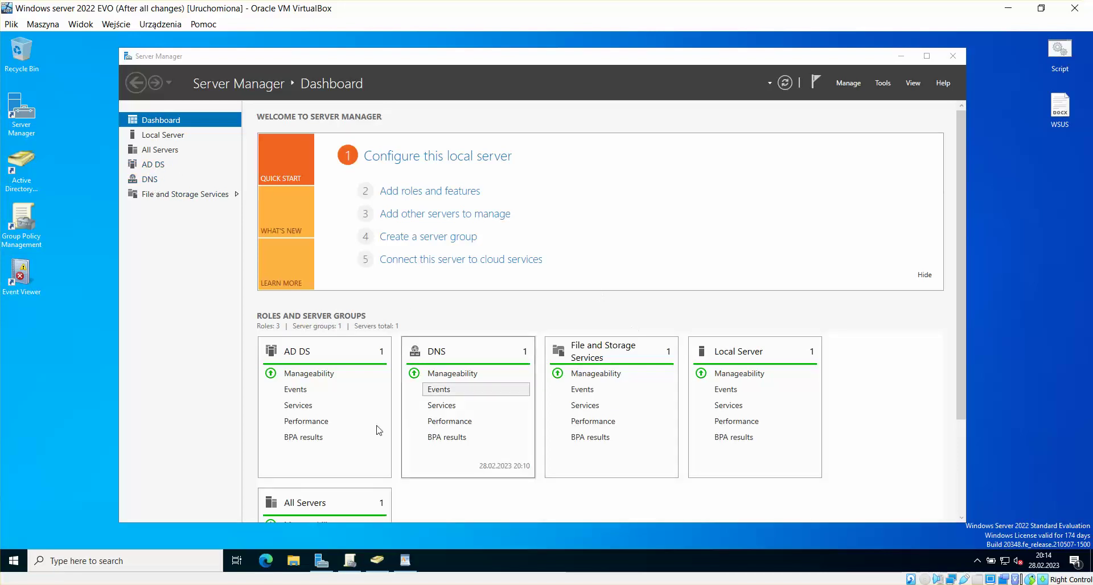
# Step: Switch to the DHCP + WSUS VM and look over Server Manager's administrative tools list
pyautogui.click(222, 584)
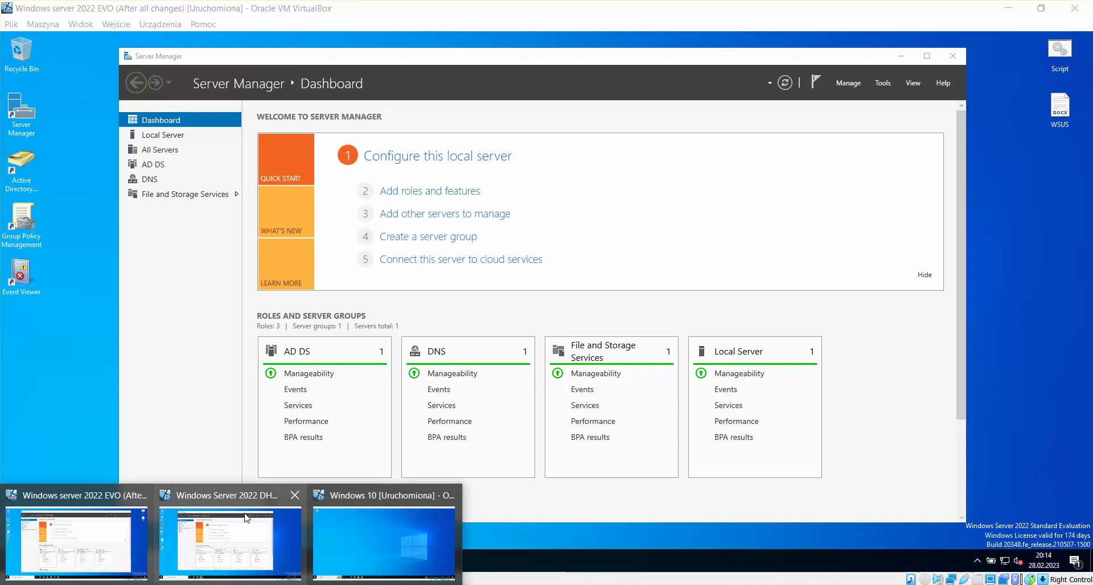
pyautogui.click(278, 531)
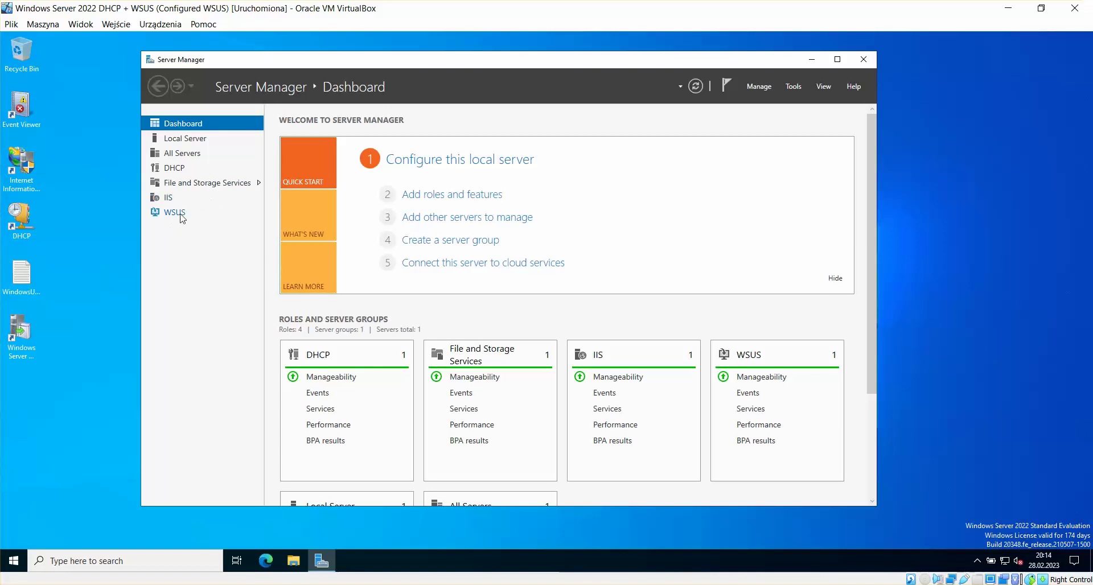
pyautogui.scroll(-3, 607, 404)
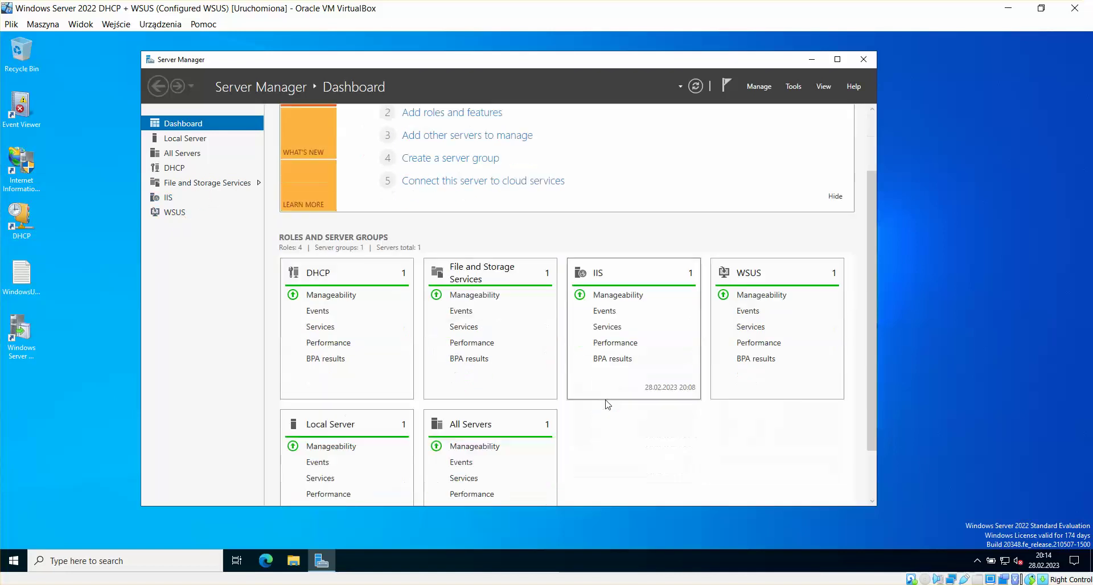
pyautogui.scroll(-1, 575, 409)
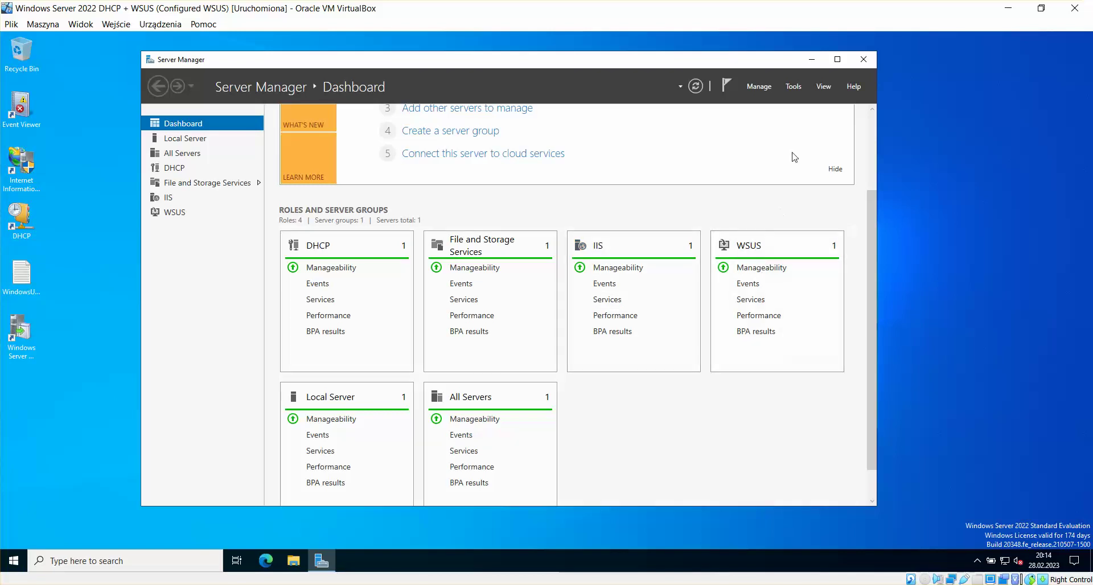
pyautogui.click(794, 89)
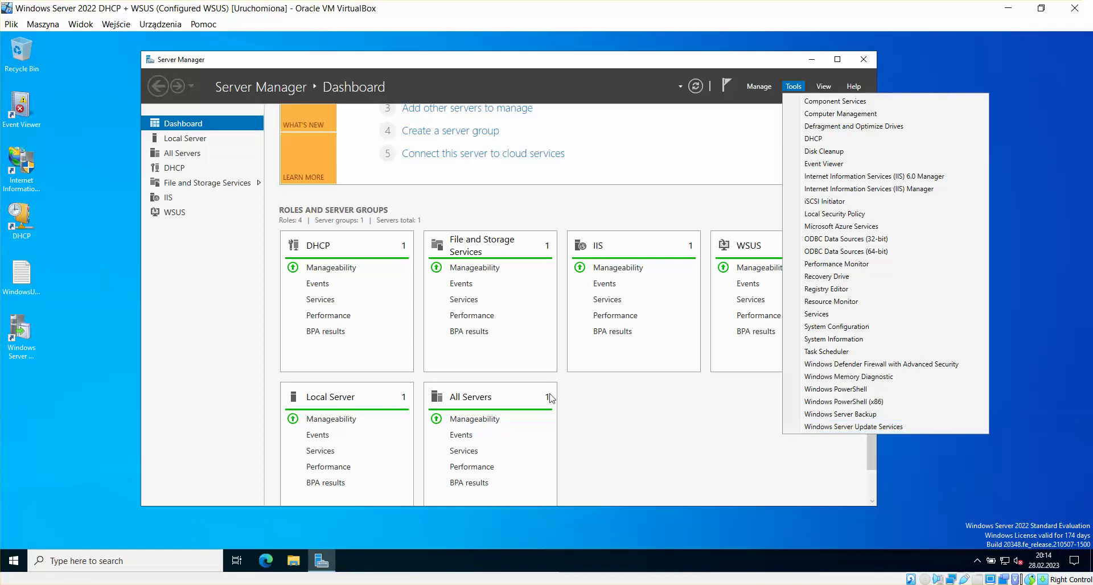
pyautogui.click(631, 409)
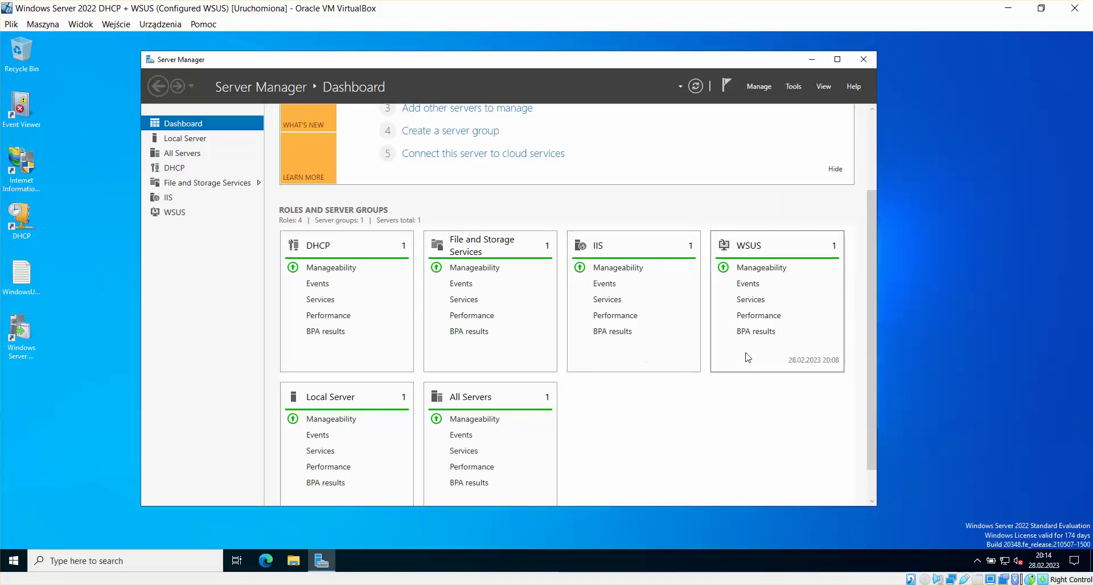
# Step: Return from the WSUS VM's Server Manager to the EVO domain controller VM
pyautogui.scroll(1, 653, 230)
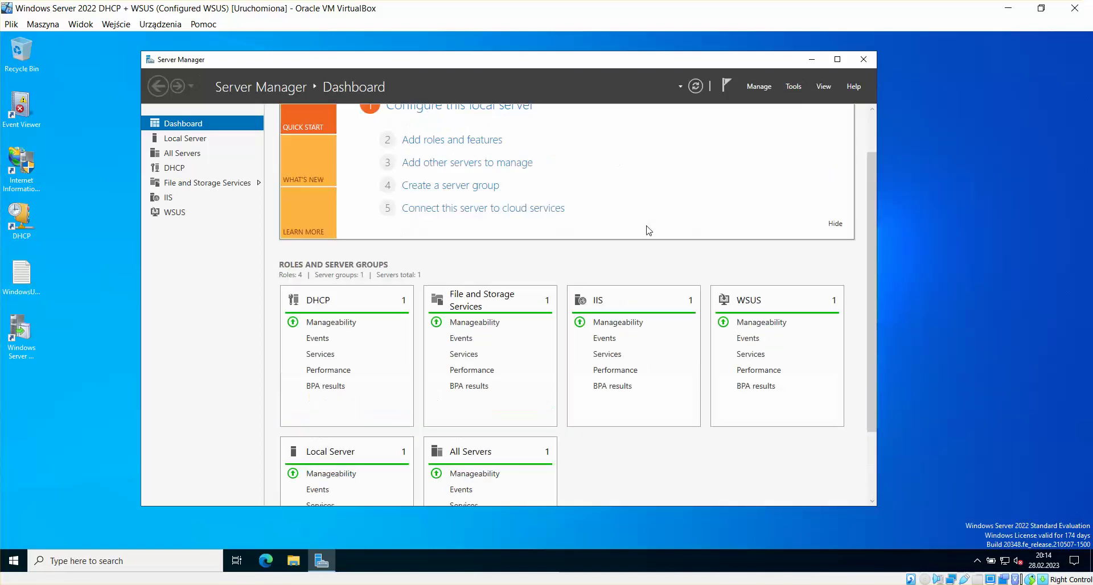
pyautogui.click(322, 560)
pyautogui.click(327, 561)
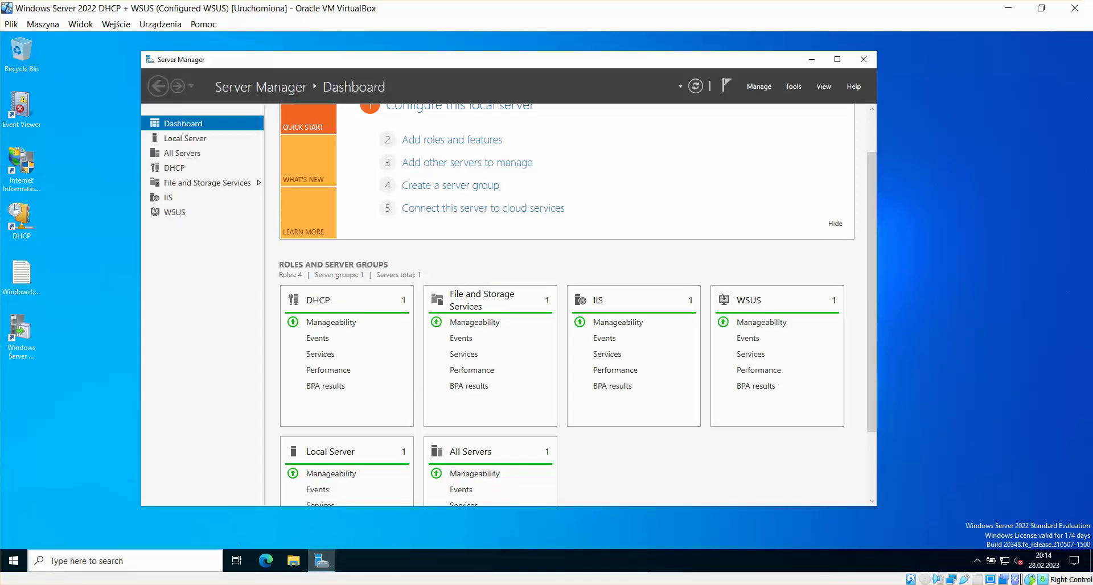
pyautogui.click(231, 584)
pyautogui.click(118, 546)
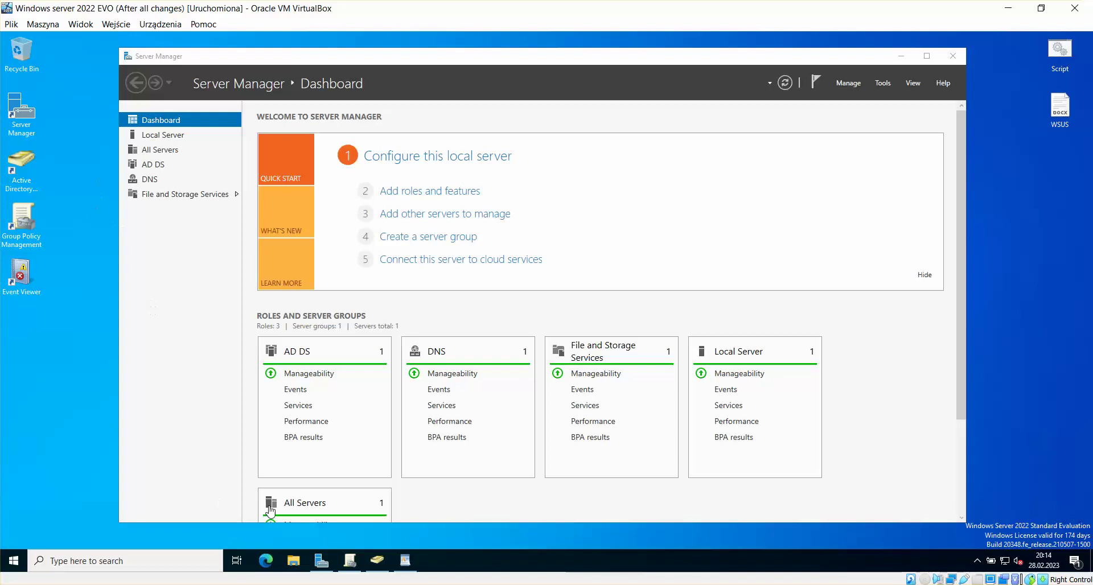
# Step: Open Group Policy Management, then reposition and enlarge Active Directory Users and Computers
pyautogui.click(351, 562)
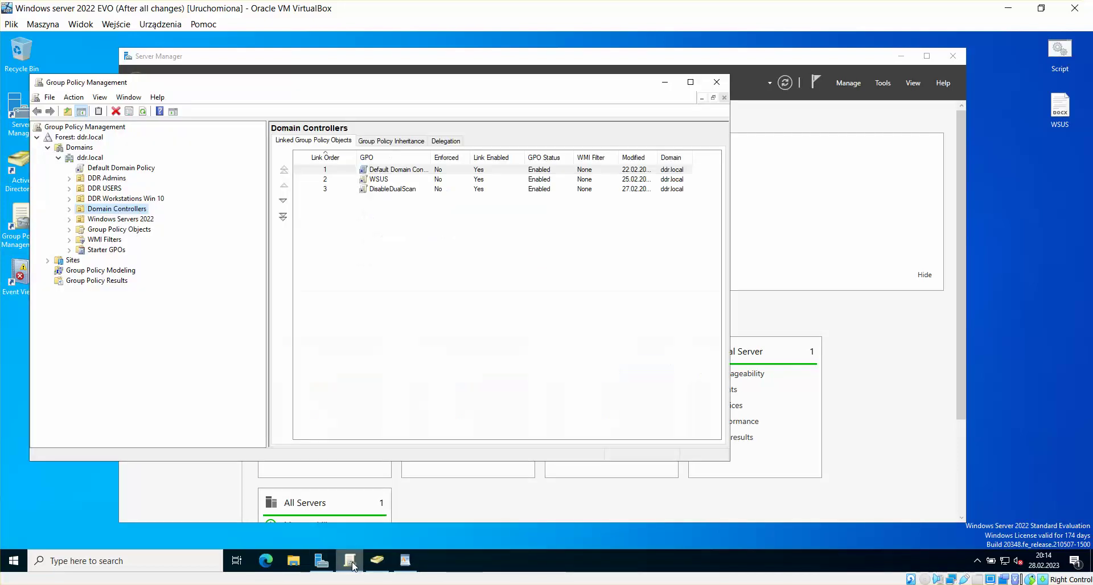
pyautogui.click(374, 565)
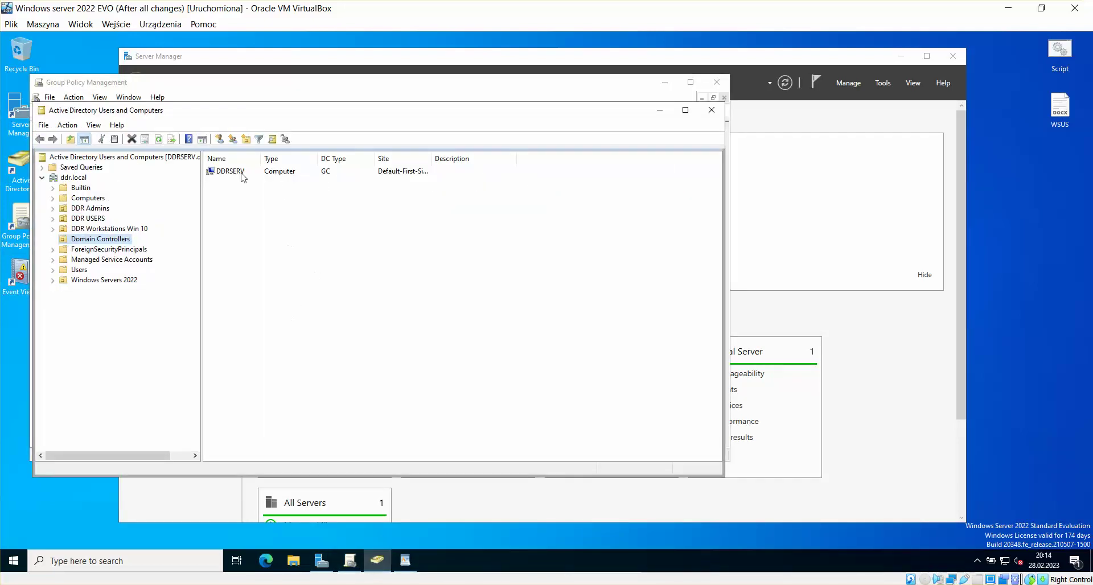
pyautogui.moveTo(195, 116); pyautogui.dragTo(187, 86)
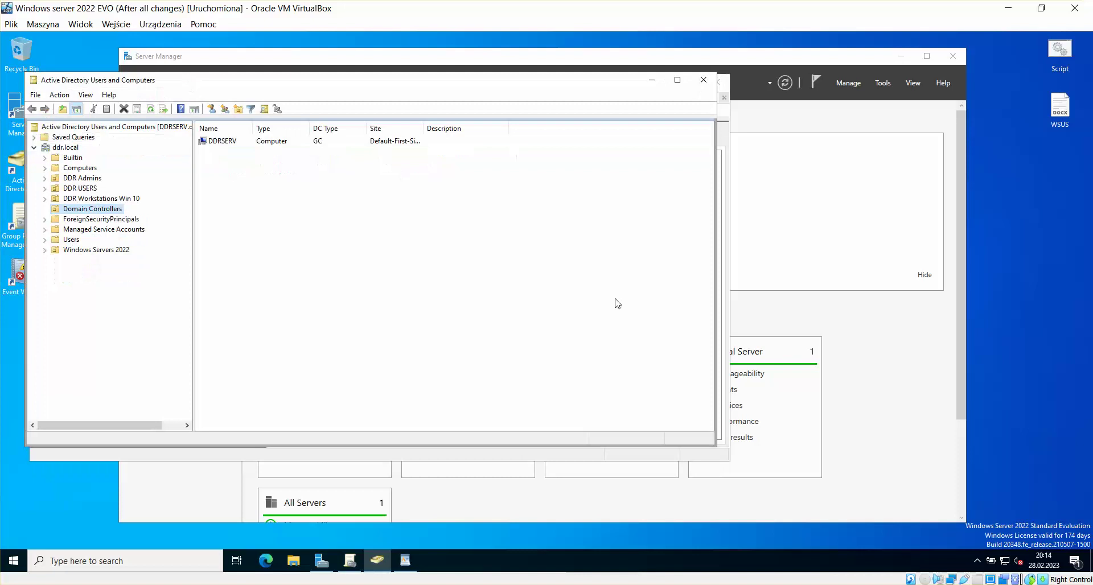
pyautogui.moveTo(715, 447); pyautogui.dragTo(850, 495)
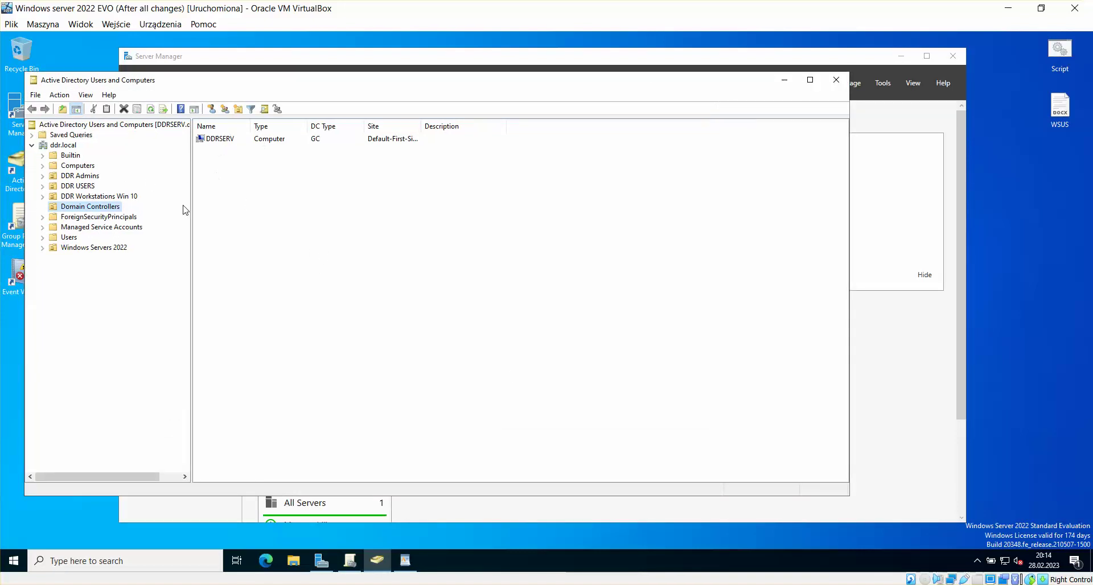
# Step: Browse the DDR Admins, DDR USERS, Workstations Win 10 and Windows Servers 2022 OUs, then minimize the console
pyautogui.click(79, 176)
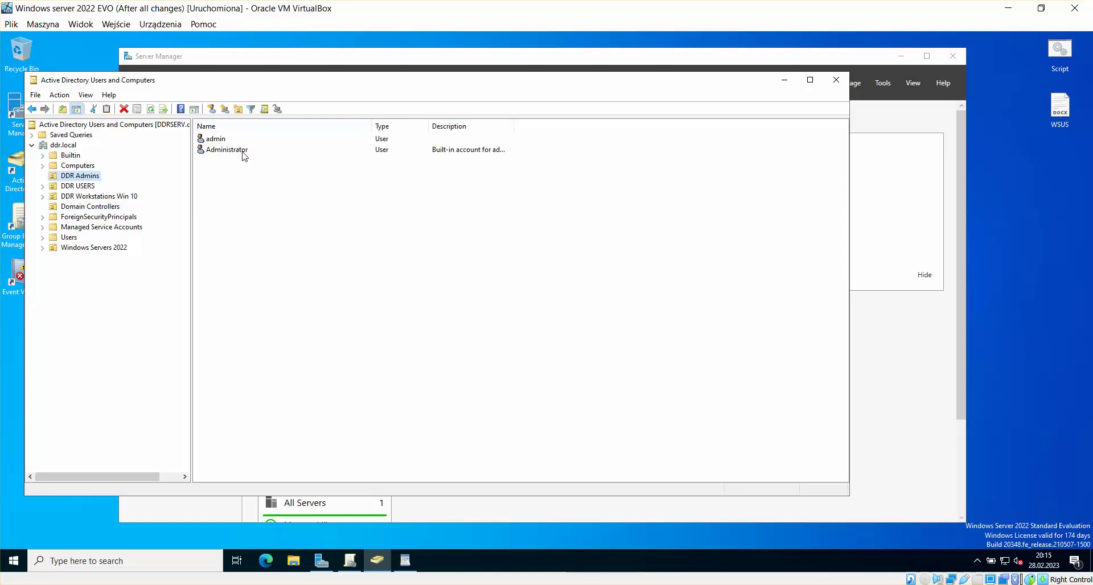
pyautogui.click(86, 186)
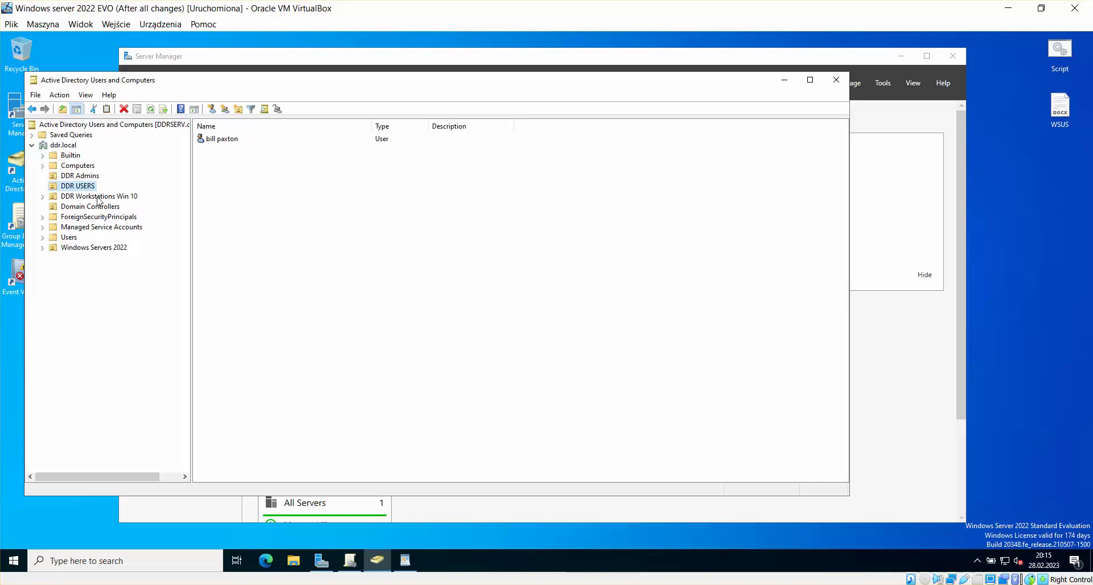
pyautogui.click(99, 197)
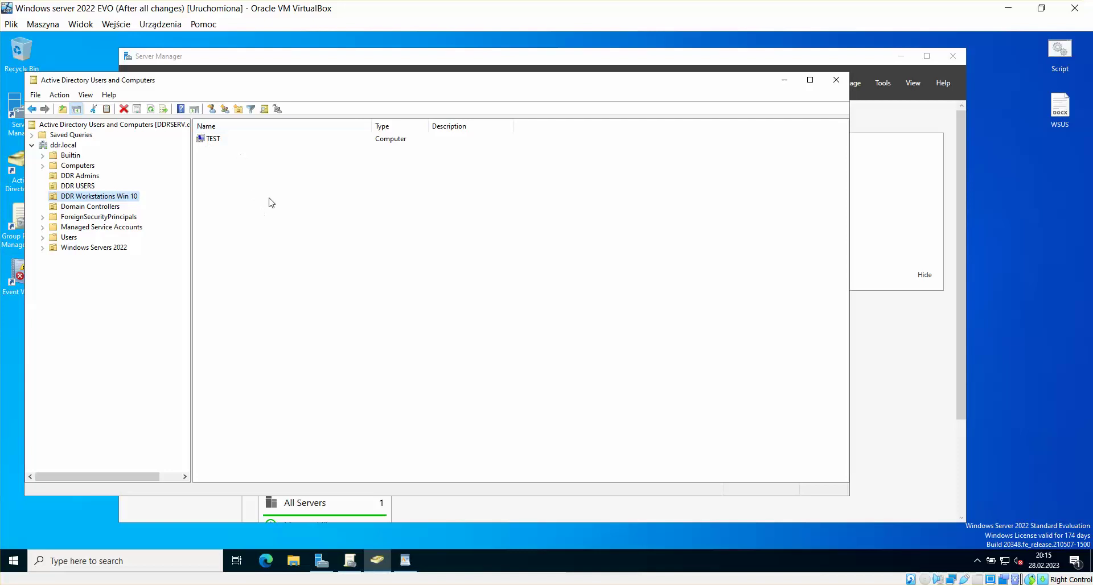
pyautogui.click(81, 247)
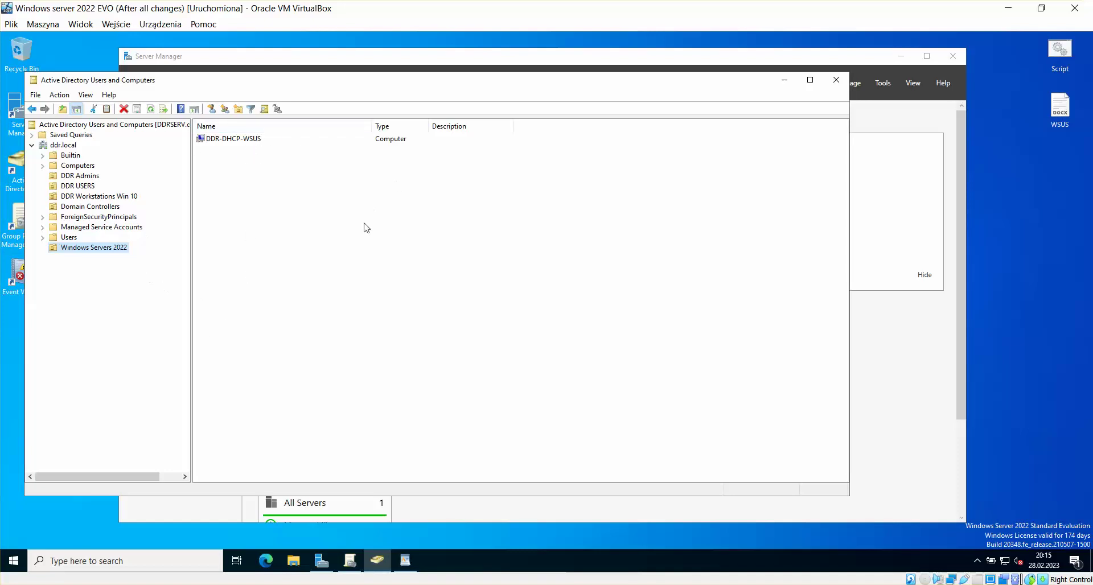
pyautogui.moveTo(323, 83); pyautogui.dragTo(342, 84)
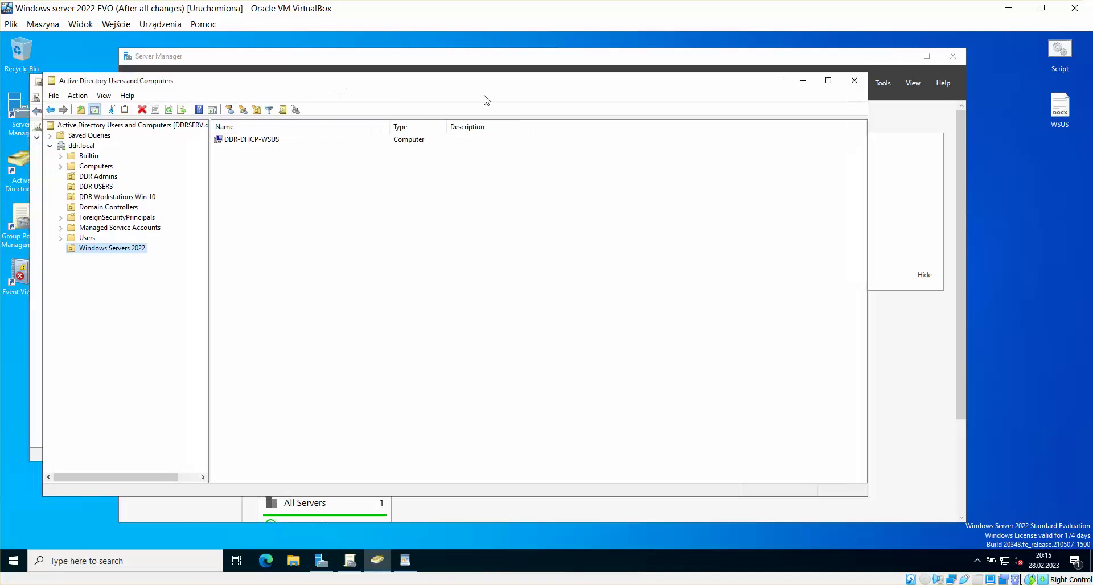
pyautogui.click(801, 81)
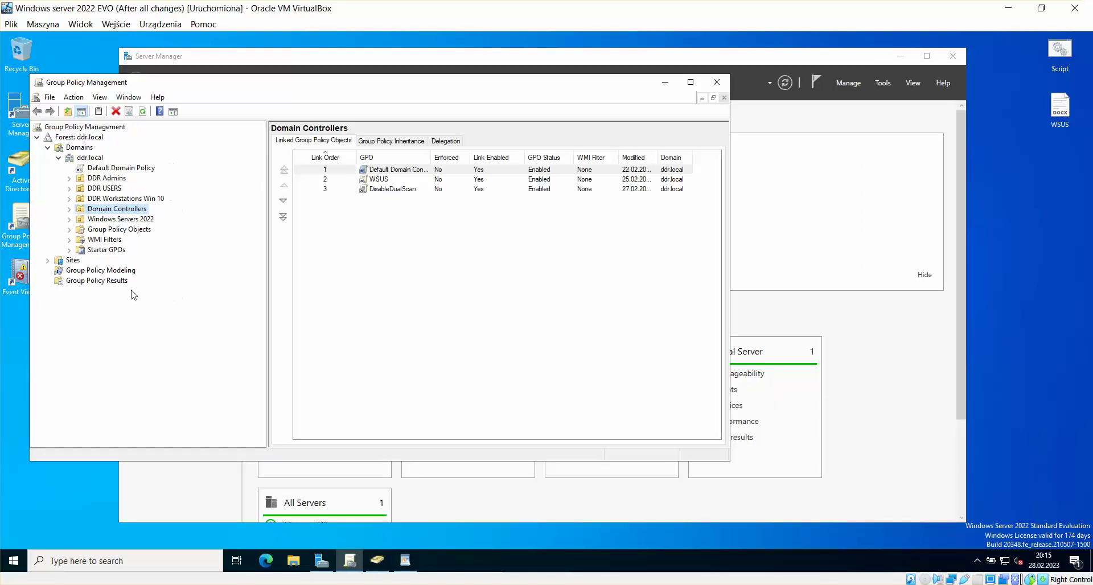
# Step: List the ddr.local Group Policy Objects and bring up the actions for DisableDualScan
pyautogui.click(125, 228)
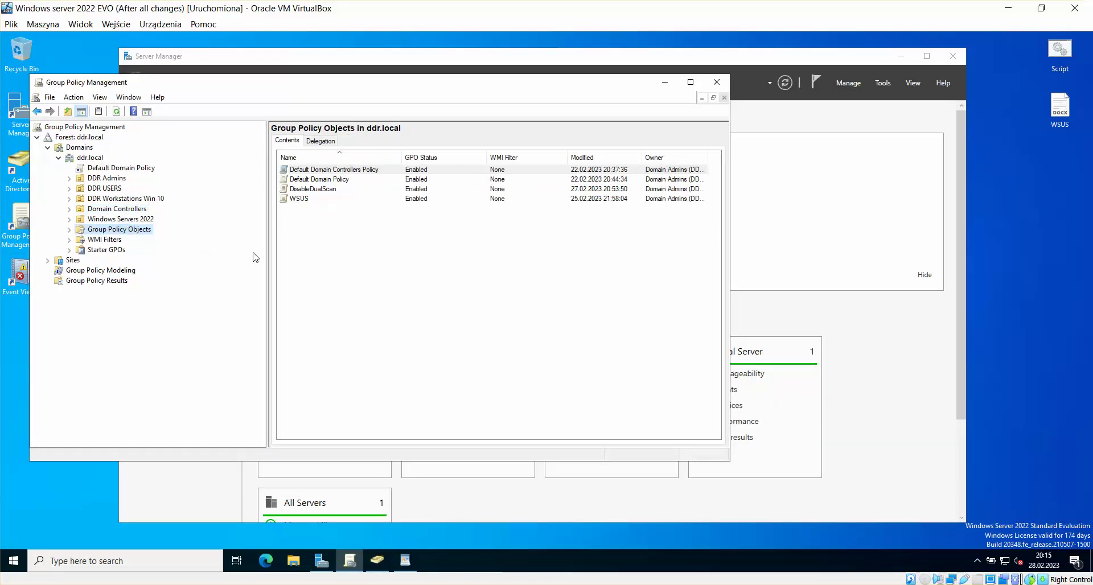
pyautogui.click(322, 190)
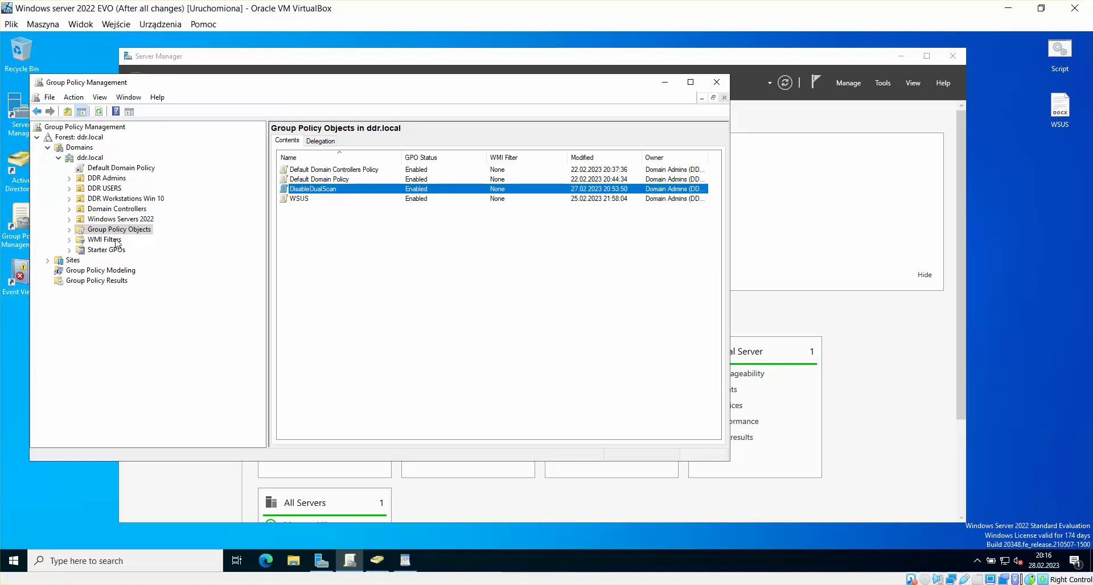
pyautogui.rightClick(329, 194)
# Step: Edit DisableDualScan and open its Registry preference properties under Computer Configuration > Preferences > Windows Settings
pyautogui.click(377, 197)
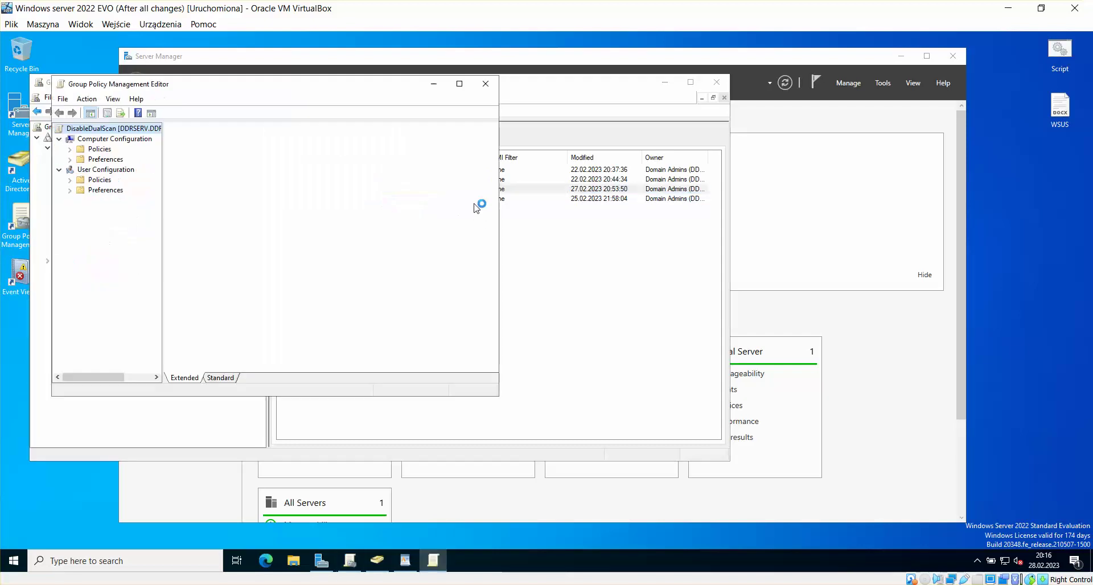
pyautogui.doubleClick(331, 159)
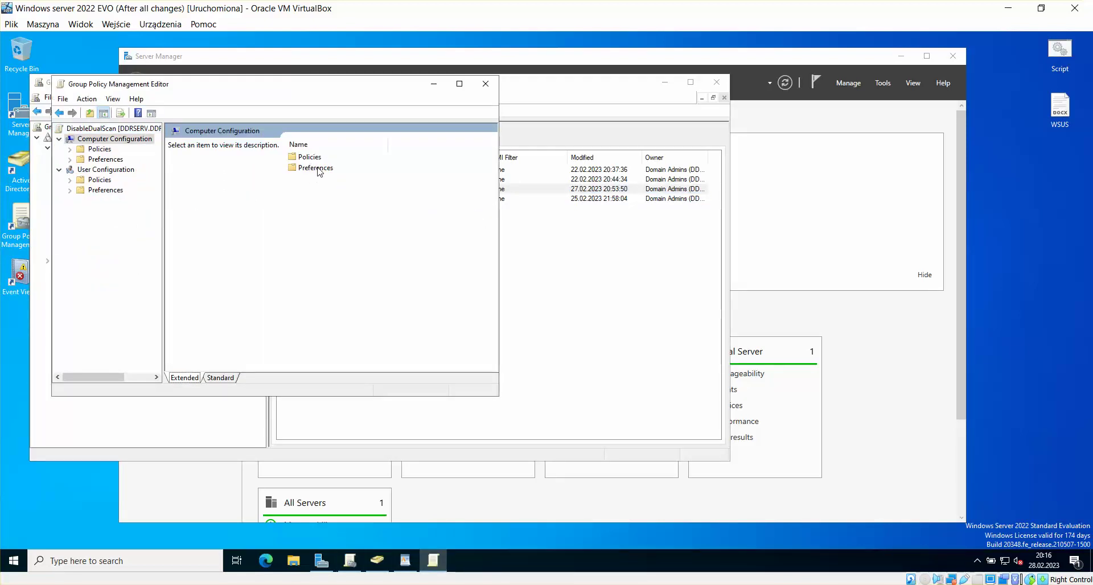
pyautogui.doubleClick(318, 172)
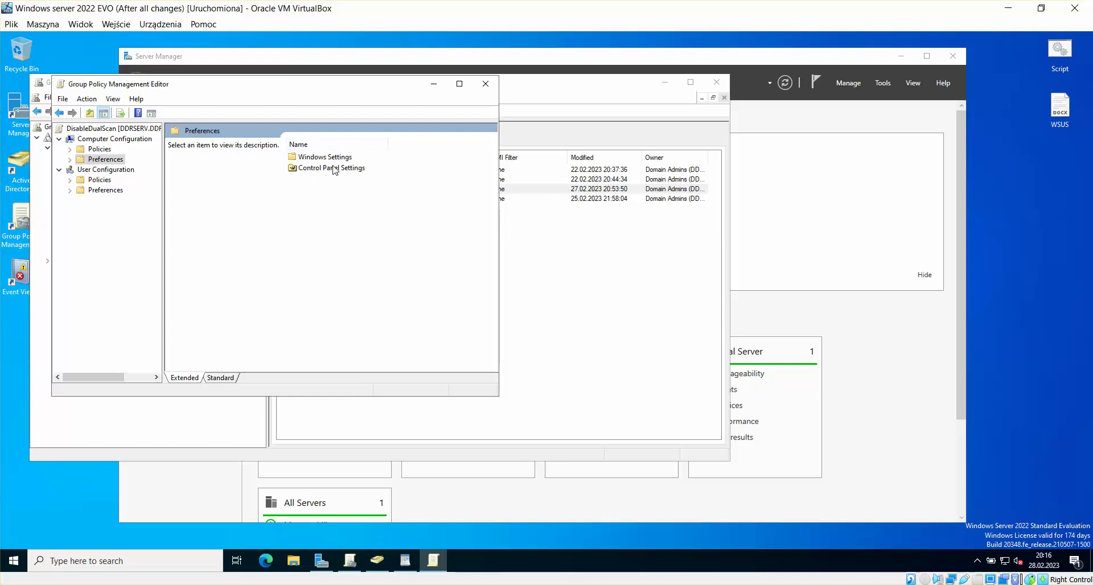
pyautogui.click(332, 159)
pyautogui.doubleClick(333, 158)
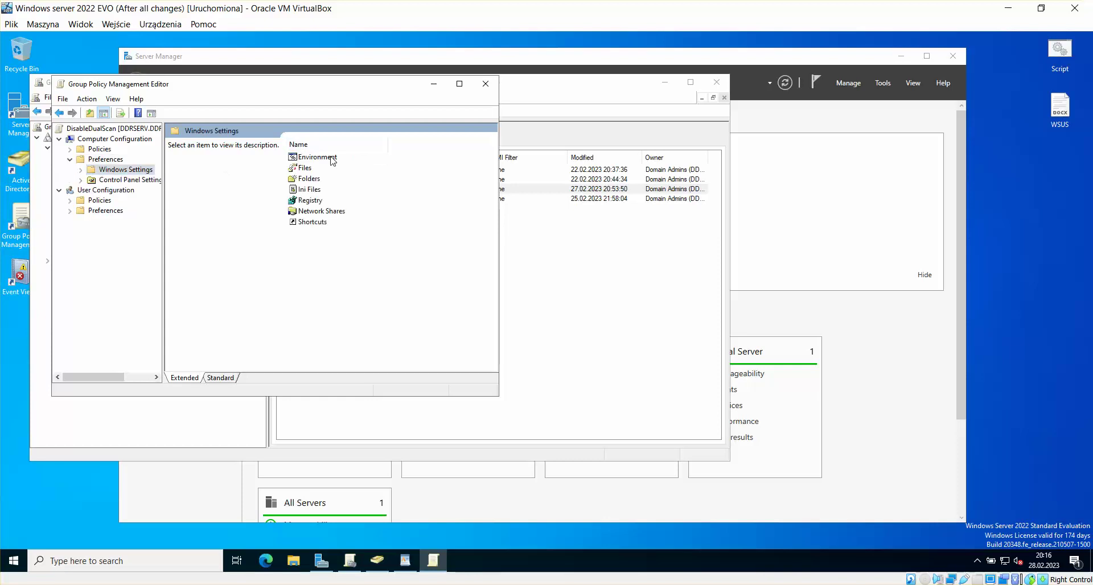
pyautogui.doubleClick(310, 200)
pyautogui.click(334, 178)
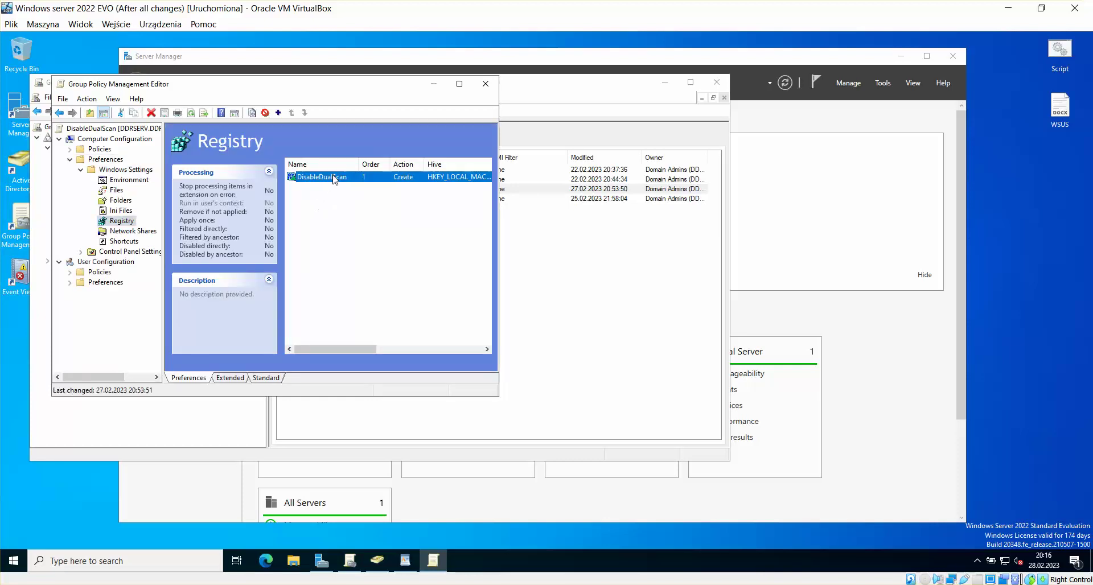
pyautogui.rightClick(325, 178)
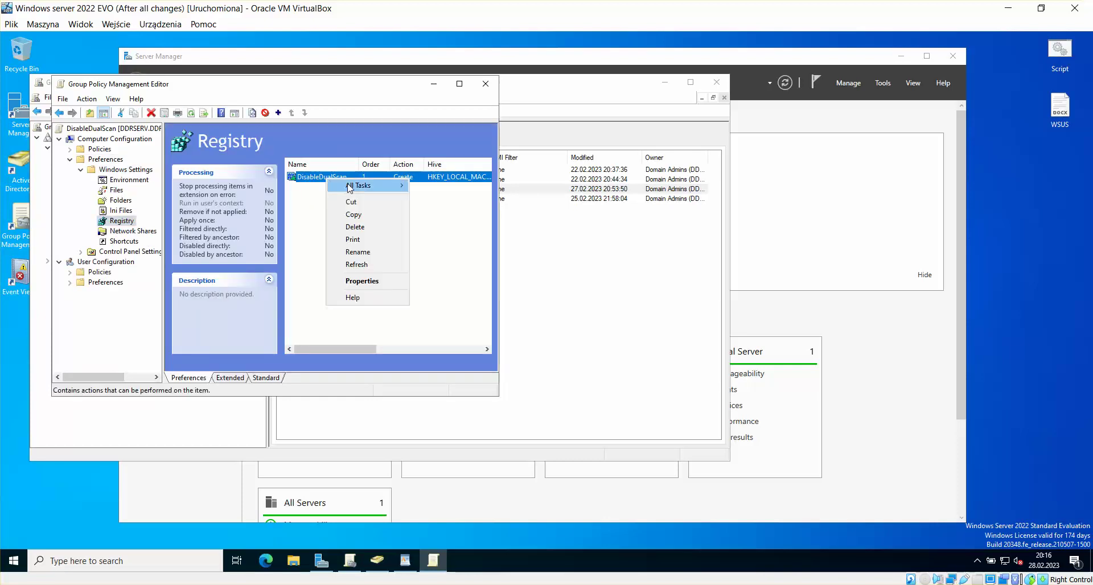
pyautogui.click(360, 281)
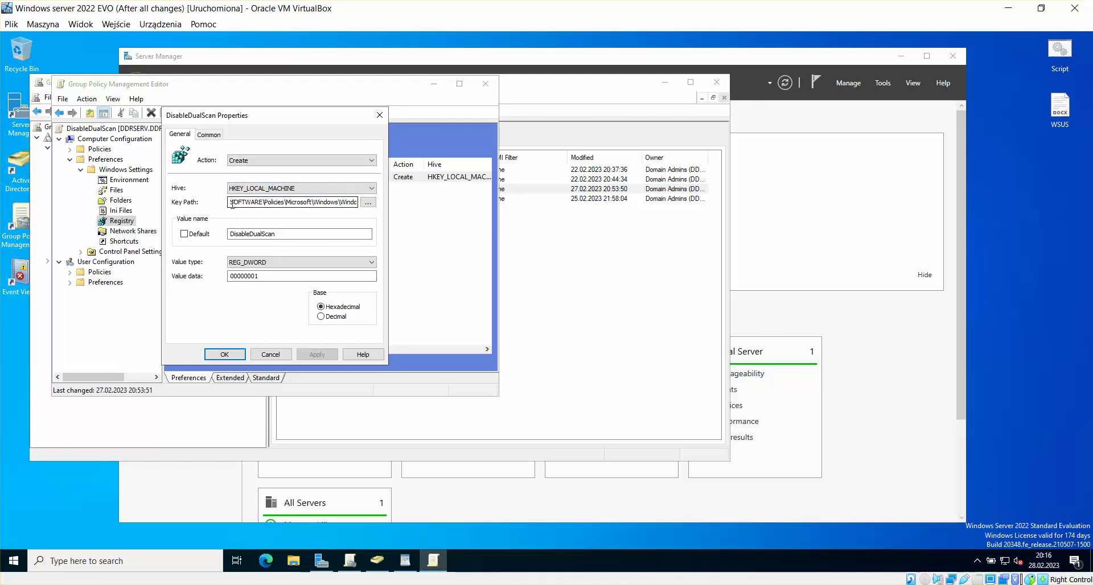
# Step: Inspect the key path and open the Registry Item Browser on HKEY_LOCAL_MACHINE
pyautogui.moveTo(232, 203); pyautogui.dragTo(393, 208)
pyautogui.click(352, 201)
pyautogui.click(356, 203)
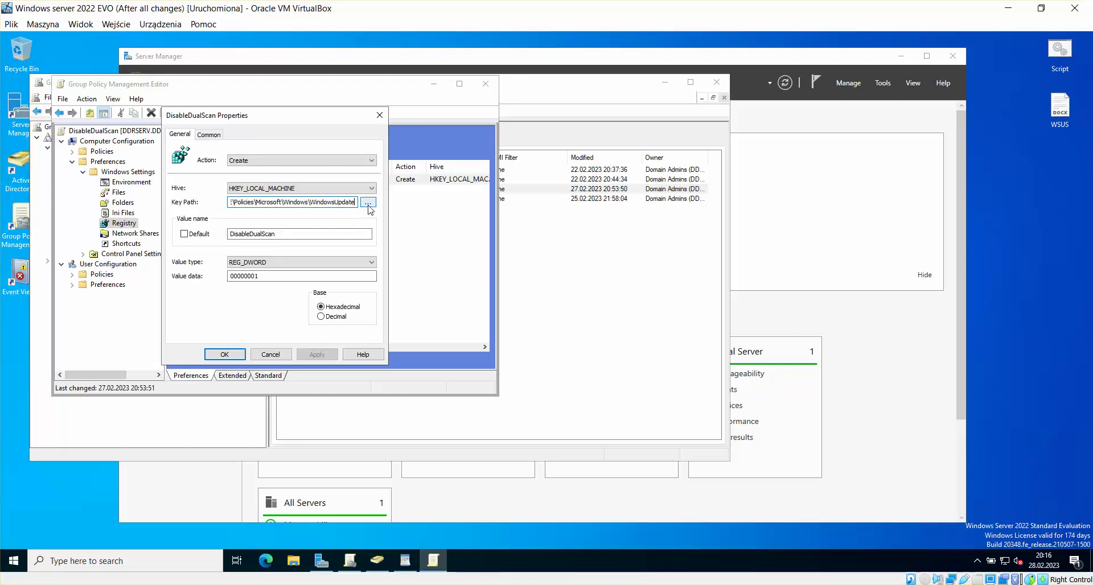
pyautogui.click(368, 203)
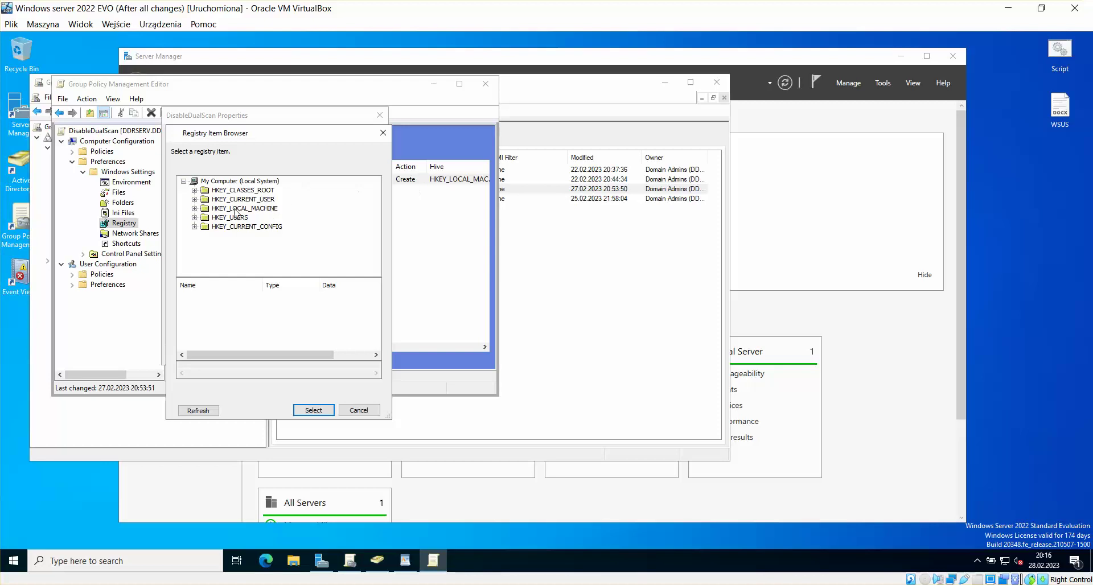
pyautogui.click(204, 211)
pyautogui.click(195, 209)
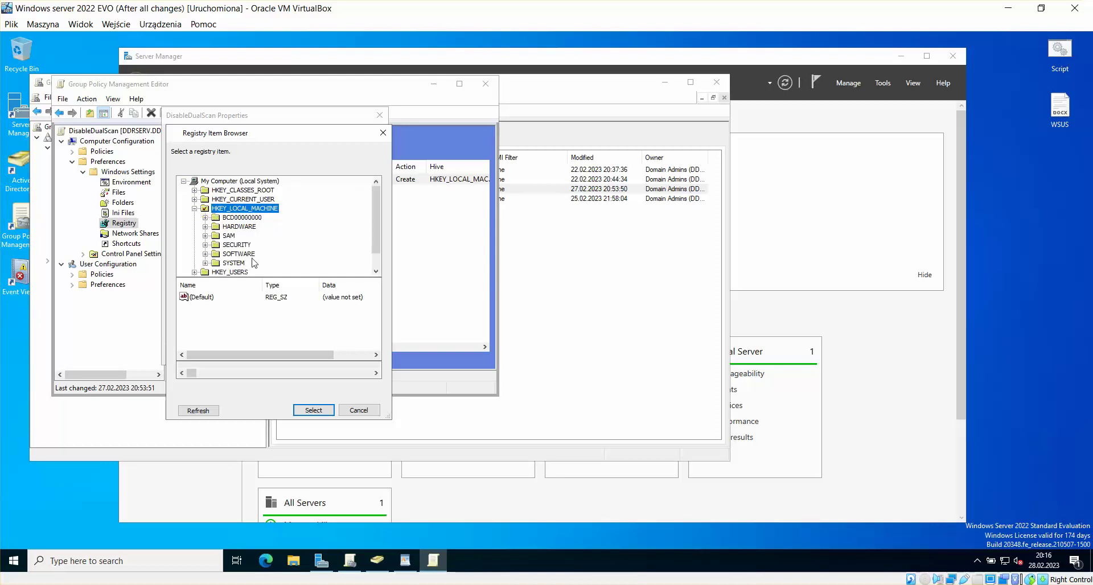
pyautogui.moveTo(276, 134); pyautogui.dragTo(646, 137)
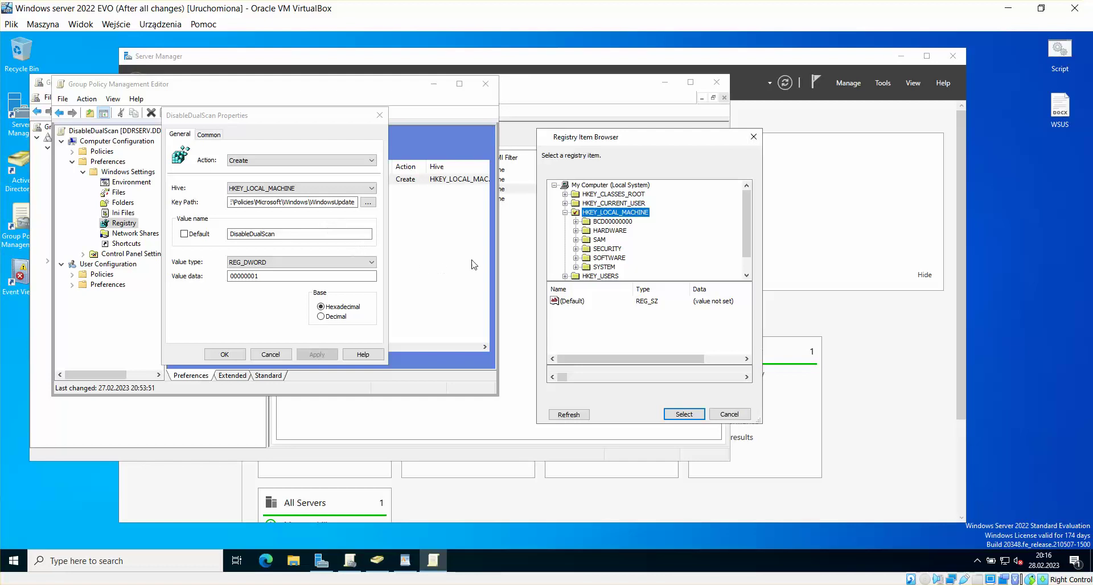
pyautogui.click(259, 204)
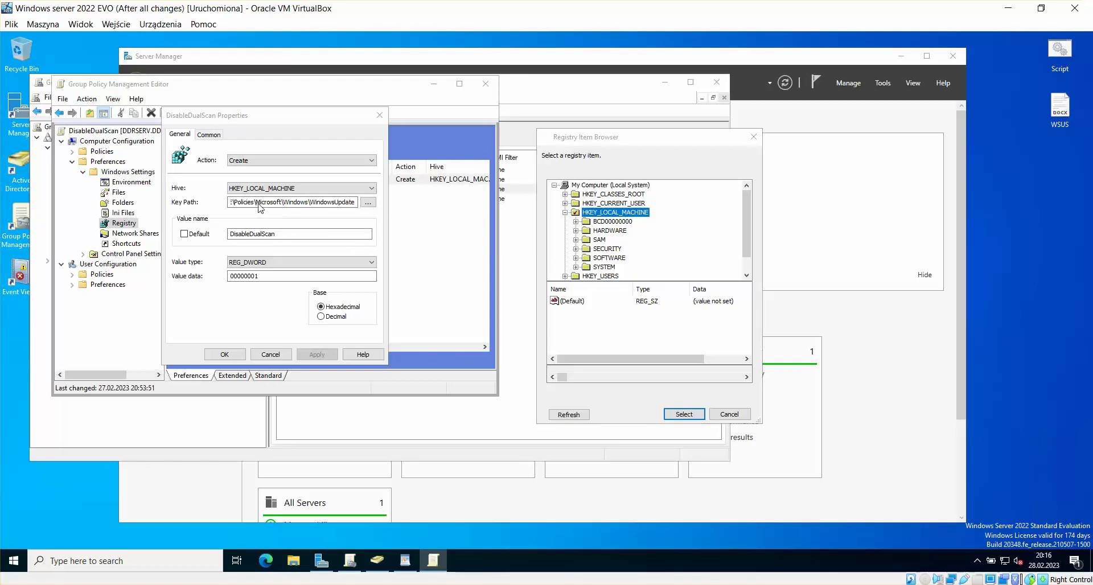
# Step: Browse to SOFTWARE\Policies\Microsoft\Windows\WindowsUpdate to confirm the key, then cancel the browser
pyautogui.doubleClick(604, 267)
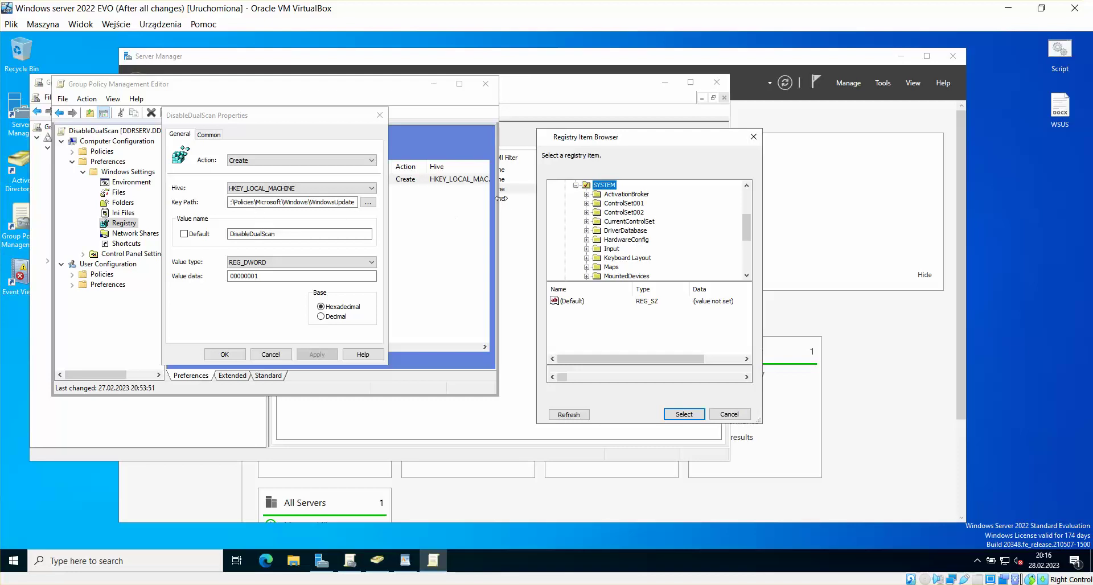
pyautogui.click(576, 185)
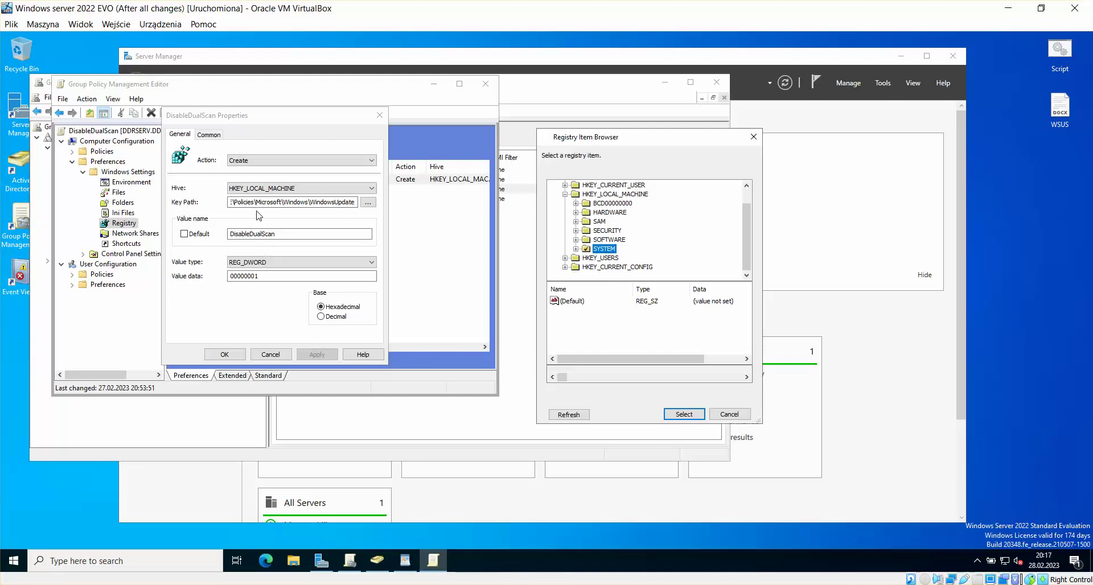
pyautogui.click(234, 206)
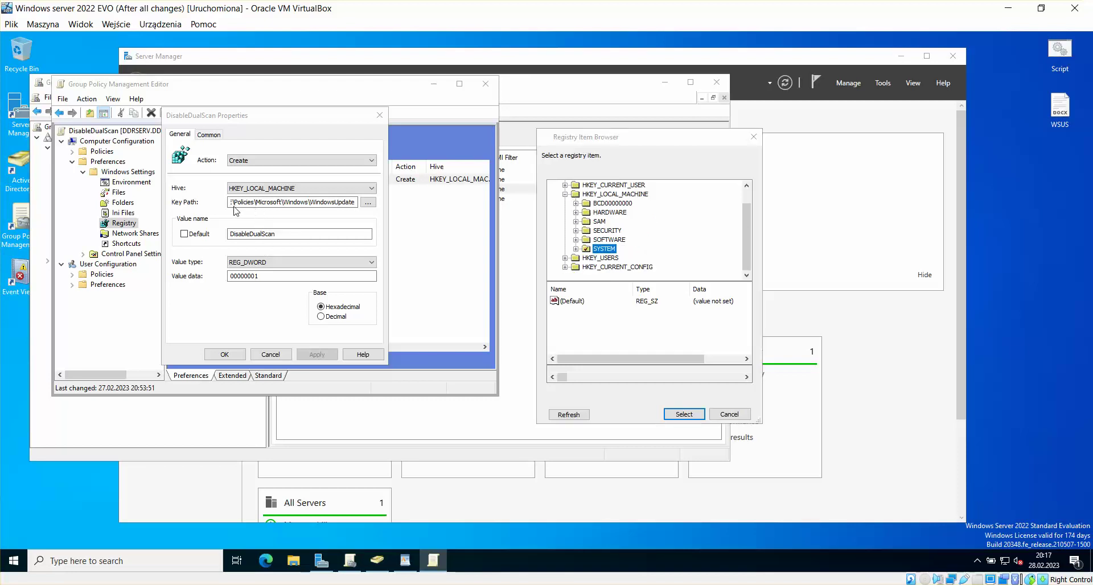
pyautogui.doubleClick(607, 241)
pyautogui.scroll(-1, 624, 273)
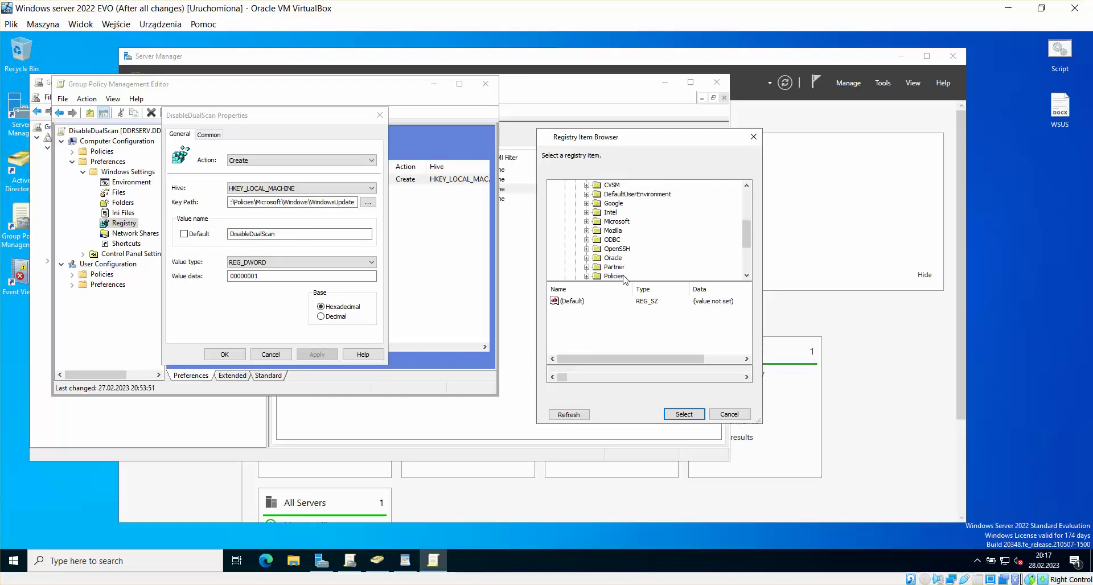
pyautogui.scroll(-2, 624, 278)
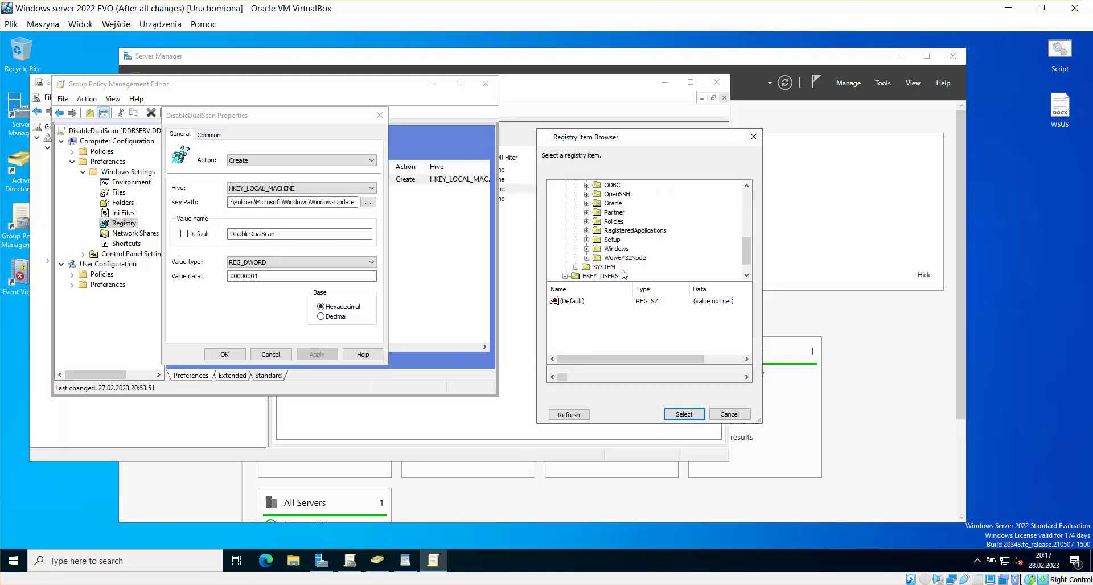
pyautogui.doubleClick(616, 225)
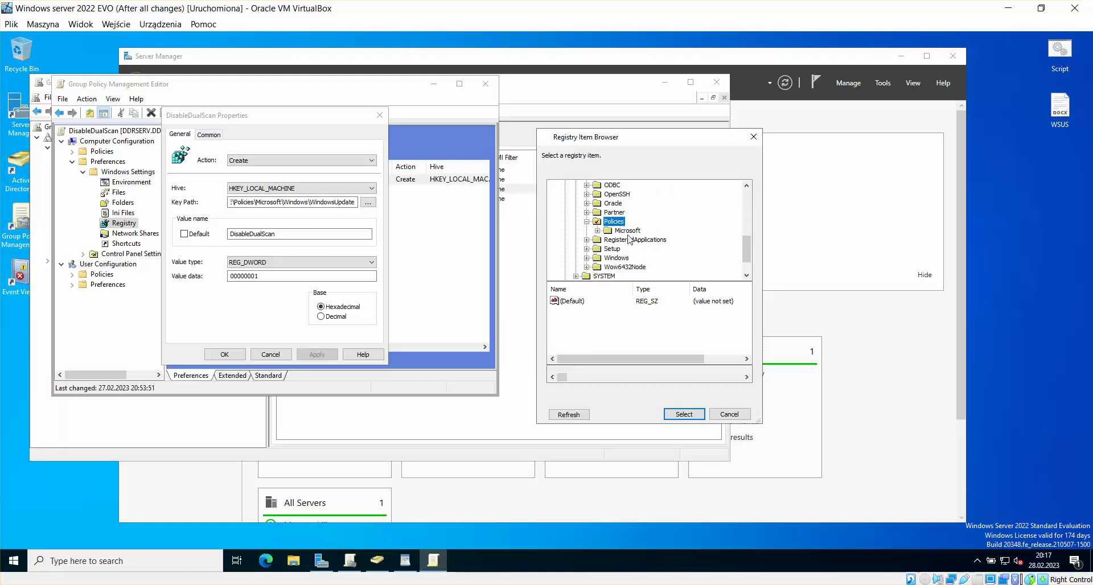
pyautogui.doubleClick(627, 232)
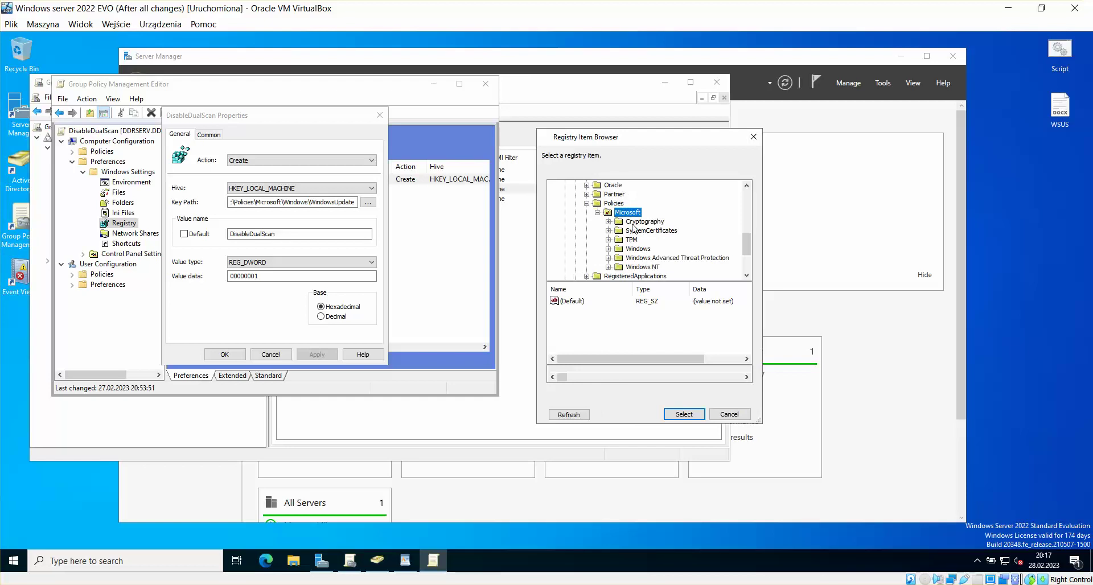
pyautogui.click(641, 258)
pyautogui.doubleClick(641, 249)
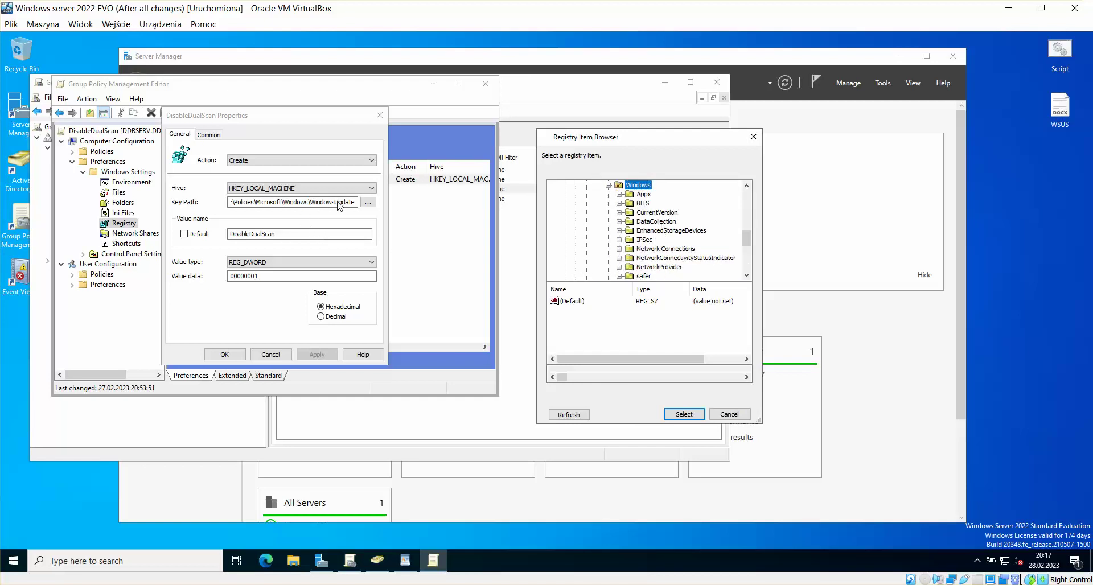
pyautogui.scroll(-5, 649, 251)
pyautogui.scroll(2, 653, 251)
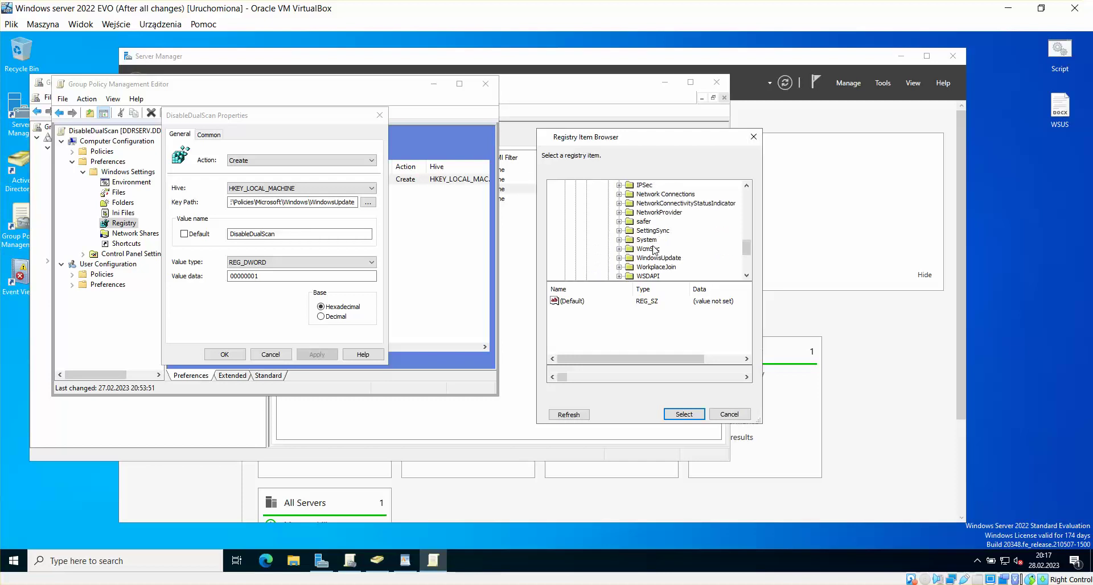
pyautogui.doubleClick(658, 251)
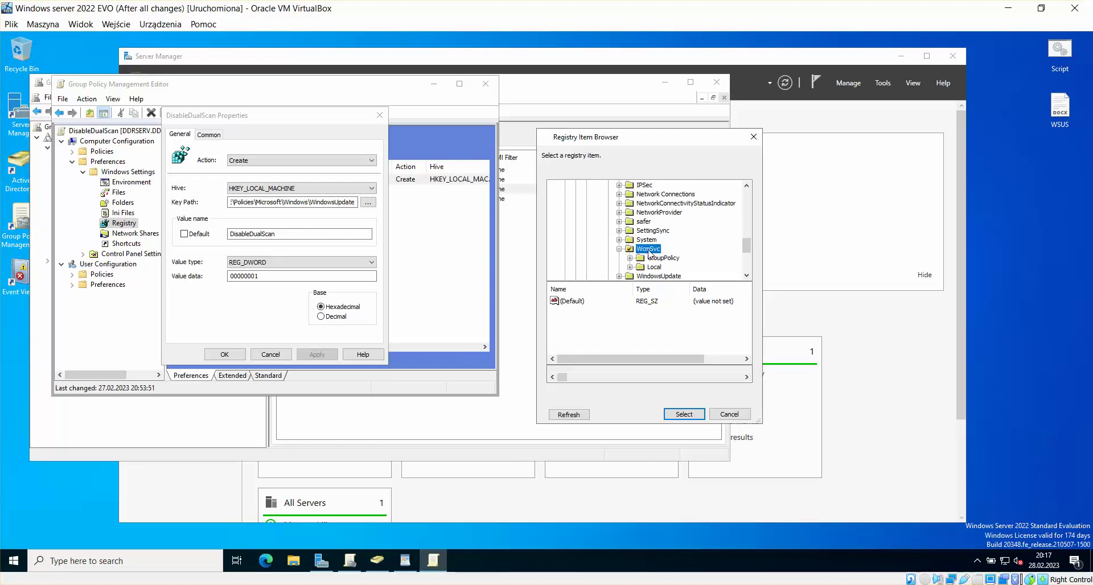
pyautogui.doubleClick(649, 251)
pyautogui.doubleClick(659, 258)
pyautogui.scroll(-1, 689, 260)
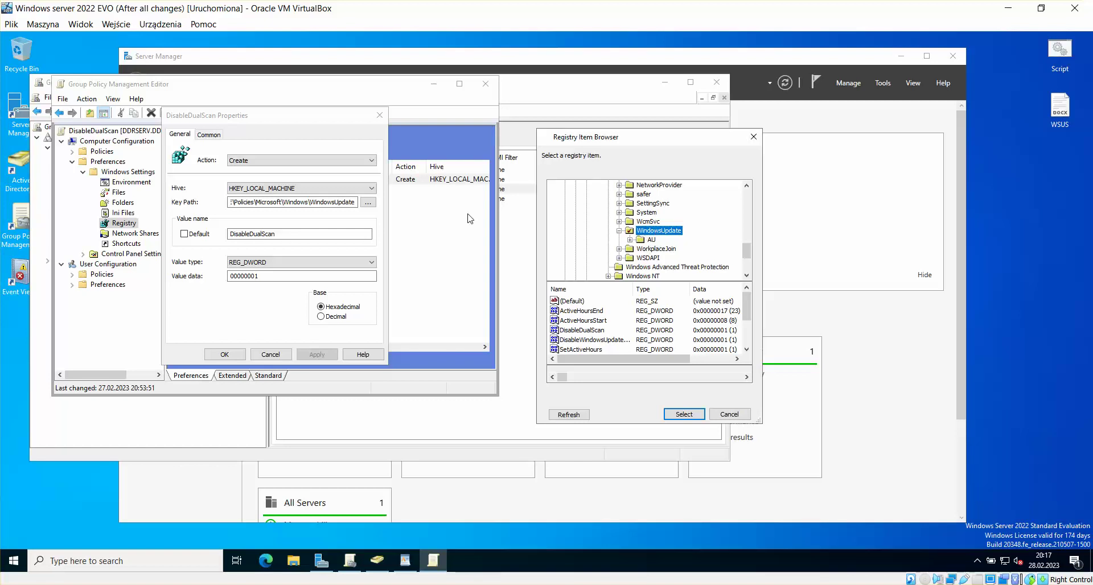
pyautogui.click(730, 414)
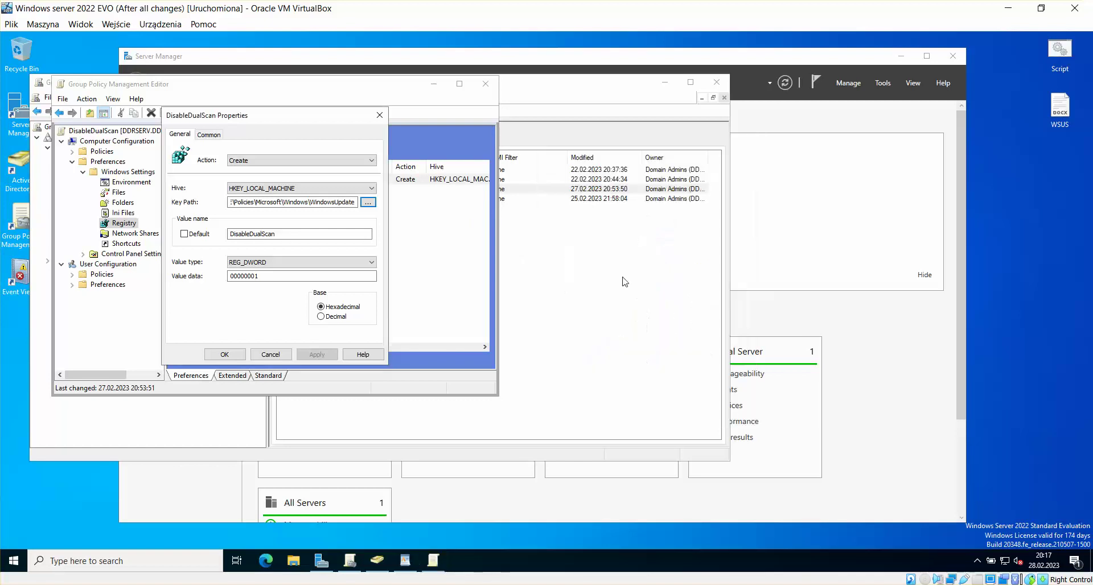
# Step: Verify the DisableDualScan value with data 00000001, save the item, and close the editor
pyautogui.click(292, 234)
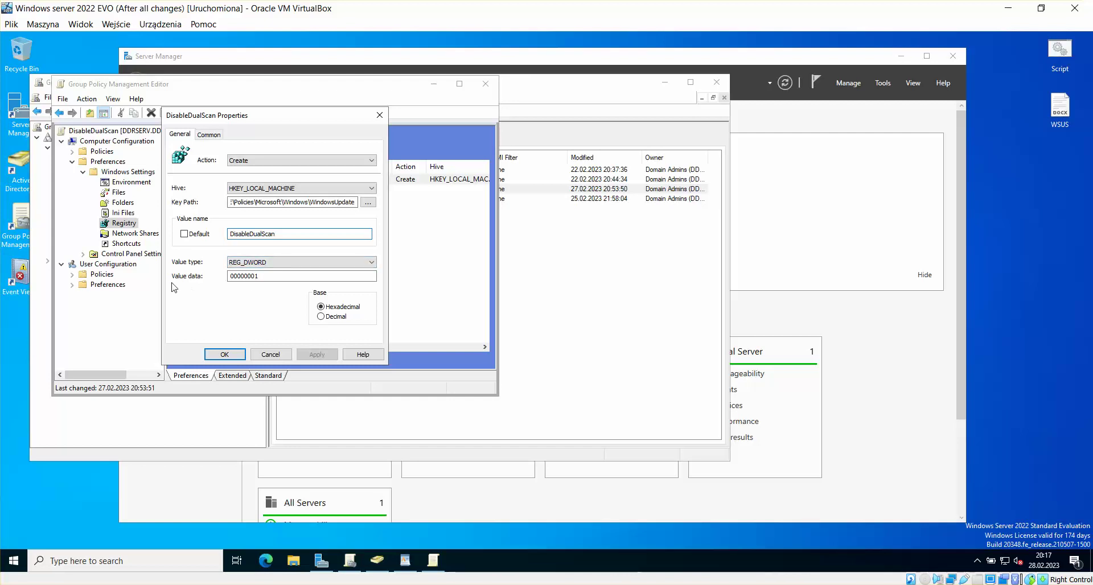
pyautogui.click(262, 278)
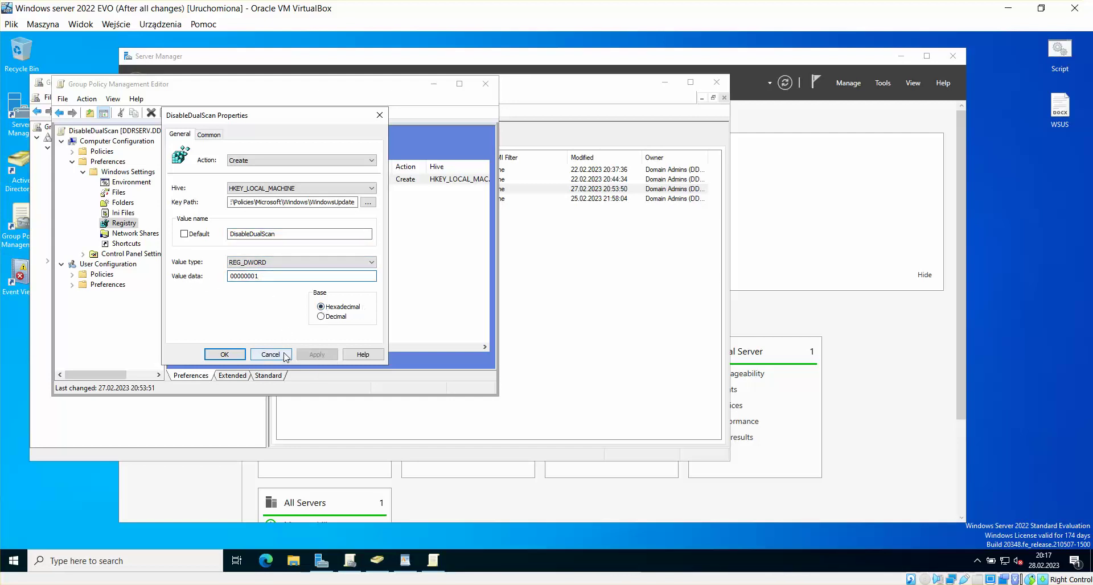
pyautogui.click(236, 354)
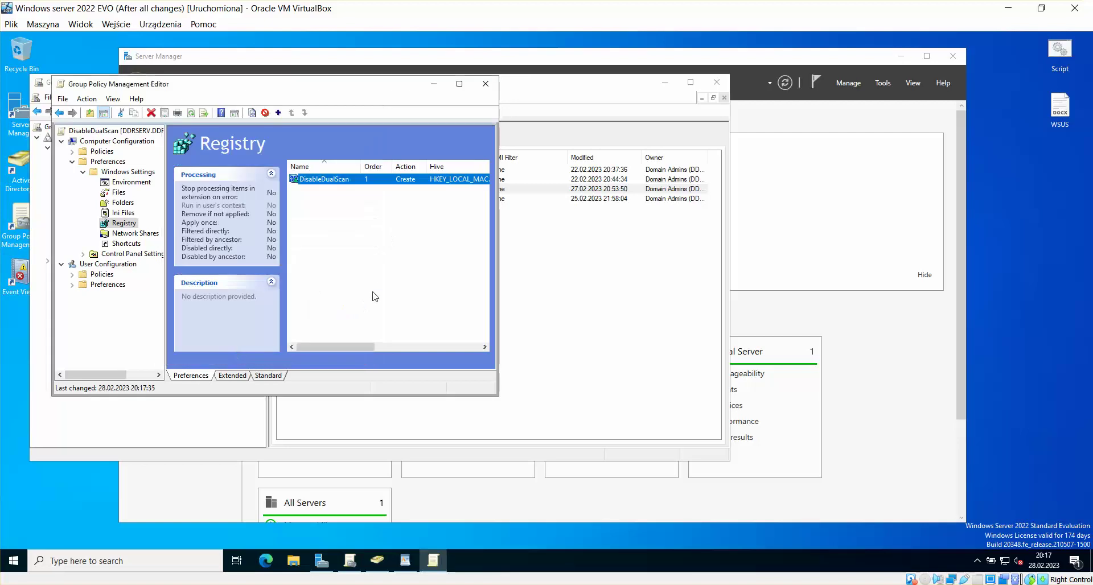
pyautogui.click(493, 83)
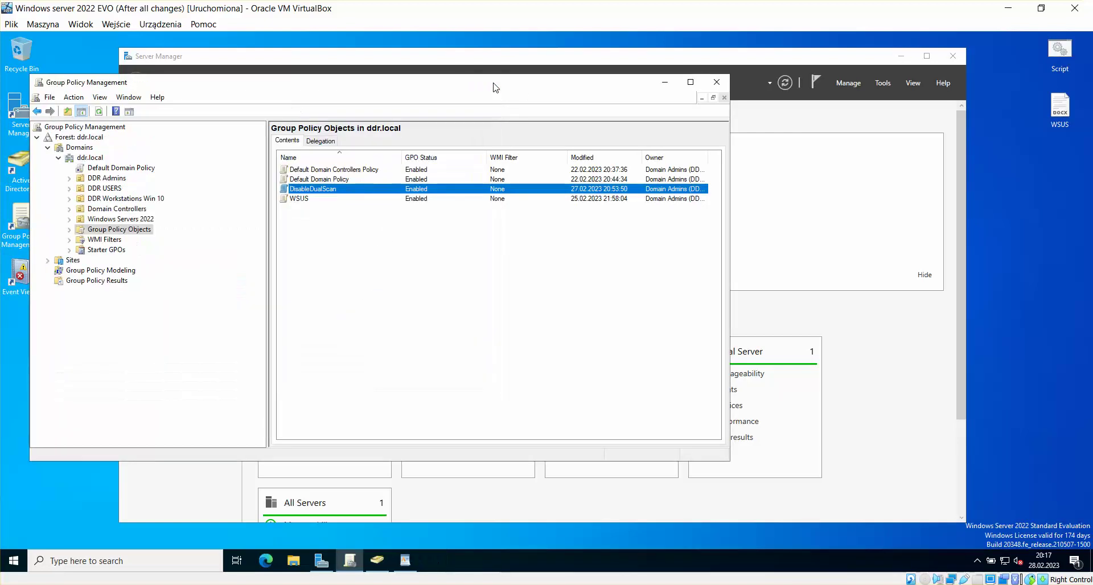
# Step: Start editing the WSUS GPO
pyautogui.click(450, 278)
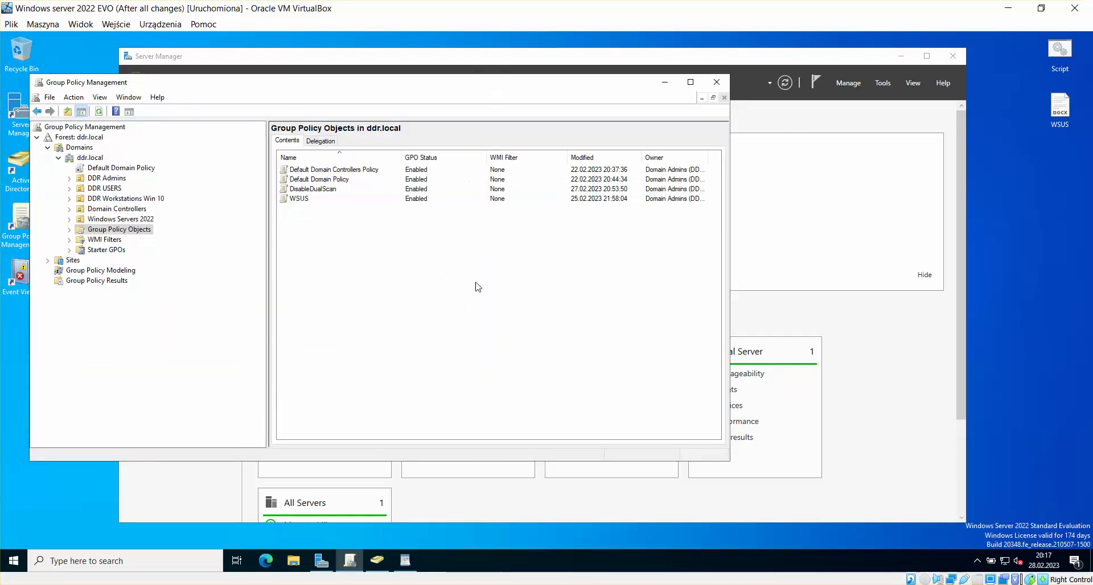
pyautogui.click(308, 199)
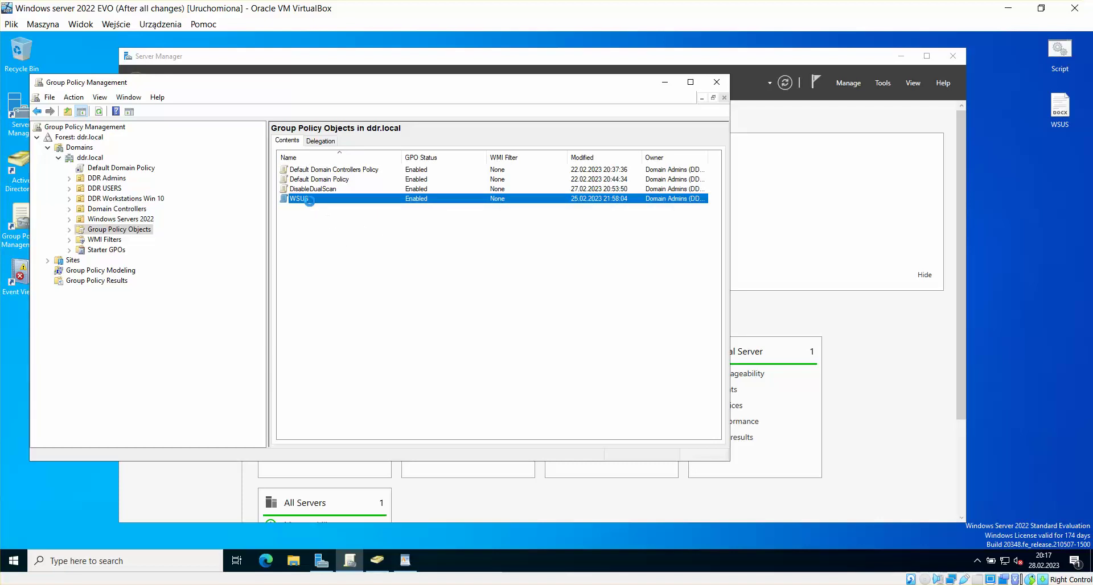
pyautogui.rightClick(308, 200)
pyautogui.click(361, 209)
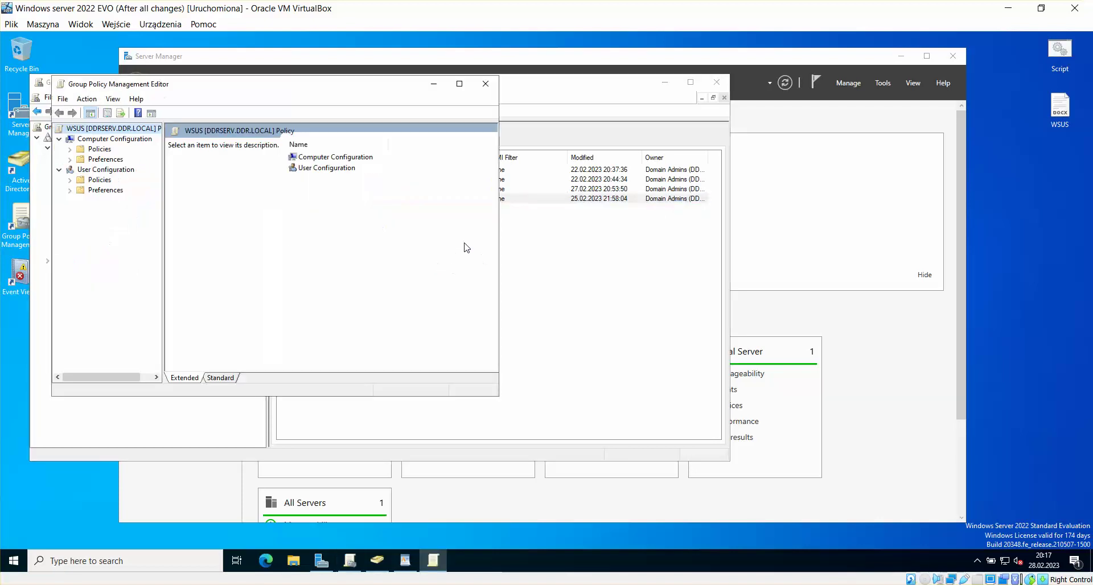
# Step: Navigate to Computer Configuration > Policies > Administrative Templates > Windows Components > Windows Update
pyautogui.click(347, 160)
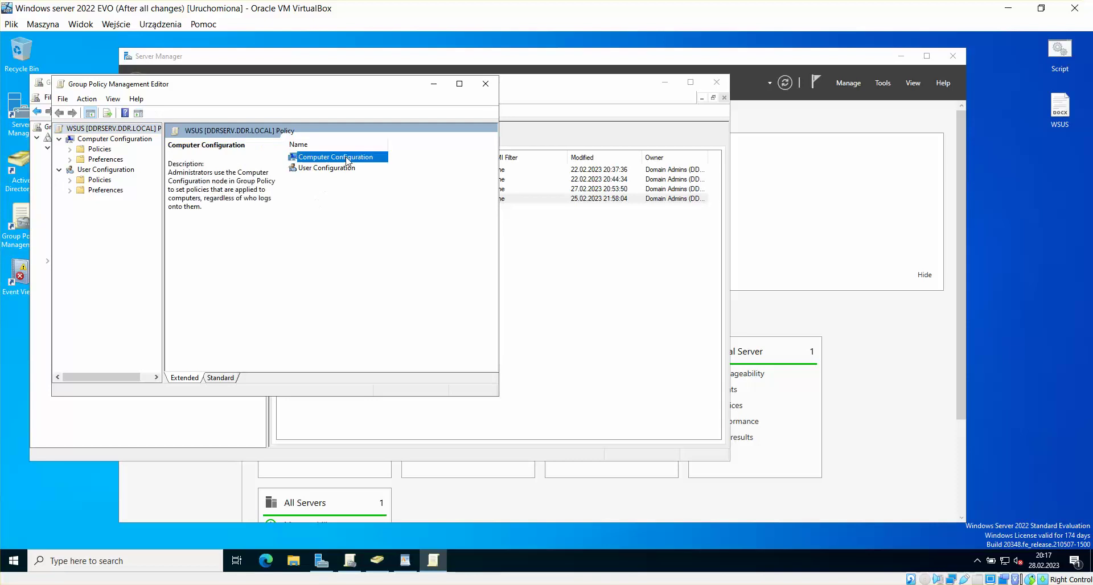
pyautogui.doubleClick(347, 160)
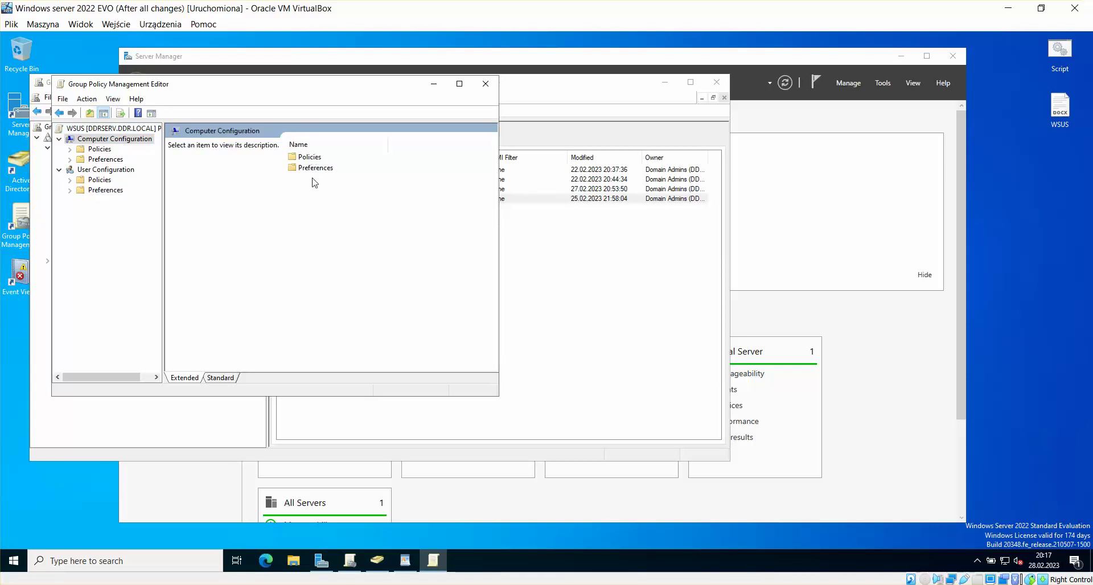
pyautogui.doubleClick(316, 158)
pyautogui.doubleClick(330, 180)
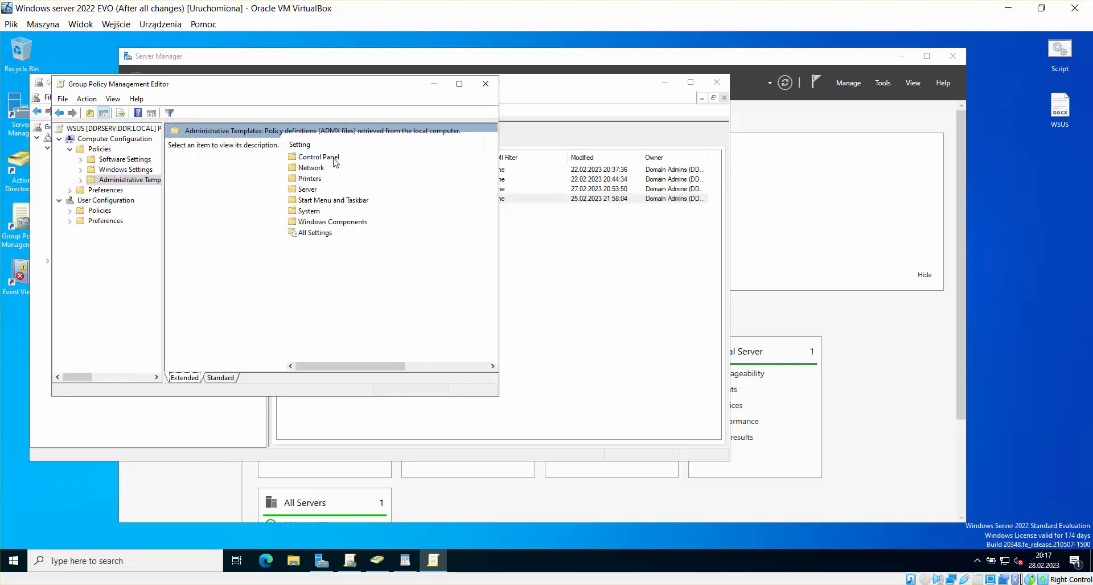
pyautogui.doubleClick(319, 223)
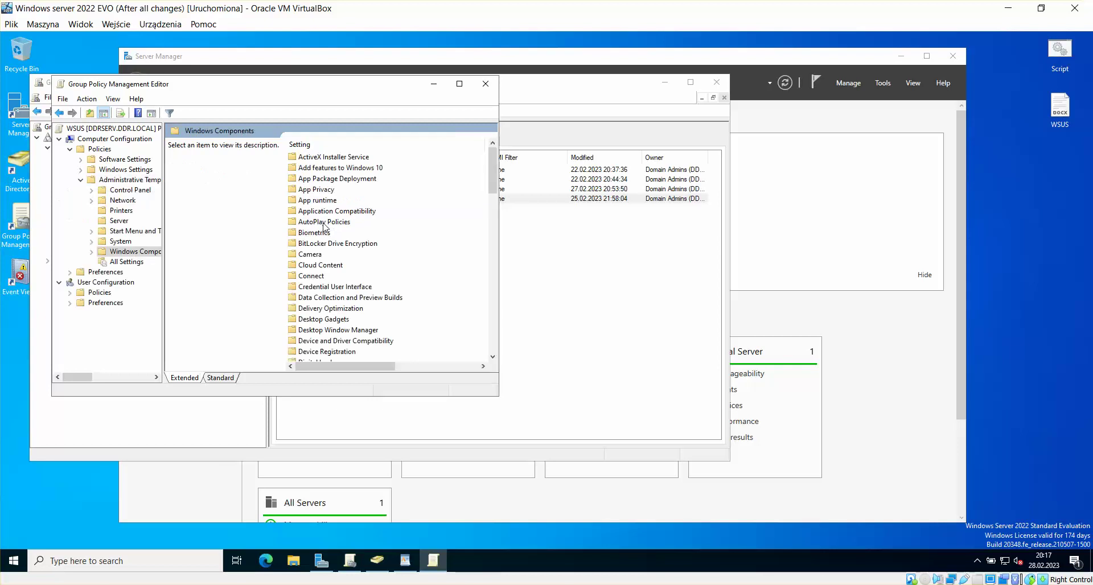
pyautogui.click(351, 254)
pyautogui.press('w')
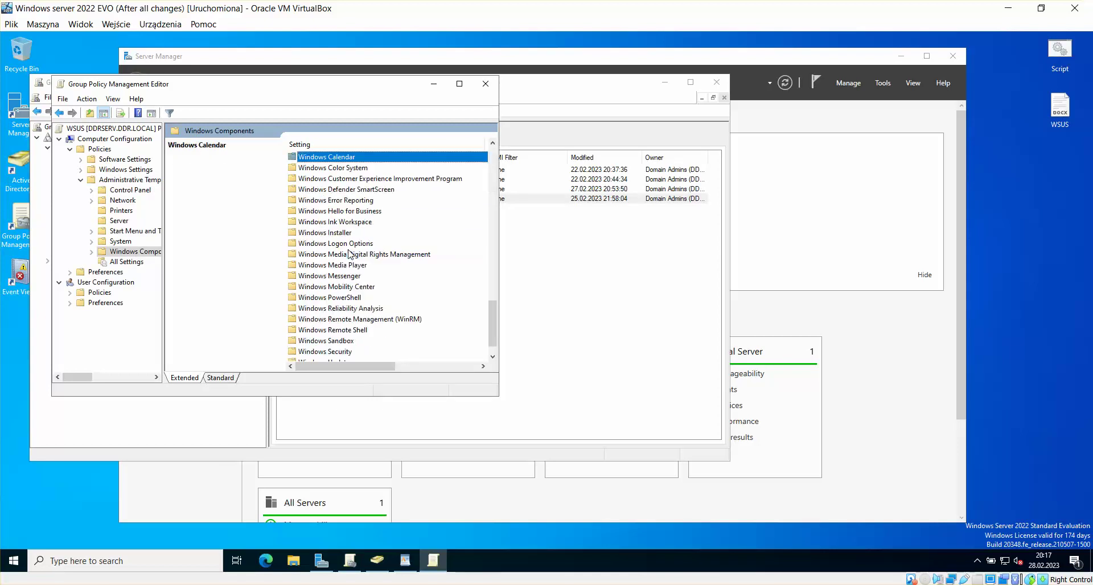
pyautogui.scroll(-1, 350, 319)
pyautogui.click(343, 341)
pyautogui.doubleClick(343, 341)
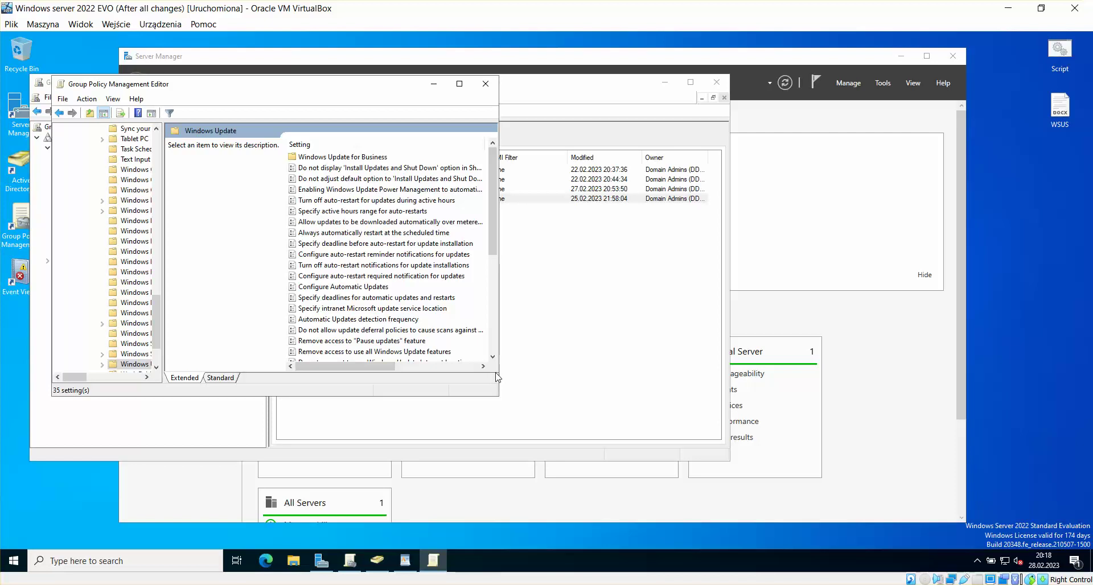
# Step: Enlarge the editor, sort settings by name, and review Configure Automatic Updates and Specify intranet Microsoft update service location
pyautogui.moveTo(410, 83); pyautogui.dragTo(453, 51)
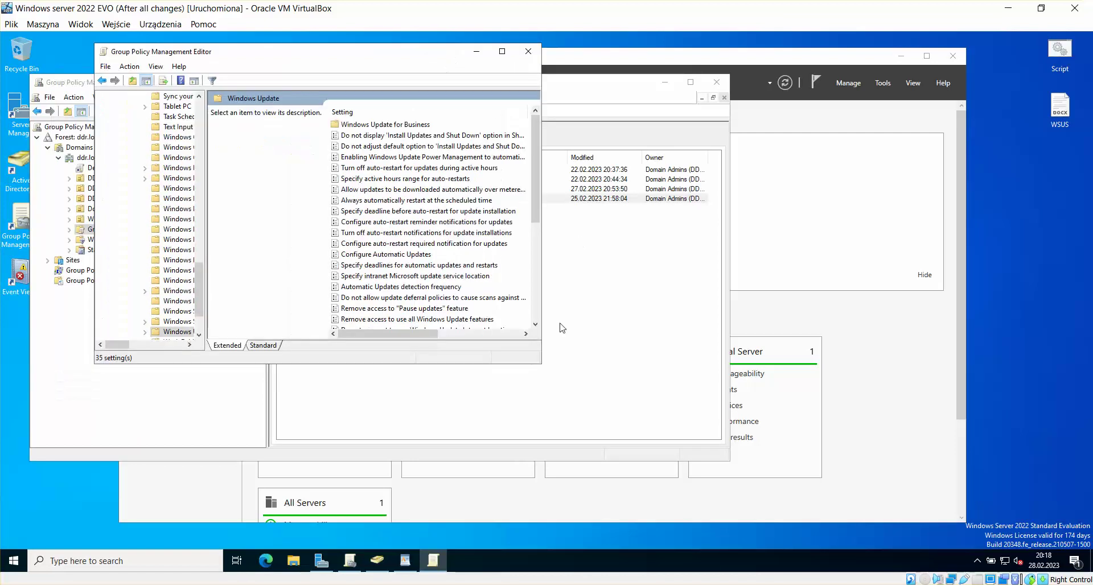
pyautogui.moveTo(545, 367); pyautogui.dragTo(872, 502)
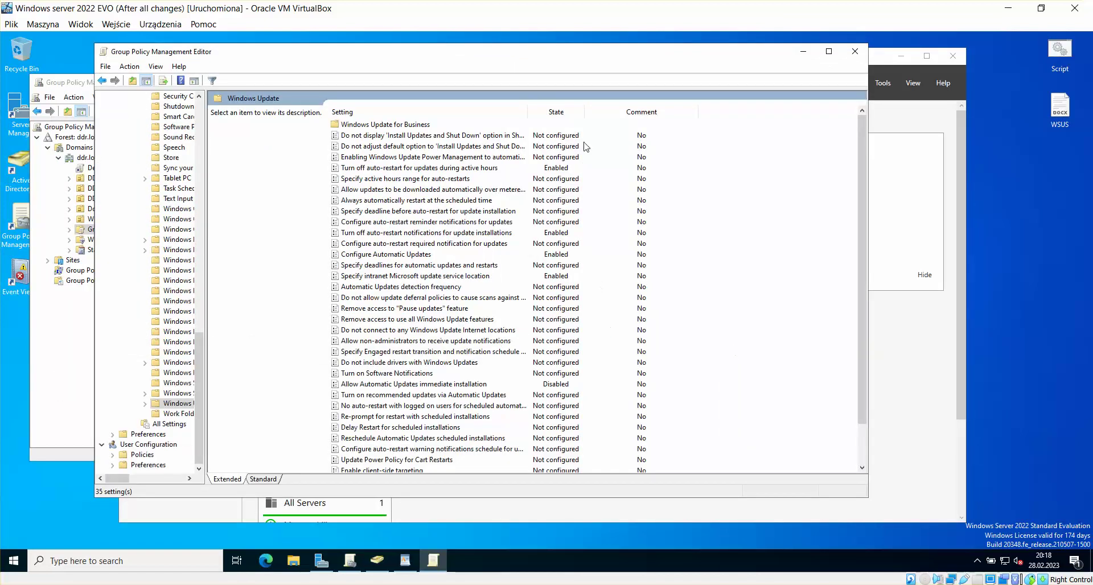
pyautogui.click(399, 112)
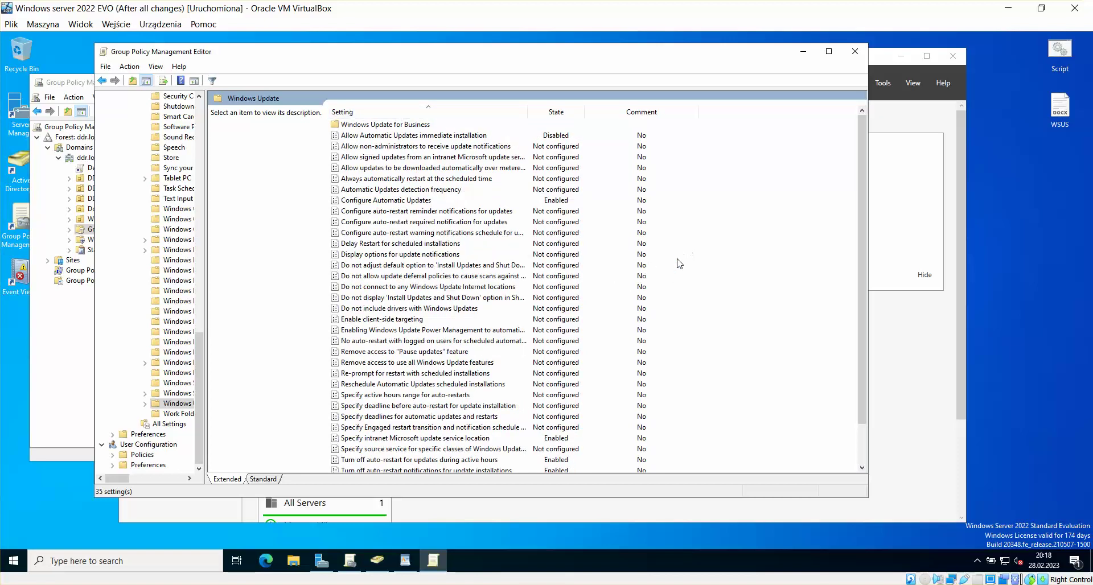
pyautogui.scroll(-2, 678, 263)
pyautogui.scroll(2, 689, 272)
pyautogui.click(384, 200)
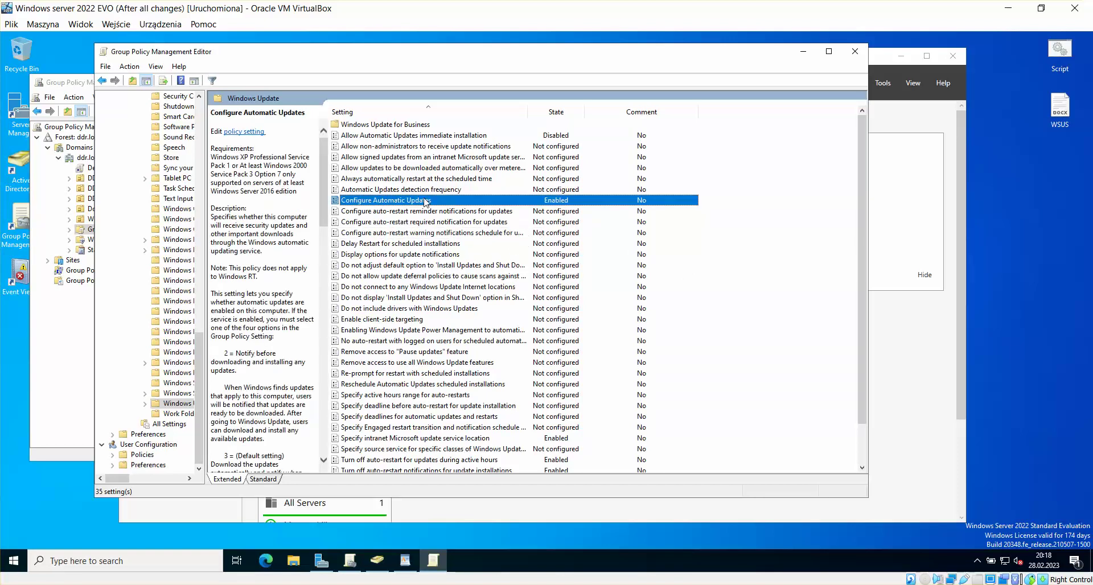
pyautogui.scroll(-2, 576, 226)
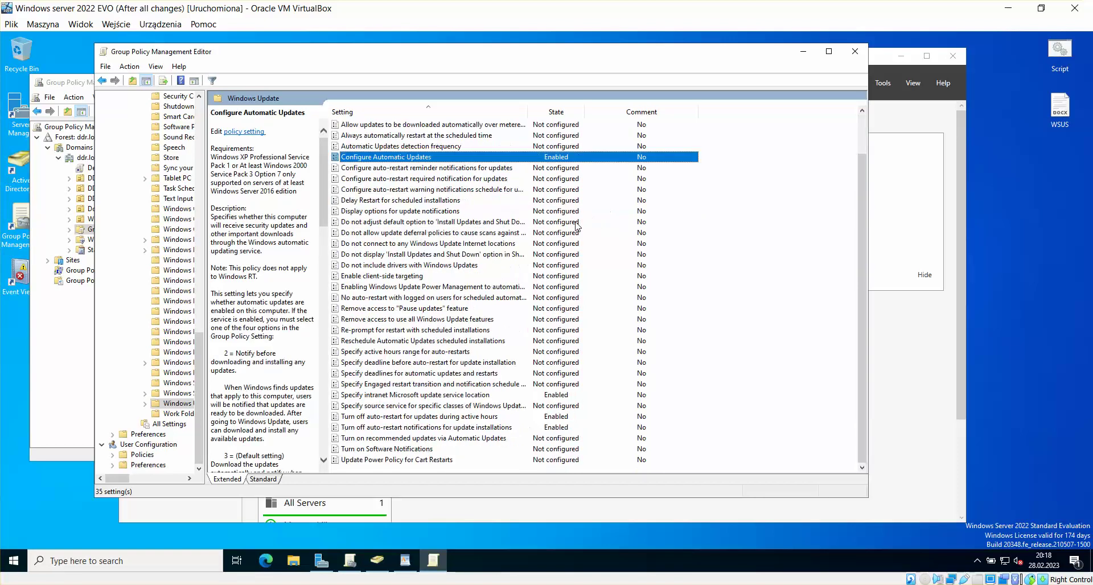
pyautogui.click(416, 396)
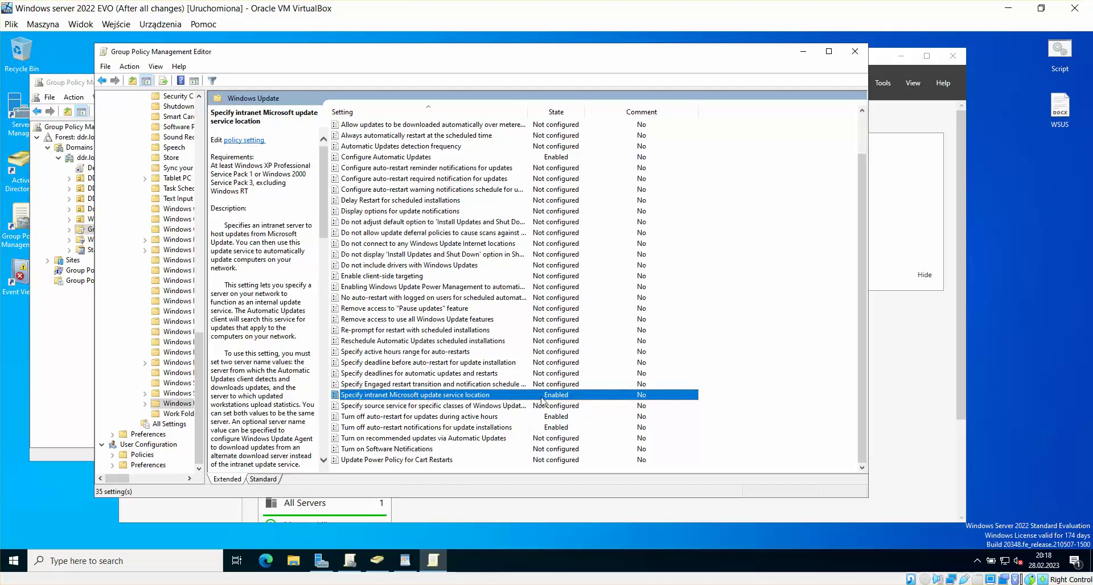
pyautogui.doubleClick(415, 396)
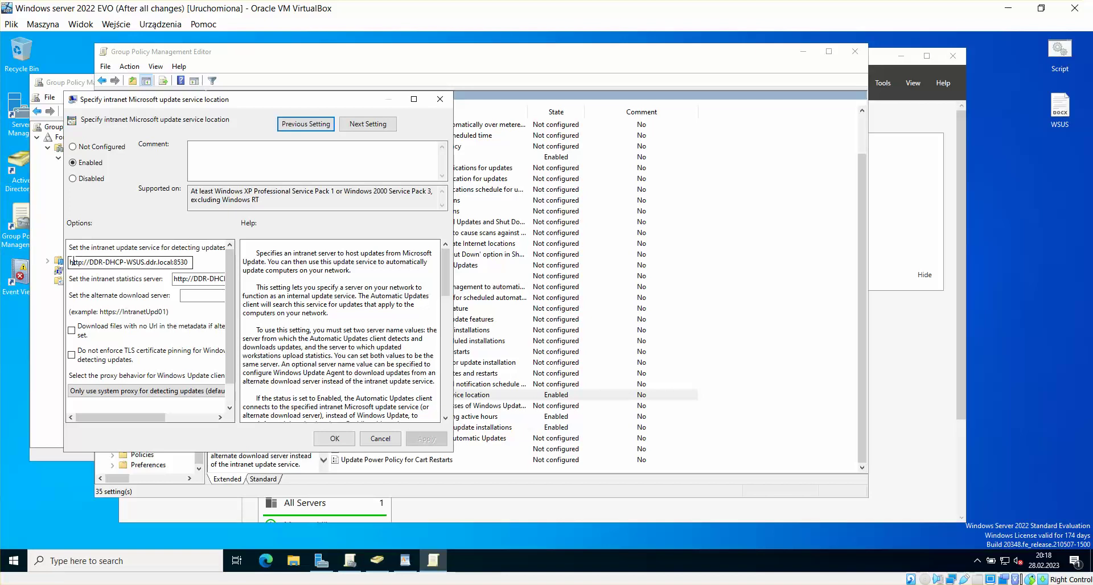
pyautogui.moveTo(73, 262); pyautogui.dragTo(220, 279)
pyautogui.click(221, 279)
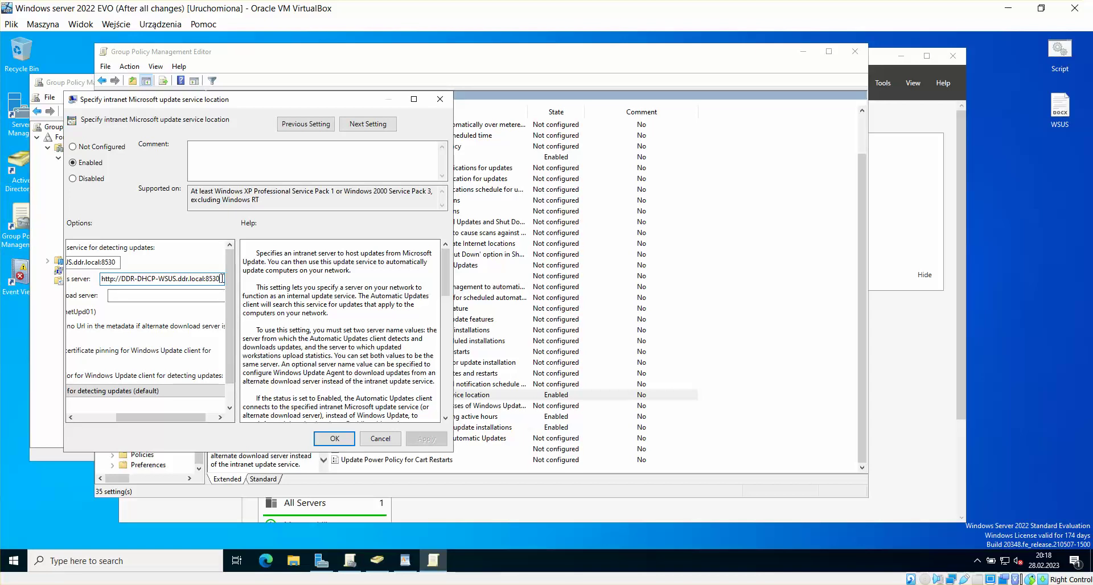
pyautogui.moveTo(219, 278); pyautogui.dragTo(118, 259)
pyautogui.click(158, 265)
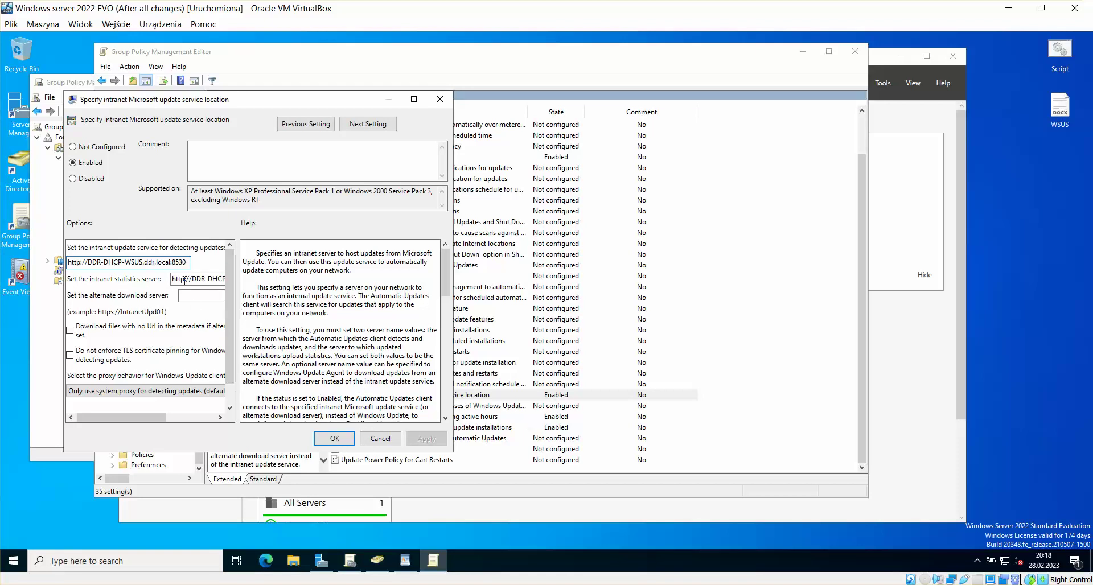
pyautogui.click(335, 439)
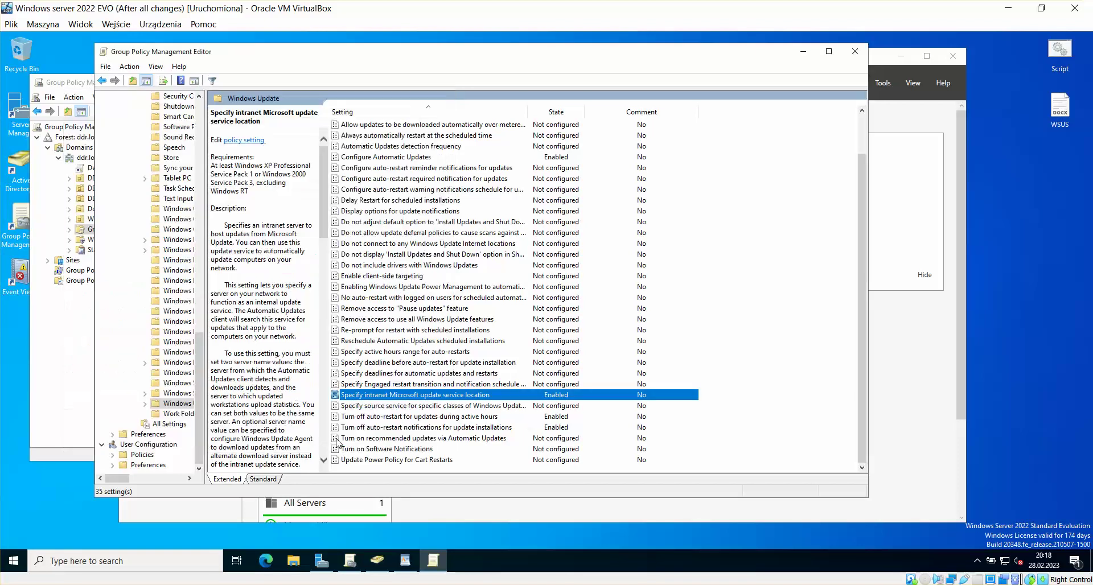
# Step: Open and confirm the active-hours auto-restart and Turn off auto-restart notifications policies
pyautogui.click(435, 418)
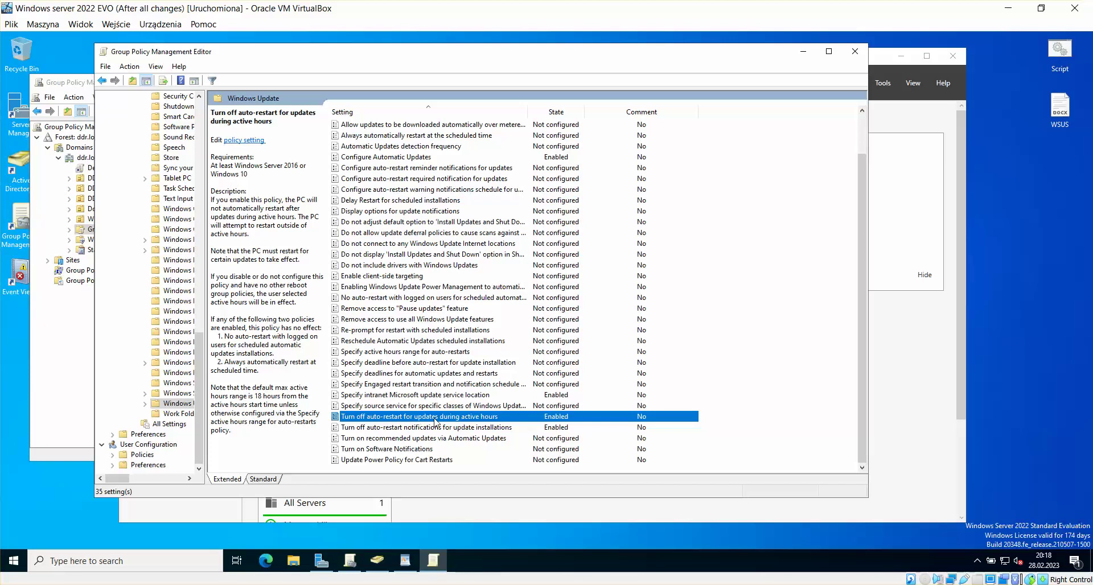
pyautogui.doubleClick(466, 419)
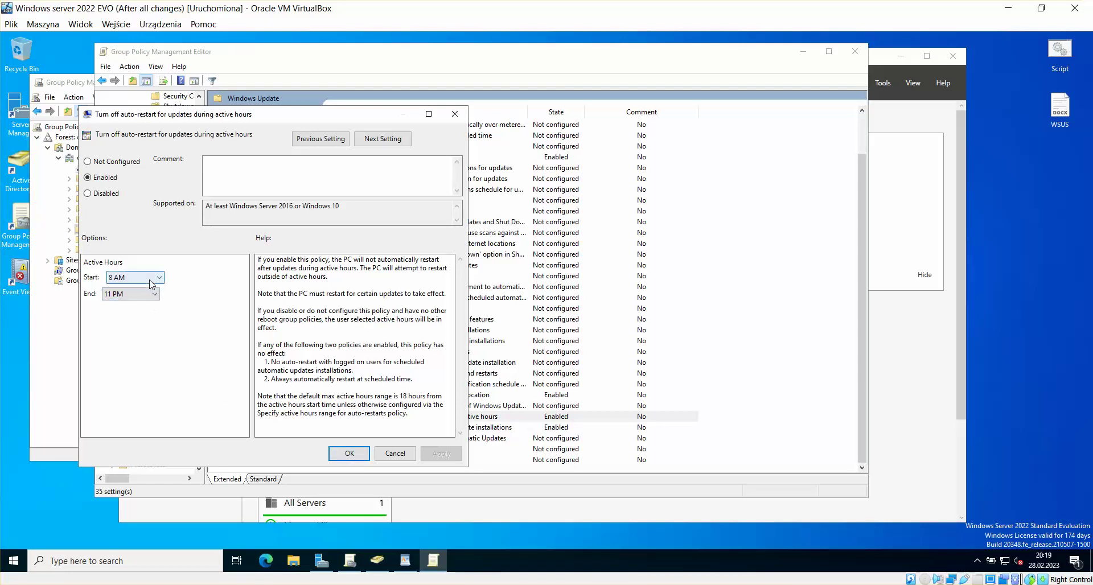
pyautogui.click(349, 454)
pyautogui.click(478, 428)
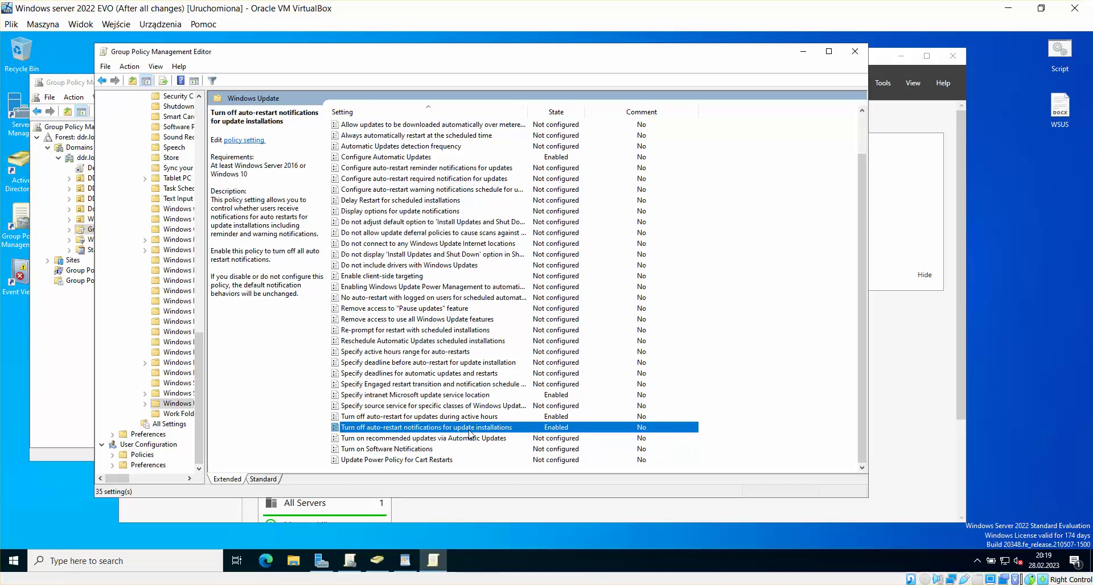
pyautogui.doubleClick(492, 429)
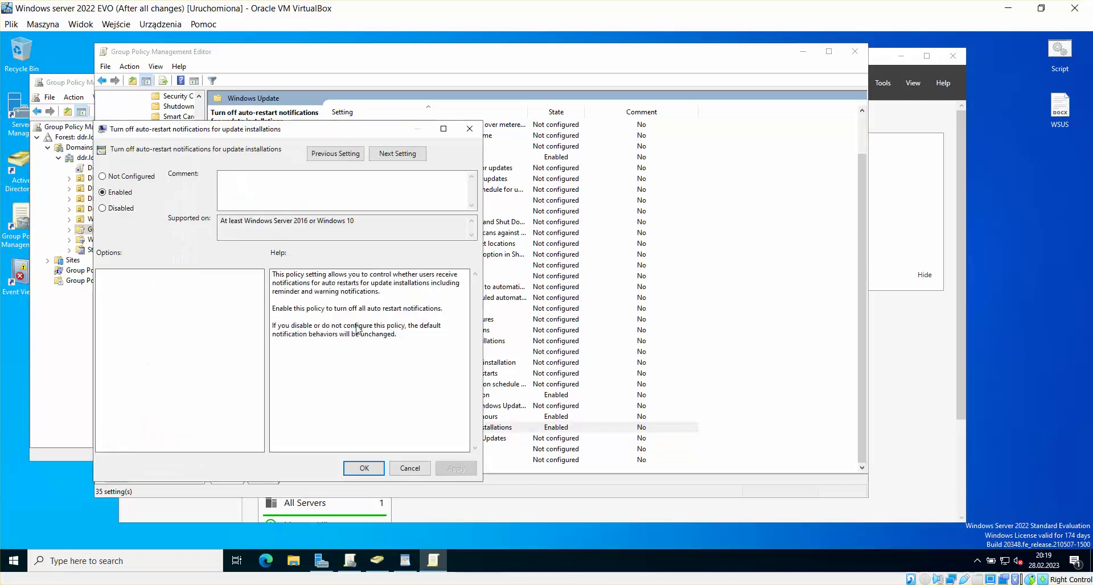
pyautogui.click(364, 468)
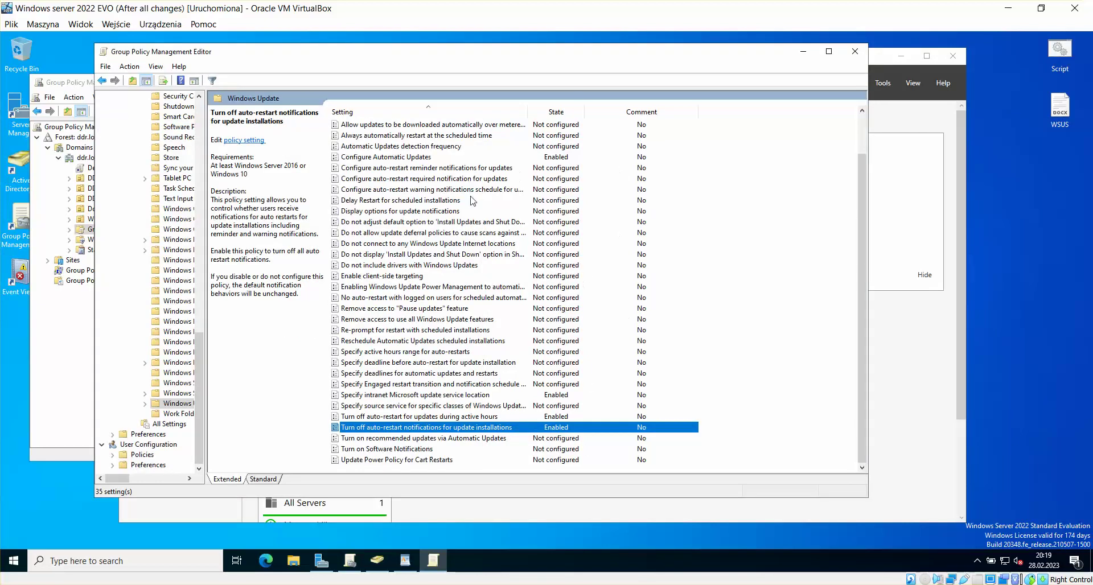
# Step: Scroll the settings list to the top and close the WSUS GPO editor
pyautogui.scroll(2, 700, 262)
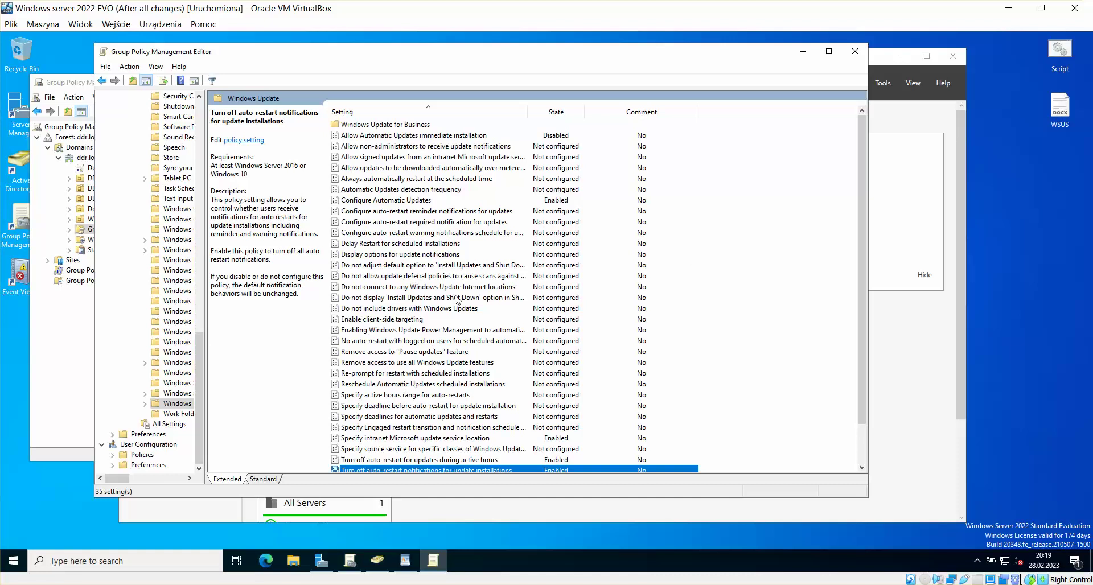
pyautogui.moveTo(763, 44); pyautogui.dragTo(771, 41)
pyautogui.click(854, 54)
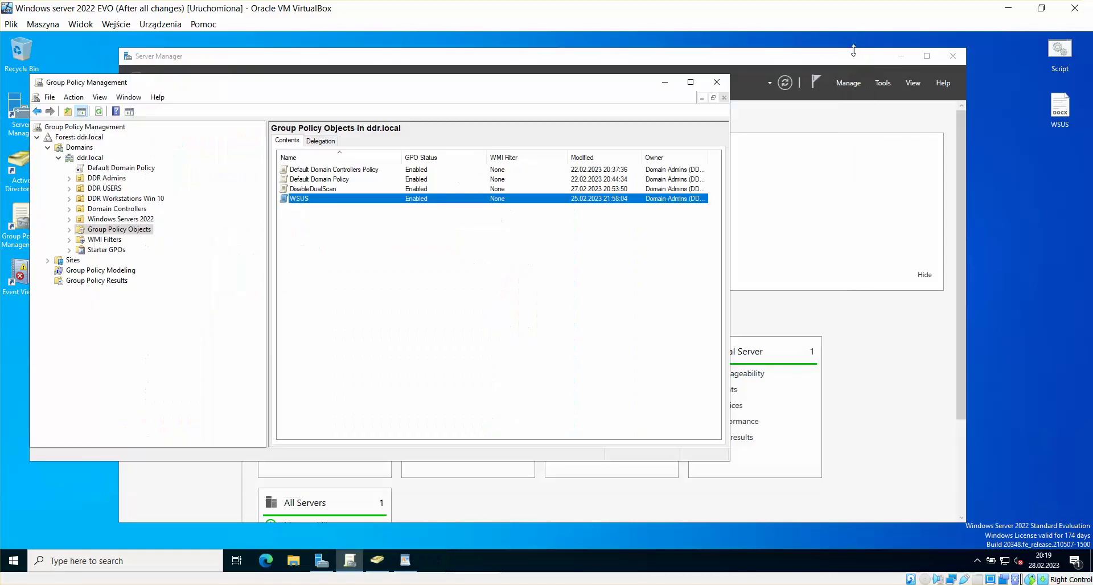
# Step: Glance at the Windows 10 VM, then return to the EVO Windows Server 2022 machine
pyautogui.click(444, 251)
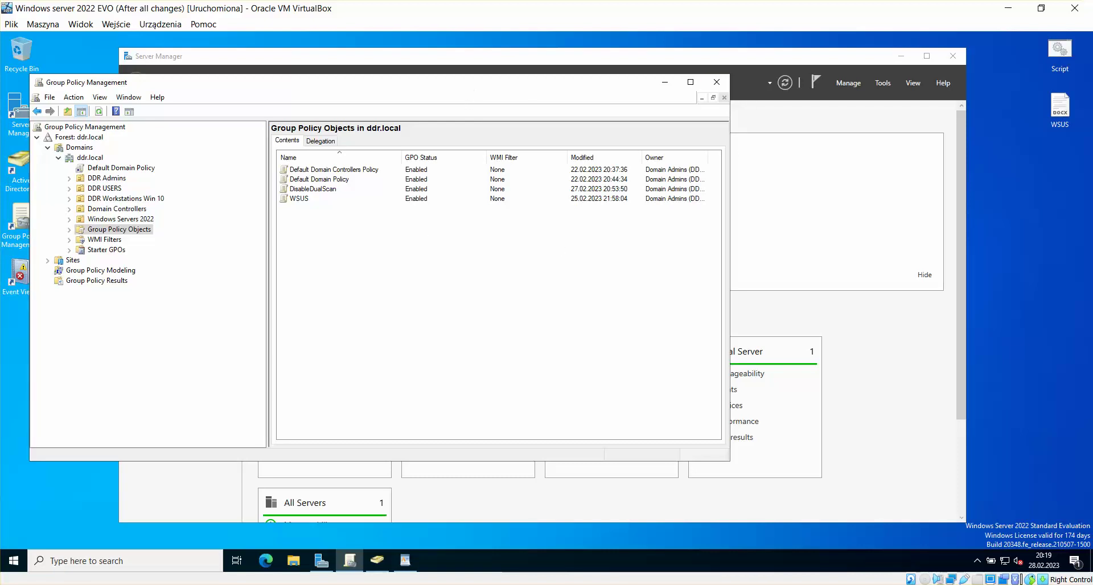
pyautogui.moveTo(482, 90); pyautogui.dragTo(472, 84)
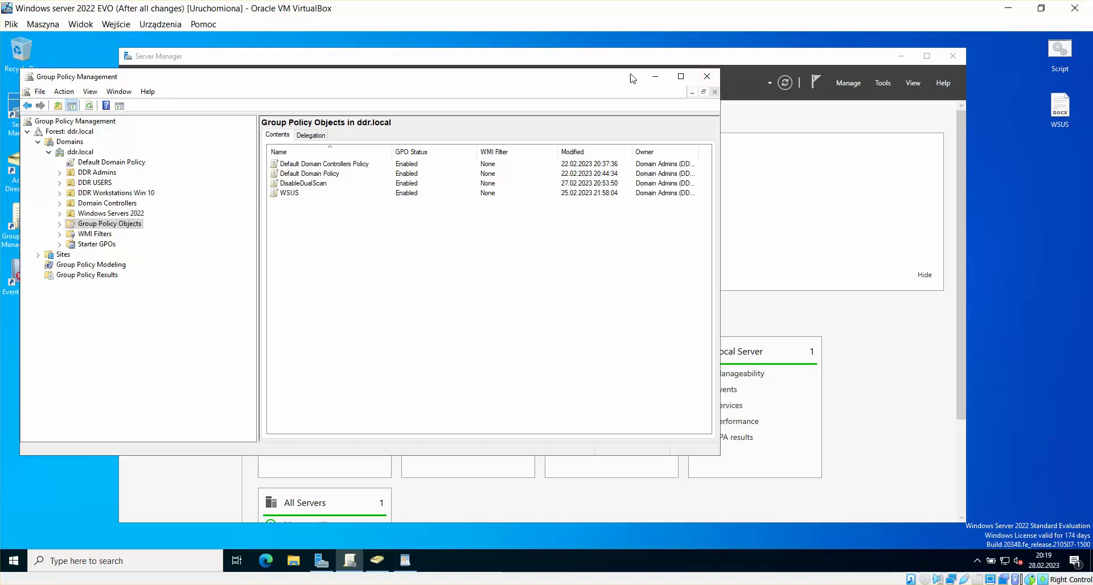
pyautogui.moveTo(333, 559)
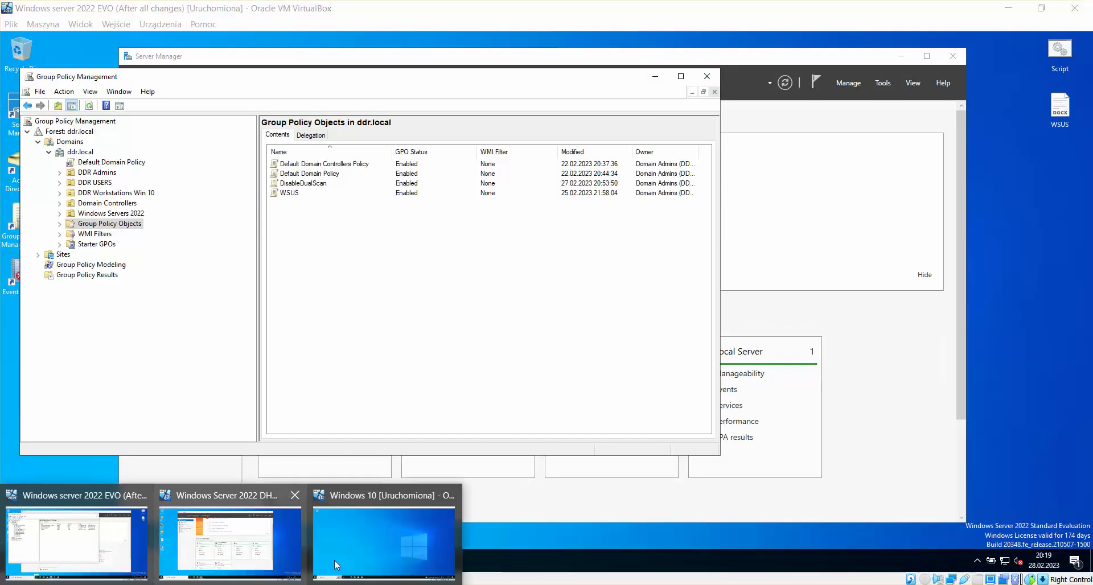
pyautogui.click(384, 549)
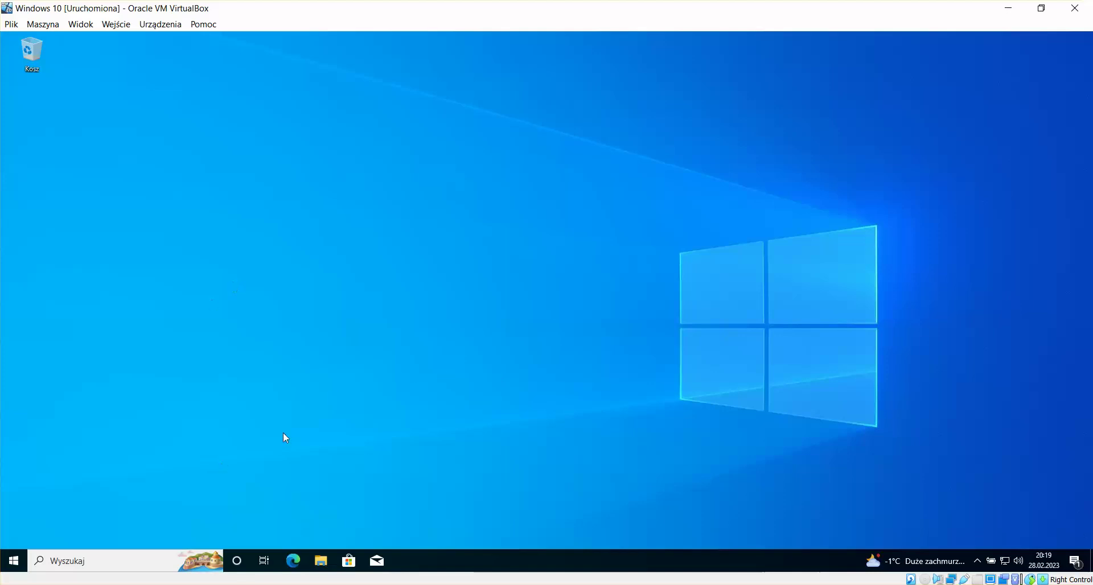
pyautogui.moveTo(333, 559)
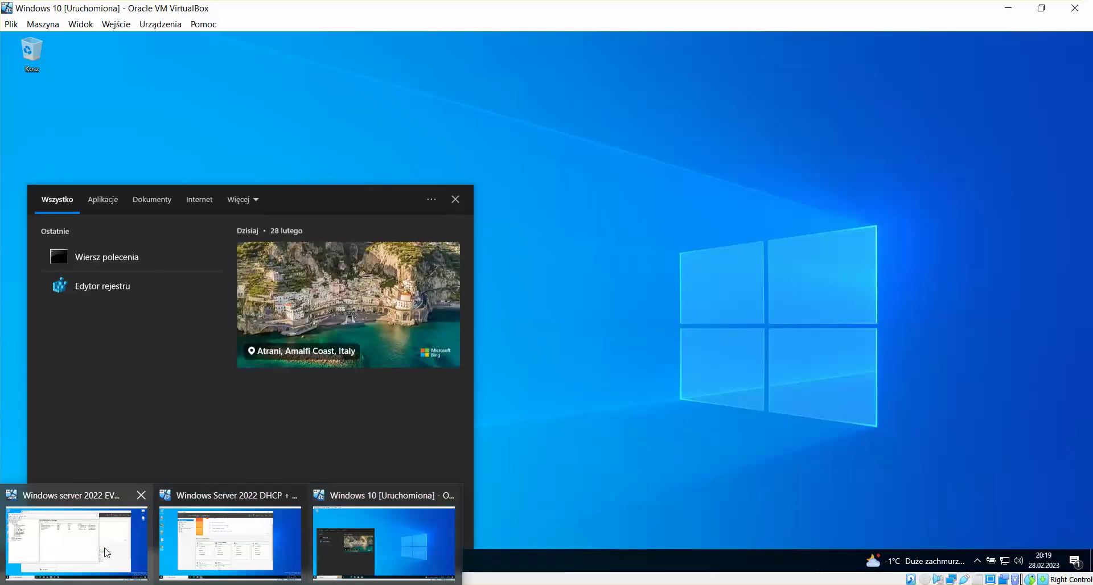
pyautogui.click(77, 547)
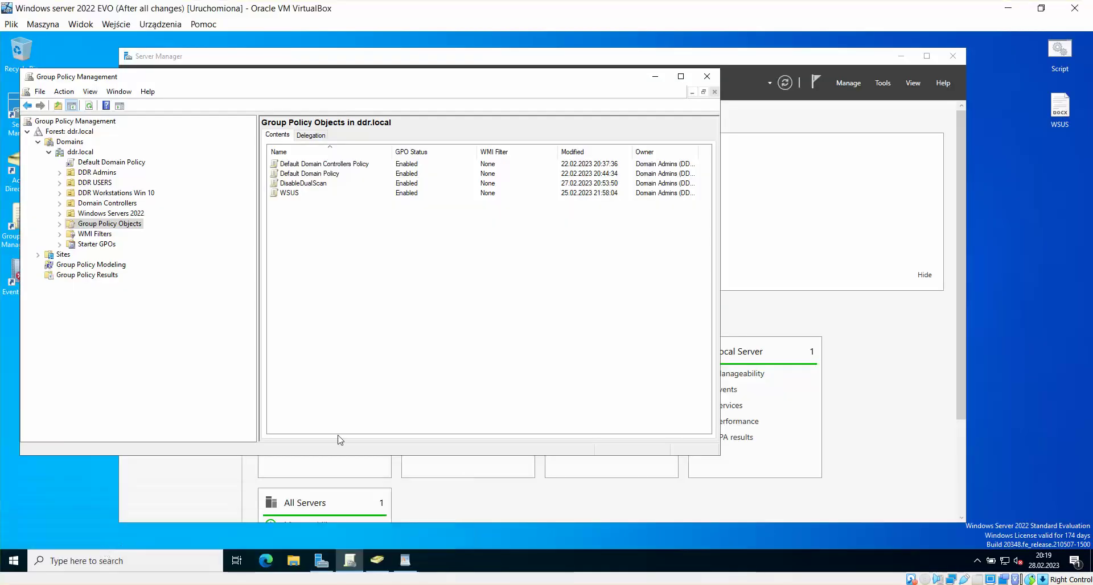
# Step: Close Group Policy Management and Active Directory Users and Computers, then switch to the DHCP + WSUS VM
pyautogui.click(705, 78)
pyautogui.moveTo(683, 59); pyautogui.dragTo(689, 56)
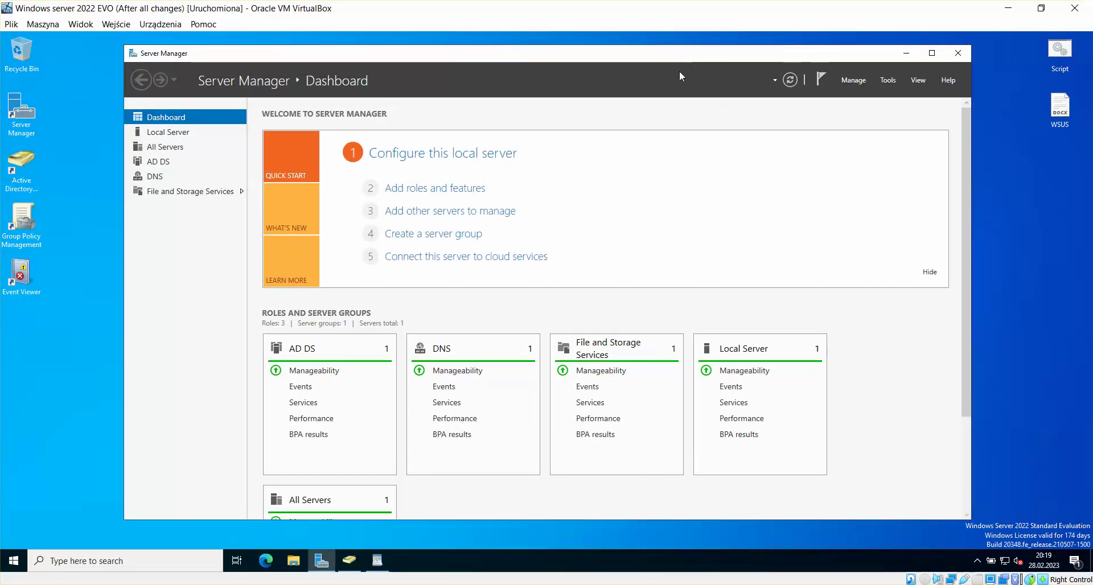
pyautogui.click(349, 561)
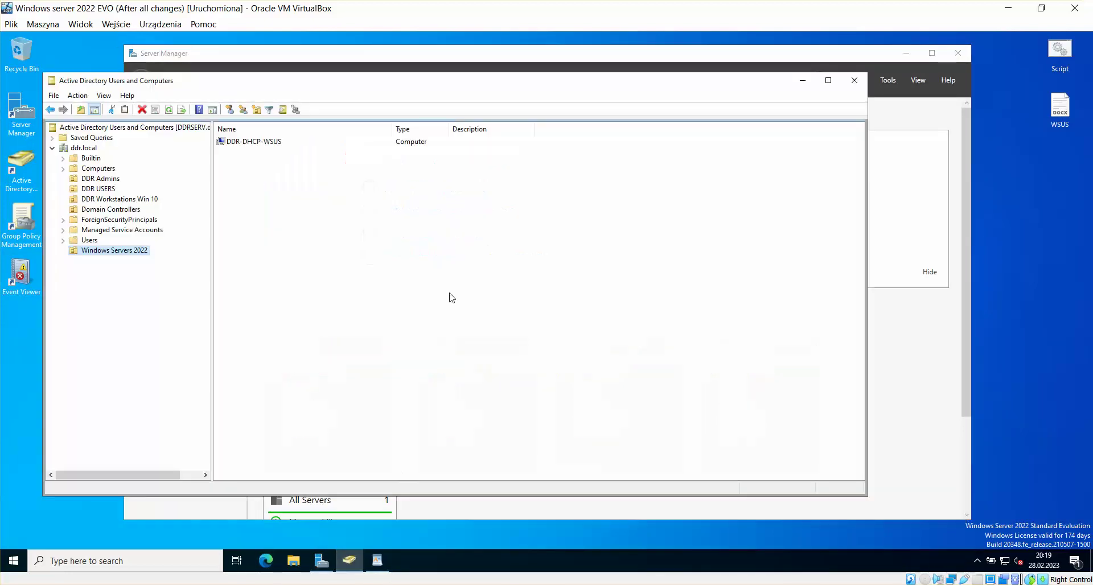
pyautogui.click(97, 169)
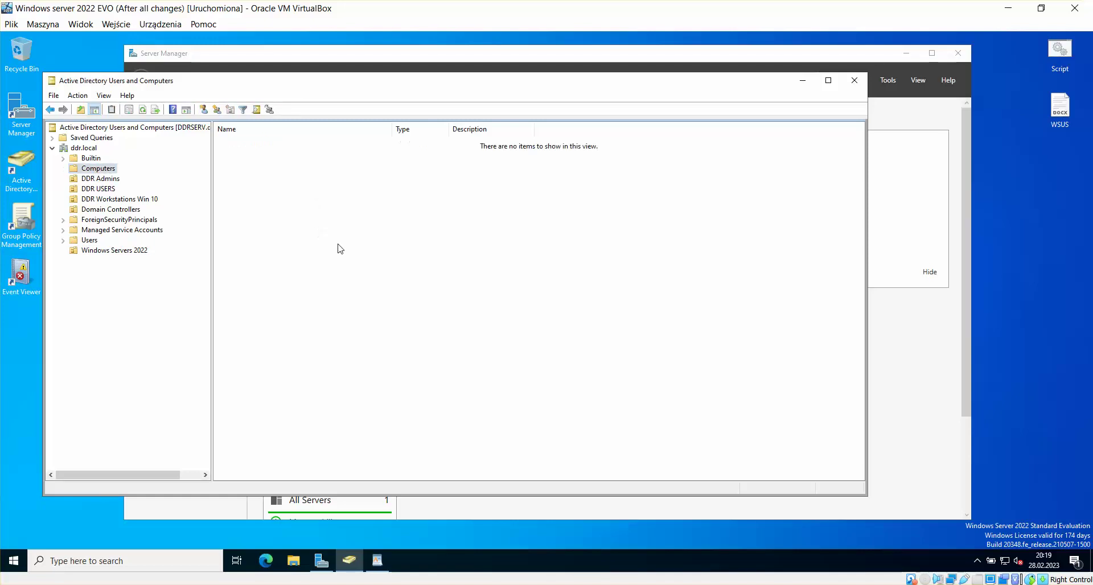
pyautogui.click(855, 80)
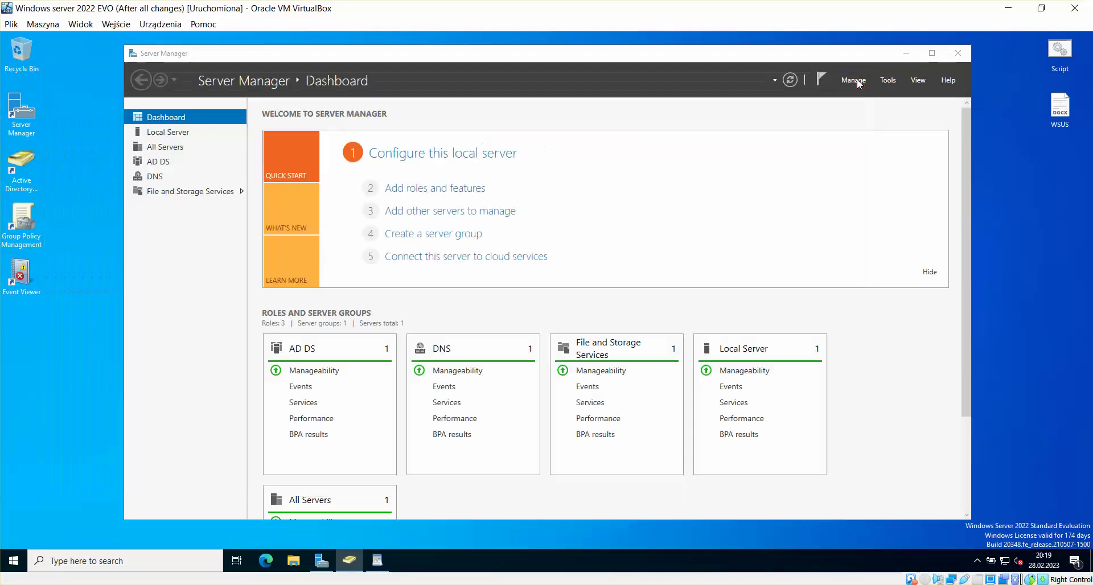
pyautogui.click(842, 313)
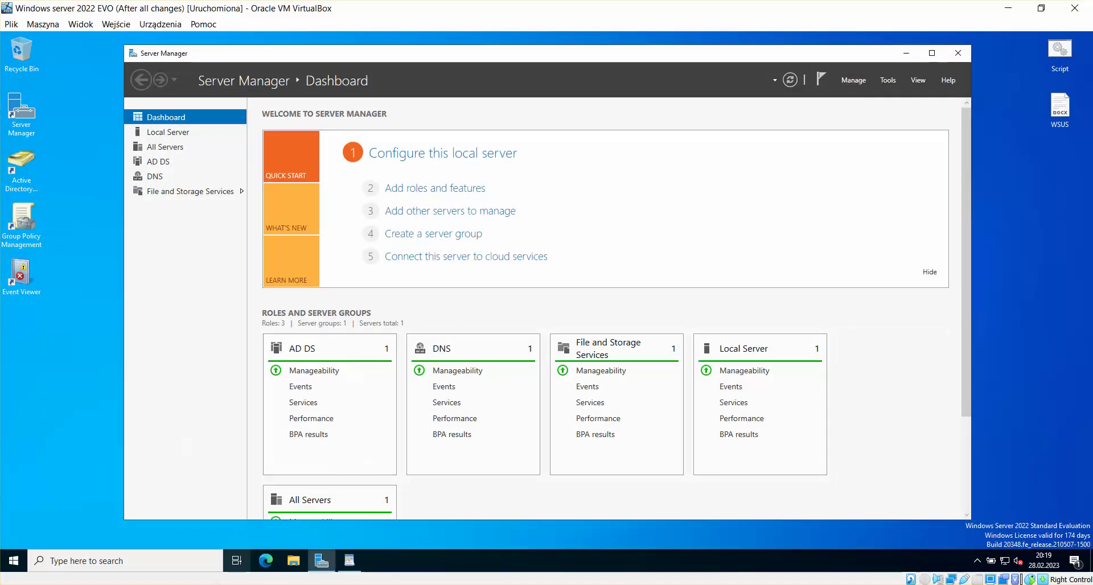
pyautogui.click(231, 584)
pyautogui.click(290, 526)
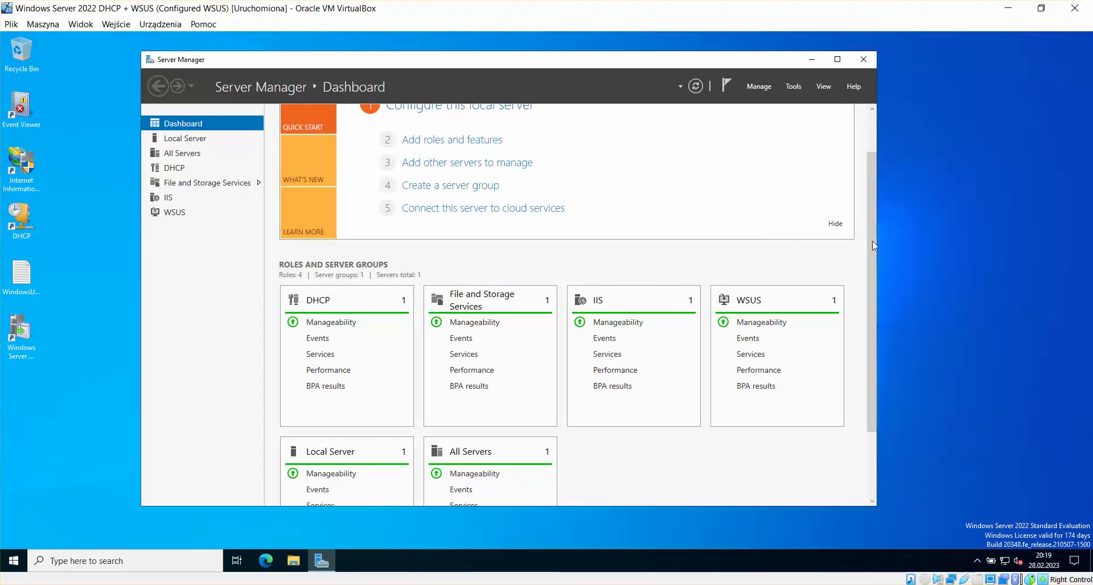
# Step: Launch the Update Services console, enlarge its window, and show the DDR-DHCP-WSUS server's Options
pyautogui.scroll(2, 871, 165)
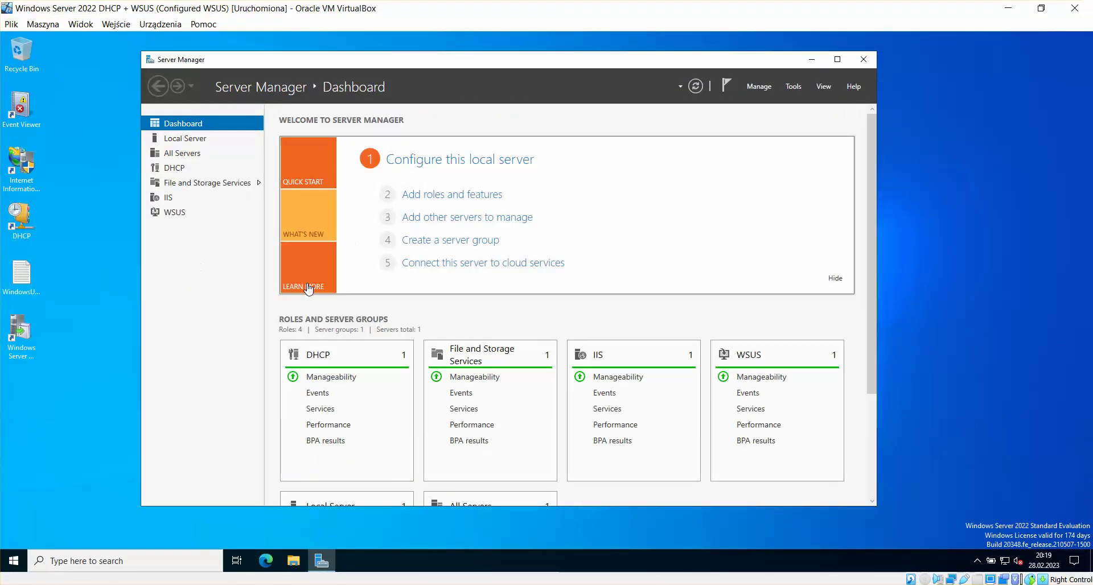
pyautogui.doubleClick(19, 337)
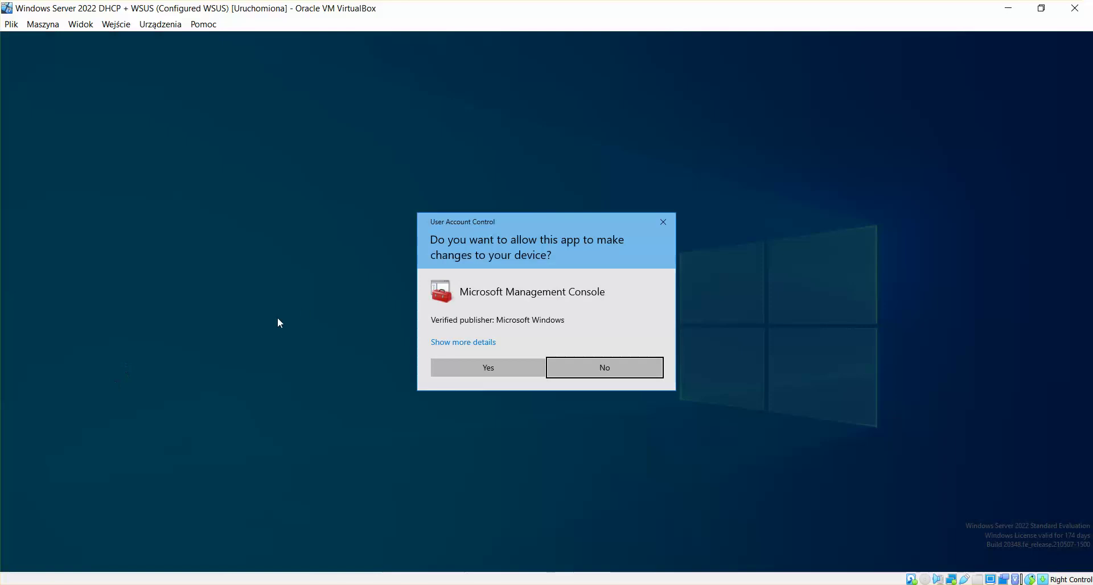
pyautogui.click(488, 367)
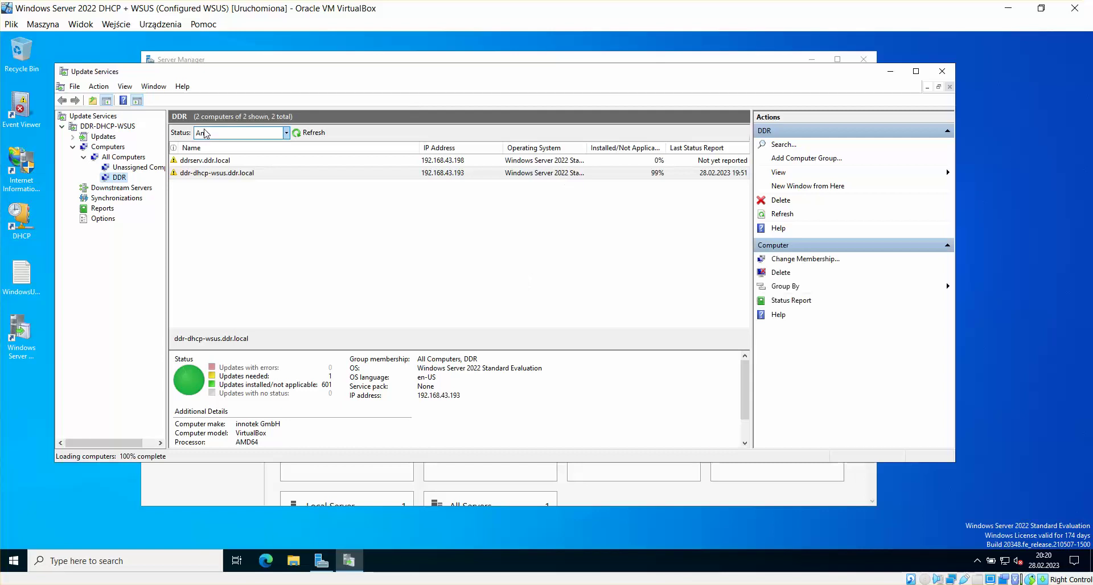
pyautogui.click(72, 147)
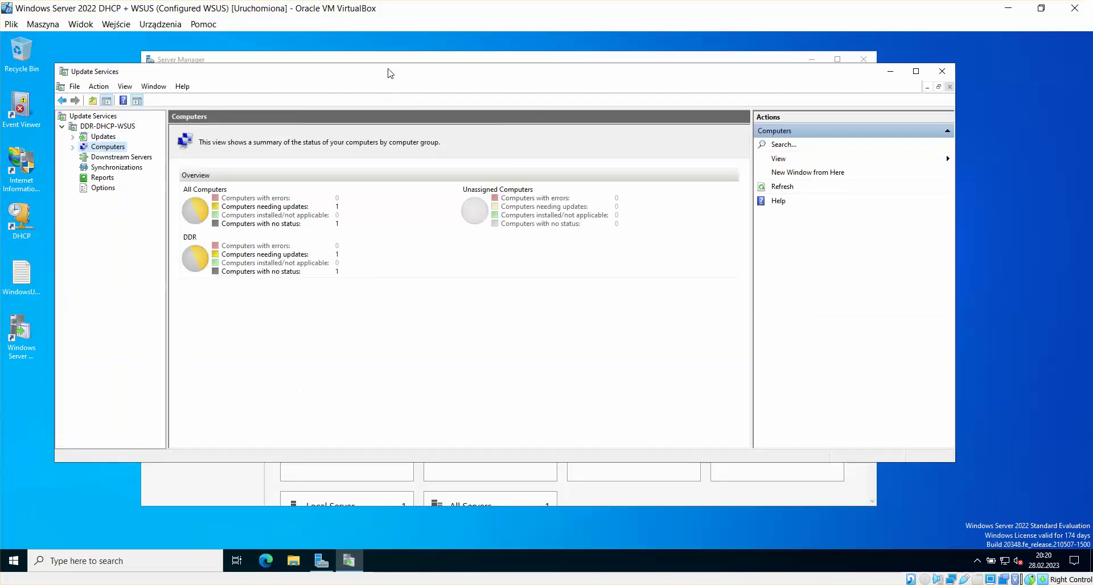
pyautogui.moveTo(390, 73); pyautogui.dragTo(380, 46)
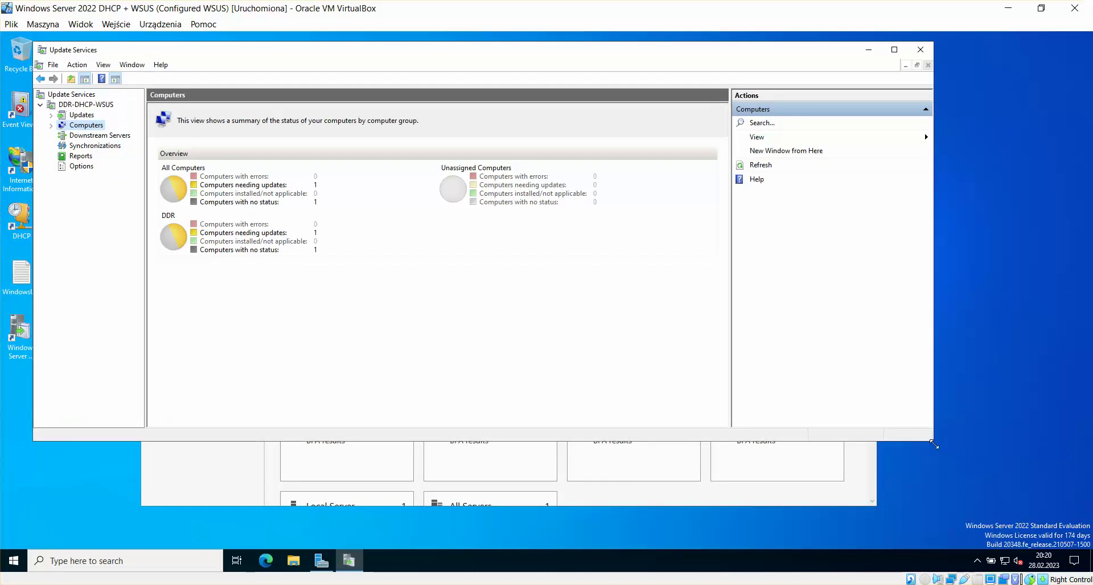
pyautogui.moveTo(933, 444); pyautogui.dragTo(978, 521)
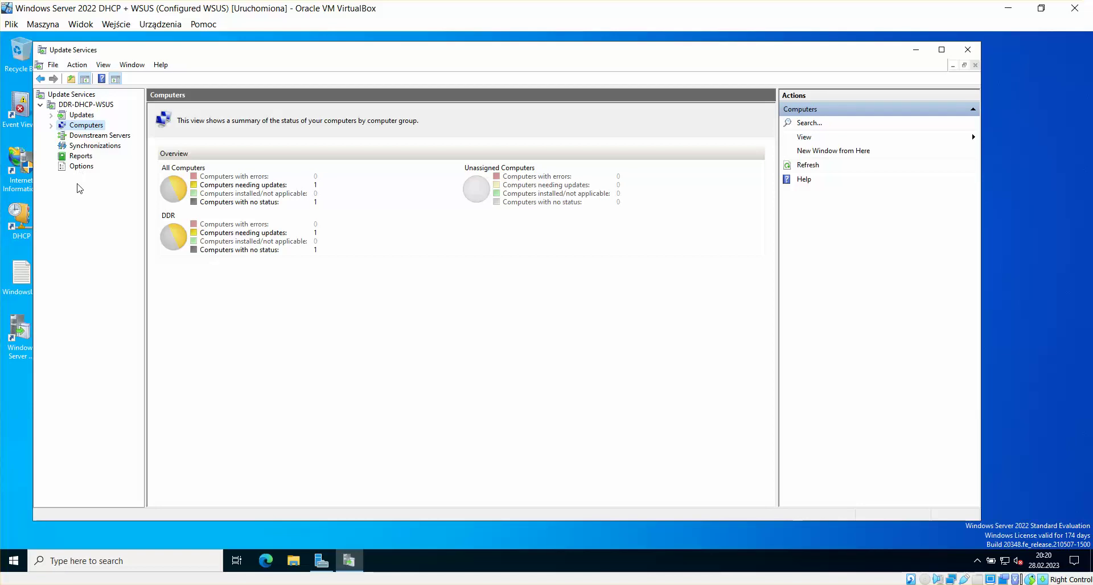
pyautogui.click(82, 166)
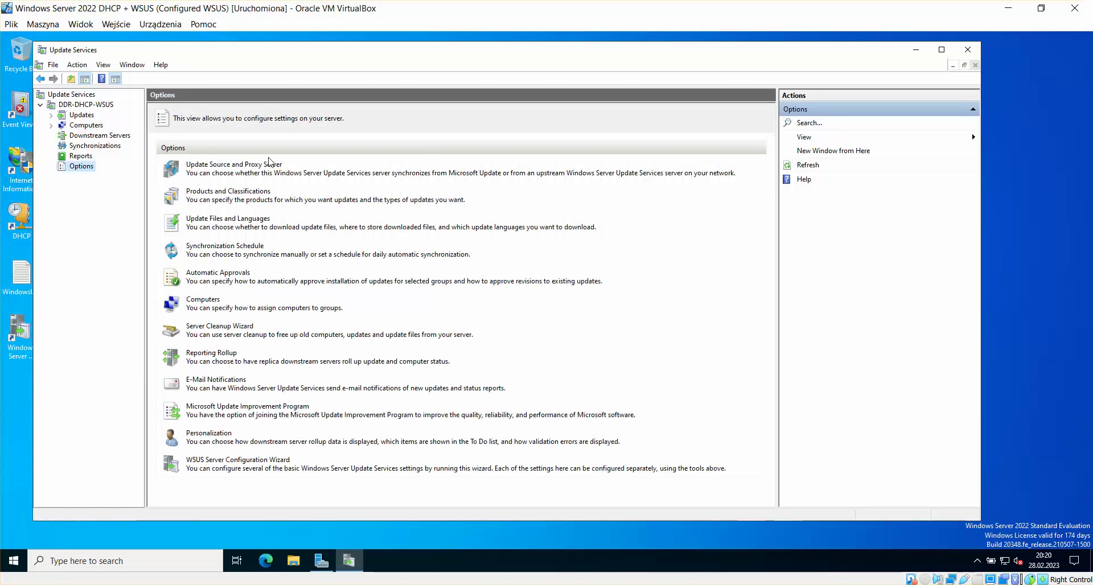
pyautogui.click(225, 165)
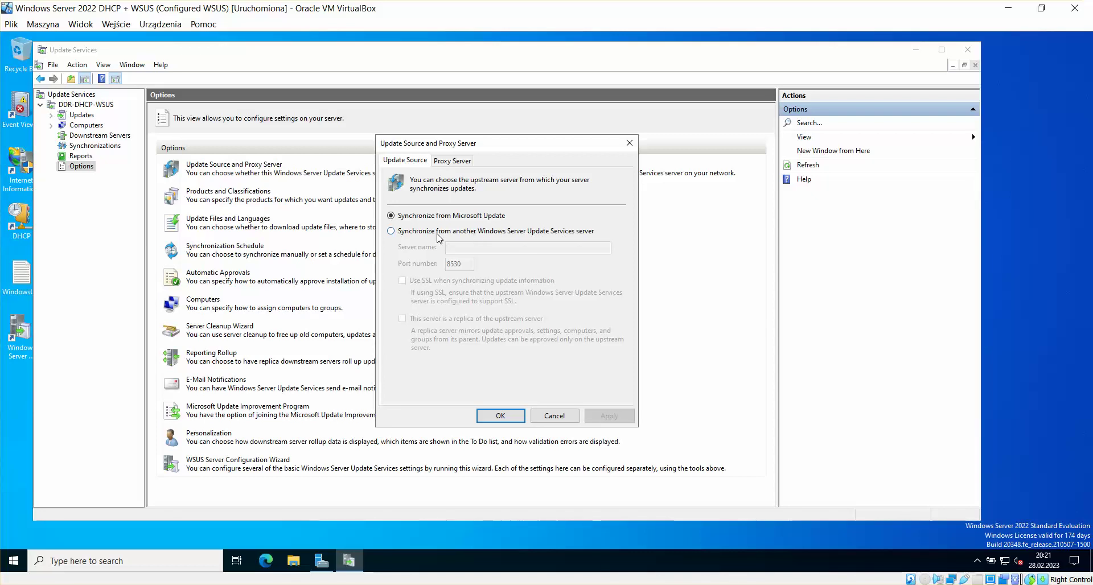
pyautogui.click(402, 233)
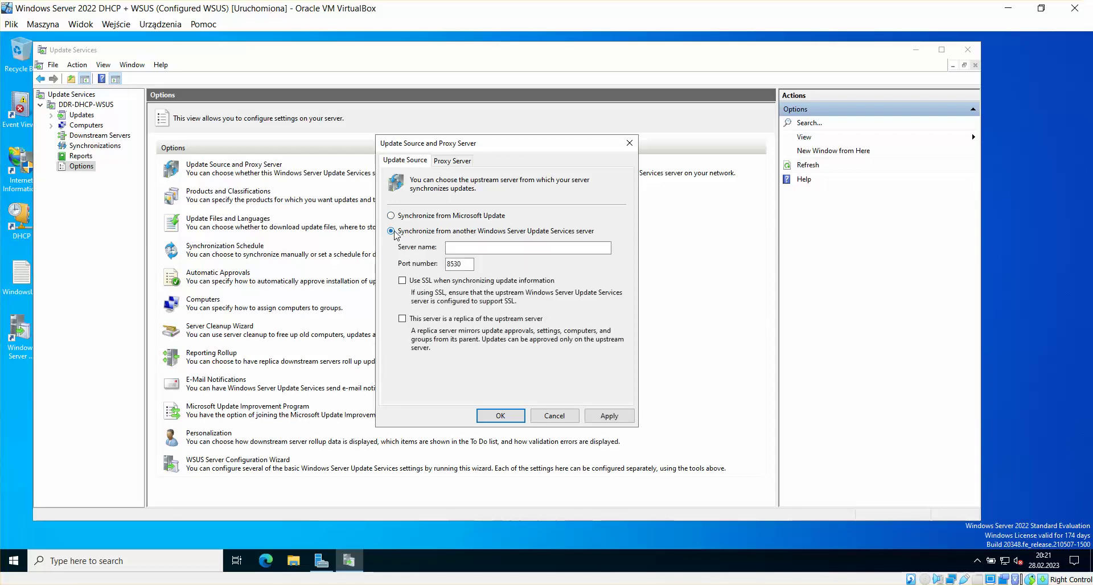
pyautogui.click(477, 251)
pyautogui.click(419, 220)
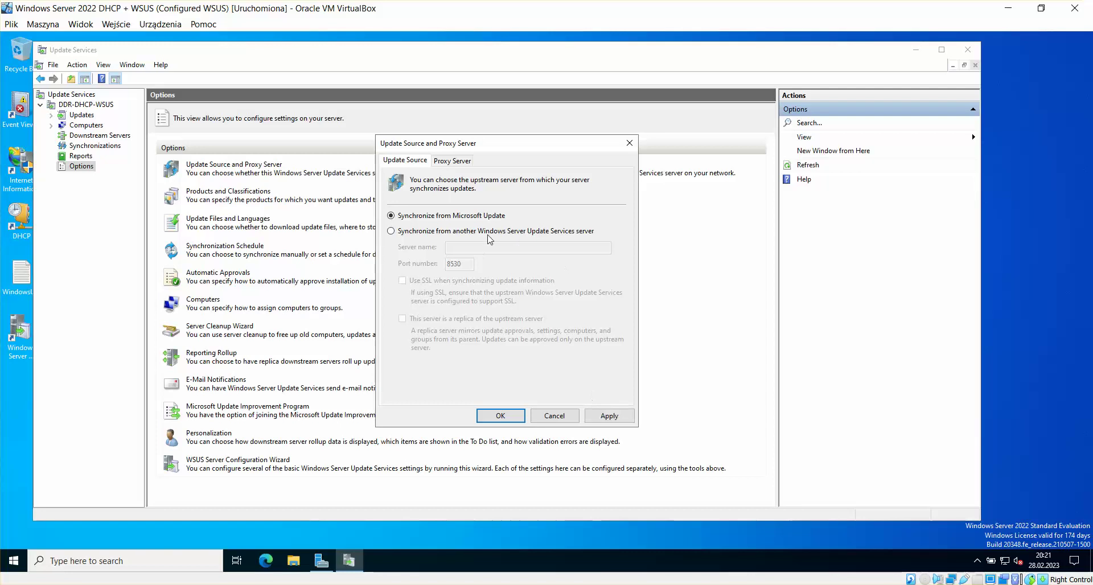
pyautogui.click(610, 417)
pyautogui.click(504, 418)
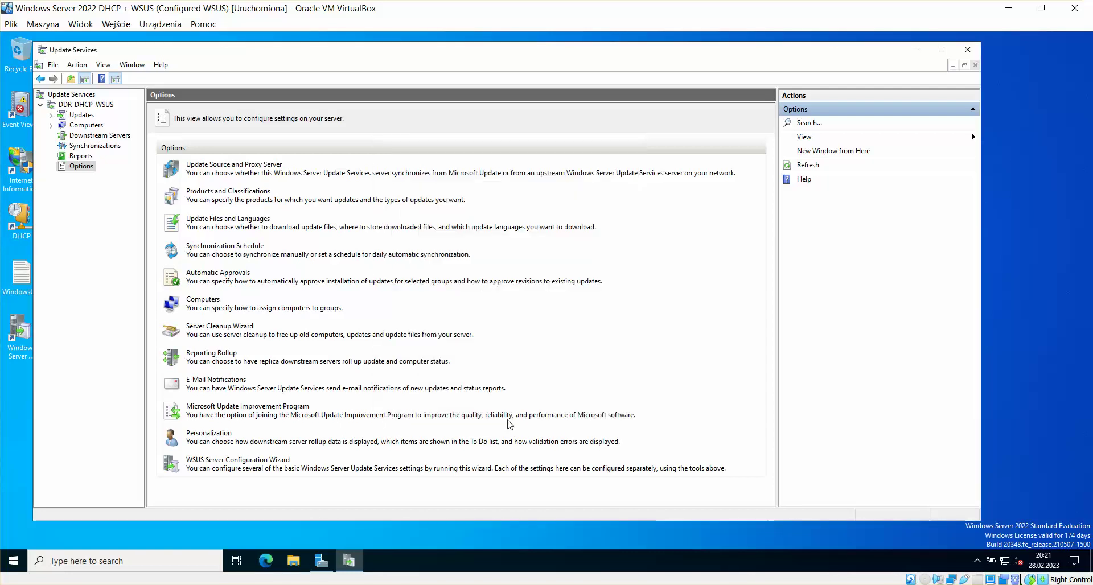
pyautogui.click(238, 192)
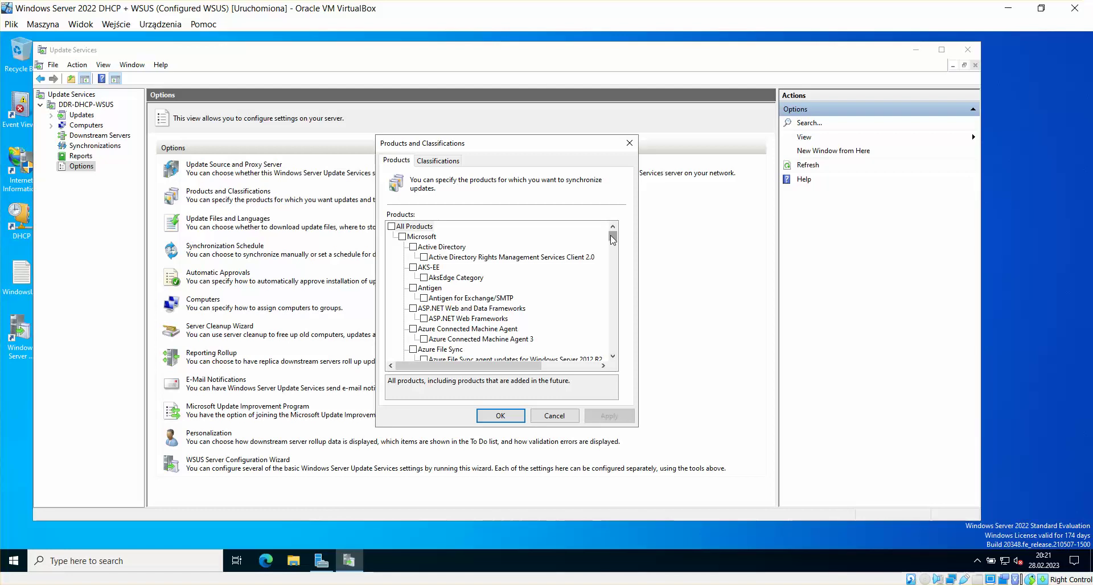
pyautogui.moveTo(612, 238)
pyautogui.mouseDown()
pyautogui.moveTo(620, 335)
pyautogui.moveTo(645, 155)
pyautogui.mouseUp()
pyautogui.click(629, 143)
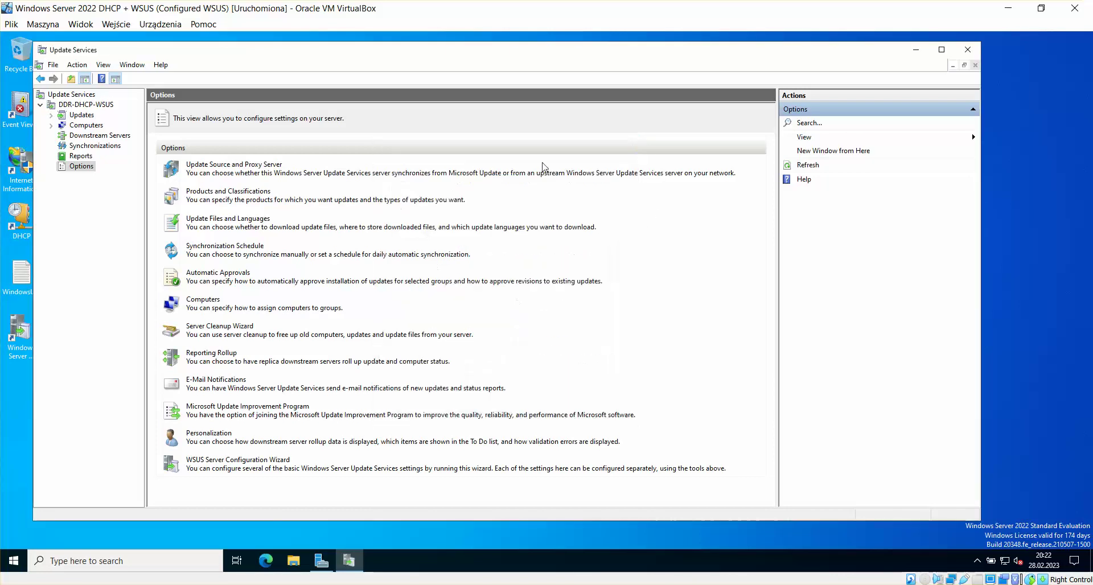
# Step: Open Update Files and Languages, then browse to C:\Wsus in File Explorer
pyautogui.click(234, 221)
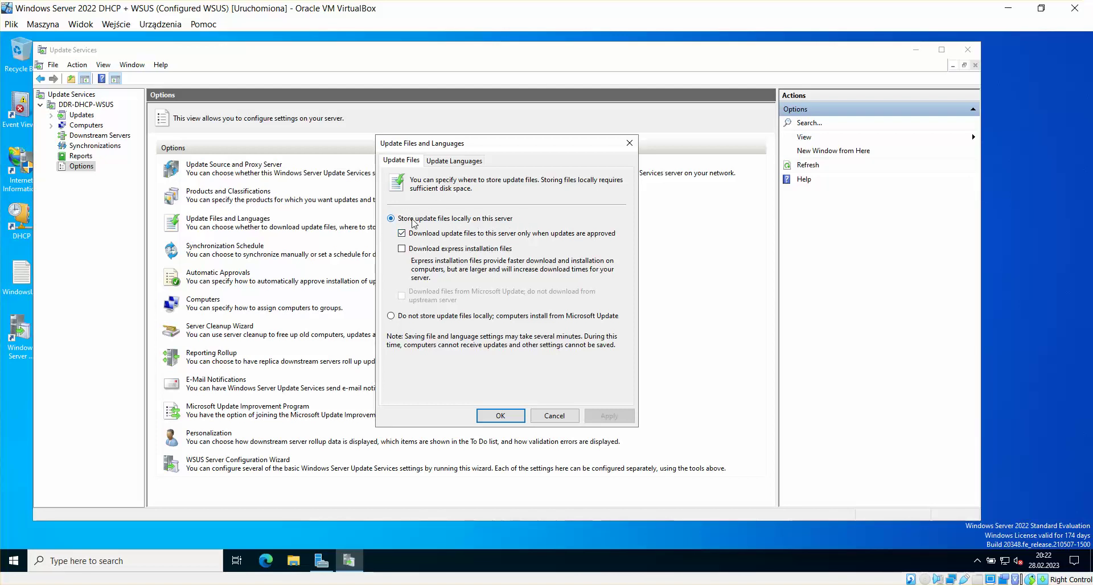
pyautogui.click(293, 571)
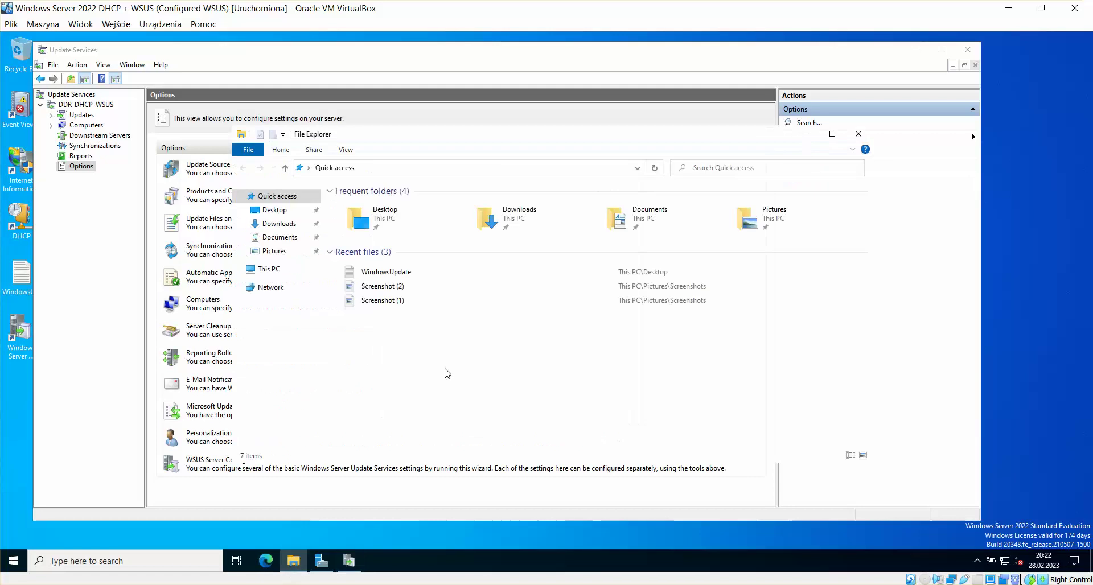
pyautogui.click(284, 275)
pyautogui.click(408, 318)
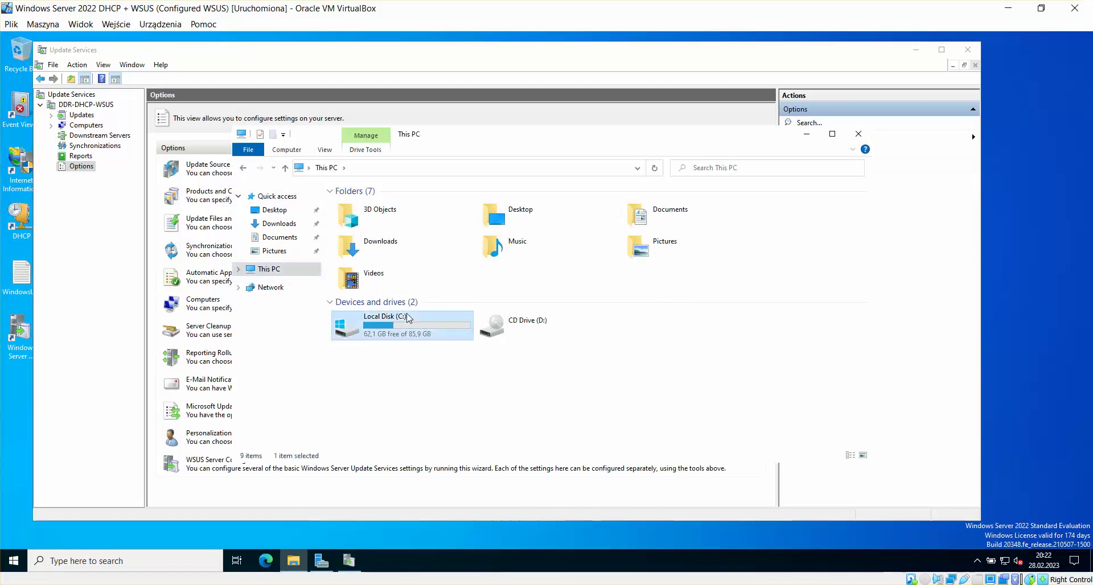
pyautogui.doubleClick(407, 317)
pyautogui.click(370, 289)
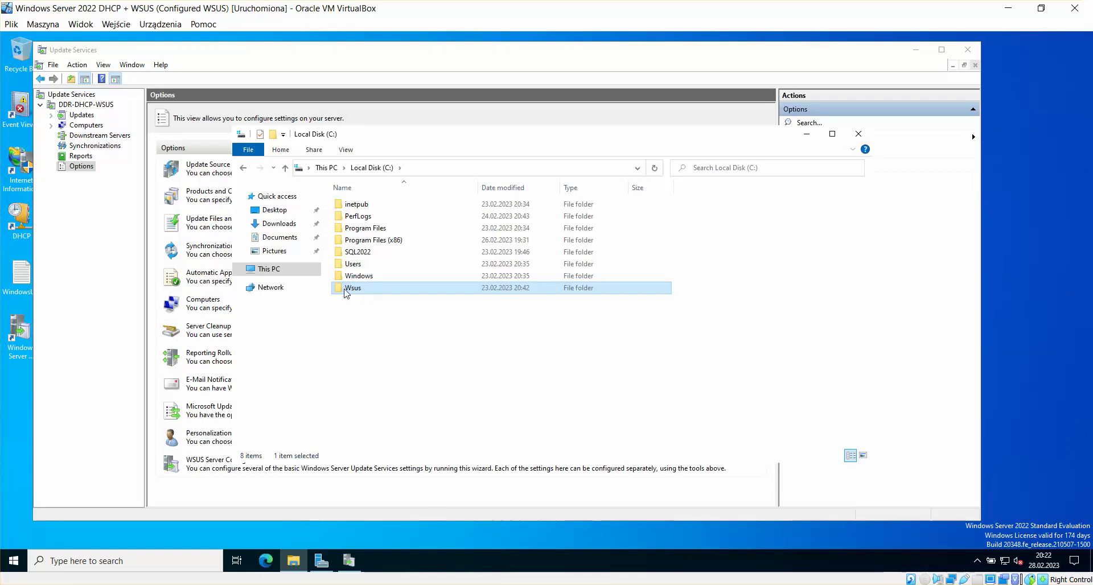
pyautogui.doubleClick(364, 291)
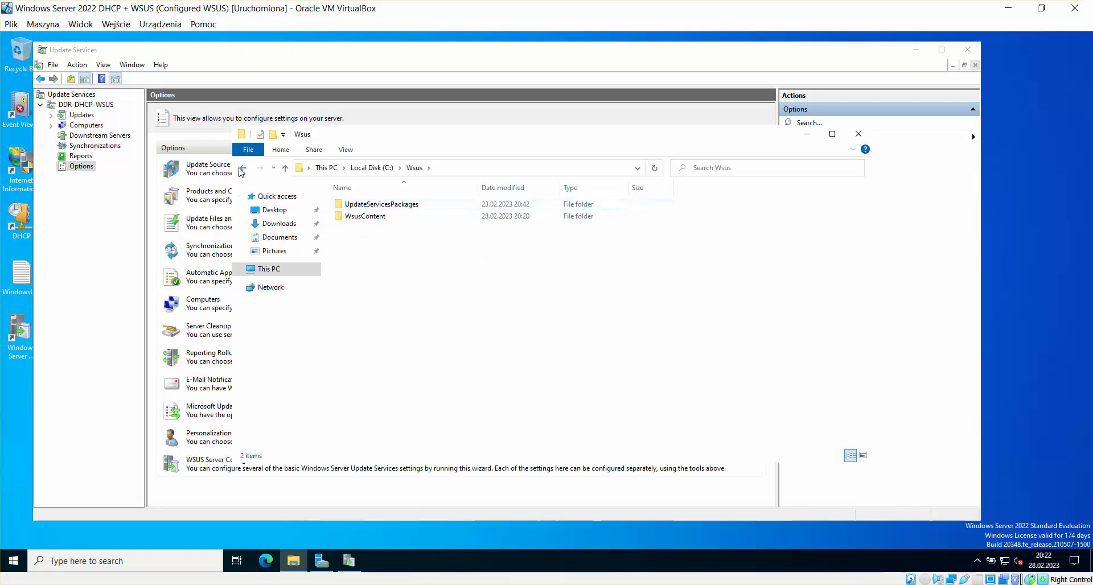
# Step: Check the Wsus folder's properties and close File Explorer
pyautogui.click(242, 168)
pyautogui.rightClick(361, 289)
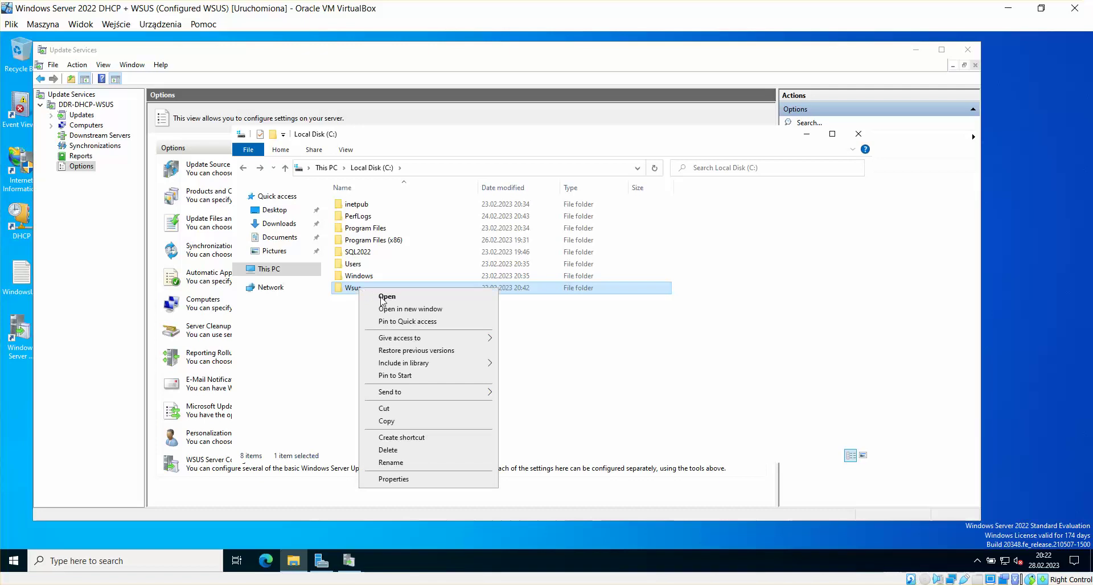
pyautogui.click(404, 481)
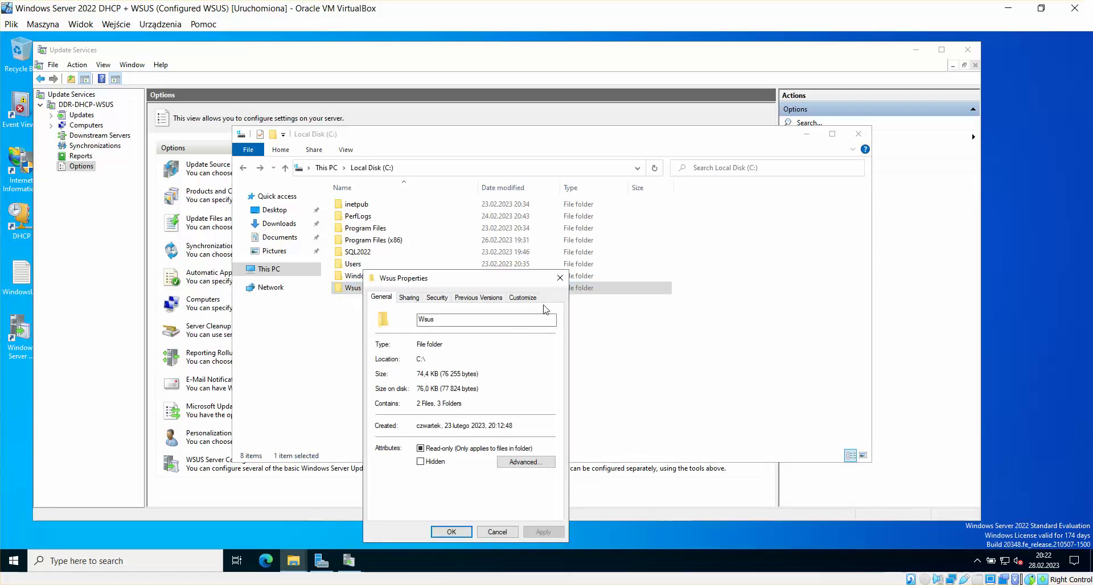
pyautogui.click(560, 278)
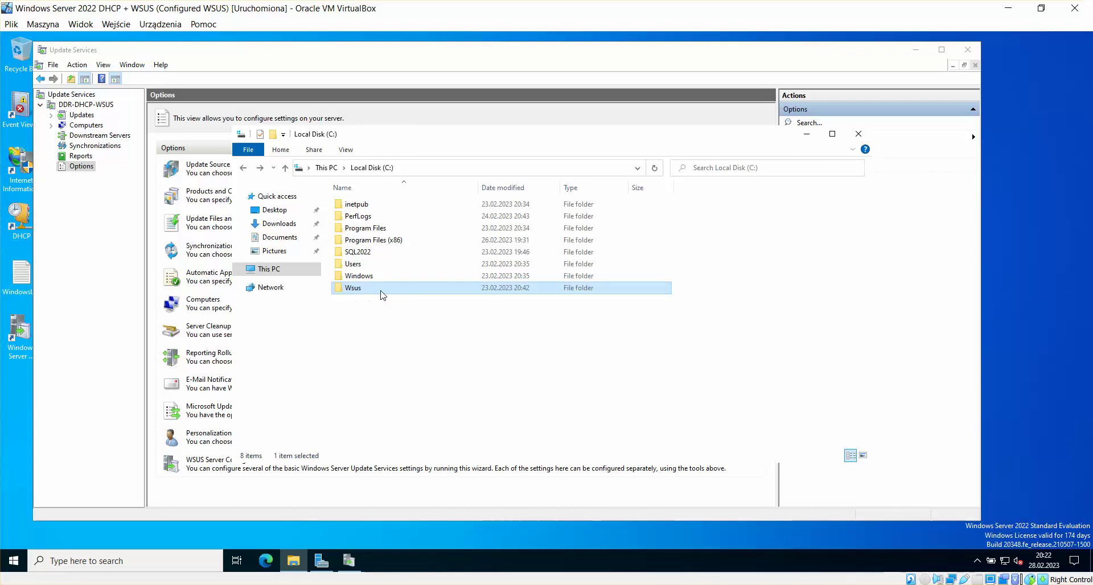
pyautogui.click(858, 134)
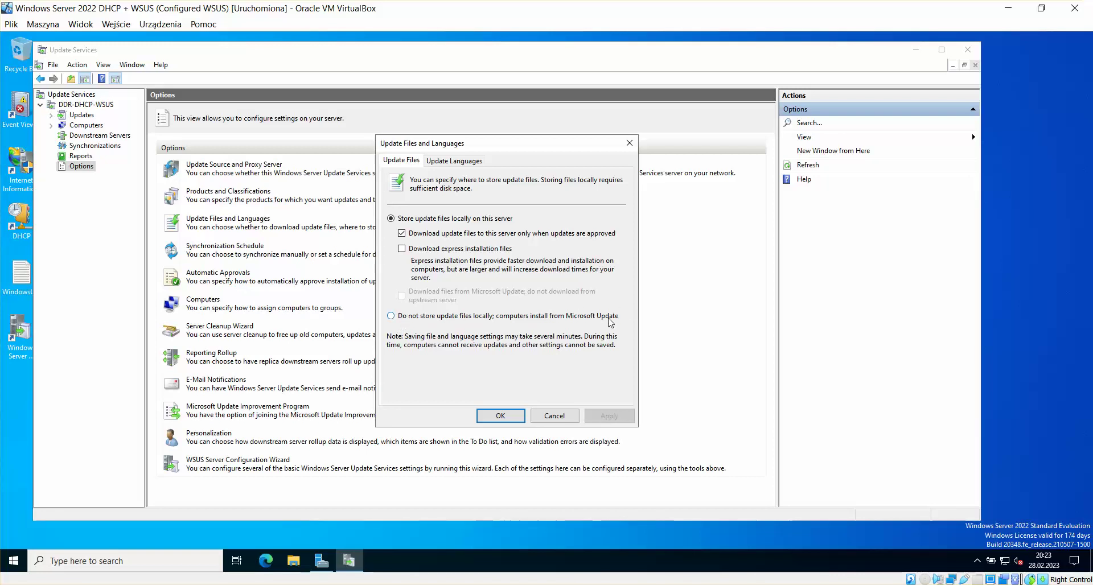
# Step: Set WSUS to 'Do not store update files locally' and apply the change
pyautogui.click(391, 316)
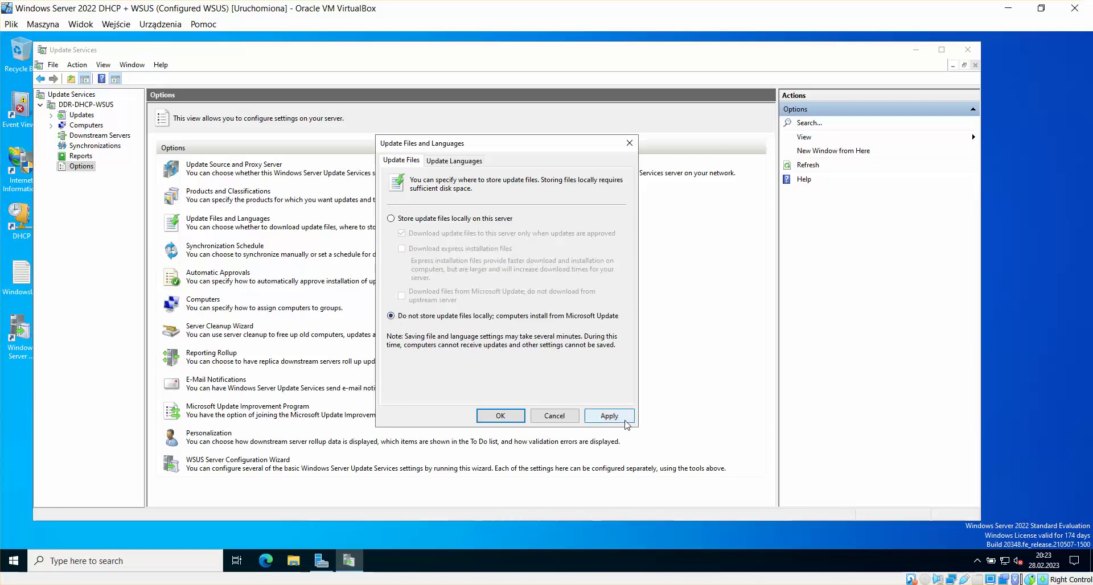
pyautogui.click(625, 419)
pyautogui.click(502, 418)
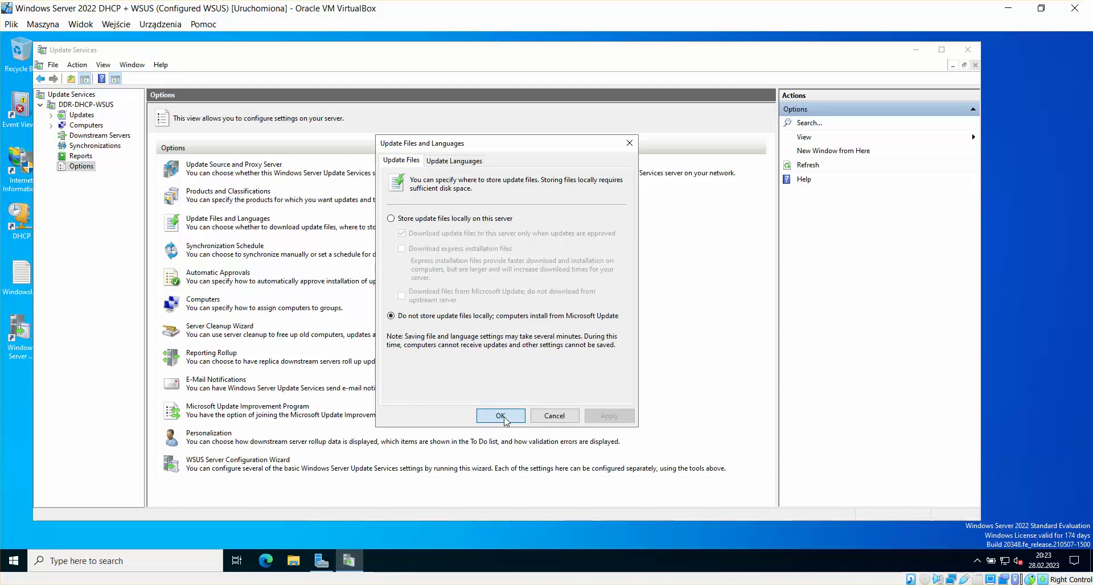
# Step: Browse Local Disk (C:) in File Explorer to check the Wsus folder, then close it
pyautogui.click(295, 561)
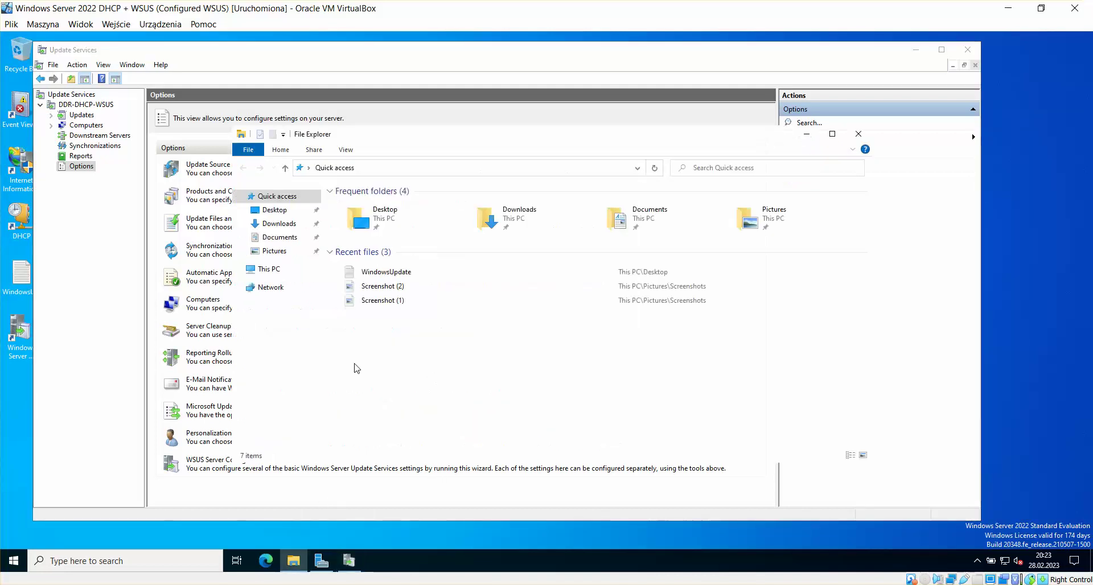
pyautogui.click(268, 270)
pyautogui.doubleClick(371, 330)
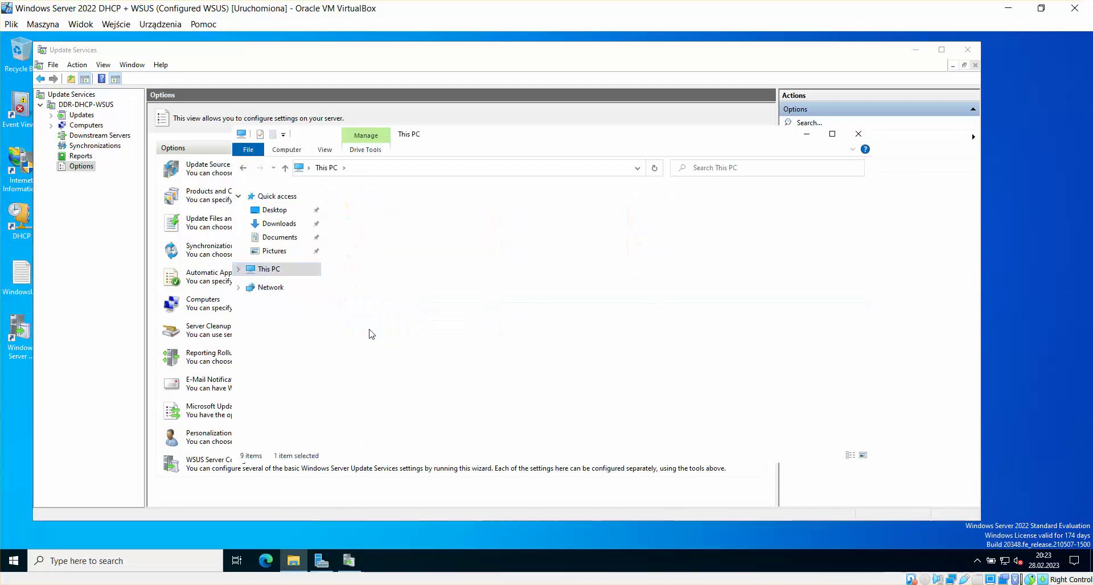
pyautogui.click(362, 289)
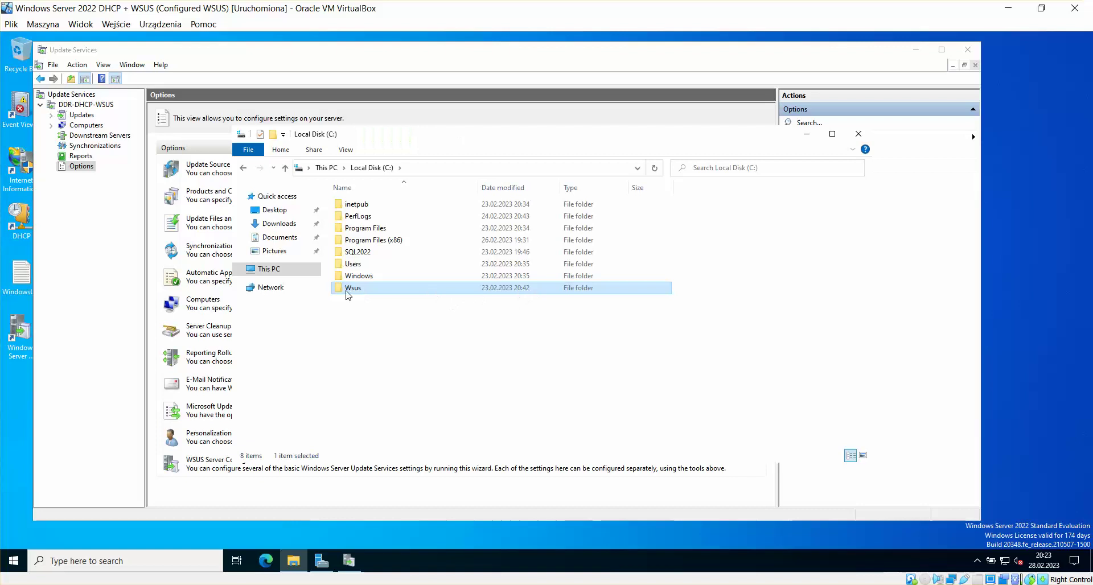
pyautogui.click(244, 167)
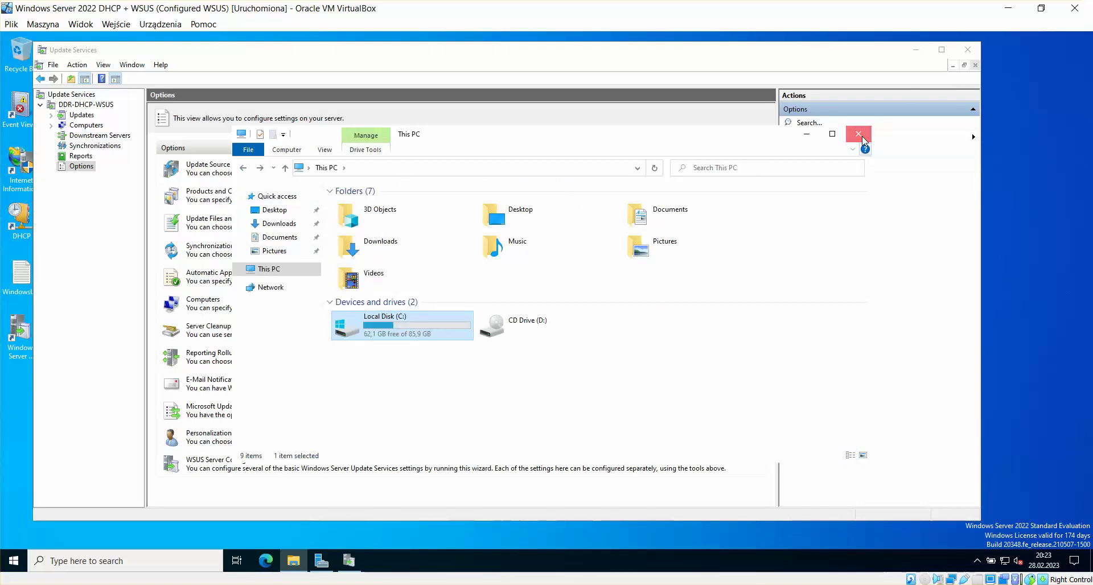
pyautogui.click(862, 136)
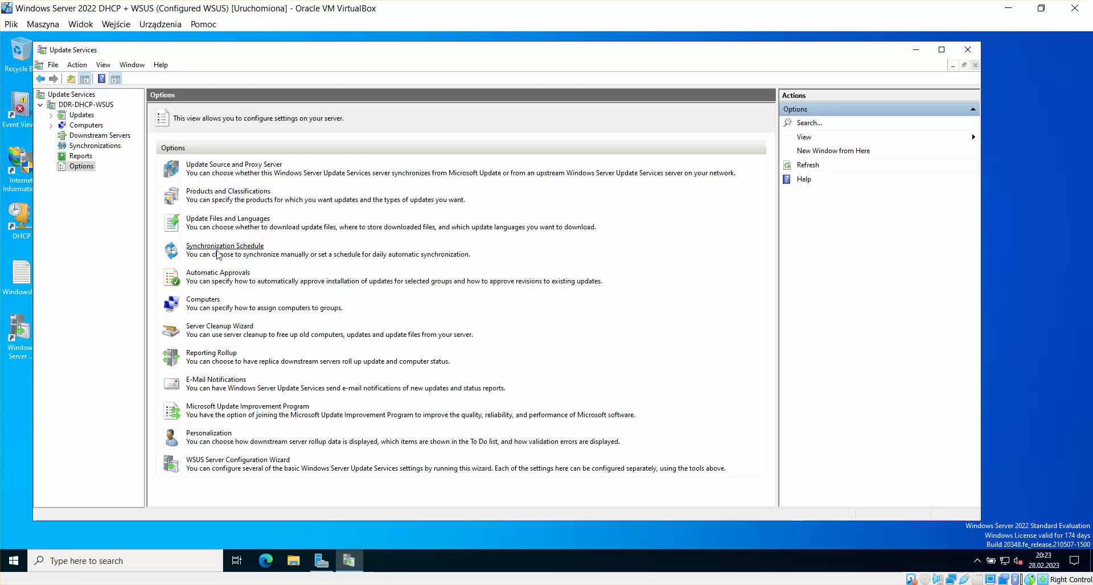
# Step: Try automatic synchronization at 1 per day, then revert to Synchronize manually and apply
pyautogui.click(238, 251)
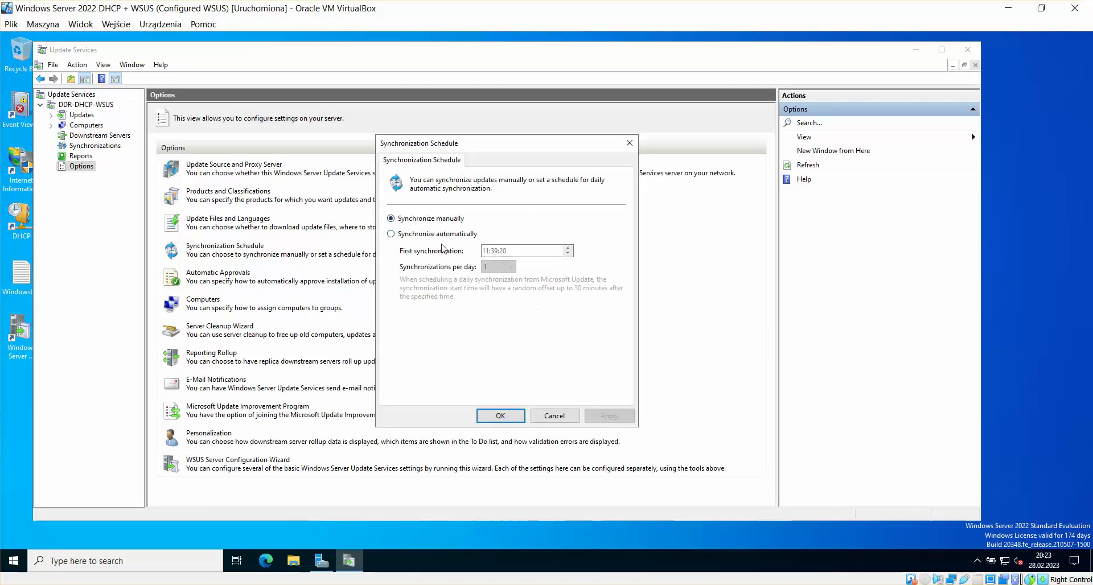
pyautogui.click(445, 234)
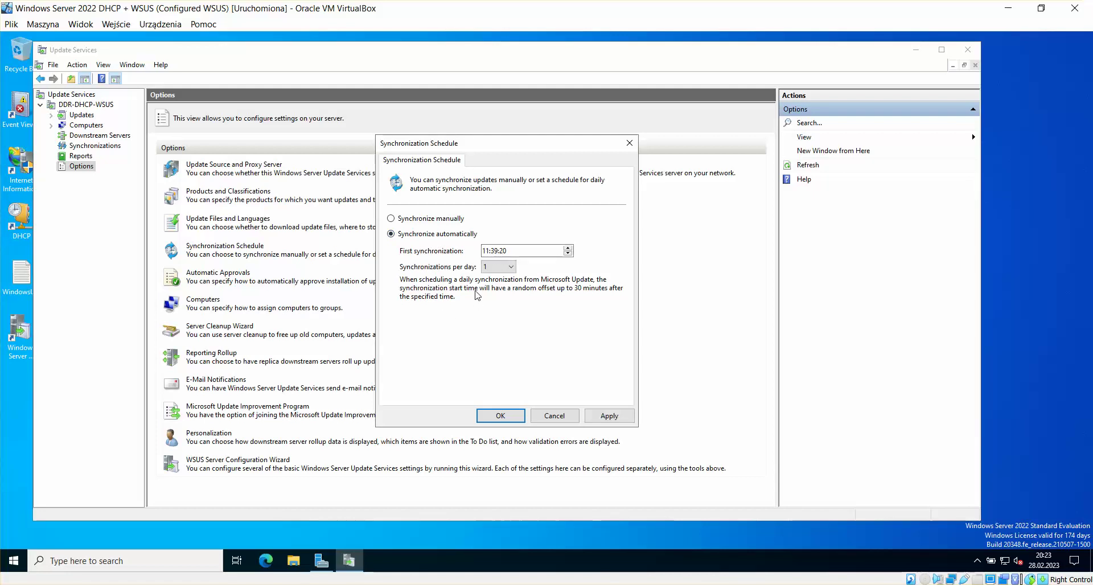
pyautogui.click(511, 267)
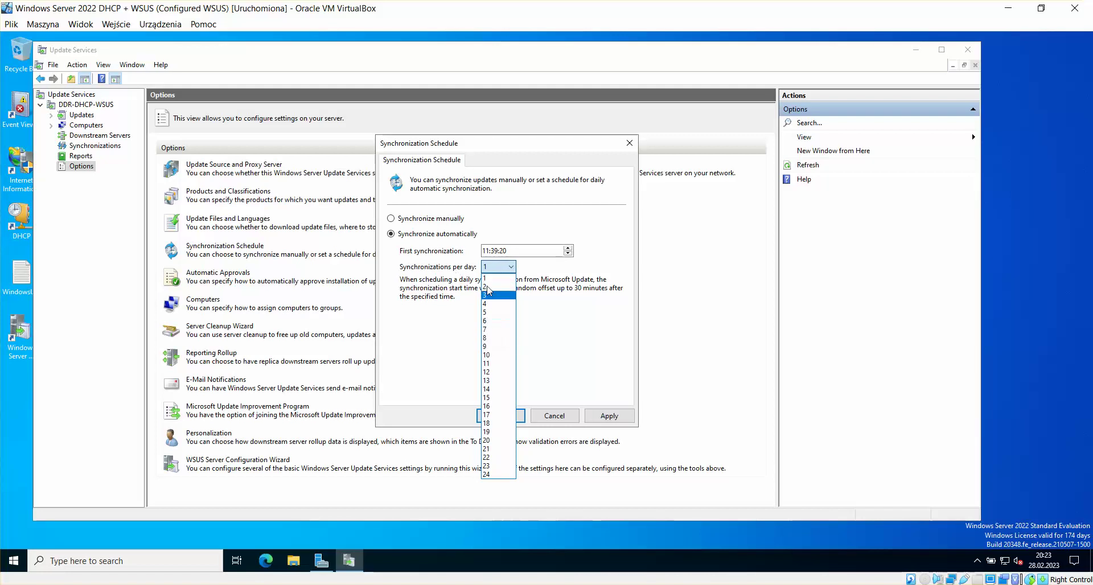
pyautogui.click(434, 302)
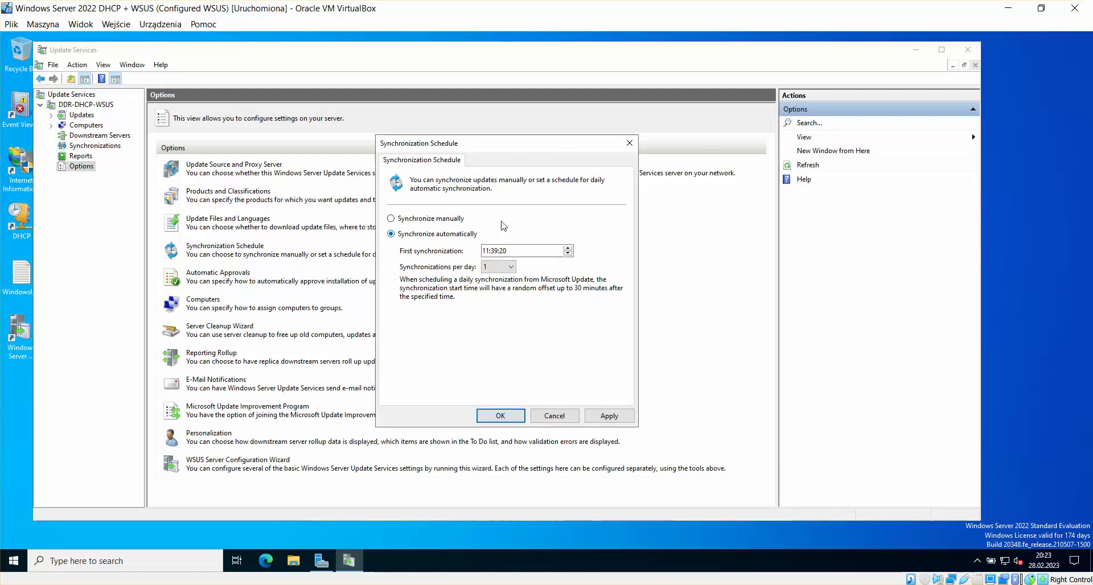
pyautogui.click(454, 220)
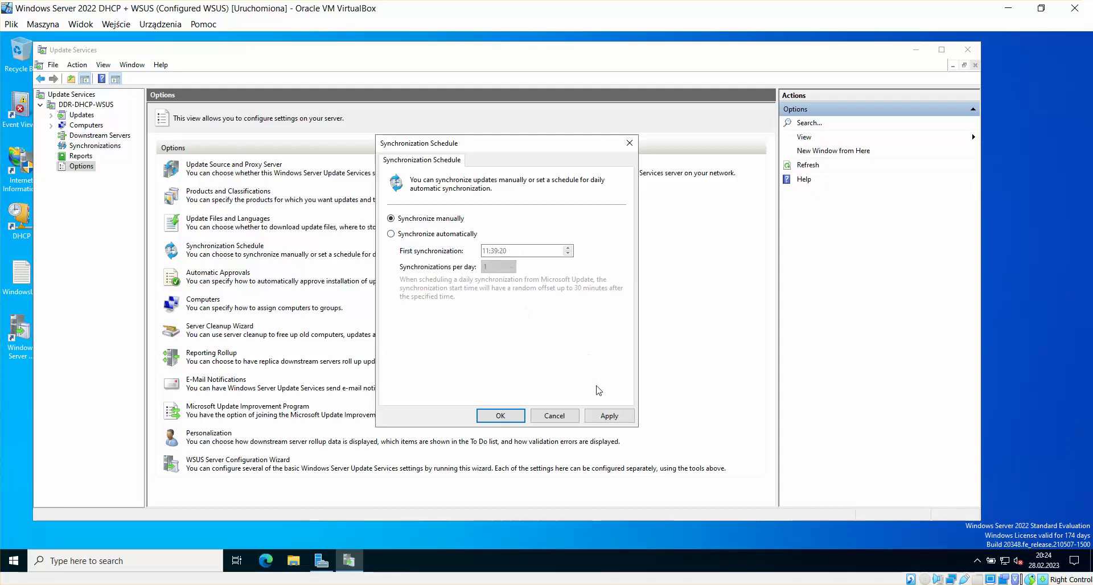
pyautogui.click(608, 416)
pyautogui.click(500, 416)
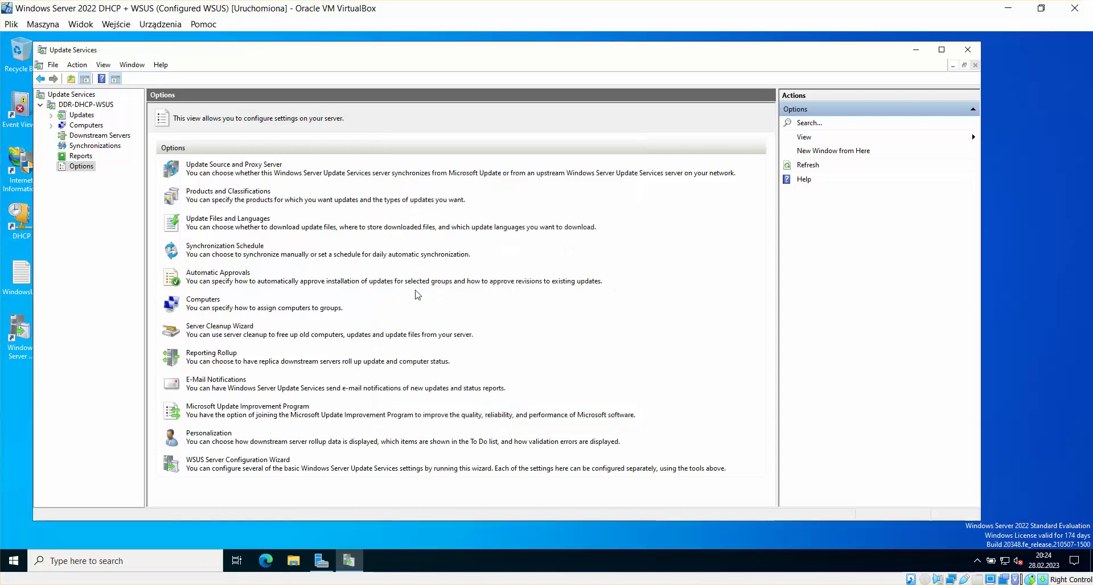
pyautogui.click(221, 273)
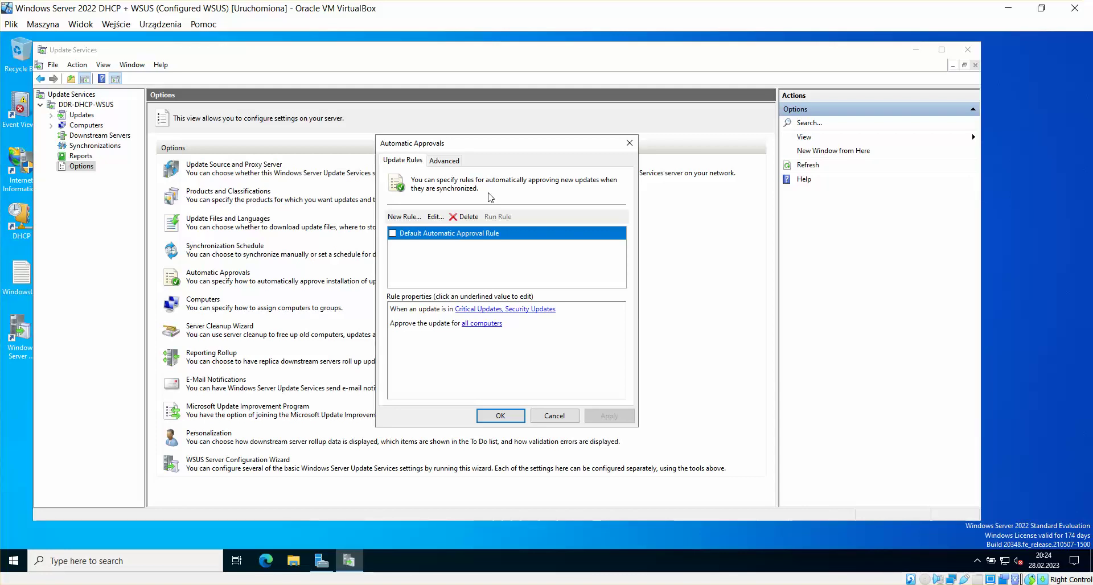
pyautogui.click(453, 162)
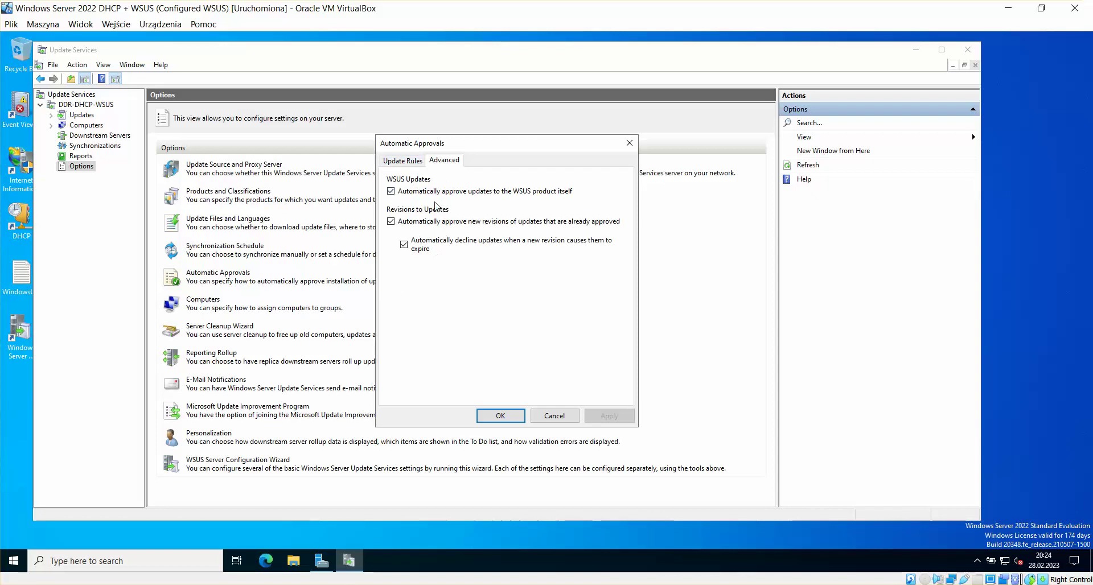
pyautogui.click(404, 161)
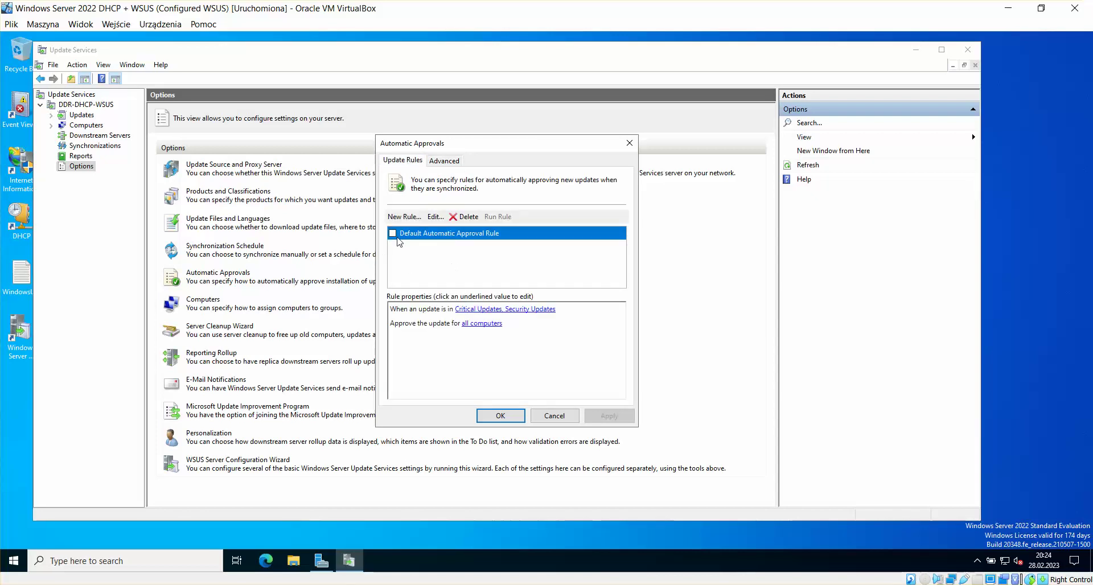
pyautogui.click(554, 416)
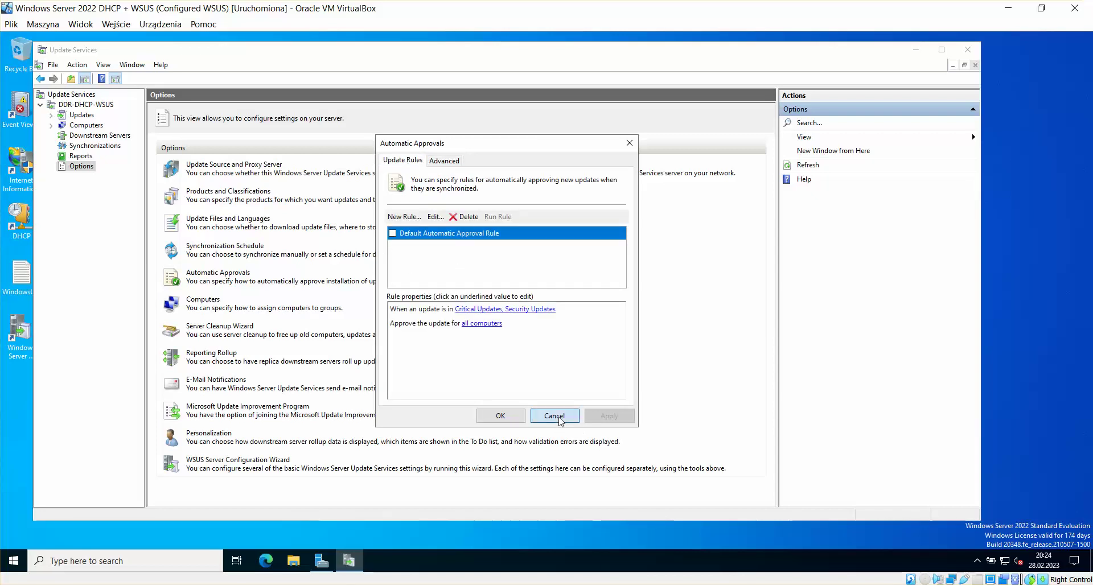
pyautogui.click(214, 308)
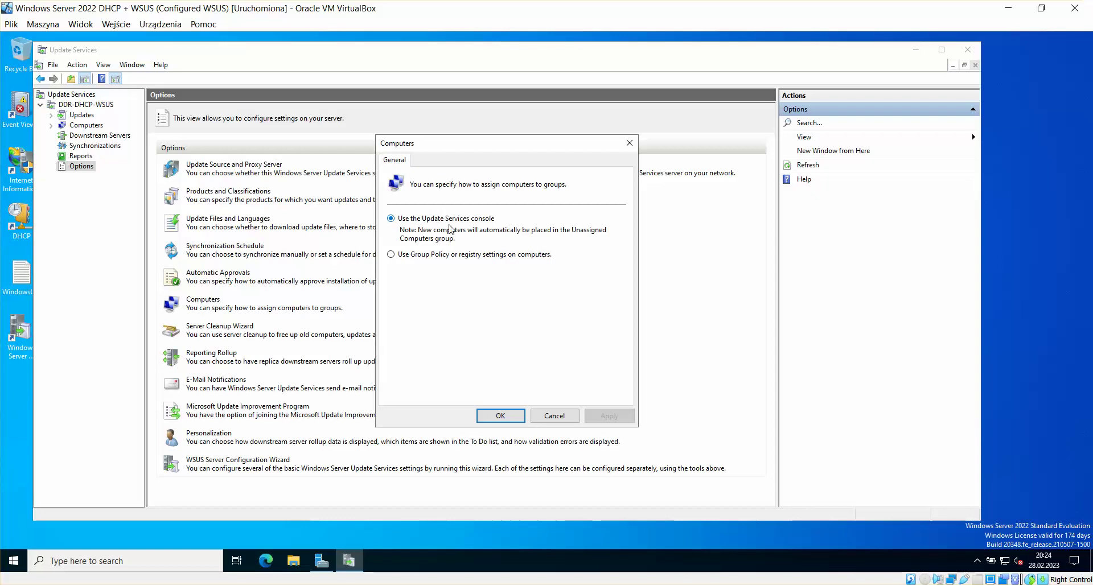
pyautogui.click(509, 416)
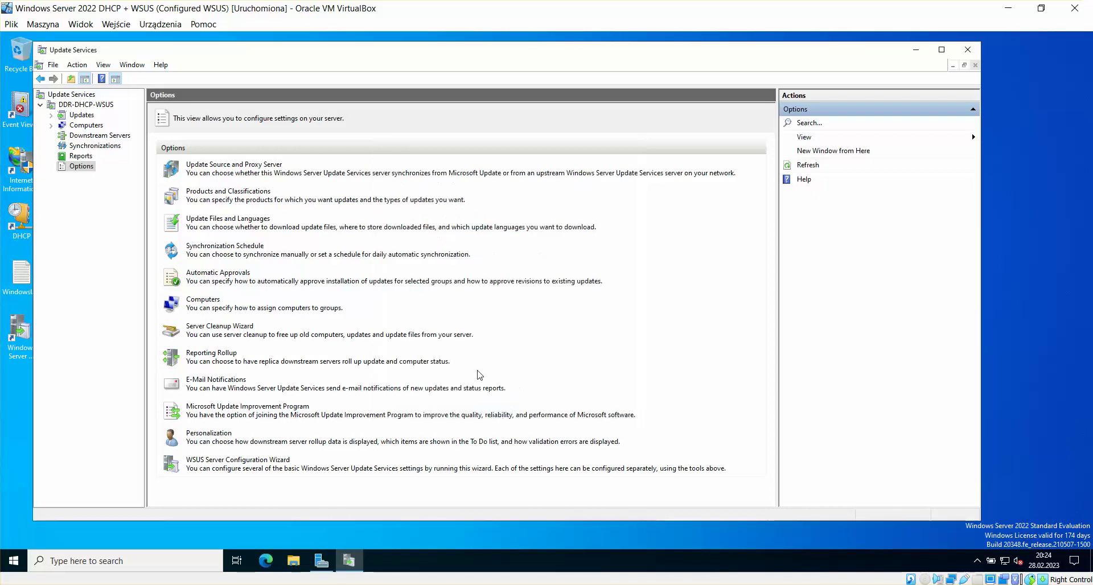
# Step: Cancel out of the Server Cleanup Wizard and Reporting Rollup, then open E-Mail Notifications
pyautogui.click(235, 327)
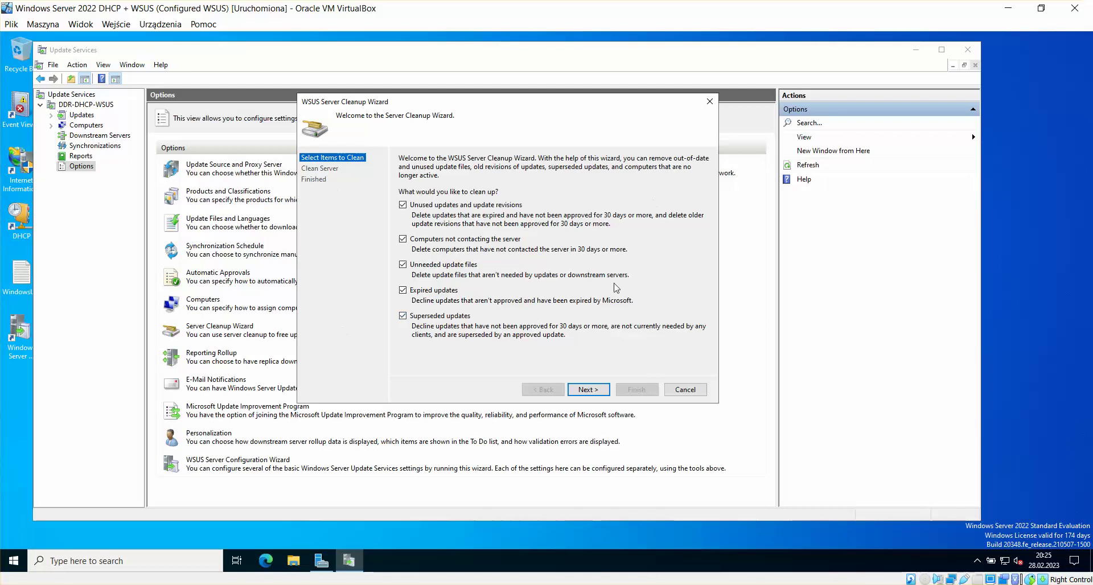
pyautogui.click(685, 392)
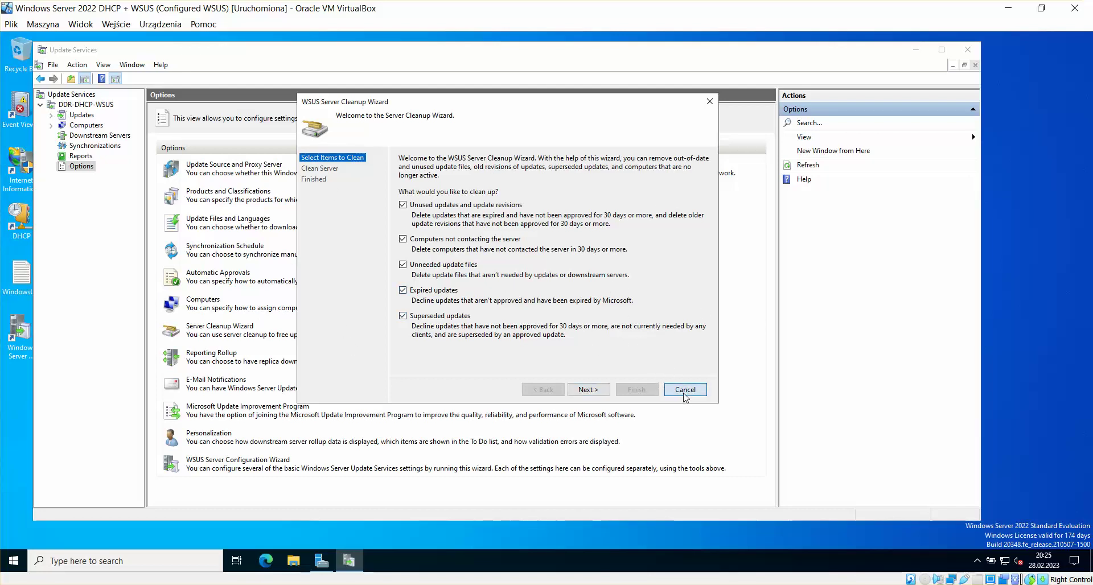
pyautogui.click(210, 353)
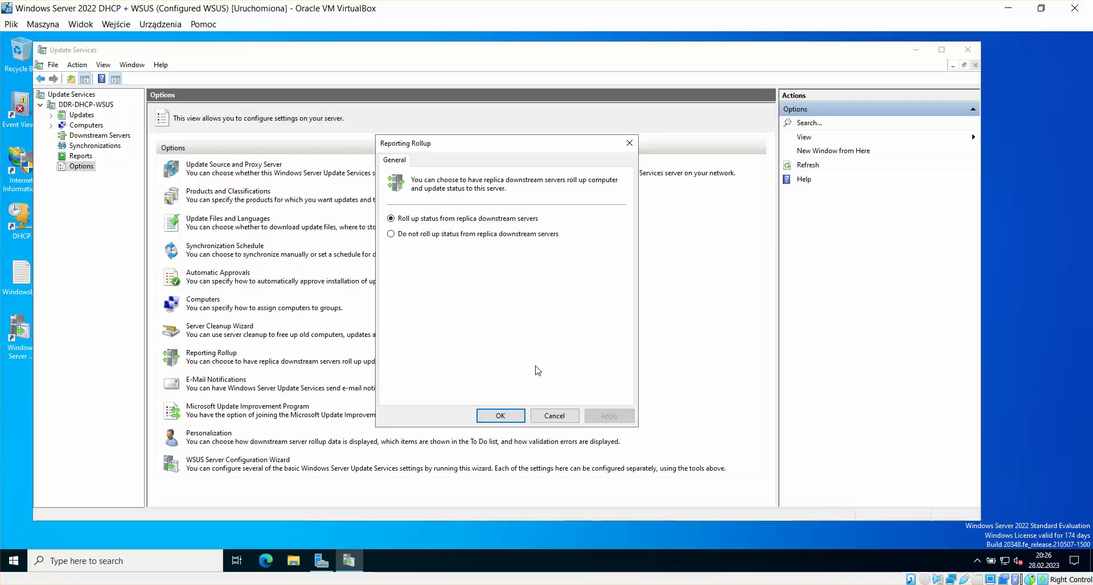
pyautogui.click(548, 418)
pyautogui.click(227, 380)
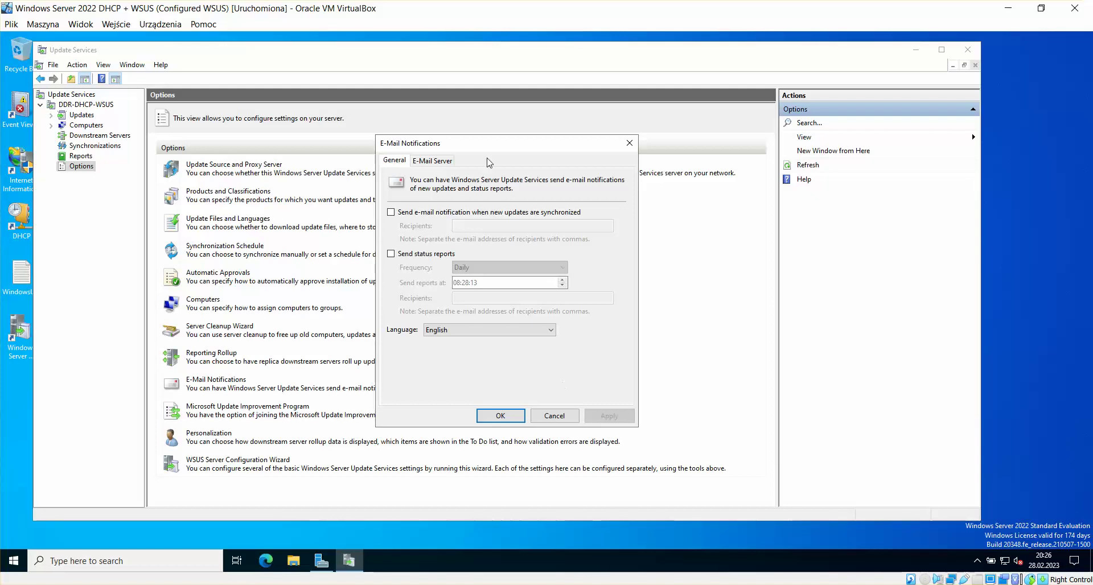
# Step: Leave E-Mail Notifications, Improvement Program and Personalization unchanged, then launch the WSUS Server Configuration Wizard
pyautogui.click(556, 418)
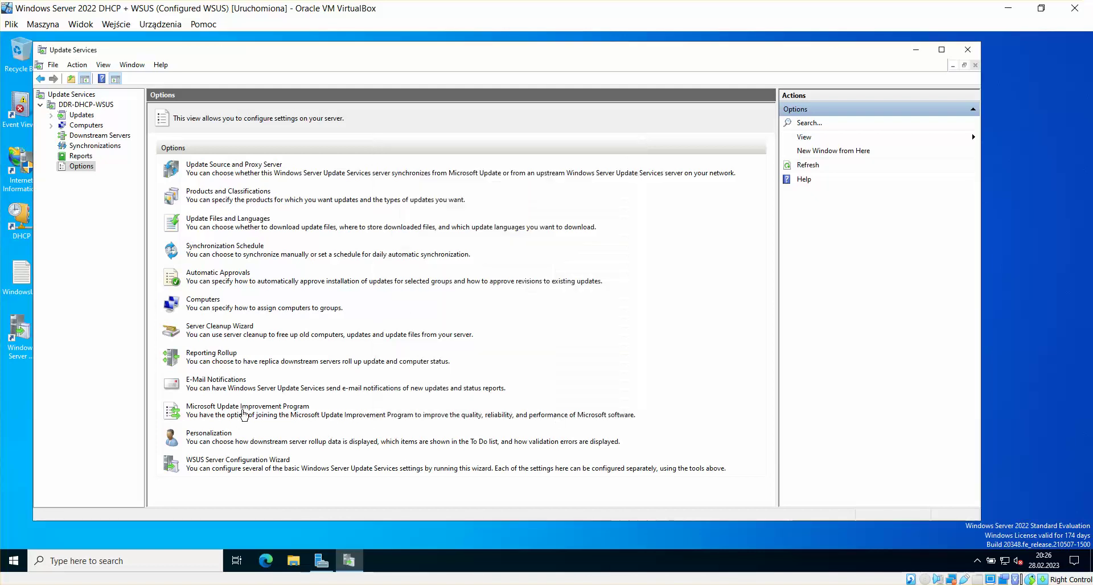
pyautogui.click(247, 408)
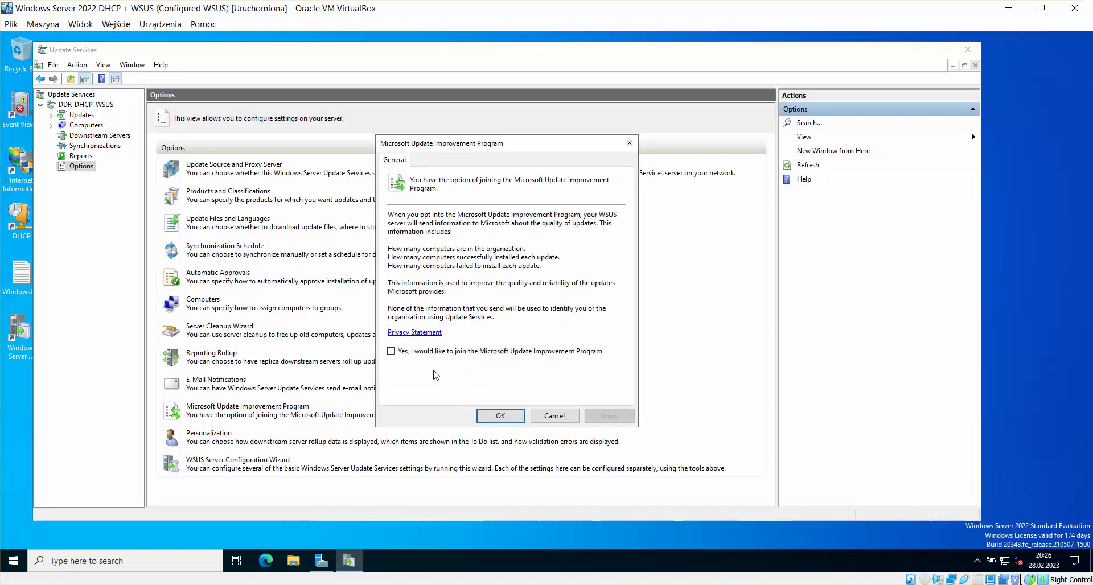
pyautogui.click(554, 416)
pyautogui.click(212, 435)
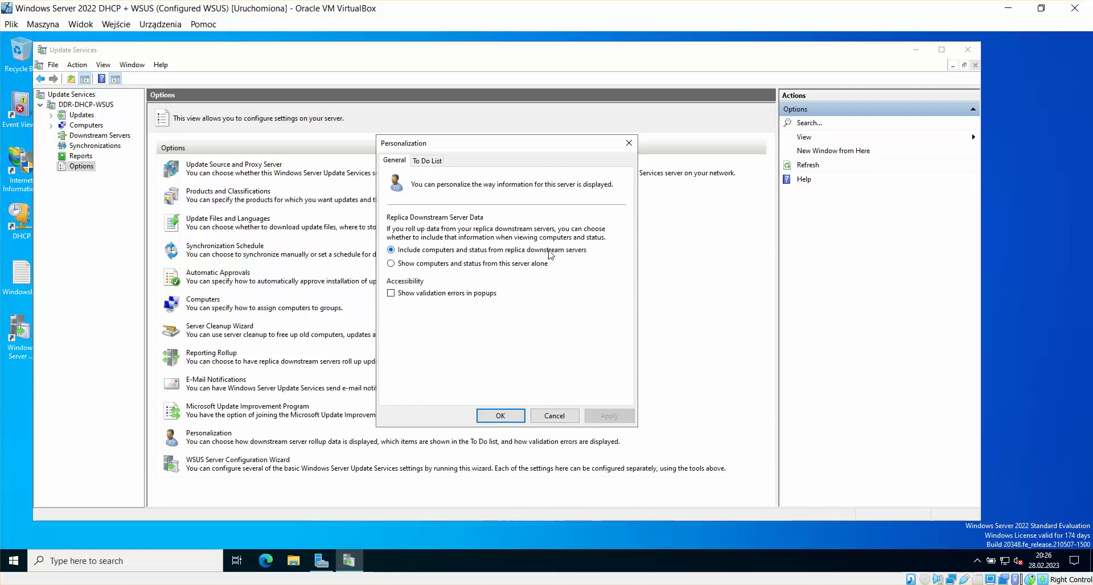
pyautogui.click(555, 416)
pyautogui.click(225, 461)
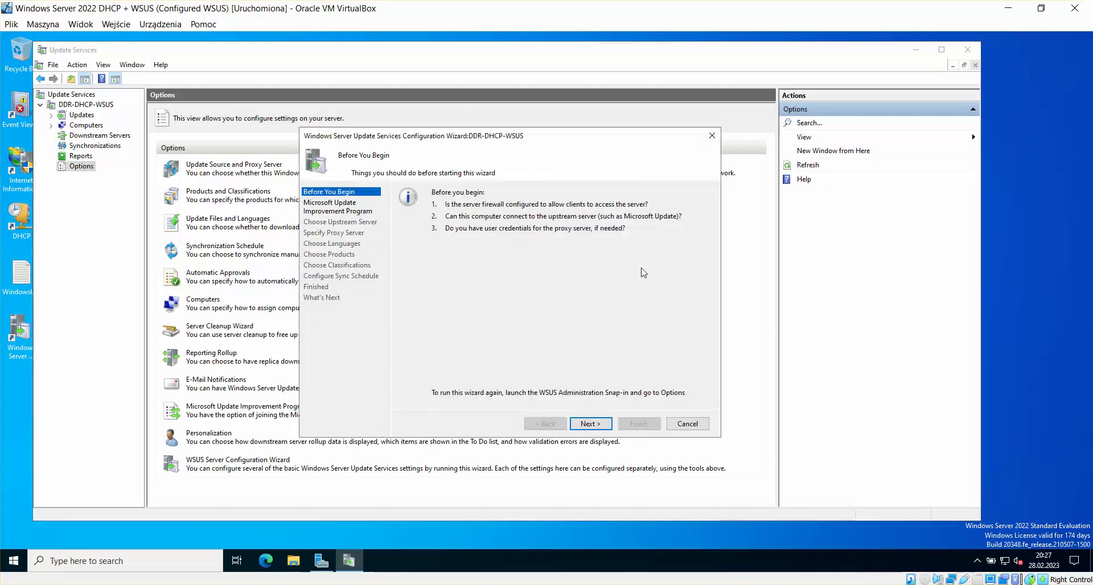
# Step: Step the wizard through Improvement Program, Upstream Server and Proxy to Connect to Upstream Server, then cancel
pyautogui.moveTo(497, 144); pyautogui.dragTo(470, 143)
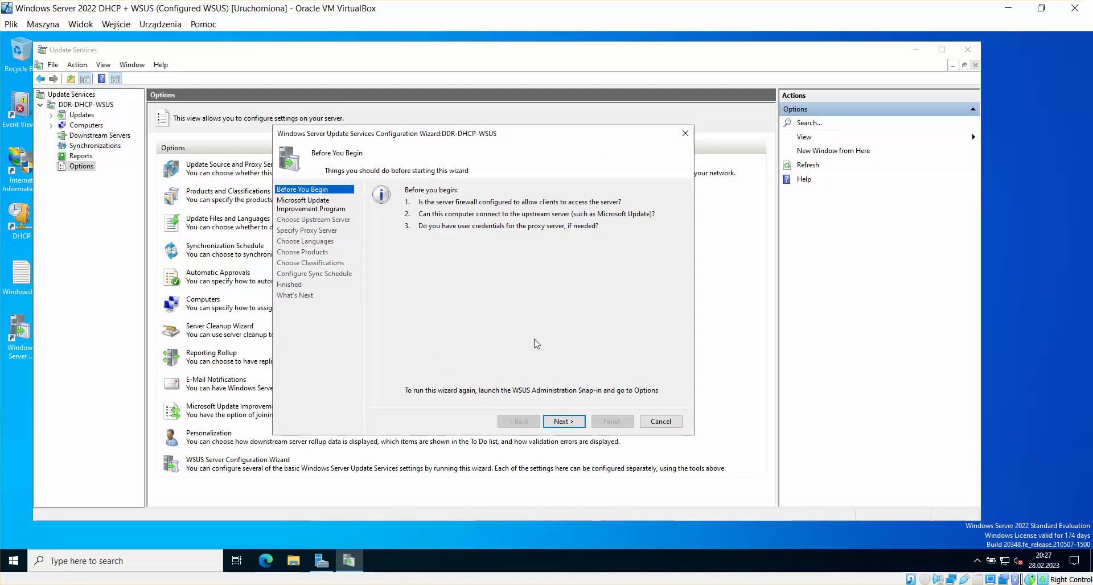
pyautogui.click(563, 421)
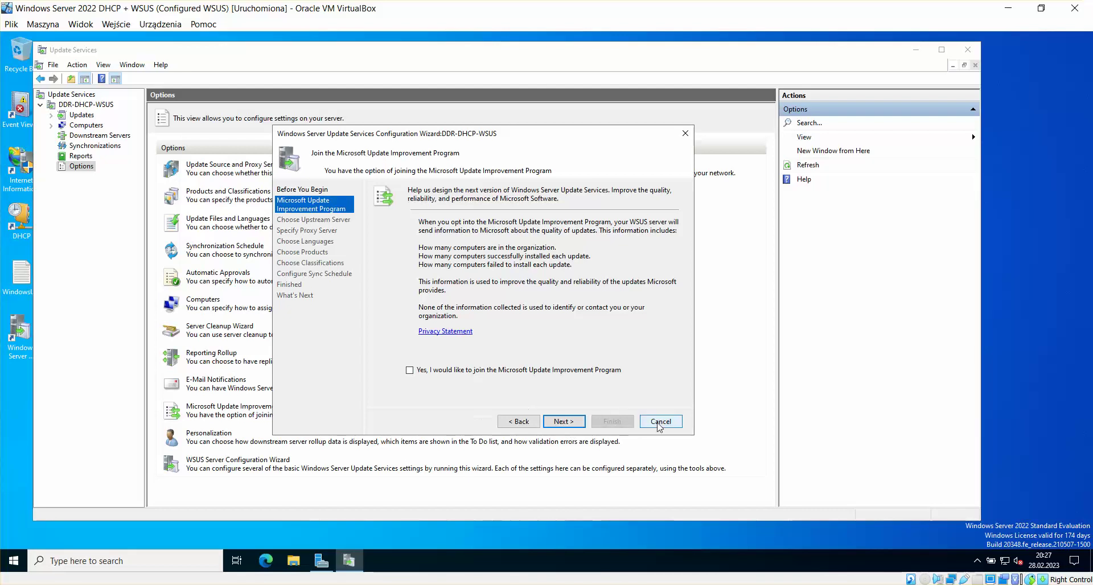
pyautogui.click(564, 422)
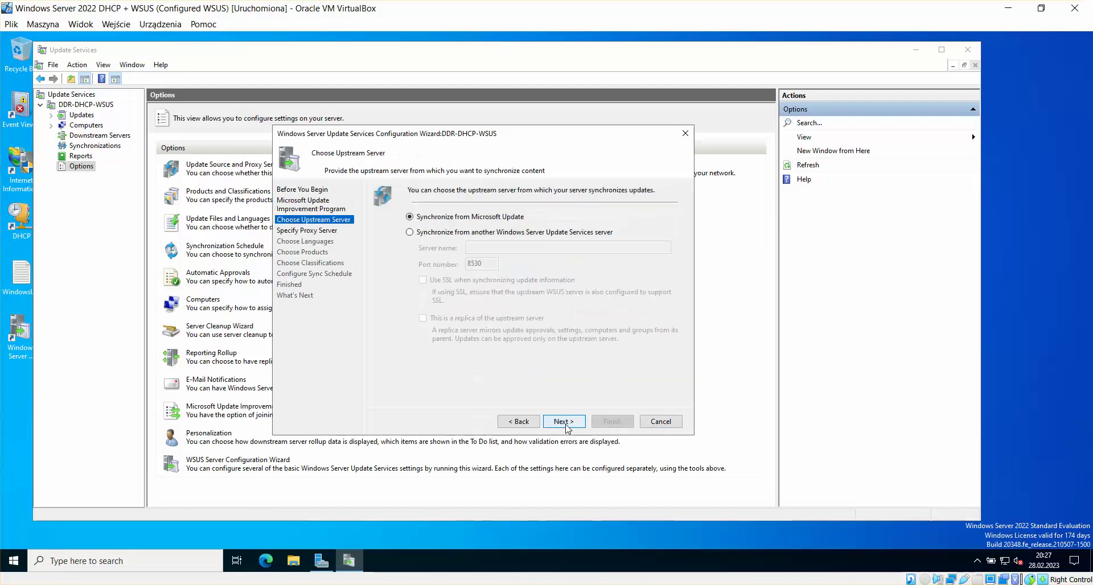
pyautogui.click(562, 422)
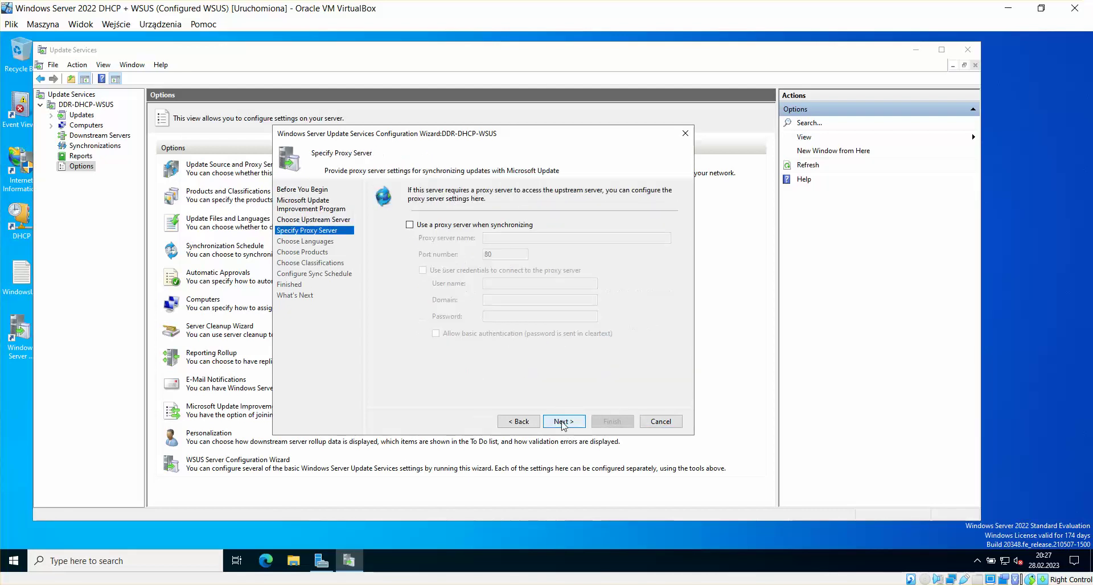
pyautogui.click(558, 424)
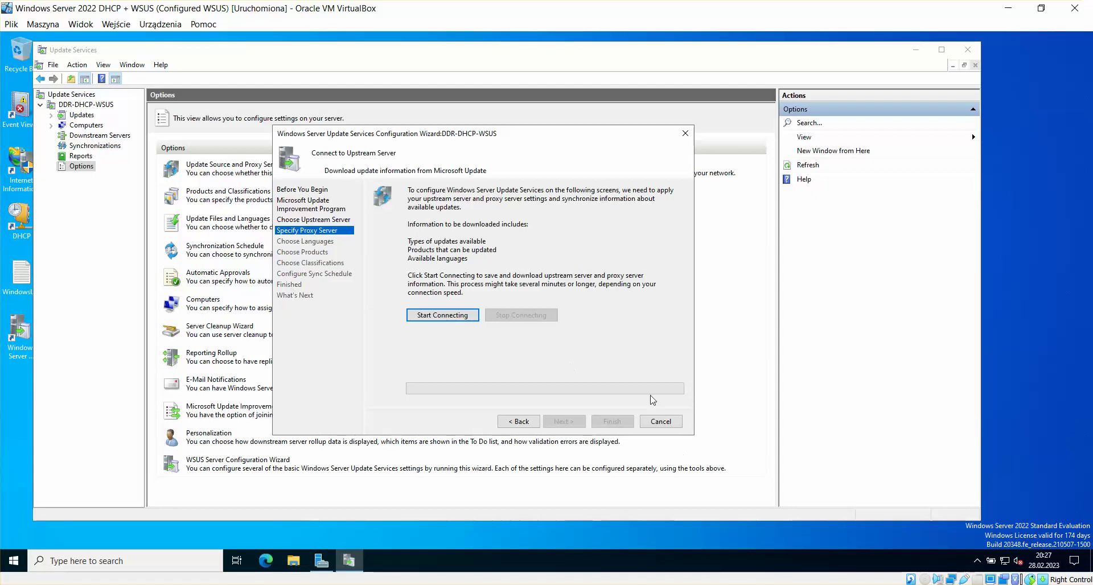
pyautogui.click(655, 423)
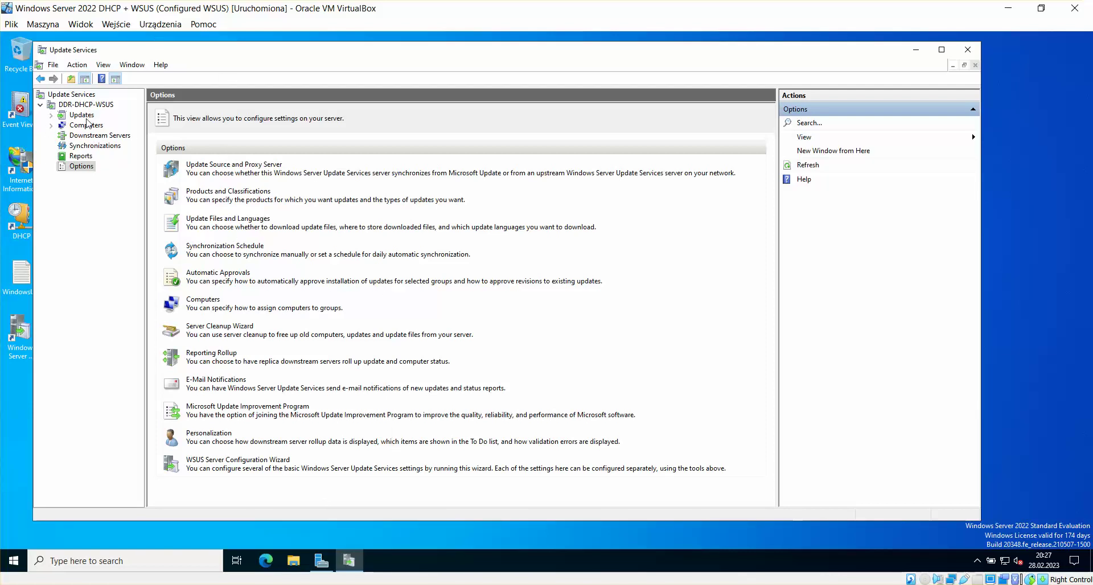
# Step: Browse All Computers and Unassigned Computers, starting then cancelling a new computer group
pyautogui.click(52, 125)
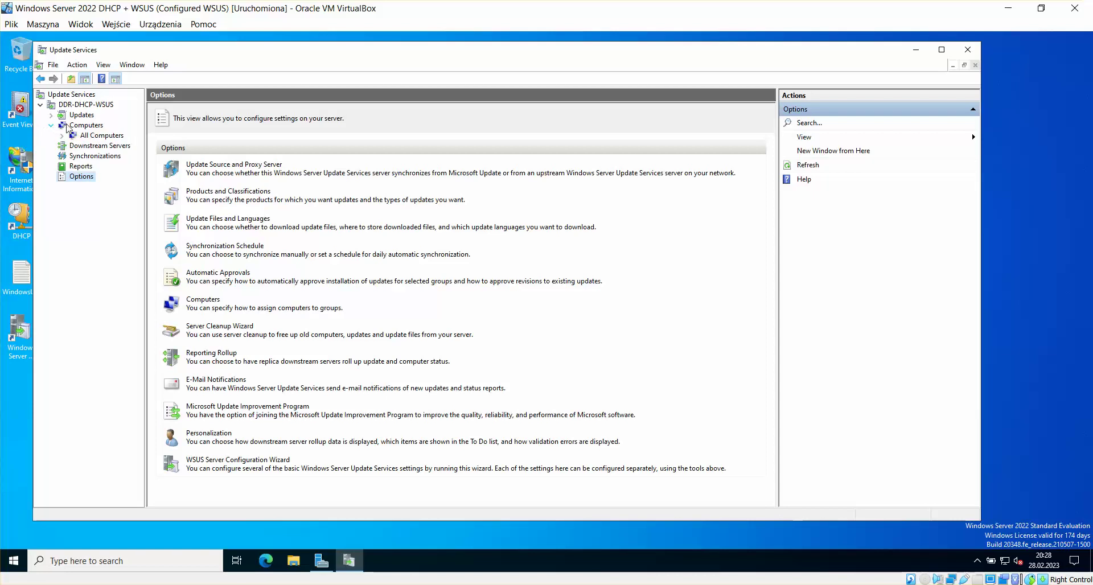
pyautogui.click(82, 126)
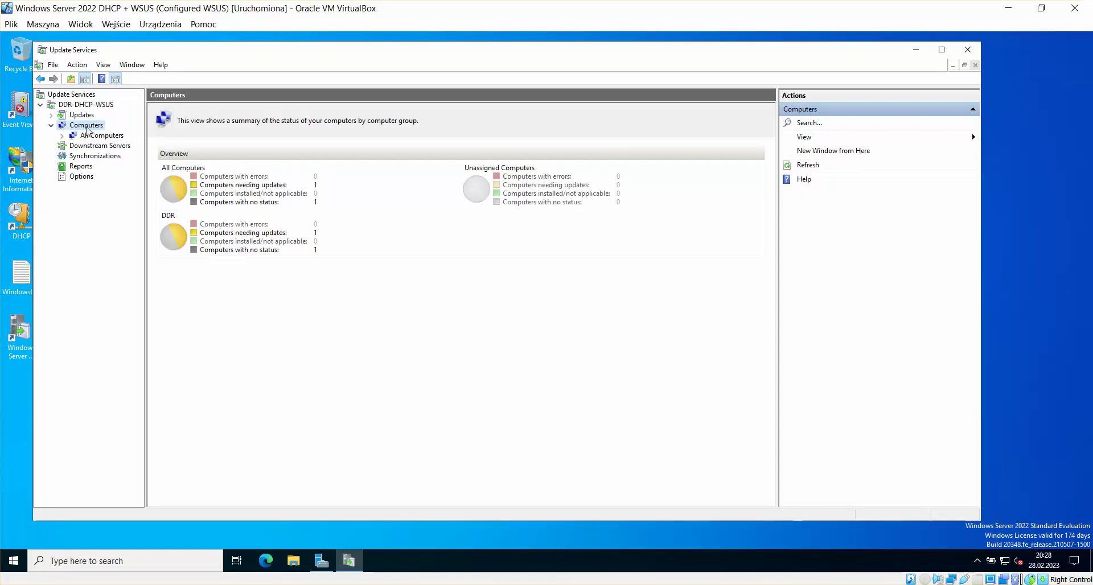
pyautogui.click(90, 136)
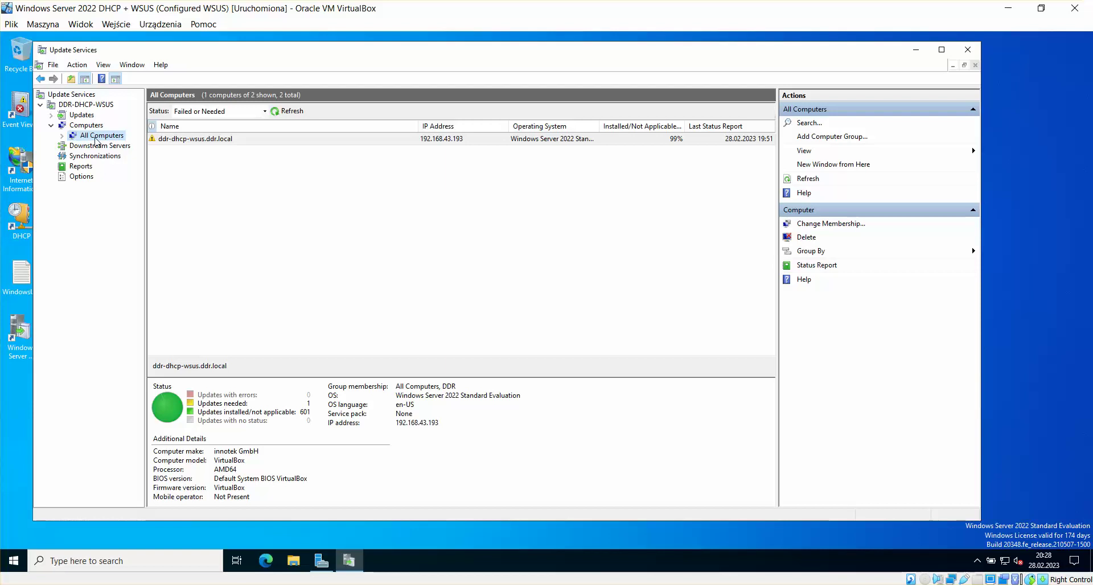
pyautogui.click(61, 135)
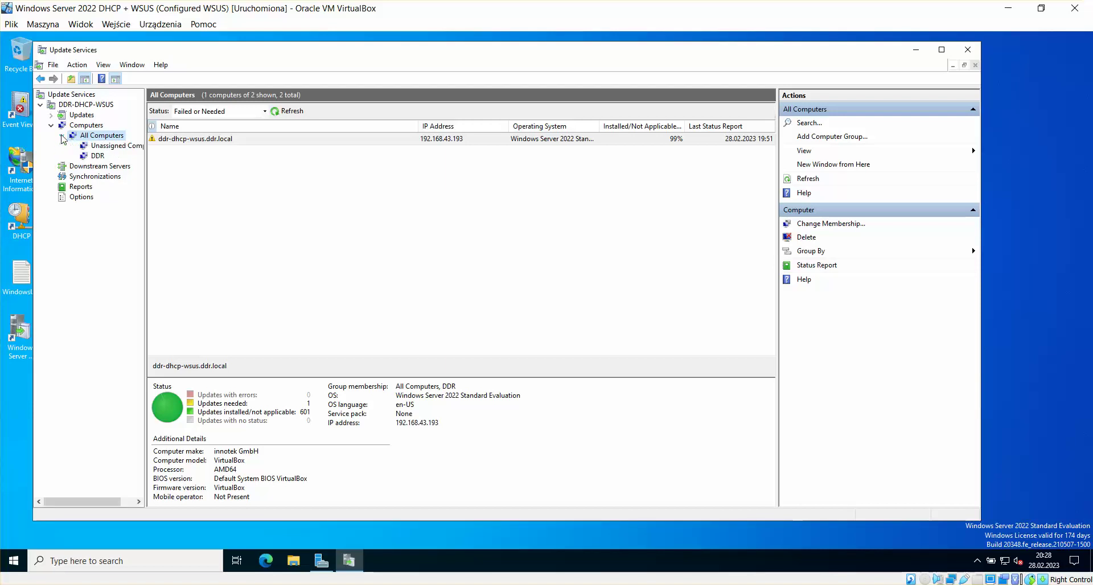
pyautogui.click(110, 149)
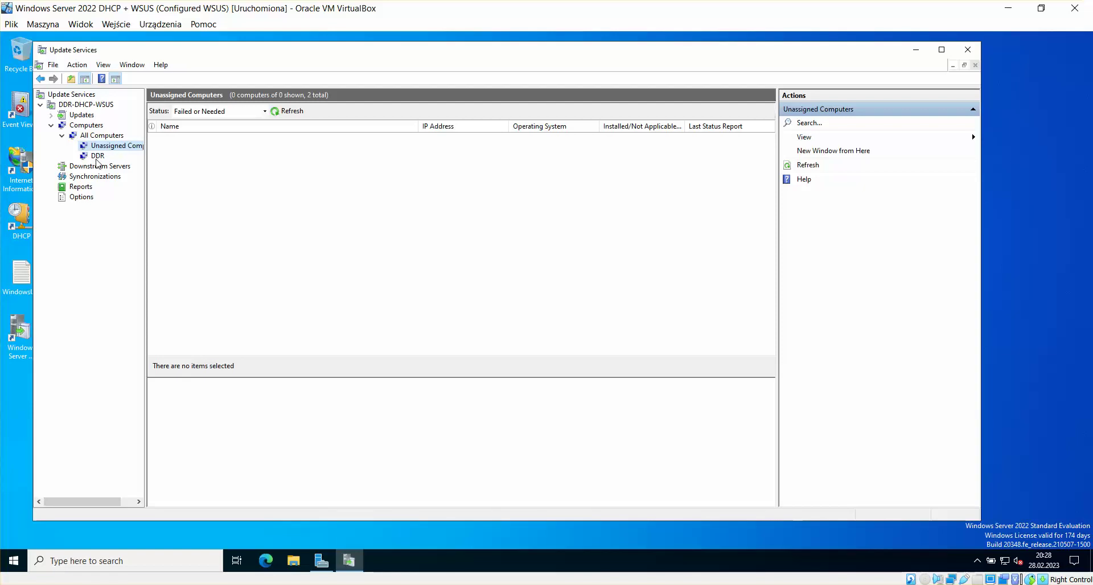
pyautogui.click(99, 137)
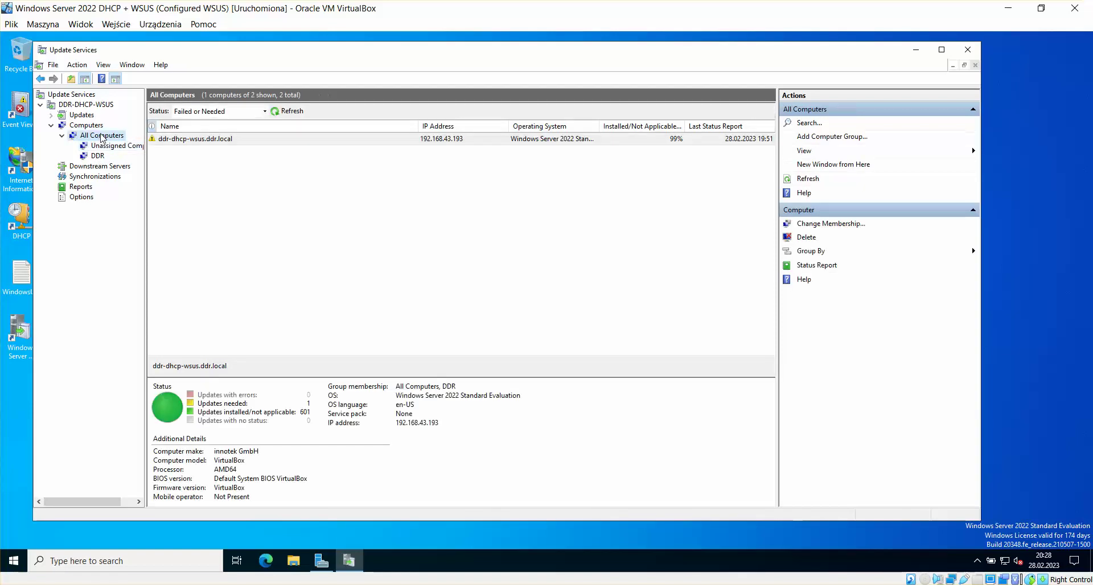
pyautogui.rightClick(101, 136)
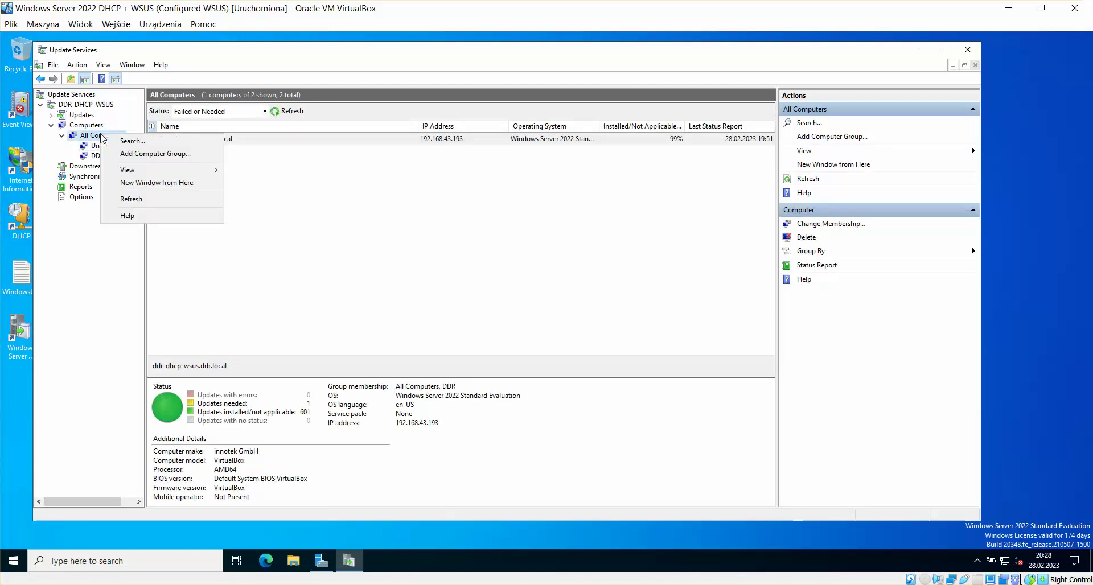
pyautogui.click(144, 154)
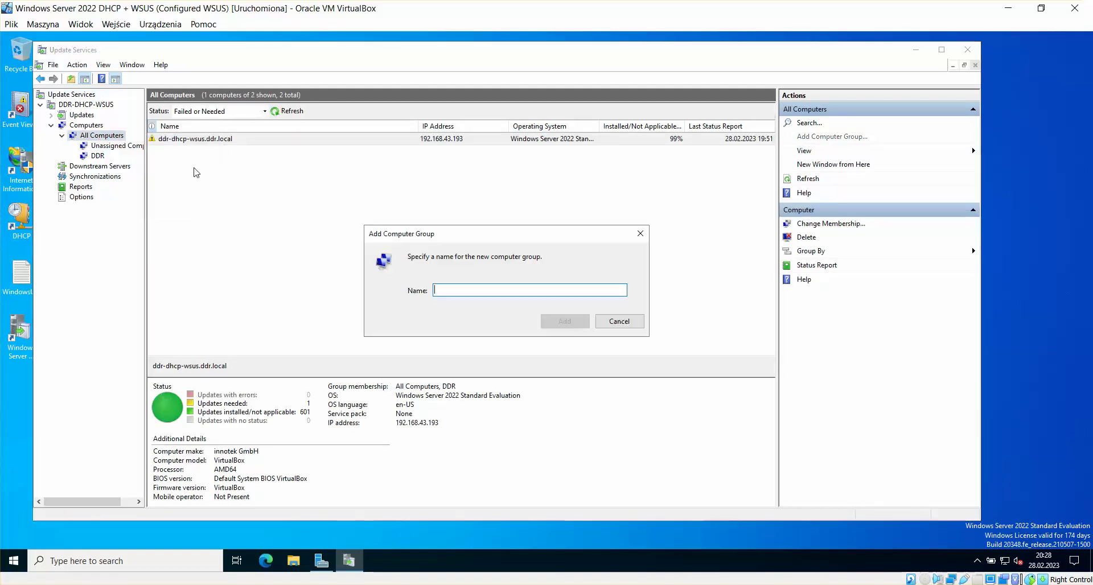
pyautogui.click(626, 325)
# Step: Check the DDR group's two computers, ddrserv.ddr.local and ddr-dhcp-wsus.ddr.local
pyautogui.click(99, 156)
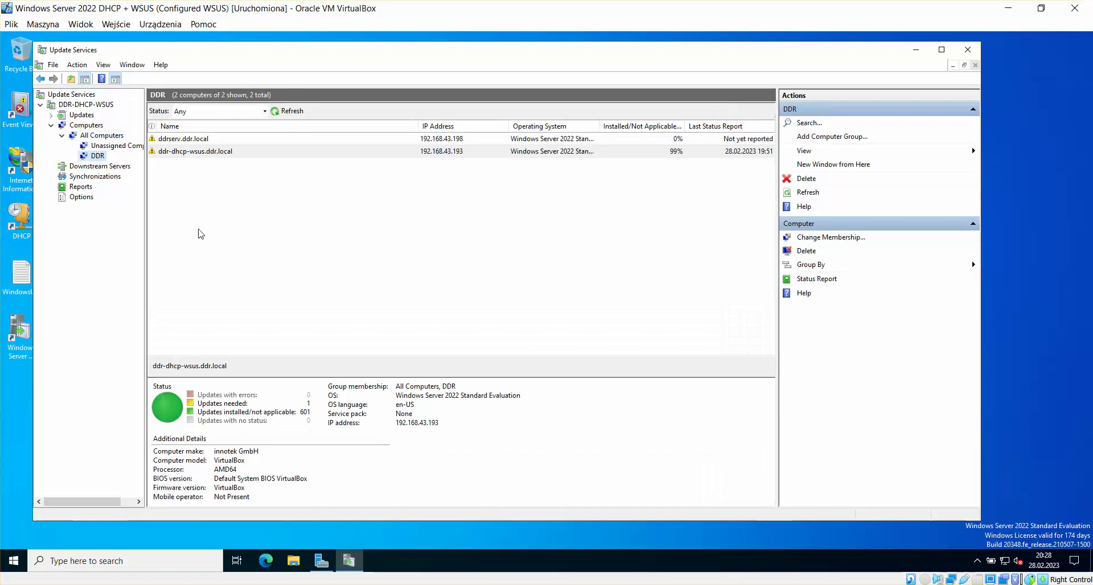
pyautogui.click(116, 147)
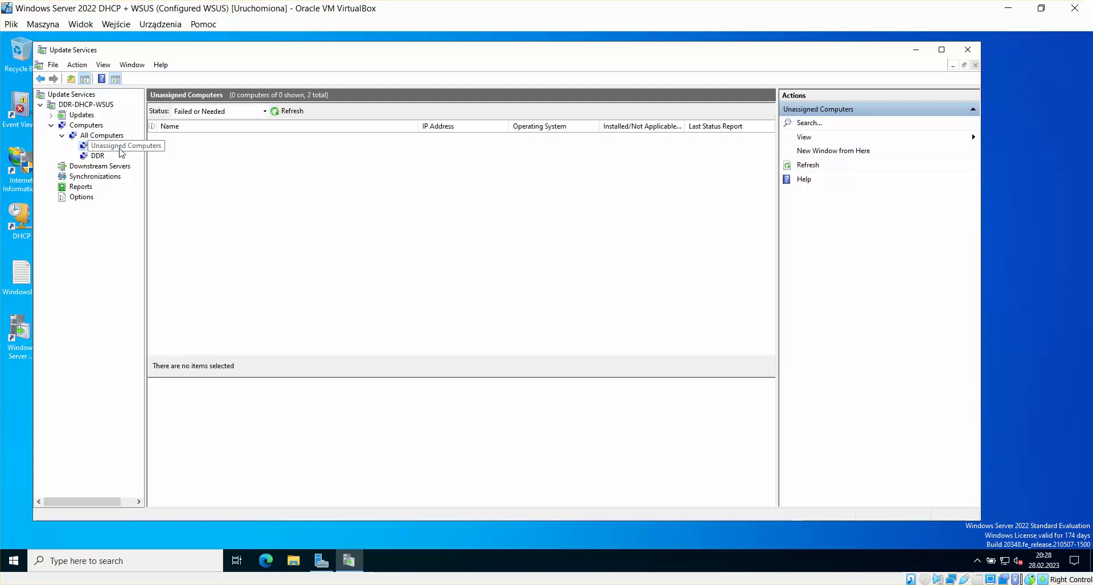
pyautogui.click(99, 157)
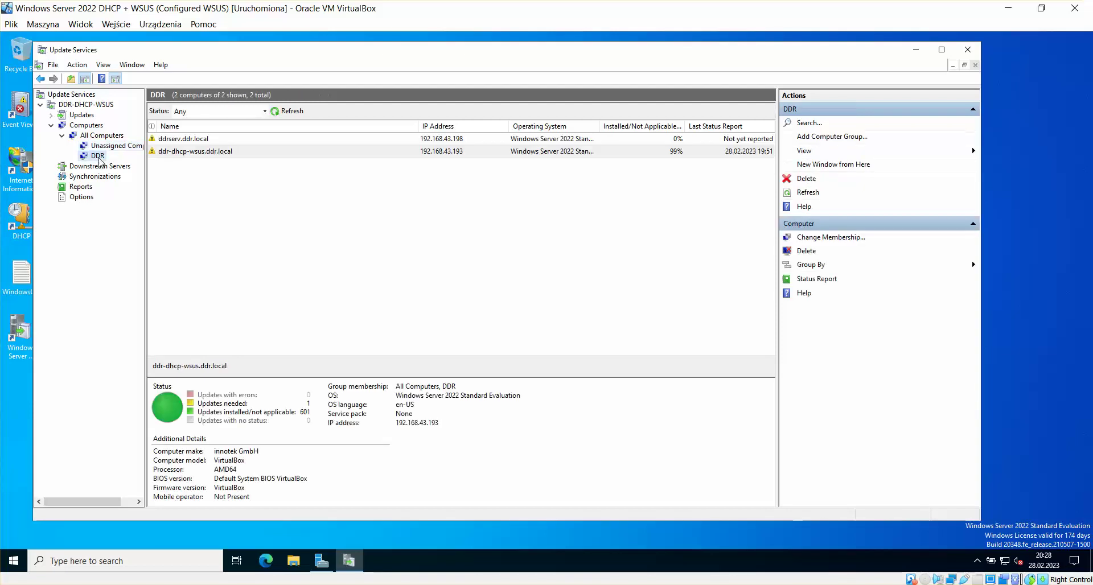
pyautogui.click(207, 142)
pyautogui.click(210, 153)
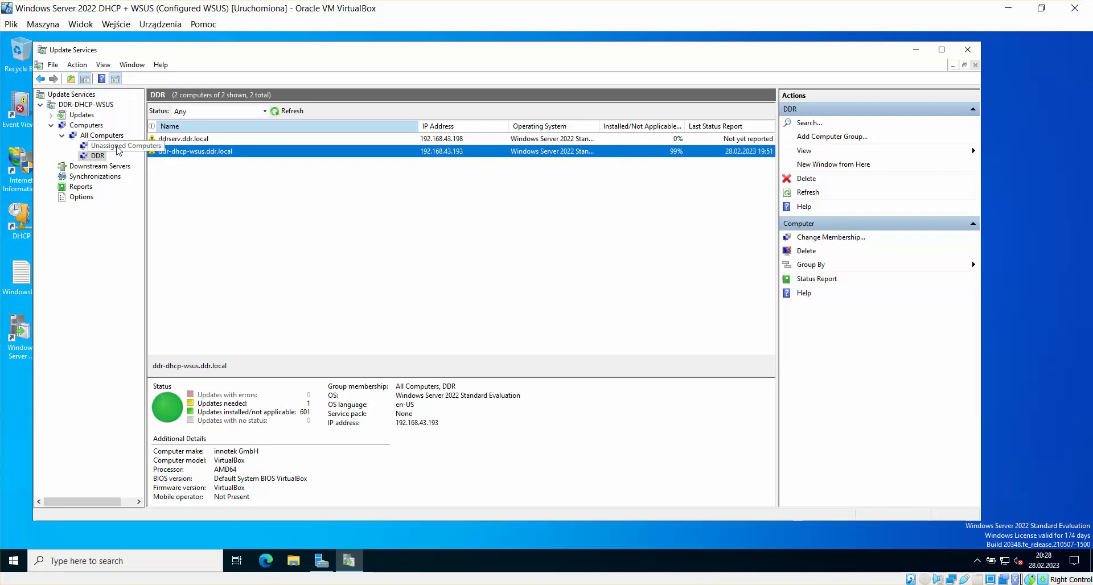
pyautogui.click(190, 143)
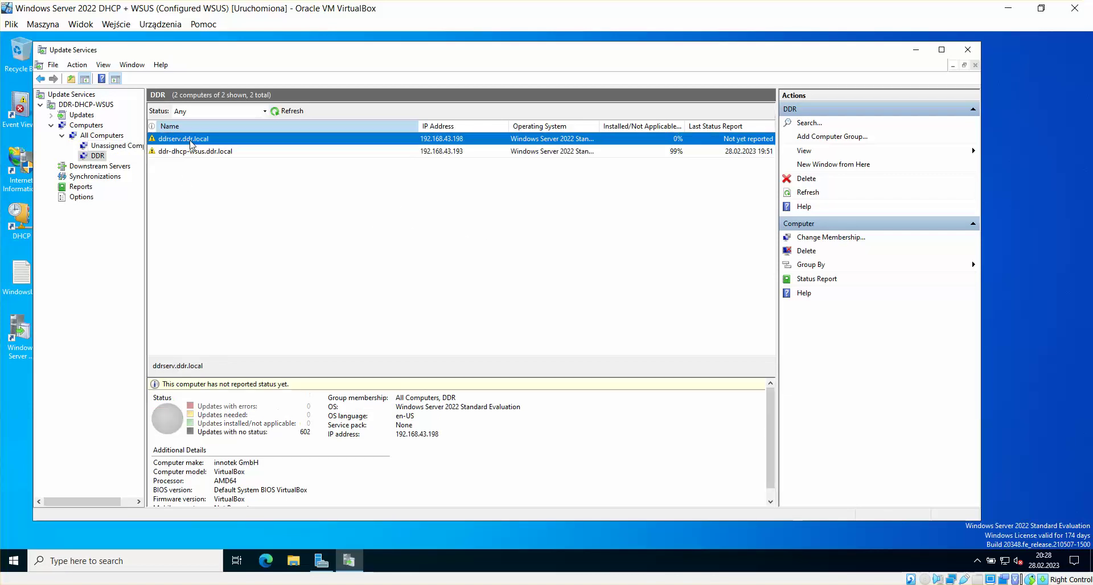
pyautogui.rightClick(191, 143)
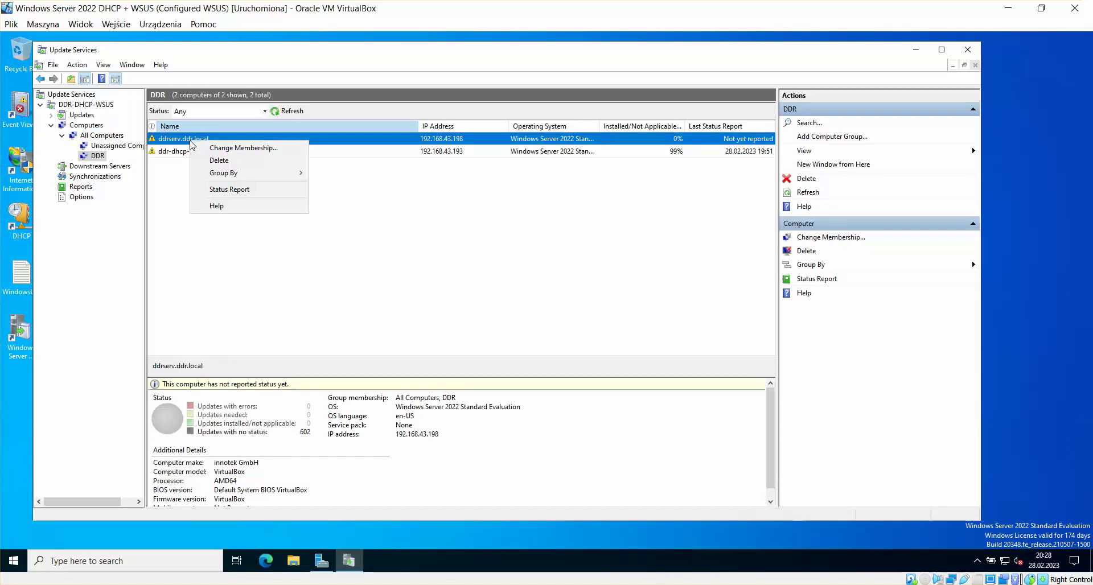
pyautogui.click(248, 151)
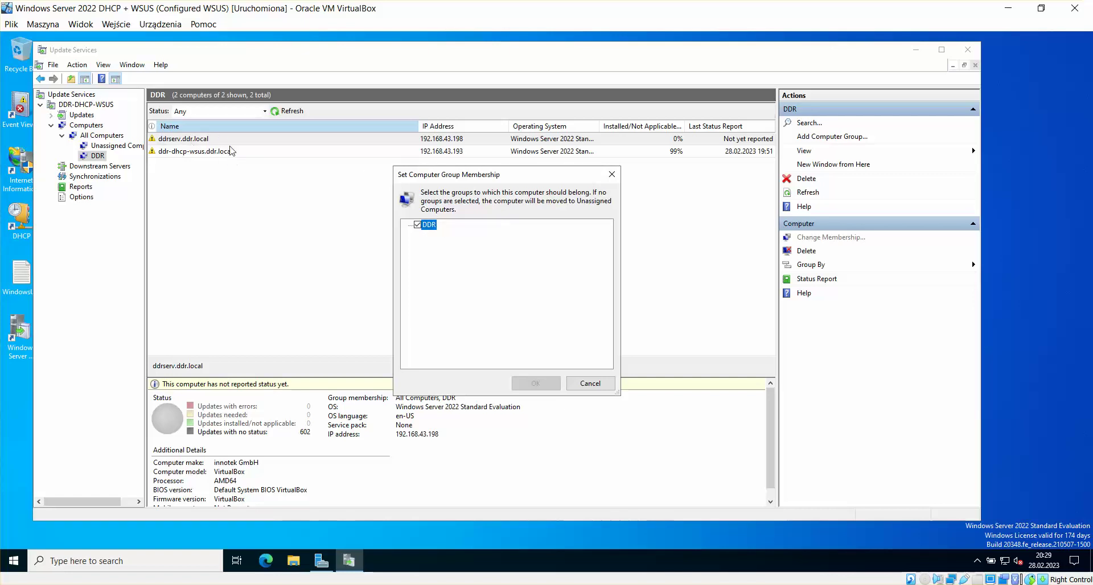
pyautogui.click(603, 386)
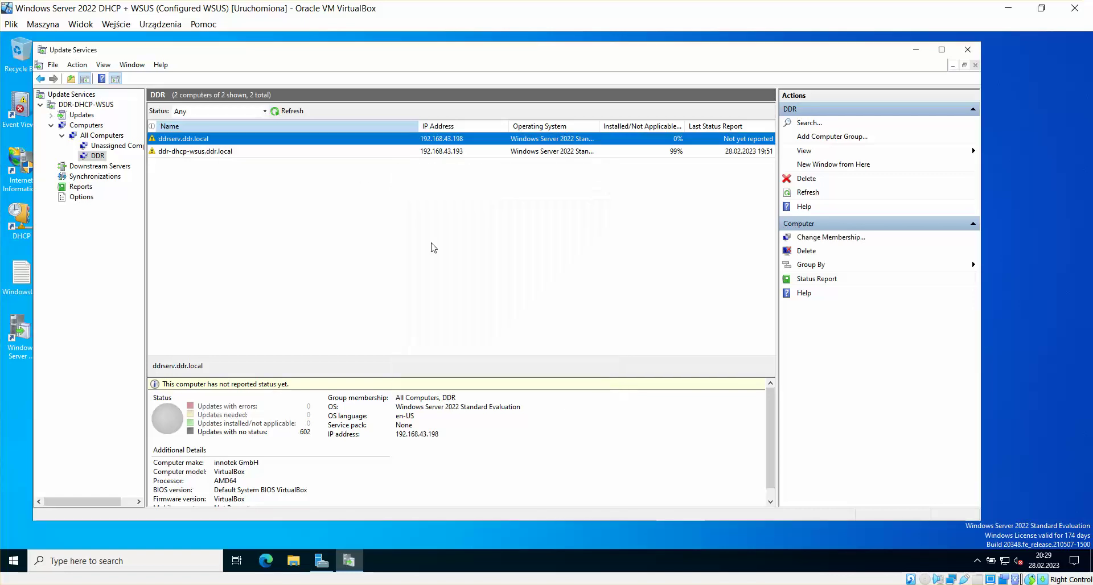
pyautogui.click(208, 152)
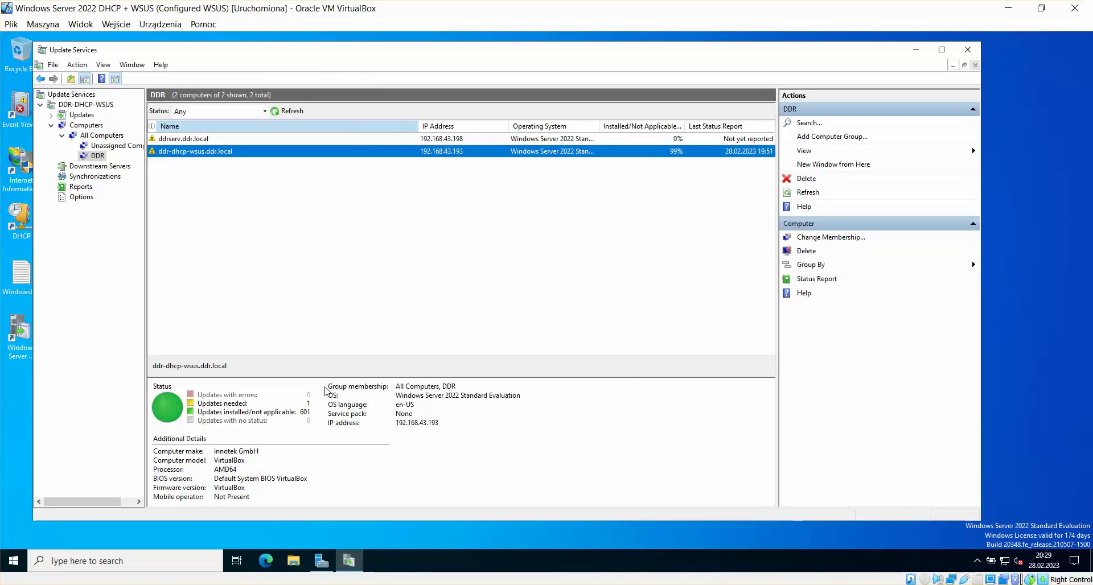
pyautogui.click(189, 140)
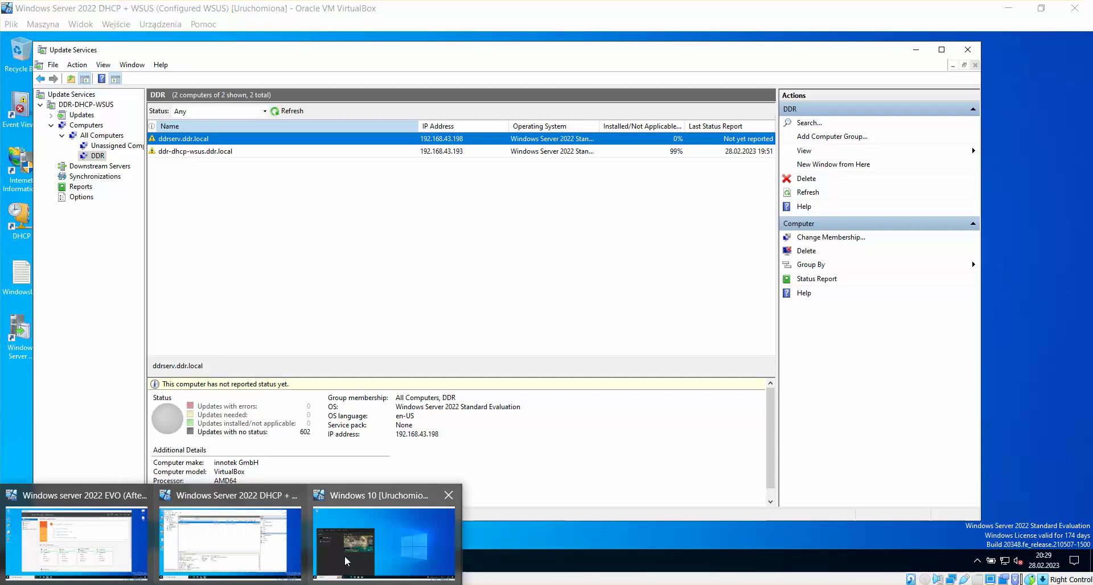
pyautogui.click(376, 548)
pyautogui.click(742, 286)
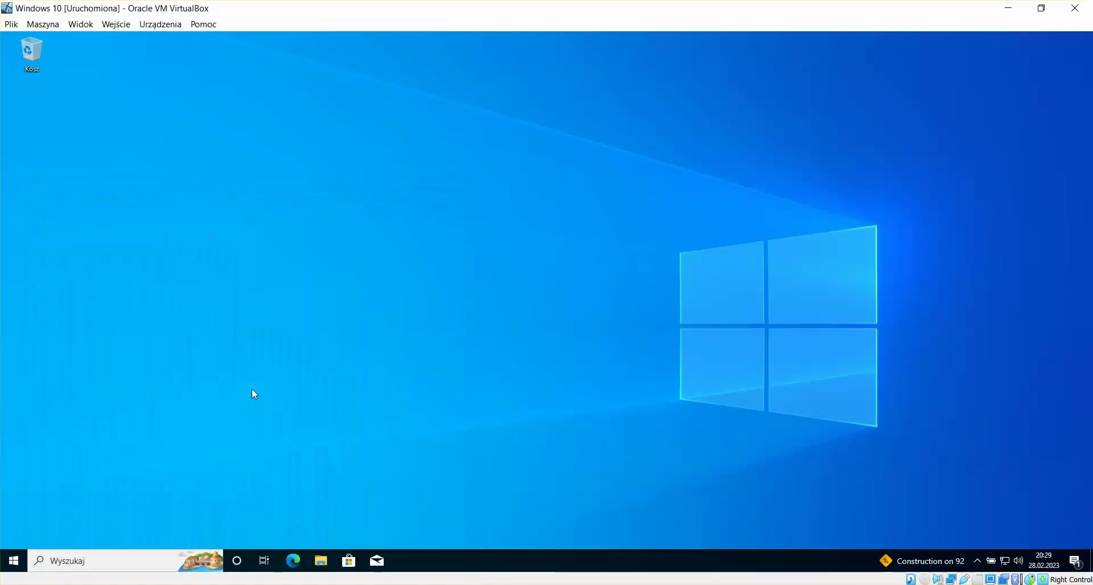
pyautogui.moveTo(231, 583)
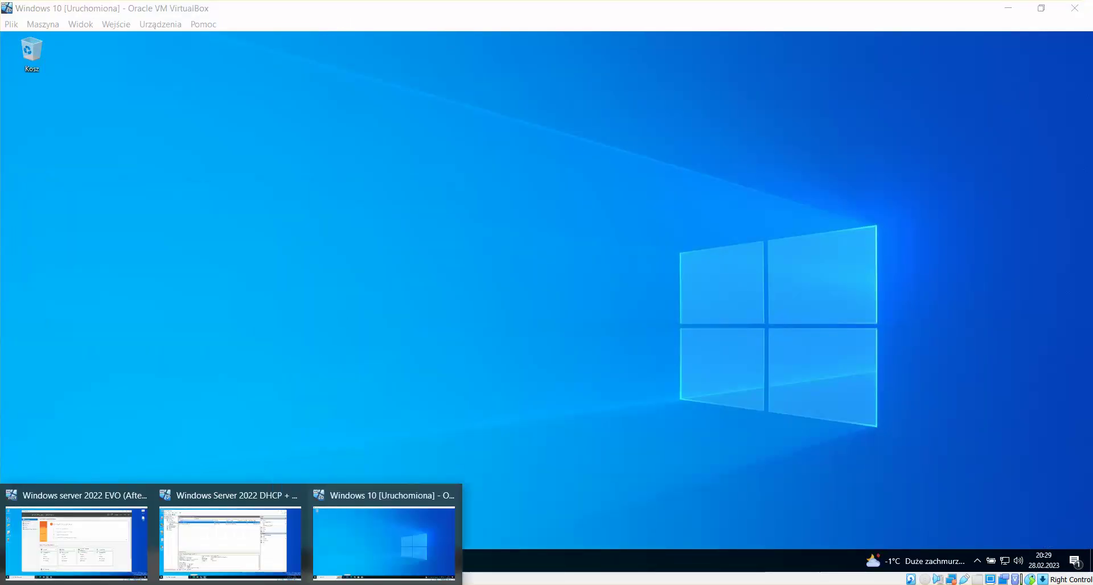
pyautogui.click(218, 532)
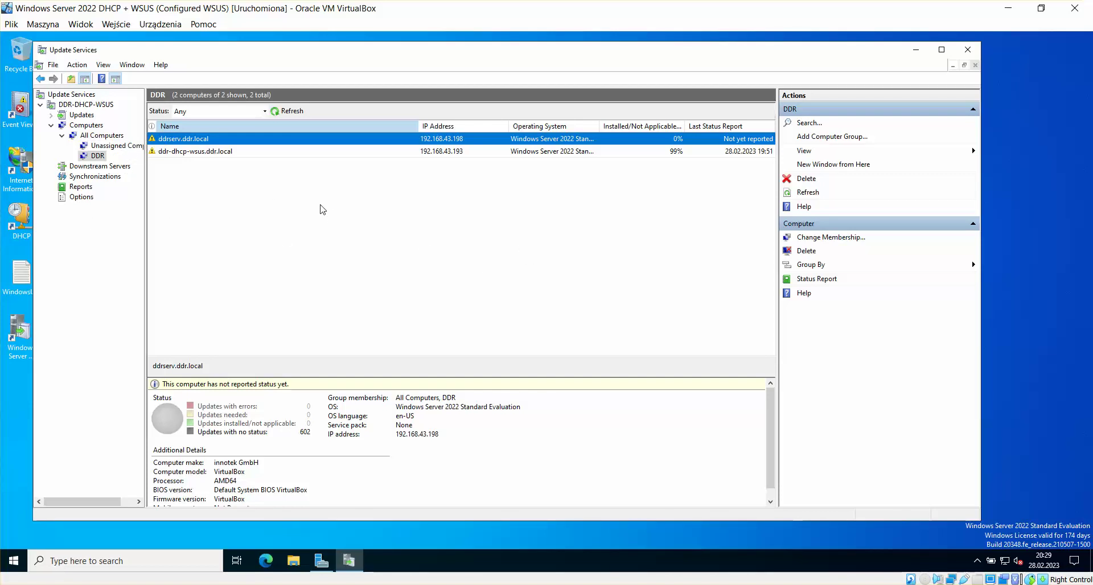
pyautogui.moveTo(405, 53); pyautogui.dragTo(431, 54)
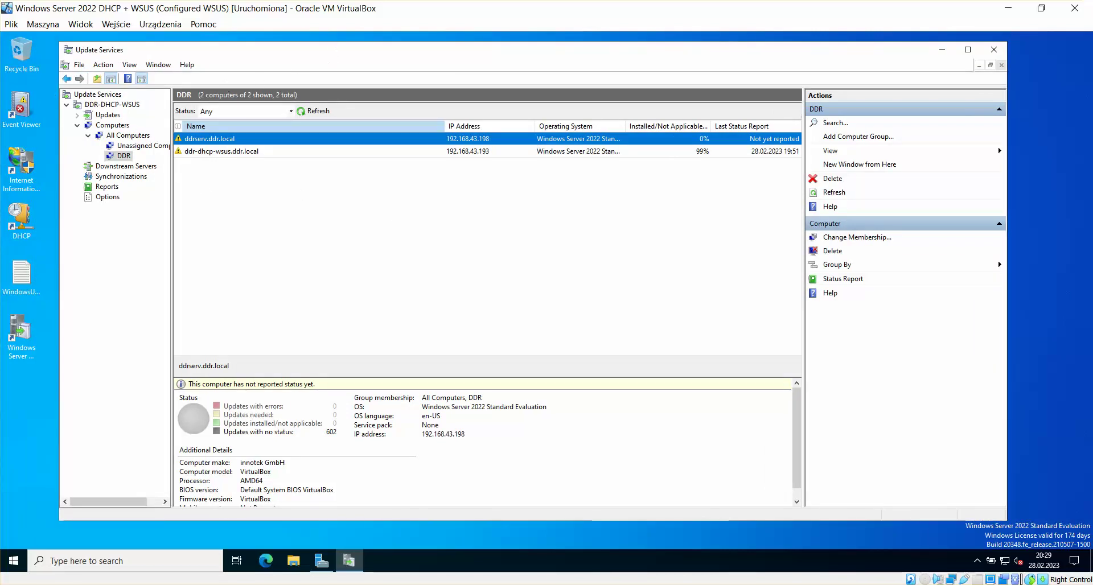
pyautogui.moveTo(328, 55); pyautogui.dragTo(338, 57)
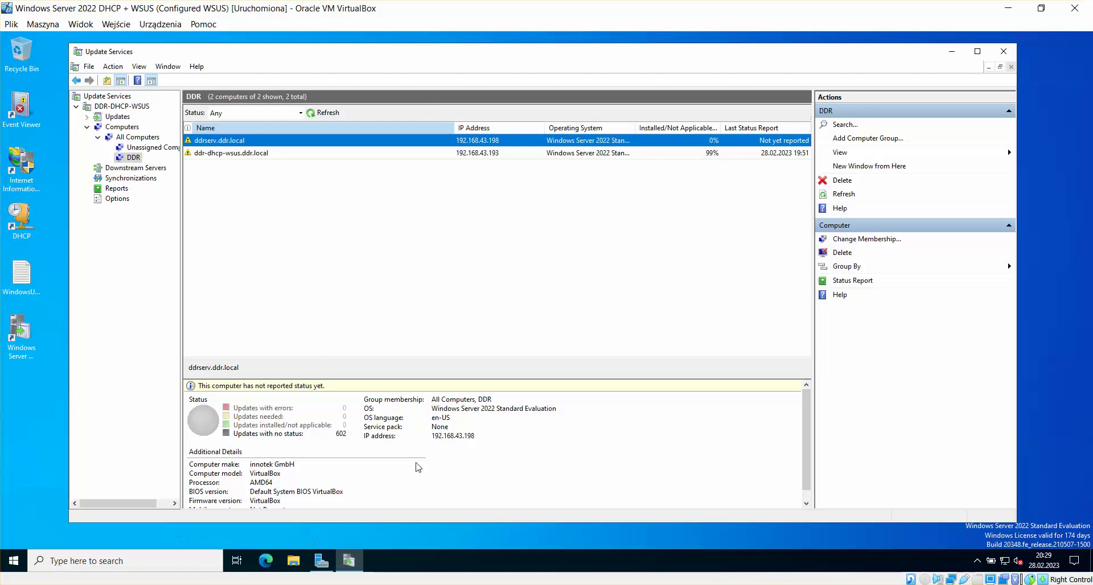
pyautogui.moveTo(785, 59); pyautogui.dragTo(743, 60)
pyautogui.moveTo(210, 584)
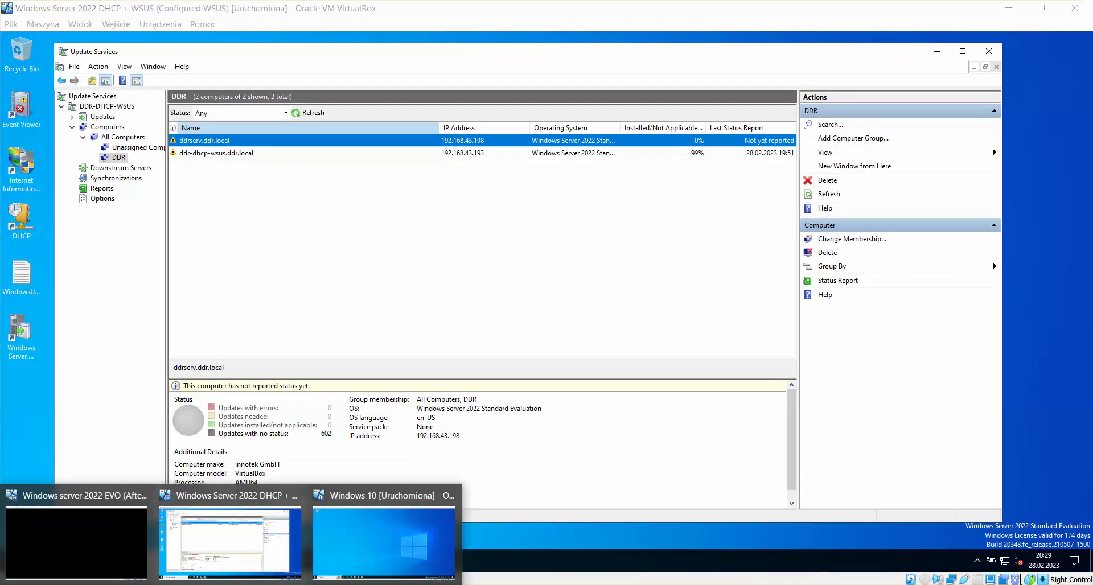
pyautogui.click(96, 553)
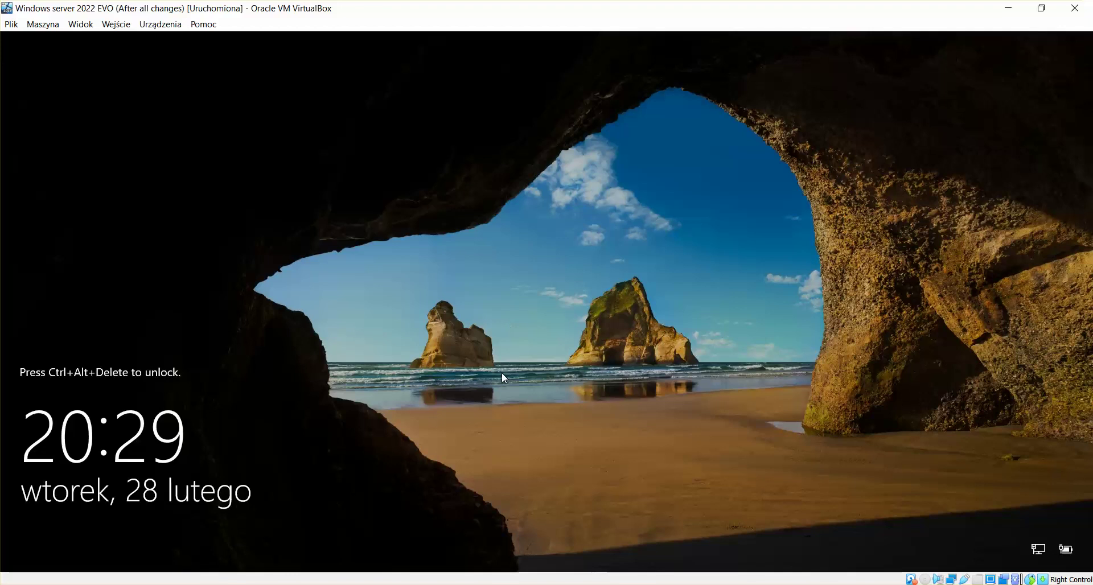
# Step: Unlock the EVO VM with Ctrl+Alt+Del and the account password, moving Server Manager aside
pyautogui.hotkey('ctrl', 'alt', 'Delete')
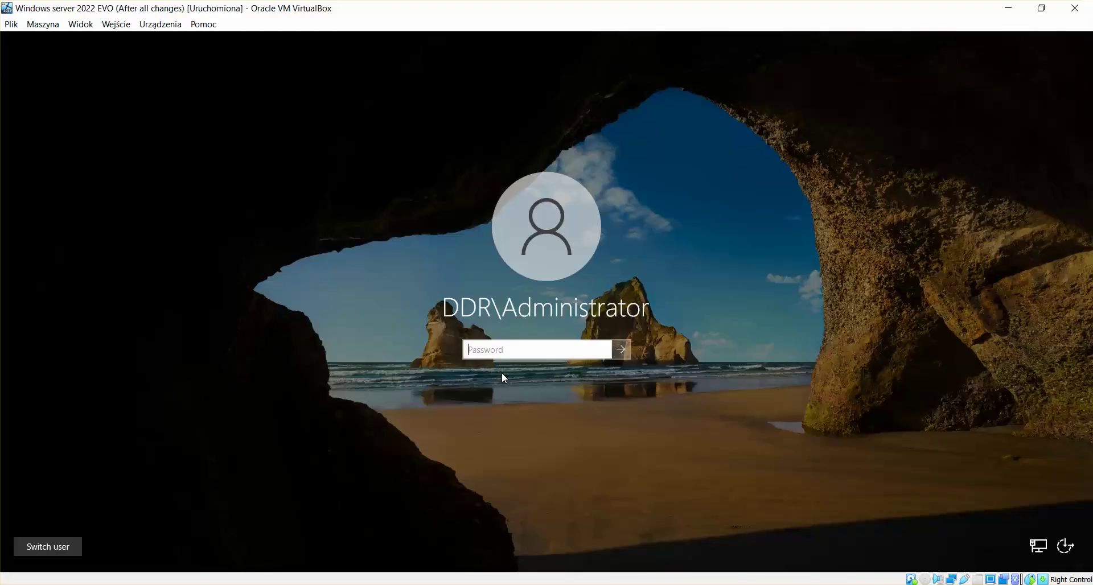
pyautogui.write('••')
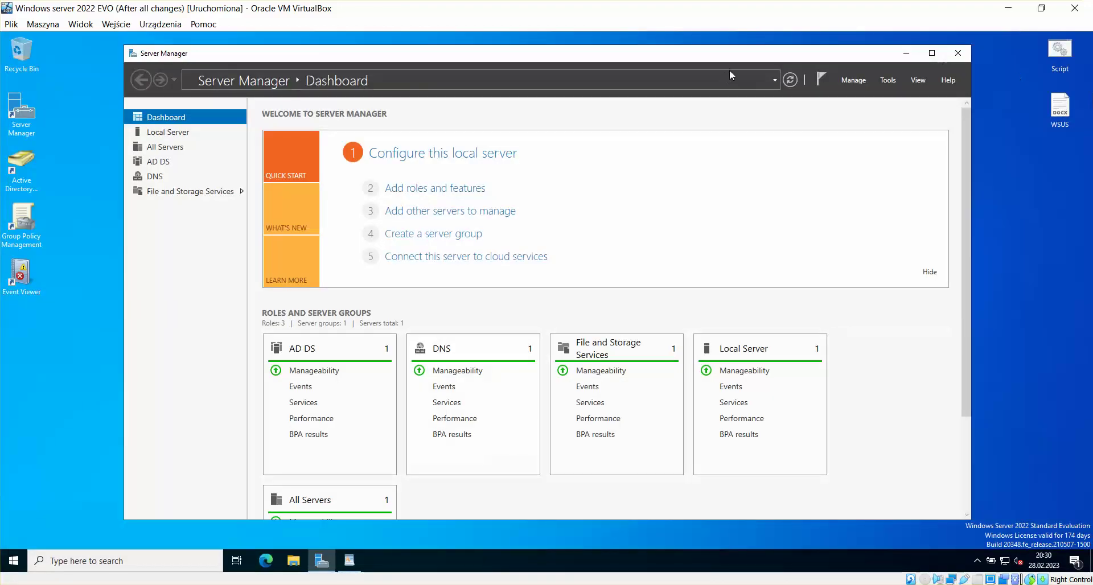
pyautogui.moveTo(720, 63); pyautogui.dragTo(696, 67)
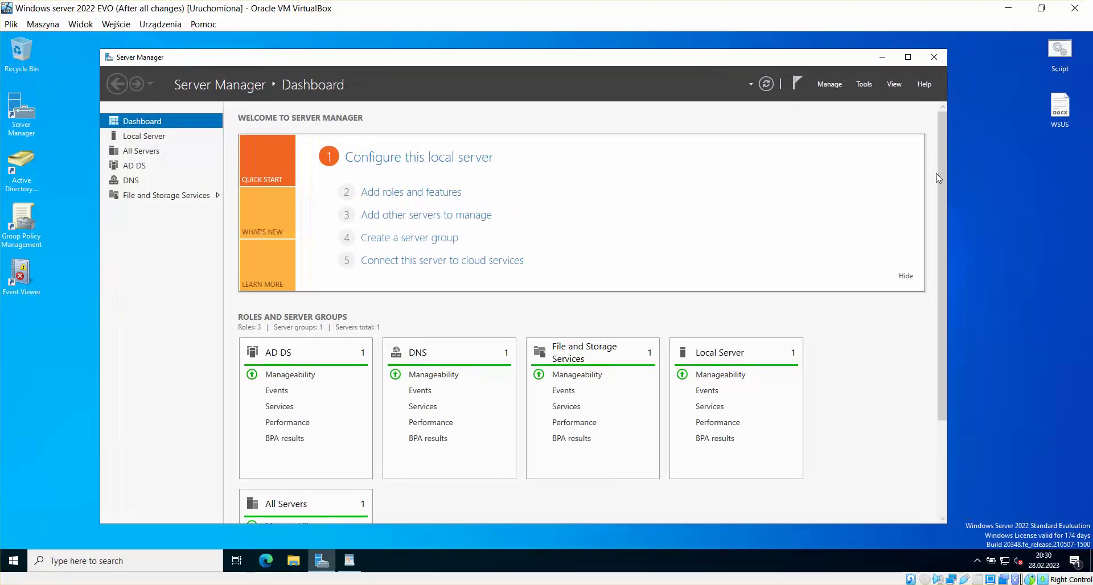
pyautogui.click(1011, 165)
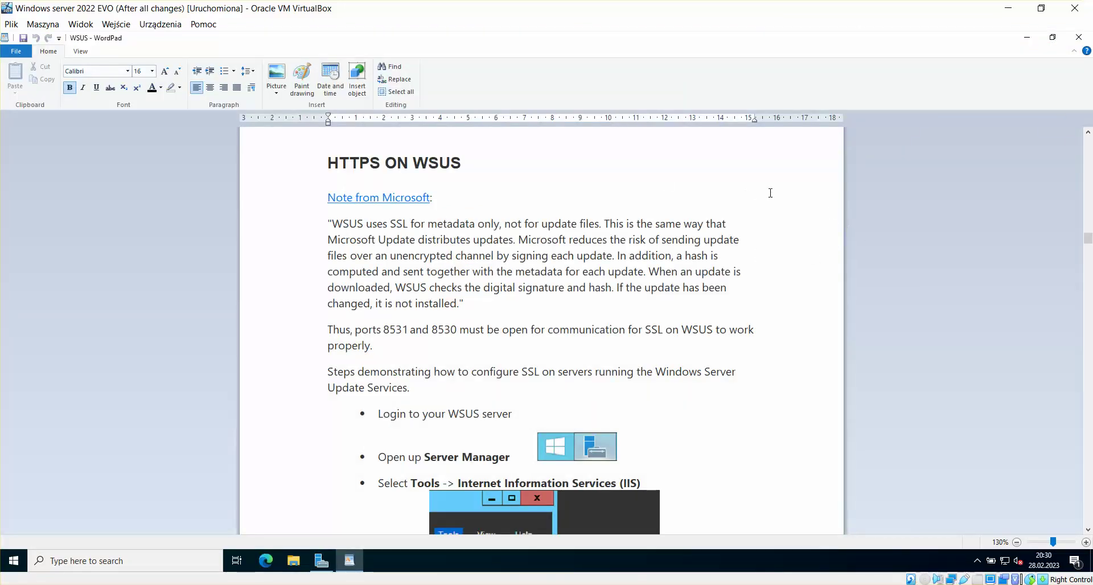
# Step: Scroll through the WSUS guide in WordPad to read its HTTPS ON WSUS instructions
pyautogui.scroll(2, 771, 193)
pyautogui.scroll(3, 770, 192)
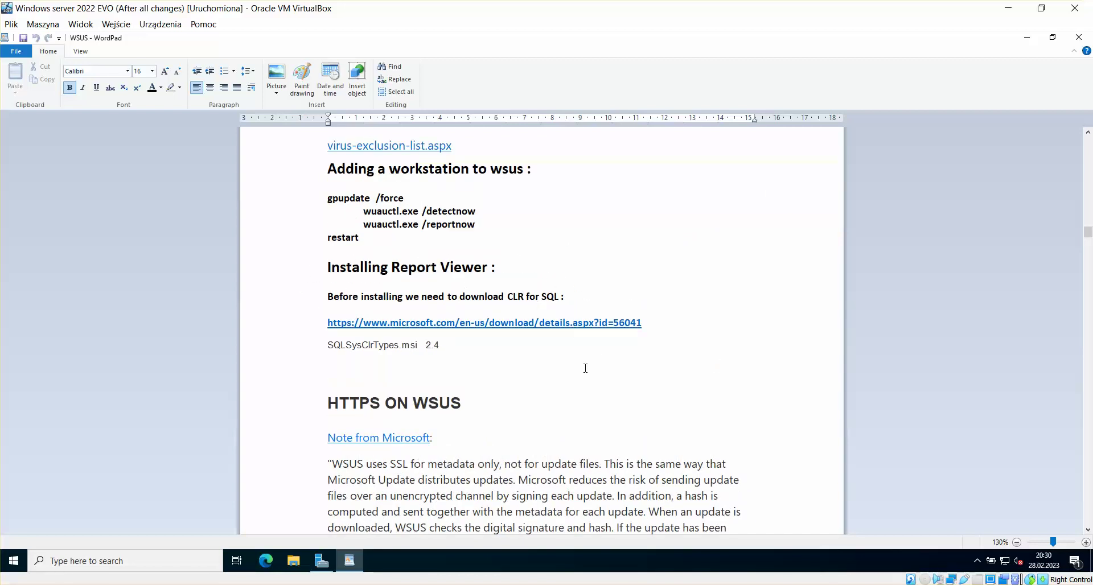
pyautogui.scroll(-2, 695, 272)
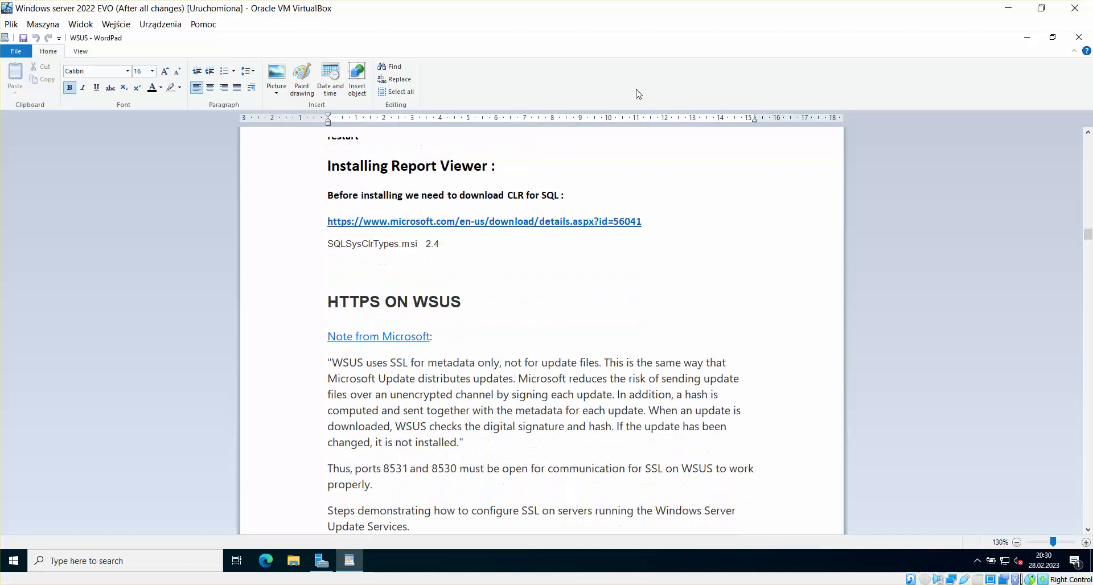
pyautogui.scroll(-2, 759, 257)
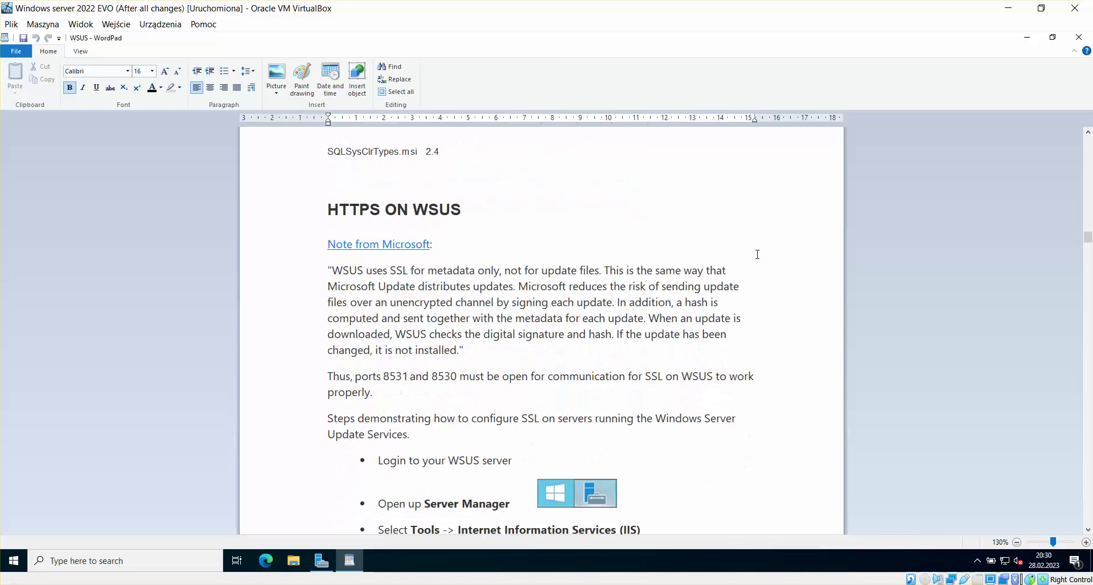
pyautogui.scroll(-1, 757, 254)
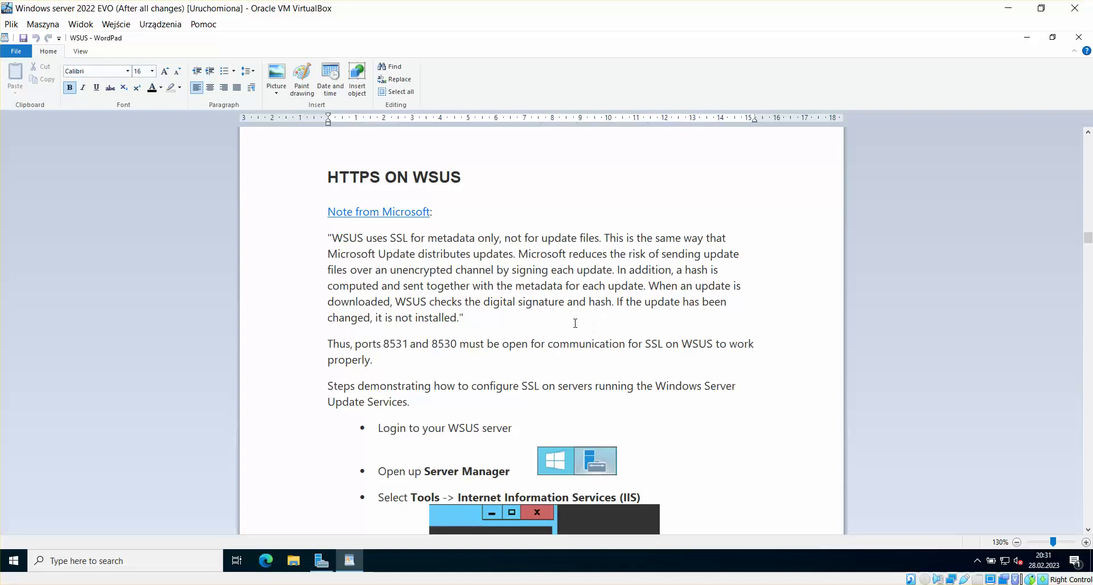
pyautogui.scroll(-1, 630, 297)
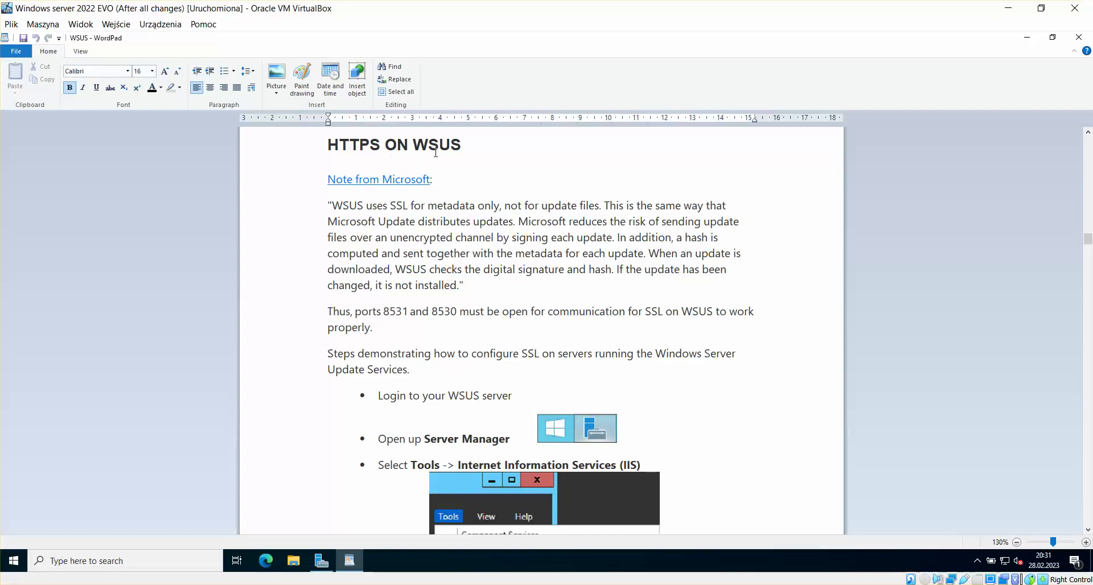
pyautogui.scroll(-4, 673, 264)
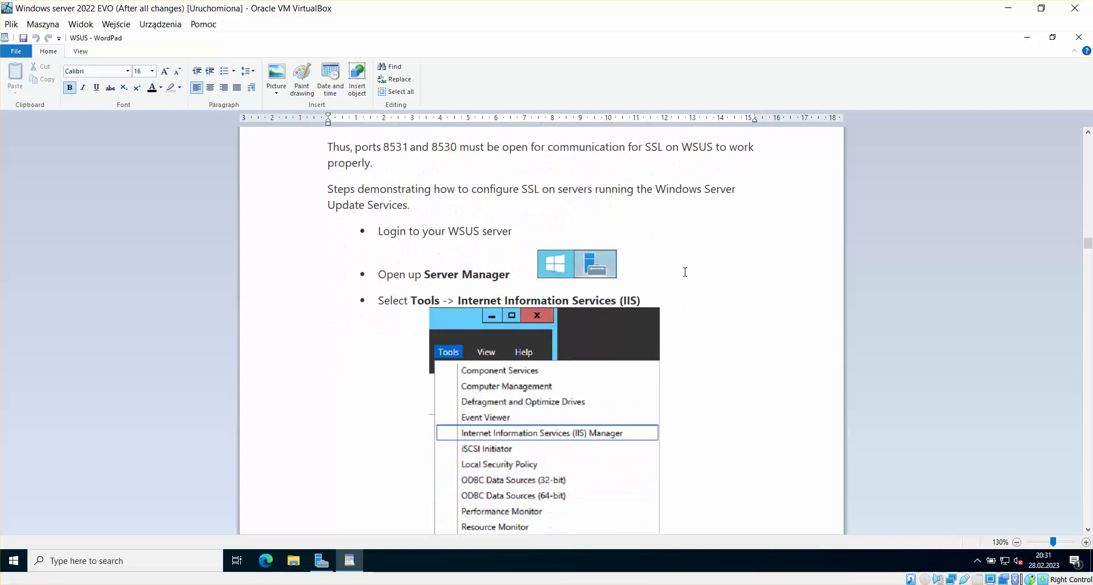
pyautogui.scroll(-2, 685, 272)
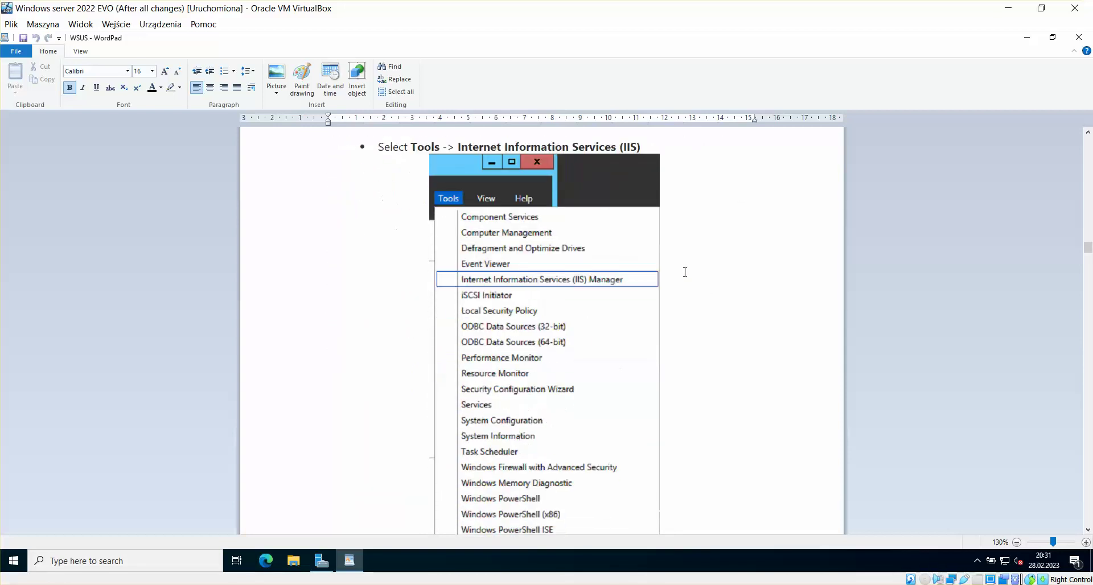
pyautogui.scroll(2, 685, 272)
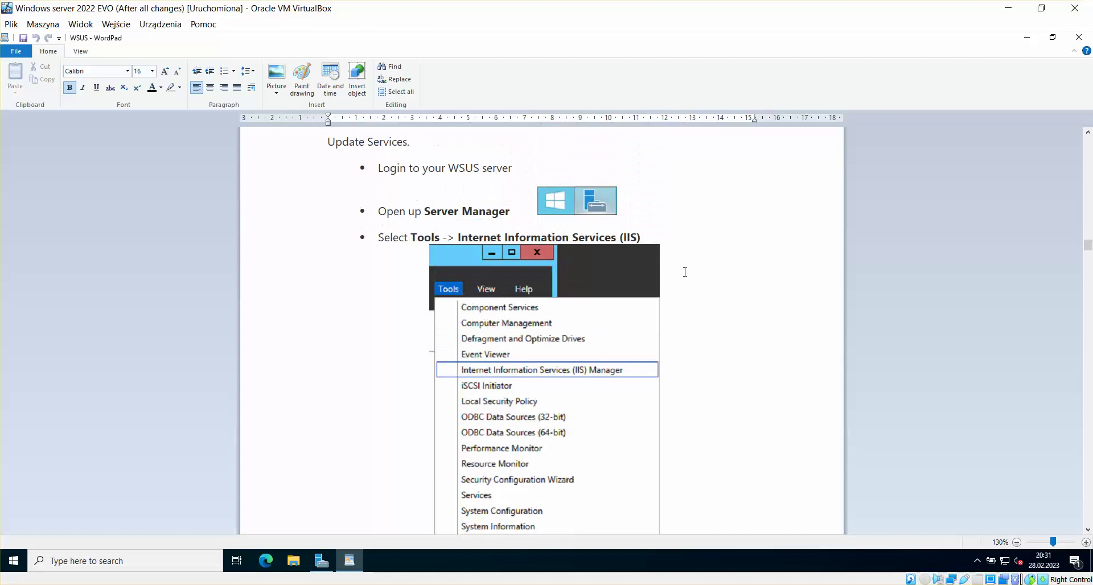
pyautogui.scroll(-6, 691, 276)
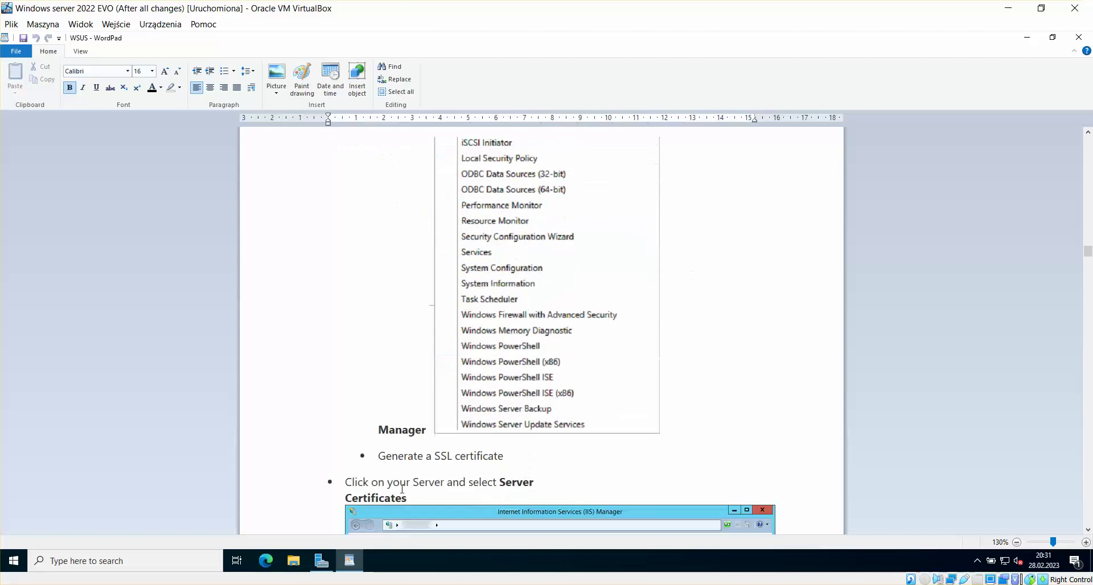
# Step: Restore WordPad to a window and switch to the DHCP + WSUS virtual machine
pyautogui.click(1053, 37)
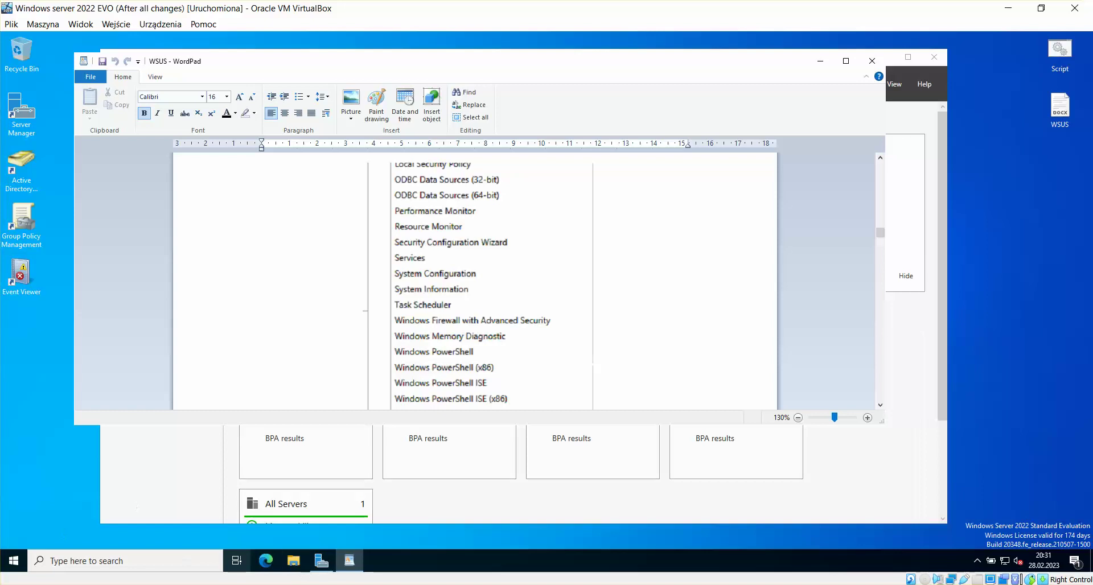
pyautogui.click(245, 580)
pyautogui.click(241, 535)
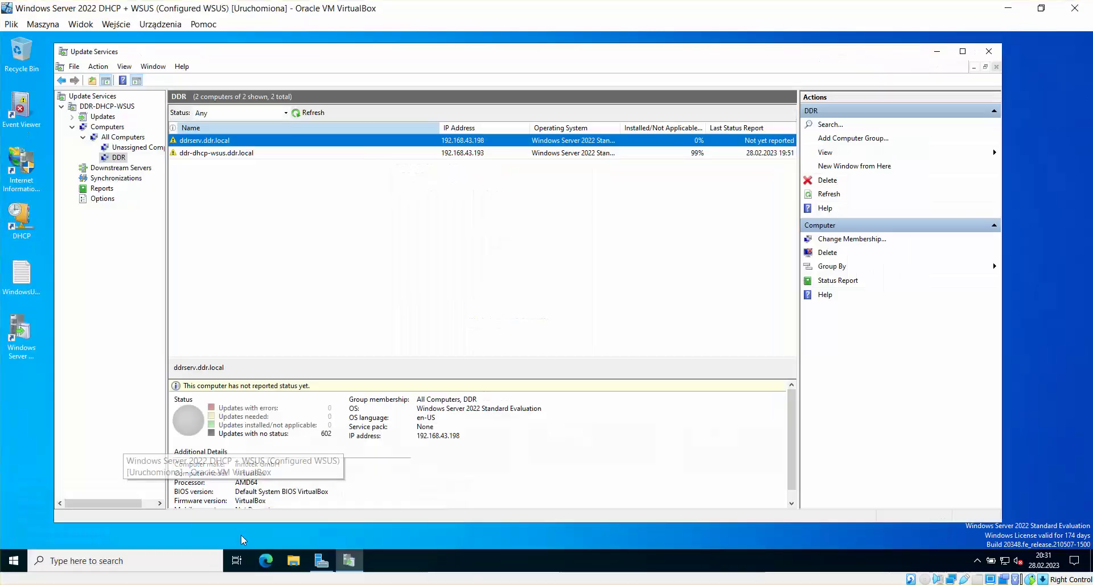
# Step: Launch IIS Manager, enlarge its window, and show the DDR-DHCP-WSUS server's Home page
pyautogui.click(31, 168)
pyautogui.doubleClick(32, 167)
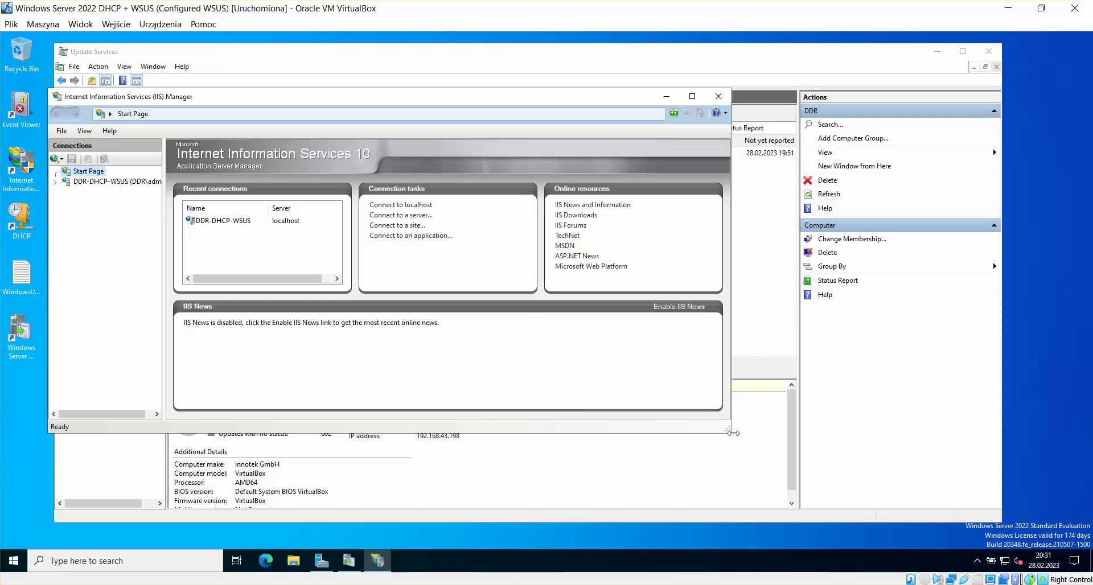
pyautogui.moveTo(728, 430); pyautogui.dragTo(866, 481)
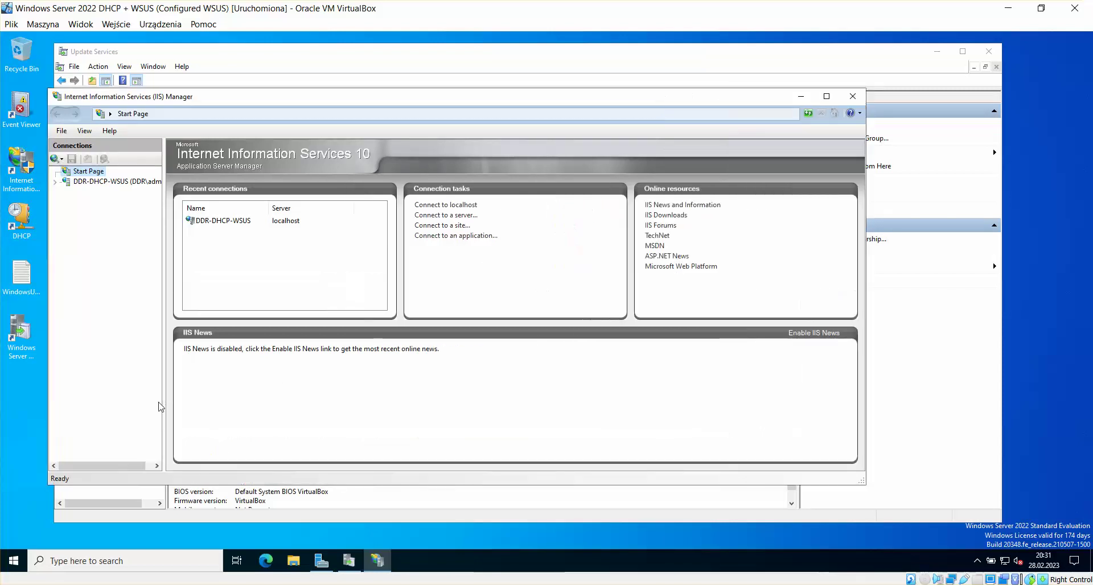
pyautogui.click(69, 182)
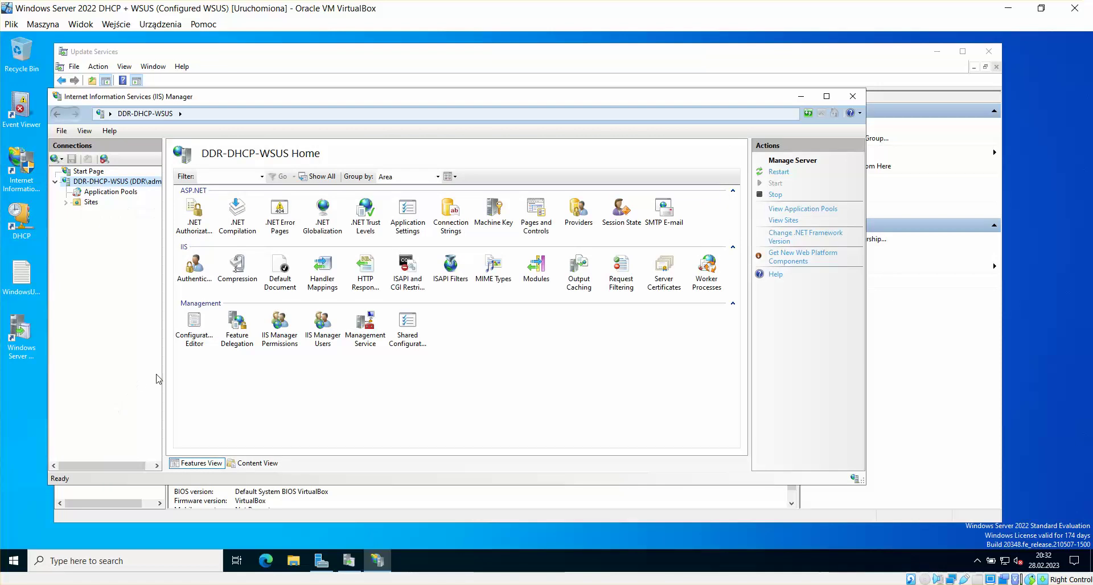
# Step: Switch back to the EVO VM showing the WordPad guide
pyautogui.moveTo(239, 584)
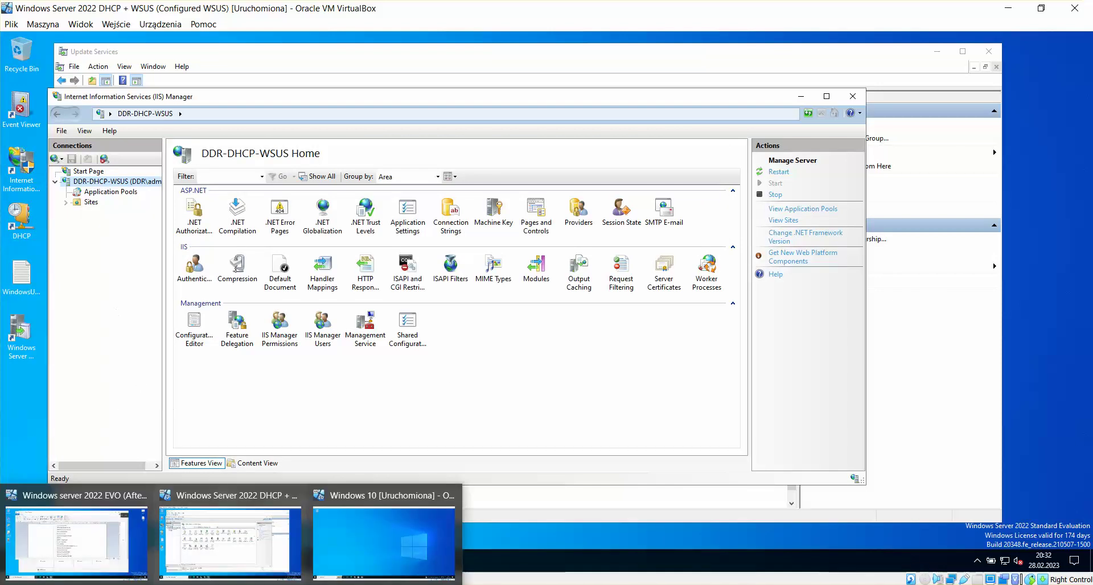
pyautogui.click(142, 543)
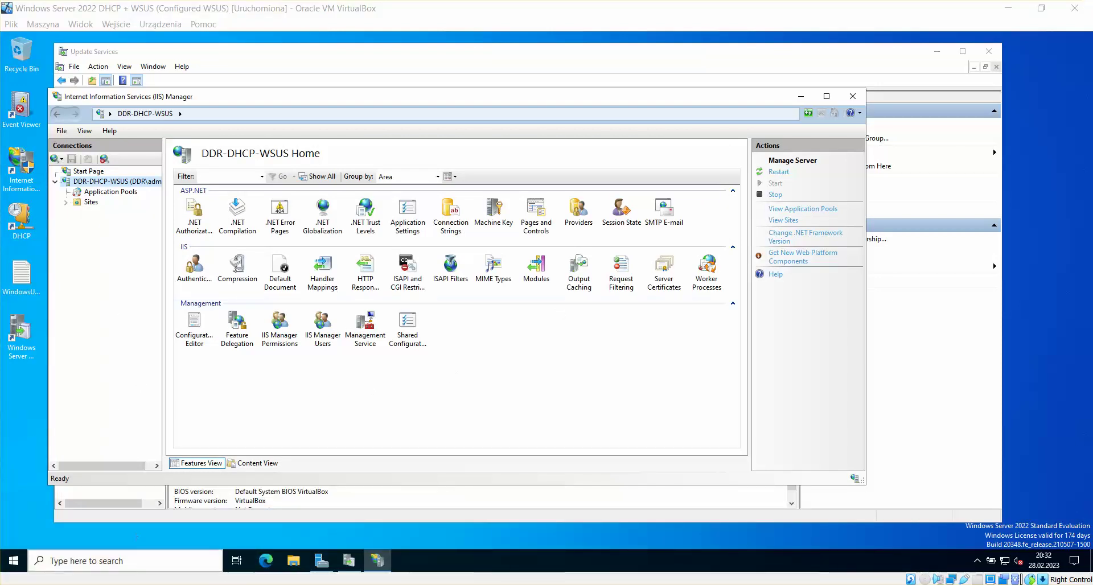
pyautogui.click(171, 544)
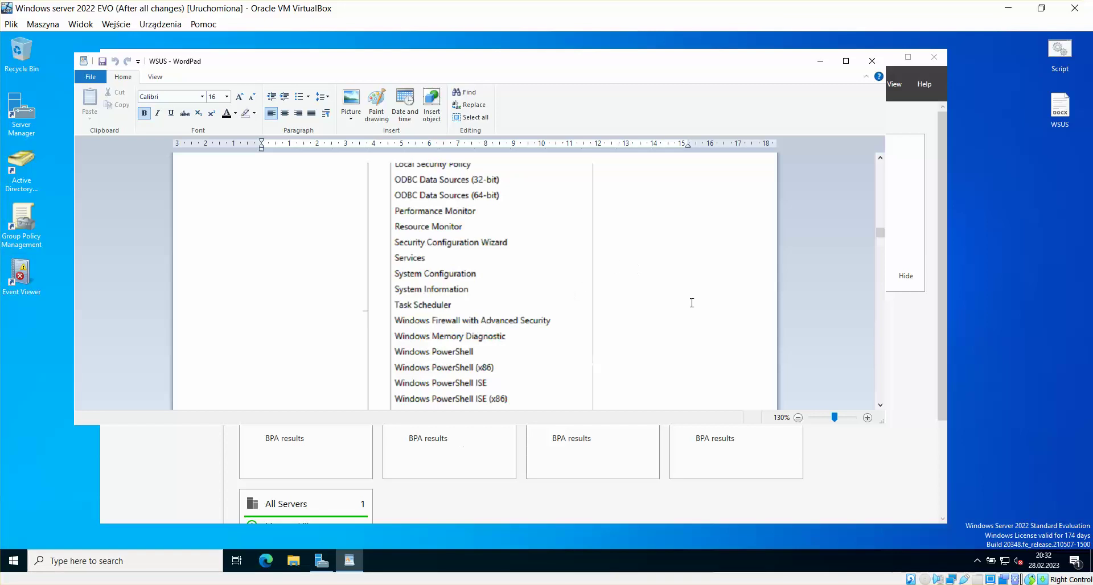
# Step: Maximize the guide, scroll to its Server Certificates step, then return to the DHCP + WSUS VM
pyautogui.click(846, 61)
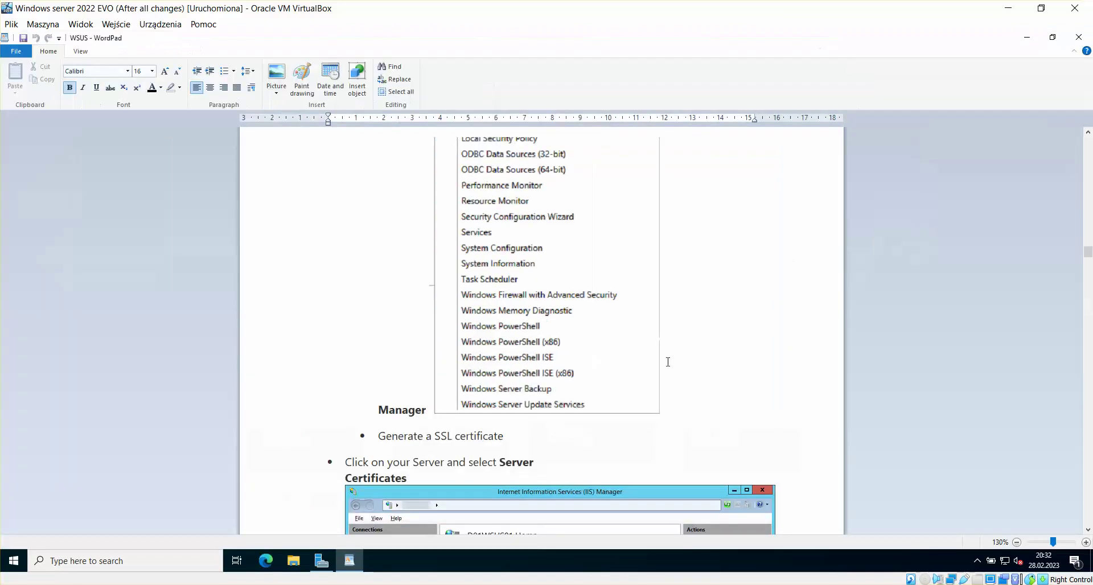
pyautogui.scroll(-2, 798, 316)
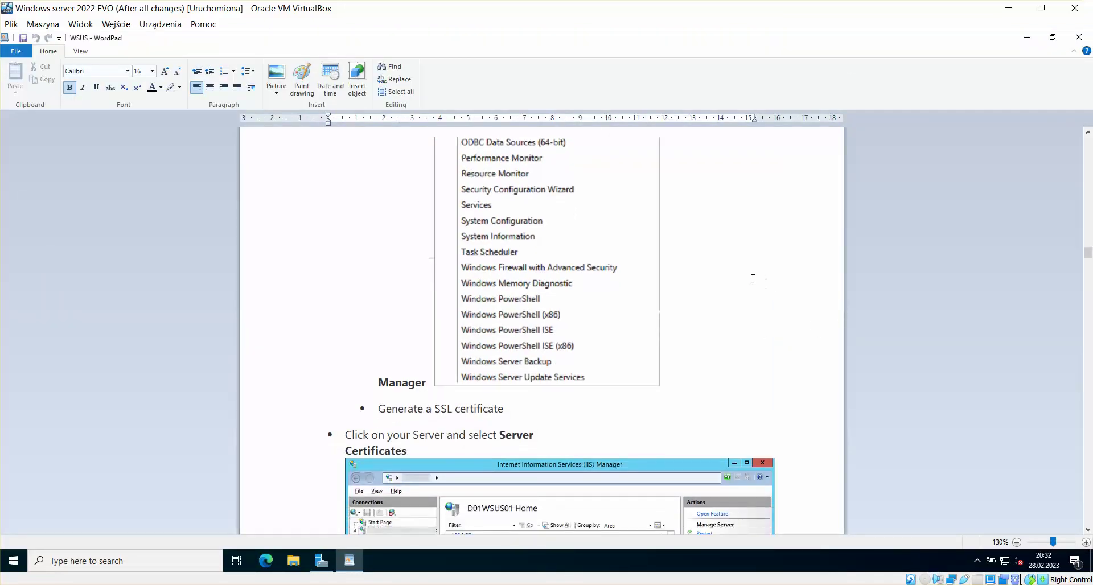
pyautogui.scroll(-5, 702, 268)
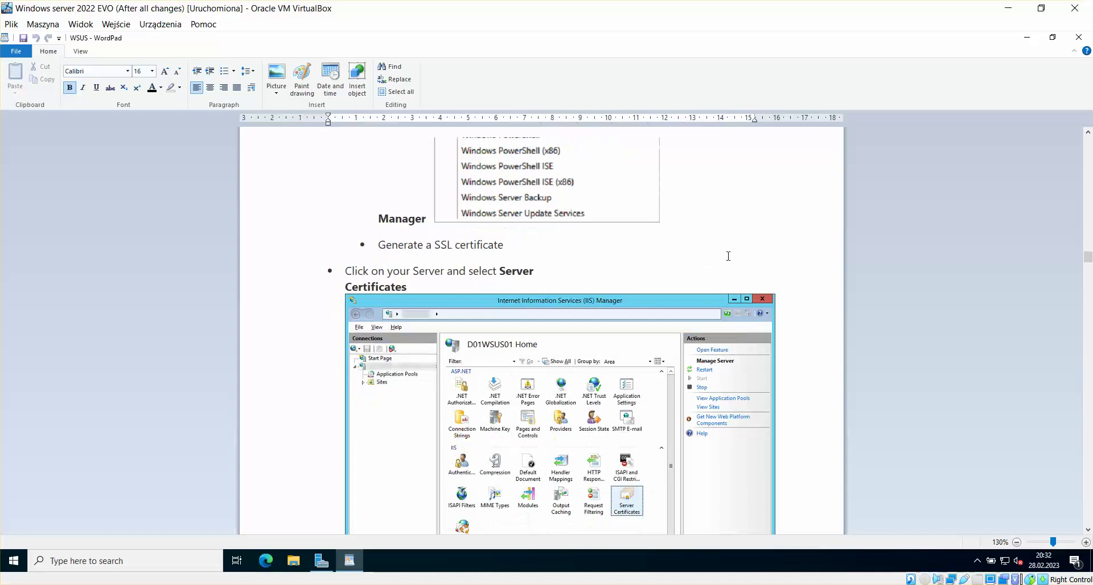
pyautogui.scroll(-3, 728, 252)
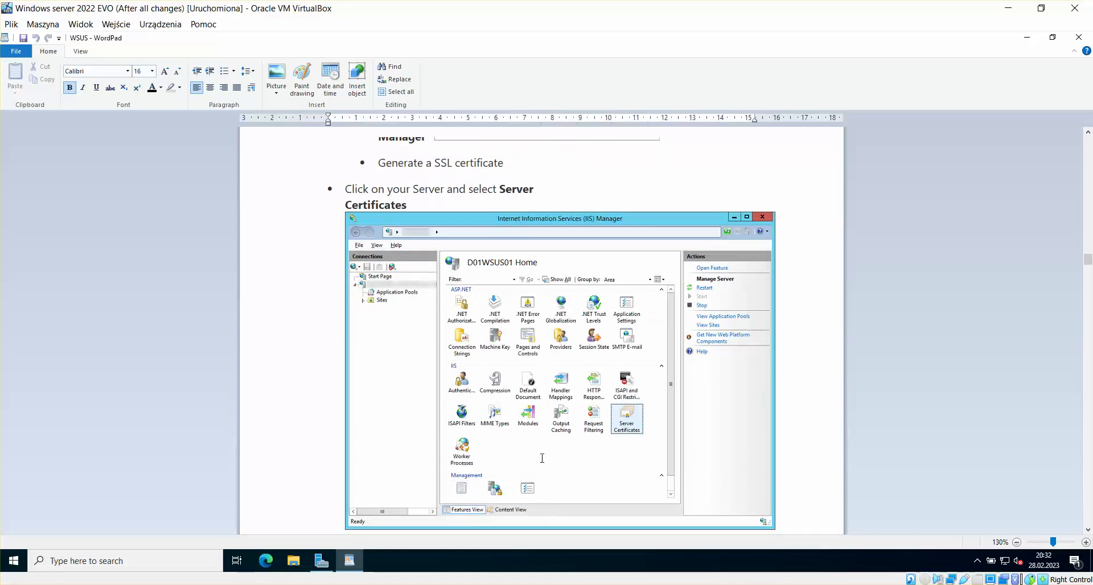
pyautogui.moveTo(236, 562)
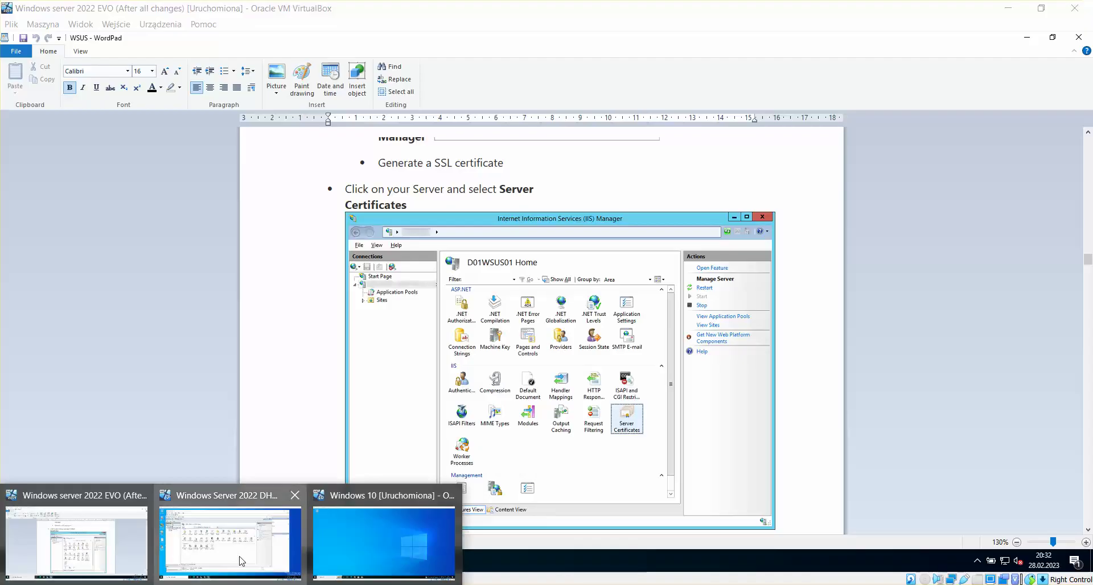
pyautogui.click(232, 532)
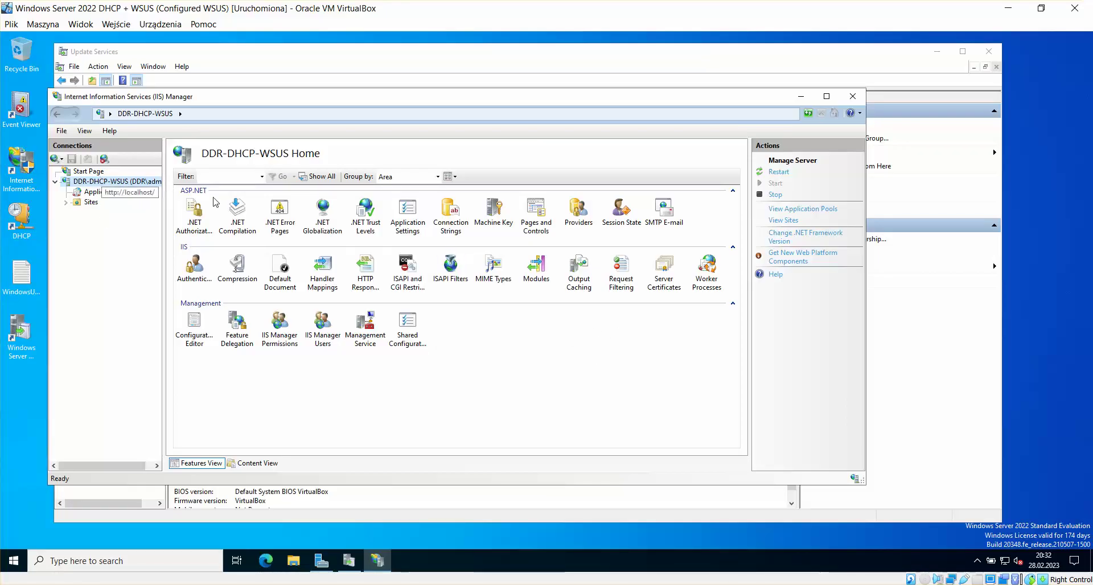
# Step: Open Server Certificates on the IIS server (only WMSVC-SHA2 listed), then return to the WordPad guide VM
pyautogui.click(569, 273)
pyautogui.click(576, 277)
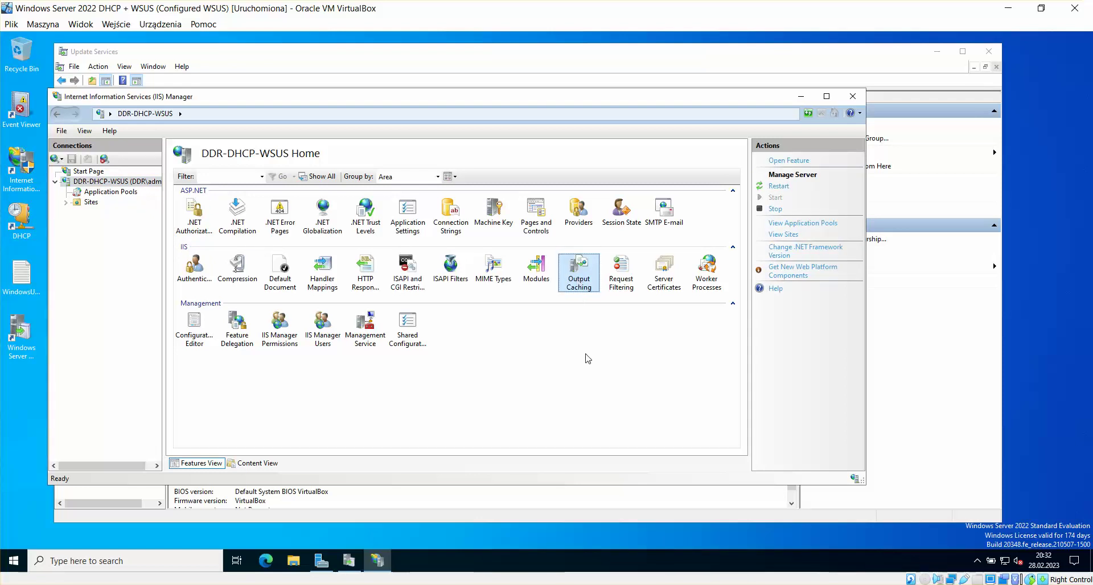
pyautogui.press('c')
pyautogui.press('c')
pyautogui.press('c')
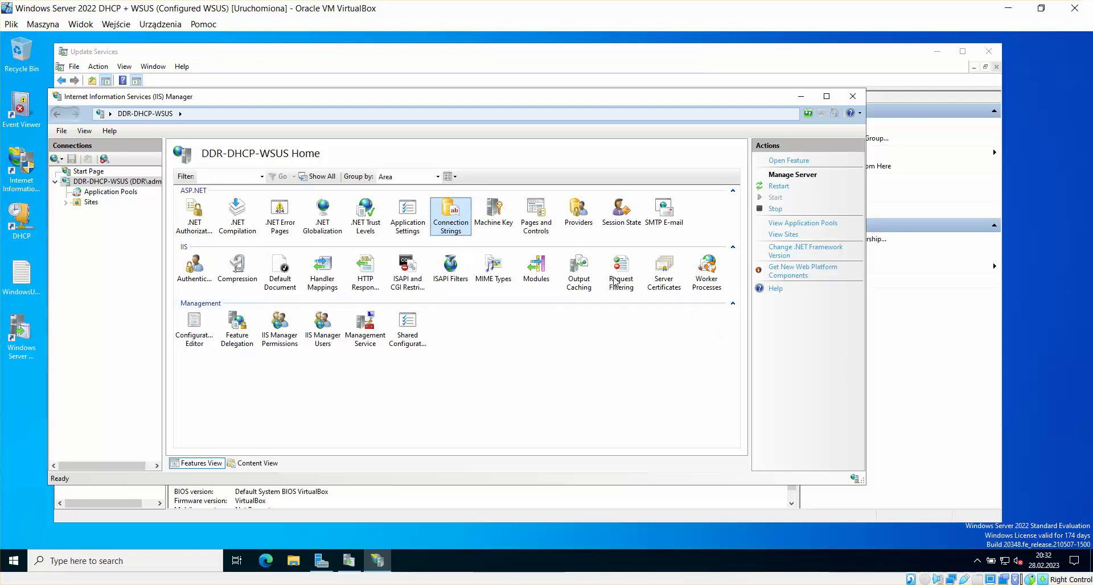
pyautogui.click(673, 269)
pyautogui.doubleClick(671, 272)
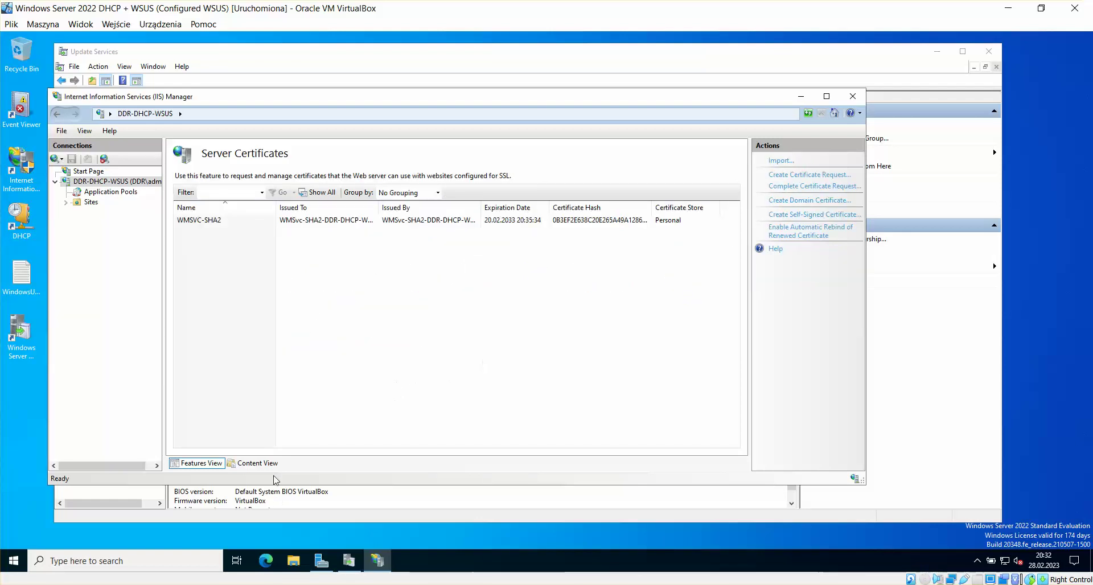
pyautogui.click(114, 555)
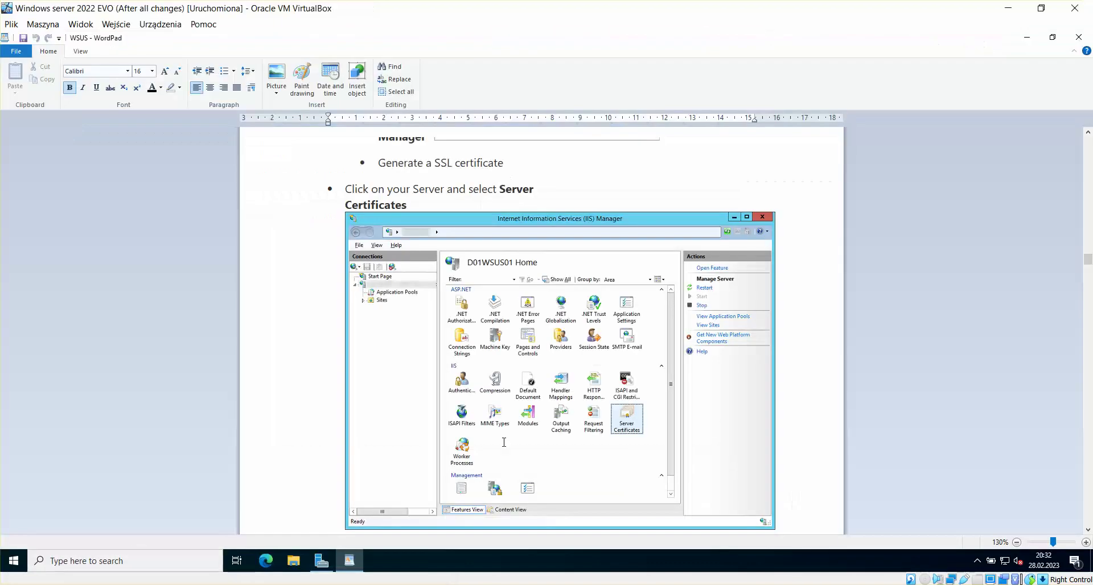
# Step: Scroll the WordPad guide up to the Create Self-Signed Certificate step and highlight its title
pyautogui.scroll(15, 759, 286)
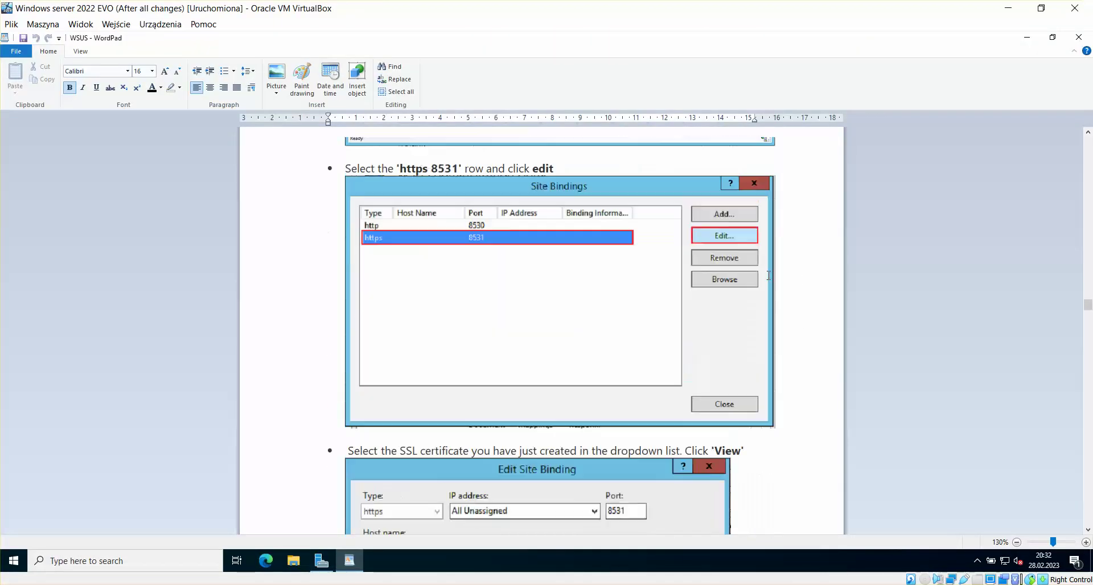
pyautogui.scroll(15, 774, 262)
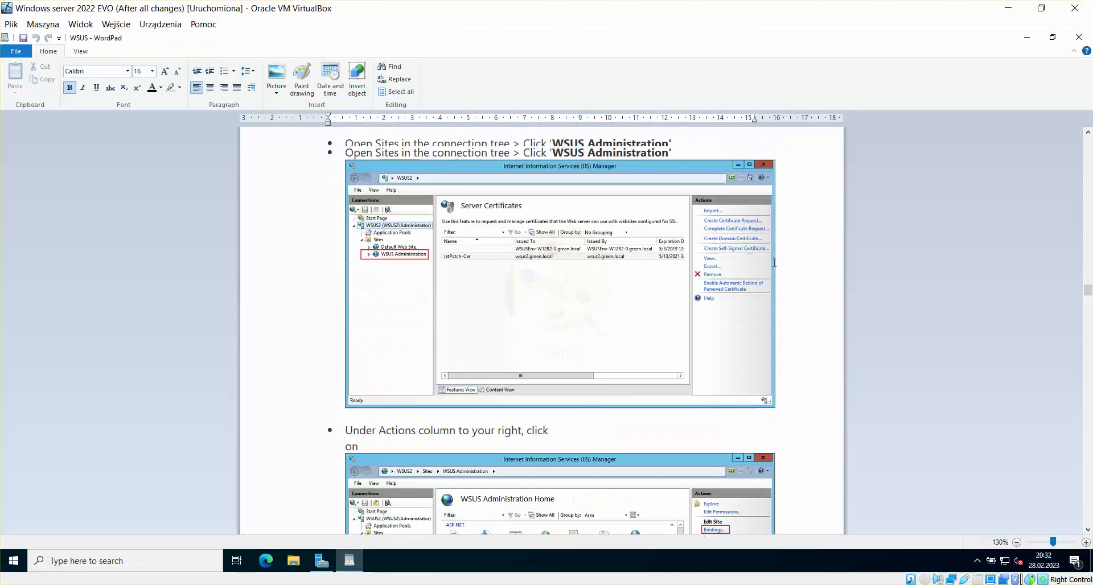
pyautogui.scroll(10, 774, 262)
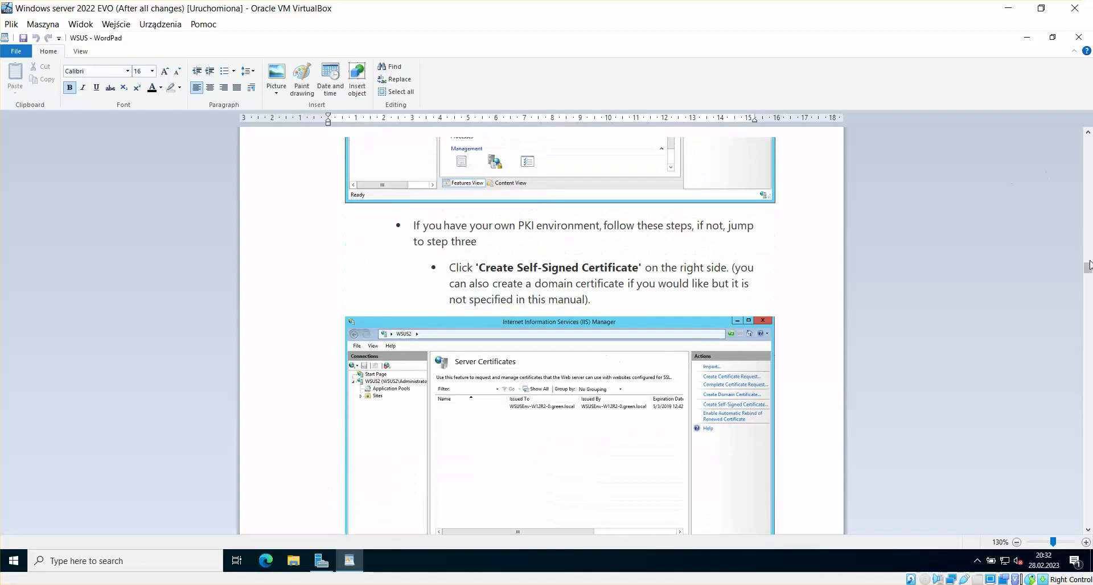
pyautogui.scroll(3, 720, 300)
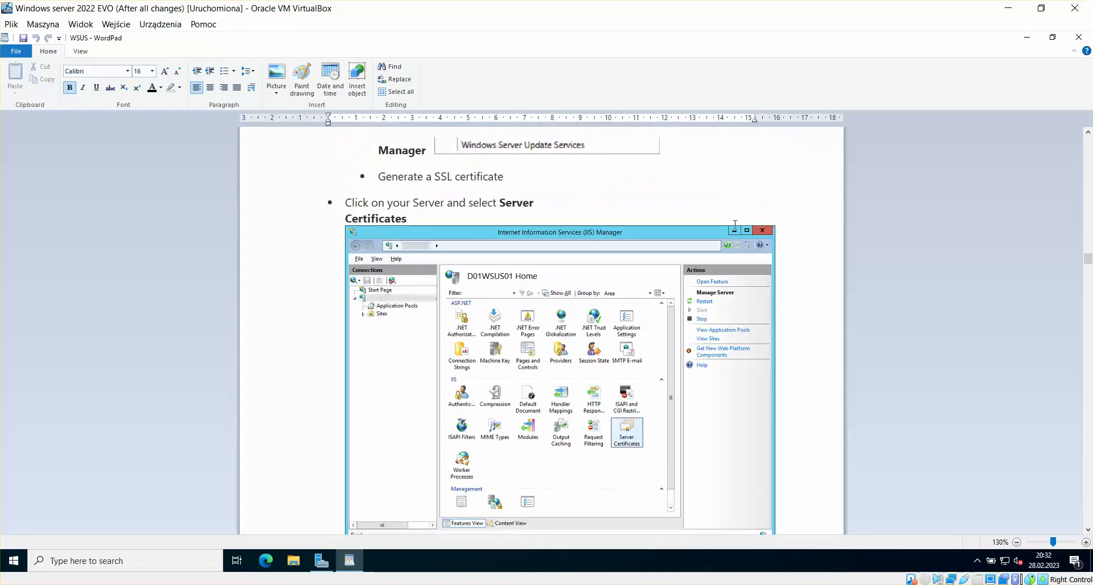
pyautogui.scroll(-17, 740, 339)
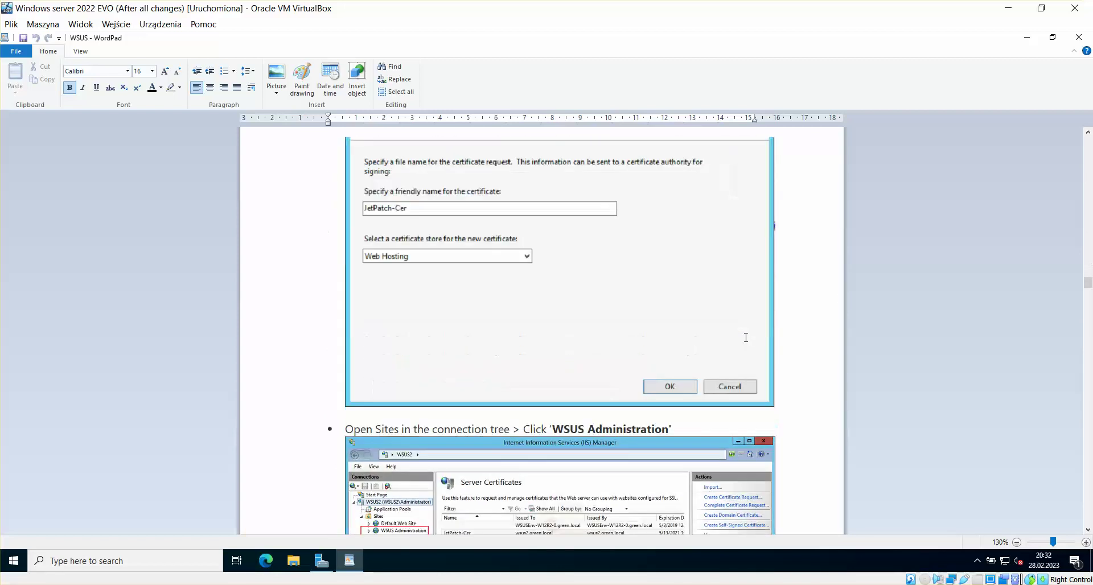
pyautogui.scroll(15, 748, 334)
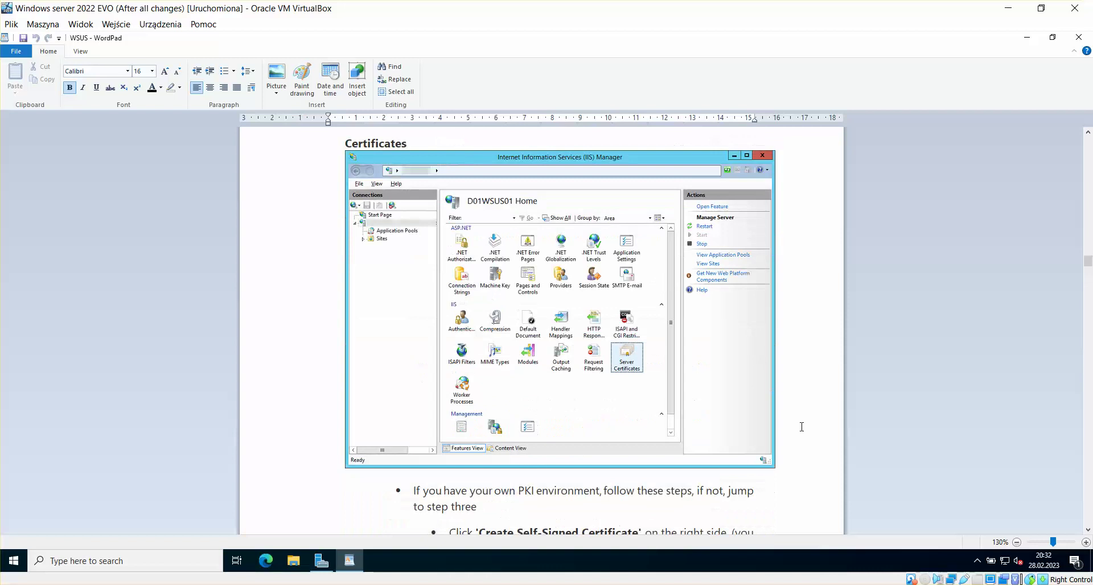
pyautogui.click(1088, 530)
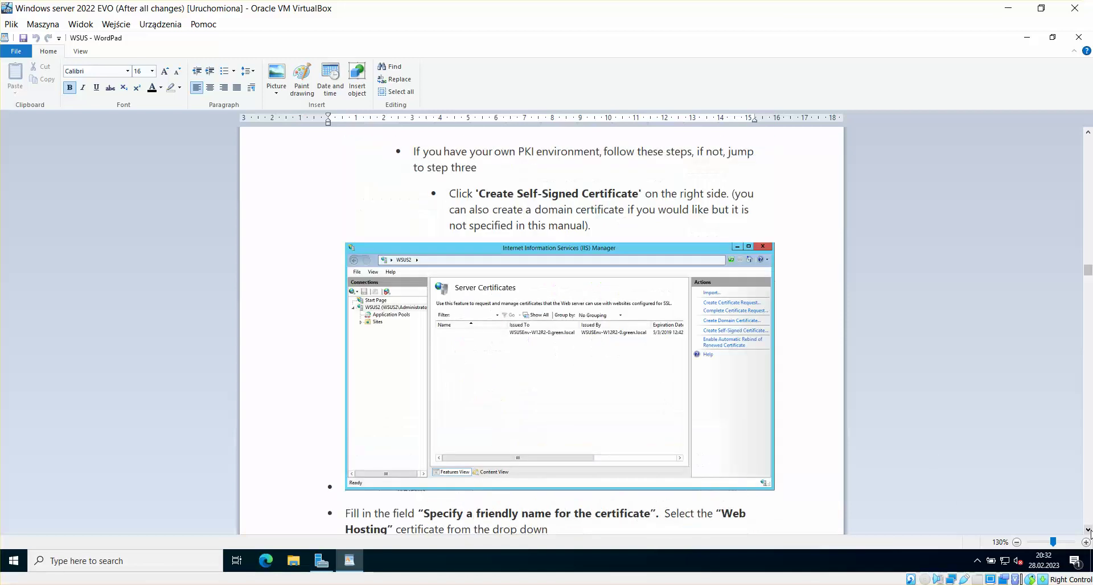
pyautogui.click(1088, 530)
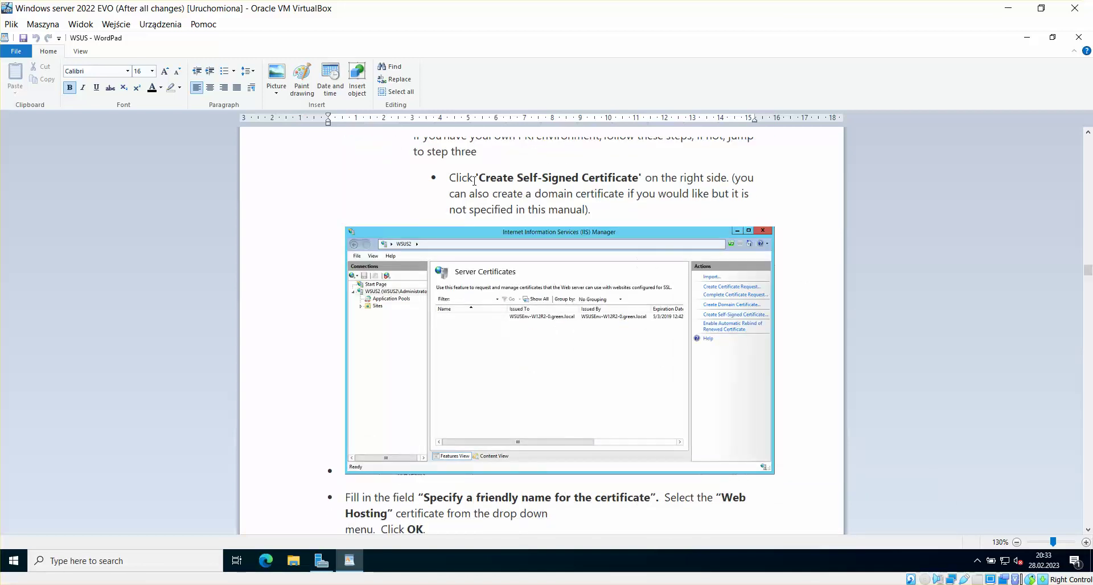
pyautogui.moveTo(477, 178); pyautogui.dragTo(617, 177)
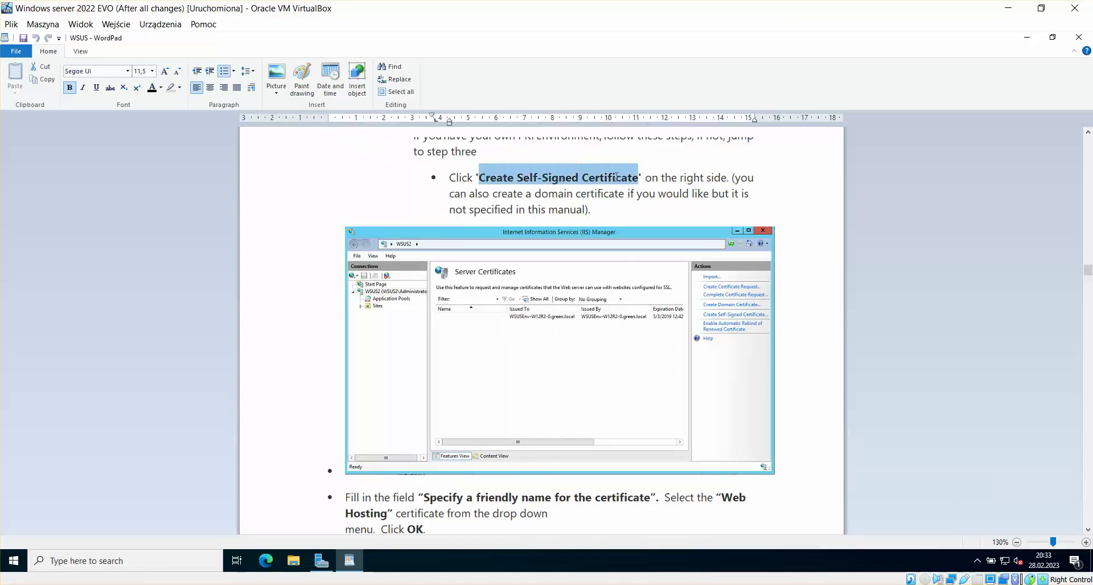
pyautogui.click(773, 174)
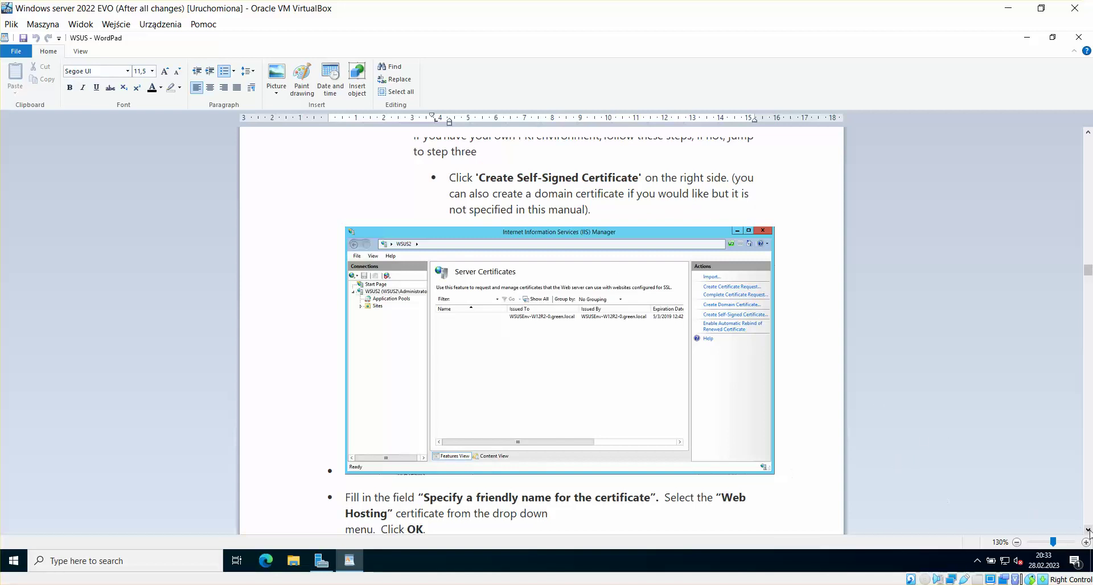
# Step: Scroll to the friendly-name dialog screenshot, then return to the DHCP + WSUS VM
pyautogui.scroll(-7, 1088, 530)
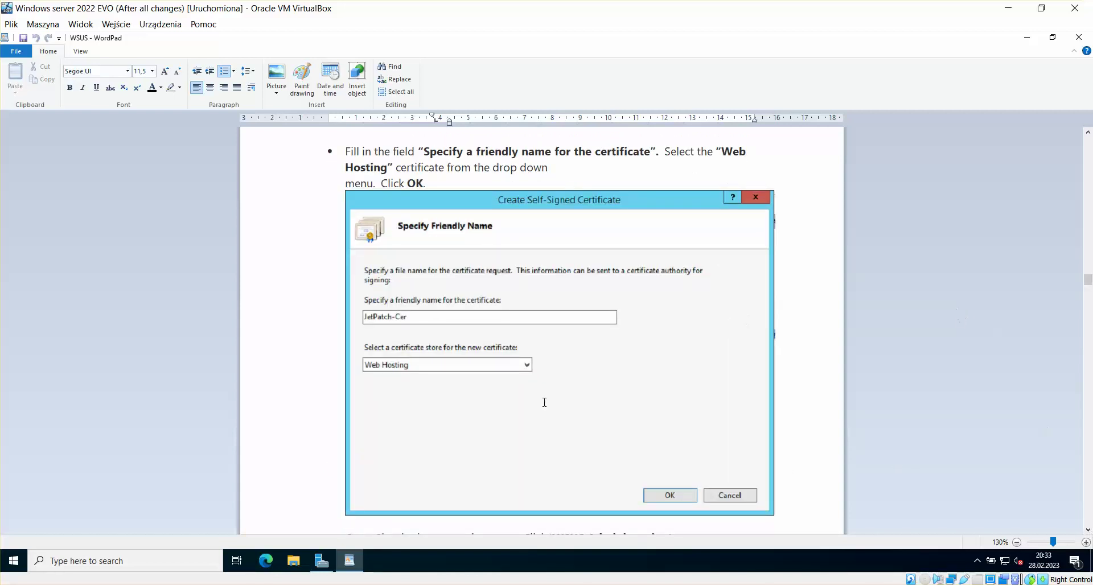
pyautogui.moveTo(350, 561)
pyautogui.click(231, 532)
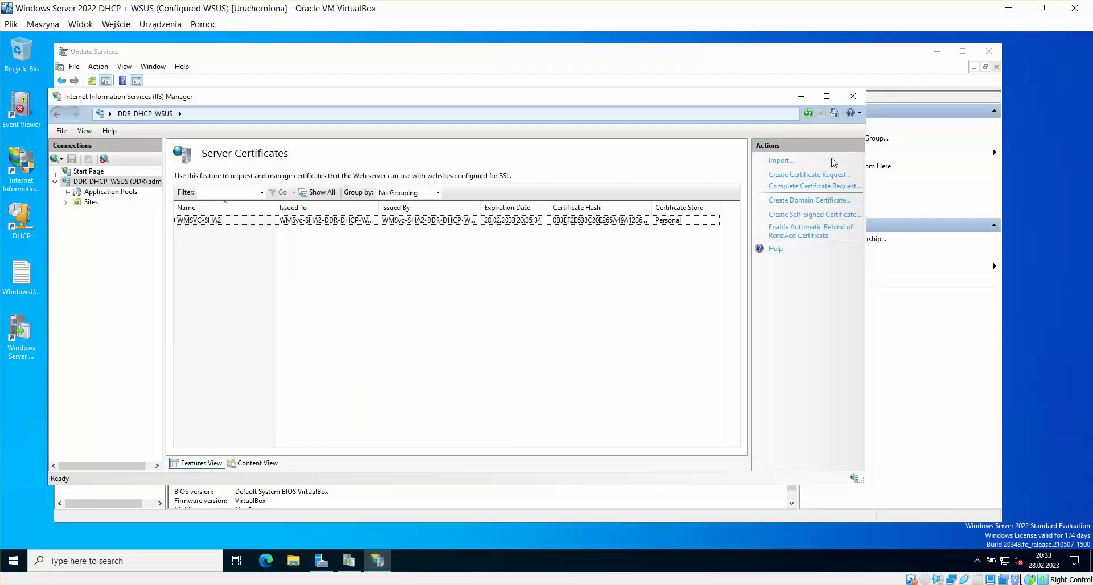
# Step: Create a self-signed certificate named WSUS in the Web Hosting store, then return to the guide VM
pyautogui.click(814, 215)
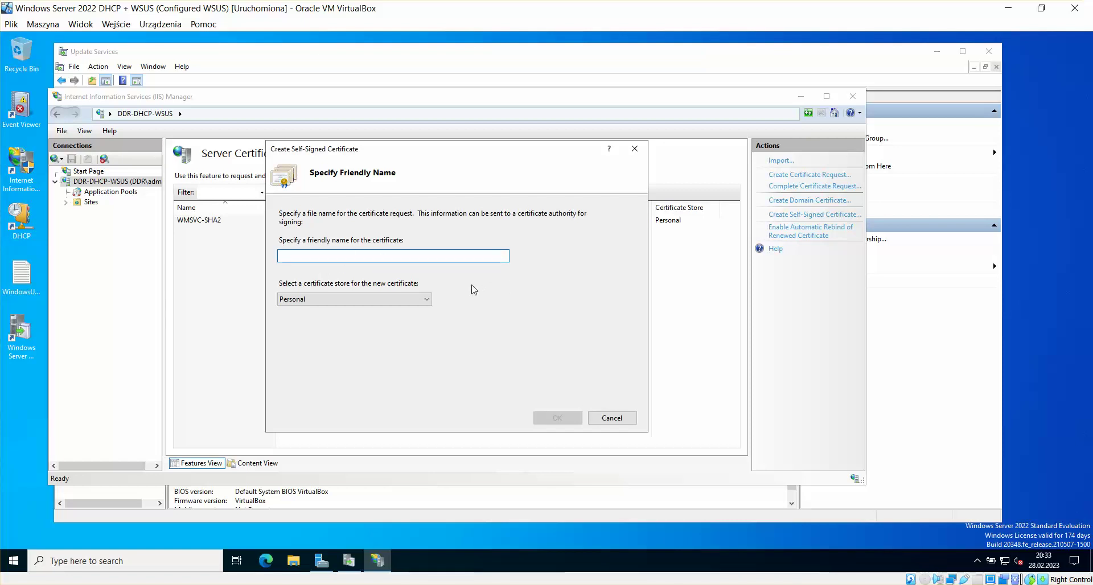
pyautogui.write('WSUS')
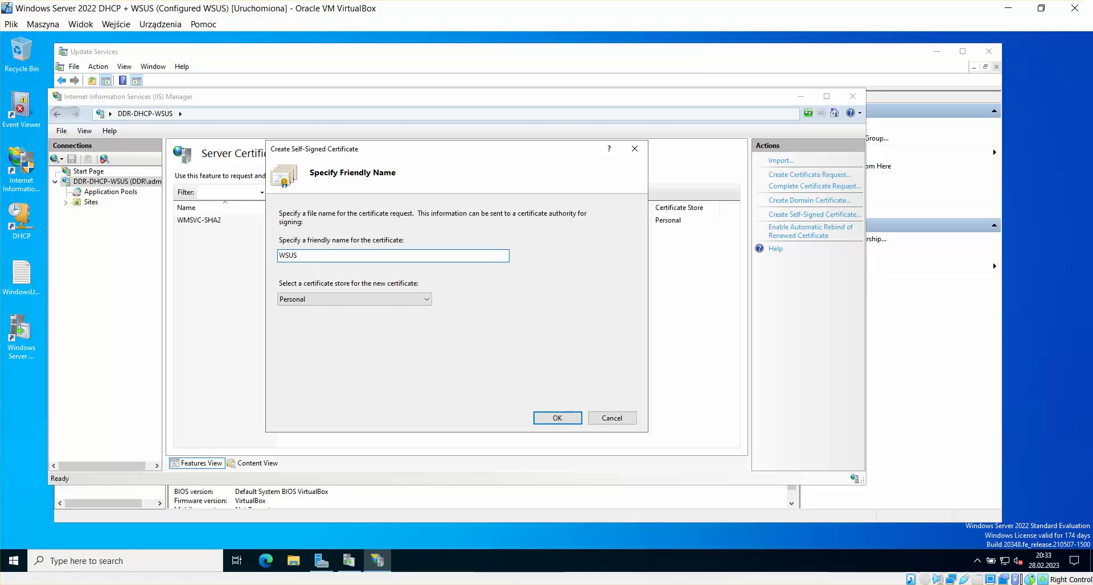
pyautogui.click(427, 301)
pyautogui.click(398, 319)
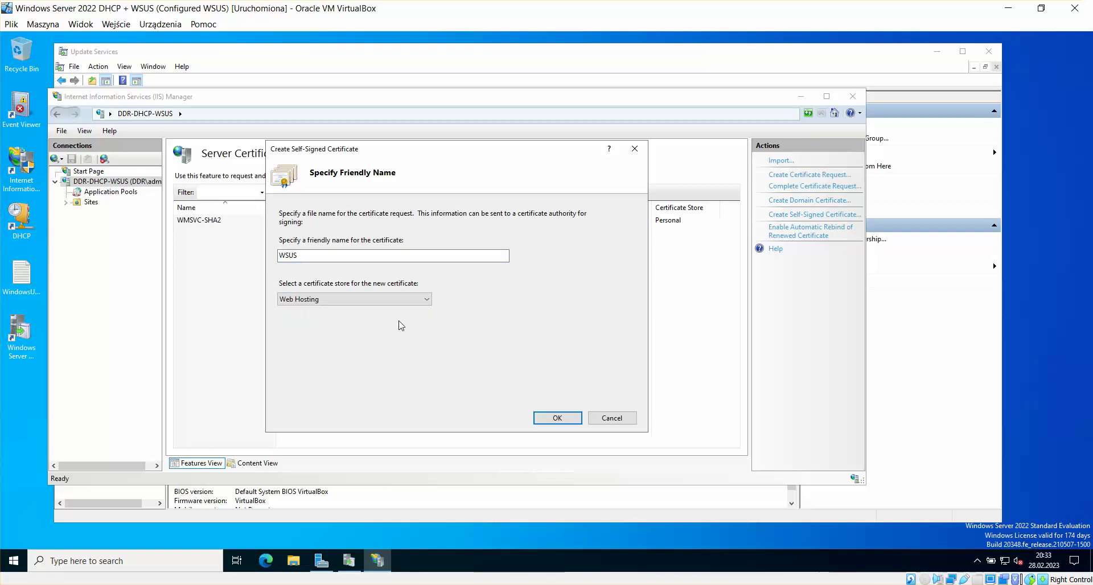
pyautogui.click(558, 418)
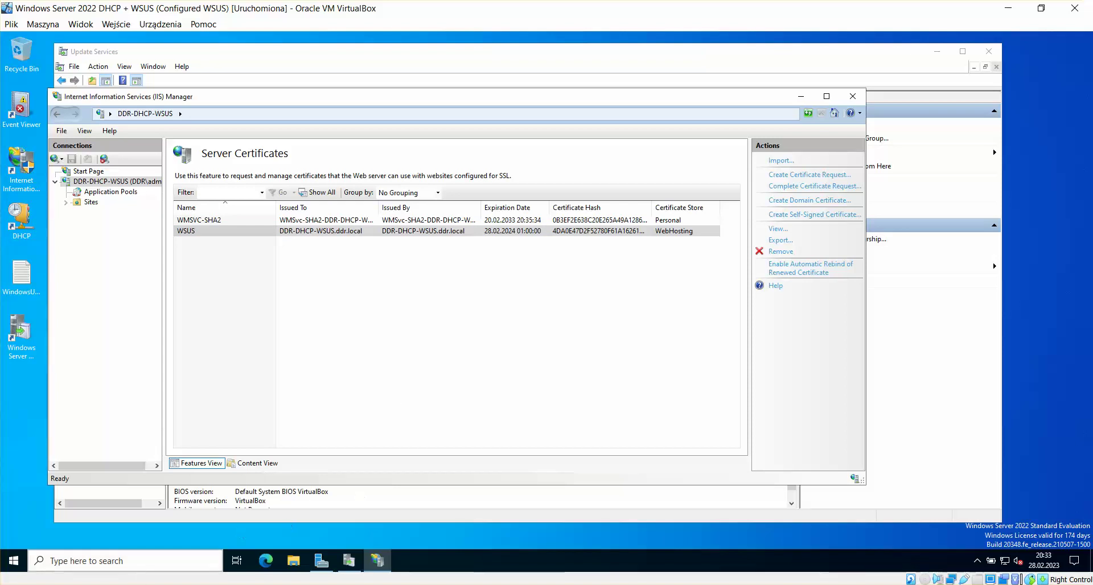
pyautogui.moveTo(231, 584)
pyautogui.click(120, 548)
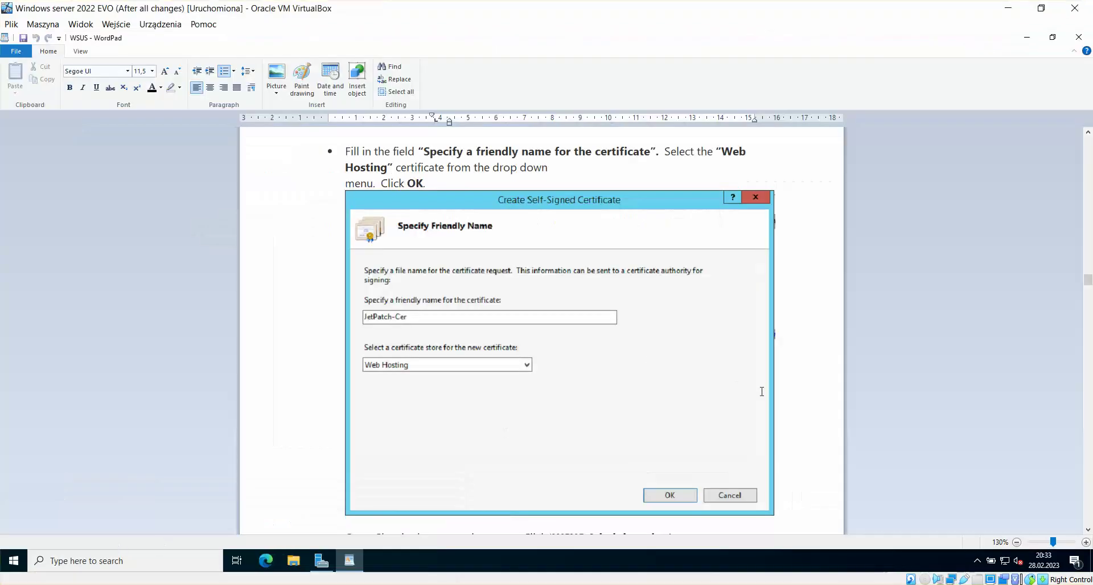
# Step: On the WSUS server, expand Sites and open the WSUS Administration site's Home page
pyautogui.scroll(-5, 1088, 531)
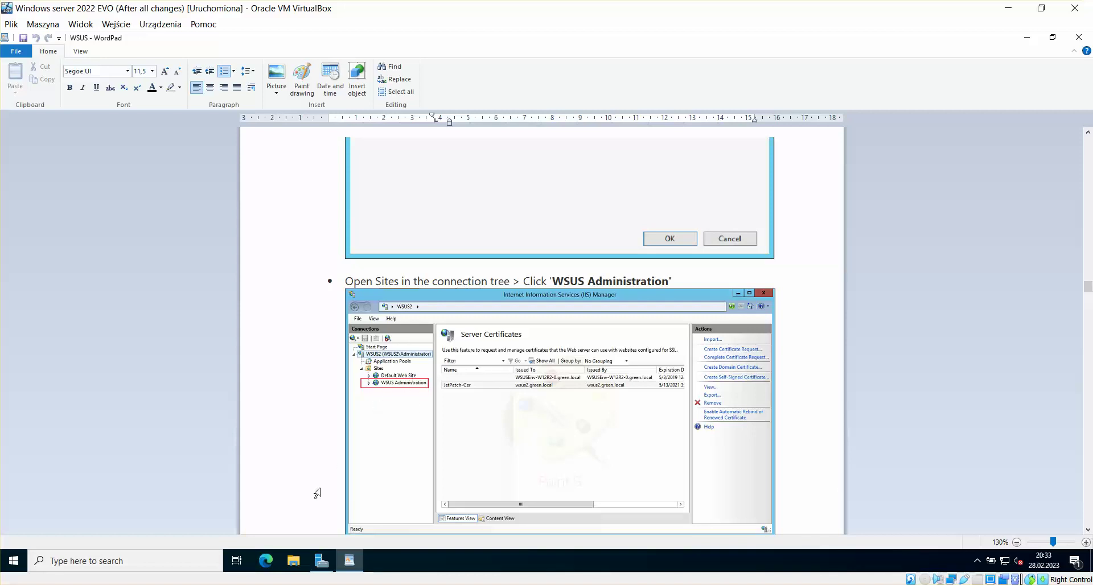
pyautogui.click(245, 584)
pyautogui.click(241, 559)
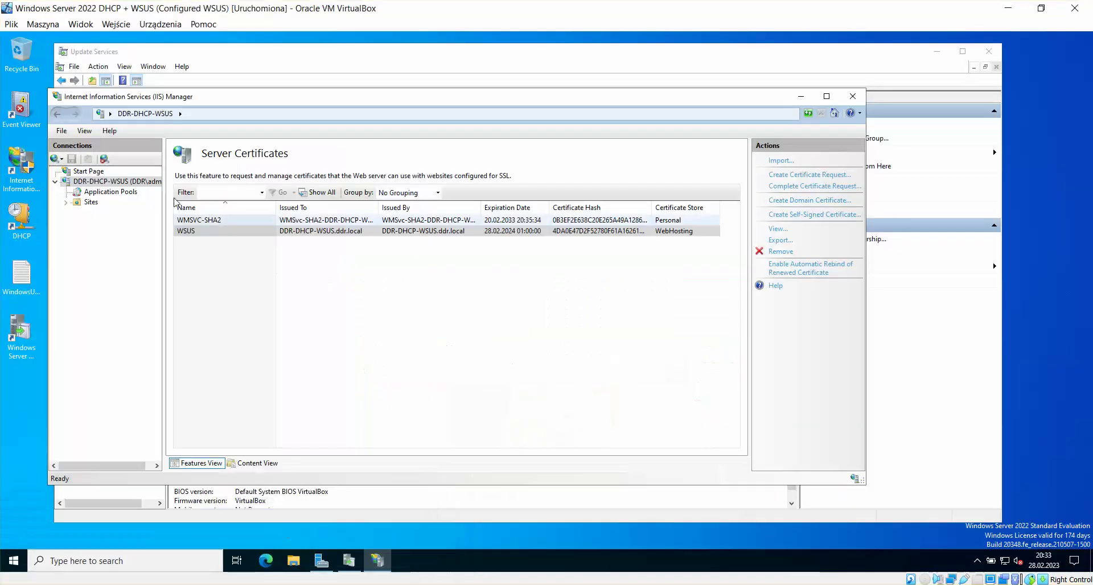
pyautogui.click(66, 203)
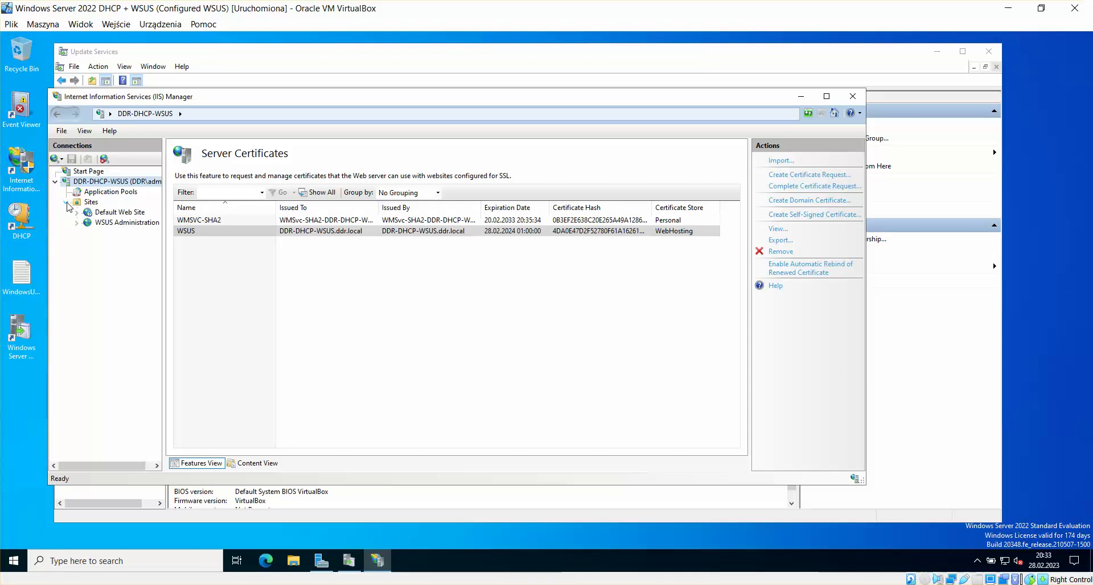
pyautogui.click(116, 223)
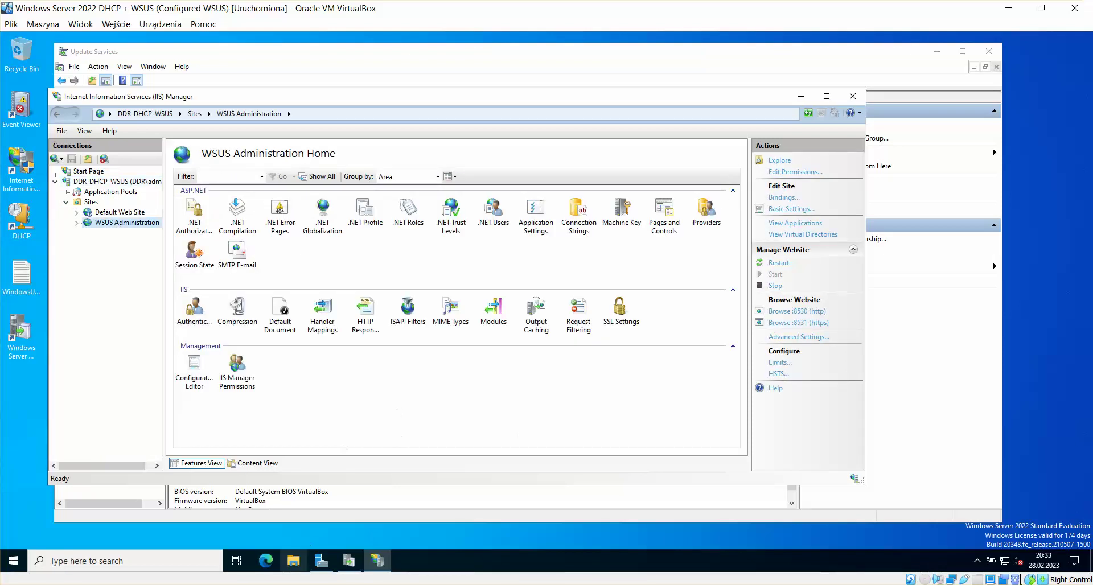
# Step: Read further down the WordPad guide, then return to the WSUS server VM
pyautogui.moveTo(245, 583)
pyautogui.click(124, 570)
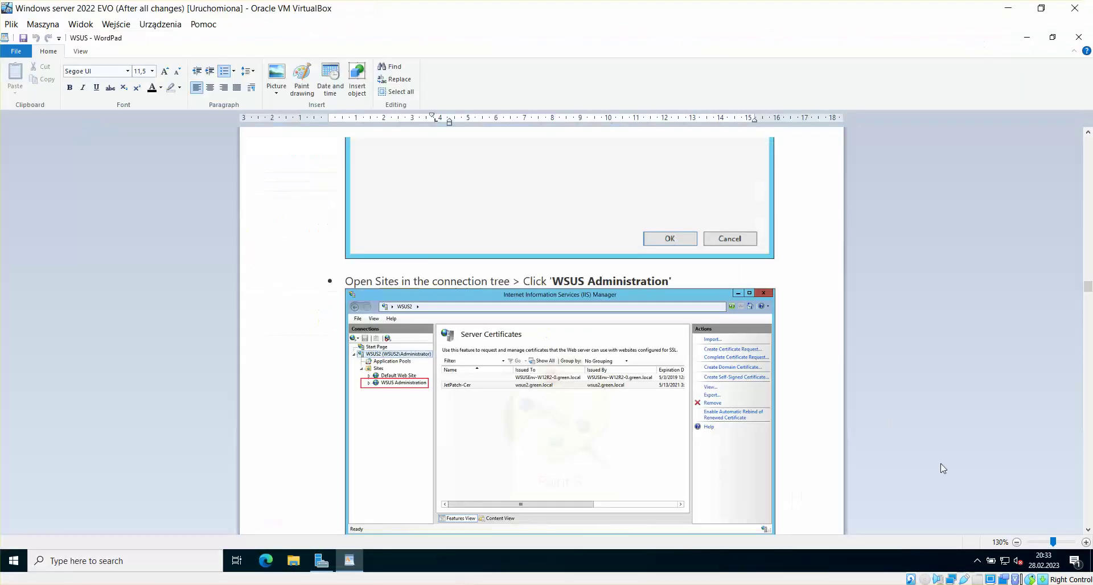
pyautogui.scroll(-10, 1089, 531)
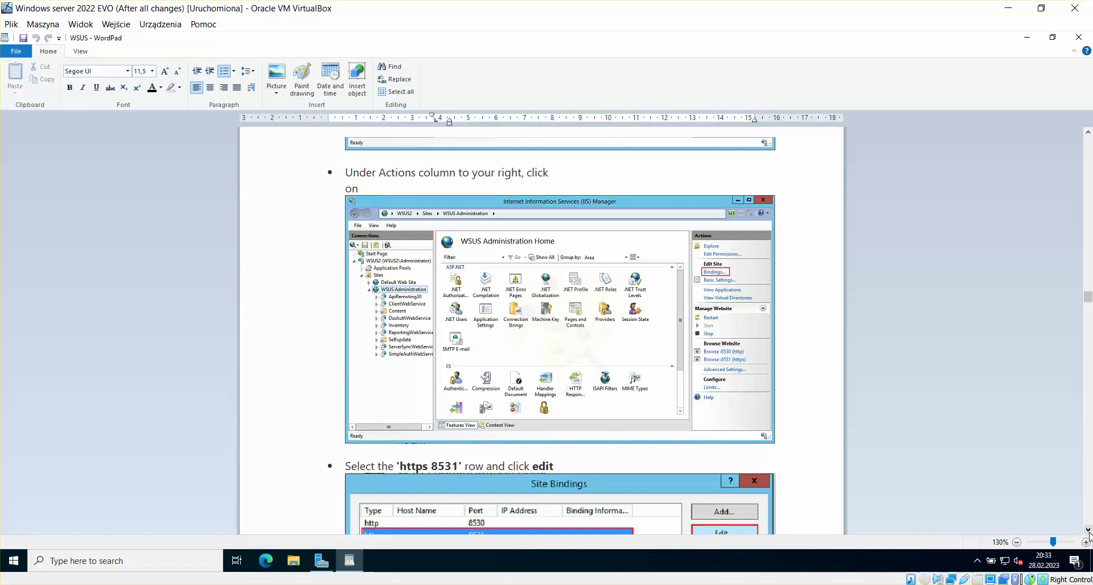
pyautogui.scroll(-5, 1089, 531)
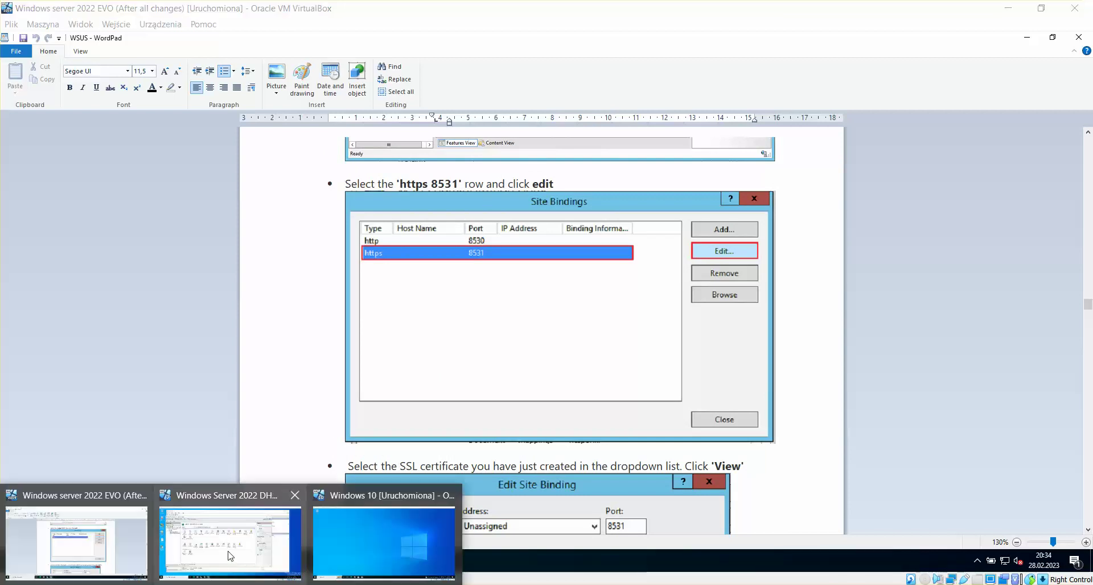
pyautogui.click(229, 554)
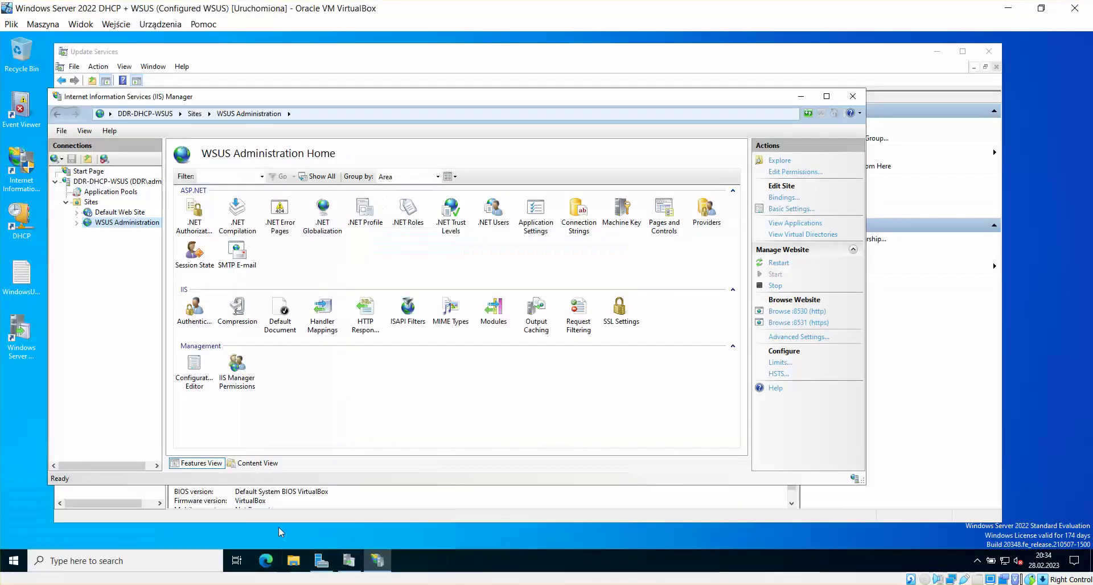
# Step: Edit the WSUS Administration https 8531 binding, choose the WSUS SSL certificate, and review its details
pyautogui.click(791, 199)
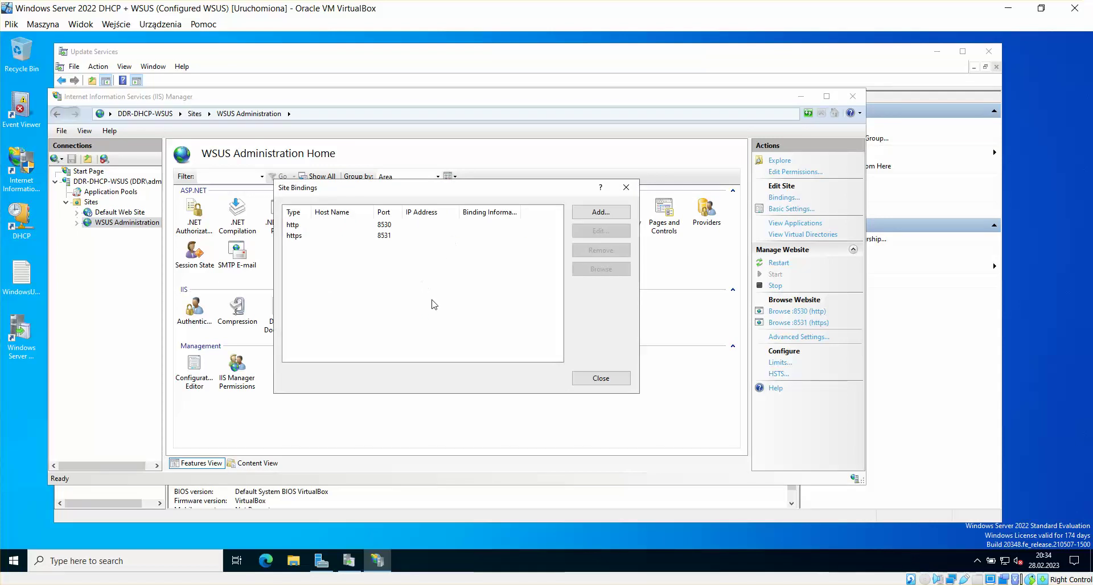
pyautogui.moveTo(423, 192); pyautogui.dragTo(428, 193)
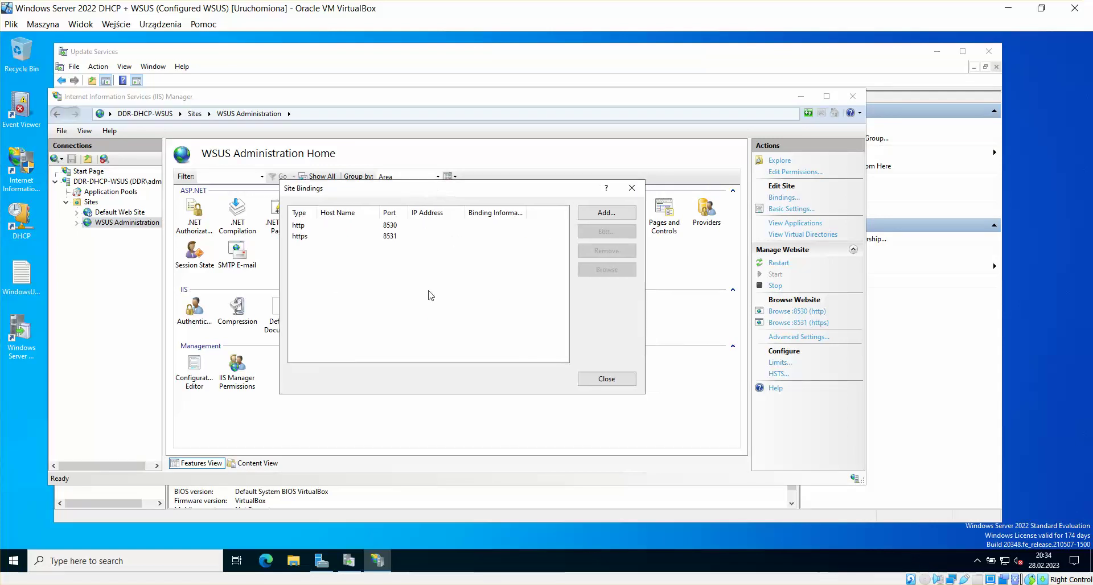
pyautogui.click(343, 237)
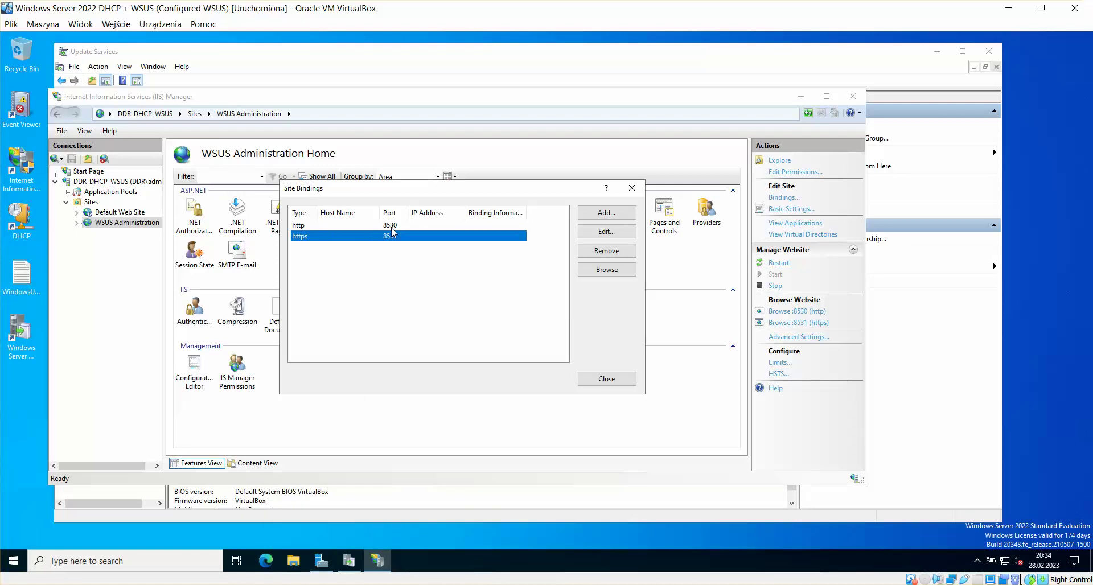
pyautogui.click(605, 234)
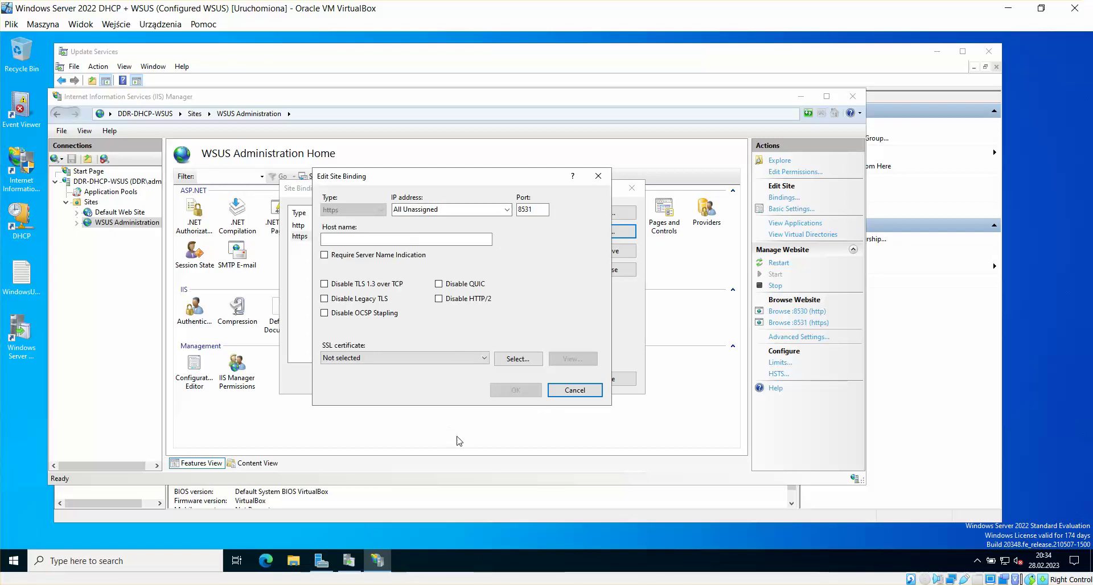
pyautogui.click(485, 360)
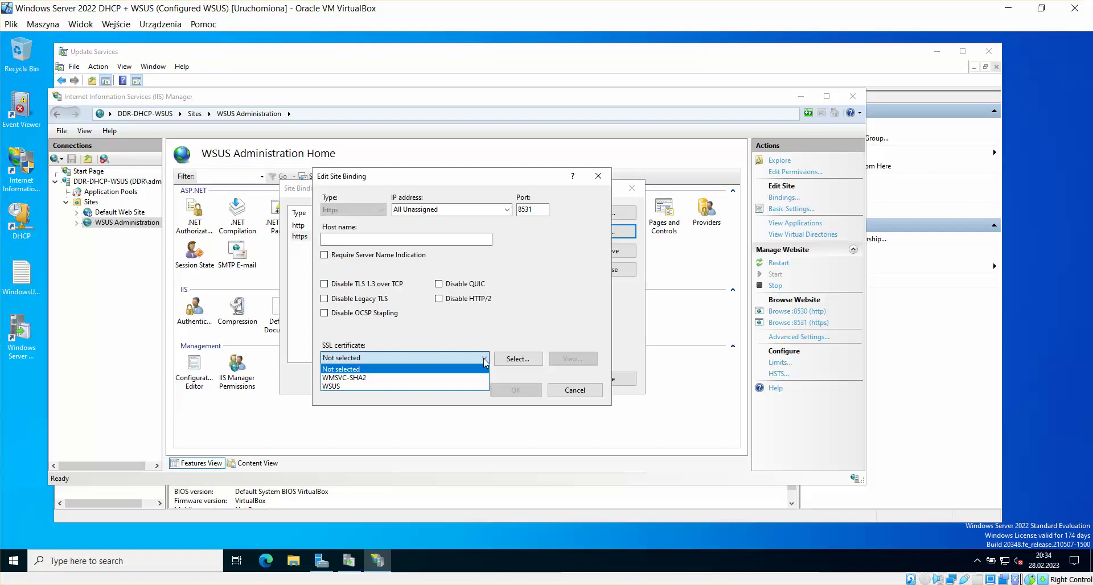
pyautogui.click(336, 387)
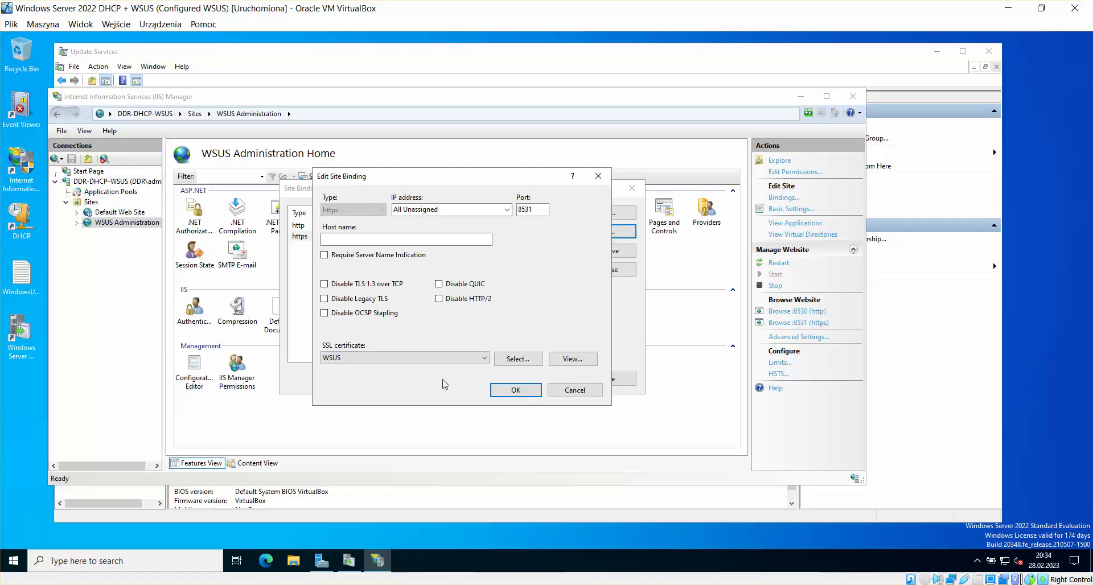
pyautogui.click(576, 362)
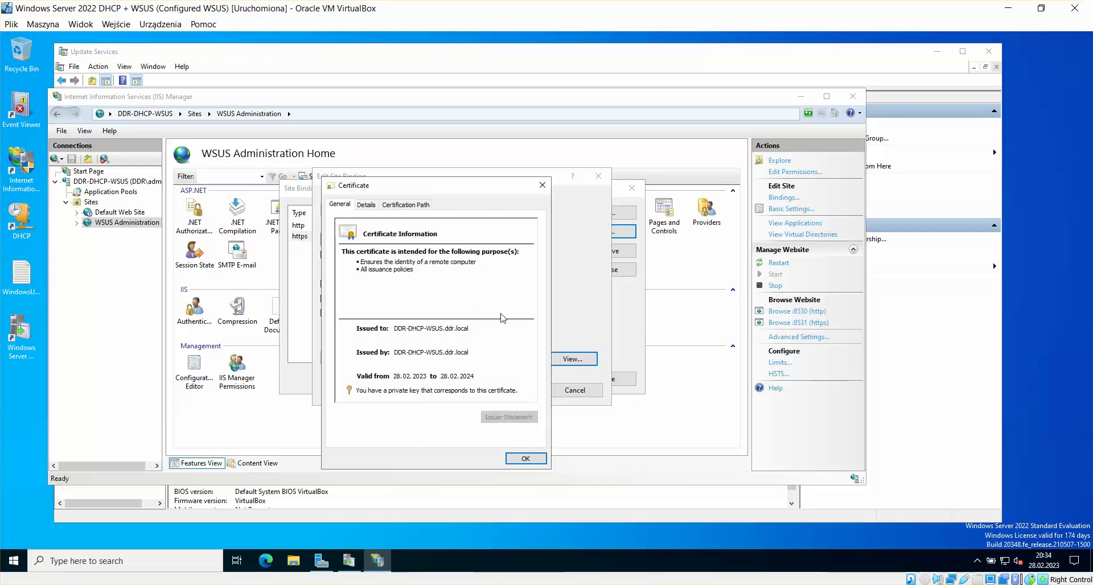
pyautogui.click(542, 185)
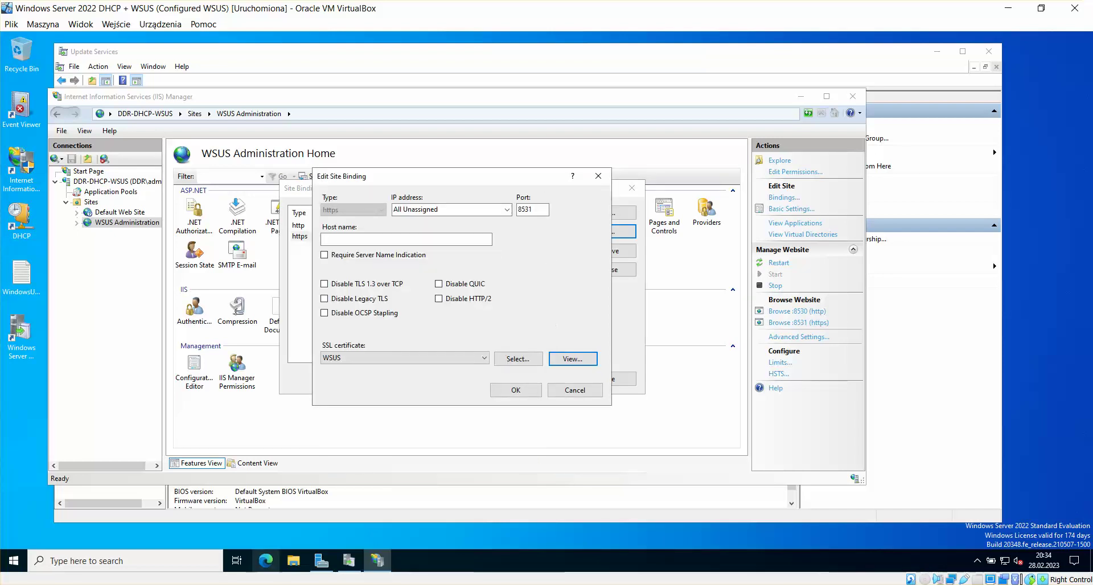
pyautogui.moveTo(227, 582)
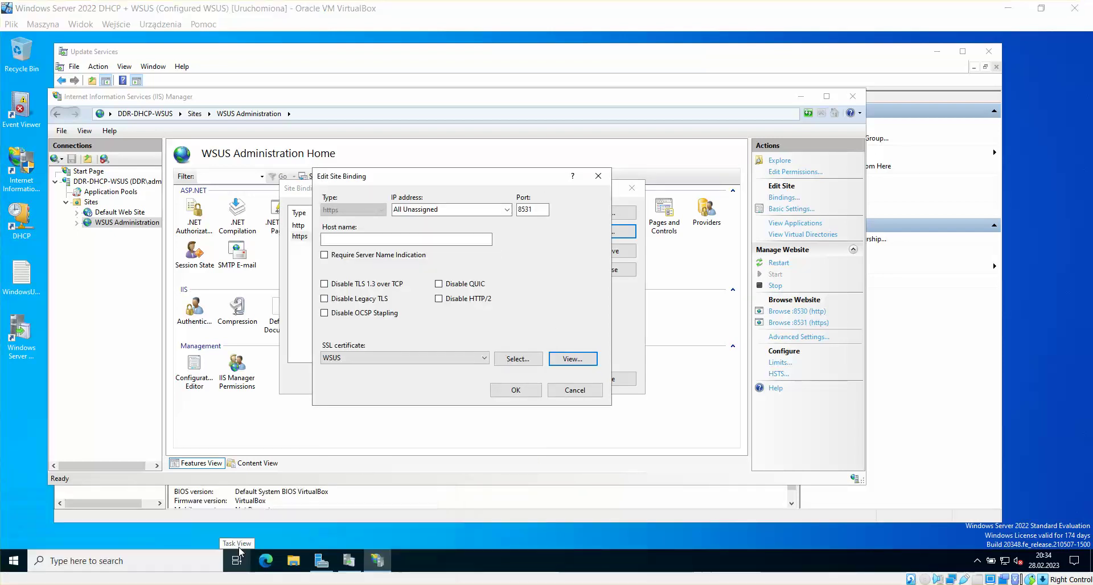
pyautogui.click(111, 550)
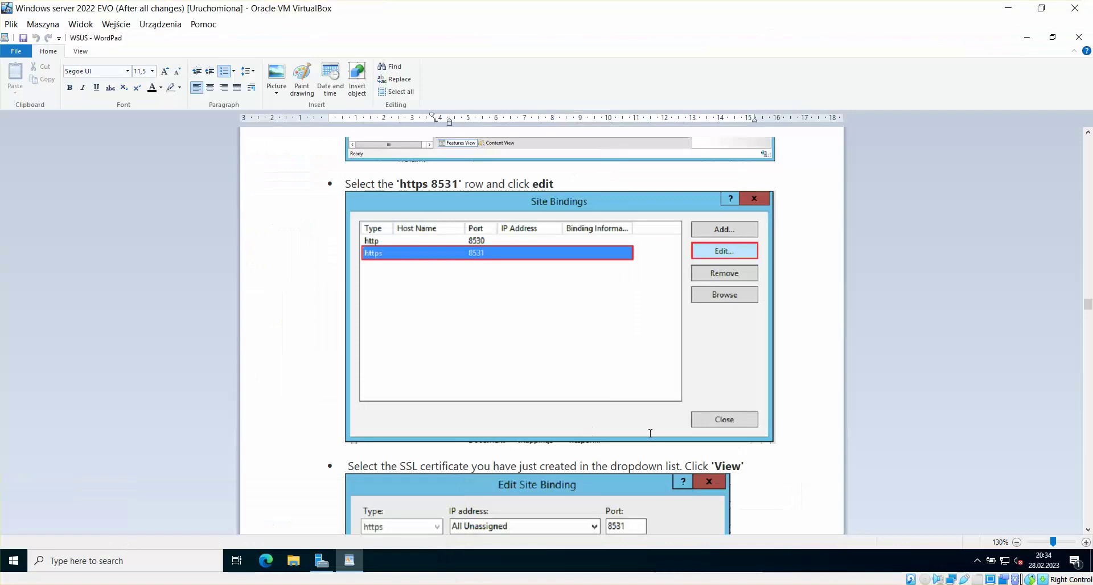
pyautogui.click(1089, 531)
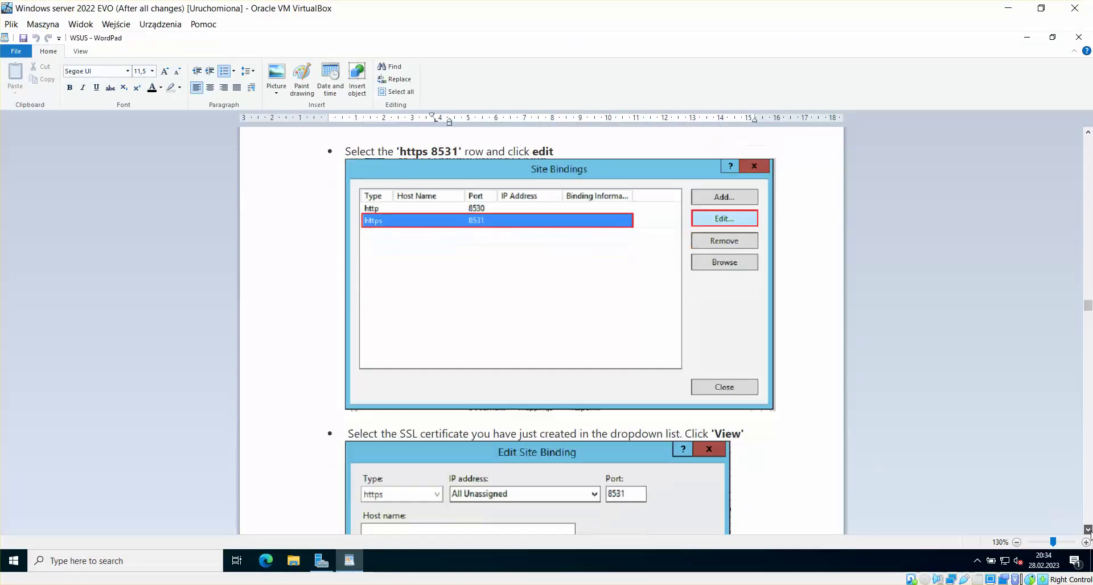
pyautogui.scroll(-5, 1089, 532)
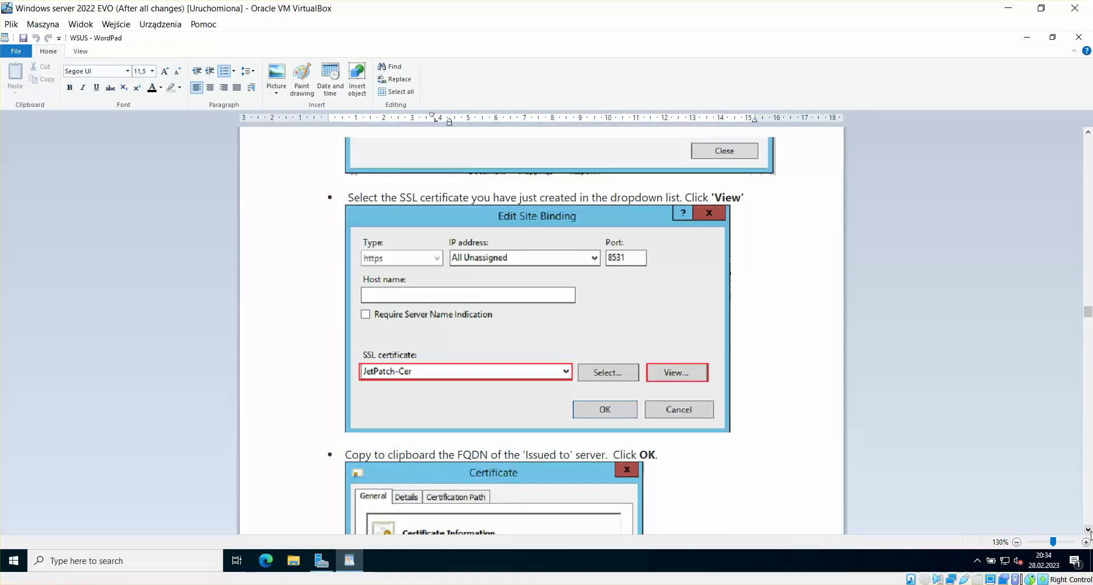
pyautogui.scroll(-10, 1089, 533)
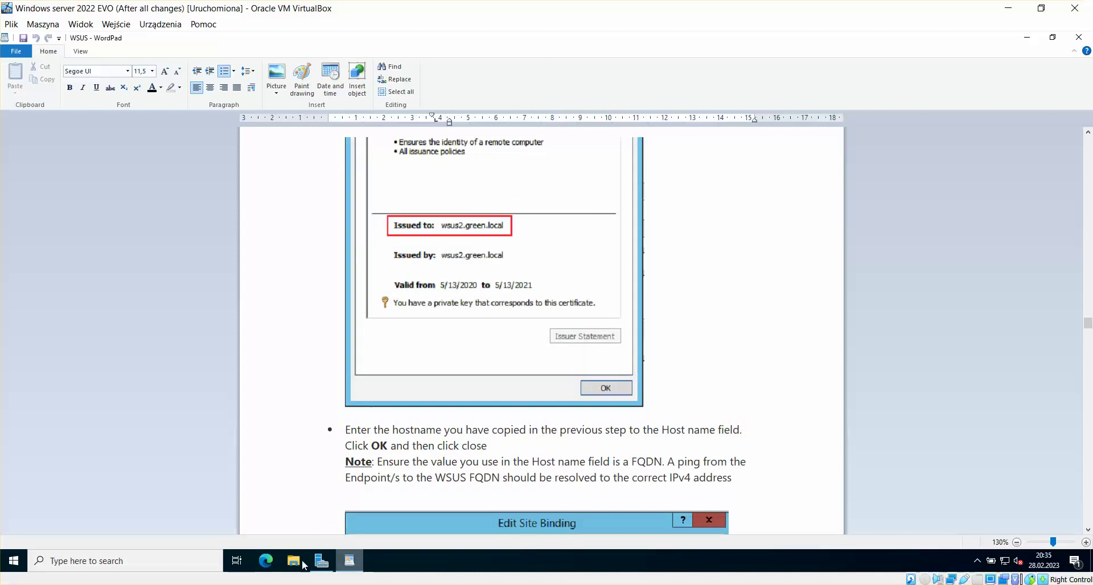
pyautogui.moveTo(236, 561)
pyautogui.click(231, 526)
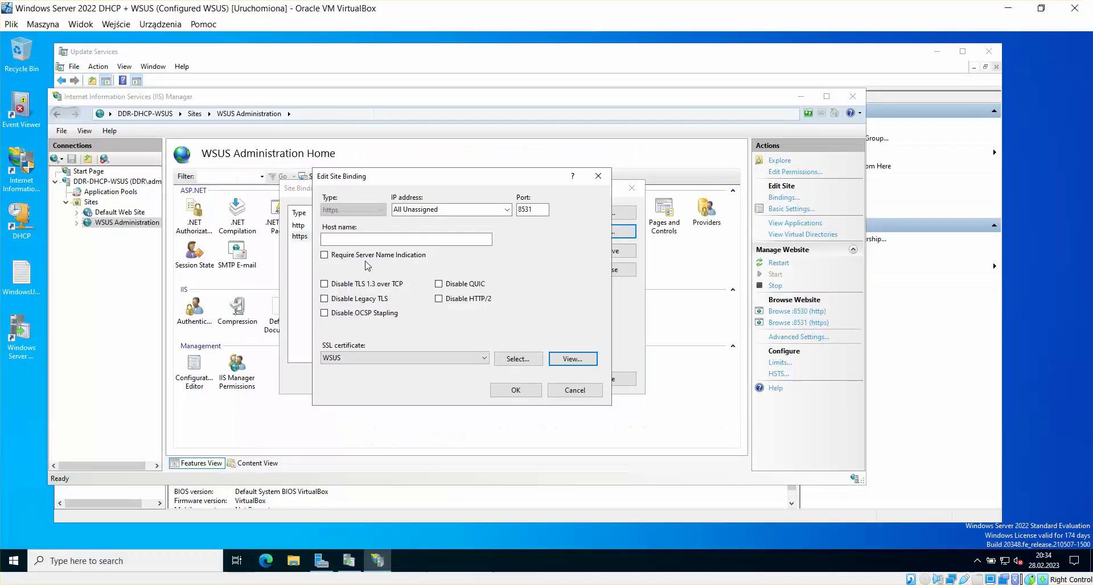
# Step: Bind the https 8531 binding to IP address 192.168.43.193
pyautogui.click(406, 240)
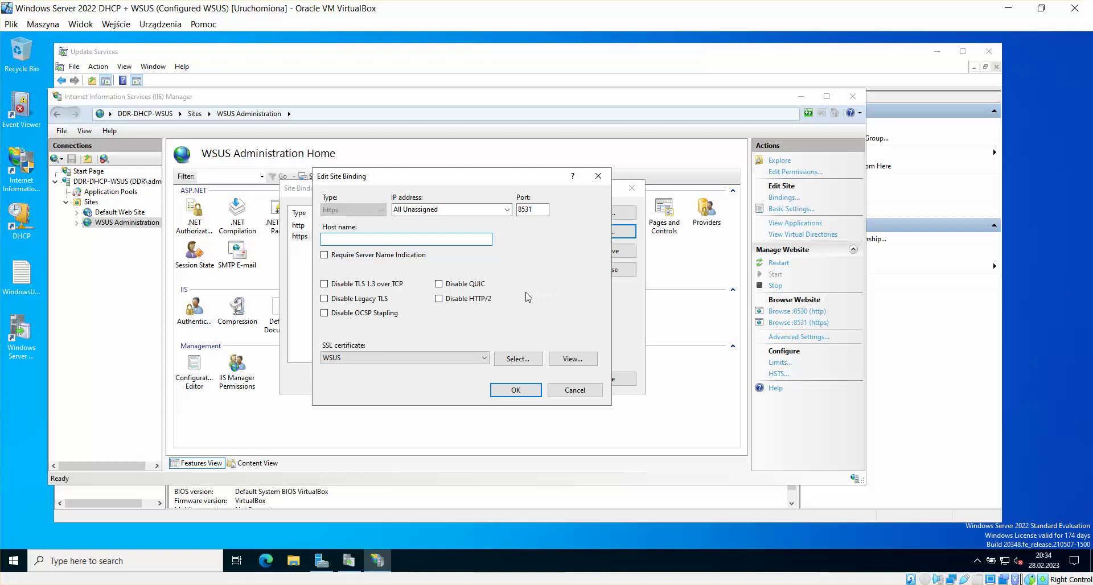
pyautogui.click(507, 210)
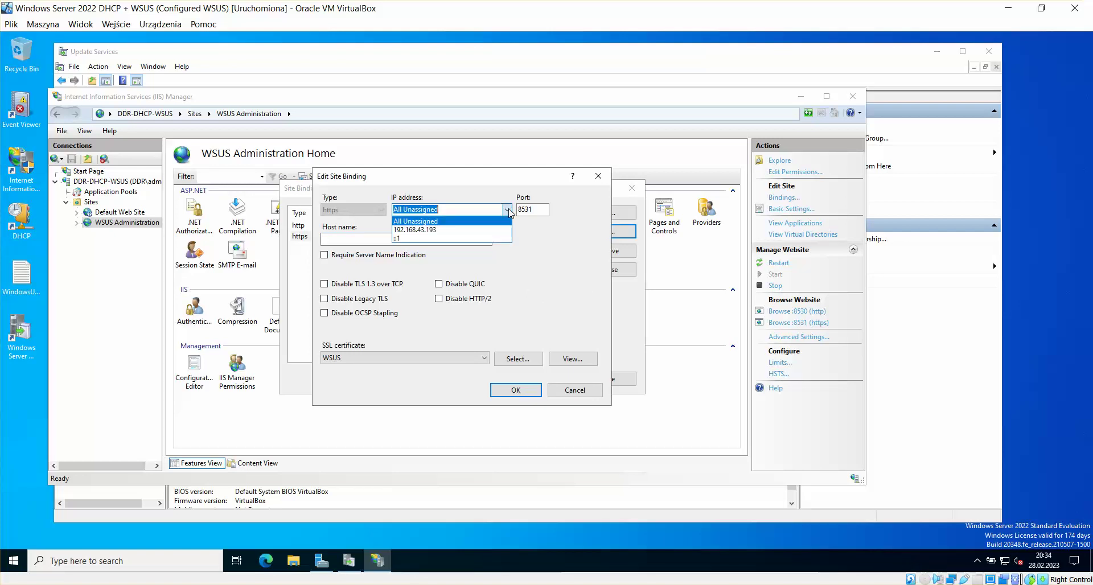
pyautogui.click(447, 230)
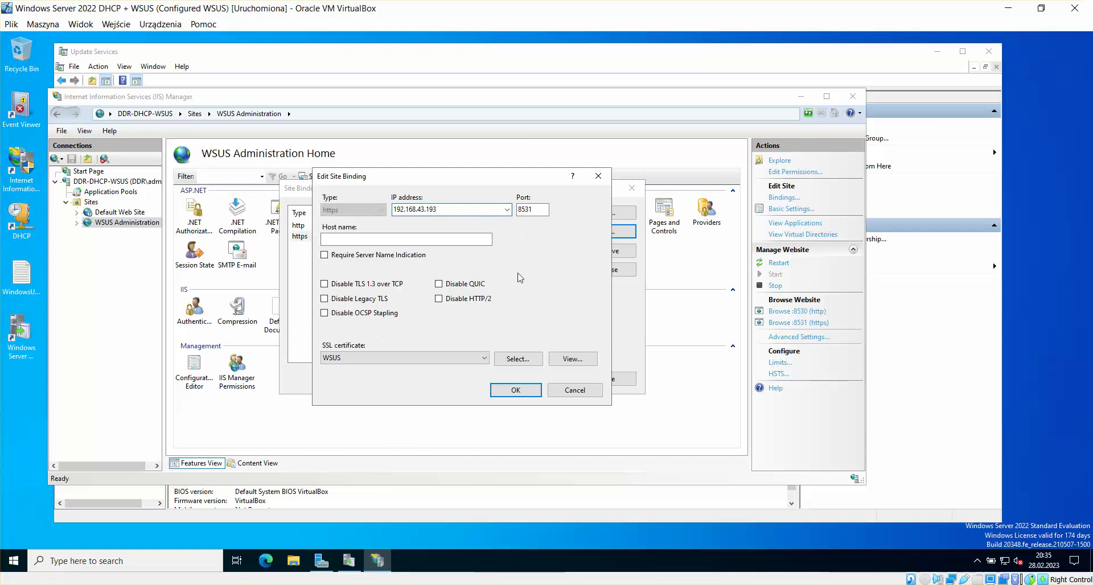
pyautogui.click(516, 390)
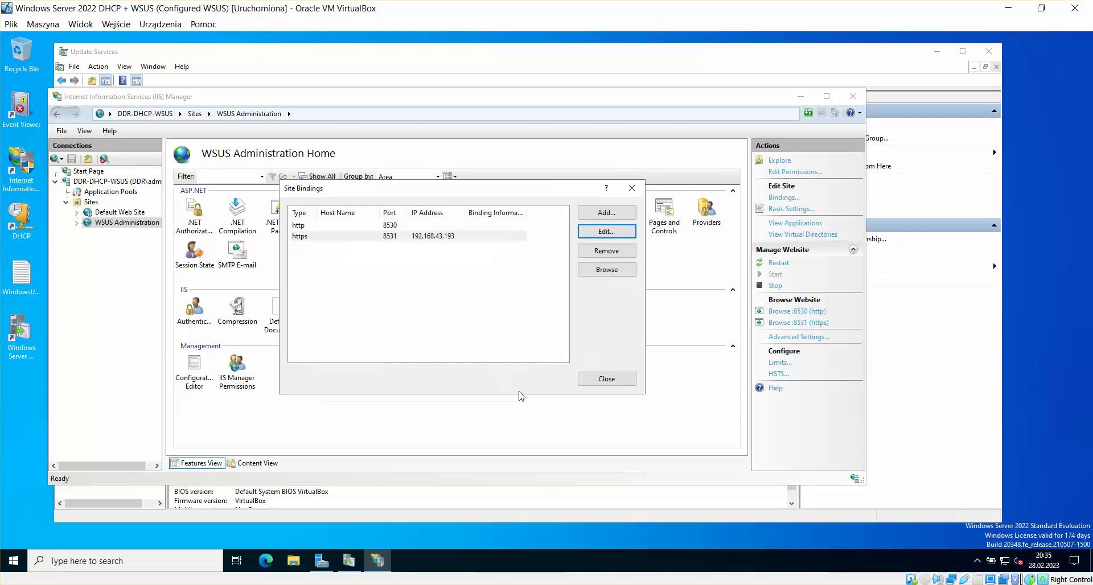
# Step: Bind the http 8530 binding to 192.168.43.193 as well and close Site Bindings
pyautogui.click(370, 226)
pyautogui.click(607, 231)
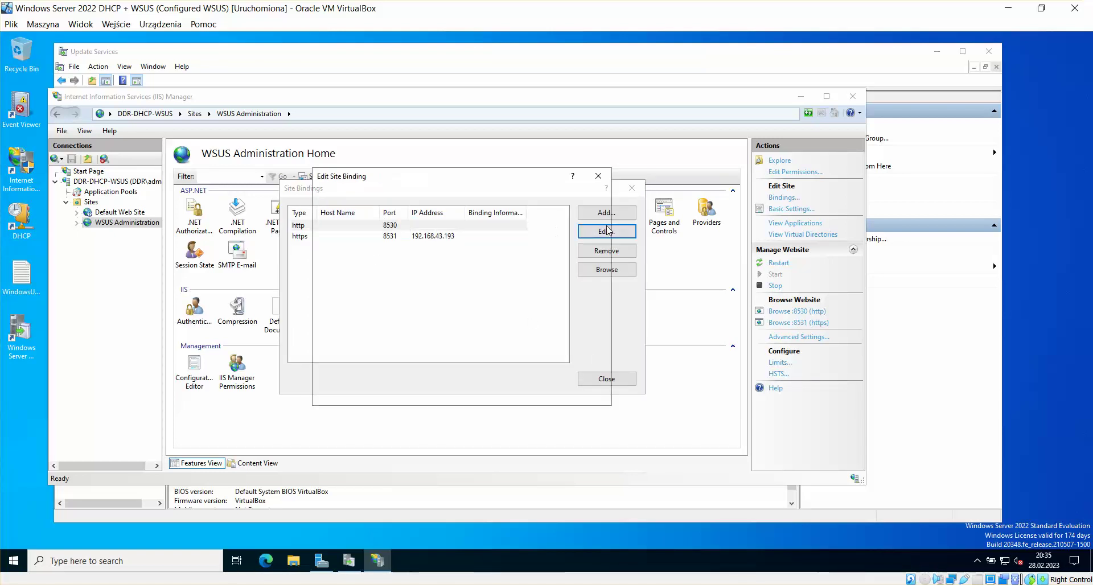
pyautogui.click(506, 210)
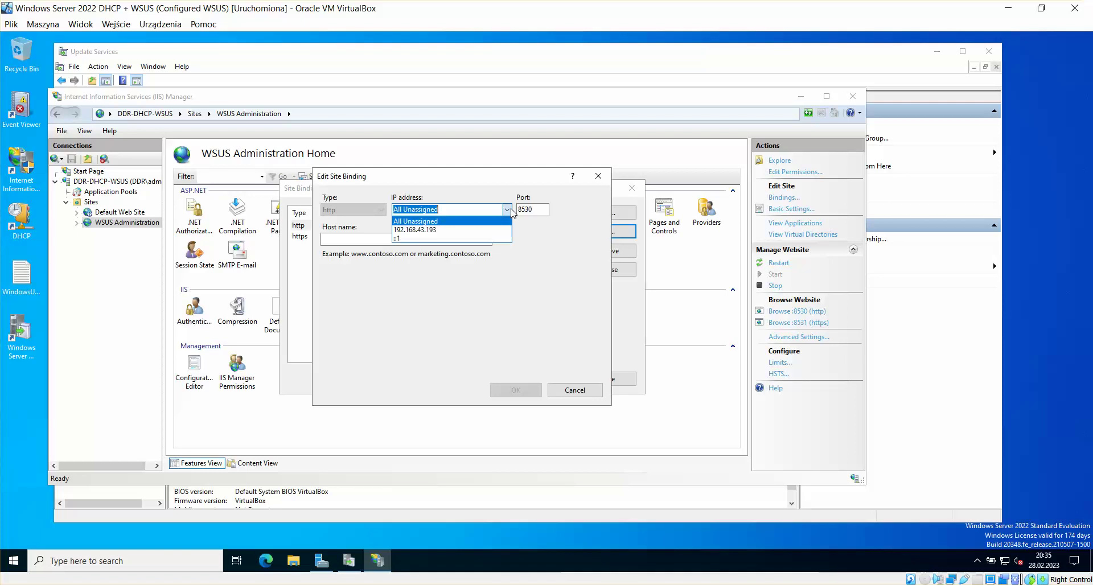
pyautogui.click(480, 230)
pyautogui.click(520, 388)
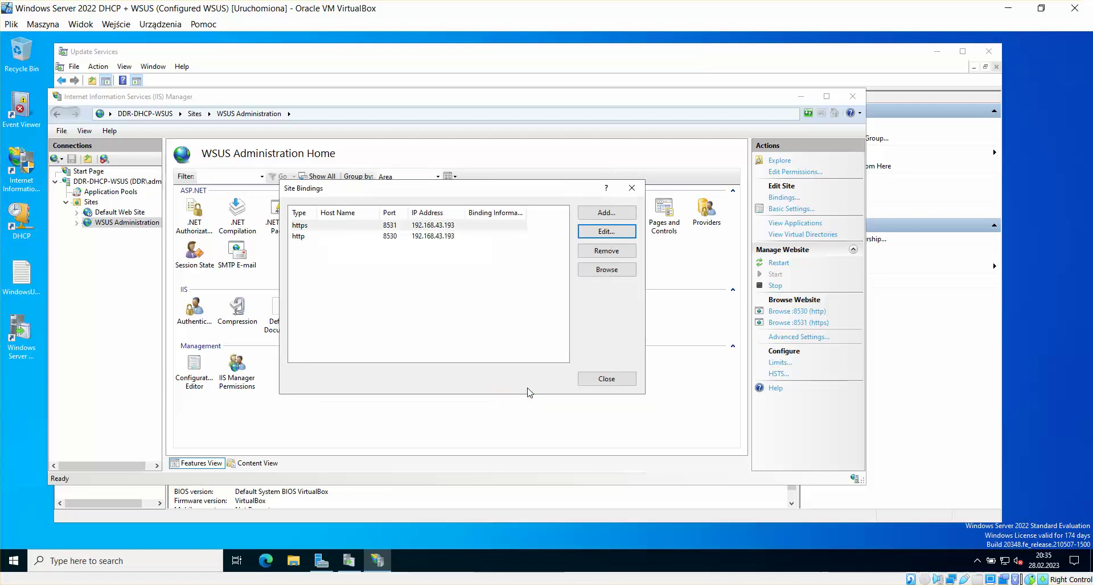
pyautogui.click(607, 379)
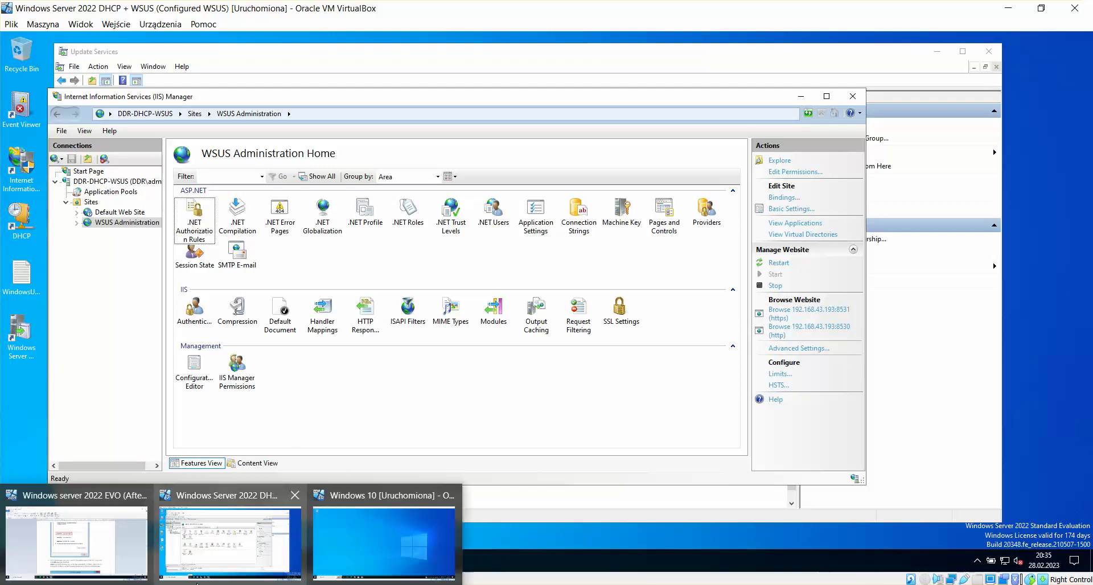
pyautogui.moveTo(139, 540)
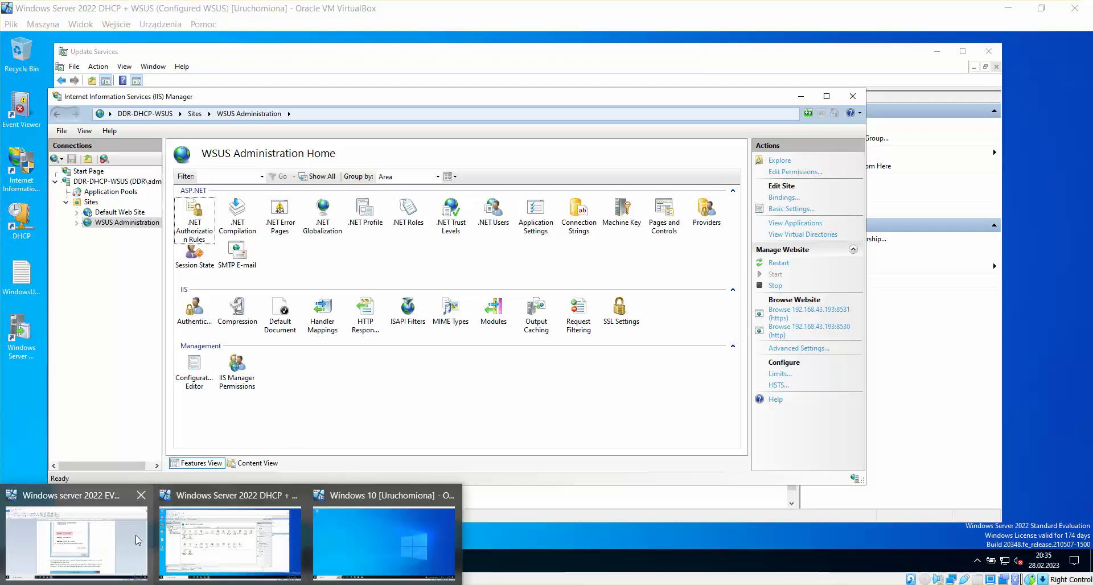
pyautogui.click(106, 546)
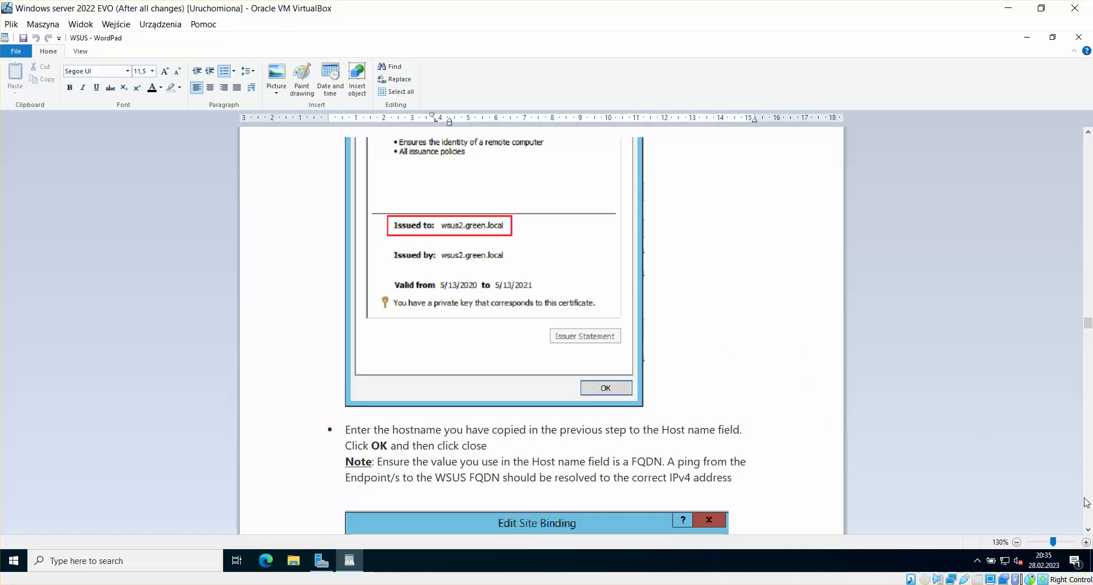
pyautogui.scroll(-5, 1088, 533)
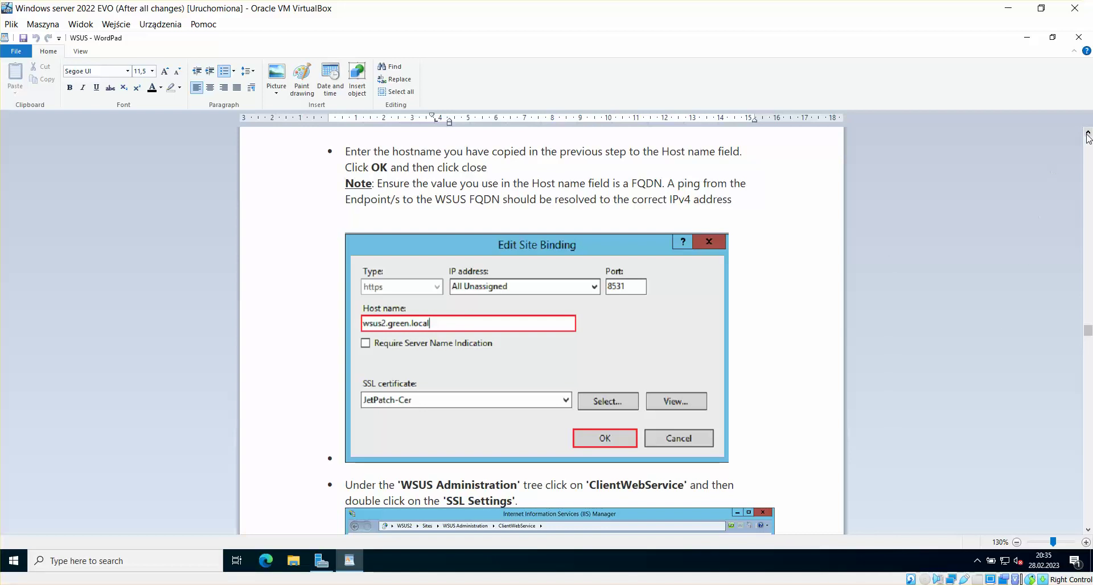
pyautogui.scroll(7, 1088, 137)
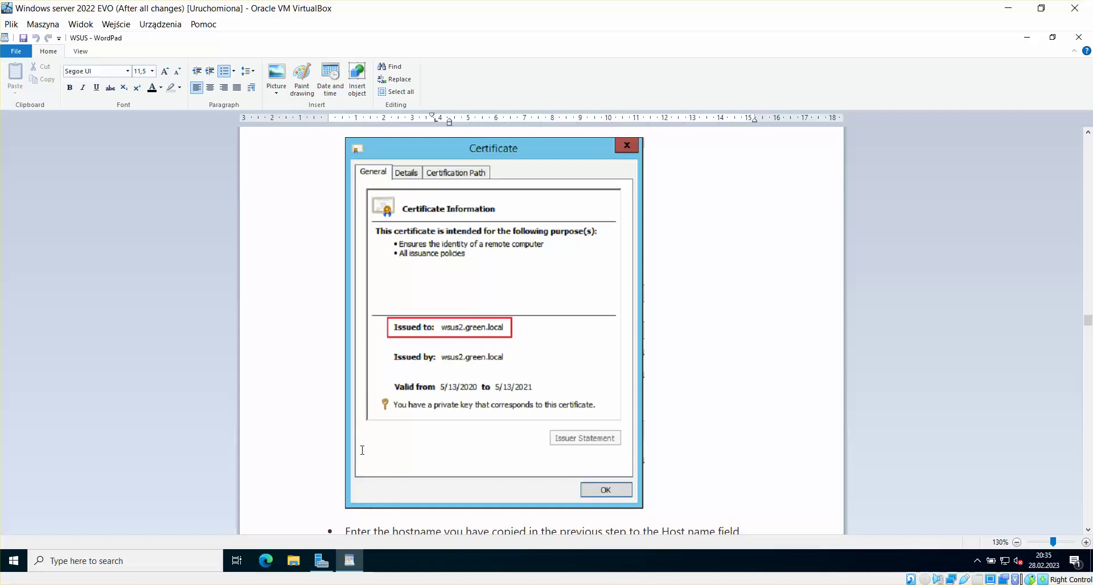
pyautogui.click(239, 562)
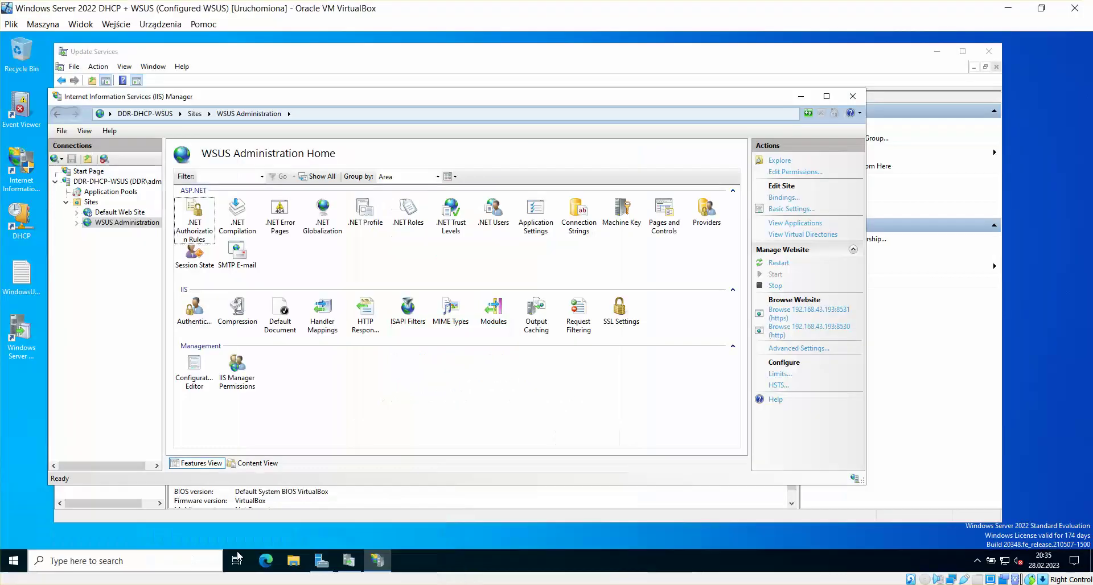
# Step: Check the WSUS certificate, then give the https 8531 binding host name DDR-DHCP-WSUS.ddr.local
pyautogui.click(784, 197)
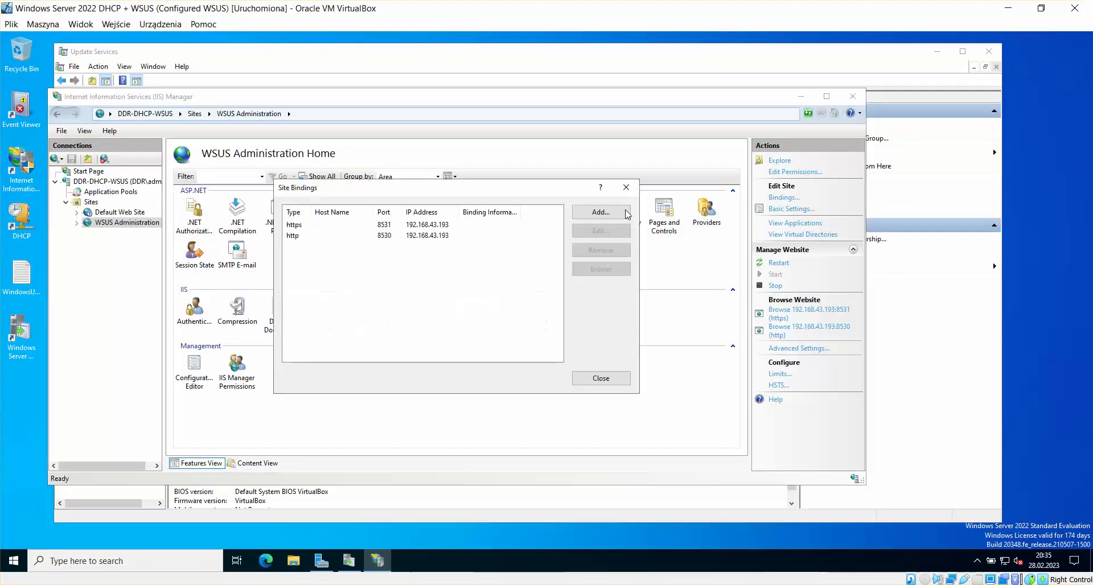
pyautogui.click(407, 226)
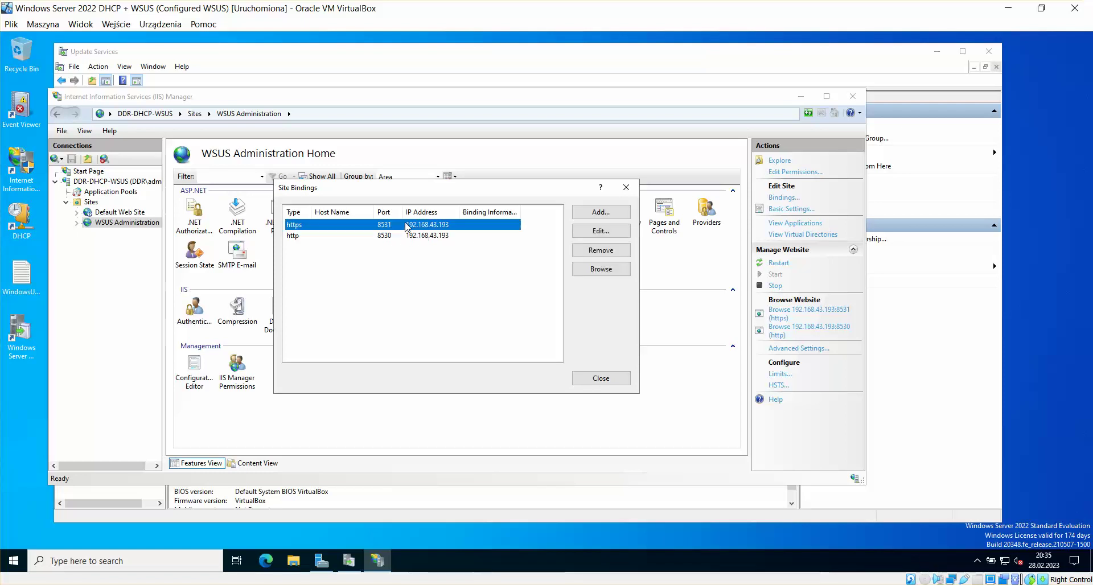
pyautogui.click(598, 231)
pyautogui.click(567, 359)
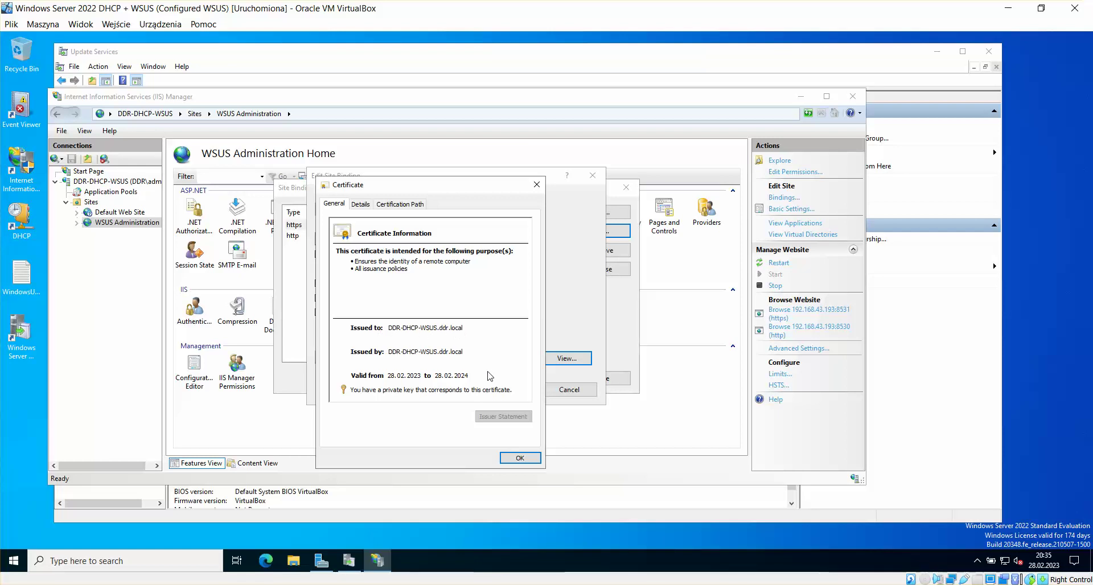
pyautogui.moveTo(401, 188); pyautogui.dragTo(756, 177)
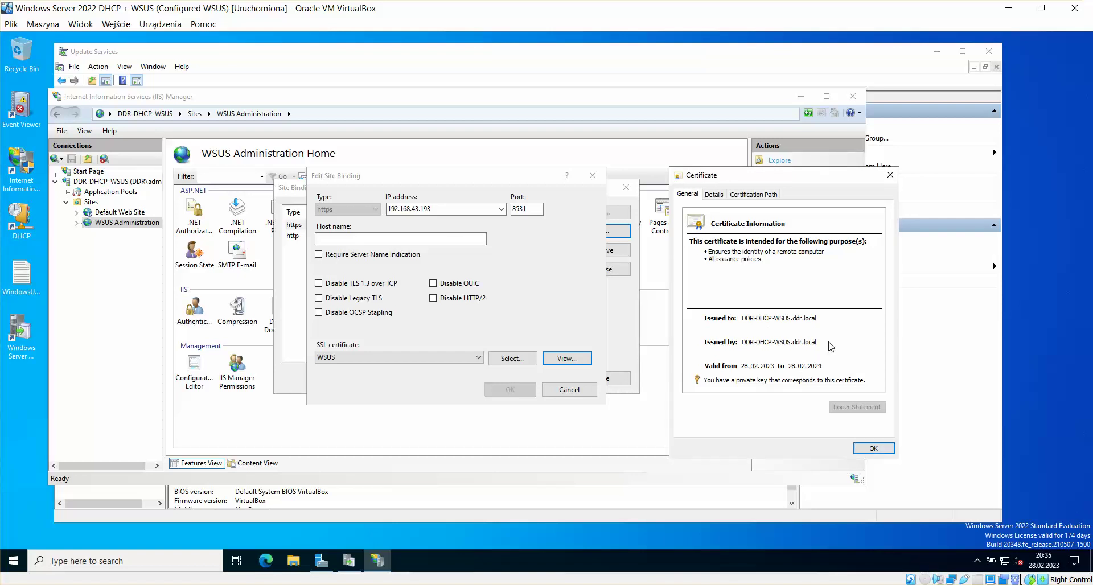
pyautogui.click(872, 448)
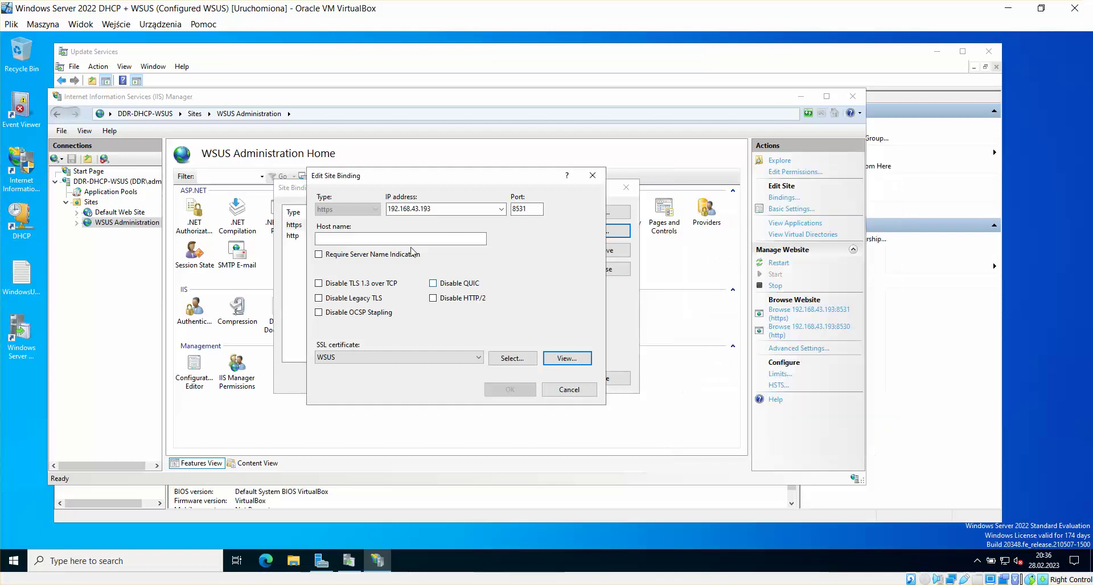
pyautogui.click(393, 238)
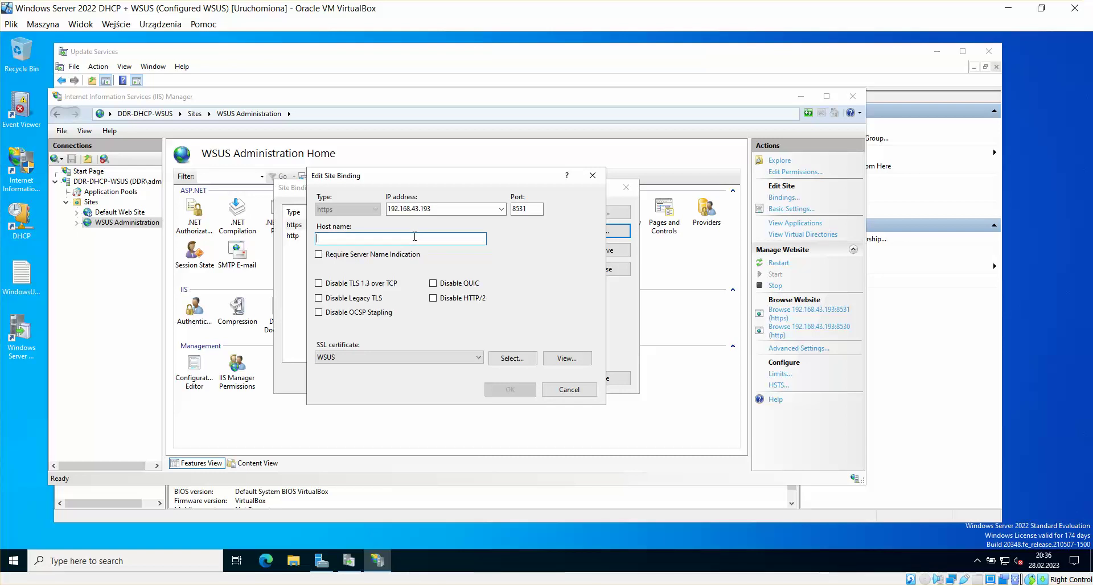
pyautogui.write('DDR')
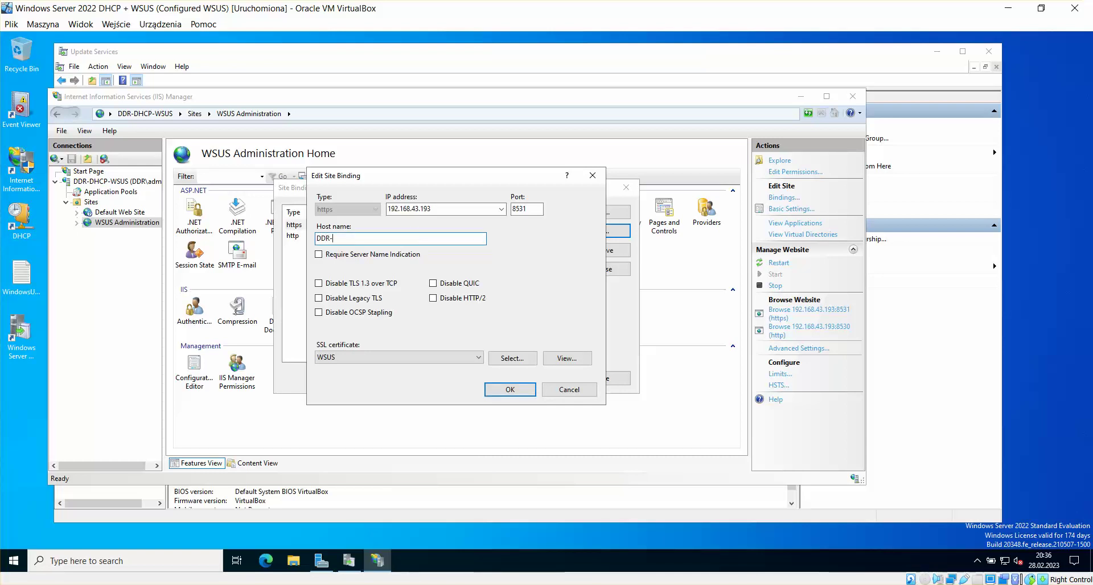
pyautogui.write('-DHCP-WSUS.ddr.local')
pyautogui.click(511, 391)
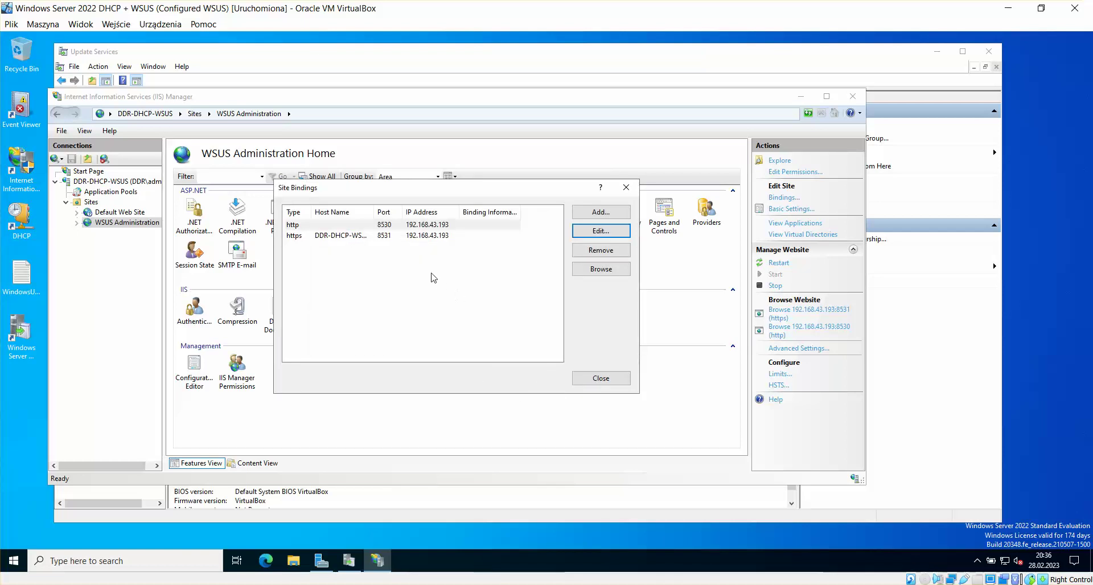
# Step: Give the http 8530 binding host name DDR-DHCP-WSUS.ddr.local, widen the Host Name column, and close
pyautogui.click(392, 227)
pyautogui.click(580, 230)
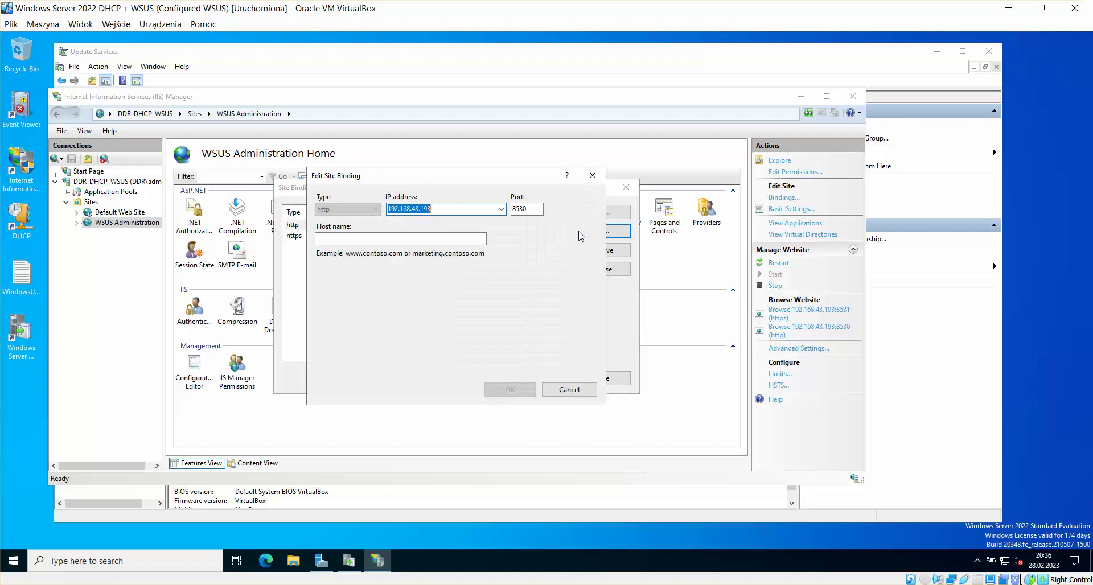
pyautogui.click(418, 238)
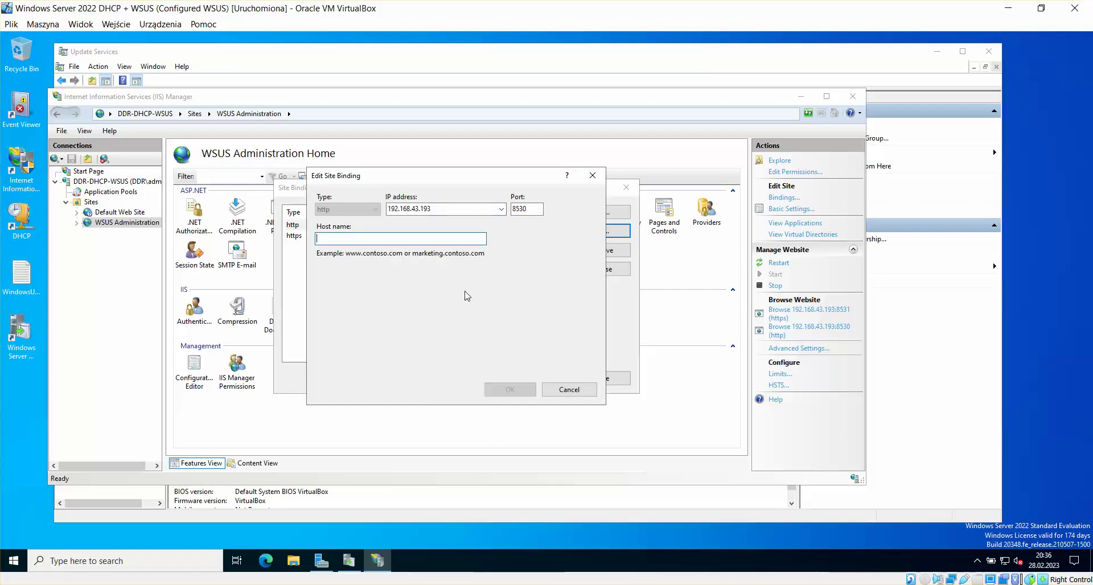
pyautogui.write('DDR')
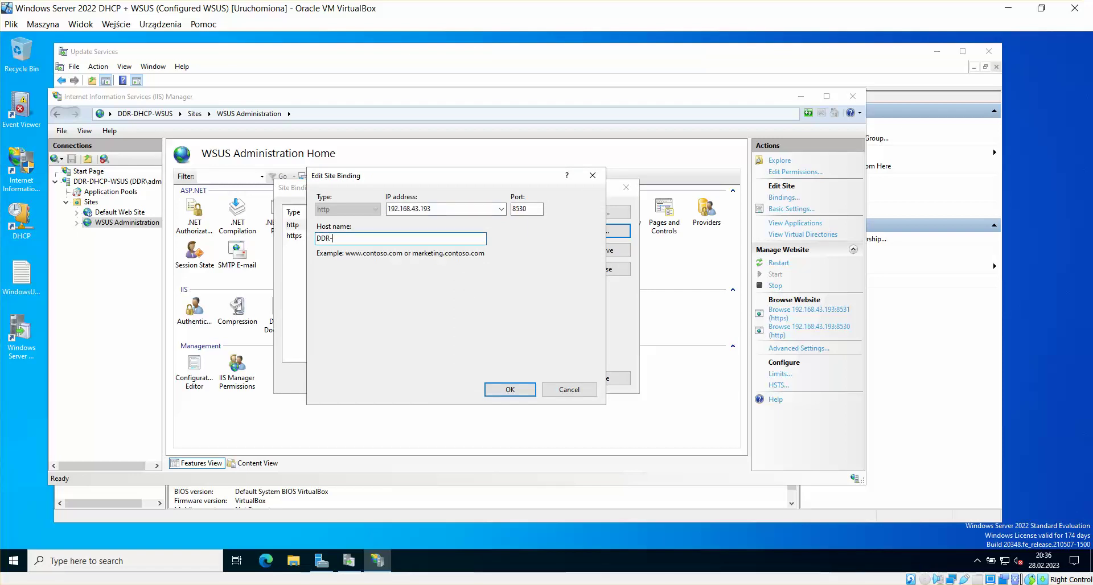
pyautogui.write('-DHCP-WSUS.ddr.local')
pyautogui.click(506, 389)
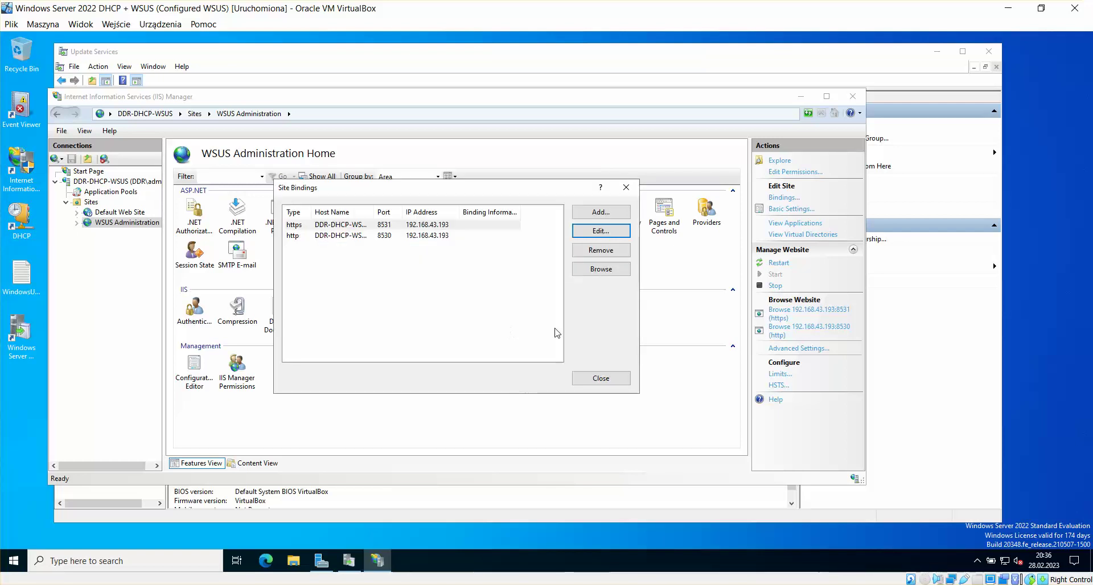
pyautogui.doubleClick(381, 212)
pyautogui.click(602, 379)
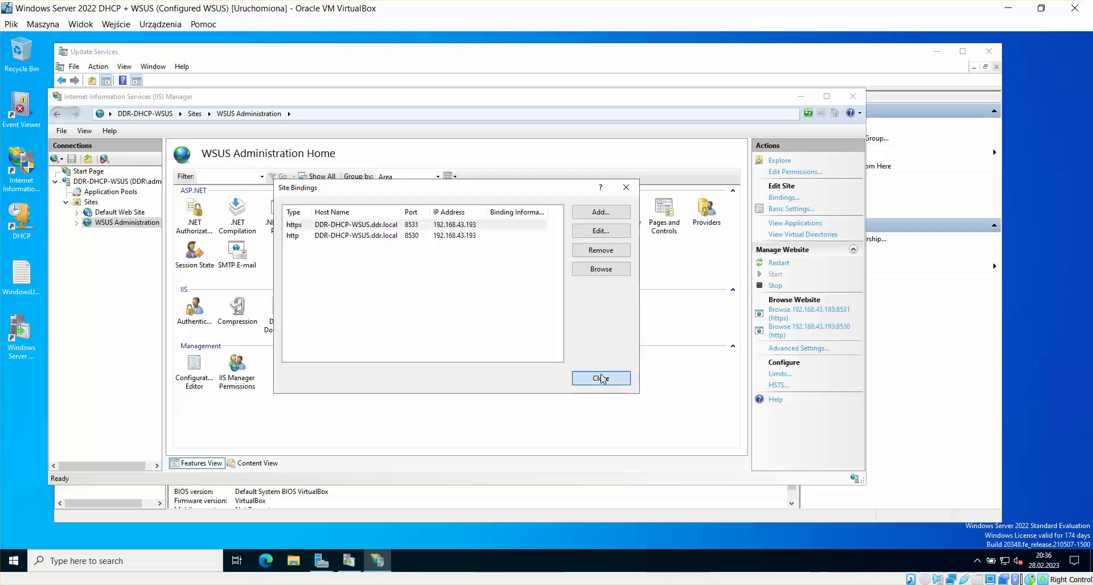
# Step: Return to the WordPad guide and scroll to the ClientWebService SSL Settings step
pyautogui.moveTo(221, 584)
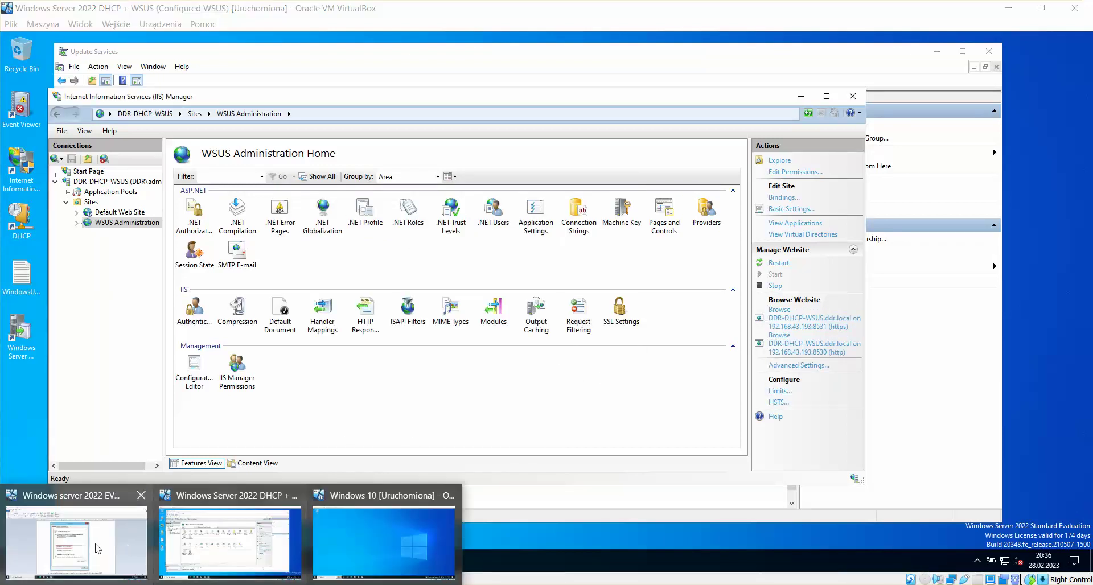
pyautogui.click(96, 545)
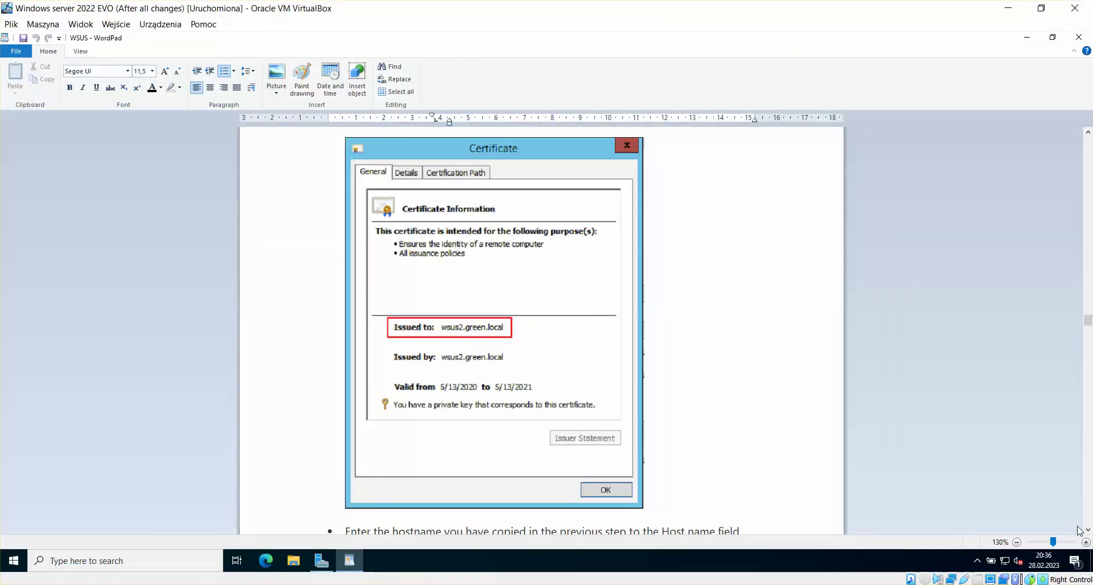
pyautogui.scroll(-10, 1088, 531)
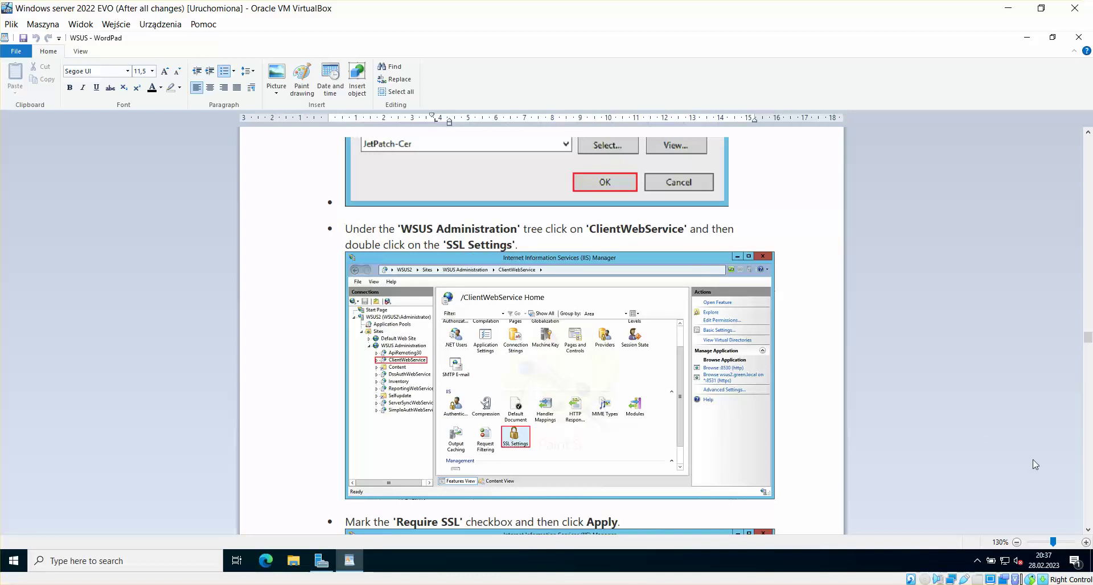
# Step: Scroll the guide down to the list of five WSUS web services and highlight it
pyautogui.scroll(-5, 1088, 533)
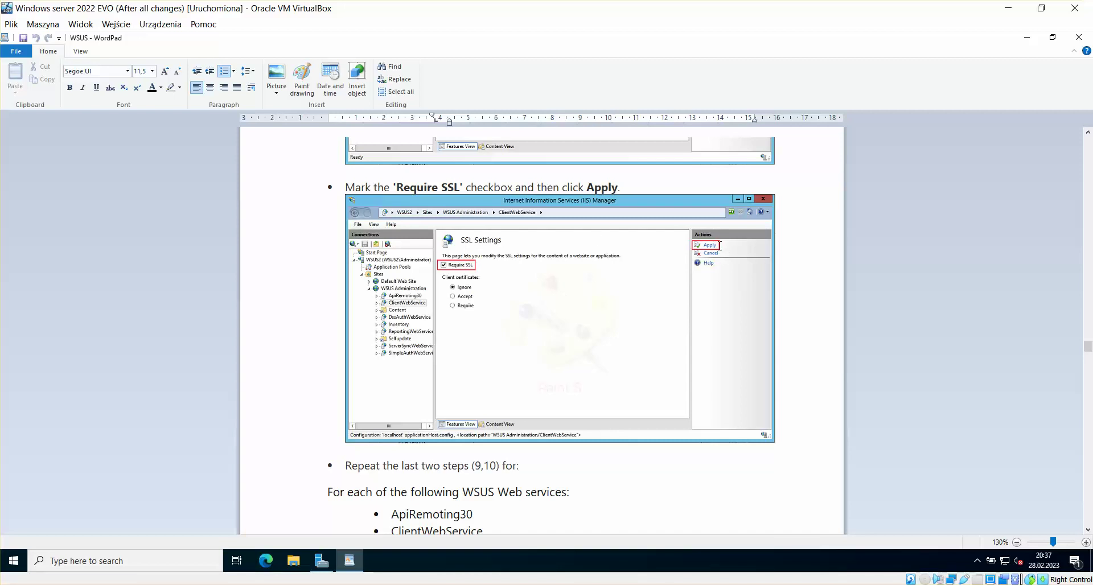
pyautogui.click(1088, 530)
pyautogui.click(1088, 529)
pyautogui.scroll(-5, 1088, 529)
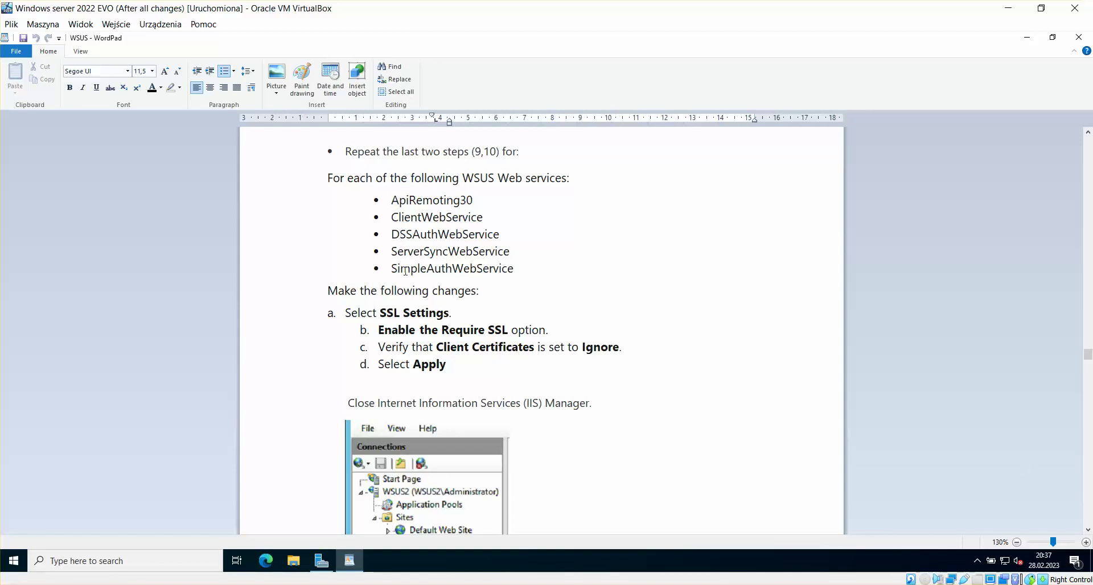
pyautogui.moveTo(392, 201); pyautogui.dragTo(491, 267)
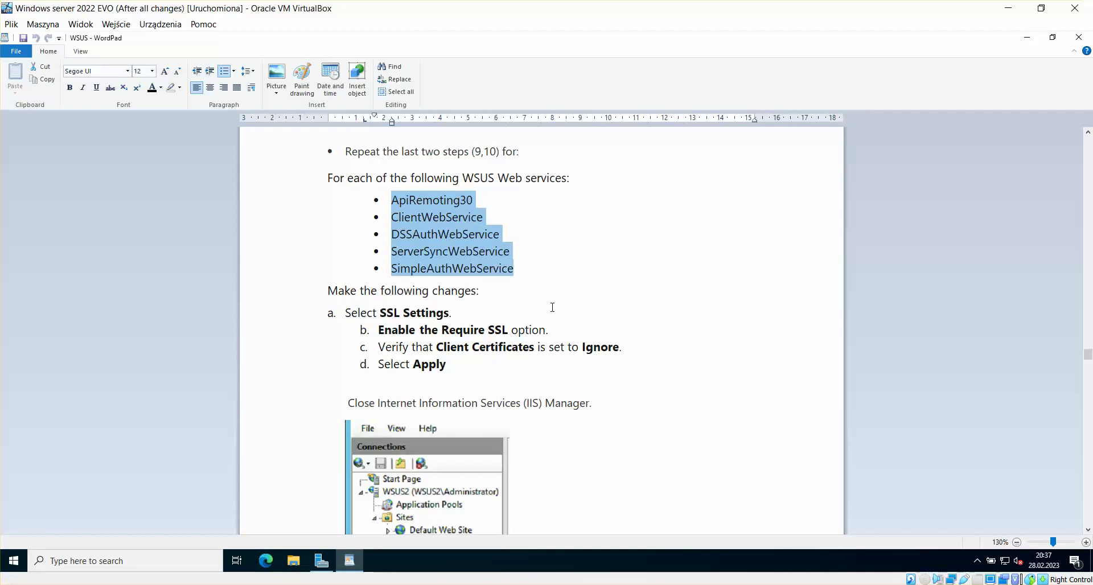
# Step: Reread Require SSL steps b to d, highlighting the Enable Require SSL and Ignore instructions
pyautogui.click(439, 346)
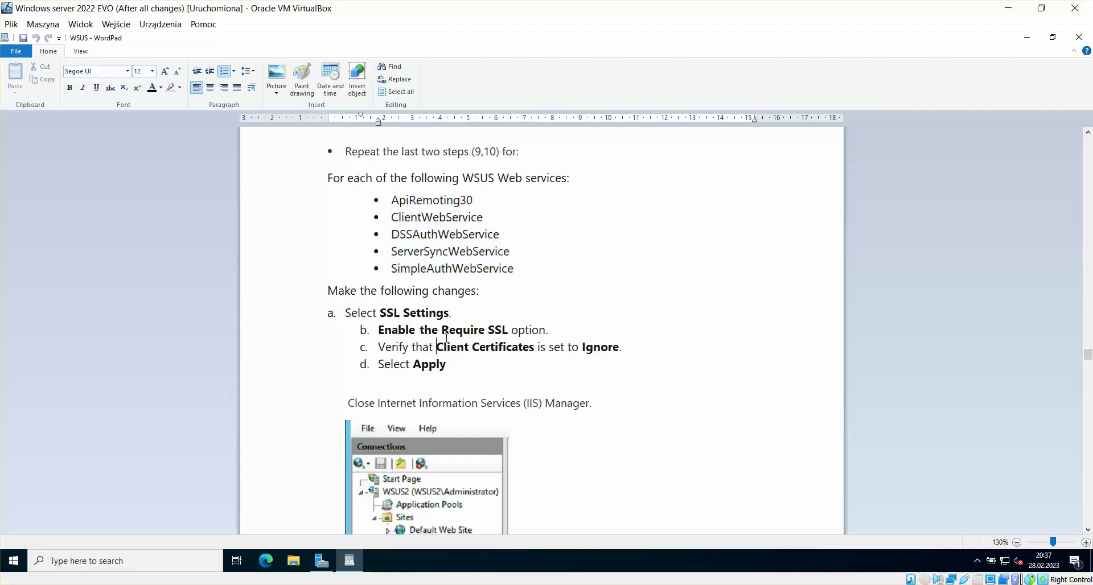
pyautogui.click(379, 332)
pyautogui.moveTo(379, 331); pyautogui.dragTo(511, 331)
pyautogui.click(559, 333)
pyautogui.moveTo(623, 348); pyautogui.dragTo(582, 348)
pyautogui.click(557, 368)
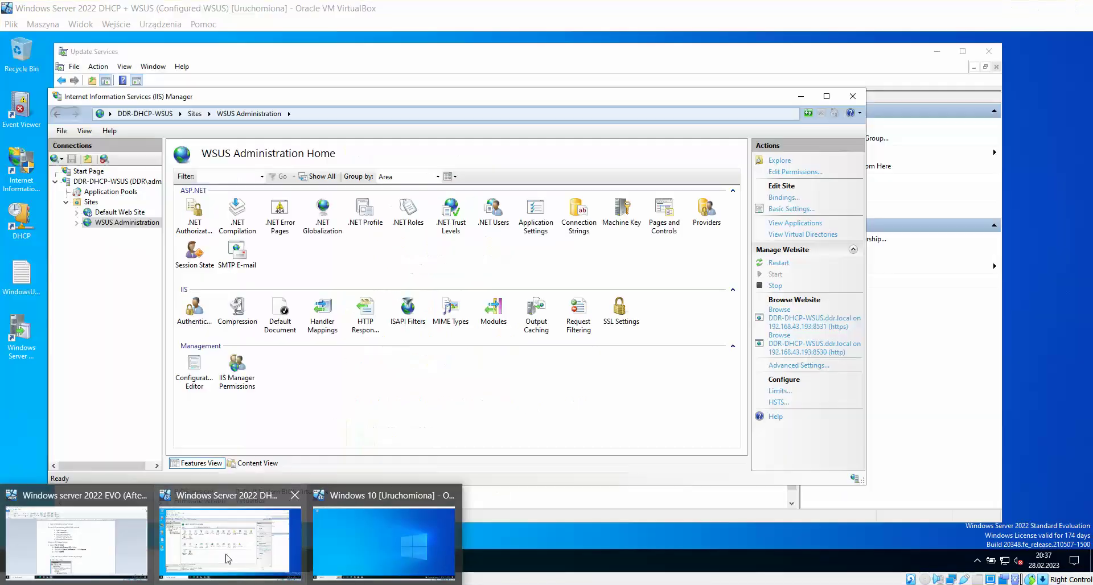
# Step: Require SSL on ApiRemoting30 with client certificates set to Ignore, and apply
pyautogui.click(227, 556)
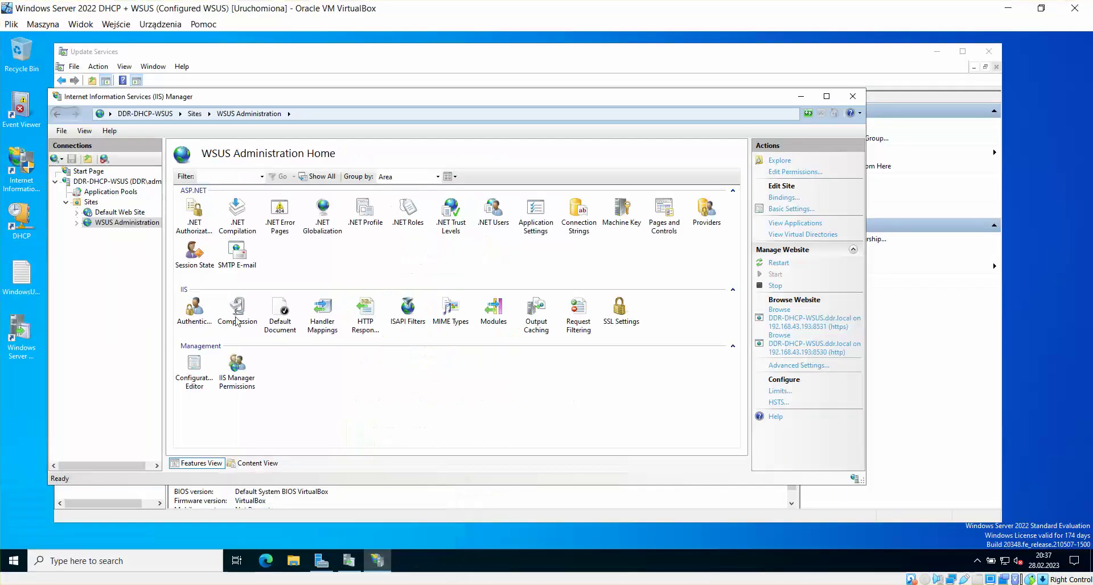
pyautogui.click(78, 223)
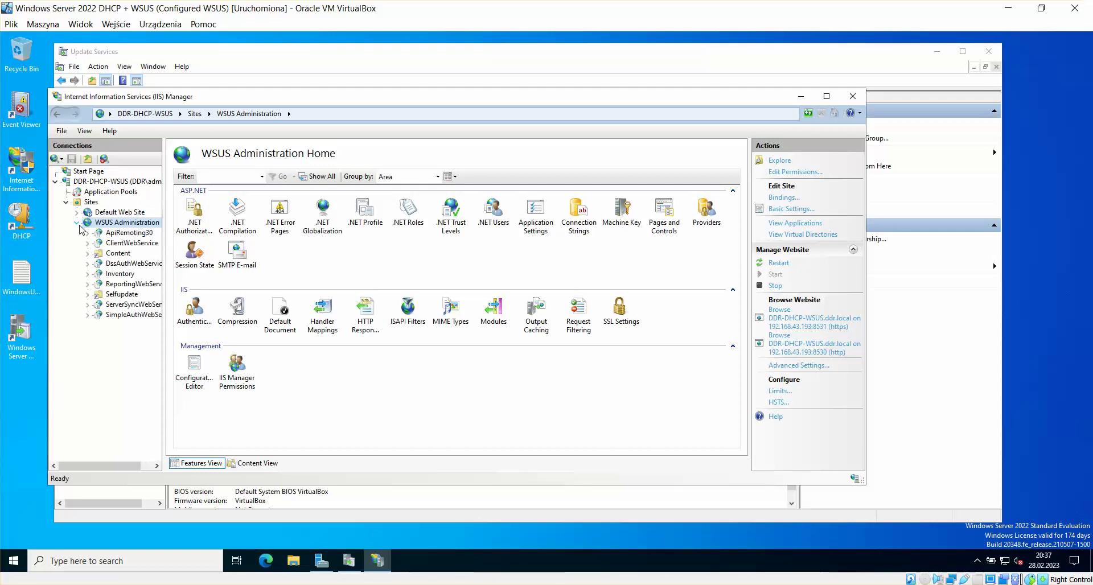
pyautogui.click(141, 234)
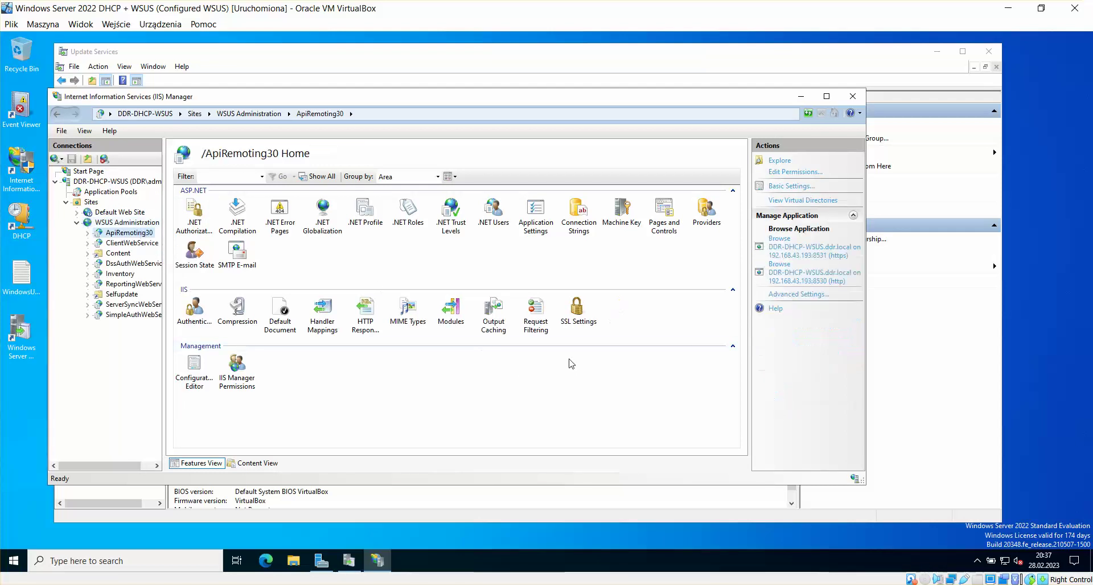
pyautogui.doubleClick(577, 310)
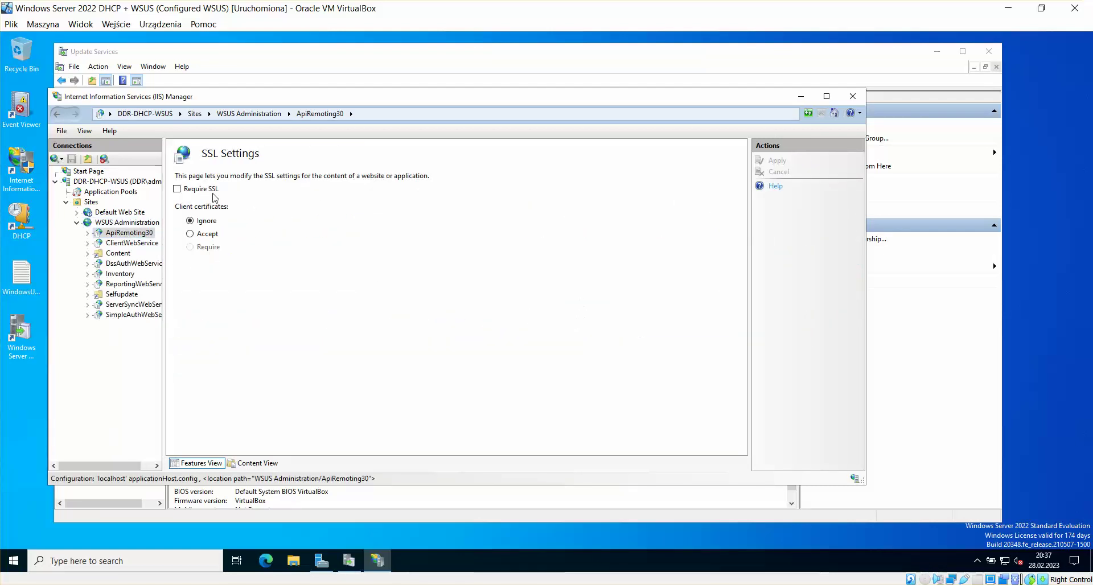
pyautogui.click(186, 189)
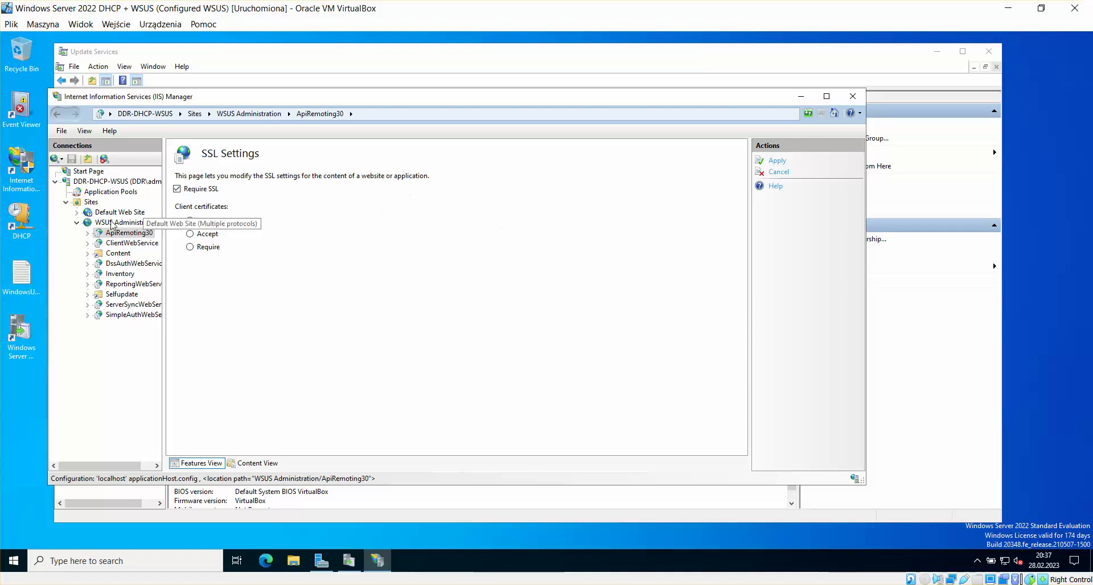
pyautogui.click(779, 160)
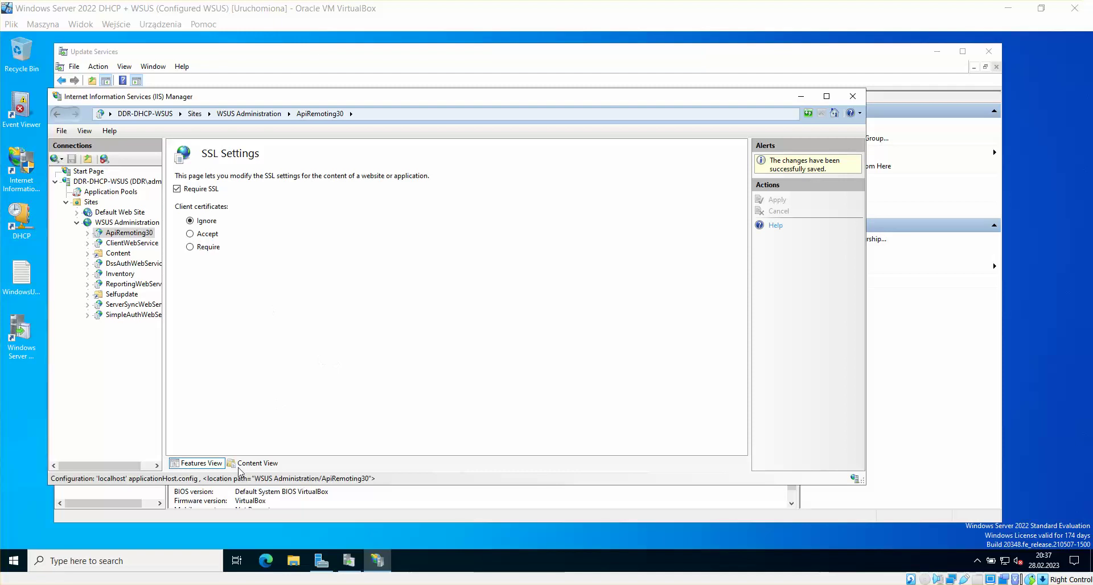
# Step: After checking the guide, require SSL on ClientWebService with Ignore client certificates and apply
pyautogui.moveTo(231, 580)
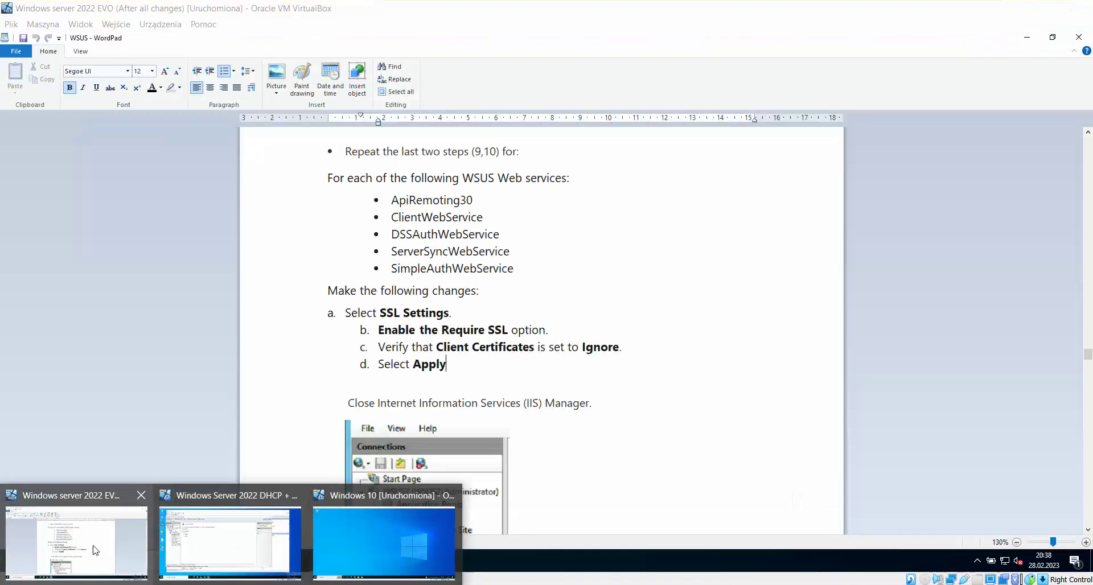
pyautogui.click(76, 541)
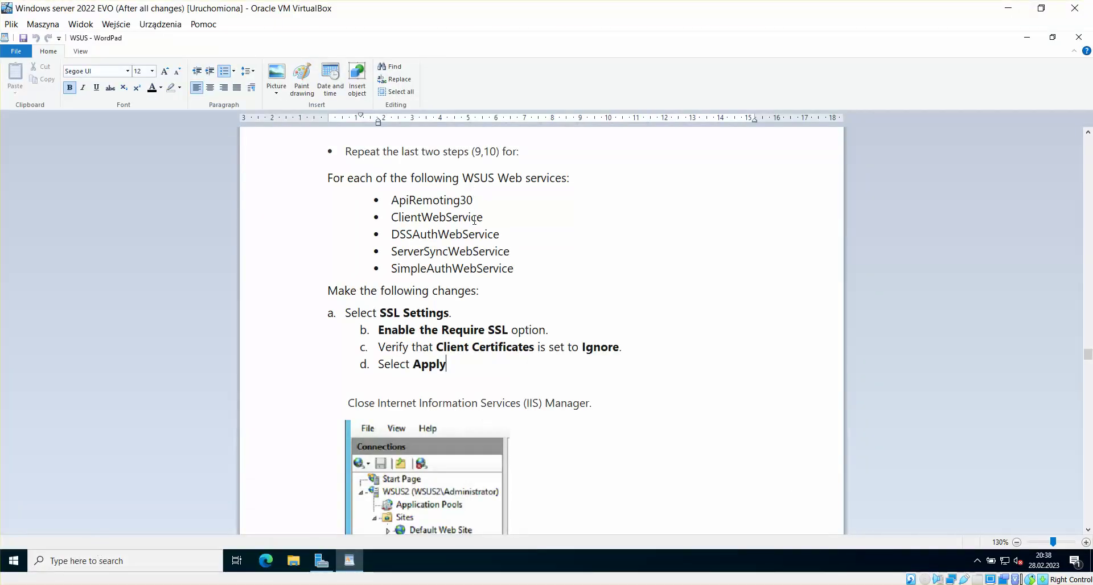
pyautogui.moveTo(238, 578)
pyautogui.click(231, 538)
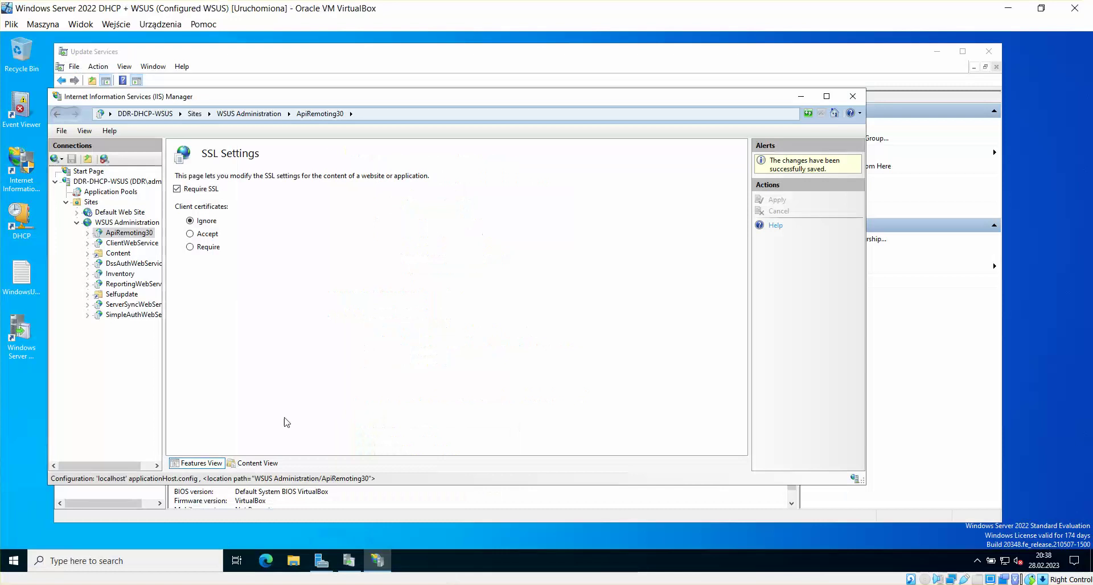
pyautogui.click(131, 243)
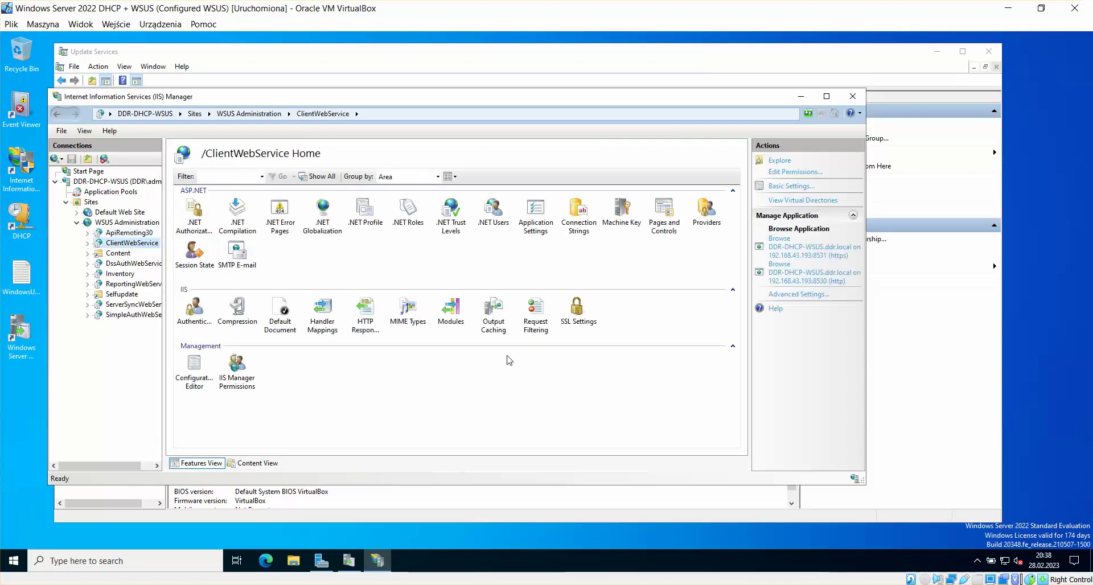
pyautogui.doubleClick(581, 307)
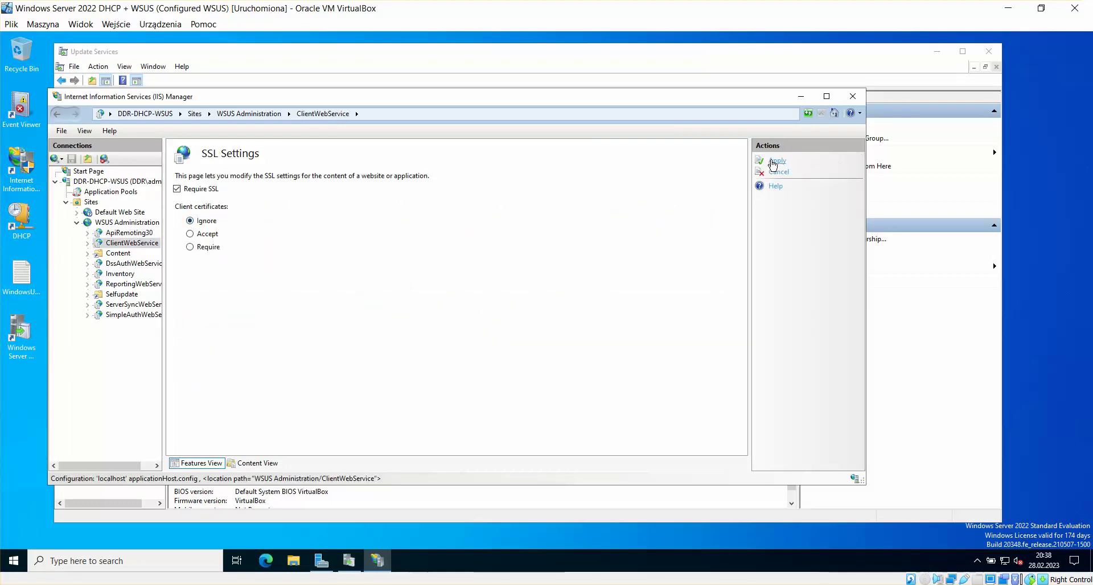
pyautogui.click(774, 162)
pyautogui.moveTo(230, 581)
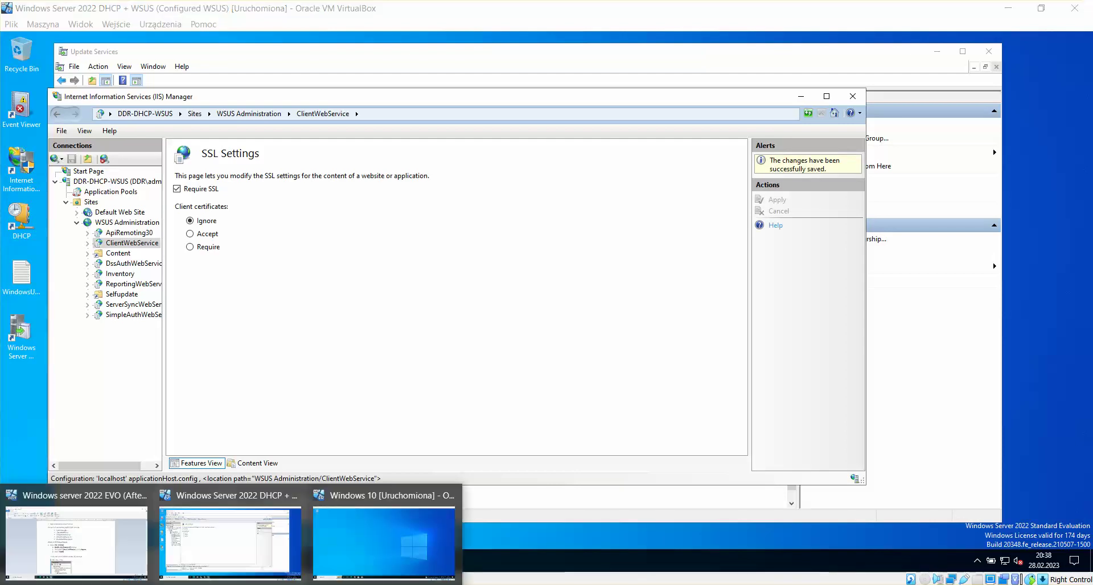
pyautogui.click(119, 557)
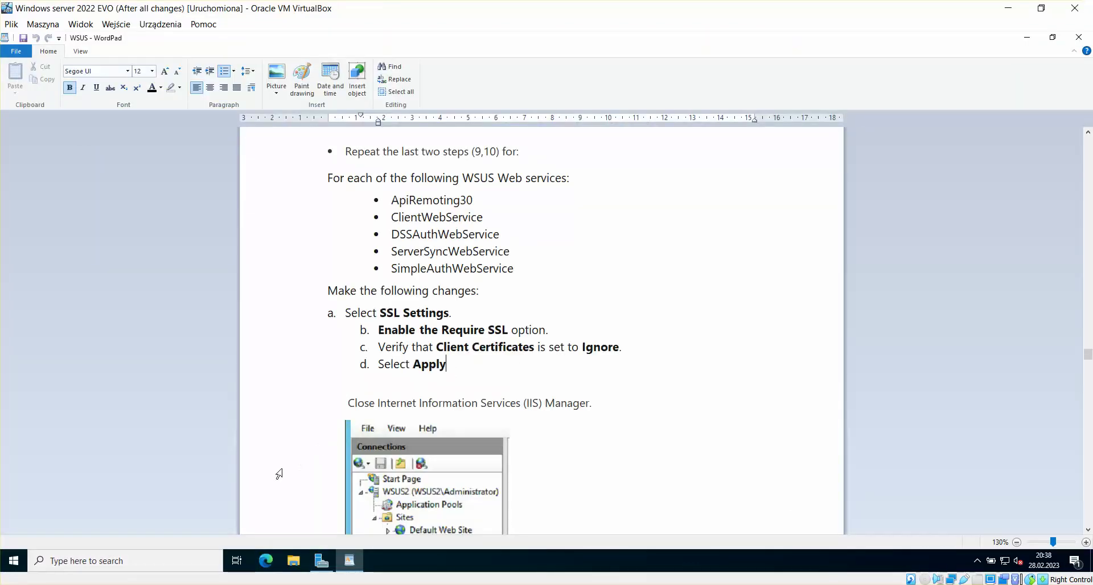
pyautogui.moveTo(235, 572)
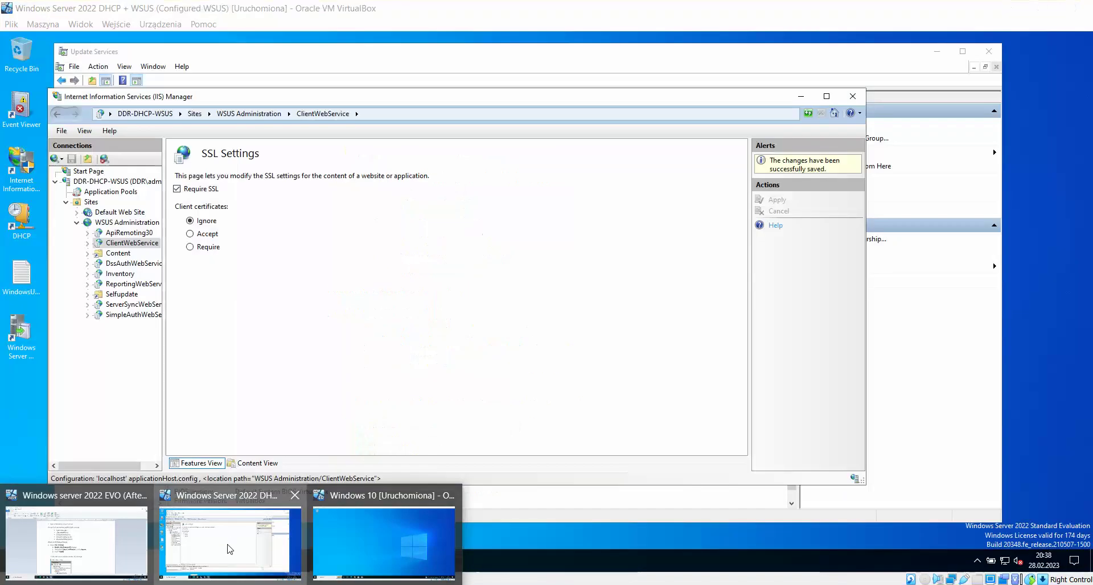
pyautogui.click(229, 549)
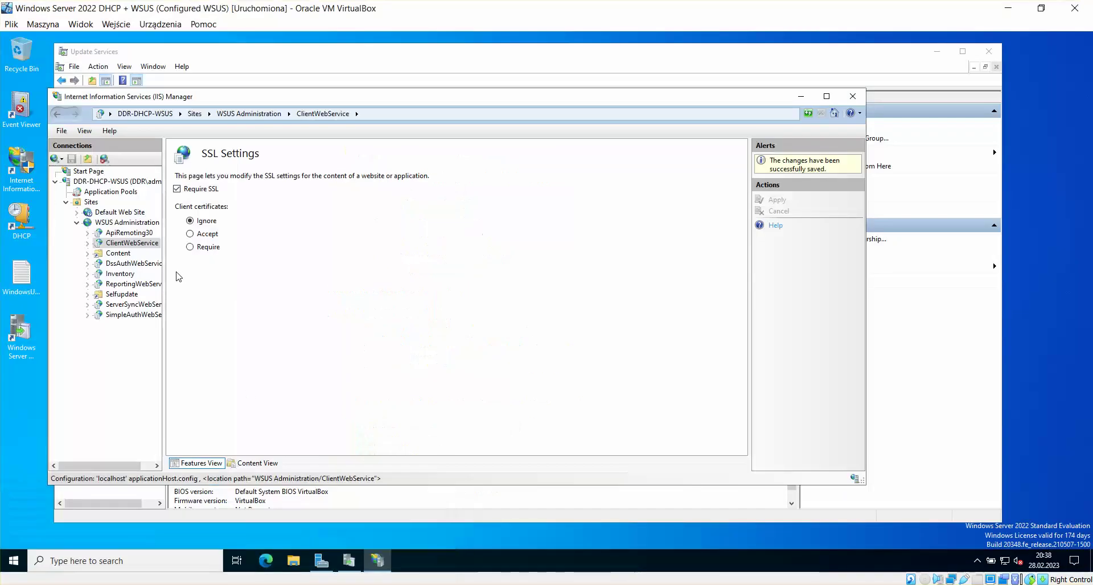
# Step: Require SSL on DssAuthWebService with client certificates ignored, and apply
pyautogui.click(130, 263)
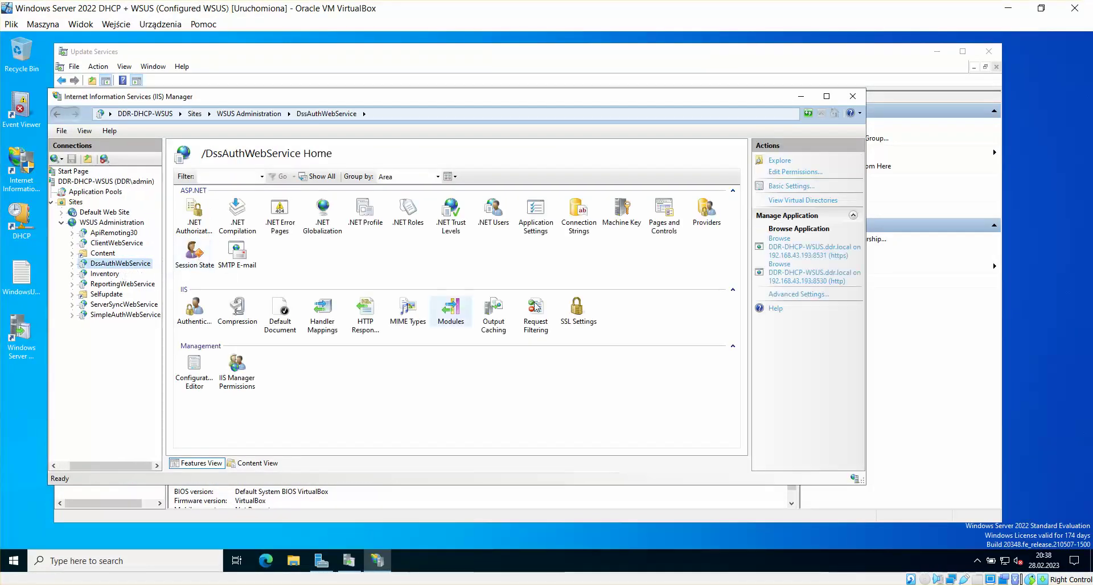
pyautogui.doubleClick(577, 310)
pyautogui.click(200, 192)
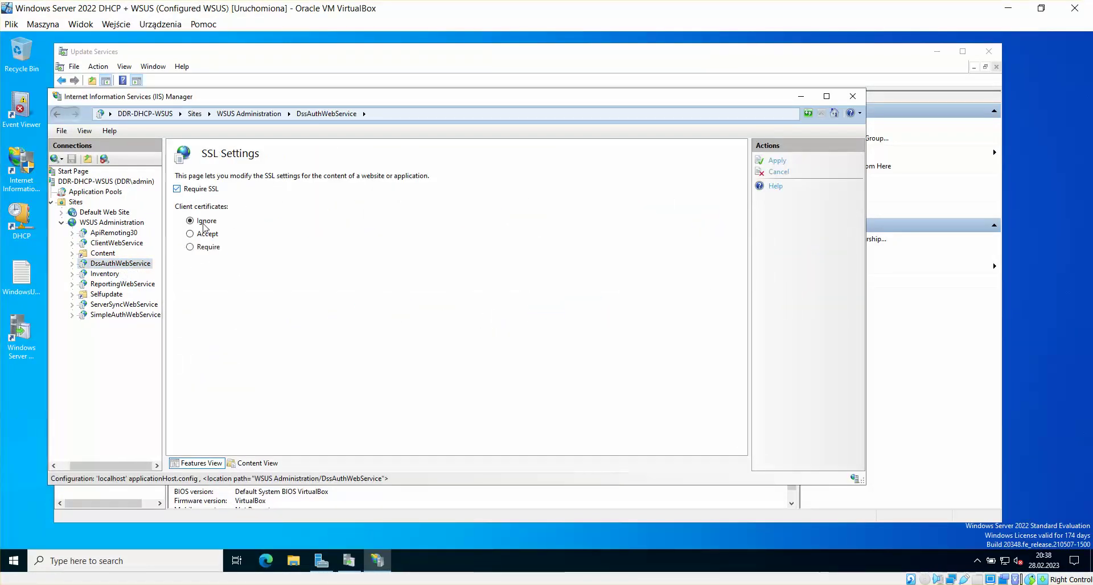
pyautogui.click(780, 163)
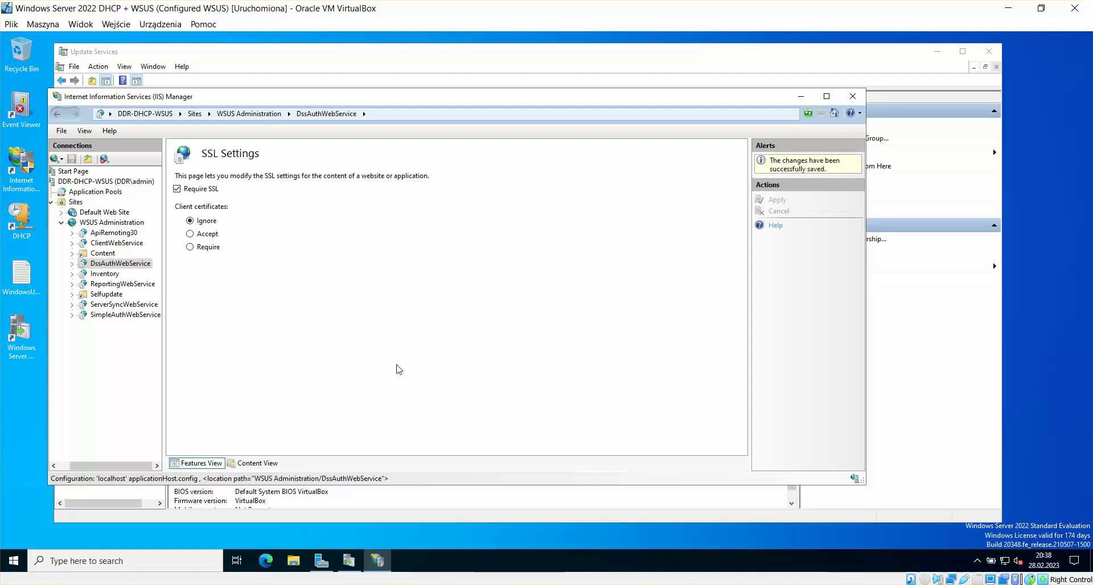
pyautogui.click(230, 555)
pyautogui.click(80, 562)
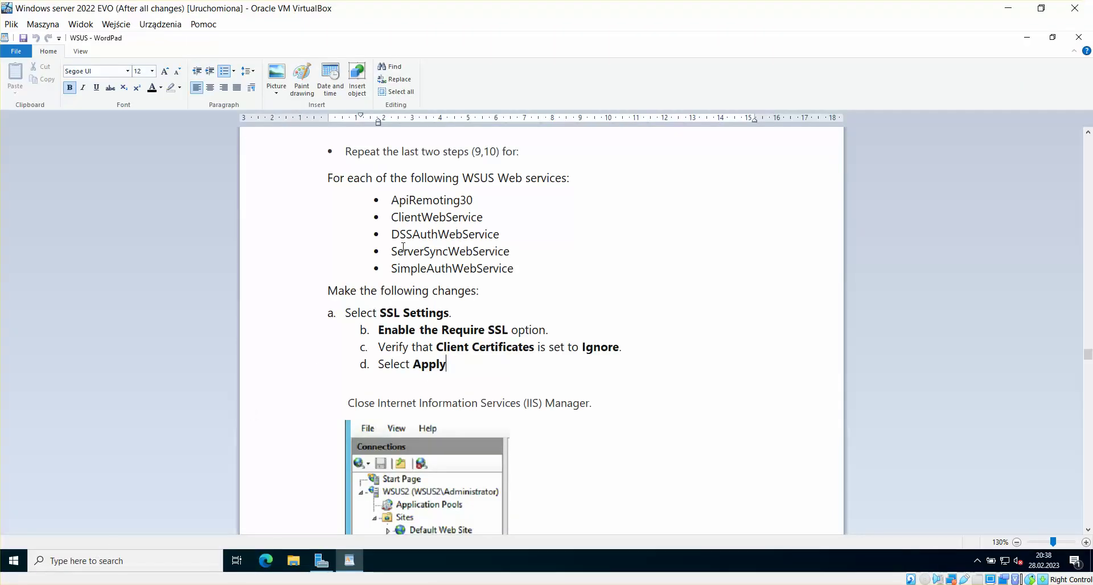
pyautogui.click(221, 557)
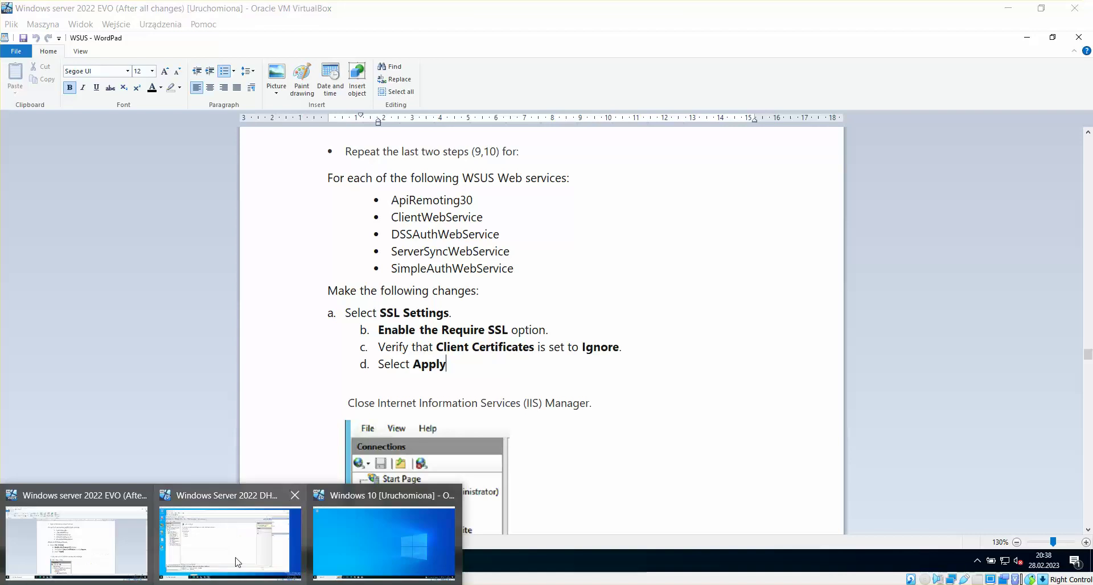
pyautogui.click(217, 554)
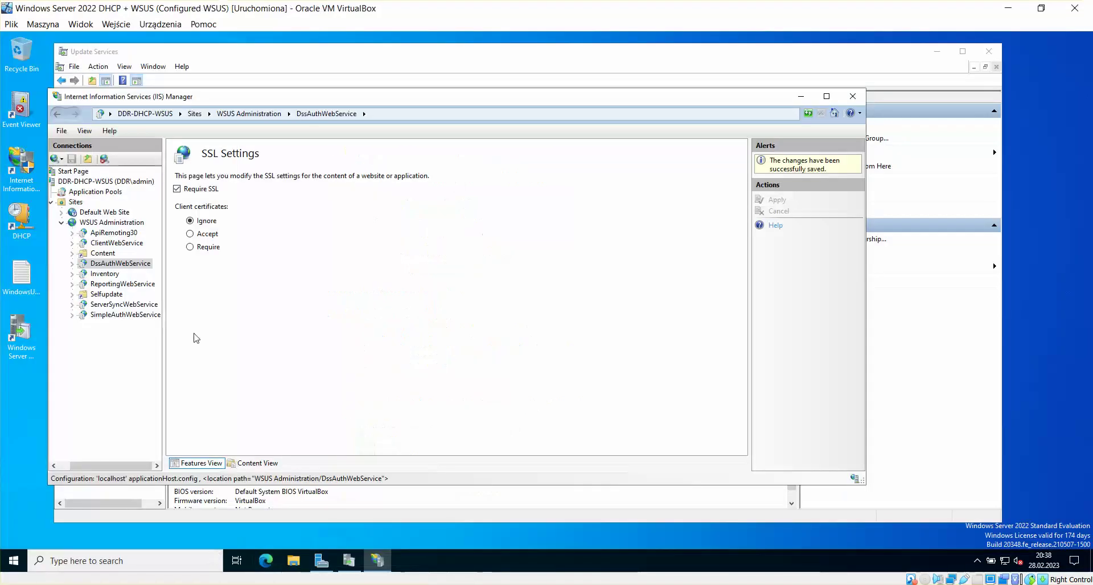
# Step: Require SSL on ServerSyncWebService with client certificates ignored, and apply
pyautogui.click(116, 305)
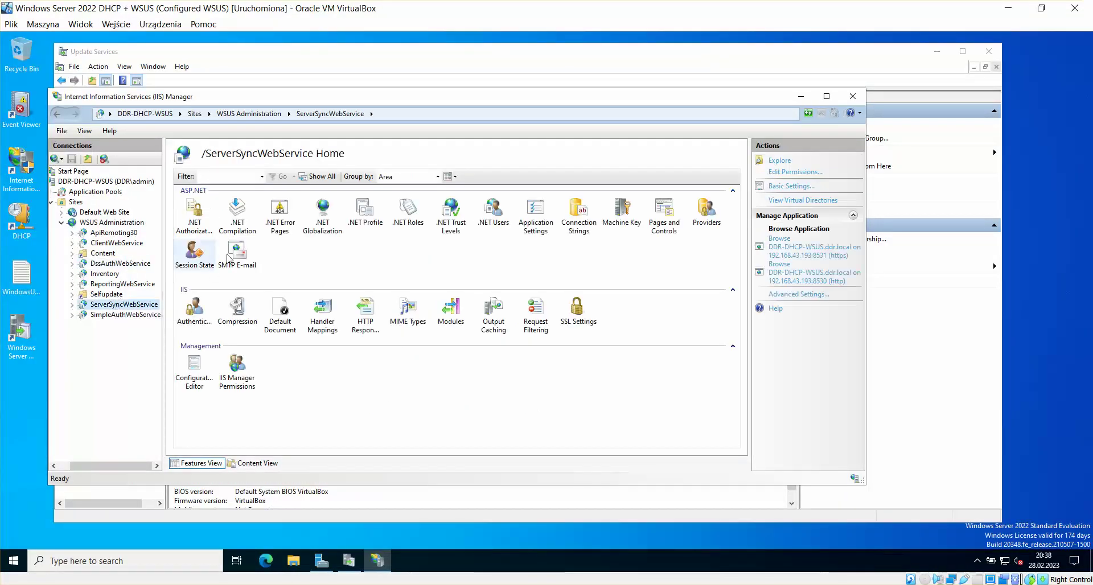
pyautogui.doubleClick(580, 309)
pyautogui.click(203, 190)
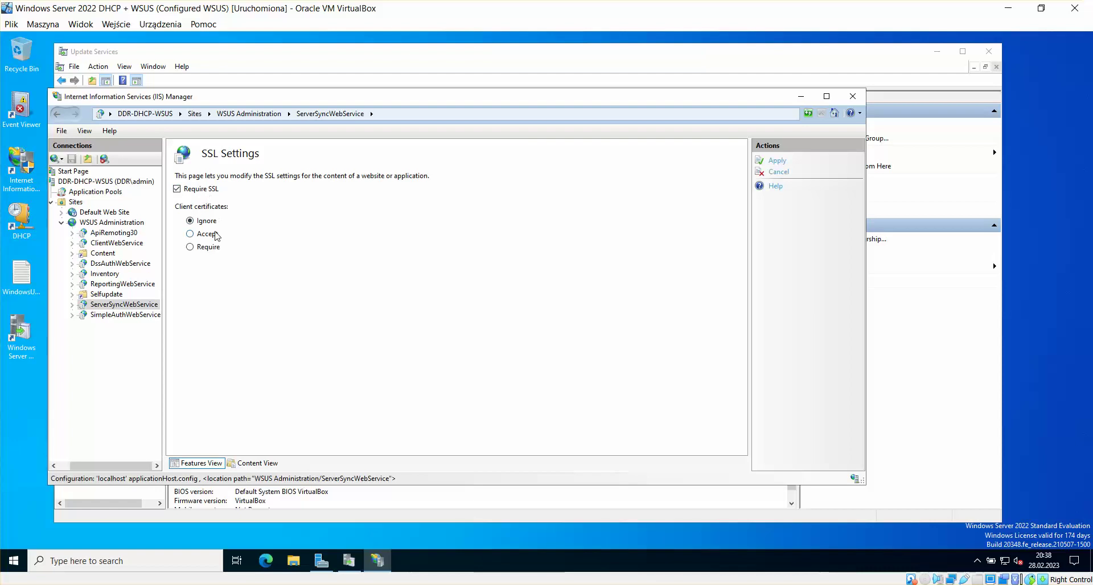
pyautogui.click(776, 160)
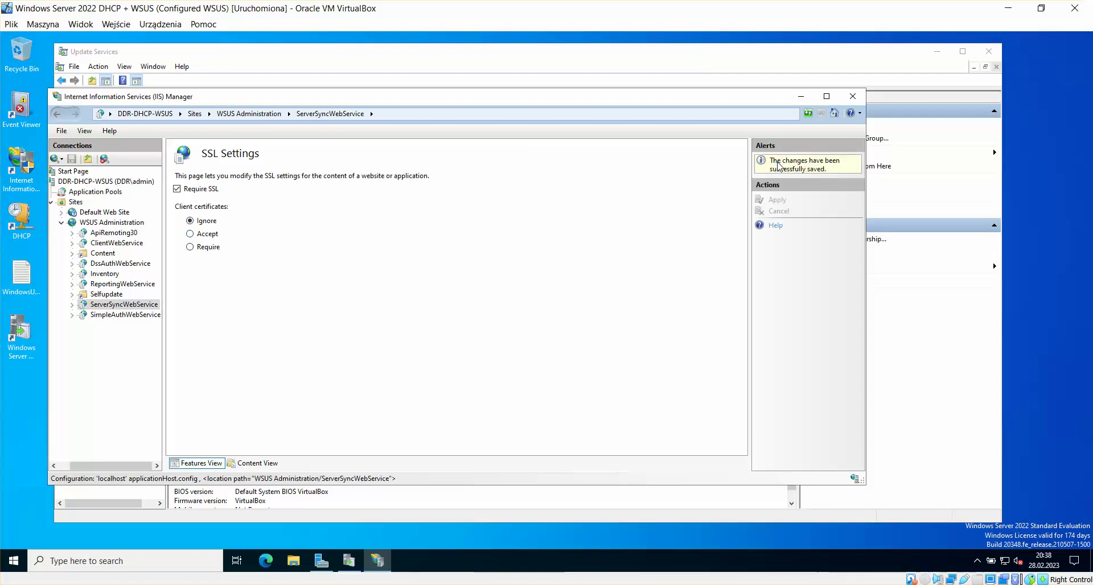
pyautogui.moveTo(377, 561)
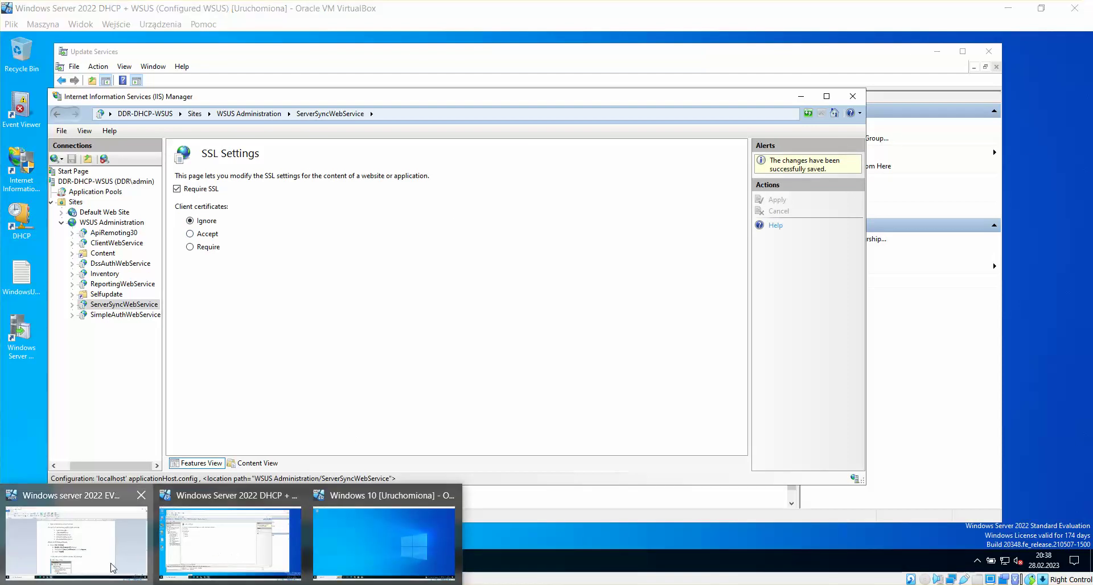
pyautogui.click(137, 558)
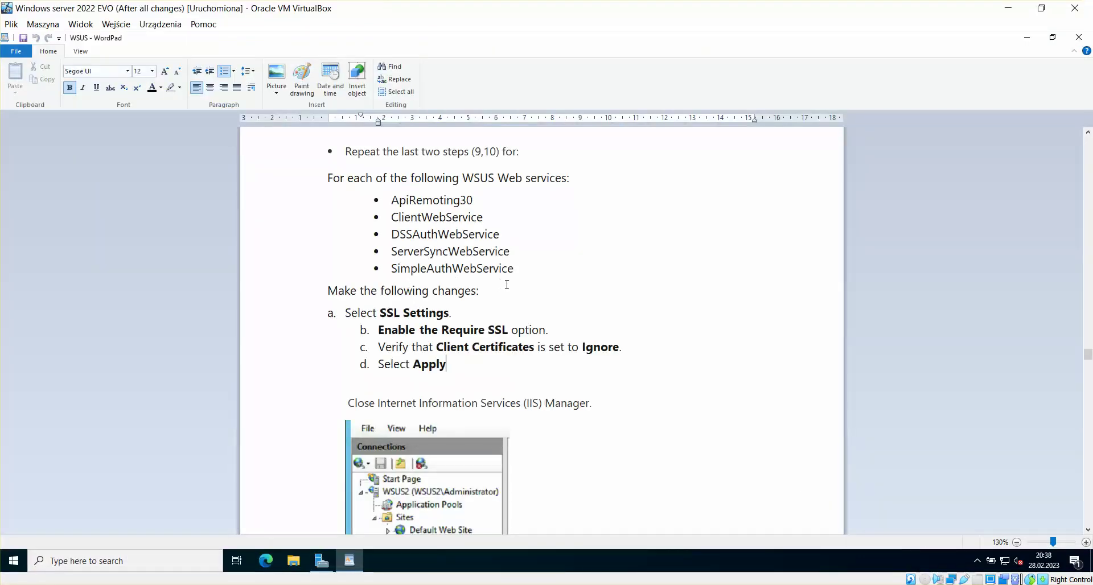
pyautogui.moveTo(233, 560)
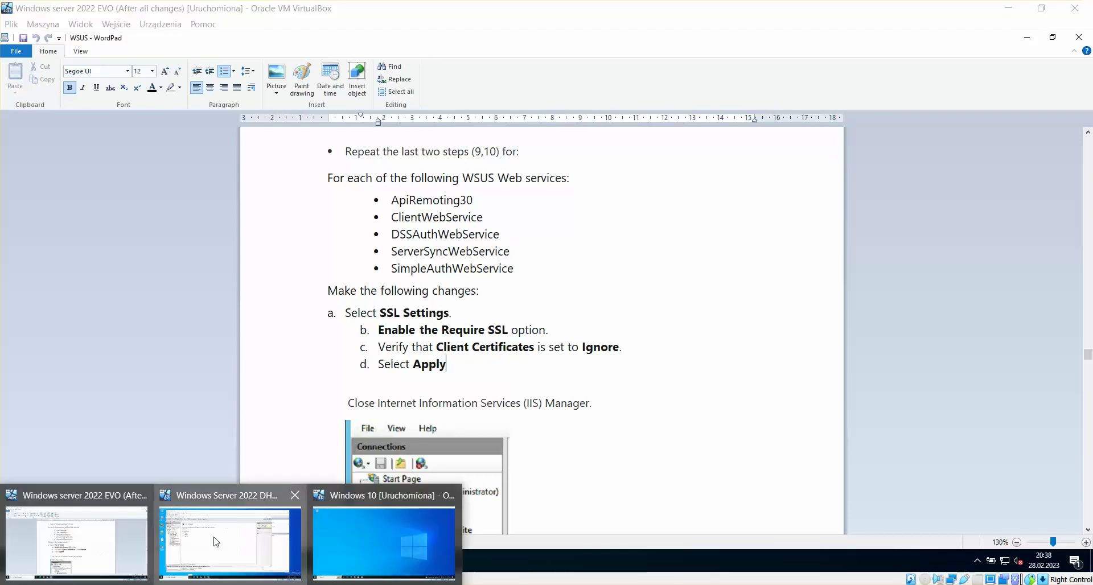
pyautogui.click(230, 525)
# Step: Require SSL on SimpleAuthWebService, apply, and bring the WordPad guide VM to the front
pyautogui.click(126, 314)
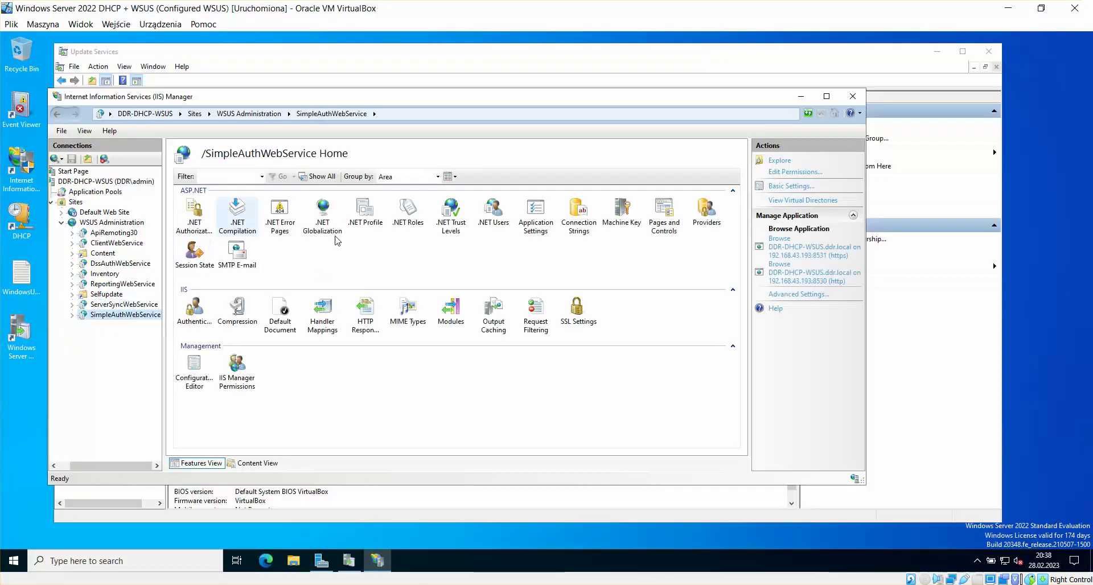
pyautogui.doubleClick(577, 322)
pyautogui.click(210, 190)
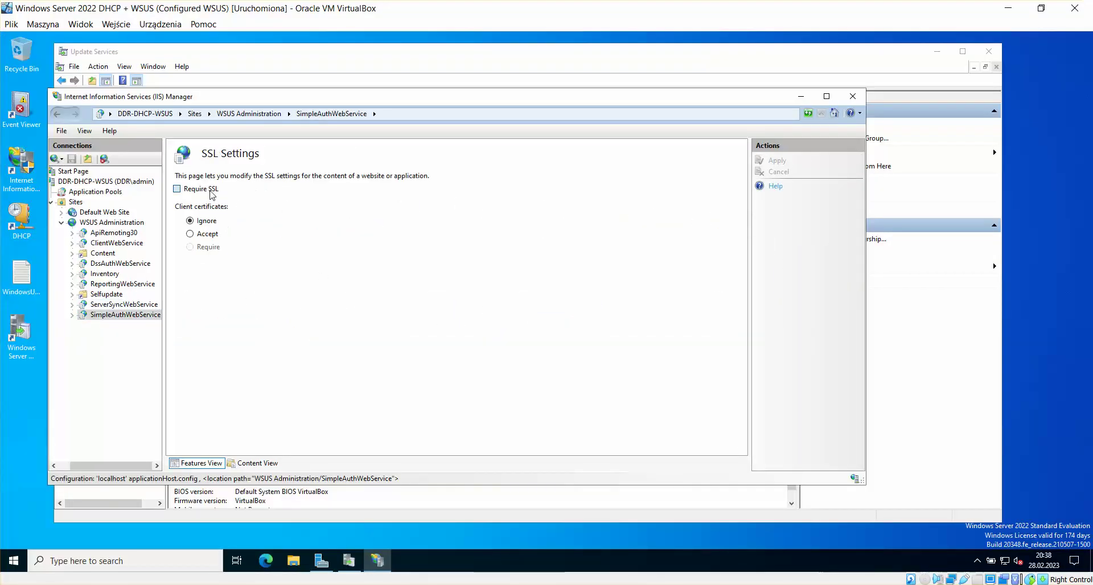
pyautogui.click(778, 161)
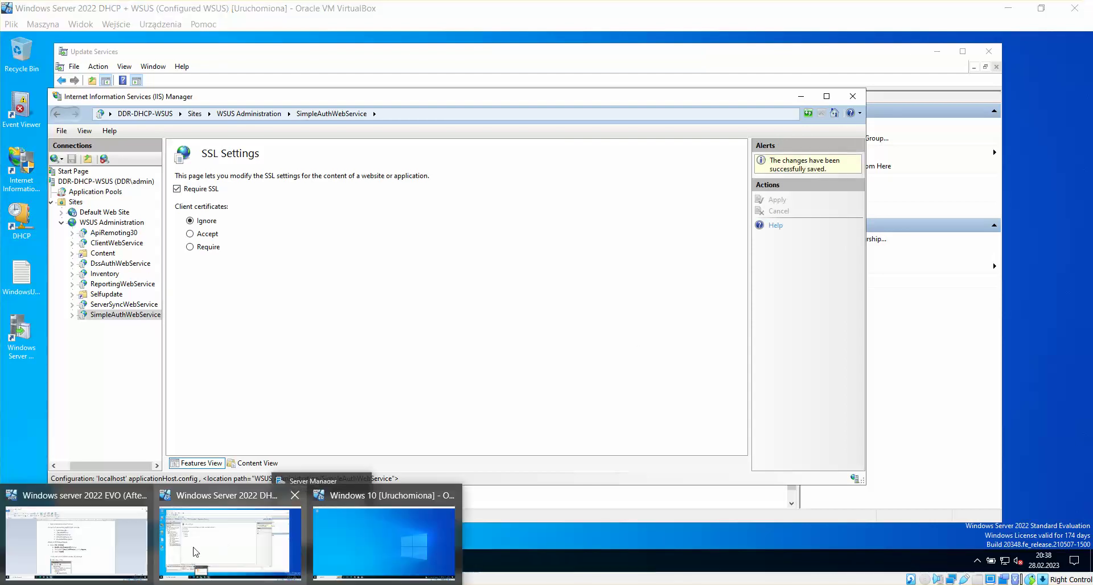
pyautogui.click(106, 555)
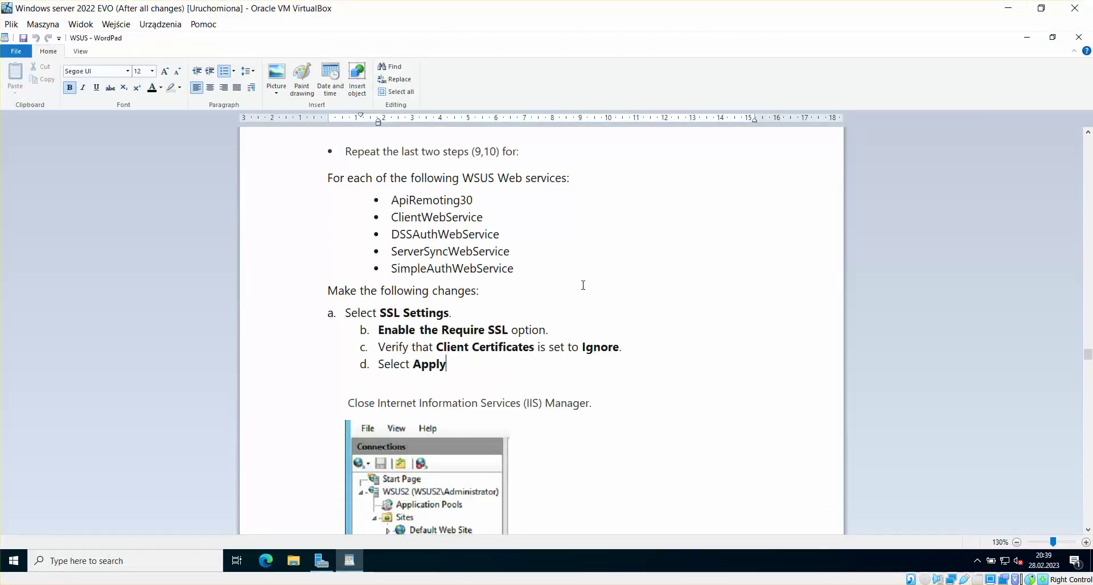
# Step: Scroll the WordPad guide to the command-prompt steps
pyautogui.scroll(-3, 583, 284)
pyautogui.scroll(-15, 585, 284)
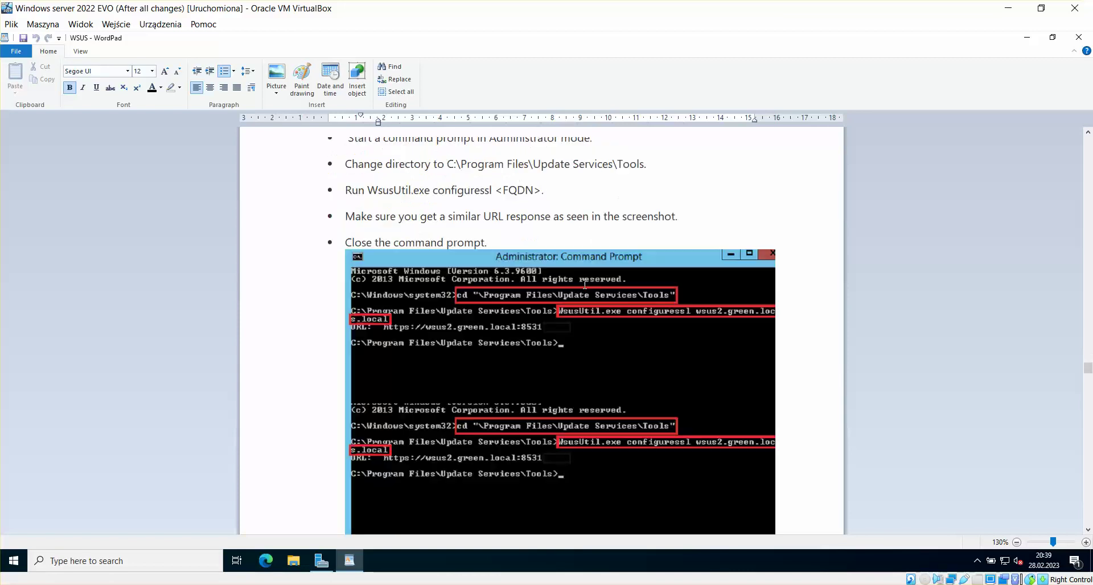
pyautogui.scroll(9, 585, 285)
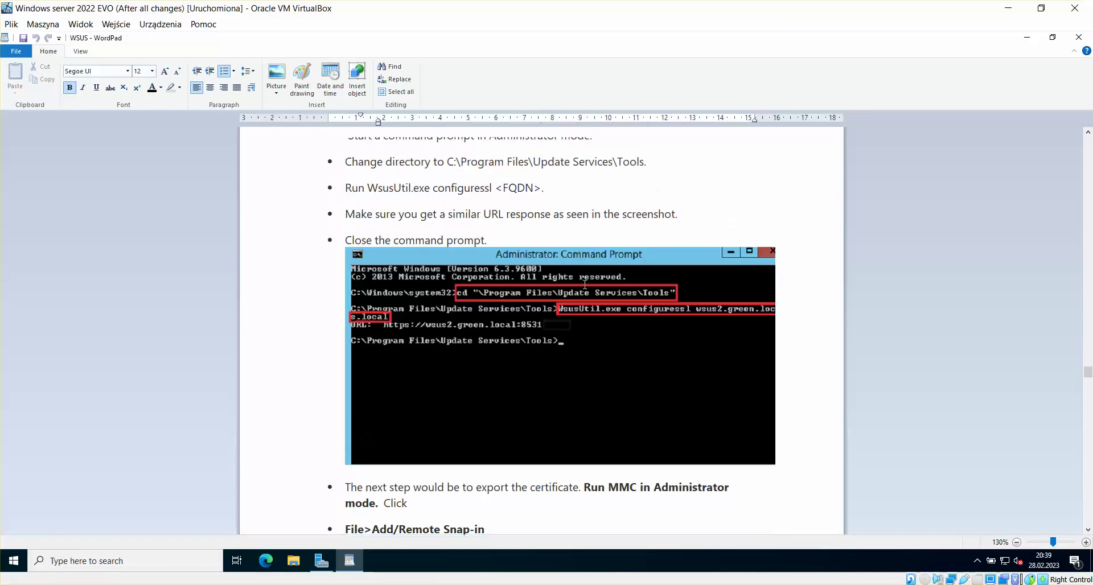
pyautogui.click(1088, 530)
pyautogui.click(1089, 531)
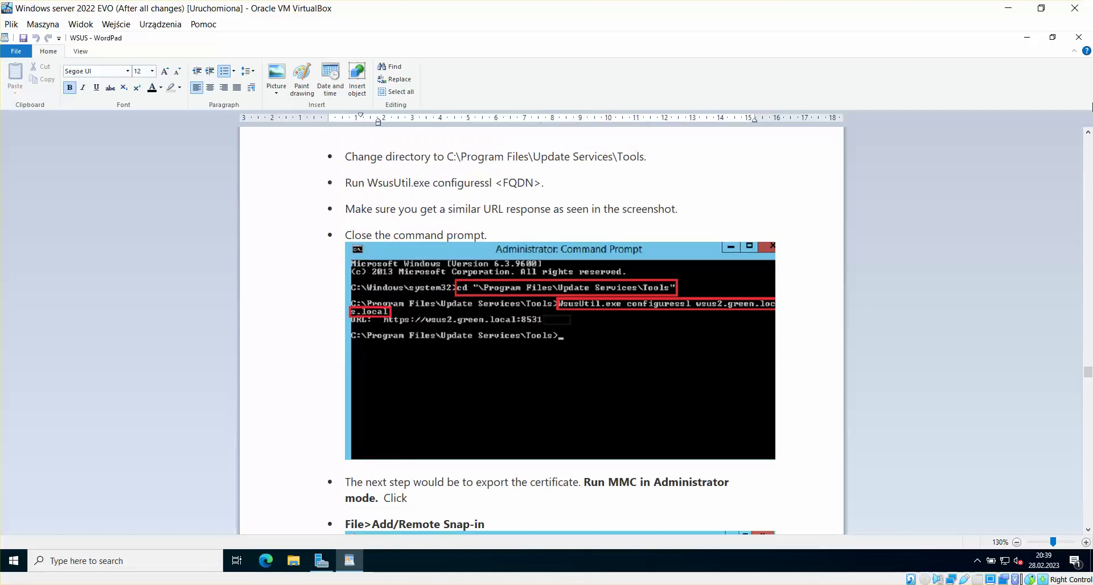
pyautogui.click(1088, 132)
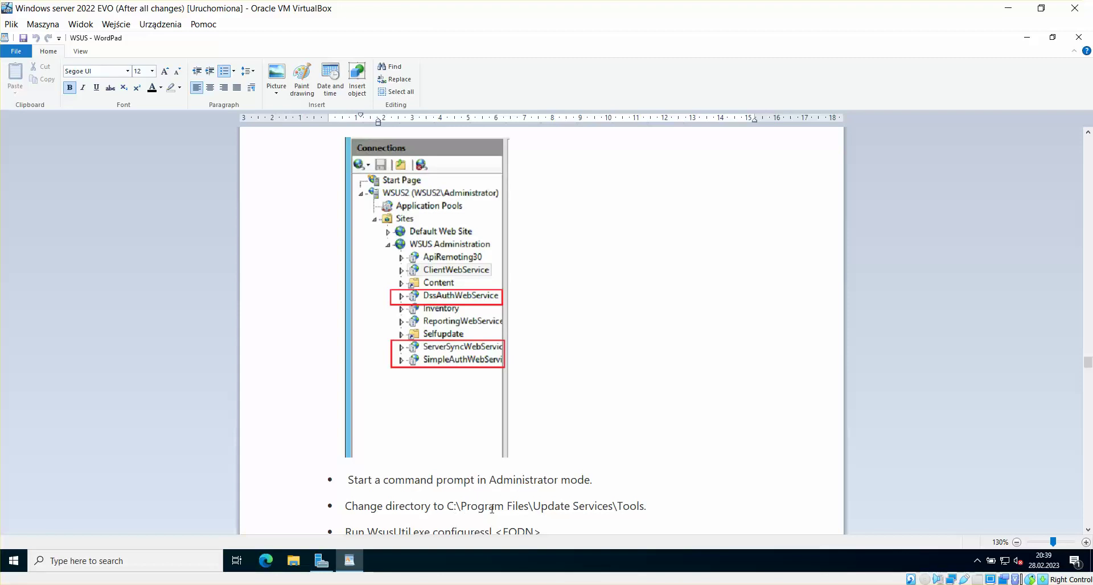
# Step: Copy the C:\Program Files\Update Services\Tools path and return to the WSUS server VM
pyautogui.click(642, 507)
pyautogui.moveTo(644, 507)
pyautogui.mouseDown()
pyautogui.moveTo(454, 506)
pyautogui.moveTo(640, 507)
pyautogui.mouseUp()
pyautogui.click(471, 506)
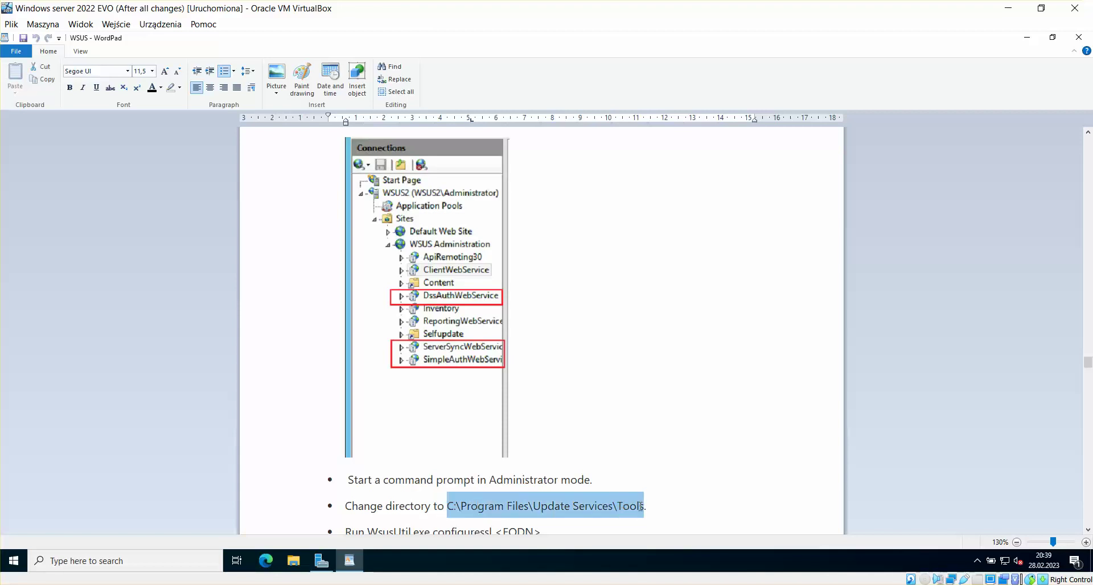
pyautogui.hotkey('ctrl', 'c')
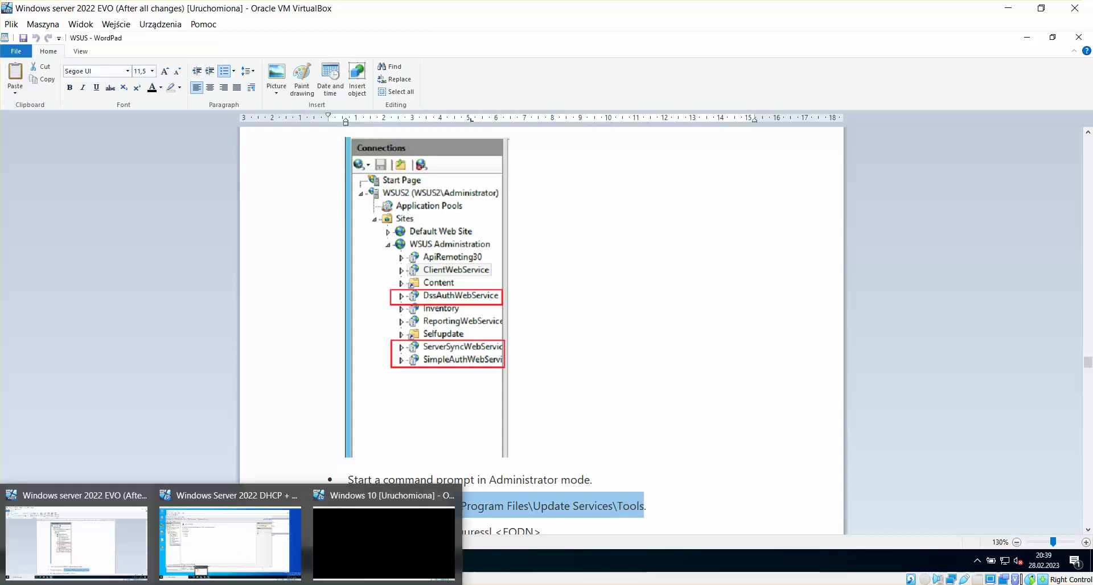
pyautogui.click(227, 564)
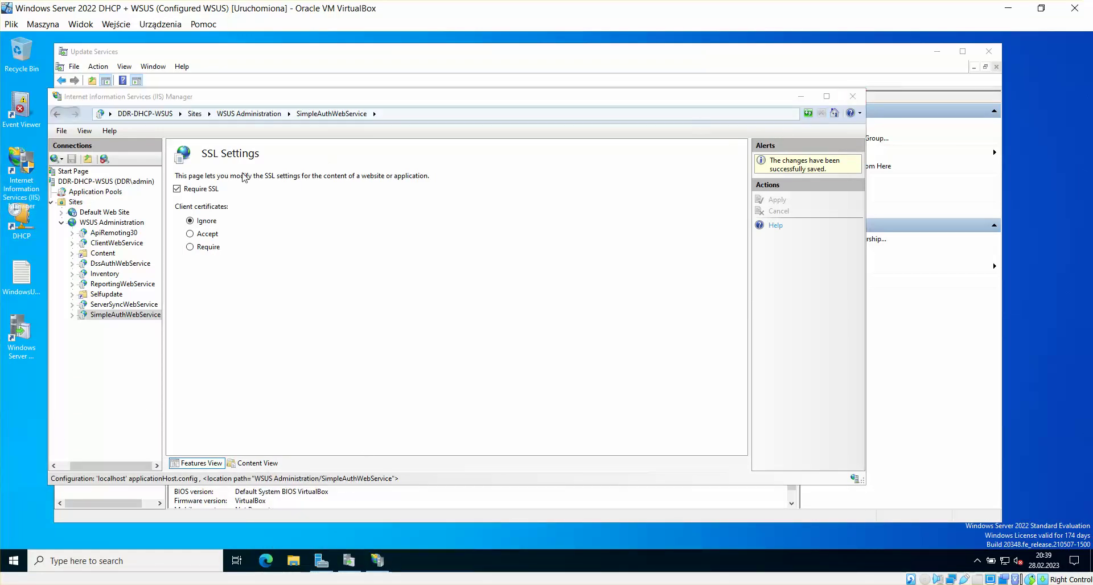
# Step: Close IIS Manager, open an elevated Command Prompt, and cd into Update Services\Tools
pyautogui.click(853, 98)
pyautogui.click(13, 561)
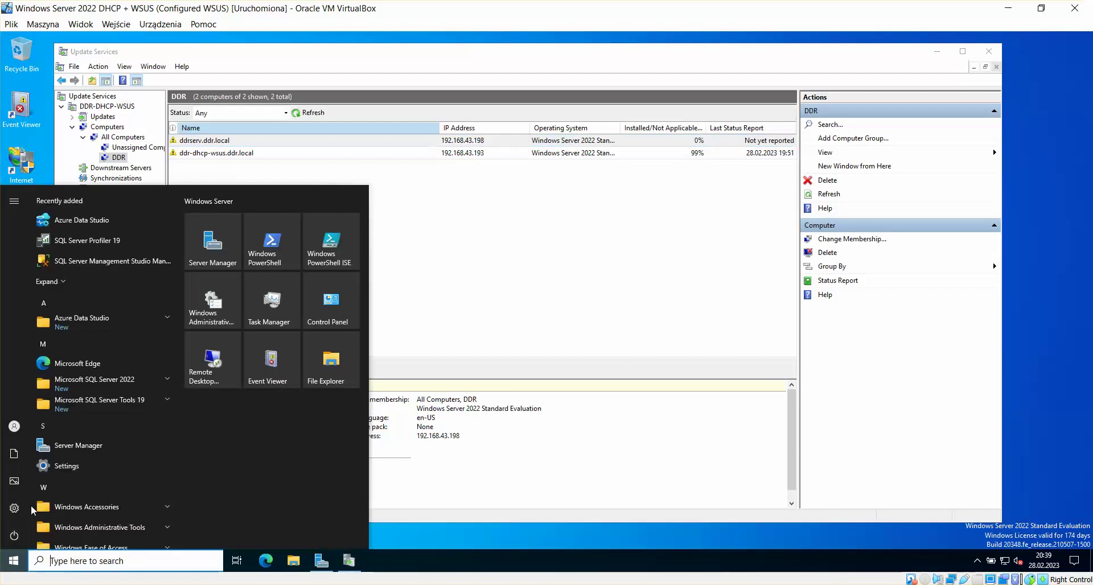
pyautogui.write('cmd')
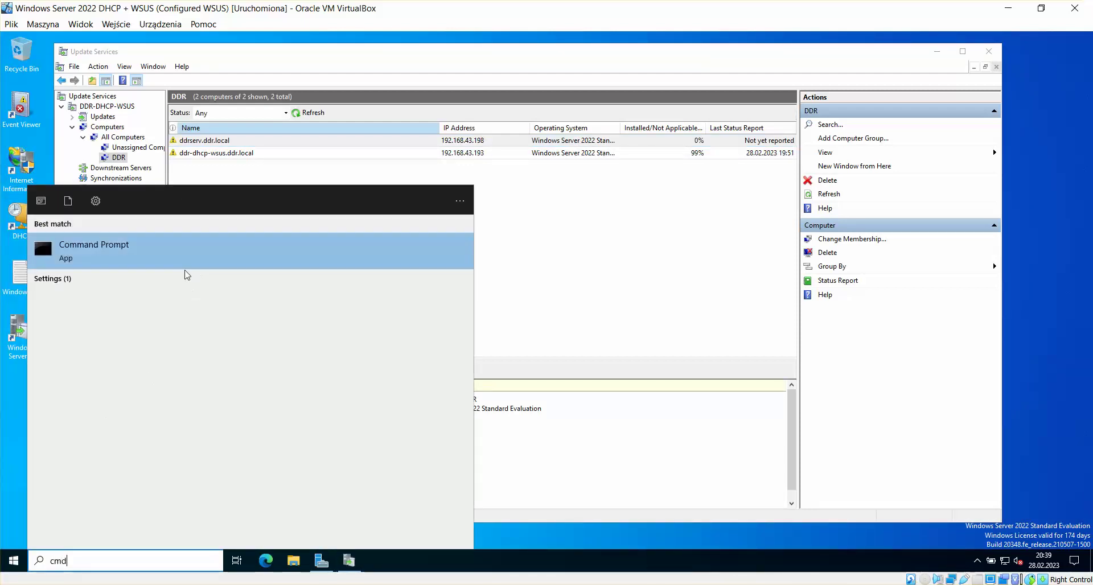
pyautogui.rightClick(178, 261)
pyautogui.click(188, 269)
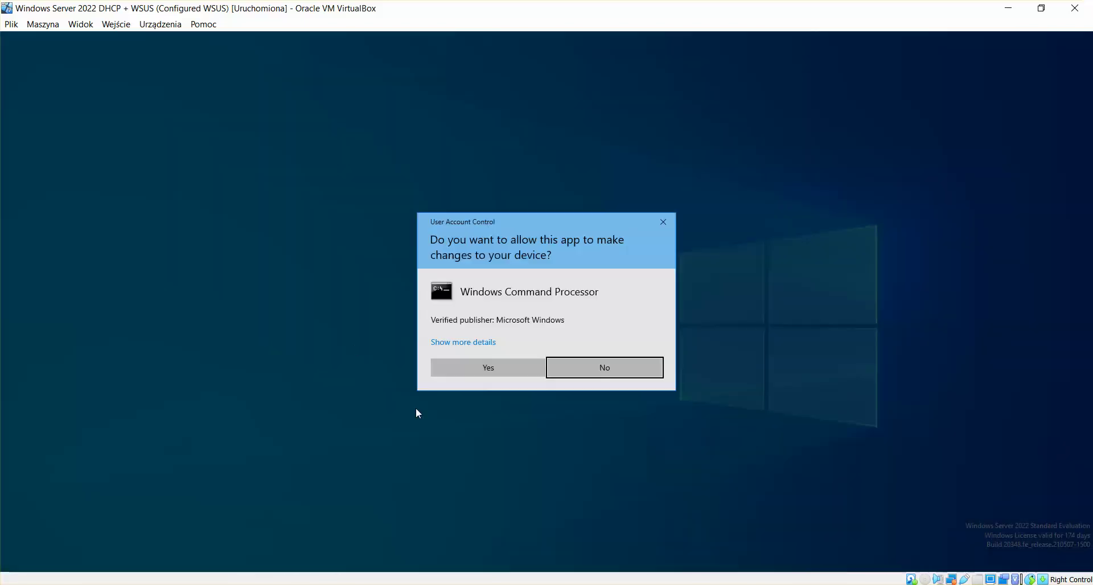
pyautogui.click(498, 369)
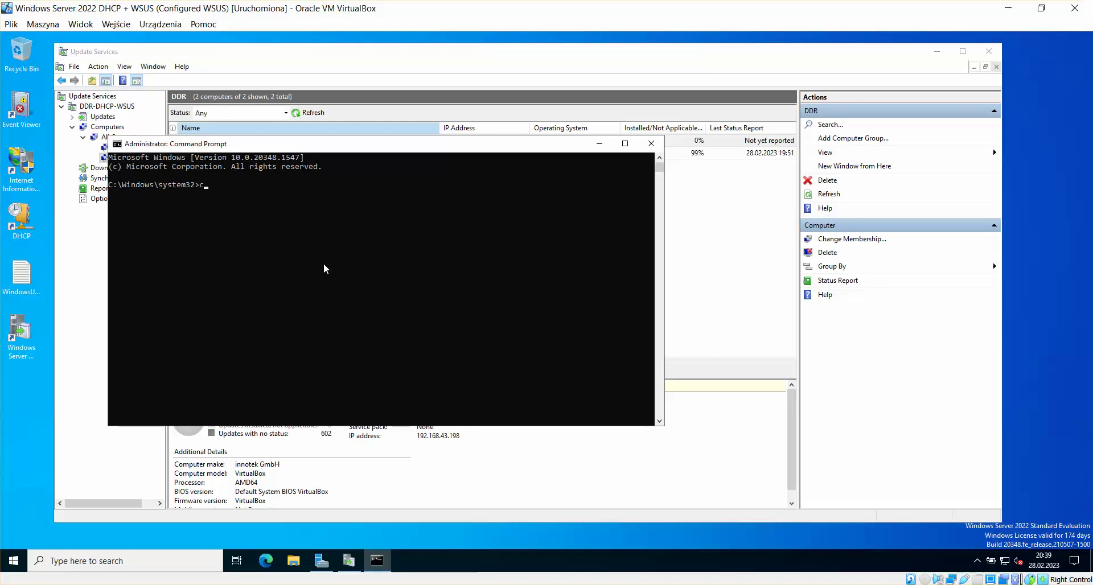
pyautogui.write('cd')
pyautogui.hotkey('ctrl', 'v')
pyautogui.press('Return')
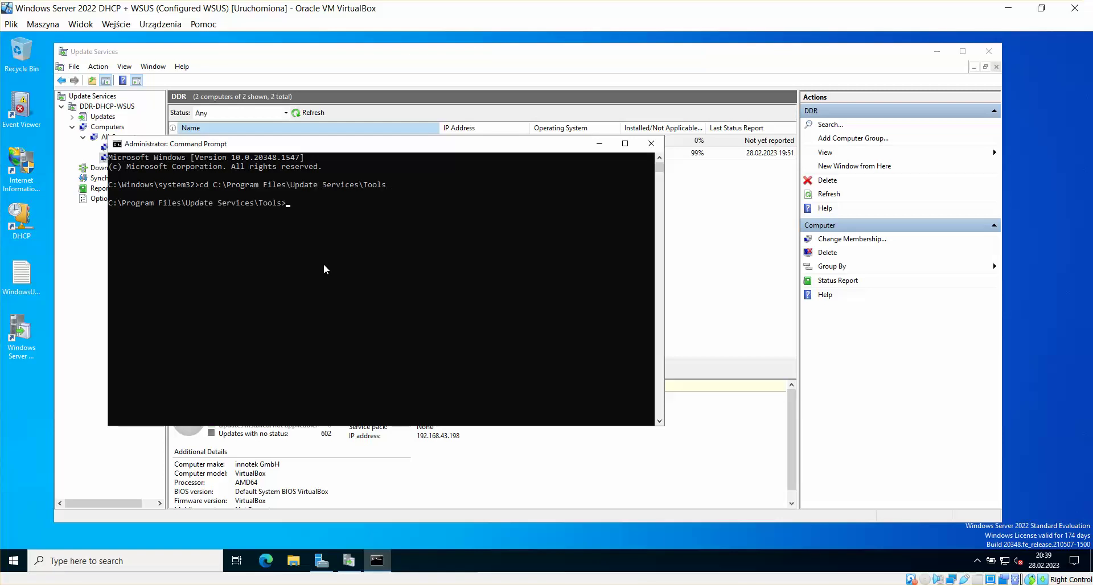
# Step: Copy the WsusUtil.exe configuressl command from the guide and paste it into the prompt
pyautogui.click(236, 584)
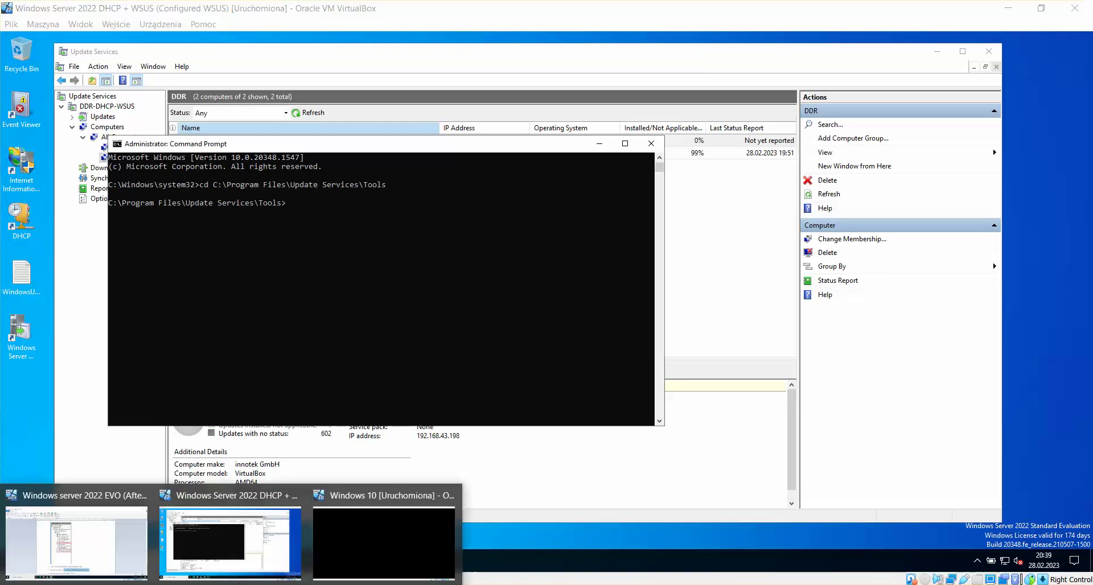
pyautogui.click(111, 539)
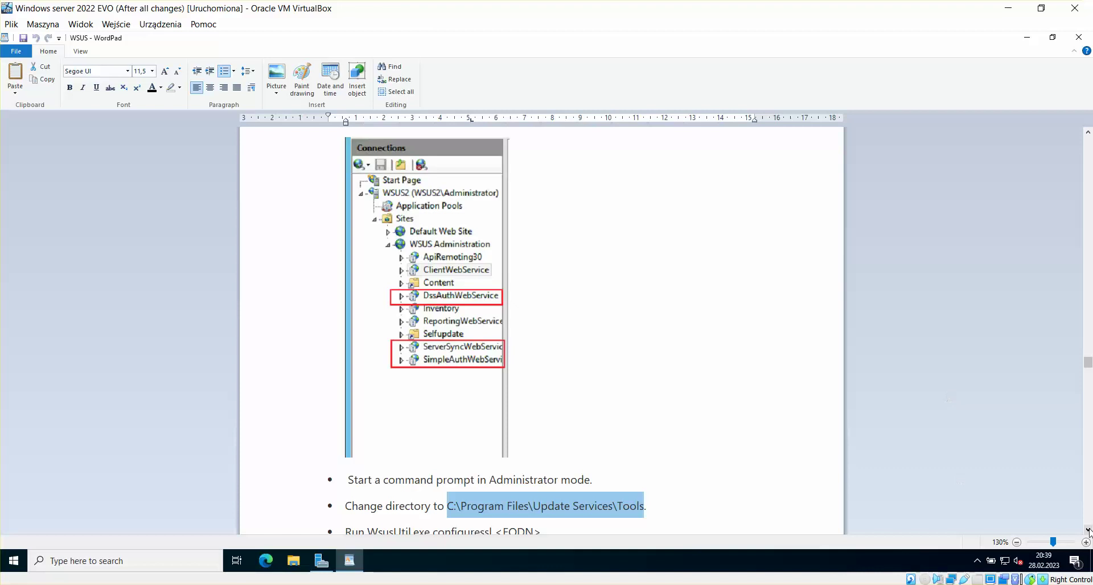
pyautogui.scroll(-5, 706, 337)
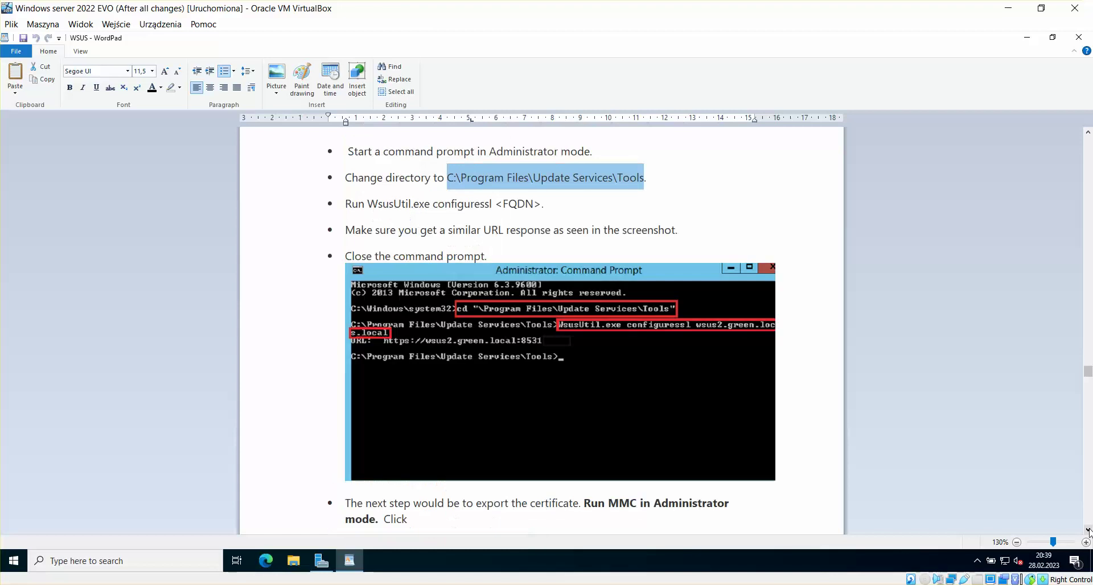
pyautogui.click(572, 193)
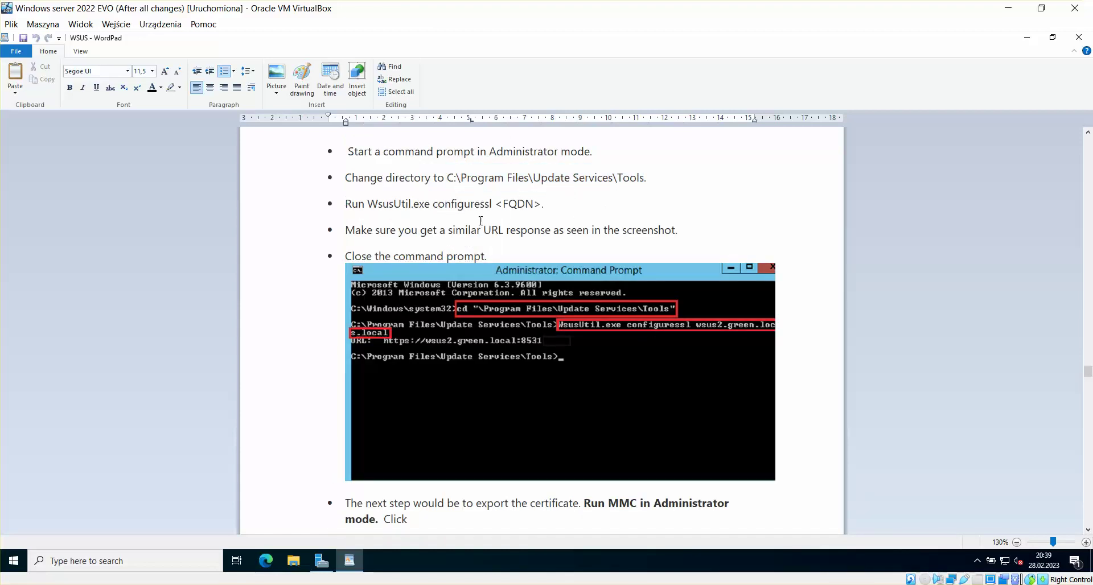
pyautogui.moveTo(370, 203); pyautogui.dragTo(489, 206)
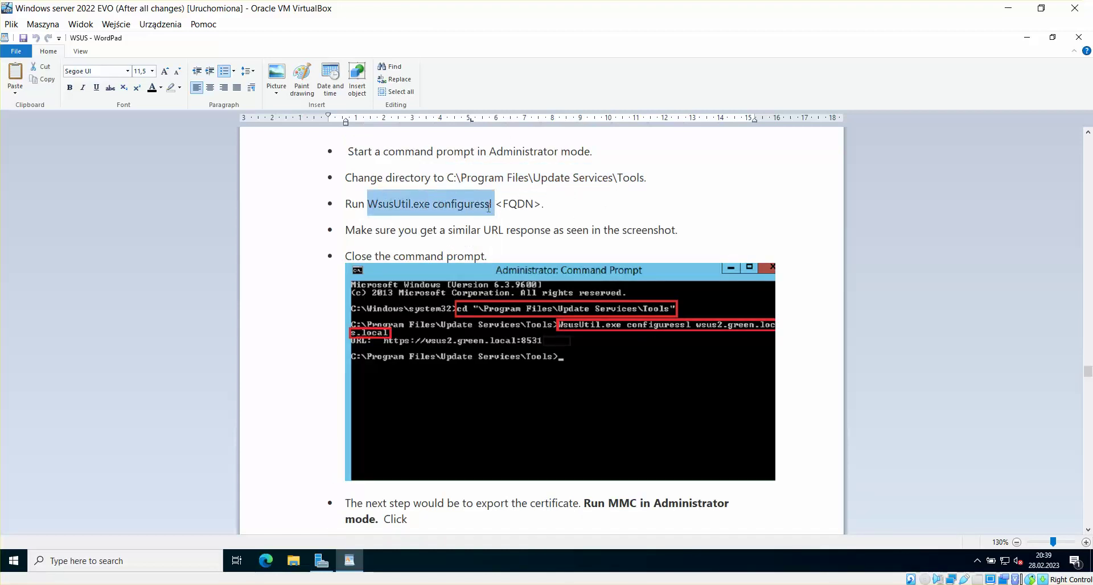
pyautogui.rightClick(489, 207)
pyautogui.click(513, 221)
pyautogui.click(236, 584)
pyautogui.click(232, 540)
pyautogui.rightClick(432, 263)
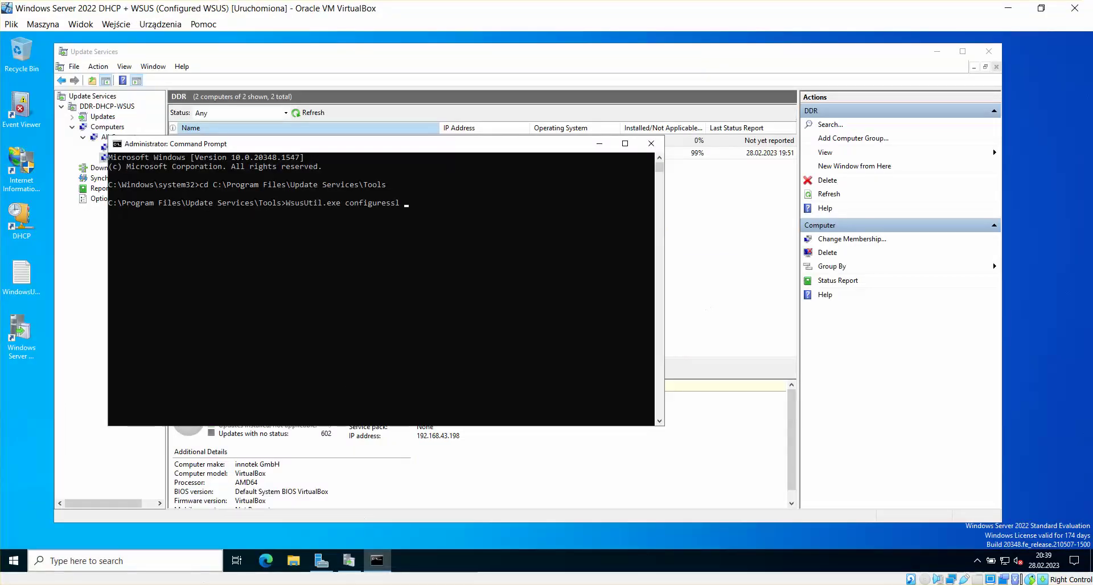
pyautogui.click(83, 544)
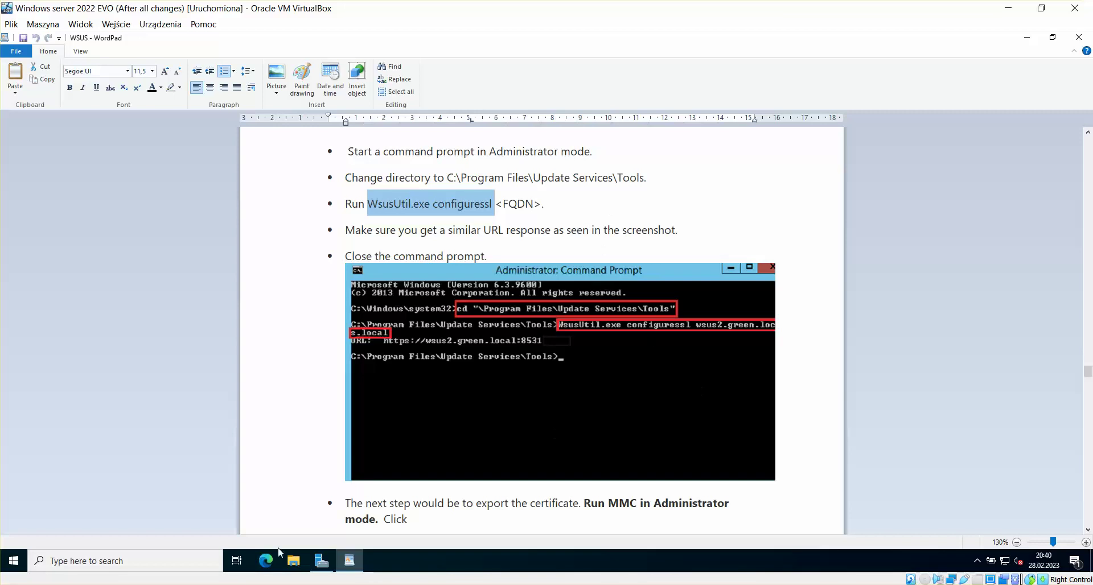
pyautogui.click(245, 544)
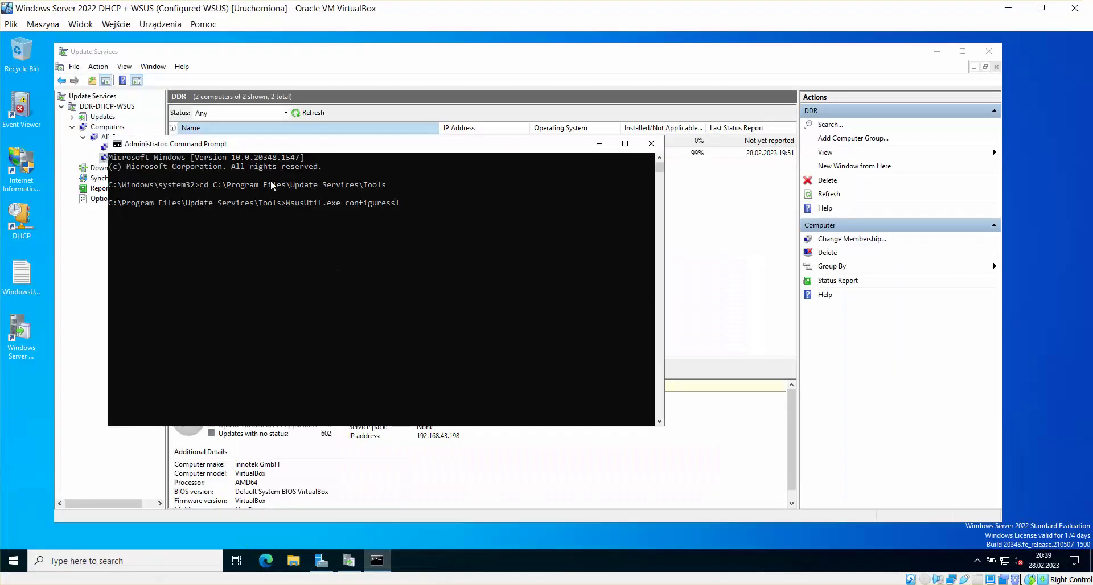
pyautogui.moveTo(288, 144); pyautogui.dragTo(318, 167)
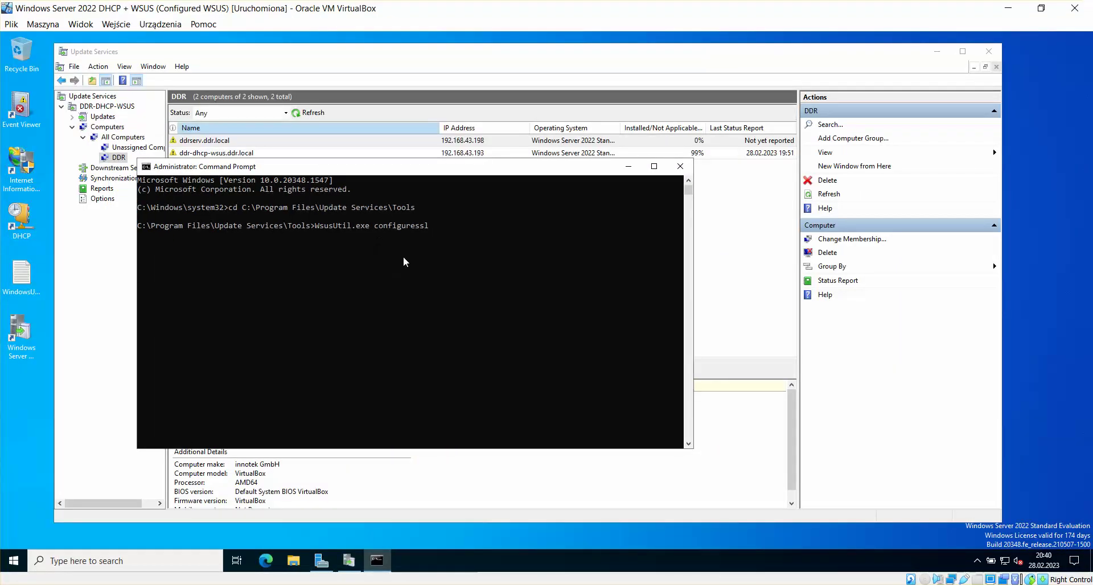
pyautogui.write('DDR-DHCP-WSUS.ddr.c')
pyautogui.write('ocal')
pyautogui.press('Return')
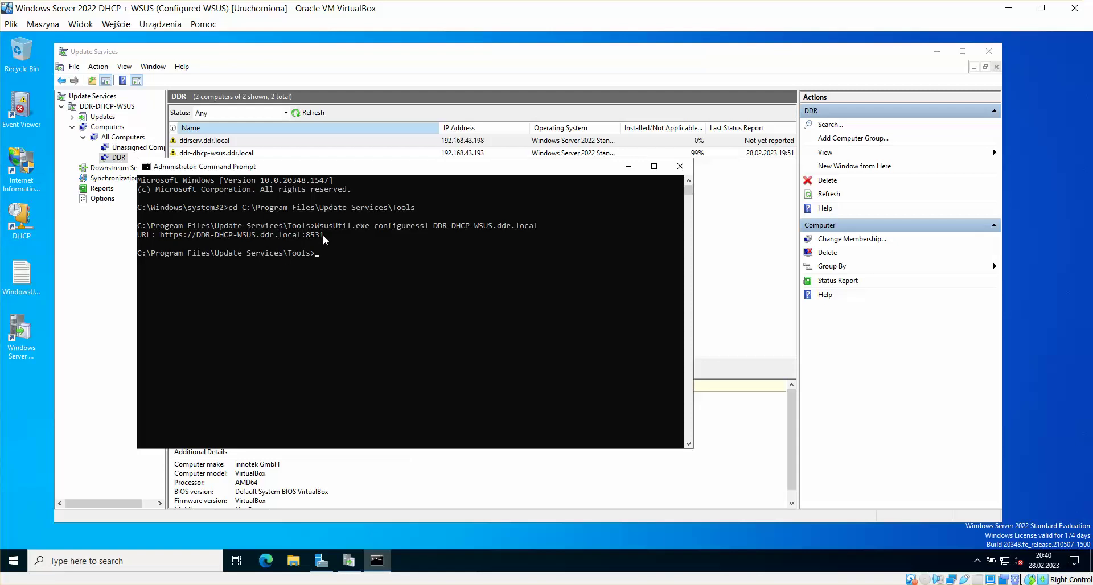
pyautogui.moveTo(322, 234); pyautogui.dragTo(143, 238)
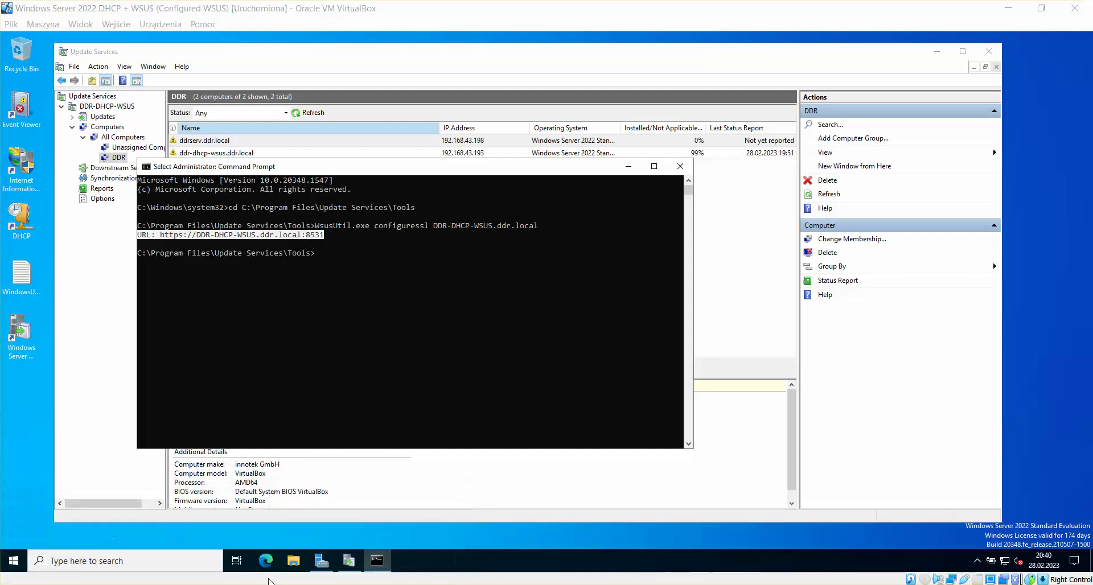
# Step: Check the guide's next step, then try launching mmc and decline the non-elevated prompt
pyautogui.moveTo(271, 580)
pyautogui.click(159, 549)
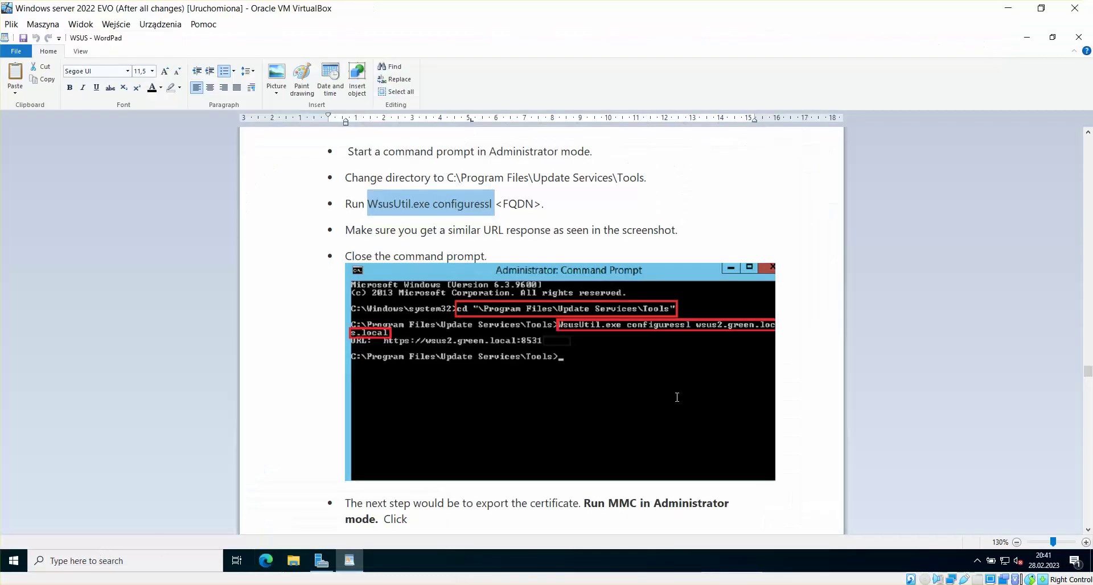
pyautogui.click(1088, 531)
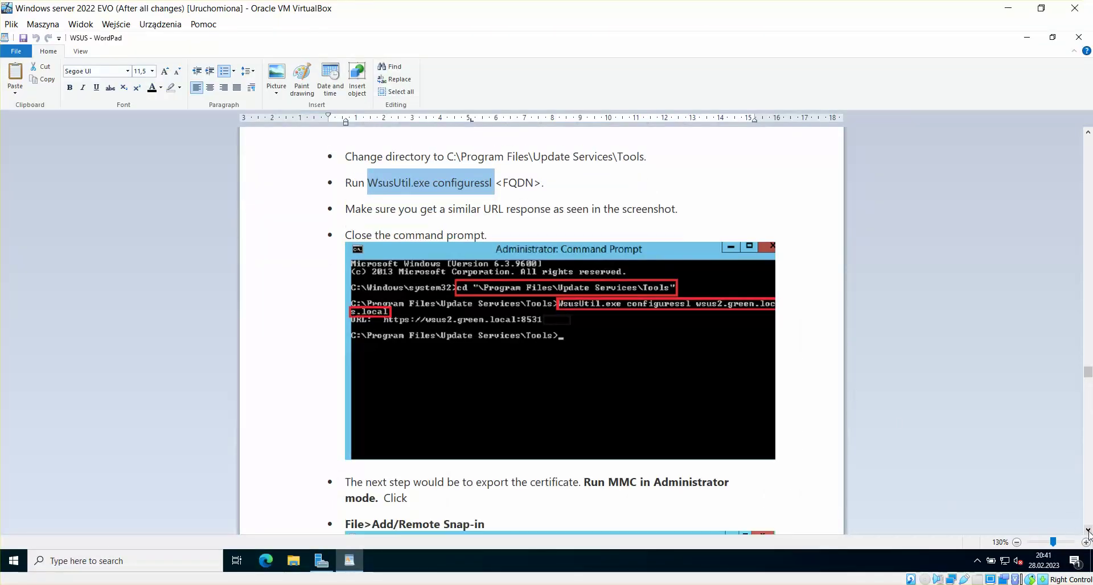
pyautogui.scroll(-5, 1088, 531)
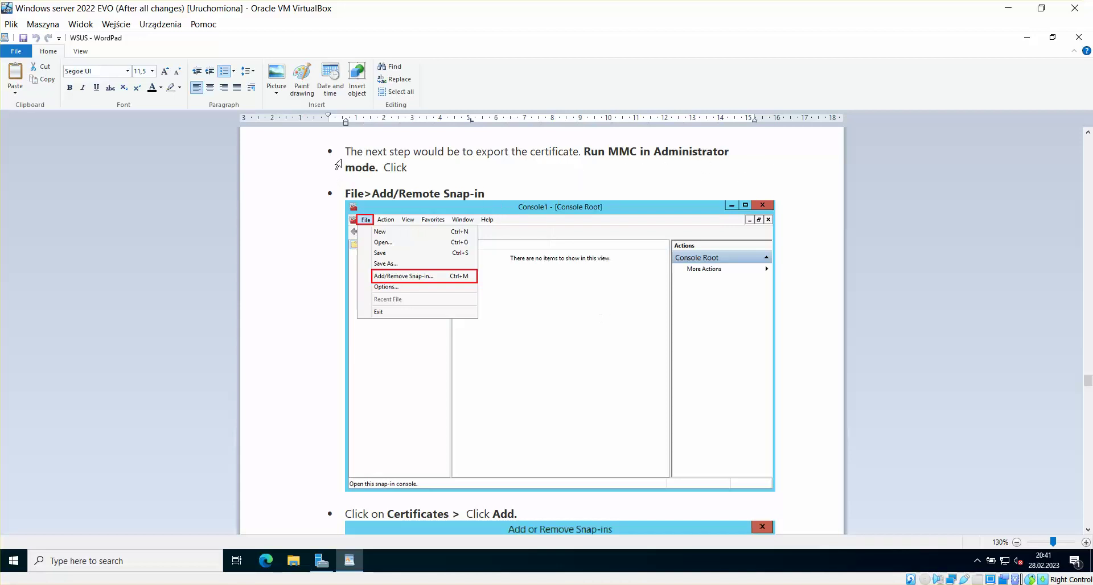
pyautogui.moveTo(158, 548)
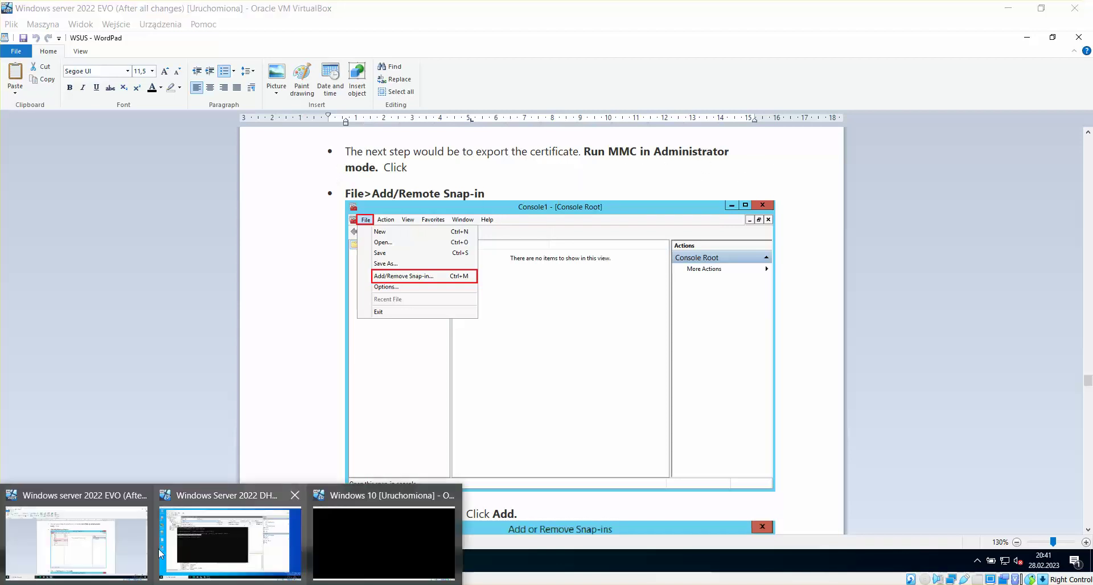
pyautogui.click(235, 541)
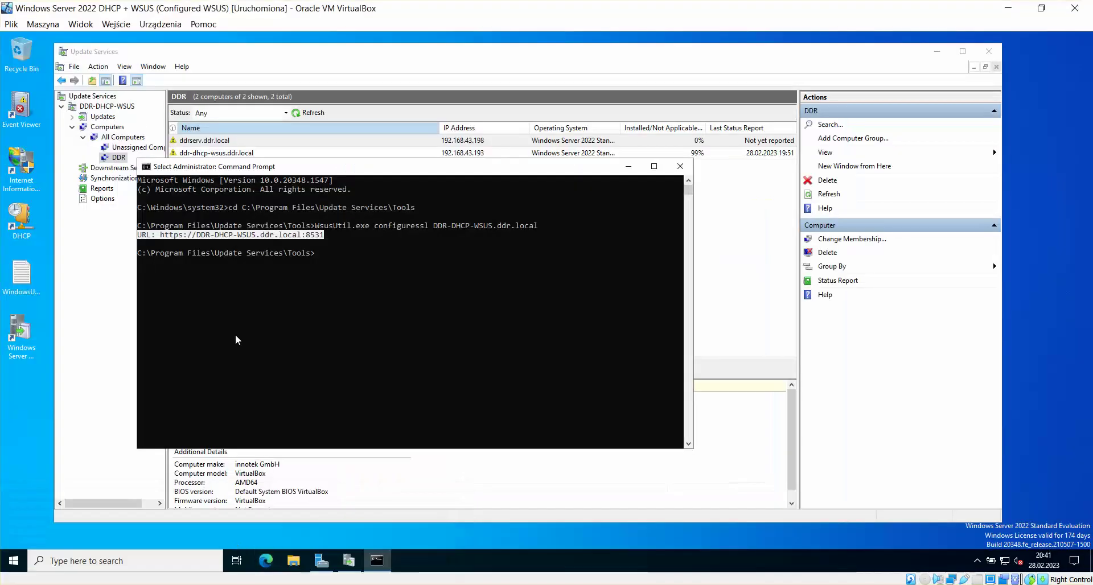
pyautogui.click(13, 561)
pyautogui.write('mmc')
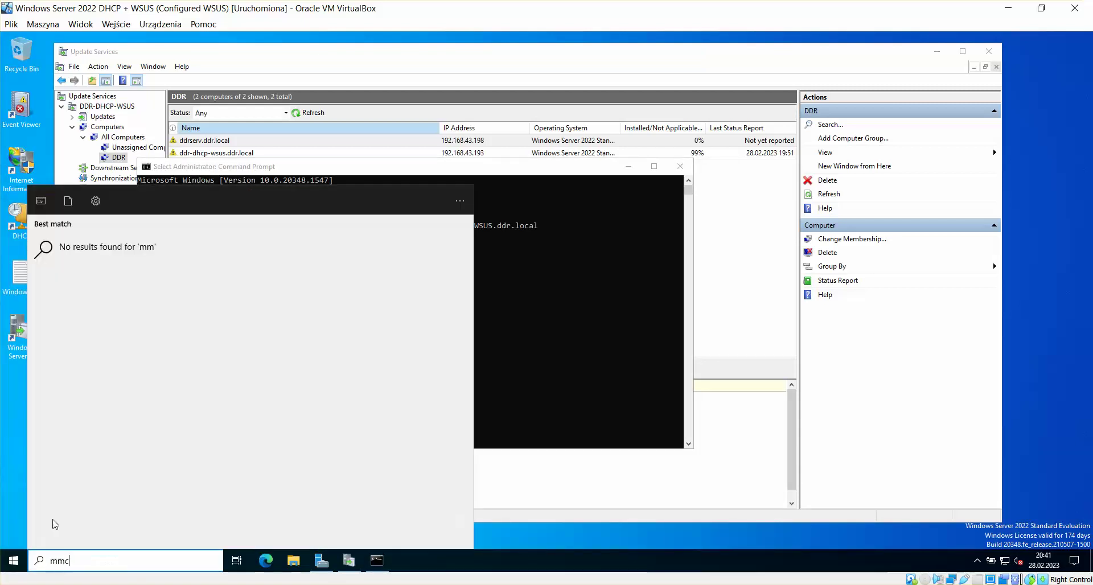
pyautogui.click(42, 300)
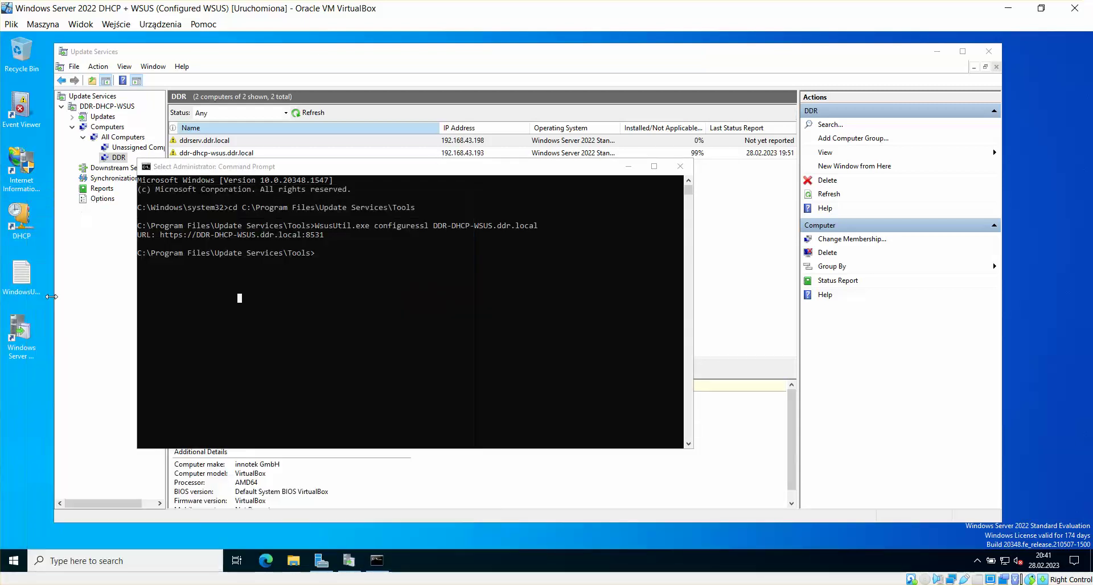
pyautogui.click(591, 371)
# Step: Launch mmc as administrator and accept the UAC prompt
pyautogui.click(14, 560)
pyautogui.write('mmc')
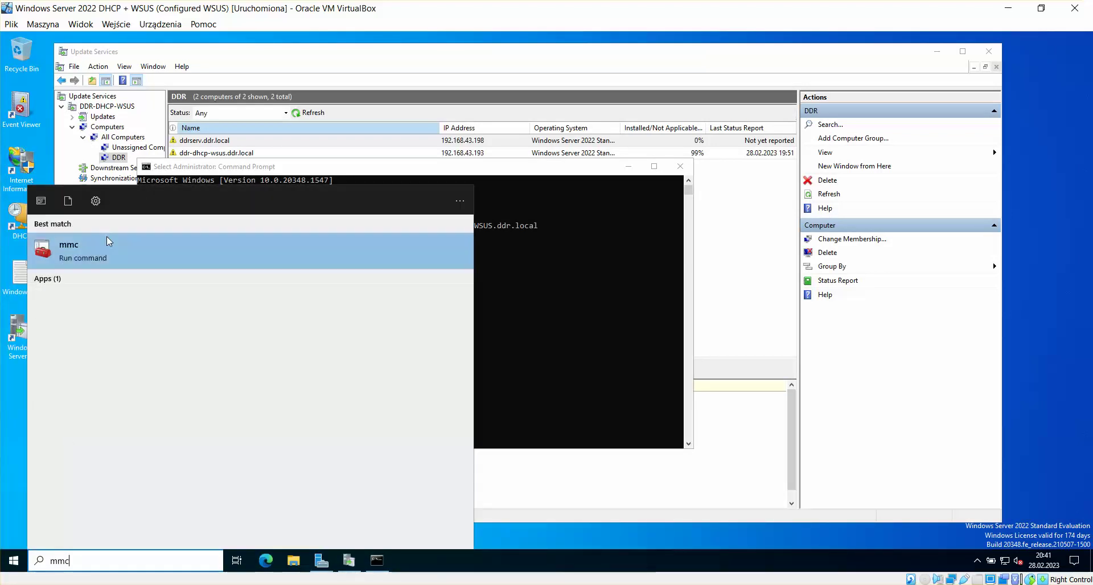
pyautogui.rightClick(107, 237)
pyautogui.click(147, 247)
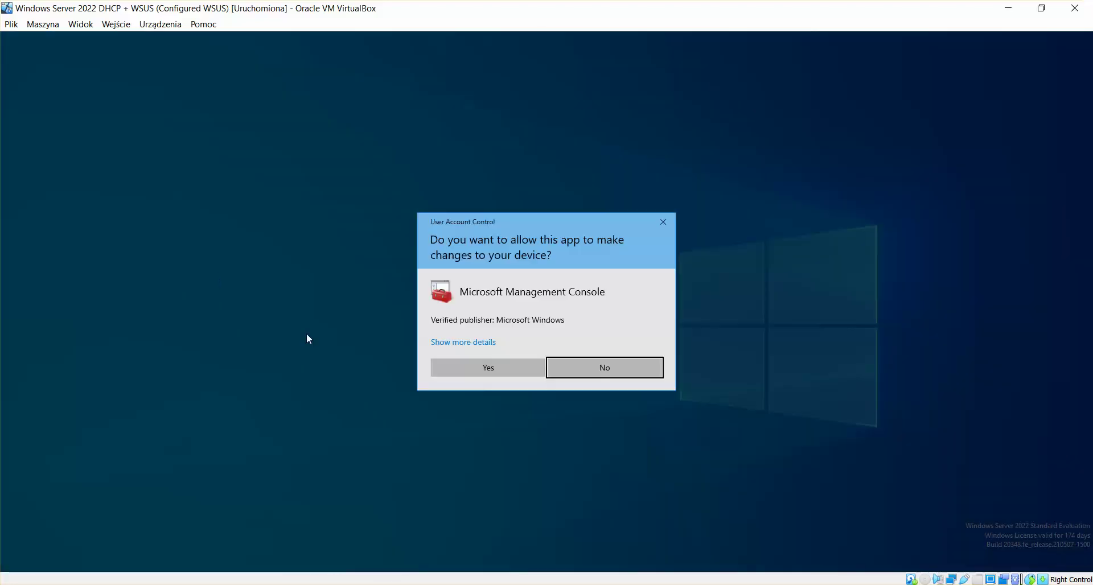
pyautogui.click(505, 371)
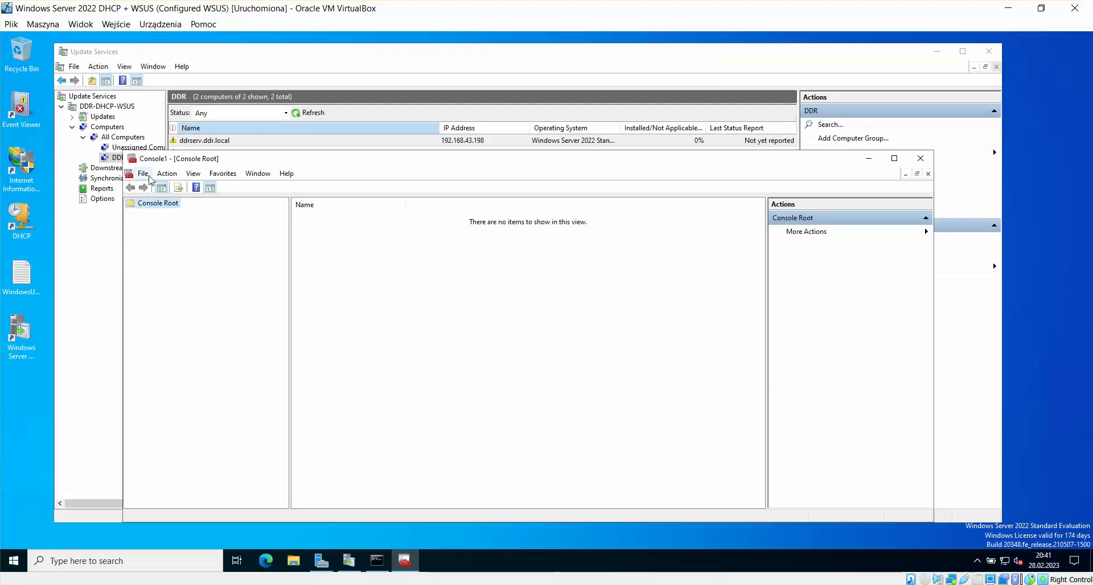
# Step: Open Add or Remove Snap-ins and add Certificates for the computer account
pyautogui.click(148, 176)
pyautogui.click(165, 242)
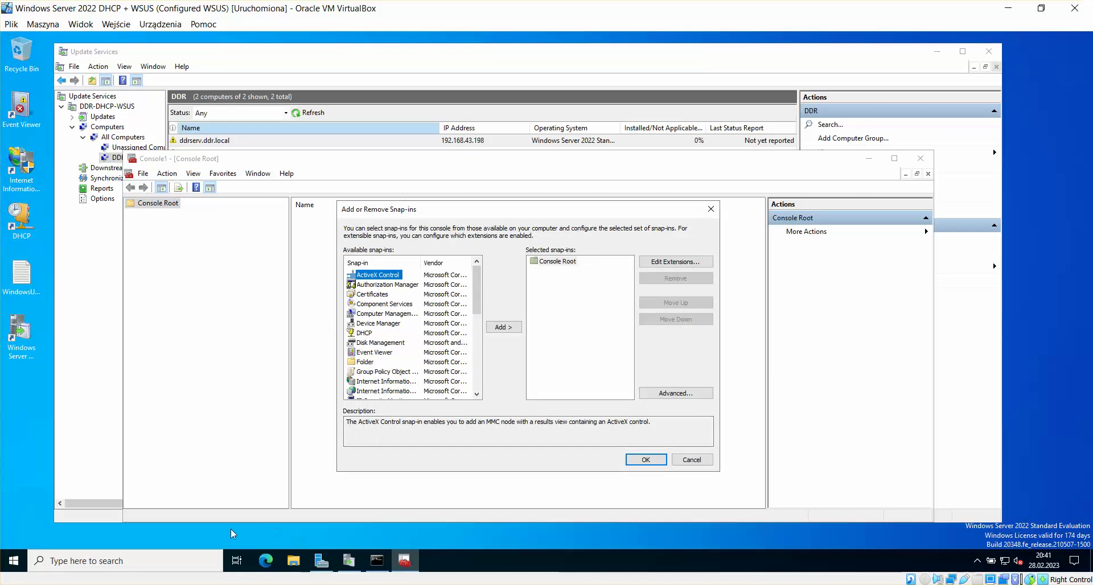
pyautogui.click(230, 583)
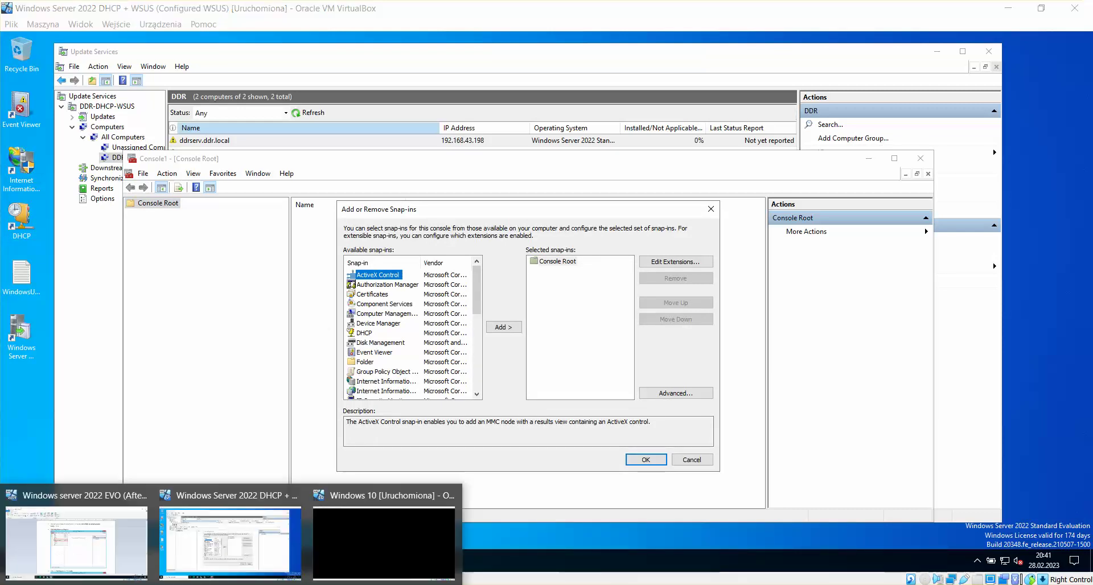
pyautogui.click(117, 542)
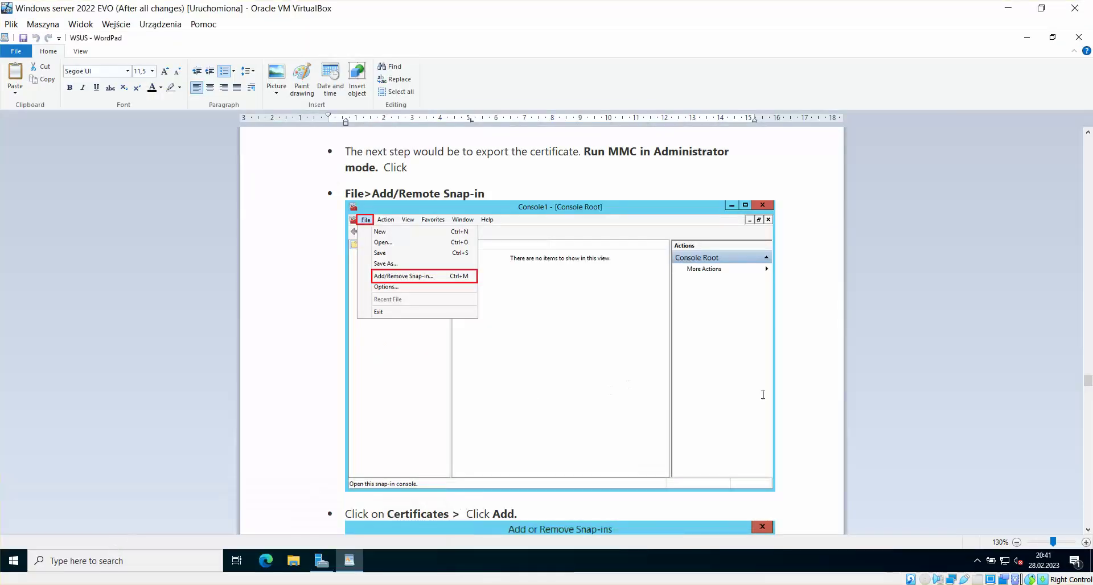
pyautogui.scroll(-6, 1087, 534)
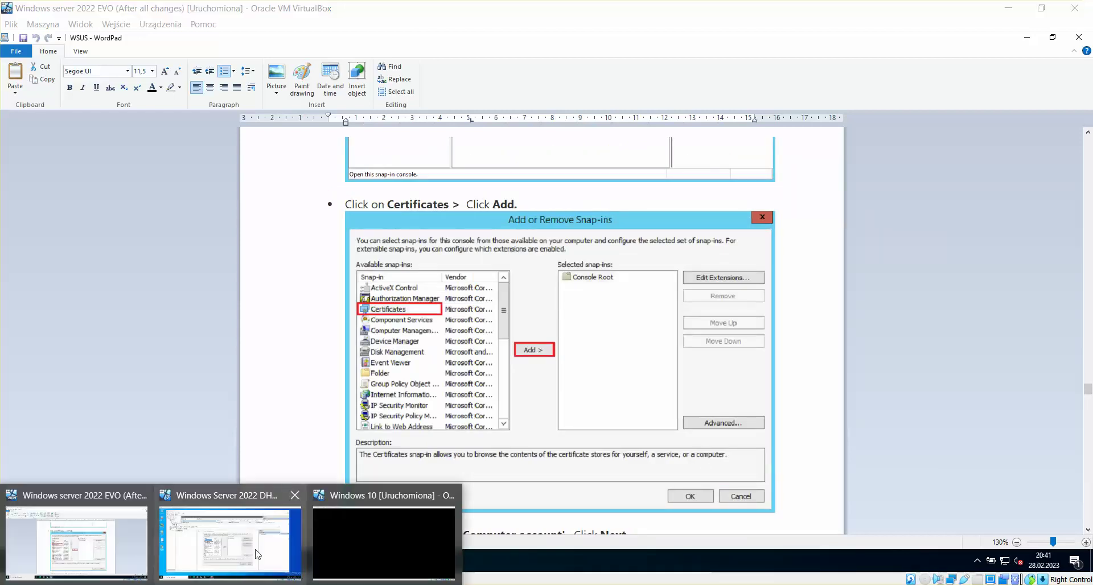
pyautogui.click(248, 551)
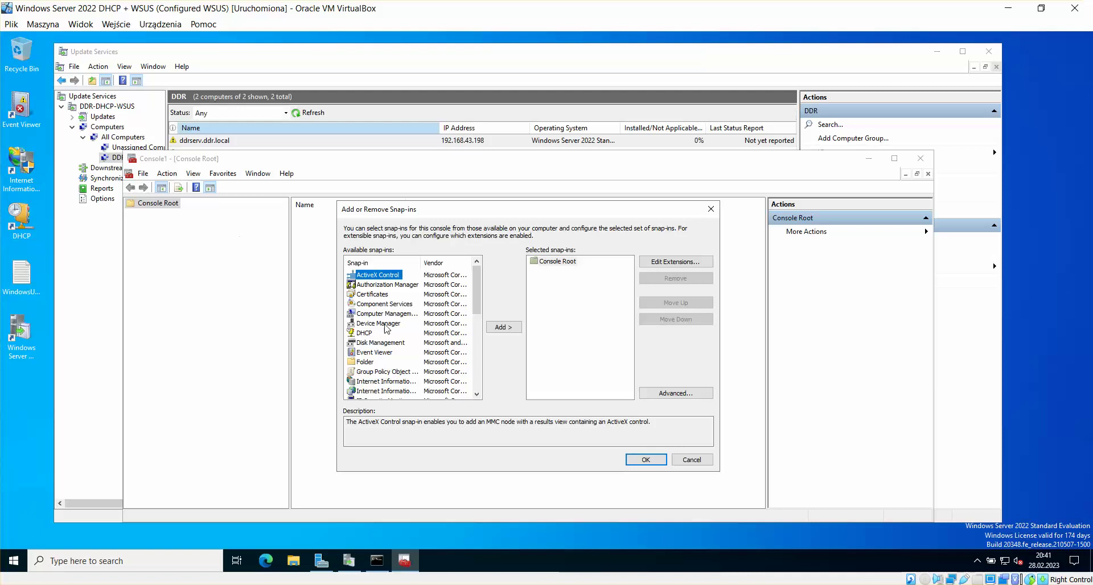
pyautogui.click(378, 295)
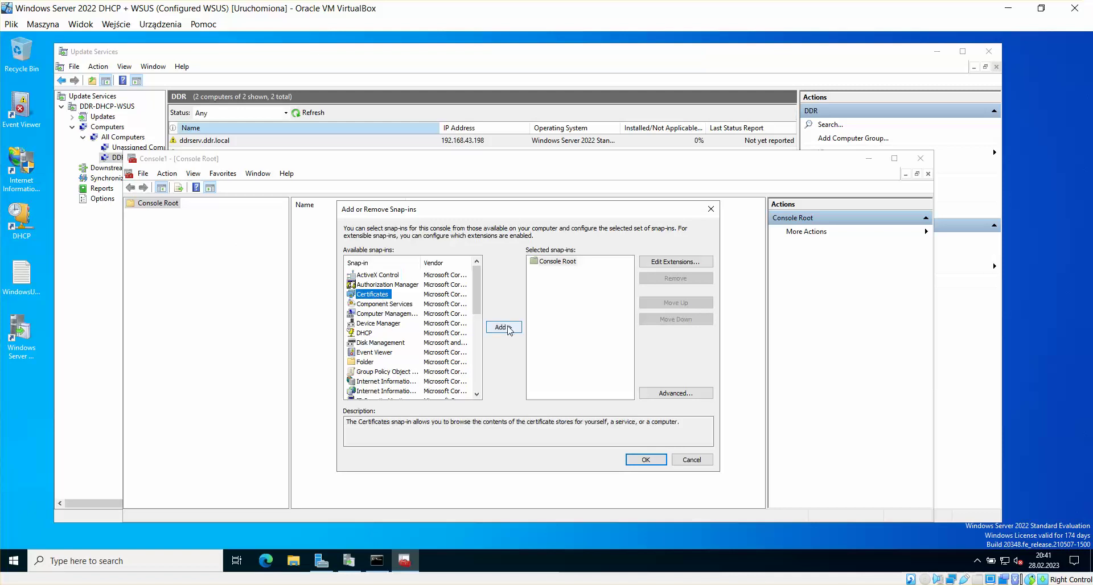
pyautogui.click(509, 329)
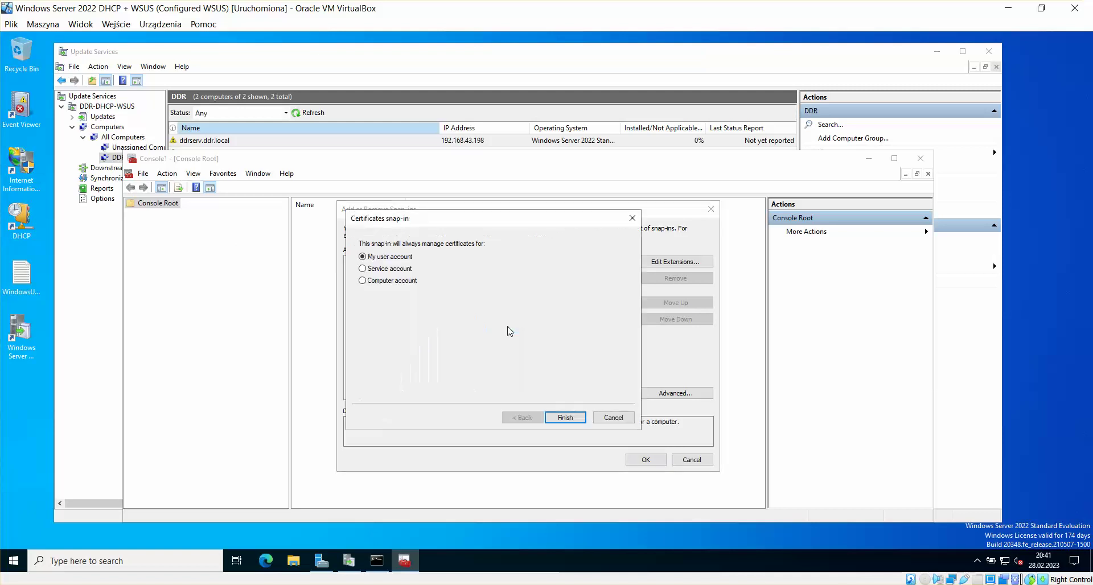
pyautogui.click(405, 280)
pyautogui.click(578, 419)
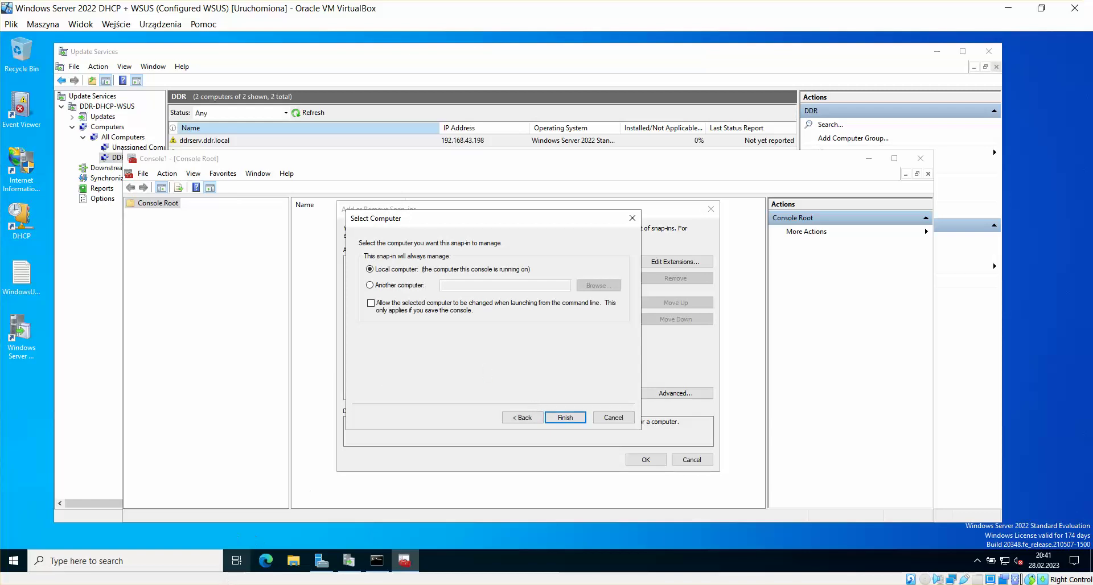
# Step: Finish with Local computer, confirm with OK, and show the Certificates (Local Computer) stores
pyautogui.moveTo(129, 552)
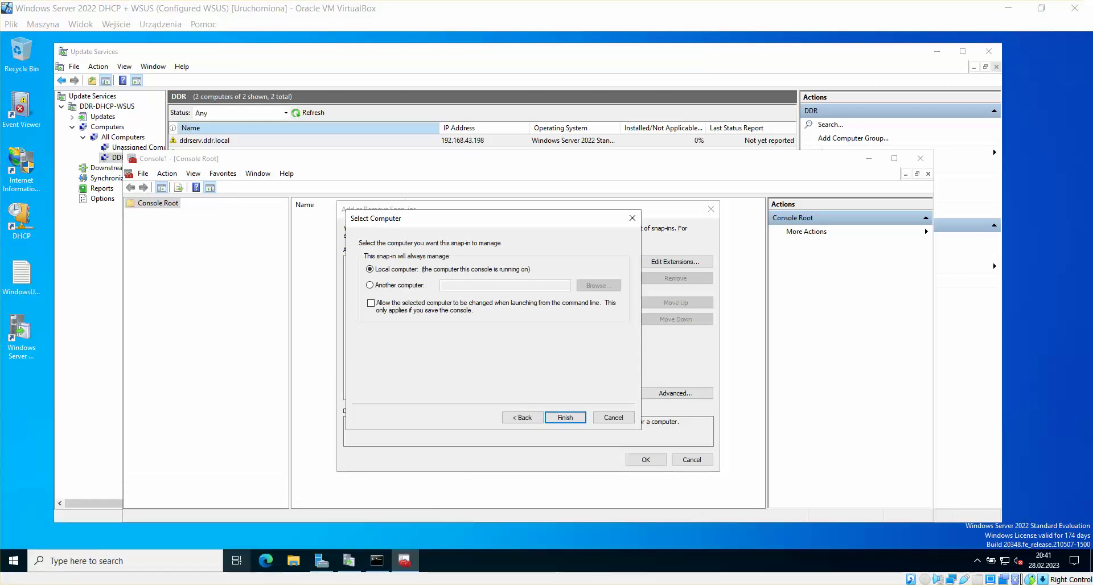
pyautogui.click(112, 552)
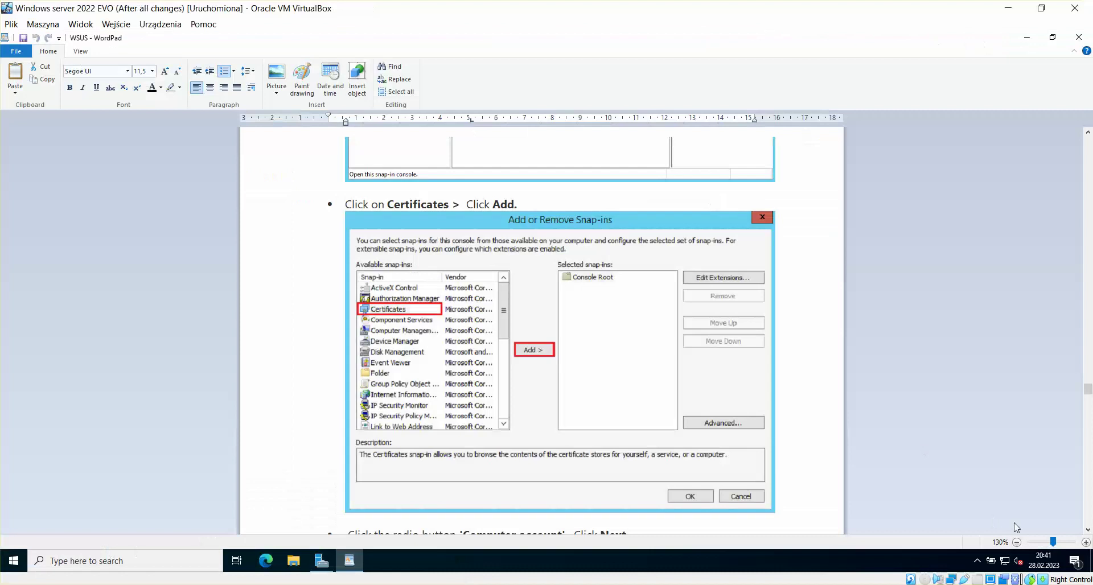
pyautogui.scroll(-9, 1088, 532)
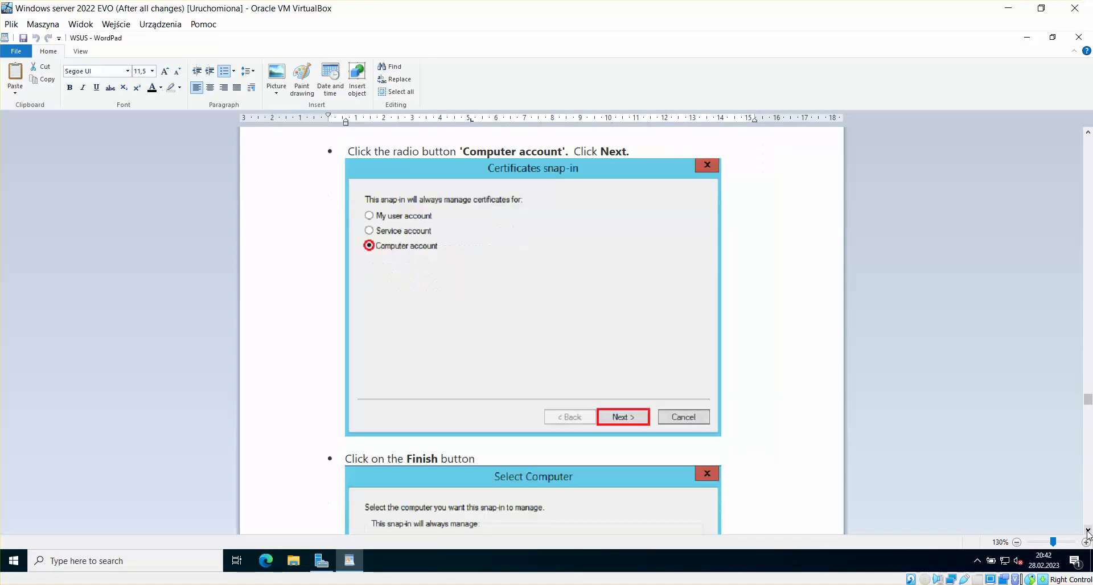
pyautogui.scroll(-8, 1088, 532)
pyautogui.scroll(-10, 1087, 532)
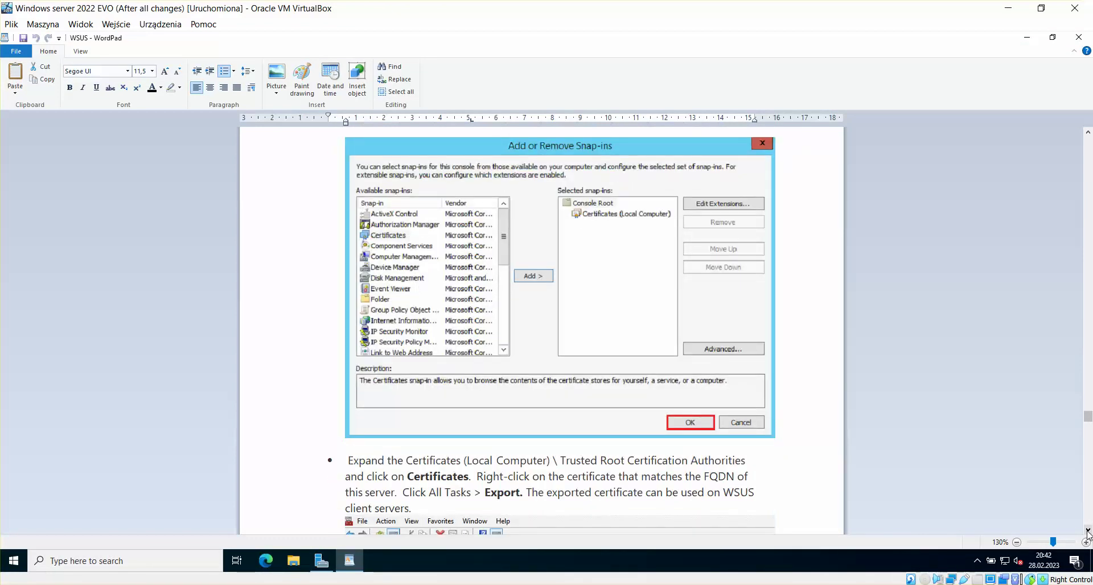
pyautogui.scroll(-9, 1088, 533)
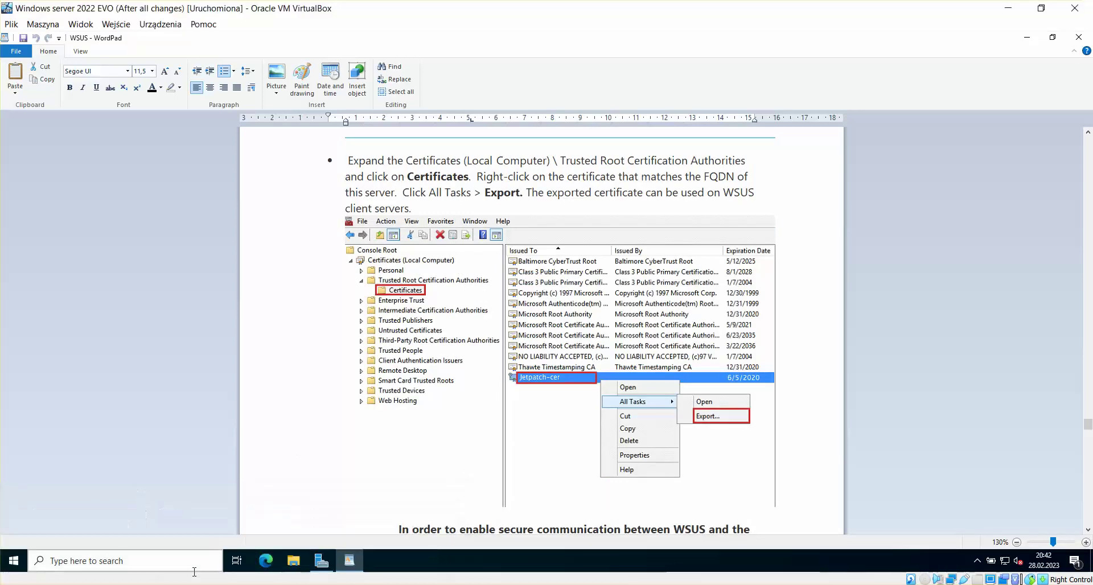
pyautogui.click(194, 546)
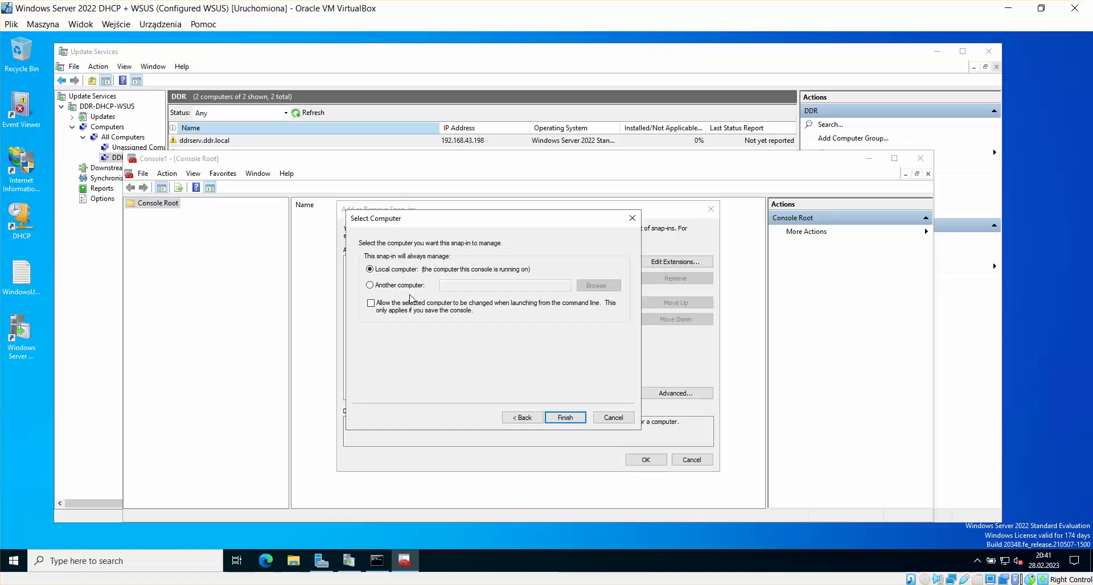
pyautogui.click(565, 418)
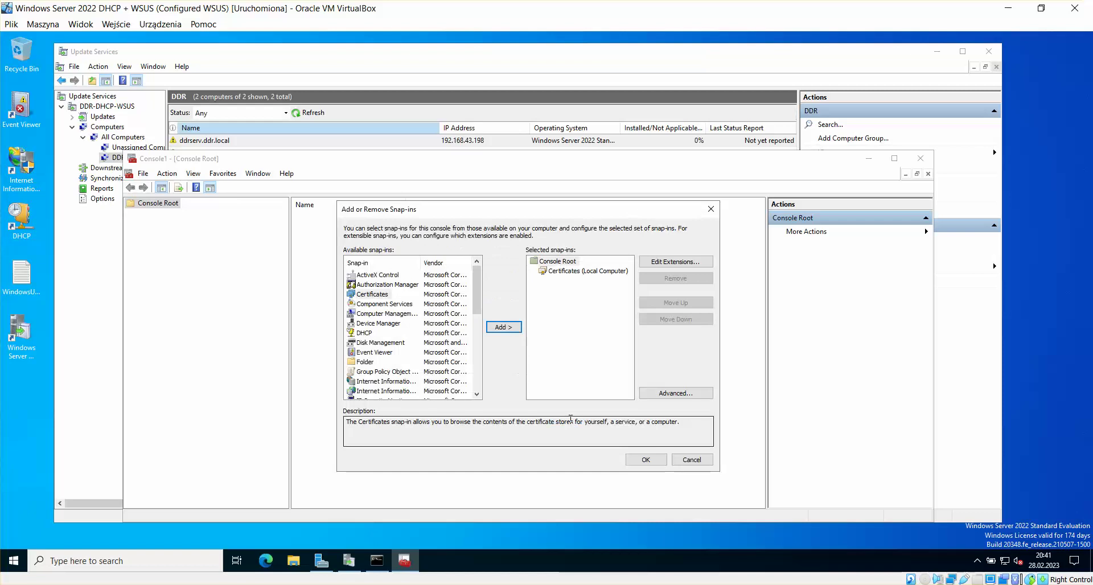
pyautogui.click(662, 465)
pyautogui.click(348, 215)
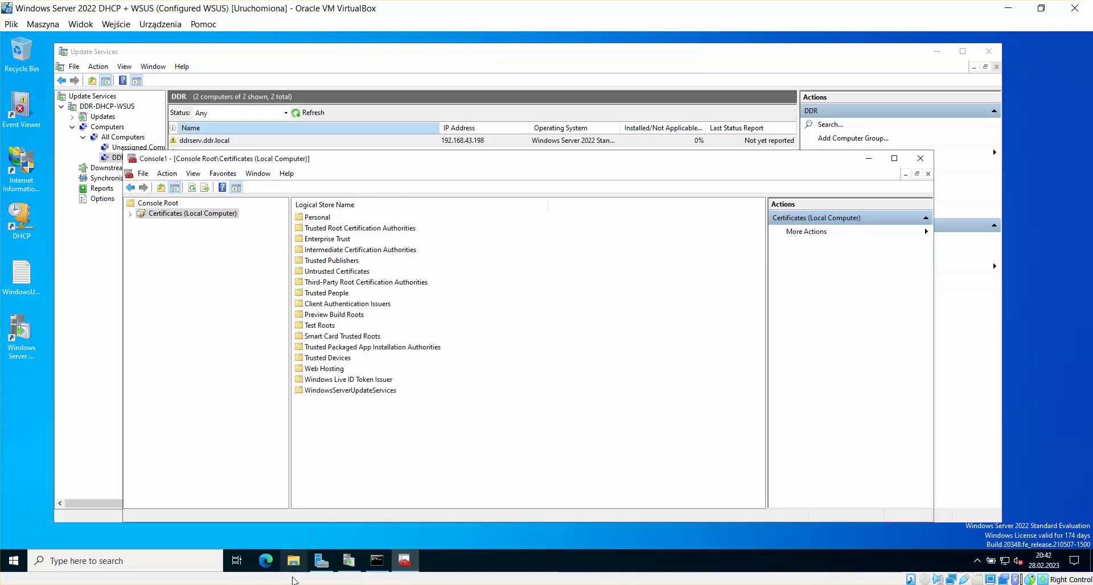
# Step: Open Trusted Root Certification Authorities > Certificates, select DDR-DHCP-WSUS.ddr.local, then return to the guide
pyautogui.click(222, 584)
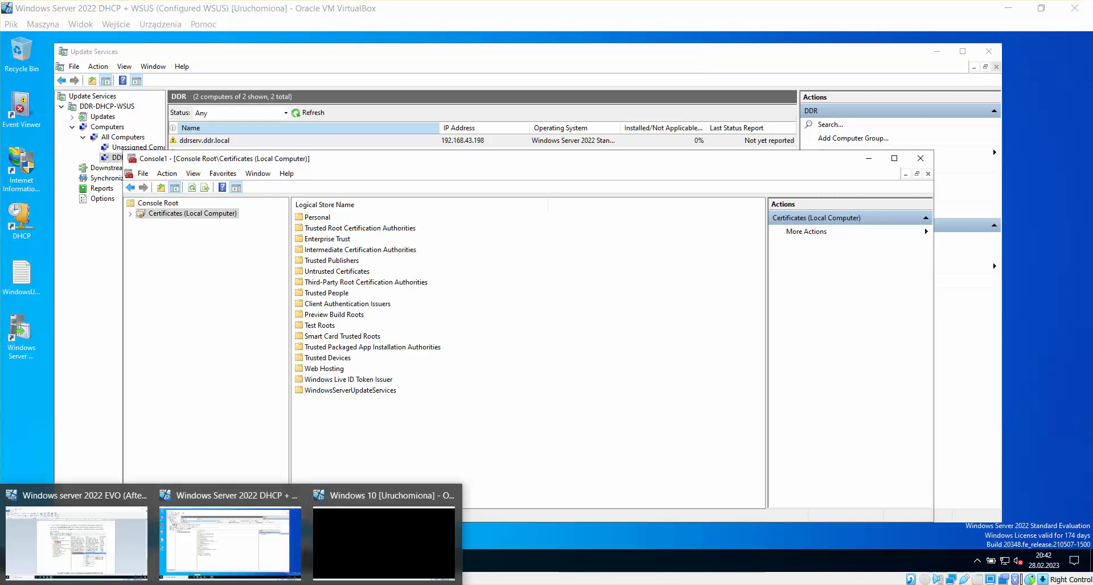
pyautogui.click(121, 544)
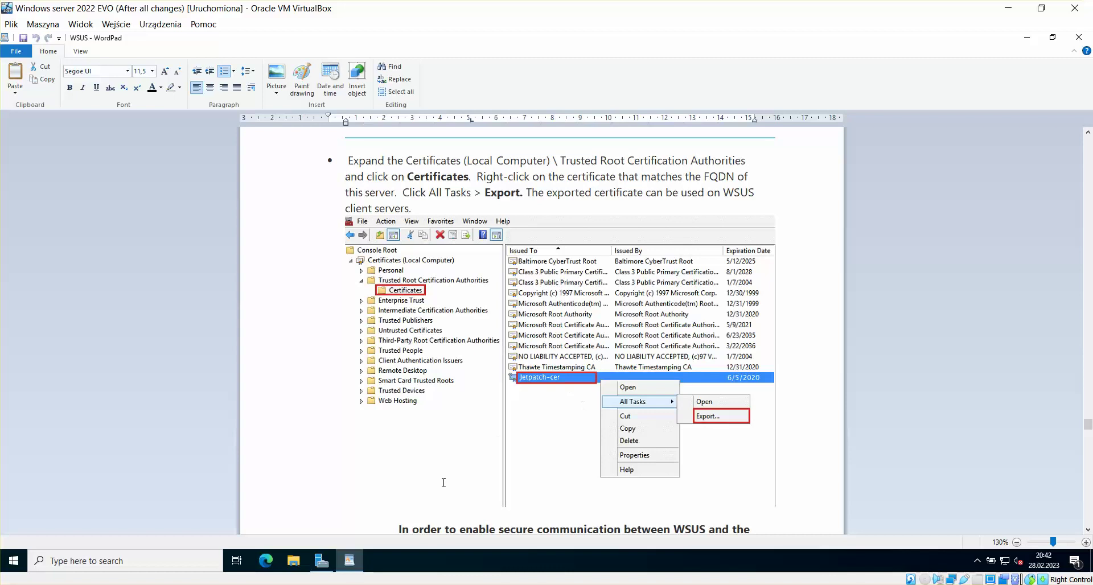
pyautogui.click(231, 532)
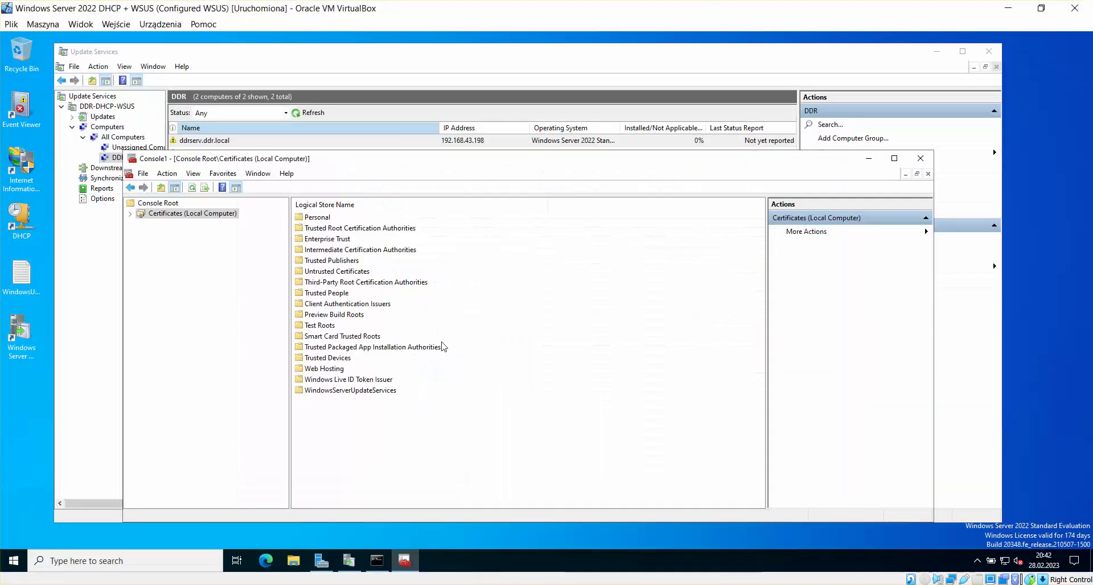
pyautogui.doubleClick(354, 228)
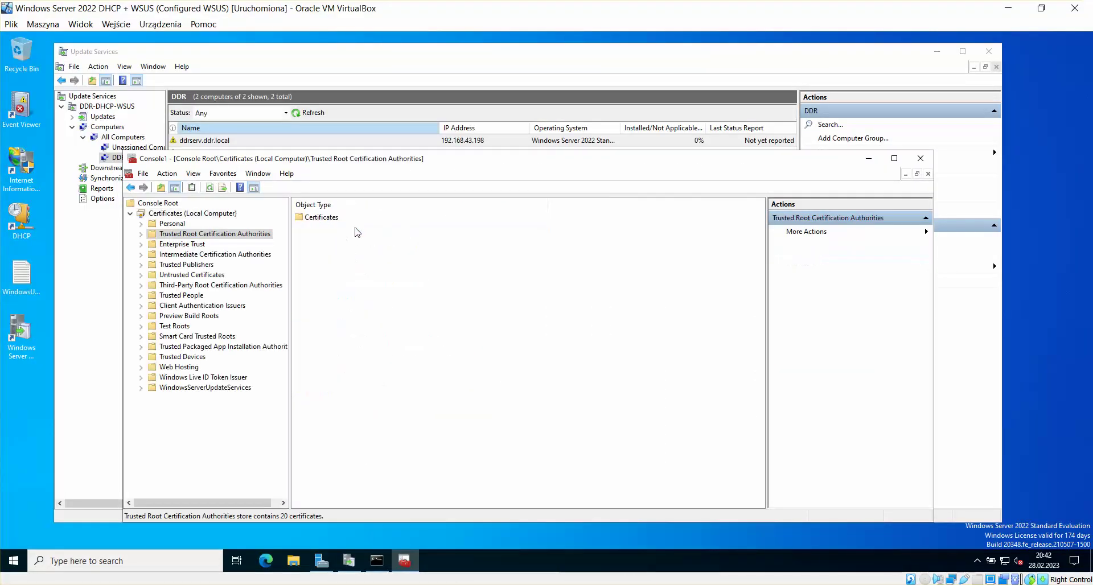
pyautogui.doubleClick(328, 218)
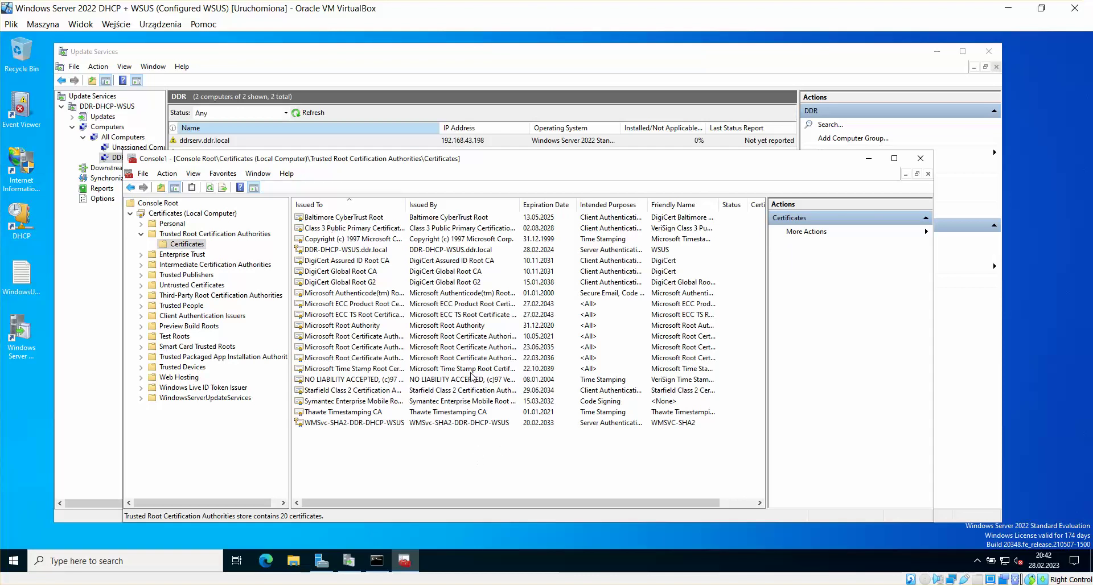
pyautogui.click(374, 253)
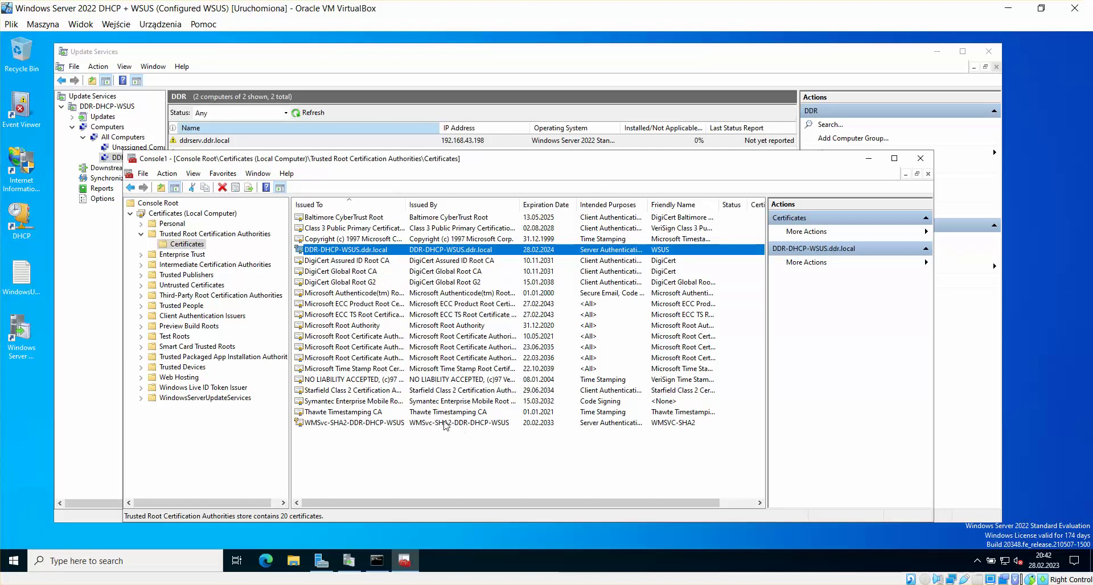
pyautogui.moveTo(231, 555)
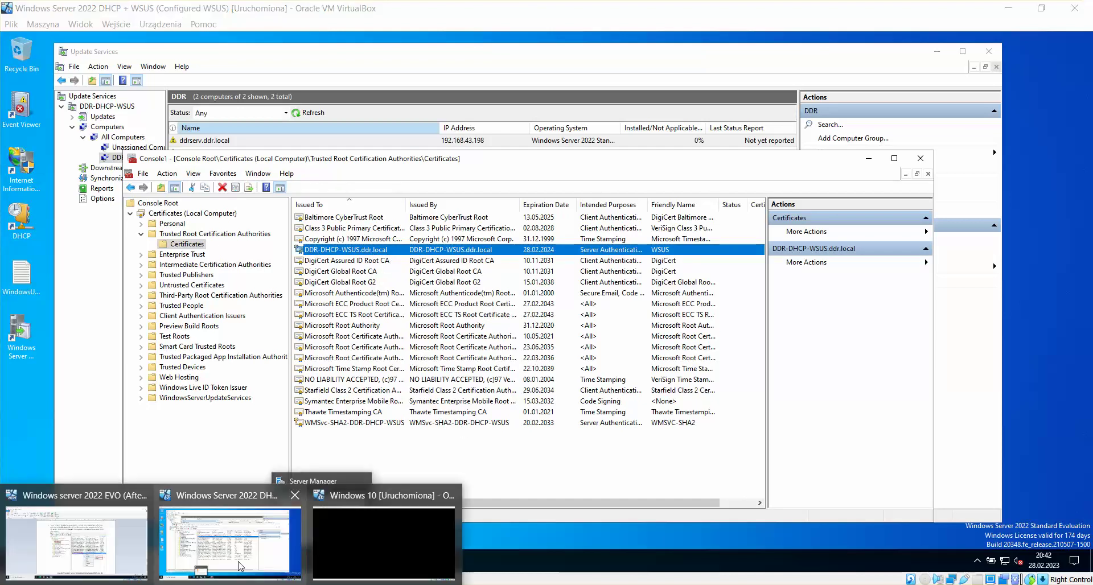
pyautogui.click(123, 554)
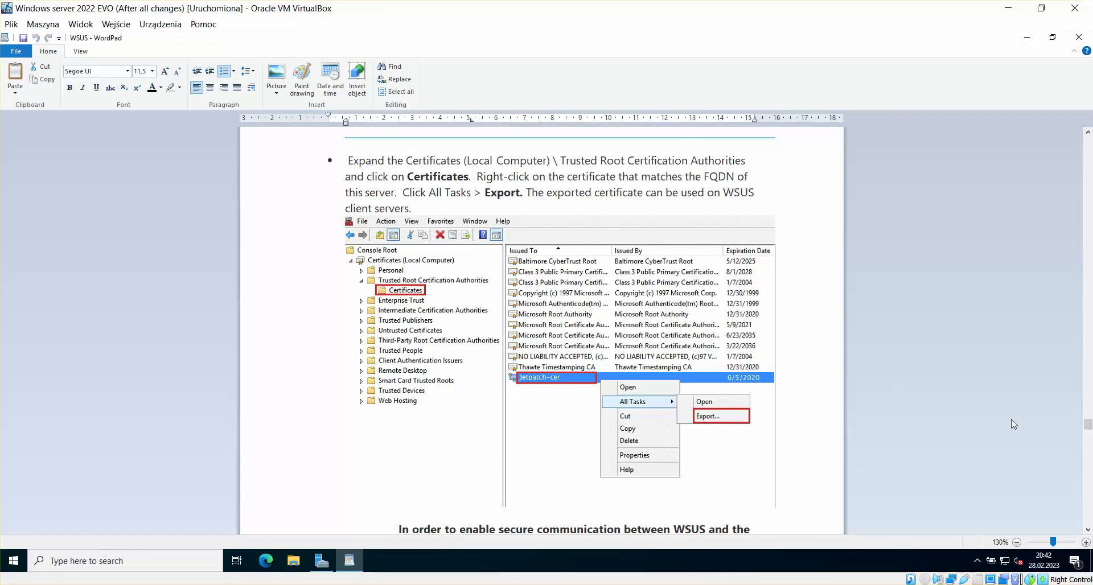
# Step: Scroll the guide to the steps for distributing certificates to clients via Group Policy
pyautogui.scroll(-10, 1089, 530)
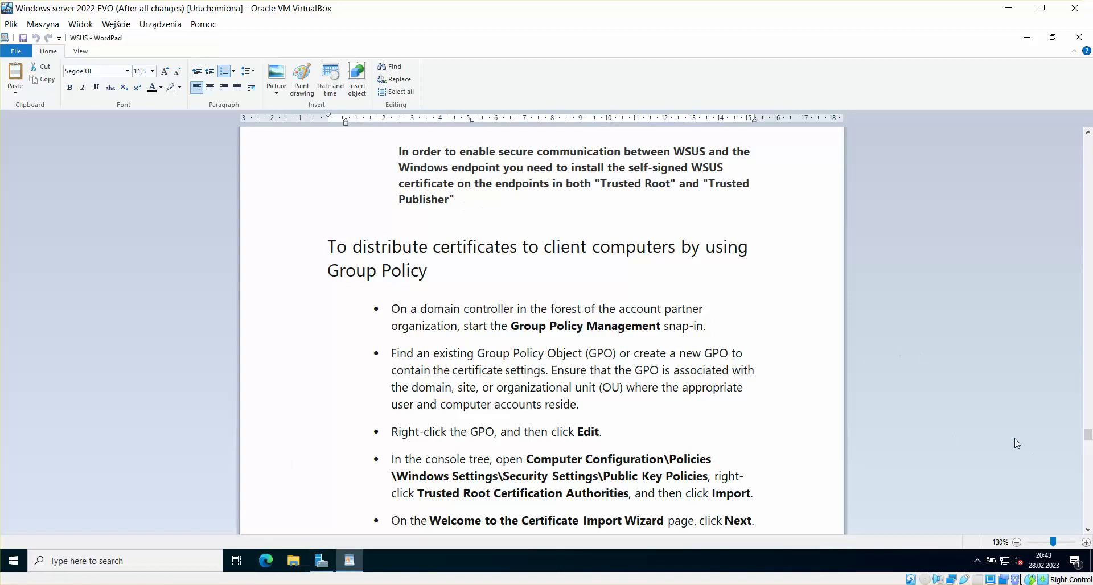
pyautogui.click(1088, 530)
pyautogui.click(1088, 530)
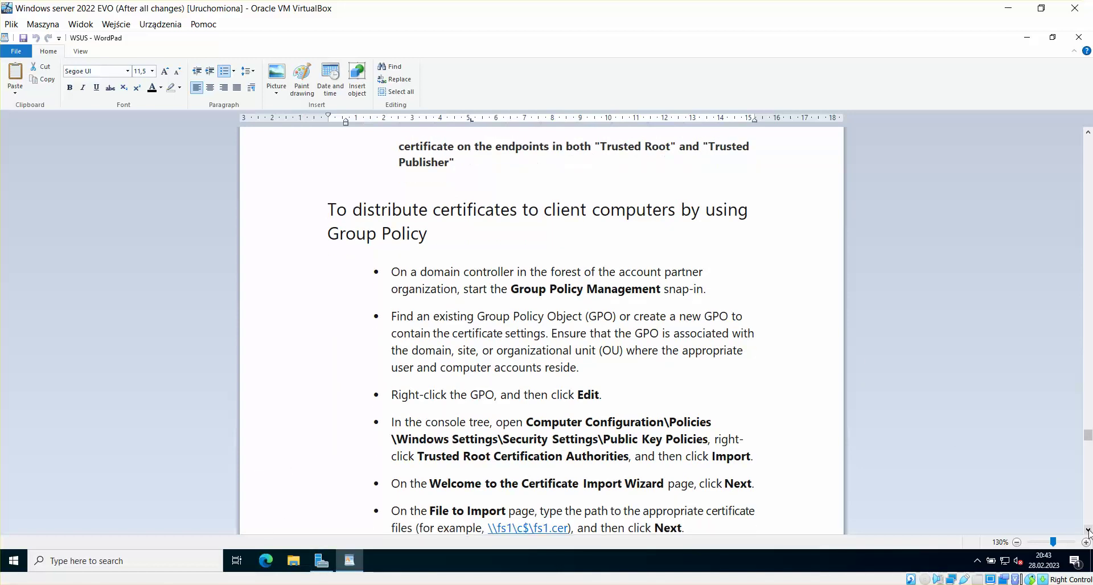
pyautogui.click(1088, 530)
pyautogui.click(1088, 530)
pyautogui.click(1088, 530)
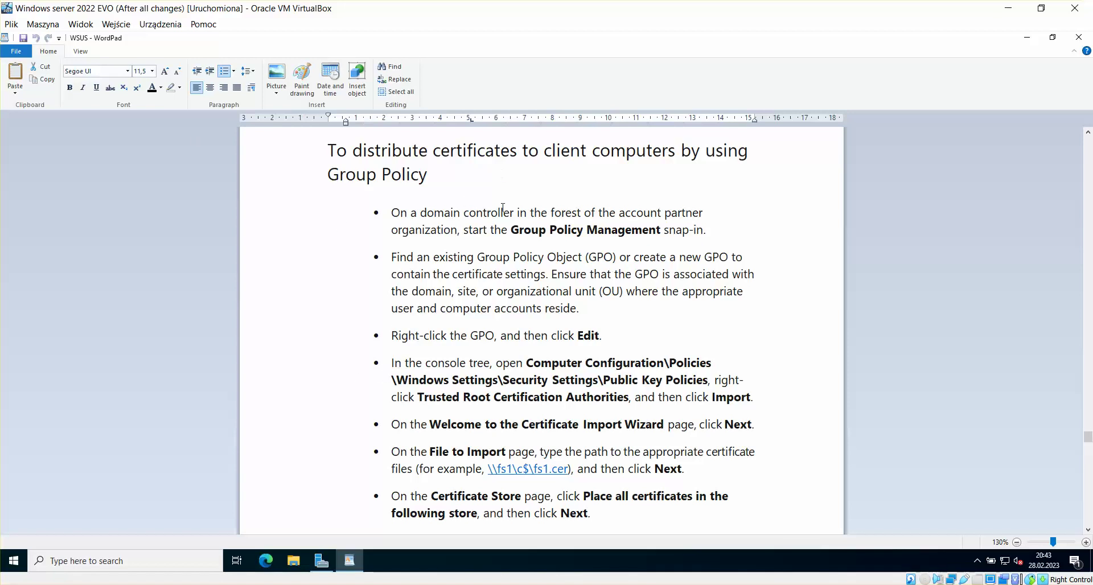
# Step: Restore the WordPad window, move it aside, and launch Group Policy Management from the desktop
pyautogui.moveTo(203, 584)
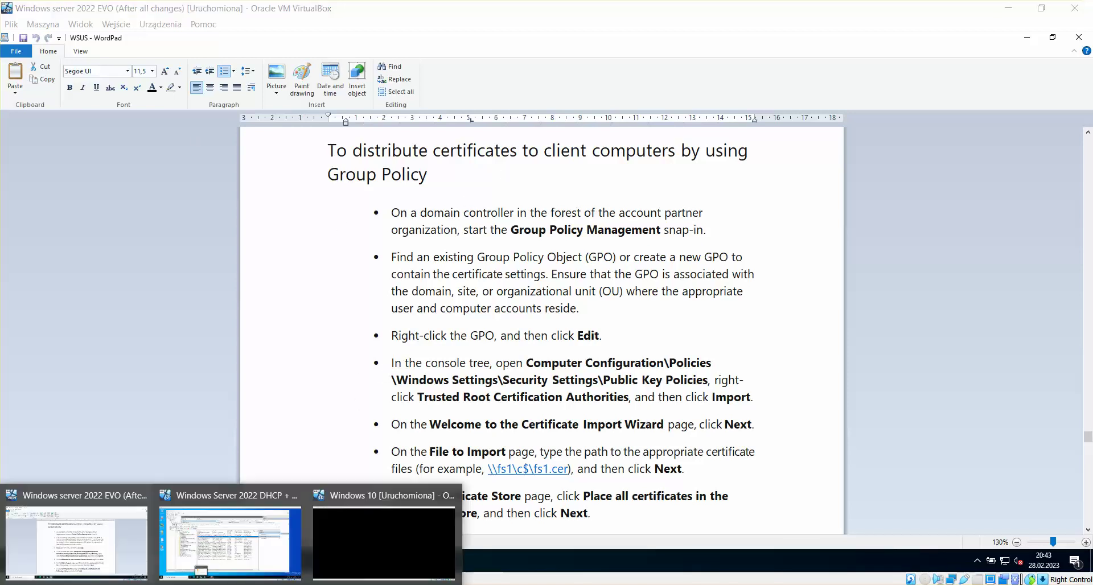
pyautogui.click(236, 535)
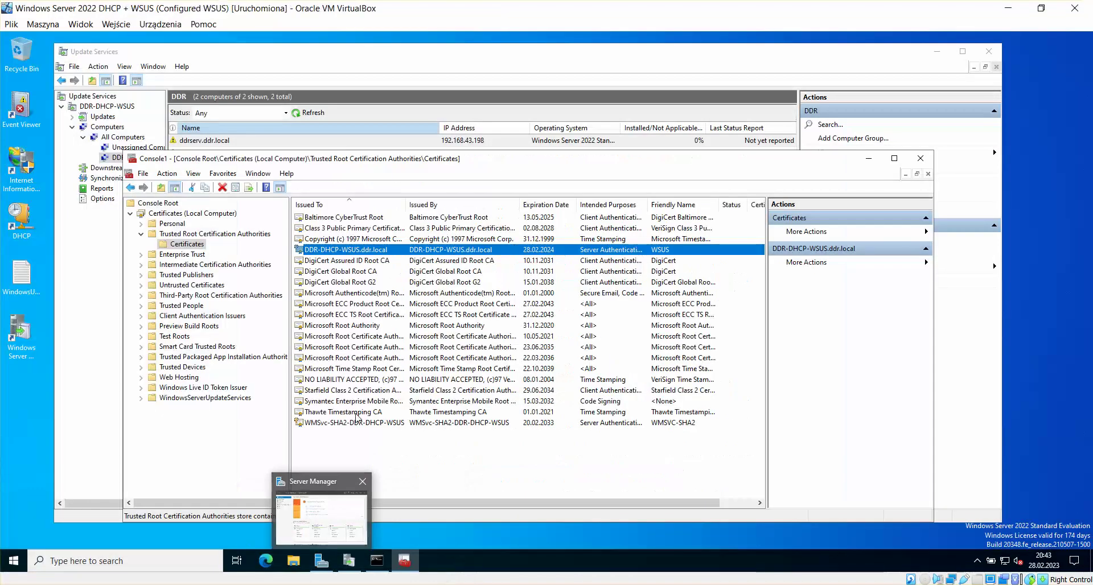
pyautogui.click(234, 583)
pyautogui.click(116, 544)
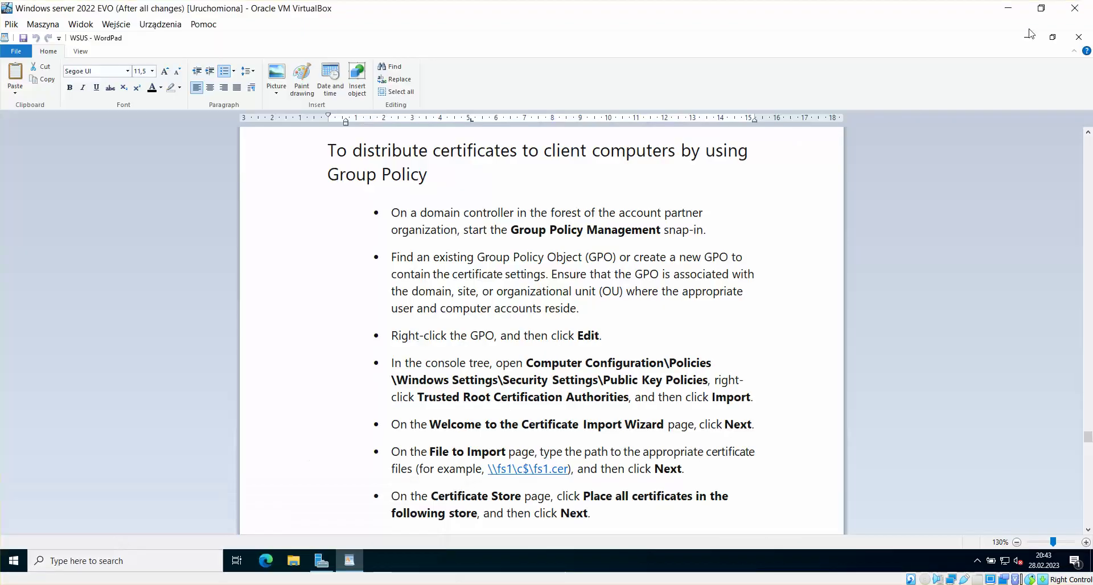
pyautogui.click(1053, 36)
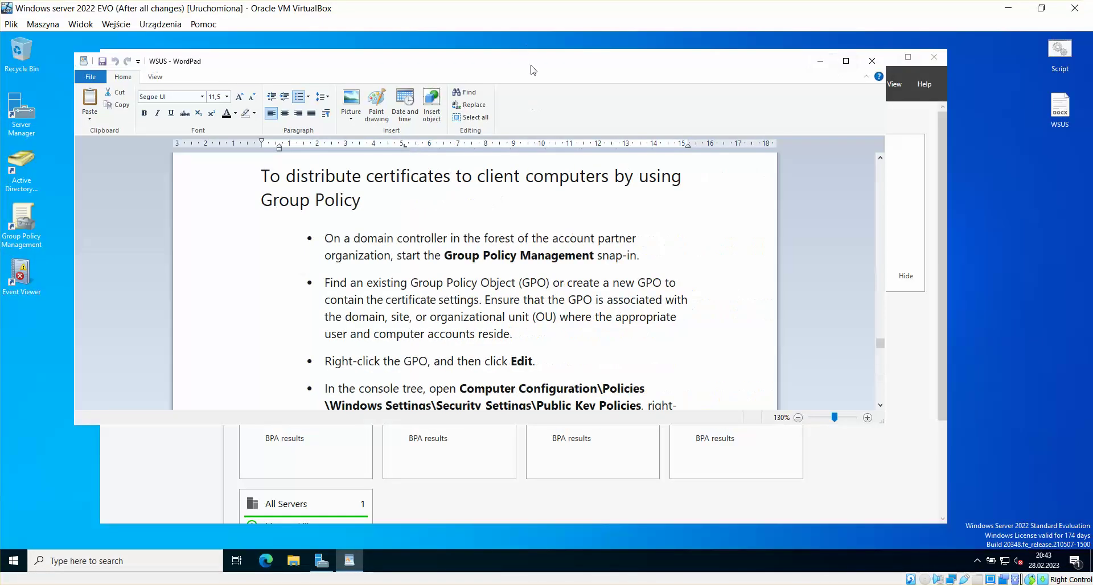
pyautogui.moveTo(532, 70); pyautogui.dragTo(688, 58)
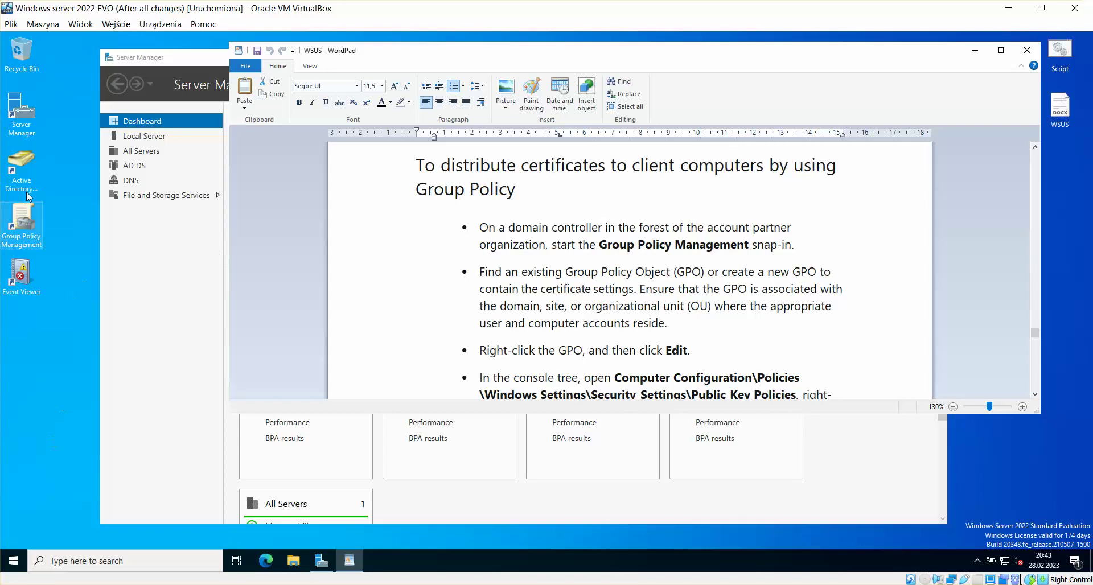
pyautogui.doubleClick(25, 229)
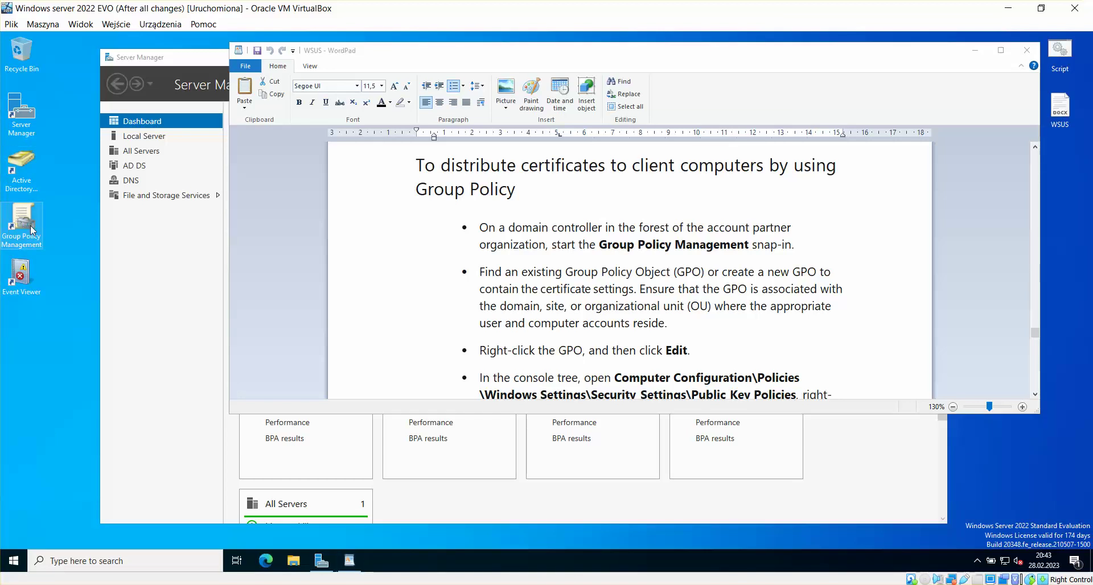
# Step: Create a new GPO named 'WSUS Certificate' under Group Policy Objects in ddr.local and bring up its actions
pyautogui.click(165, 358)
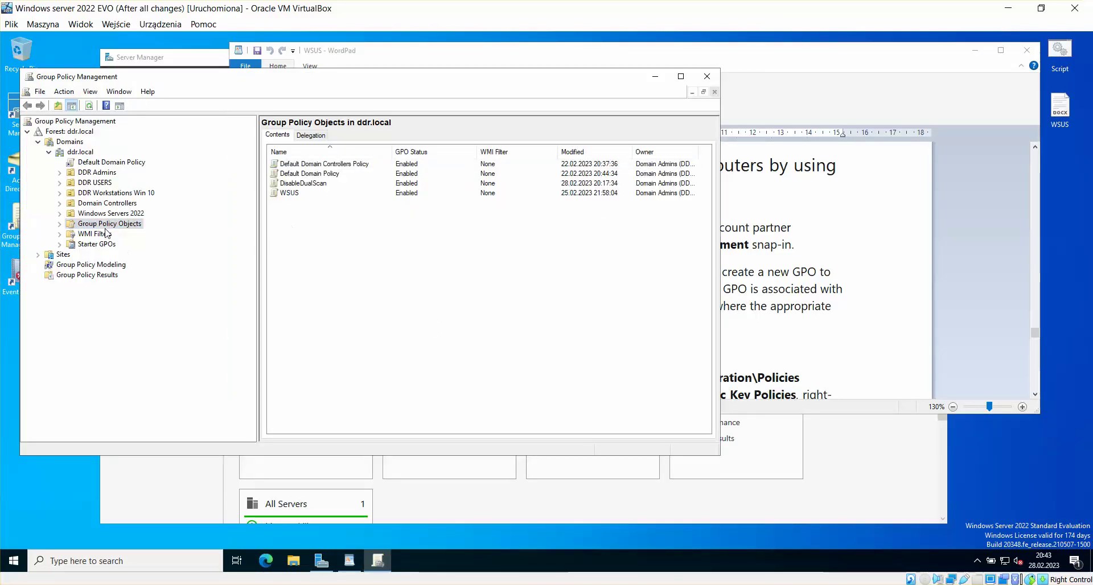
pyautogui.rightClick(290, 224)
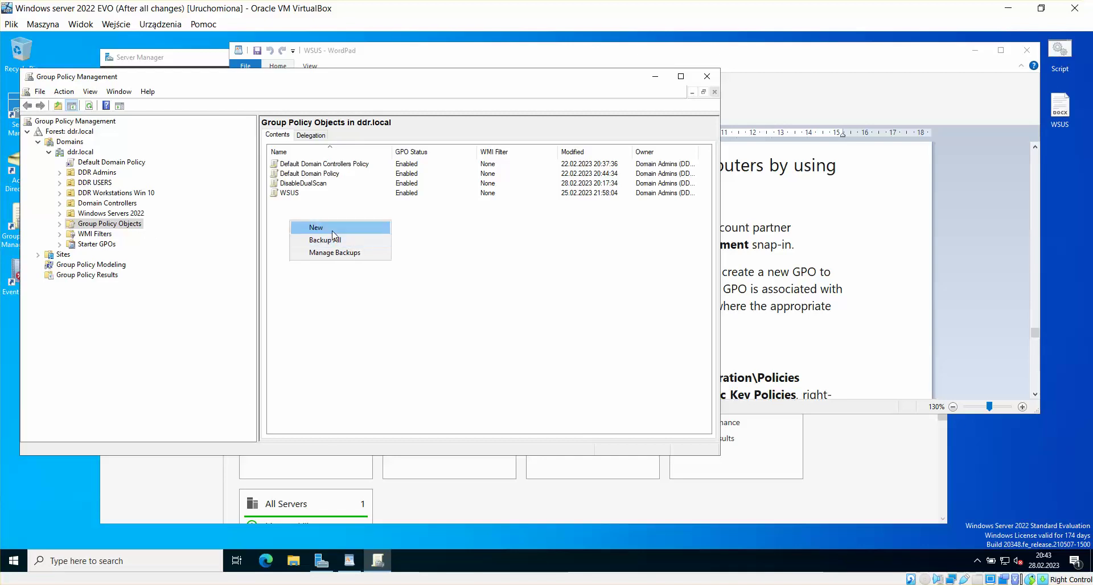
pyautogui.click(333, 228)
pyautogui.press('BackSpace')
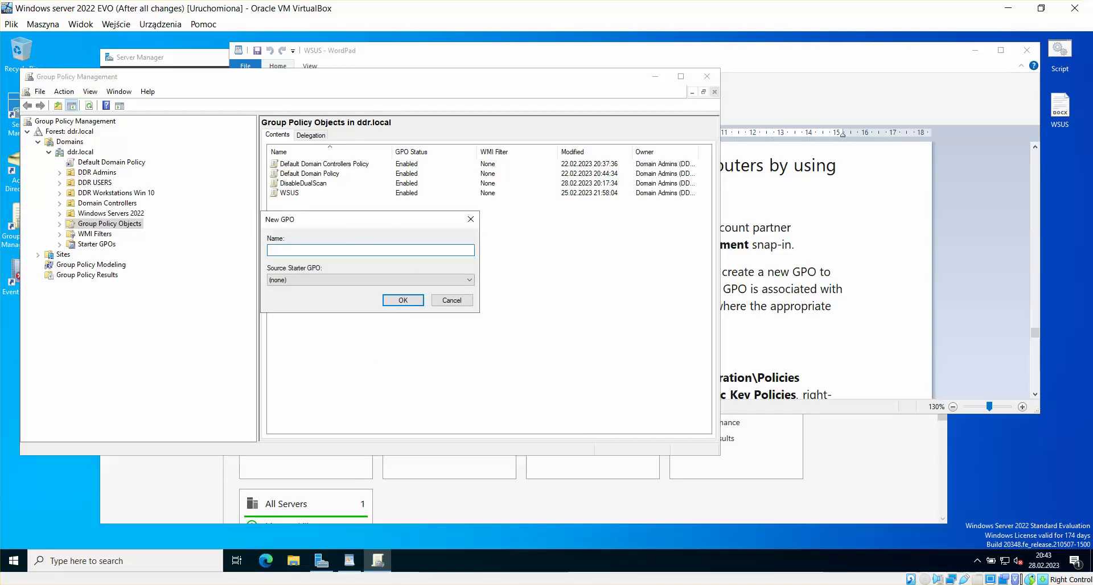
pyautogui.write('WS')
pyautogui.write('US Certy')
pyautogui.write('ificate')
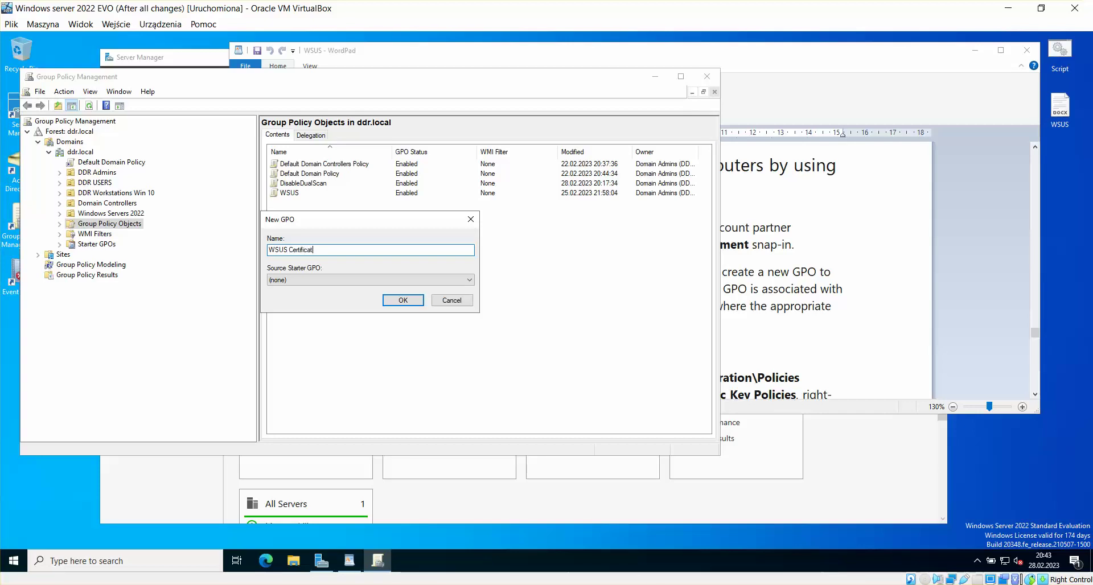
pyautogui.click(416, 303)
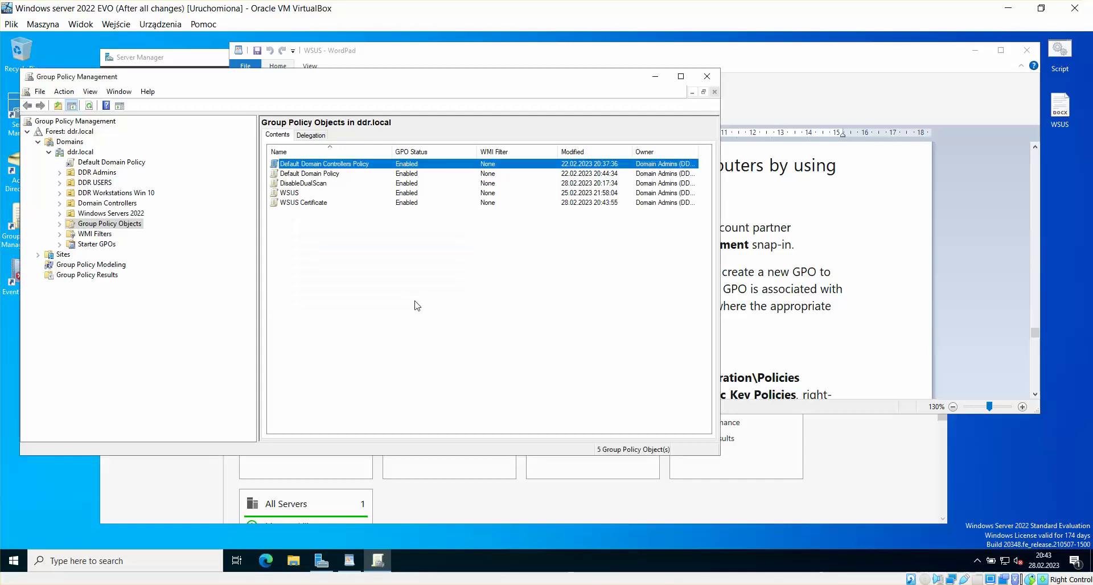
pyautogui.click(315, 205)
pyautogui.rightClick(315, 205)
# Step: Edit the WSUS Certificate GPO and move the WordPad notes off the policy editor
pyautogui.click(331, 213)
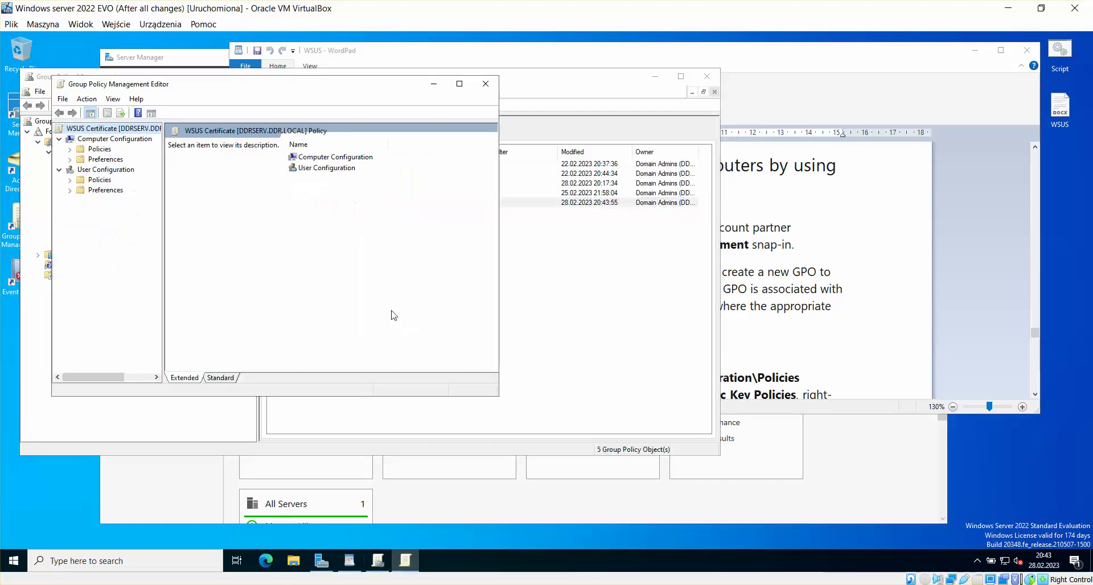
pyautogui.click(857, 279)
pyautogui.scroll(-5, 784, 264)
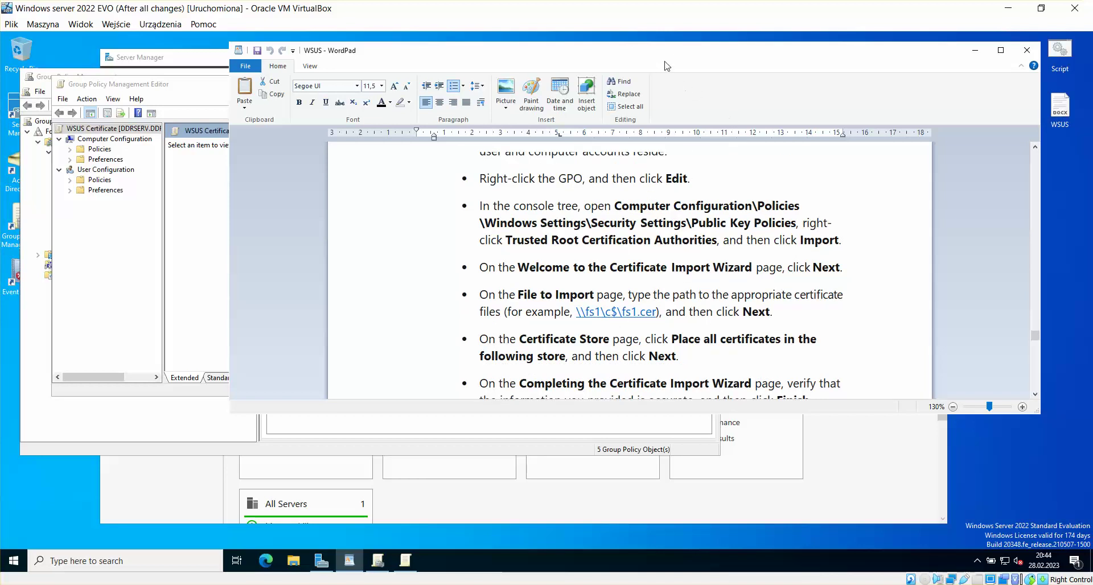
pyautogui.moveTo(667, 66); pyautogui.dragTo(939, 87)
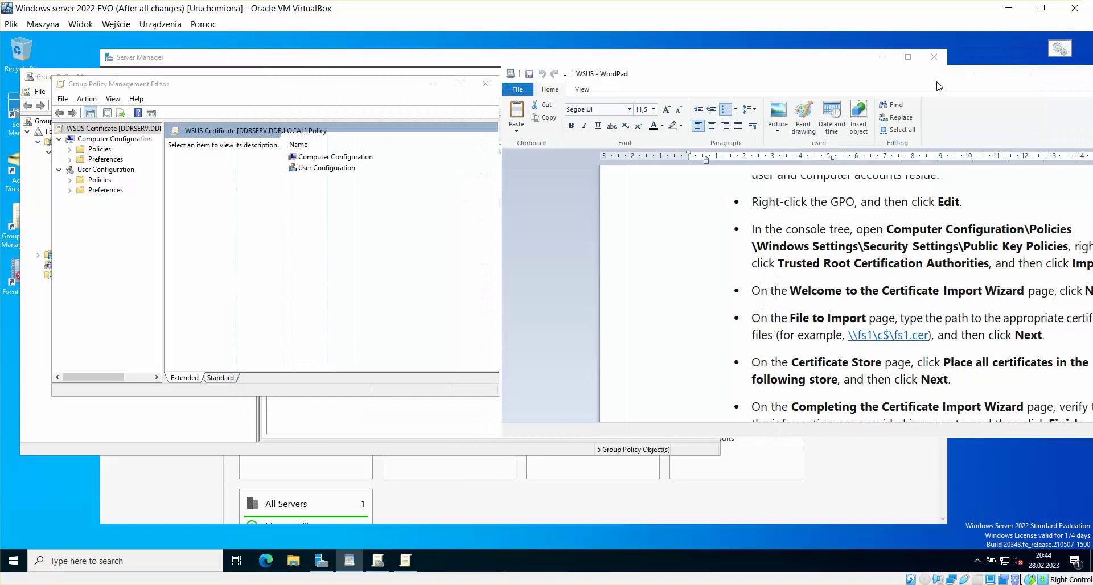
# Step: Navigate Computer Configuration > Policies > Windows Settings > Security Settings to Public Key Policies
pyautogui.doubleClick(331, 159)
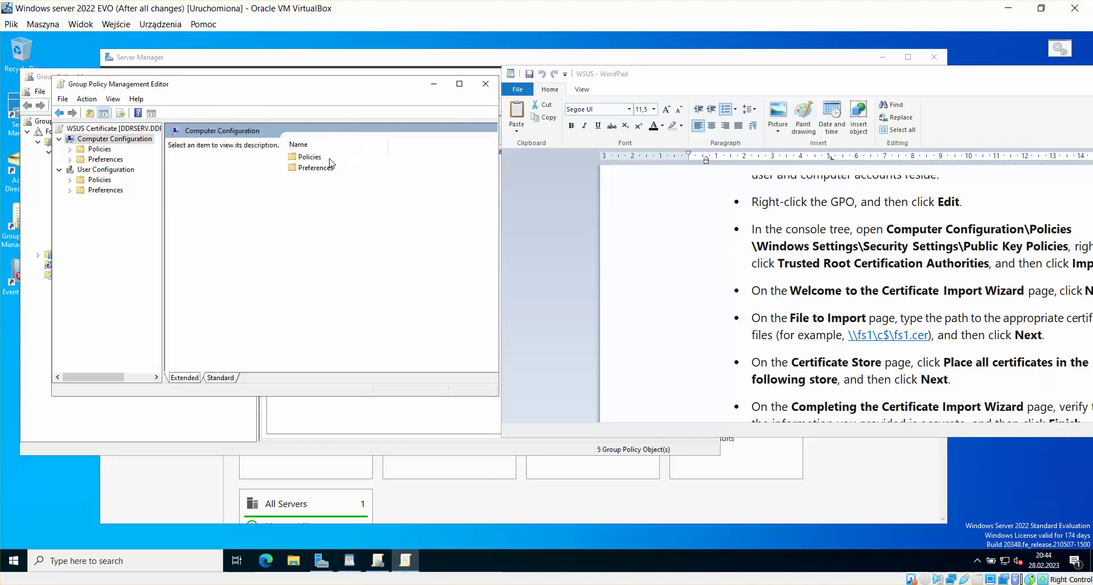
pyautogui.doubleClick(310, 157)
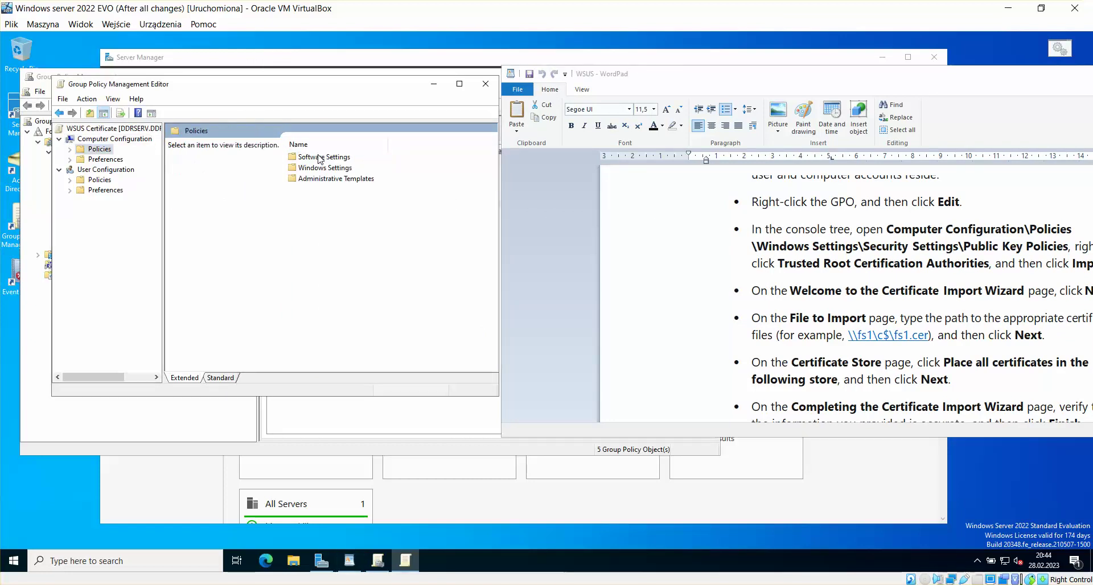
pyautogui.doubleClick(332, 169)
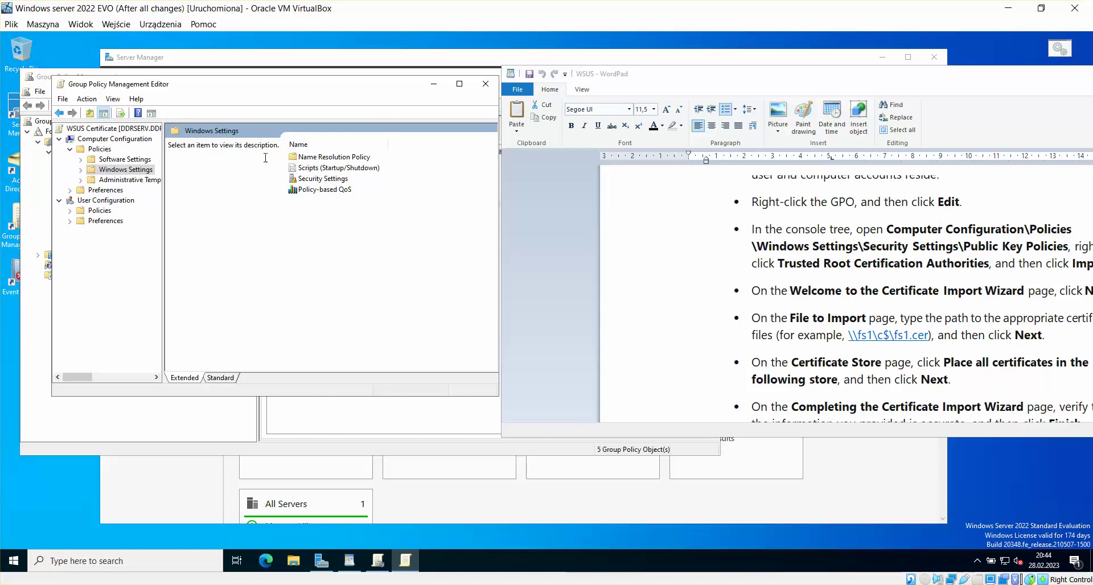
pyautogui.click(60, 114)
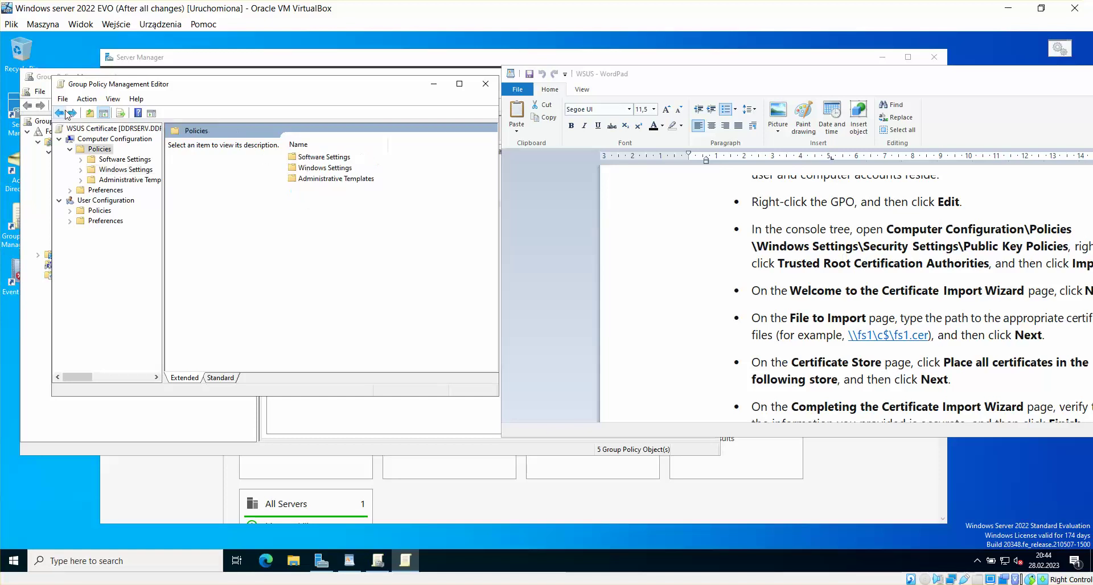
pyautogui.doubleClick(314, 167)
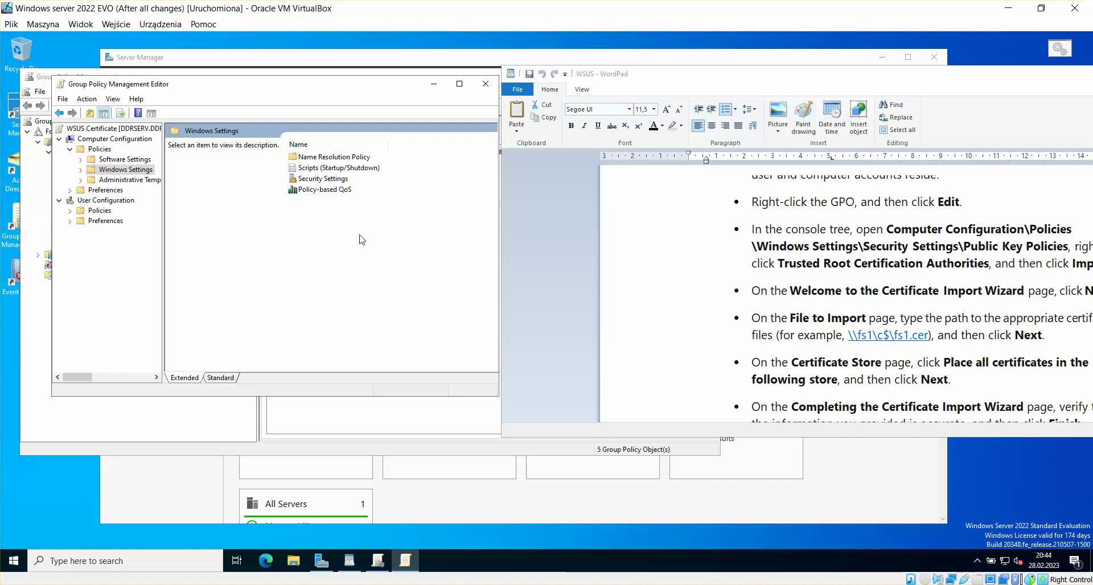
pyautogui.doubleClick(319, 180)
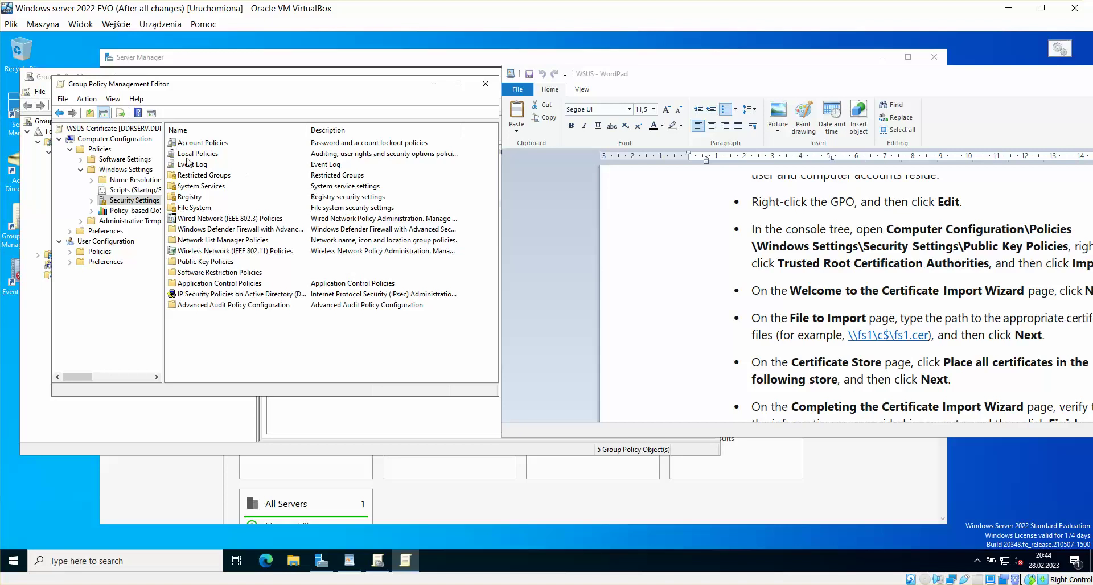
pyautogui.click(195, 263)
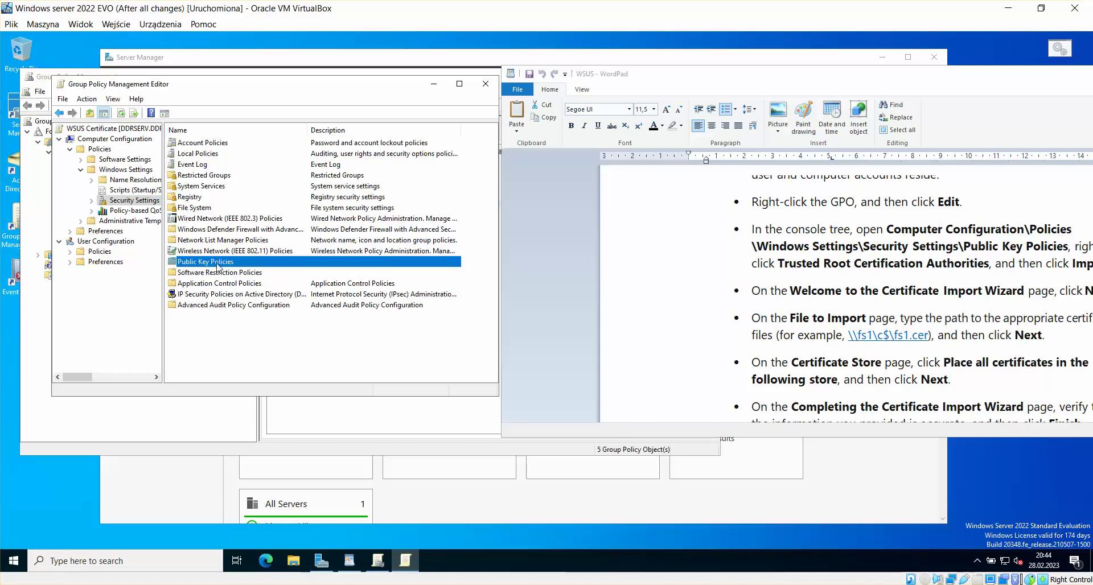
pyautogui.doubleClick(217, 263)
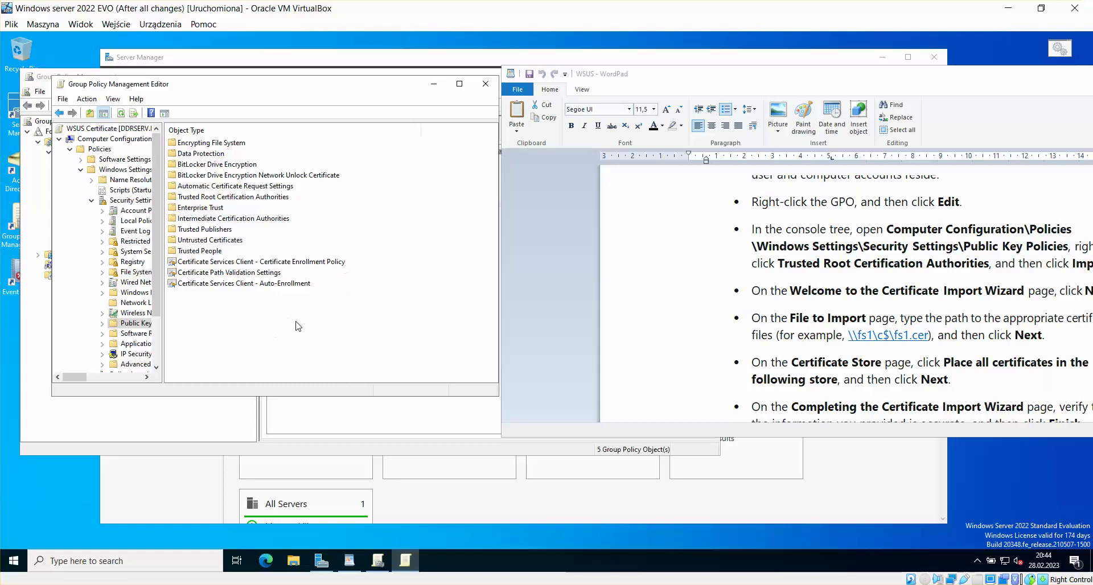
pyautogui.moveTo(768, 79); pyautogui.dragTo(566, 80)
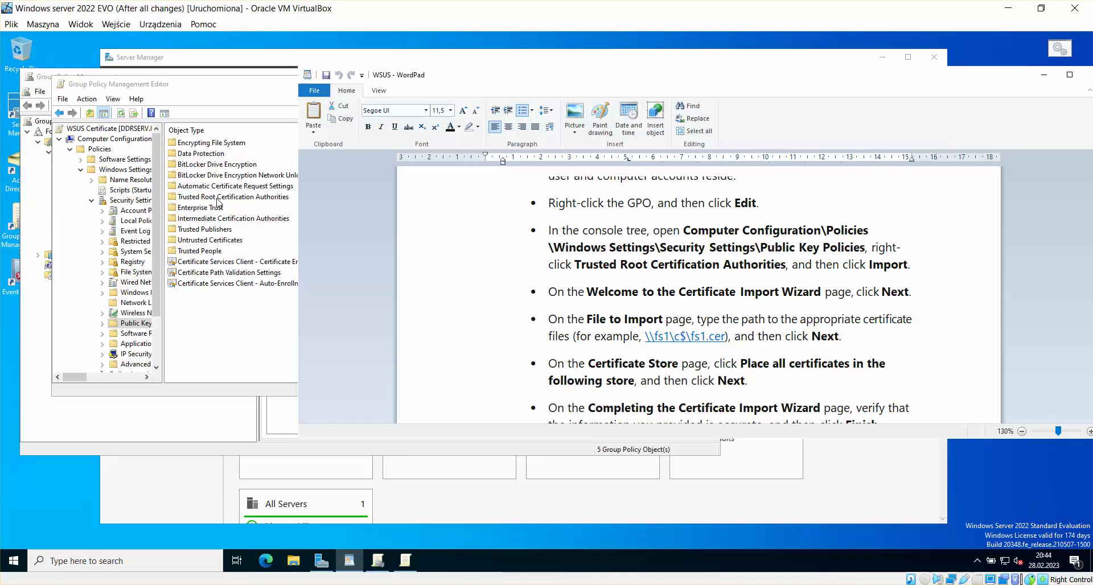
pyautogui.click(218, 197)
# Step: Start a certificate import into Trusted Root Certification Authorities, then switch to the WSUS server VM
pyautogui.rightClick(226, 199)
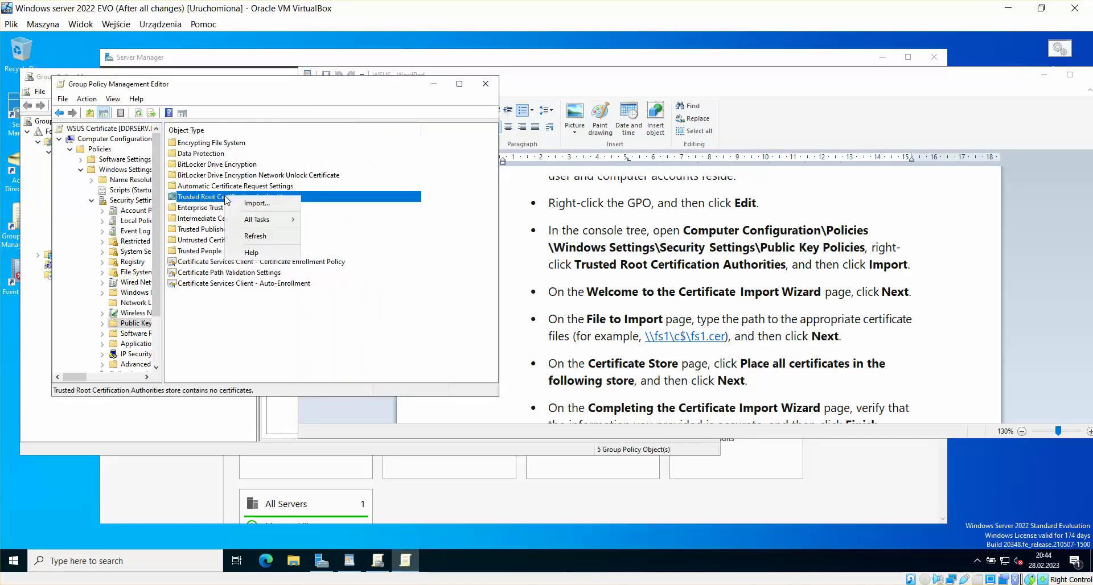
pyautogui.click(257, 204)
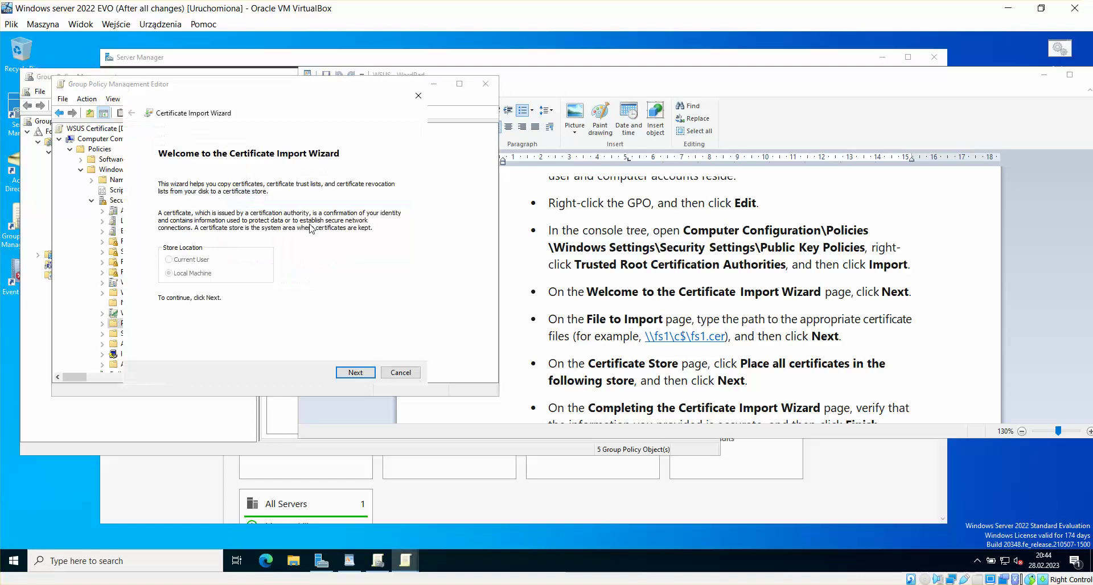
pyautogui.click(357, 373)
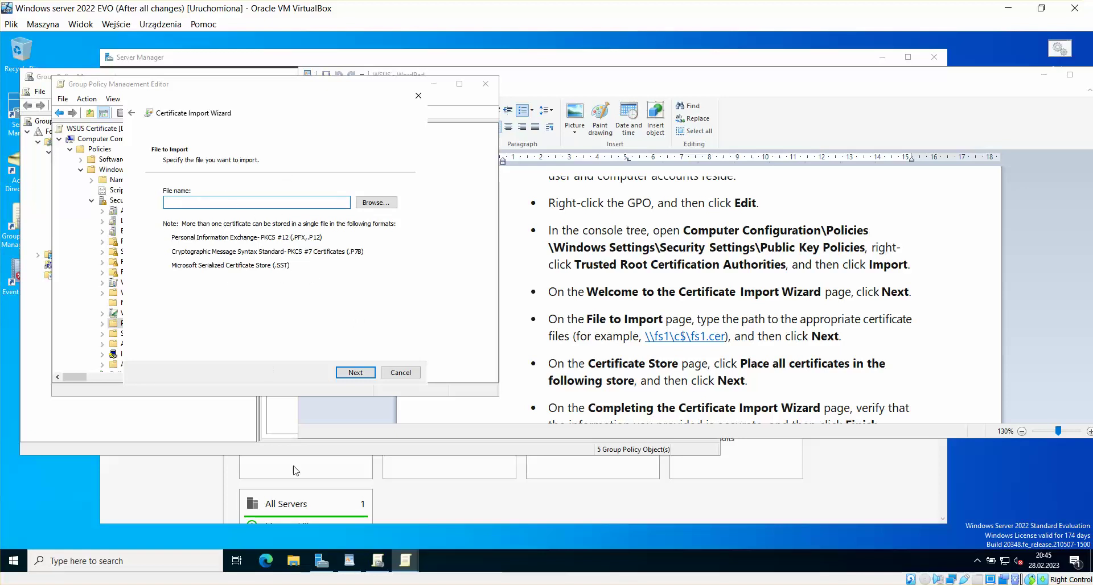
pyautogui.moveTo(228, 578)
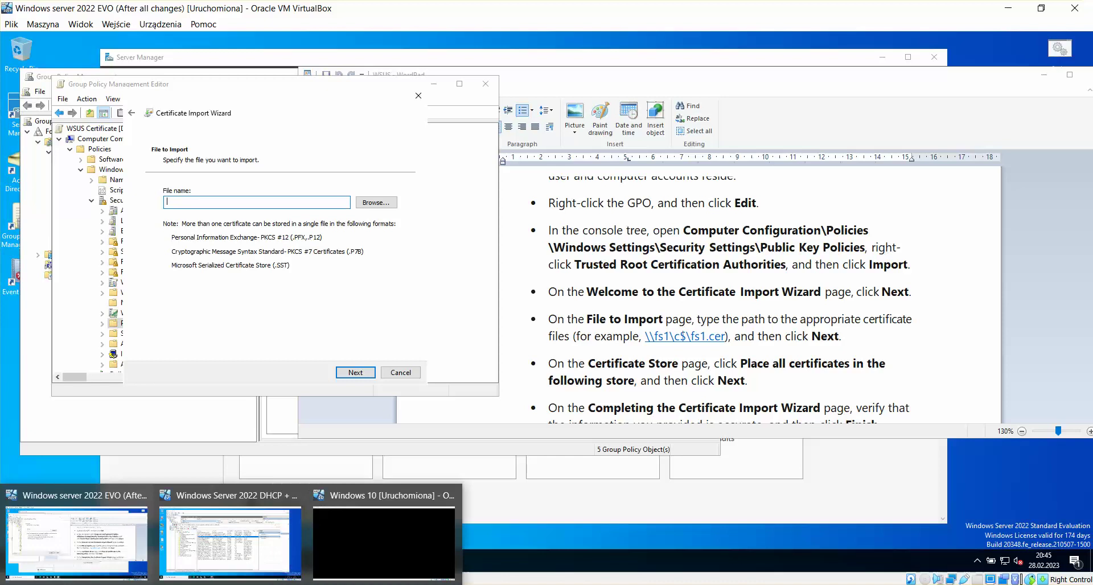
pyautogui.click(227, 538)
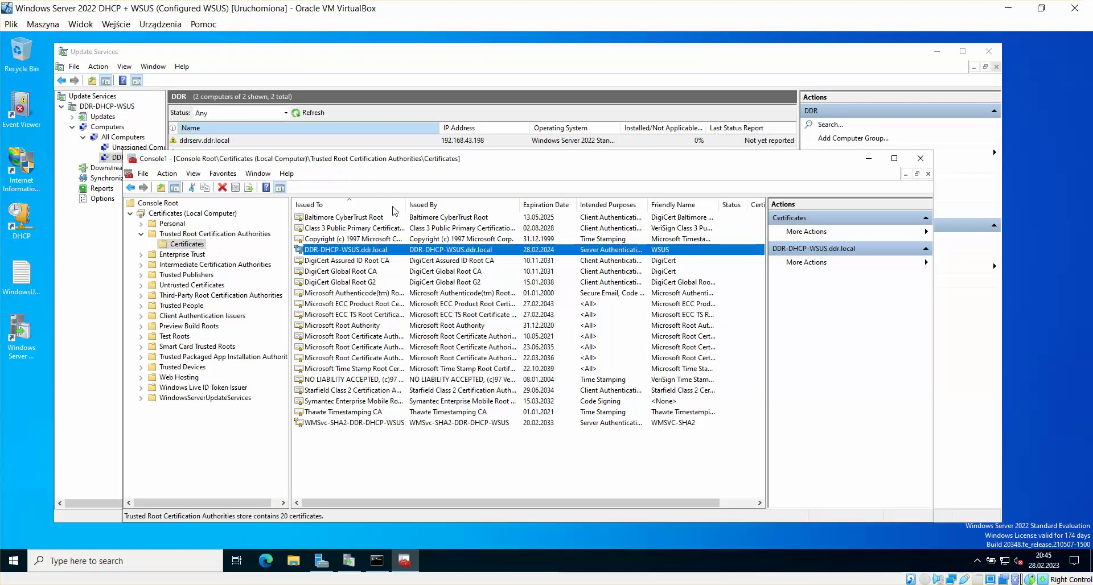
# Step: Export the DDR-DHCP-WSUS.ddr.local certificate with its private key in PFX format
pyautogui.rightClick(371, 251)
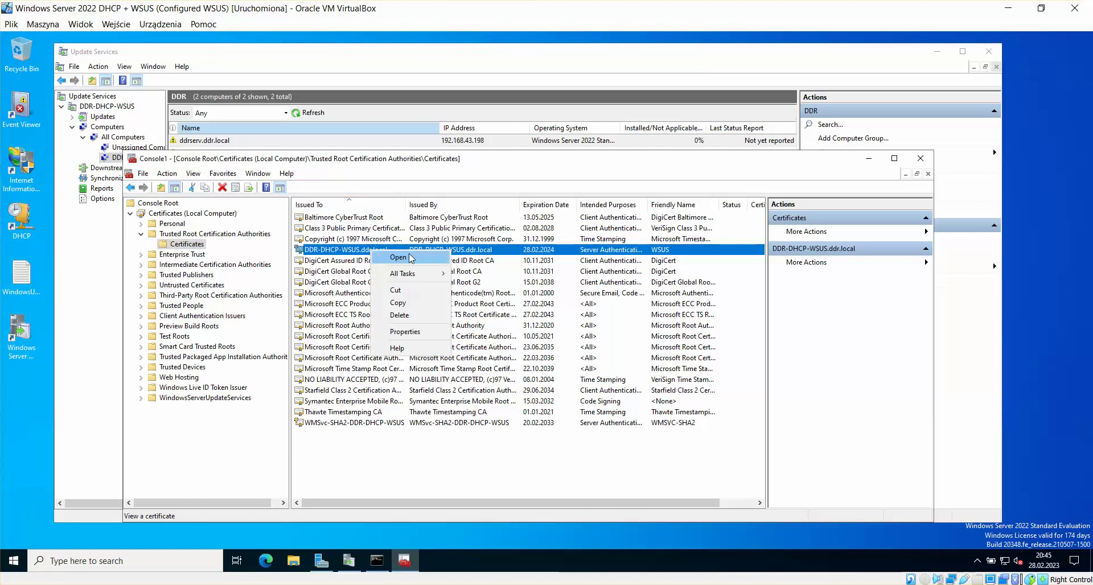
pyautogui.moveTo(413, 277)
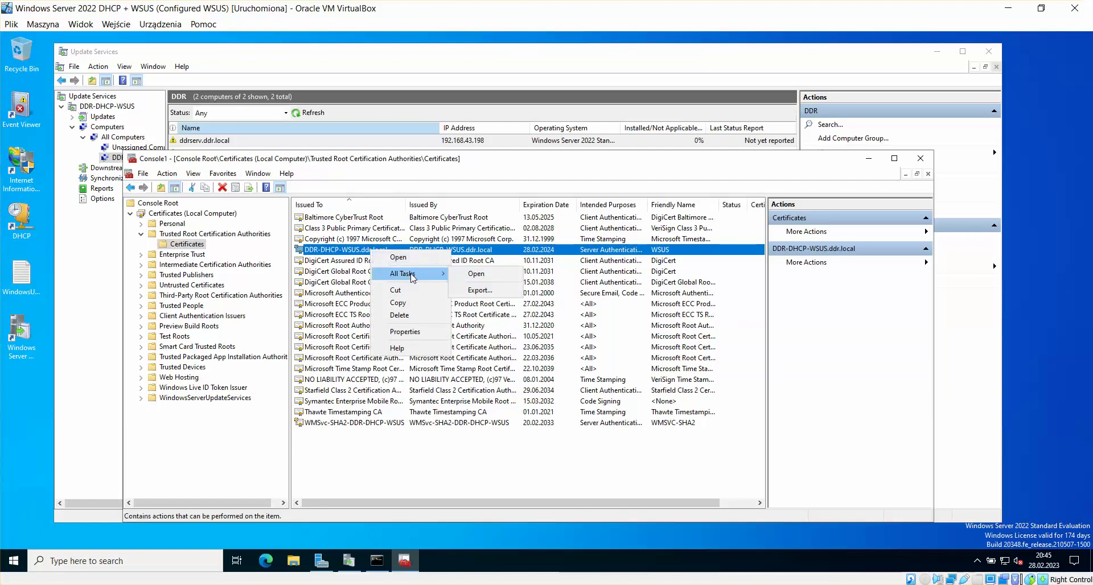
pyautogui.click(481, 291)
pyautogui.click(609, 473)
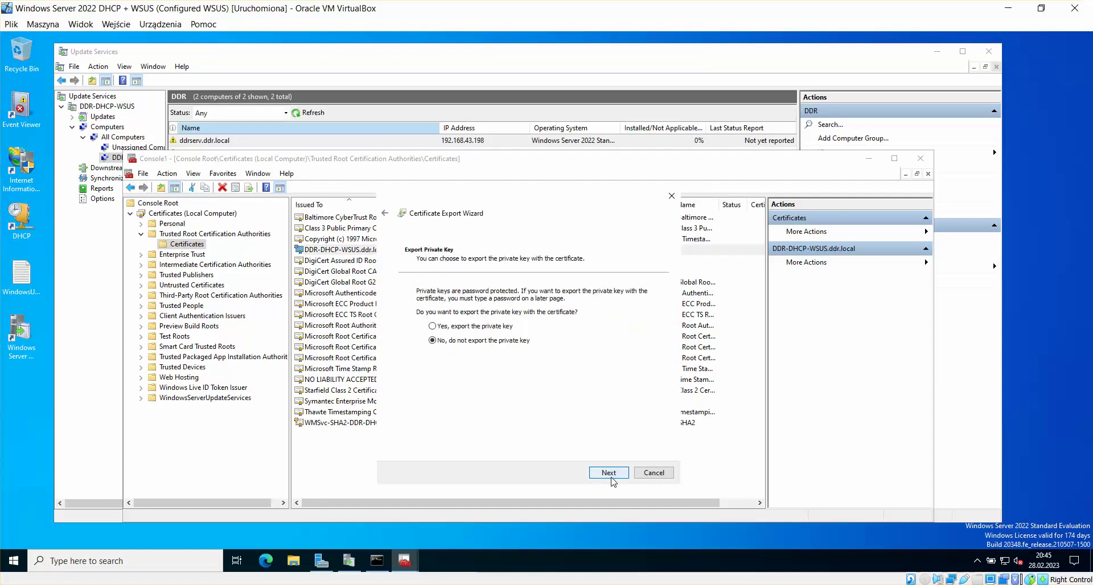
pyautogui.click(475, 328)
pyautogui.click(609, 473)
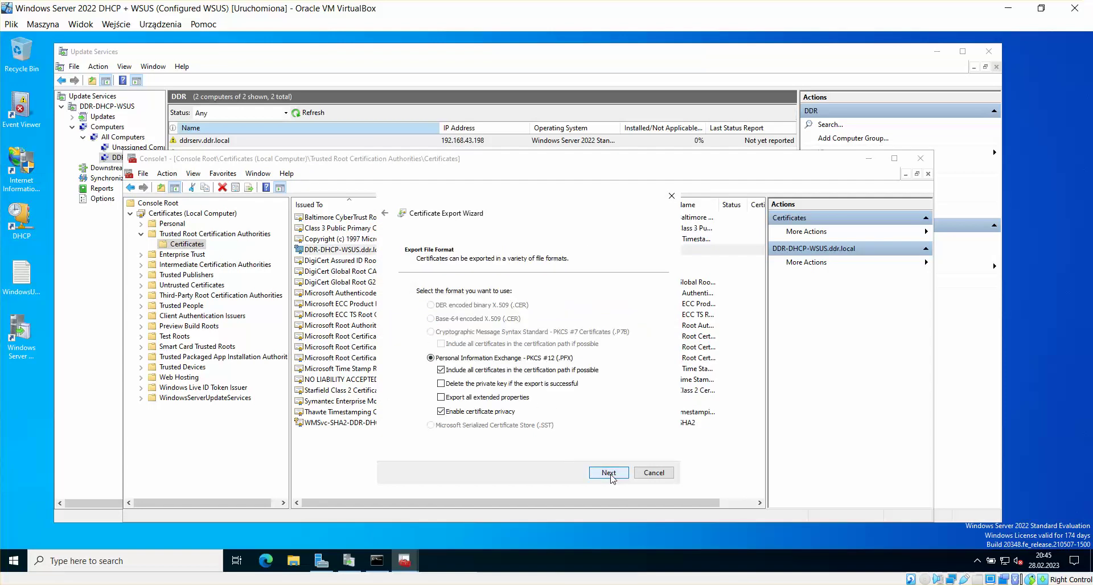
pyautogui.click(611, 476)
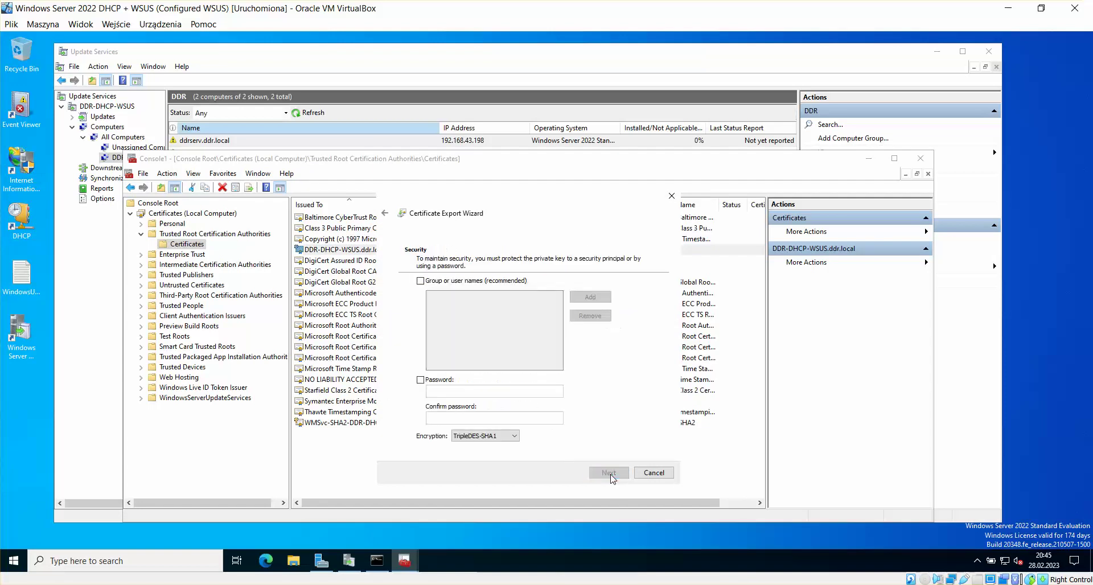
# Step: Protect the export with a password and AES256-SHA256 encryption
pyautogui.click(445, 380)
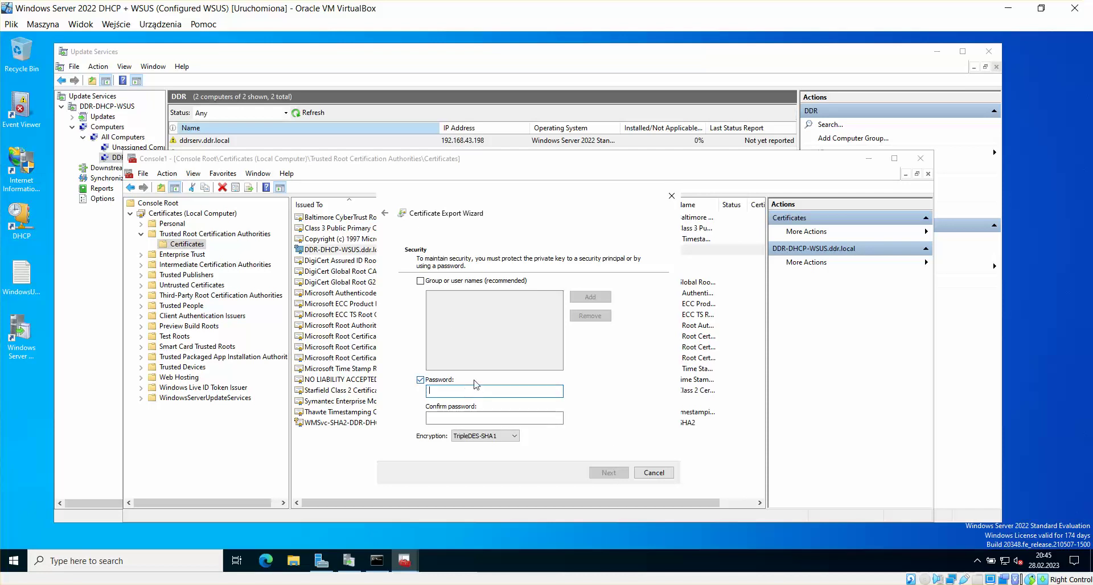
pyautogui.write('•')
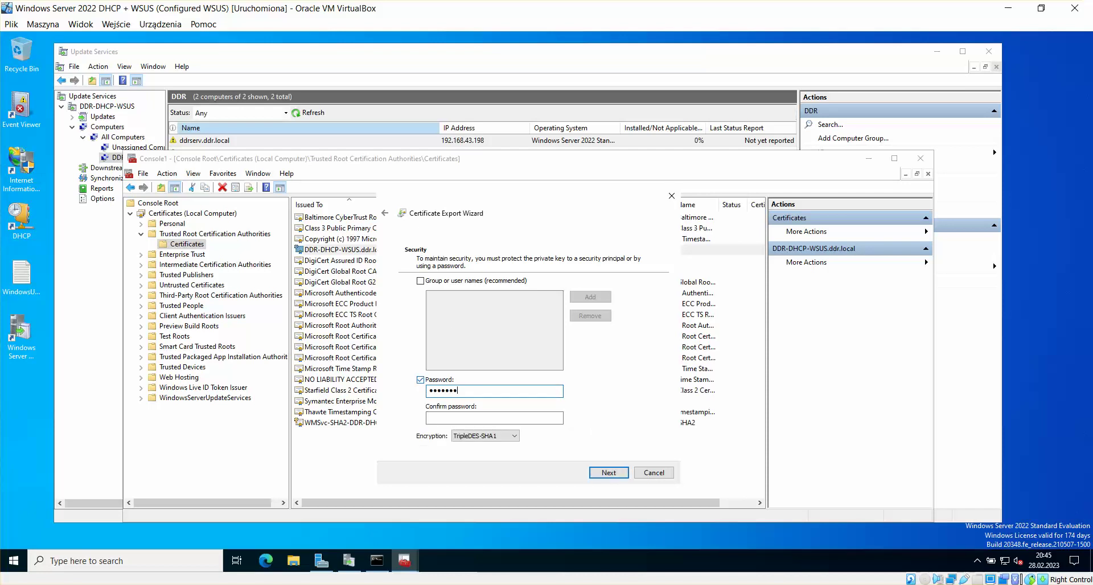
pyautogui.press('Tab')
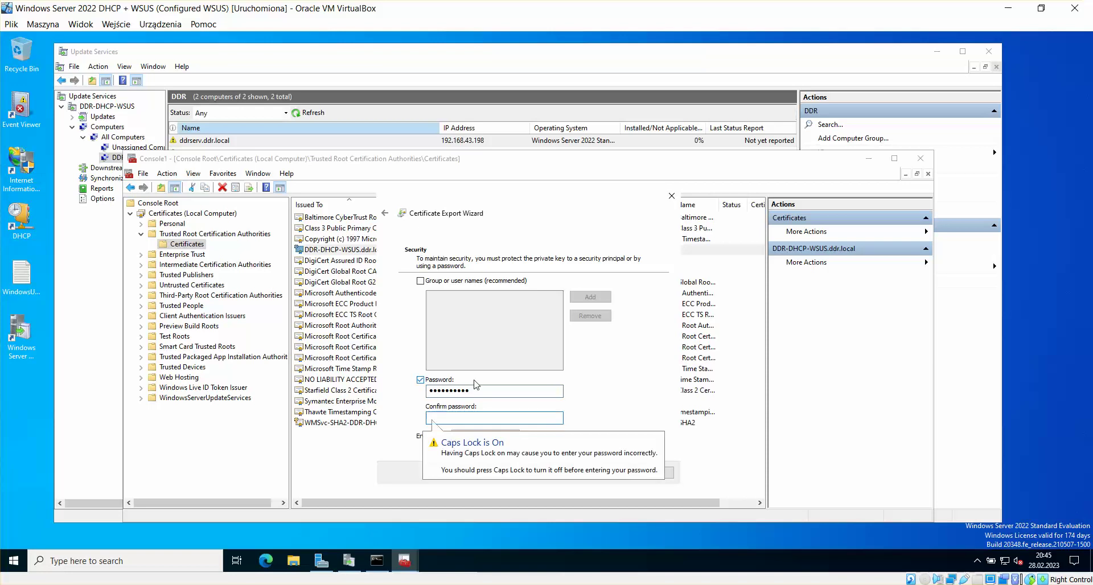
pyautogui.write('•')
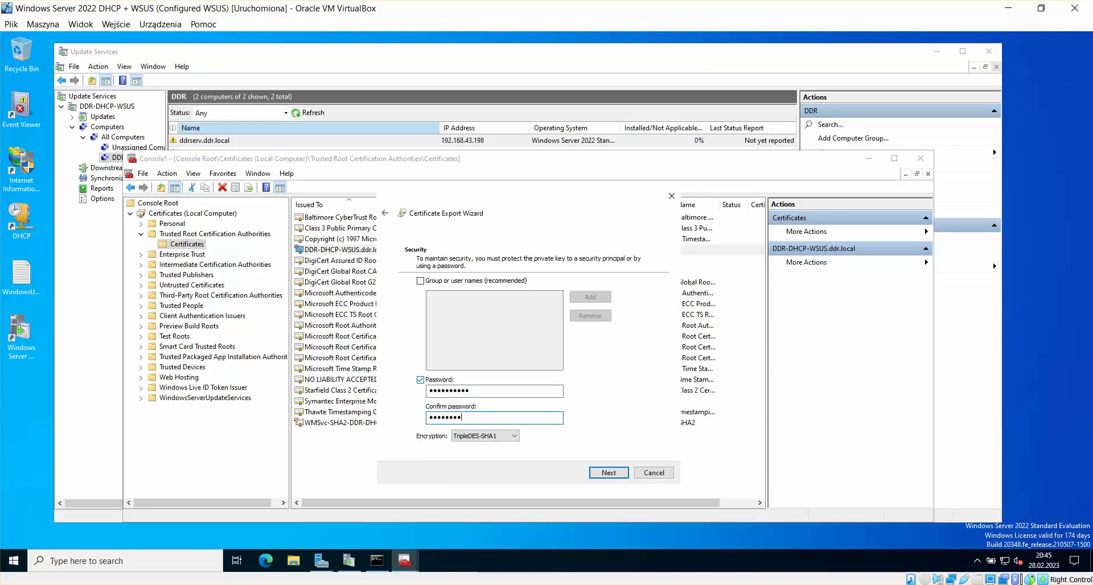
pyautogui.click(501, 436)
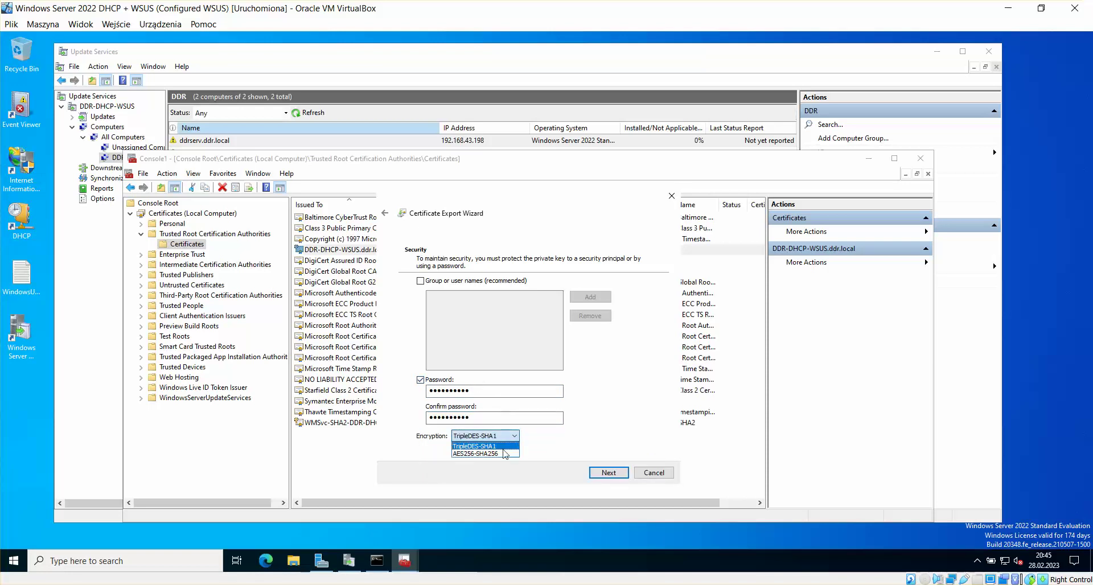
pyautogui.click(484, 453)
pyautogui.click(595, 474)
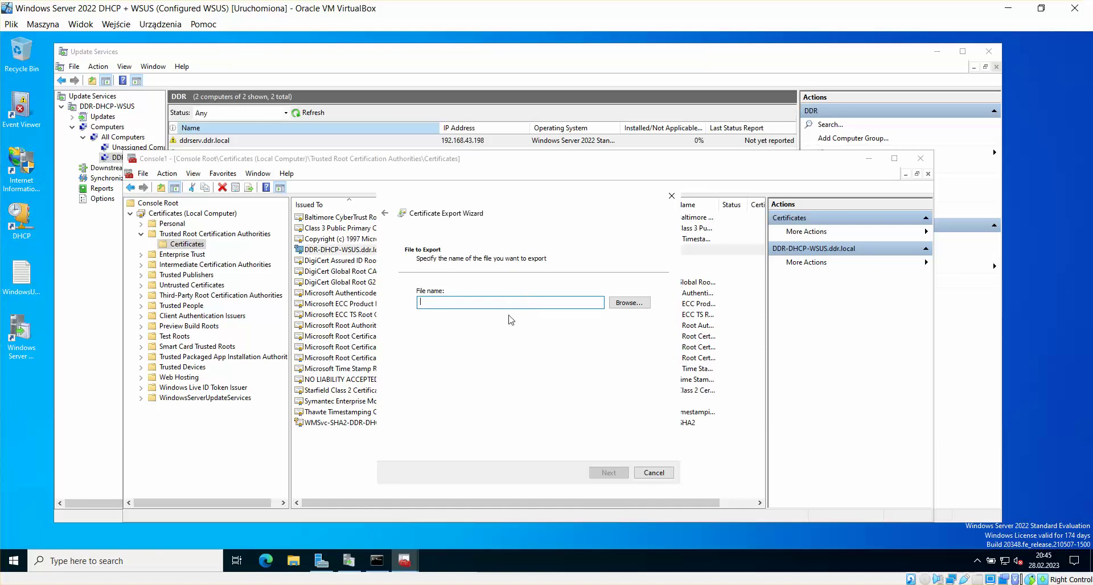
# Step: Save the export as Wsus.pfx on the Desktop and finish the wizard
pyautogui.write('Wsus')
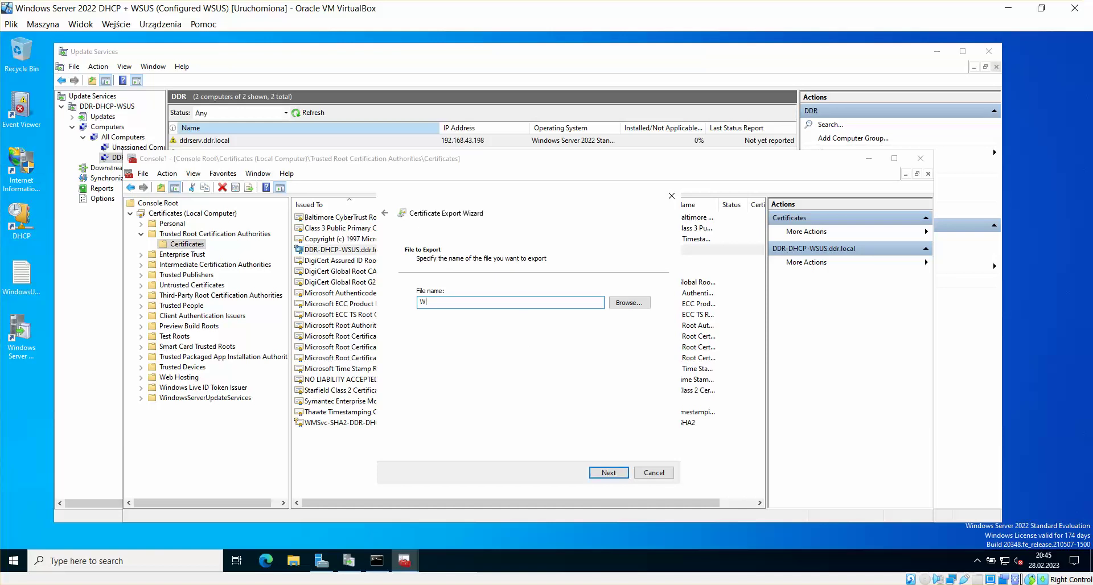
pyautogui.click(630, 305)
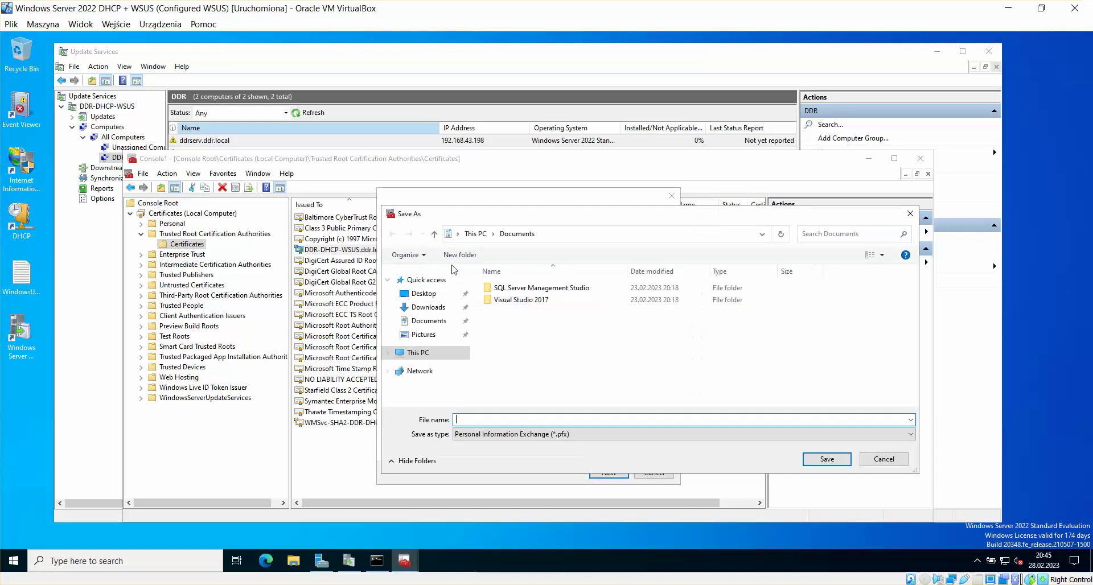
pyautogui.click(425, 293)
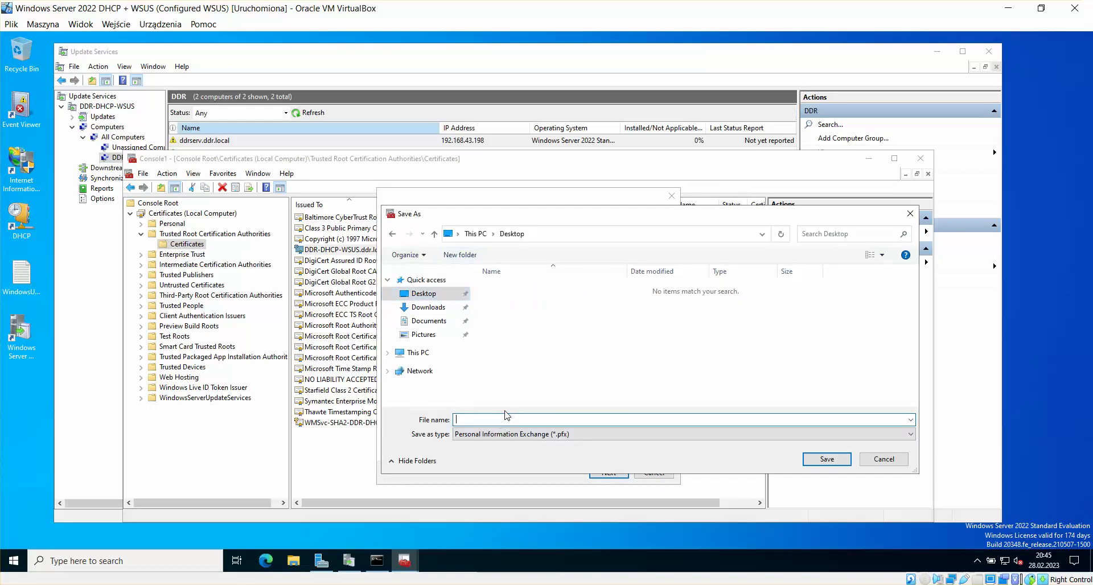
pyautogui.write('Wsus')
pyautogui.click(820, 460)
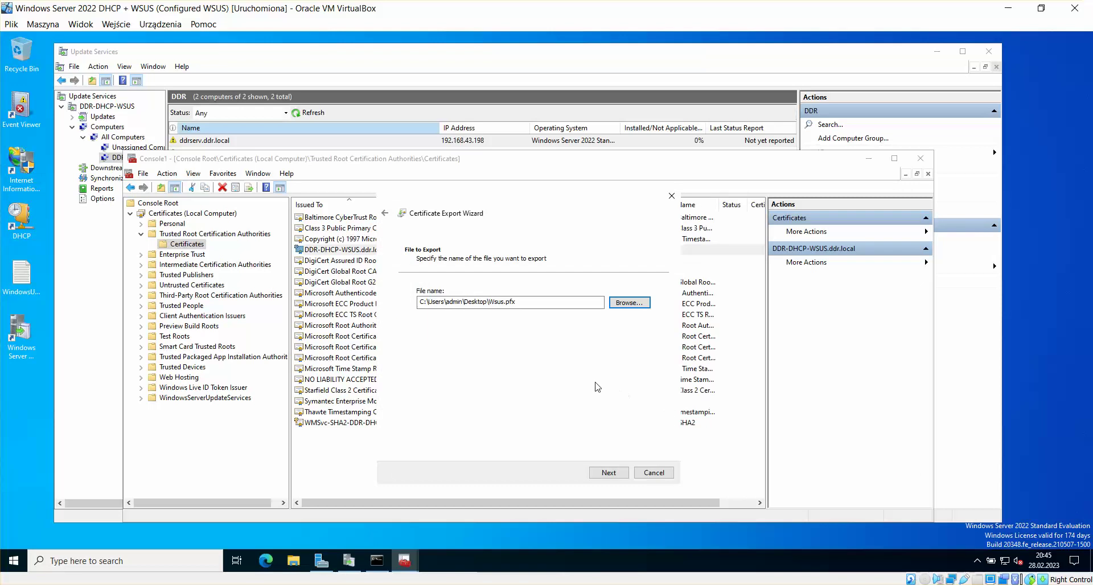
pyautogui.click(606, 473)
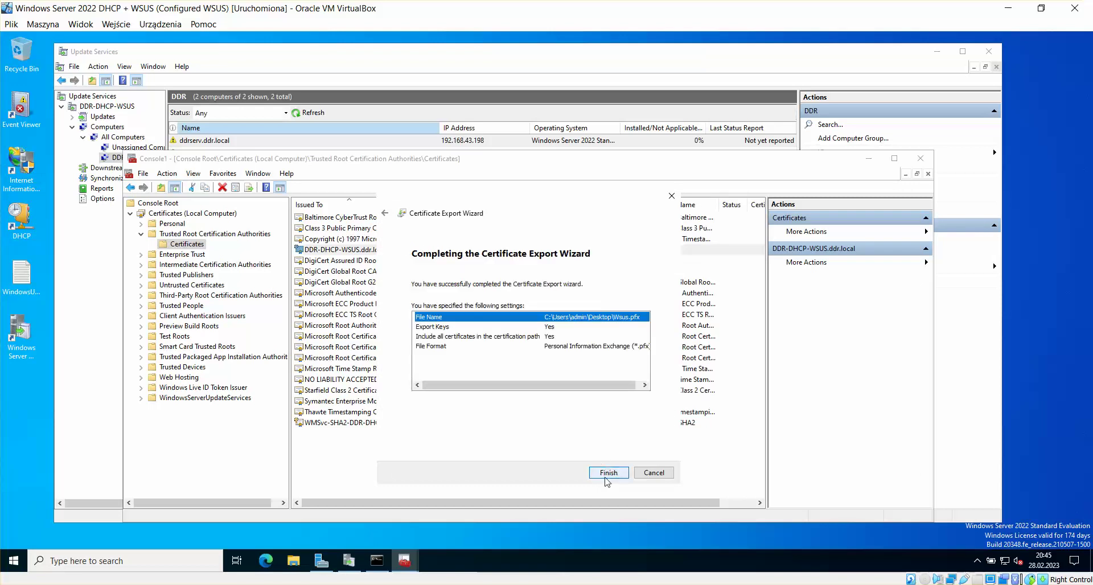
pyautogui.click(607, 476)
pyautogui.click(576, 335)
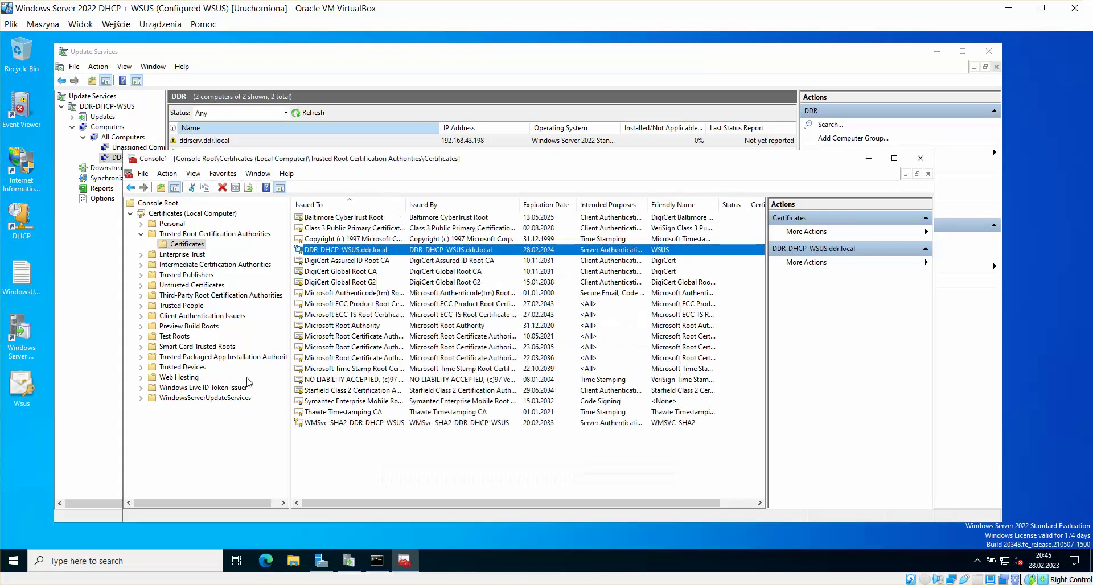
pyautogui.click(24, 392)
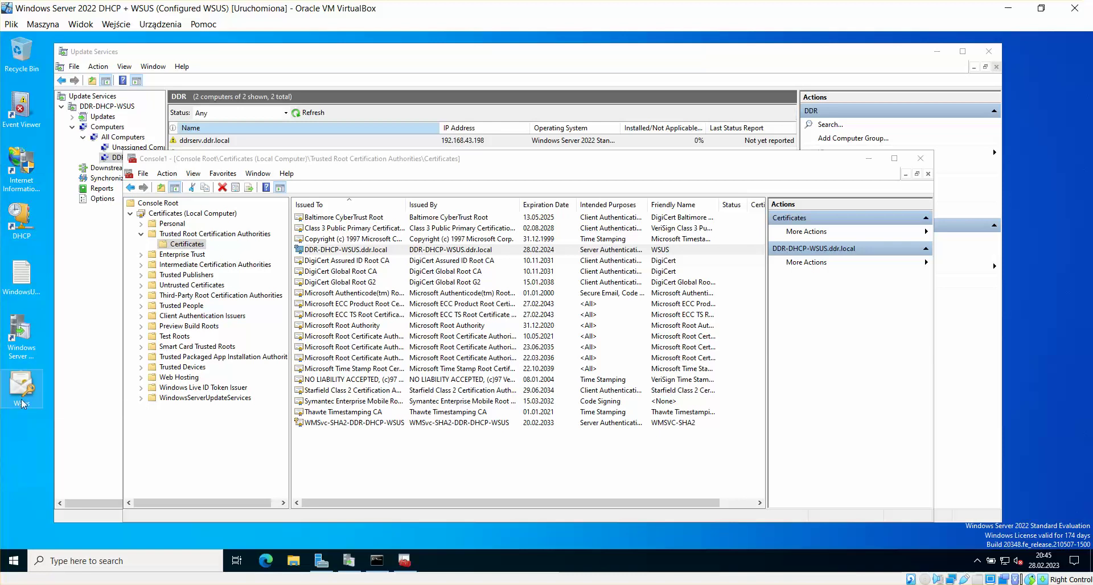
# Step: Copy the Wsus file and try pasting it onto the EVO VM desktop
pyautogui.rightClick(15, 382)
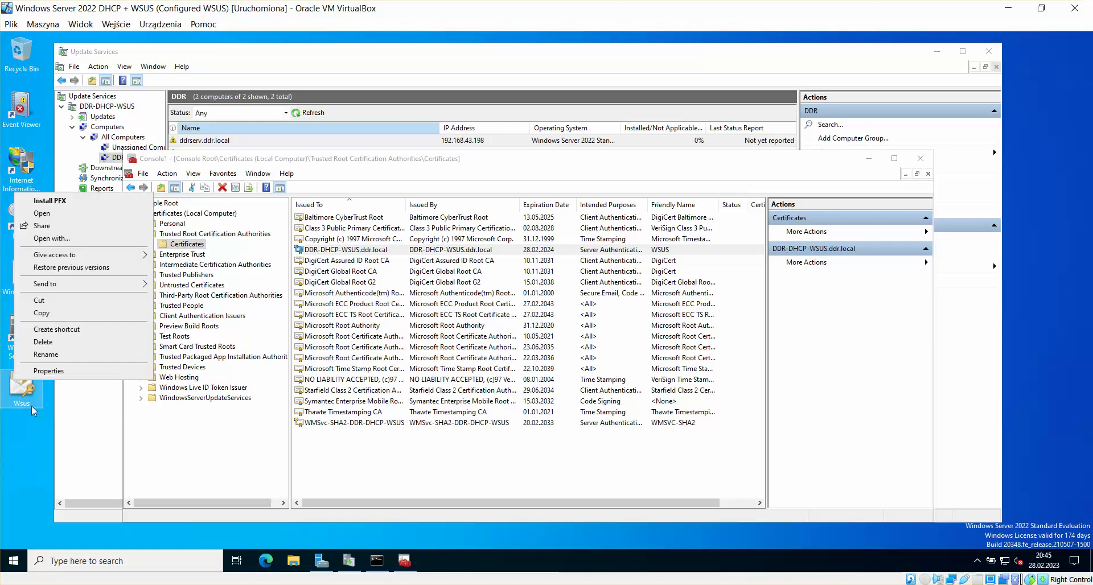
pyautogui.click(45, 314)
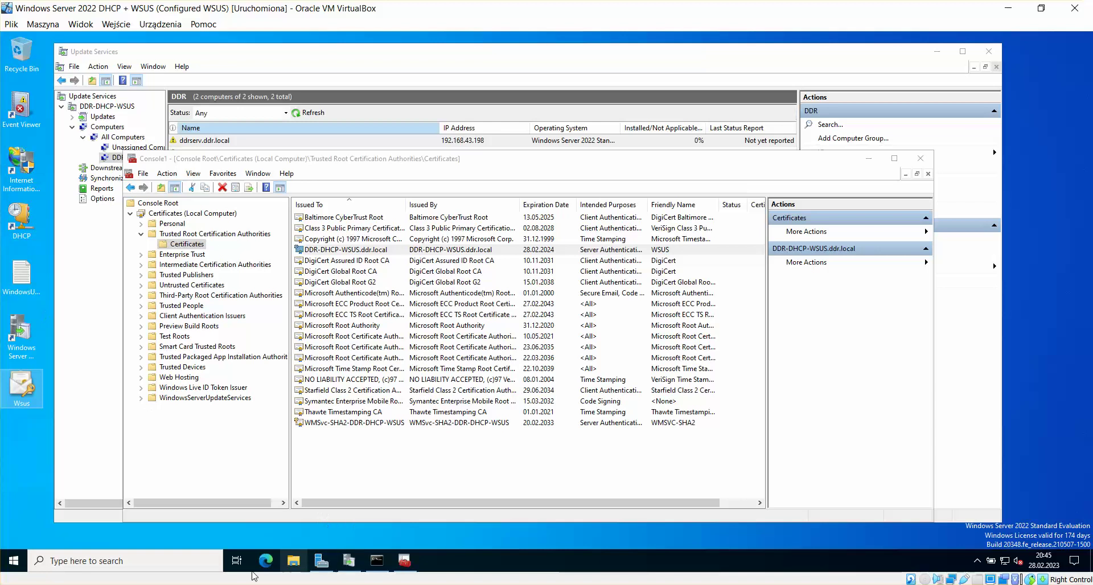
pyautogui.click(39, 494)
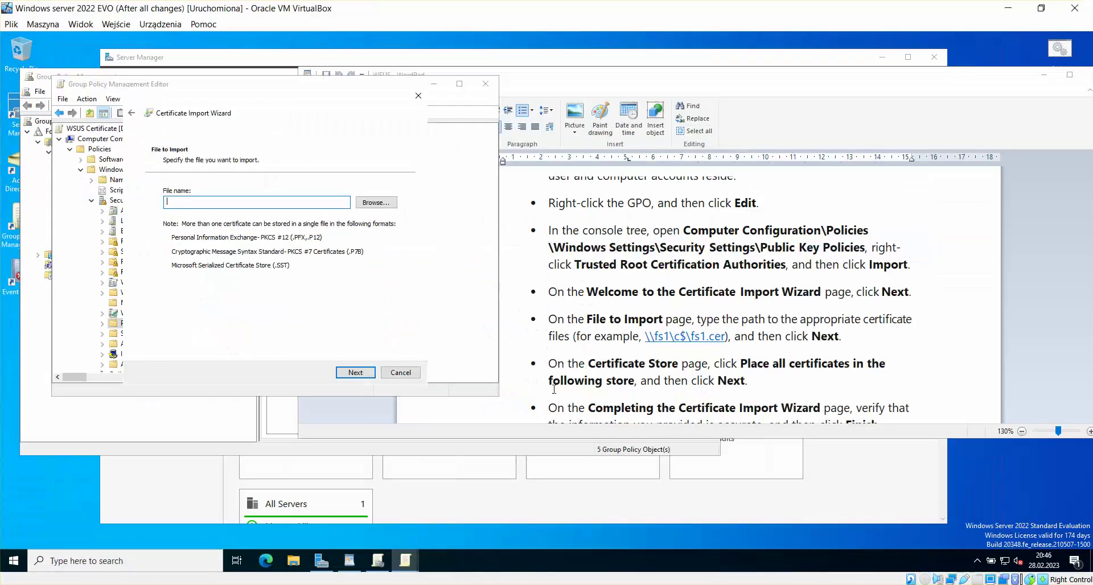
pyautogui.rightClick(40, 491)
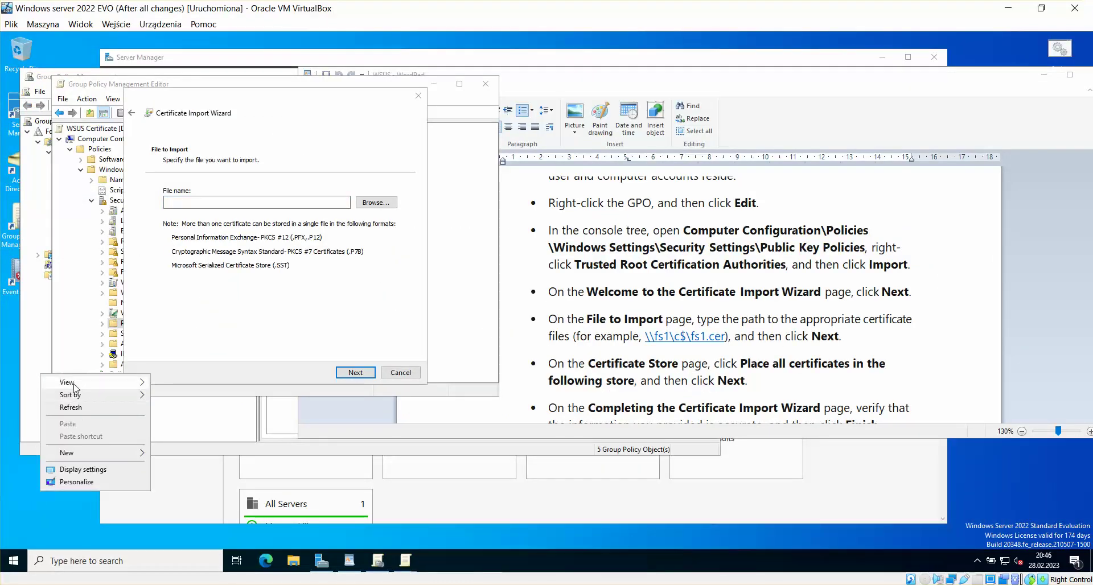
pyautogui.click(22, 517)
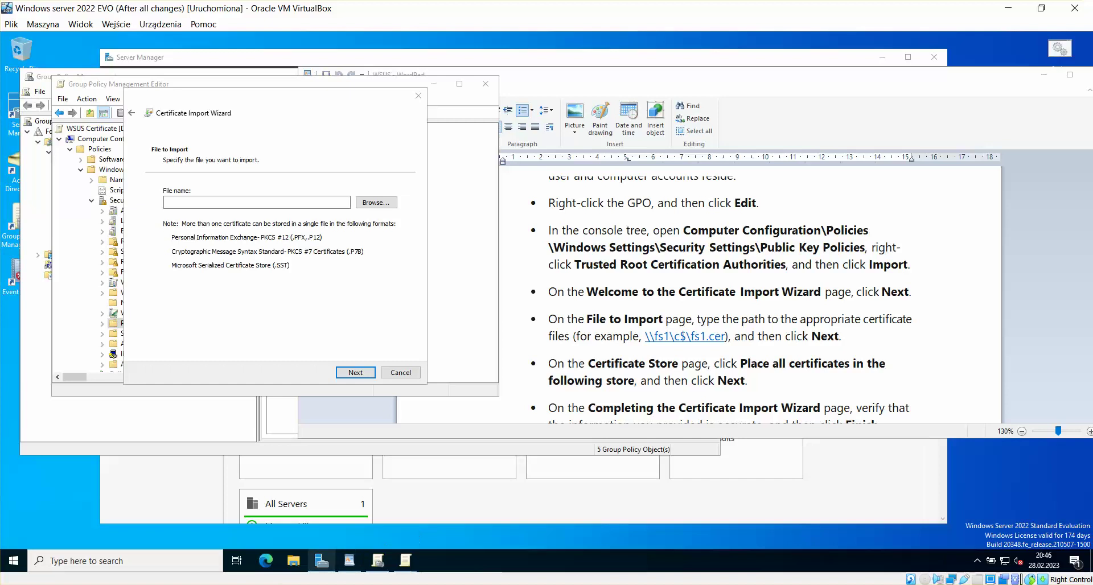
# Step: Return to the WSUS server VM and drag its window to the right
pyautogui.moveTo(246, 581)
pyautogui.click(220, 512)
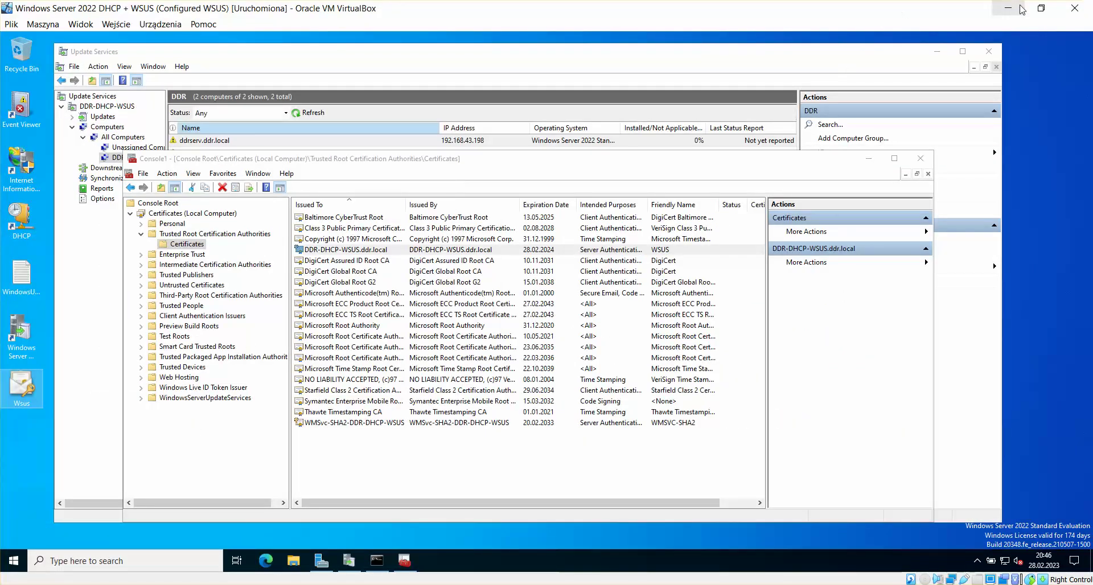
pyautogui.moveTo(298, 8); pyautogui.dragTo(443, 14)
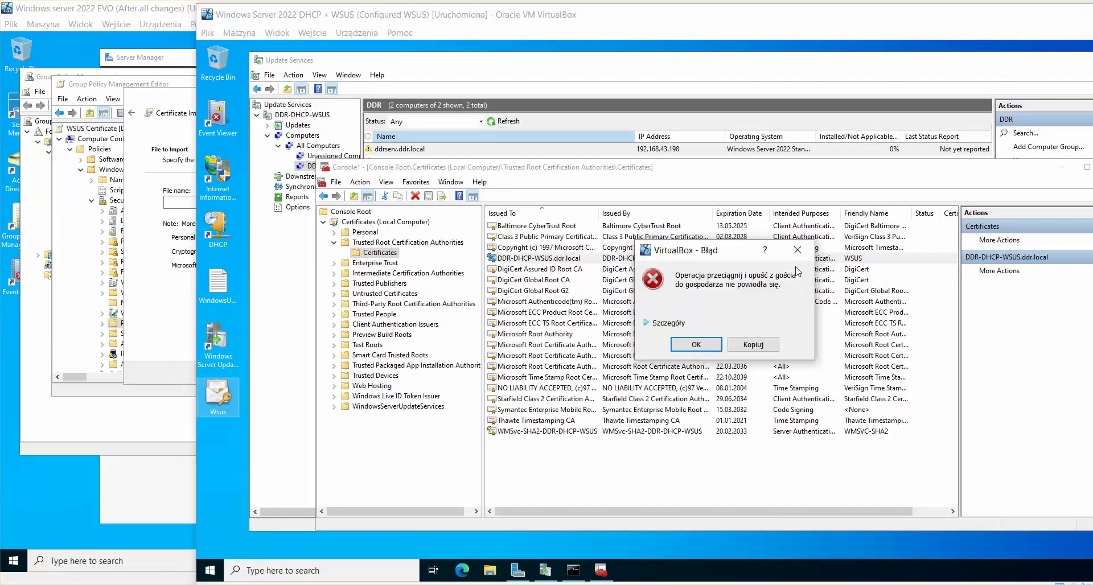
# Step: Dismiss the drag-and-drop error, rearrange the VM windows, and drag the Wsus file onto the host desktop
pyautogui.click(797, 250)
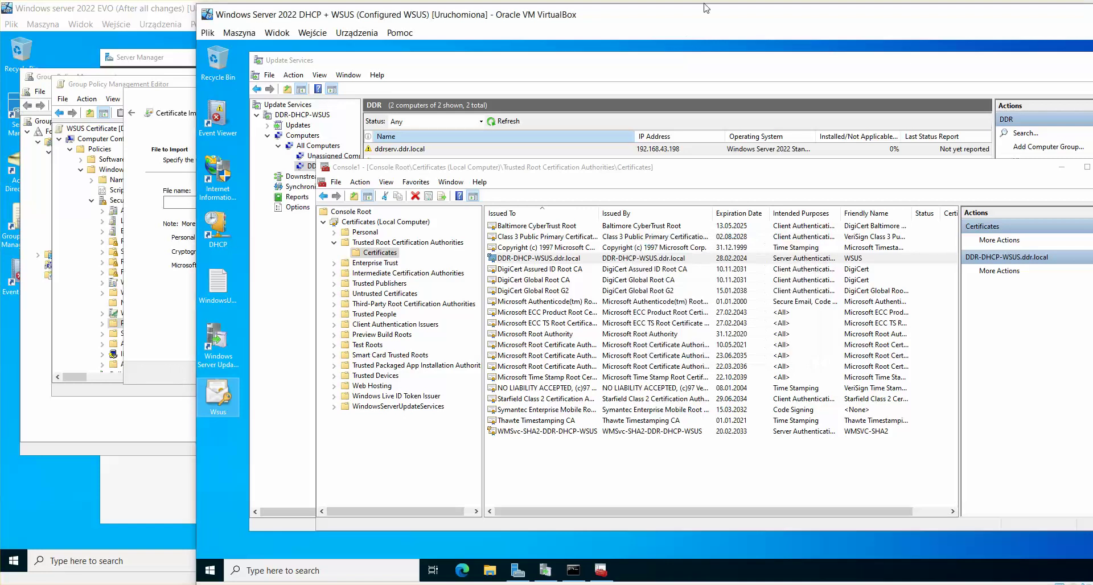
pyautogui.moveTo(710, 22); pyautogui.dragTo(626, 23)
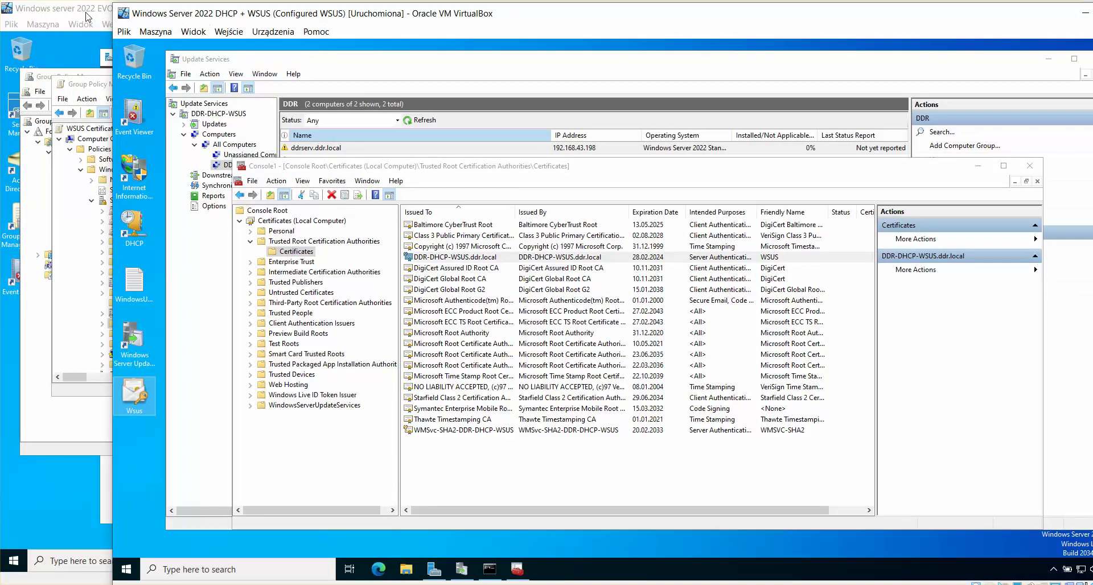
pyautogui.moveTo(85, 17); pyautogui.dragTo(131, 50)
pyautogui.moveTo(86, 17); pyautogui.dragTo(88, 295)
pyautogui.scroll(10, 651, 109)
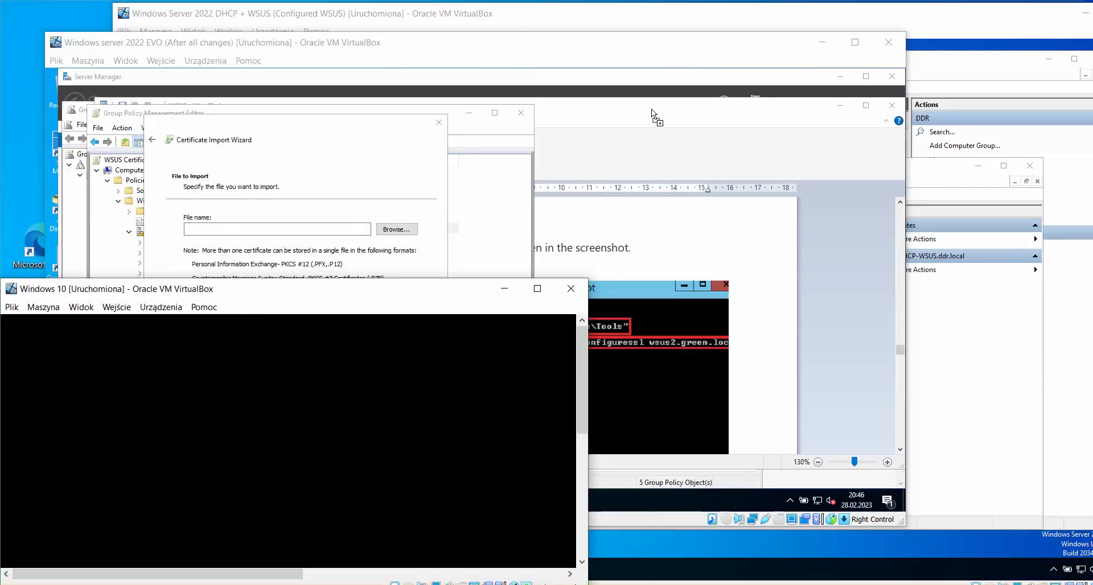
pyautogui.click(827, 22)
pyautogui.moveTo(126, 398); pyautogui.dragTo(126, 368)
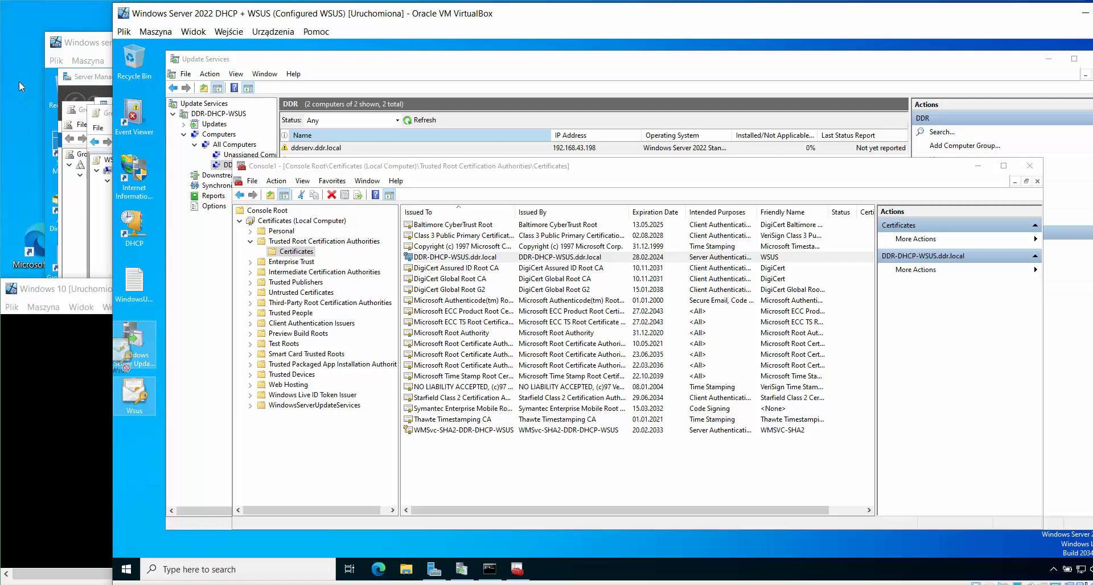
pyautogui.moveTo(19, 81); pyautogui.dragTo(19, 81)
pyautogui.click(260, 11)
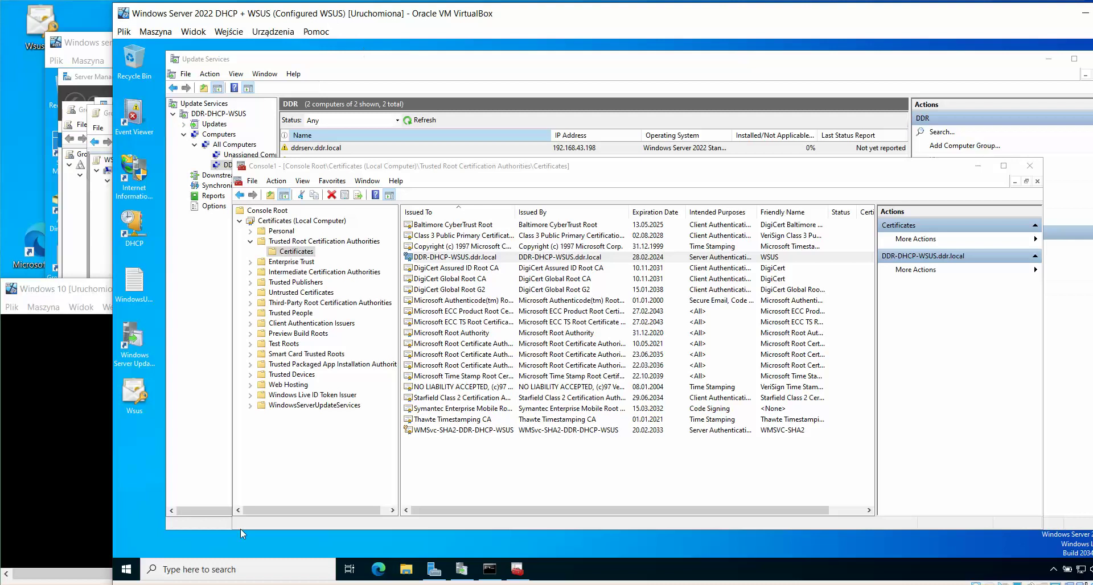
# Step: Bring the Windows 10 and EVO VMs forward and try dragging the Wsus file into the EVO VM
pyautogui.click(228, 583)
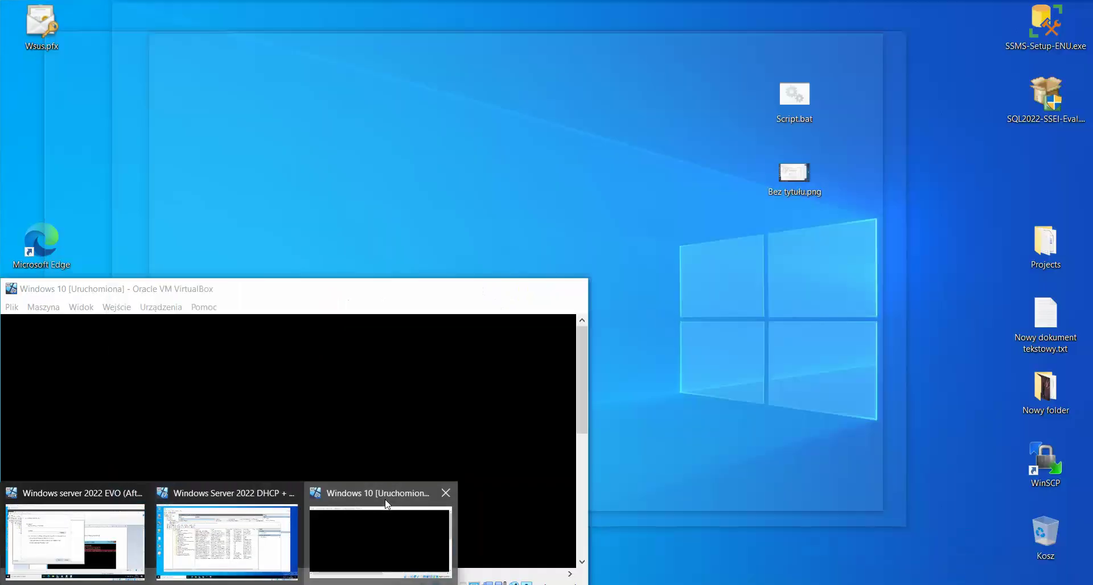
pyautogui.click(406, 488)
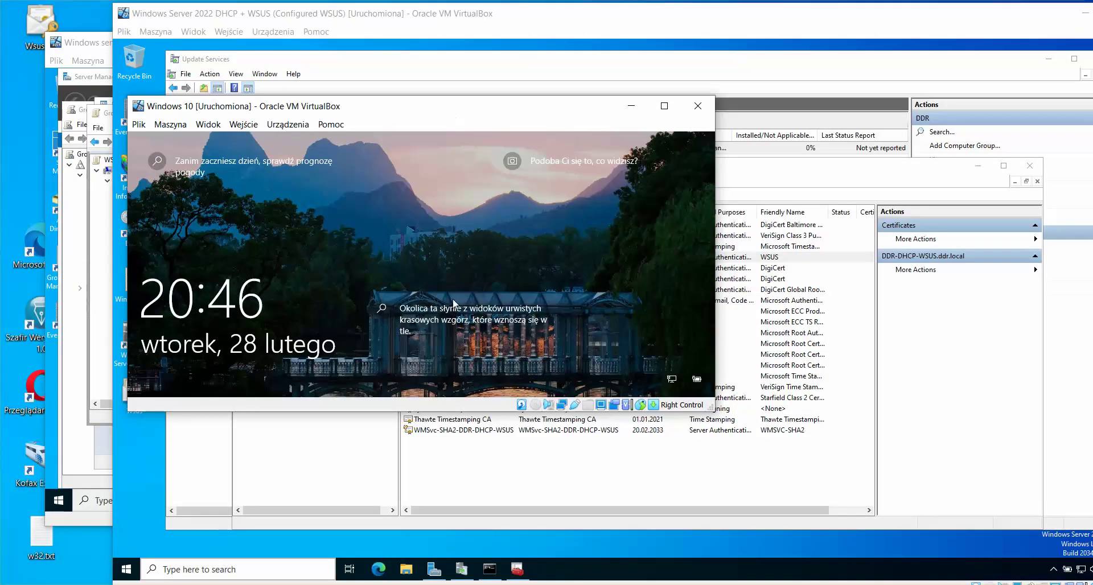
pyautogui.click(452, 297)
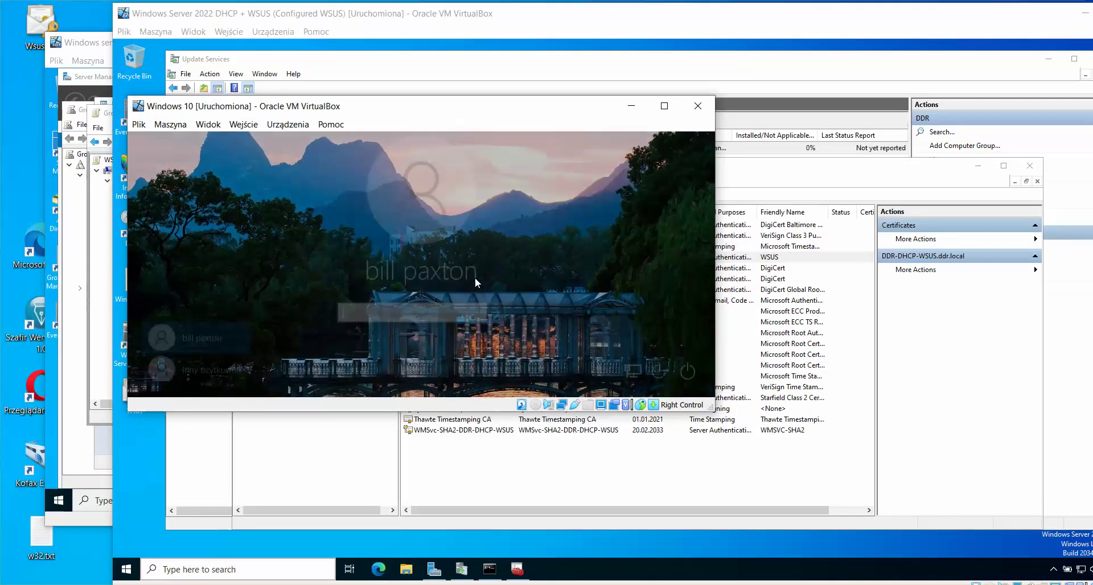
pyautogui.click(630, 106)
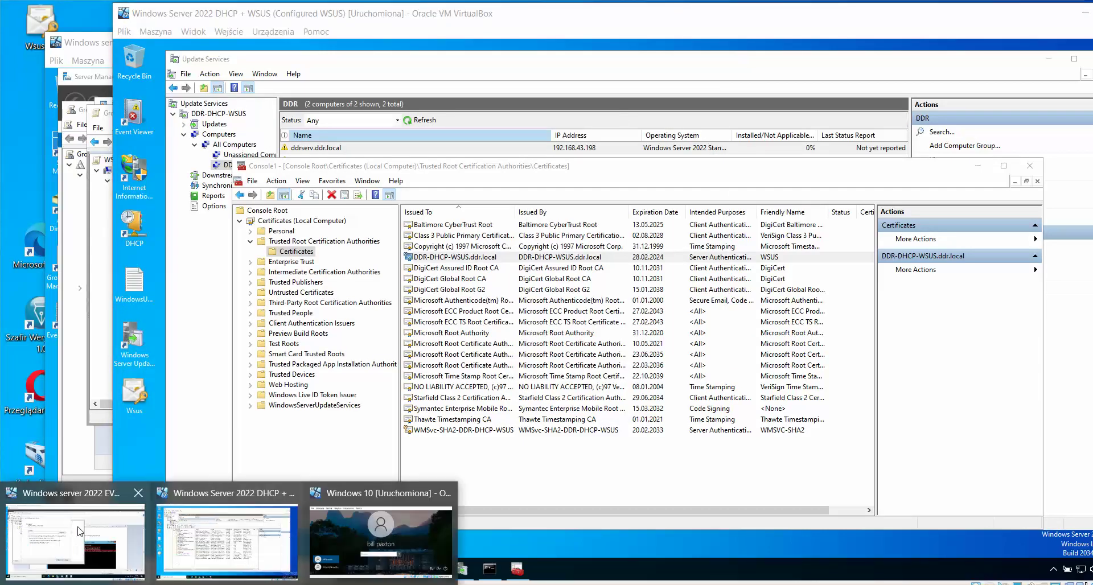
pyautogui.click(99, 503)
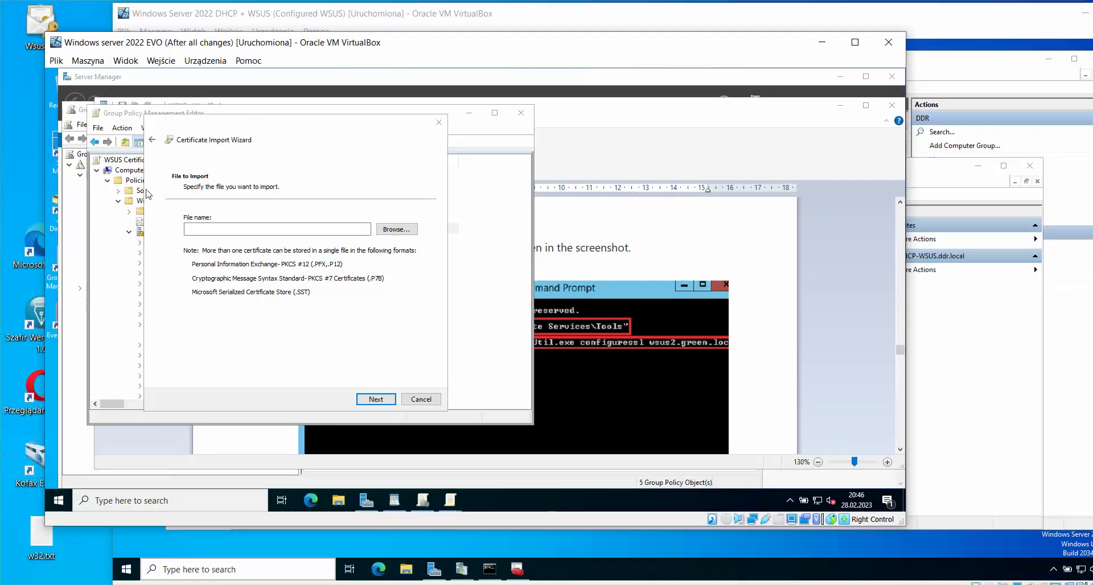
pyautogui.moveTo(41, 529); pyautogui.dragTo(15, 570)
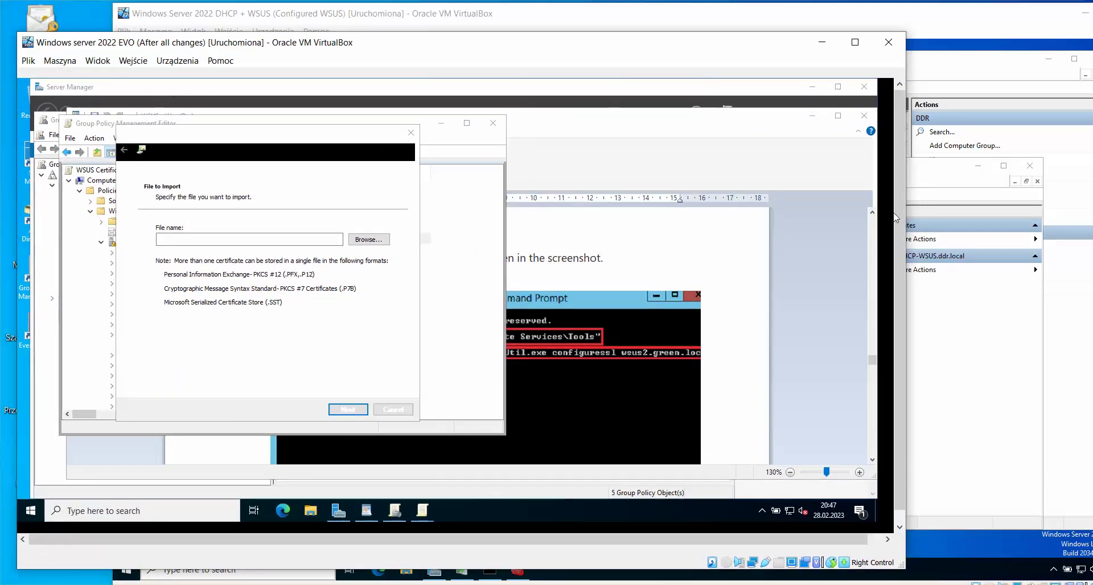
pyautogui.click(48, 21)
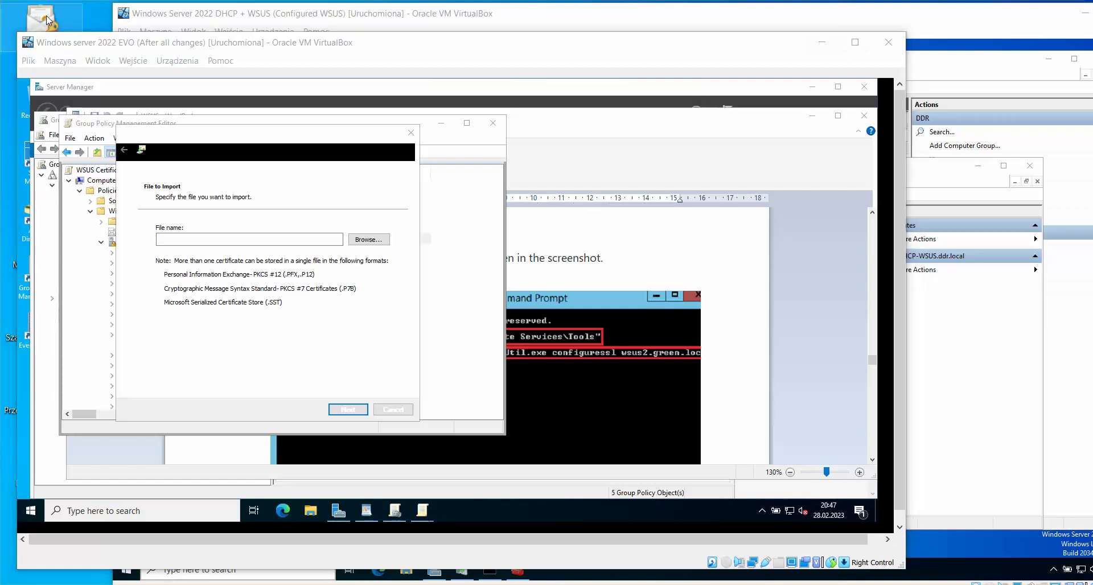
pyautogui.moveTo(48, 21); pyautogui.dragTo(29, 263)
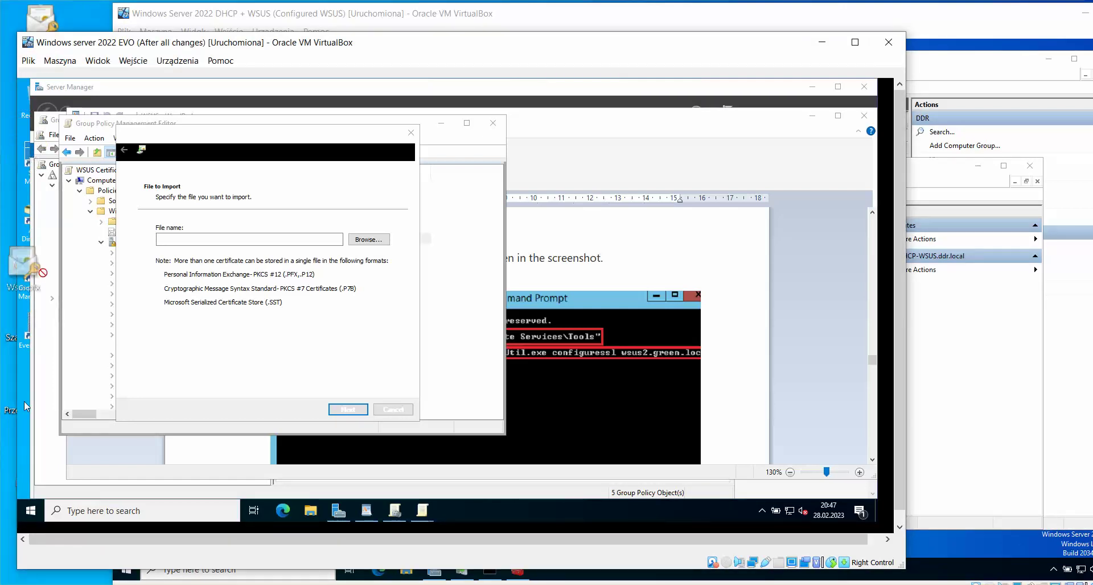
pyautogui.moveTo(25, 405); pyautogui.dragTo(761, 508)
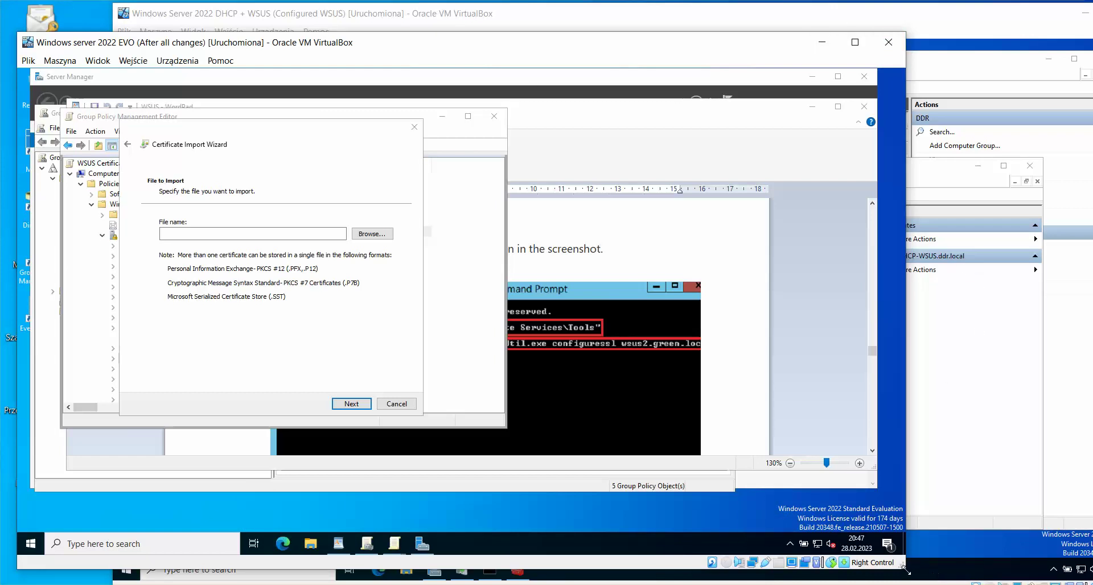
# Step: Maximize the EVO, WSUS server and Windows 10 VM windows, leaving Windows 10 in front
pyautogui.moveTo(906, 571); pyautogui.dragTo(1035, 579)
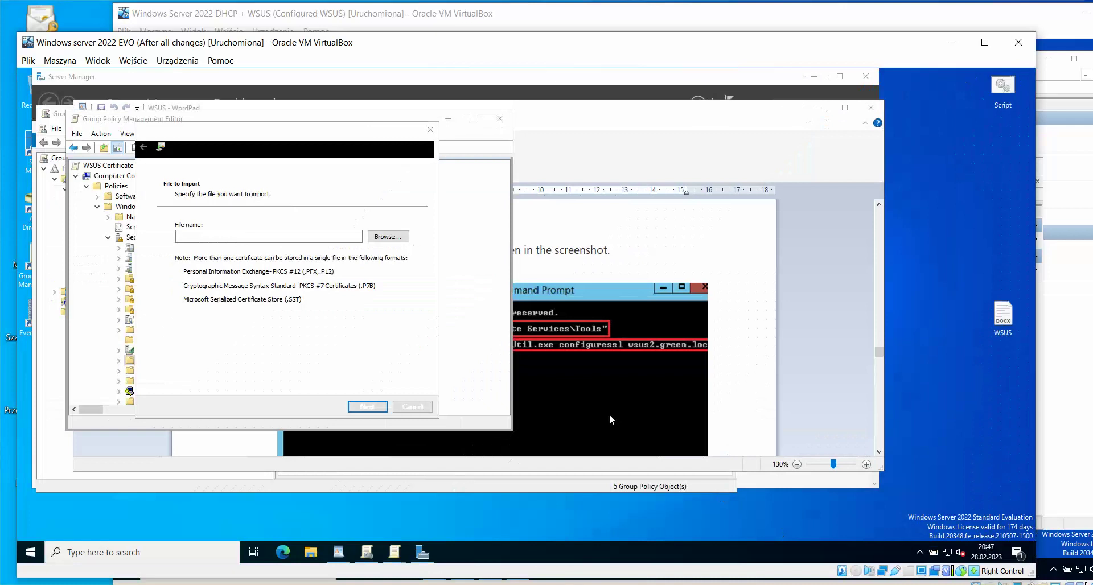
pyautogui.scroll(10, 711, 342)
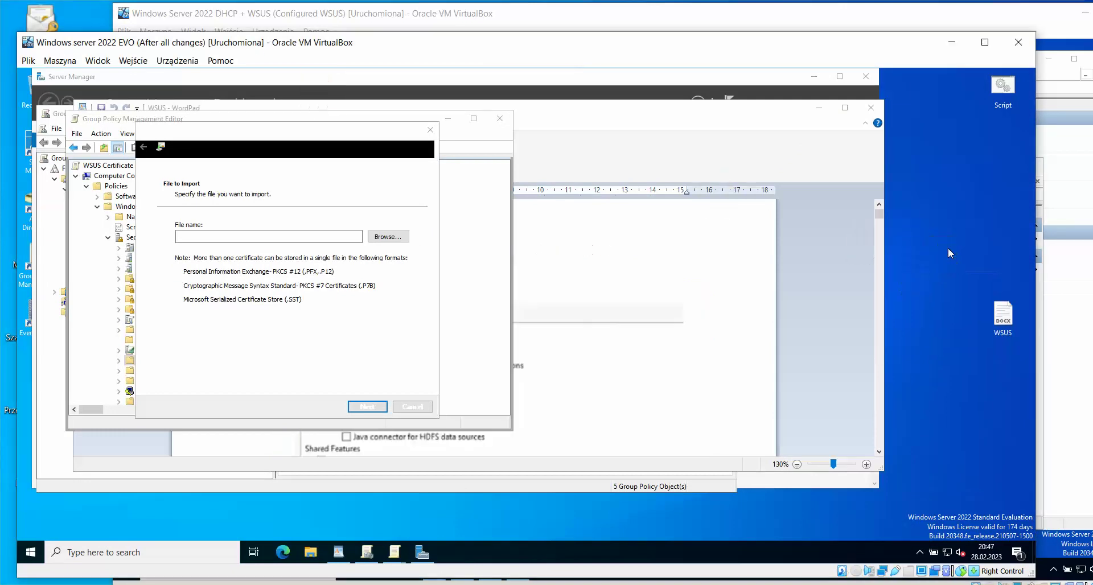
pyautogui.doubleClick(261, 46)
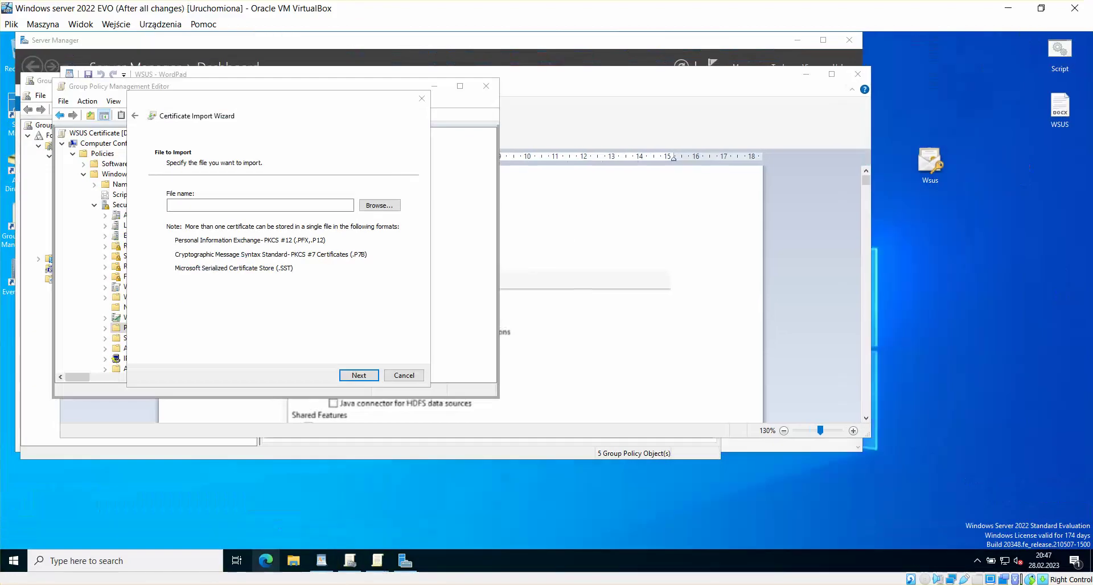
pyautogui.click(250, 503)
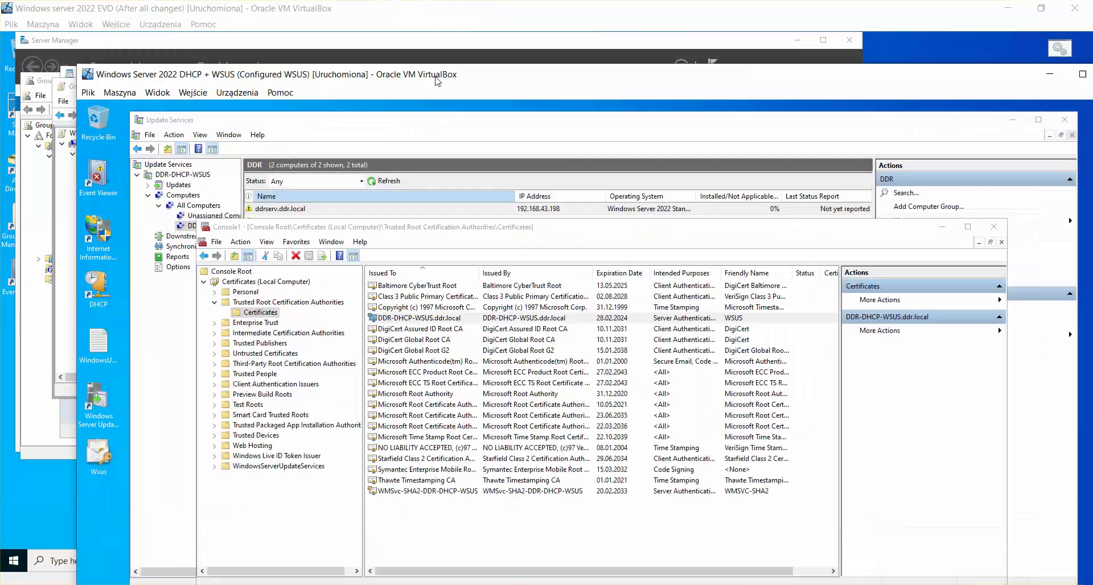
pyautogui.doubleClick(473, 18)
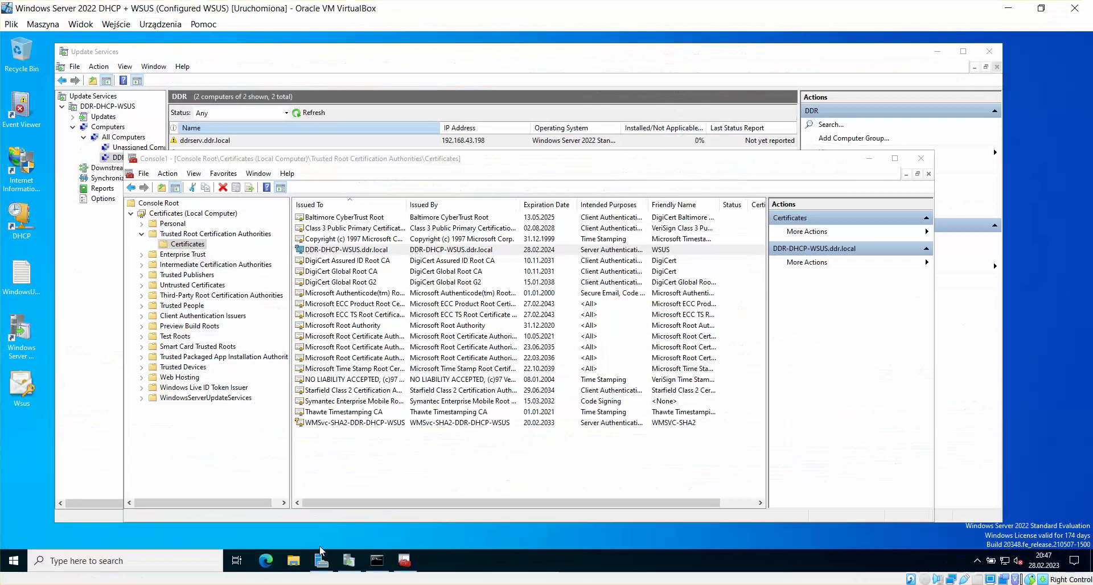
pyautogui.moveTo(321, 562)
pyautogui.click(392, 510)
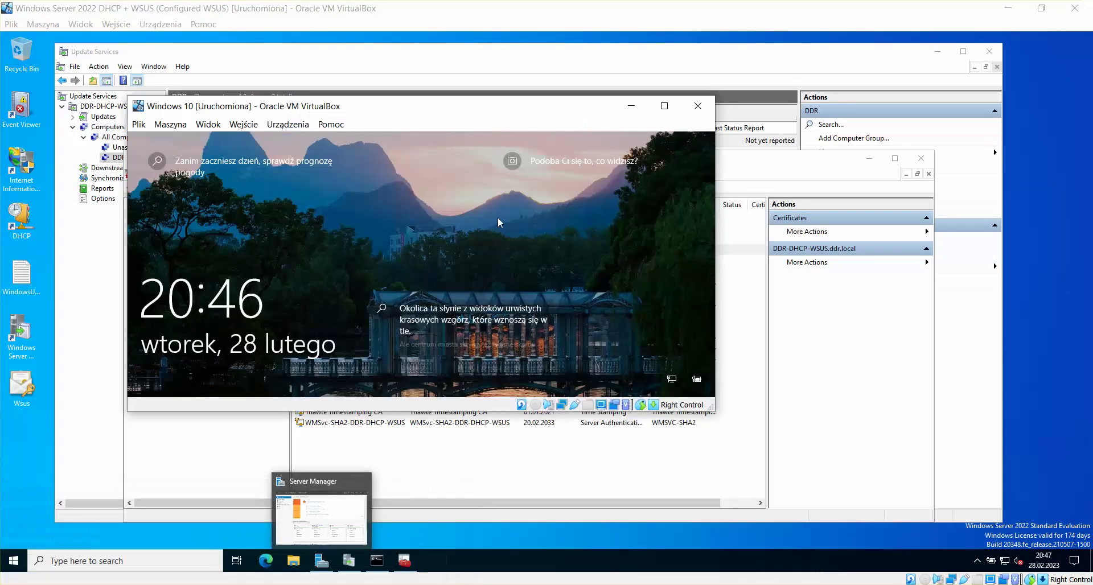
pyautogui.doubleClick(467, 109)
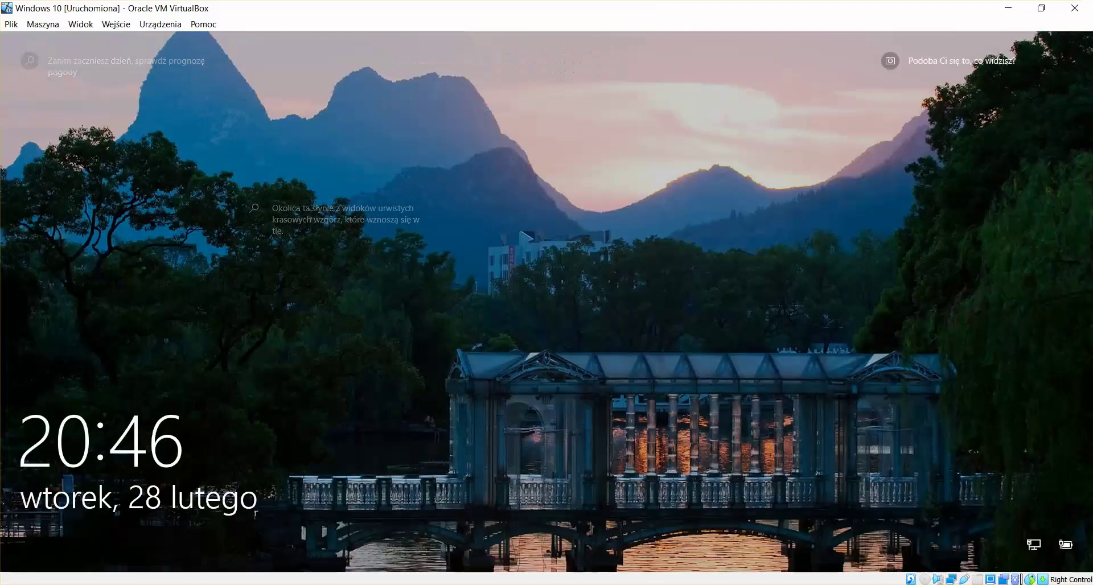
# Step: In the EVO VM's import wizard, select Desktop\Wsus.pfx using the All Files filter
pyautogui.click(230, 530)
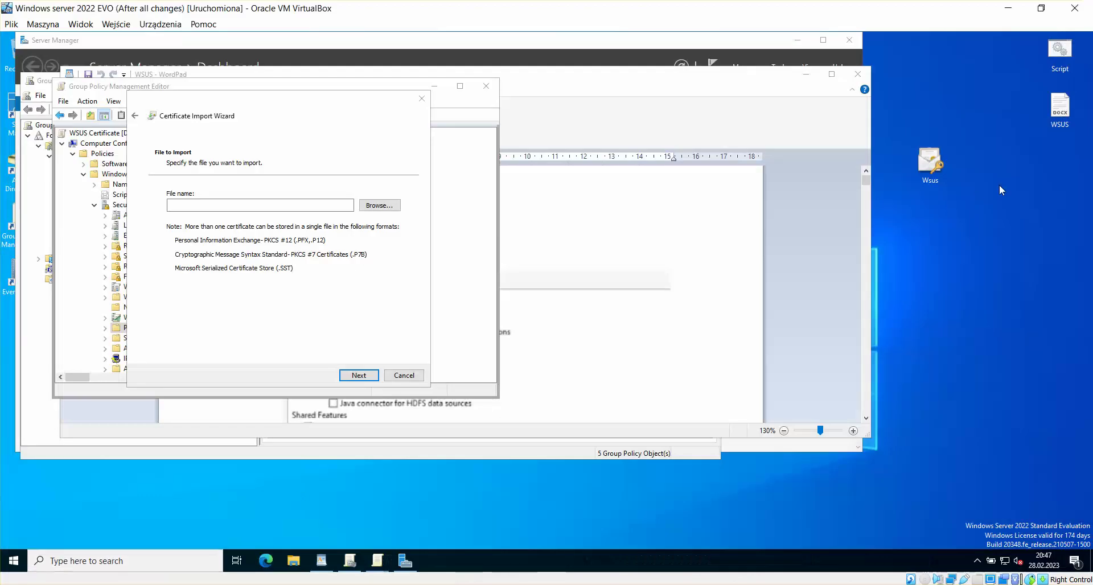
pyautogui.click(380, 205)
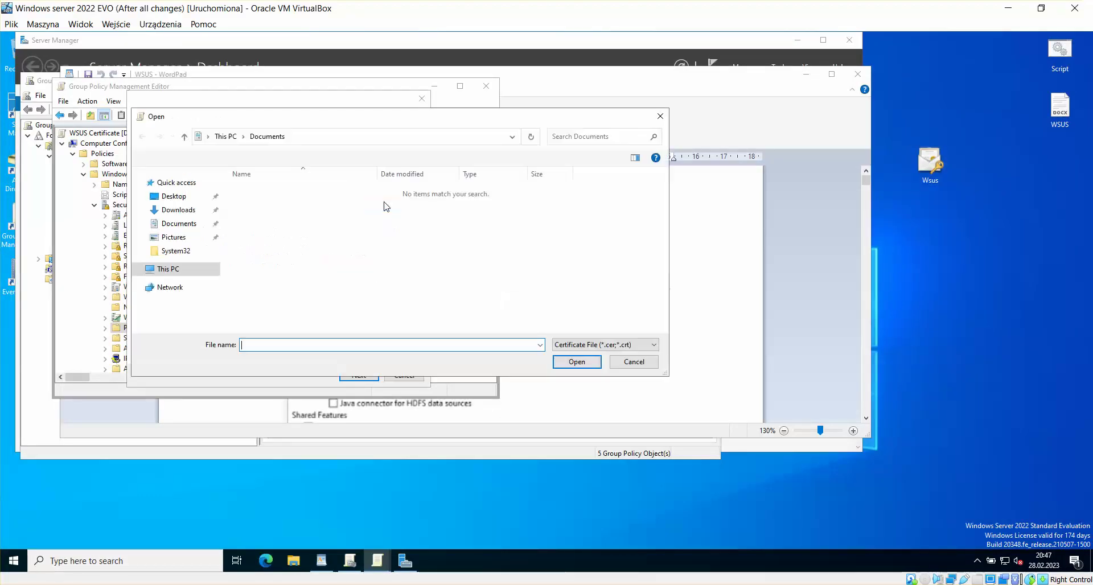
pyautogui.click(175, 197)
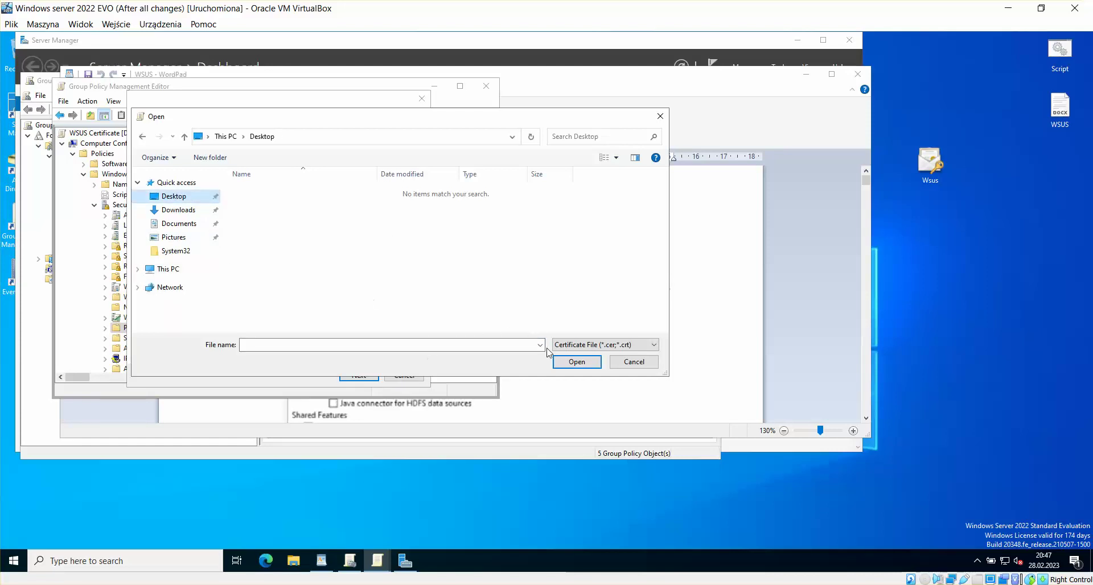
pyautogui.click(604, 345)
pyautogui.click(576, 388)
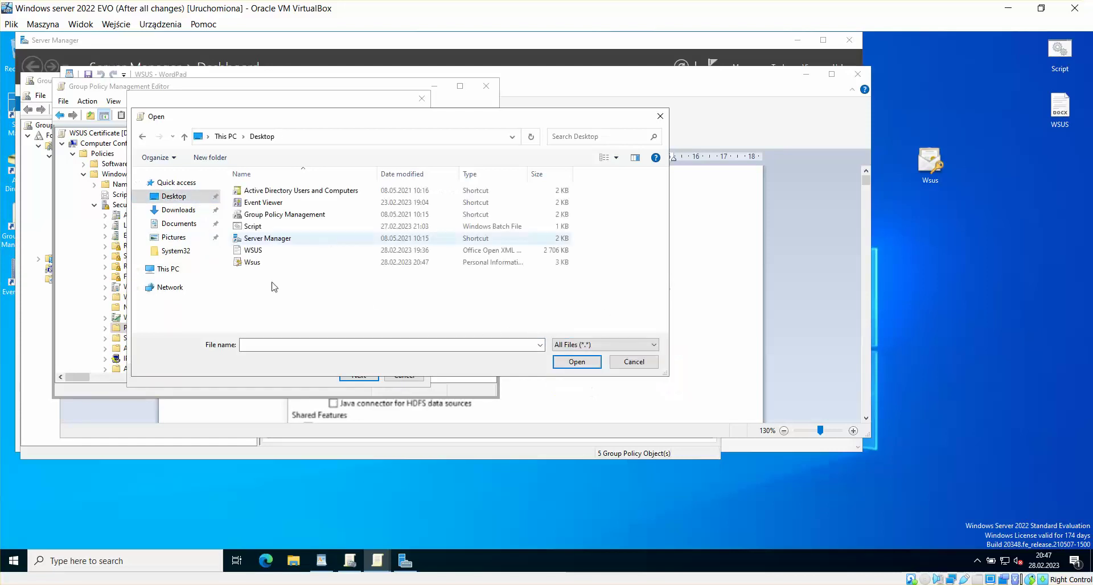
pyautogui.click(250, 262)
pyautogui.click(576, 362)
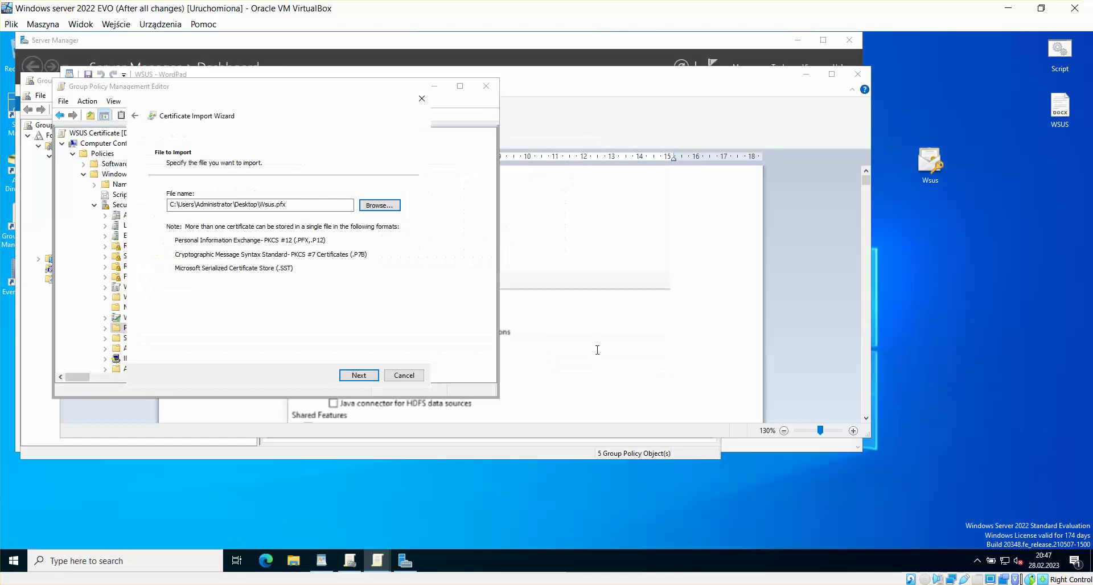
# Step: Enter the key password and finish importing into Trusted Root Certification Authorities
pyautogui.click(359, 375)
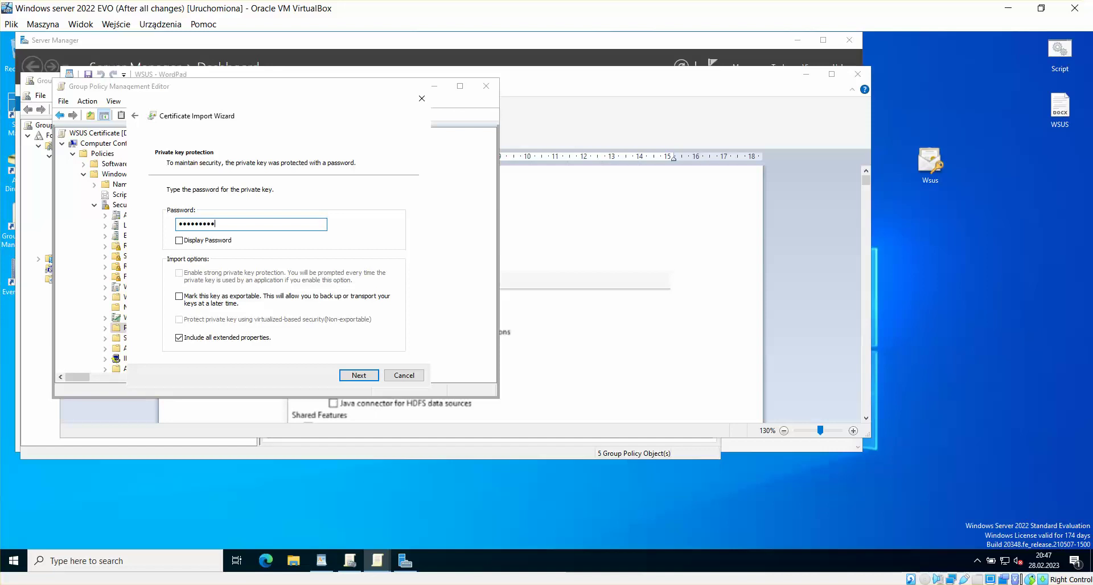
pyautogui.click(359, 376)
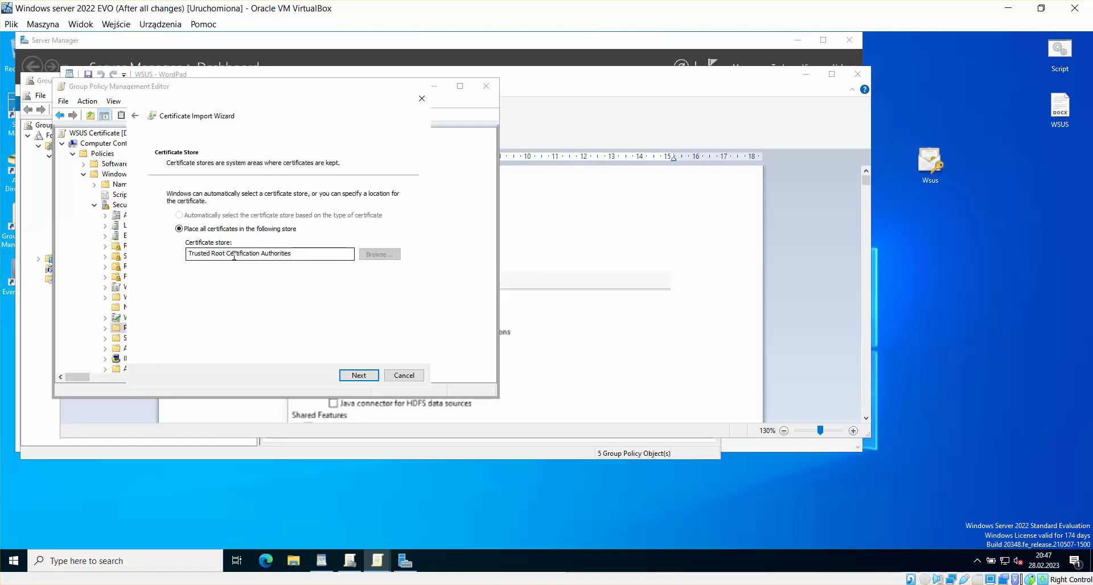
pyautogui.click(371, 377)
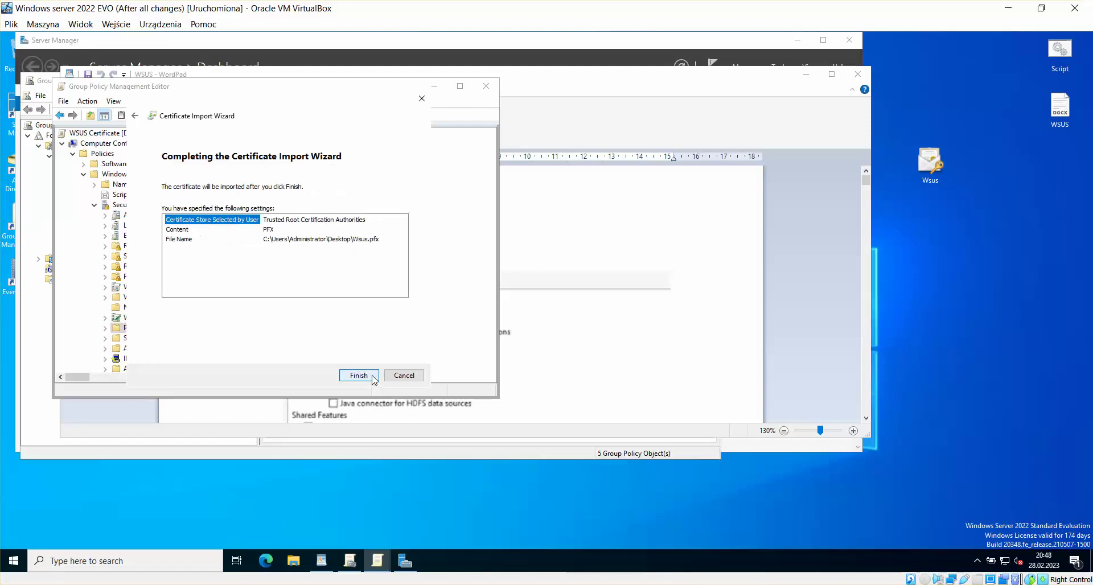
pyautogui.click(371, 377)
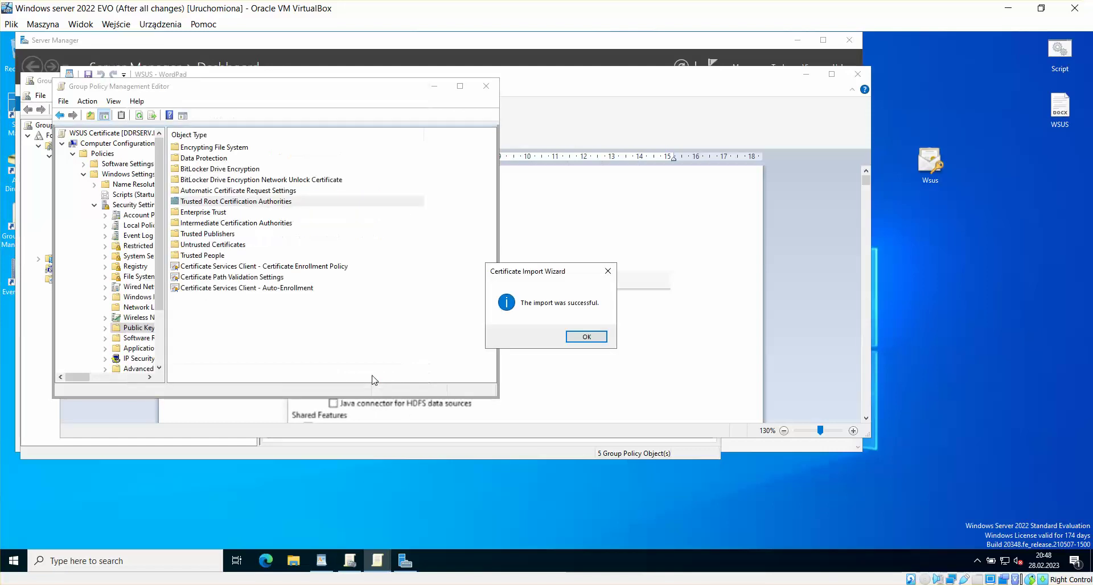
pyautogui.click(598, 340)
pyautogui.moveTo(316, 96); pyautogui.dragTo(390, 116)
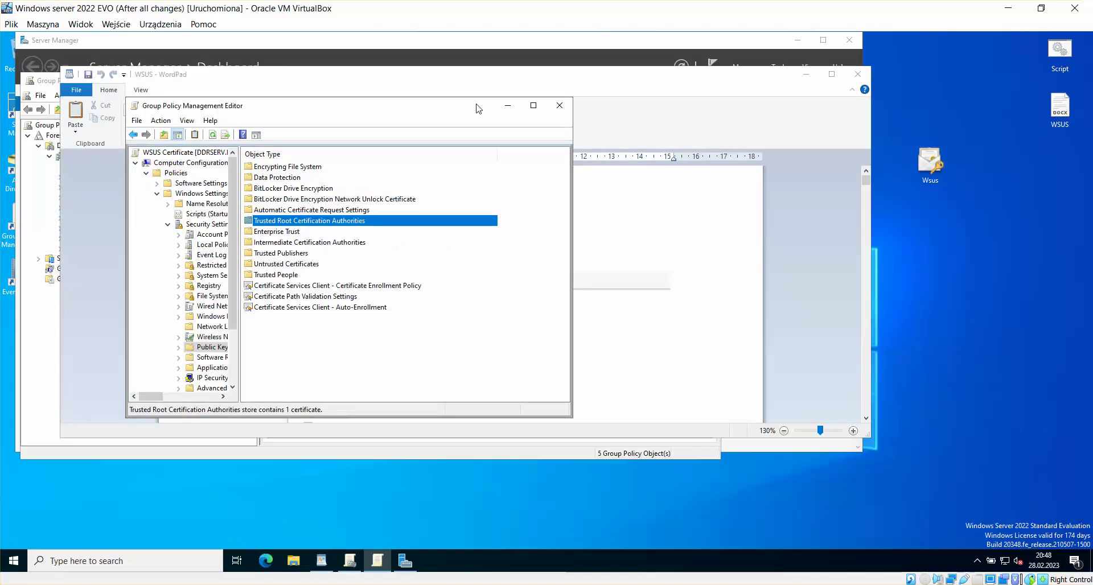
# Step: Scroll the WordPad guide to 'To distribute certificates to client computers by using Group Policy'
pyautogui.click(750, 228)
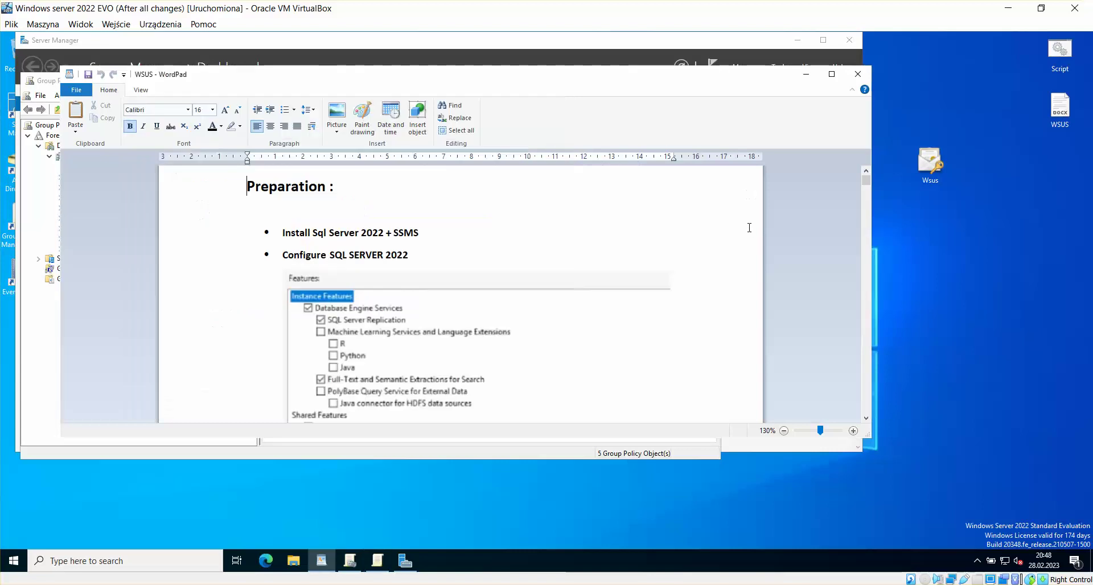
pyautogui.moveTo(686, 79); pyautogui.dragTo(746, 117)
pyautogui.moveTo(926, 220); pyautogui.dragTo(926, 282)
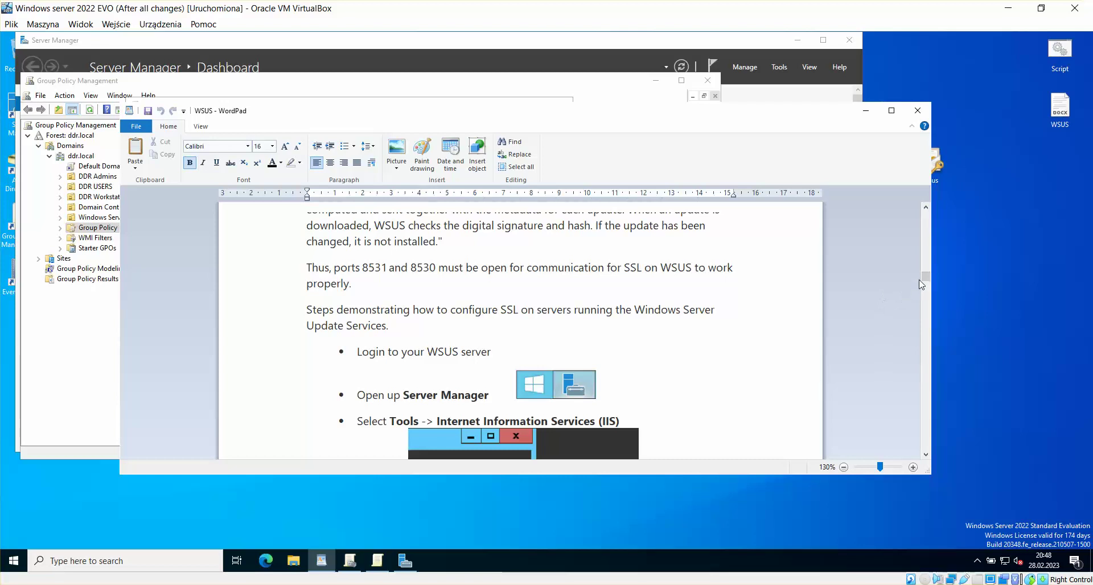
pyautogui.scroll(-15, 921, 285)
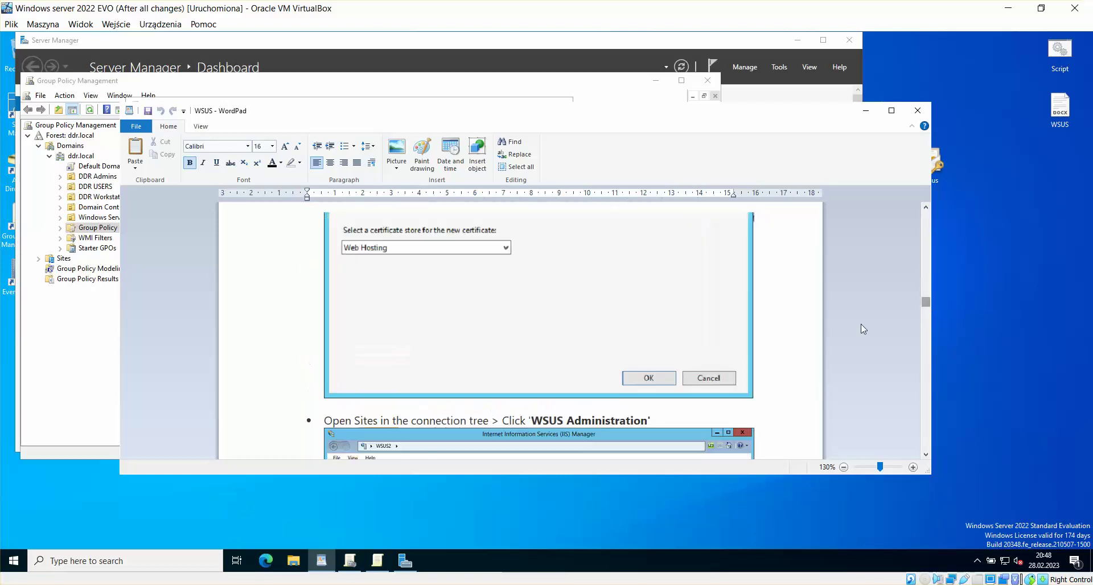
pyautogui.moveTo(926, 302); pyautogui.dragTo(945, 393)
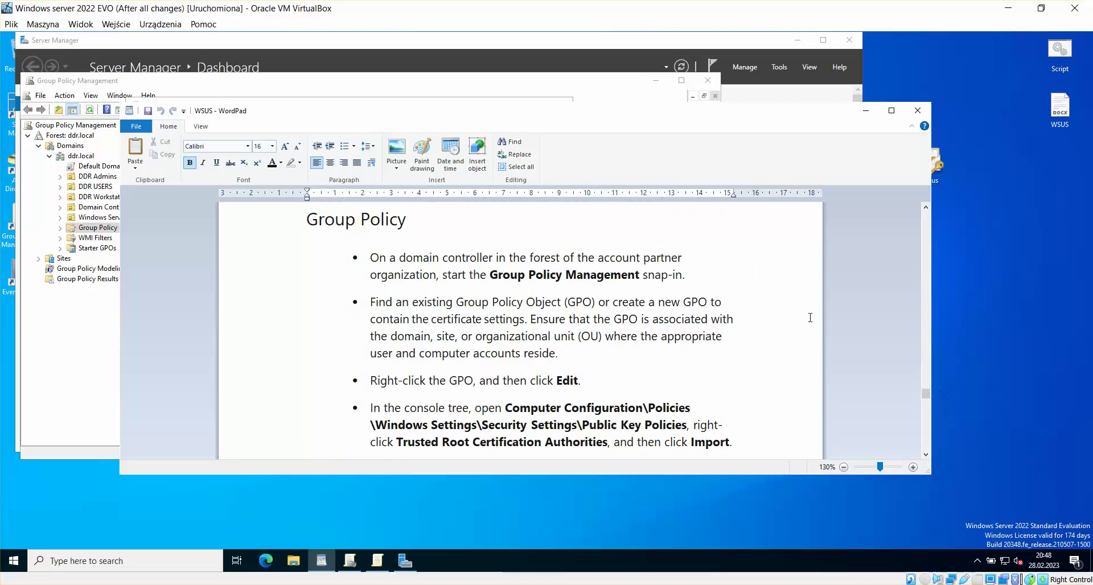
pyautogui.scroll(4, 702, 317)
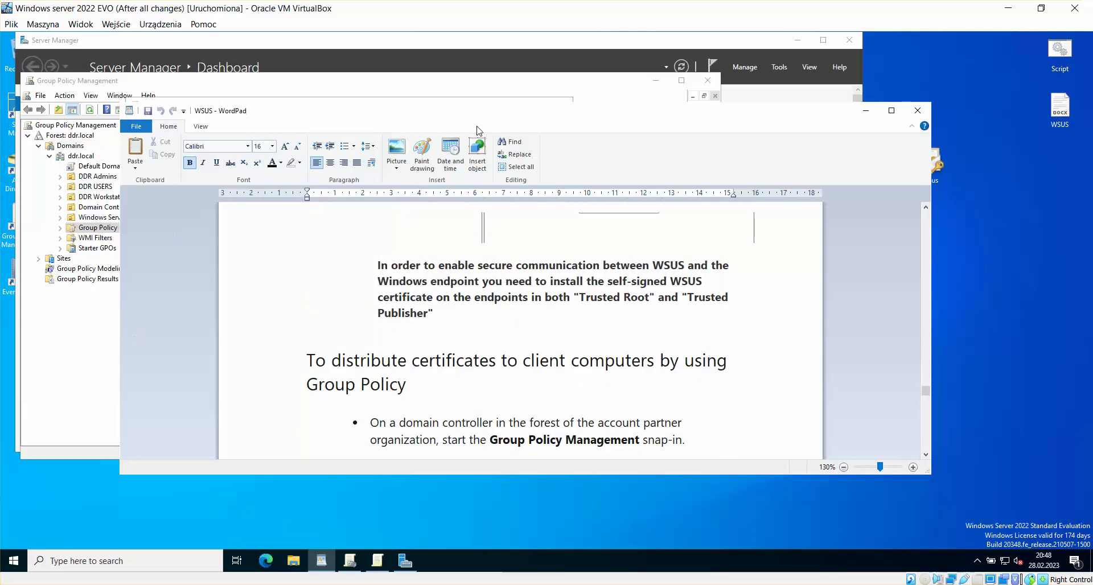
pyautogui.moveTo(809, 124); pyautogui.dragTo(860, 145)
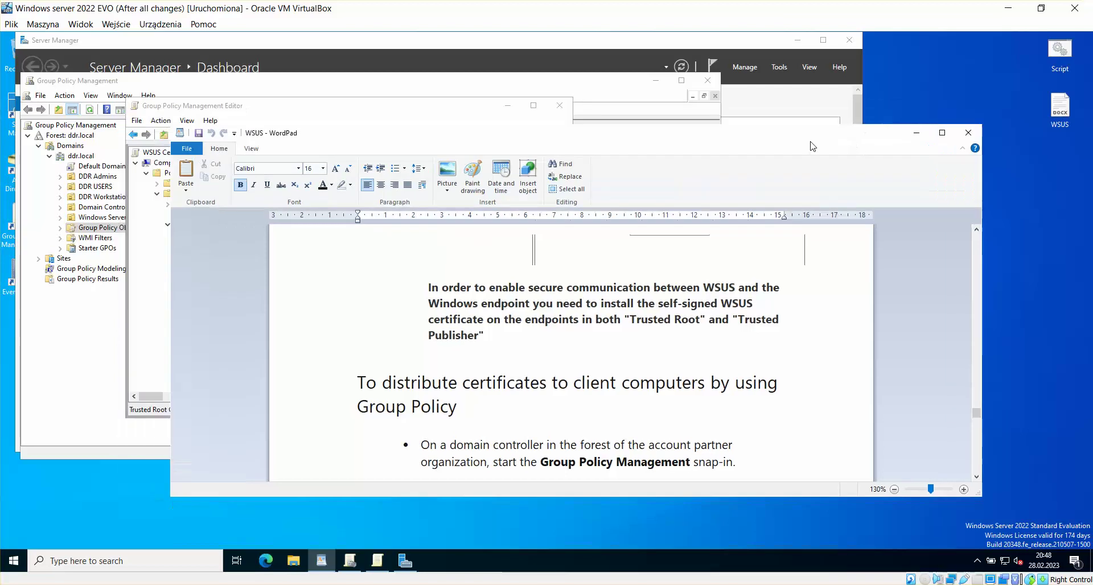
# Step: Start importing into Trusted Publishers and pick Desktop\Wsus.pfx with the All Files filter
pyautogui.click(269, 111)
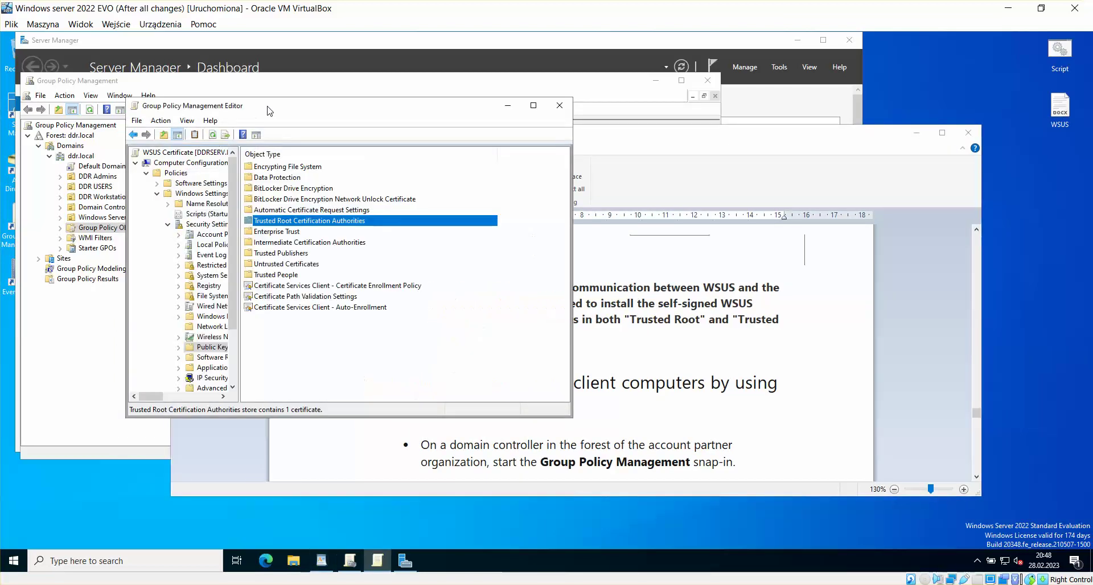
pyautogui.click(280, 254)
pyautogui.rightClick(284, 256)
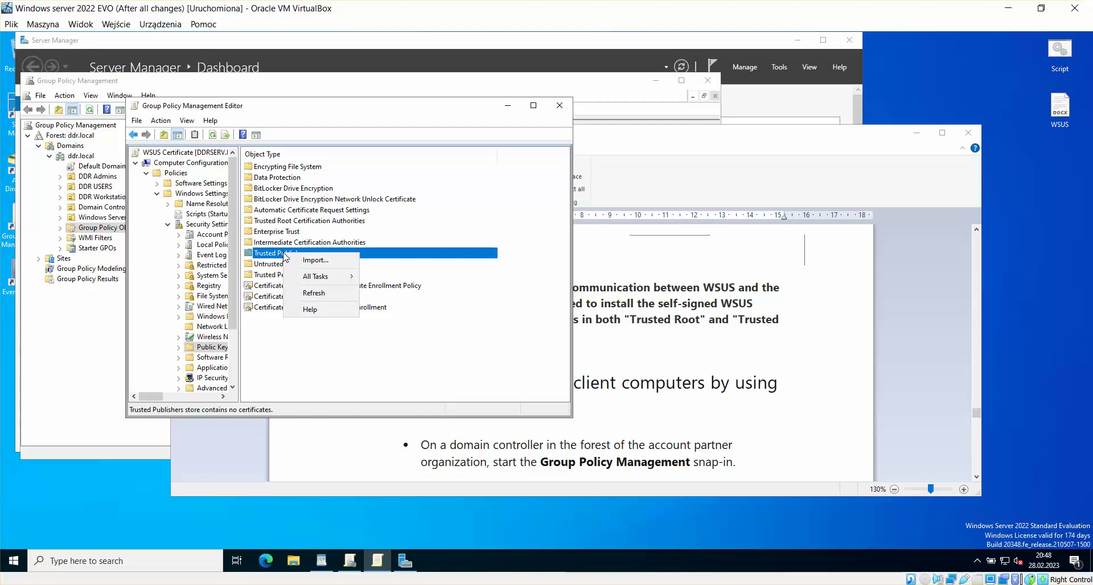
pyautogui.click(329, 266)
pyautogui.click(430, 395)
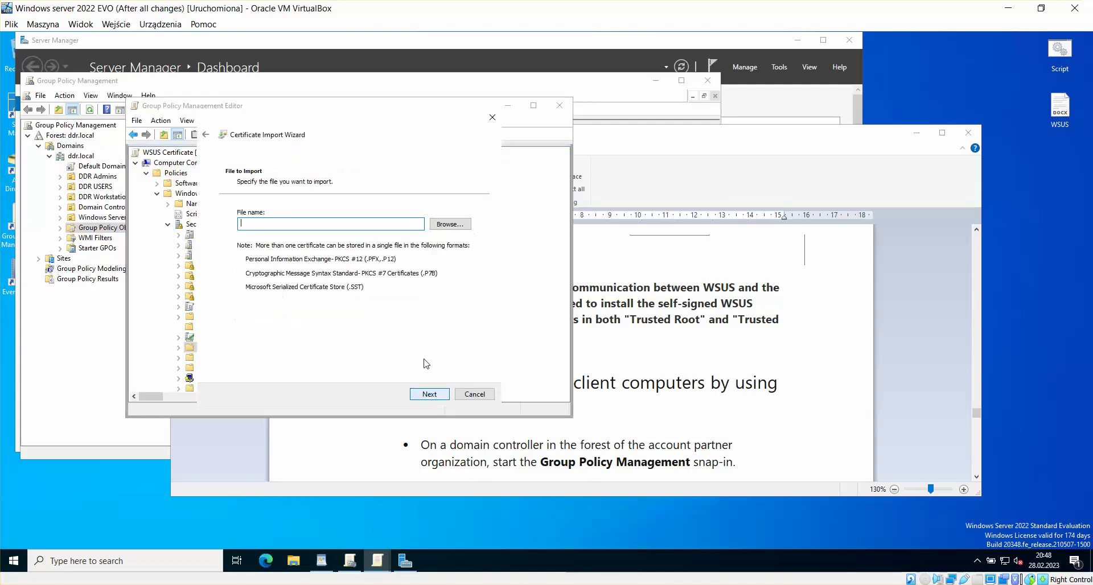
pyautogui.click(459, 225)
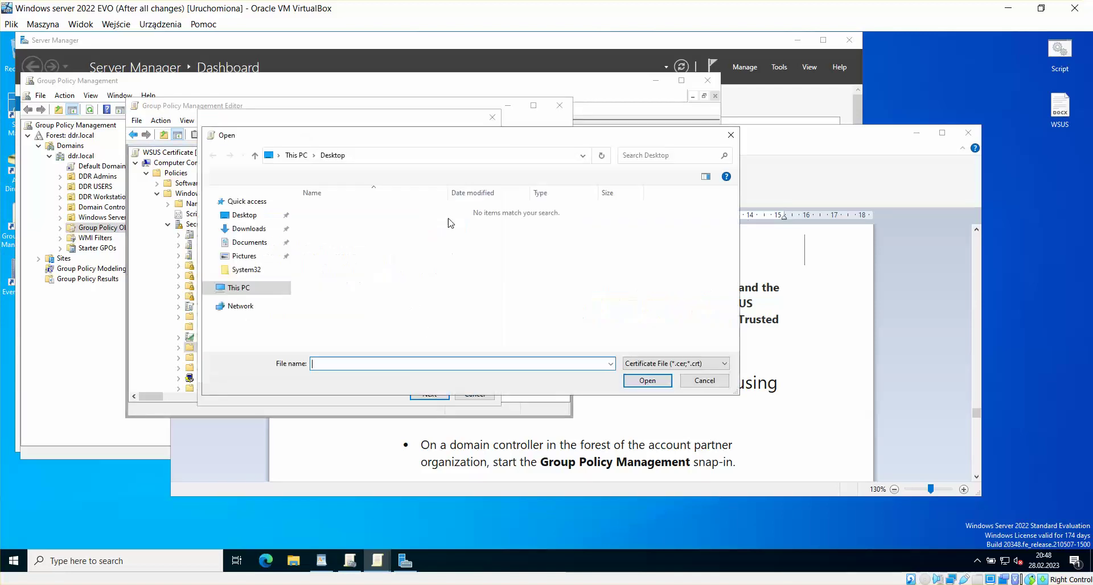
pyautogui.click(245, 216)
pyautogui.click(680, 363)
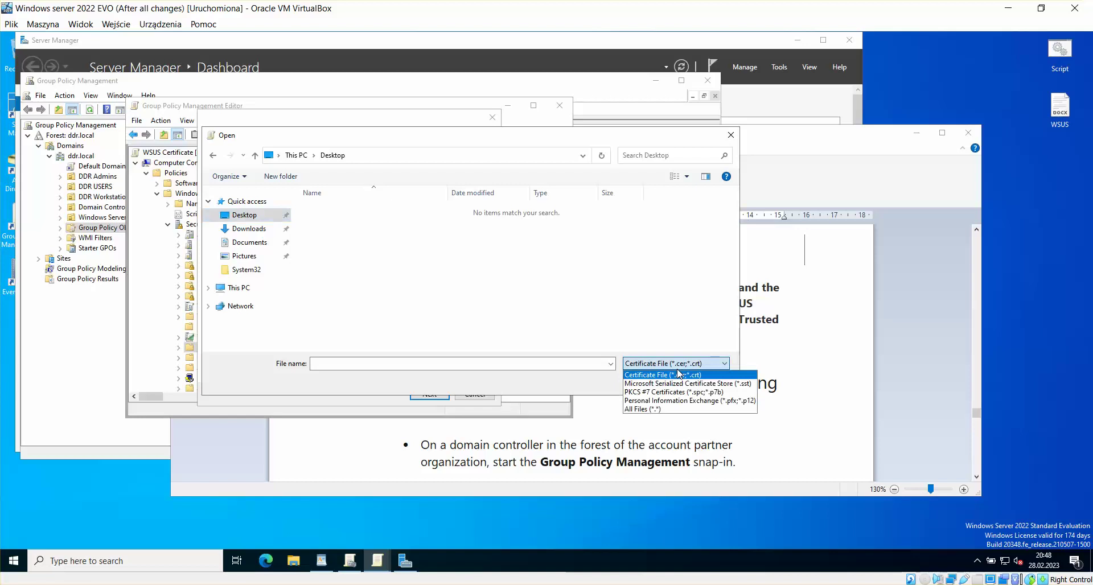
pyautogui.click(658, 409)
pyautogui.click(399, 280)
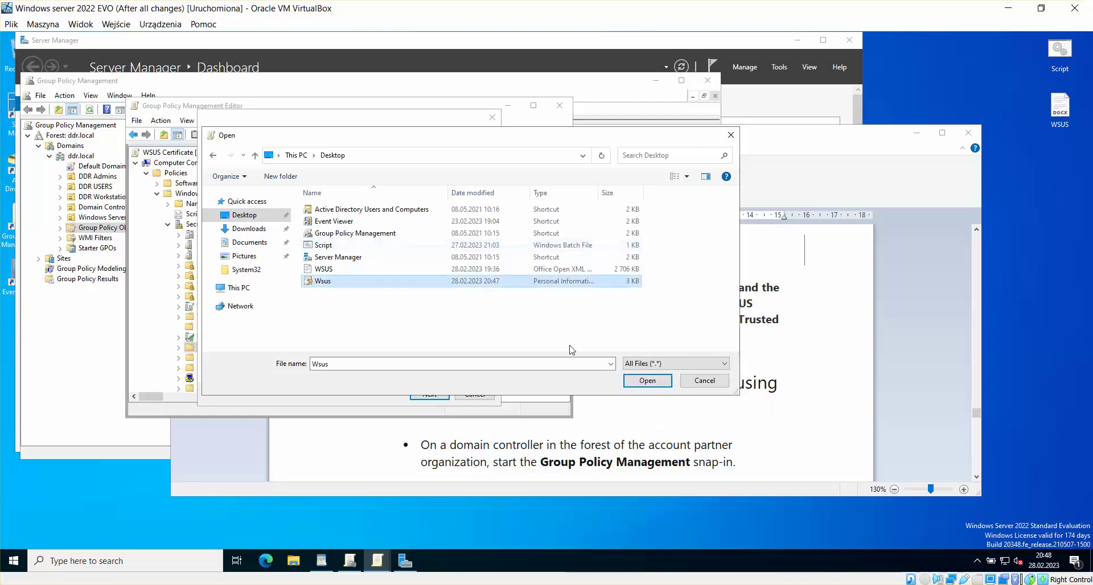
pyautogui.click(648, 380)
# Step: Enter the key password and complete the import into the Trusted Publishers store
pyautogui.click(431, 394)
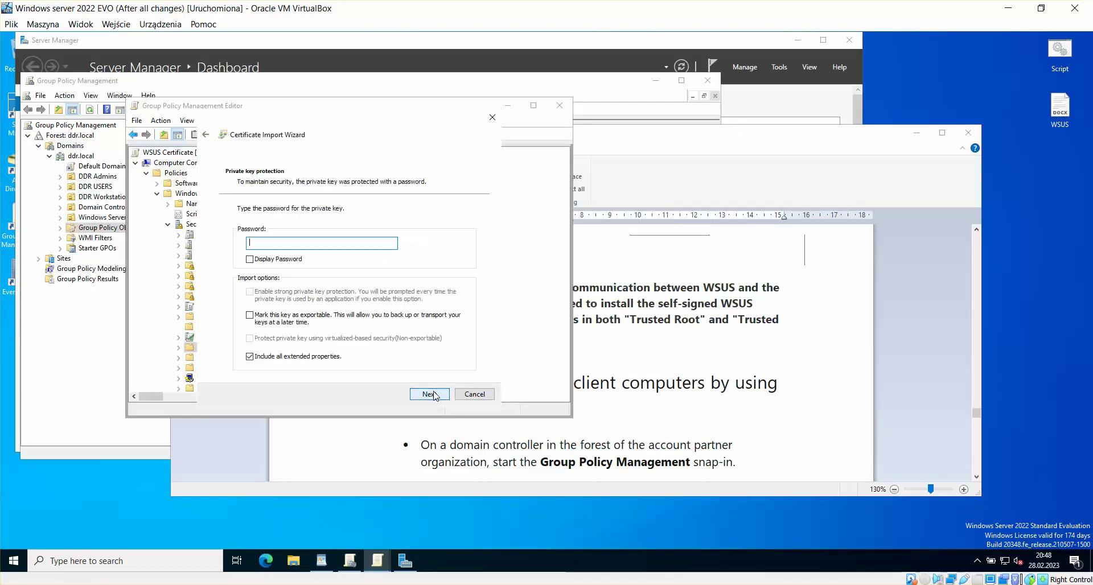
pyautogui.write('P')
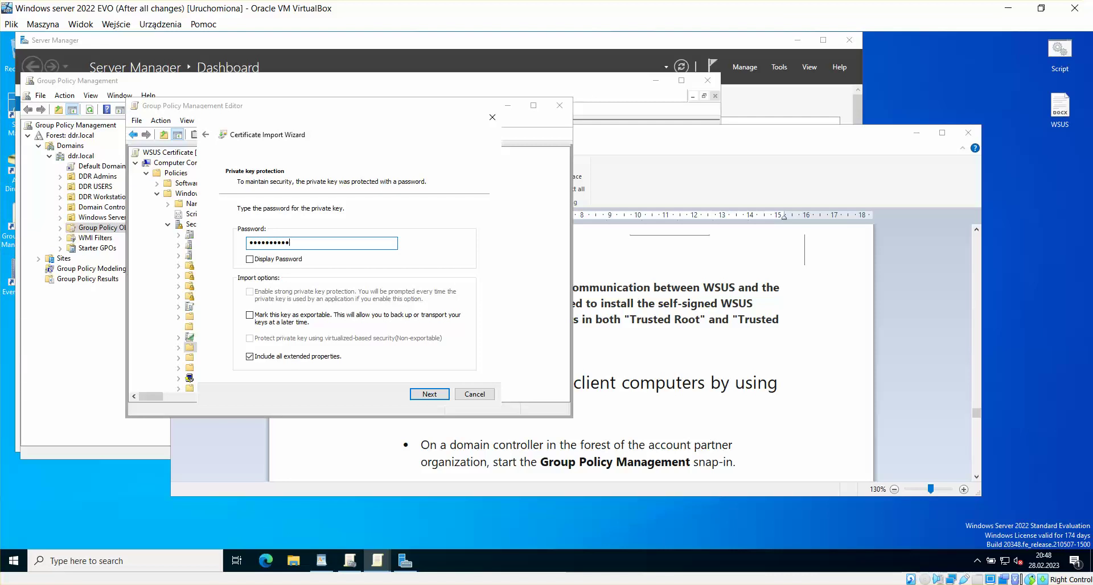
pyautogui.click(426, 396)
pyautogui.click(426, 395)
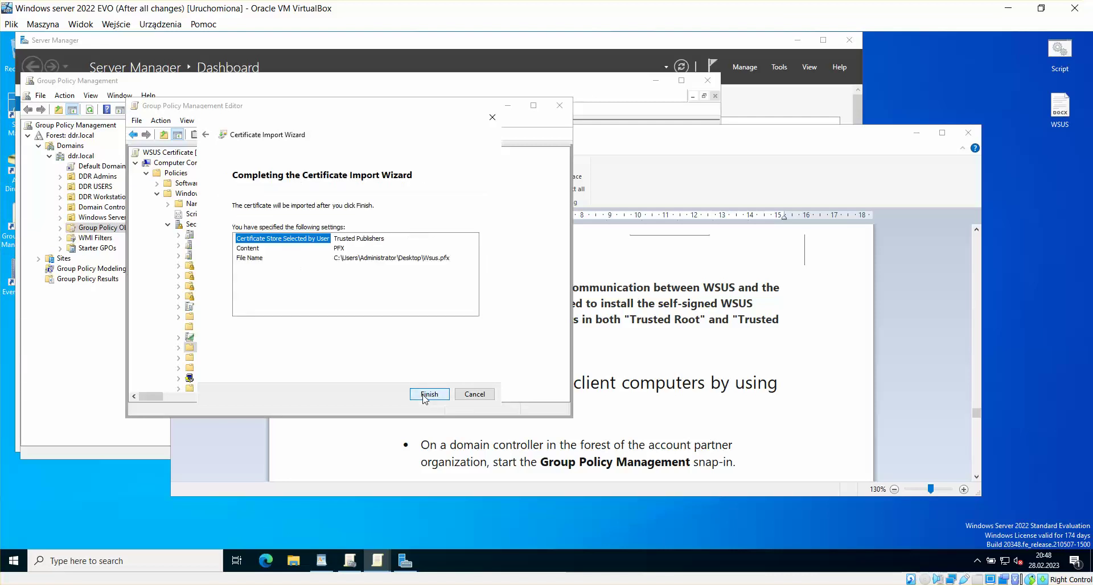
pyautogui.click(424, 396)
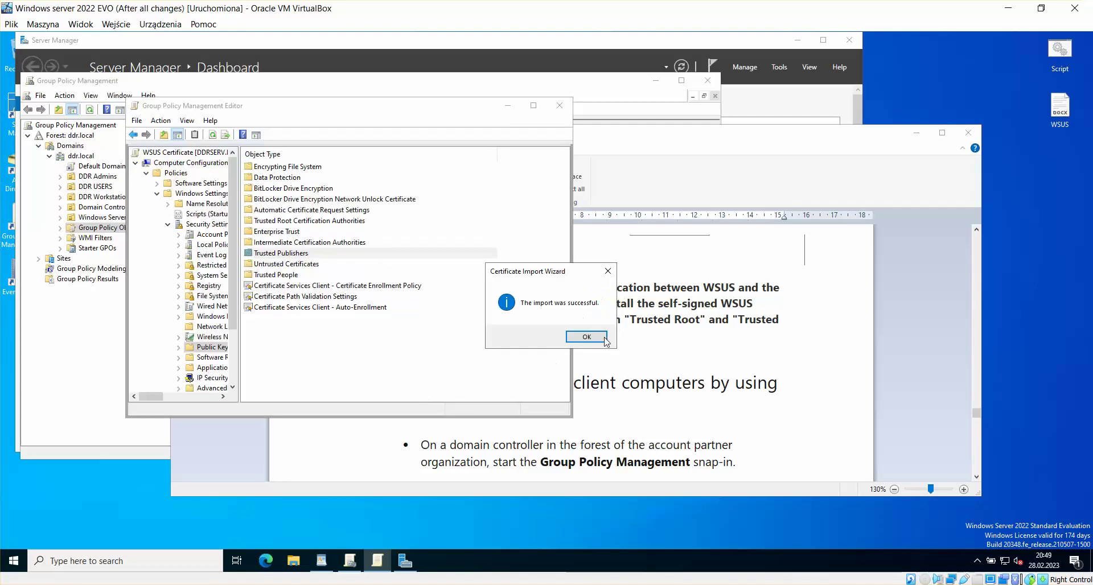
pyautogui.click(606, 341)
pyautogui.click(459, 360)
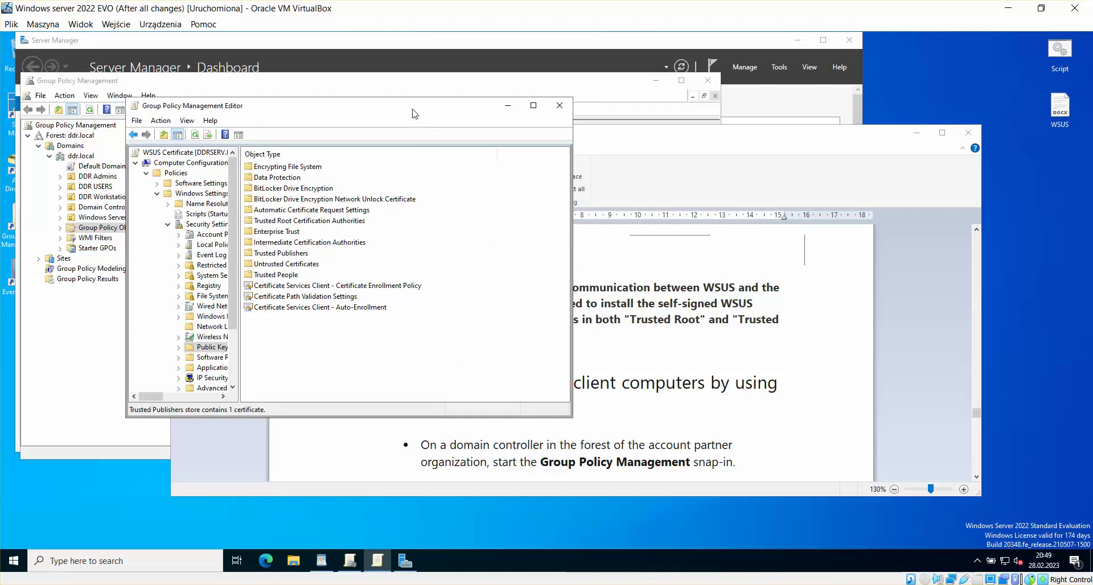
# Step: Check the certificate in Trusted Publishers and Trusted Root Certification Authorities, then close the editor
pyautogui.moveTo(413, 109); pyautogui.dragTo(402, 123)
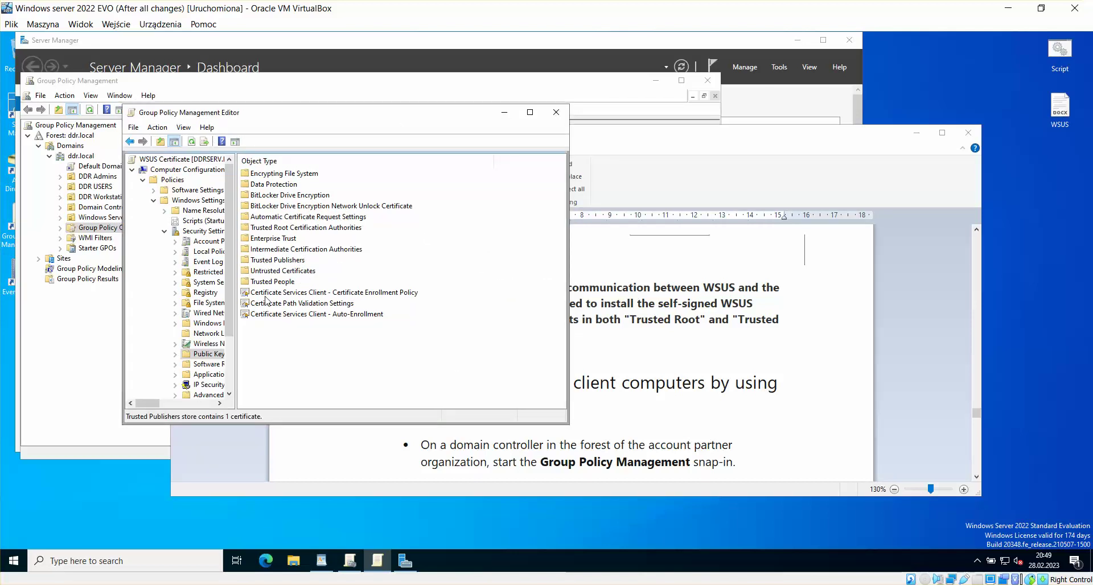
pyautogui.doubleClick(275, 260)
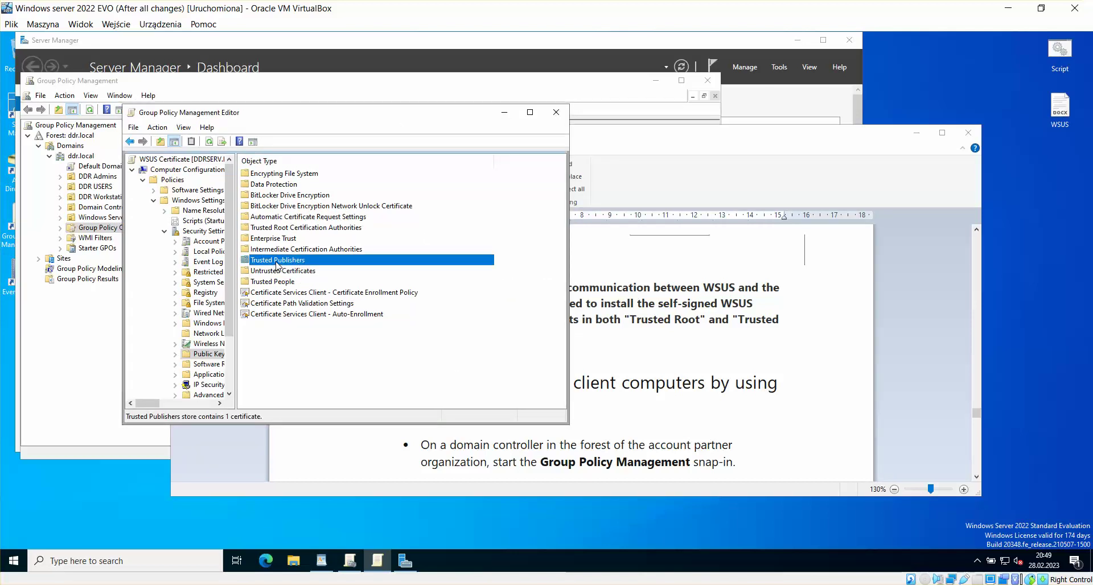
pyautogui.click(130, 142)
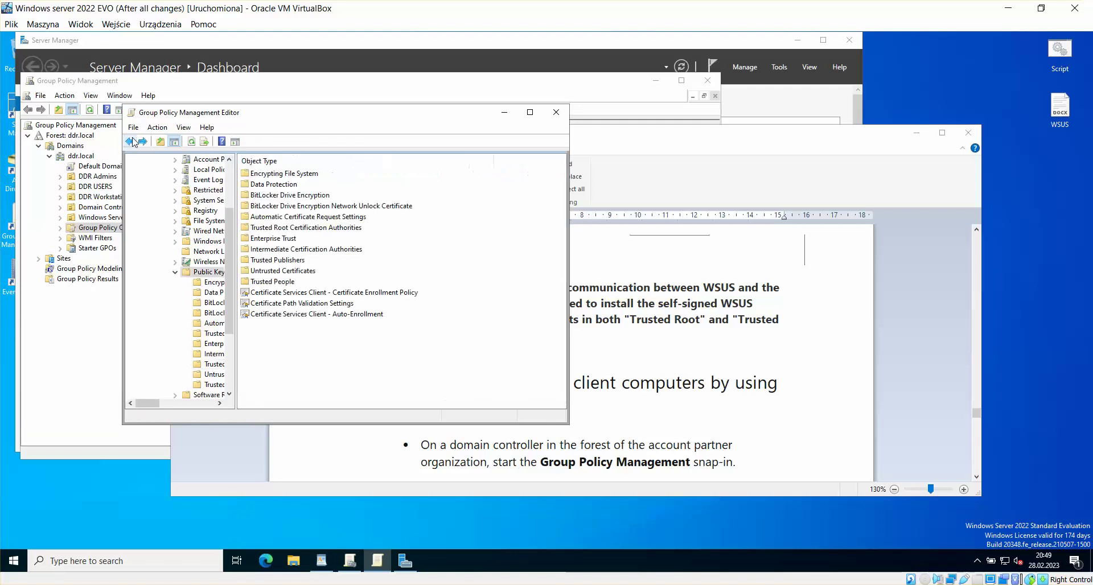
pyautogui.doubleClick(271, 228)
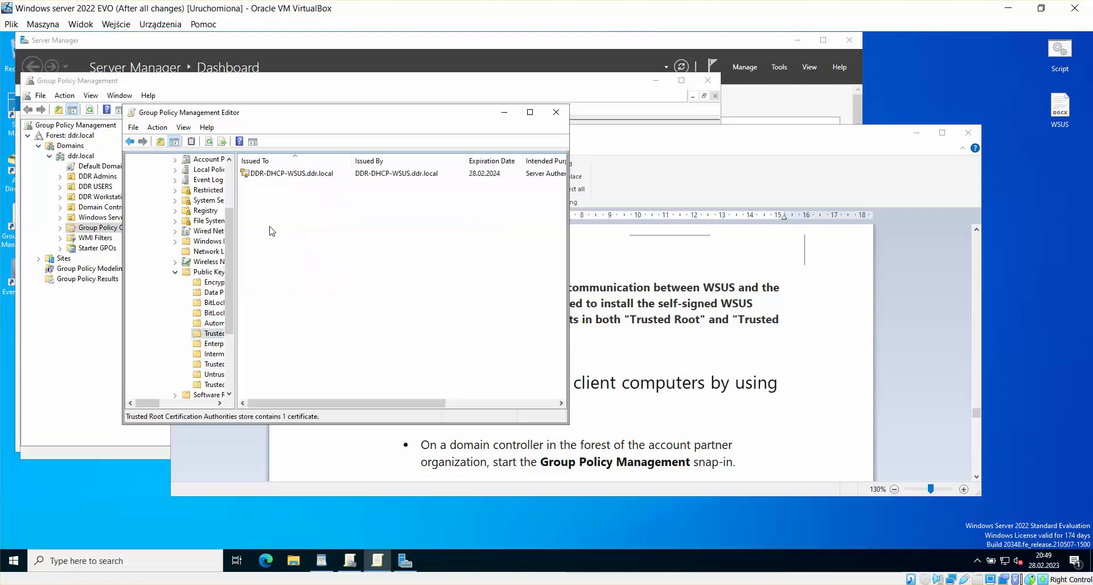
pyautogui.click(130, 142)
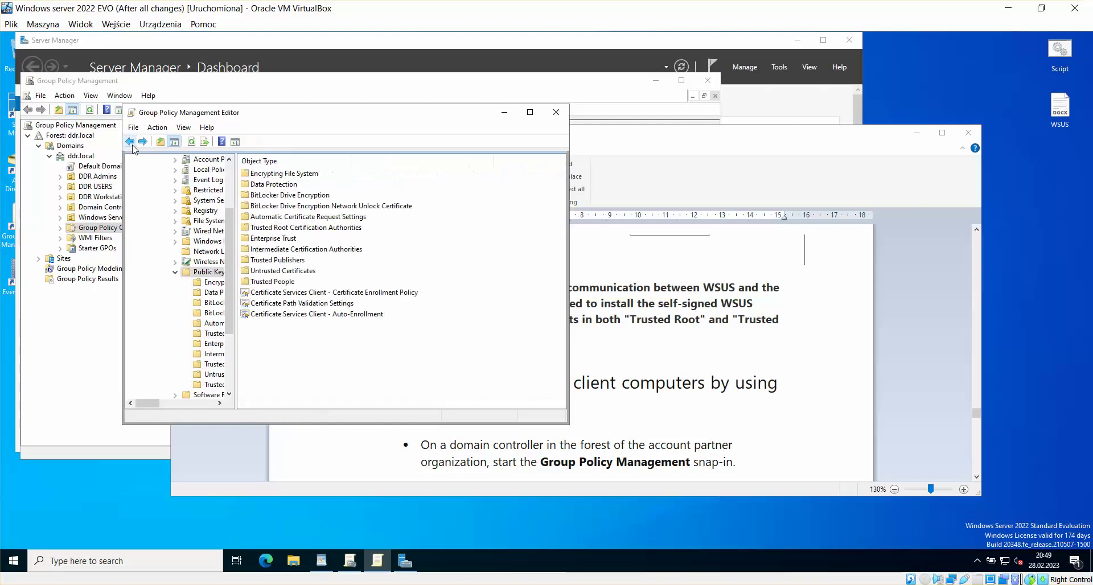
pyautogui.moveTo(226, 115); pyautogui.dragTo(274, 118)
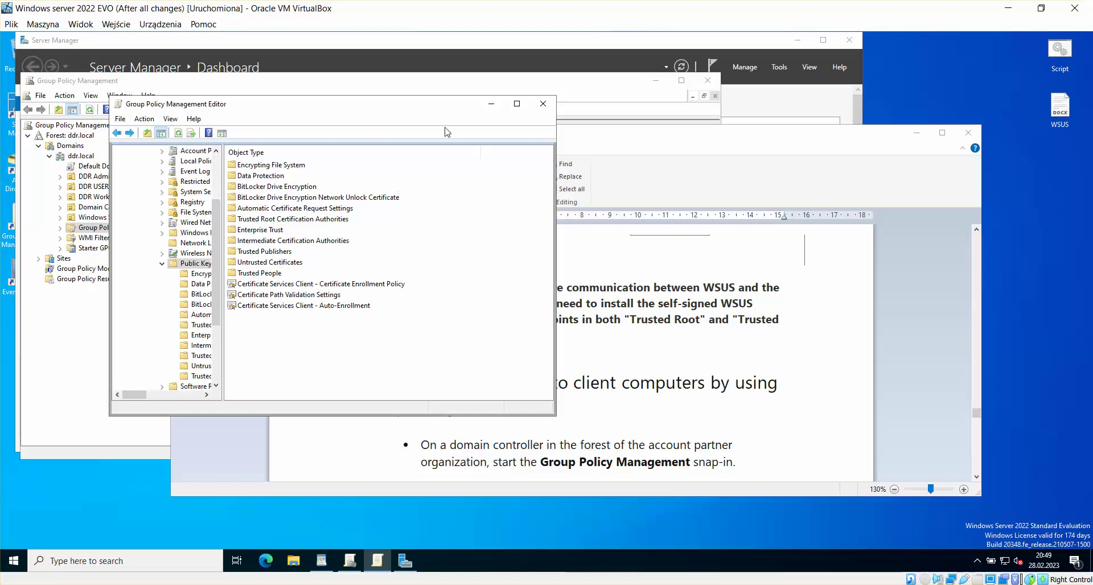
pyautogui.click(543, 104)
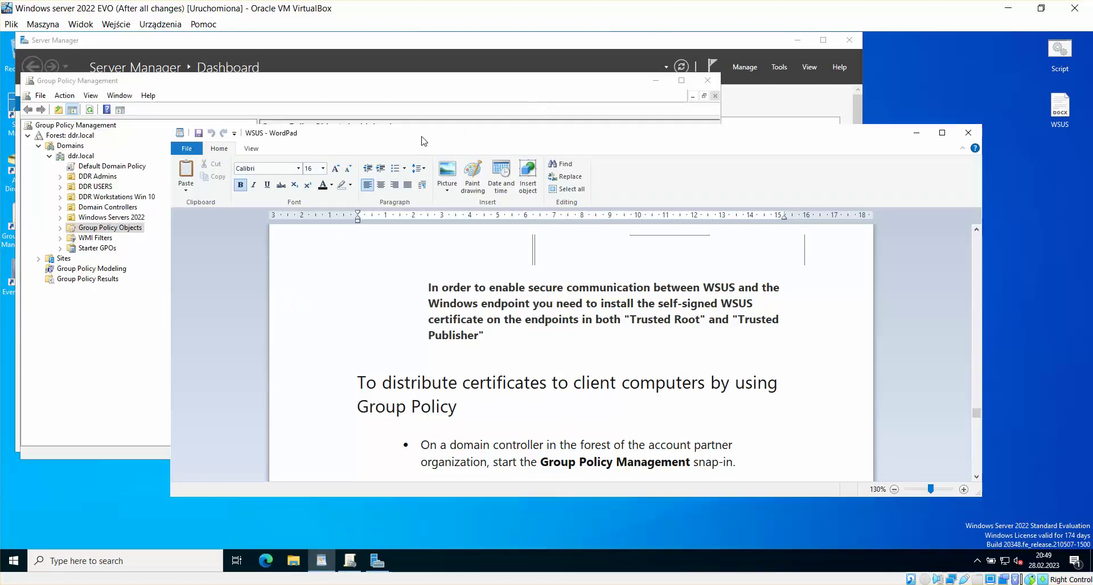
# Step: Rearrange WordPad and Group Policy Management and select the WSUS Certificate GPO
pyautogui.moveTo(423, 140); pyautogui.dragTo(397, 212)
pyautogui.click(449, 88)
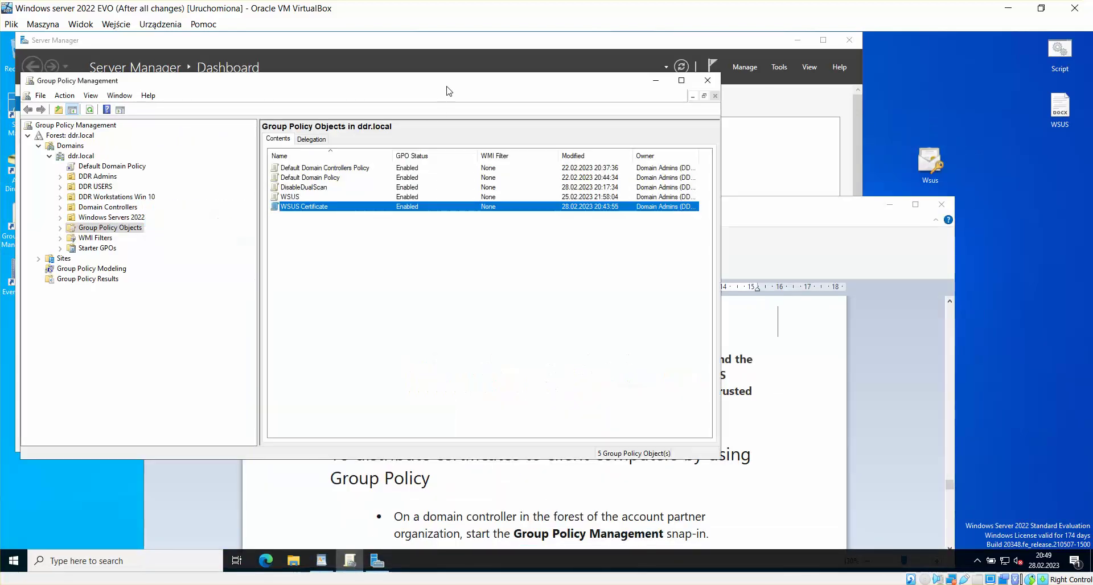
pyautogui.click(403, 297)
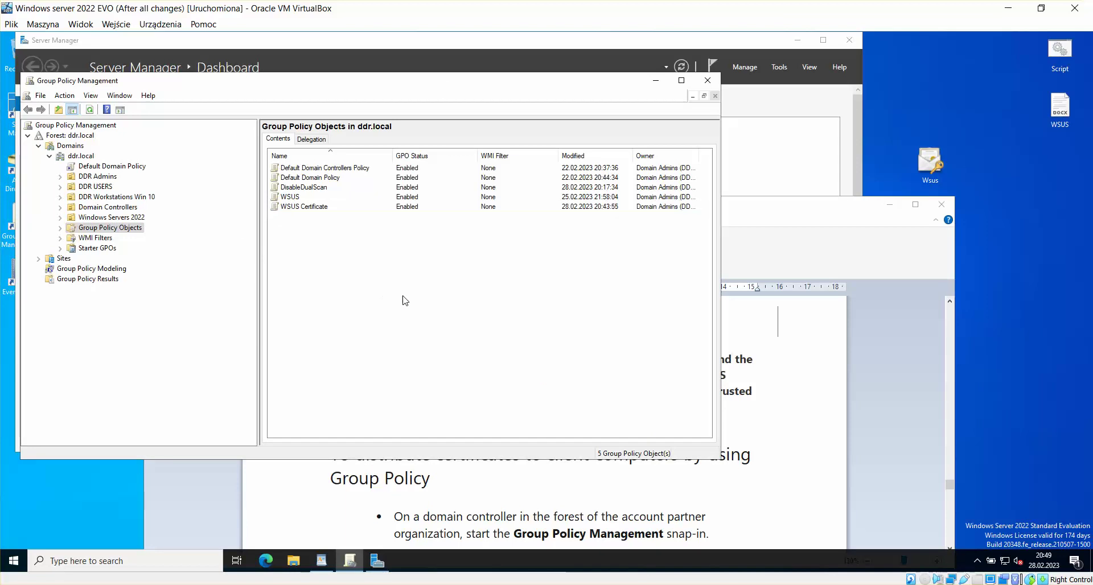
pyautogui.click(315, 210)
pyautogui.moveTo(754, 210); pyautogui.dragTo(843, 148)
pyautogui.click(501, 91)
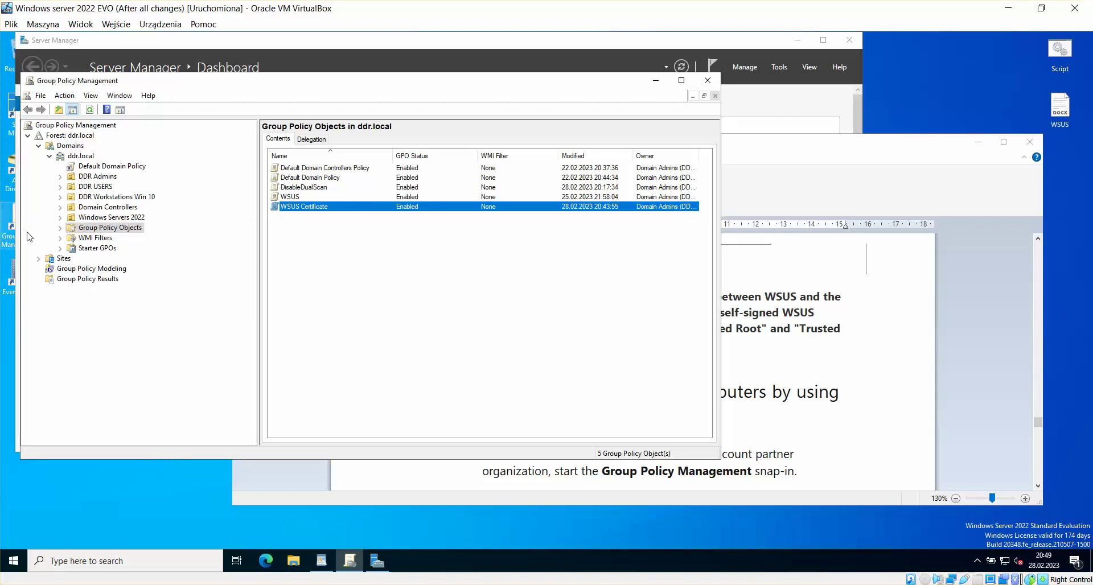
# Step: Link the existing WSUS Certificate GPO to the DDR Workstations Win 10 OU
pyautogui.rightClick(113, 196)
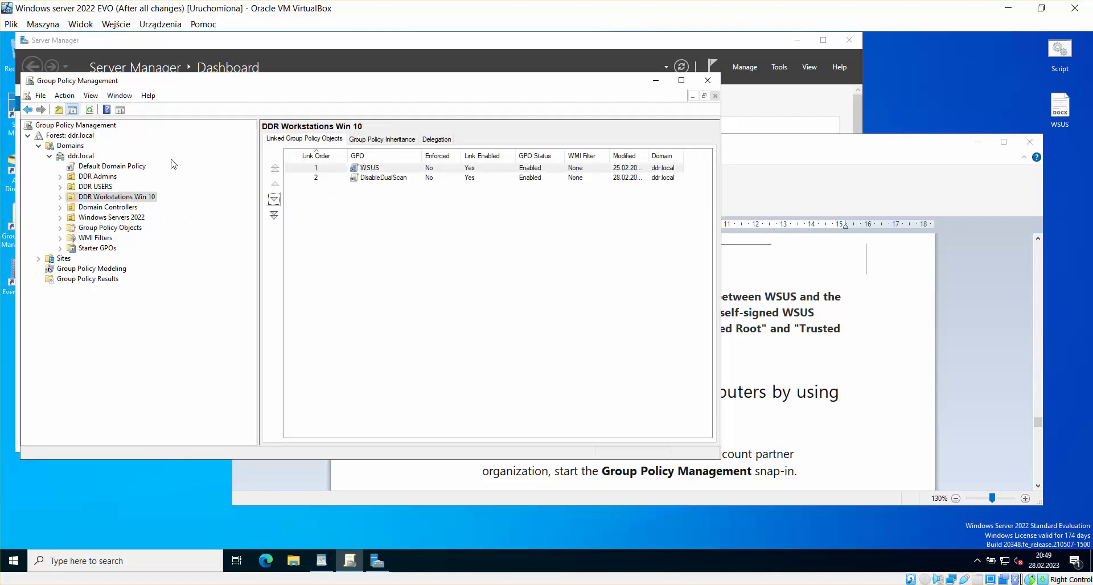
pyautogui.rightClick(111, 200)
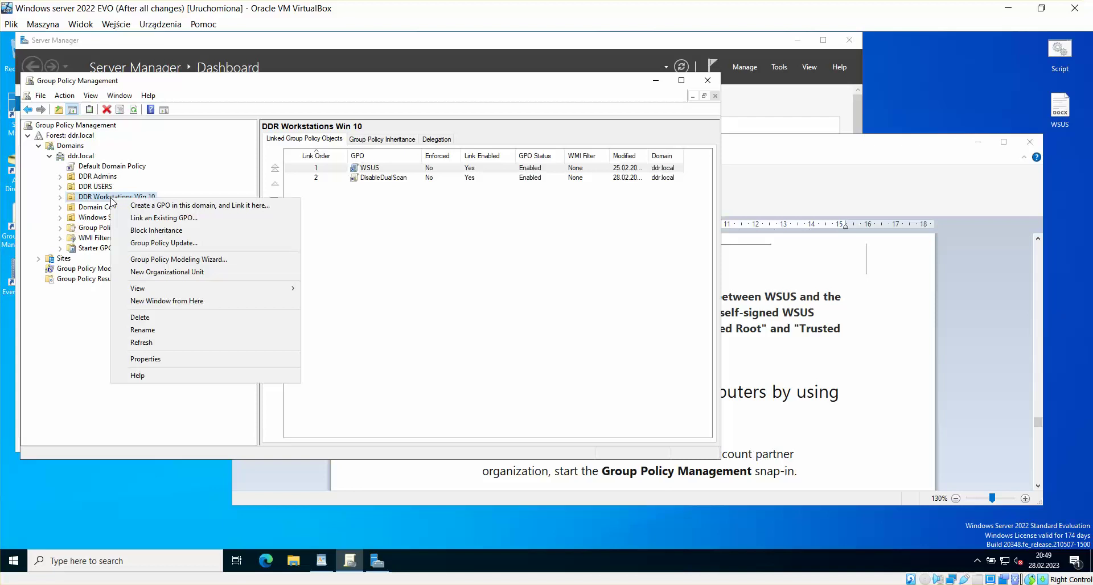
pyautogui.click(163, 210)
pyautogui.click(287, 279)
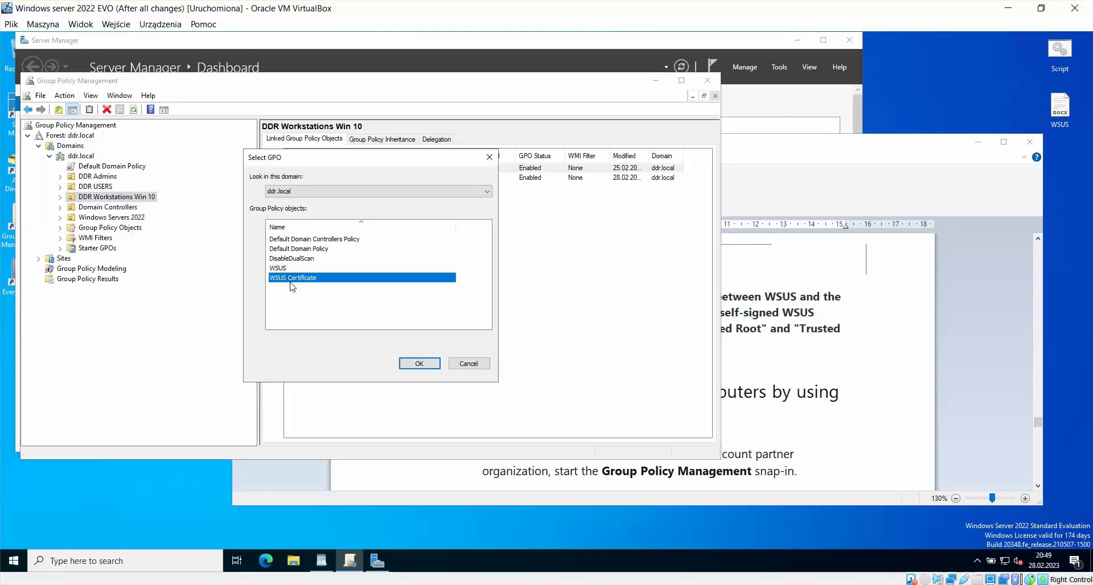
pyautogui.click(419, 364)
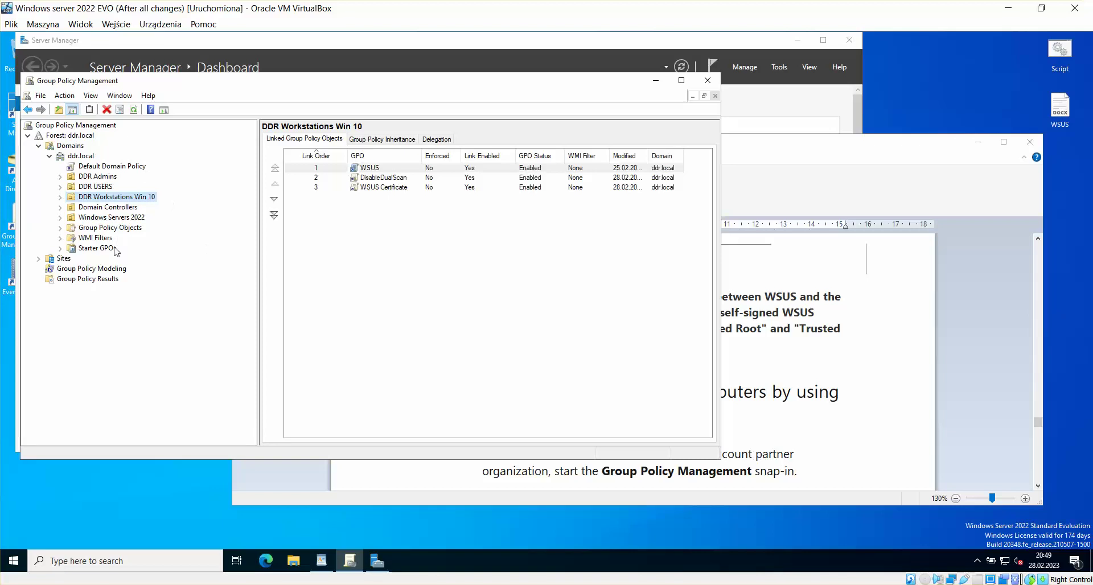
# Step: Link the WSUS Certificate GPO to the Windows Servers 2022 OU
pyautogui.click(108, 207)
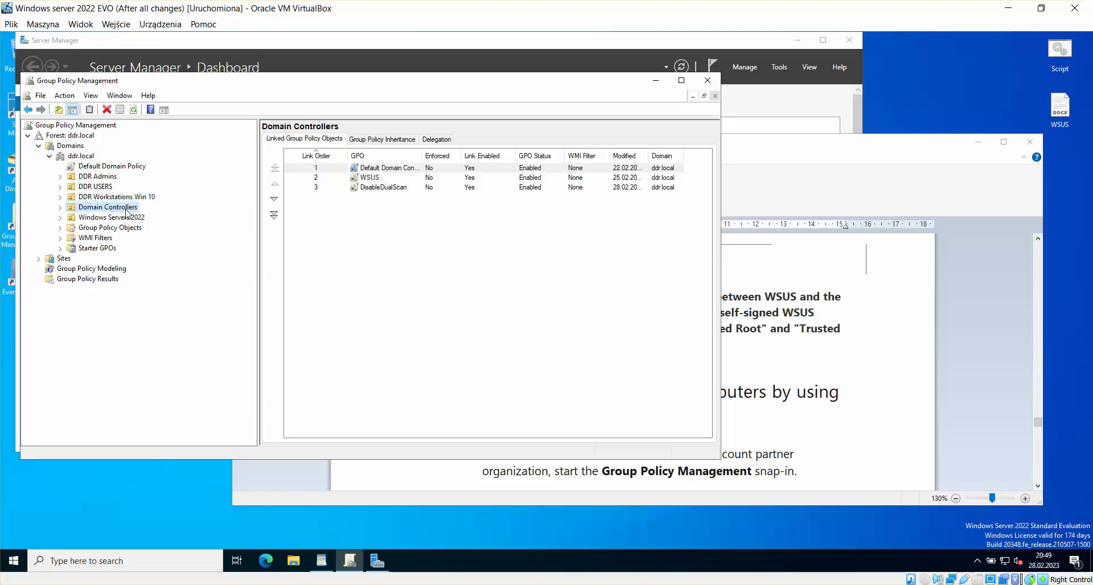
pyautogui.click(122, 218)
pyautogui.rightClick(122, 221)
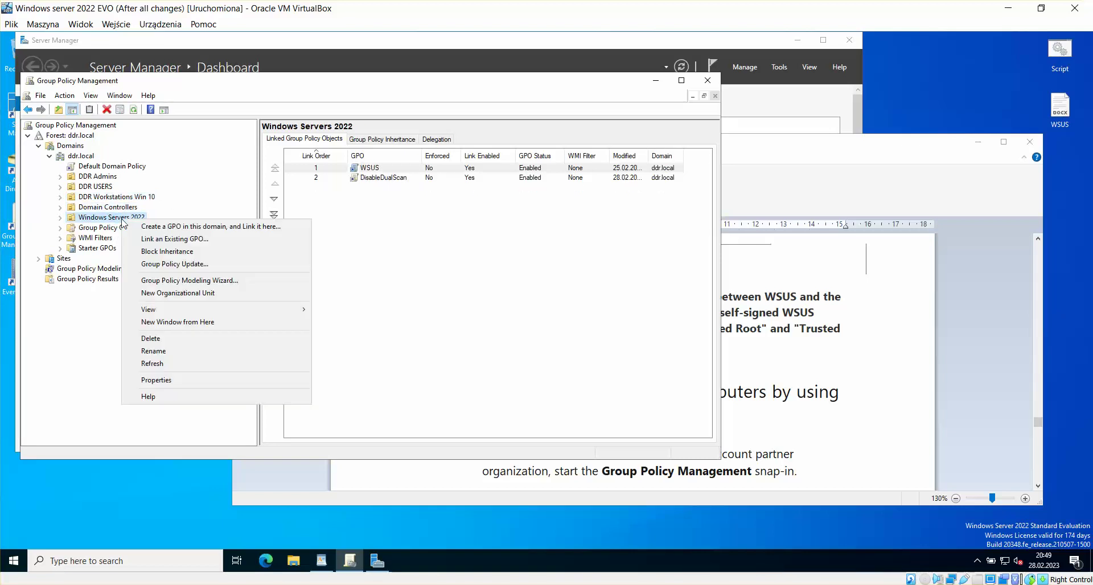
pyautogui.click(193, 237)
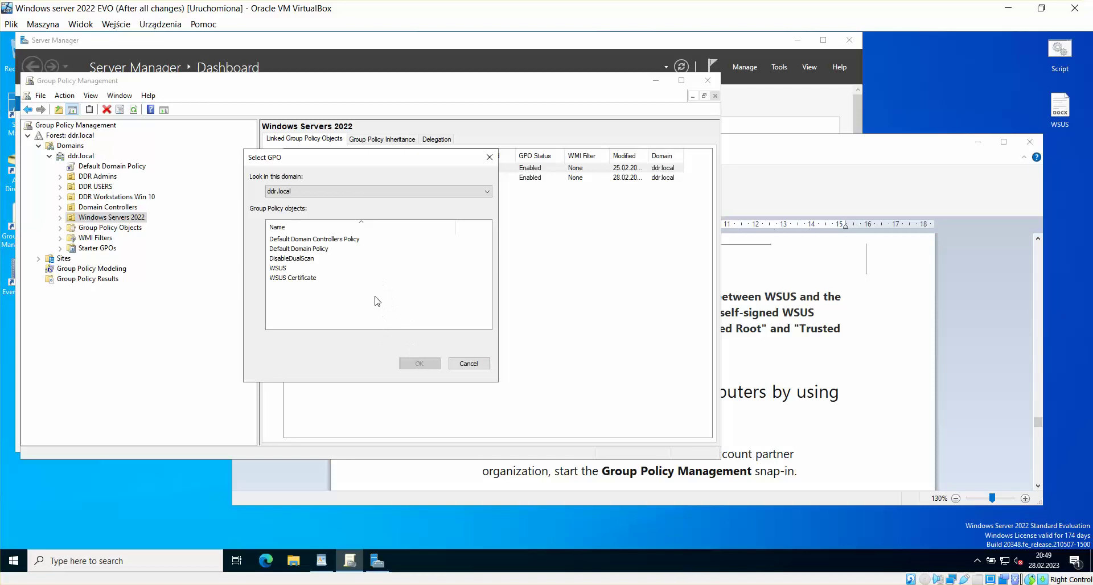
pyautogui.click(293, 278)
pyautogui.click(419, 363)
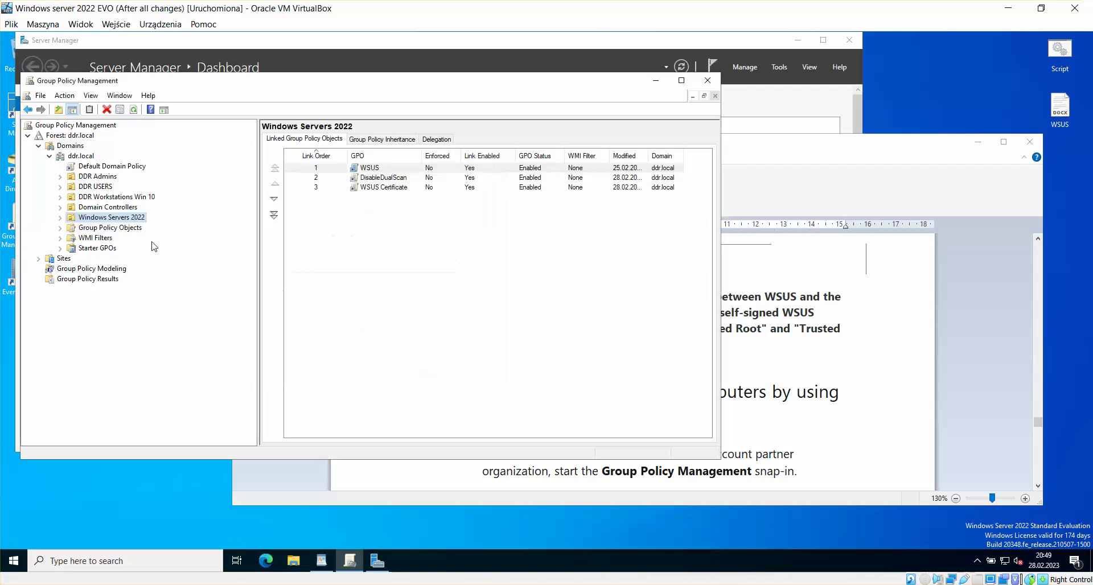
# Step: Link the WSUS Certificate GPO to the Domain Controllers OU
pyautogui.click(121, 207)
pyautogui.rightClick(122, 208)
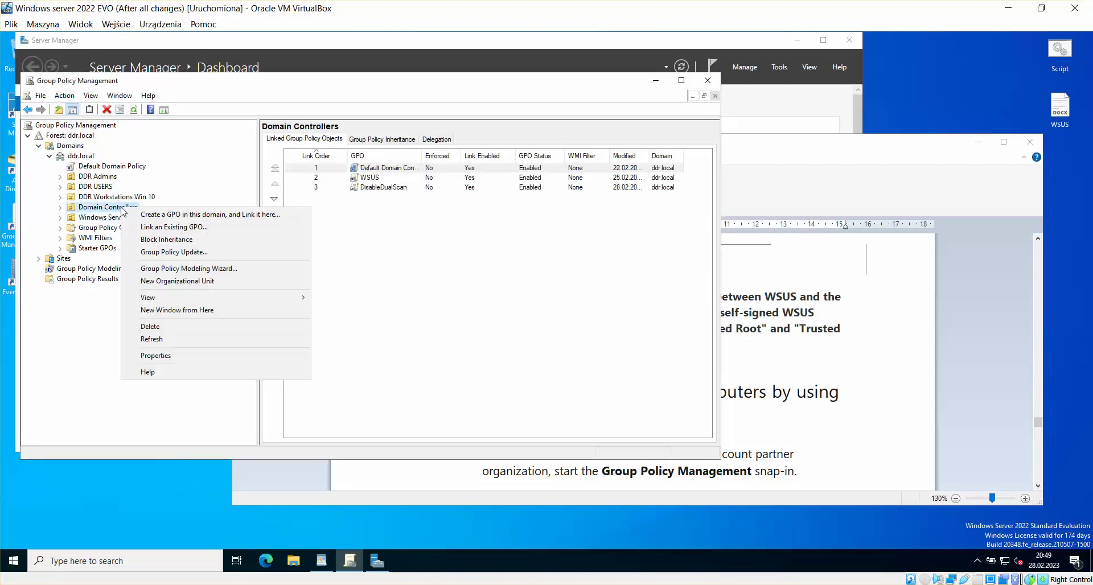
pyautogui.click(173, 227)
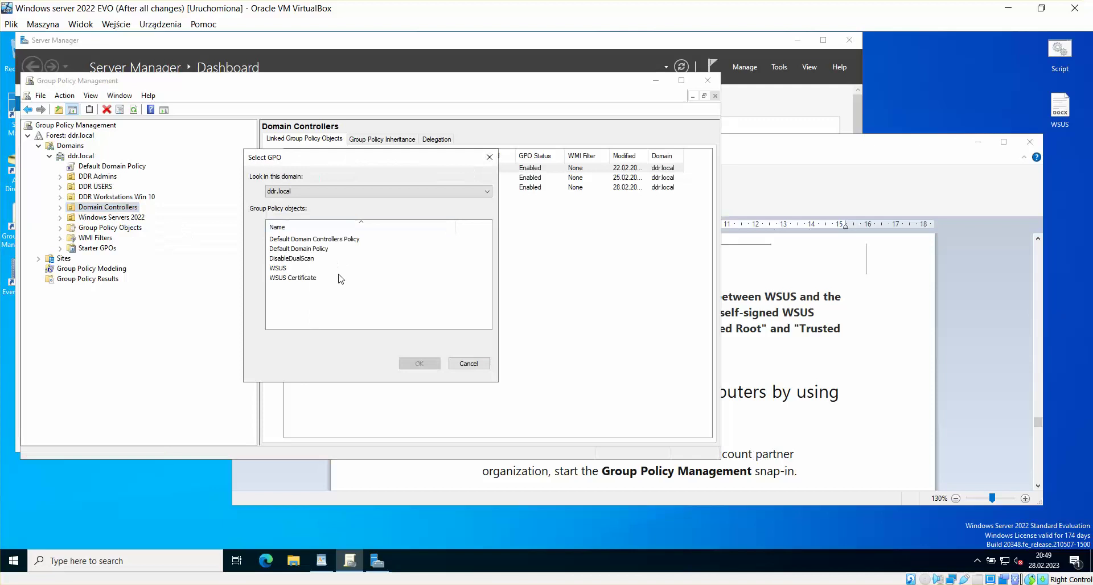
pyautogui.click(298, 278)
pyautogui.click(420, 364)
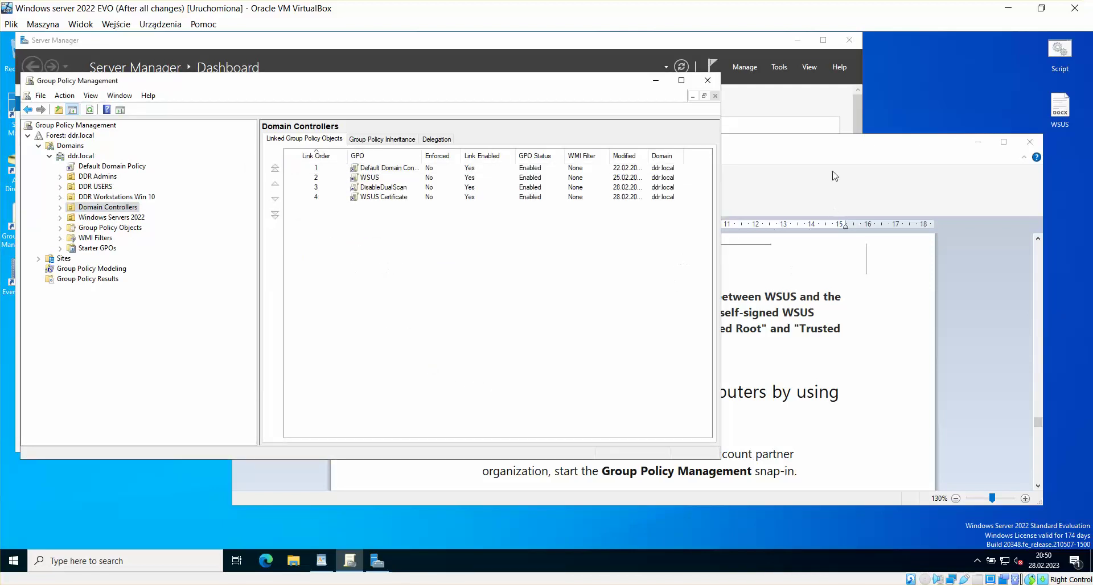
# Step: Shift the WordPad guide left and close Group Policy Management
pyautogui.click(799, 152)
pyautogui.moveTo(799, 153); pyautogui.dragTo(719, 138)
pyautogui.click(682, 106)
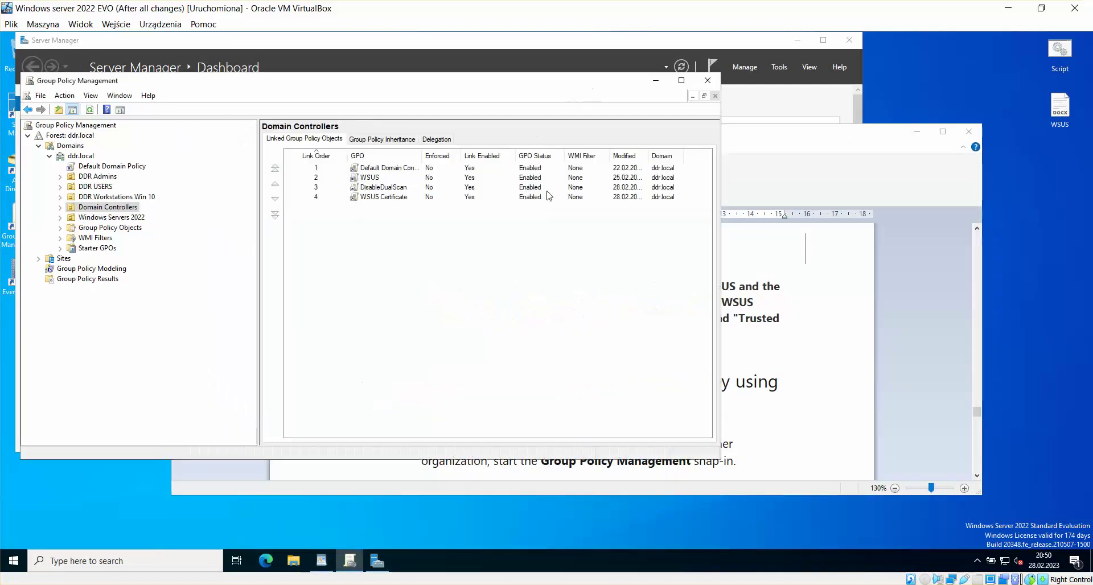
pyautogui.click(708, 80)
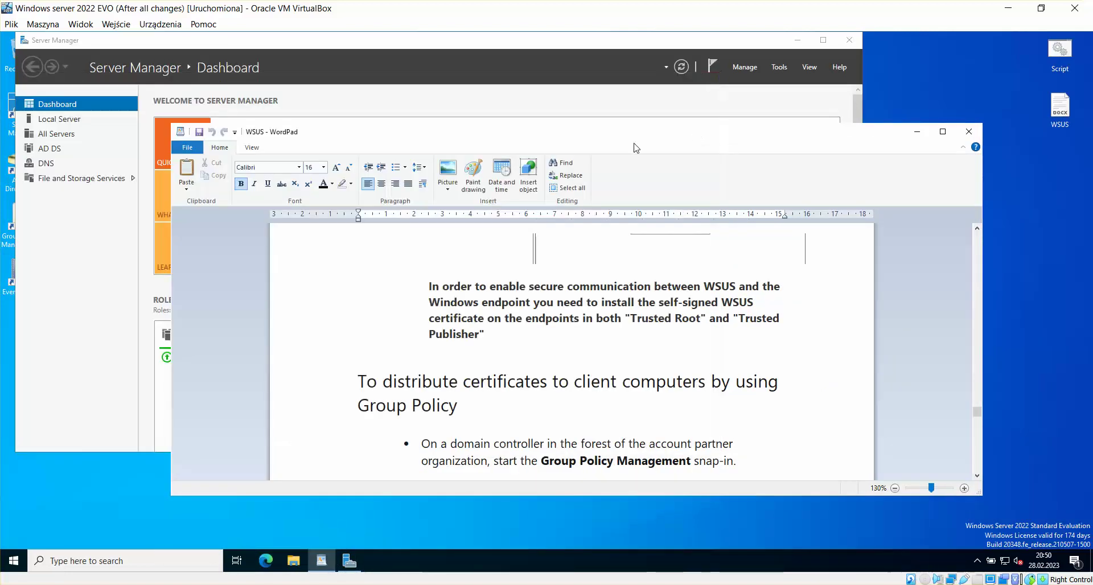
# Step: Move the WordPad guide up and left and maximize it
pyautogui.moveTo(565, 132); pyautogui.dragTo(531, 63)
pyautogui.moveTo(786, 69); pyautogui.dragTo(747, 47)
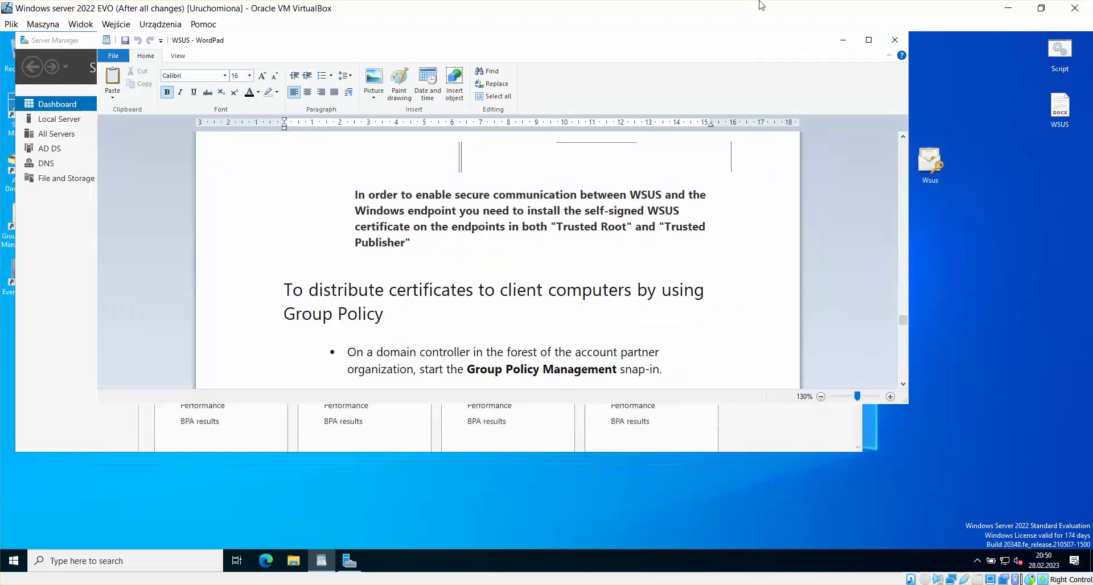
pyautogui.click(868, 41)
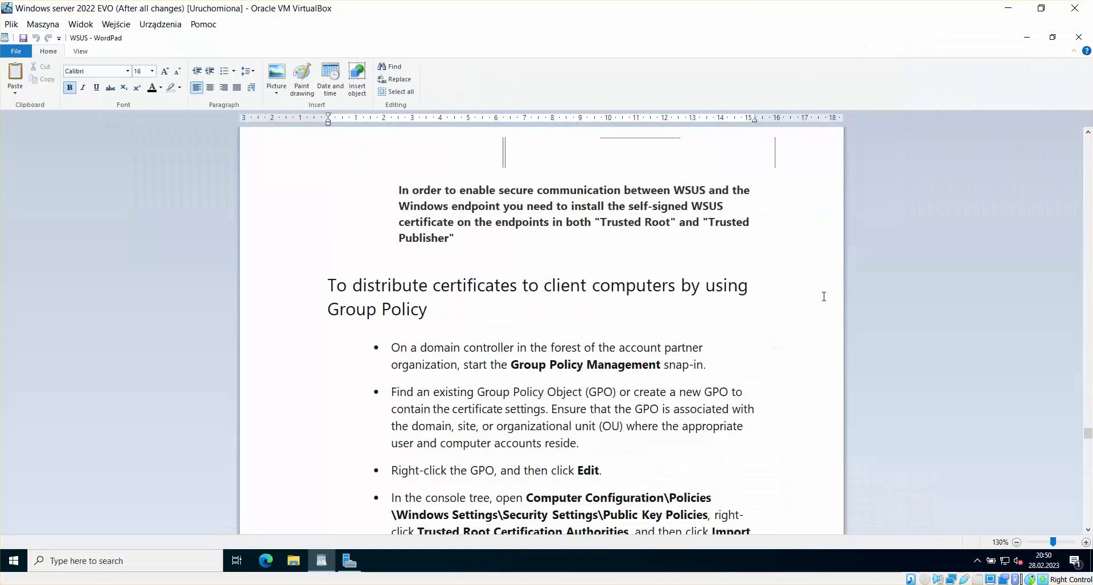
pyautogui.click(757, 280)
# Step: Scroll the guide to the 'Configuration that is required in GPO' section
pyautogui.scroll(-15, 761, 285)
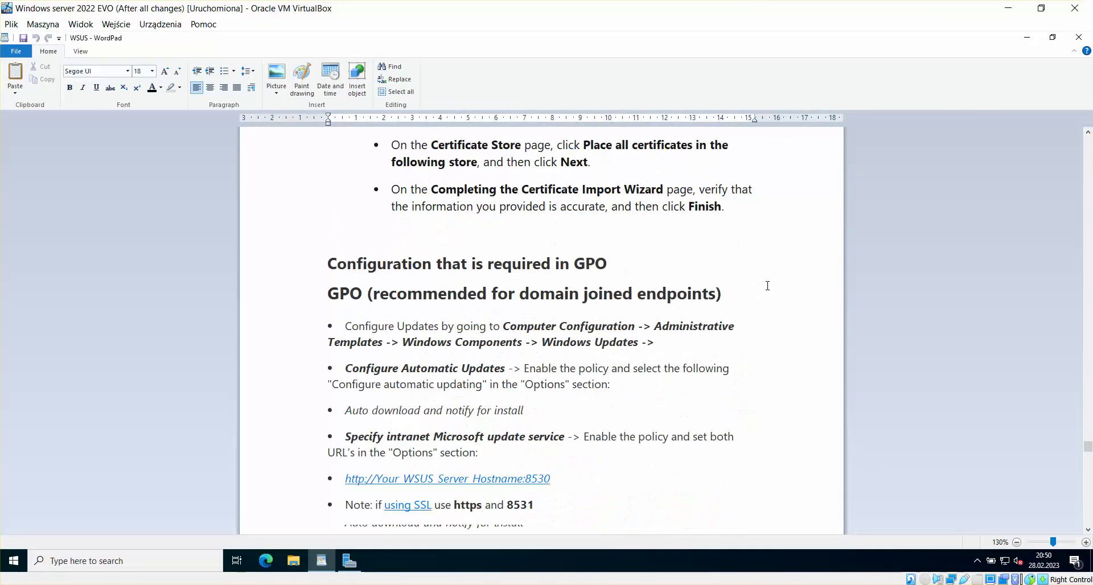
pyautogui.scroll(2, 768, 285)
pyautogui.scroll(5, 772, 285)
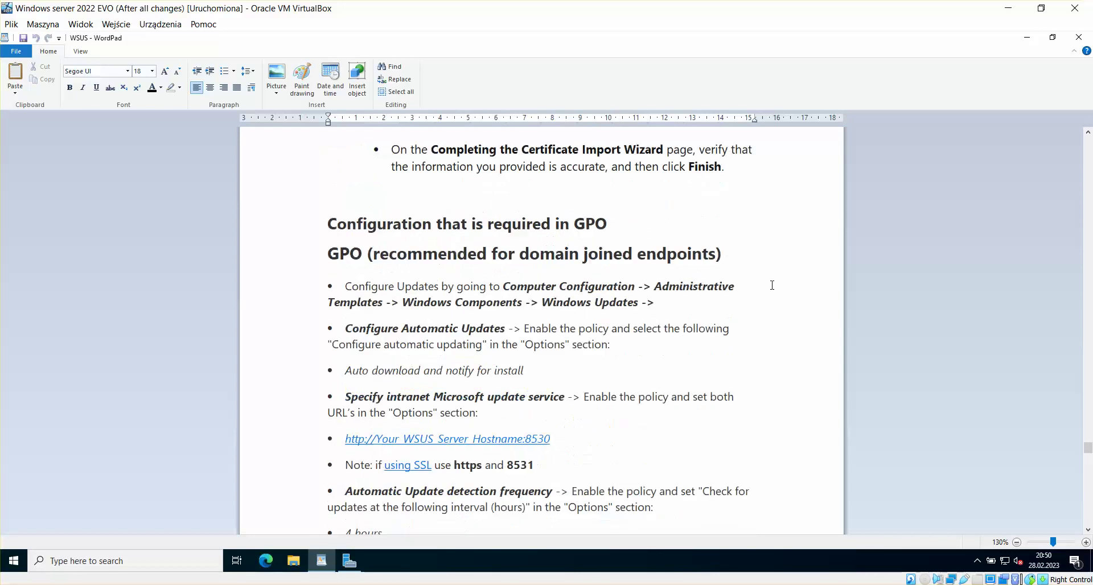
pyautogui.scroll(5, 772, 285)
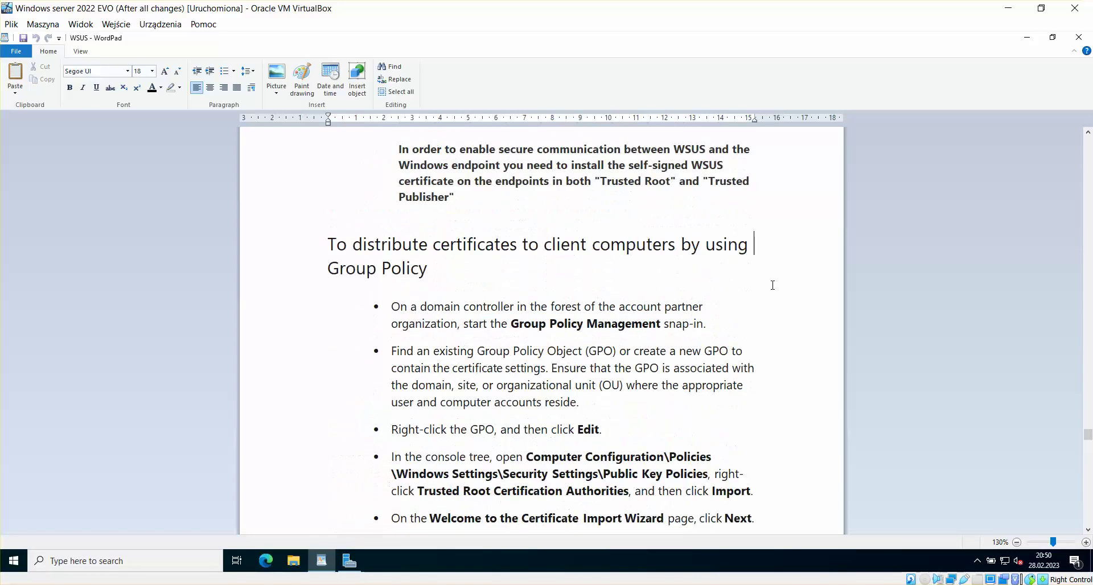
pyautogui.click(1087, 530)
pyautogui.moveTo(1088, 534); pyautogui.dragTo(1089, 534)
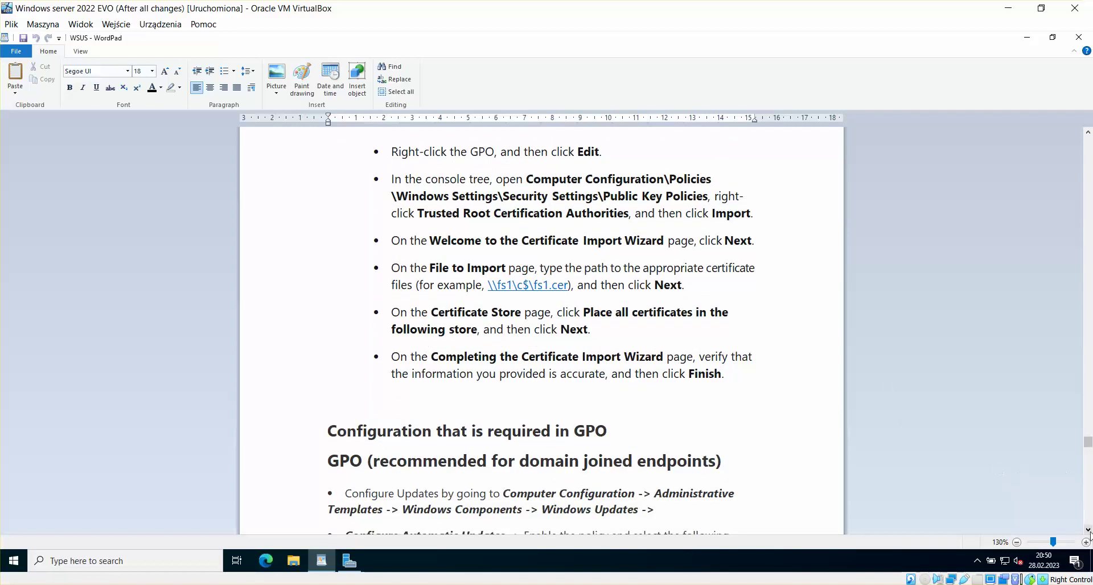
pyautogui.moveTo(1089, 533); pyautogui.dragTo(1089, 533)
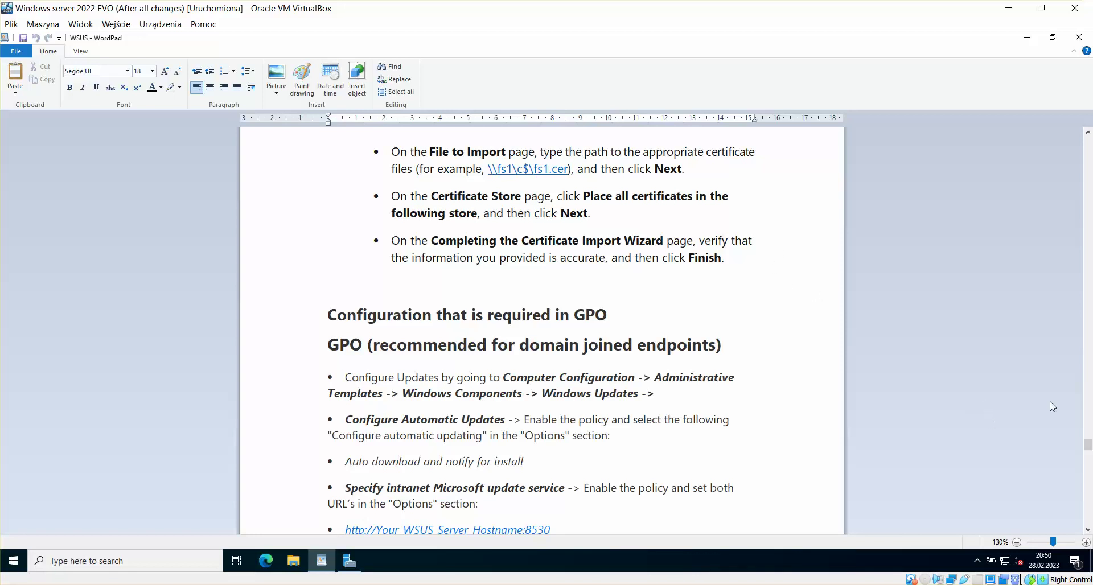
pyautogui.click(1088, 133)
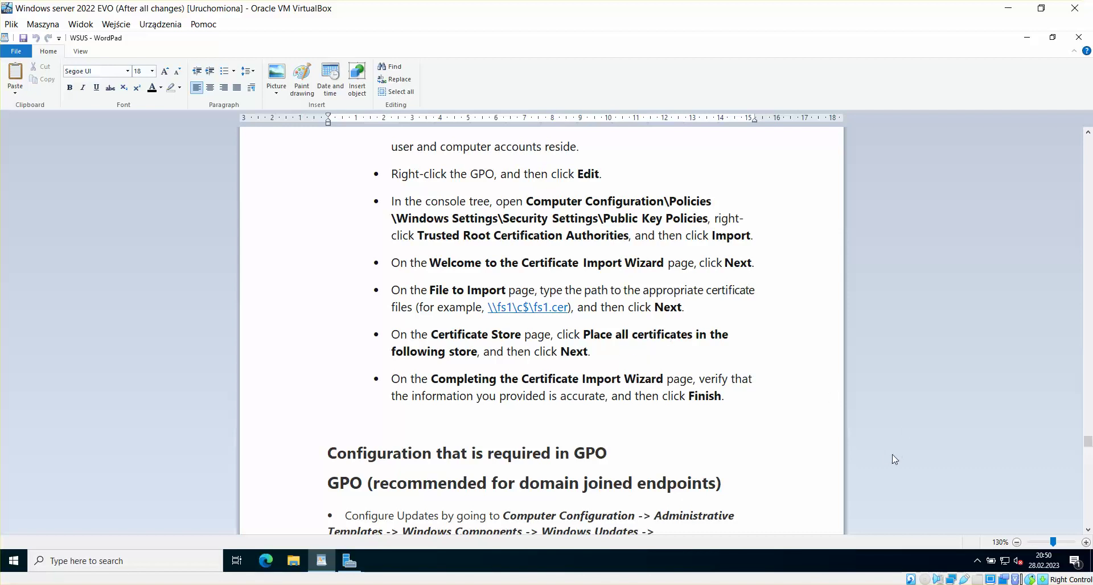
pyautogui.click(1088, 530)
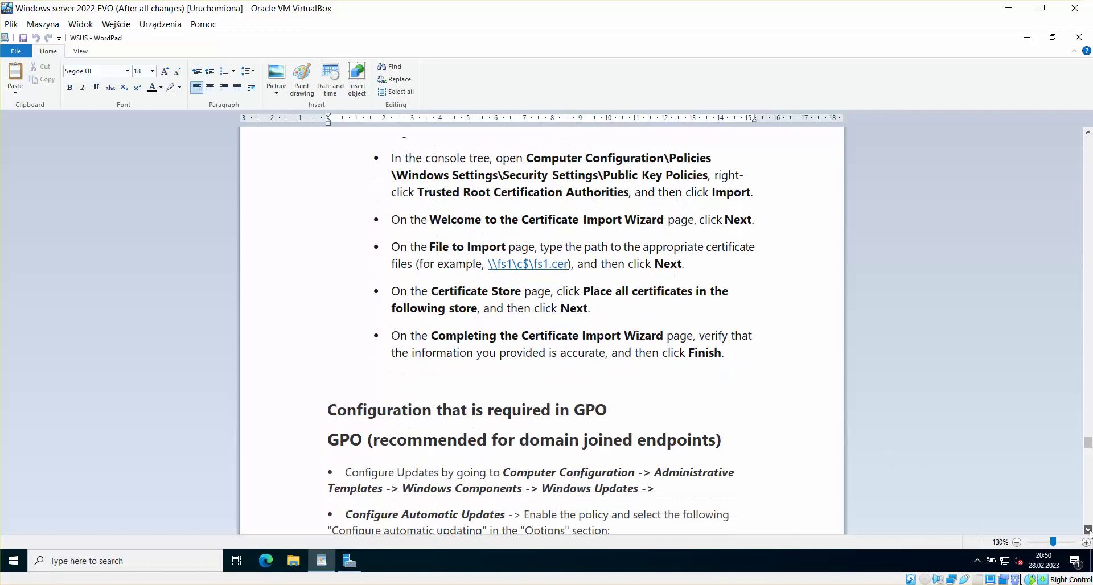
pyautogui.moveTo(1088, 529); pyautogui.dragTo(1088, 530)
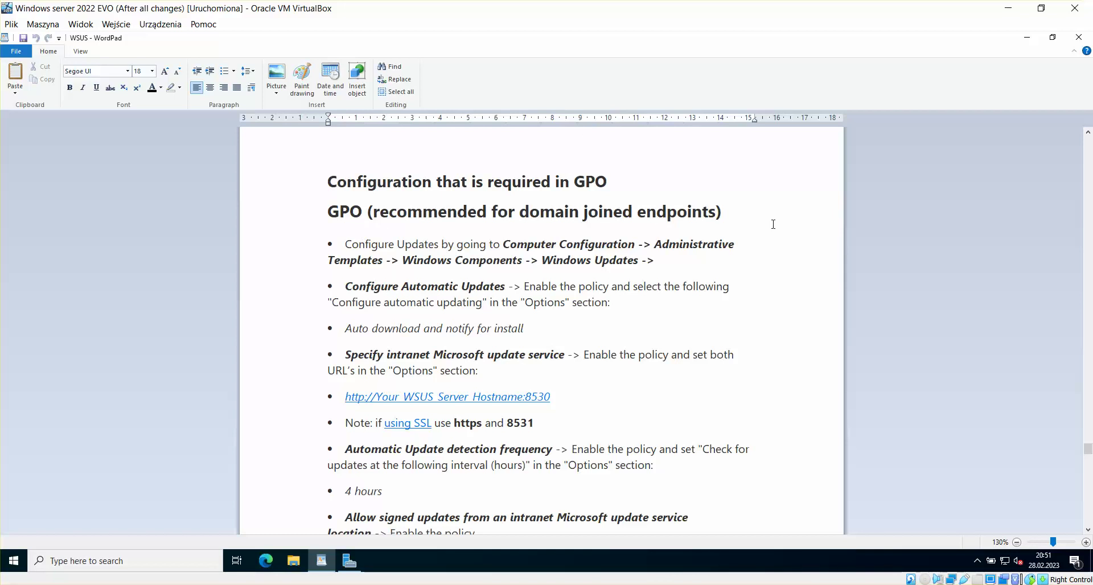
pyautogui.click(1088, 529)
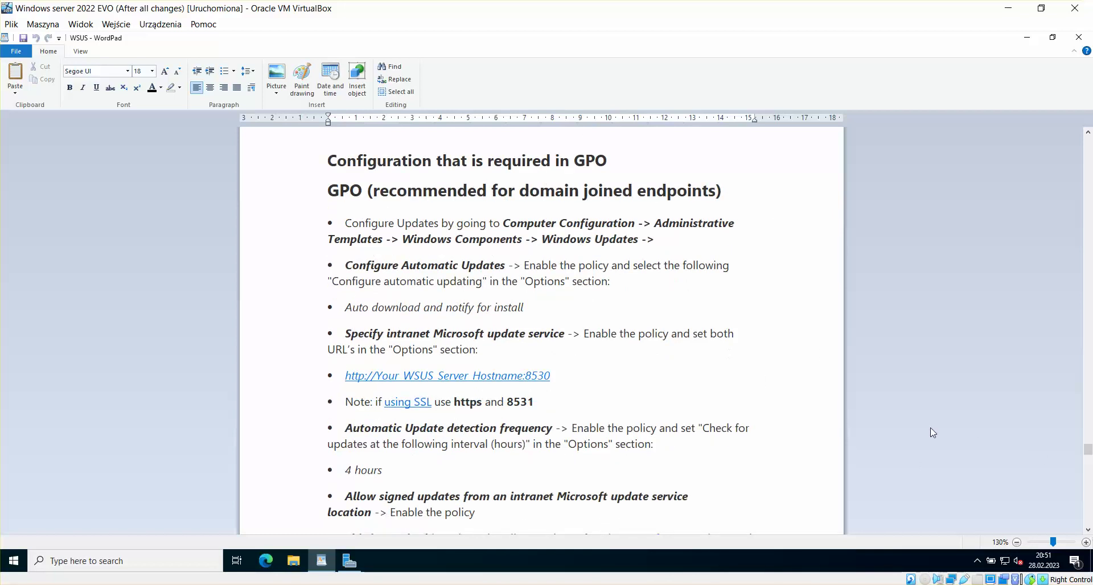
pyautogui.click(1088, 530)
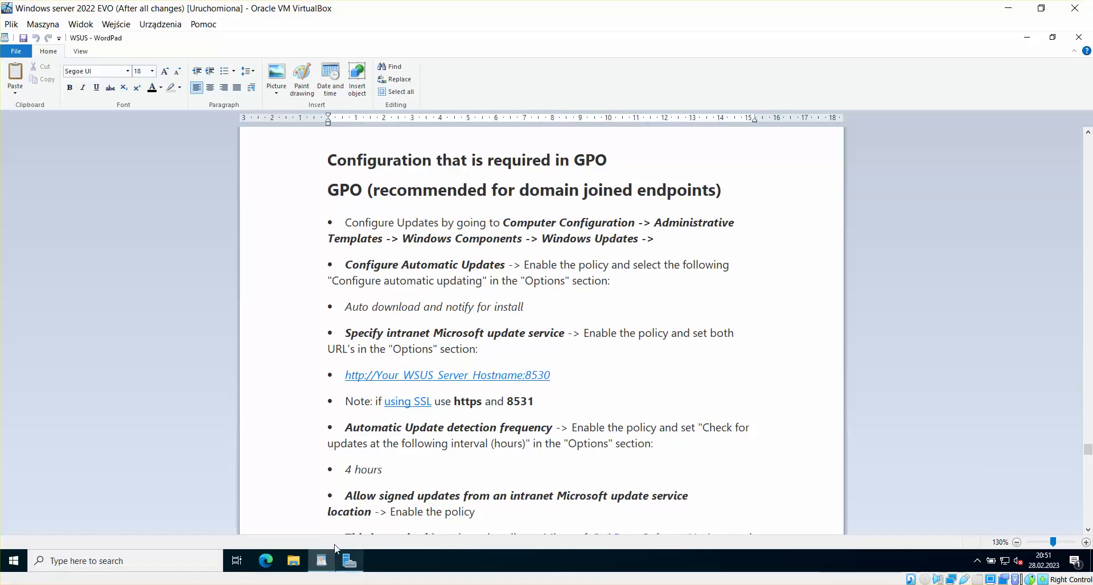
# Step: Return to the Windows Server 2022 VM and restore WordPad to normal size
pyautogui.click(232, 584)
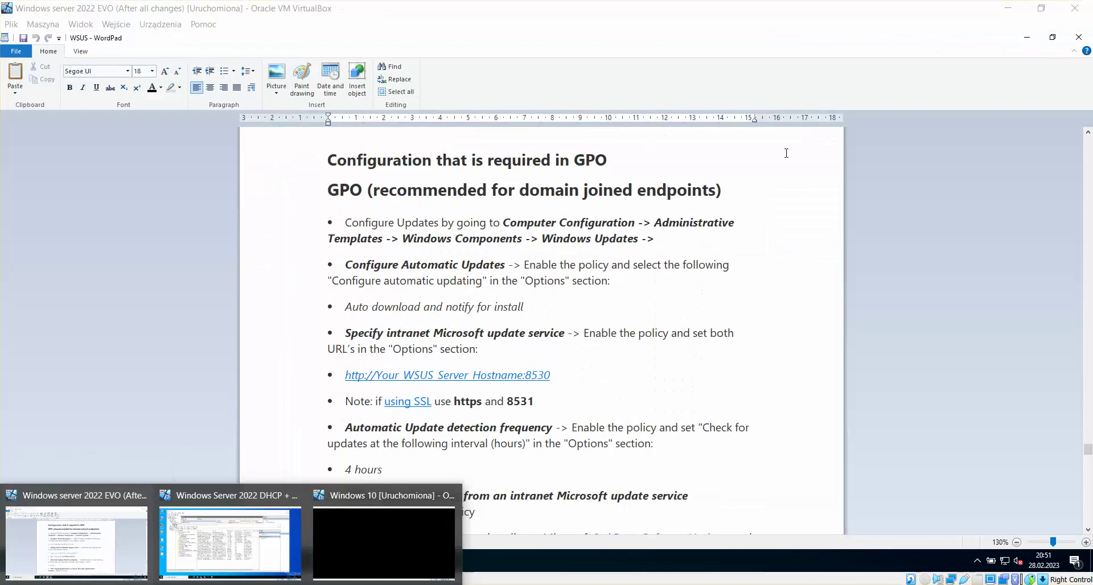
pyautogui.click(118, 537)
pyautogui.click(1053, 37)
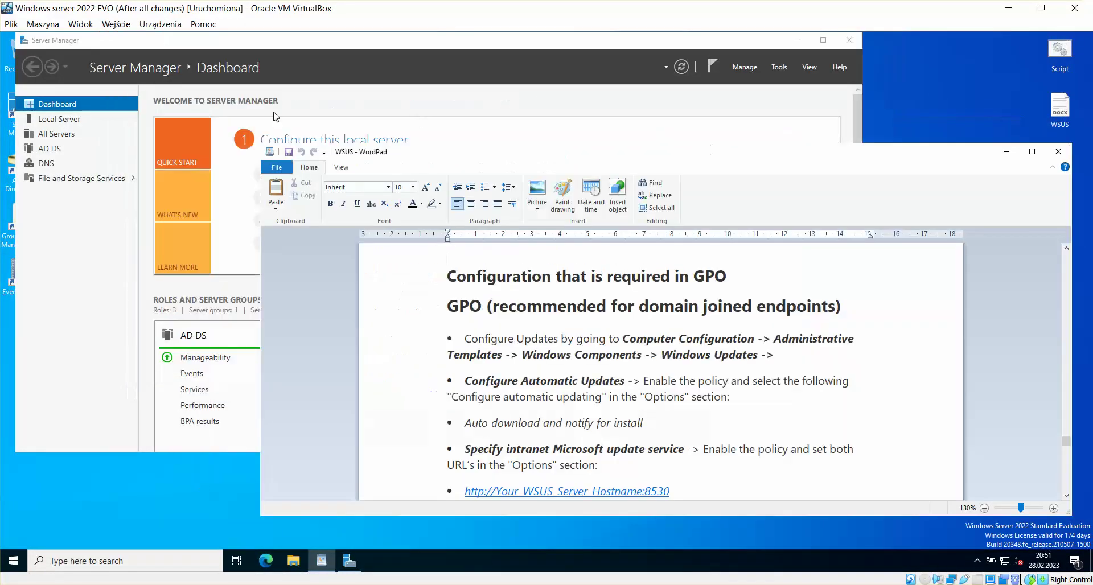
# Step: Minimize Server Manager and select the WSUS GPO linked to Domain Controllers
pyautogui.moveTo(342, 44); pyautogui.dragTo(342, 48)
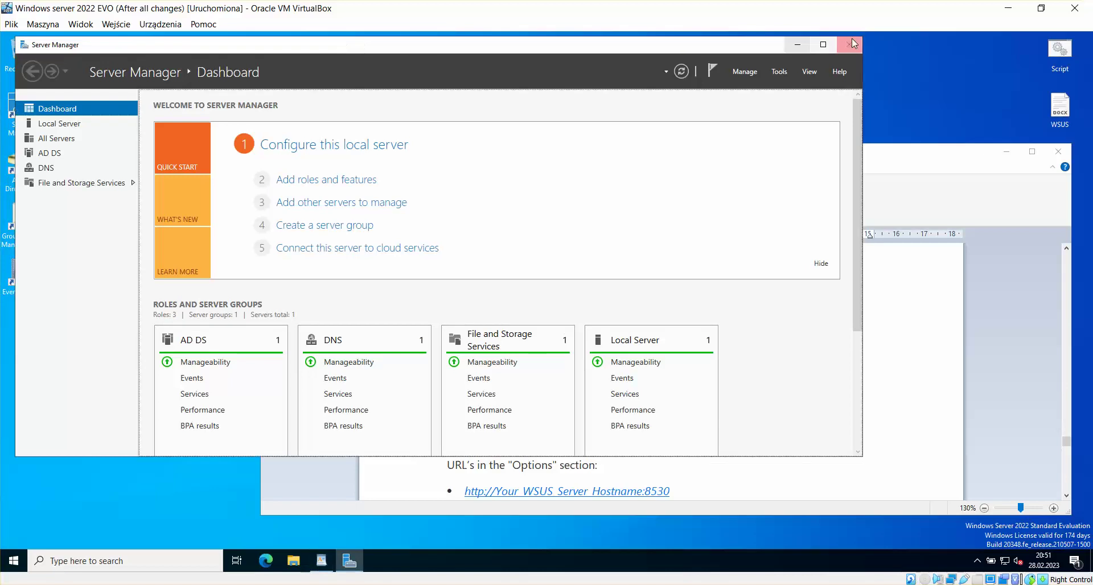
pyautogui.click(797, 45)
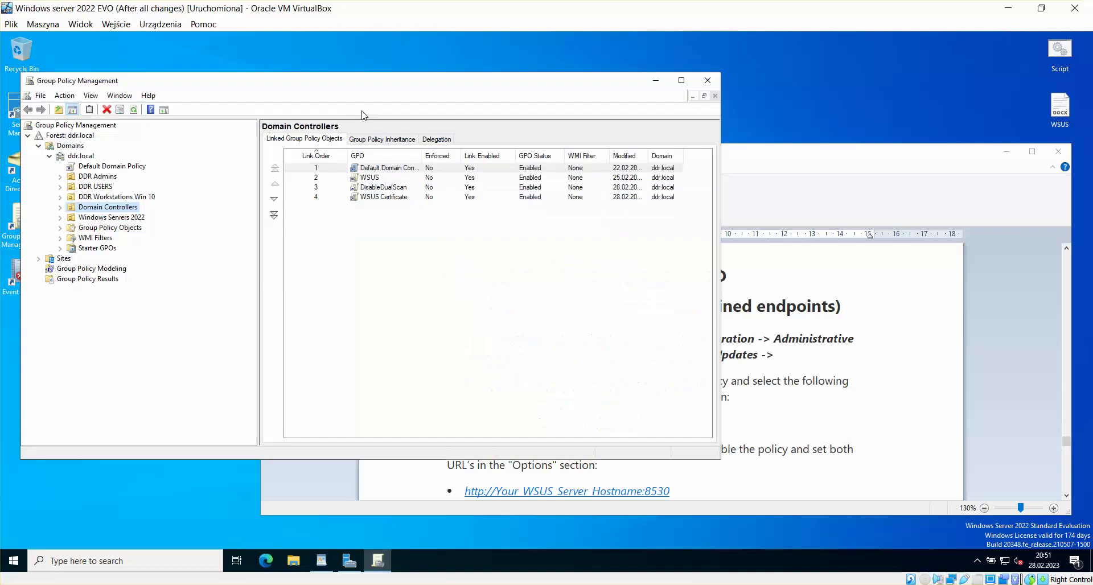
pyautogui.click(376, 178)
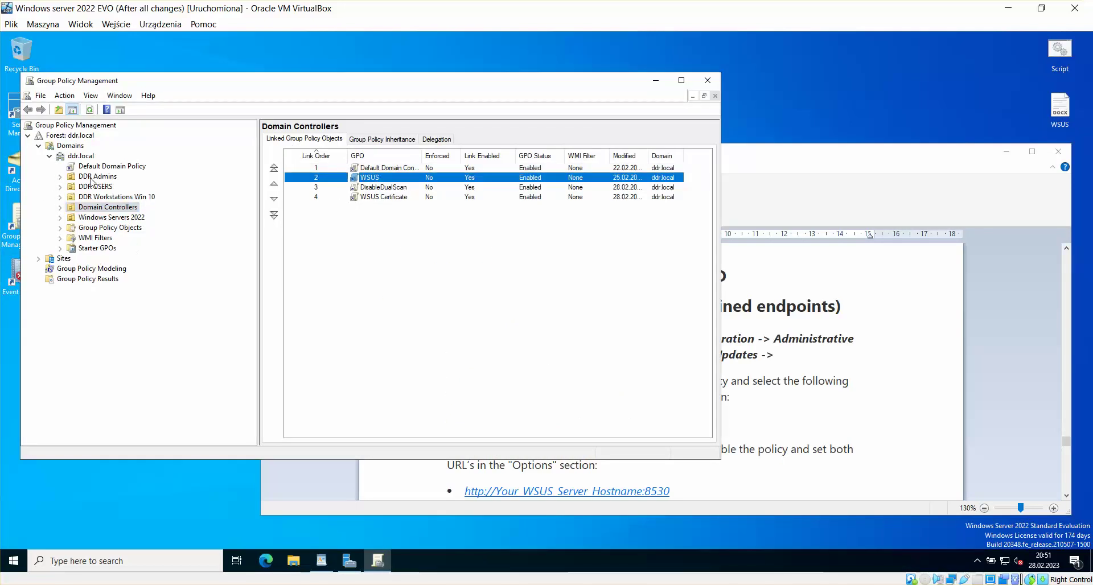
# Step: Open the WSUS GPO from Group Policy Objects in the editor
pyautogui.click(122, 220)
pyautogui.click(122, 228)
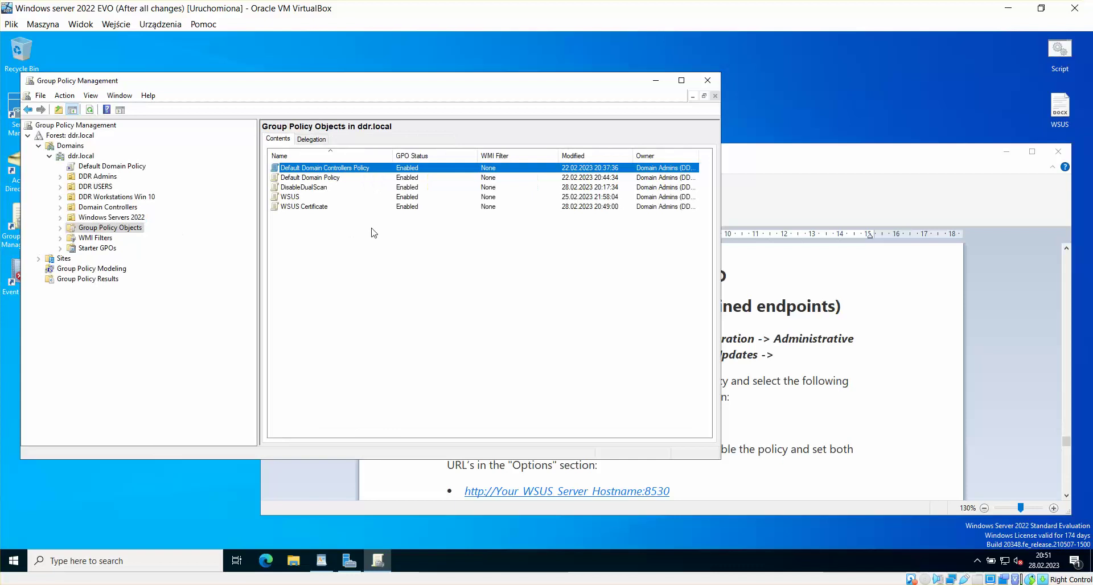
pyautogui.click(290, 198)
pyautogui.rightClick(290, 198)
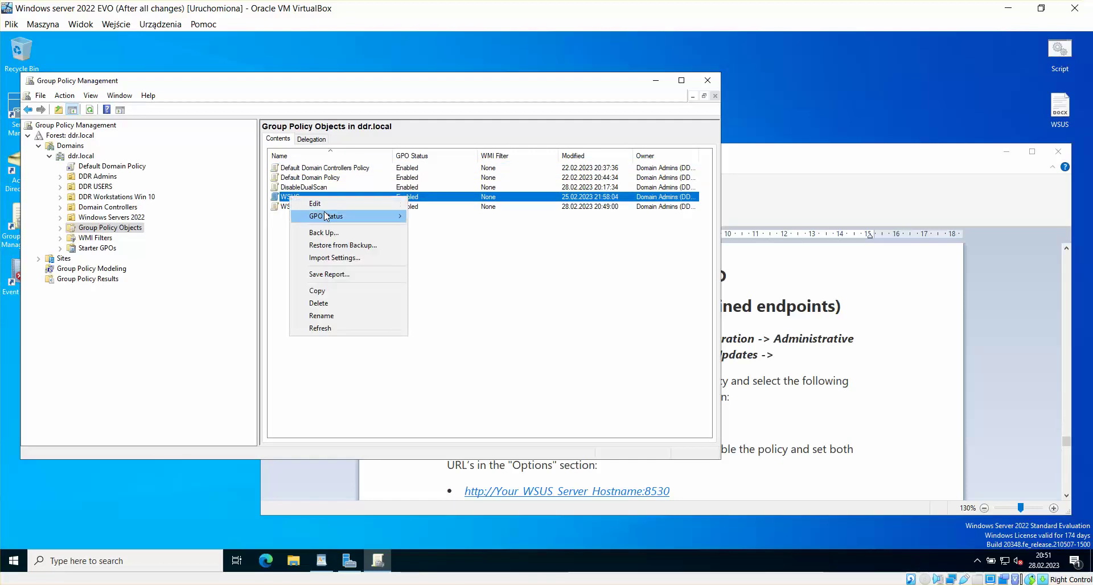
pyautogui.click(316, 204)
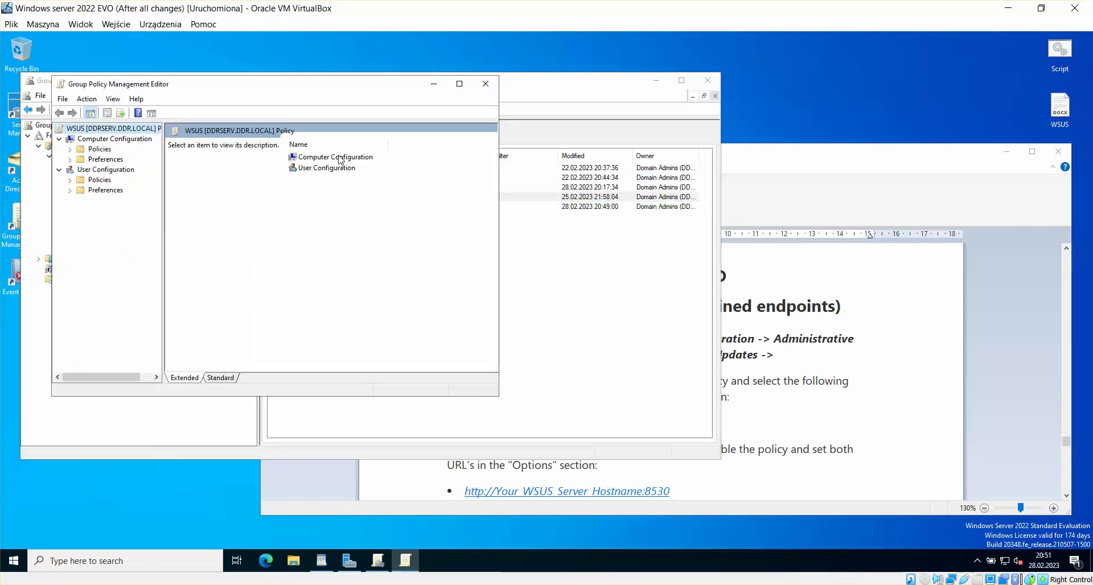
# Step: Expand Computer Configuration > Policies > Administrative Templates > Windows Components > Windows Update
pyautogui.doubleClick(335, 159)
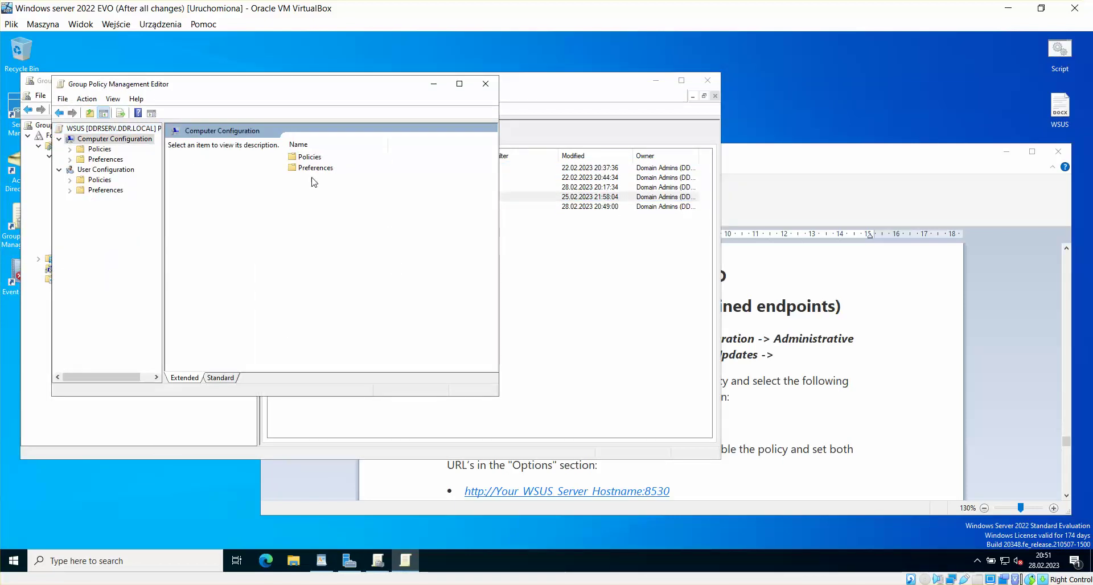
pyautogui.doubleClick(313, 160)
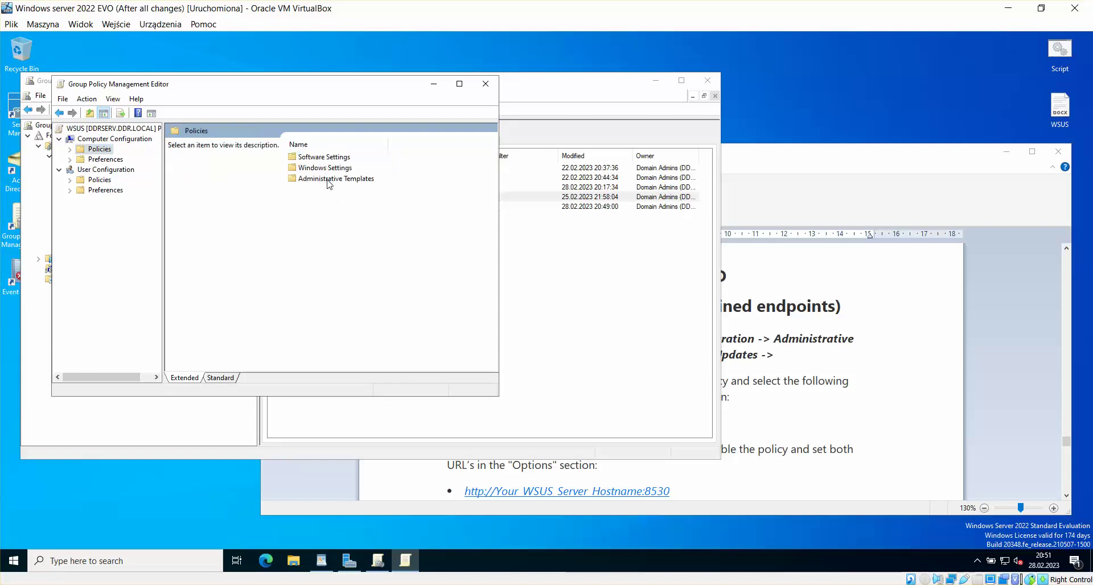
pyautogui.doubleClick(330, 179)
pyautogui.click(336, 222)
pyautogui.doubleClick(336, 221)
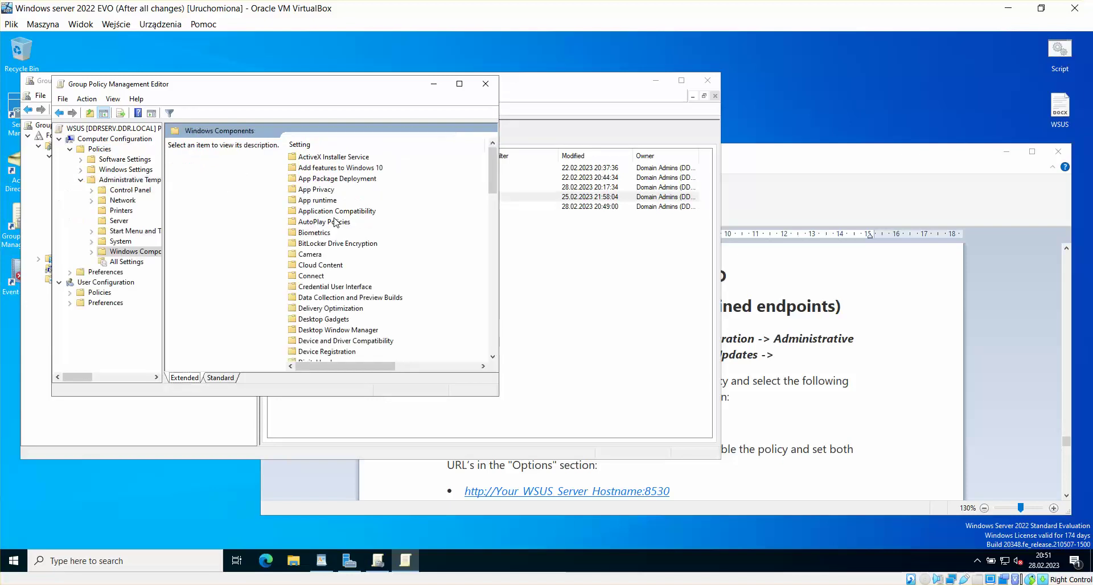
pyautogui.click(329, 266)
pyautogui.press('w')
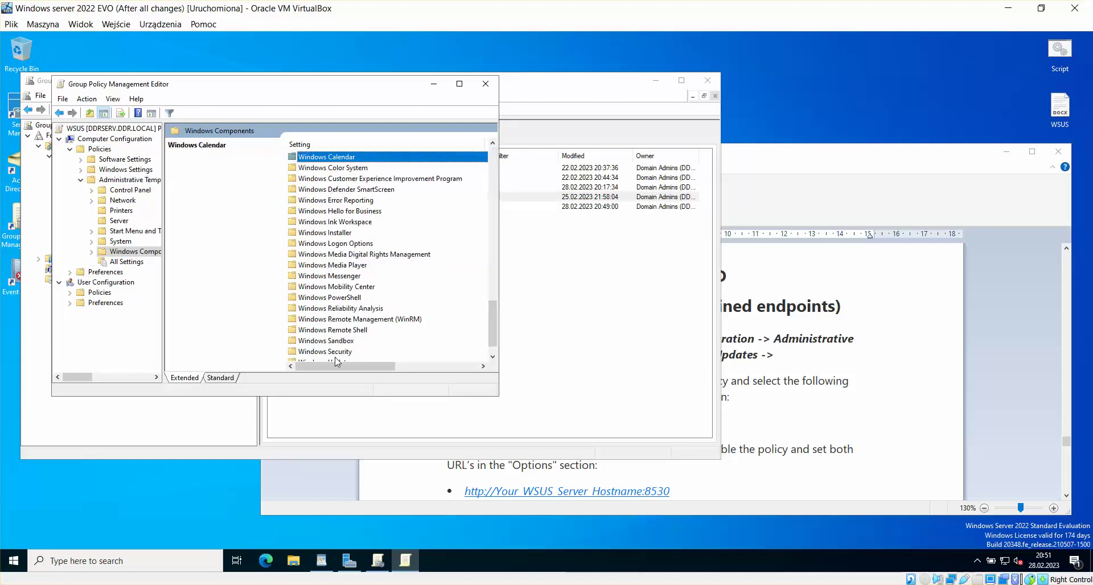
pyautogui.scroll(-1, 338, 359)
pyautogui.click(344, 340)
pyautogui.doubleClick(345, 341)
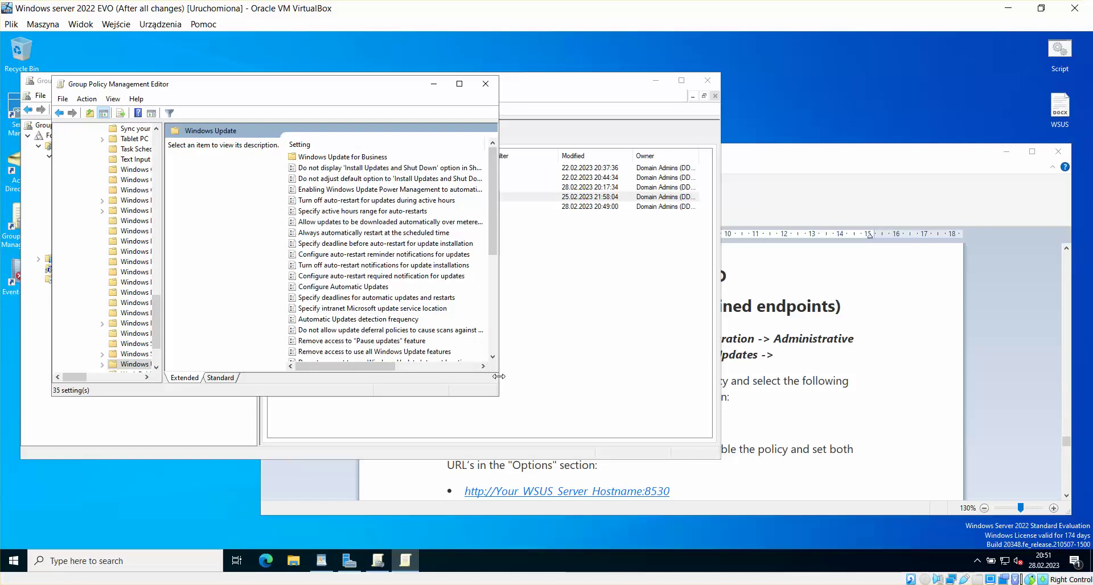
# Step: Enlarge the editor, sort the Windows Update settings by name, then bring WordPad forward
pyautogui.moveTo(499, 400); pyautogui.dragTo(890, 541)
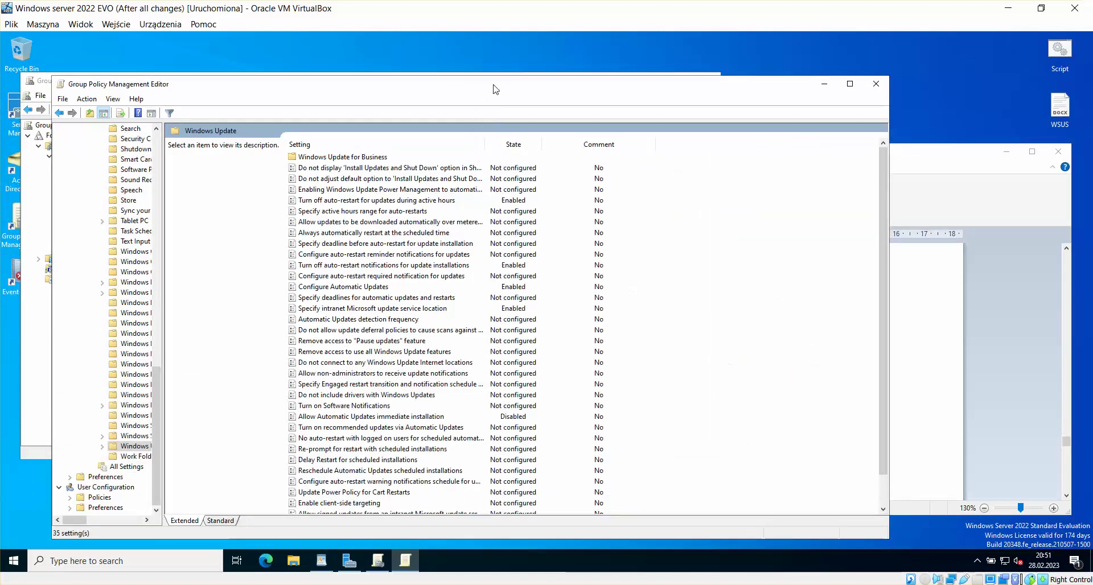
pyautogui.moveTo(493, 84); pyautogui.dragTo(470, 61)
pyautogui.click(311, 134)
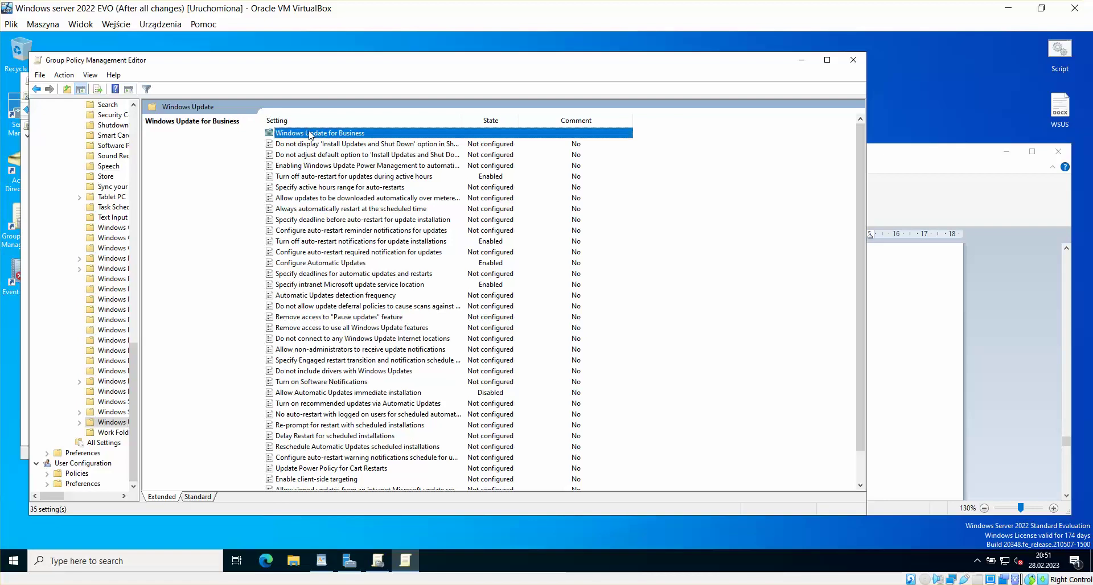
pyautogui.click(303, 120)
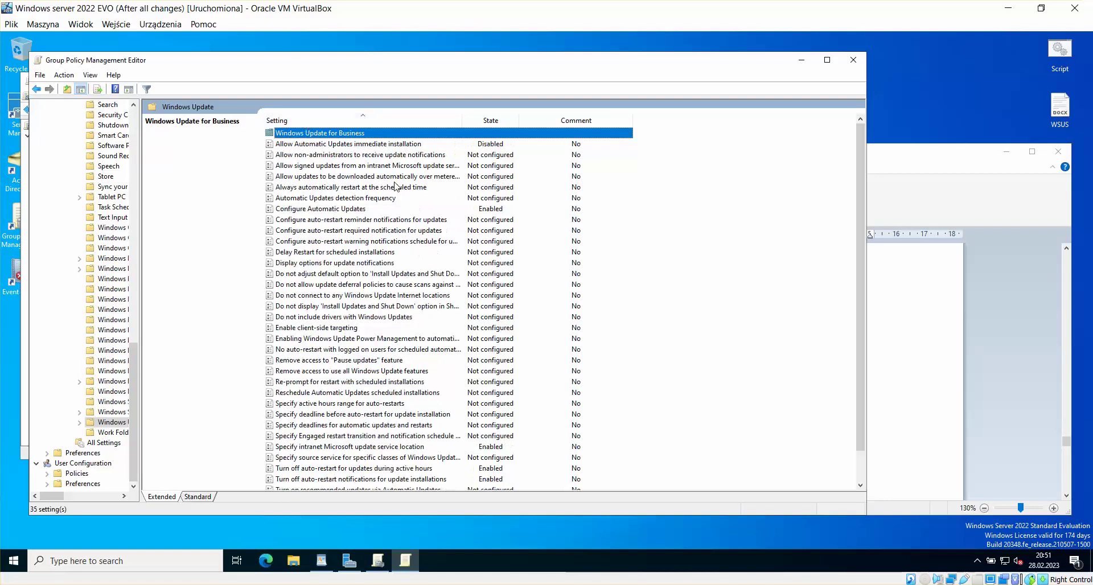
pyautogui.click(928, 168)
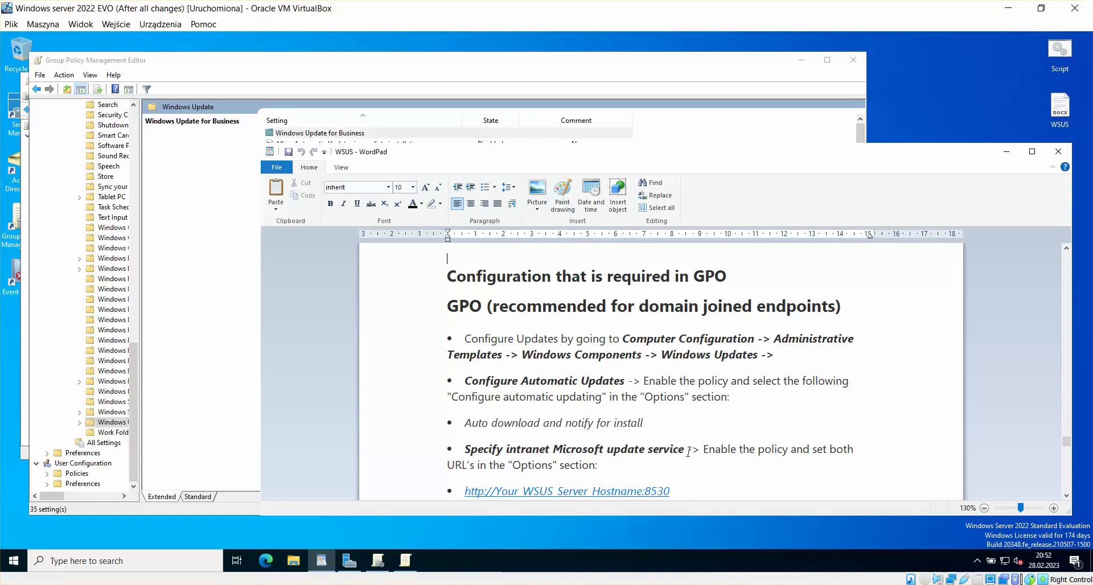
# Step: Scroll the WordPad notes to the https line and highlight port 8531
pyautogui.click(1066, 495)
pyautogui.click(1067, 495)
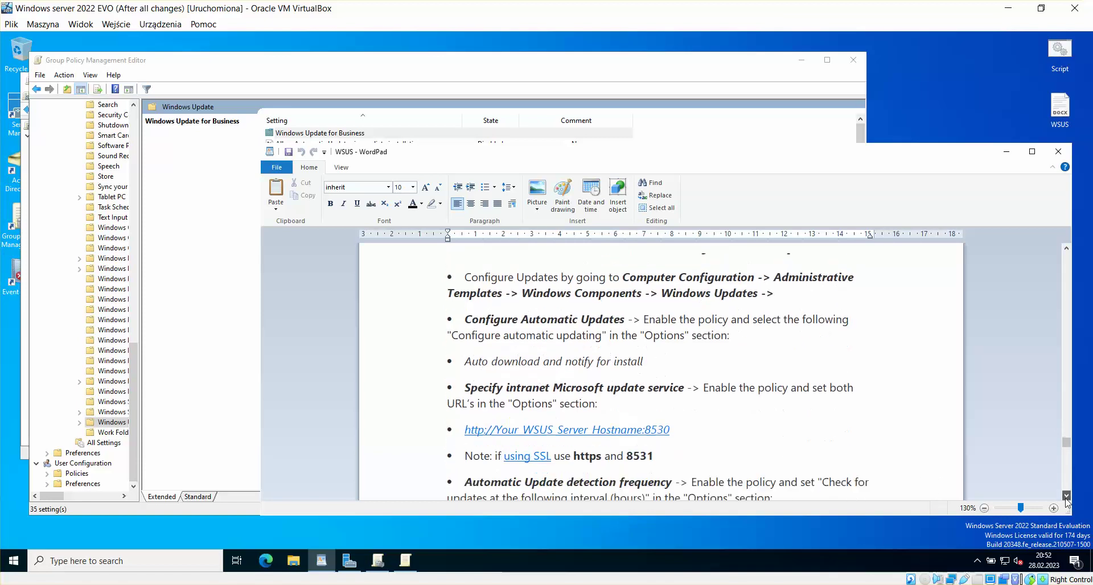
pyautogui.click(1066, 495)
pyautogui.click(1067, 498)
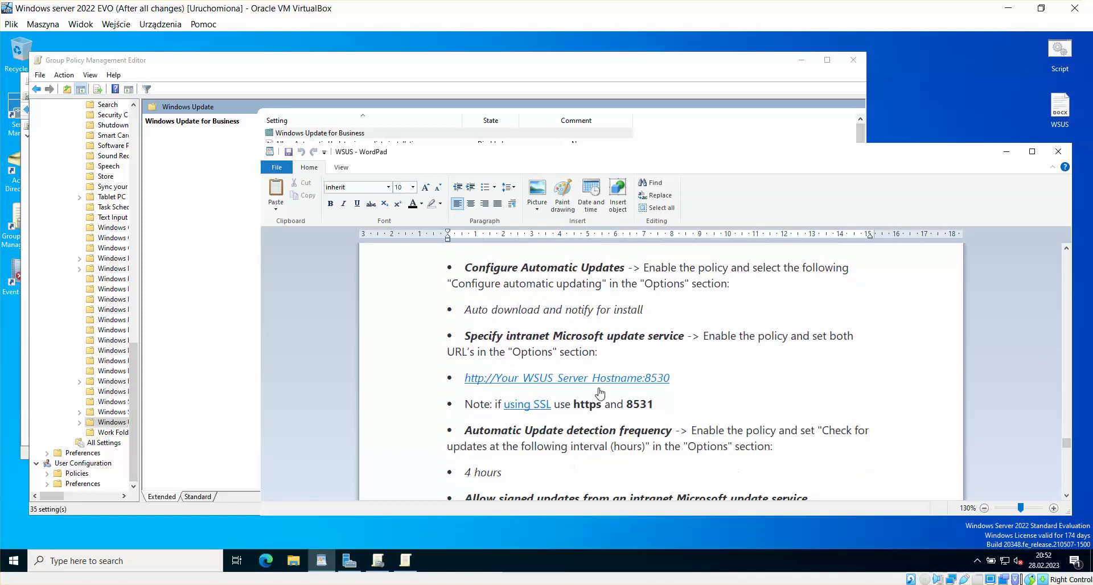
pyautogui.moveTo(661, 402); pyautogui.dragTo(627, 403)
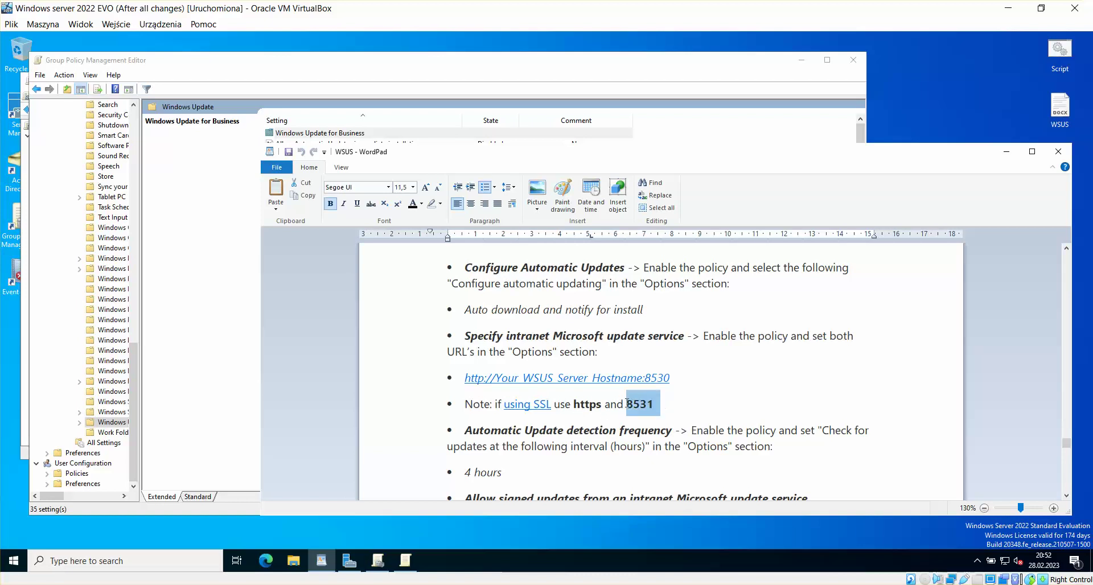
# Step: Browse the Windows Update policies and select Specify intranet Microsoft update service location
pyautogui.click(687, 401)
pyautogui.click(468, 62)
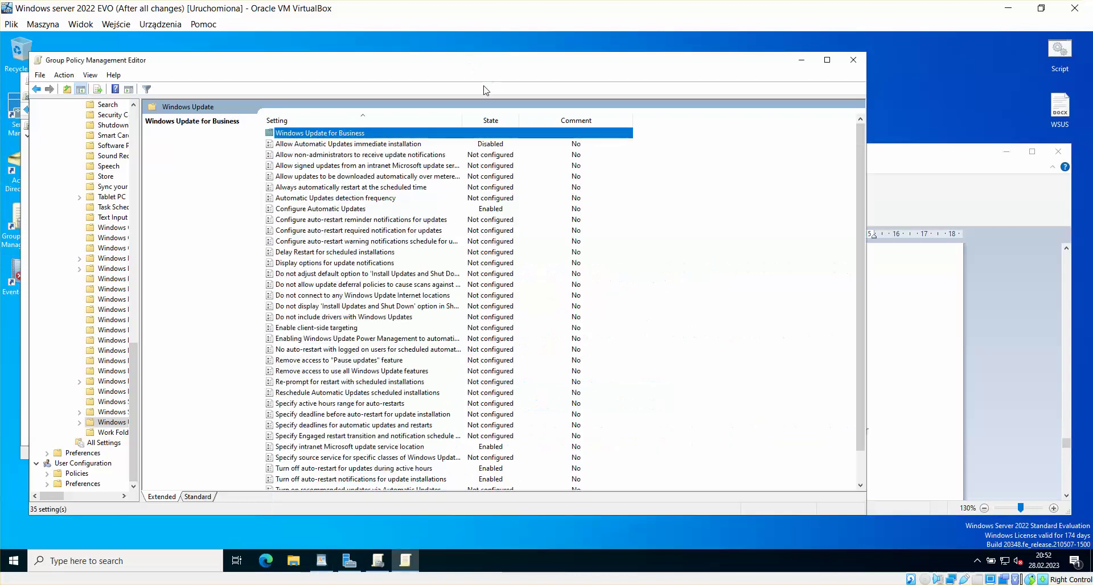
pyautogui.click(425, 353)
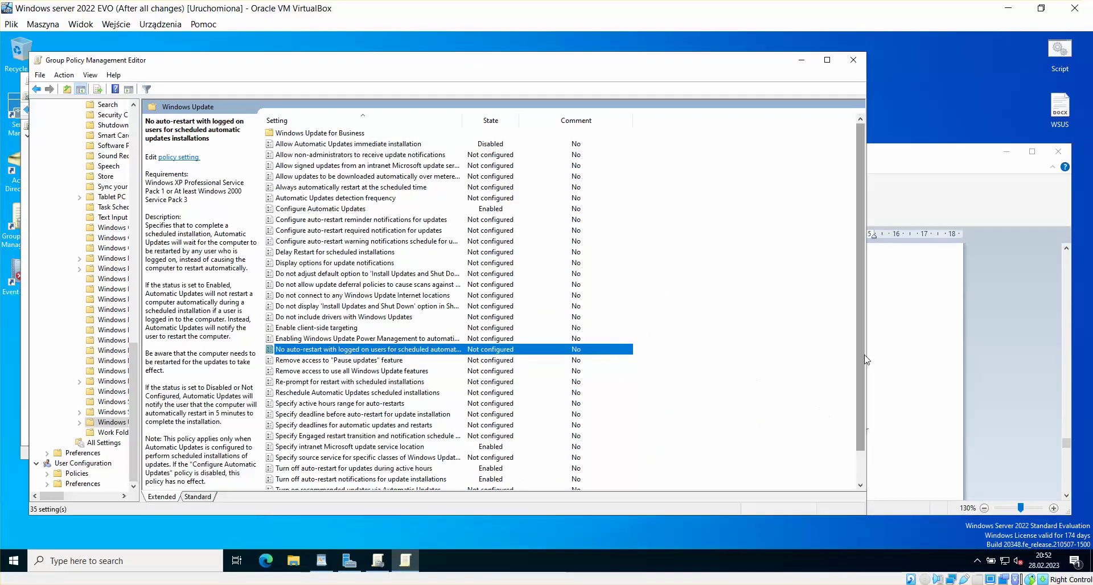
pyautogui.moveTo(865, 359); pyautogui.dragTo(865, 438)
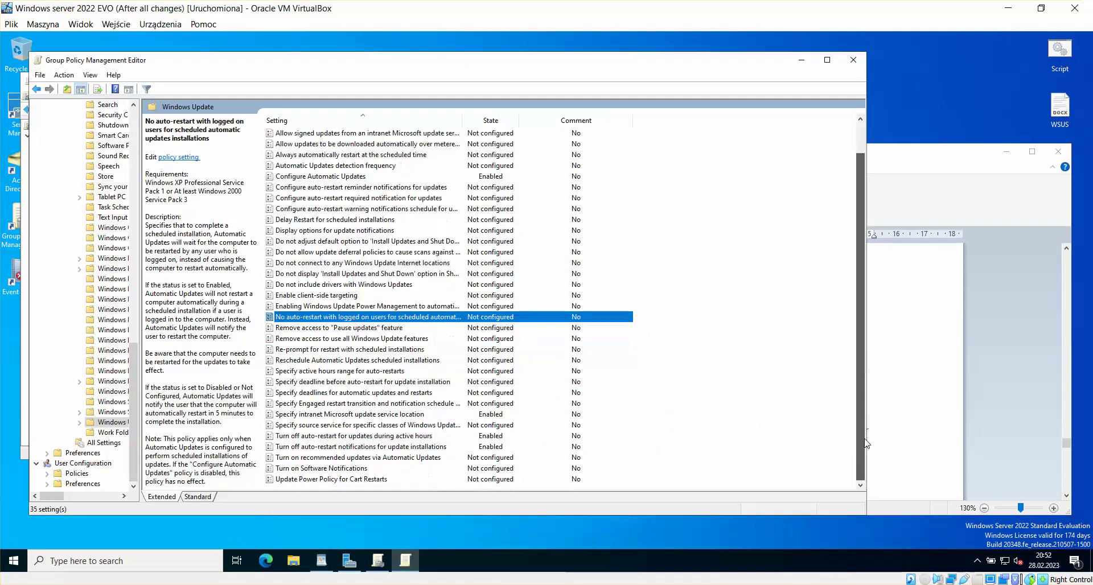
pyautogui.click(387, 437)
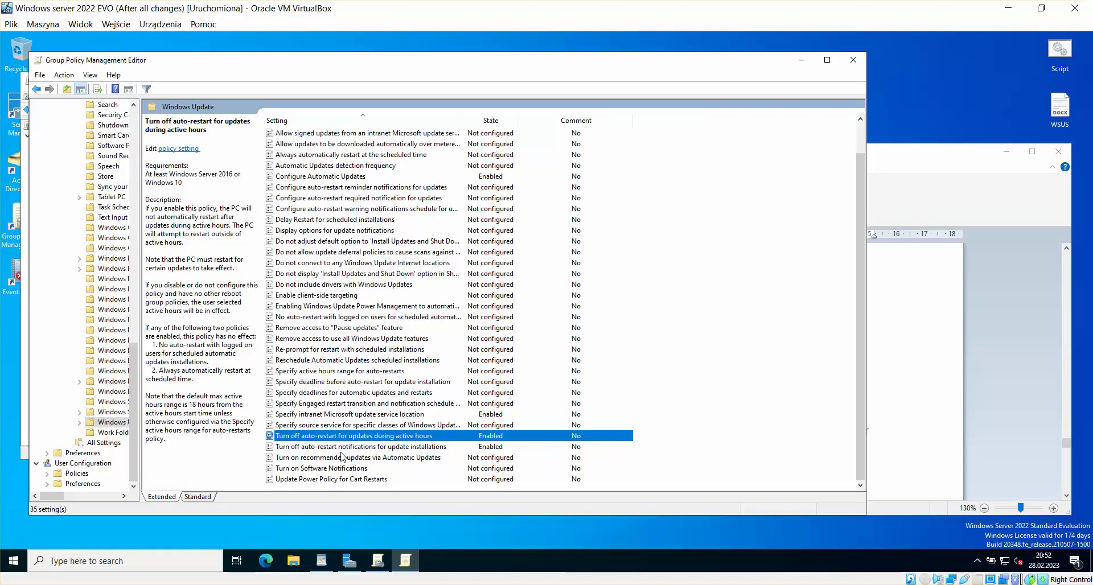
pyautogui.click(358, 179)
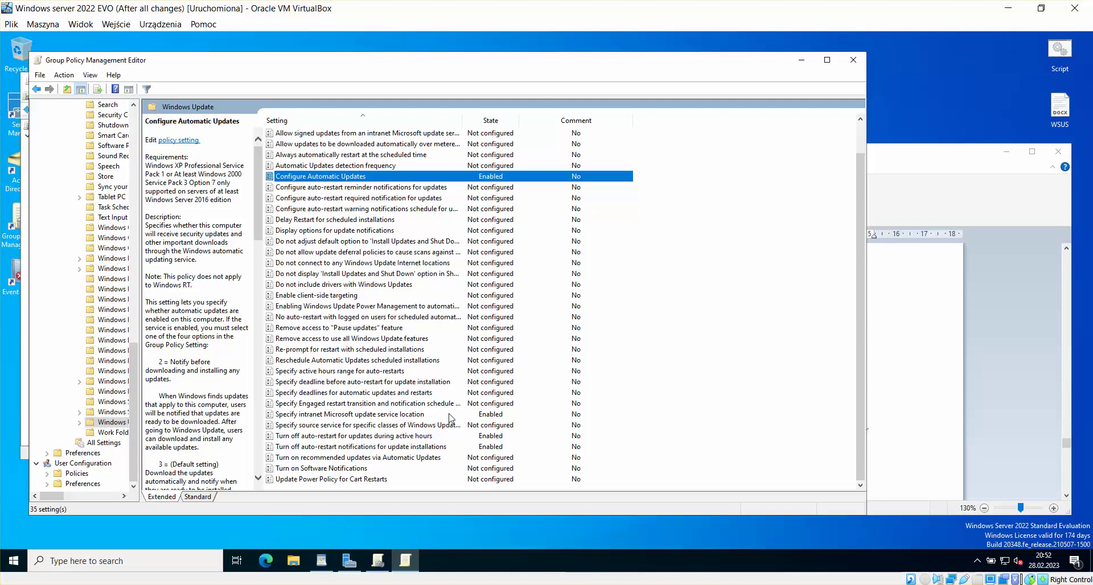
pyautogui.click(419, 417)
pyautogui.doubleClick(349, 420)
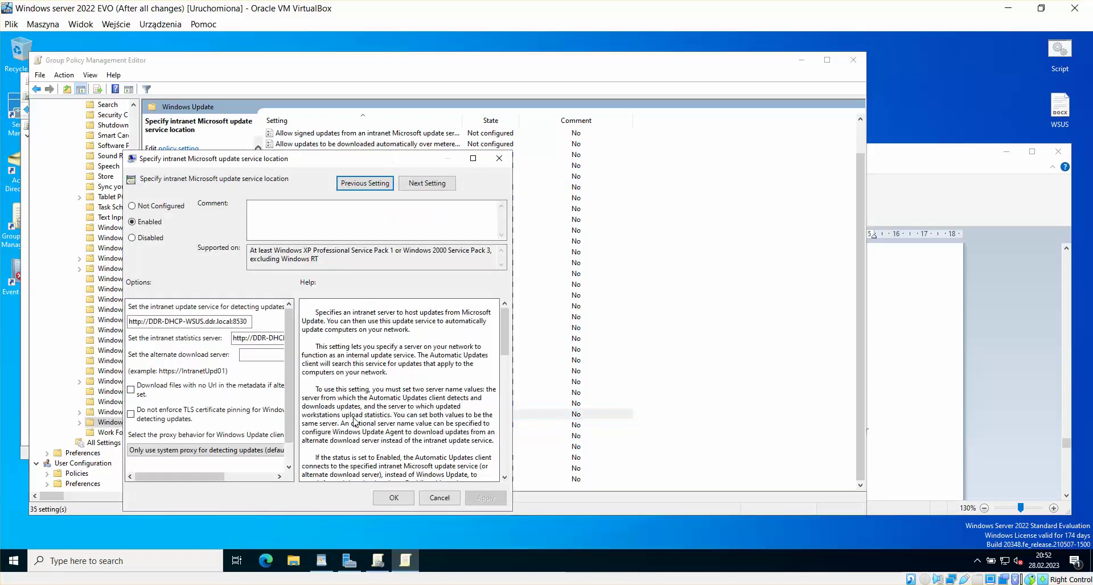
pyautogui.click(143, 321)
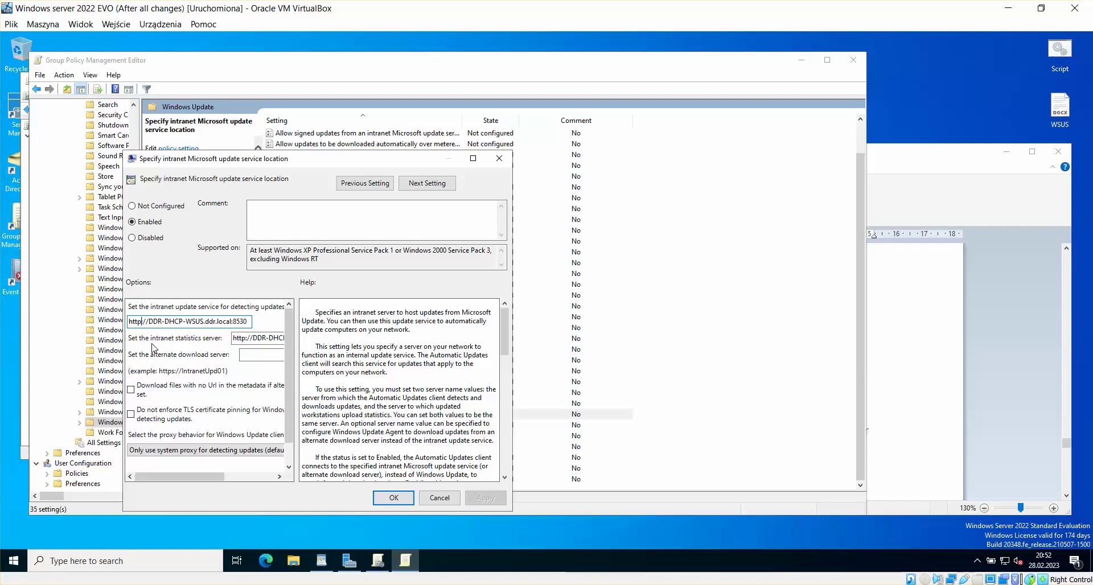
pyautogui.write('s')
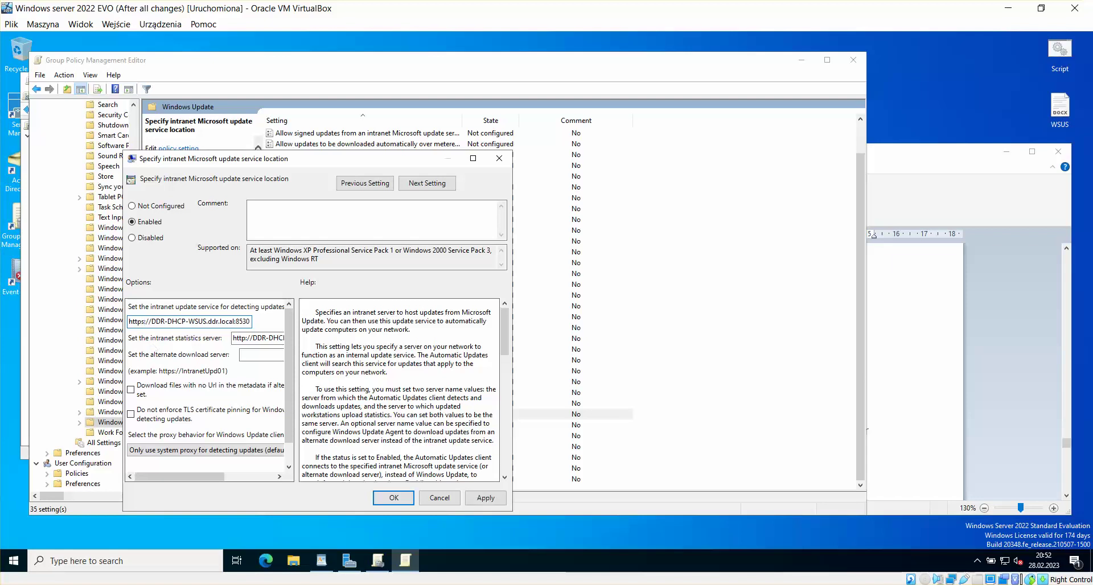
pyautogui.click(247, 339)
pyautogui.click(223, 339)
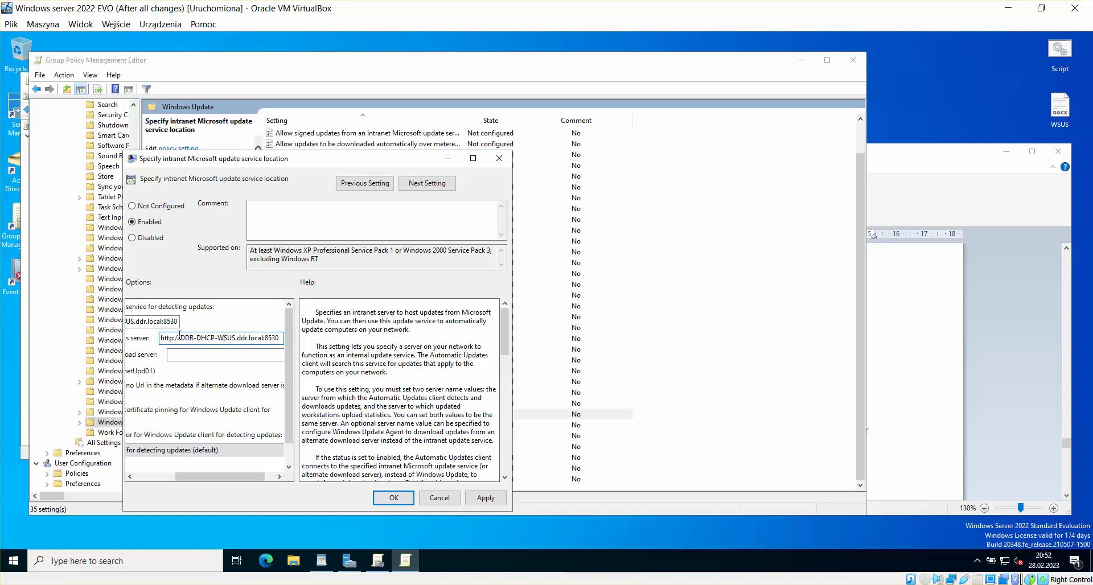
pyautogui.write('s')
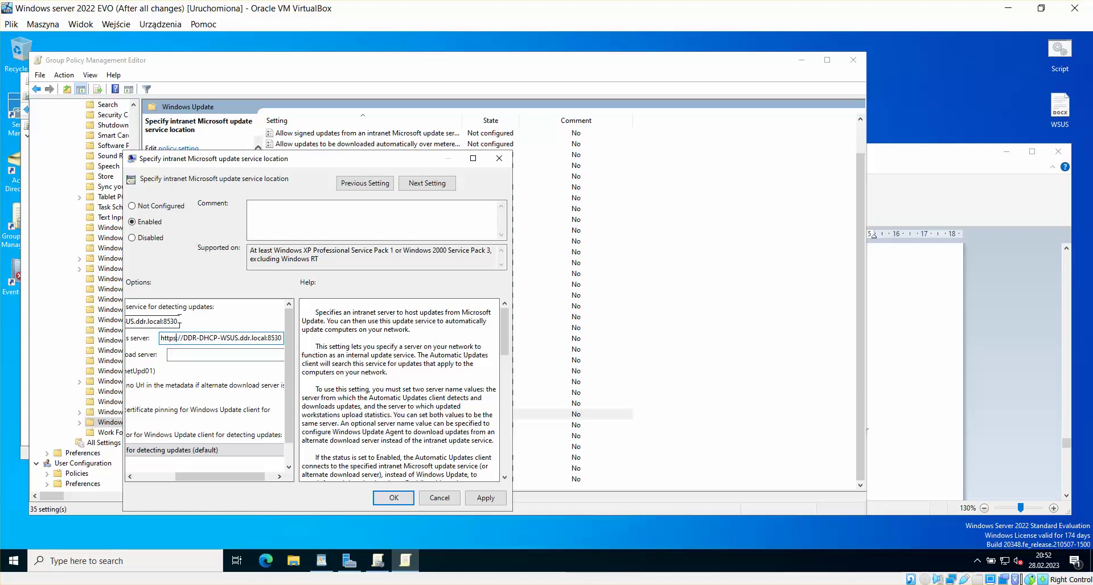
pyautogui.click(177, 321)
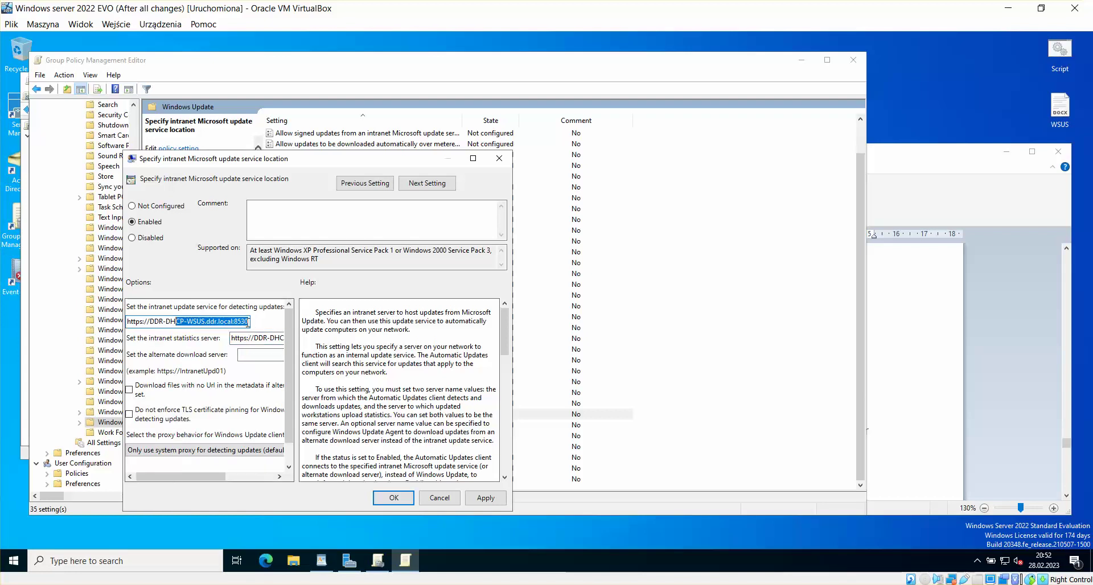
pyautogui.press('End')
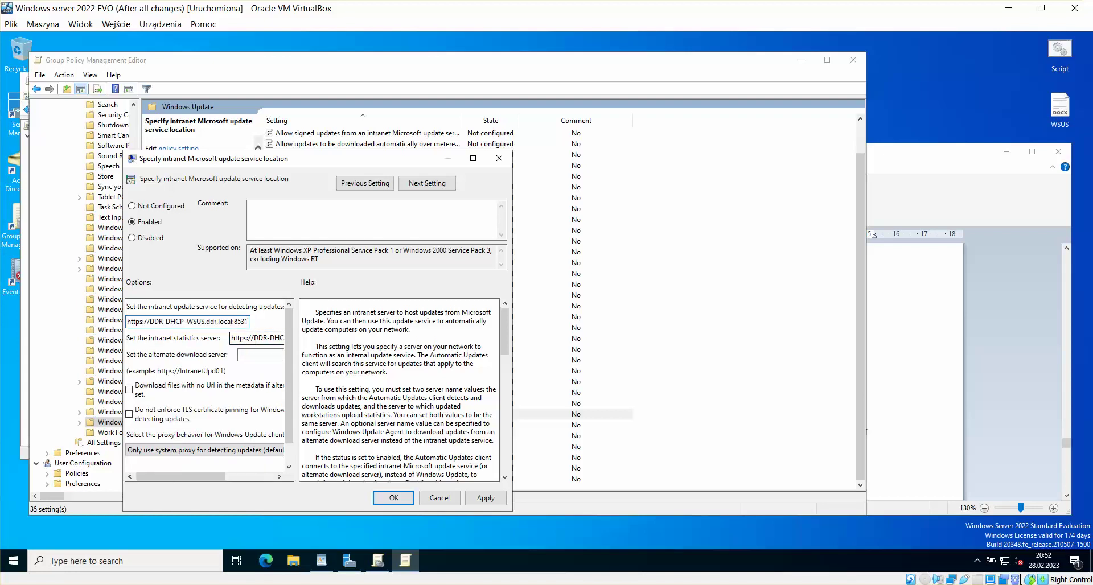
pyautogui.moveTo(266, 339); pyautogui.dragTo(281, 340)
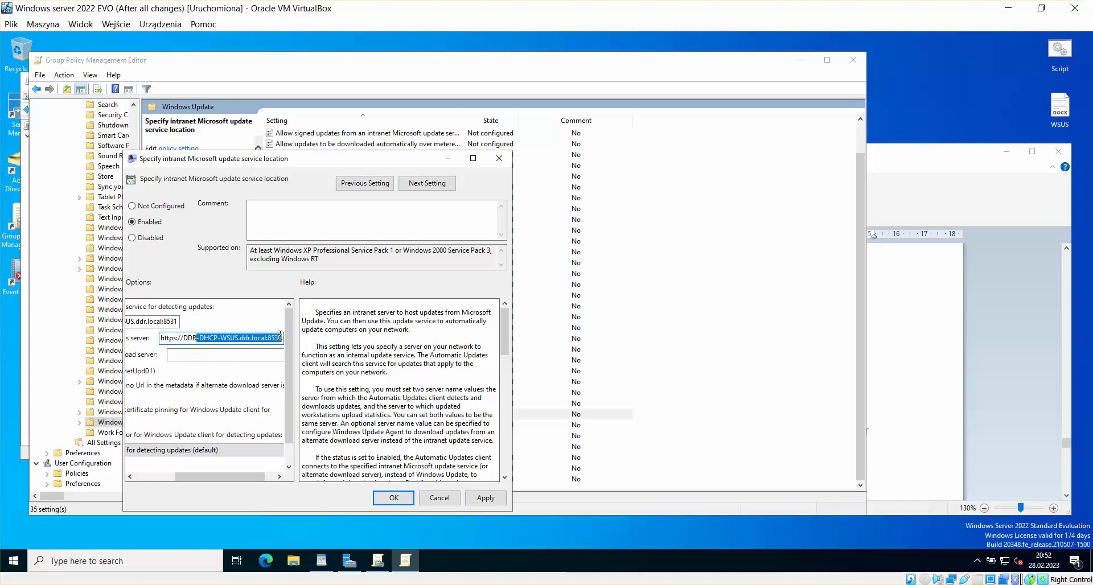
pyautogui.click(280, 337)
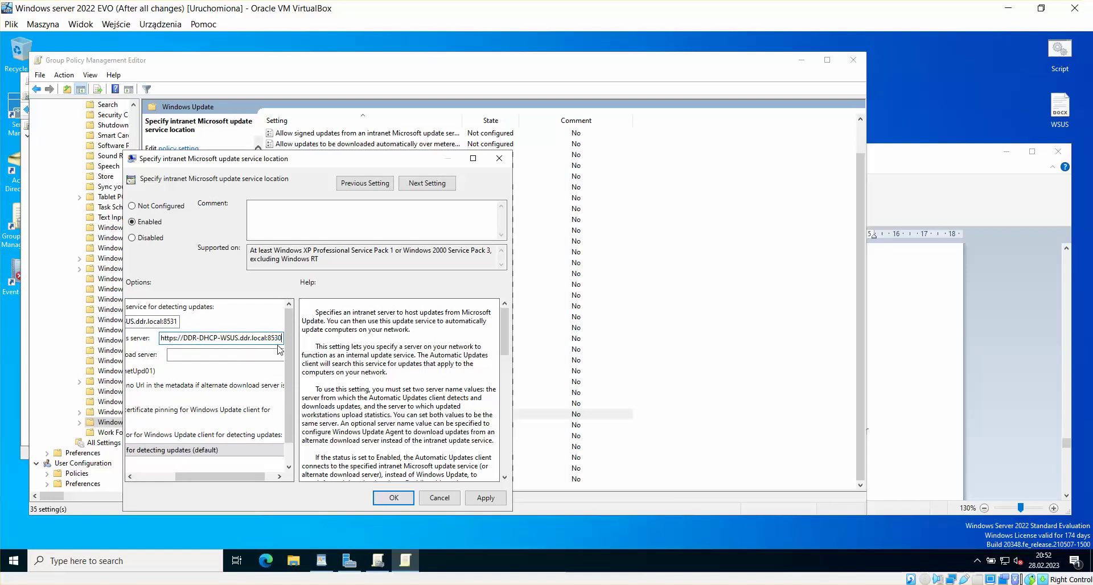
pyautogui.click(485, 498)
pyautogui.click(391, 499)
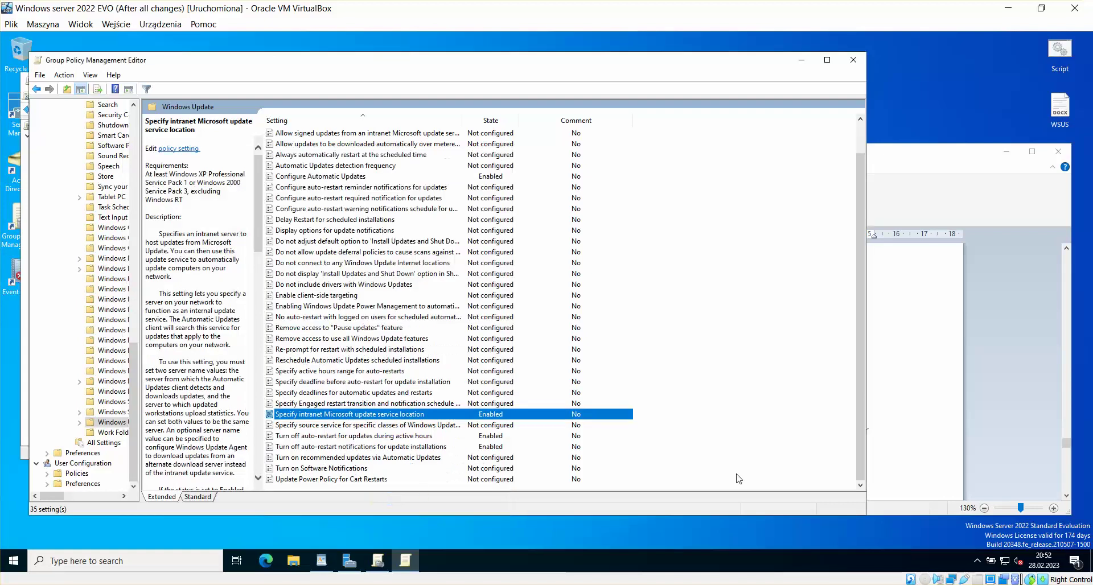
pyautogui.click(928, 345)
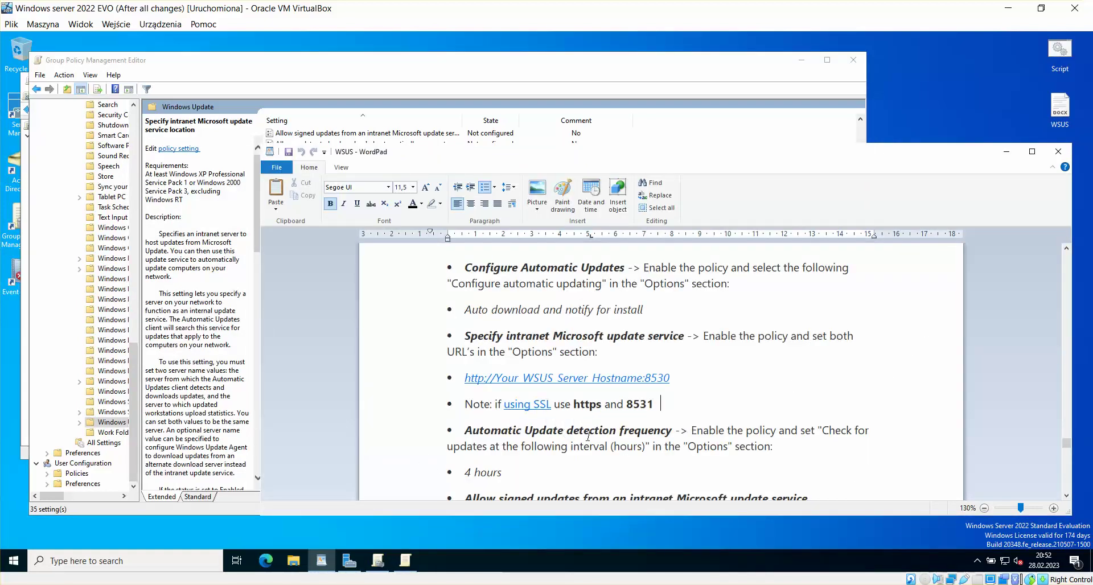
# Step: Enable Automatic Updates detection frequency with a 4-hour interval and apply
pyautogui.click(446, 62)
pyautogui.click(328, 373)
pyautogui.scroll(1, 328, 373)
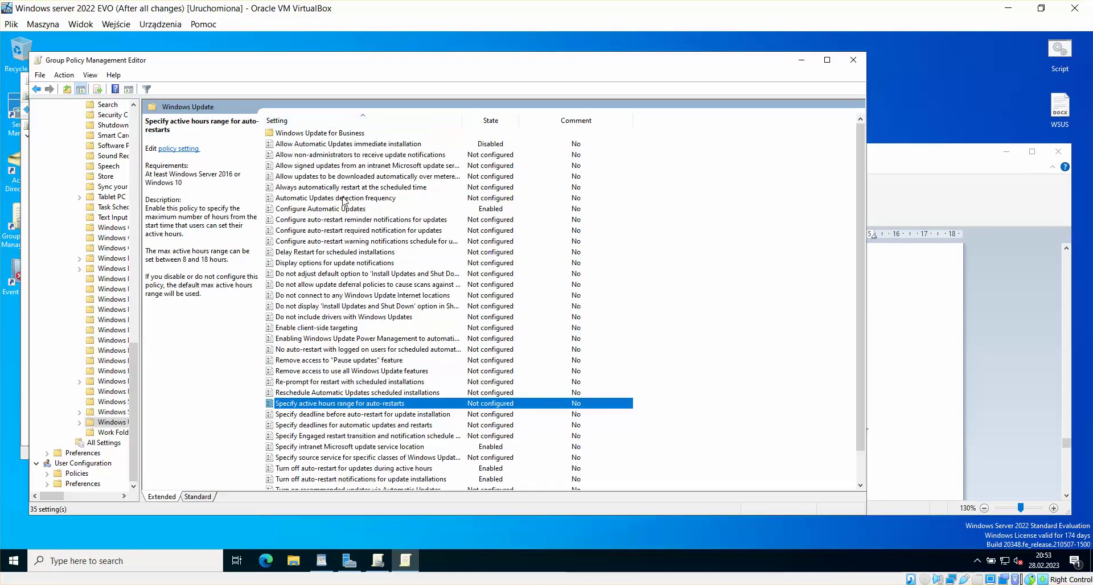
pyautogui.click(380, 199)
pyautogui.doubleClick(376, 199)
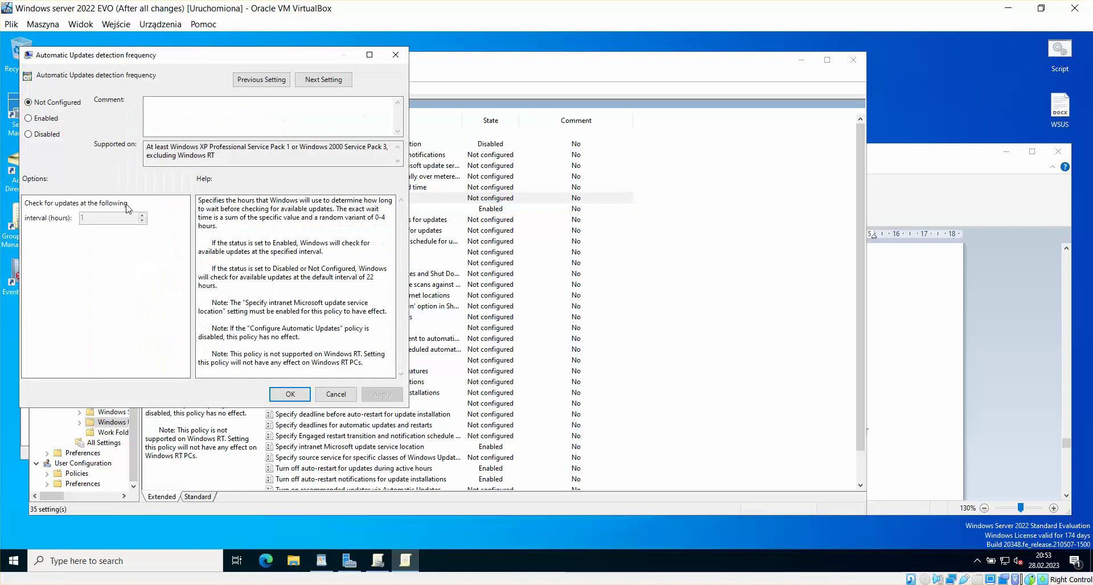
pyautogui.click(46, 119)
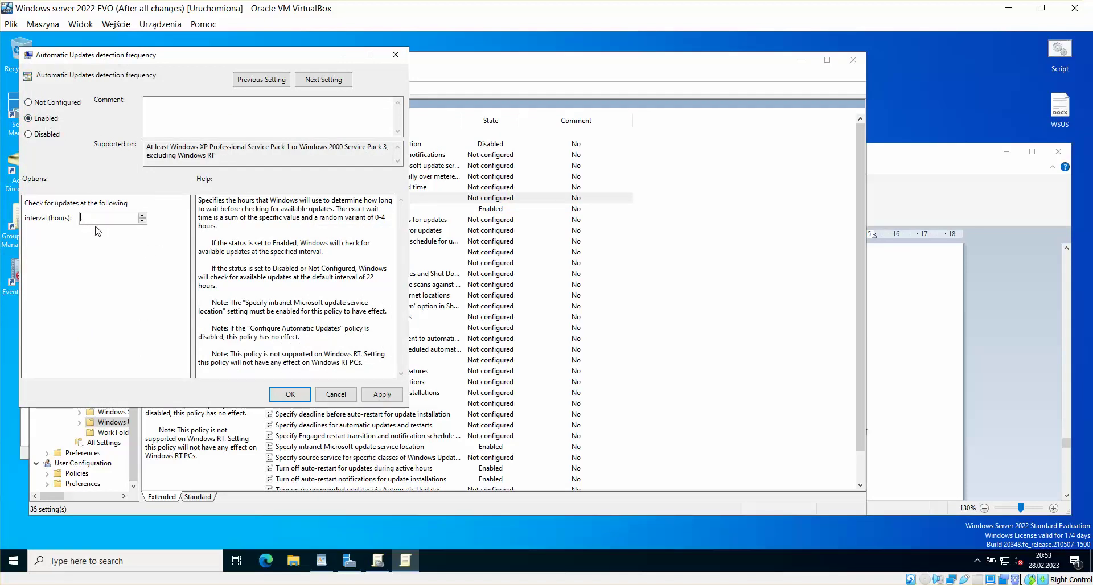
pyautogui.write('4')
pyautogui.click(391, 394)
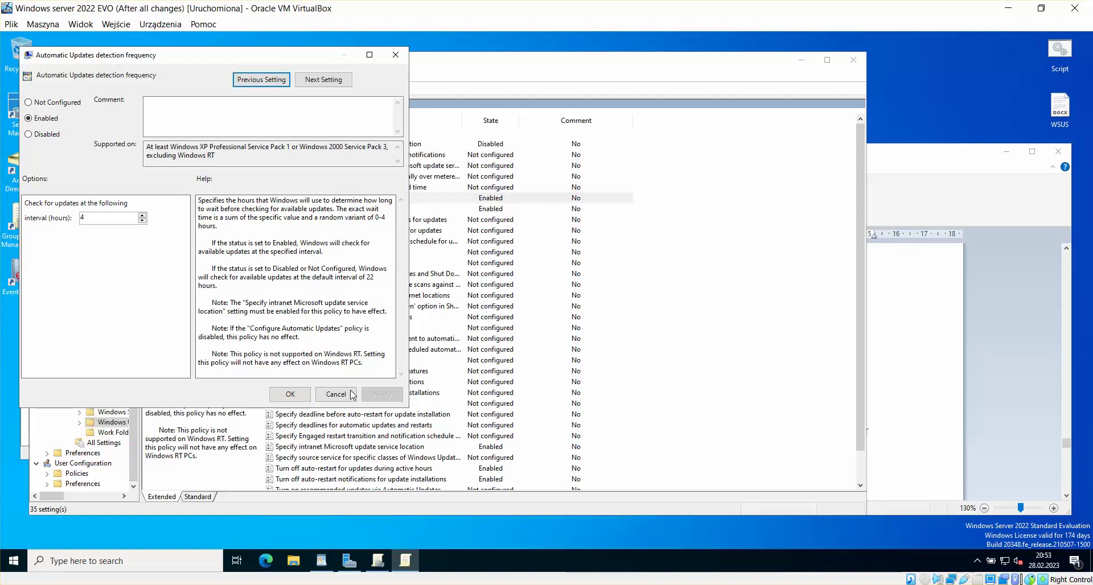
pyautogui.click(290, 394)
# Step: Scroll down the WordPad notes to the next setting, then return to the editor
pyautogui.click(941, 196)
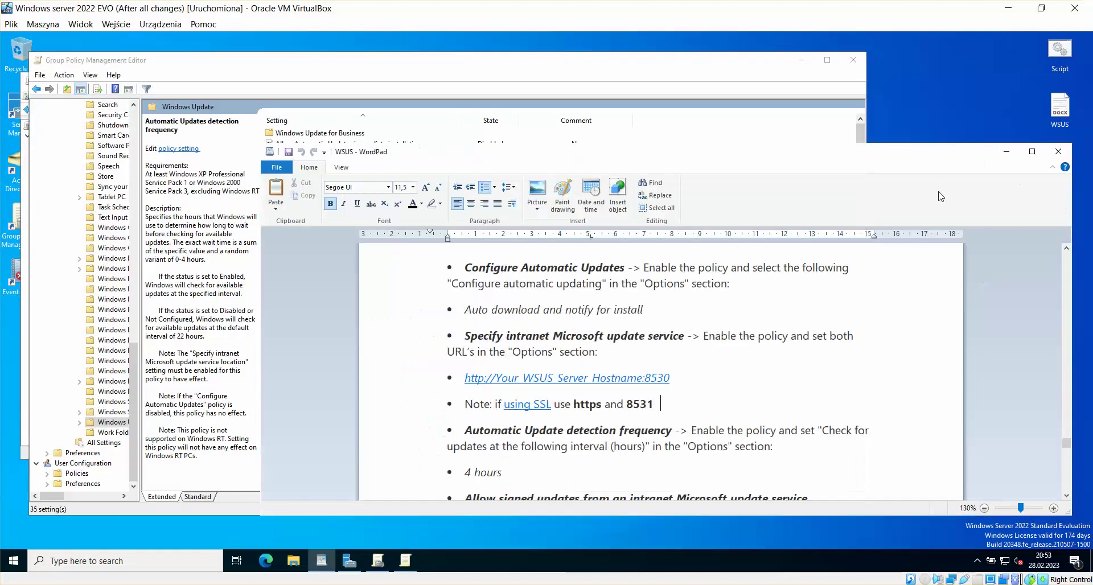
pyautogui.click(1069, 496)
pyautogui.scroll(-1, 630, 451)
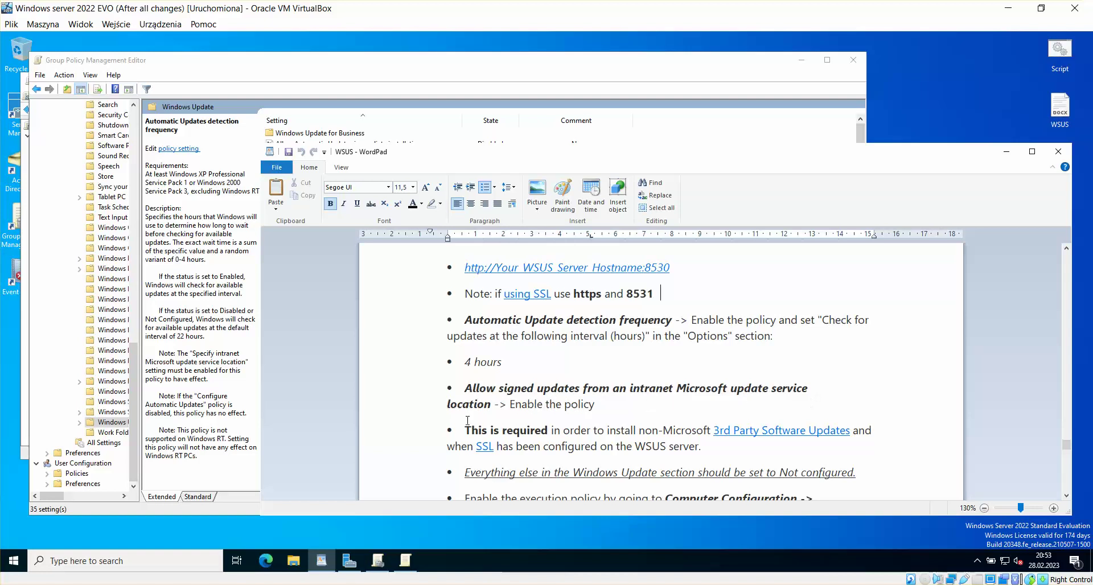
pyautogui.click(434, 67)
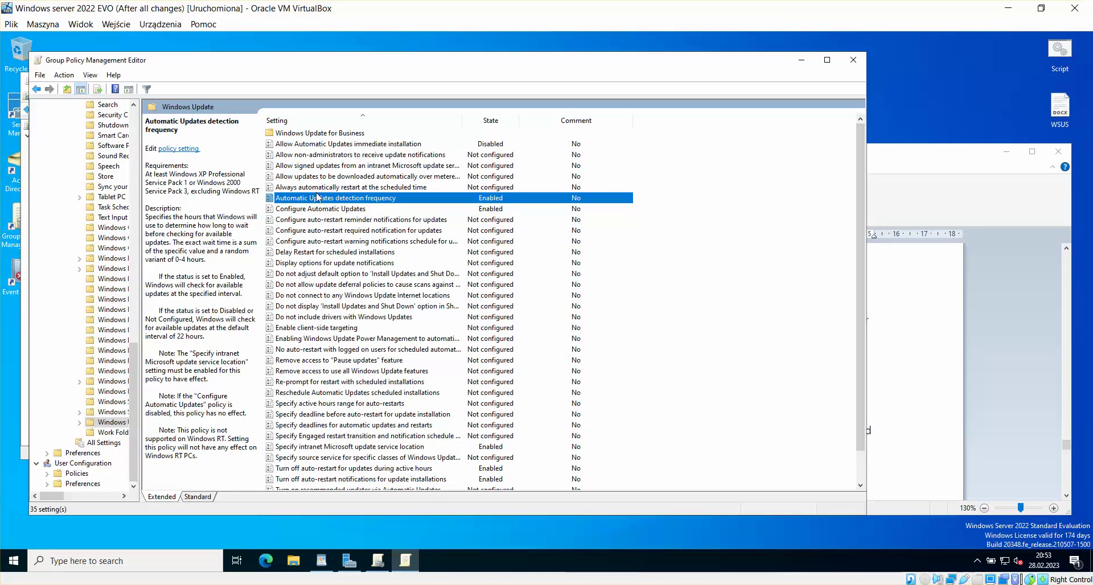
# Step: Enable Allow signed updates from an intranet Microsoft update service location and apply
pyautogui.click(320, 165)
pyautogui.doubleClick(370, 166)
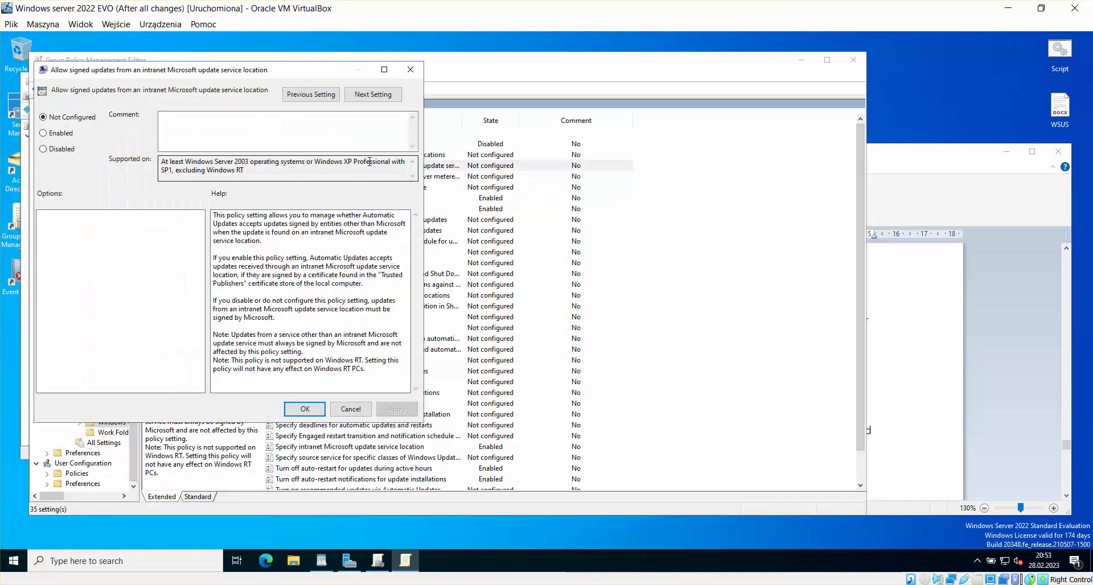
pyautogui.click(59, 134)
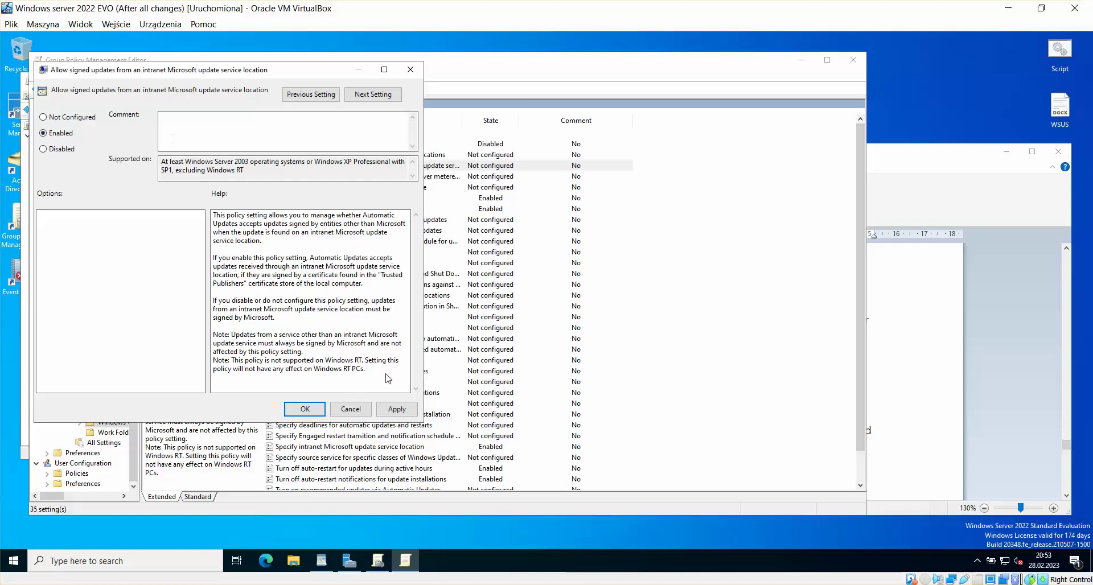
pyautogui.click(397, 409)
pyautogui.click(304, 409)
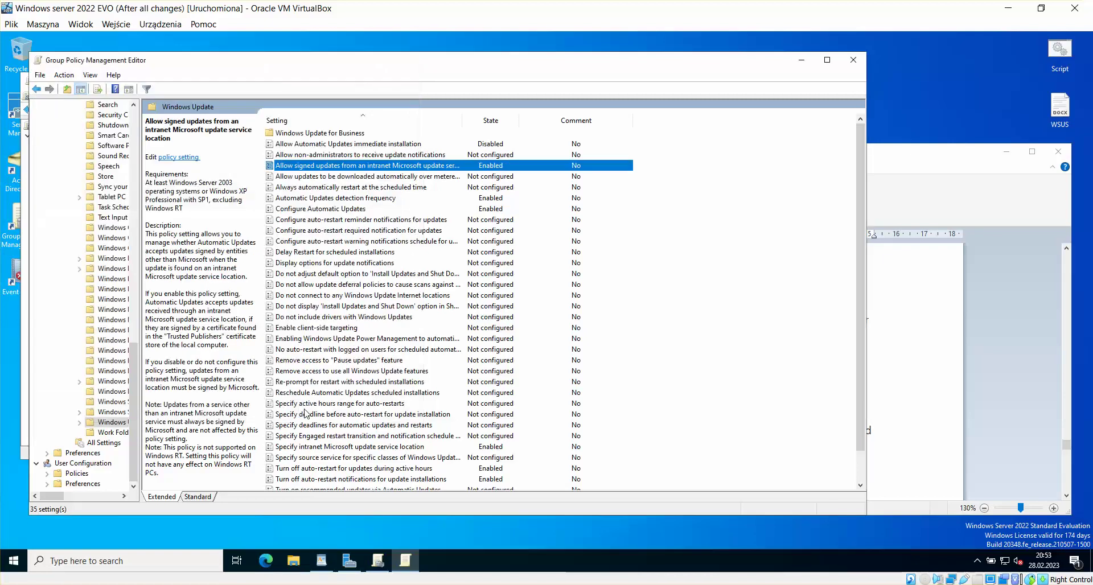
# Step: Scroll further down the WordPad notes
pyautogui.click(898, 175)
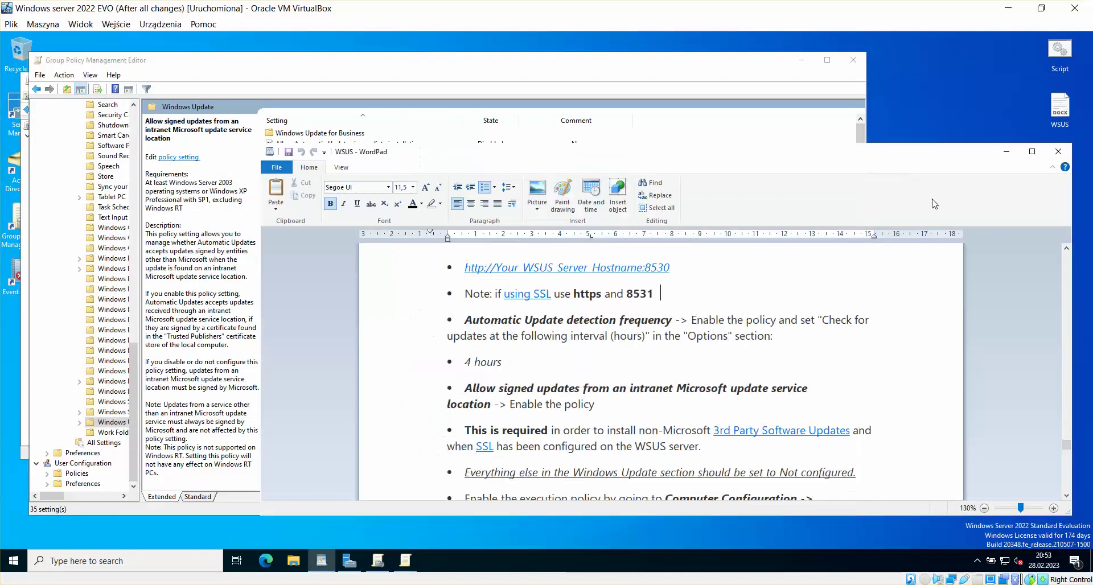
pyautogui.click(1066, 496)
pyautogui.click(1067, 500)
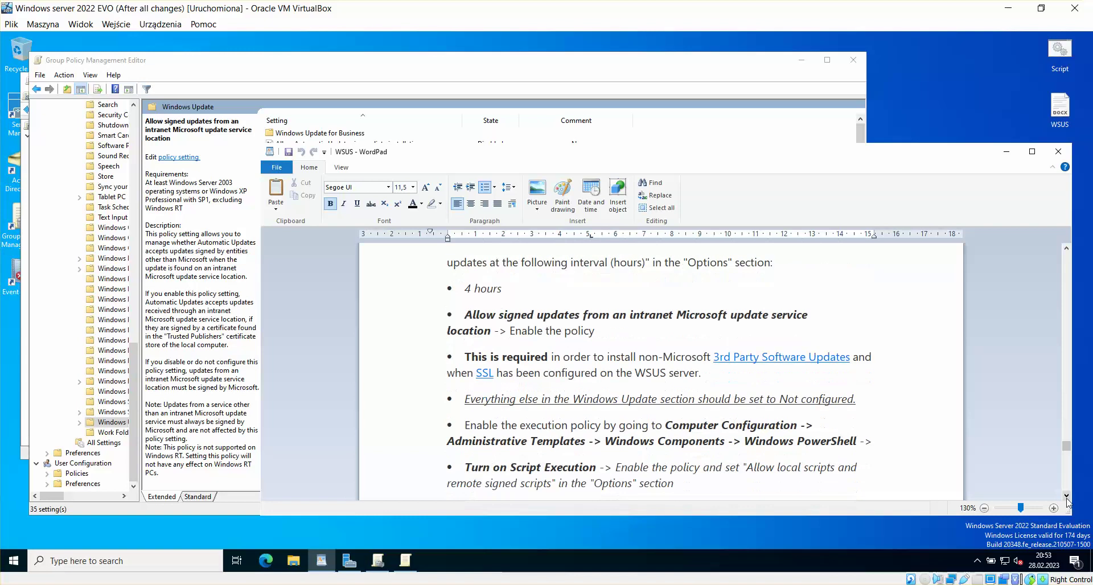
pyautogui.click(1067, 501)
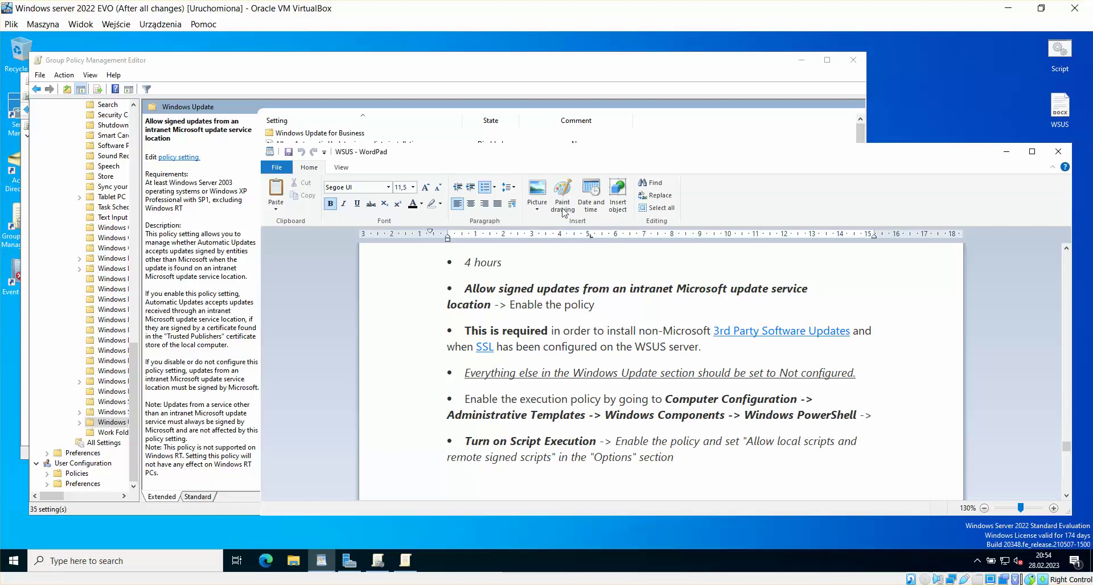
# Step: Close the Windows Update policy editor
pyautogui.click(511, 70)
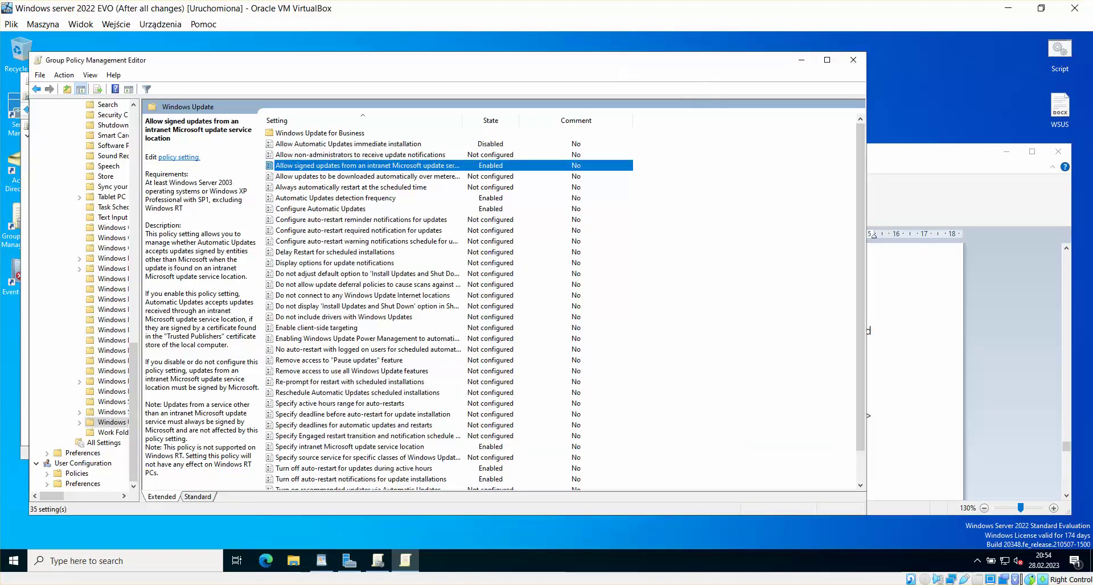
pyautogui.moveTo(627, 68); pyautogui.dragTo(655, 66)
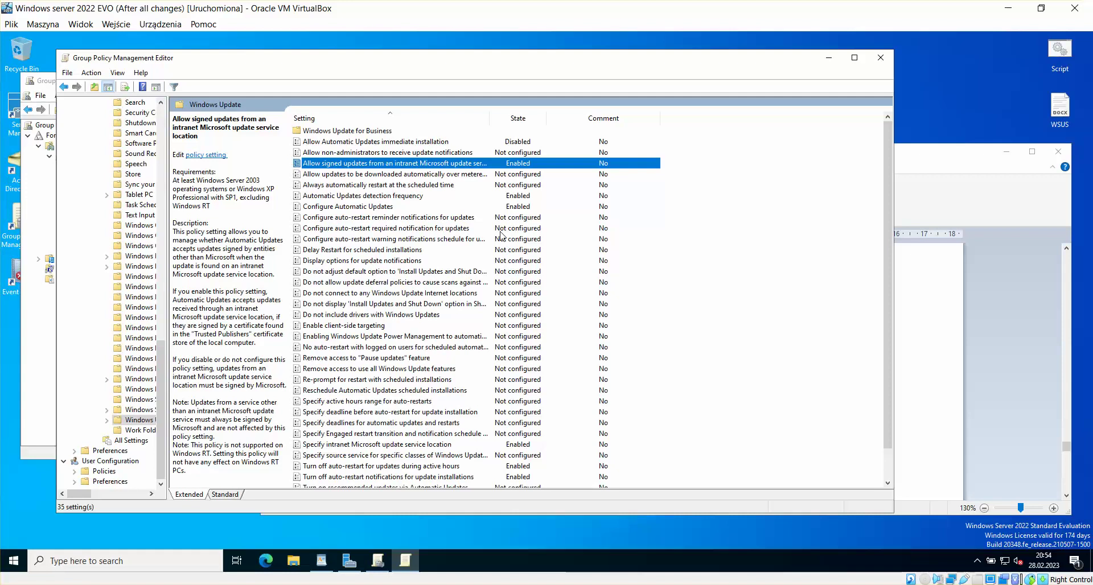
pyautogui.click(881, 59)
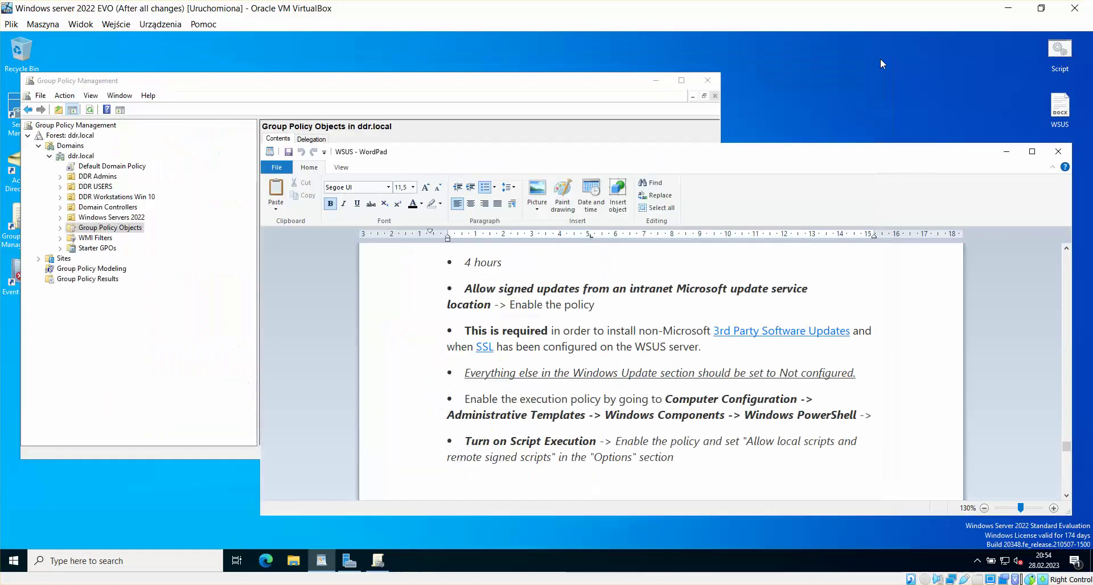
# Step: Create a new GPO named 'Script Execution', pasting the name from the WSUS notes
pyautogui.click(301, 81)
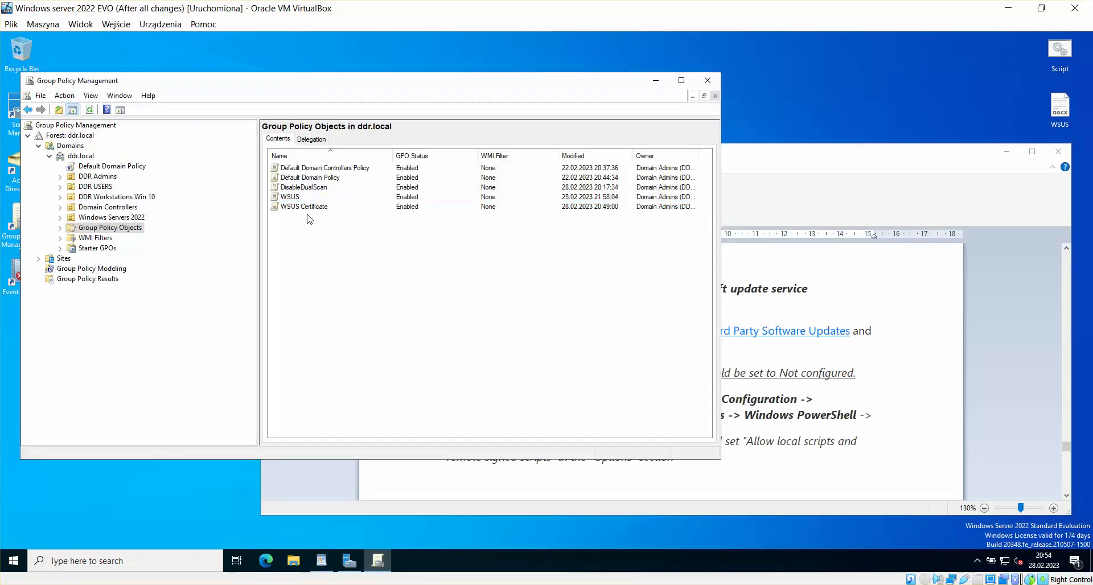
pyautogui.rightClick(304, 230)
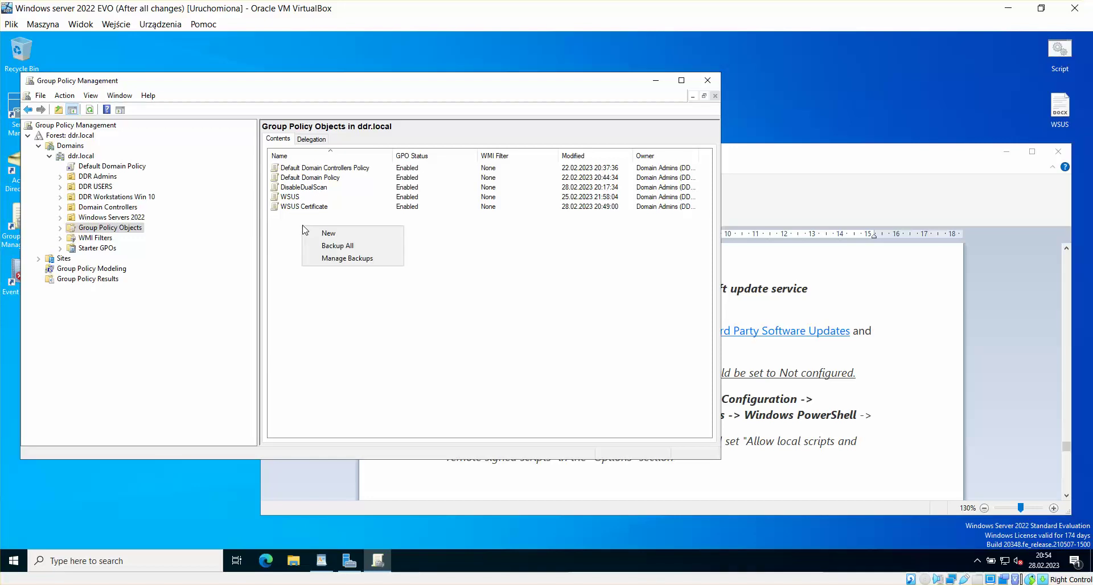
pyautogui.click(340, 230)
pyautogui.press('BackSpace')
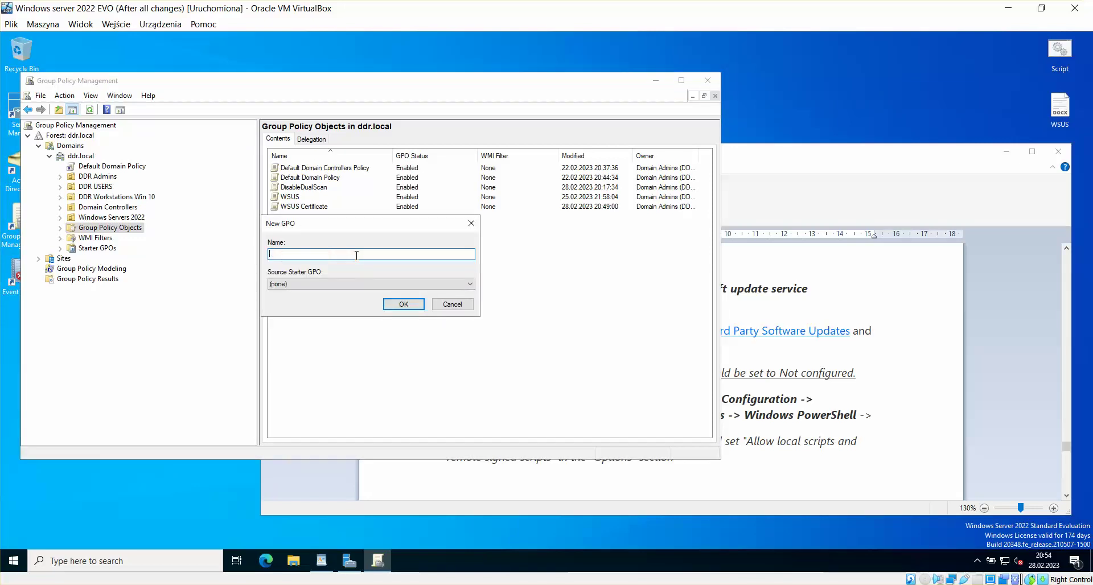
pyautogui.click(849, 480)
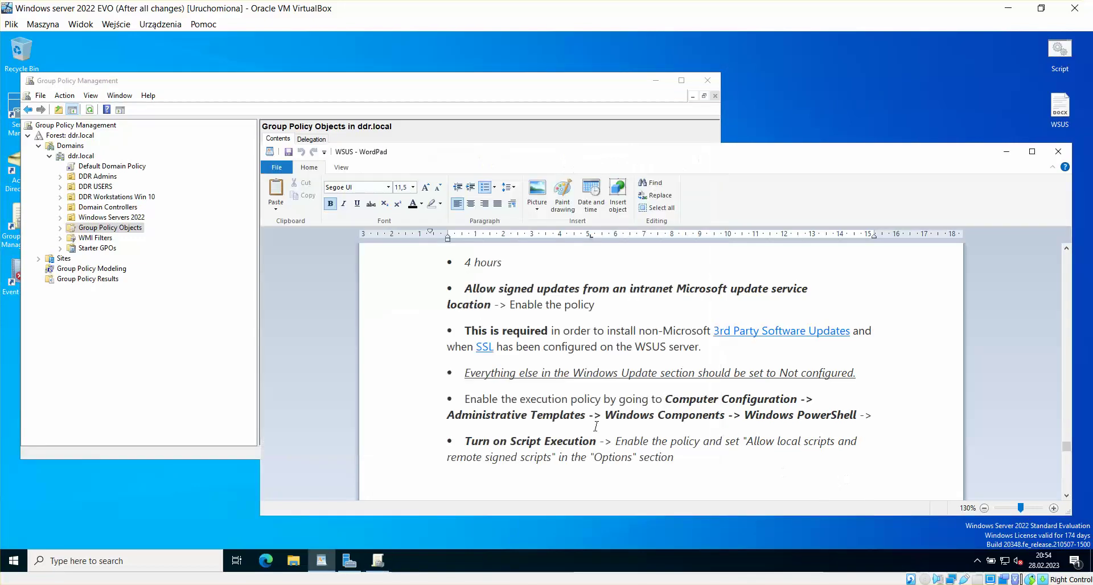
pyautogui.moveTo(598, 442); pyautogui.dragTo(514, 441)
pyautogui.hotkey('ctrl', 'c')
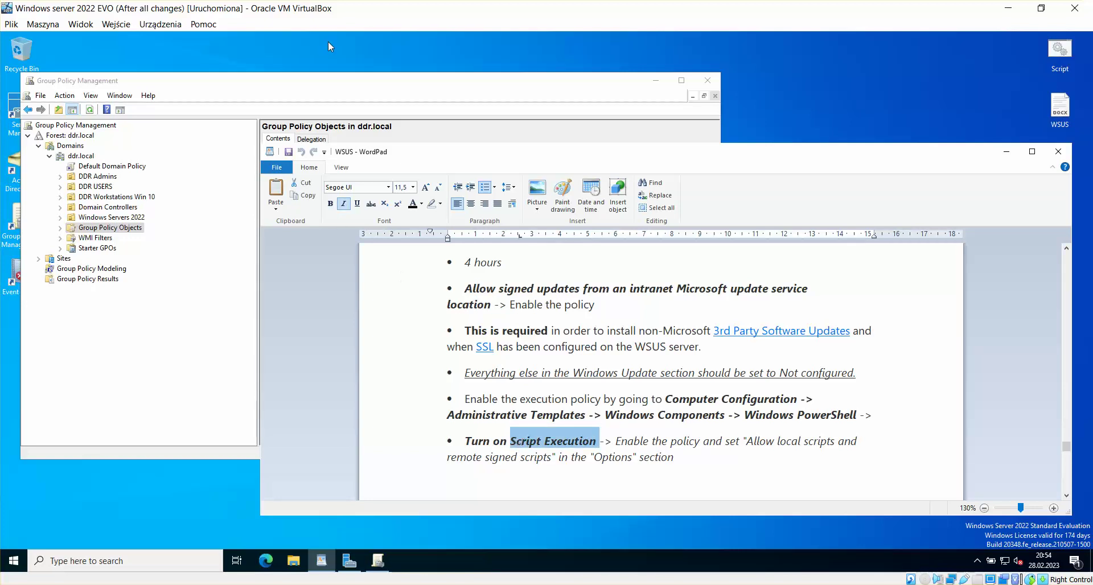
pyautogui.click(347, 92)
pyautogui.rightClick(314, 254)
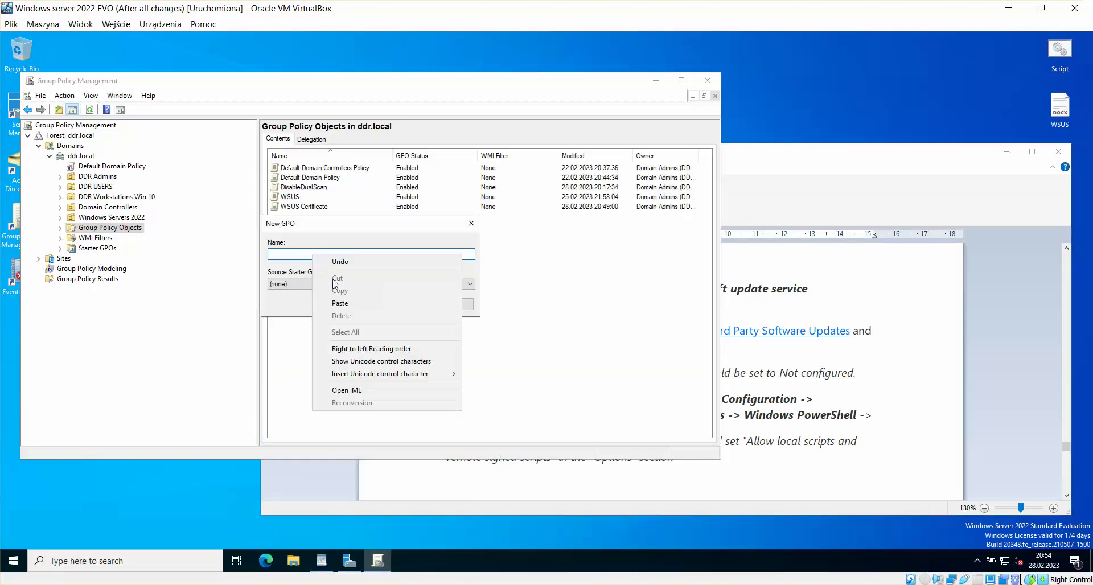
pyautogui.click(341, 303)
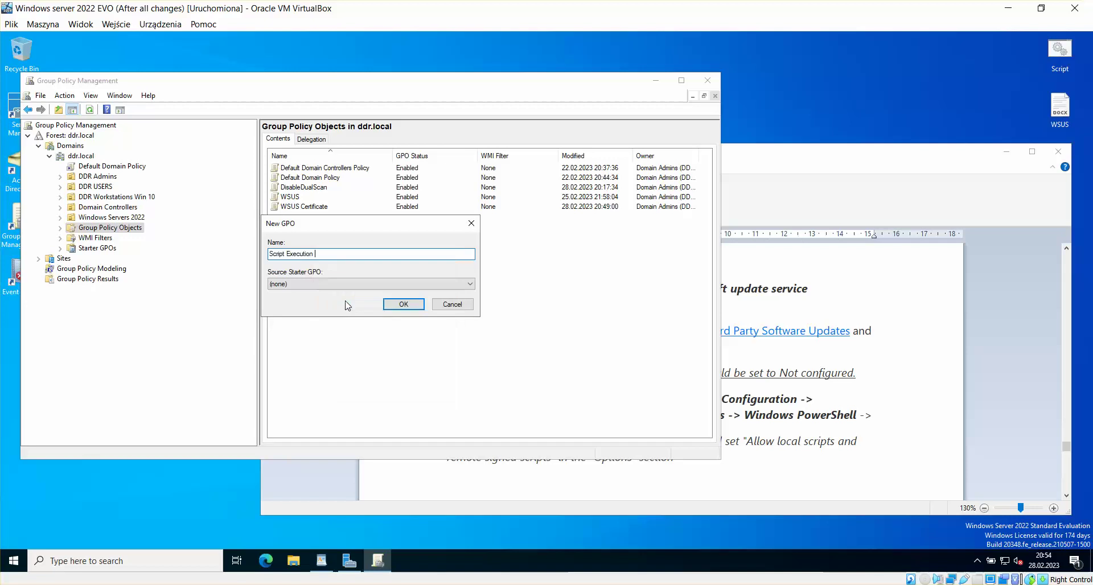
pyautogui.click(409, 304)
pyautogui.click(302, 198)
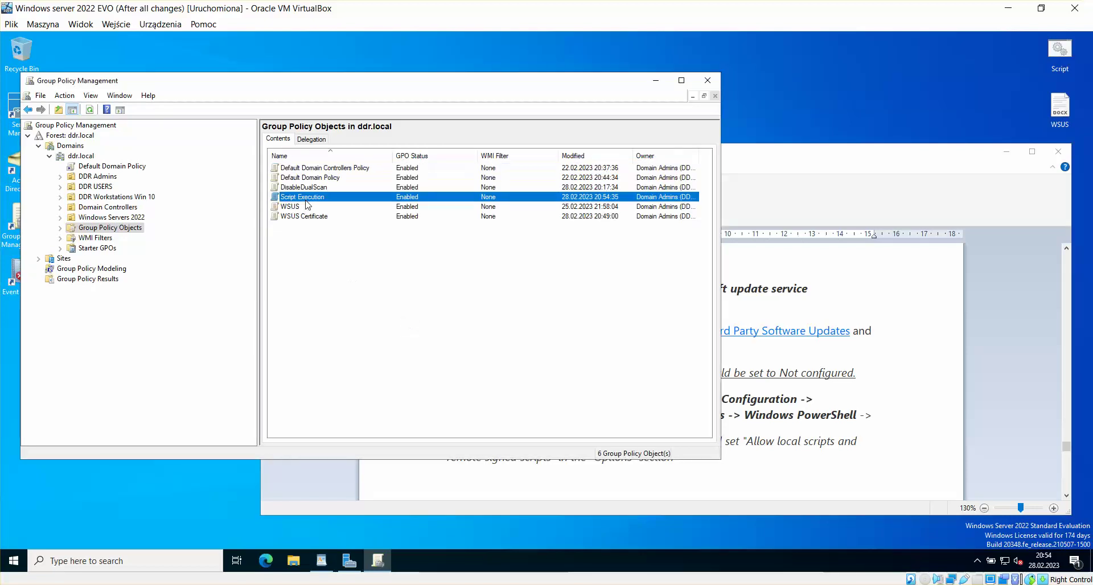
pyautogui.rightClick(312, 197)
# Step: Edit the Script Execution GPO and expand Computer Configuration > Policies > Administrative Templates > Windows Components
pyautogui.click(330, 204)
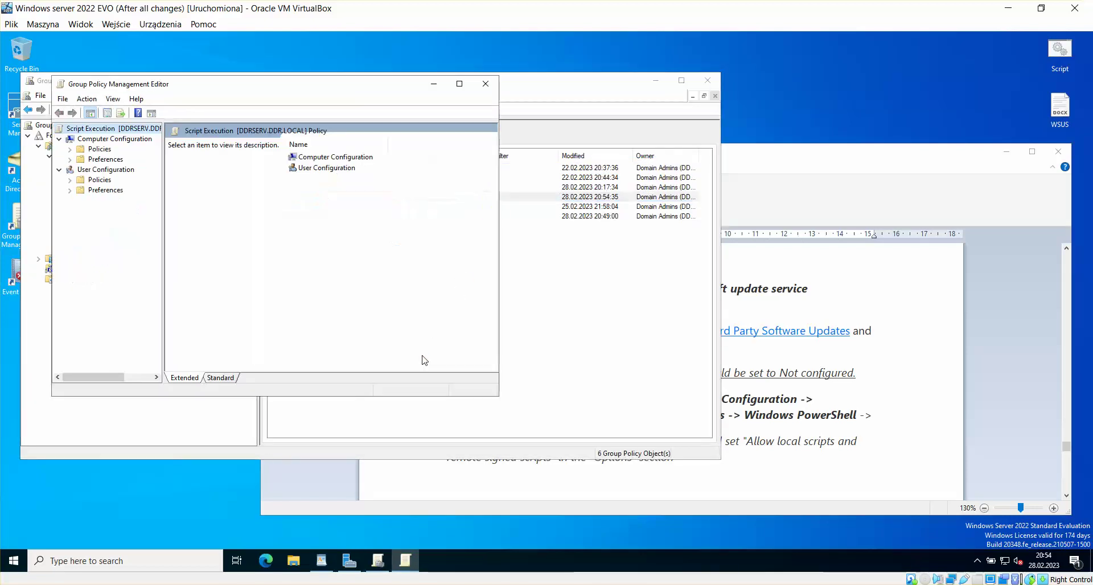
pyautogui.click(883, 155)
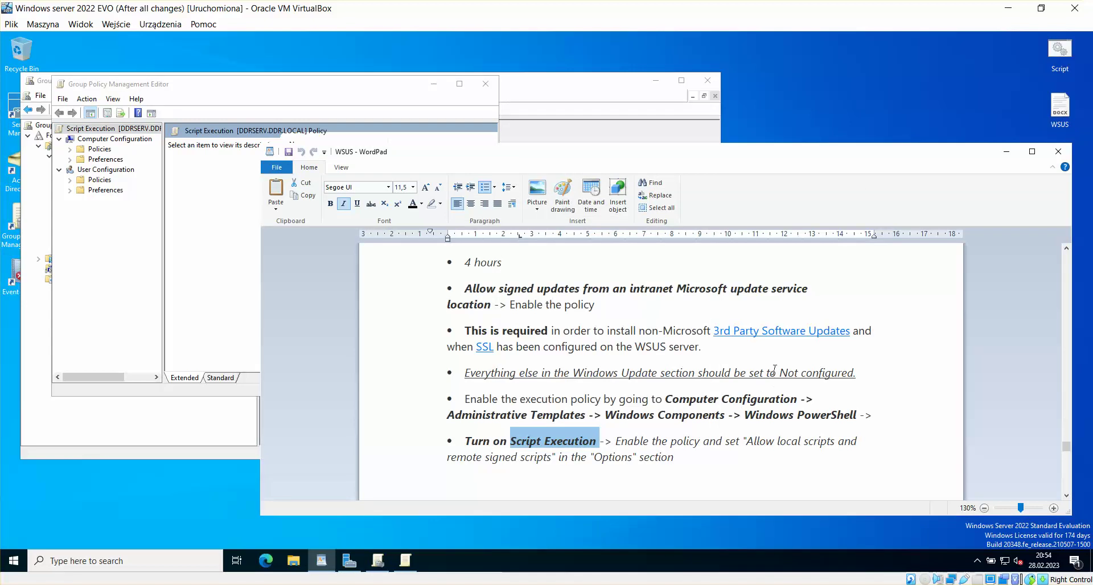
pyautogui.click(376, 95)
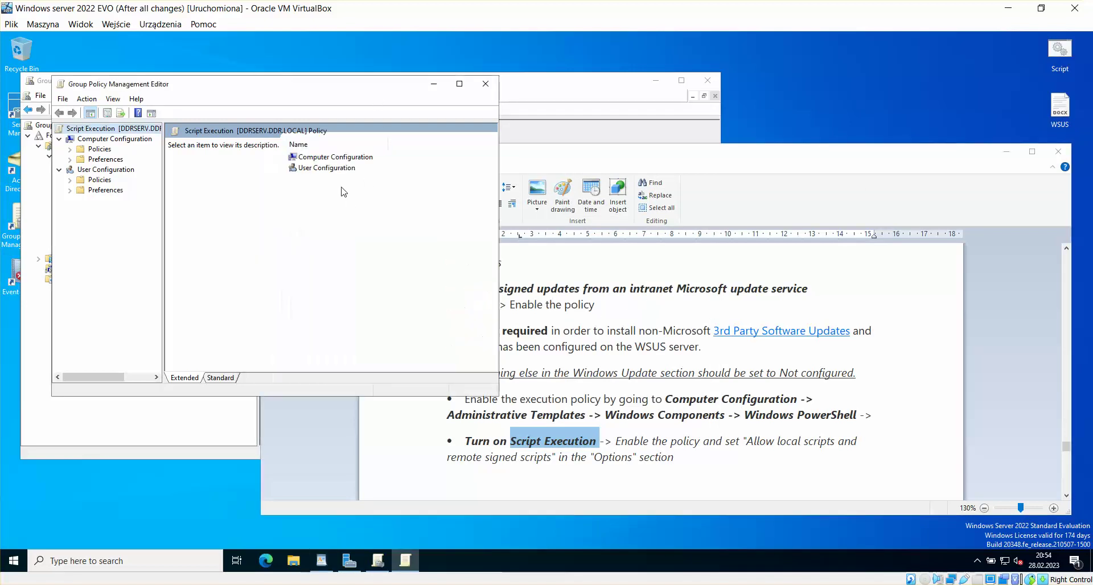
pyautogui.click(310, 145)
pyautogui.doubleClick(336, 169)
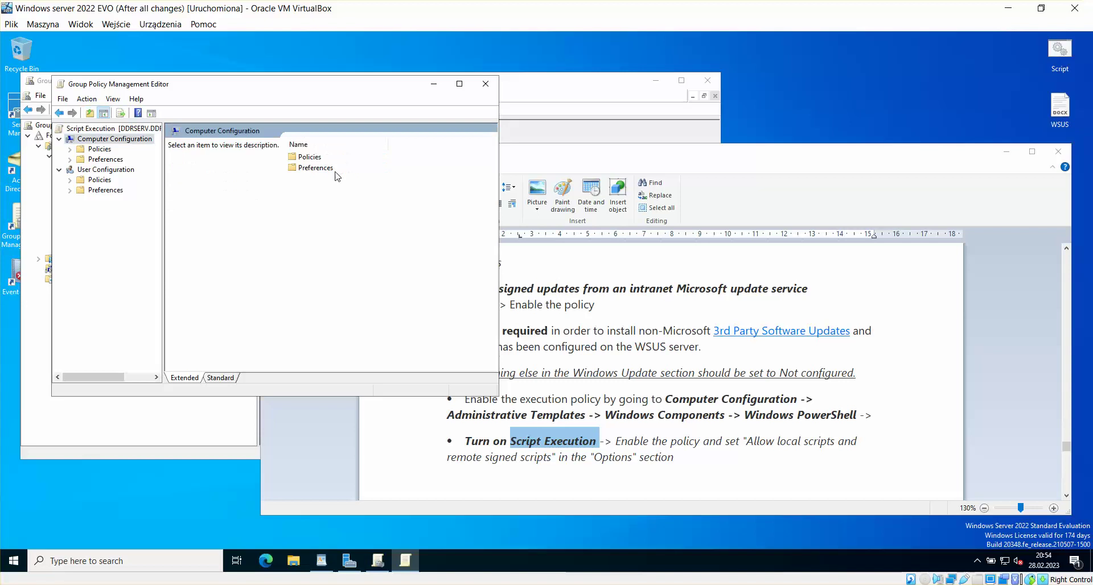
pyautogui.doubleClick(312, 157)
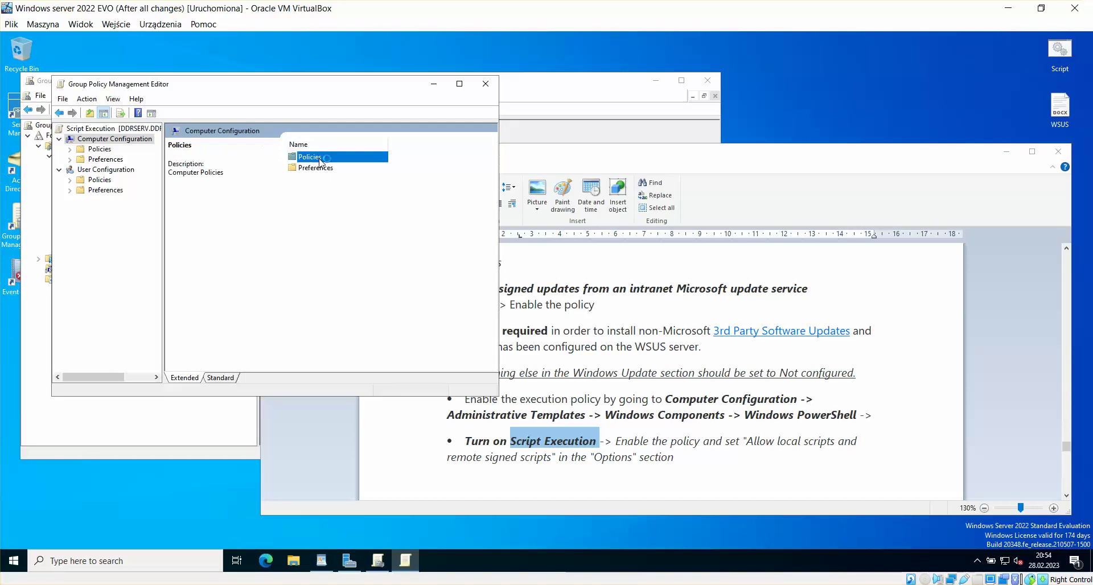
pyautogui.doubleClick(334, 180)
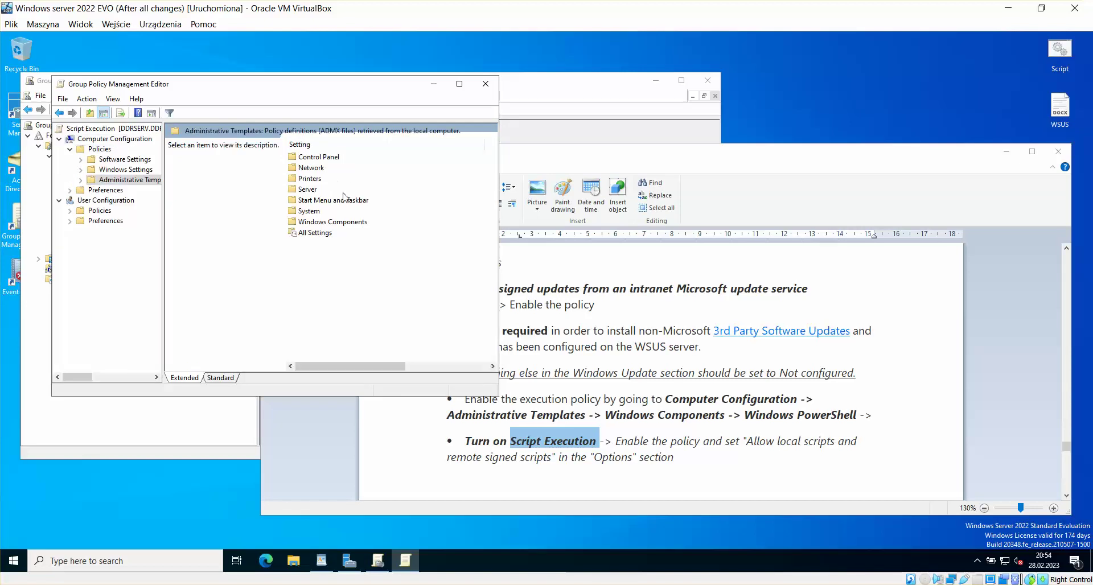
pyautogui.doubleClick(345, 226)
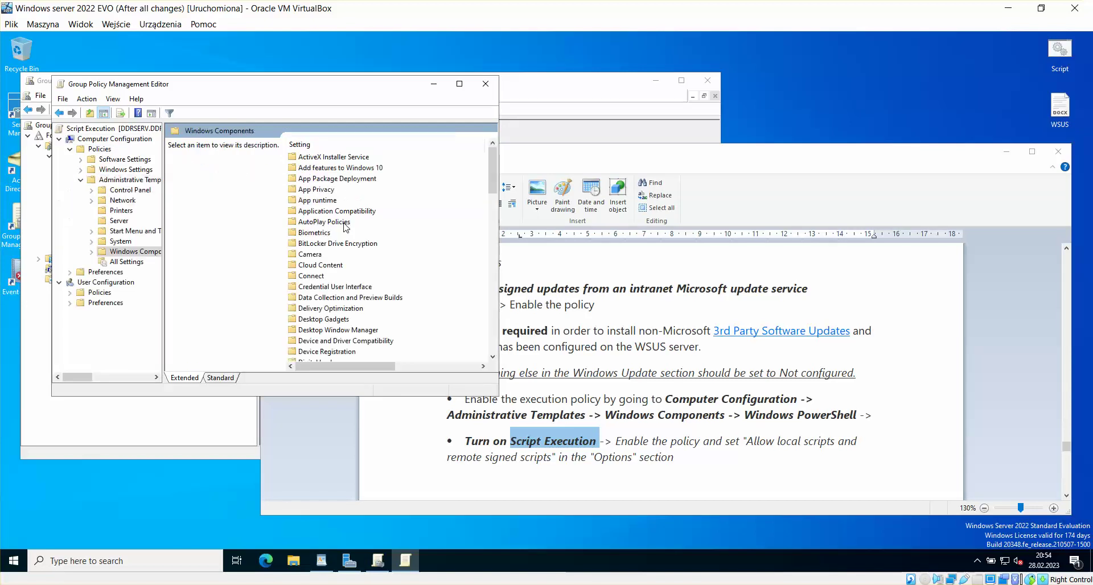
# Step: Open Windows PowerShell > Turn on Script Execution and set it to Enabled
pyautogui.click(334, 248)
pyautogui.press('w')
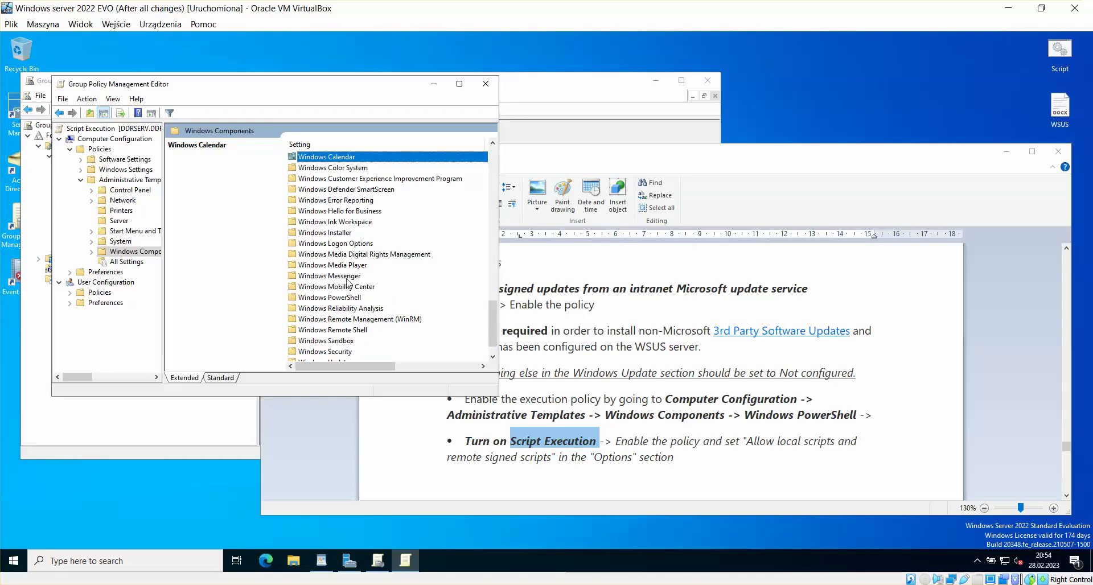
pyautogui.scroll(-1, 348, 283)
pyautogui.click(345, 201)
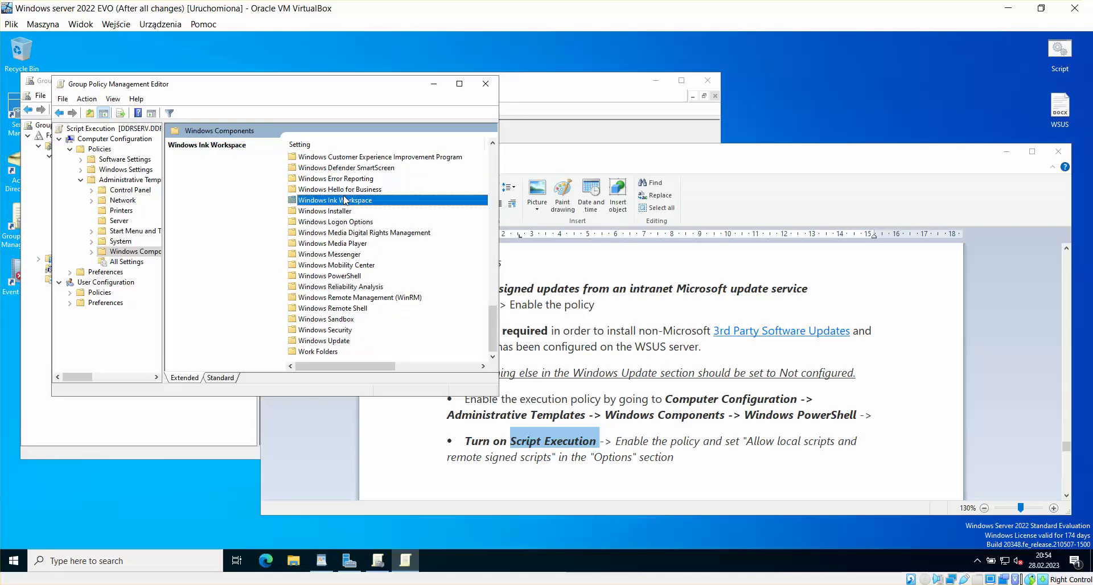
pyautogui.scroll(3, 370, 222)
pyautogui.scroll(-1, 370, 226)
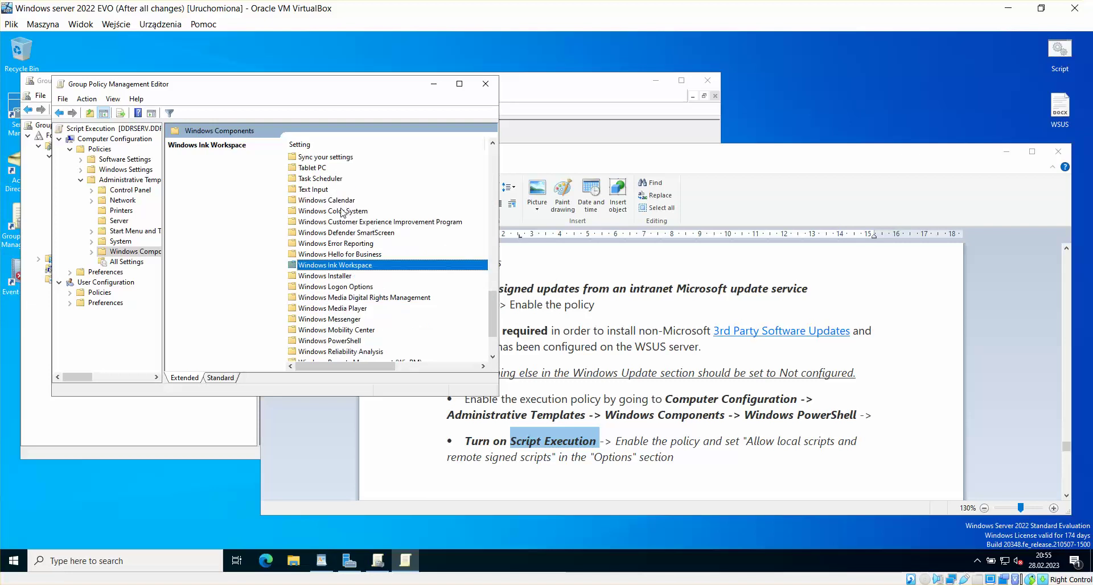
pyautogui.scroll(-1, 349, 311)
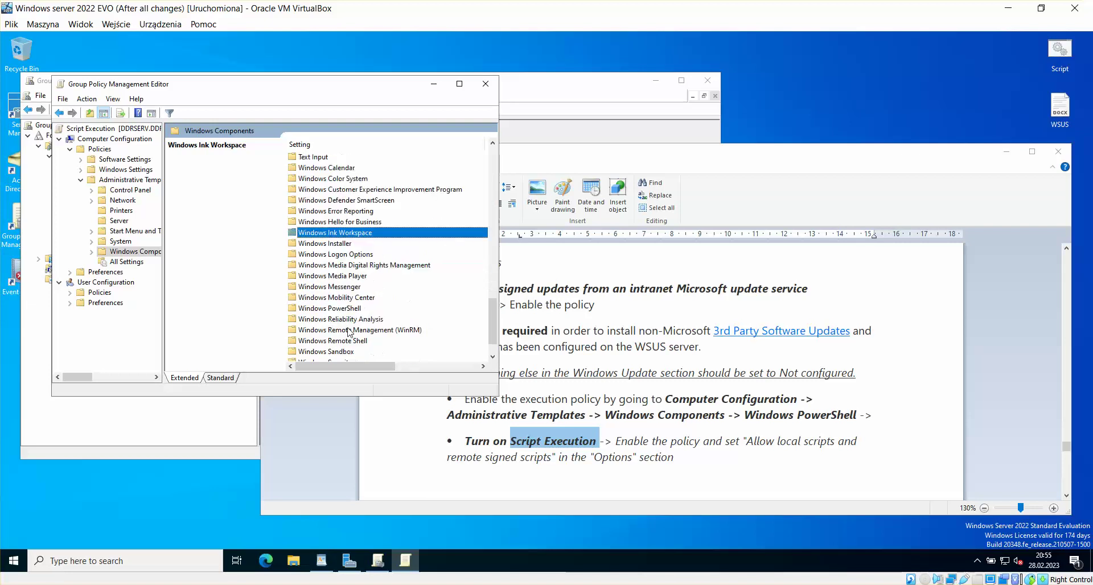
pyautogui.doubleClick(342, 309)
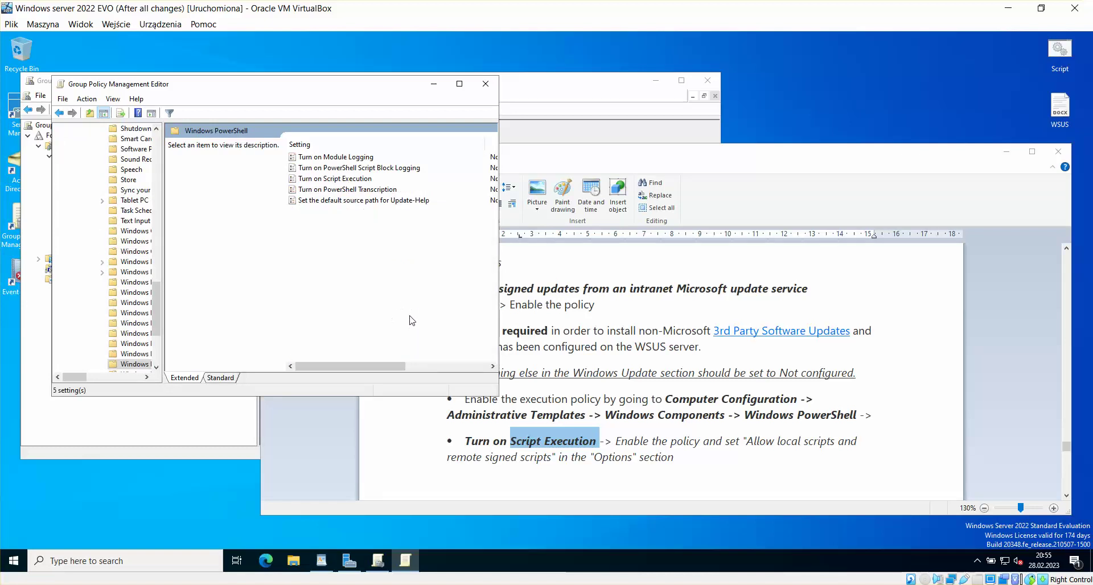
pyautogui.doubleClick(342, 178)
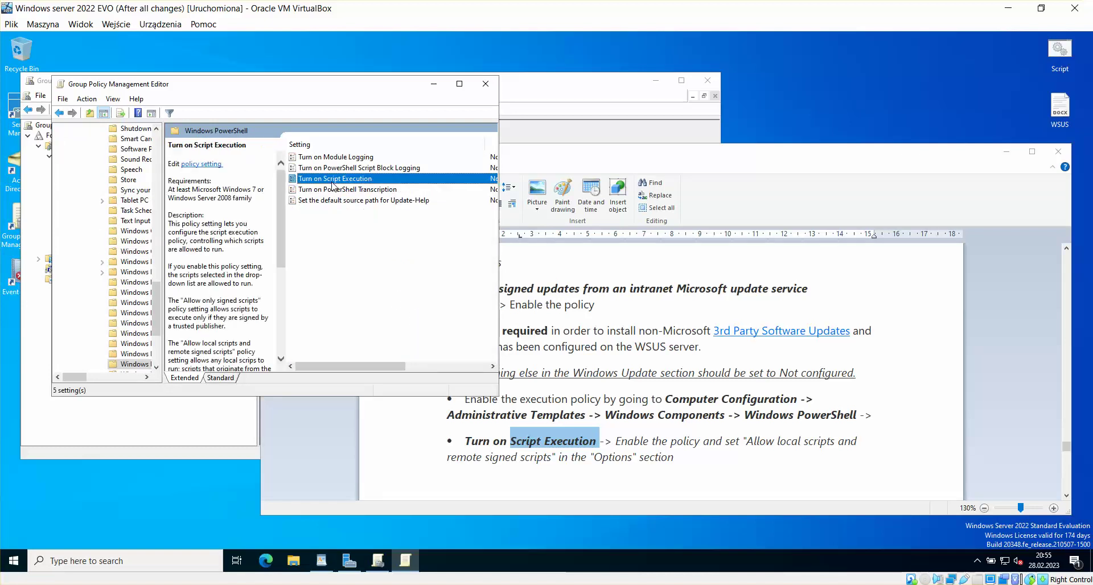
pyautogui.click(120, 193)
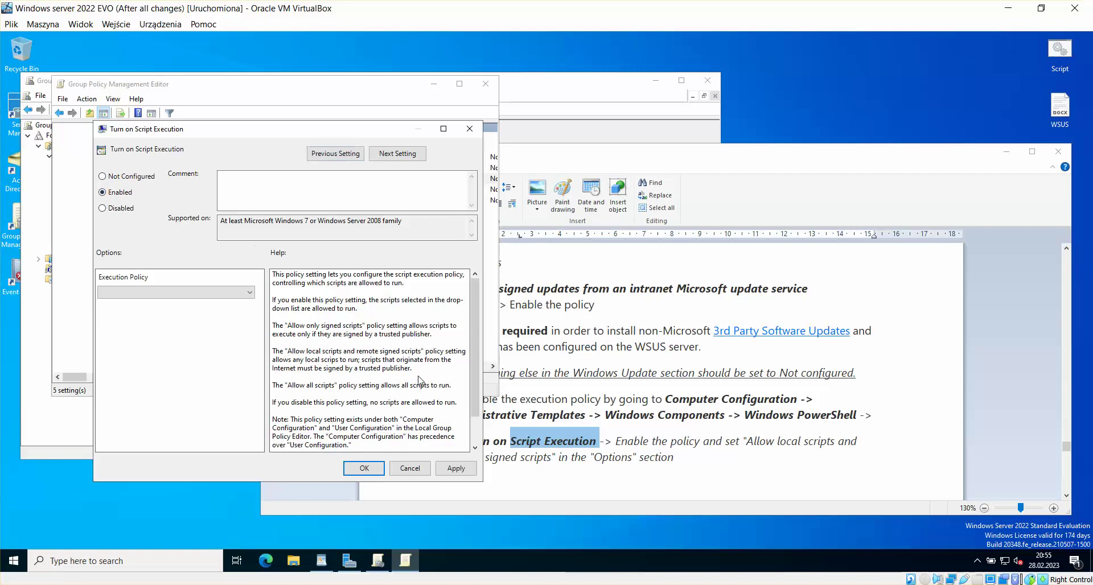
# Step: Set Execution Policy to 'Allow local scripts and remote signed scripts', apply, and close the editor
pyautogui.click(248, 293)
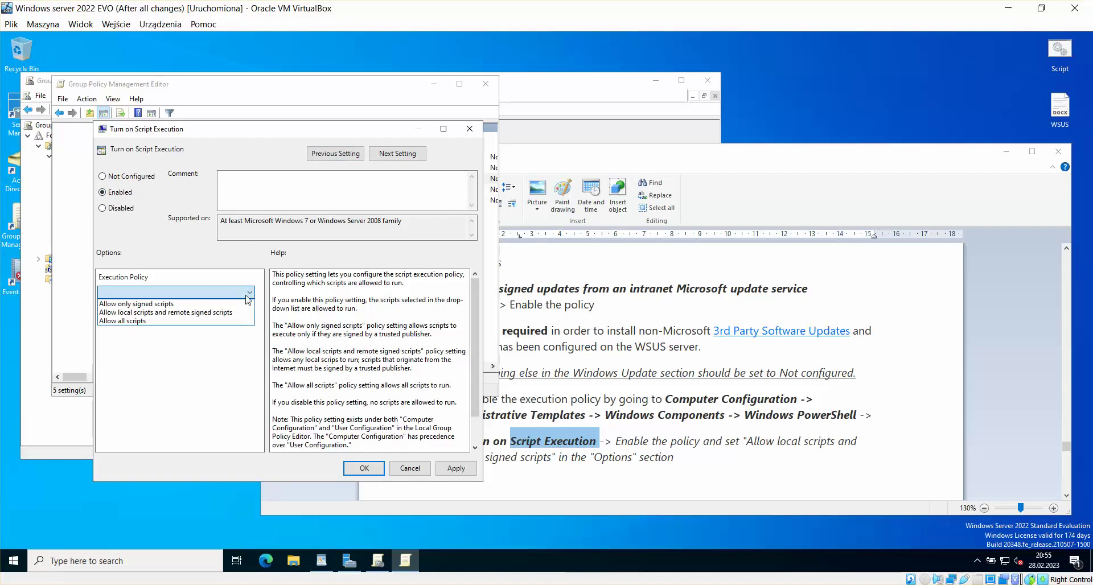
pyautogui.click(175, 318)
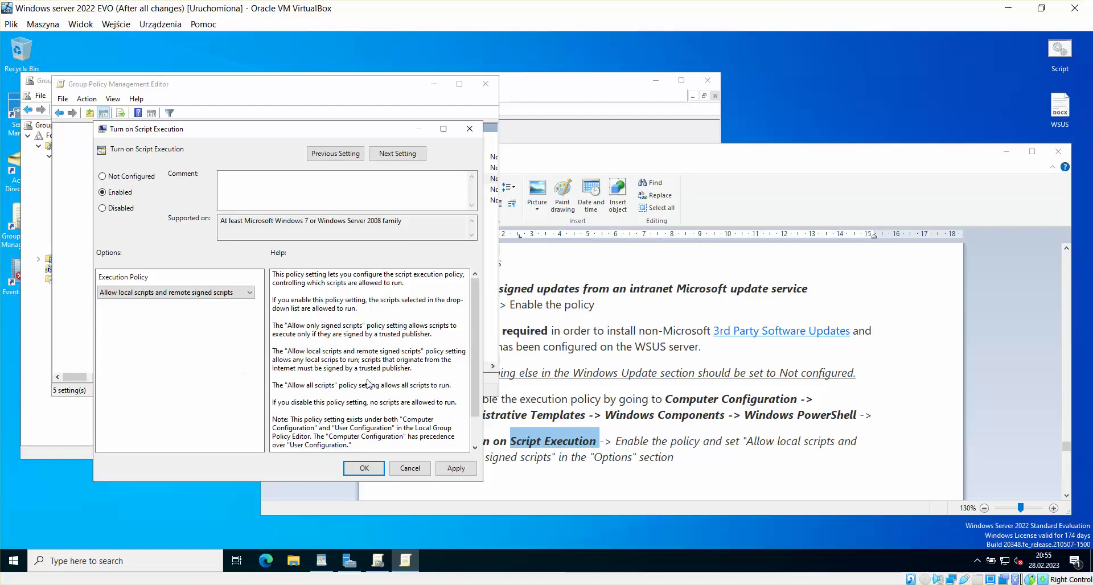
pyautogui.click(452, 468)
pyautogui.click(368, 469)
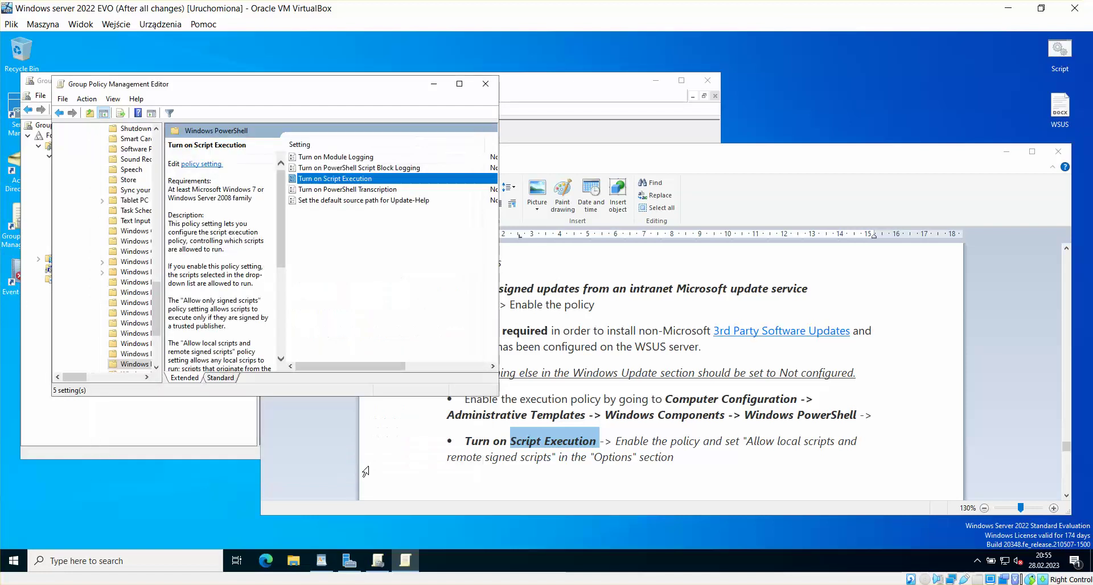
pyautogui.click(428, 312)
pyautogui.click(490, 90)
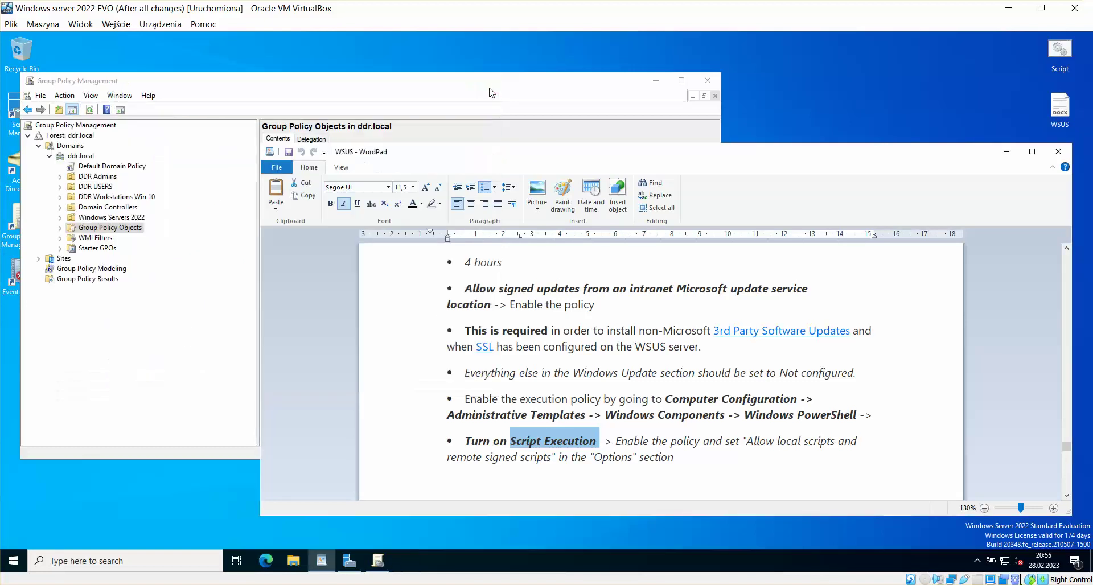
# Step: Link the Script Execution GPO to the DDR Workstations Win 10 OU
pyautogui.click(520, 95)
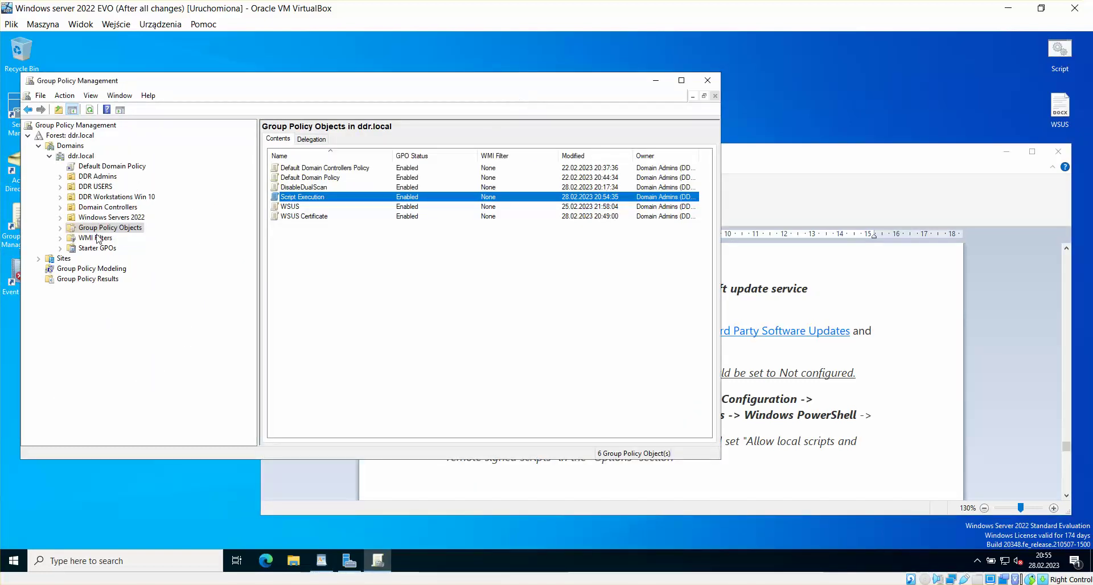
pyautogui.click(119, 197)
pyautogui.rightClick(119, 197)
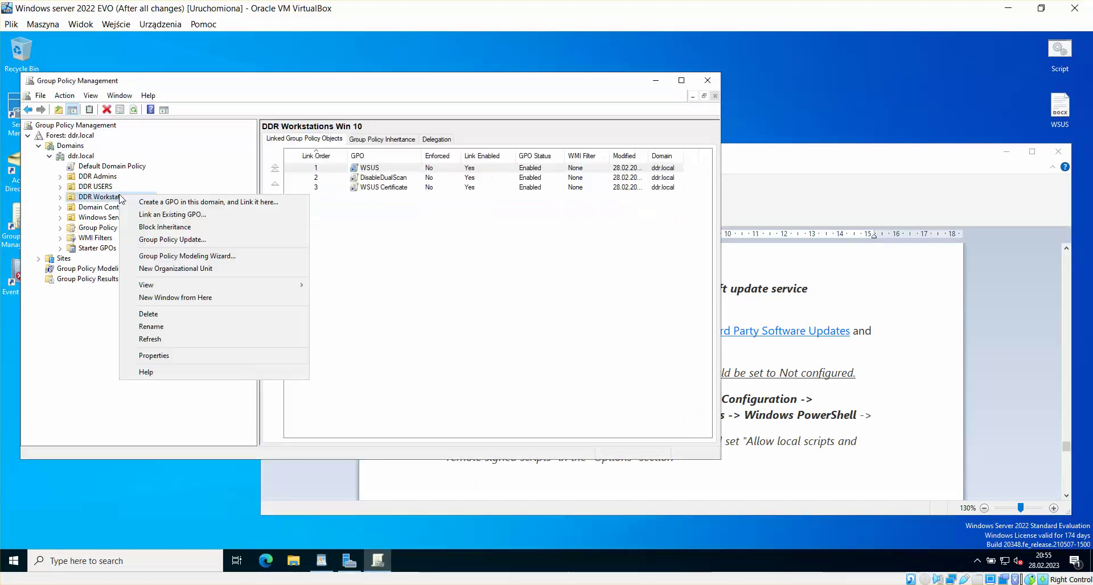
pyautogui.click(183, 216)
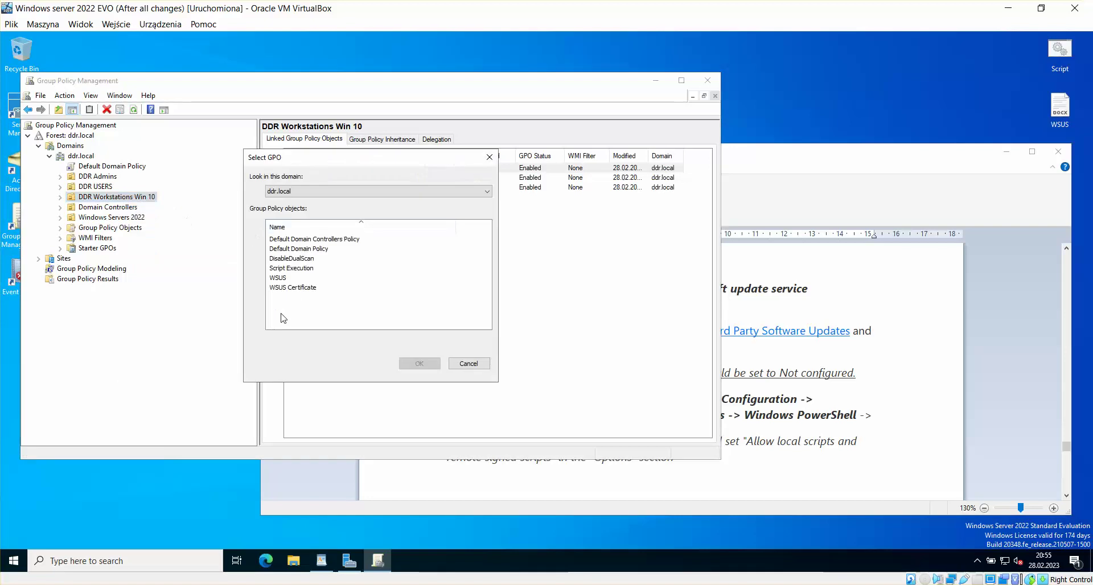
pyautogui.click(308, 268)
pyautogui.click(409, 364)
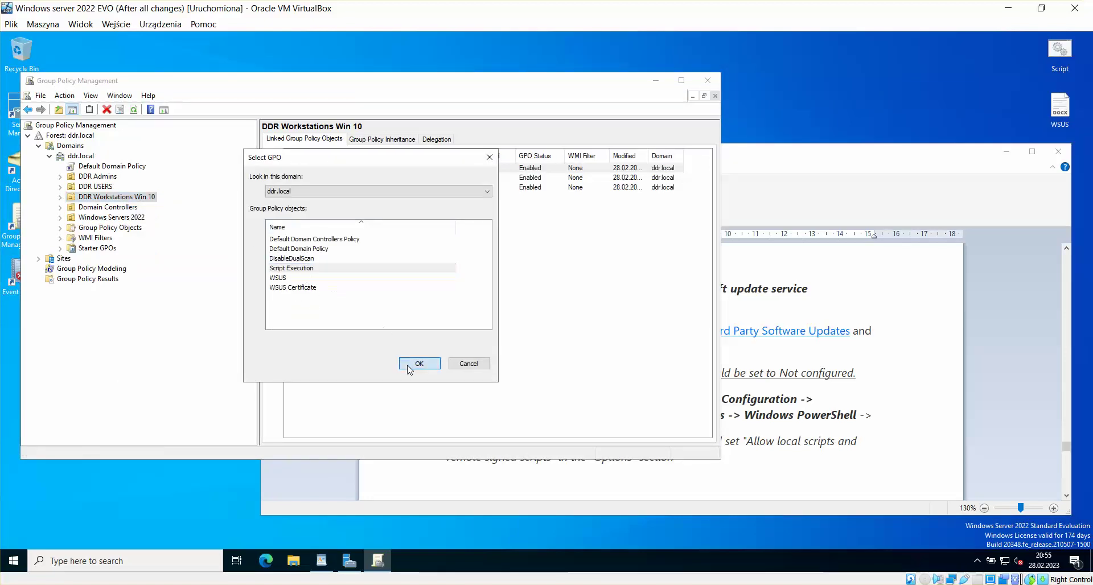
# Step: Link the Script Execution GPO to the Windows Servers 2022 OU
pyautogui.click(121, 219)
pyautogui.rightClick(119, 218)
pyautogui.click(166, 238)
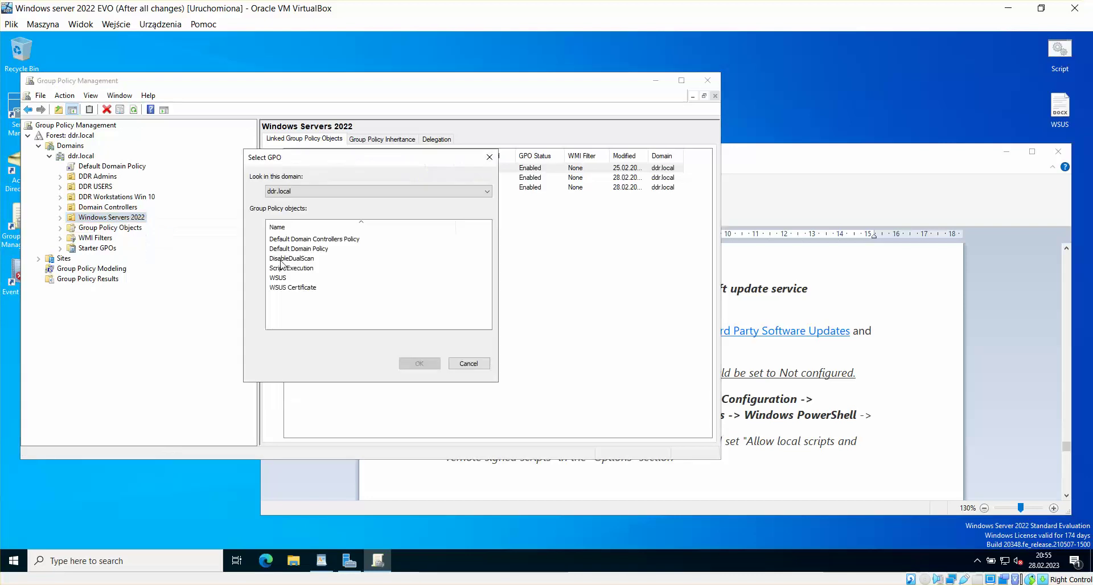
pyautogui.click(299, 268)
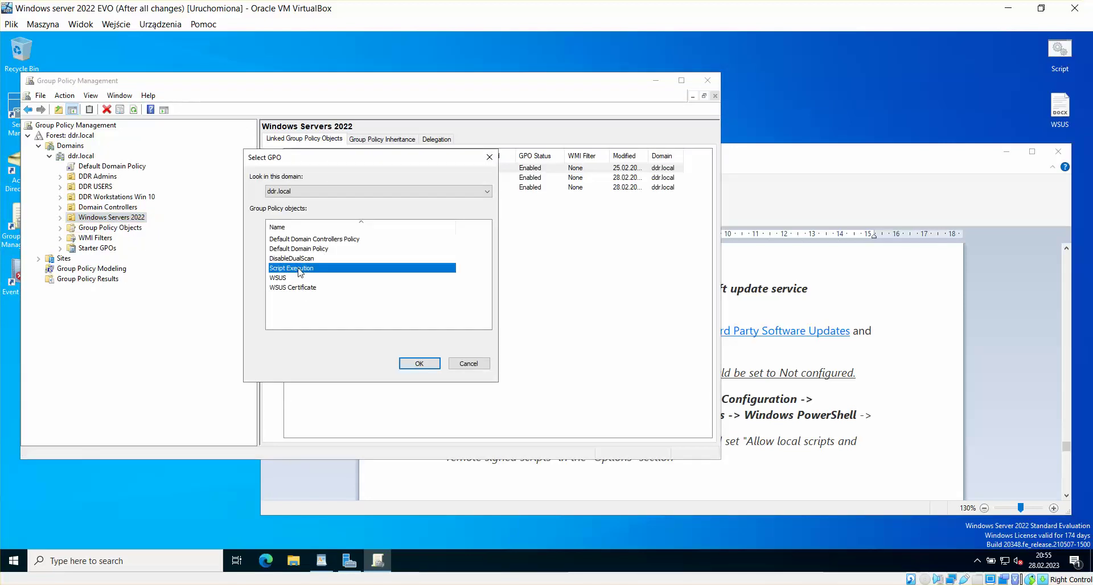
pyautogui.click(419, 364)
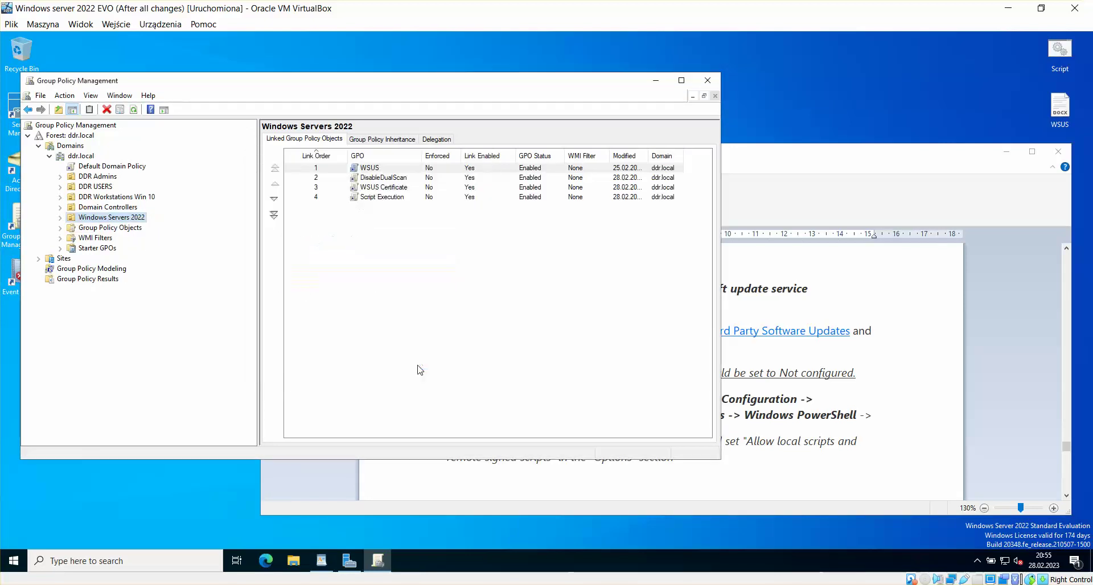
# Step: Link the Script Execution GPO to the Domain Controllers OU
pyautogui.click(118, 208)
pyautogui.rightClick(117, 207)
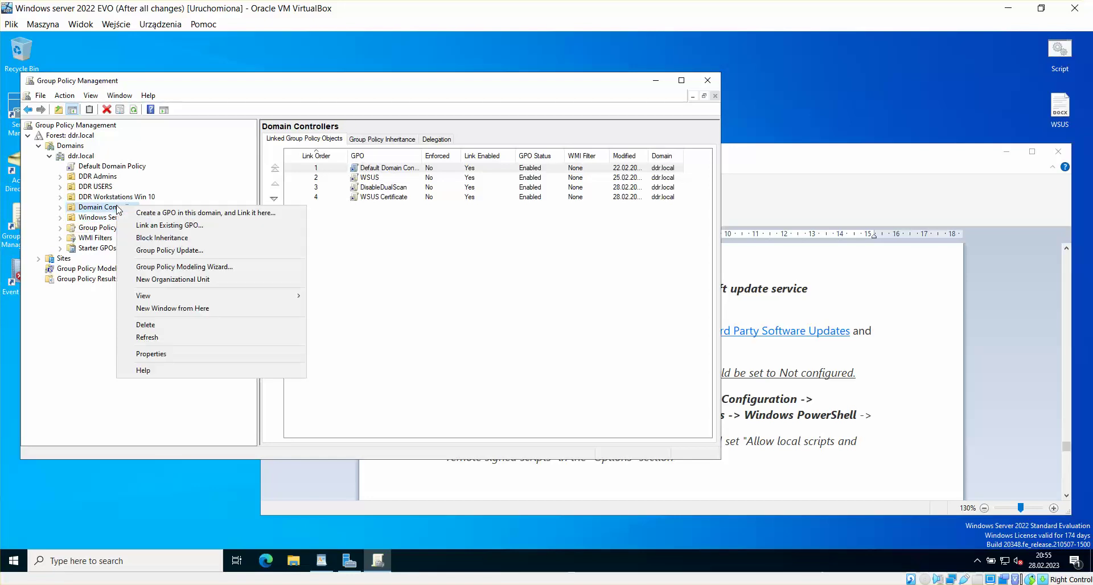
pyautogui.click(170, 226)
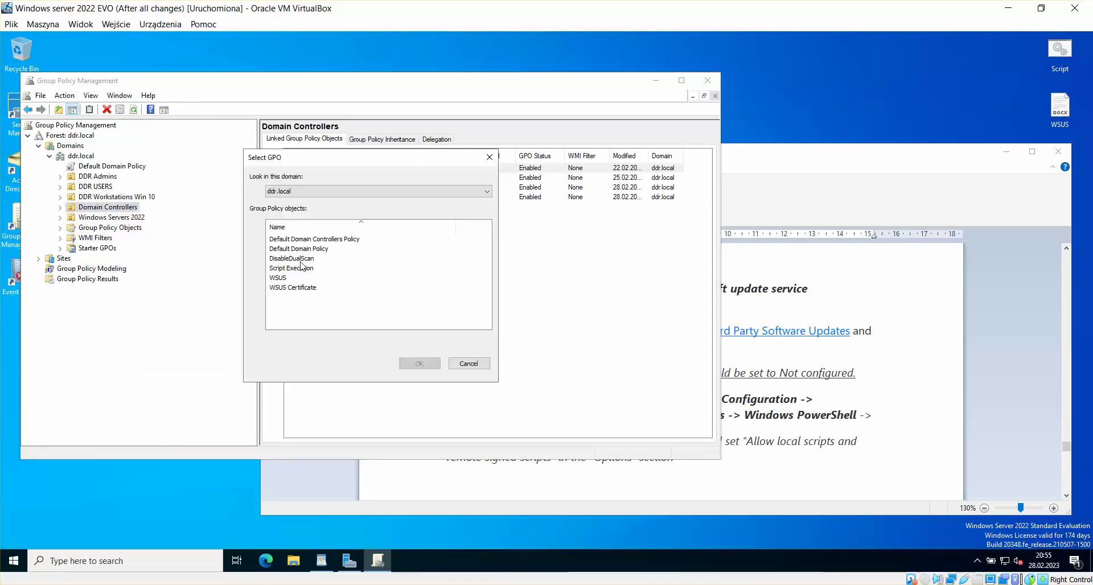
pyautogui.click(300, 268)
pyautogui.click(418, 364)
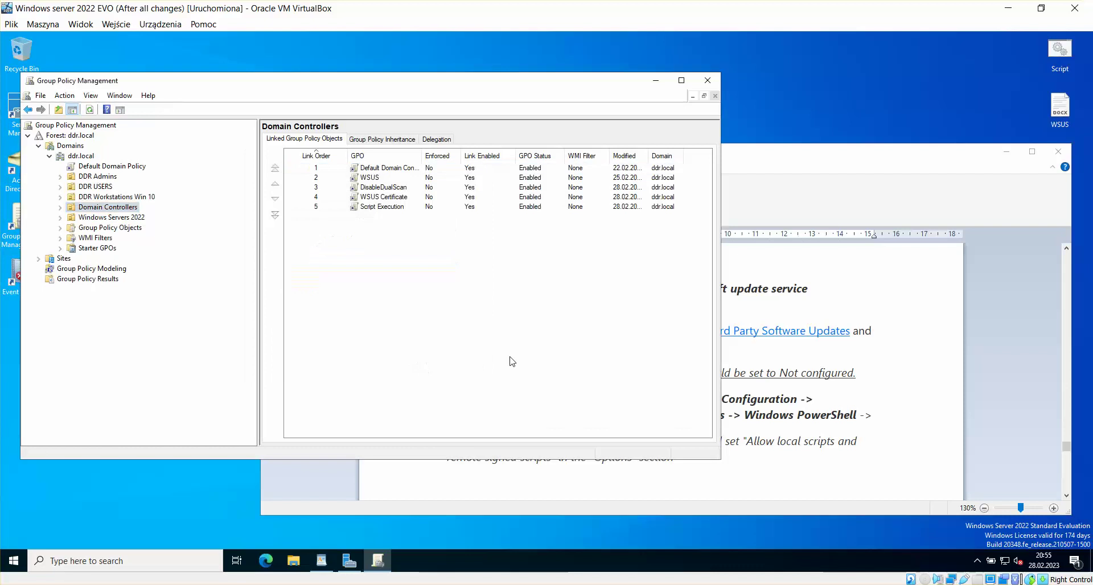
pyautogui.click(780, 196)
pyautogui.click(911, 350)
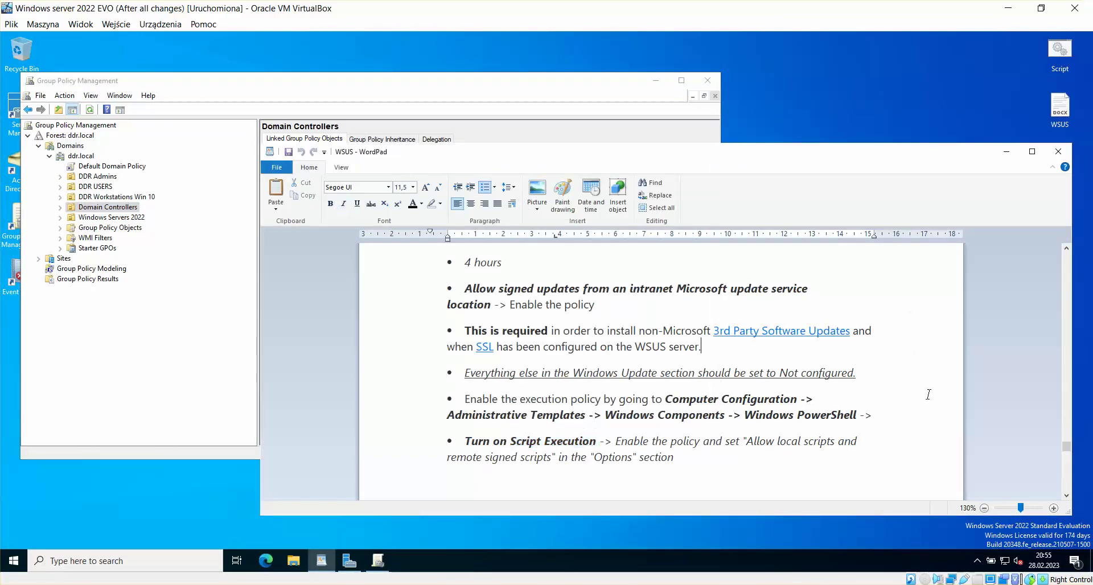
# Step: Move and enlarge the WSUS notes window, scrolling to the SSL connection verification section
pyautogui.click(1067, 495)
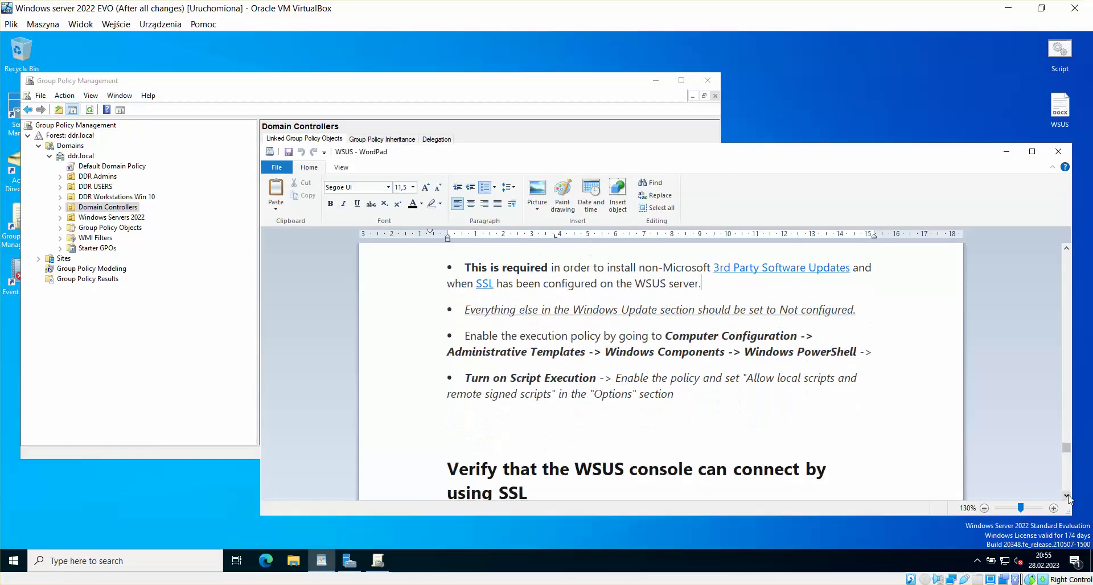
pyautogui.click(1066, 496)
pyautogui.click(1066, 495)
pyautogui.click(1067, 496)
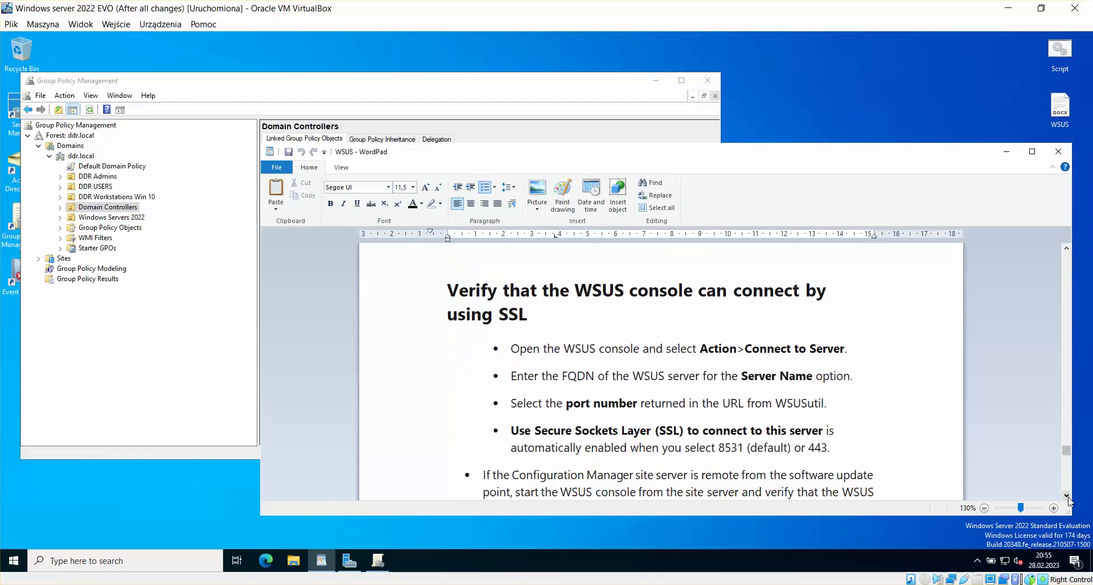
pyautogui.click(1067, 496)
pyautogui.moveTo(777, 152); pyautogui.dragTo(713, 70)
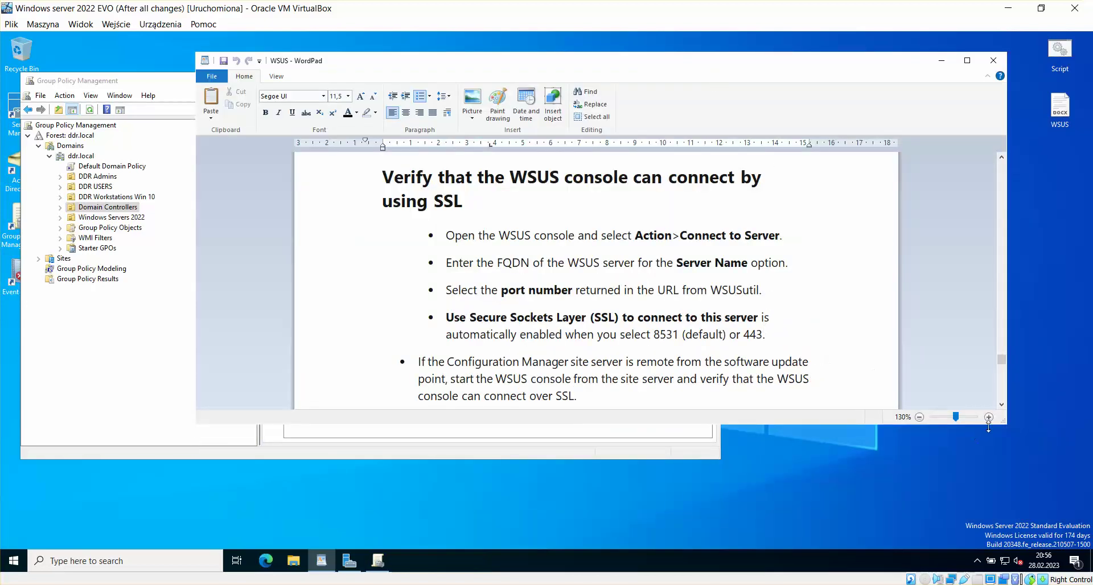
pyautogui.moveTo(1007, 425); pyautogui.dragTo(1040, 519)
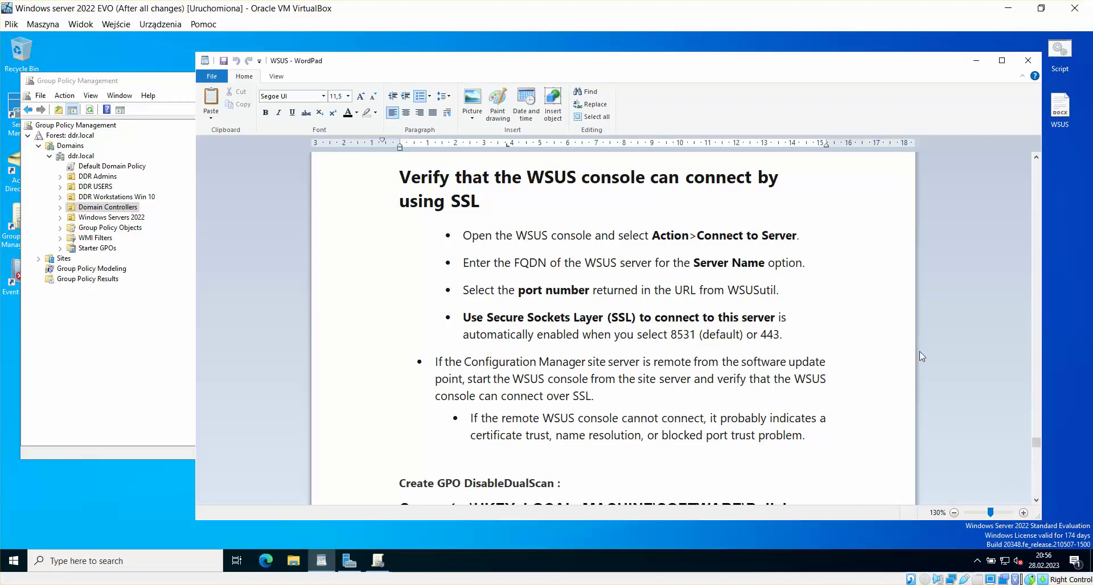
pyautogui.click(1036, 501)
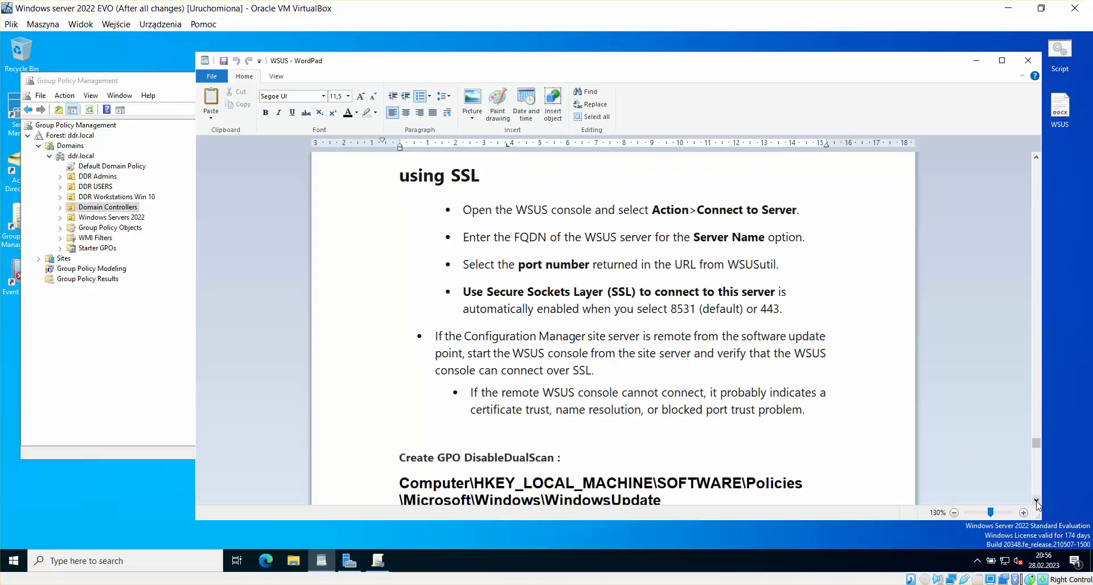
pyautogui.click(1036, 500)
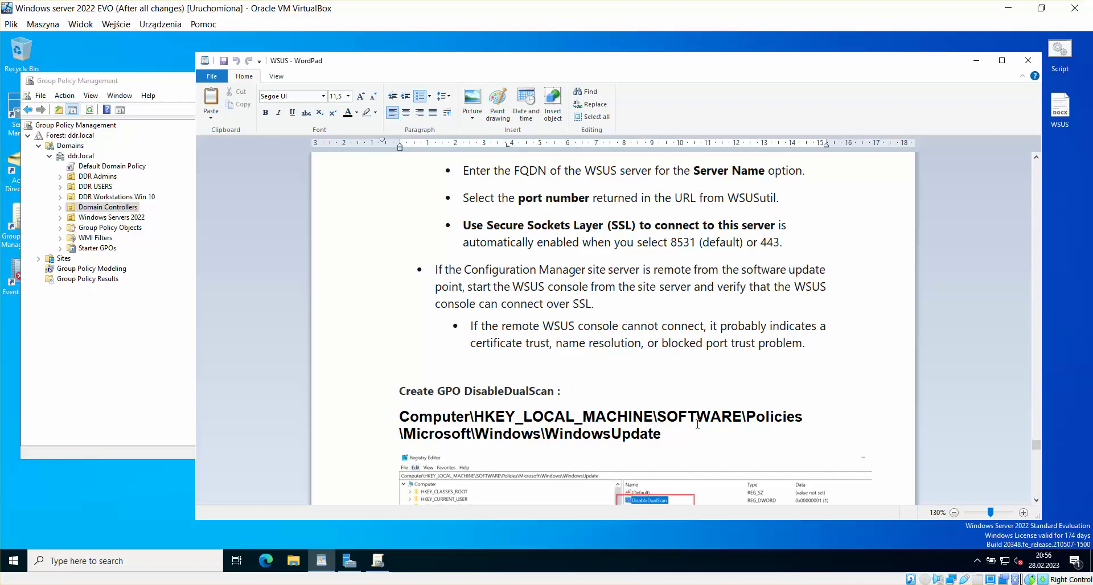
pyautogui.click(1036, 157)
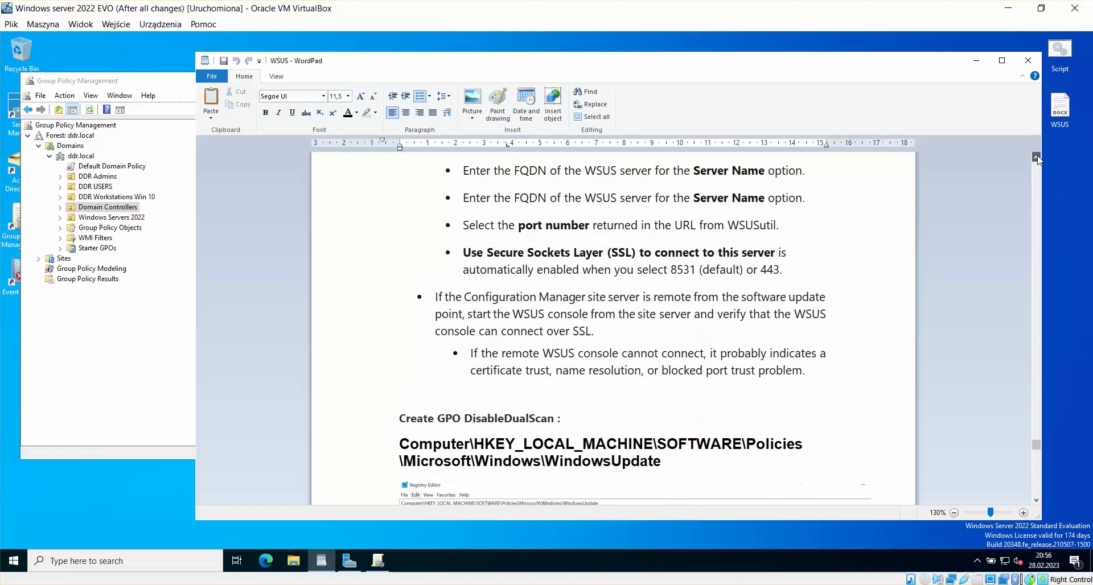
pyautogui.click(1036, 157)
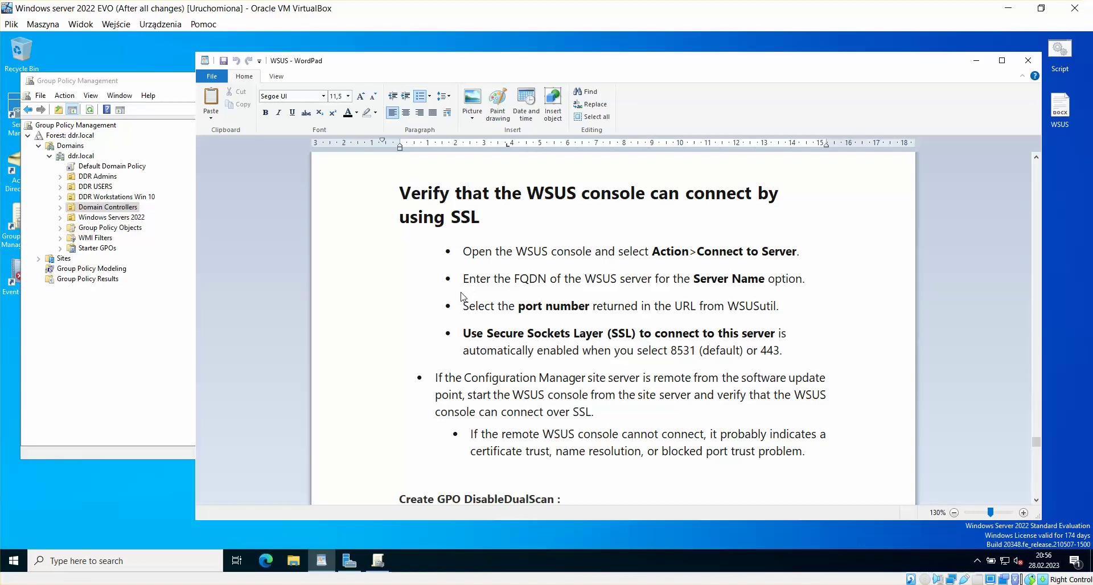
# Step: Hide the WSUS notes and close Group Policy Management
pyautogui.click(165, 92)
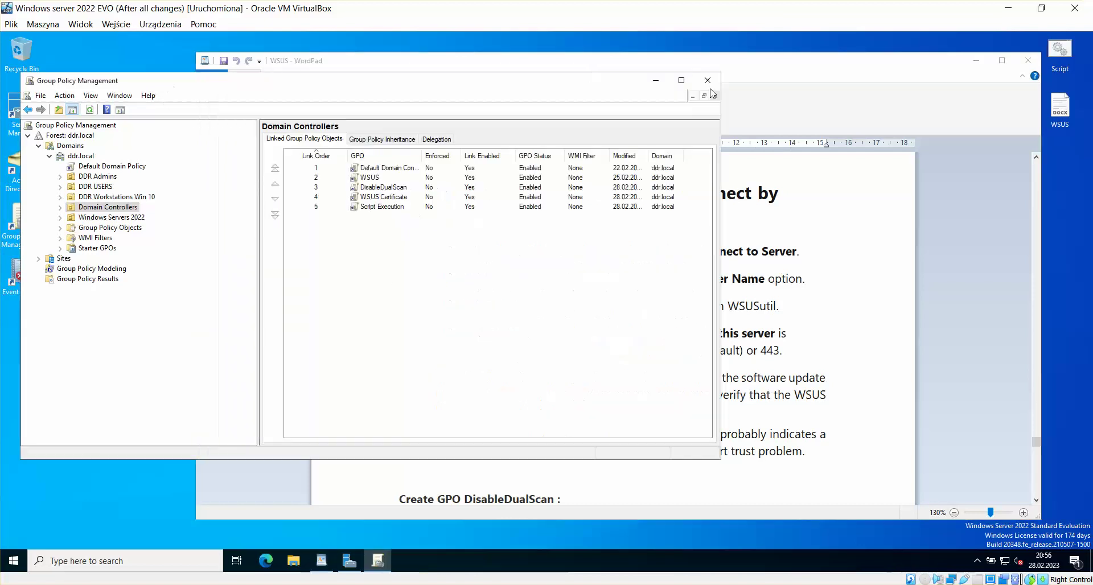
pyautogui.click(982, 60)
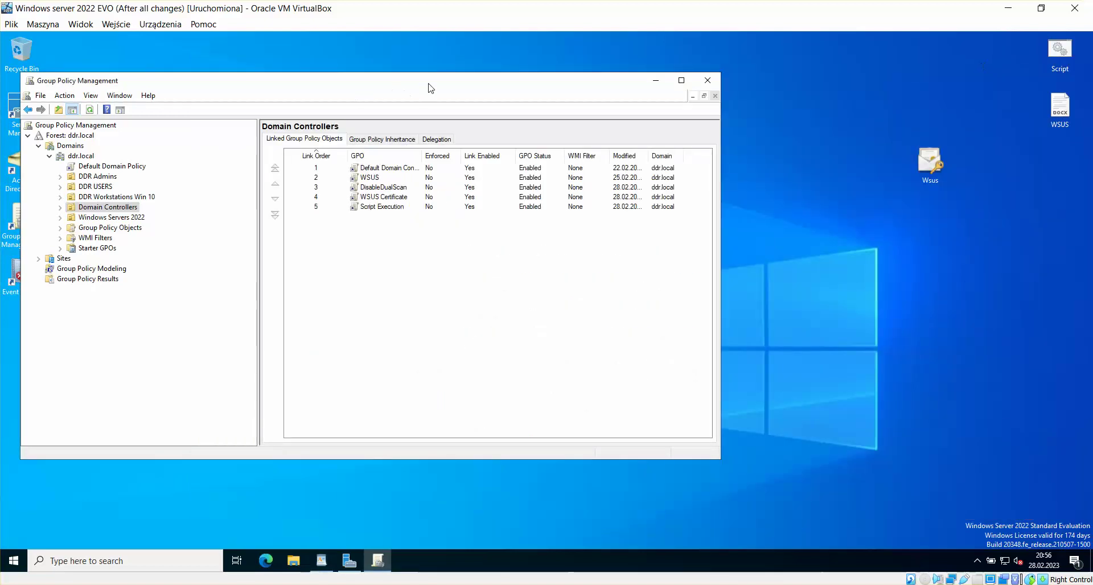
pyautogui.moveTo(431, 87); pyautogui.dragTo(524, 99)
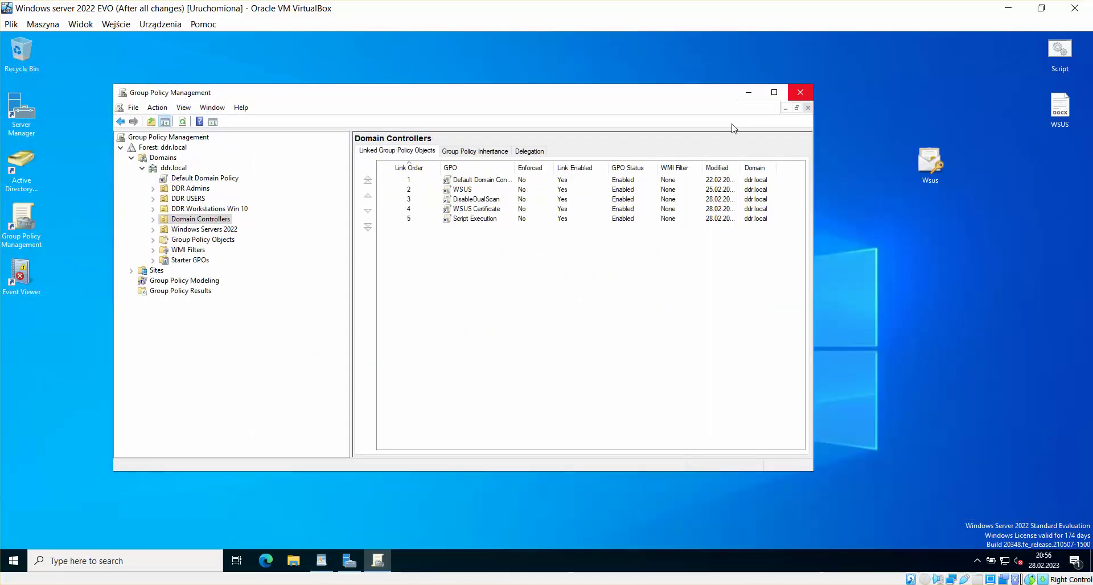
pyautogui.click(800, 94)
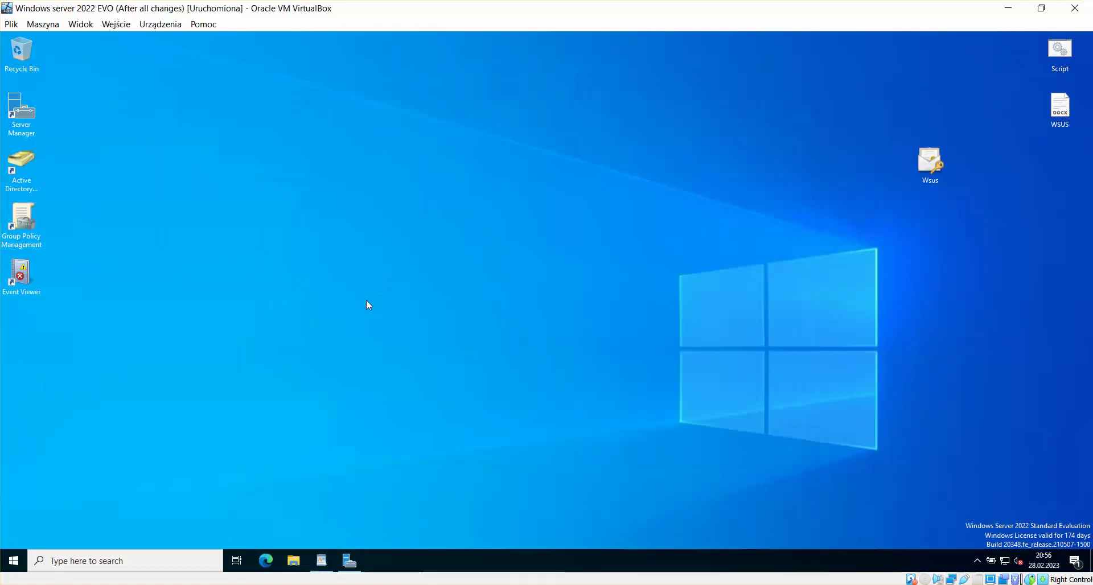
# Step: Run gpupdate /force in a Command Prompt on the EVO server
pyautogui.click(12, 561)
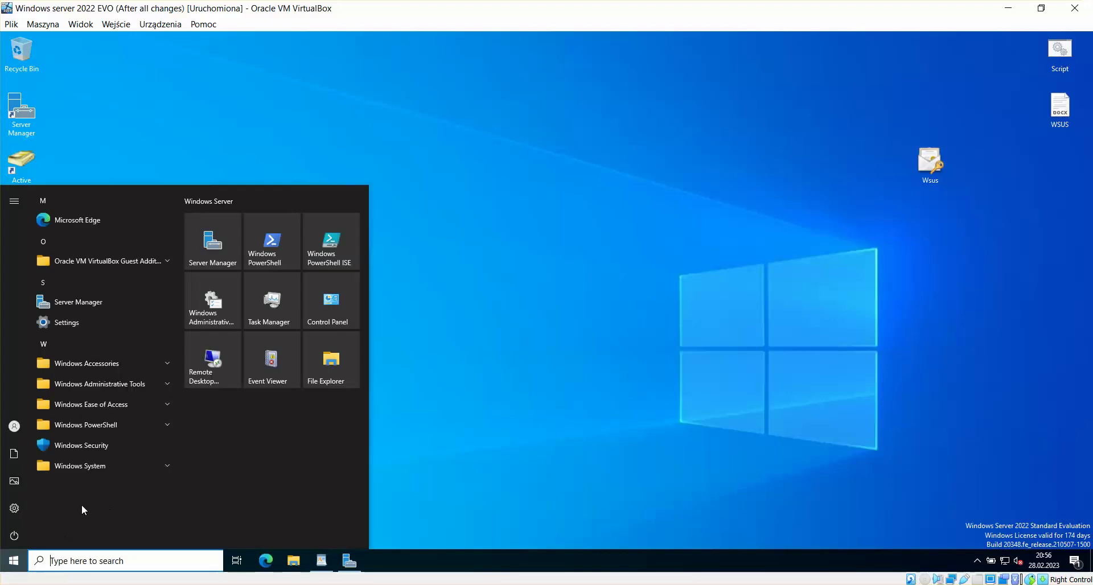
pyautogui.write('cmd')
pyautogui.press('Return')
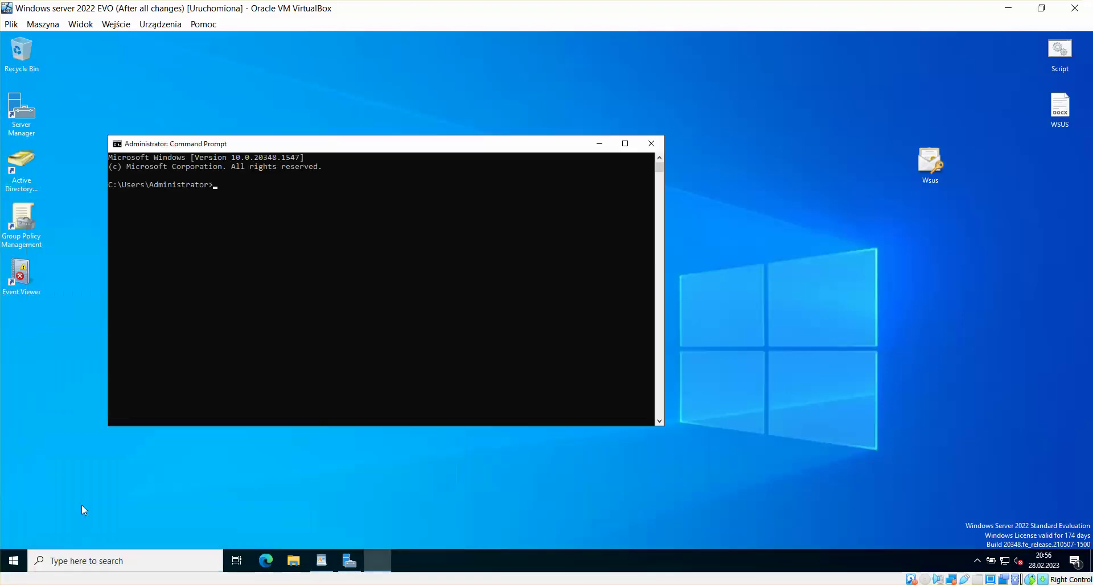
pyautogui.write('gpupd')
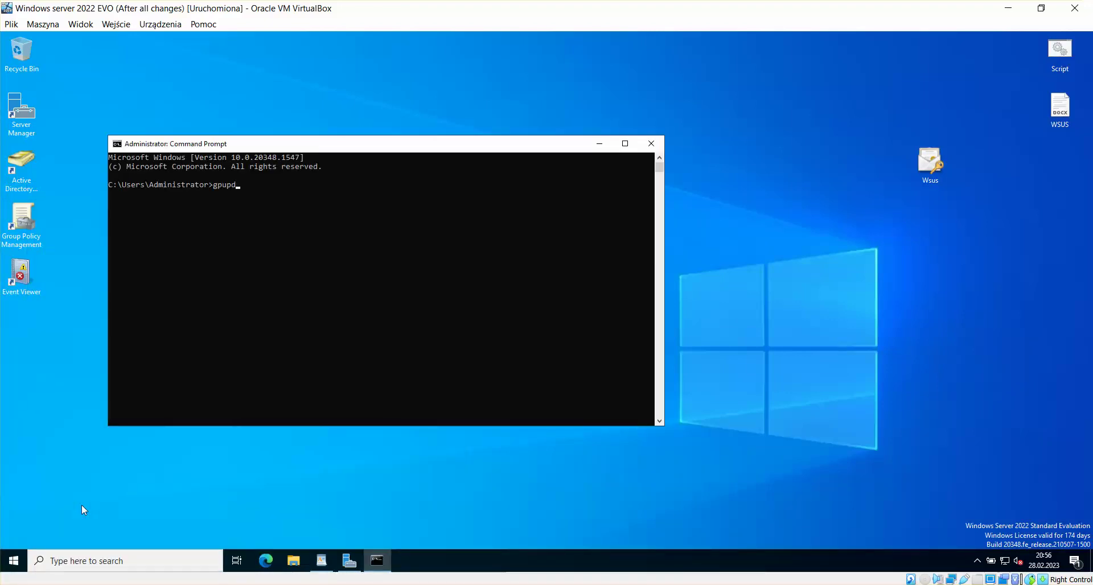
pyautogui.write('ate /force')
pyautogui.press('Return')
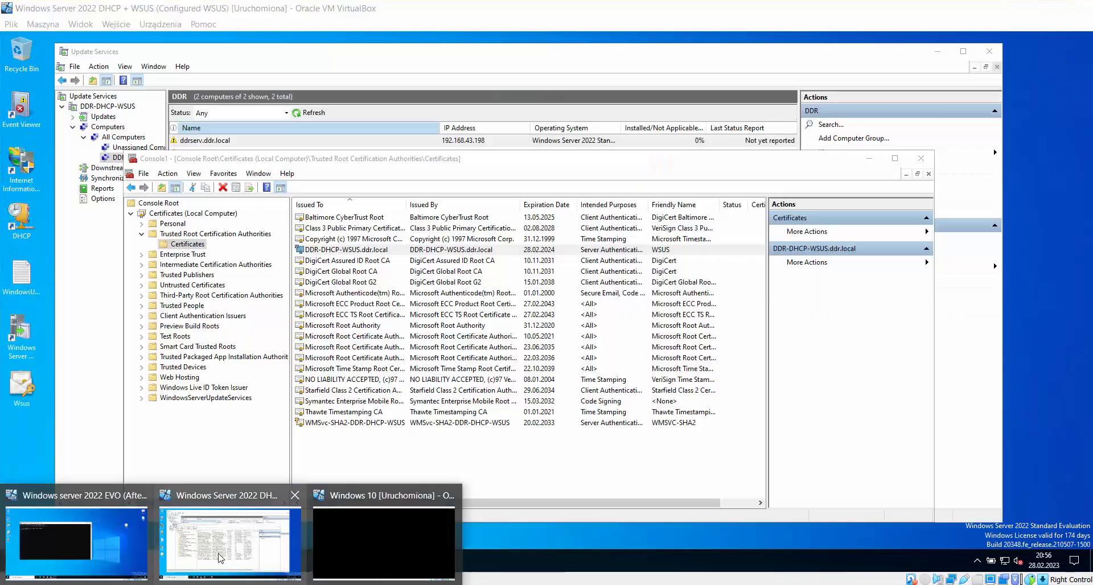
# Step: Run gpupdate /force in a Command Prompt on the DHCP and WSUS server
pyautogui.click(246, 502)
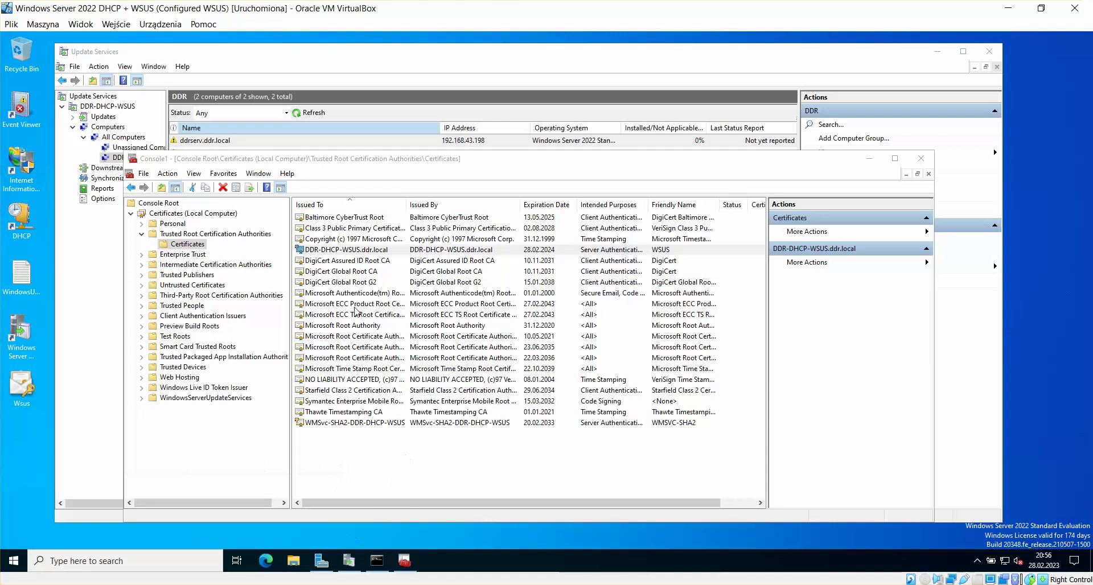
pyautogui.click(13, 560)
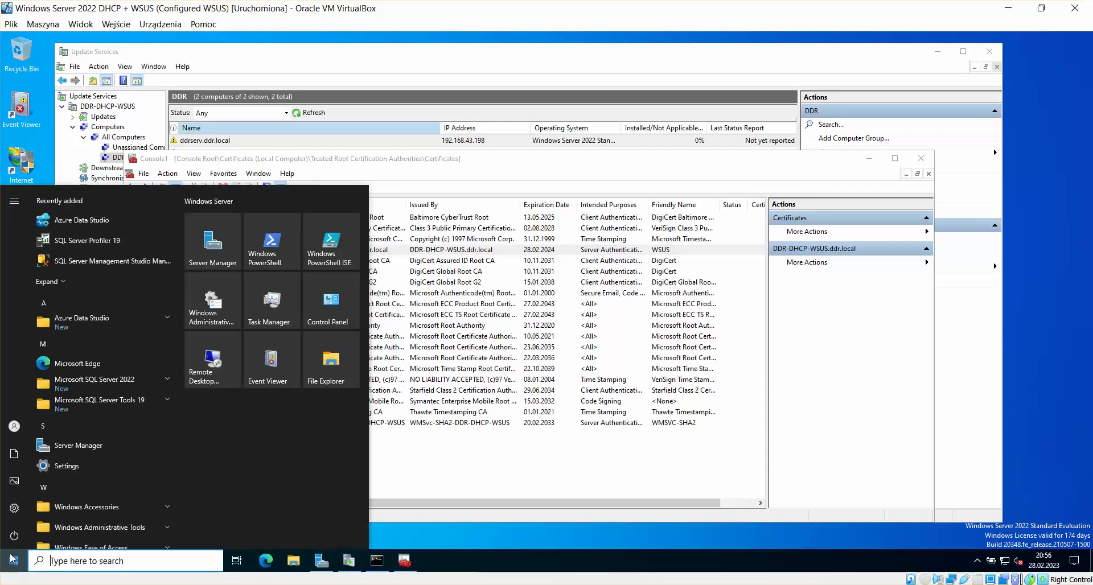
pyautogui.write('cmd')
pyautogui.press('Return')
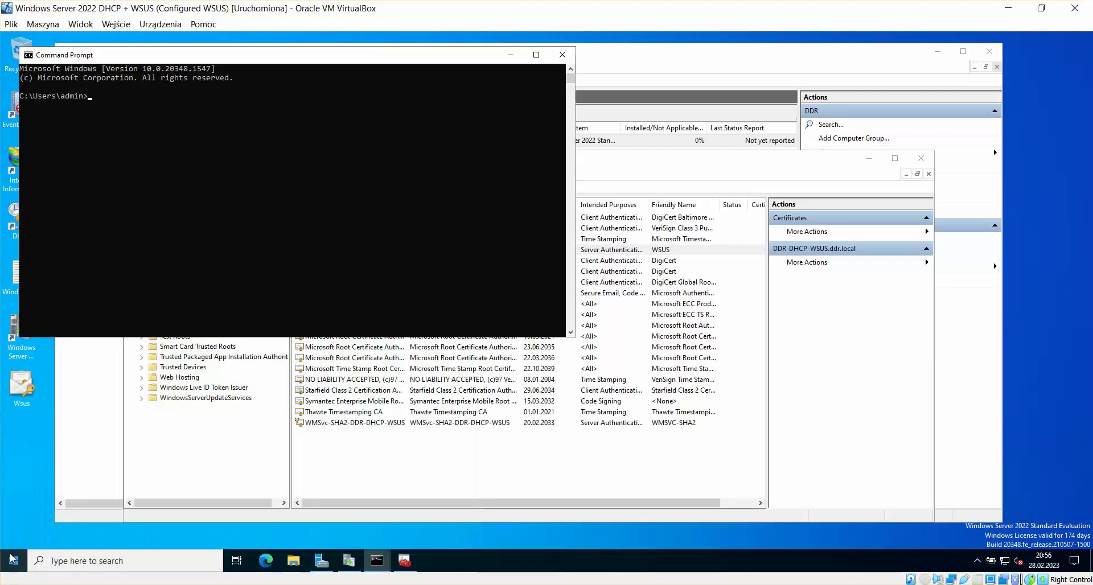
pyautogui.write('gpupdate /force')
pyautogui.press('Return')
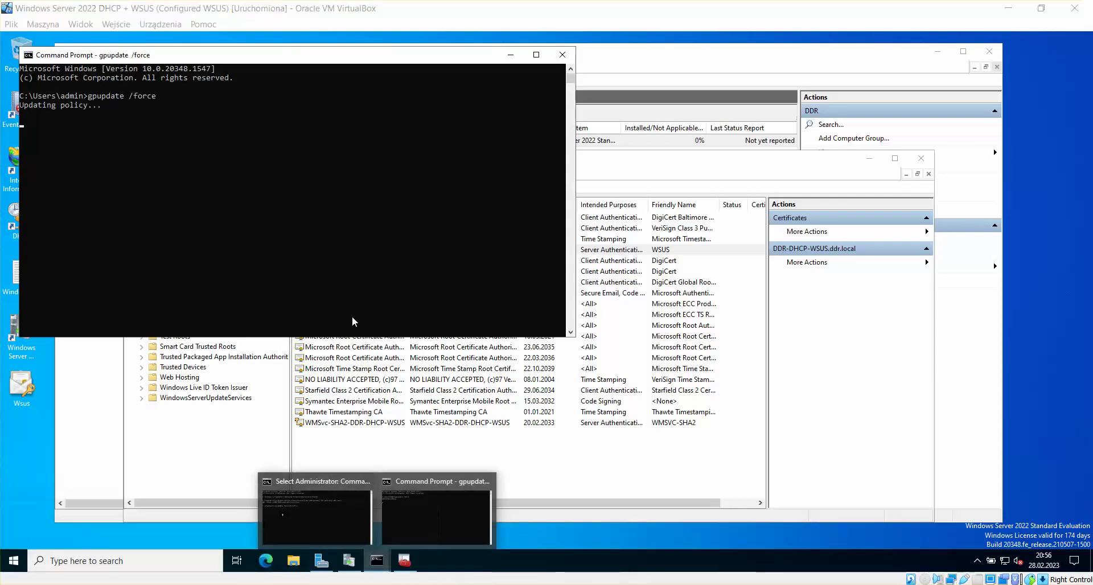
# Step: Sign in to the Windows 10 VM with the user password
pyautogui.click(377, 538)
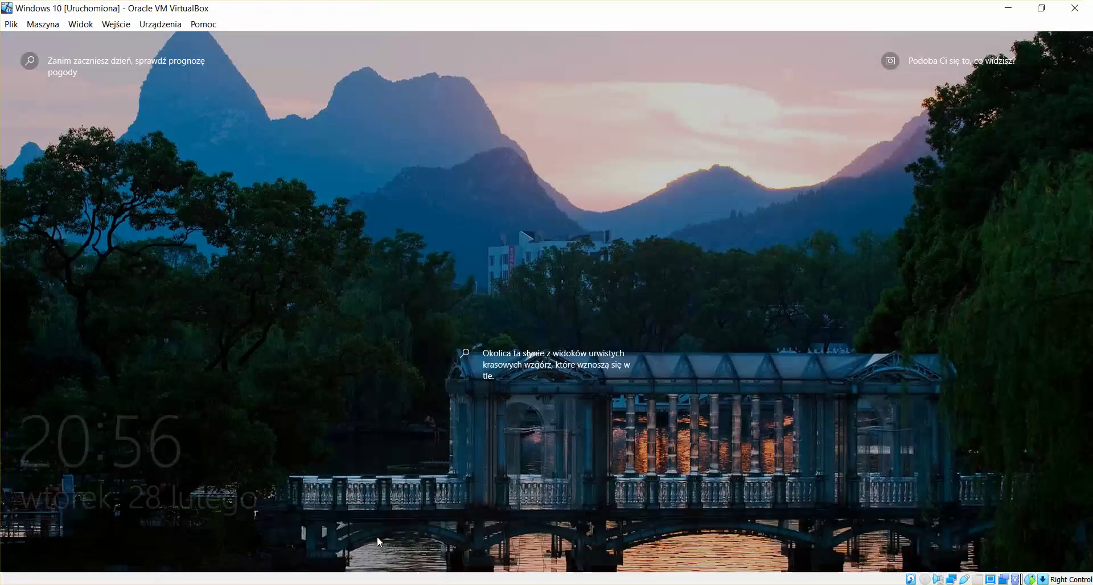
pyautogui.click(296, 438)
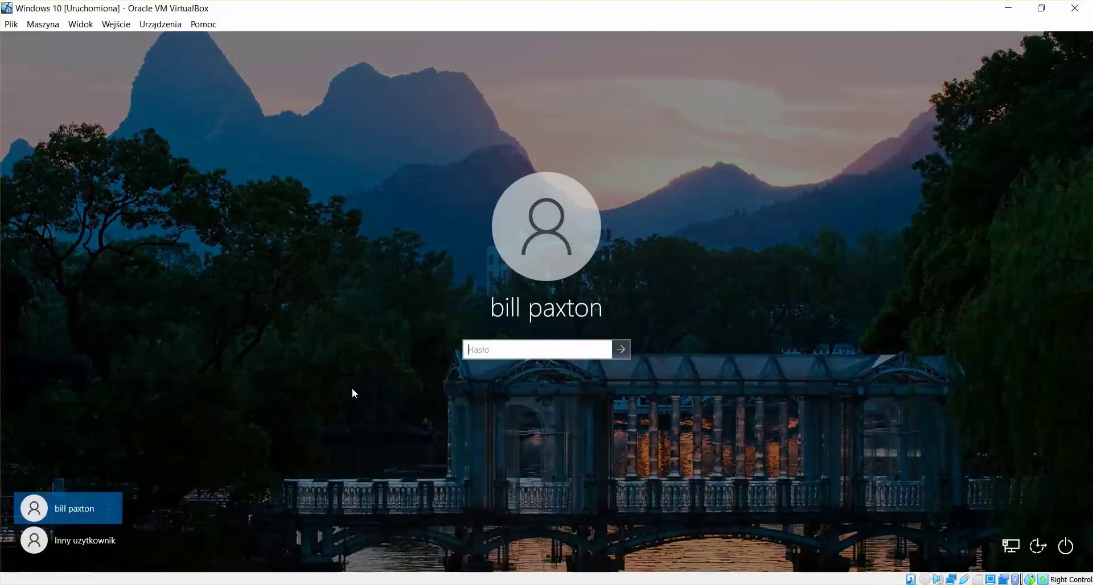
pyautogui.press('capslock')
pyautogui.write('•')
pyautogui.press('capslock')
pyautogui.write('•••••••••')
pyautogui.press('Return')
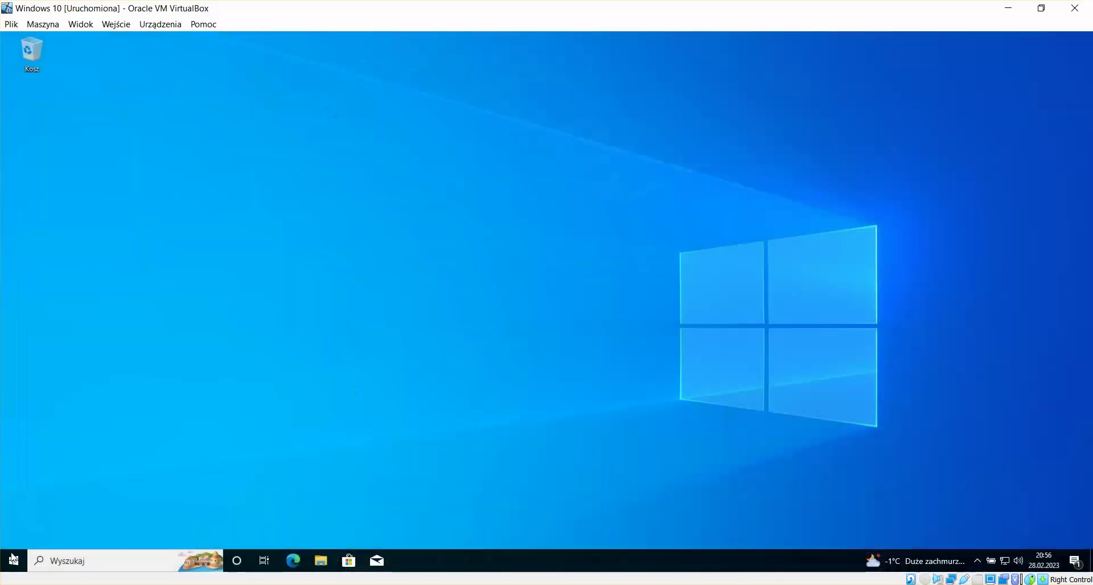
# Step: Run gpupdate /force in a Command Prompt on the Windows 10 VM
pyautogui.click(12, 560)
pyautogui.write('cmd')
pyautogui.press('Return')
pyautogui.write('gpu')
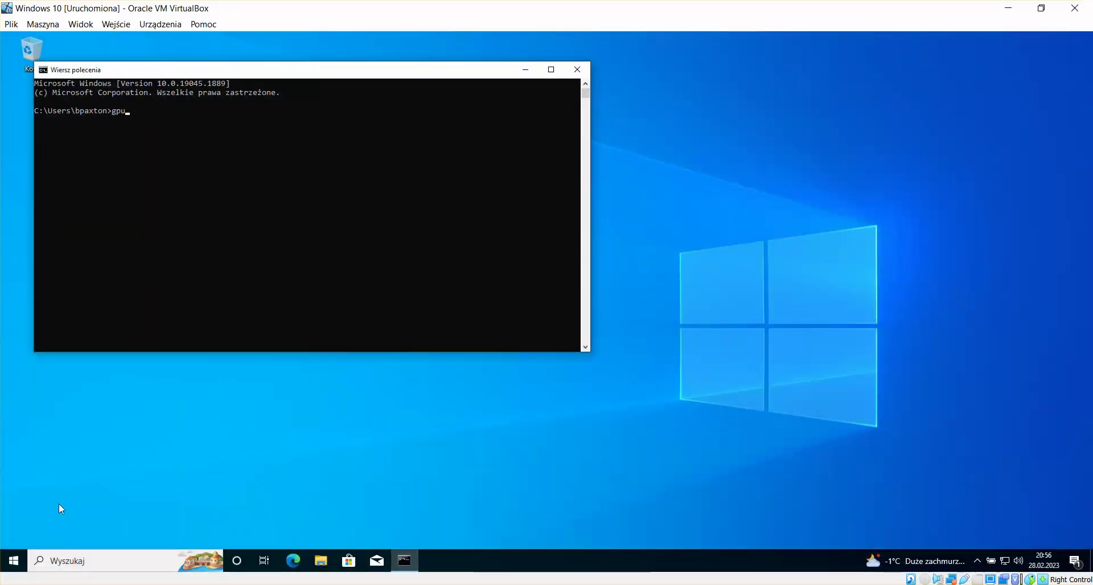
pyautogui.write('pdate /force')
pyautogui.press('Return')
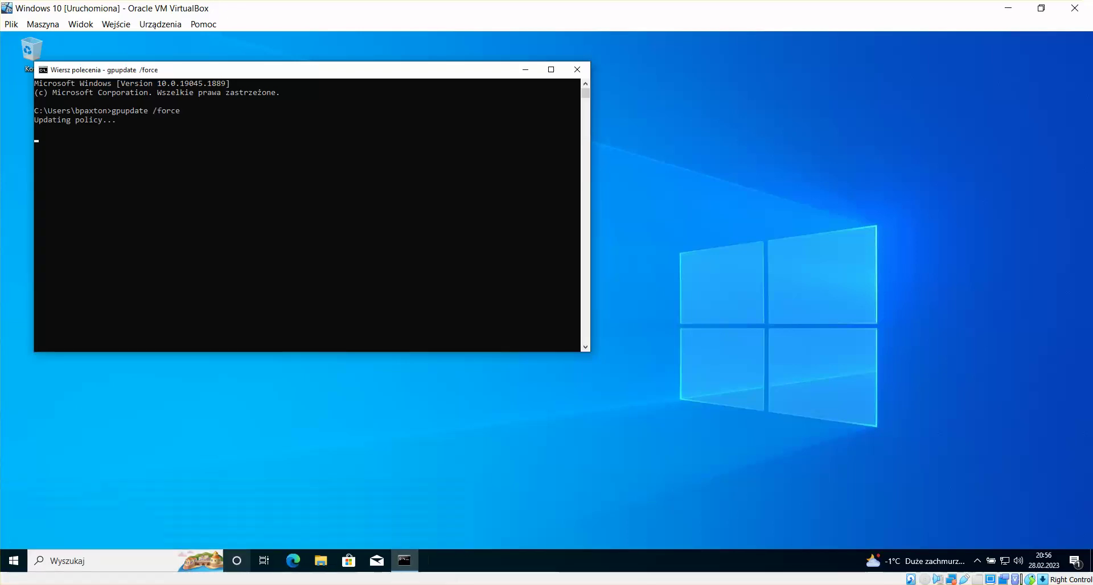
pyautogui.moveTo(228, 579)
pyautogui.click(73, 541)
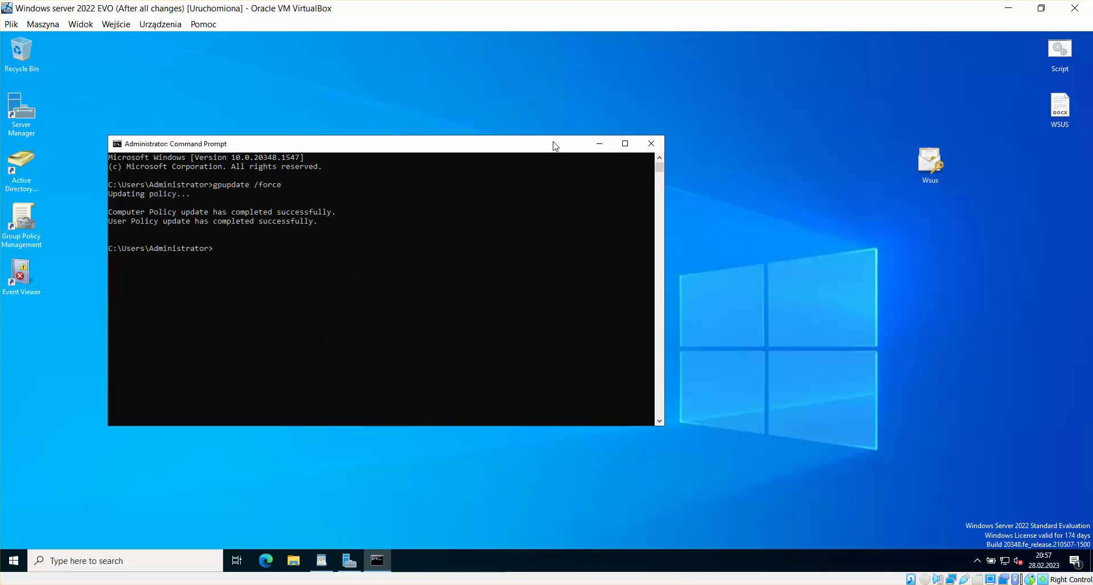
# Step: Close the Command Prompt, then sign out of the EVO server and back in
pyautogui.click(651, 144)
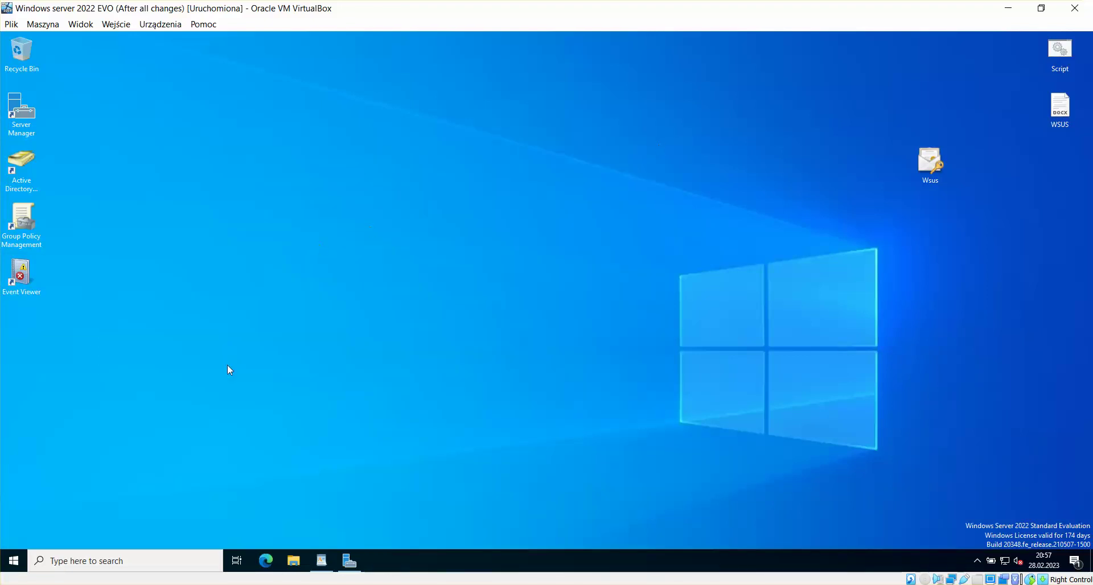
pyautogui.click(4, 561)
pyautogui.click(14, 426)
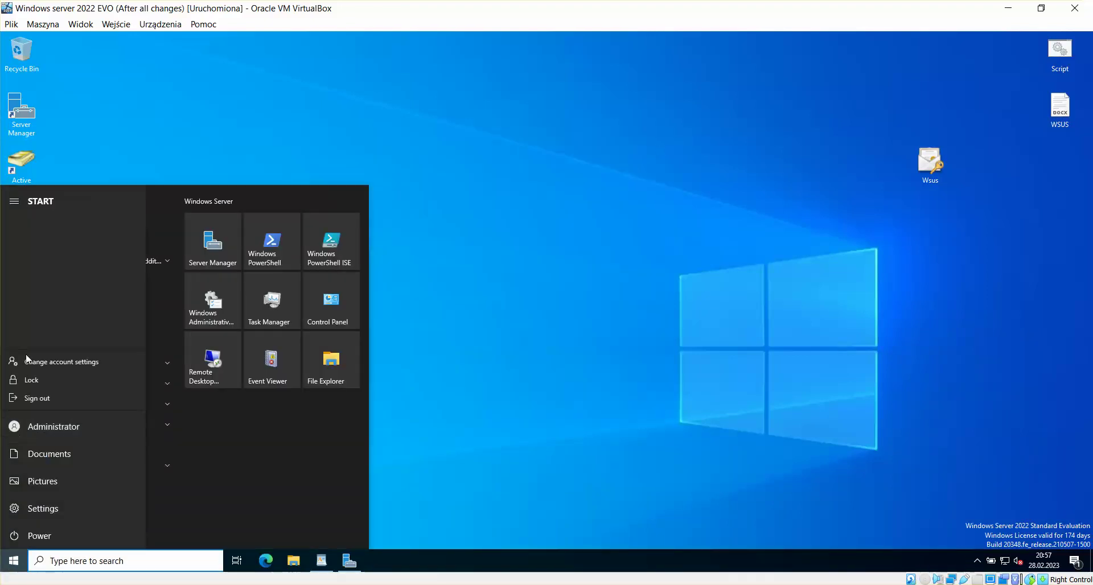
pyautogui.click(37, 399)
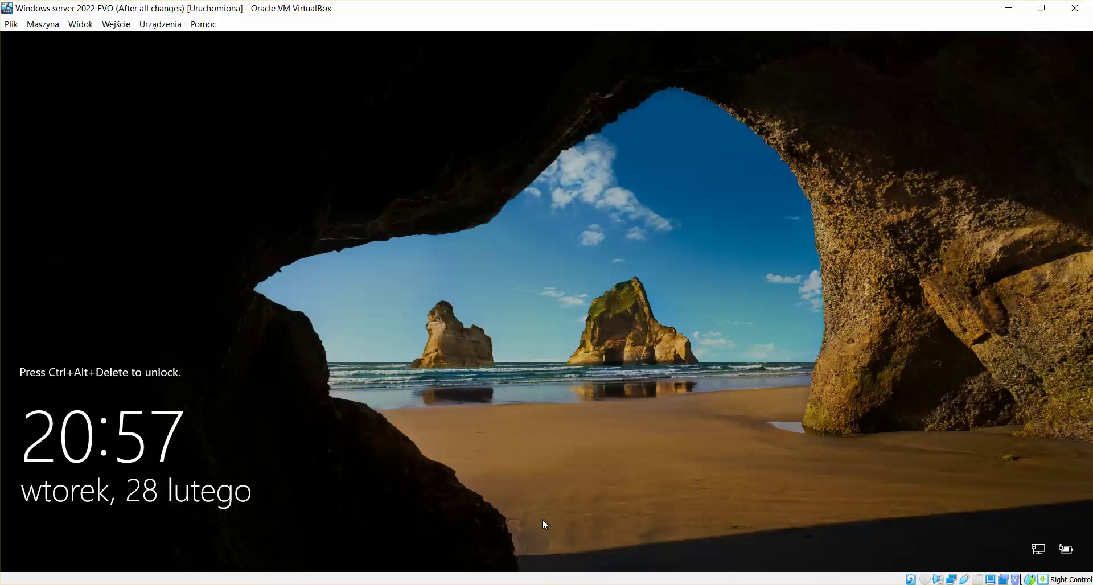
pyautogui.hotkey('ctrl', 'alt', 'Delete')
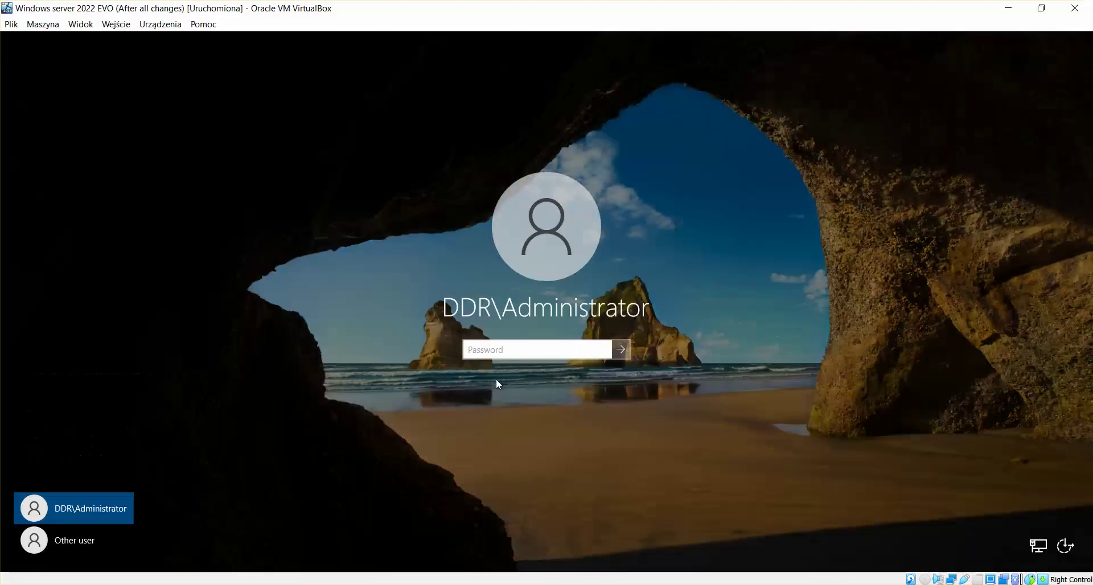
pyautogui.write('••••••••')
pyautogui.press('Return')
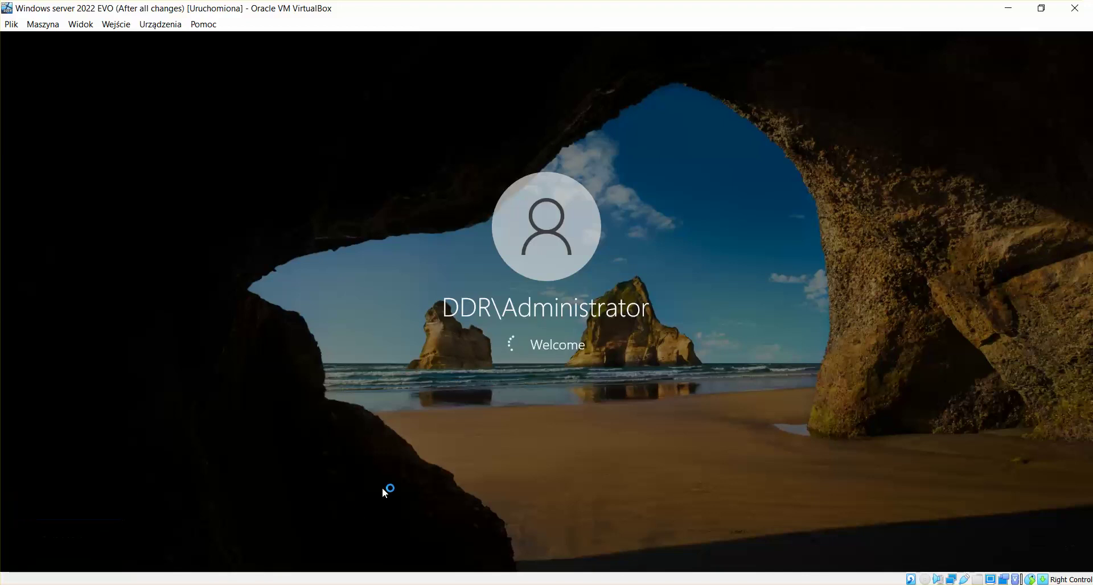
# Step: Sign out of the WSUS server session and sign back in as admin
pyautogui.moveTo(193, 584)
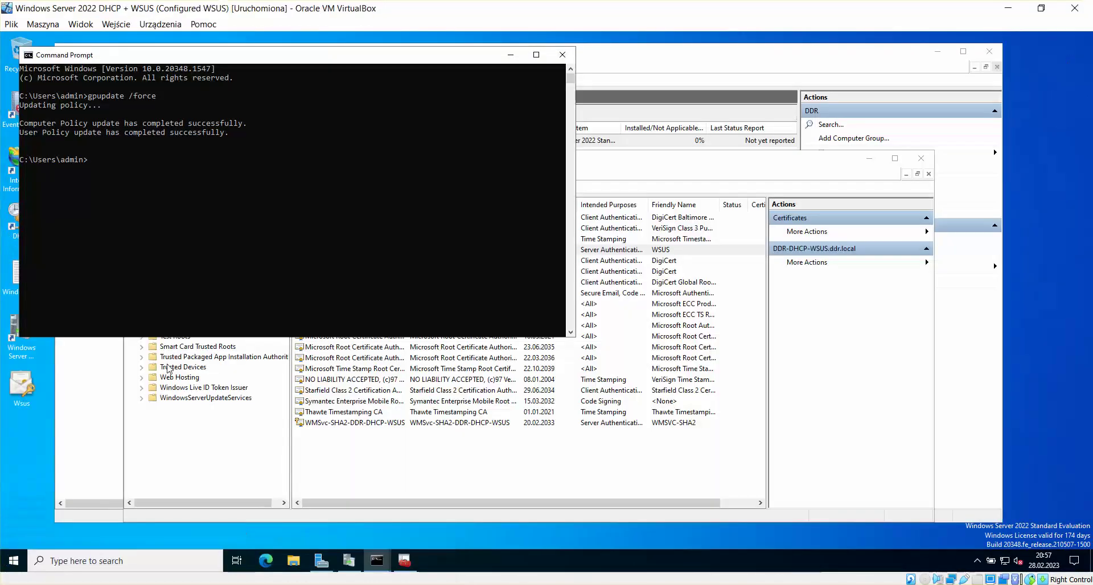
pyautogui.click(14, 561)
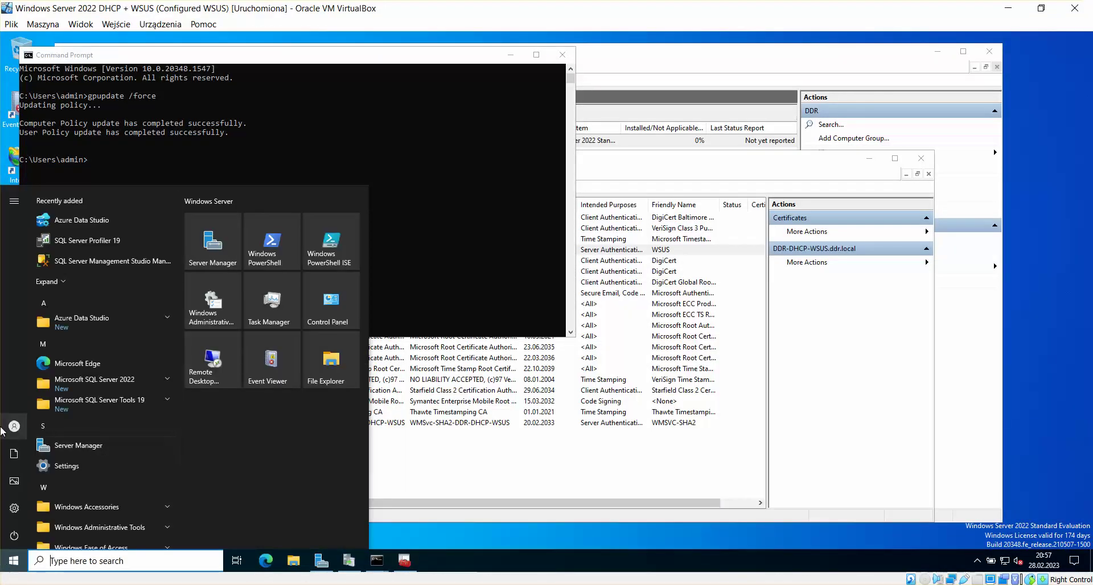
pyautogui.moveTo(14, 430)
pyautogui.click(40, 399)
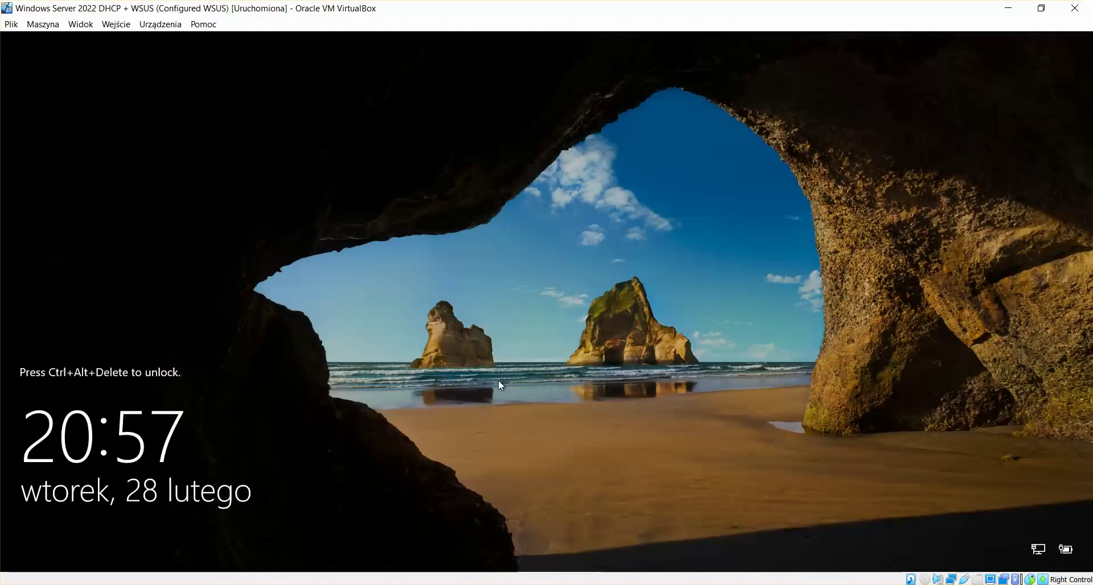
pyautogui.hotkey('ctrl', 'alt', 'Delete')
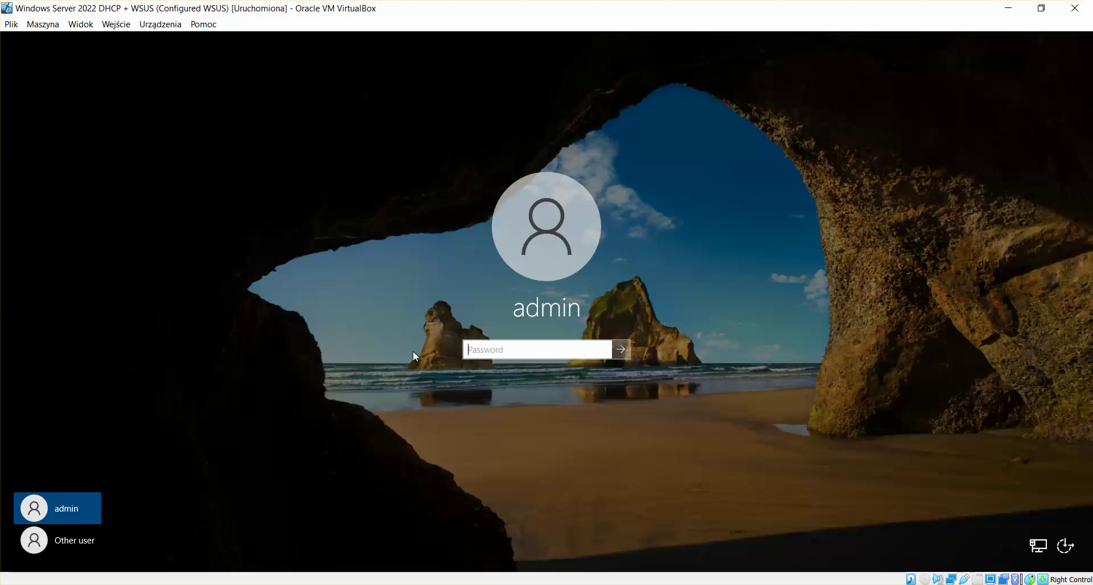
pyautogui.write('••••••••••')
pyautogui.press('Return')
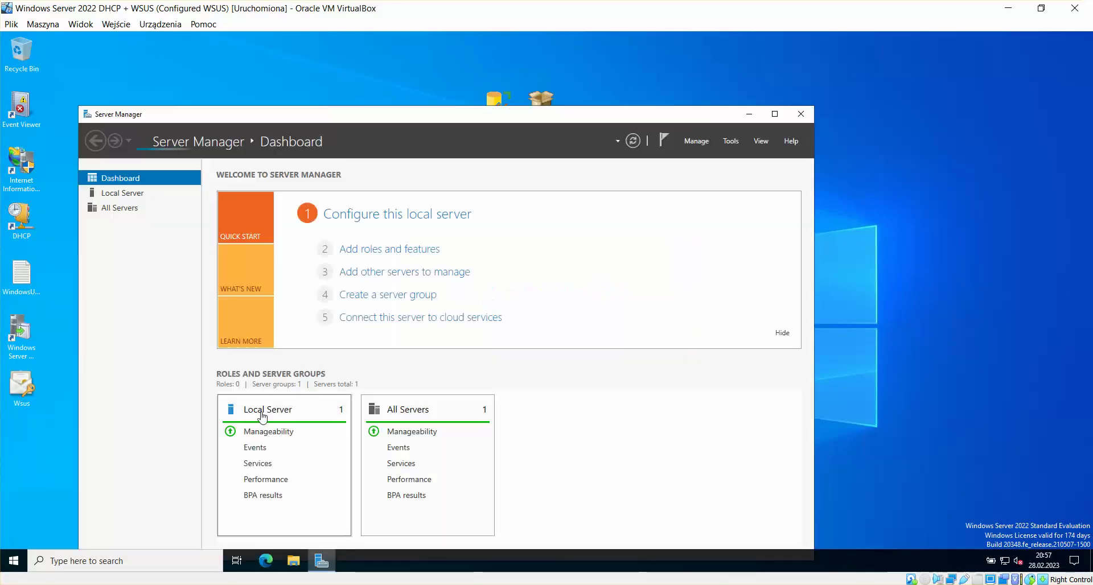
# Step: Check the Local Server page and dashboard in Server Manager
pyautogui.click(256, 411)
pyautogui.moveTo(388, 118); pyautogui.dragTo(415, 82)
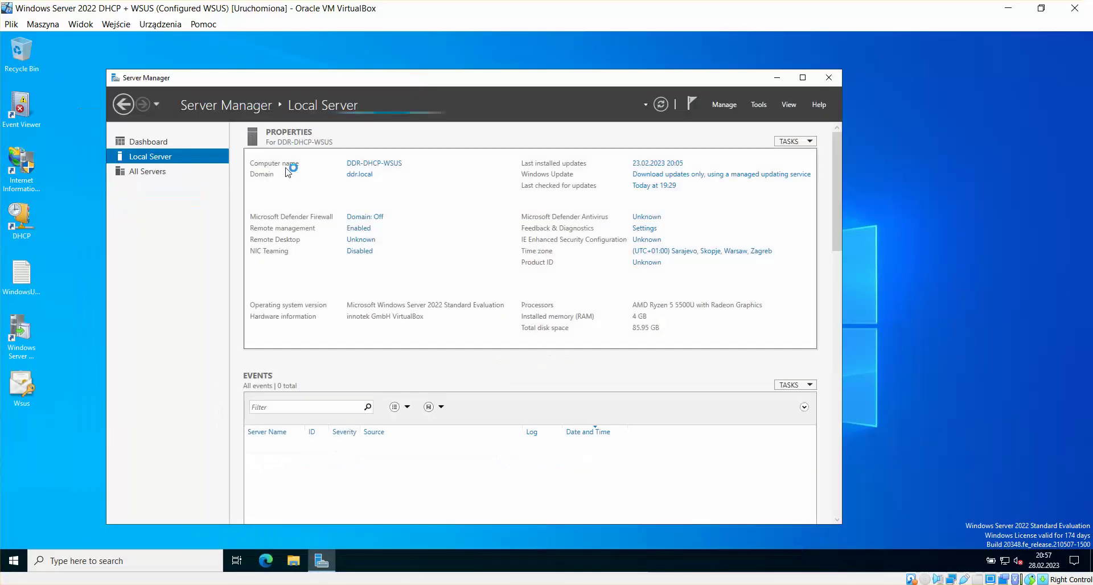
pyautogui.click(144, 143)
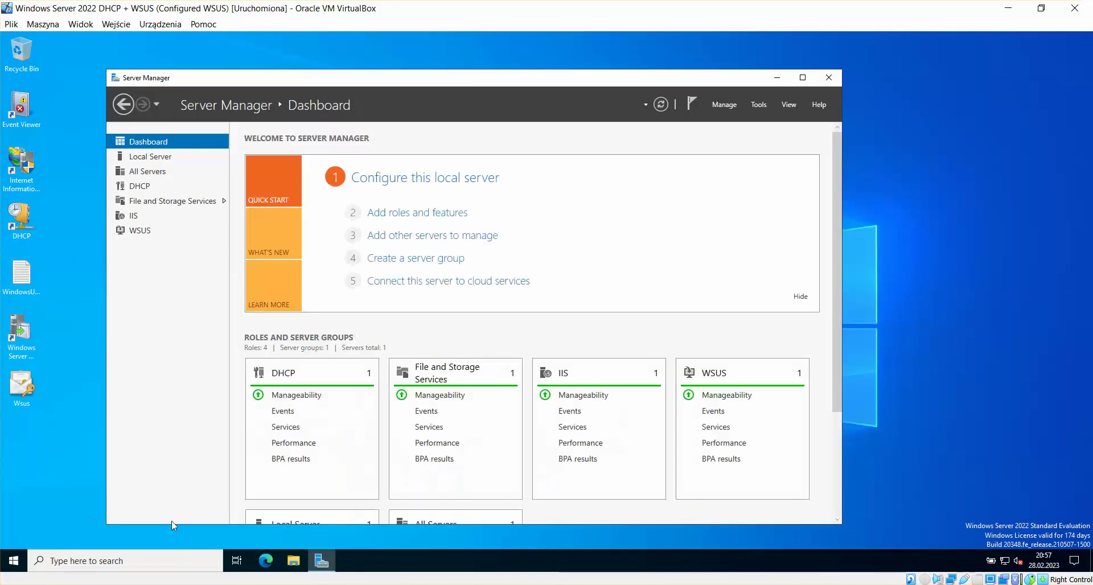
pyautogui.click(387, 549)
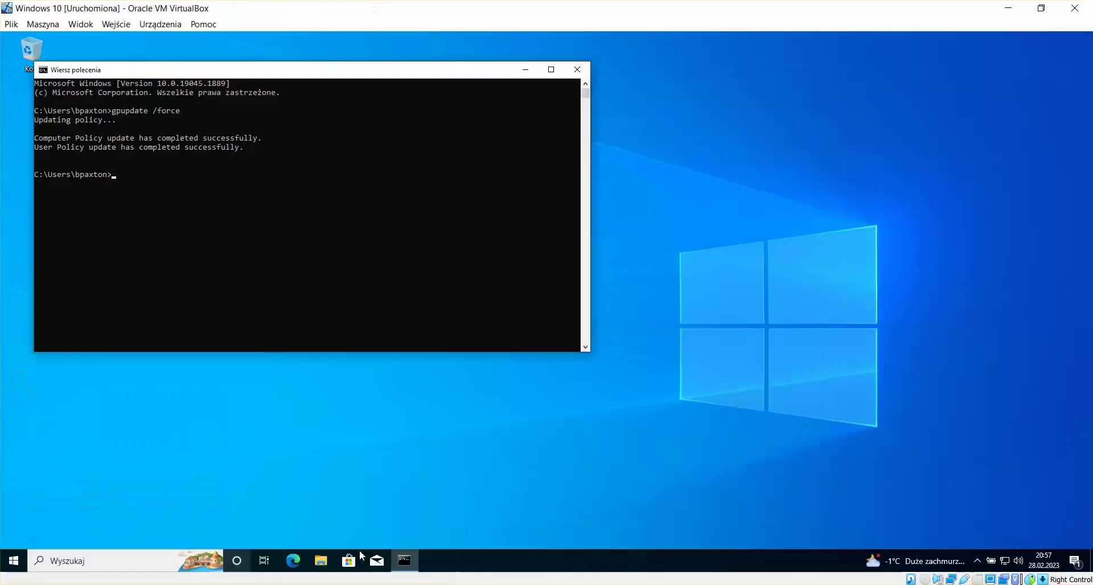
# Step: Sign out of the Windows 10 session via Start > Wyloguj, then sign back in with the password
pyautogui.click(14, 561)
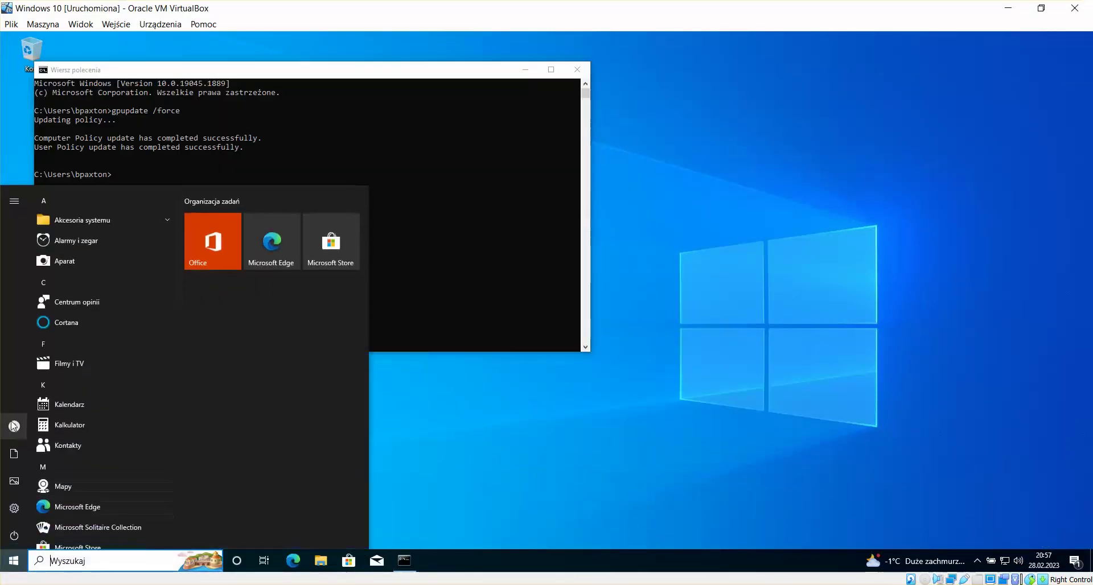
pyautogui.click(14, 426)
pyautogui.click(60, 374)
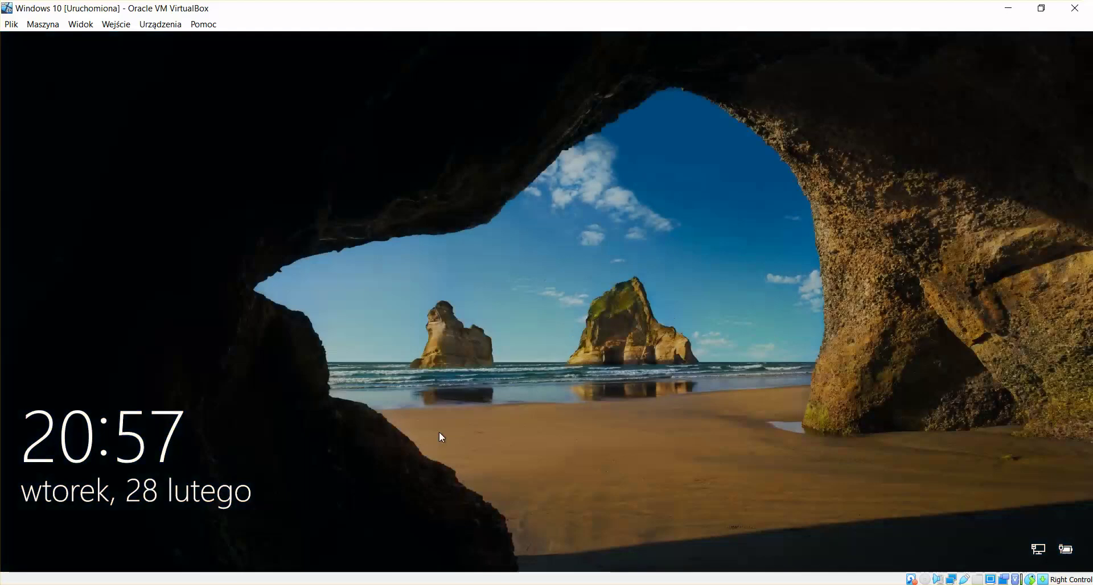
pyautogui.click(426, 432)
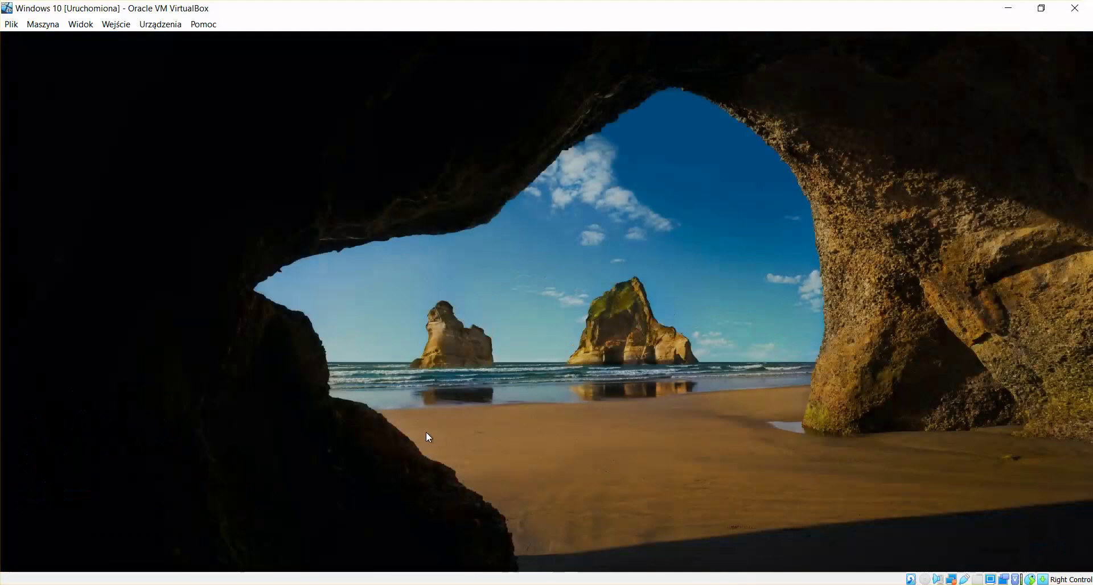
pyautogui.write('•••••••••')
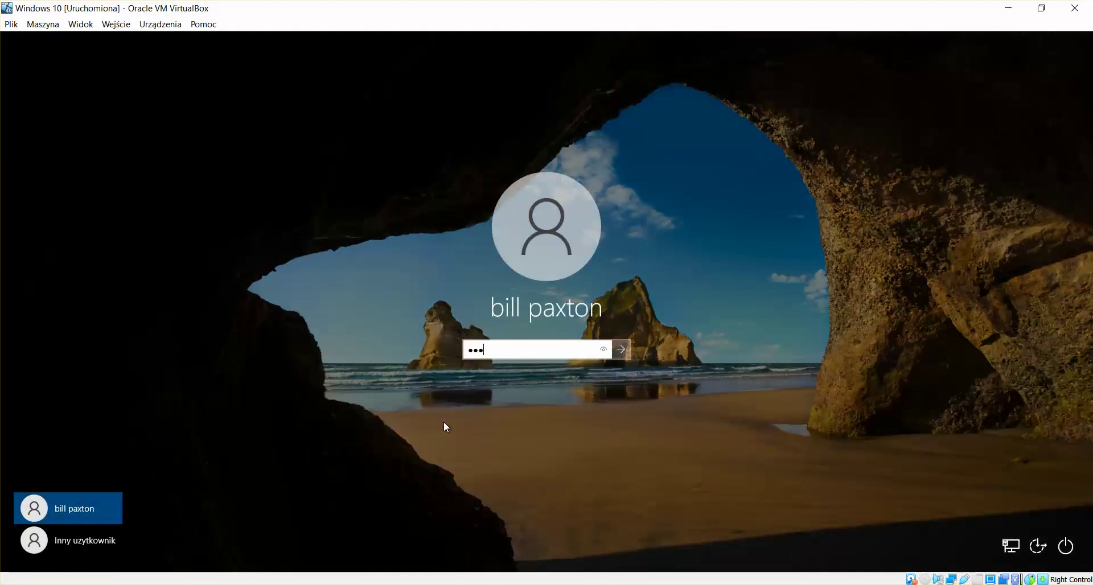
pyautogui.press('Return')
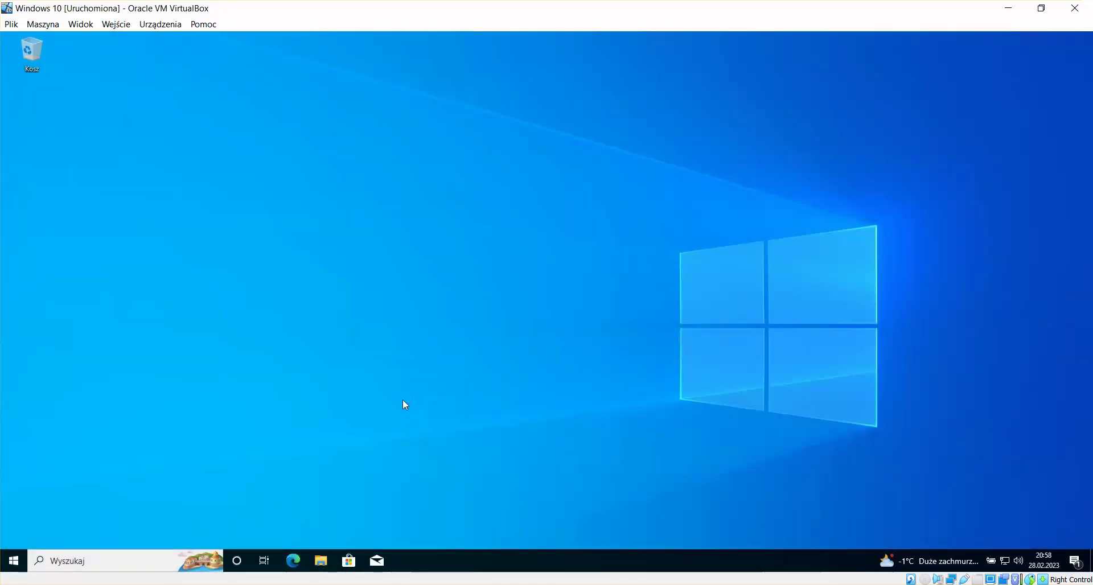
pyautogui.moveTo(414, 402); pyautogui.dragTo(272, 333)
pyautogui.click(12, 562)
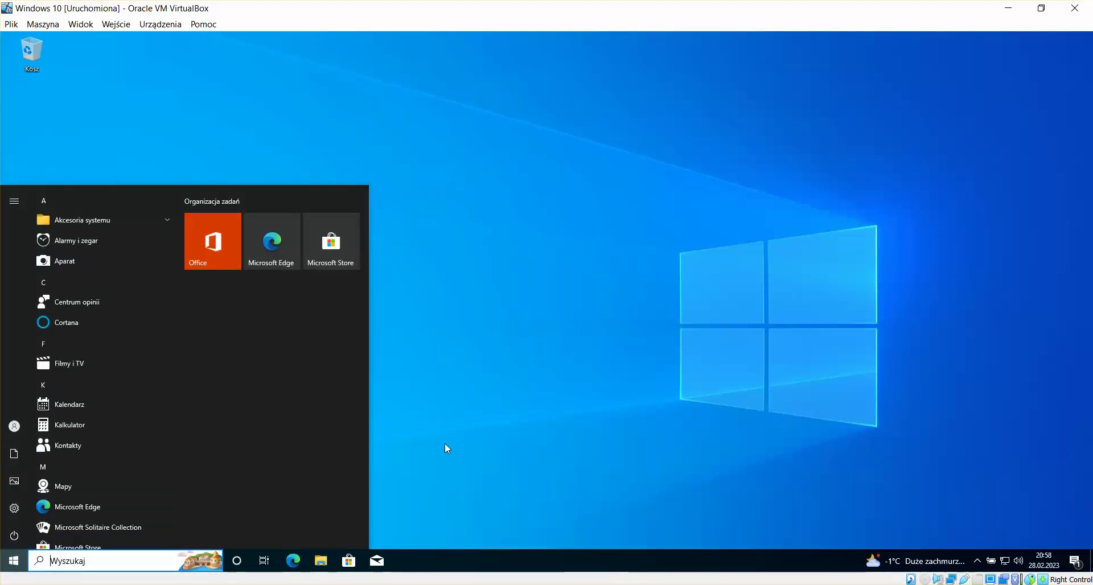
# Step: Launch regedit and reposition and enlarge the Registry Editor window
pyautogui.write('regedit')
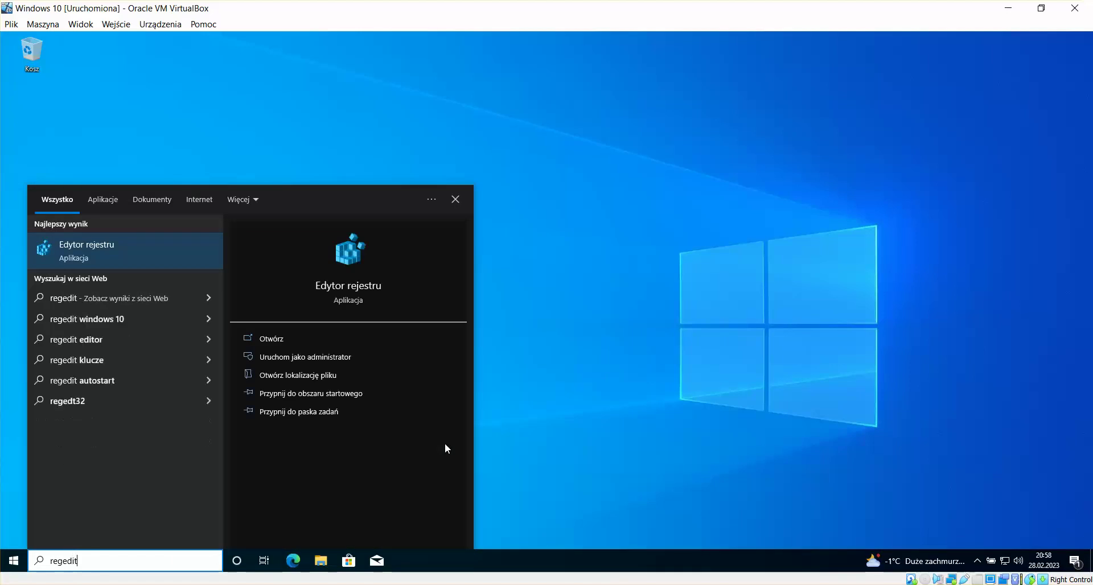
pyautogui.press('Return')
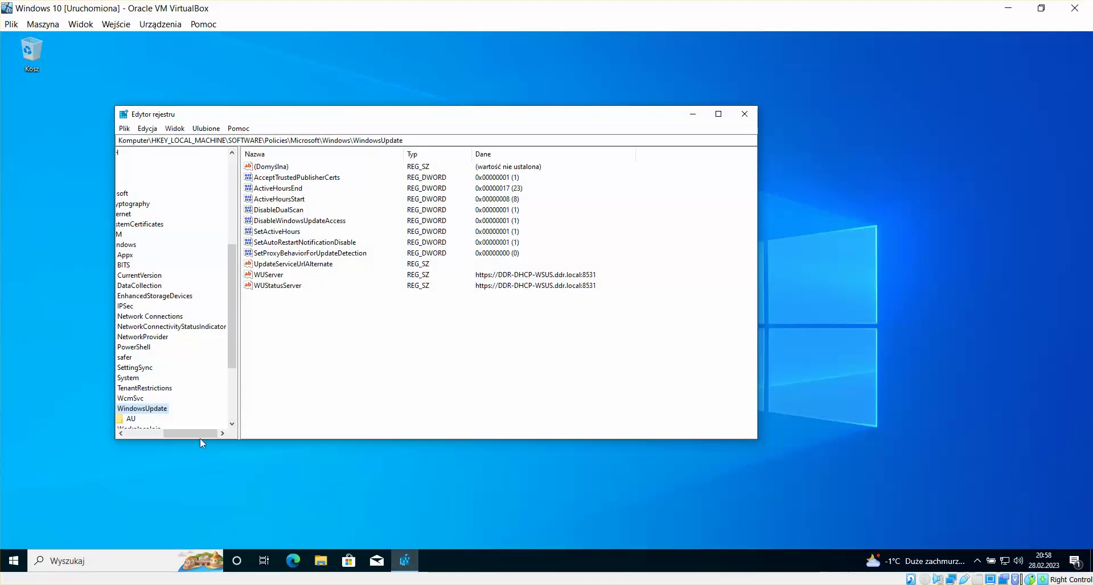
pyautogui.moveTo(171, 434); pyautogui.dragTo(127, 439)
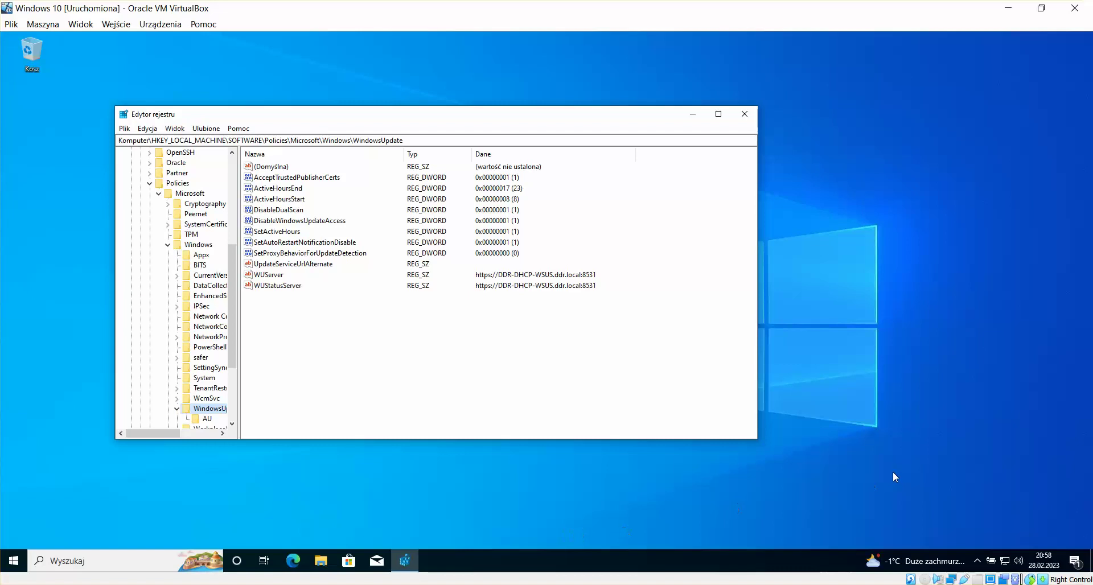
pyautogui.moveTo(360, 118); pyautogui.dragTo(349, 102)
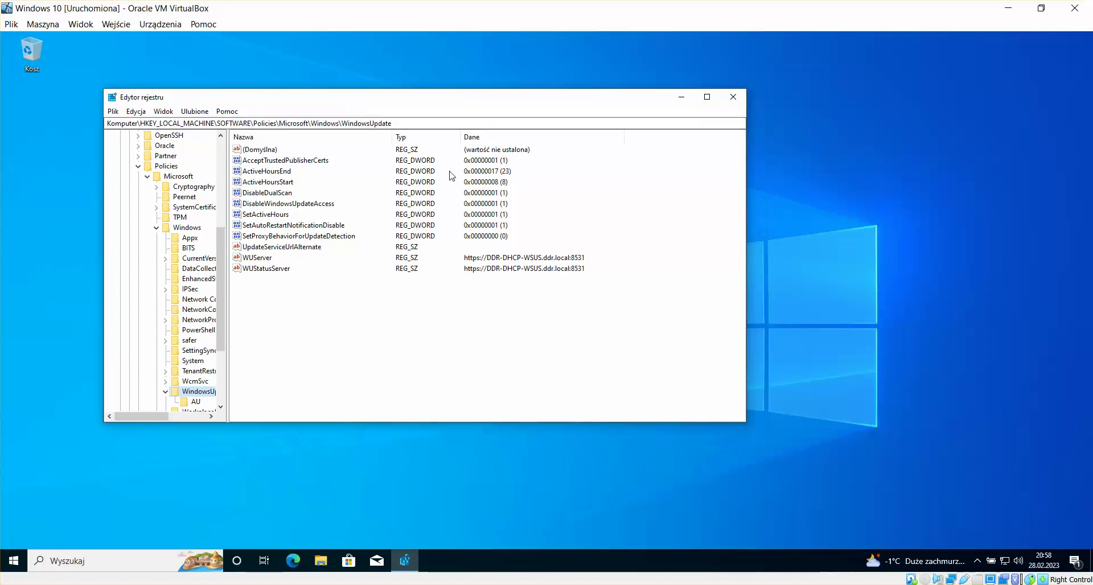
pyautogui.moveTo(747, 423); pyautogui.dragTo(888, 501)
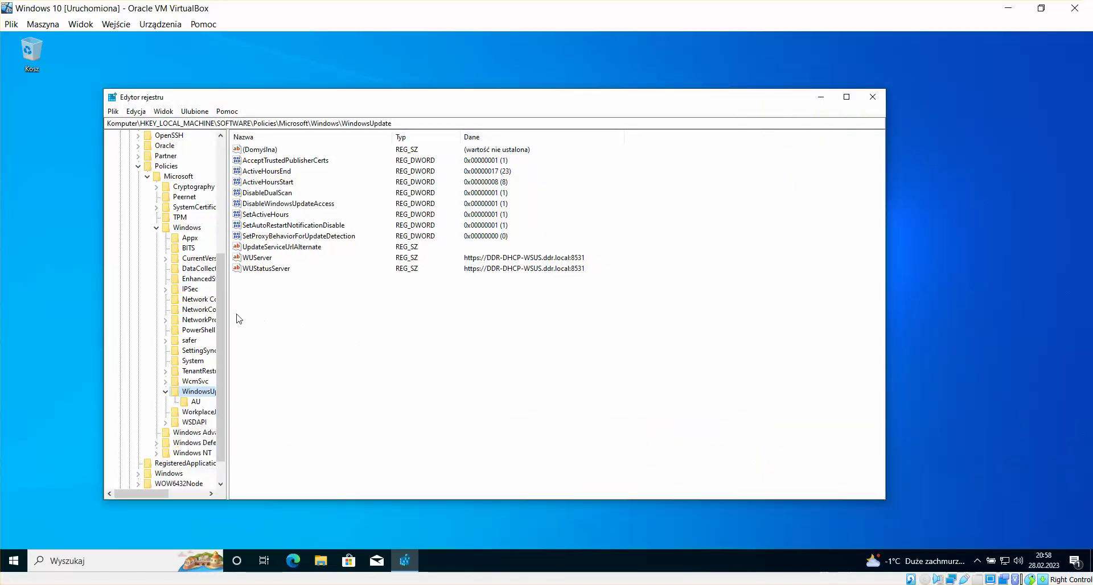
pyautogui.click(265, 196)
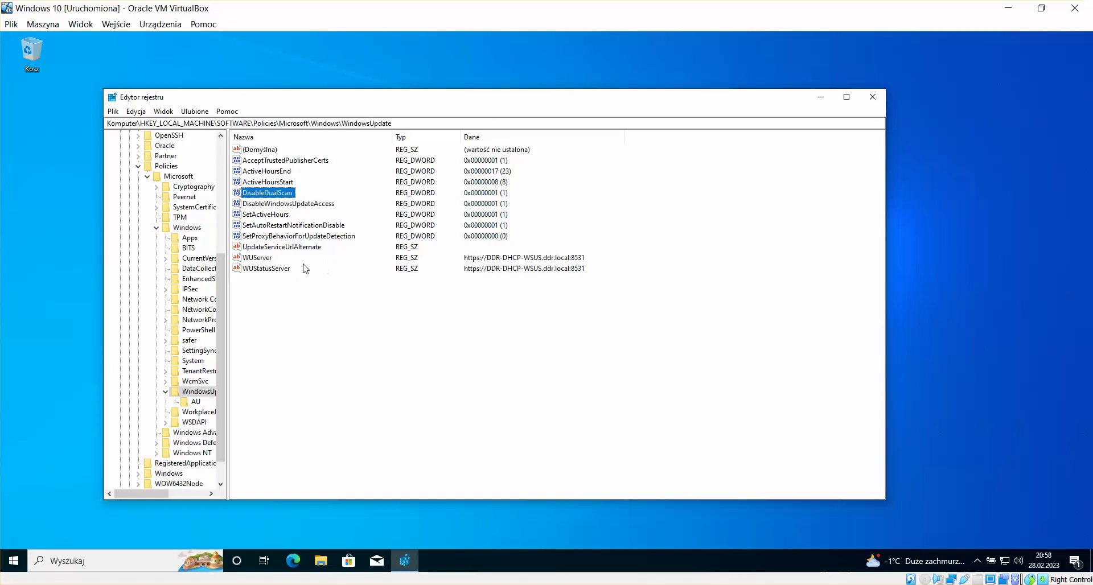
pyautogui.click(265, 257)
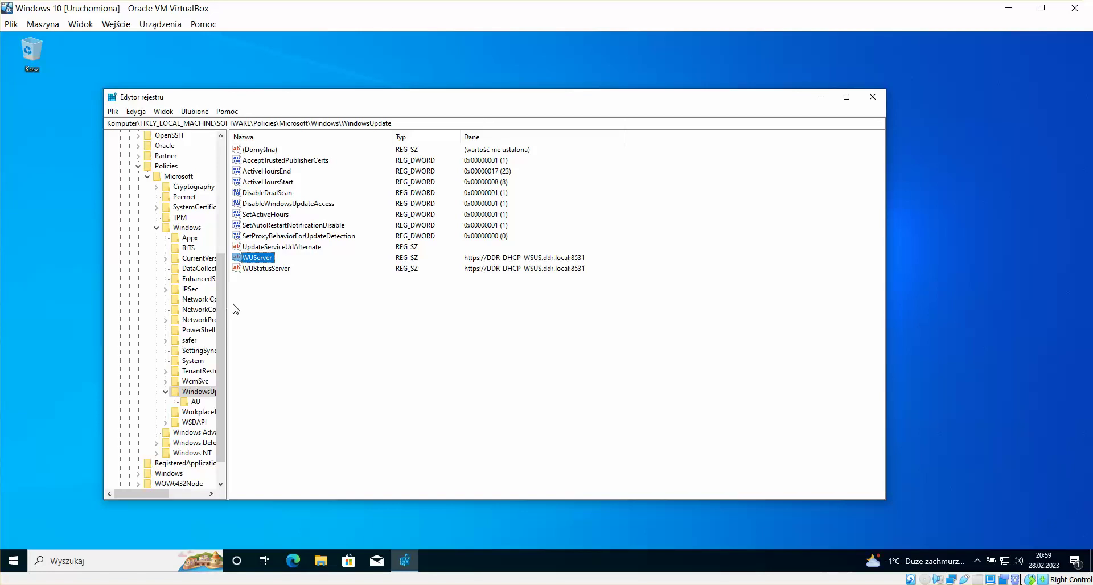
pyautogui.moveTo(227, 308); pyautogui.dragTo(306, 308)
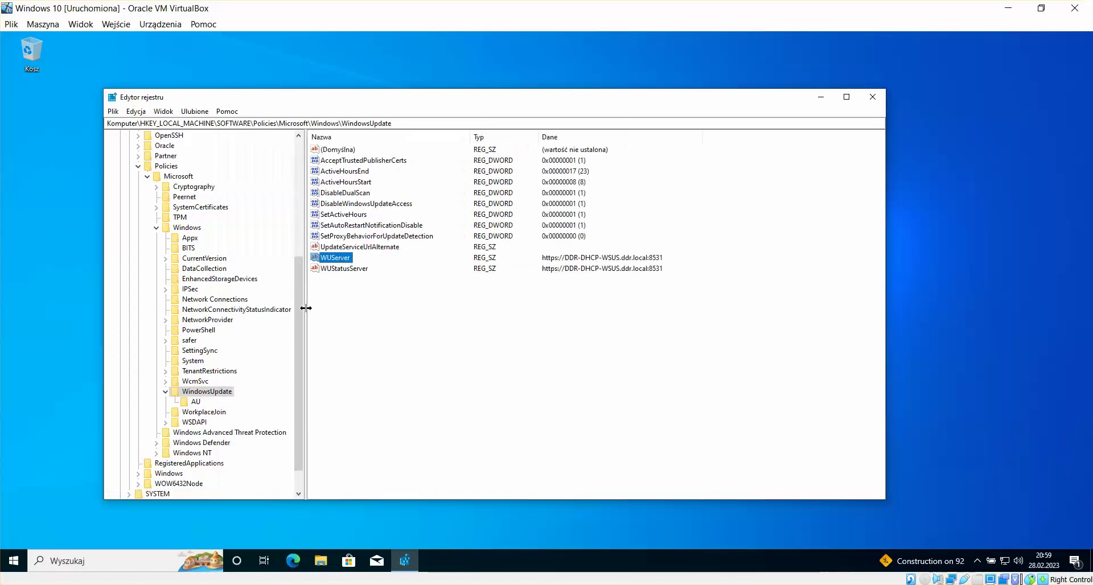
pyautogui.click(498, 331)
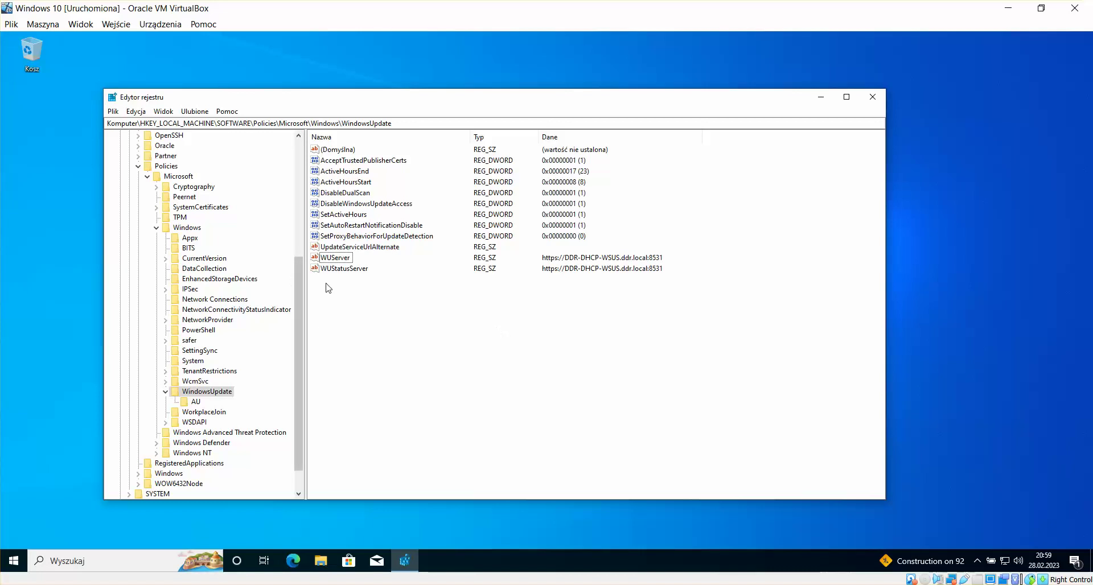
pyautogui.moveTo(397, 109); pyautogui.dragTo(388, 95)
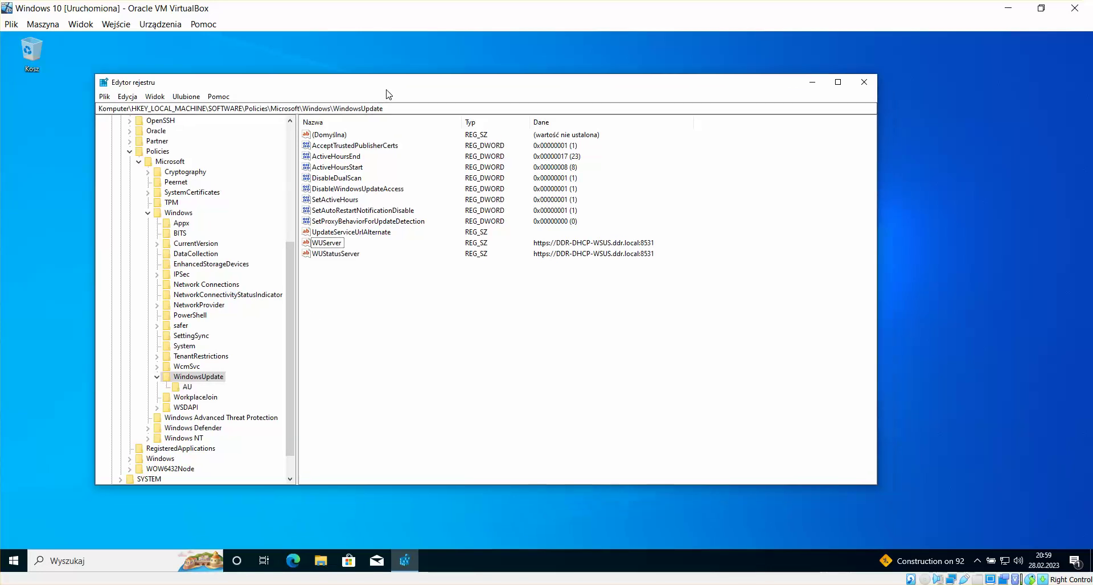
pyautogui.click(255, 514)
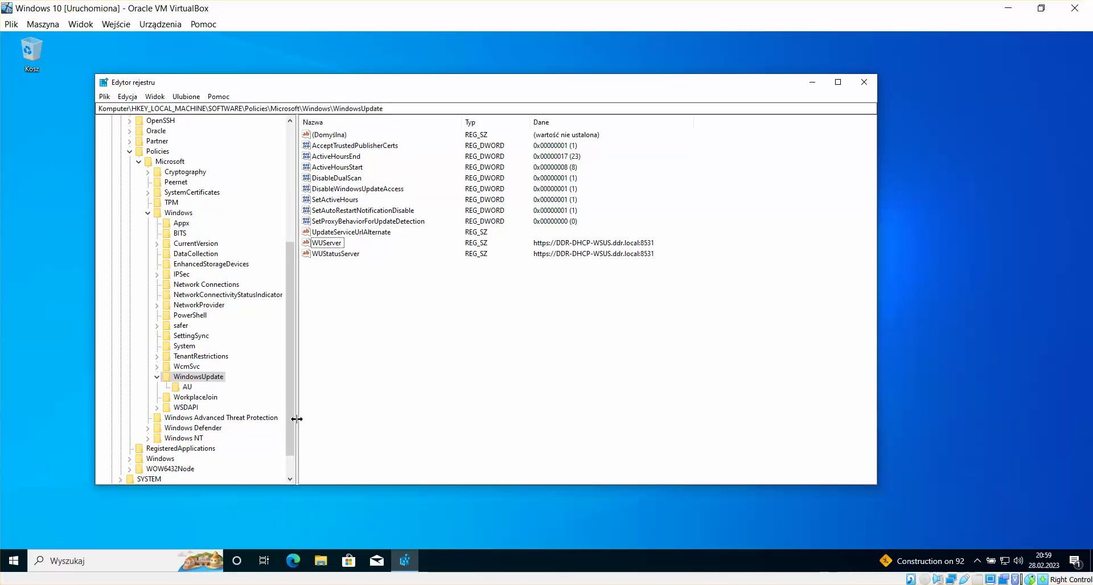
# Step: Close the registry editor, switch to the EVO VM and open WSUS.docx
pyautogui.click(864, 82)
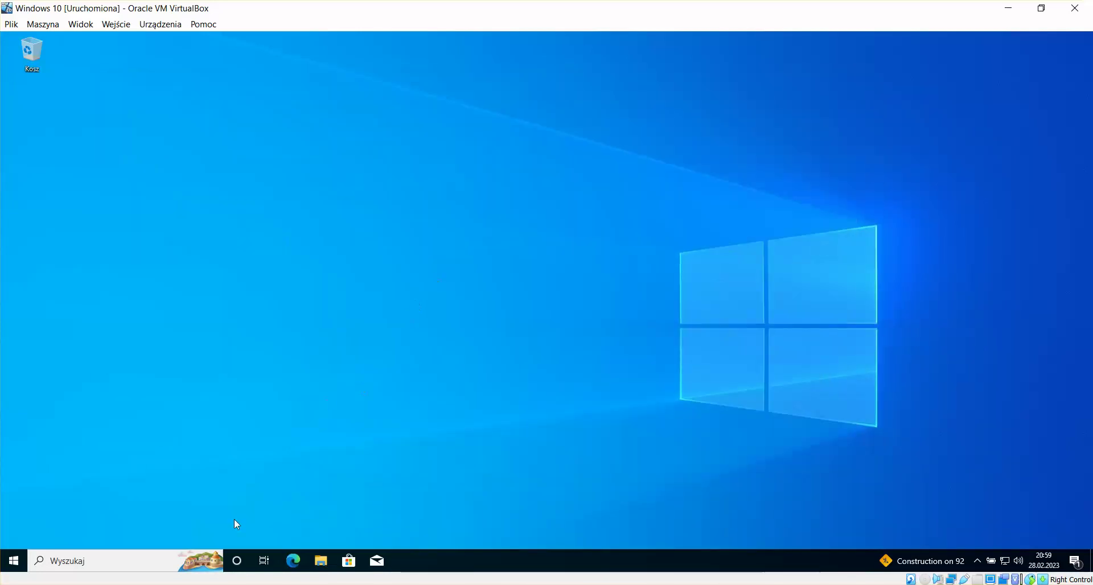
pyautogui.click(142, 560)
pyautogui.moveTo(231, 584)
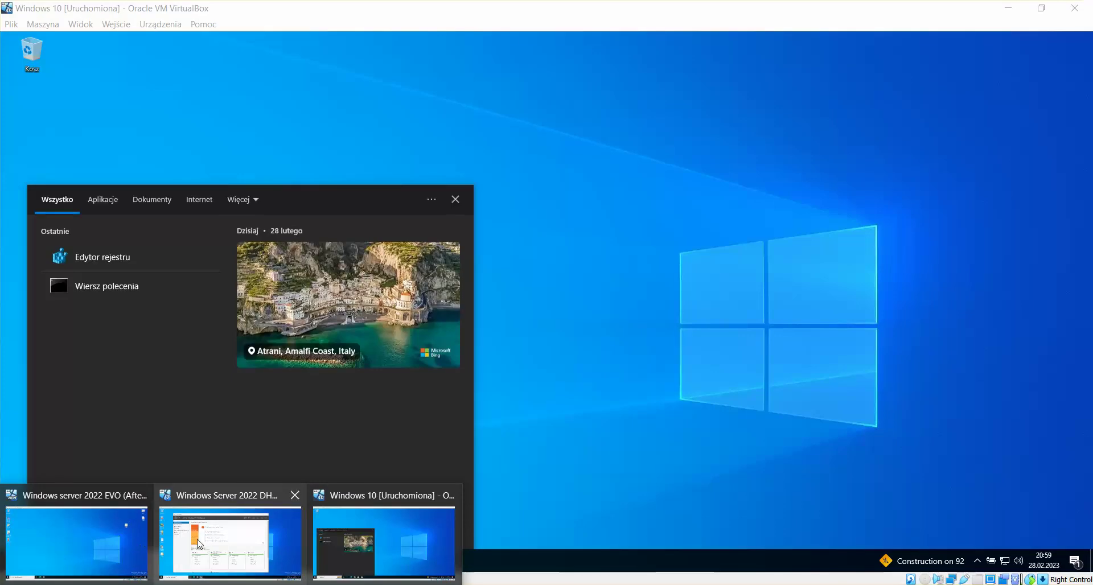
pyautogui.click(107, 544)
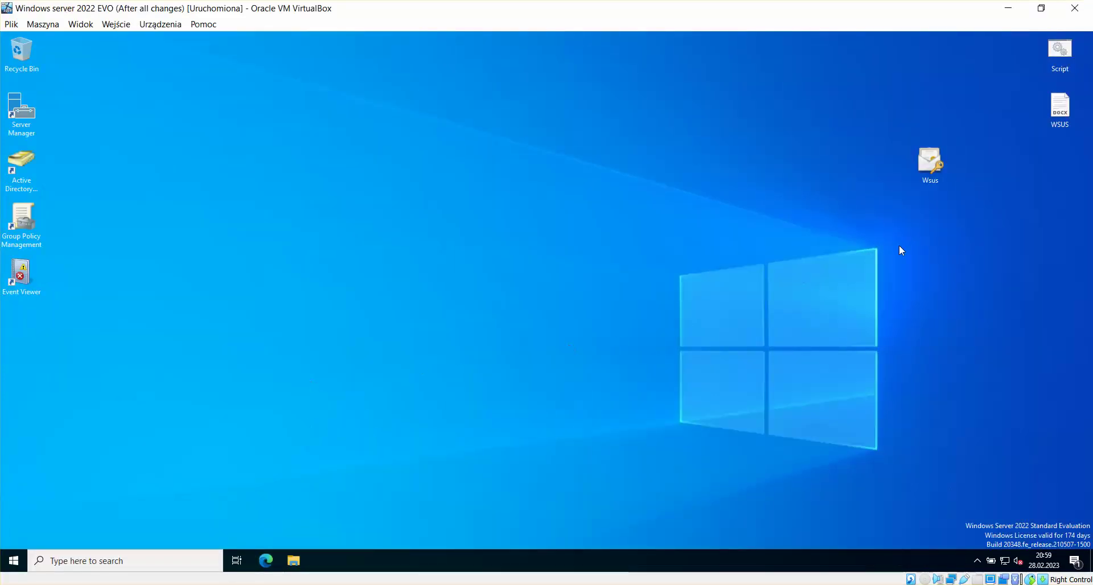
pyautogui.moveTo(929, 162); pyautogui.dragTo(19, 337)
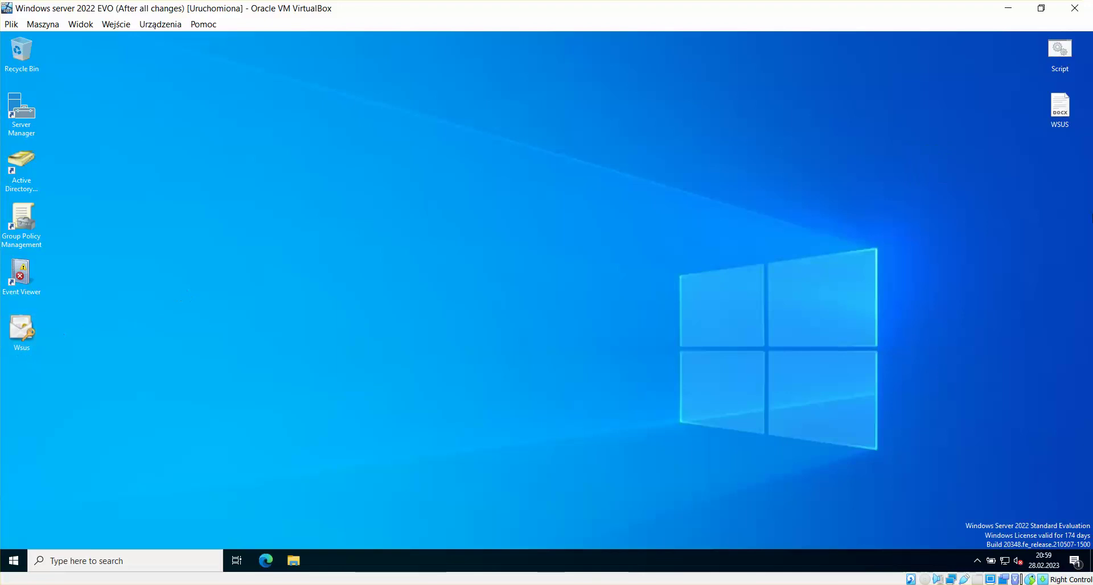
pyautogui.doubleClick(1060, 106)
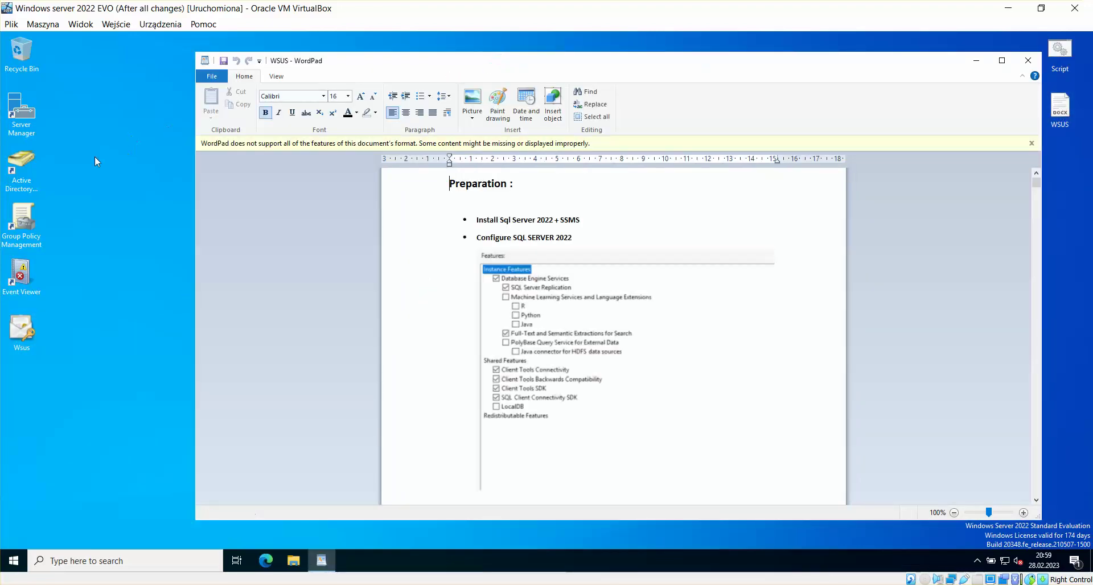
# Step: Dismiss WordPad's format warning and scroll to the SSL verification section of the notes
pyautogui.doubleClick(38, 122)
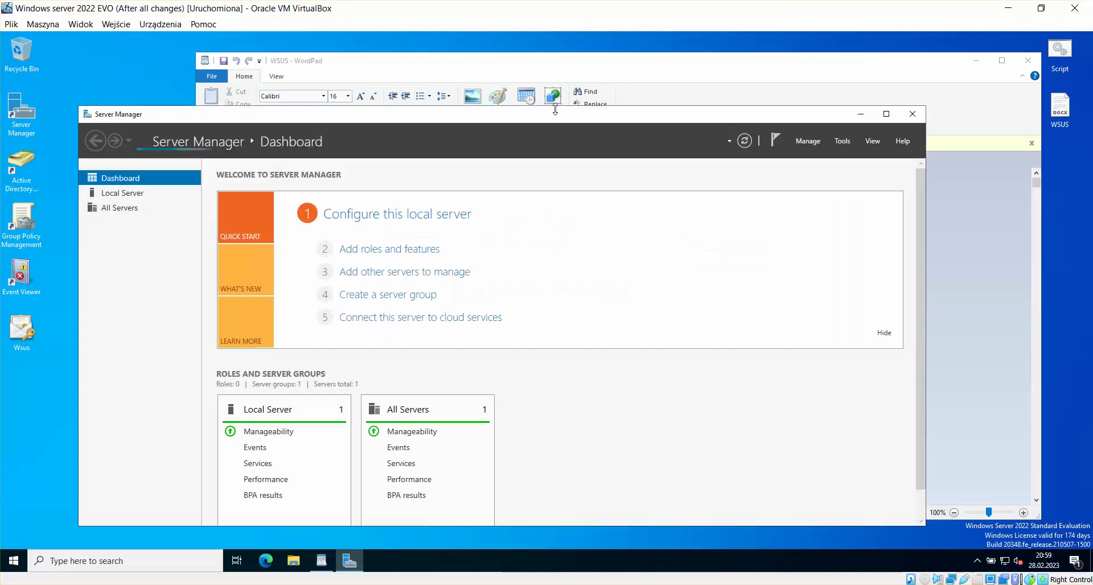
pyautogui.moveTo(555, 64); pyautogui.dragTo(459, 68)
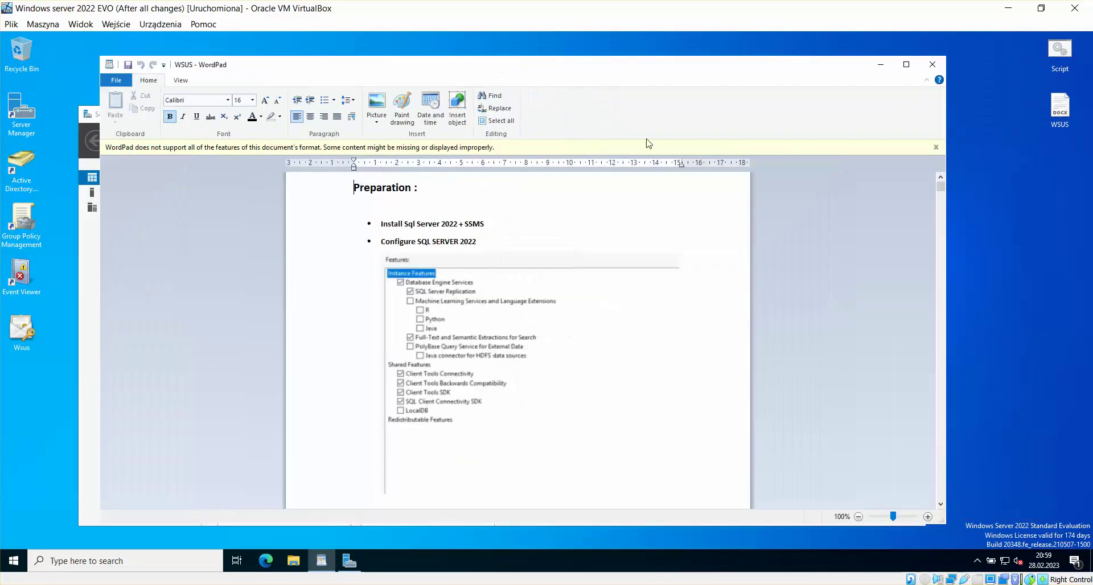
pyautogui.click(935, 147)
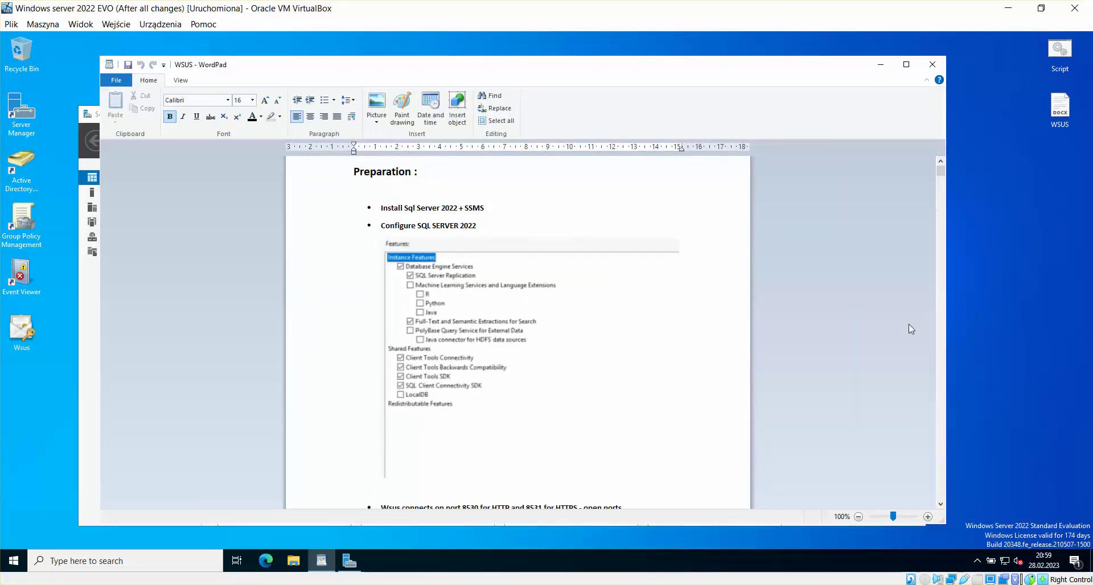
pyautogui.moveTo(942, 175); pyautogui.dragTo(927, 449)
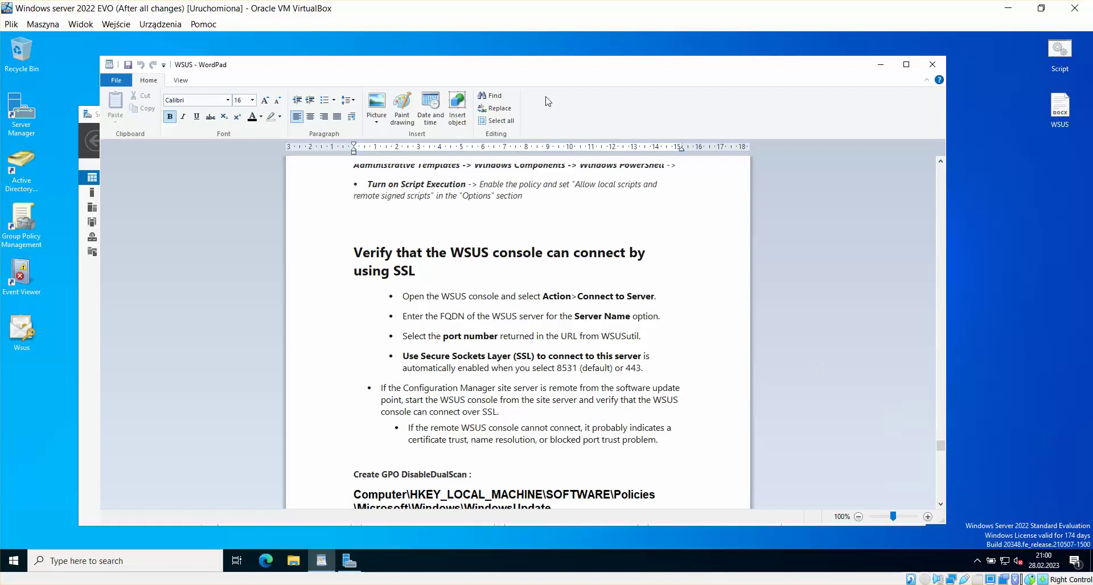
pyautogui.moveTo(551, 76); pyautogui.dragTo(528, 67)
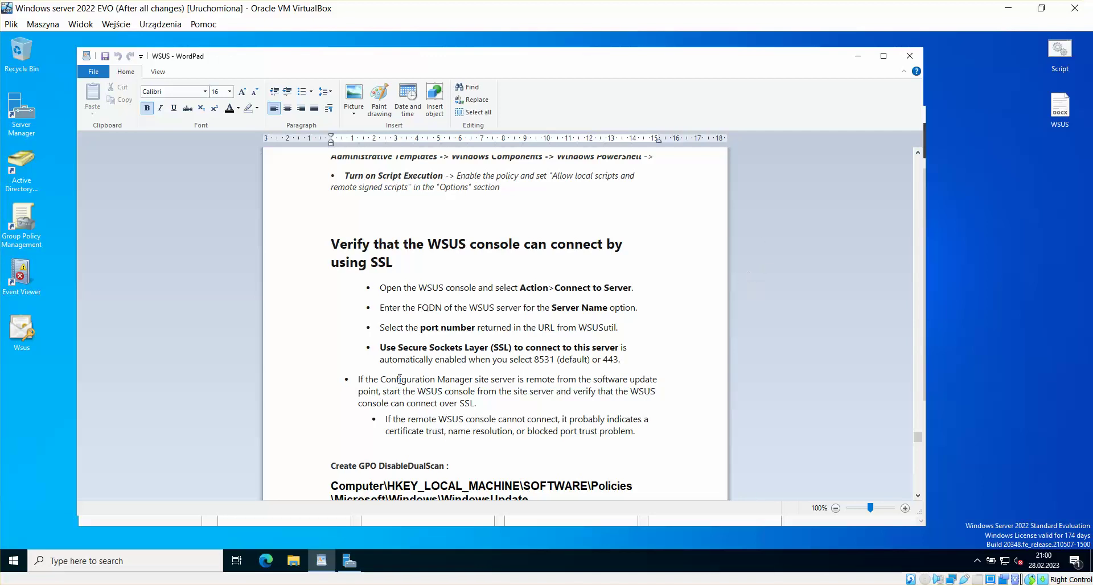
pyautogui.scroll(-3, 887, 447)
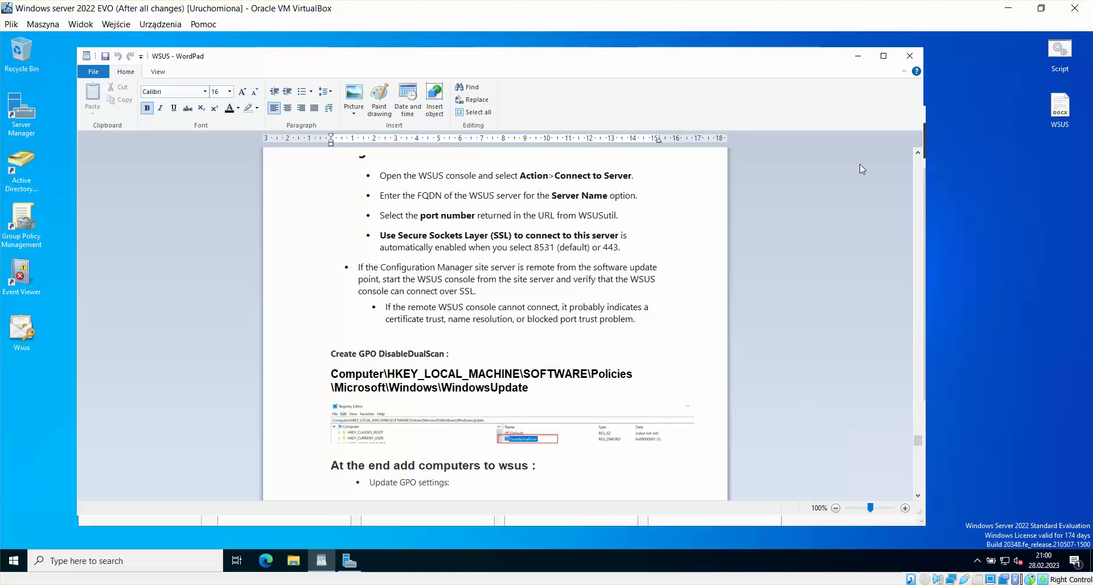
pyautogui.click(918, 153)
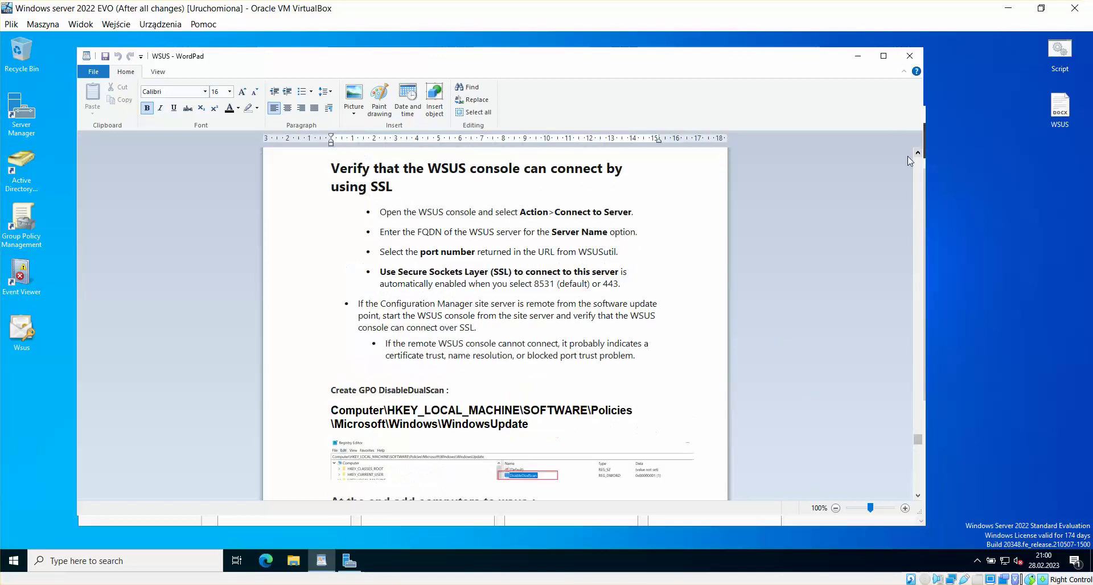
pyautogui.click(225, 584)
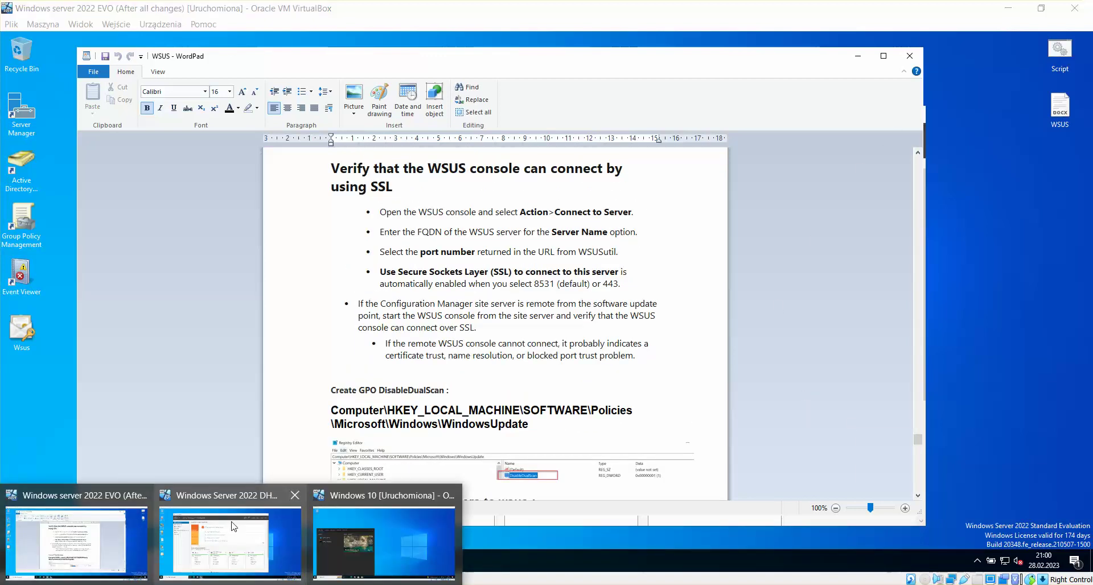
# Step: On the DHCP + WSUS VM, launch the WSUS console and approve the UAC prompt
pyautogui.click(267, 523)
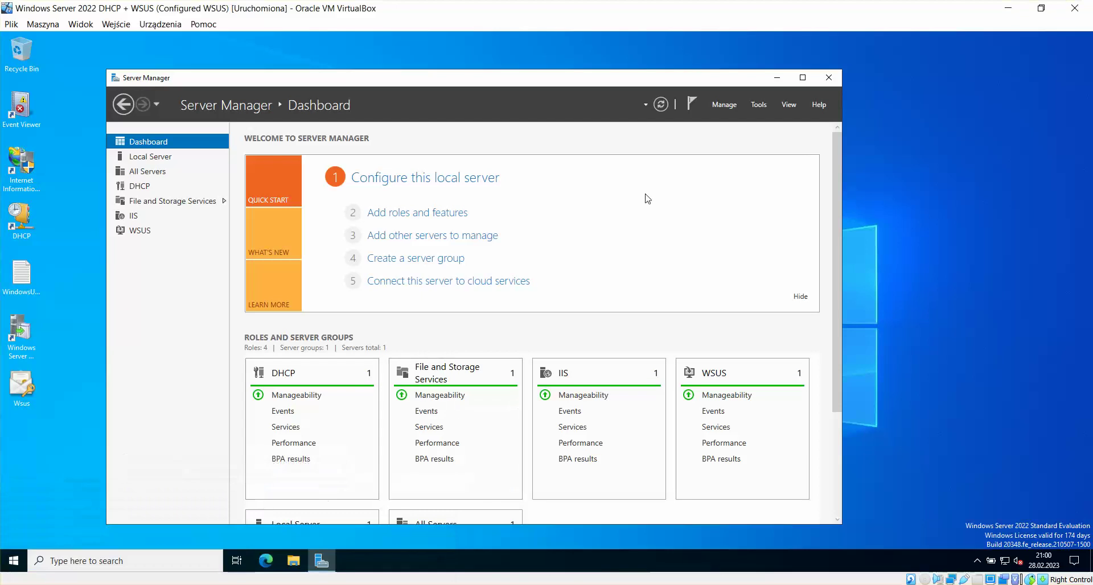
pyautogui.moveTo(638, 84); pyautogui.dragTo(702, 72)
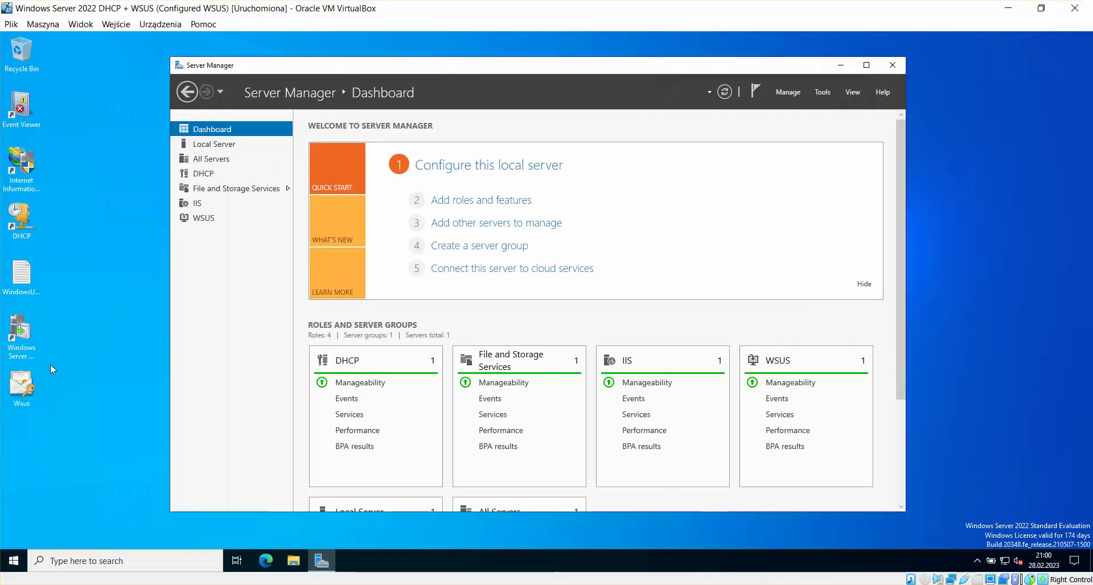
pyautogui.doubleClick(14, 344)
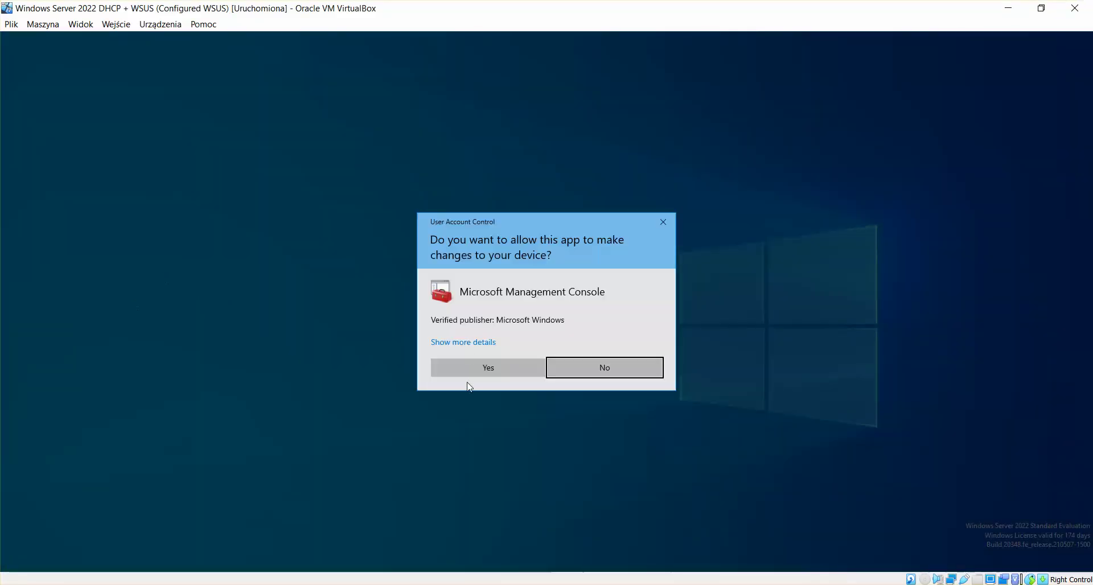
pyautogui.click(473, 371)
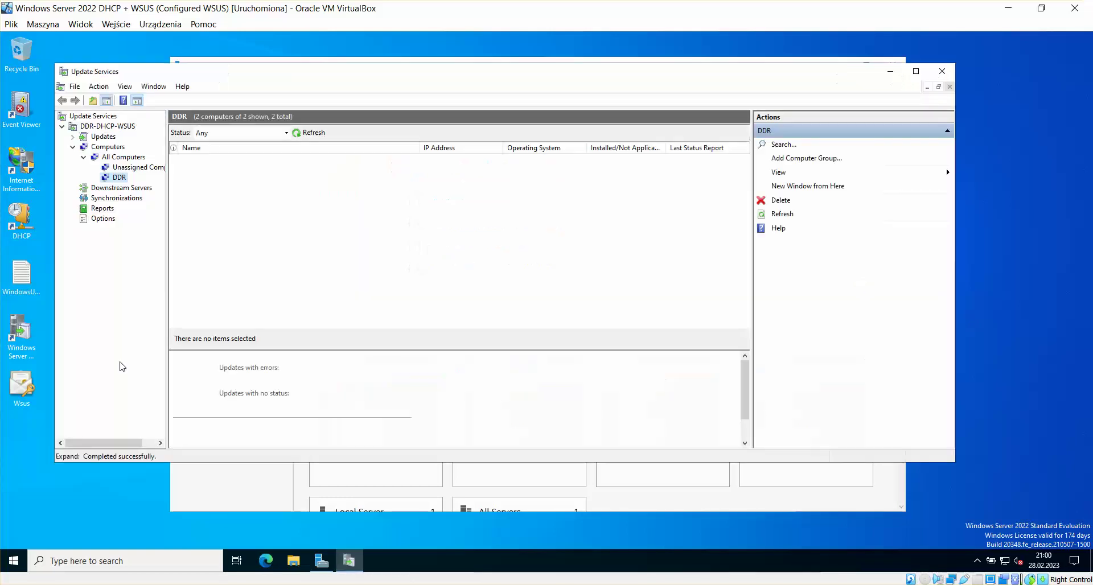
# Step: Review Computers and the DDR-DHCP-WSUS summary, then open the Update Services root's context menu
pyautogui.click(72, 147)
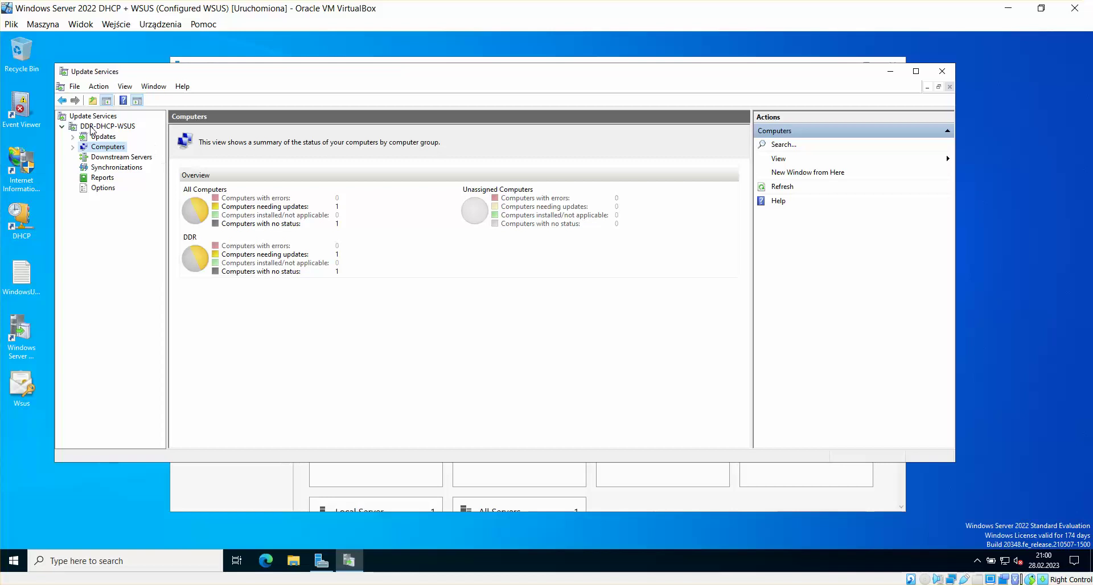
pyautogui.click(91, 128)
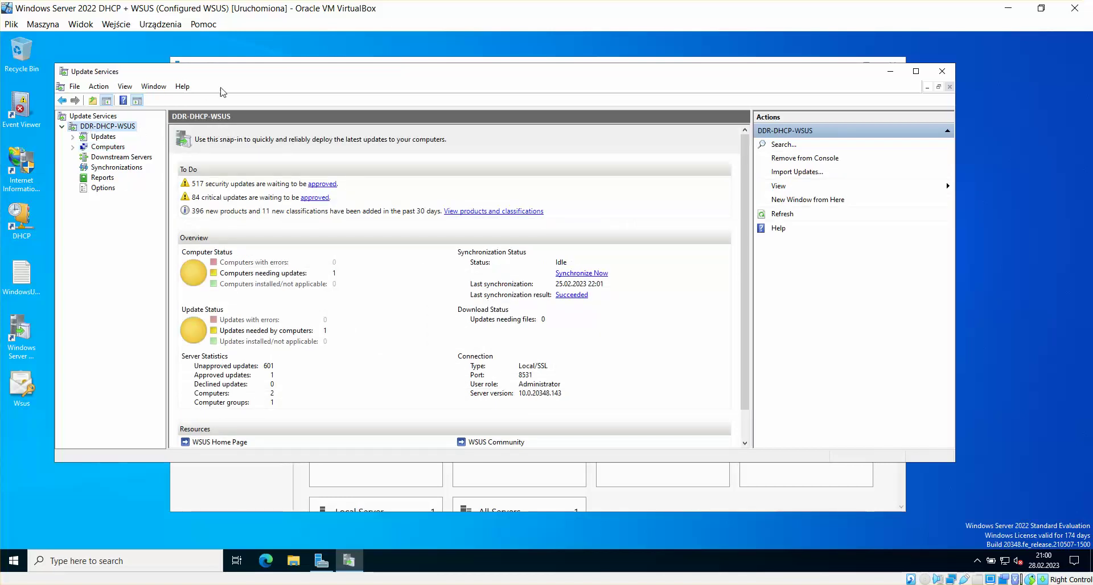
pyautogui.rightClick(113, 127)
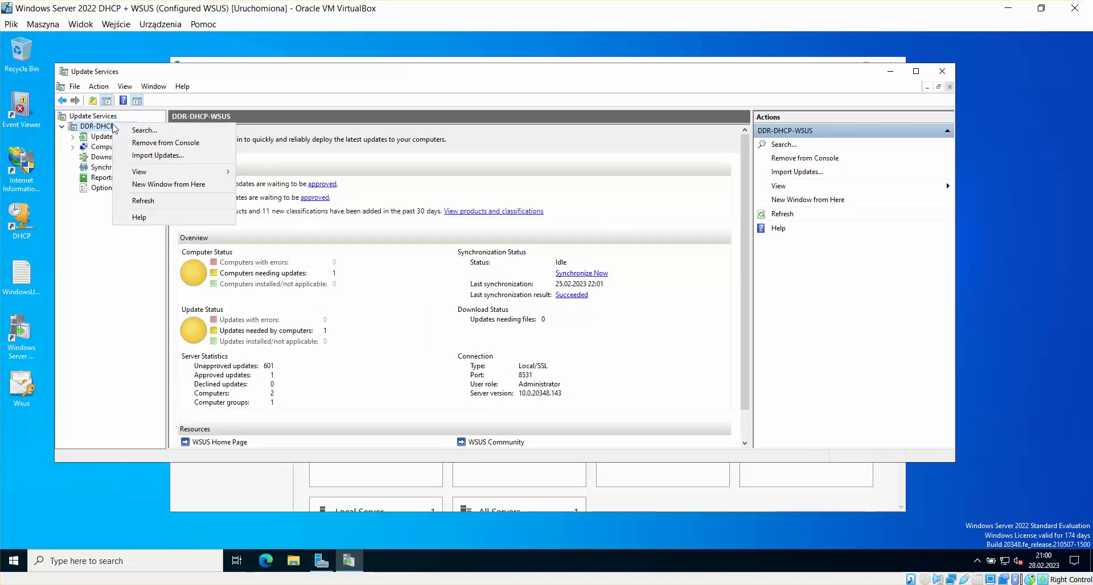
pyautogui.click(96, 116)
pyautogui.rightClick(100, 116)
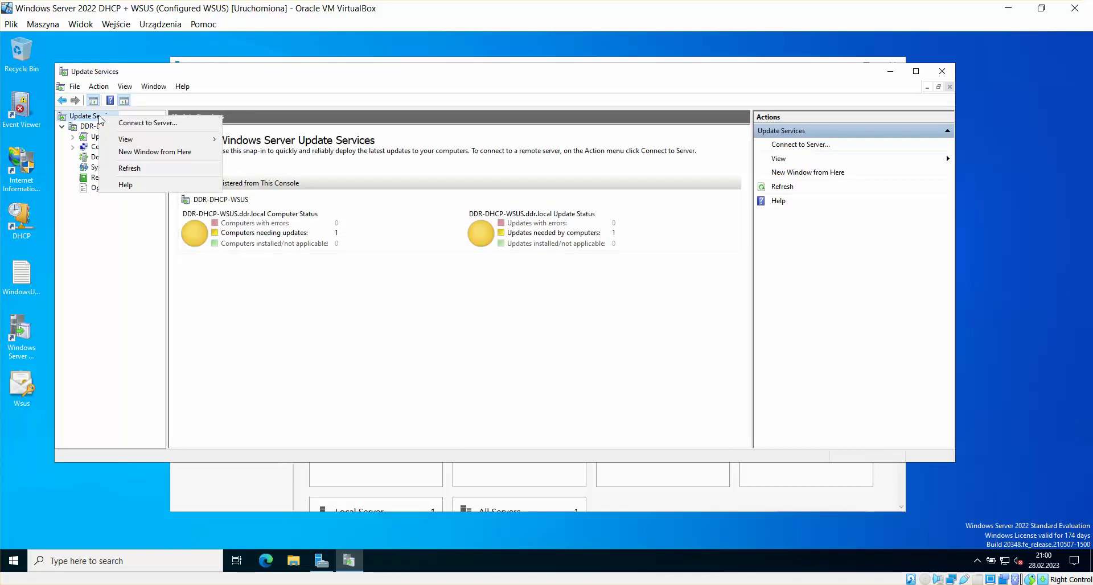
# Step: In Connect To Server, set port 8531 and enter server name DDR-DHCP-WSUS
pyautogui.click(160, 127)
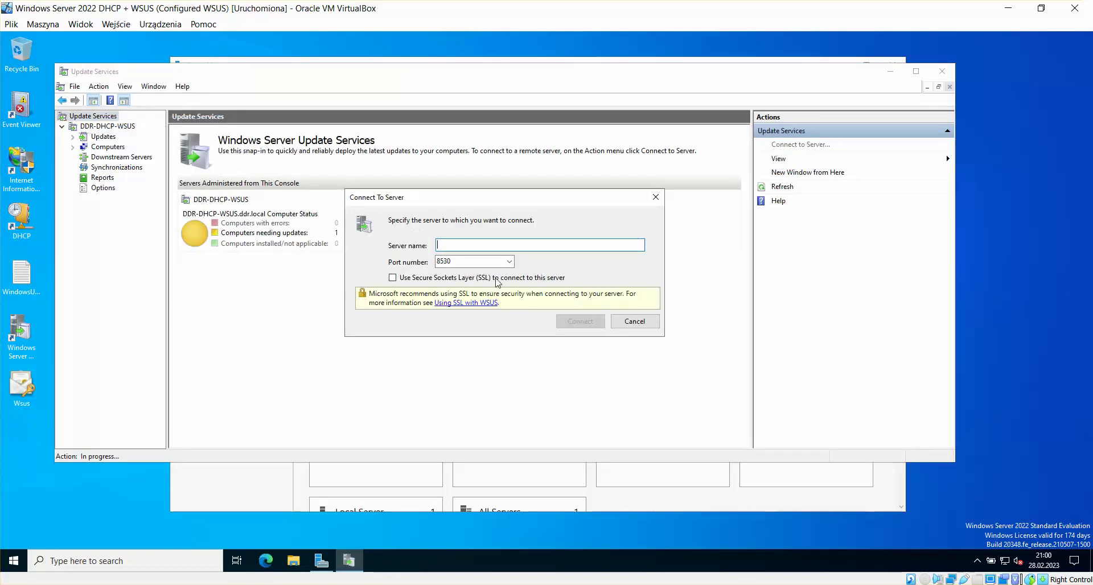
pyautogui.click(497, 262)
pyautogui.click(461, 262)
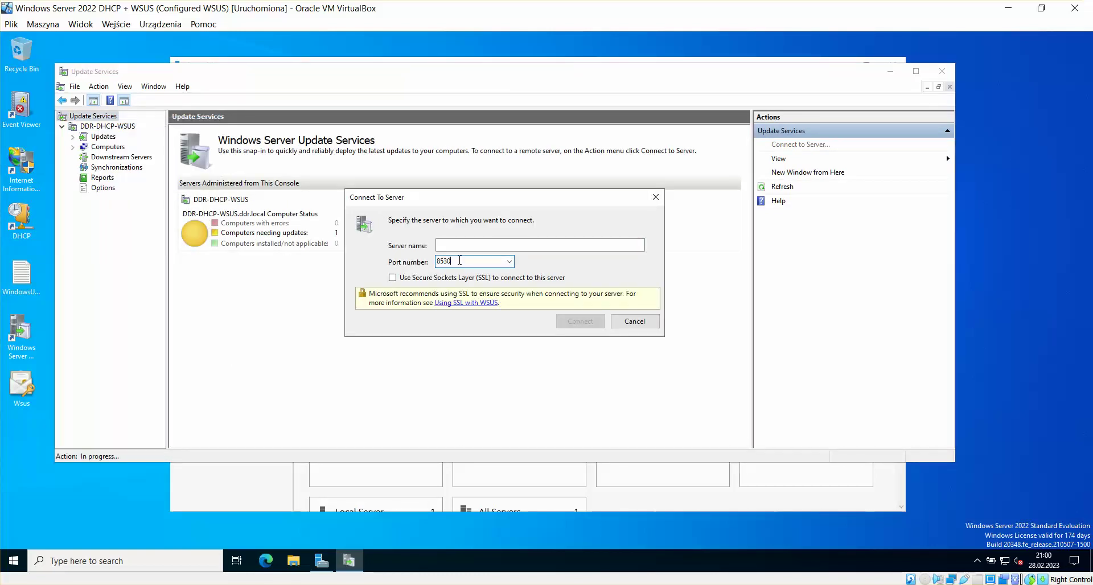
pyautogui.press('BackSpace')
pyautogui.write('1')
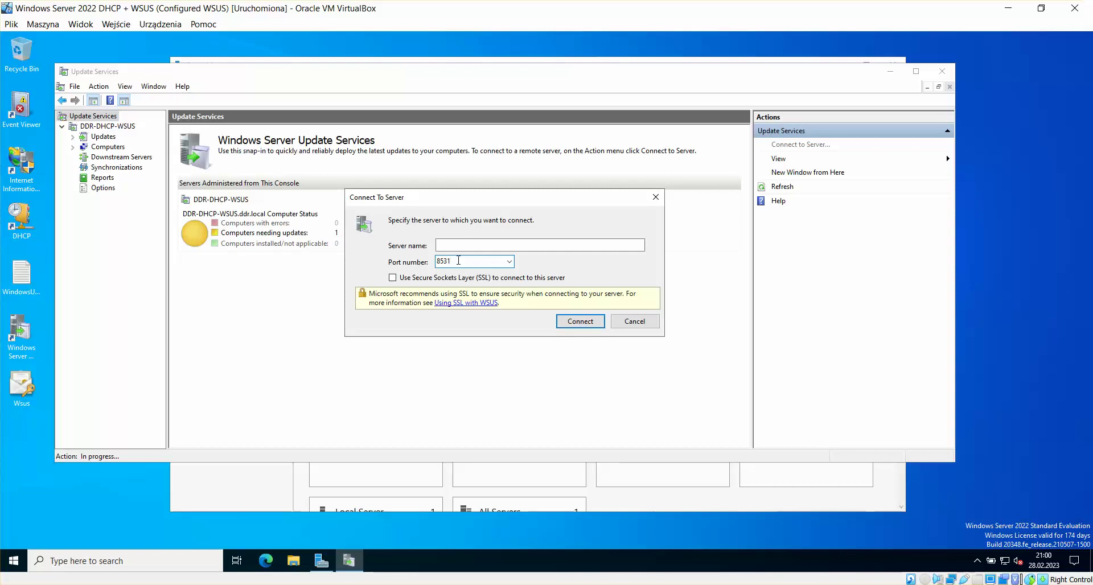
pyautogui.click(467, 245)
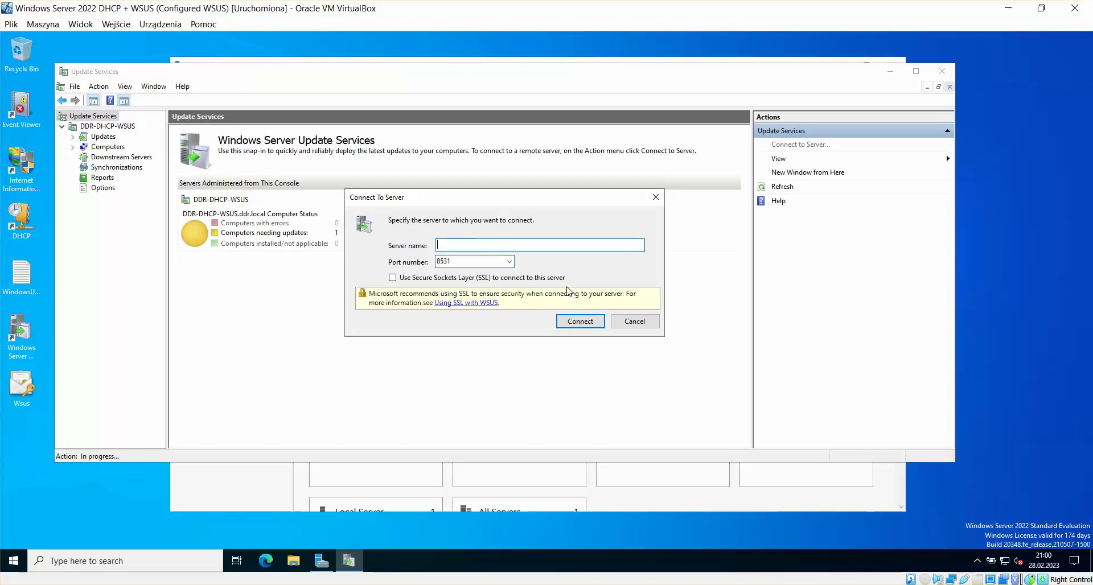
pyautogui.moveTo(235, 581)
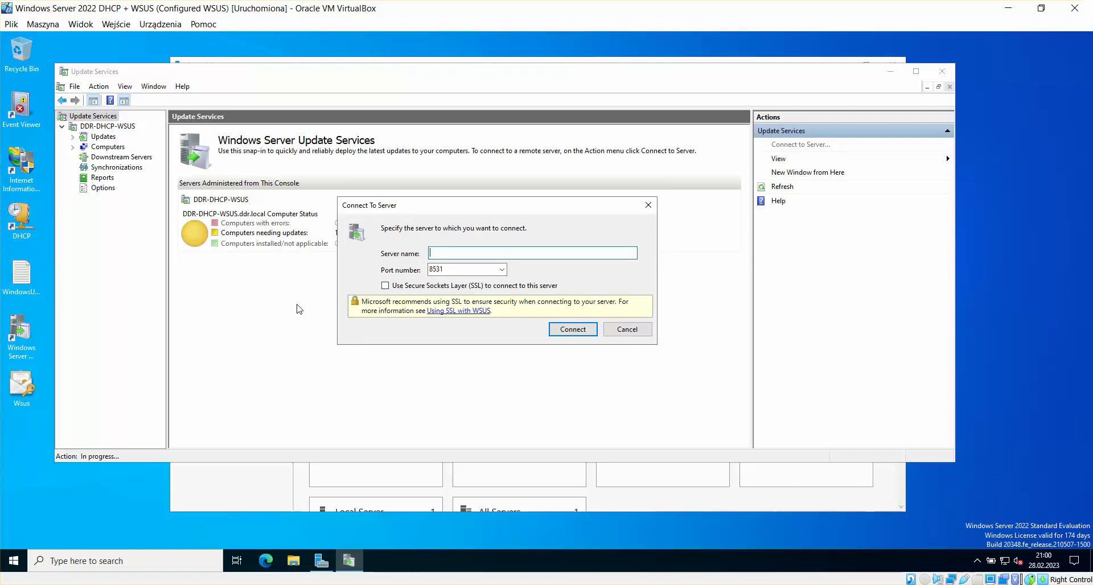
pyautogui.write('DDR-DHCP-WSUS')
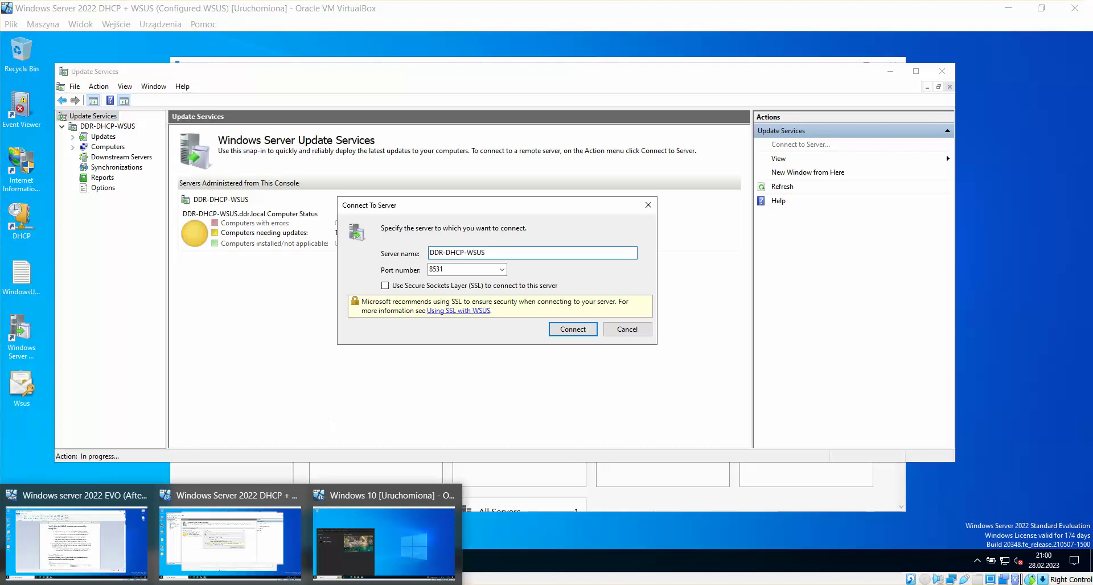
# Step: Check the notes on the EVO VM, then tick Use SSL and attempt the connection
pyautogui.click(112, 553)
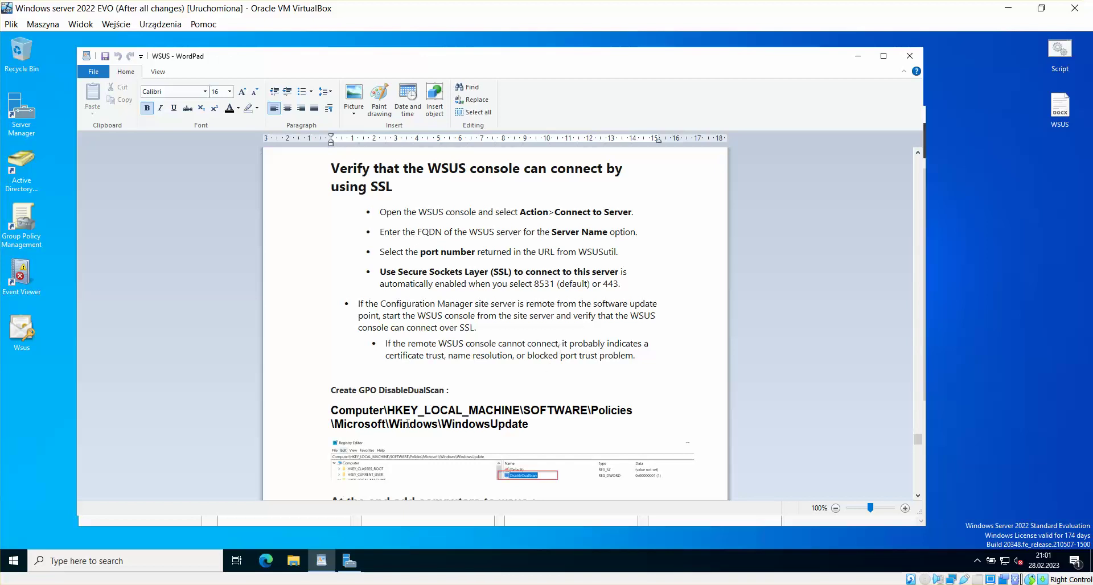
pyautogui.moveTo(226, 580)
pyautogui.click(231, 541)
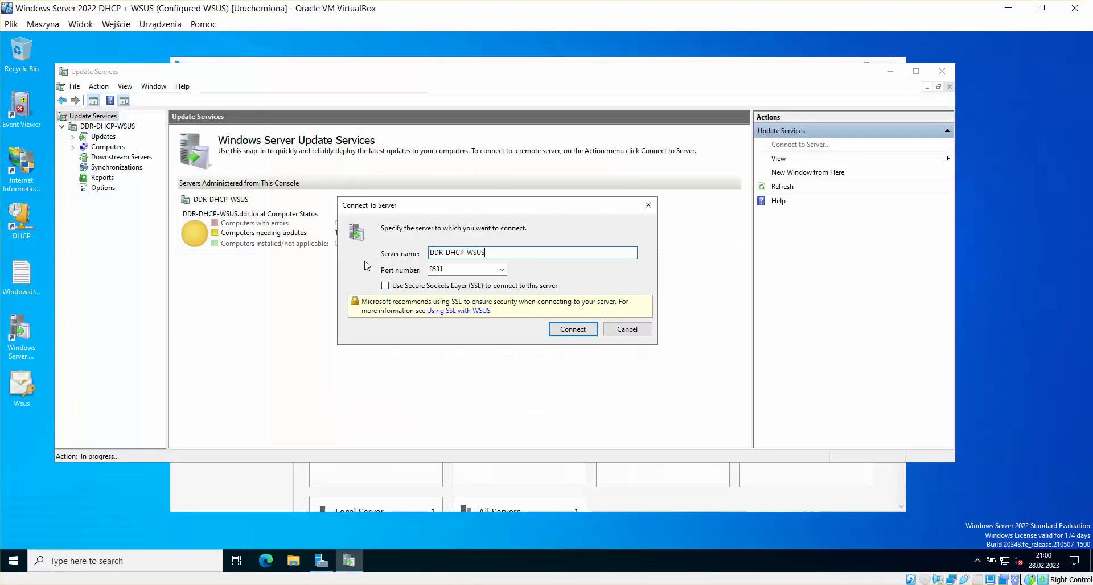
pyautogui.click(385, 285)
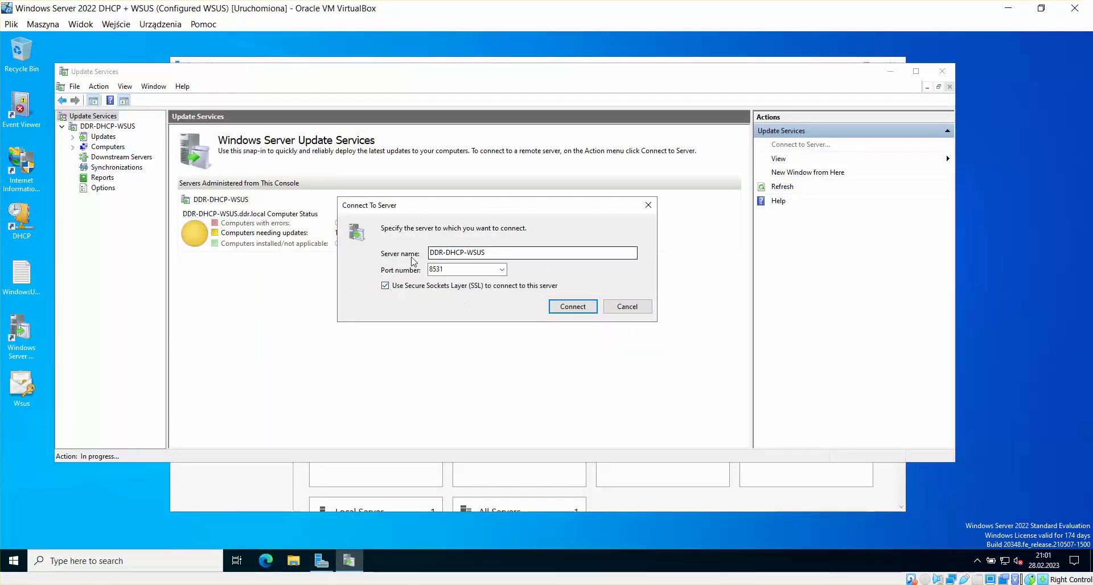
pyautogui.click(575, 307)
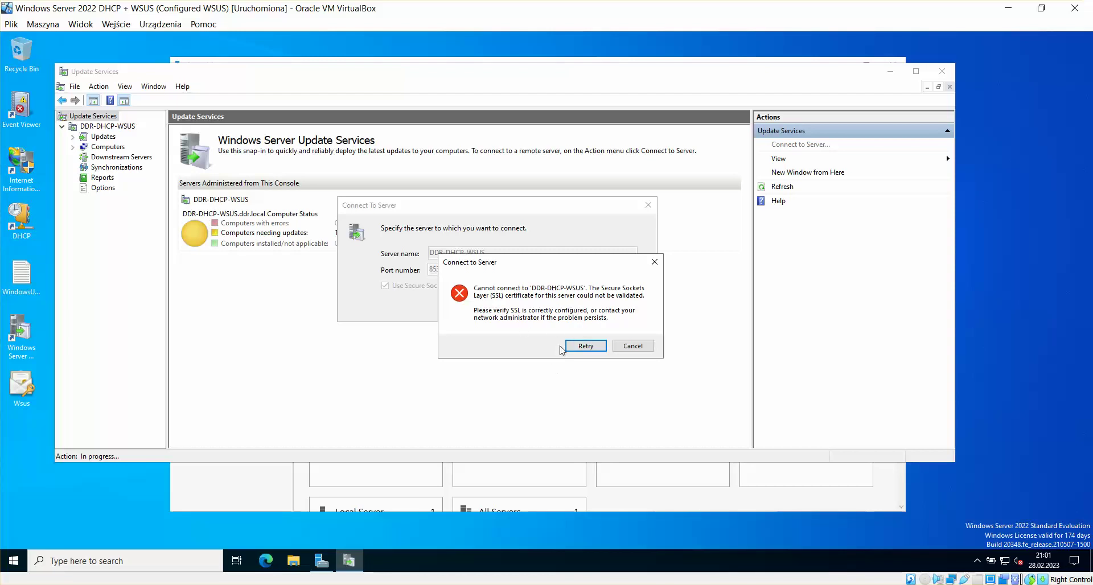
# Step: Dismiss the SSL certificate error and cancel the Connect To Server dialog
pyautogui.click(628, 347)
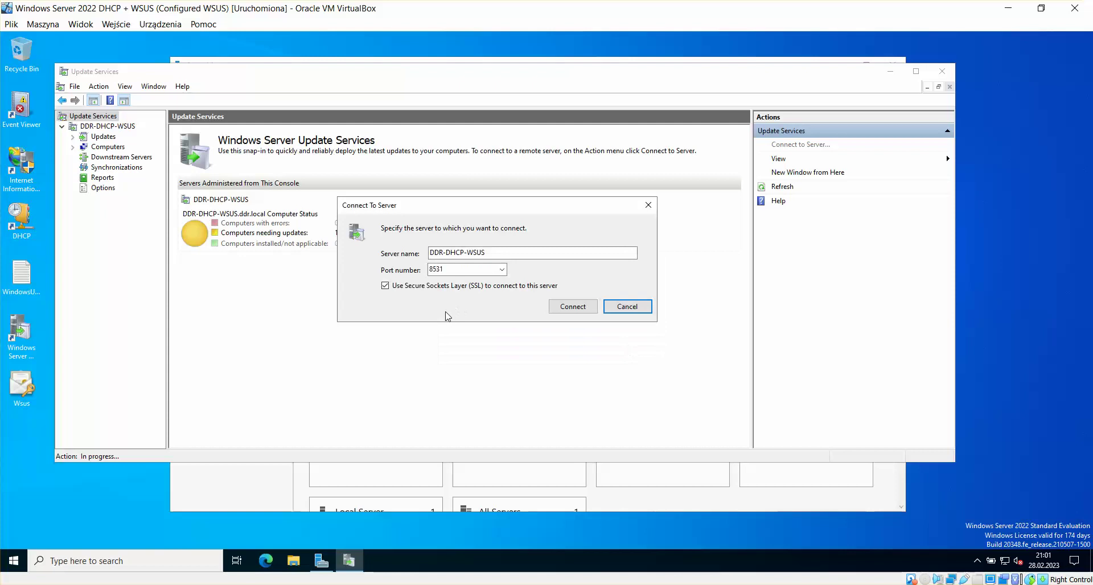
pyautogui.click(633, 310)
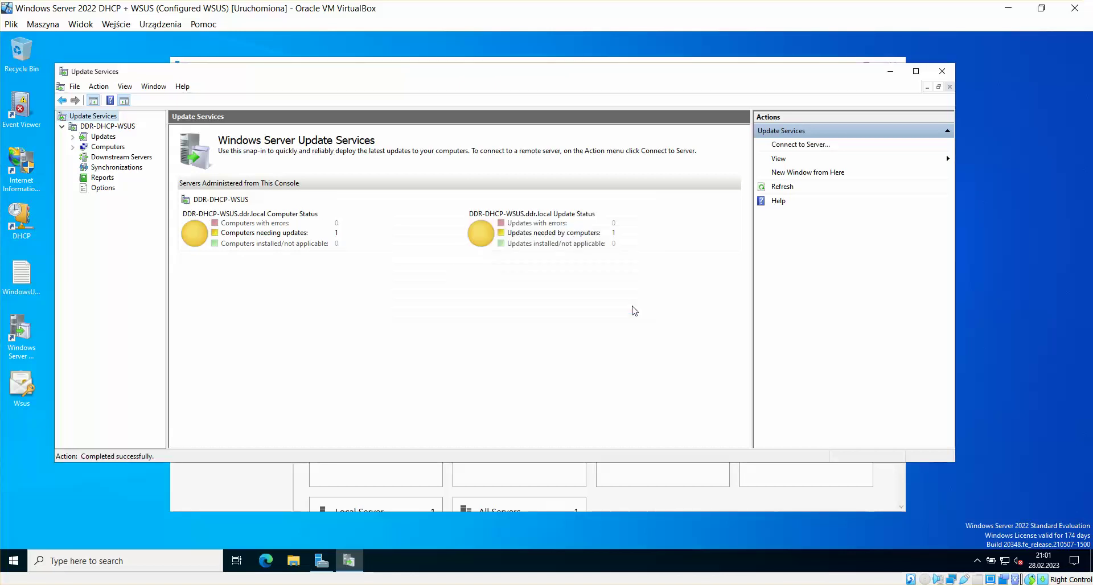
pyautogui.click(67, 521)
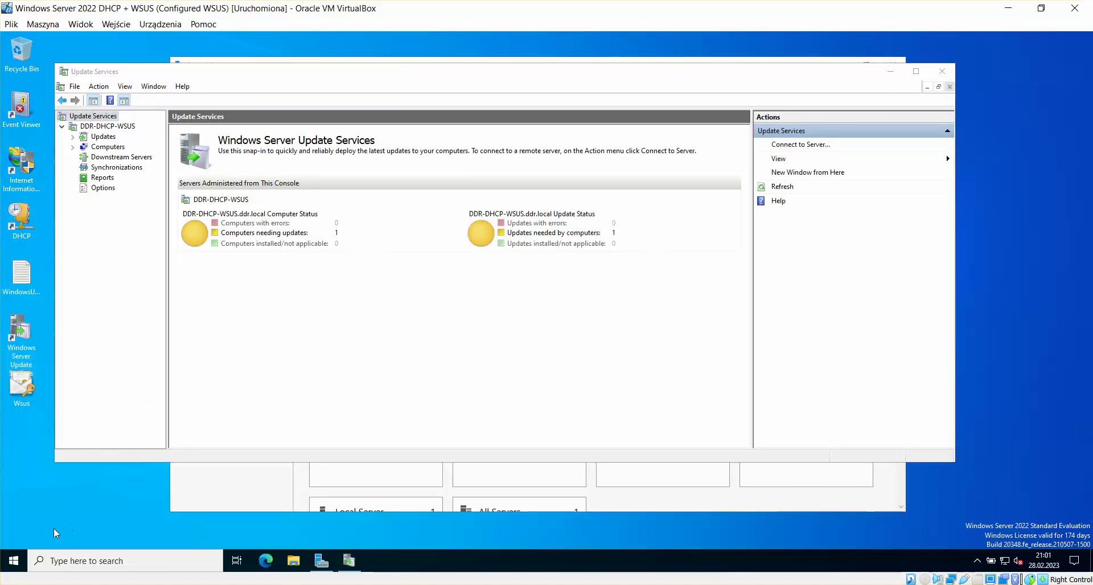
pyautogui.click(28, 395)
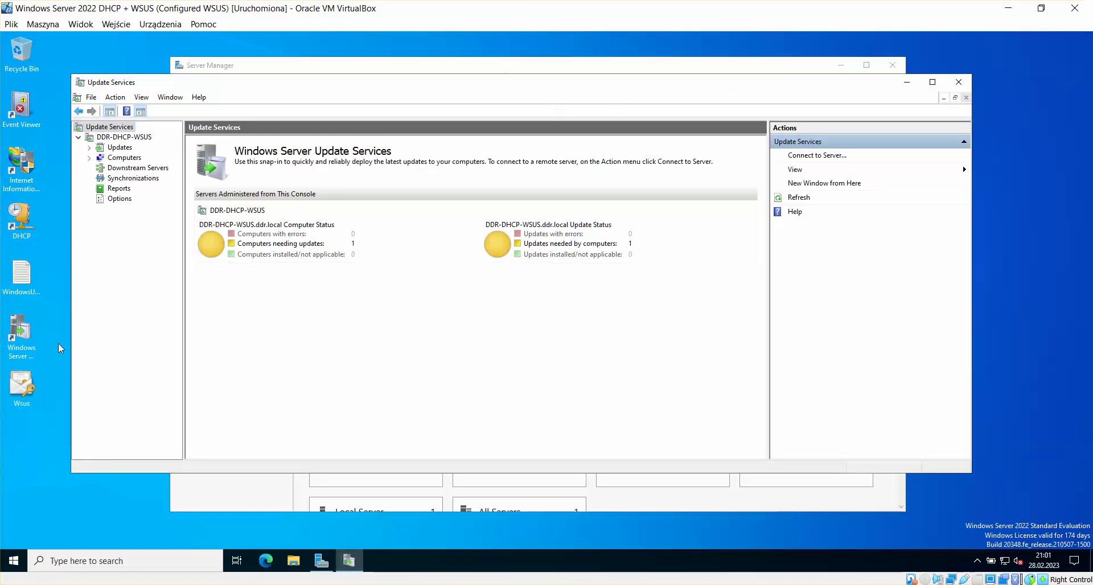
# Step: Restart the DHCP + WSUS server via Start > Power > Restart, continuing past the reason prompt
pyautogui.click(16, 563)
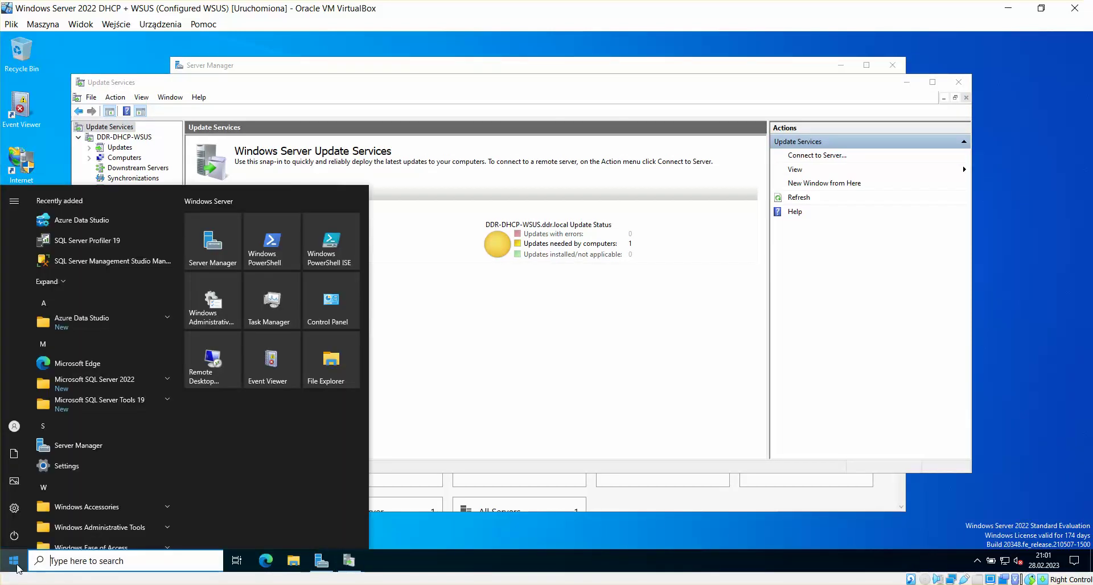
pyautogui.click(14, 536)
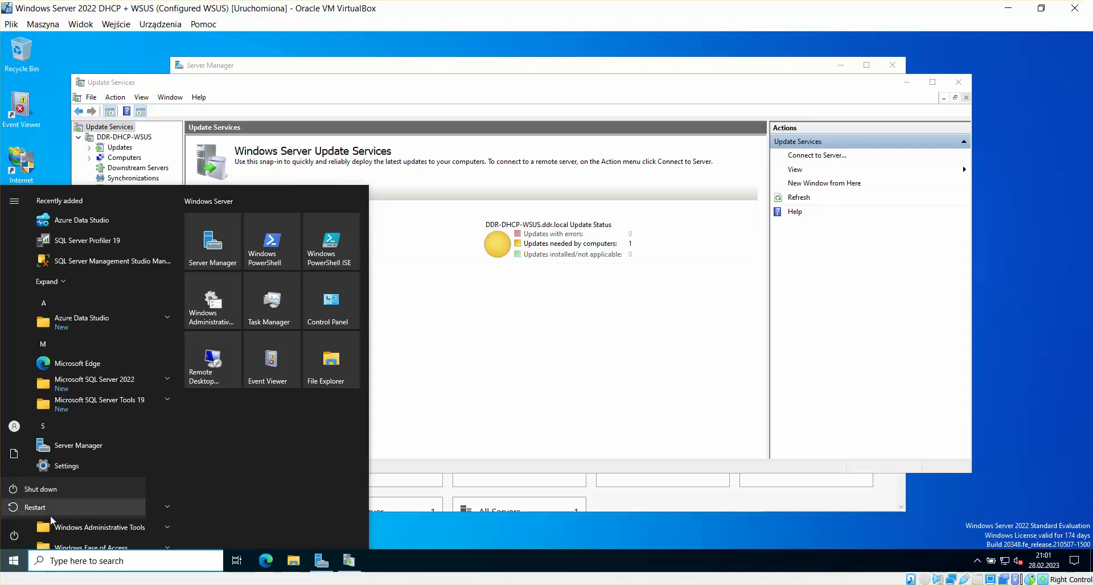
pyautogui.click(50, 514)
pyautogui.click(186, 503)
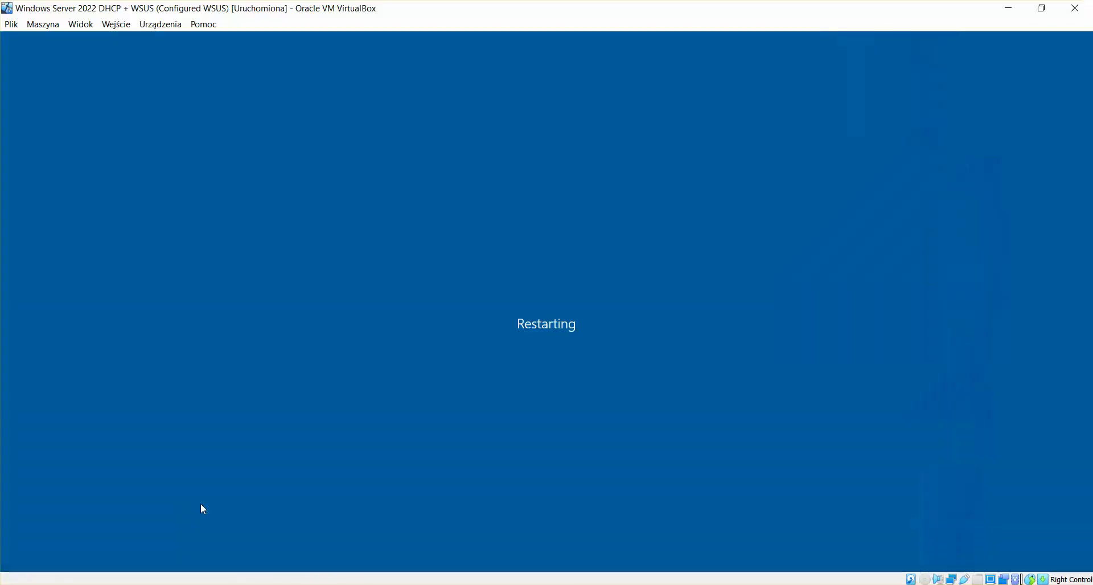
# Step: Switch to the EVO server and restart it the same way
pyautogui.click(109, 545)
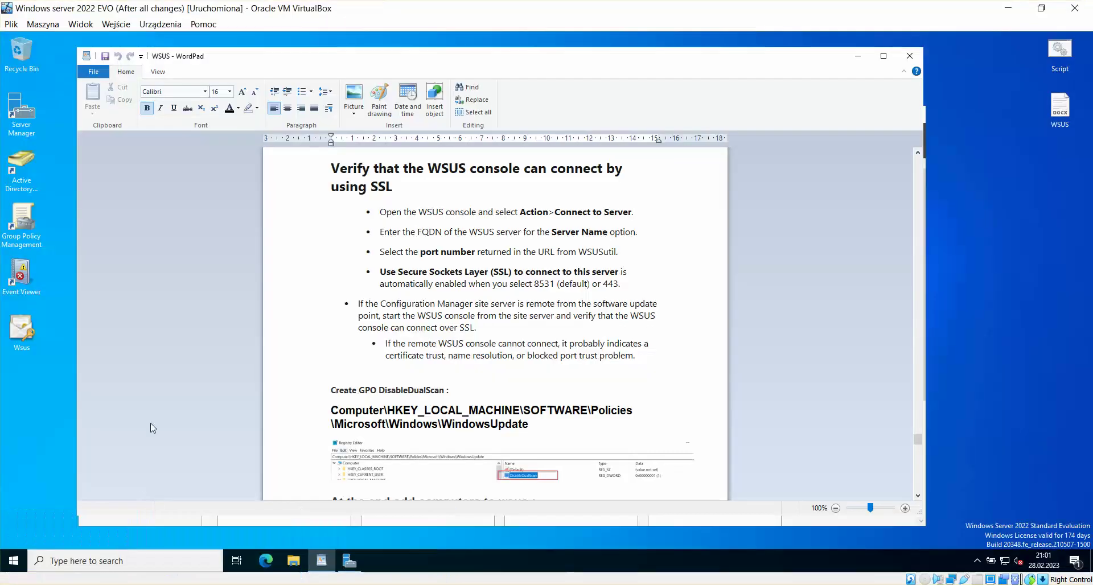
pyautogui.click(13, 561)
pyautogui.click(15, 536)
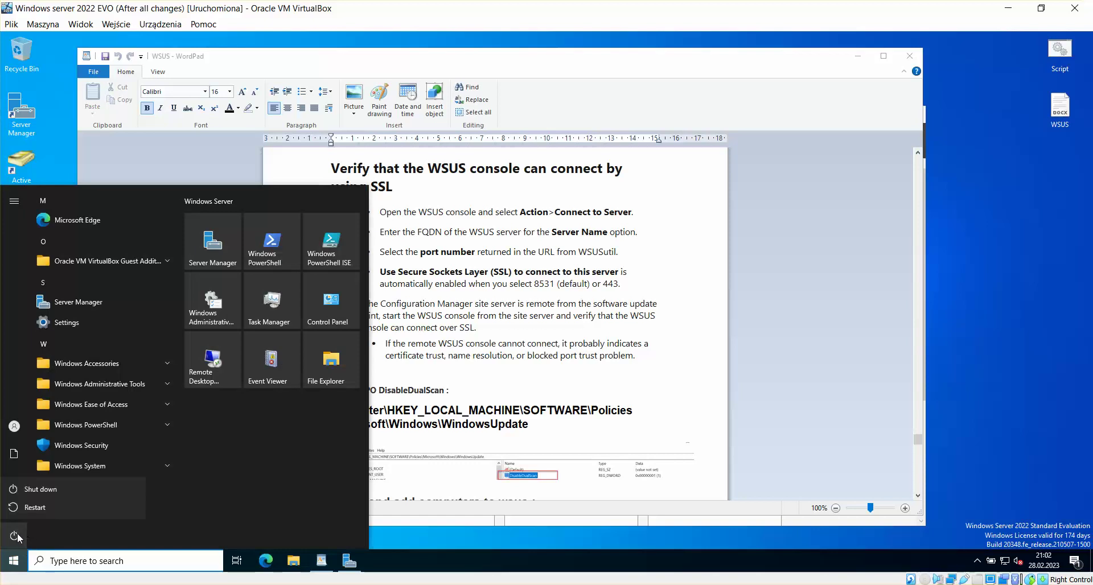
pyautogui.click(50, 509)
pyautogui.click(162, 501)
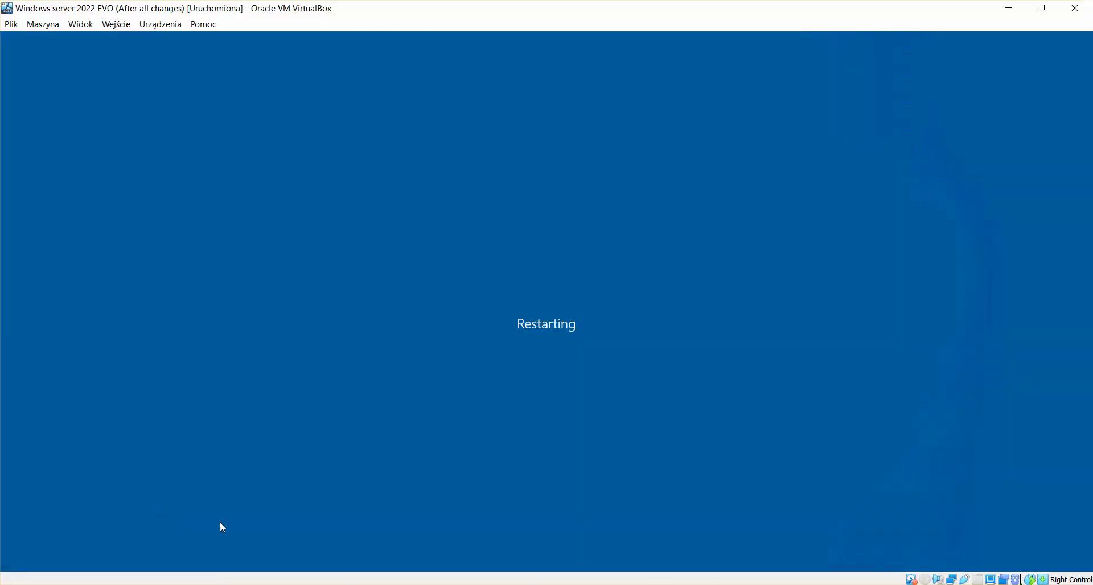
pyautogui.moveTo(238, 580)
# Step: Switch to the Windows 10 machine and restart it
pyautogui.click(386, 545)
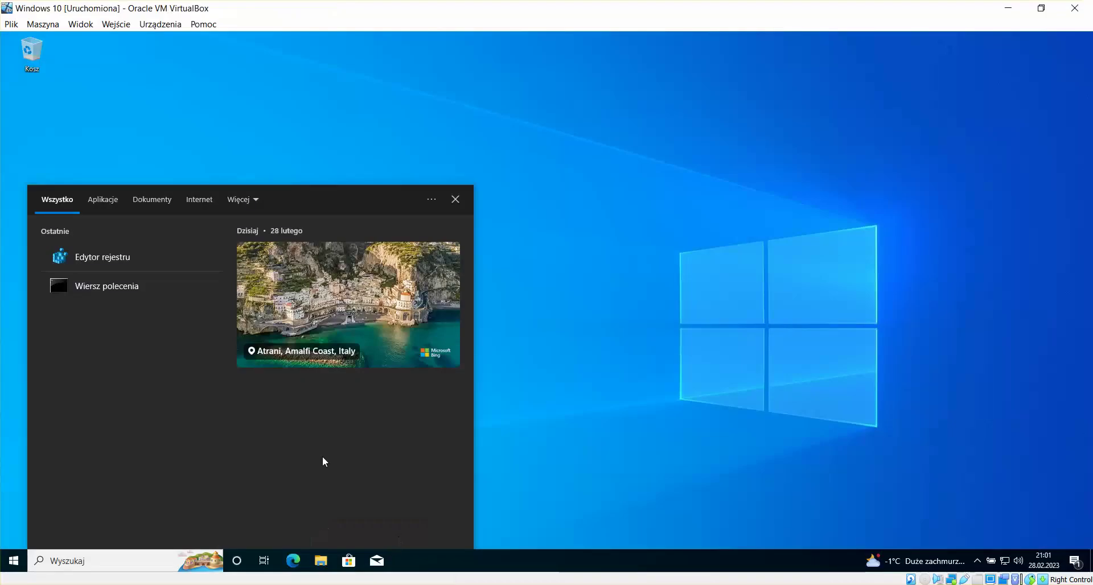
pyautogui.click(14, 561)
pyautogui.click(15, 535)
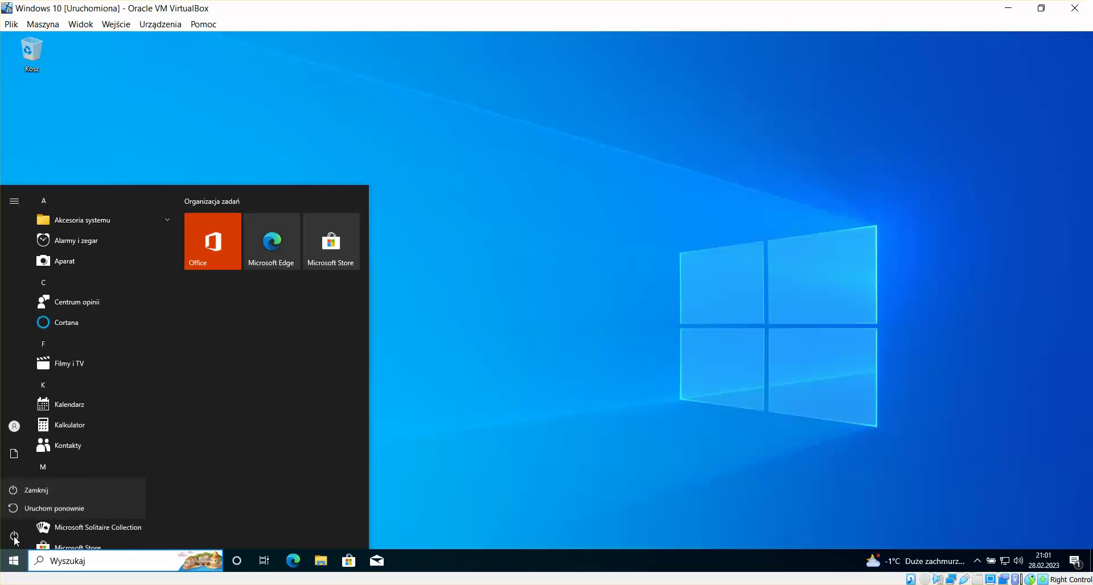
pyautogui.click(35, 509)
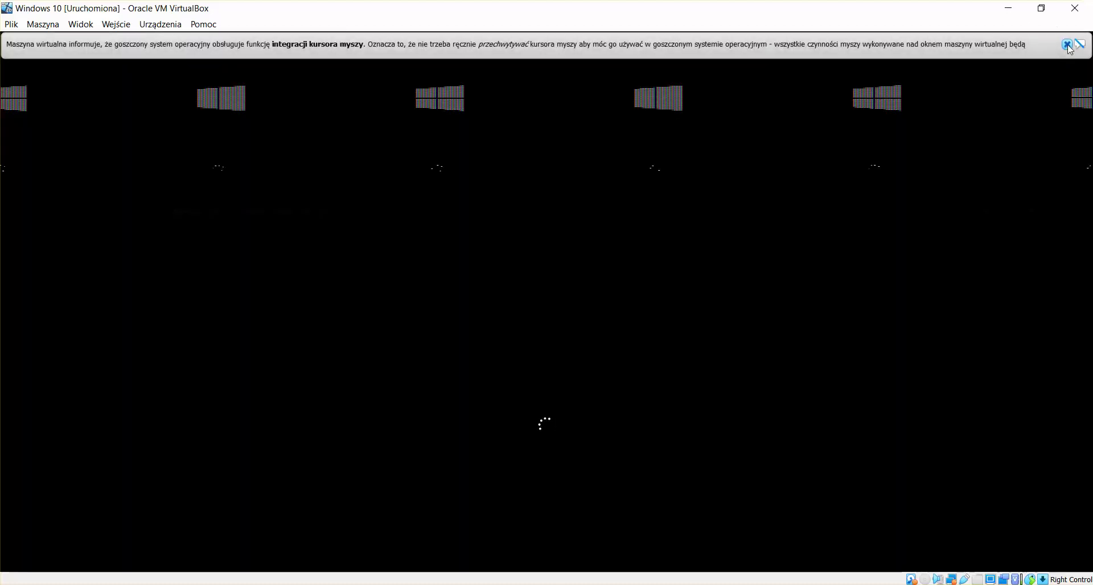
# Step: Dismiss the mouse integration notice and Windows 10 lock screen, then return to the WSUS VM
pyautogui.click(1066, 44)
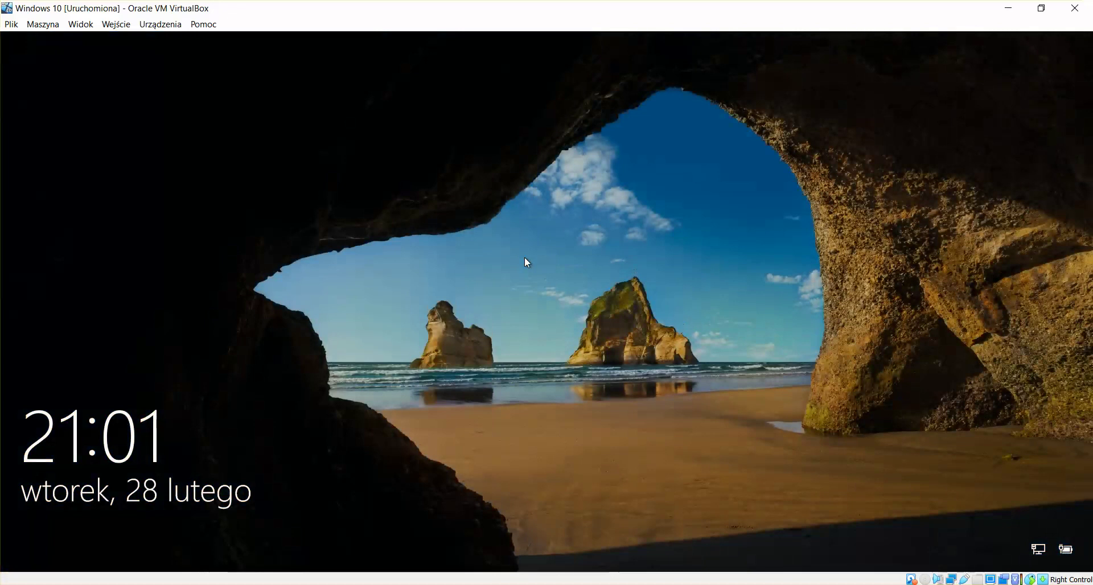
pyautogui.click(488, 335)
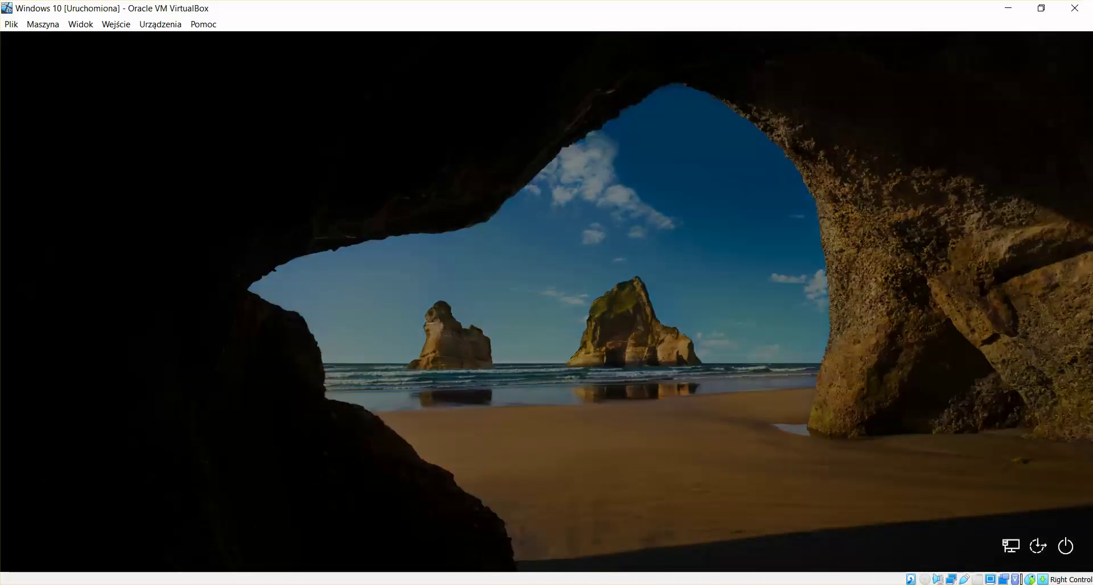
pyautogui.click(77, 556)
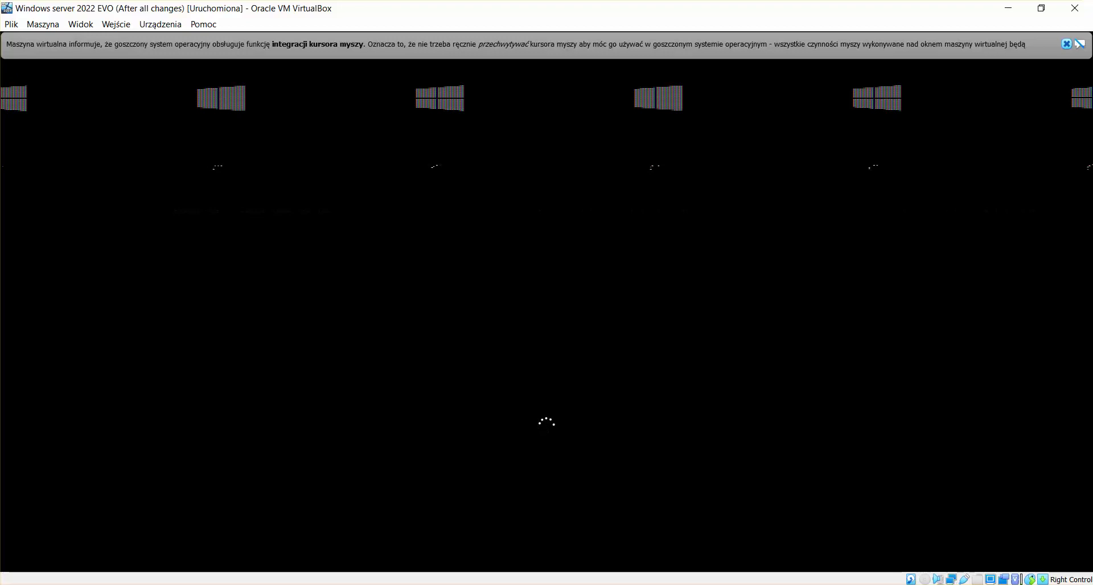
pyautogui.click(234, 564)
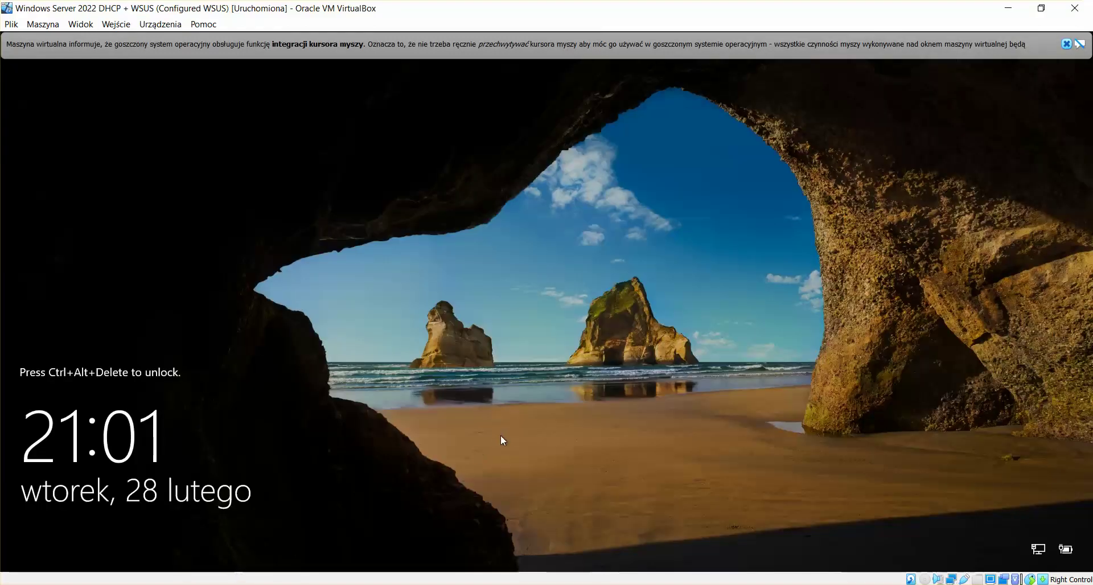
# Step: Sign in to the DHCP + WSUS server with Ctrl+Alt+Delete and the administrator password
pyautogui.hotkey('ctrl', 'alt', 'Delete')
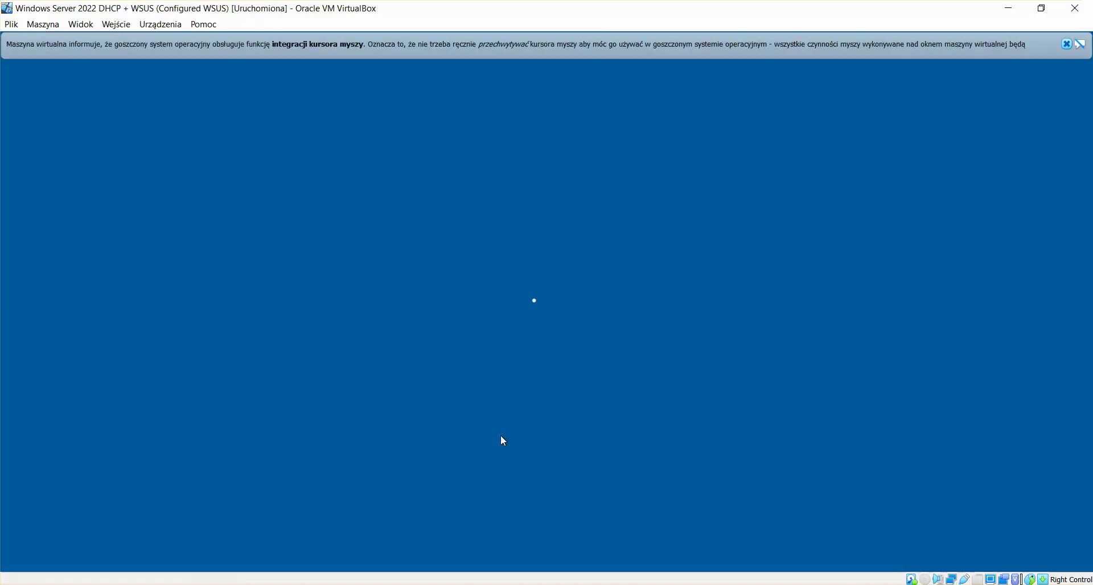
pyautogui.write('••••')
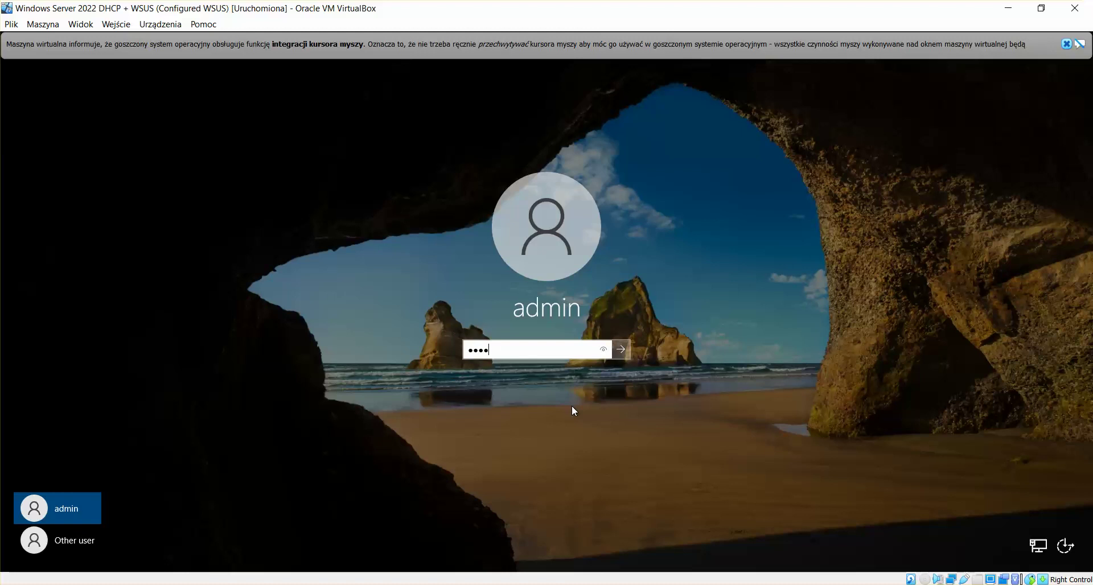
pyautogui.write('••••••')
pyautogui.press('Return')
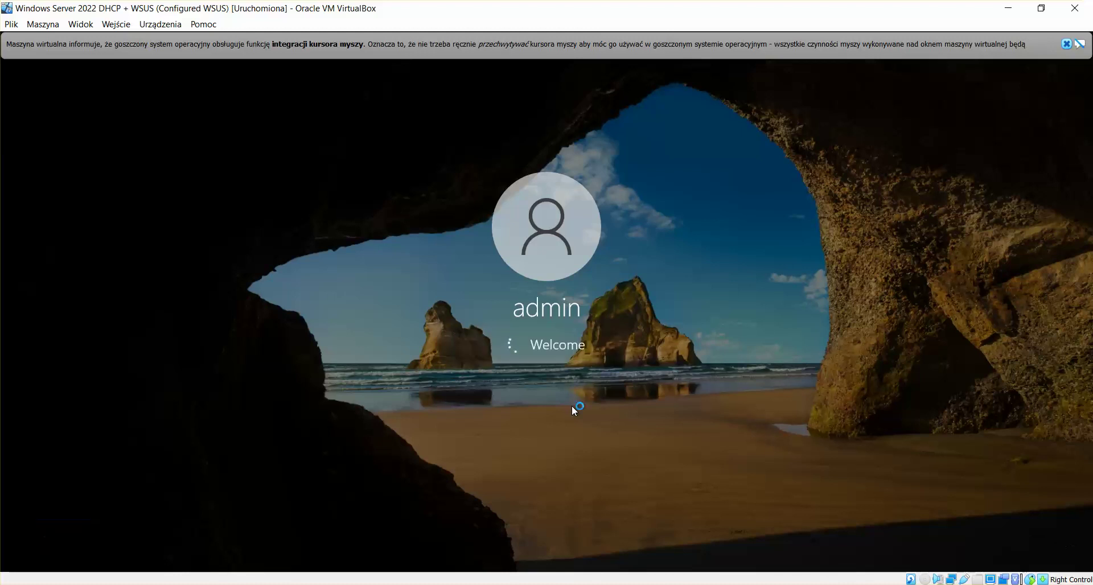
pyautogui.moveTo(288, 548)
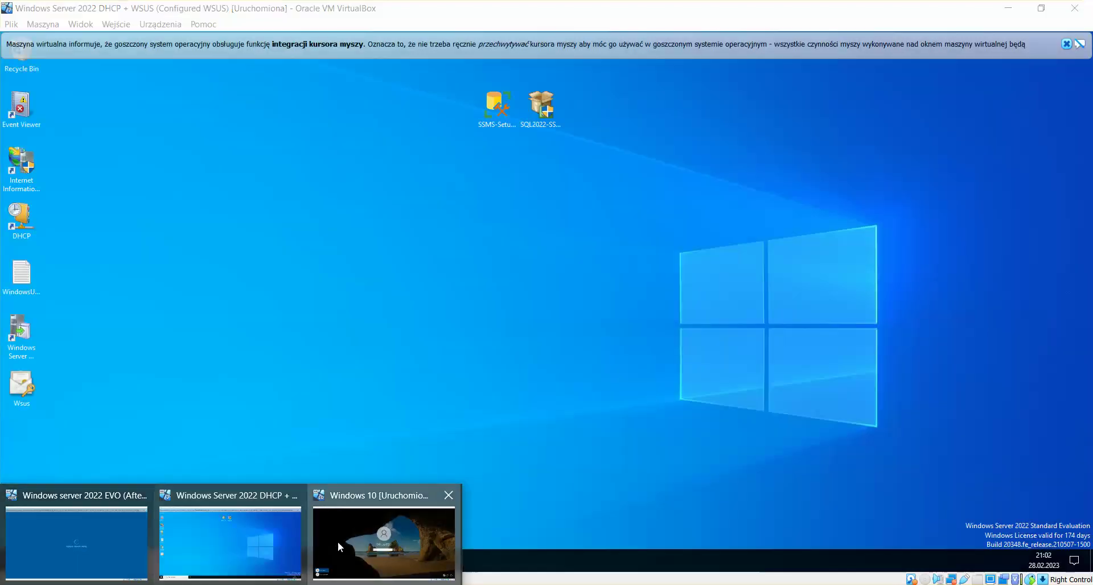
# Step: Switch to the Windows 10 VM and sign in with its password
pyautogui.click(338, 547)
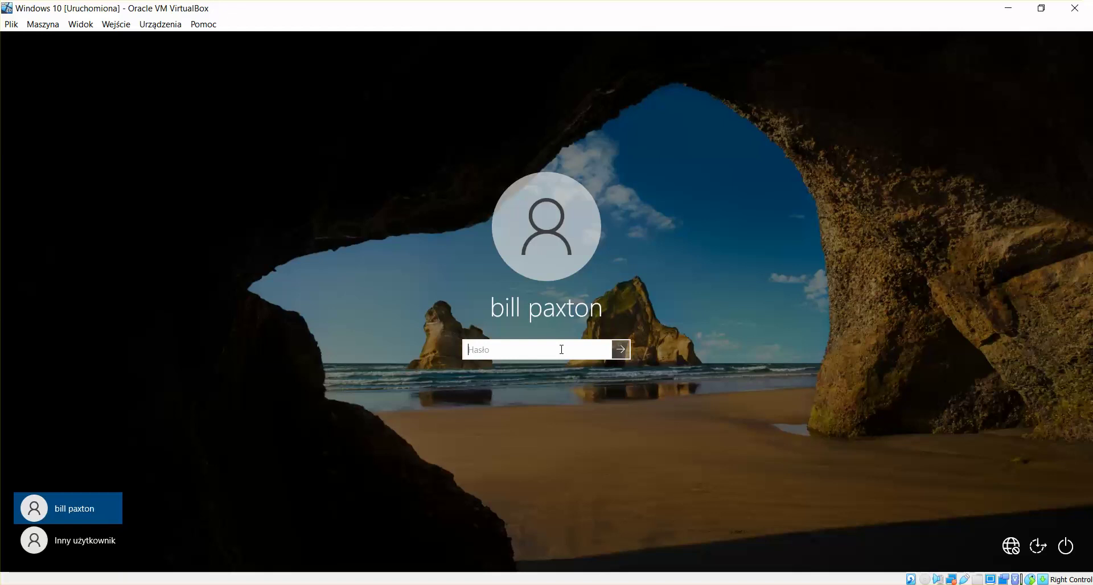
pyautogui.write('•')
pyautogui.press('Return')
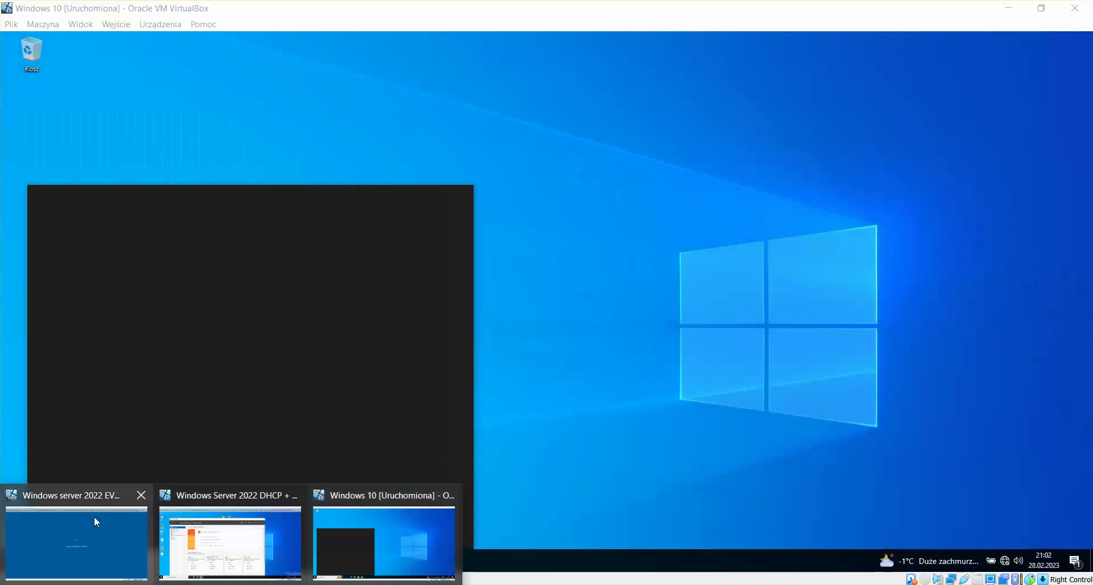
# Step: Switch to the EVO server and sign in with the administrator password
pyautogui.click(94, 517)
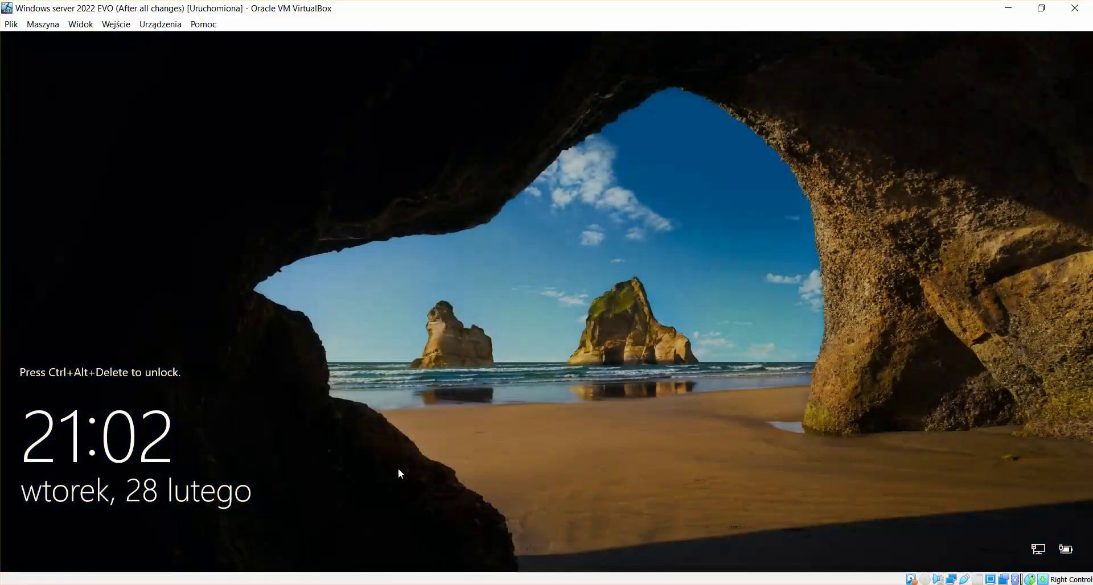
pyautogui.hotkey('ctrl', 'Delete')
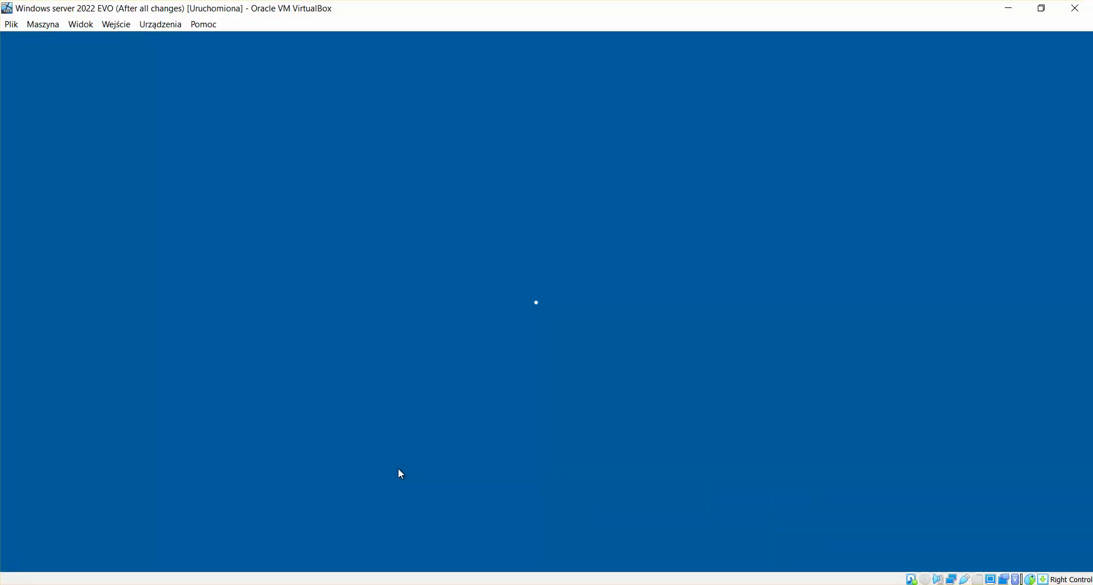
pyautogui.write('•••')
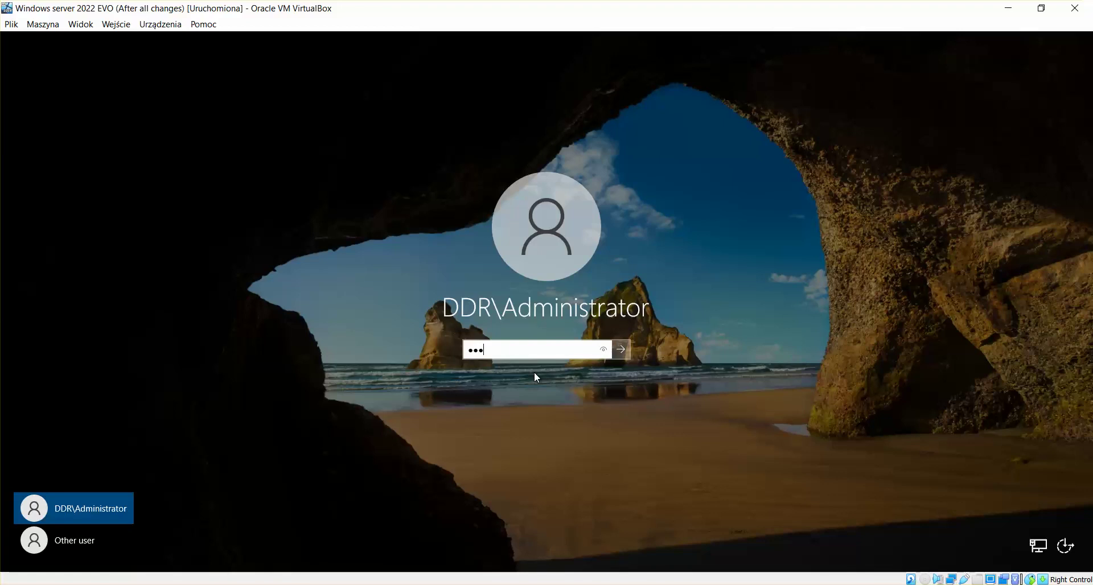
pyautogui.write('•••••')
pyautogui.press('Return')
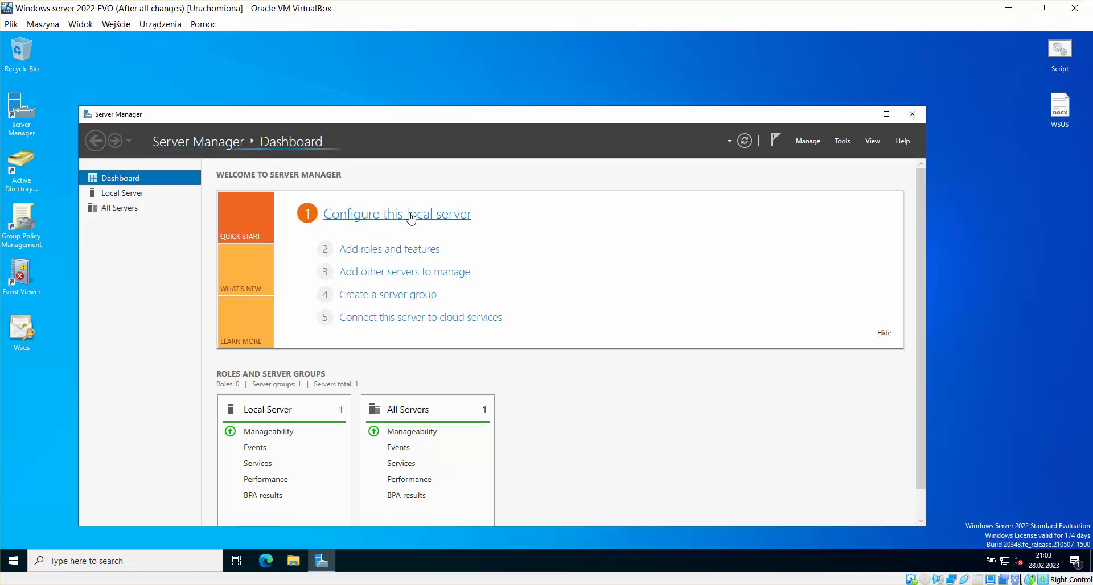
# Step: On the EVO server, disable and re-enable the Ethernet adapter from Local Server's network connections
pyautogui.click(406, 216)
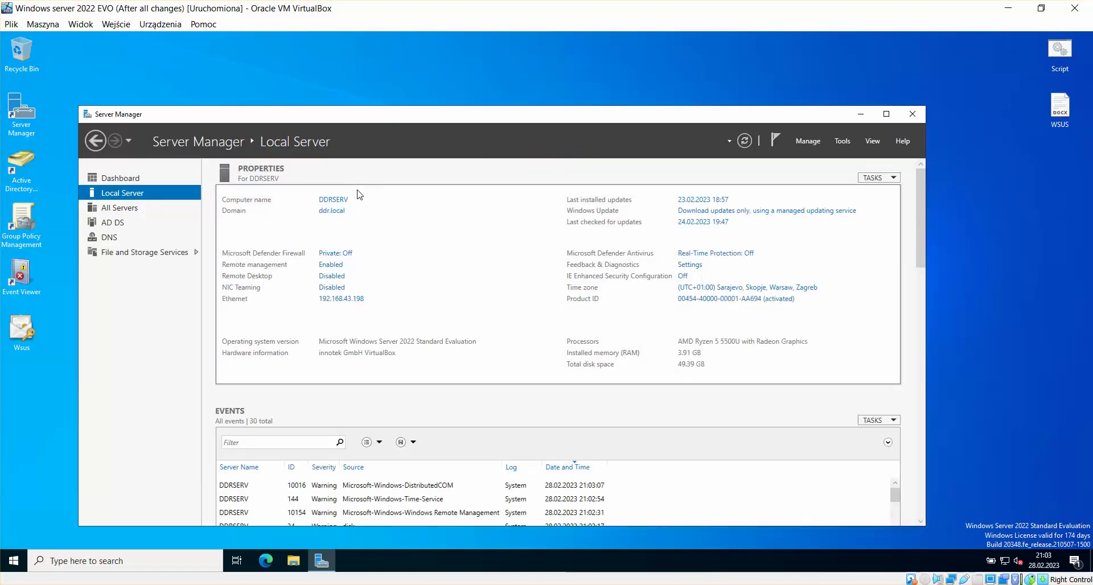
pyautogui.click(399, 299)
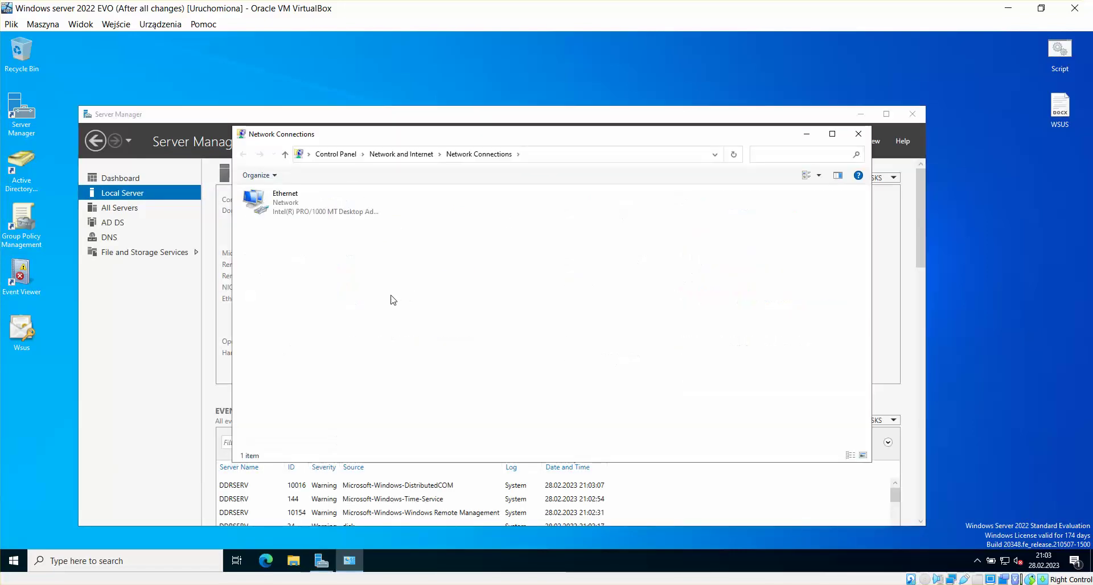
pyautogui.click(296, 207)
pyautogui.rightClick(298, 205)
pyautogui.click(328, 212)
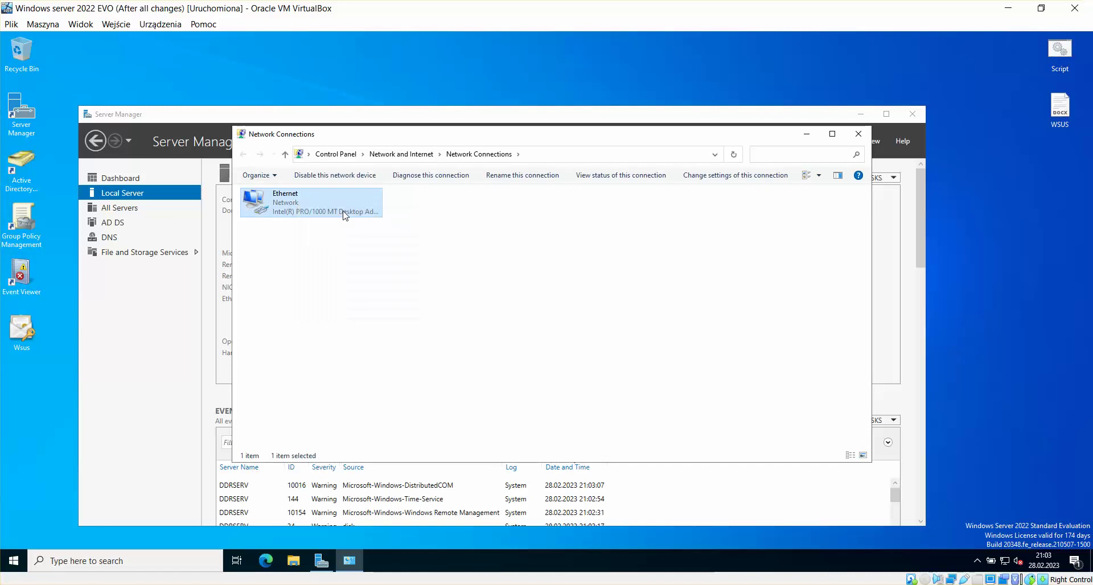
pyautogui.rightClick(310, 206)
pyautogui.click(333, 214)
pyautogui.moveTo(408, 141); pyautogui.dragTo(395, 96)
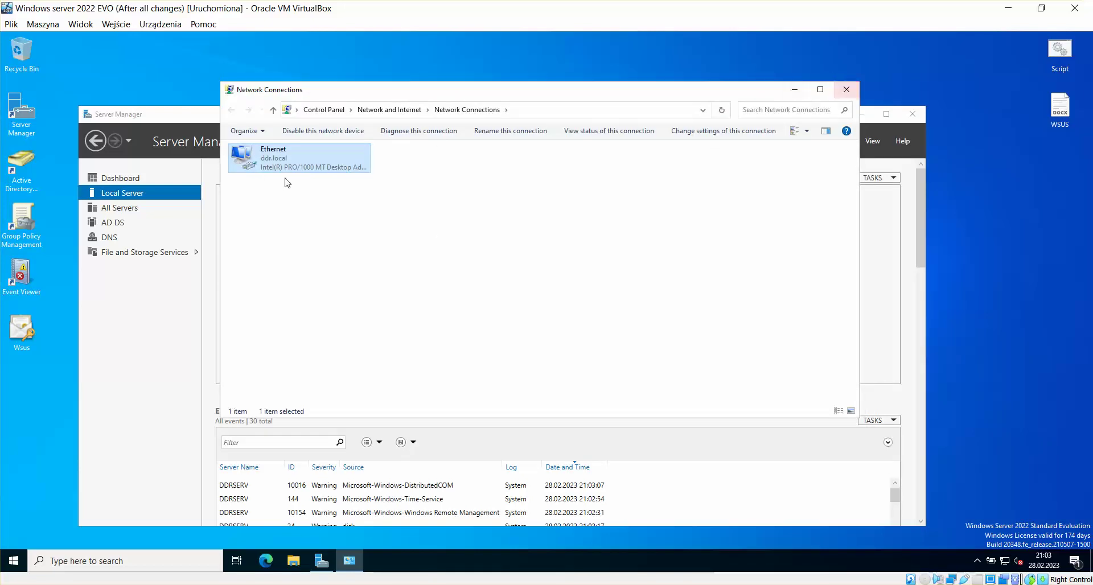
pyautogui.click(846, 89)
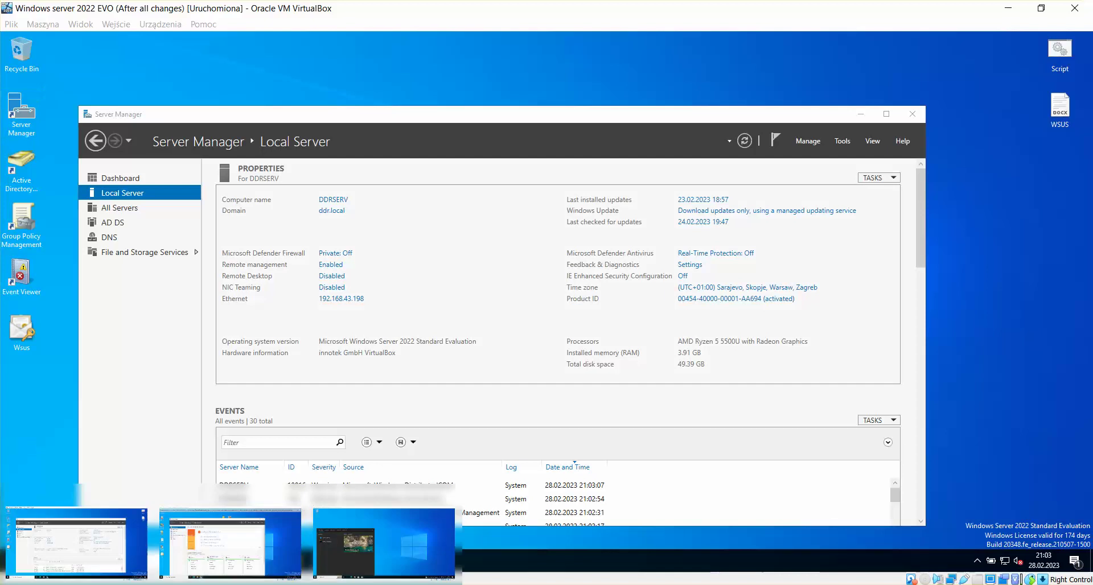
# Step: Disable and re-enable the Ethernet adapter on the DHCP + WSUS VM as well
pyautogui.click(224, 541)
pyautogui.click(388, 219)
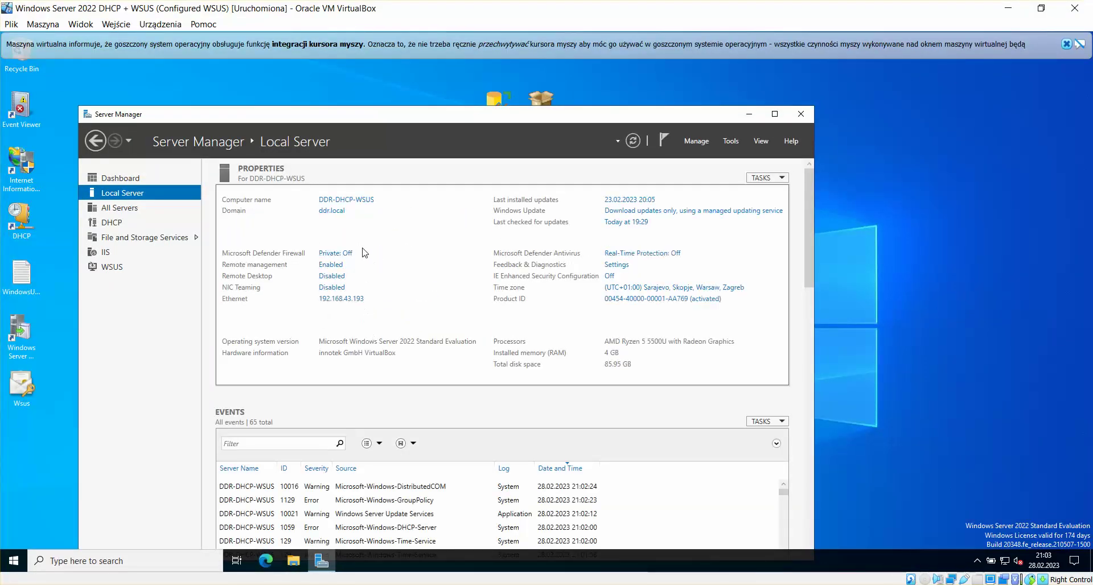
pyautogui.click(347, 303)
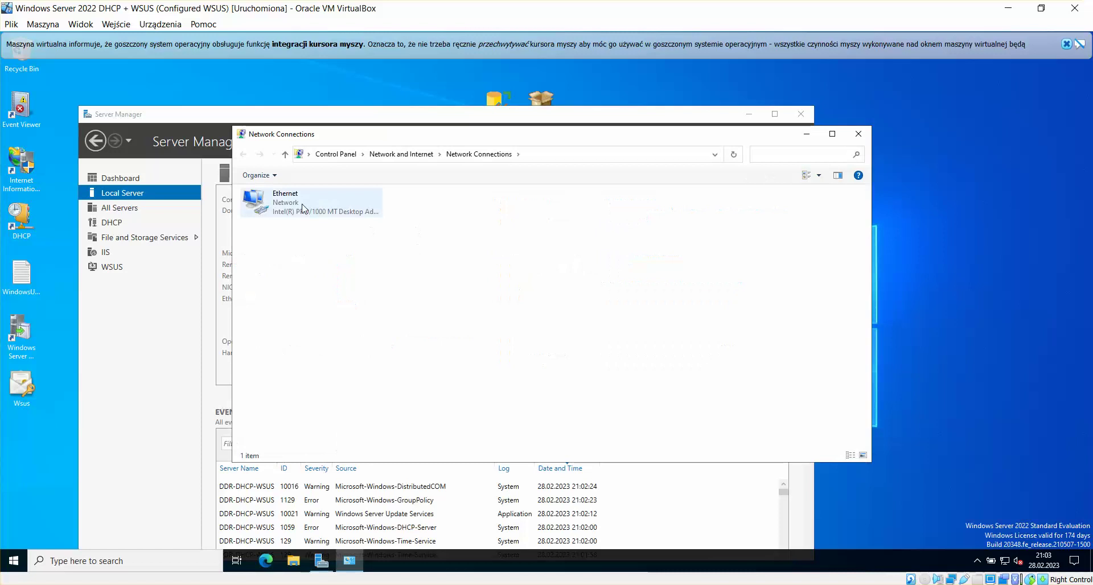
pyautogui.click(301, 206)
pyautogui.rightClick(302, 206)
pyautogui.click(319, 214)
pyautogui.rightClick(335, 208)
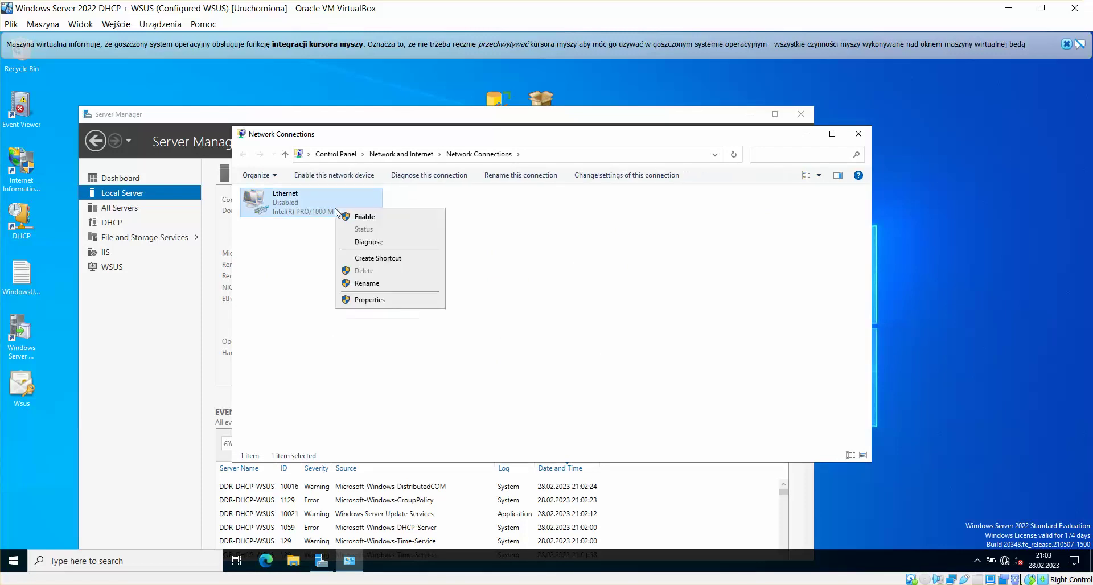
pyautogui.click(354, 216)
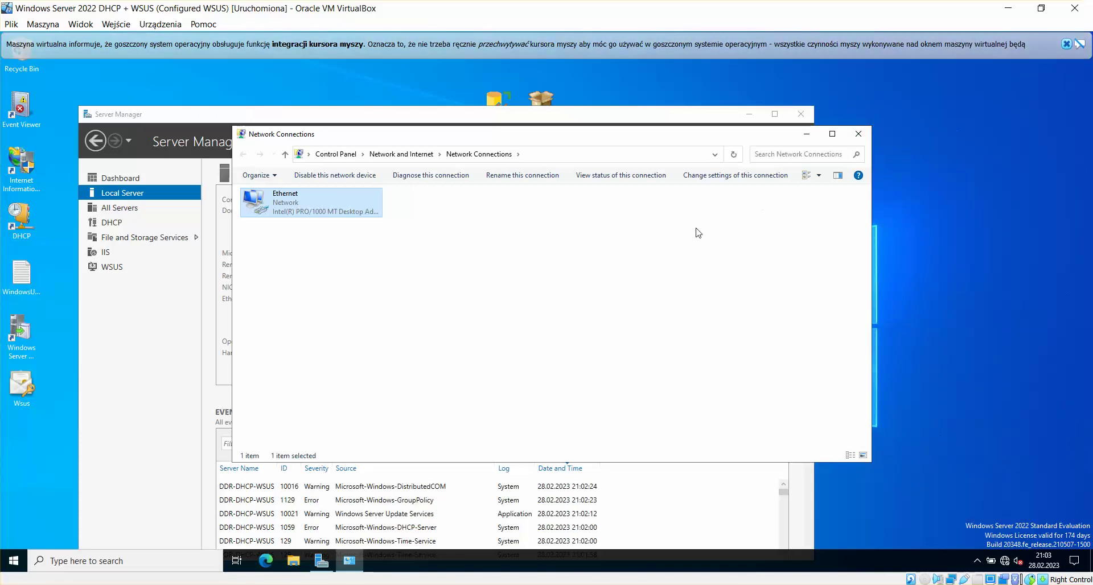
pyautogui.moveTo(313, 578)
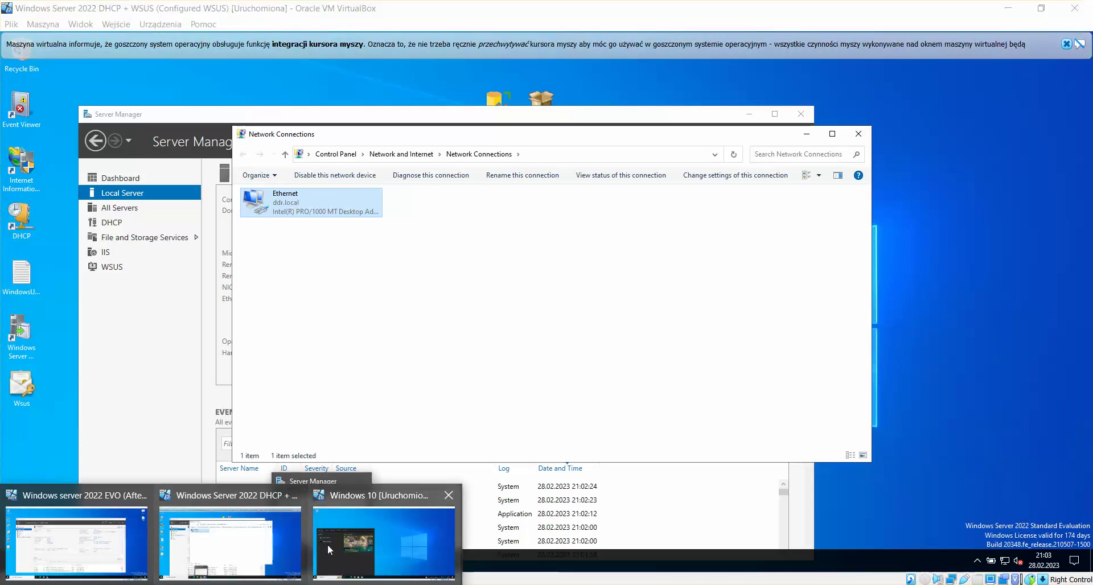
pyautogui.click(327, 545)
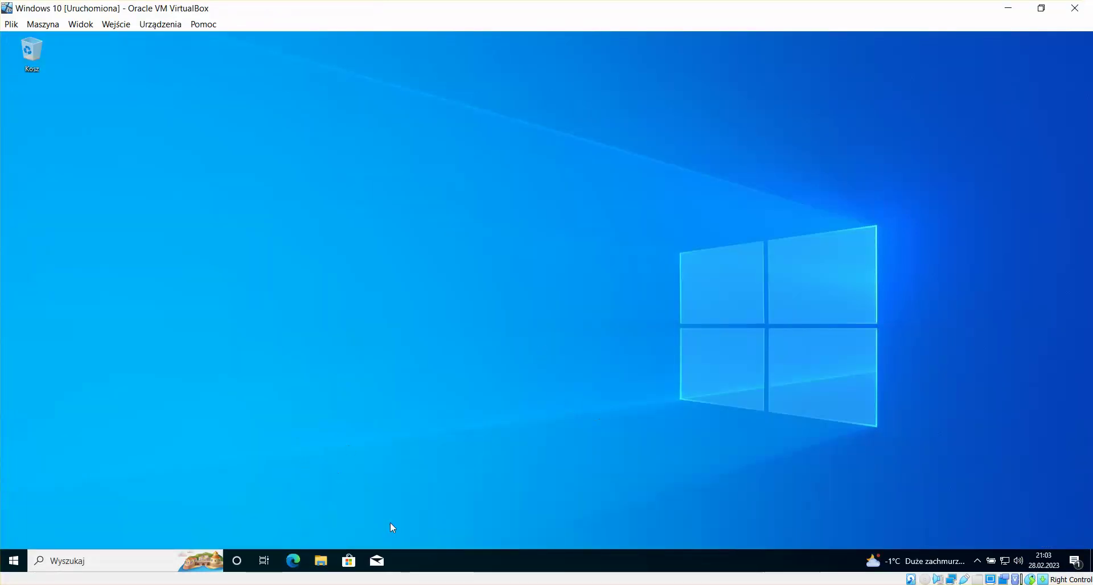
# Step: Open a command prompt and run 'control panel', correcting the mistyped first attempt
pyautogui.click(18, 569)
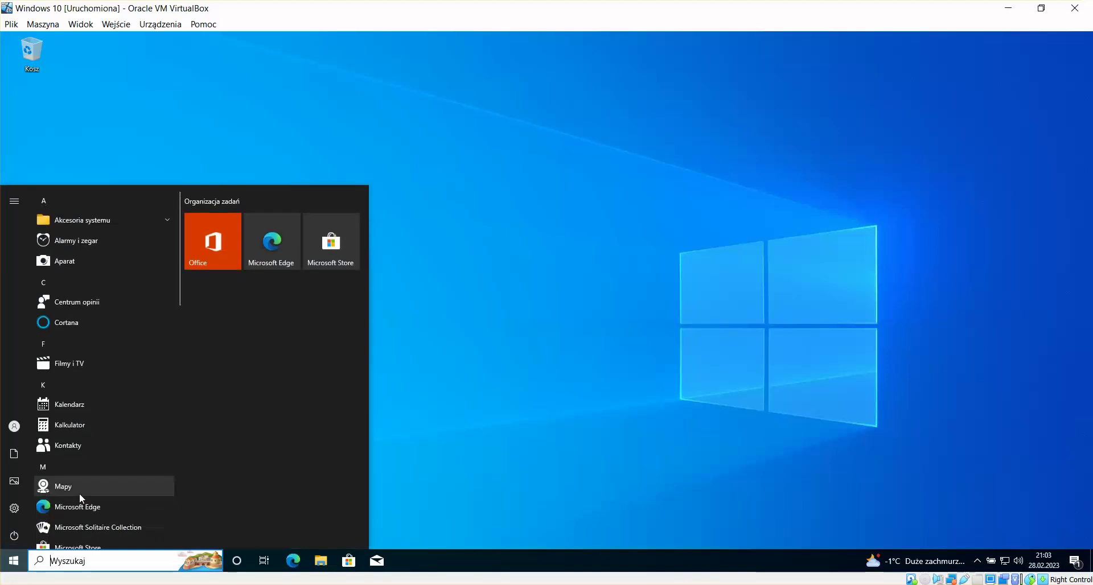
pyautogui.write('cmd')
pyautogui.press('Return')
pyautogui.write('control pp')
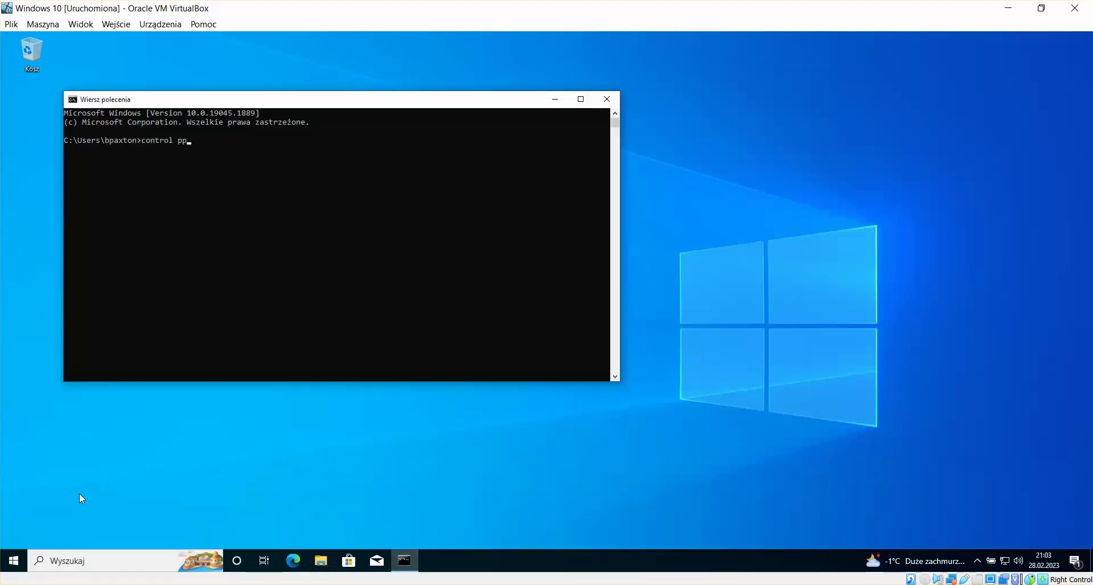
pyautogui.write('anel')
pyautogui.press('Return')
pyautogui.press('Up')
pyautogui.press('BackSpace')
pyautogui.press('BackSpace')
pyautogui.press('BackSpace')
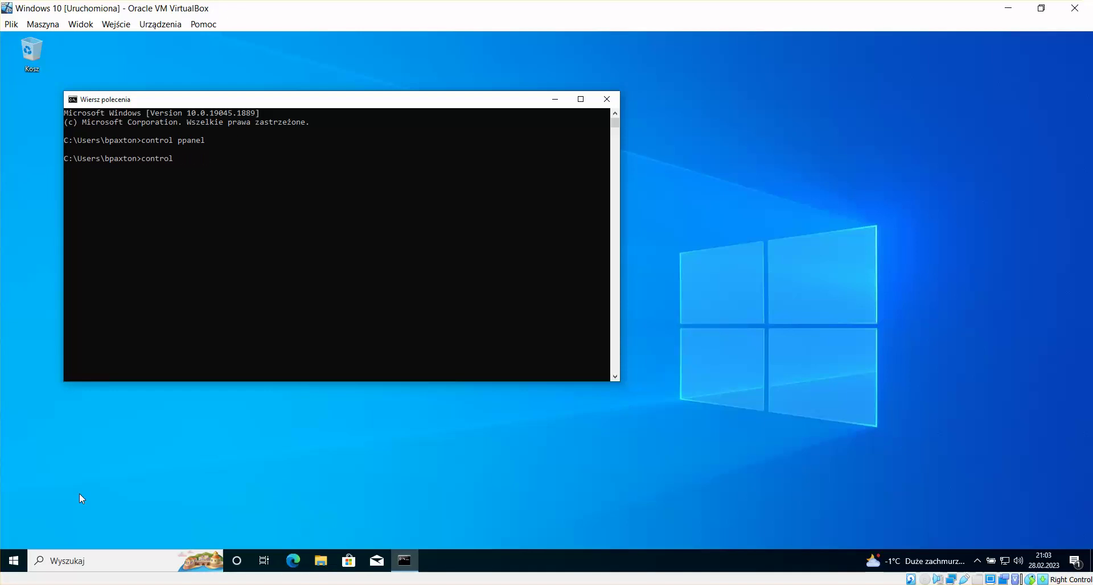
pyautogui.write('panel')
pyautogui.press('Return')
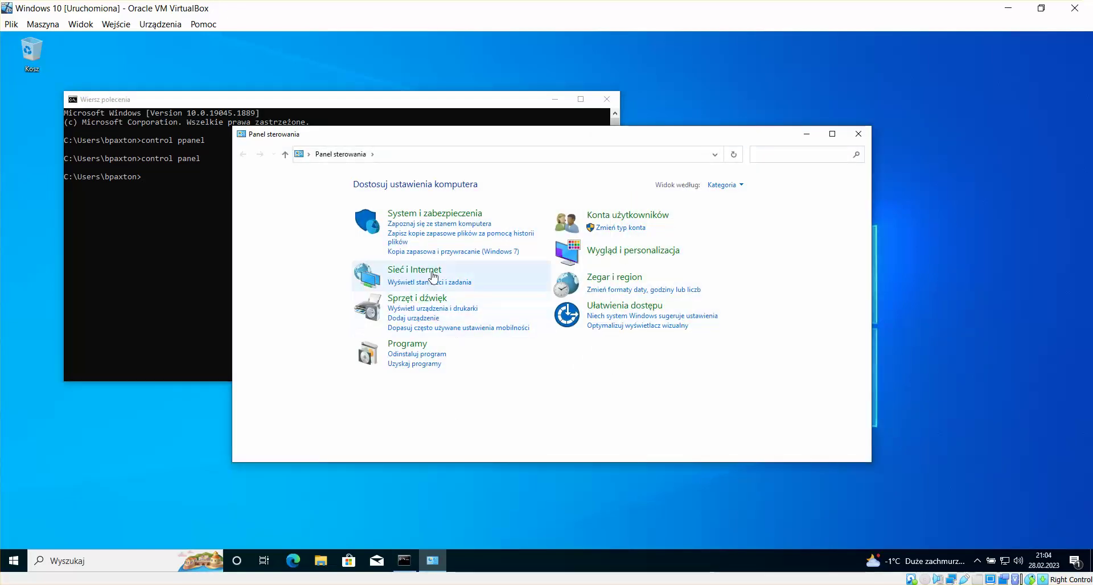
# Step: Check the Ethernet adapter in Network and Sharing Center's adapter settings
pyautogui.click(415, 270)
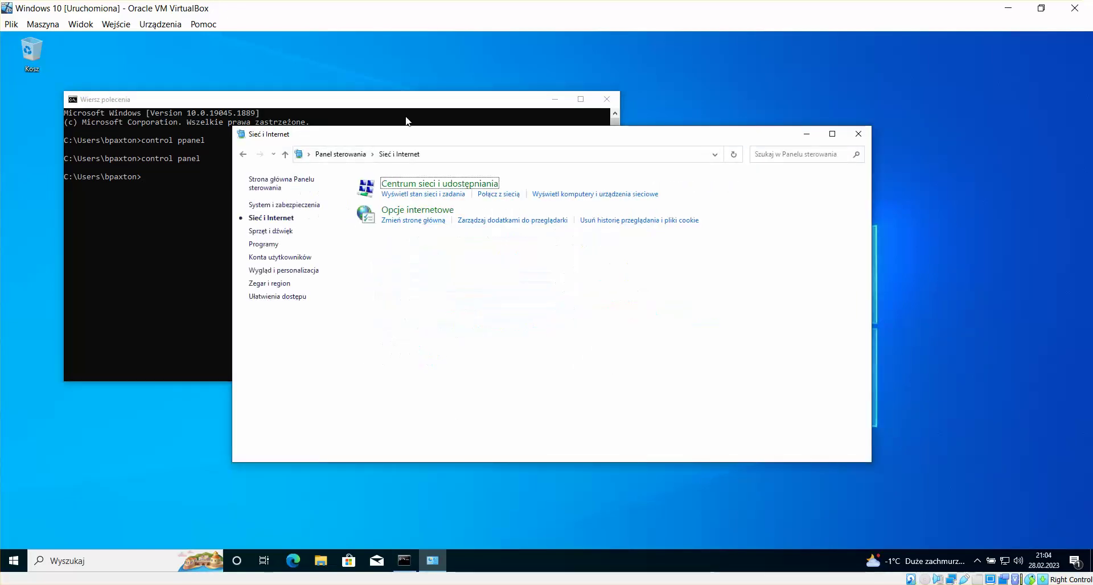
pyautogui.click(434, 185)
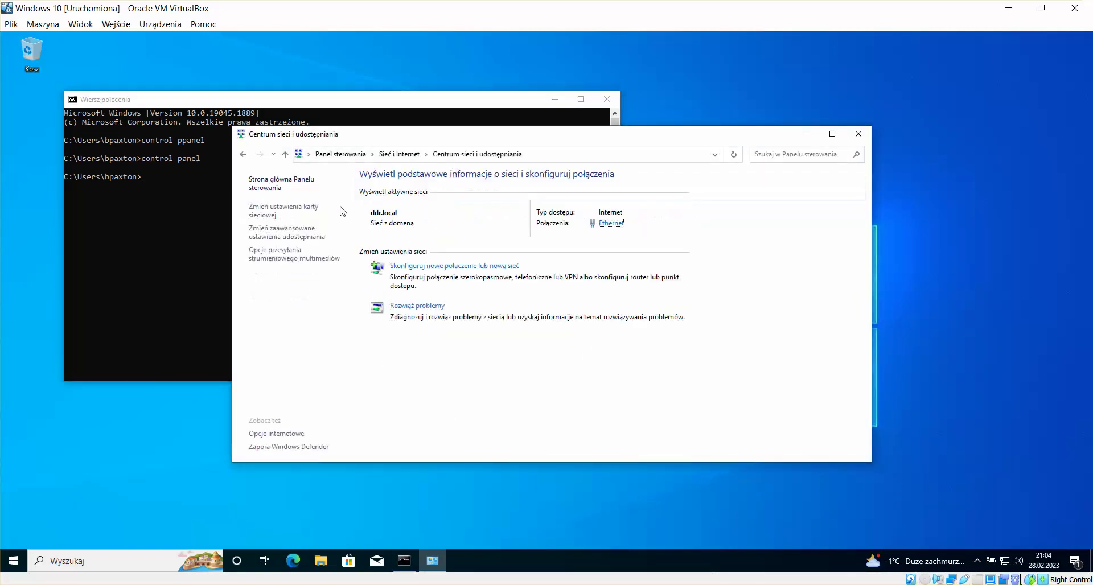
pyautogui.click(289, 218)
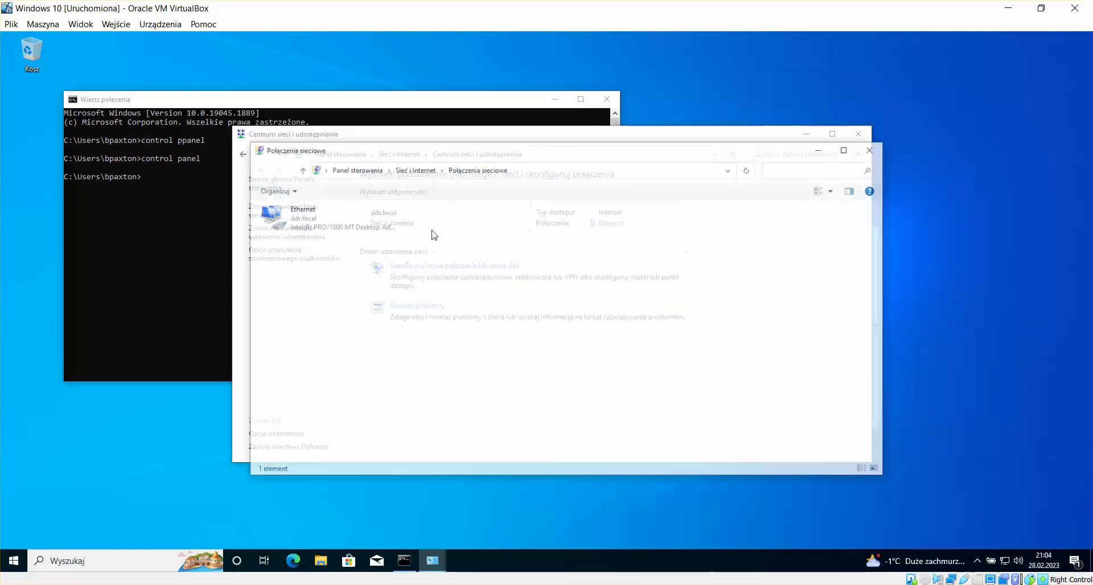
pyautogui.click(326, 230)
# Step: Close the adapter, sharing center and command prompt windows, and return to the DHCP + WSUS VM
pyautogui.click(873, 148)
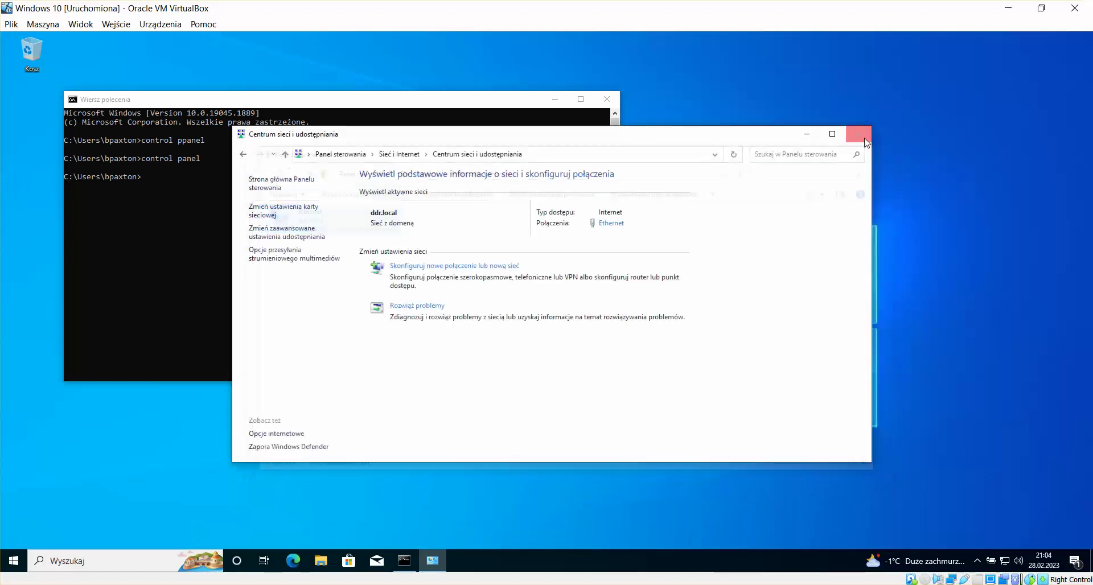
pyautogui.click(859, 134)
pyautogui.click(607, 100)
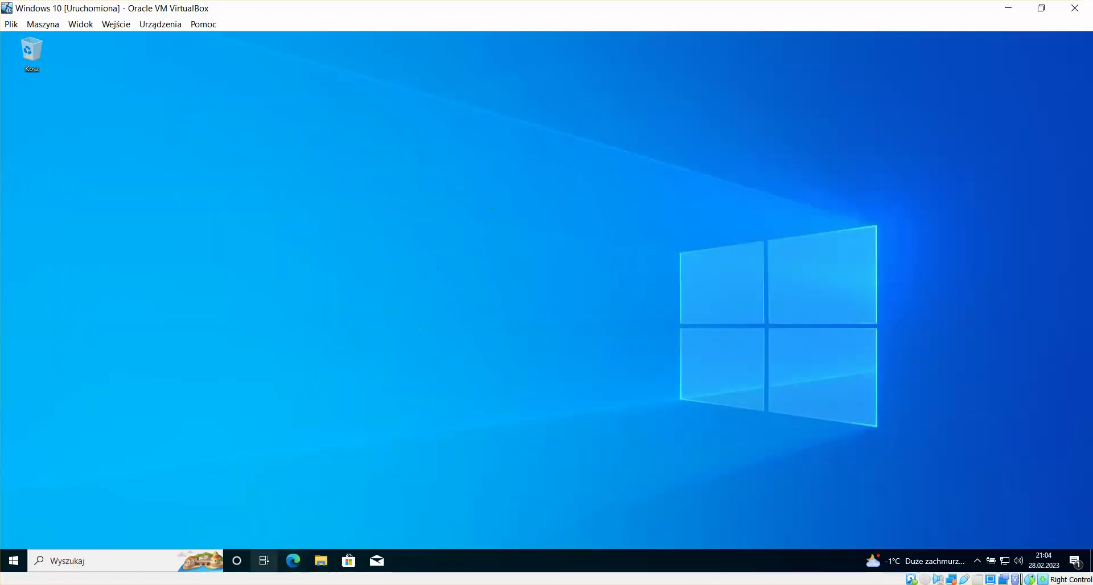
pyautogui.click(235, 584)
pyautogui.click(237, 560)
pyautogui.click(463, 202)
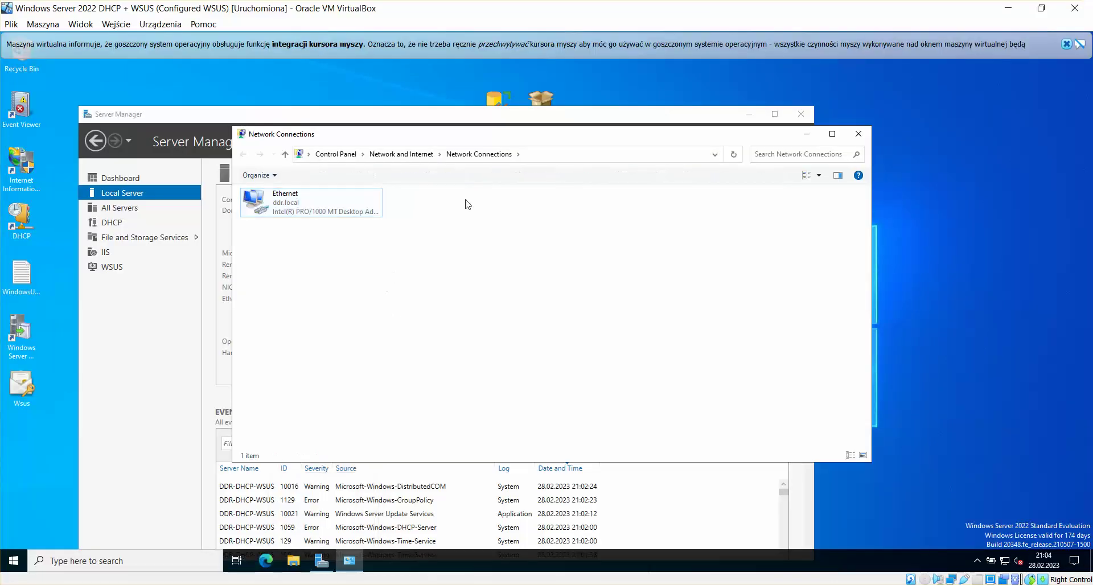
# Step: Open the DHCP console and stop the DHCP server service
pyautogui.click(859, 132)
pyautogui.moveTo(528, 119); pyautogui.dragTo(609, 89)
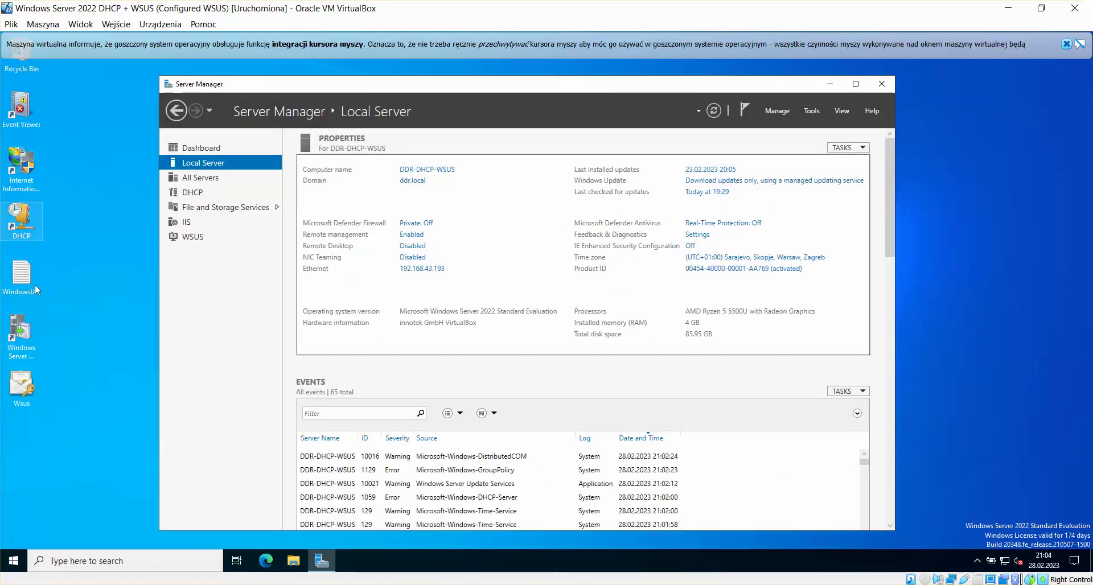
pyautogui.click(22, 220)
pyautogui.doubleClick(22, 219)
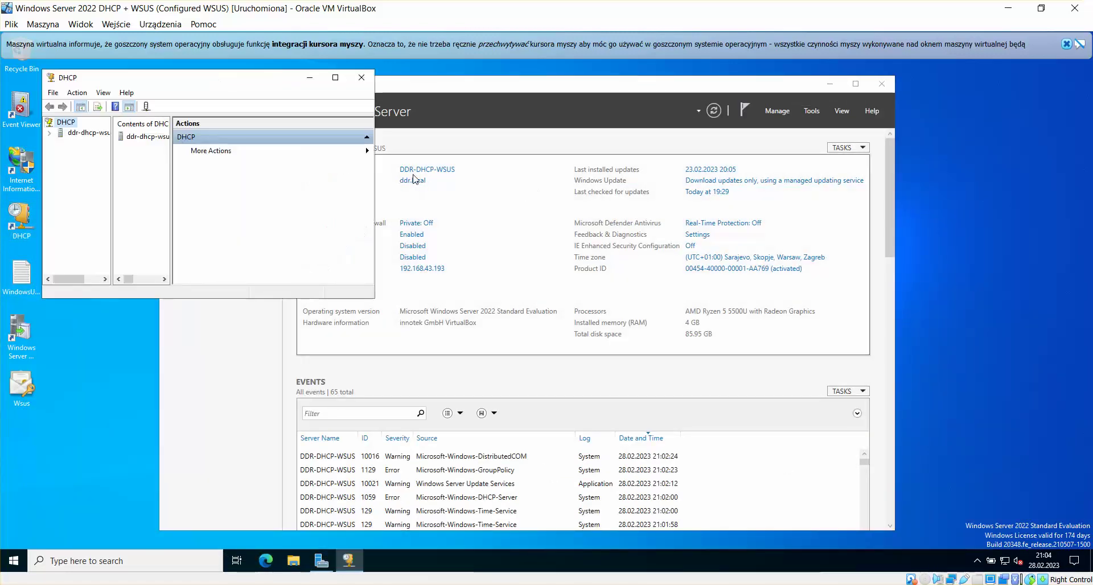
pyautogui.click(73, 134)
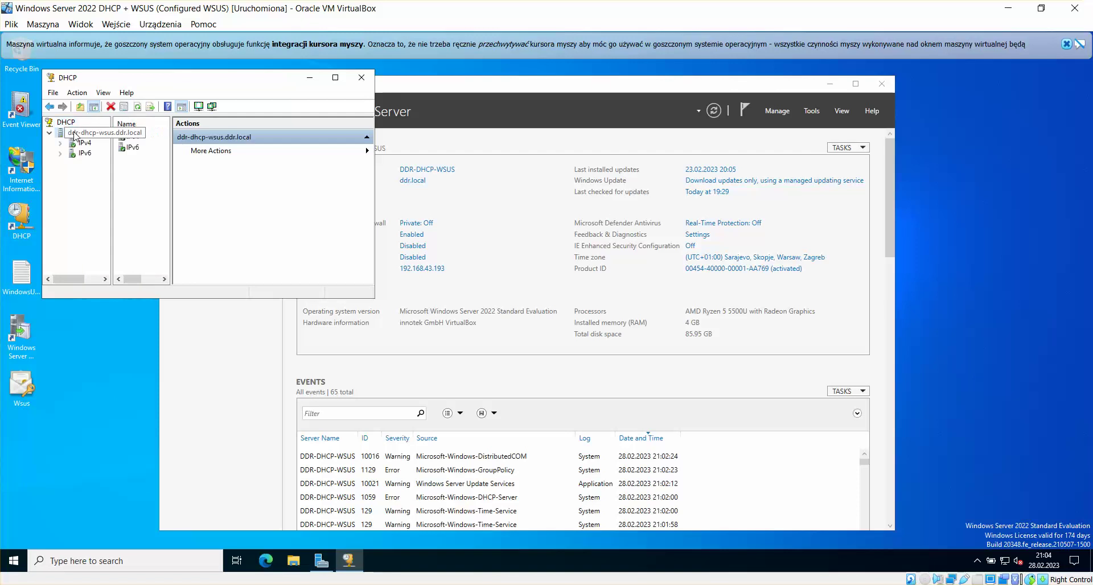
pyautogui.rightClick(73, 133)
pyautogui.moveTo(125, 197)
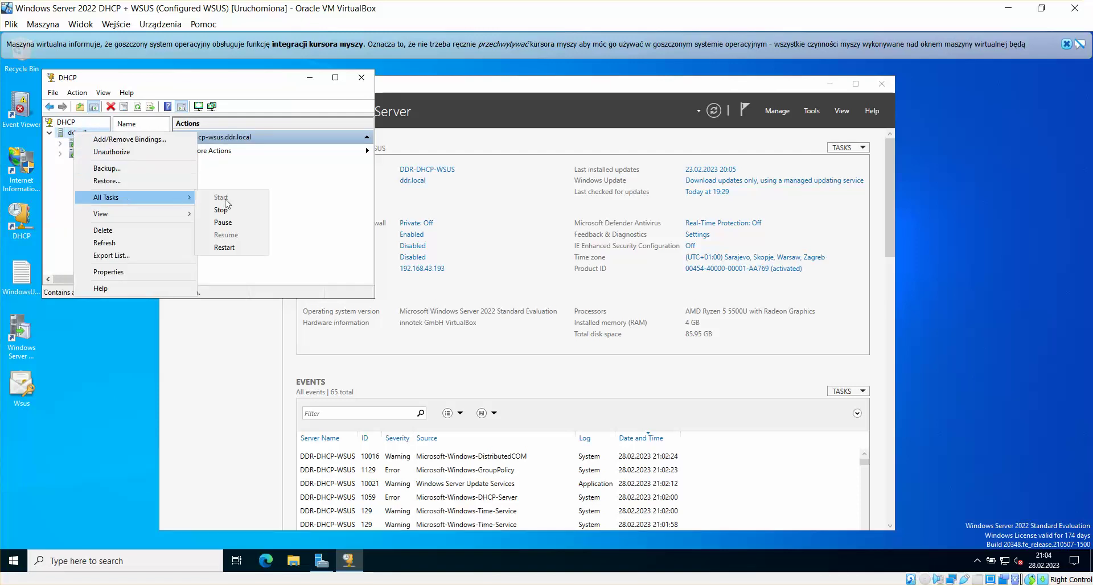
pyautogui.click(232, 248)
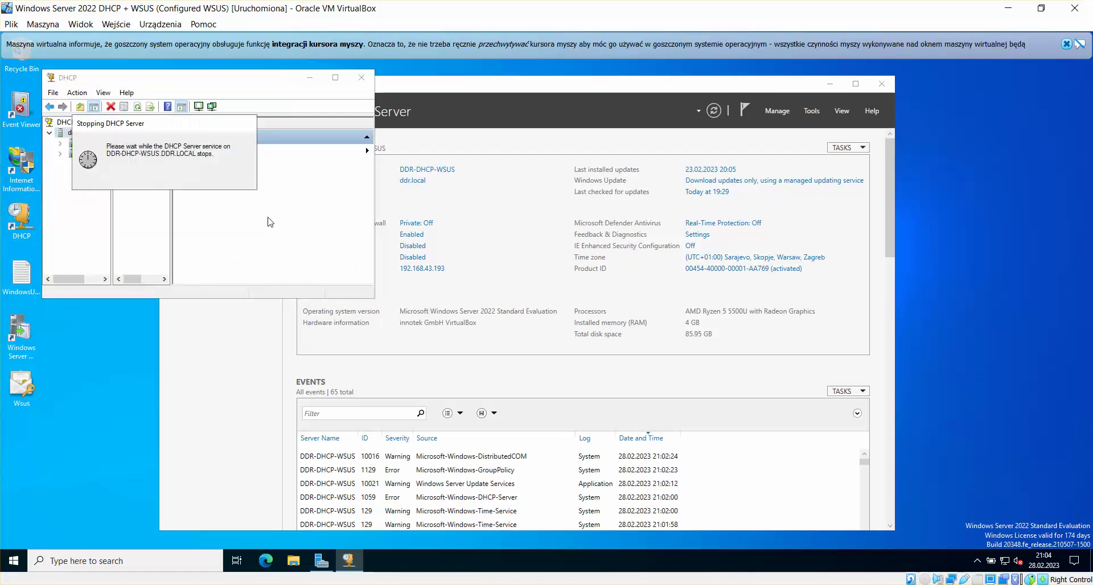
# Step: Switch to the EVO VM and refresh the Local Server properties in Server Manager
pyautogui.moveTo(230, 581)
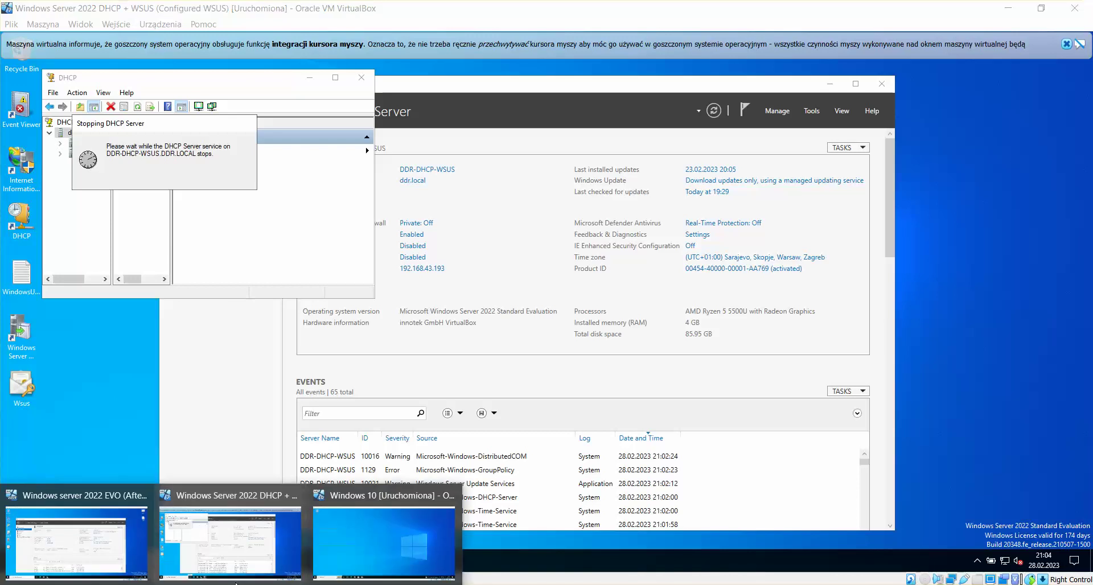
pyautogui.click(230, 526)
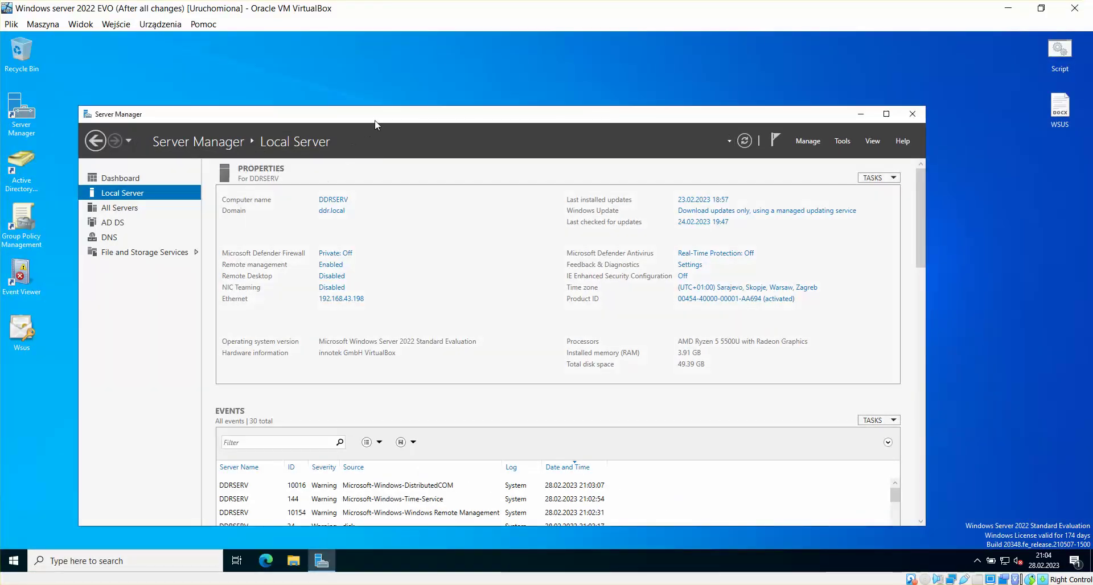
pyautogui.moveTo(376, 120); pyautogui.dragTo(399, 103)
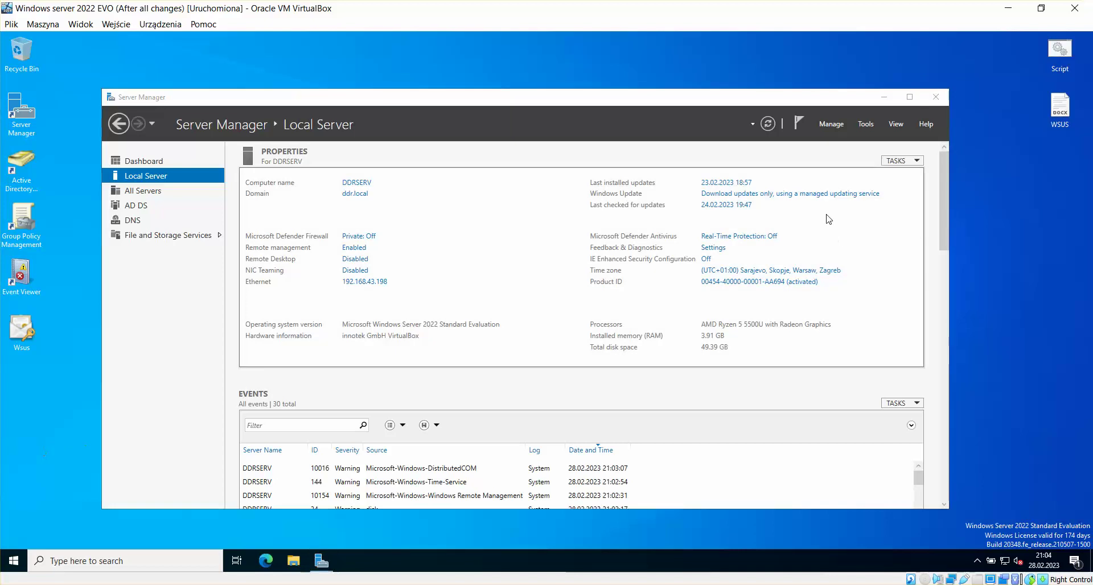
pyautogui.moveTo(638, 105); pyautogui.dragTo(624, 100)
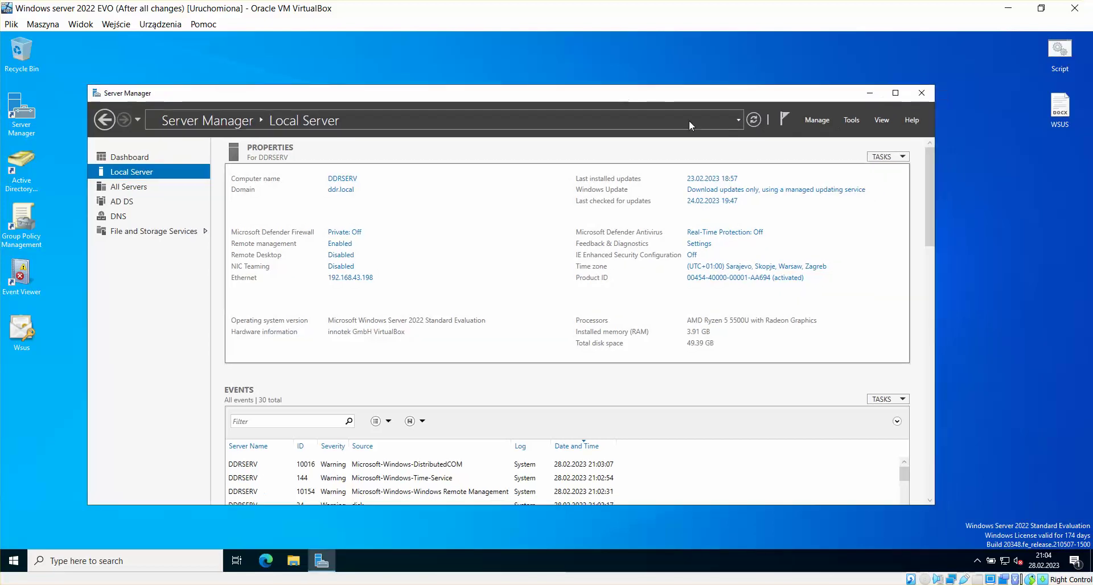
pyautogui.click(752, 119)
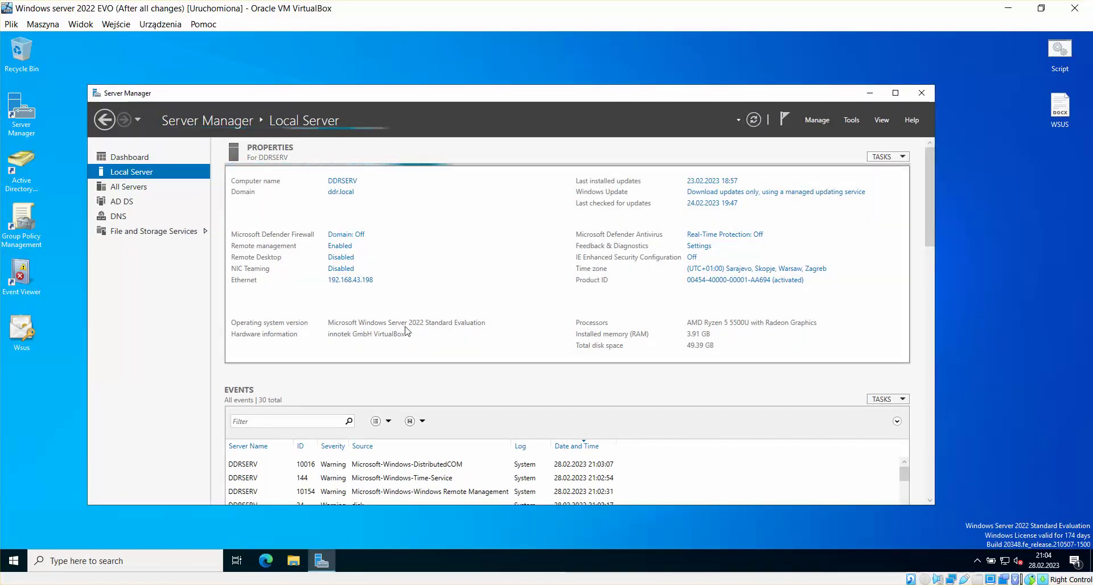
# Step: Launch DNS Manager from Server Manager's Tools menu
pyautogui.click(852, 121)
pyautogui.click(575, 65)
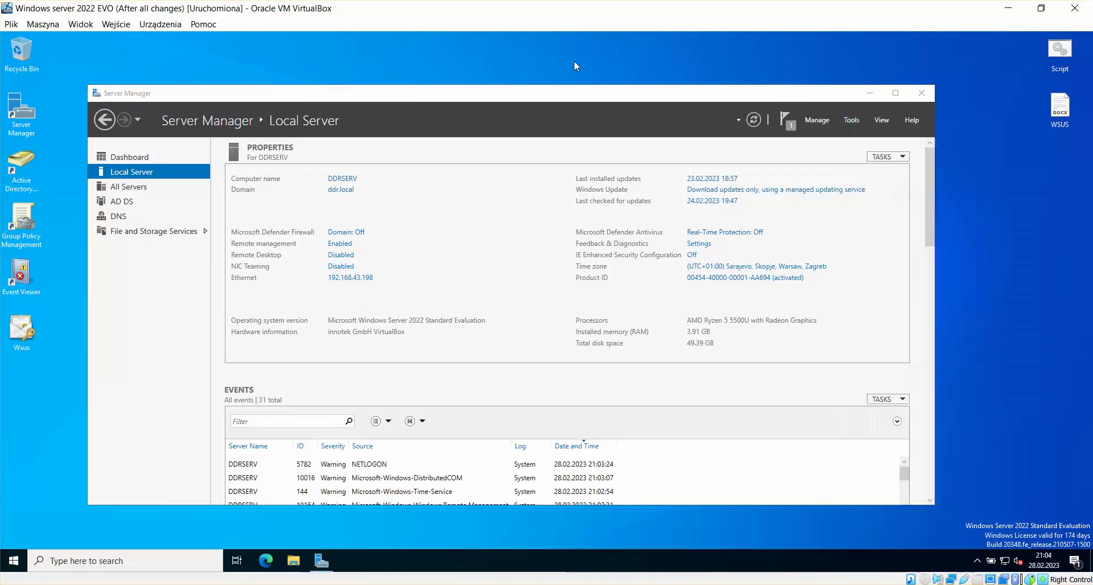
pyautogui.click(853, 121)
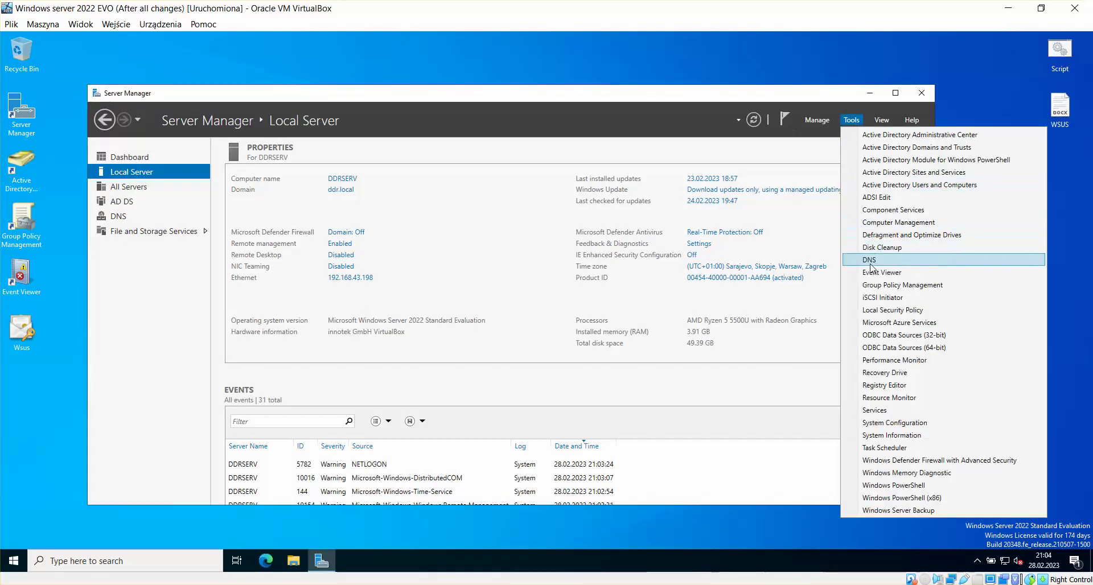
pyautogui.click(26, 304)
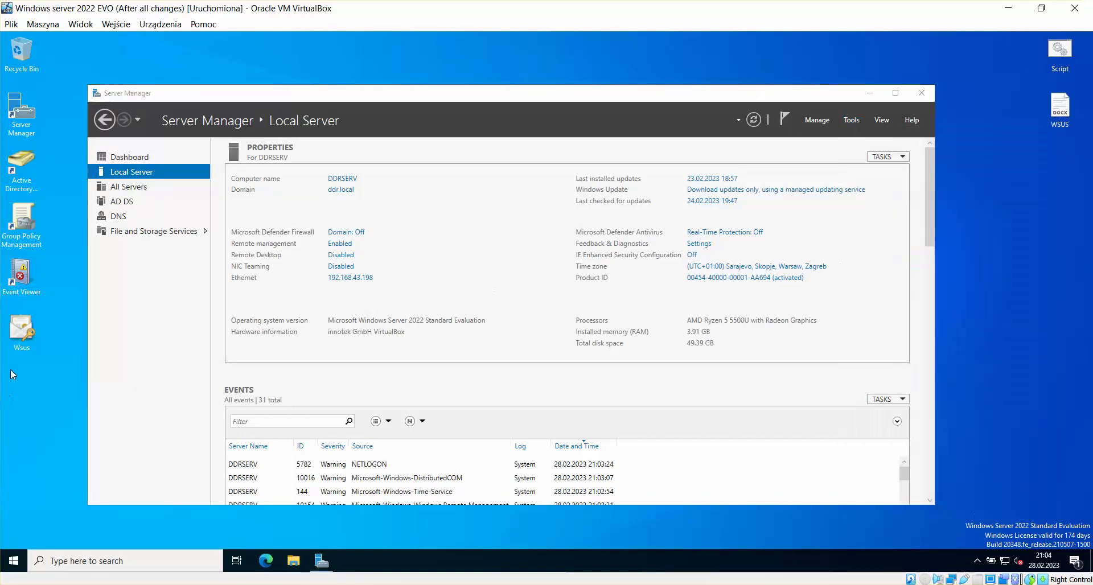
pyautogui.click(852, 119)
pyautogui.click(863, 261)
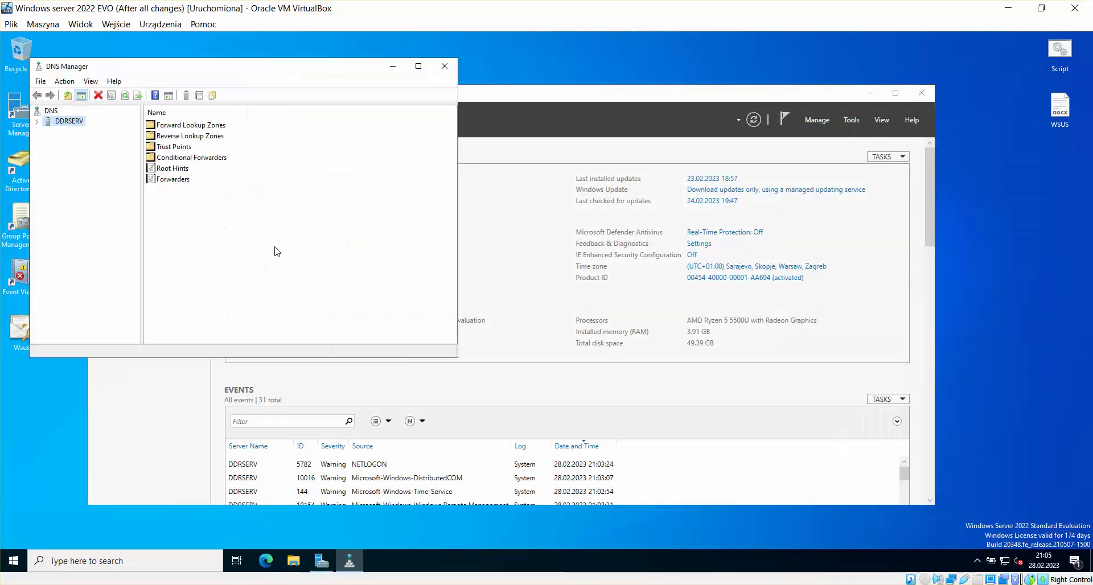
# Step: Restart the DNS service on DDRSERV via All Tasks > Restart and close DNS Manager
pyautogui.rightClick(66, 125)
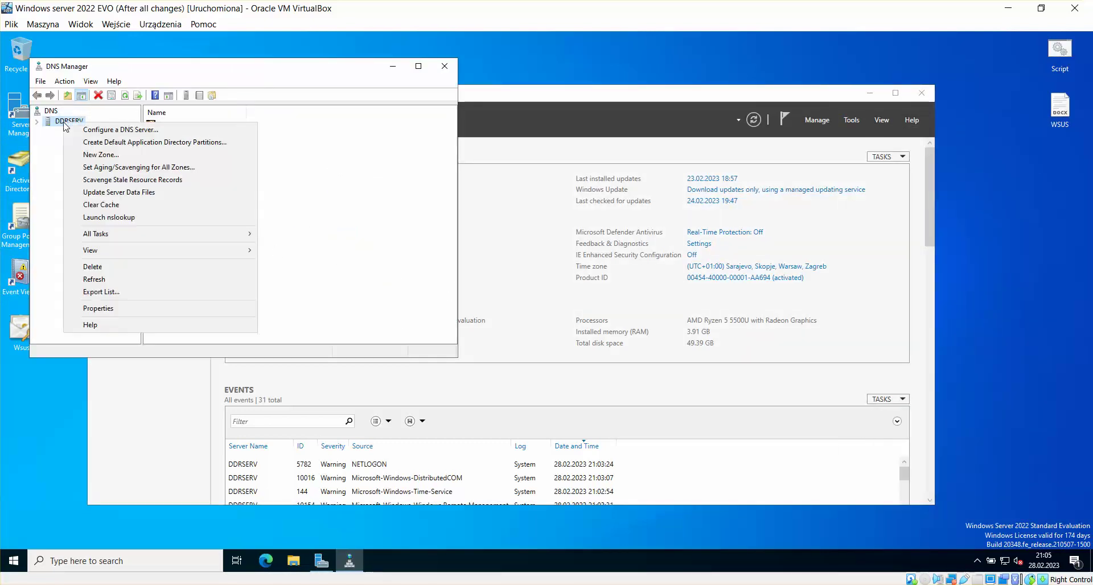
pyautogui.moveTo(119, 239)
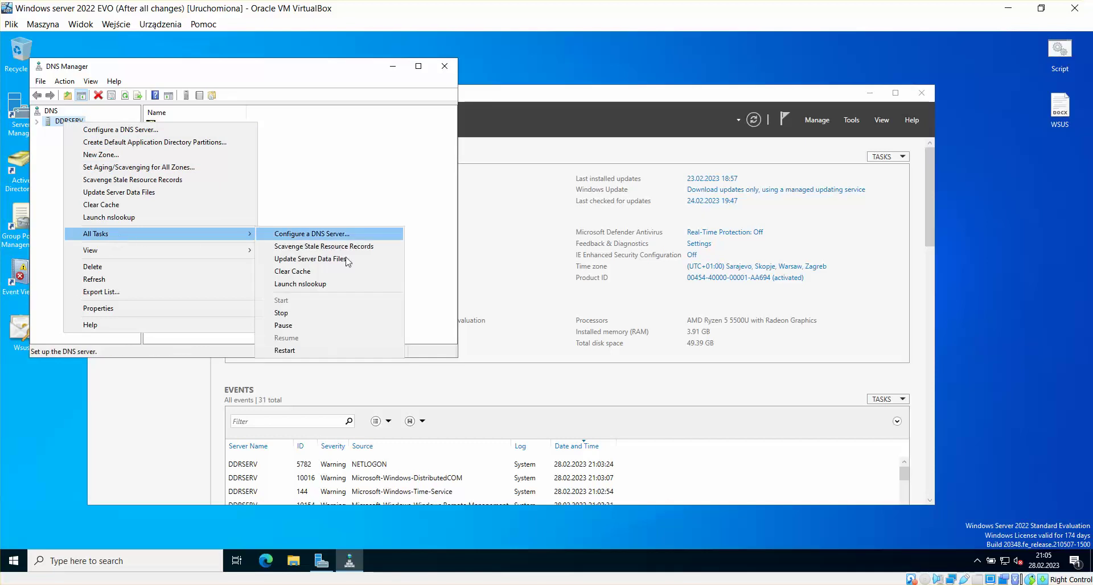
pyautogui.click(291, 351)
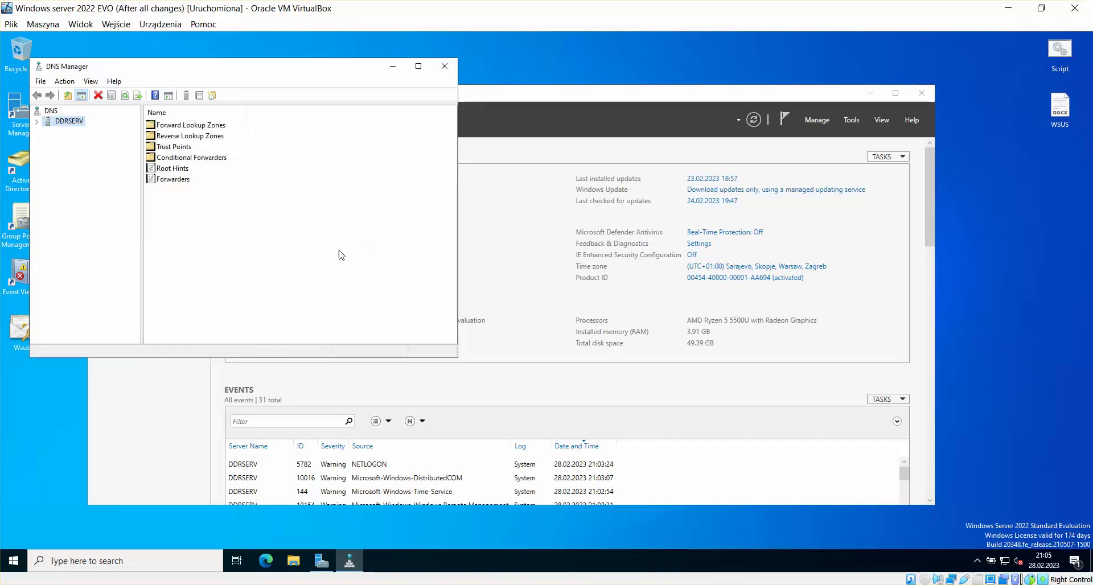
pyautogui.click(446, 65)
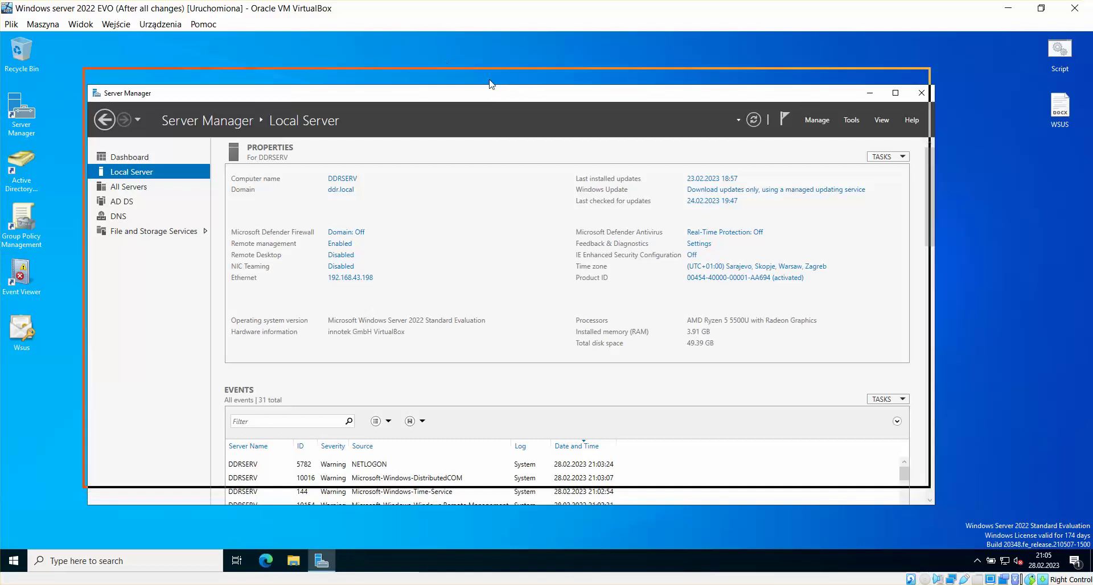
pyautogui.moveTo(489, 93); pyautogui.dragTo(484, 75)
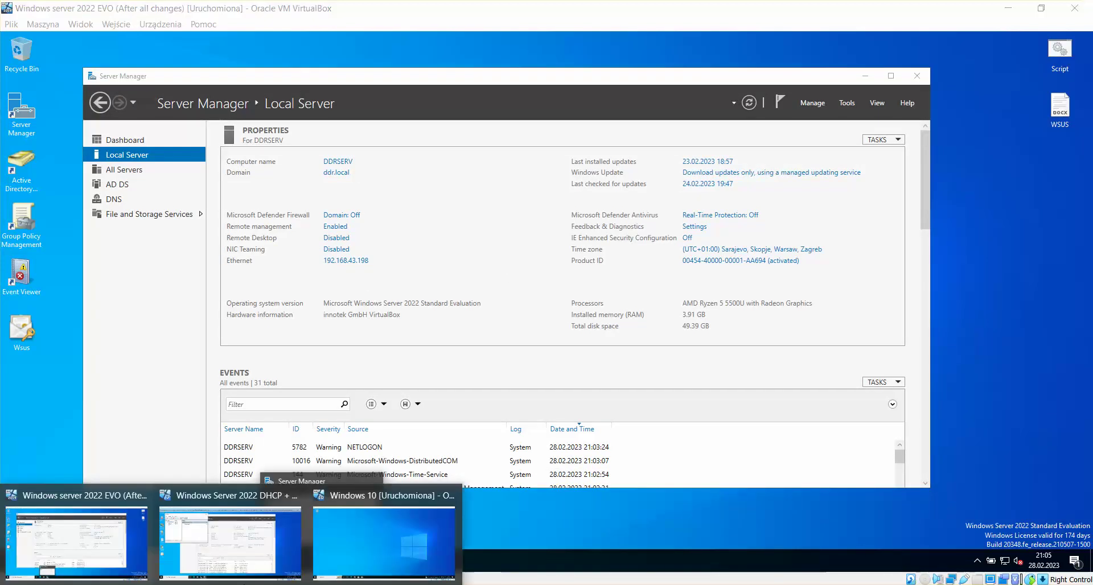
# Step: On the DHCP + WSUS VM, close the DHCP console and reposition and enlarge Server Manager
pyautogui.click(232, 533)
pyautogui.click(361, 77)
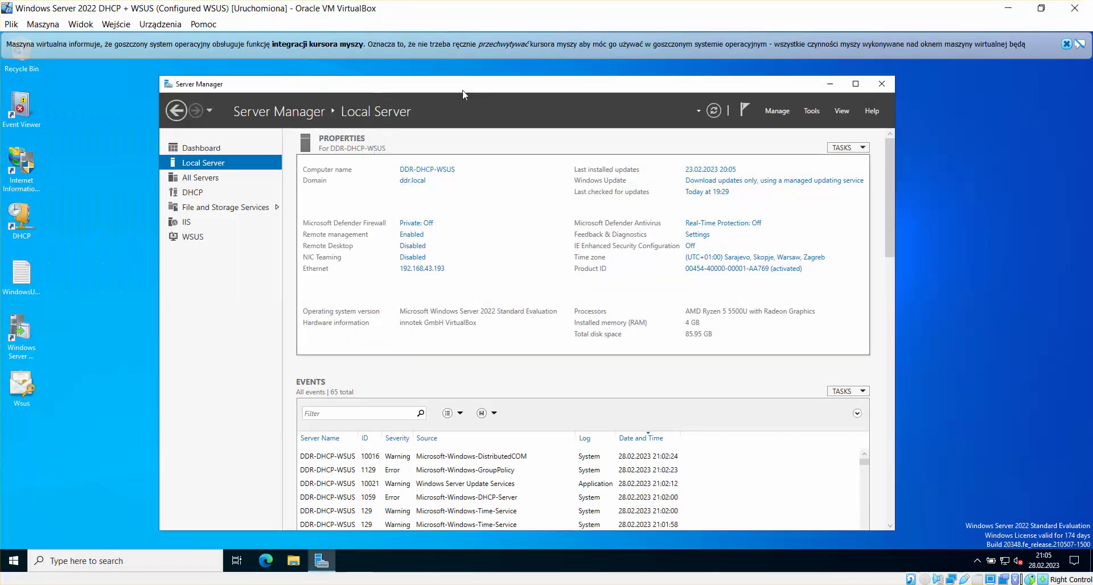
pyautogui.click(1066, 44)
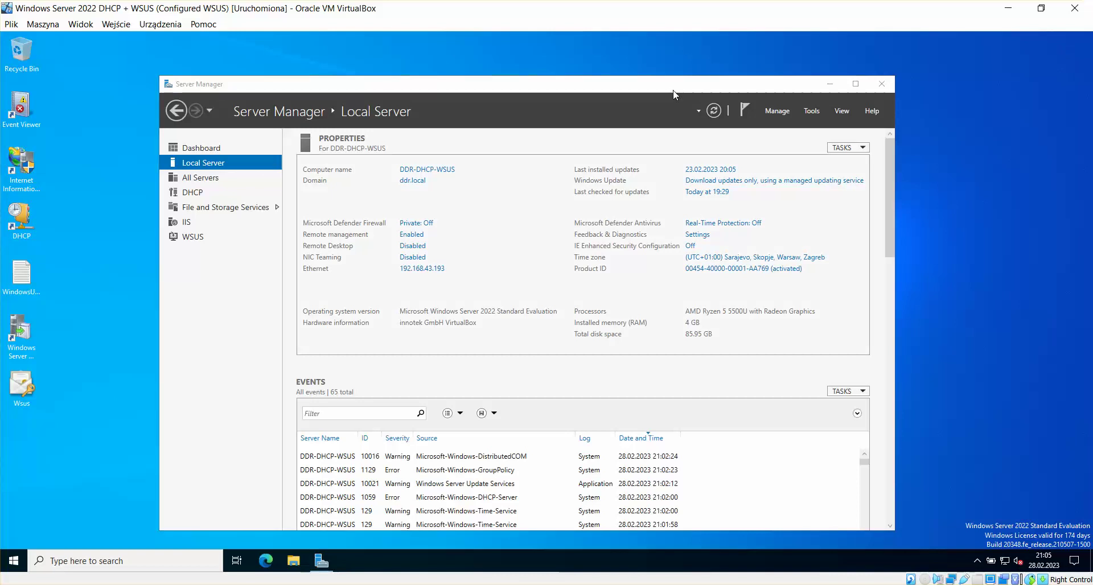
pyautogui.moveTo(672, 83); pyautogui.dragTo(635, 67)
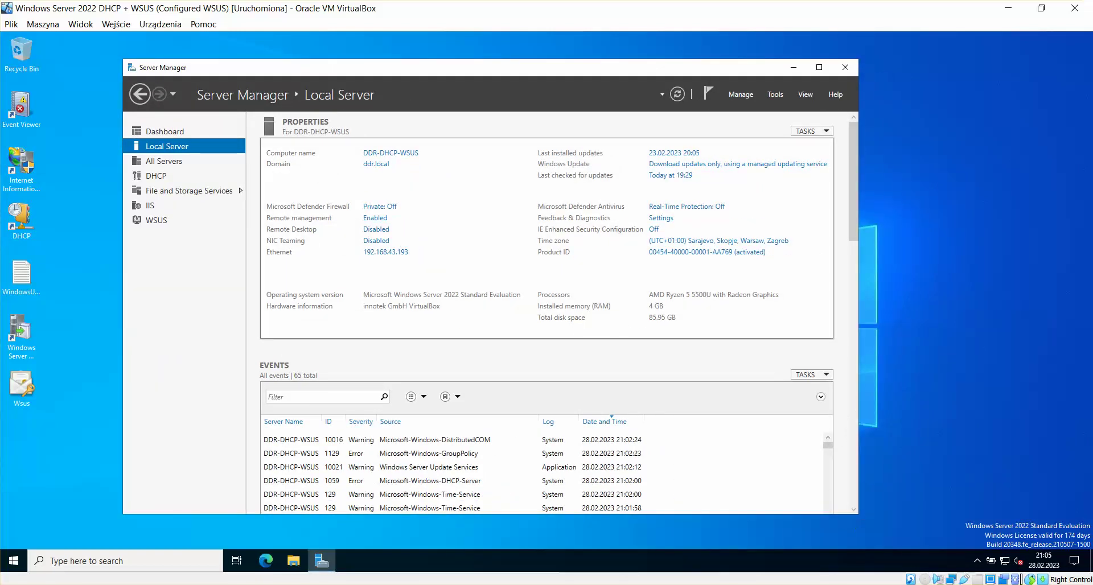
pyautogui.moveTo(858, 513); pyautogui.dragTo(933, 521)
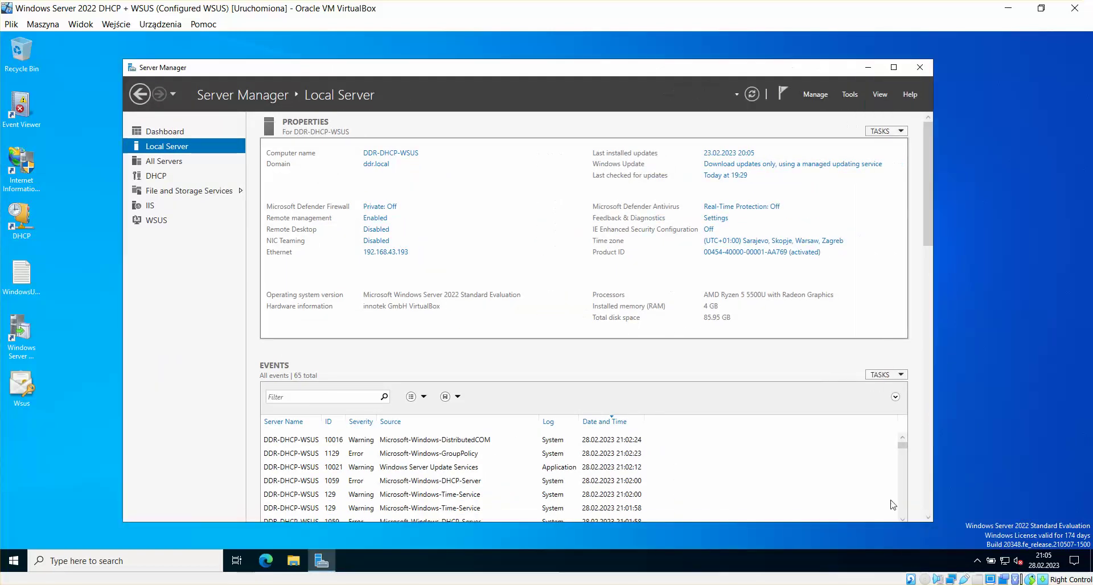
# Step: Return Server Manager to its Dashboard and launch the WSUS console from the desktop
pyautogui.click(158, 177)
pyautogui.click(179, 162)
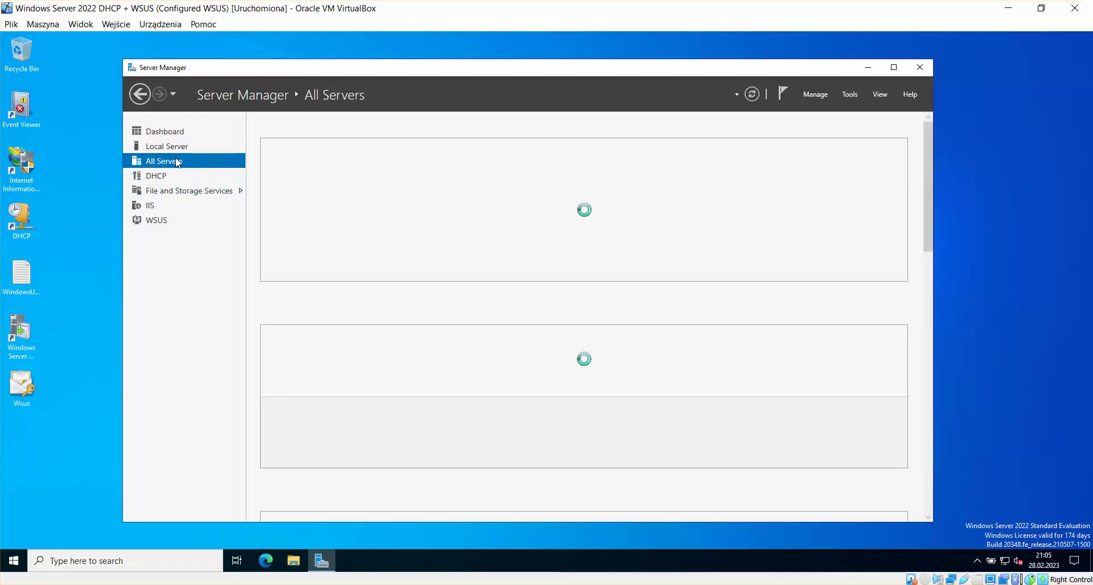
pyautogui.click(194, 146)
pyautogui.click(160, 132)
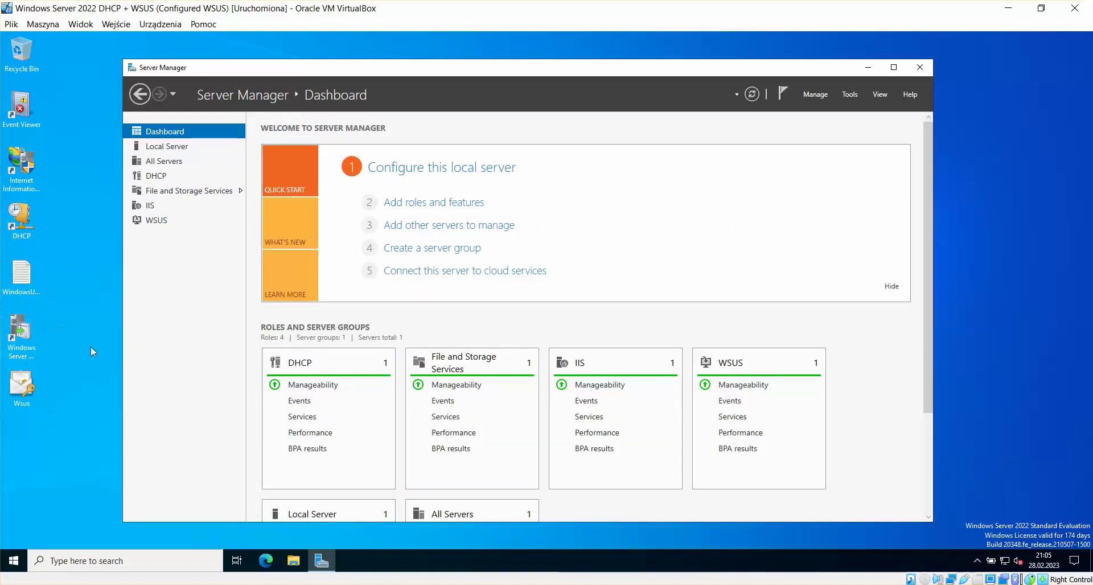
pyautogui.click(93, 347)
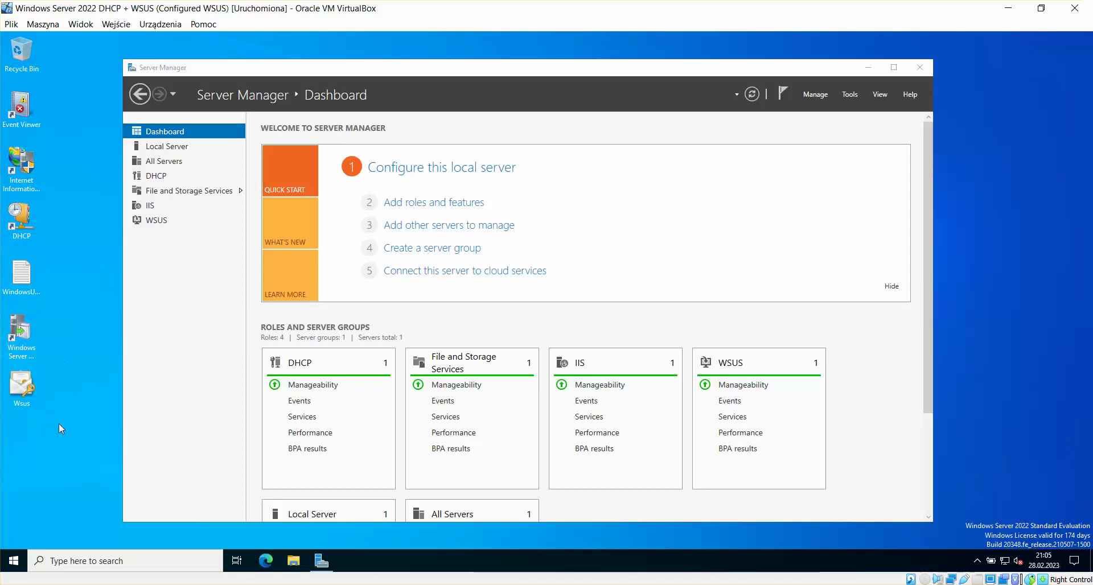
pyautogui.doubleClick(32, 343)
# Step: Allow the WSUS console to run and browse its Updates, Computers and server nodes
pyautogui.click(504, 364)
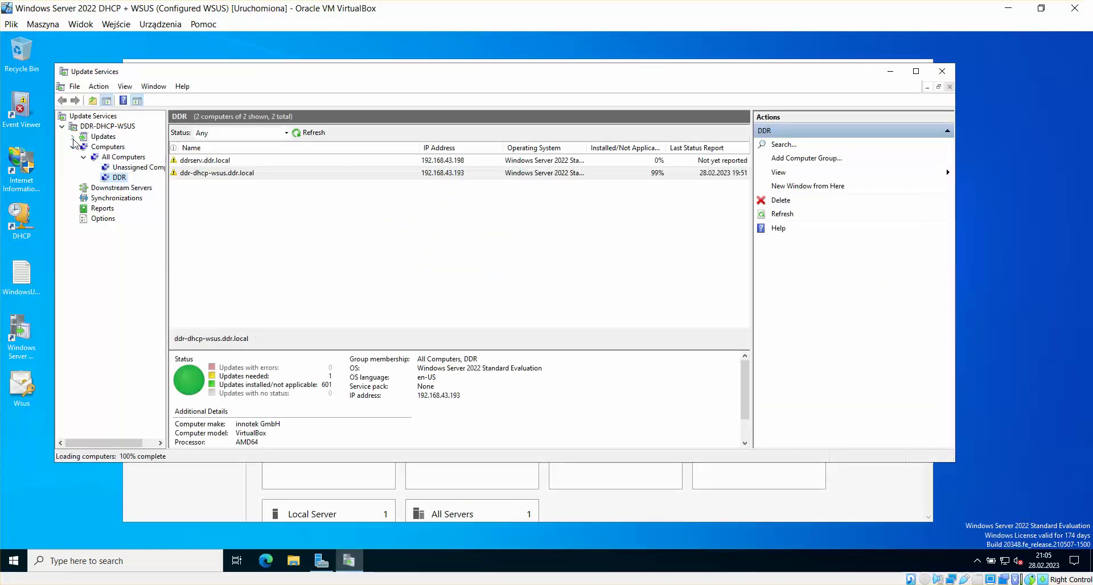
pyautogui.click(73, 137)
pyautogui.click(73, 139)
pyautogui.doubleClick(83, 143)
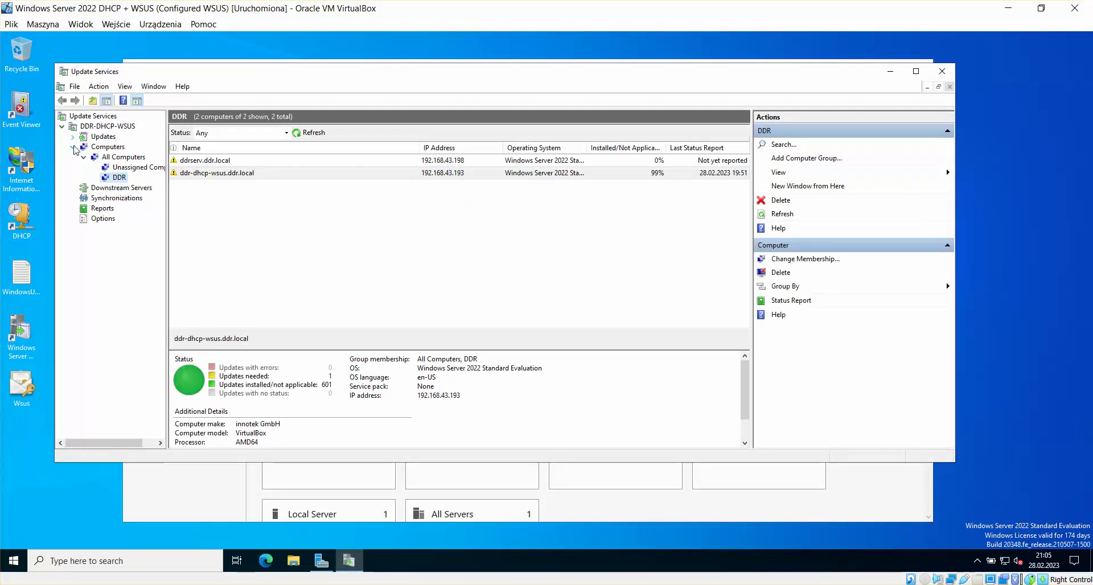
pyautogui.click(88, 126)
pyautogui.click(92, 116)
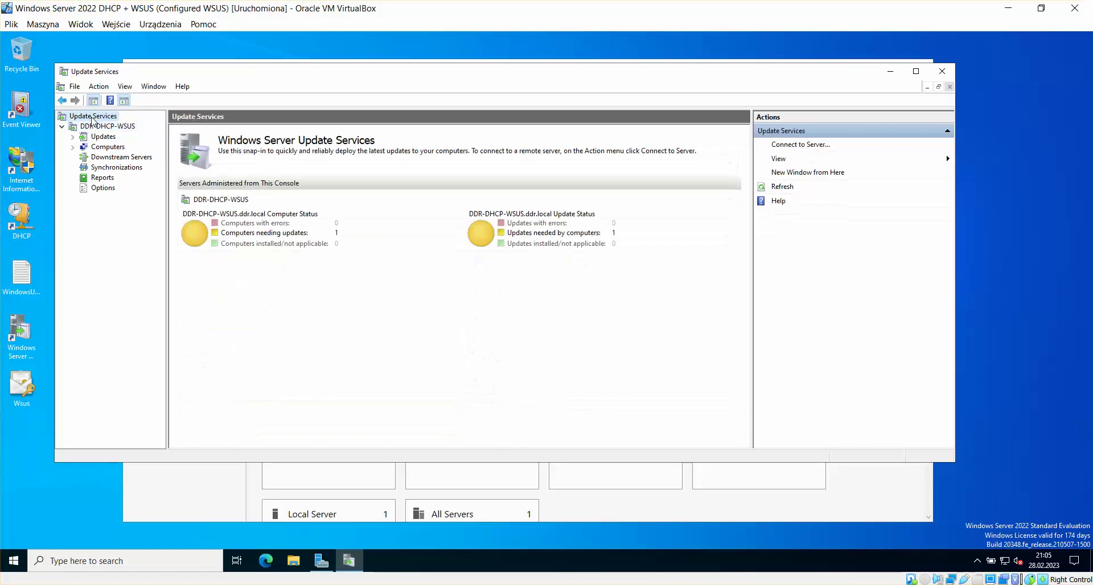
# Step: Try connecting to server DDR-DHCP-WSUS over SSL on port 8531
pyautogui.rightClick(92, 118)
pyautogui.click(136, 122)
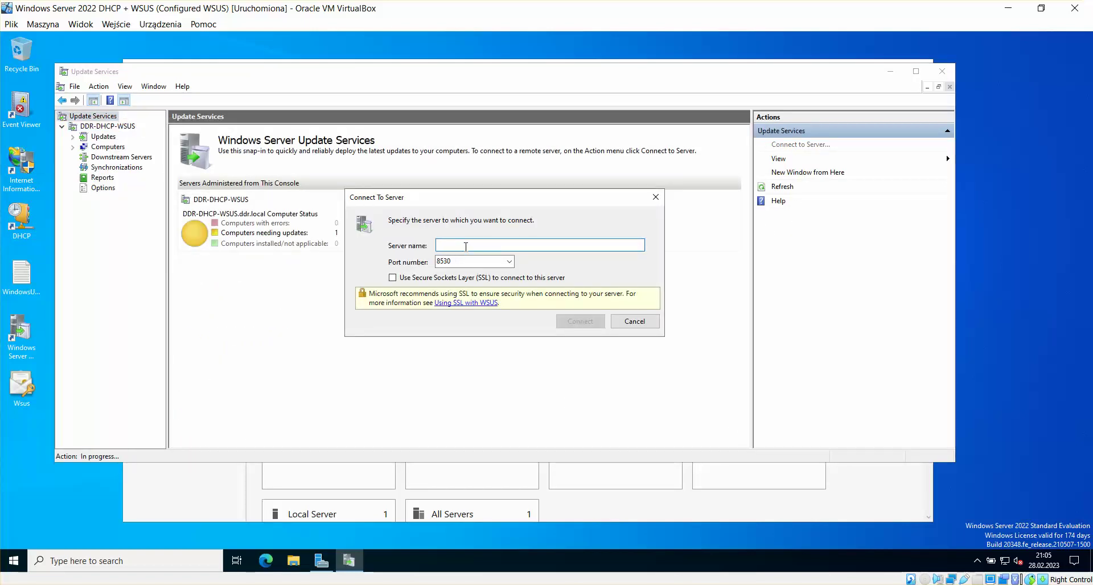
pyautogui.write('DDR-DHCP-WSUS')
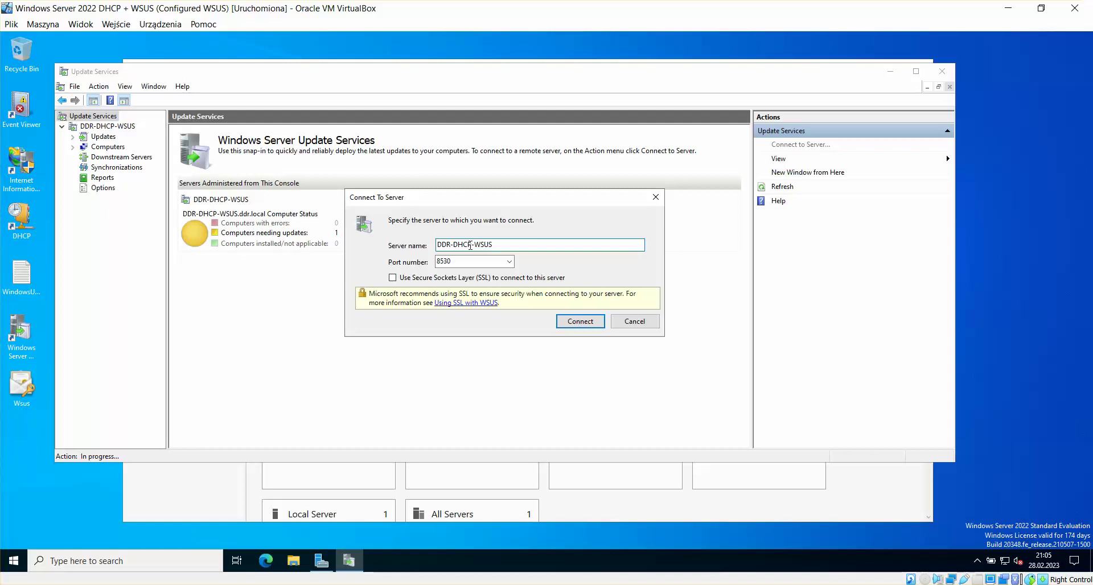
pyautogui.click(471, 264)
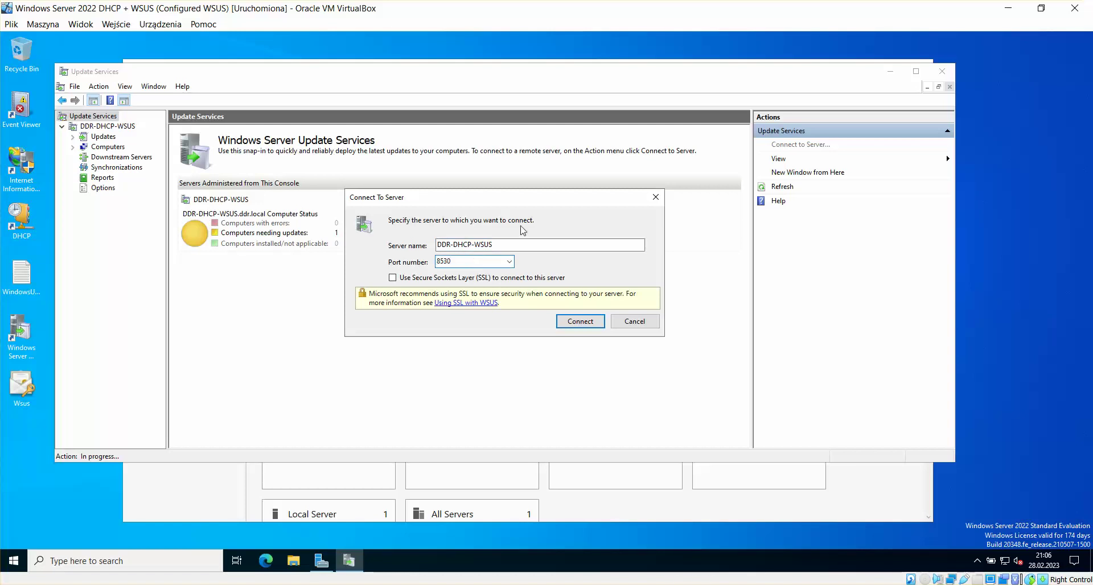
pyautogui.click(509, 262)
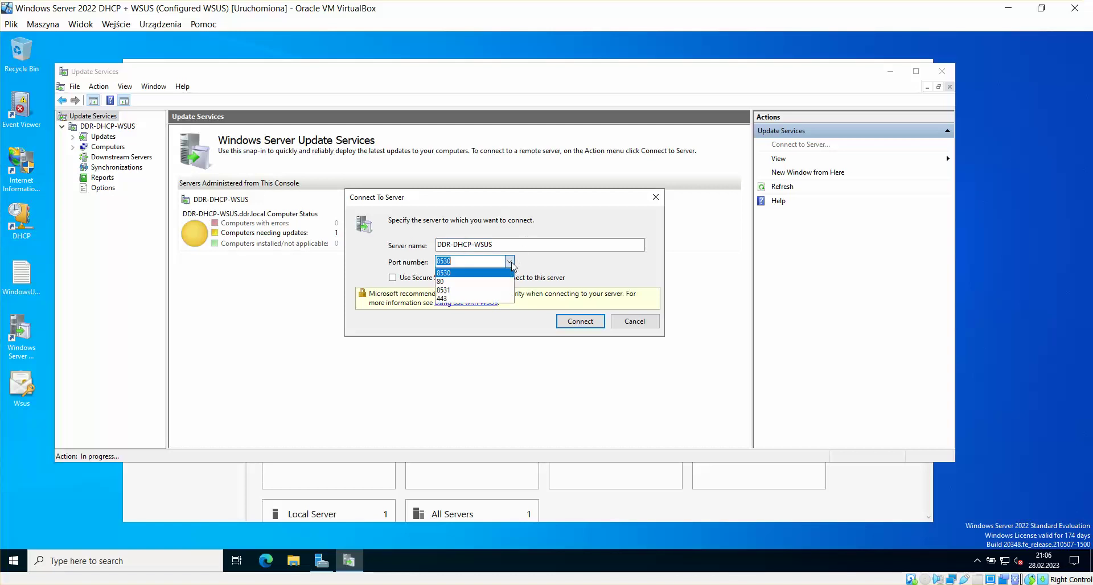
pyautogui.click(460, 290)
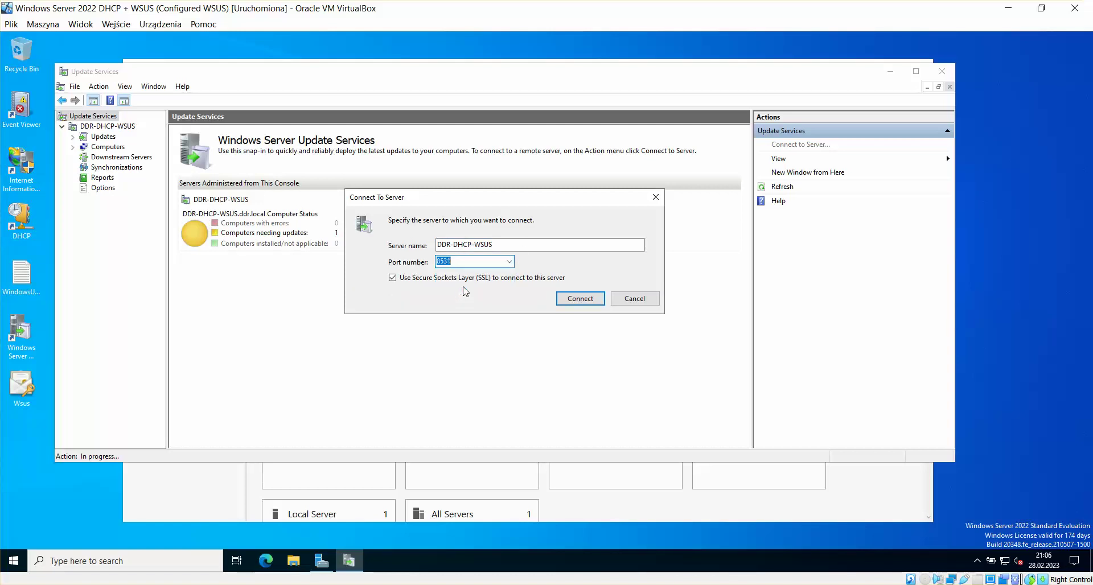
pyautogui.click(580, 299)
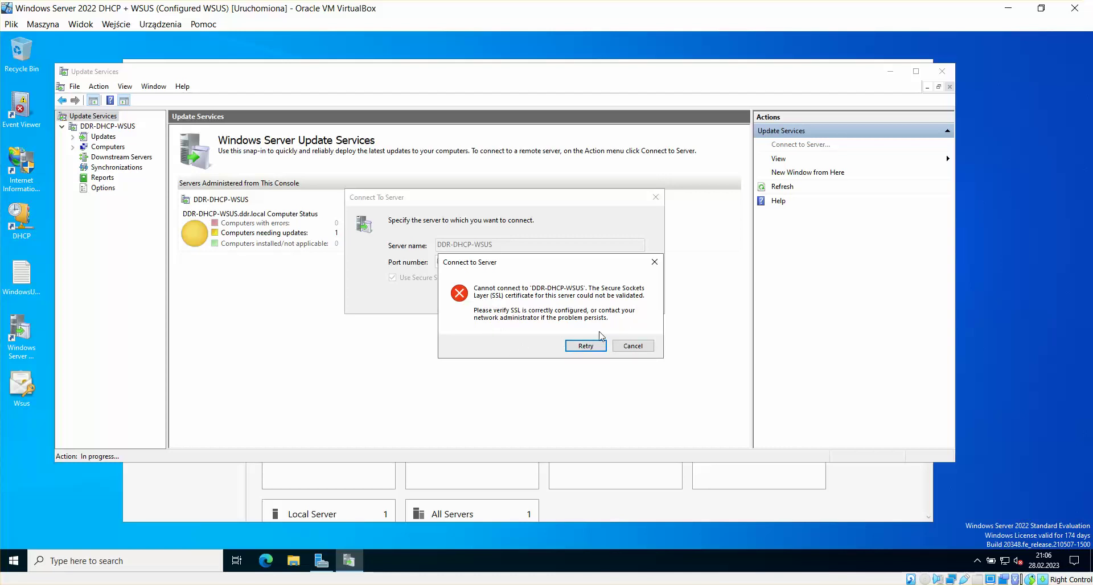
# Step: Dismiss the SSL certificate error and cancel the server connection
pyautogui.click(655, 262)
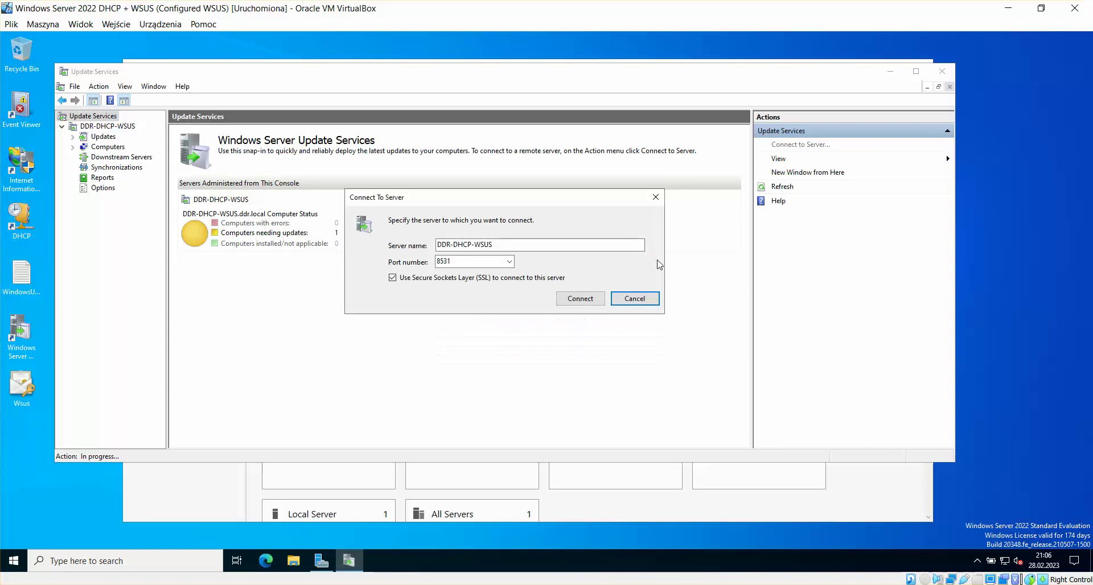
pyautogui.click(655, 197)
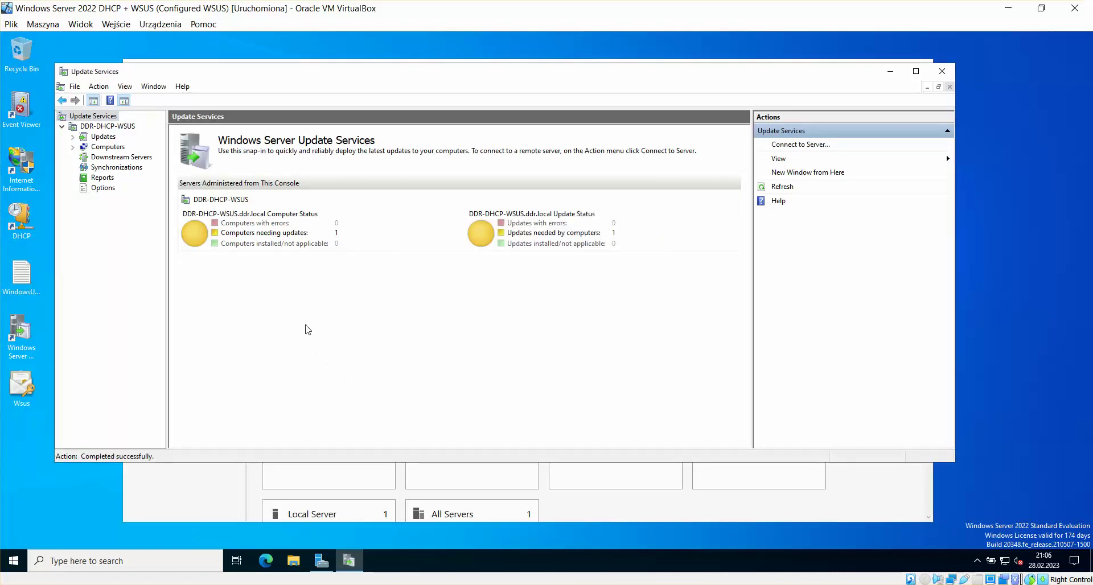
pyautogui.click(70, 490)
pyautogui.click(67, 483)
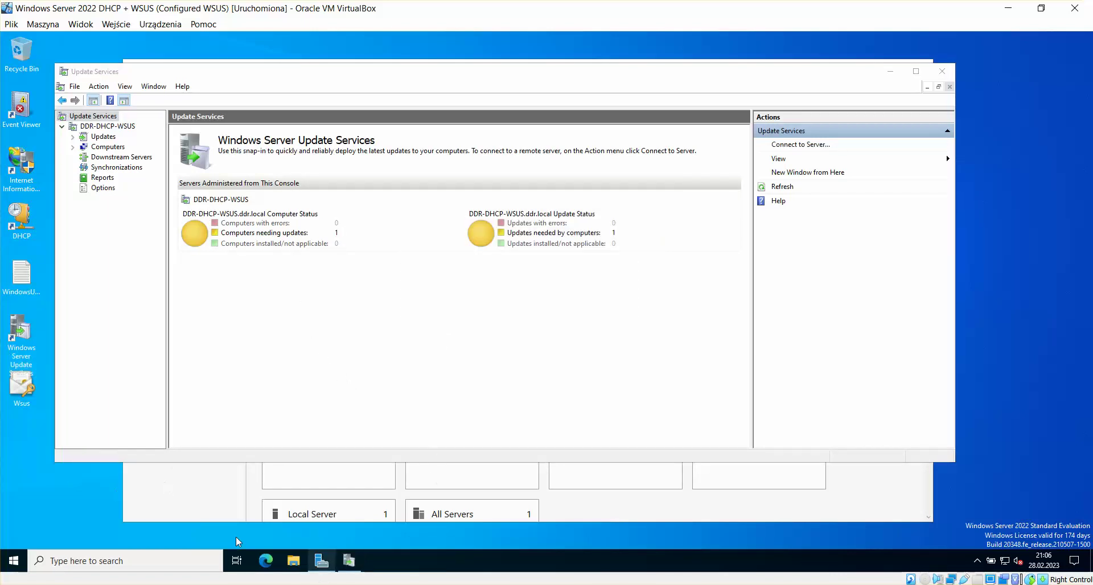
# Step: Launch MMC from the Start menu with administrator permission
pyautogui.click(13, 561)
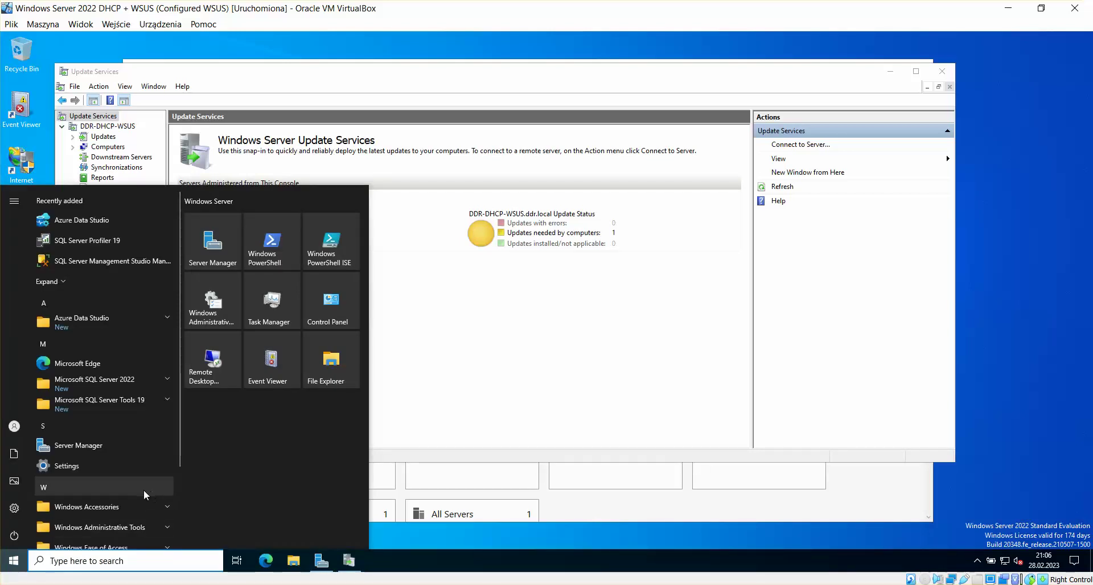
pyautogui.write('MMC')
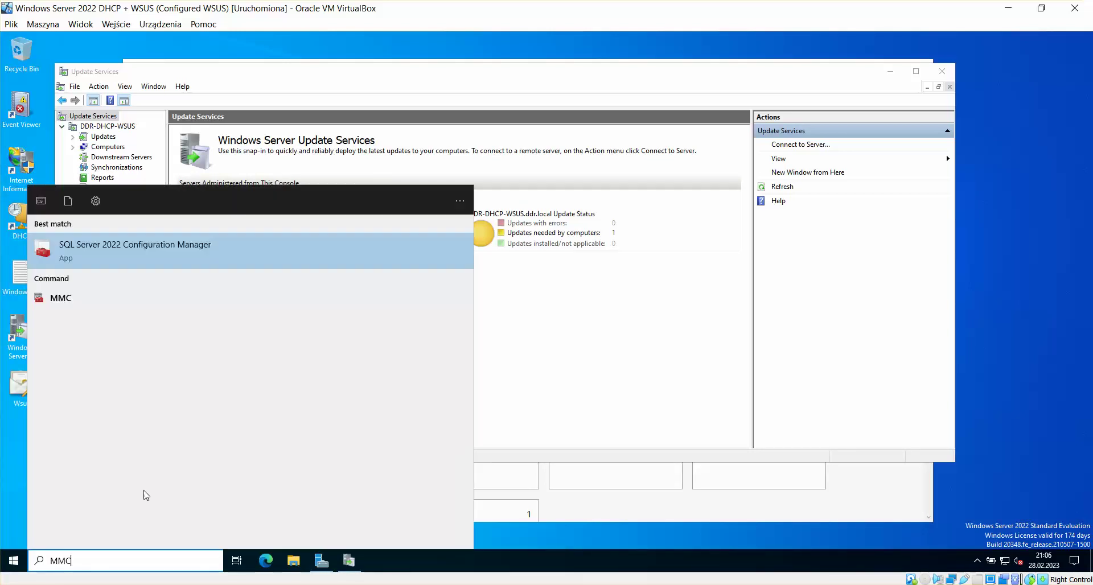
pyautogui.press('Return')
pyautogui.press('Escape')
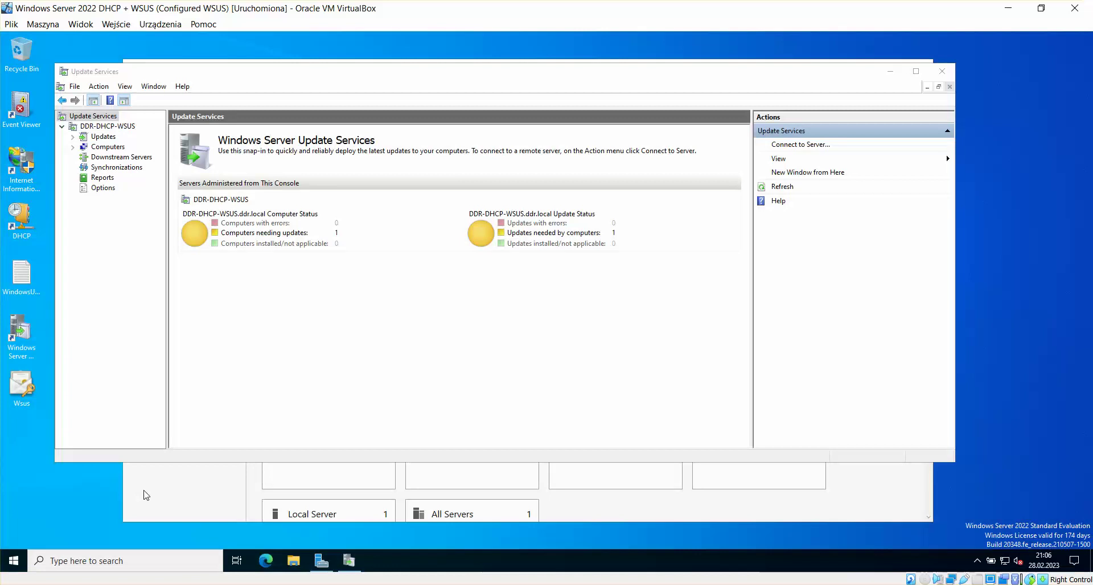
pyautogui.click(13, 559)
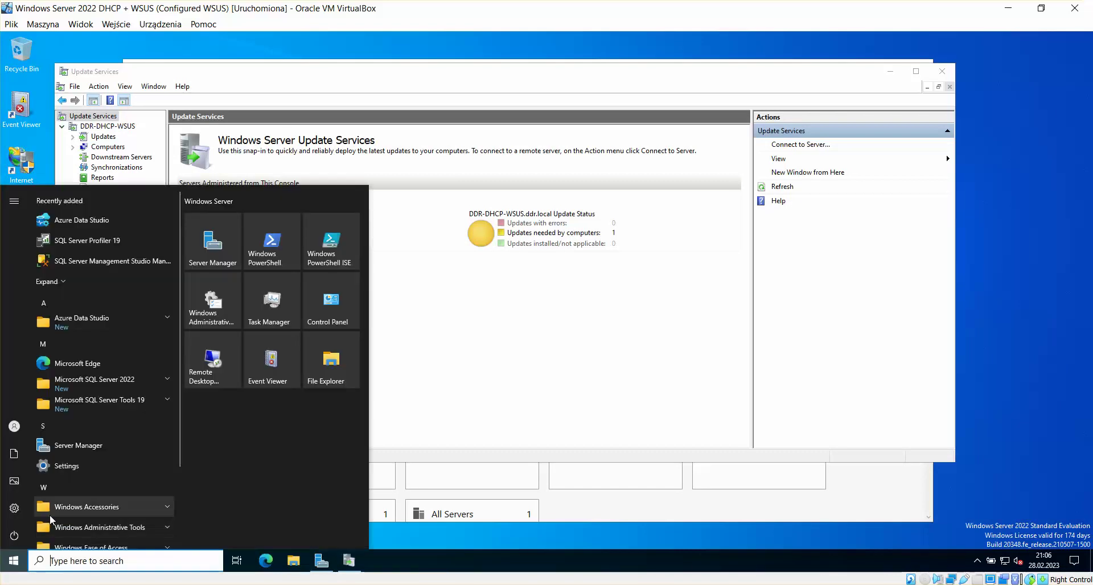
pyautogui.write('MMC')
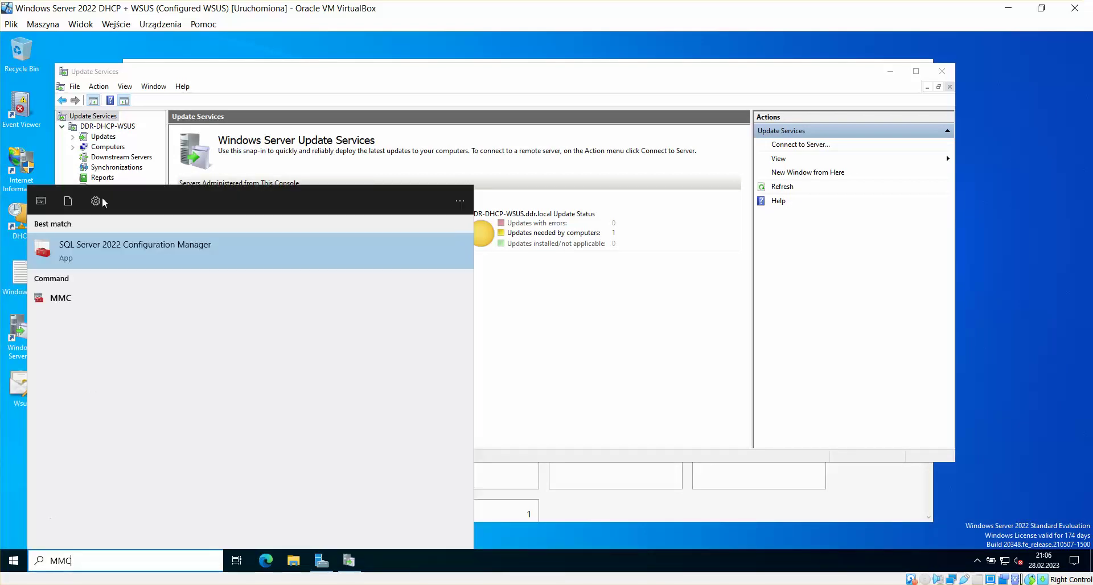
pyautogui.click(61, 298)
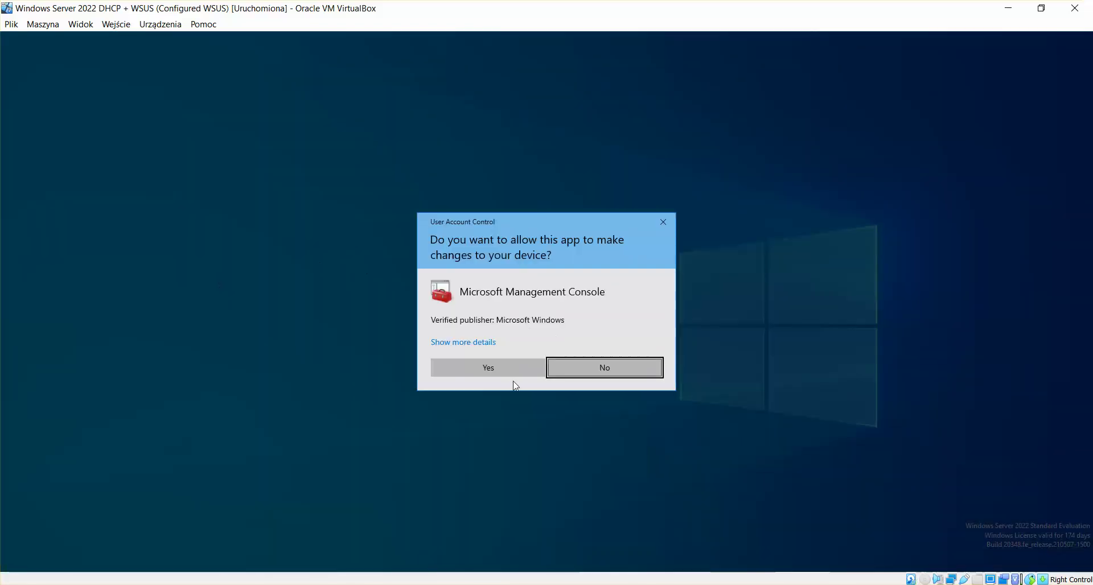
pyautogui.click(513, 370)
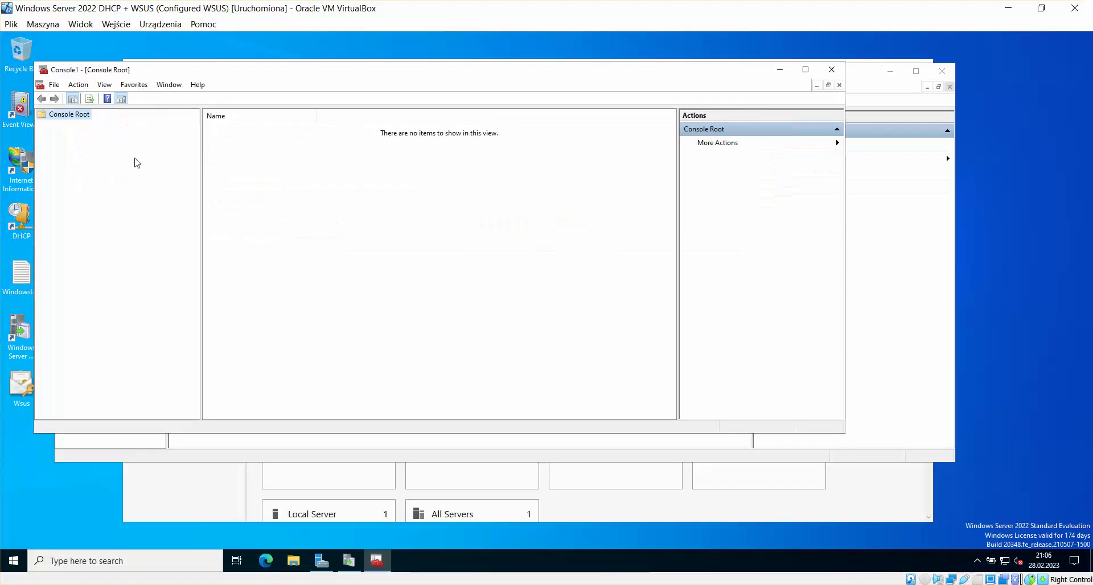
# Step: Add the Certificates snap-in for the local computer account
pyautogui.click(70, 85)
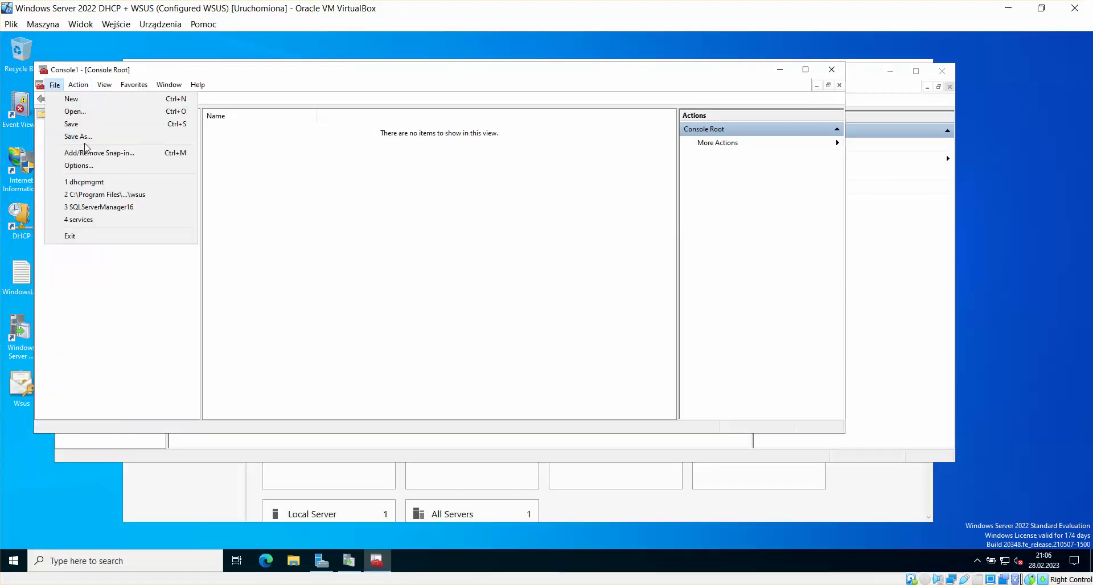
pyautogui.click(94, 153)
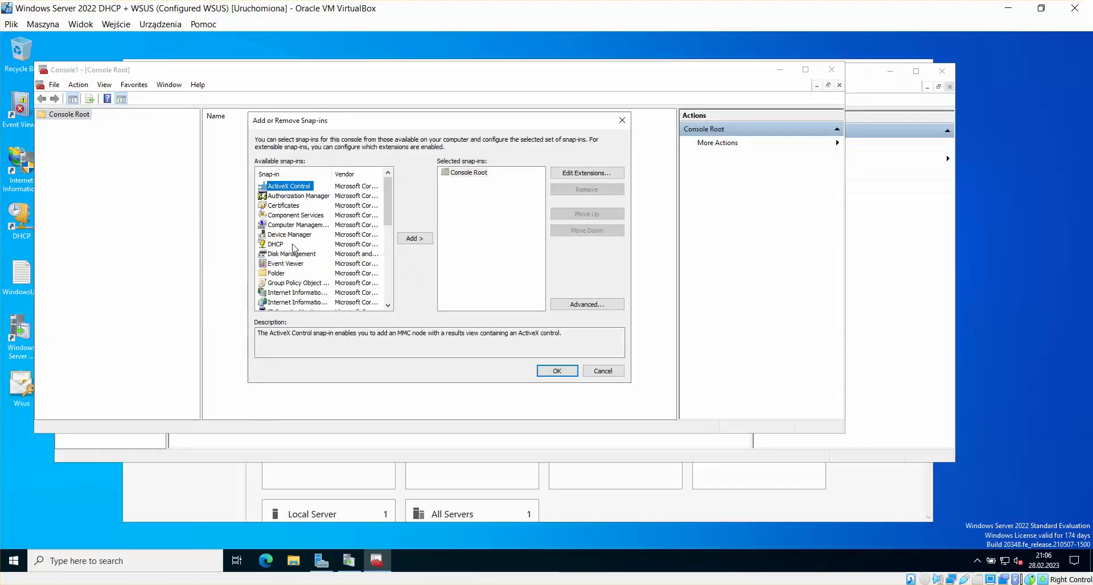
pyautogui.doubleClick(300, 206)
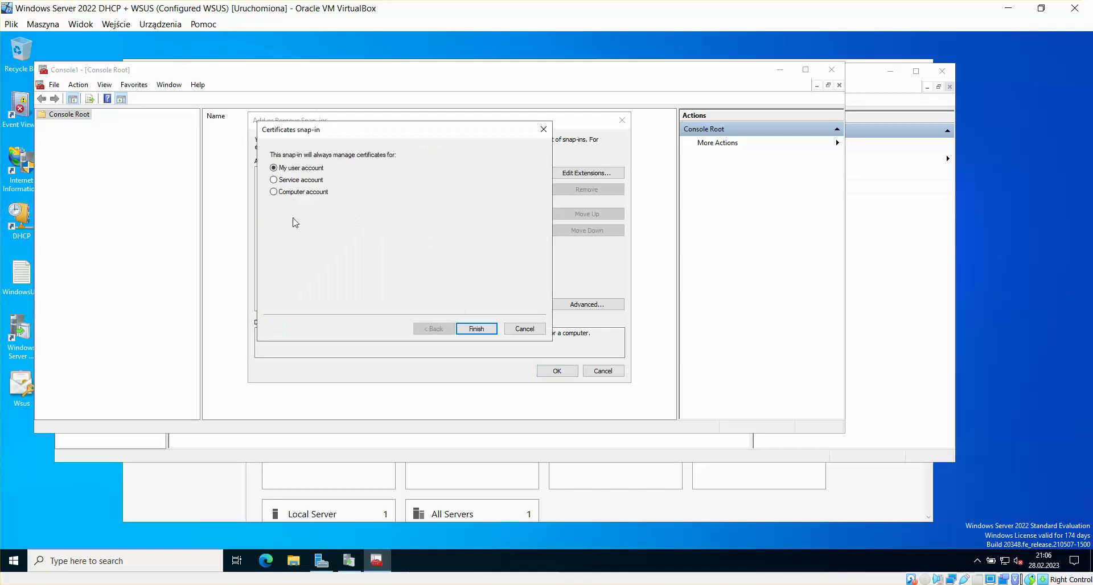
pyautogui.click(300, 194)
pyautogui.click(486, 330)
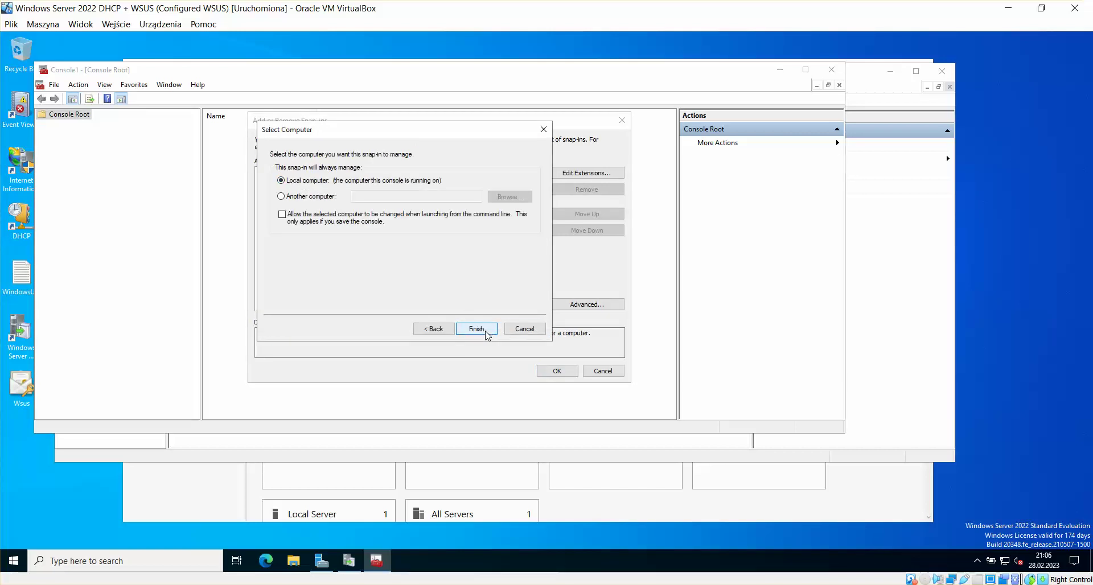
pyautogui.click(487, 334)
pyautogui.click(556, 371)
# Step: Open Trusted Root Certification Authorities > Certificates and locate the two DDR-DHCP-WSUS.ddr.local certificates
pyautogui.click(244, 129)
pyautogui.doubleClick(244, 129)
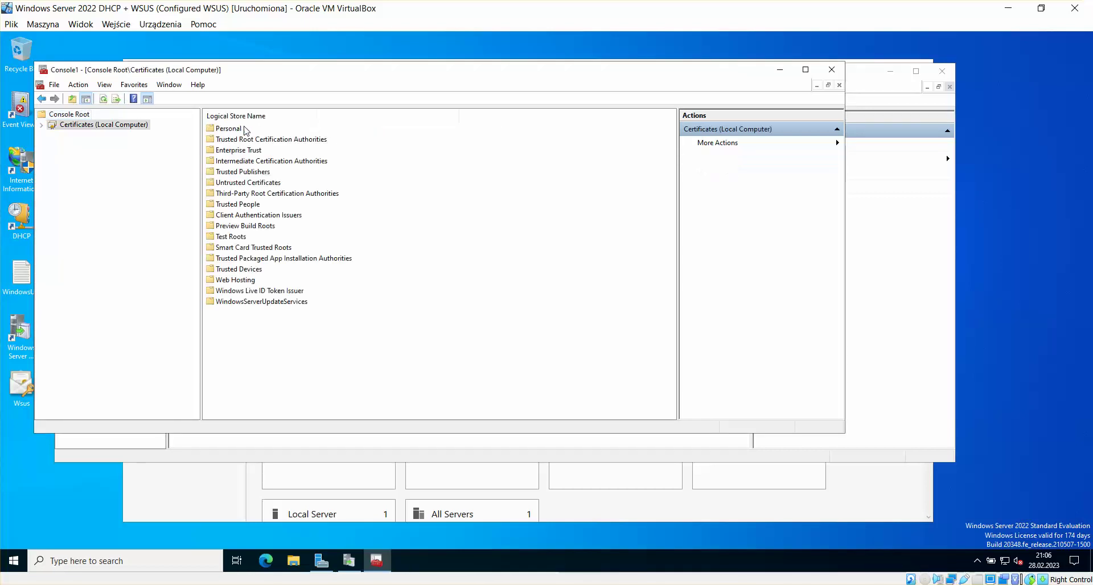
pyautogui.doubleClick(253, 139)
pyautogui.doubleClick(242, 130)
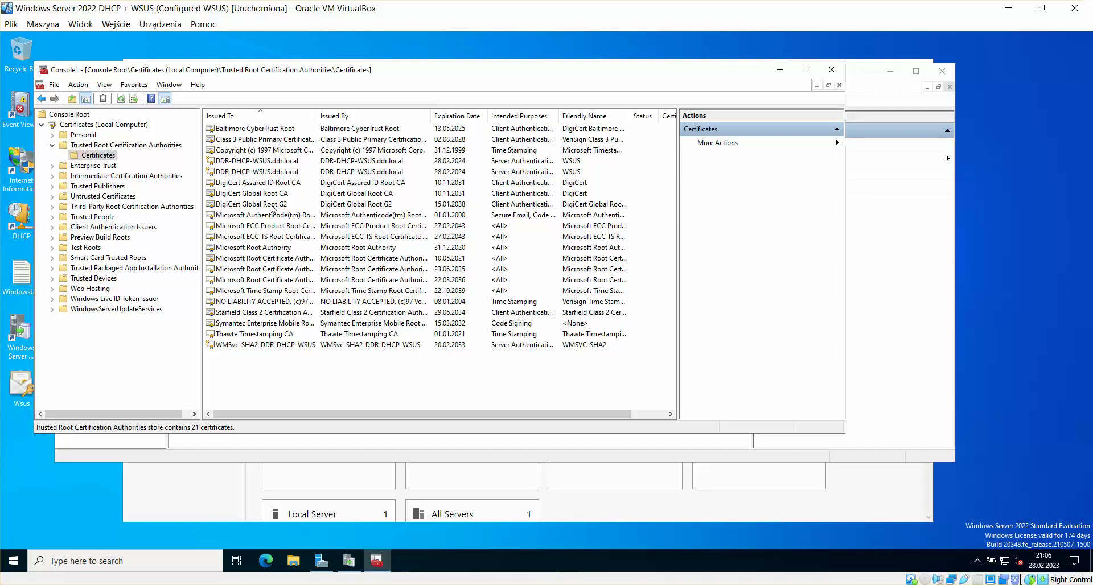
pyautogui.click(284, 172)
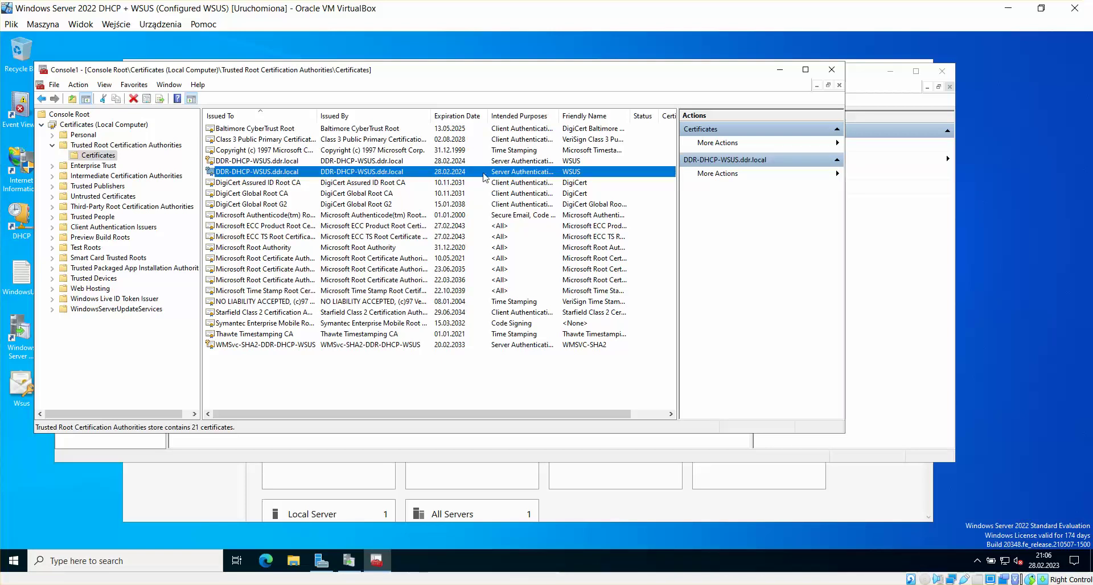
pyautogui.click(446, 163)
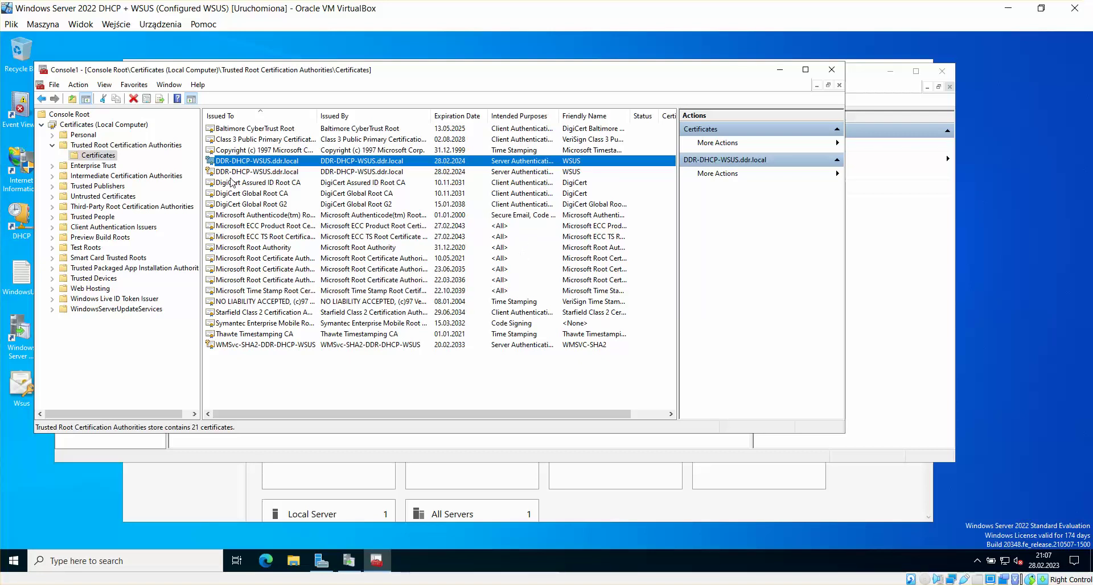
pyautogui.moveTo(341, 76); pyautogui.dragTo(359, 64)
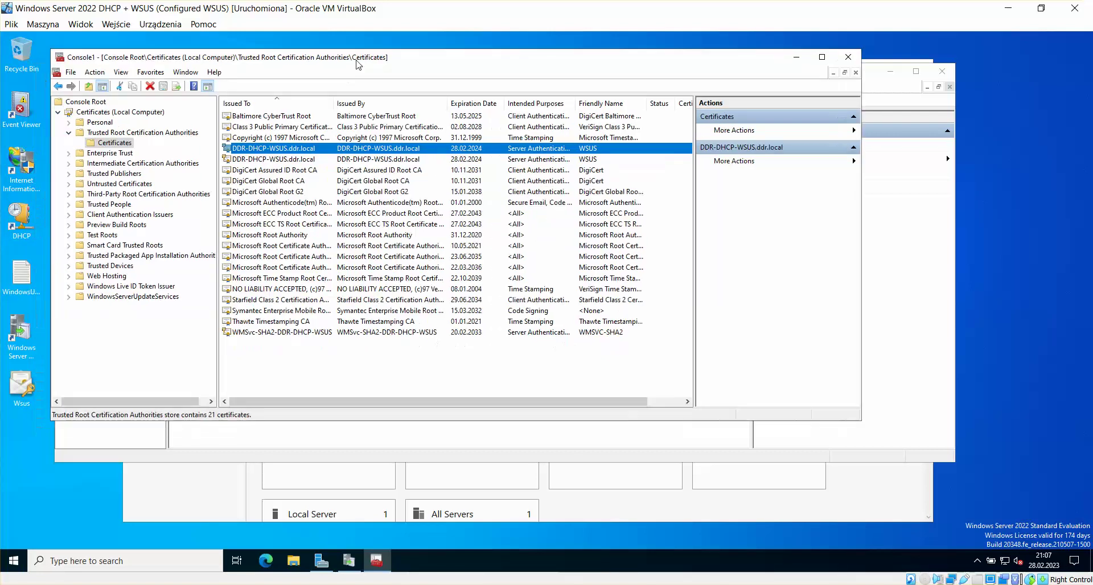
pyautogui.click(390, 159)
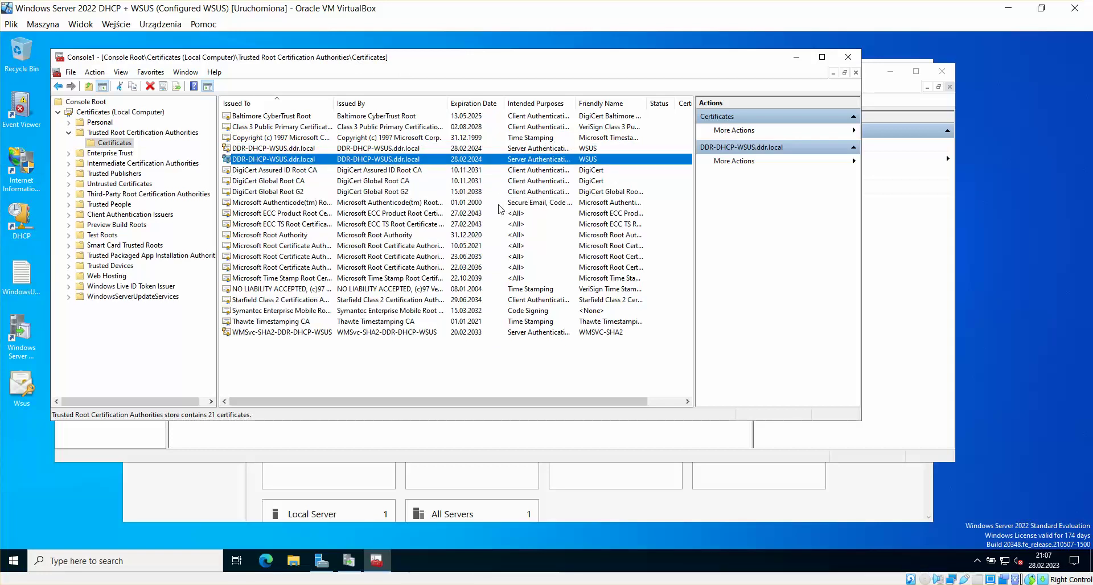
# Step: Delete both DDR-DHCP-WSUS.ddr.local certificates from the Trusted Root store
pyautogui.rightClick(412, 160)
pyautogui.click(447, 227)
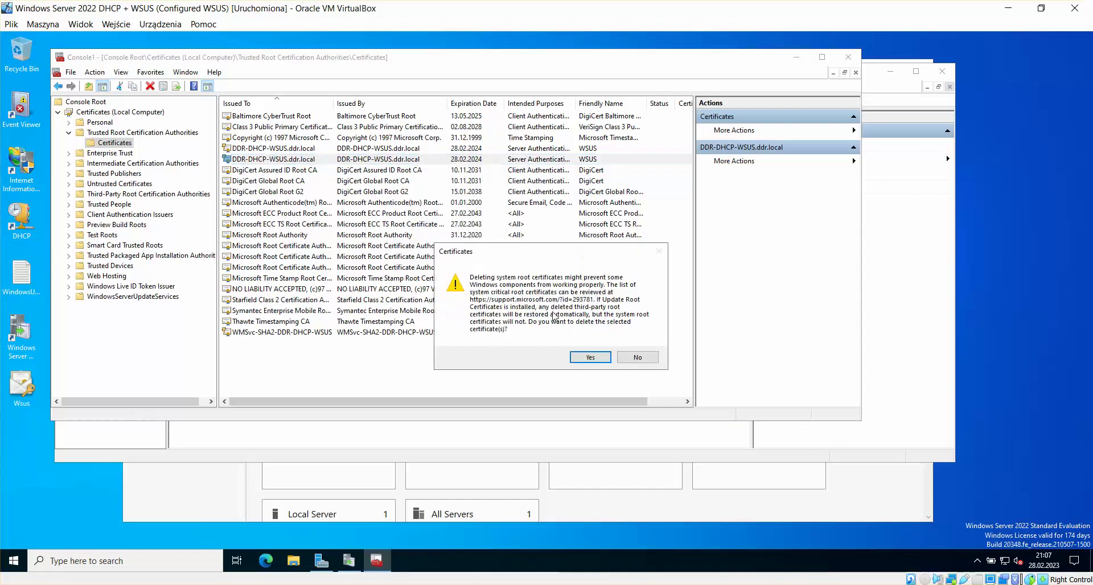
pyautogui.click(589, 357)
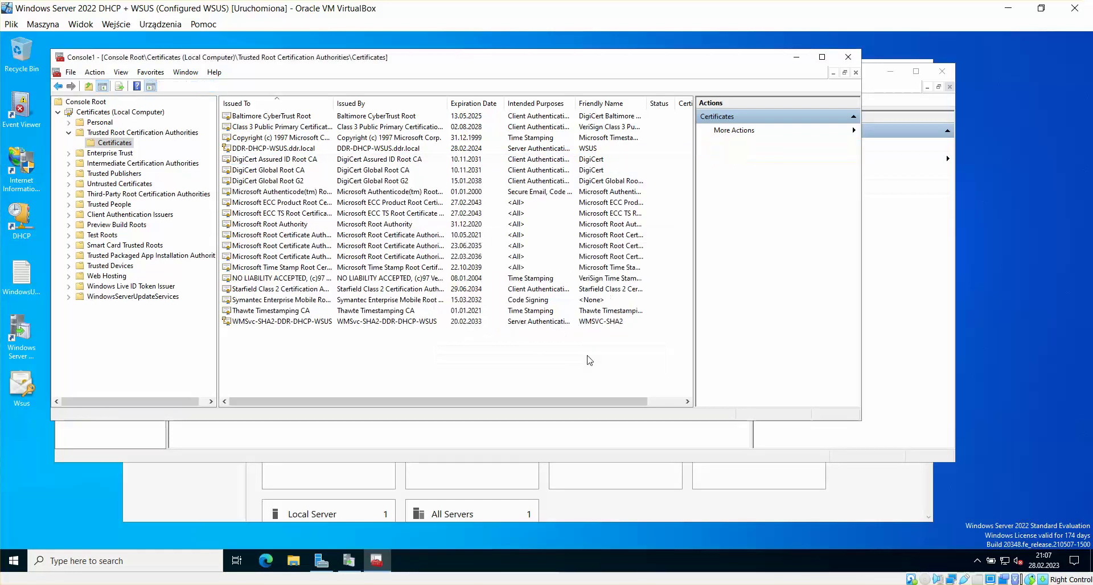
pyautogui.rightClick(407, 150)
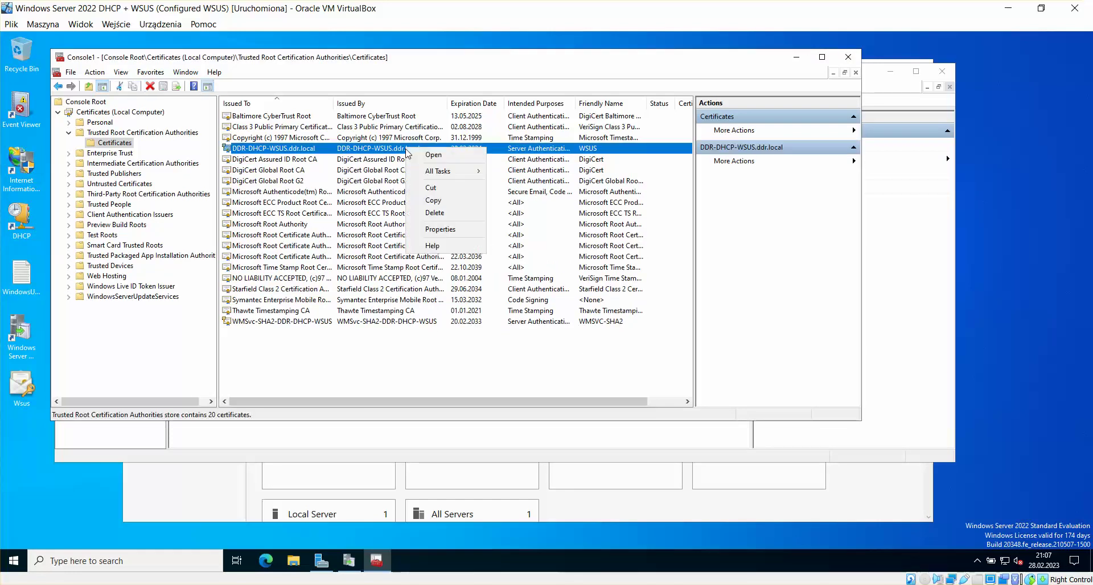
pyautogui.click(436, 213)
pyautogui.click(589, 358)
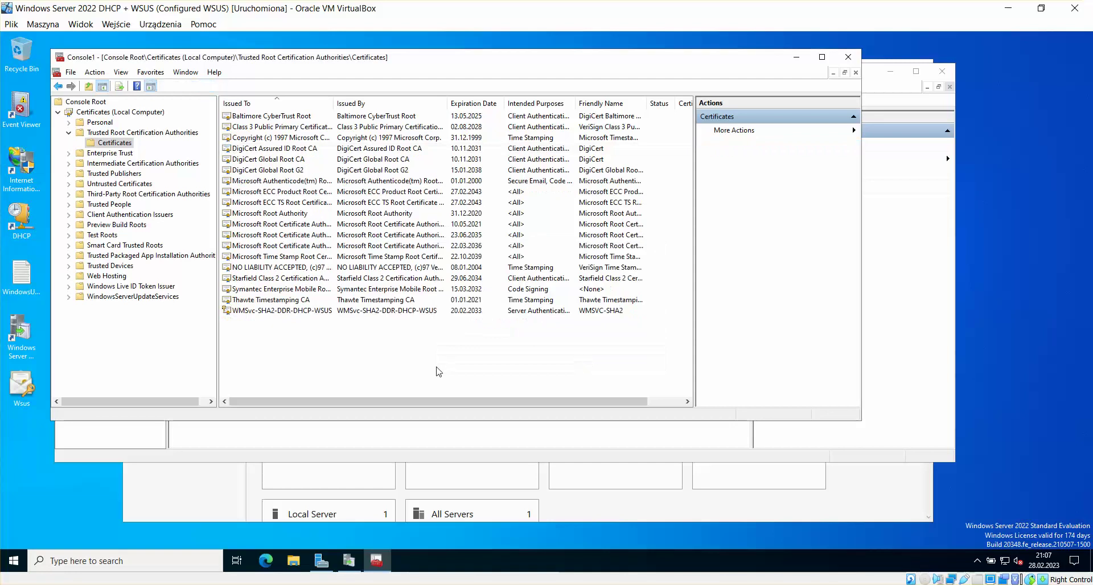
# Step: Close the certificates console without saving the console settings
pyautogui.click(848, 57)
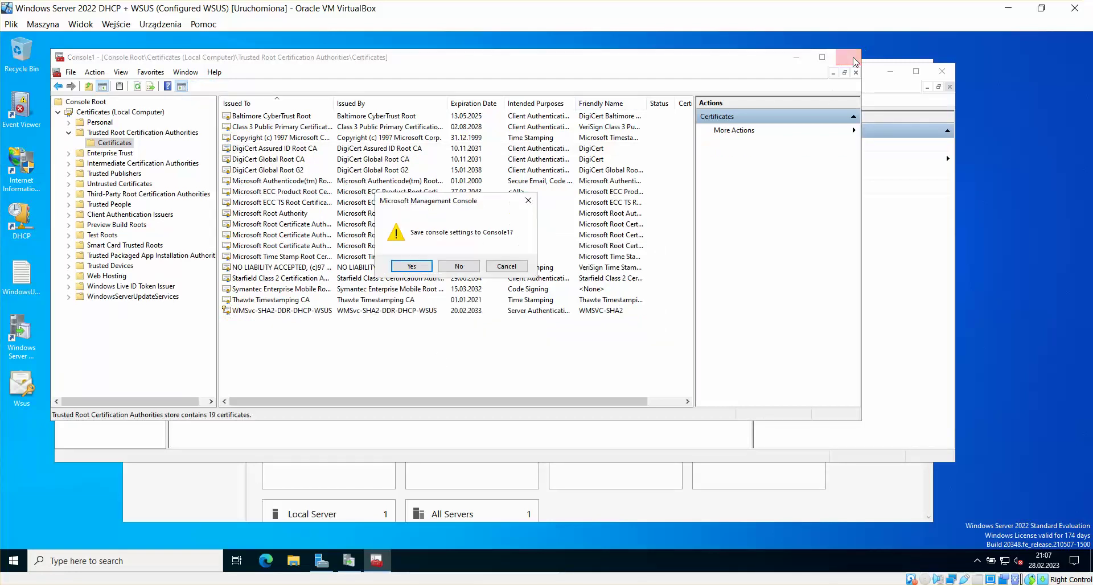
pyautogui.click(398, 267)
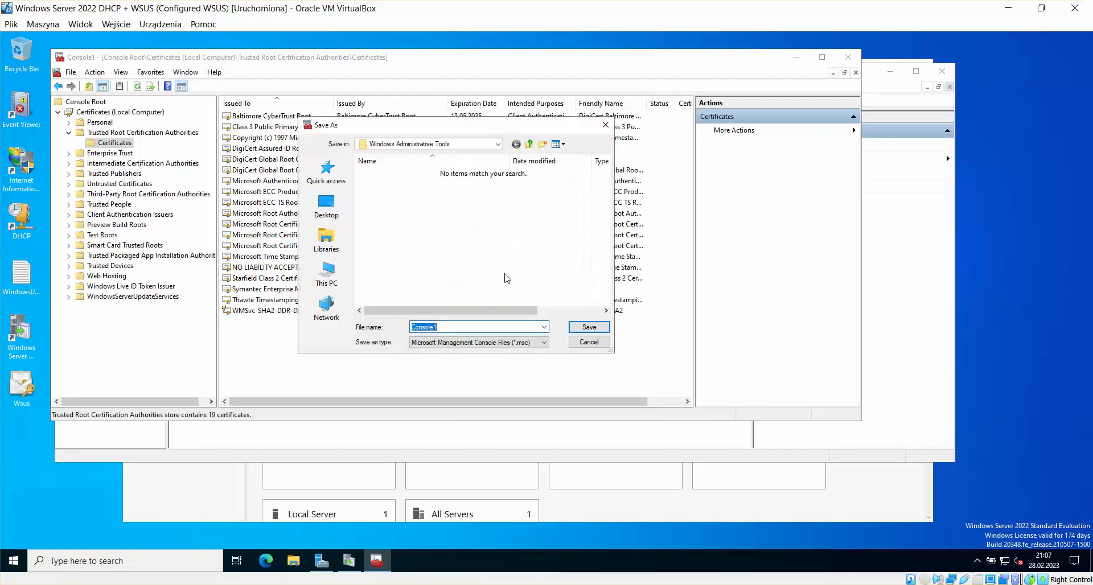
pyautogui.click(592, 341)
pyautogui.click(849, 57)
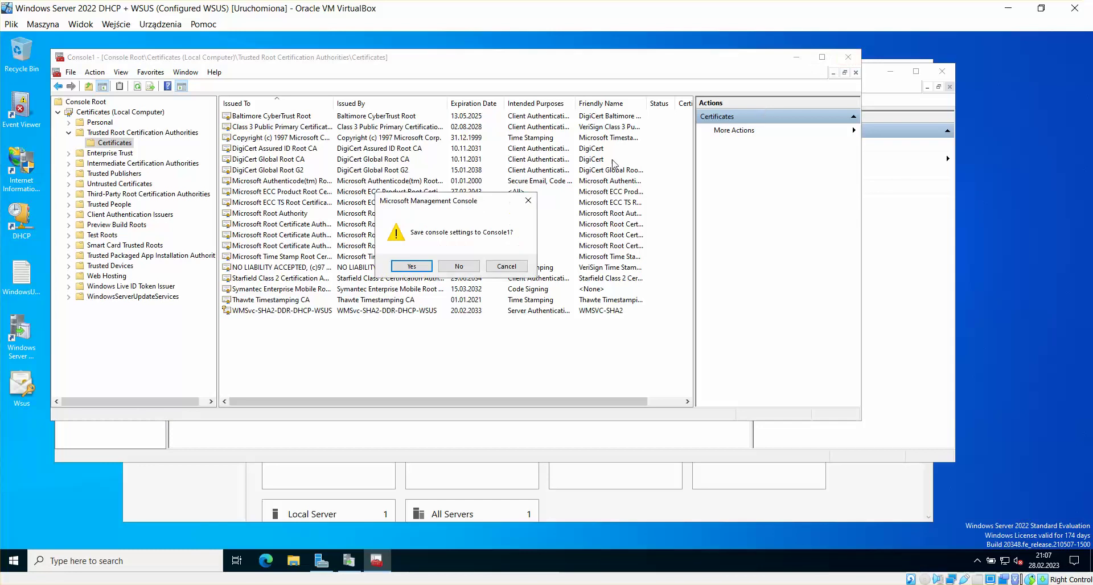
pyautogui.click(459, 269)
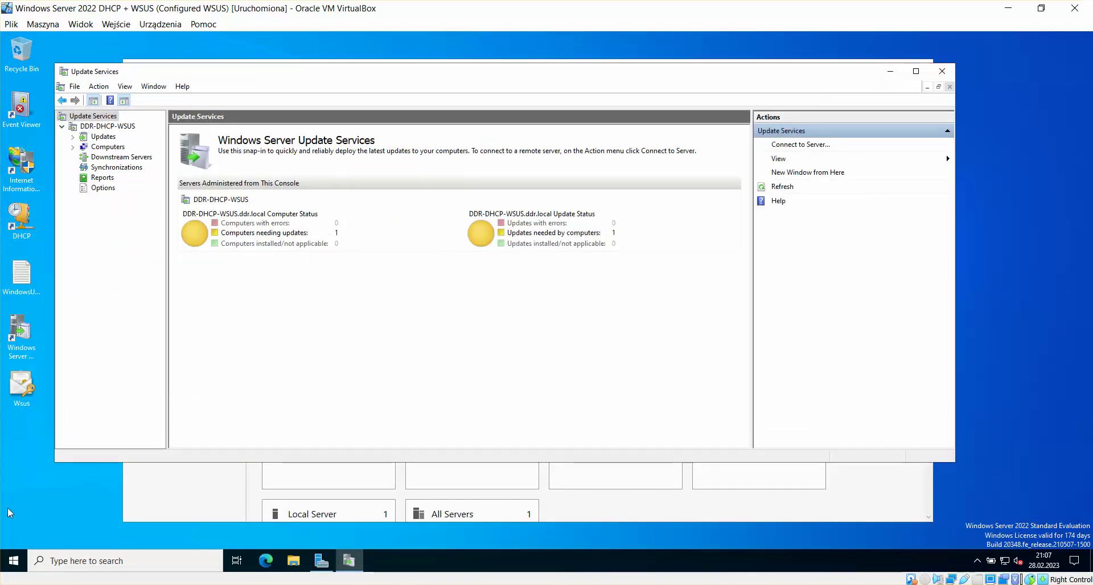
pyautogui.click(14, 560)
# Step: Open Command Prompt via cmd and run gpupdate /force
pyautogui.write('cmd')
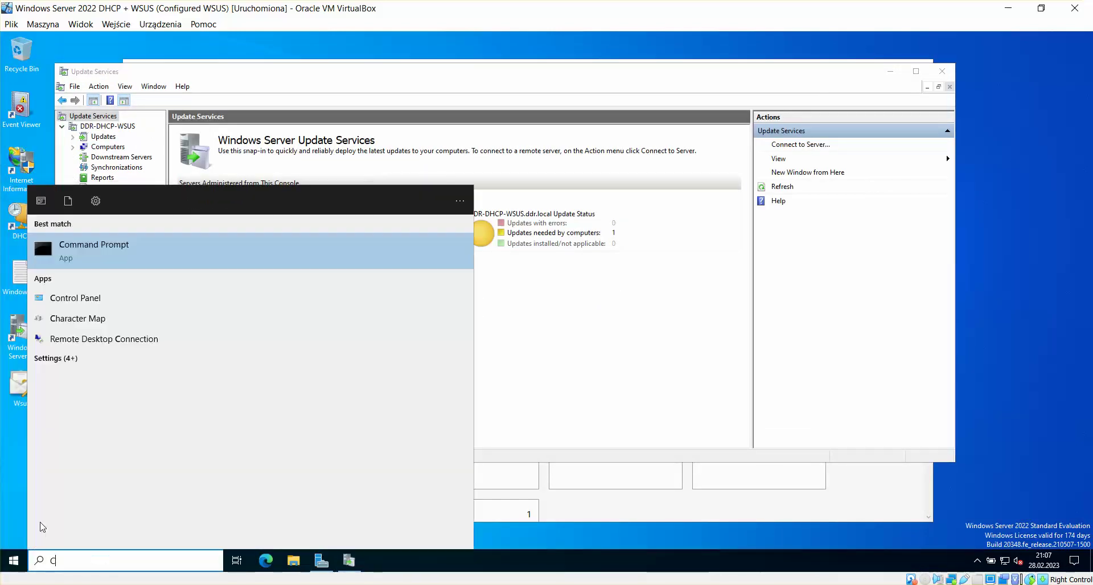
pyautogui.press('Return')
pyautogui.write('g')
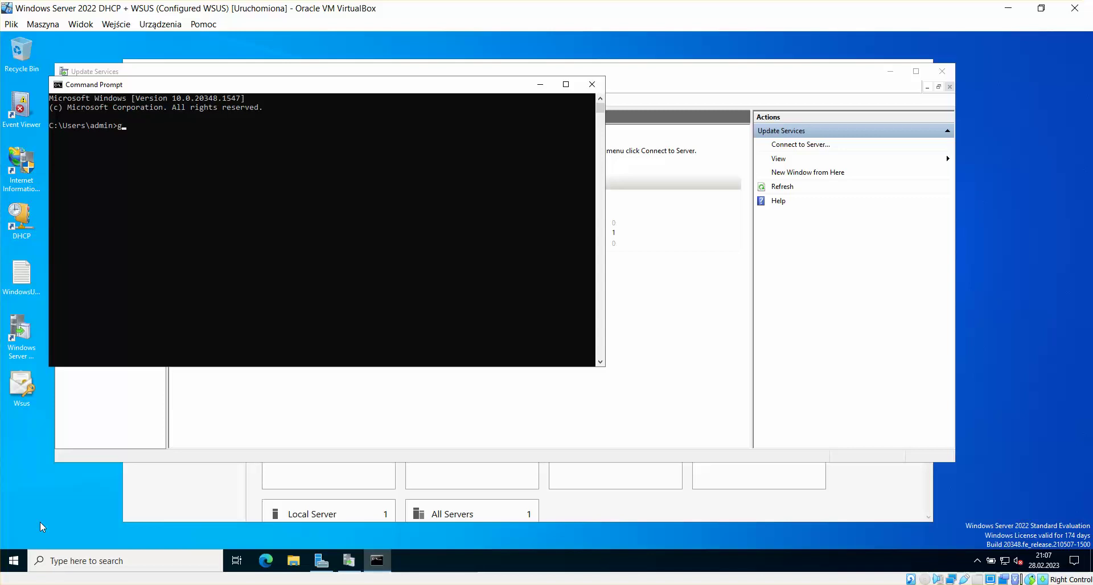
pyautogui.write('pupdate /force')
pyautogui.press('Return')
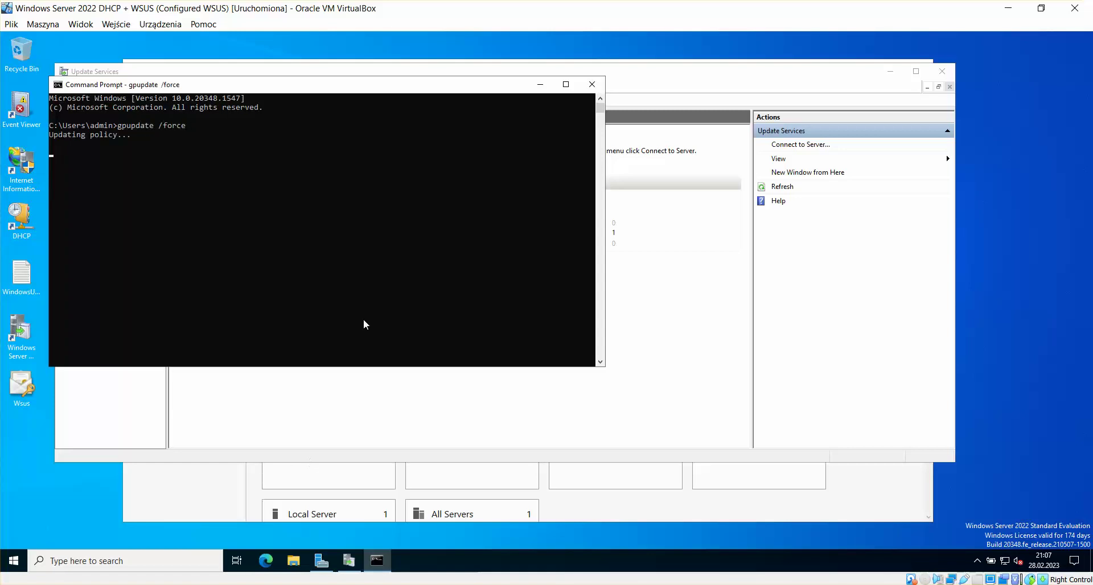
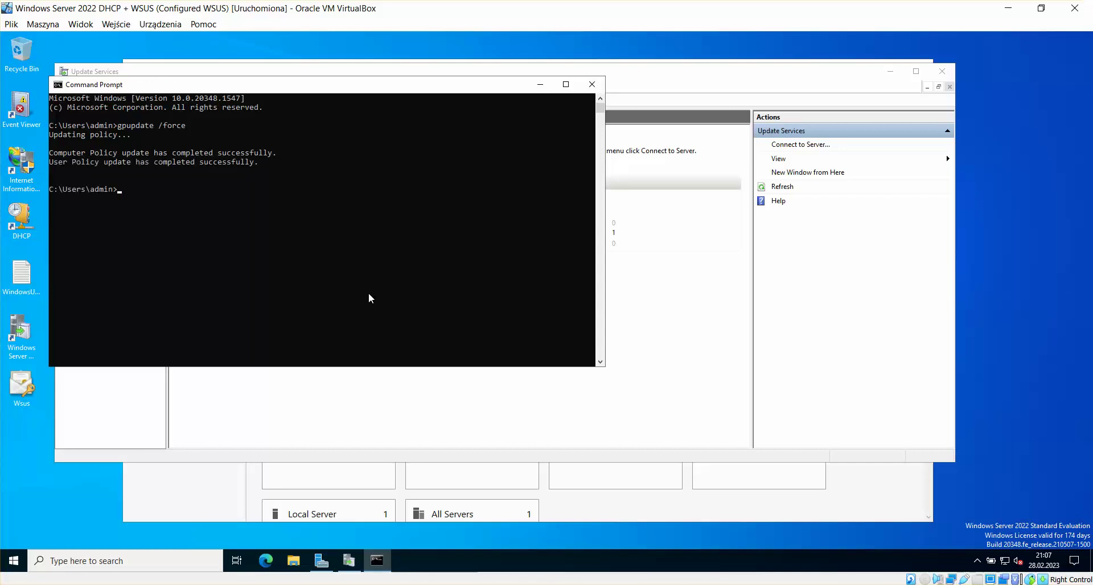
# Step: Close the Command Prompt window and bring up the Start menu power options
pyautogui.click(593, 84)
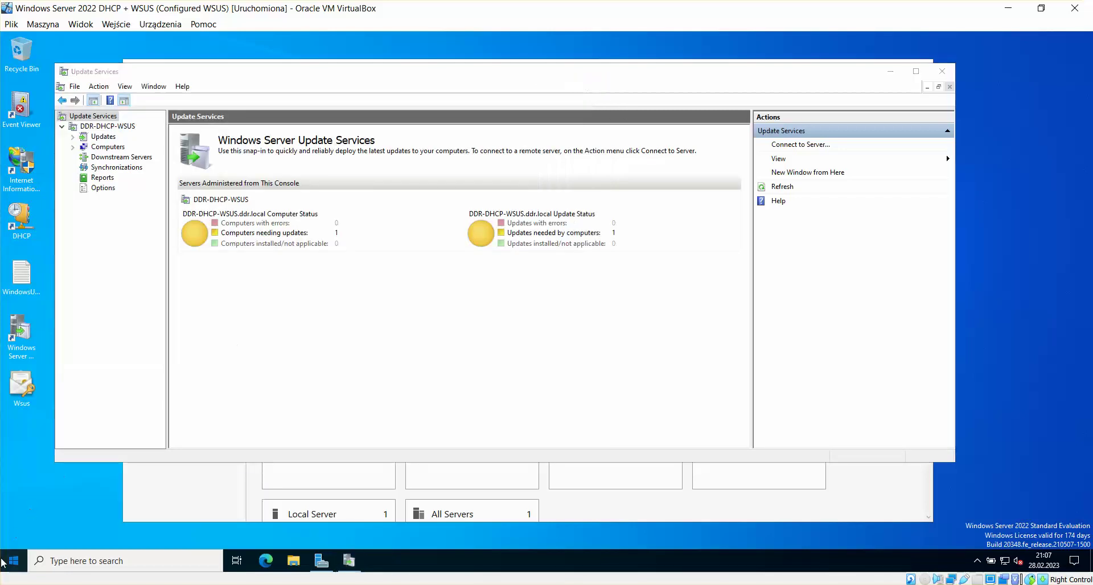
pyautogui.click(3, 563)
pyautogui.click(14, 536)
# Step: Restart the server with a shutdown reason, then sign back in with Ctrl+Alt+Del and the admin password
pyautogui.click(34, 508)
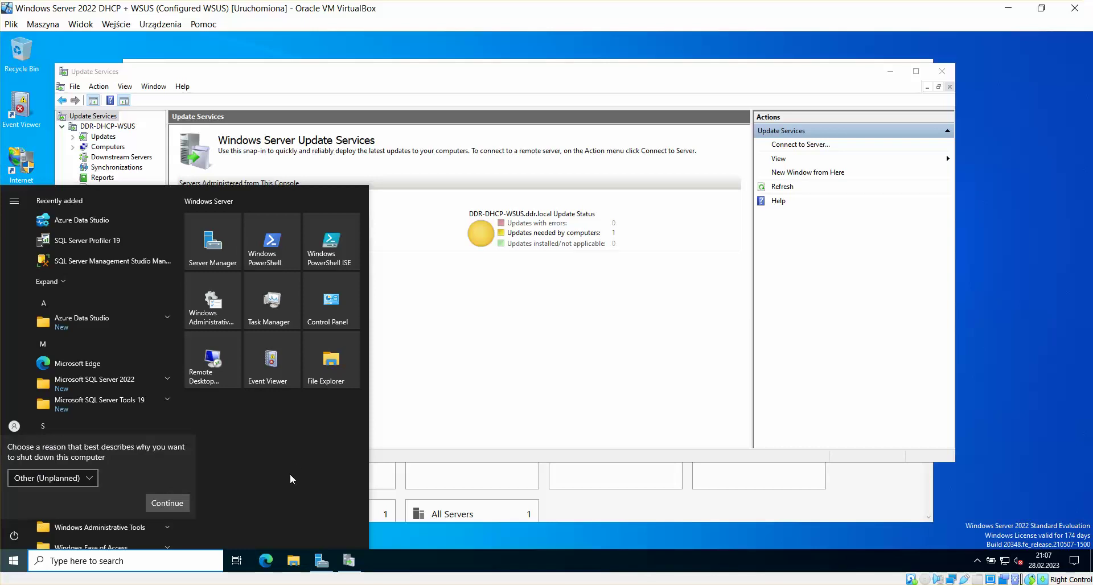
pyautogui.click(181, 507)
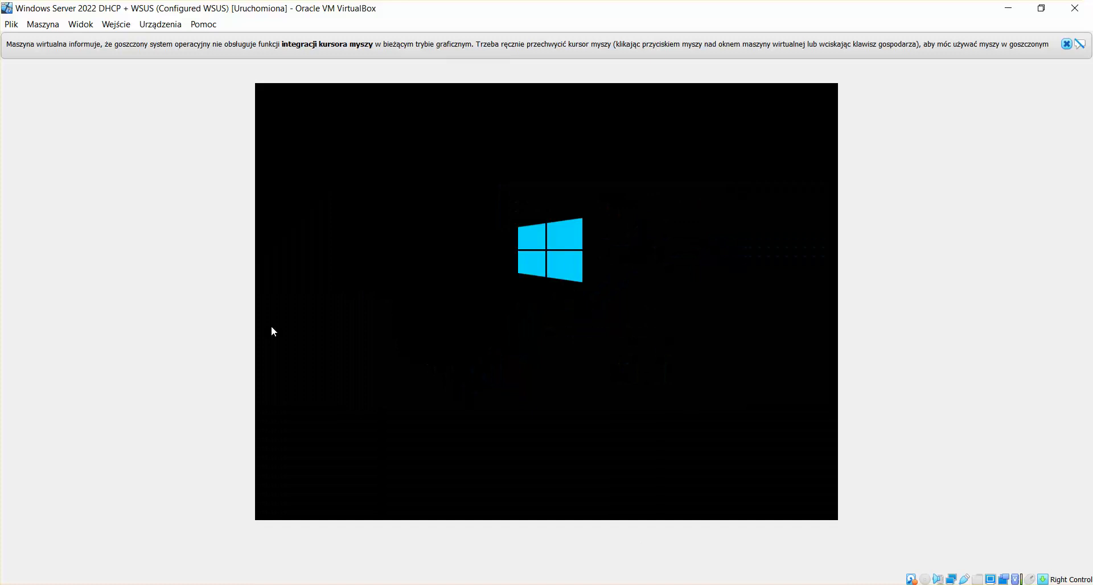
pyautogui.click(1066, 44)
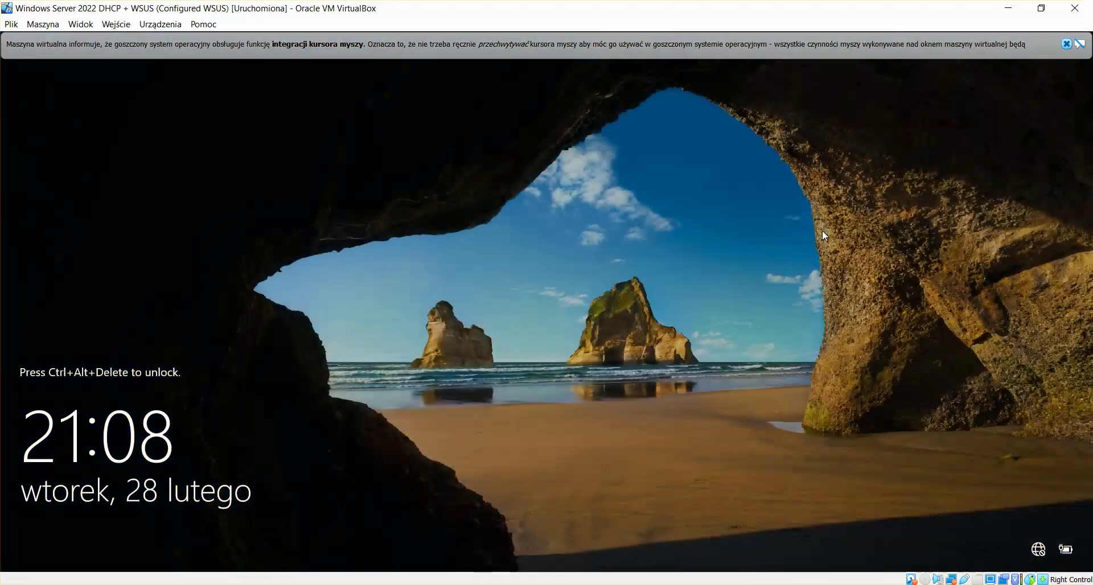
pyautogui.click(1079, 44)
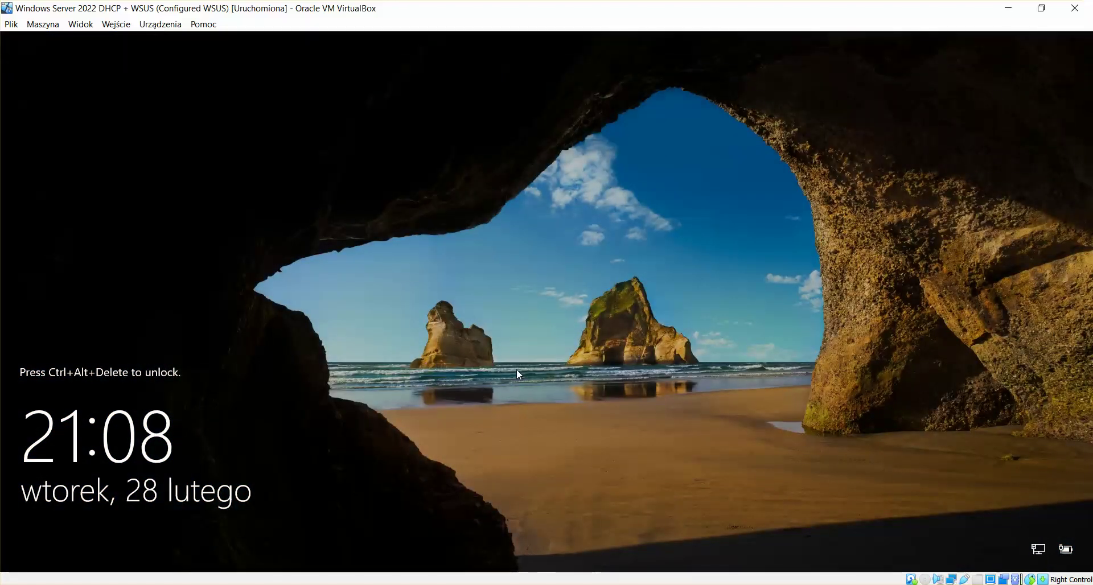
pyautogui.hotkey('ctrl', 'alt', 'Delete')
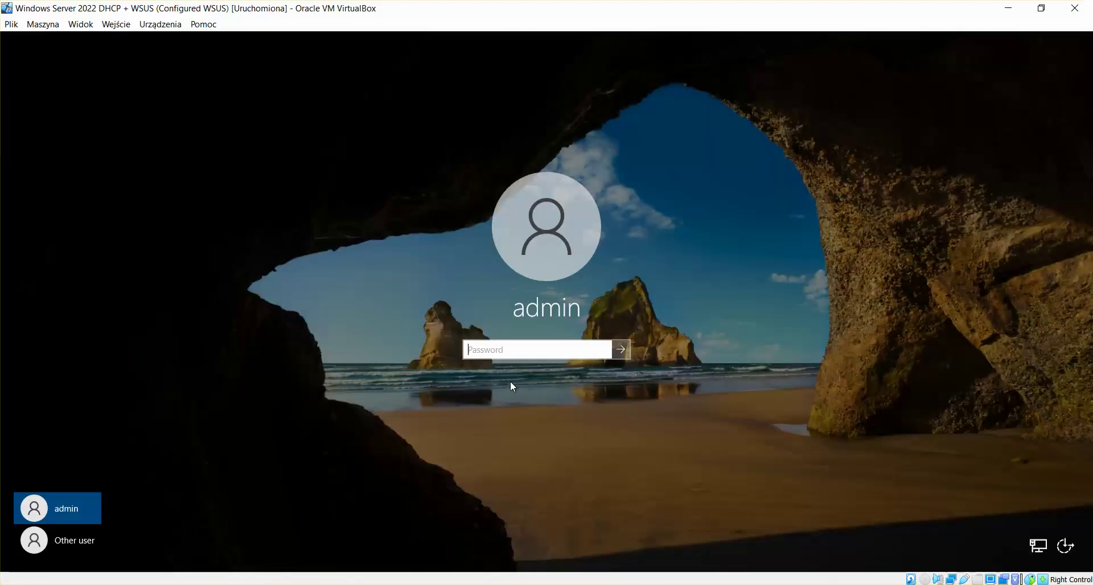
pyautogui.write('•••••••••••')
pyautogui.press('Return')
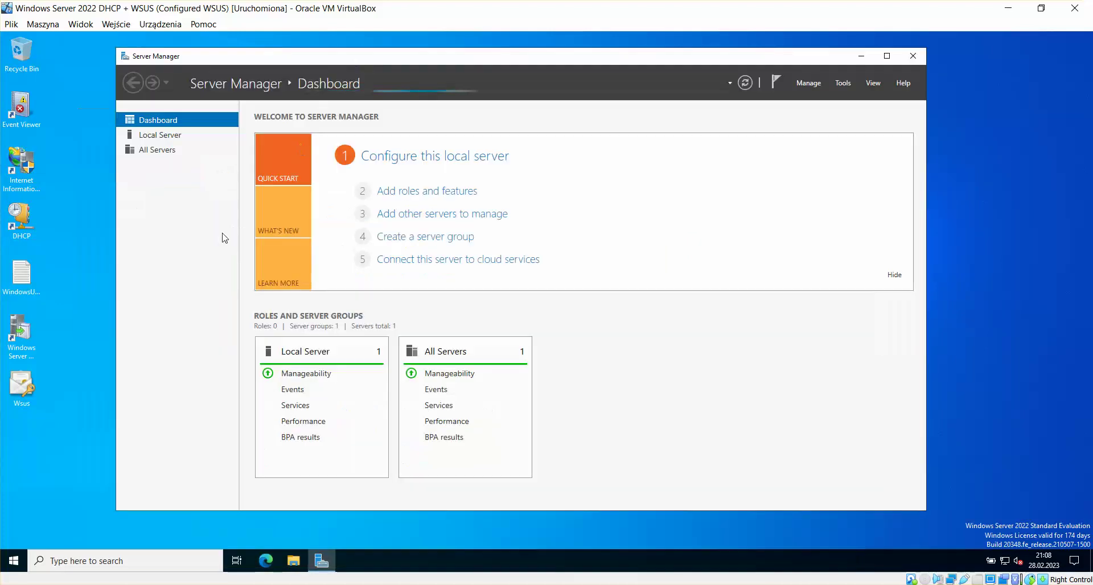
# Step: Open Local Server, close Network Connections, and launch and resize the DHCP console
pyautogui.click(449, 161)
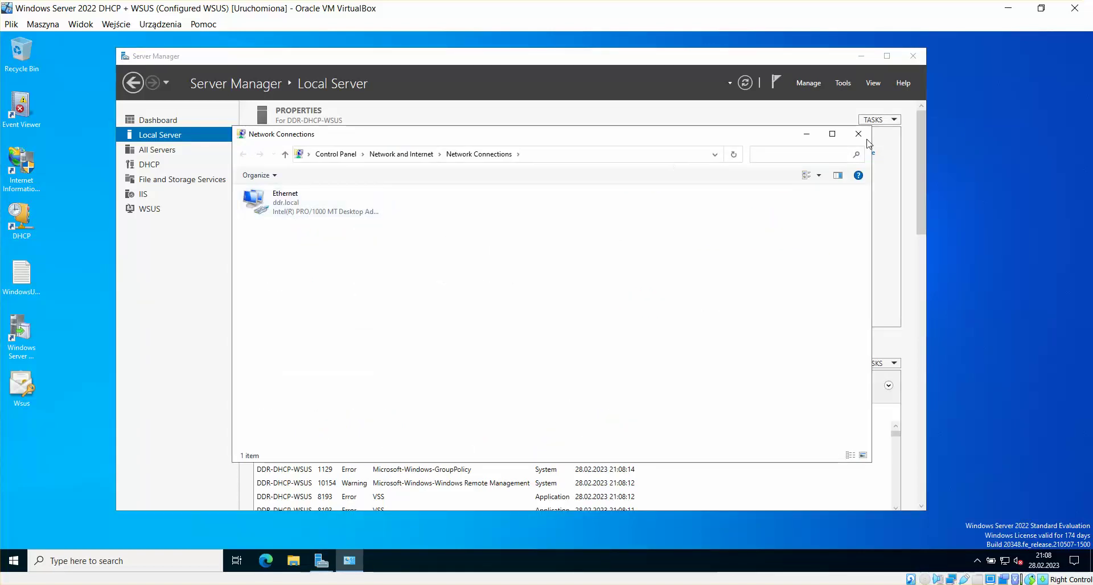
pyautogui.click(860, 136)
pyautogui.moveTo(444, 54); pyautogui.dragTo(439, 70)
pyautogui.doubleClick(30, 229)
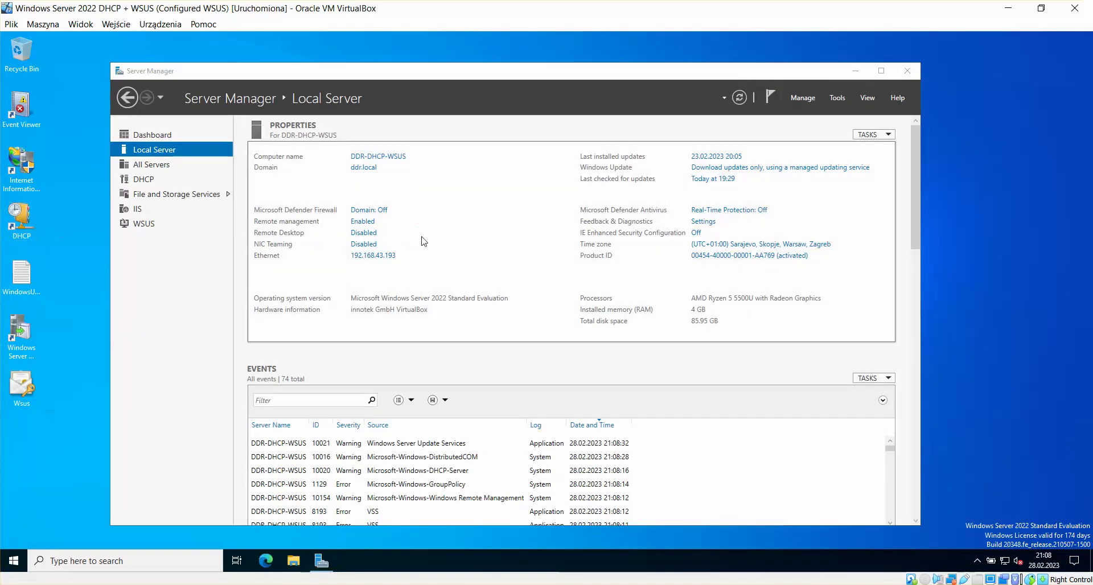
pyautogui.moveTo(211, 84); pyautogui.dragTo(310, 64)
pyautogui.moveTo(476, 276); pyautogui.dragTo(575, 308)
# Step: Launch the WSUS console, approve UAC, and open Connect to Server from Update Services
pyautogui.doubleClick(26, 401)
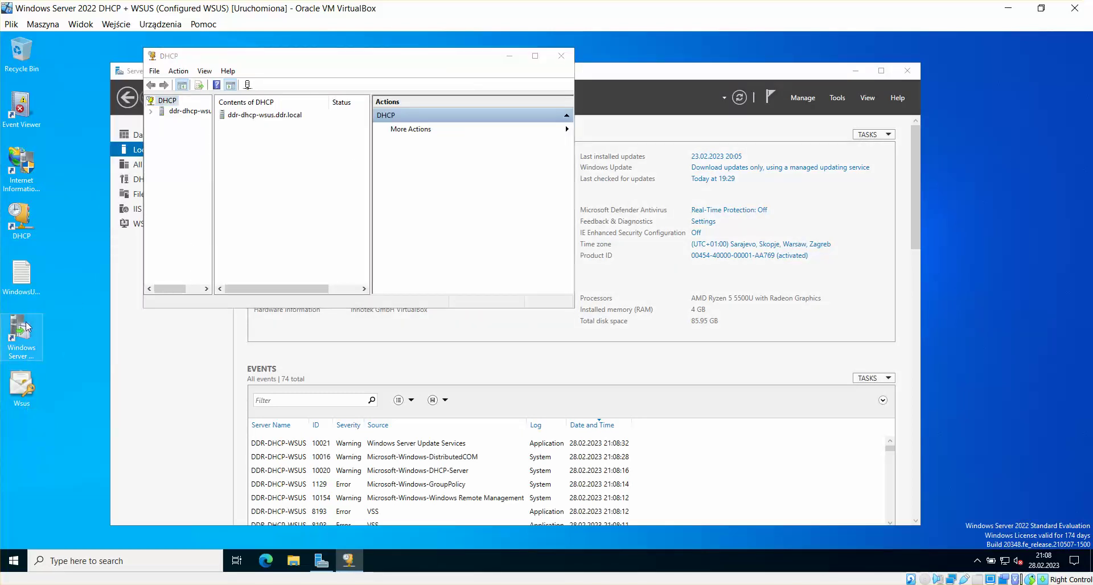
pyautogui.click(510, 364)
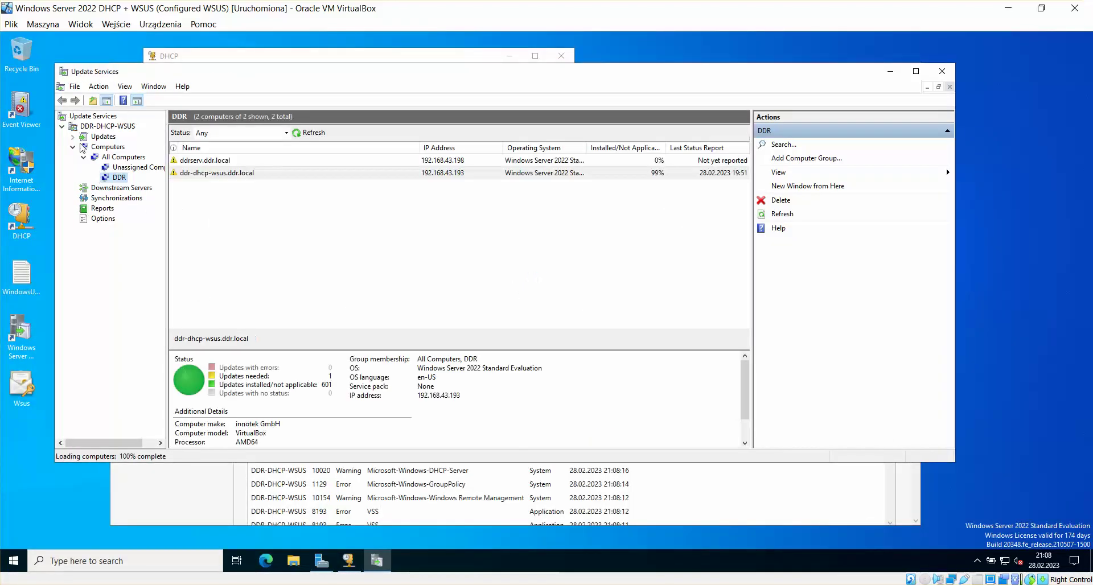
pyautogui.click(73, 146)
pyautogui.click(94, 116)
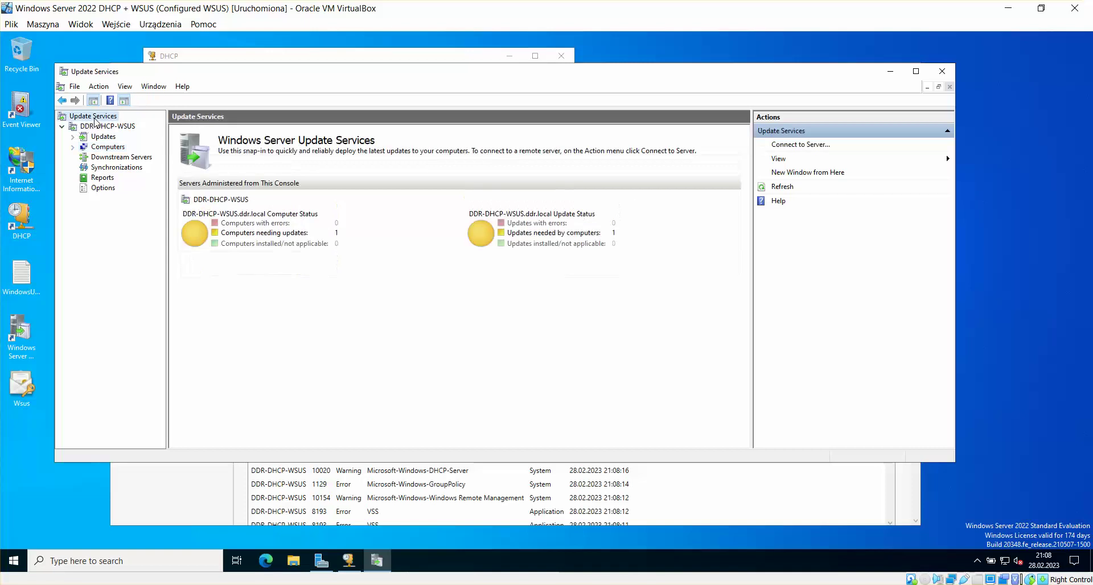
pyautogui.rightClick(94, 116)
pyautogui.click(171, 126)
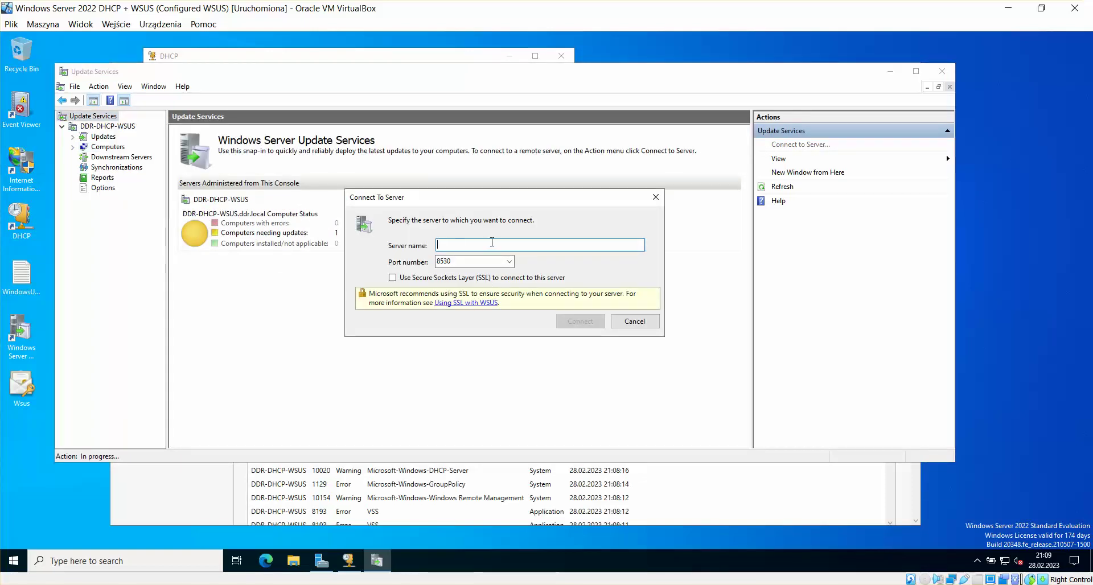
# Step: Try connecting to DDR-DHCP-WSUS over SSL port 8531, dismiss the certificate error, then switch to EVO
pyautogui.write('DDR-D')
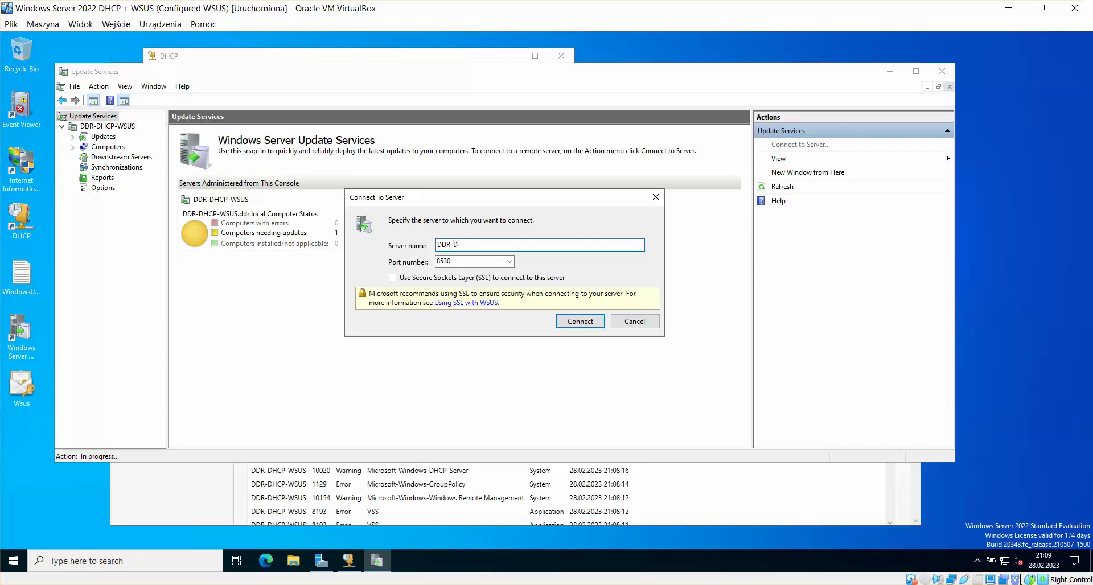
pyautogui.write('HCP-WSUS')
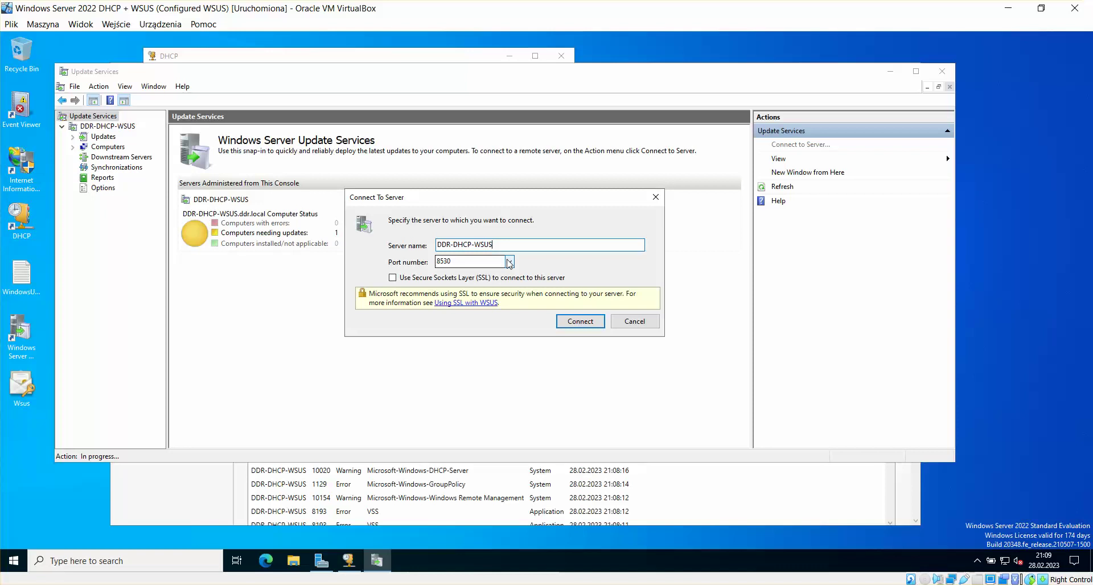
pyautogui.click(509, 261)
pyautogui.click(483, 291)
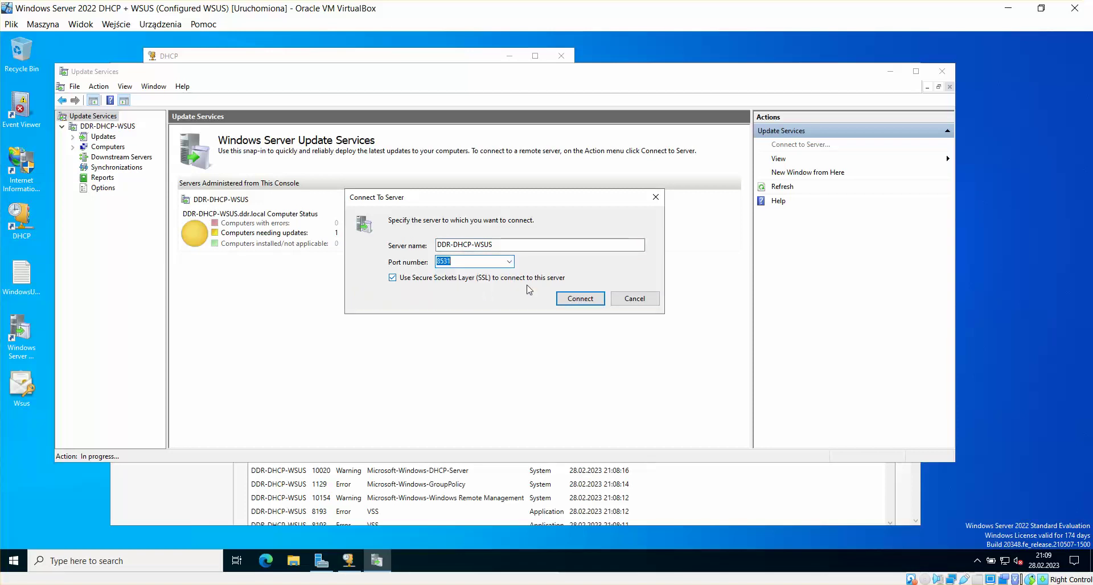
pyautogui.click(566, 296)
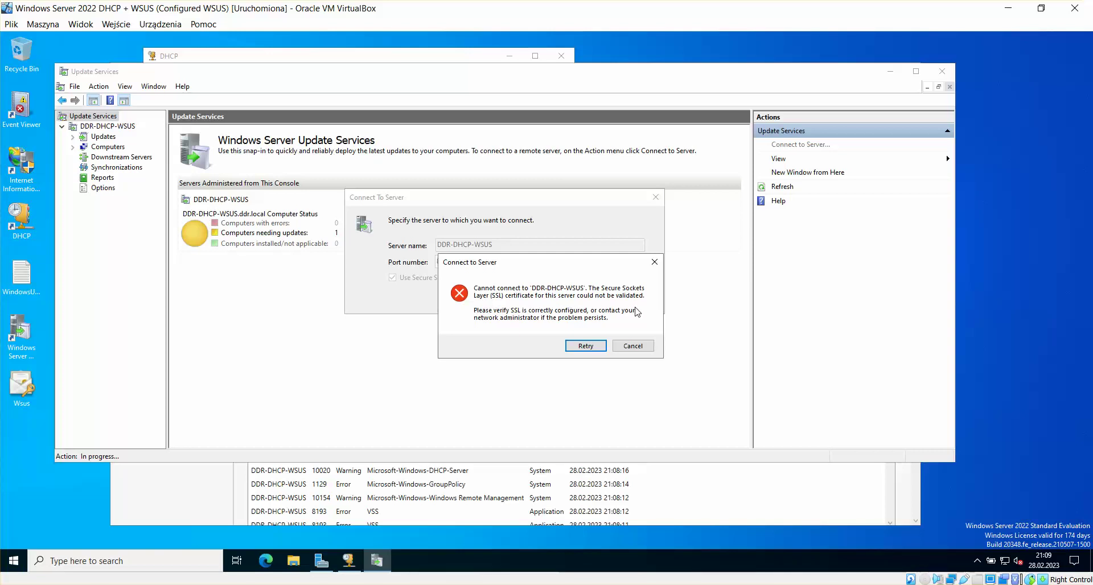
pyautogui.click(655, 264)
pyautogui.click(422, 278)
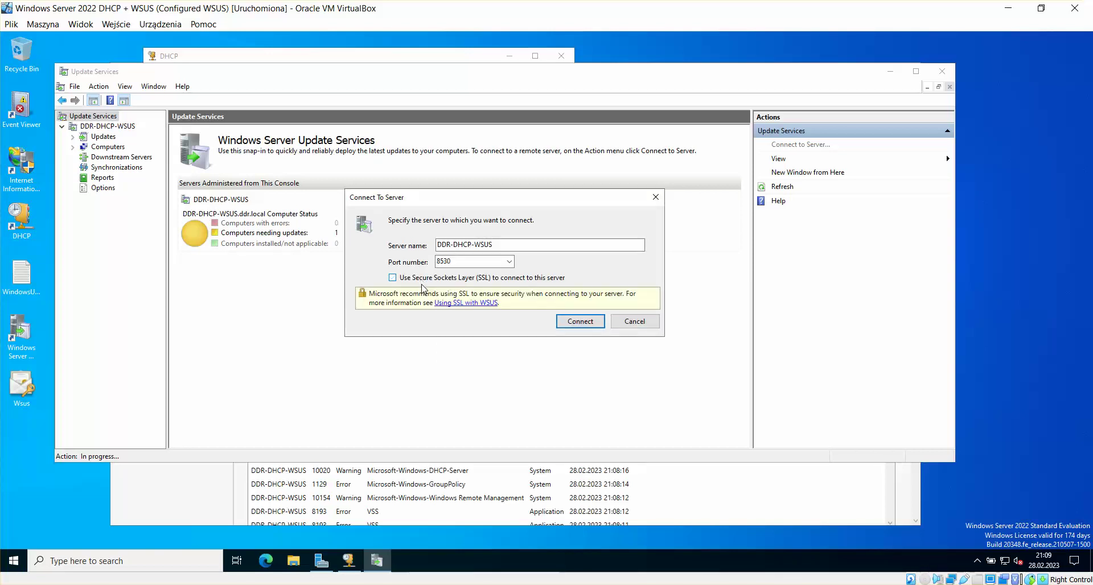
pyautogui.click(457, 280)
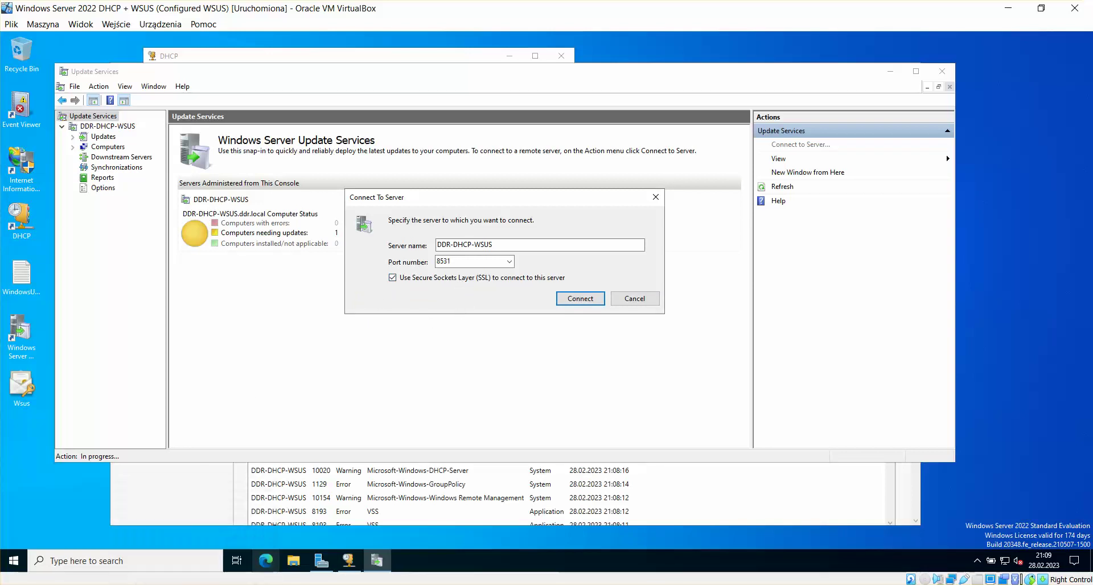
pyautogui.click(78, 541)
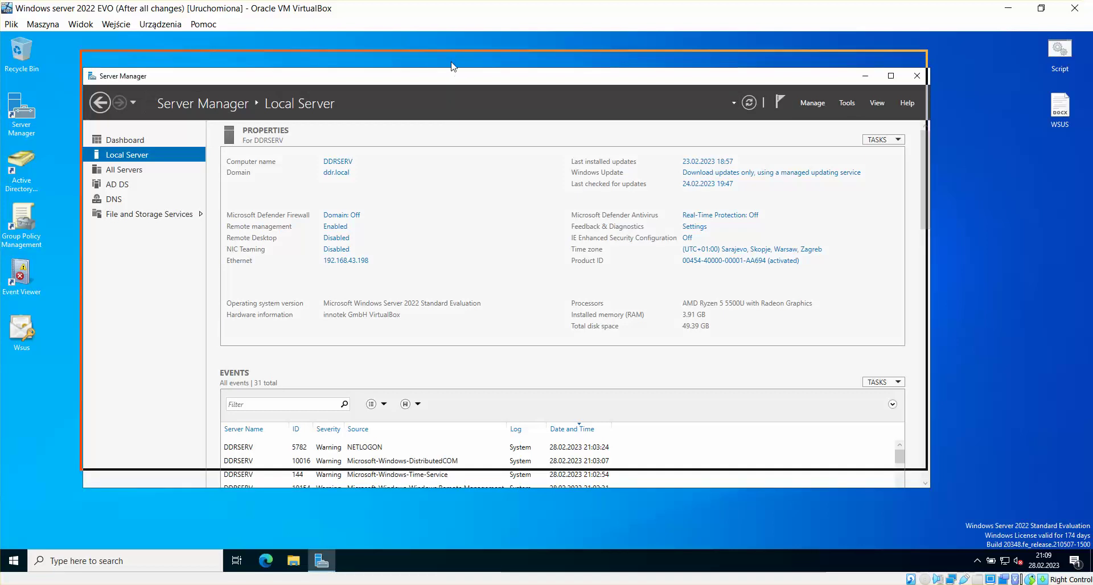
# Step: Cycle through the VMs from the host taskbar, return to EVO, and open WSUS.docx in WordPad
pyautogui.moveTo(454, 76); pyautogui.dragTo(451, 58)
pyautogui.click(57, 436)
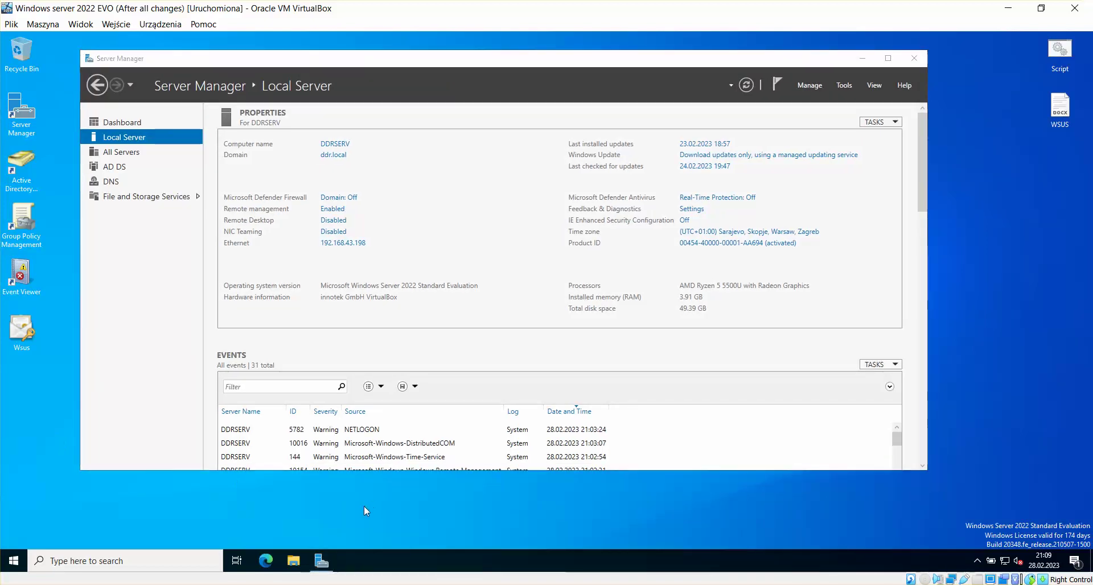
pyautogui.moveTo(233, 576)
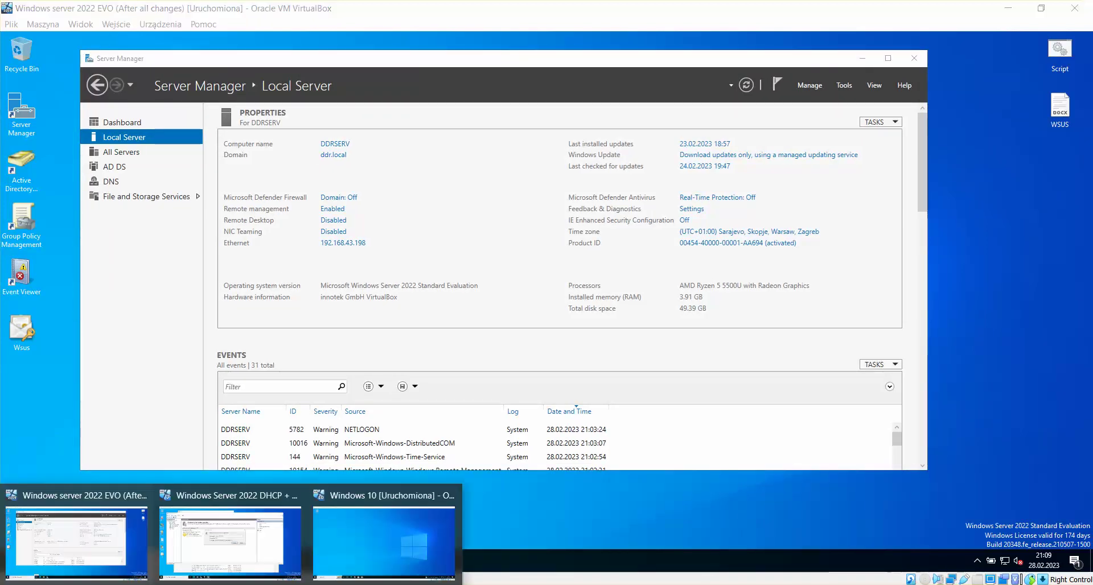
pyautogui.click(386, 548)
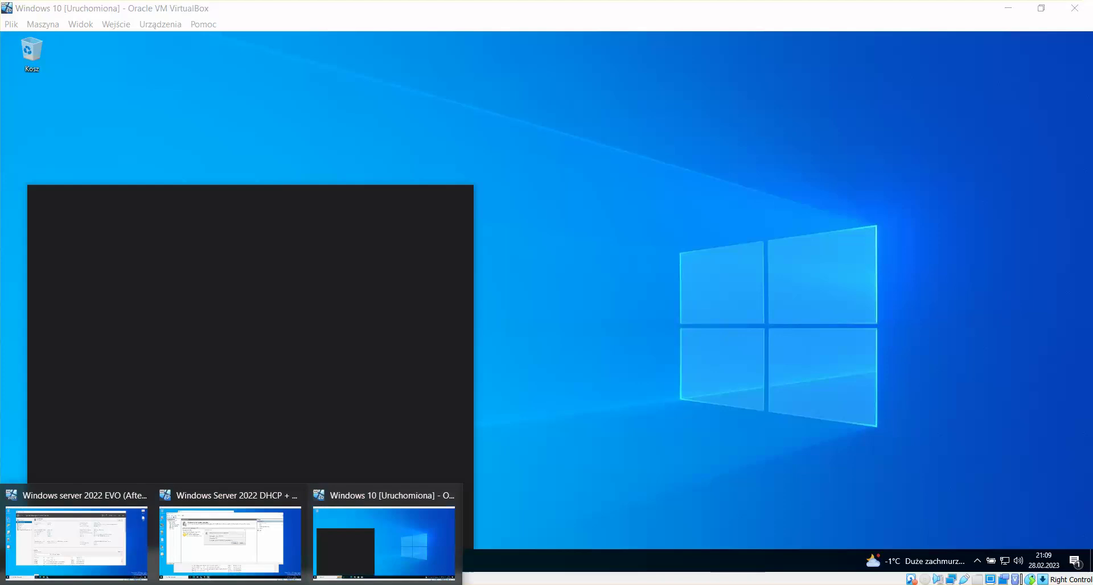
pyautogui.click(220, 555)
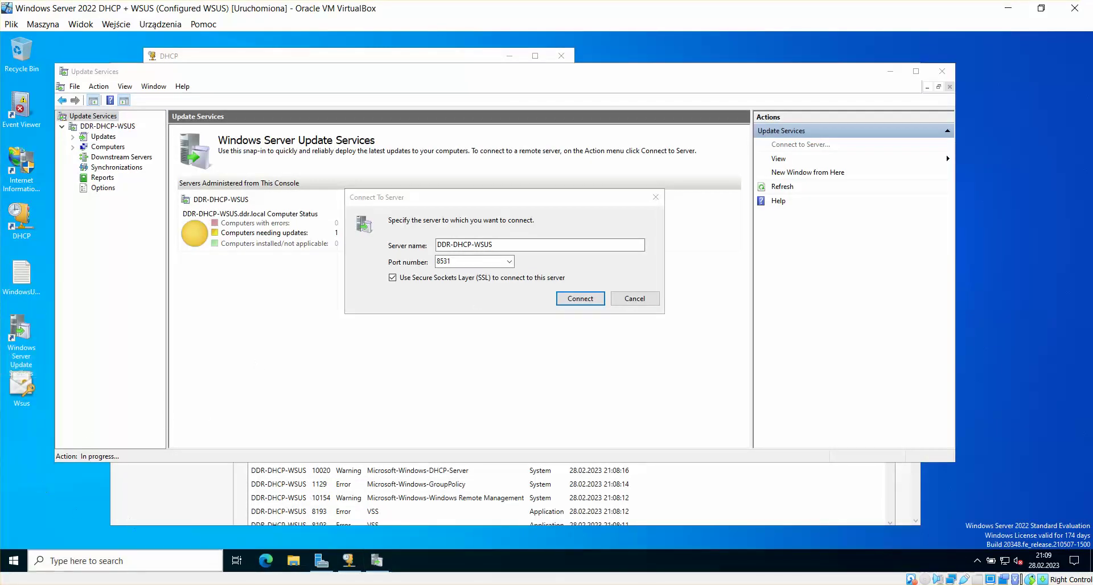
pyautogui.moveTo(233, 576)
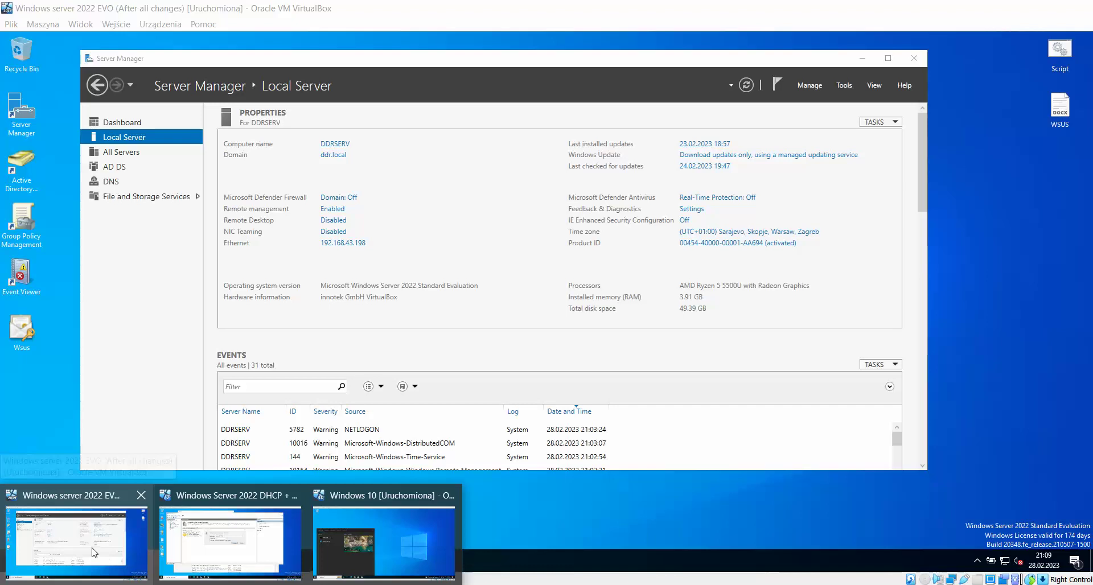
pyautogui.click(125, 560)
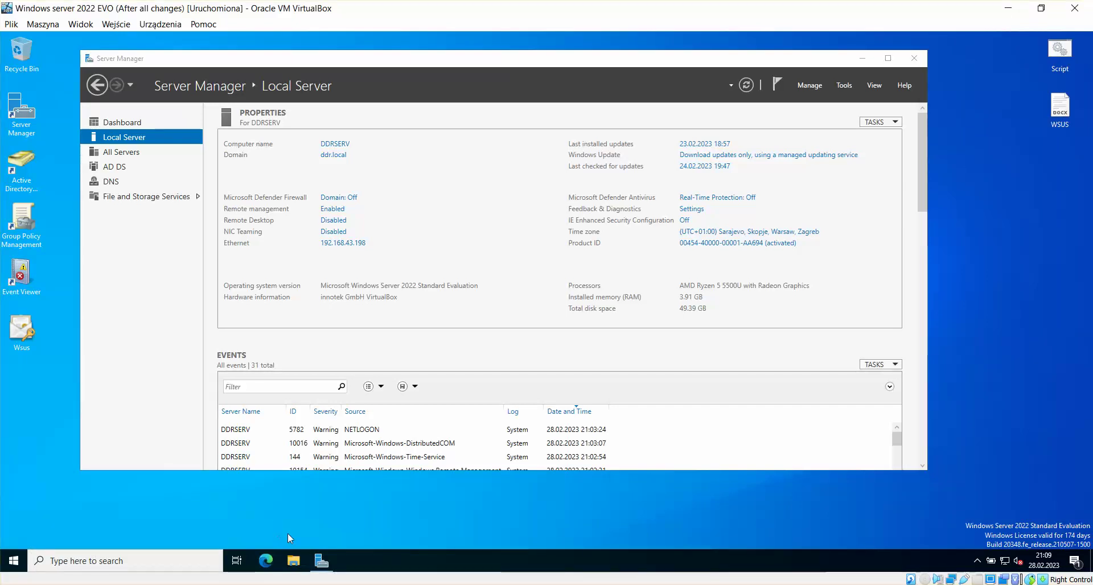
pyautogui.doubleClick(1060, 107)
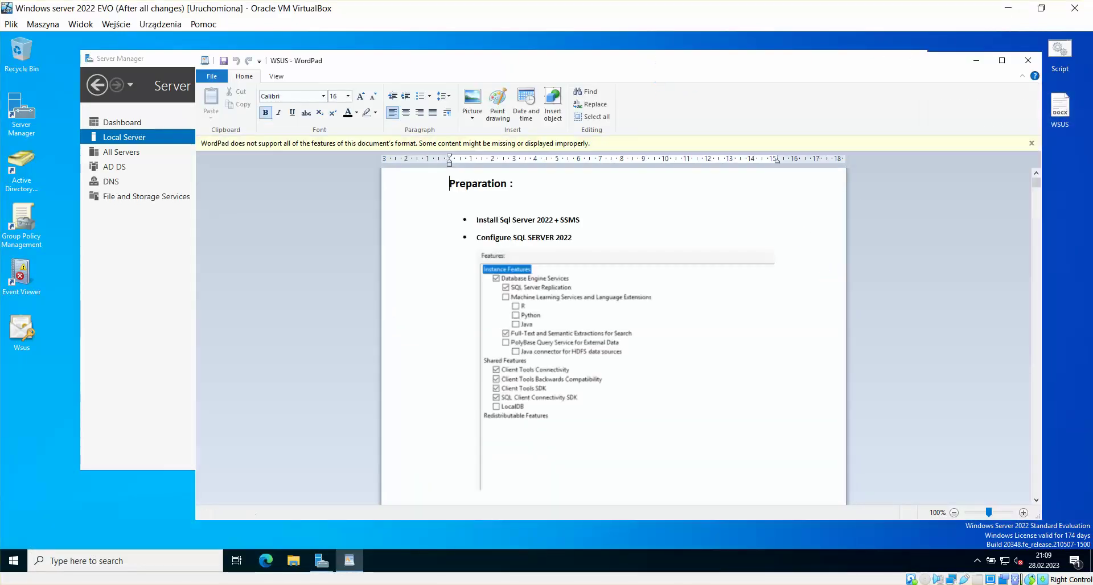
# Step: Read the WSUS notes in WordPad down to the gpupdate /force step, then minimize WordPad
pyautogui.moveTo(656, 57); pyautogui.dragTo(626, 51)
pyautogui.moveTo(1007, 177); pyautogui.dragTo(1005, 443)
pyautogui.scroll(2, 743, 319)
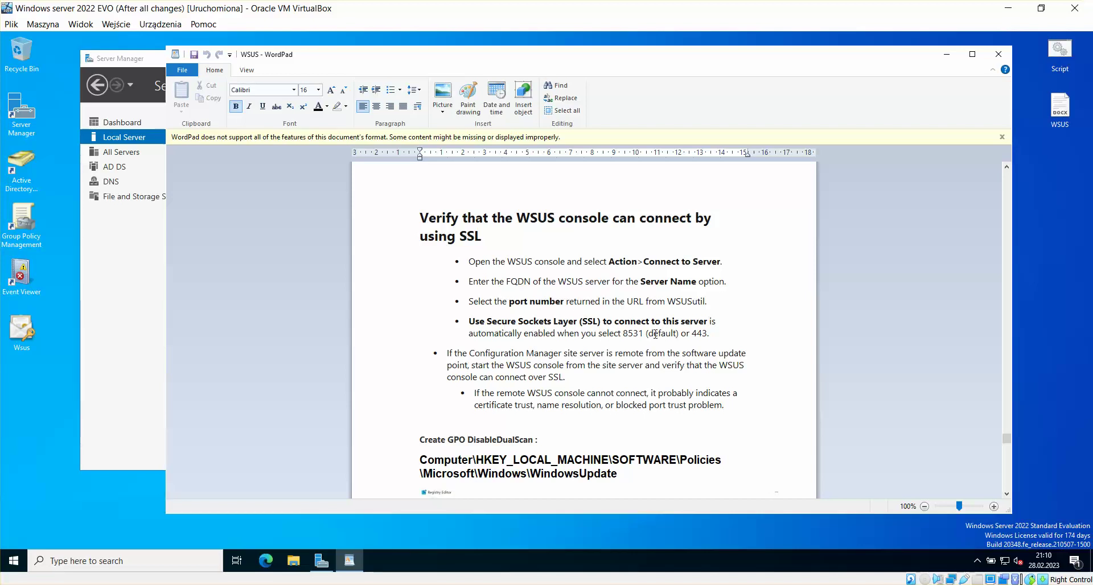
pyautogui.scroll(-2, 743, 335)
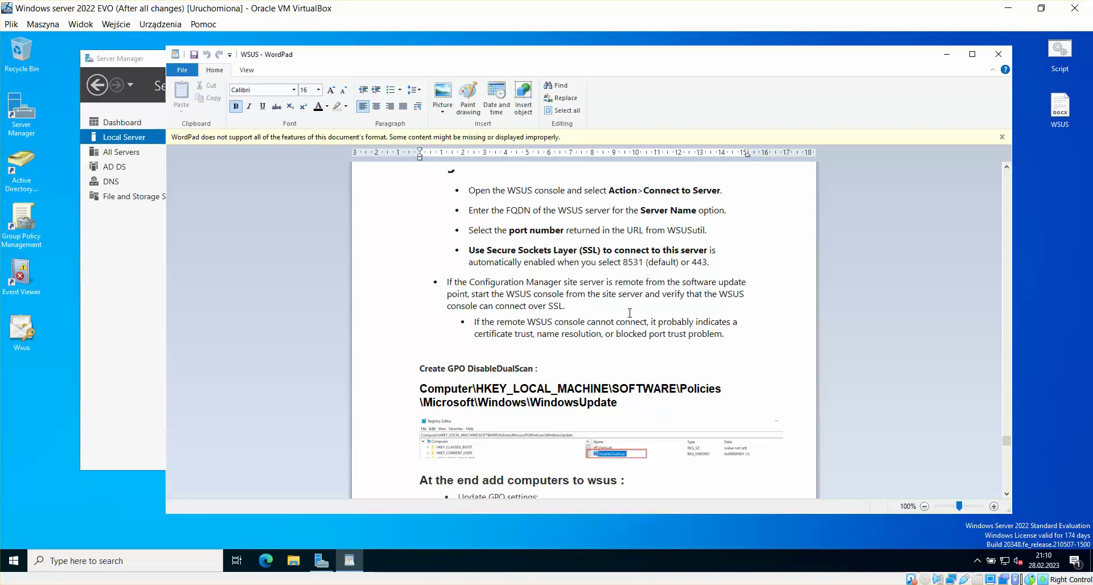
pyautogui.scroll(-2, 630, 313)
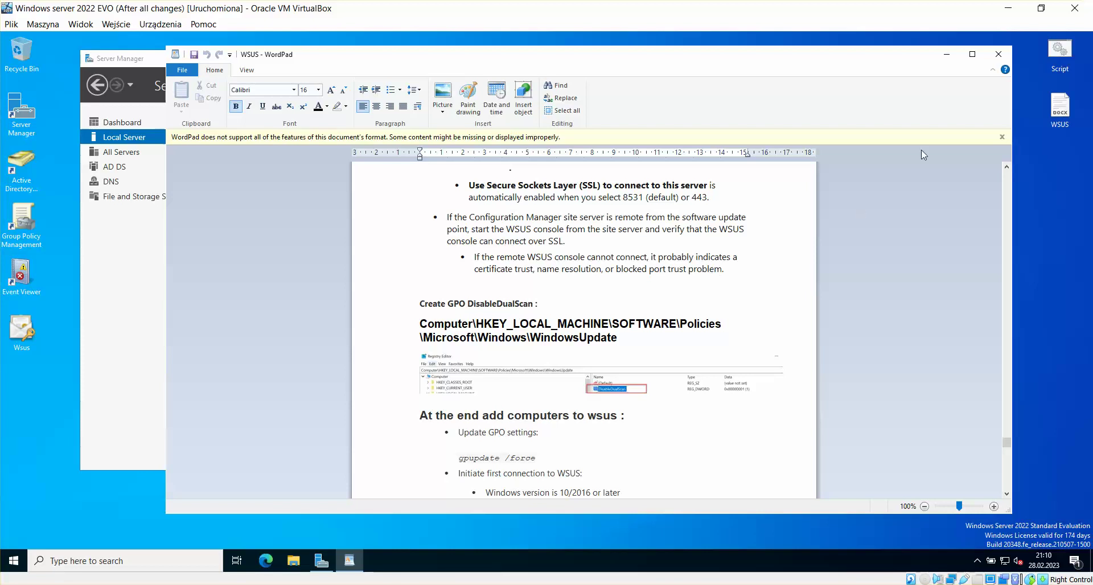
pyautogui.click(946, 57)
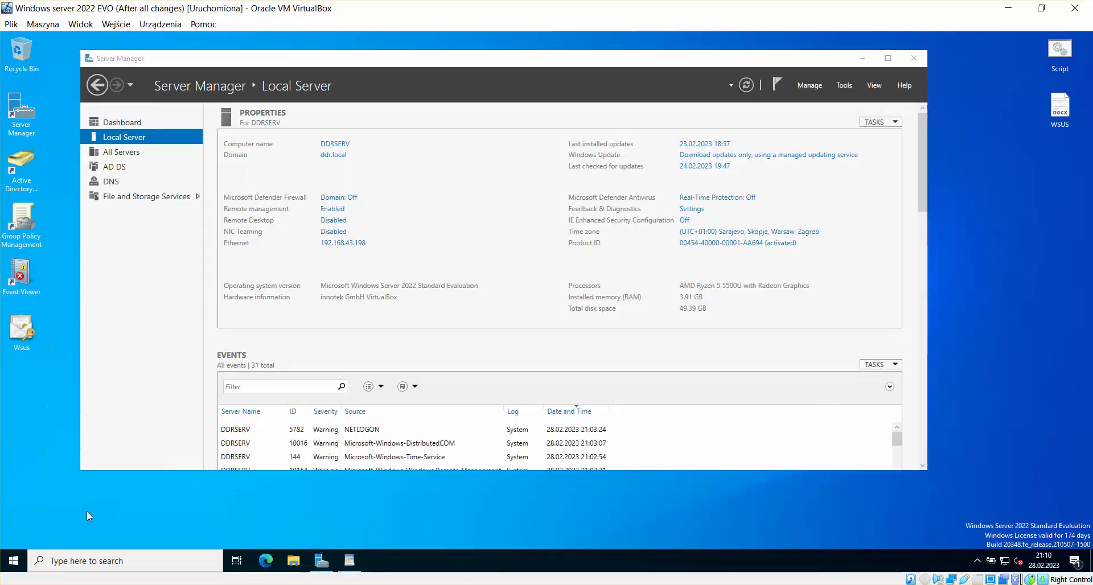
# Step: On the DHCP + WSUS VM, replace the WSUS server name with 192.168.43
pyautogui.moveTo(231, 584)
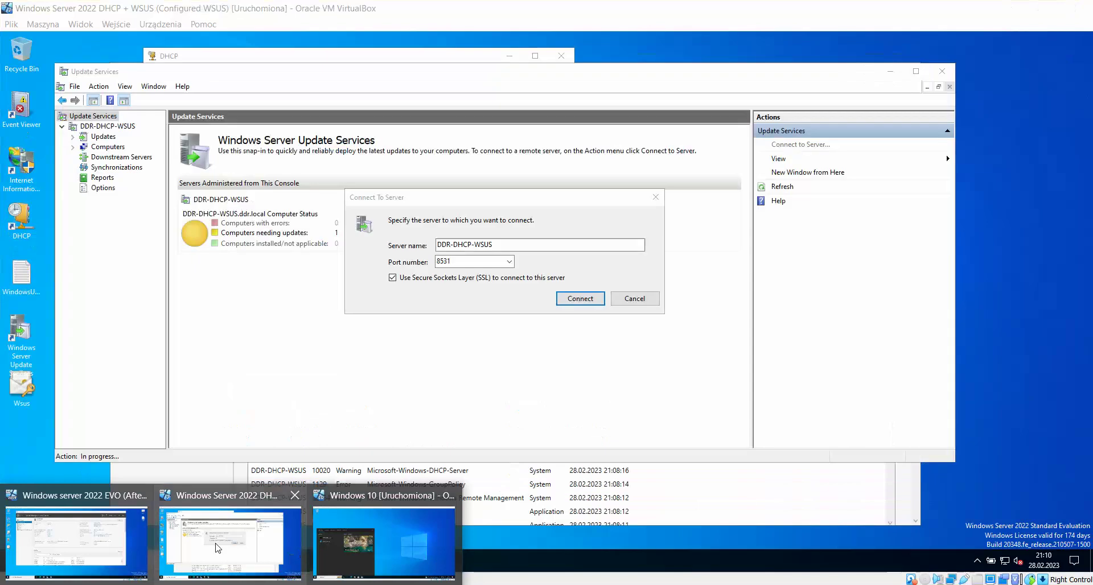
pyautogui.click(215, 547)
pyautogui.moveTo(500, 244); pyautogui.dragTo(431, 250)
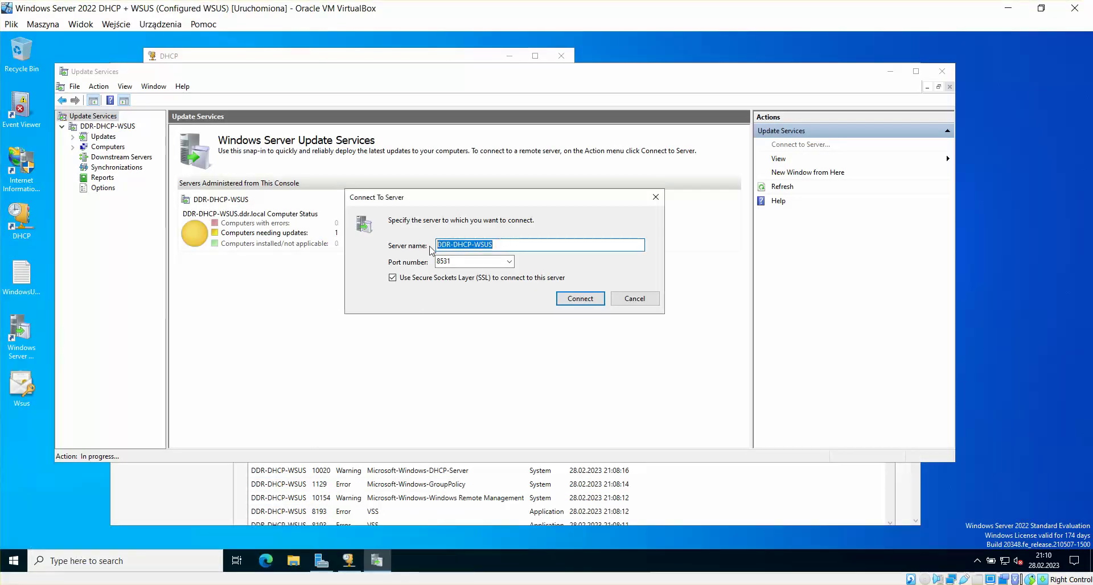
pyautogui.press('BackSpace')
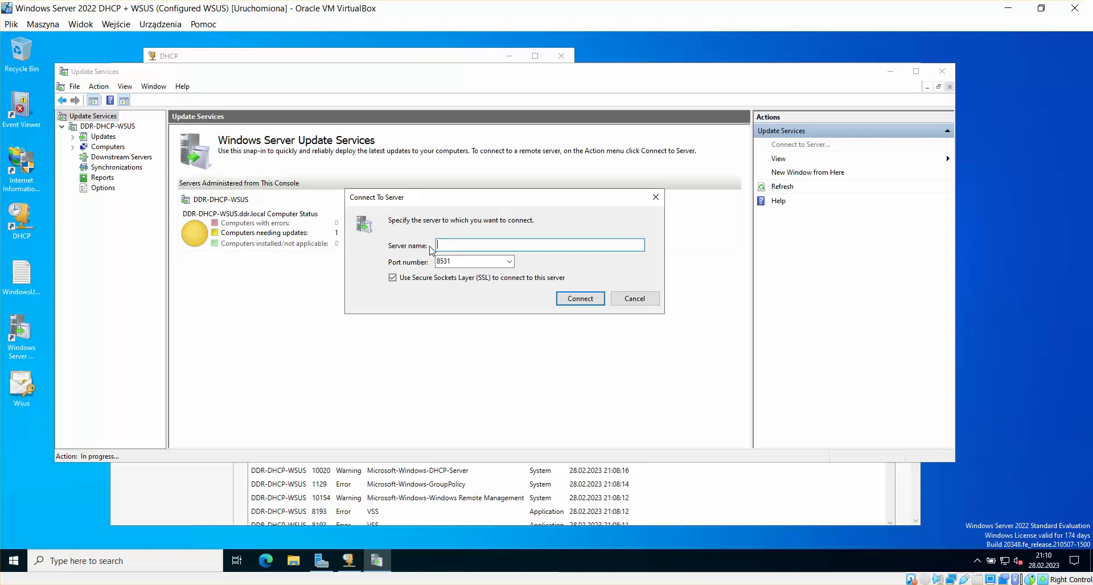
pyautogui.write('192.168.43.')
# Step: Check the IP with ipconfig, then connect to 192.168.43.193, which fails SSL validation
pyautogui.press('super')
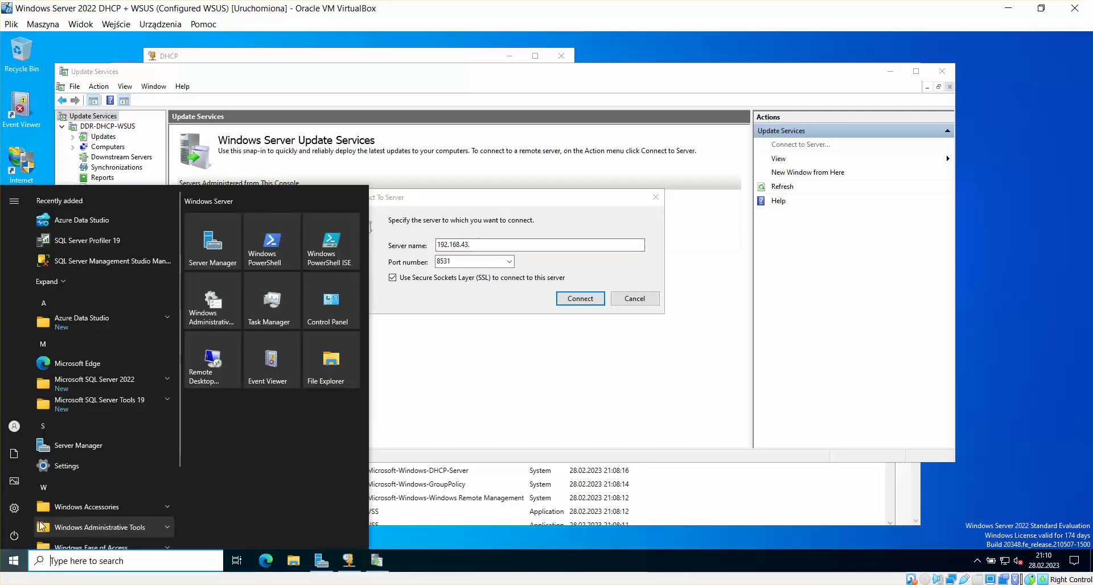
pyautogui.write('CMD')
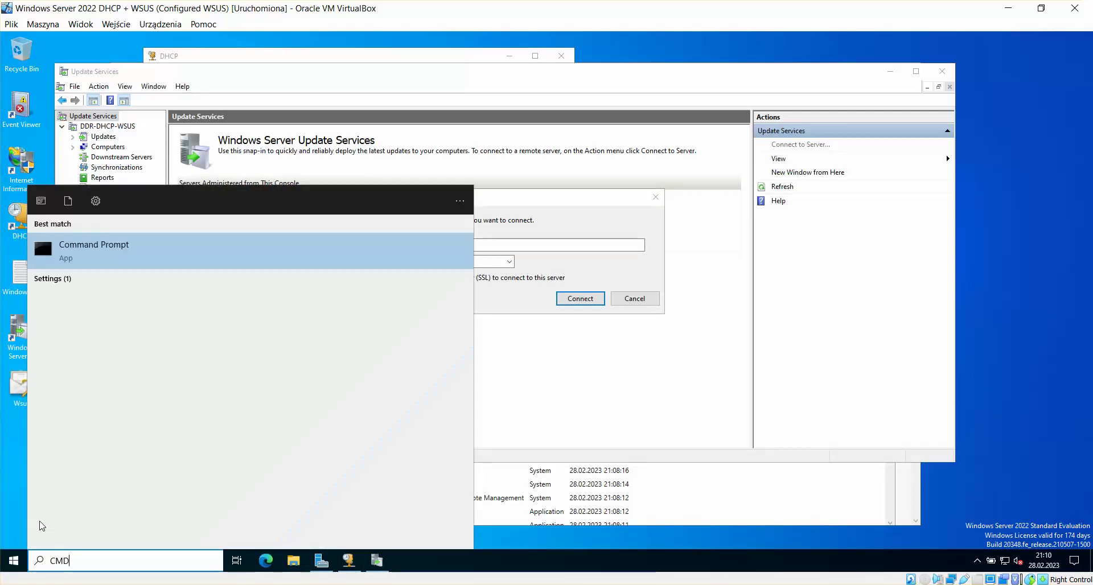
pyautogui.press('Return')
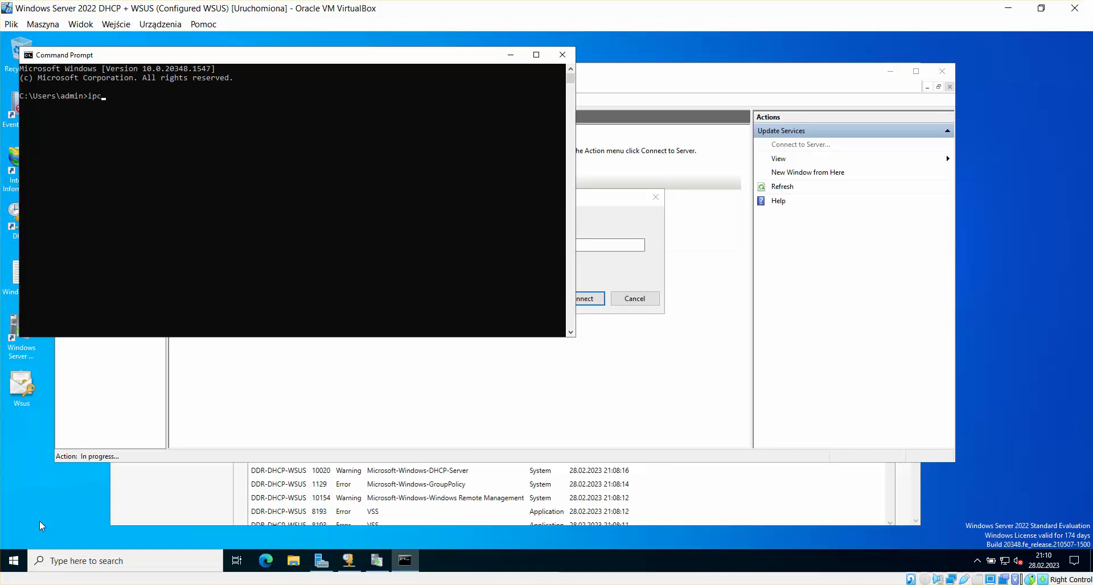
pyautogui.press('Return')
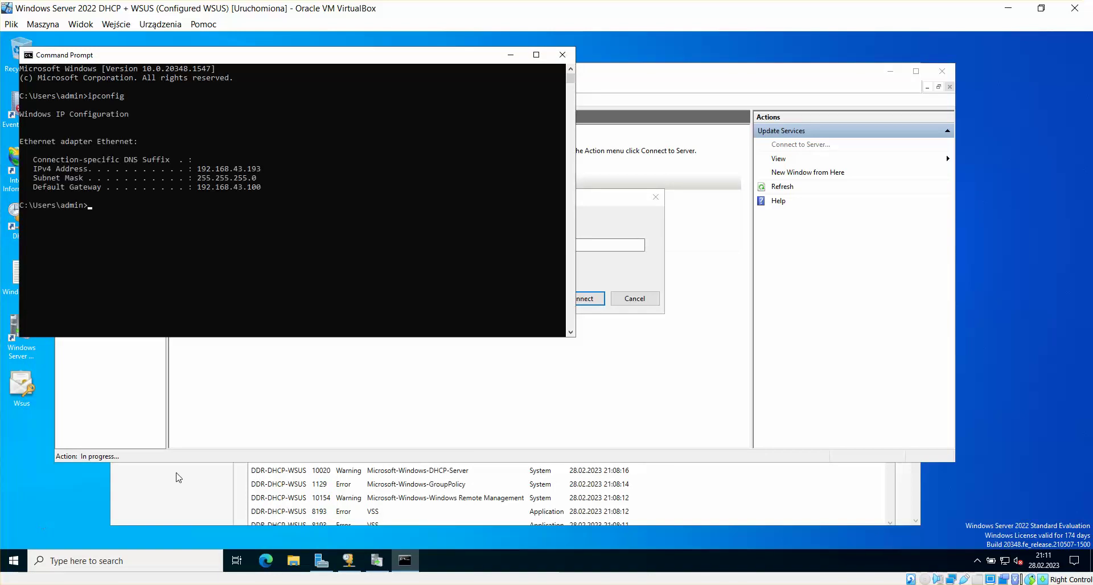
pyautogui.click(563, 55)
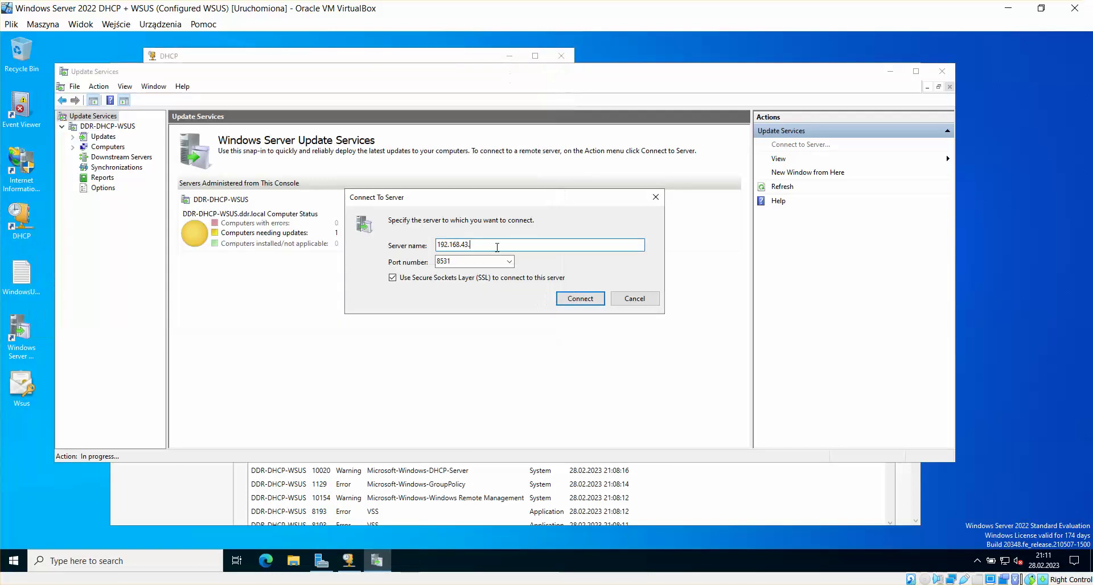
pyautogui.write('193')
pyautogui.click(580, 298)
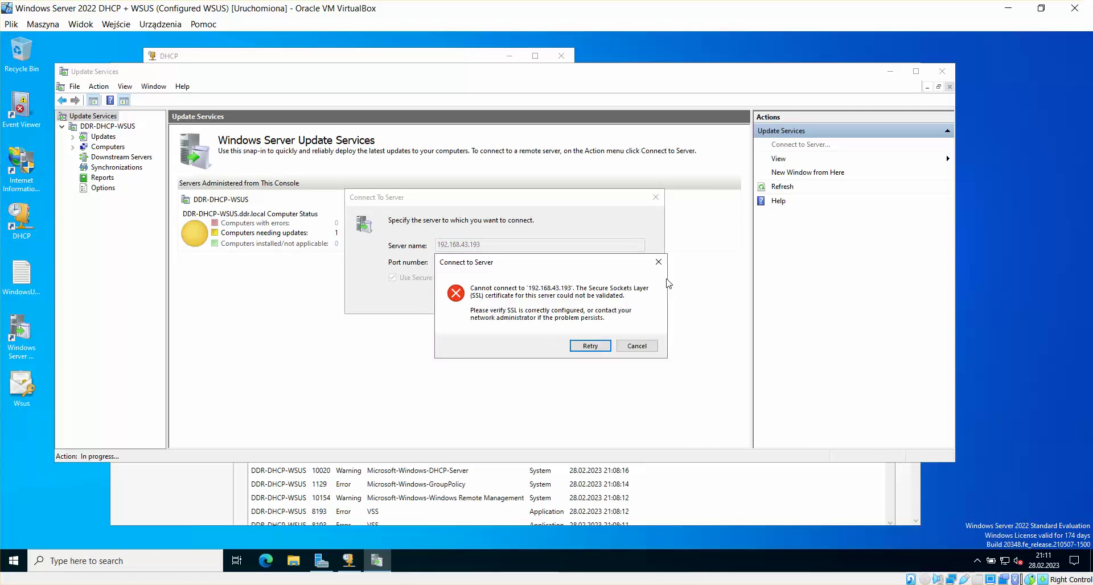
pyautogui.click(659, 262)
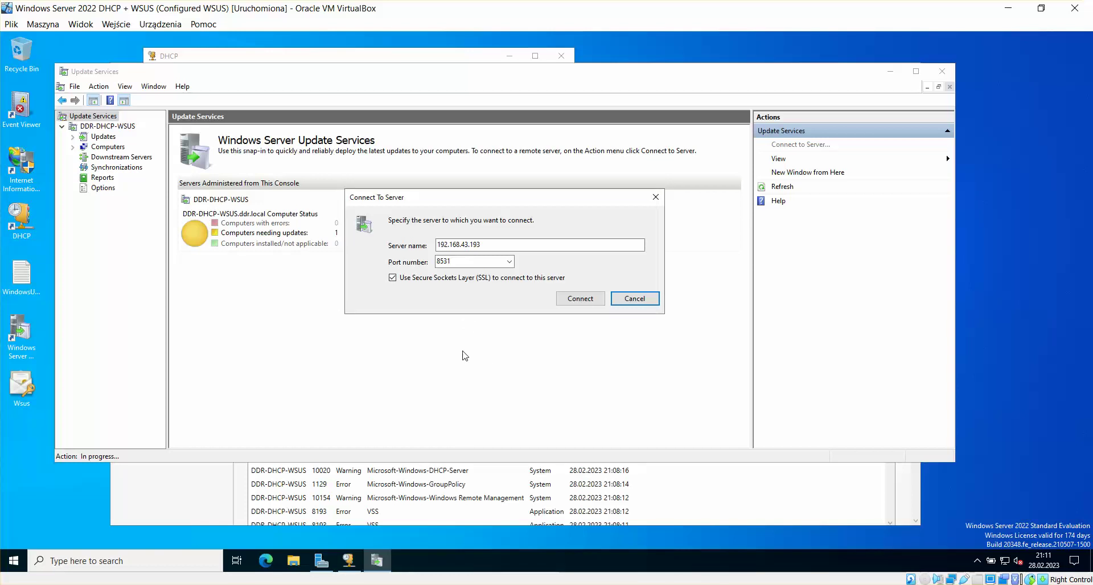
# Step: Replace the IP address with the FQDN DDR-DHCP-WSUS.DDR.LOCAL
pyautogui.click(493, 243)
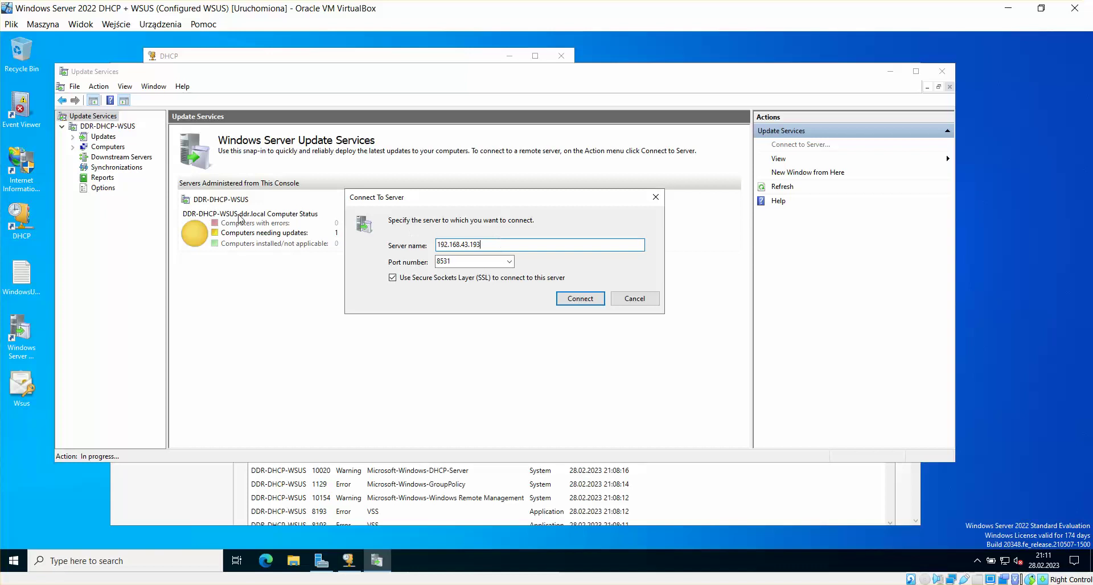
pyautogui.moveTo(510, 241); pyautogui.dragTo(424, 242)
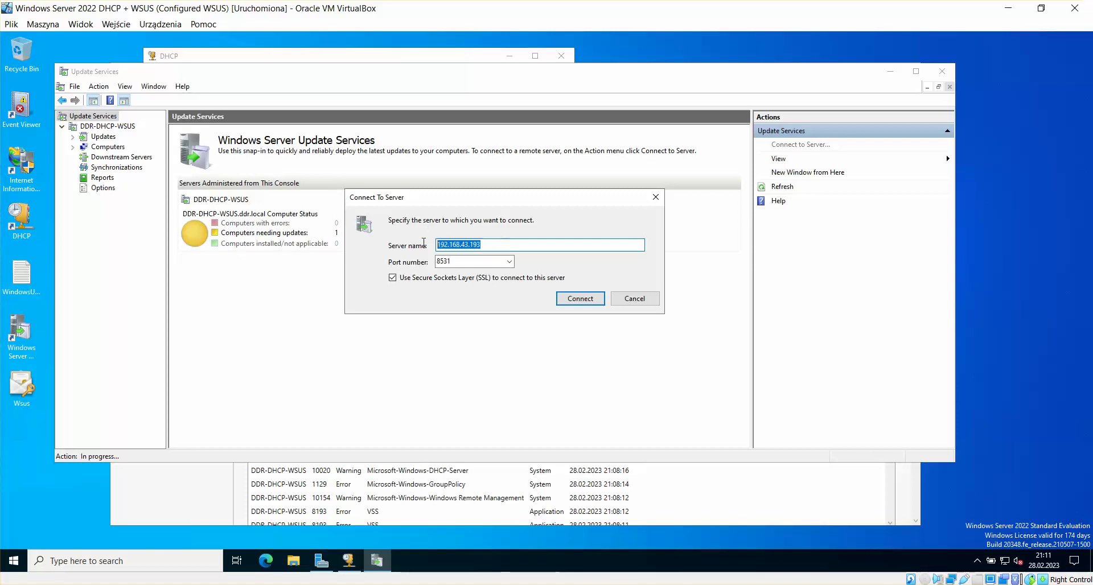
pyautogui.press('BackSpace')
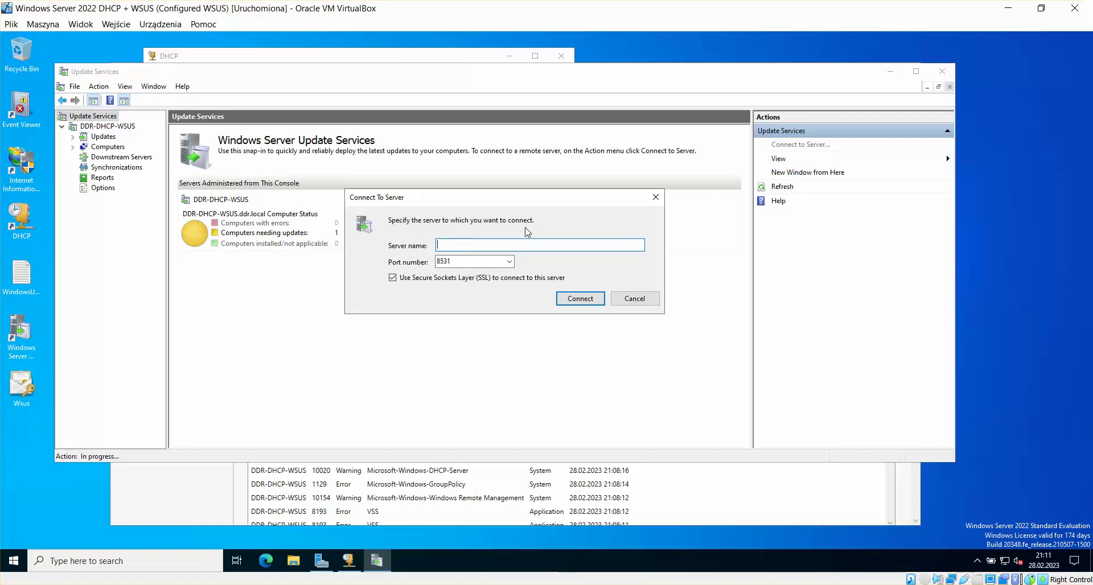
pyautogui.write('DDR-DHCP-WSUS.DDR.LOCAL')
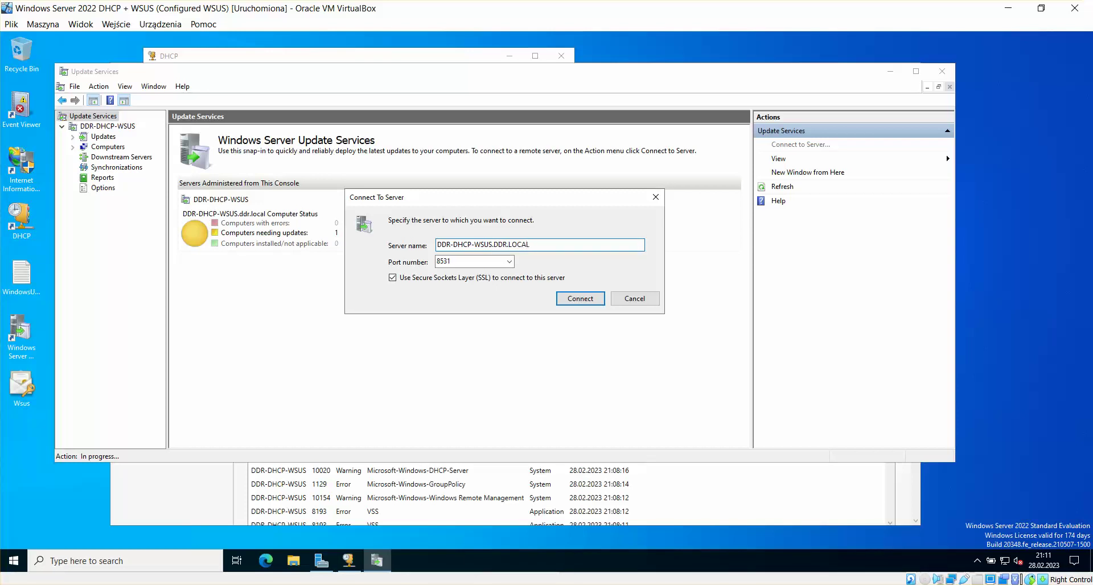
# Step: Connect to DDR-DHCP-WSUS.DDR.LOCAL, expand Computers > All Computers > DDR, and return to its overview
pyautogui.click(574, 297)
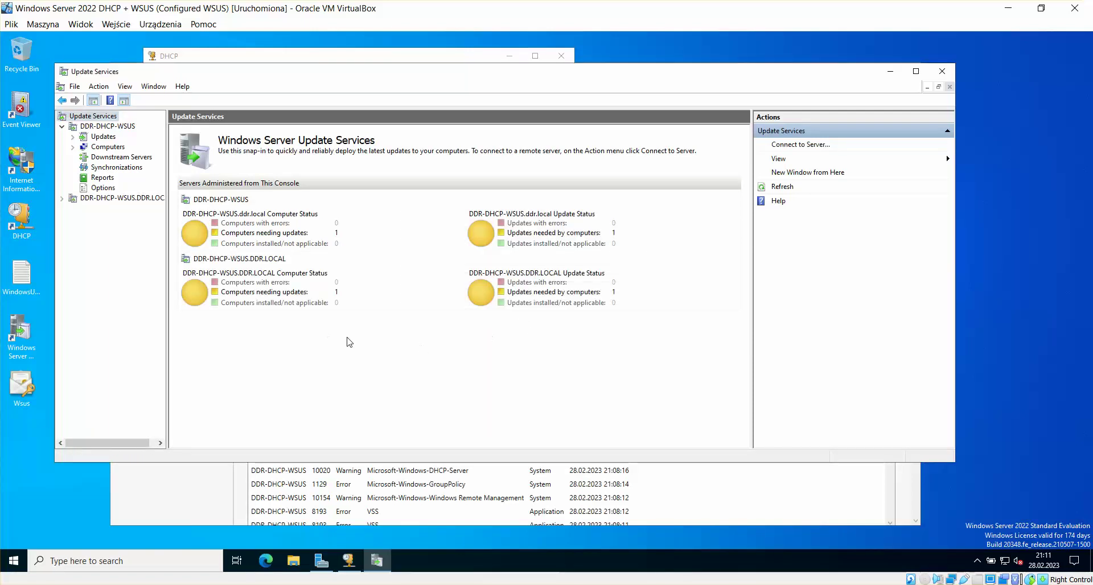
pyautogui.moveTo(168, 200); pyautogui.dragTo(243, 200)
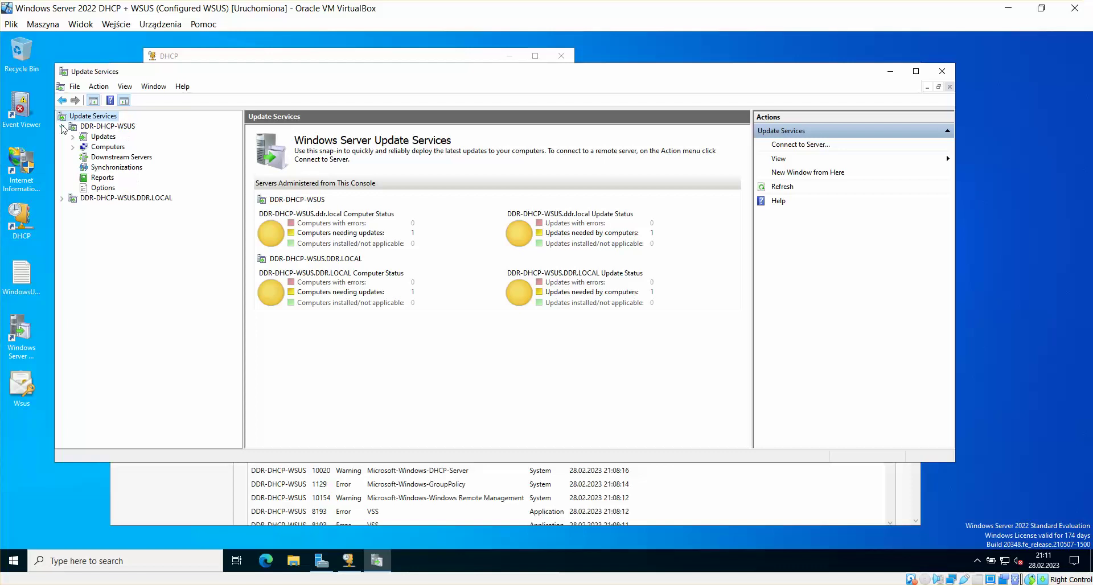
pyautogui.click(62, 199)
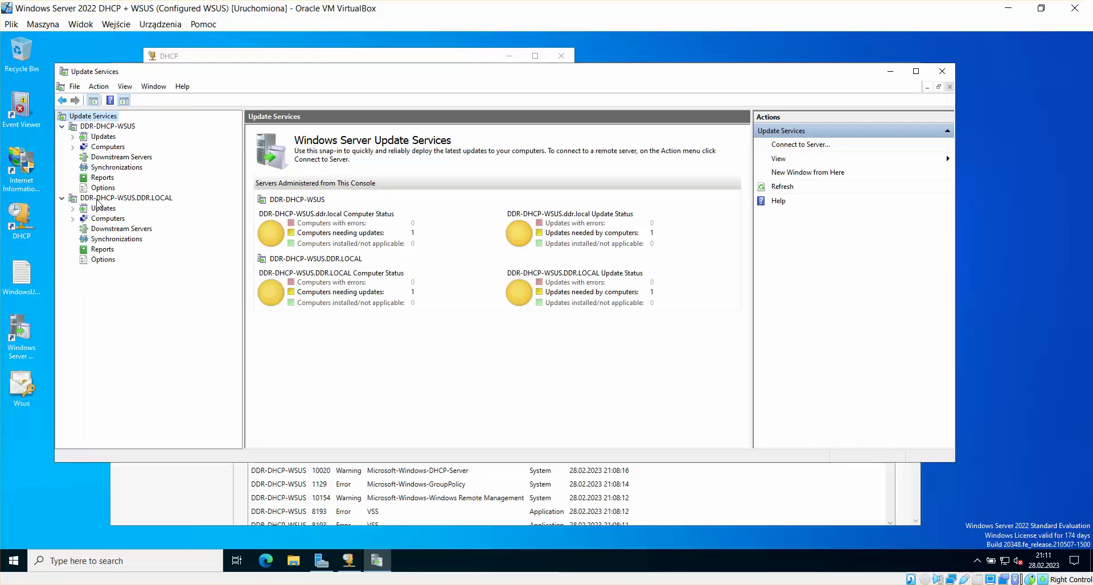
pyautogui.click(72, 219)
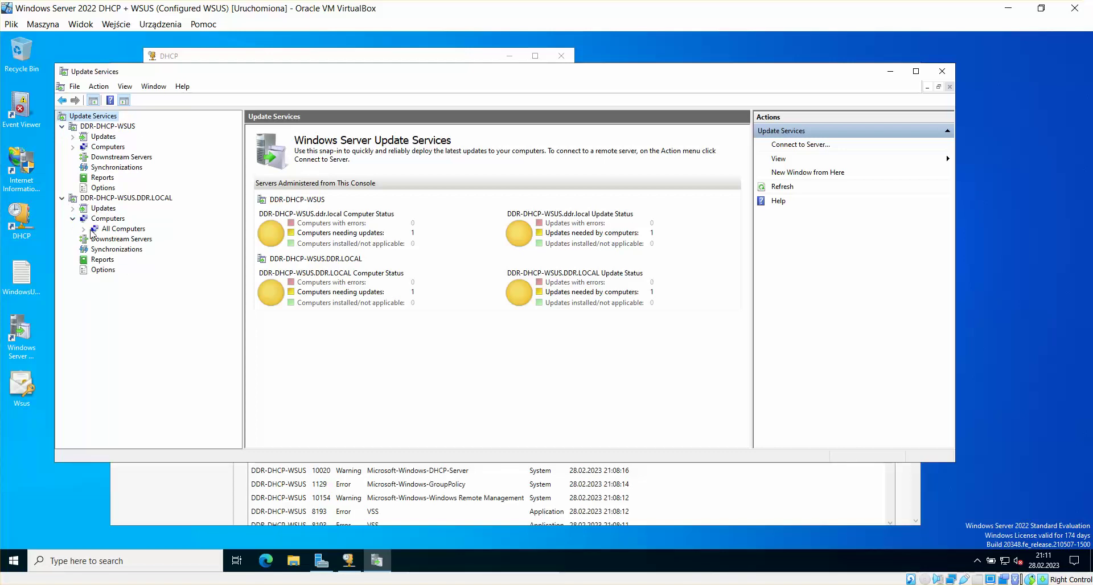
pyautogui.click(84, 229)
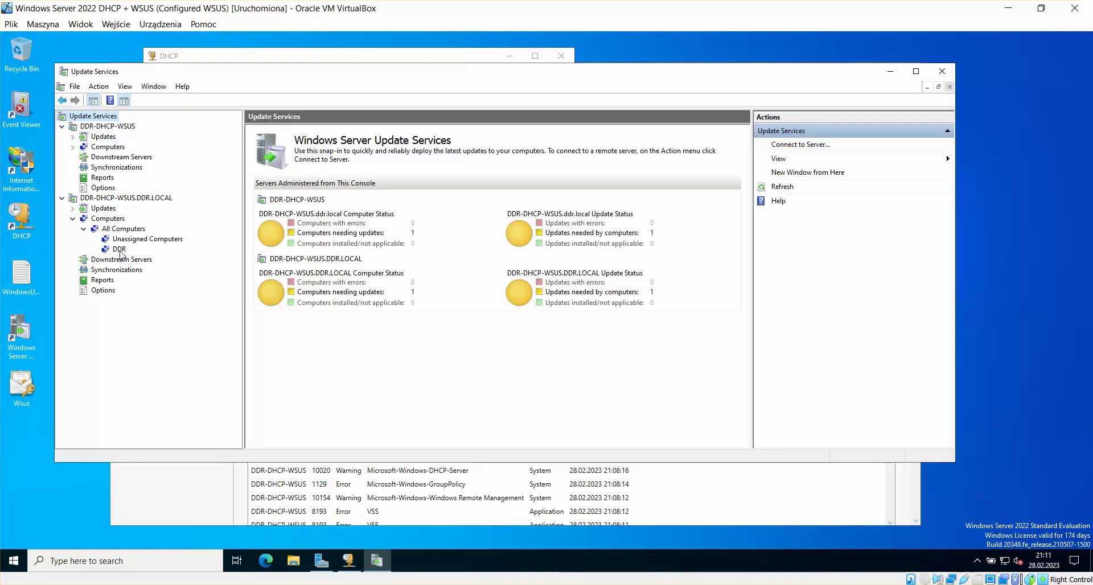
pyautogui.click(119, 250)
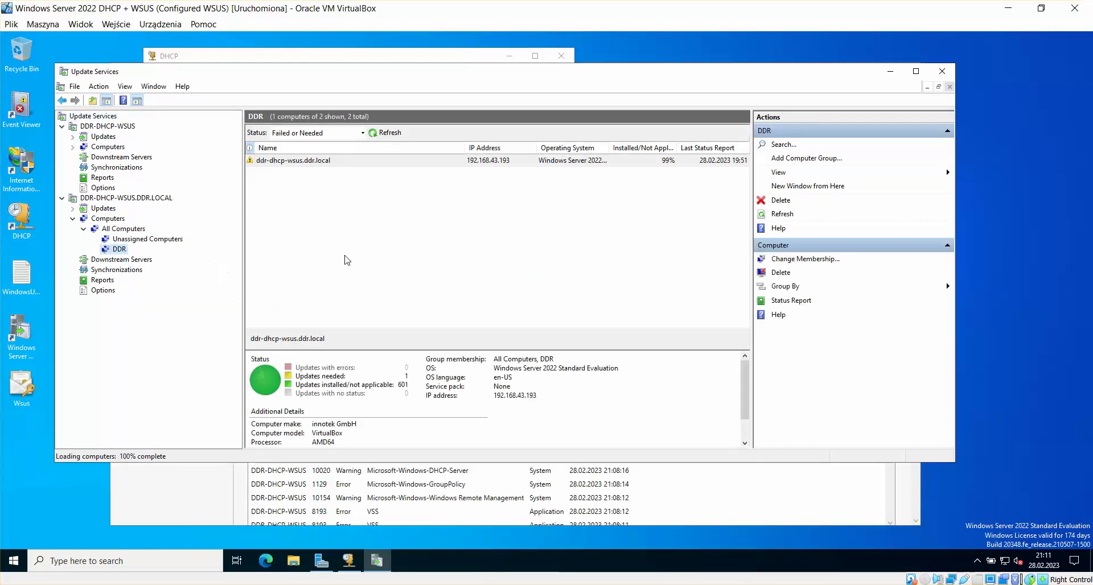
pyautogui.click(134, 240)
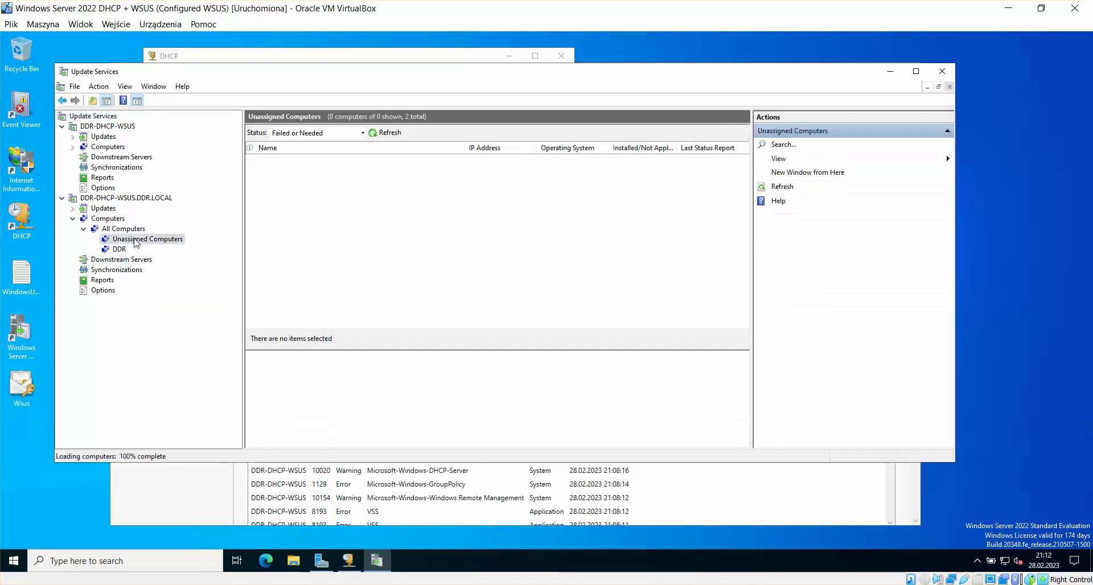
pyautogui.click(119, 250)
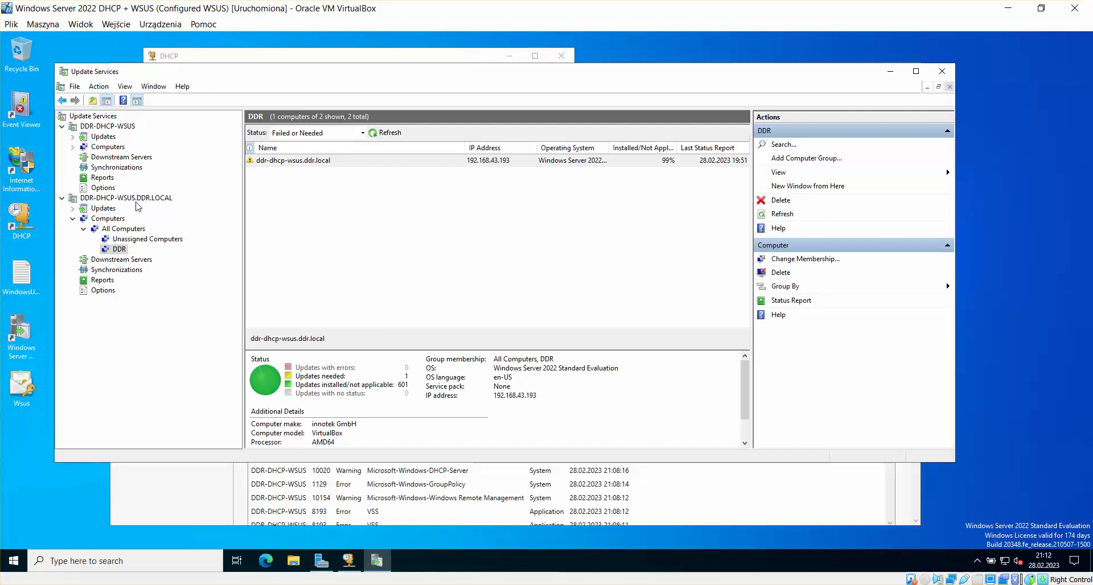
pyautogui.click(114, 199)
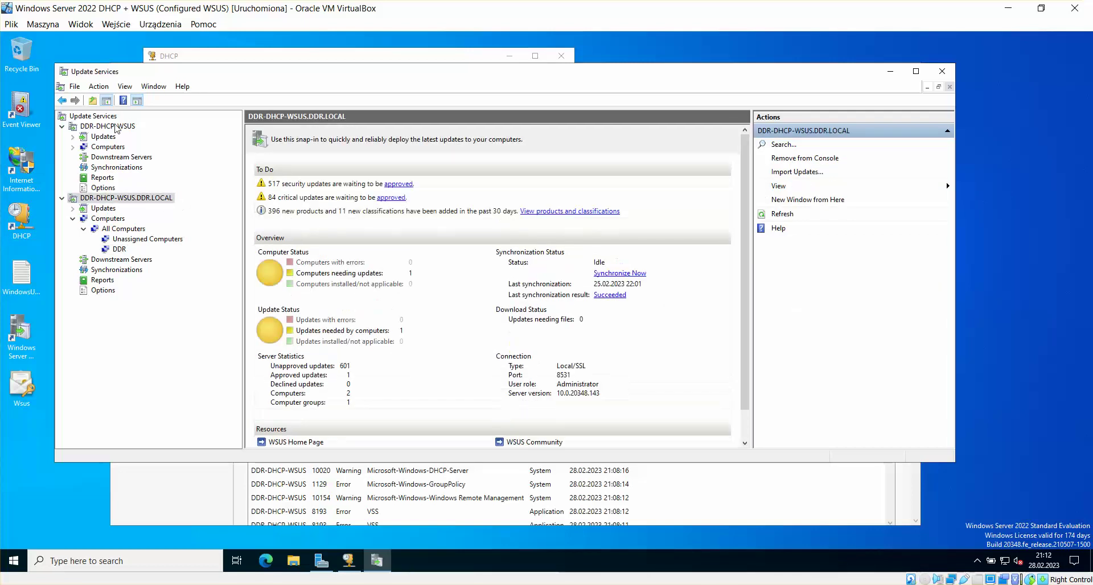
# Step: Remove the old DDR-DHCP-WSUS server entry from the WSUS console
pyautogui.click(105, 129)
pyautogui.rightClick(104, 130)
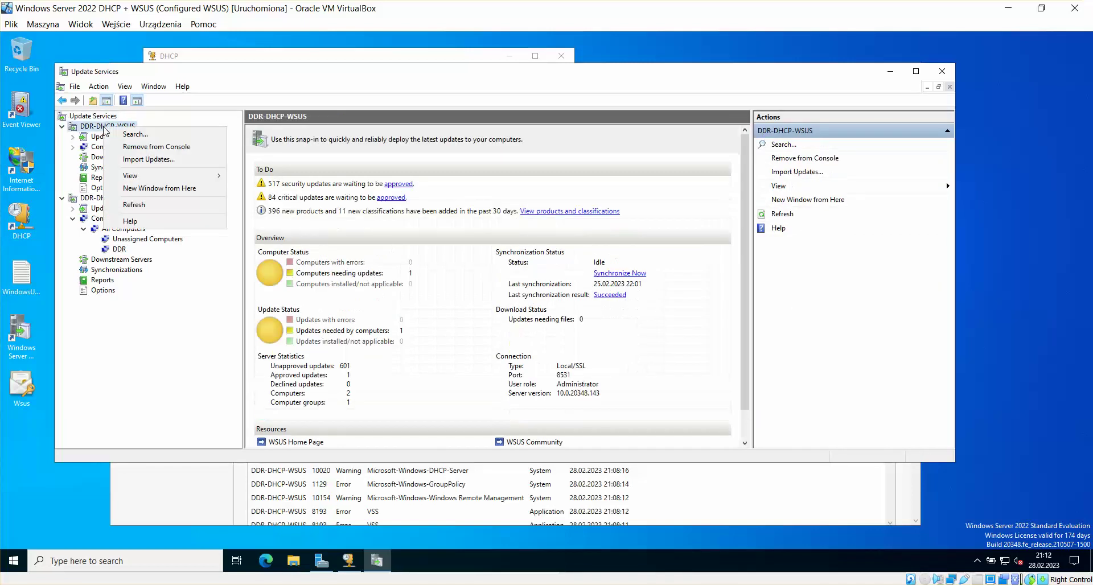
pyautogui.click(164, 147)
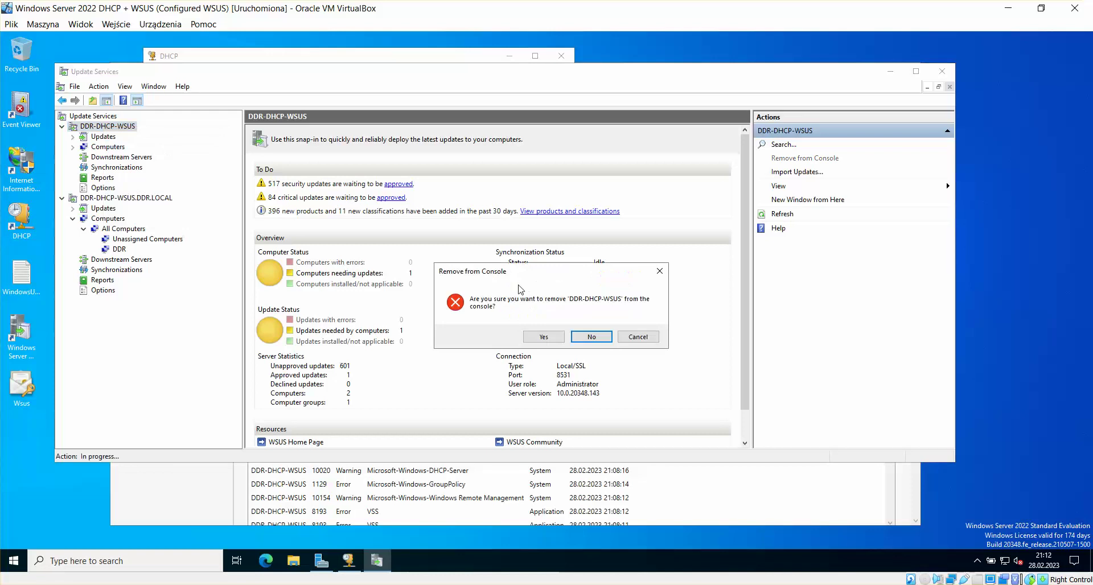
pyautogui.click(547, 339)
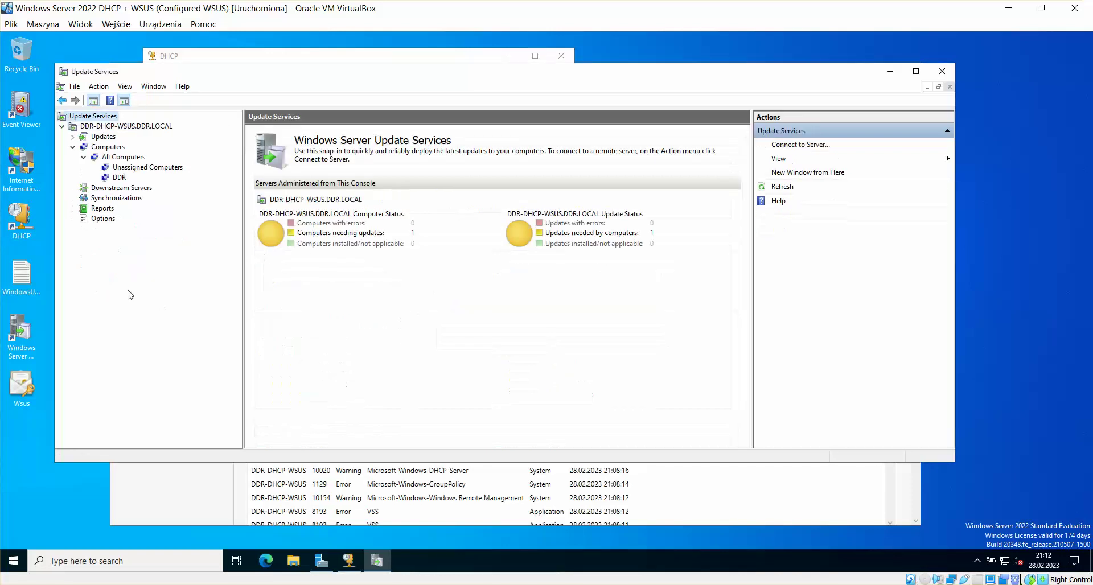
# Step: Open the DDR group, filter to Any status, and review ddrserv and ddr-dhcp-wsus details
pyautogui.click(131, 127)
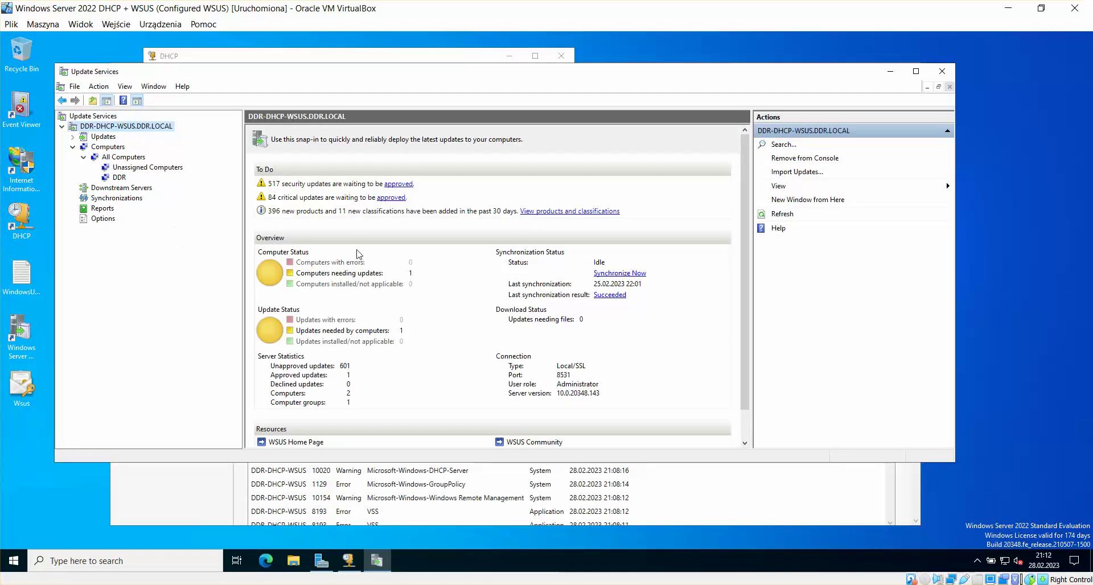
pyautogui.click(121, 177)
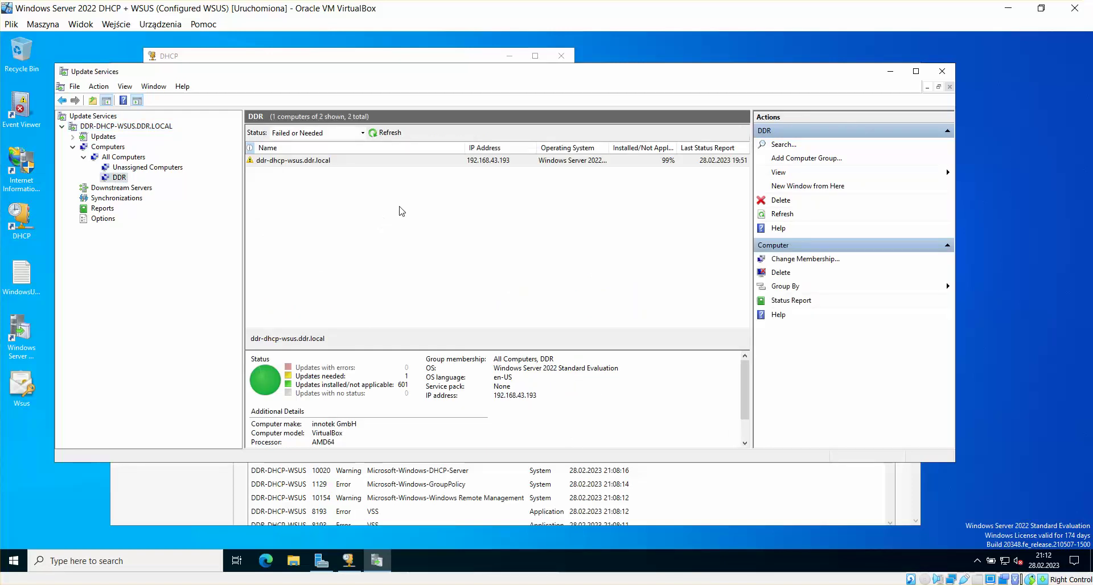
pyautogui.click(333, 161)
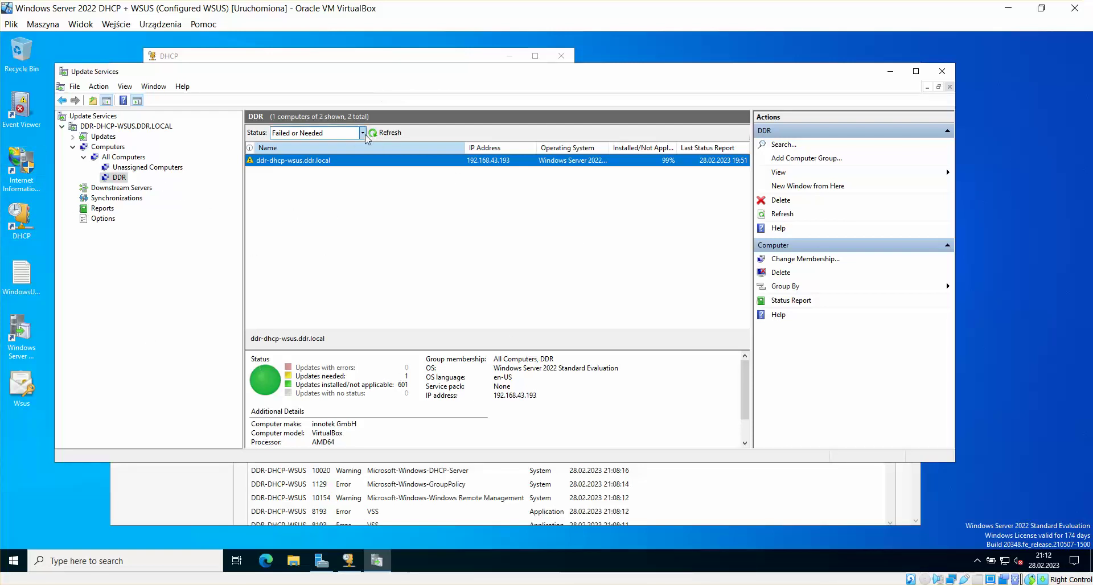
pyautogui.click(317, 133)
pyautogui.click(300, 196)
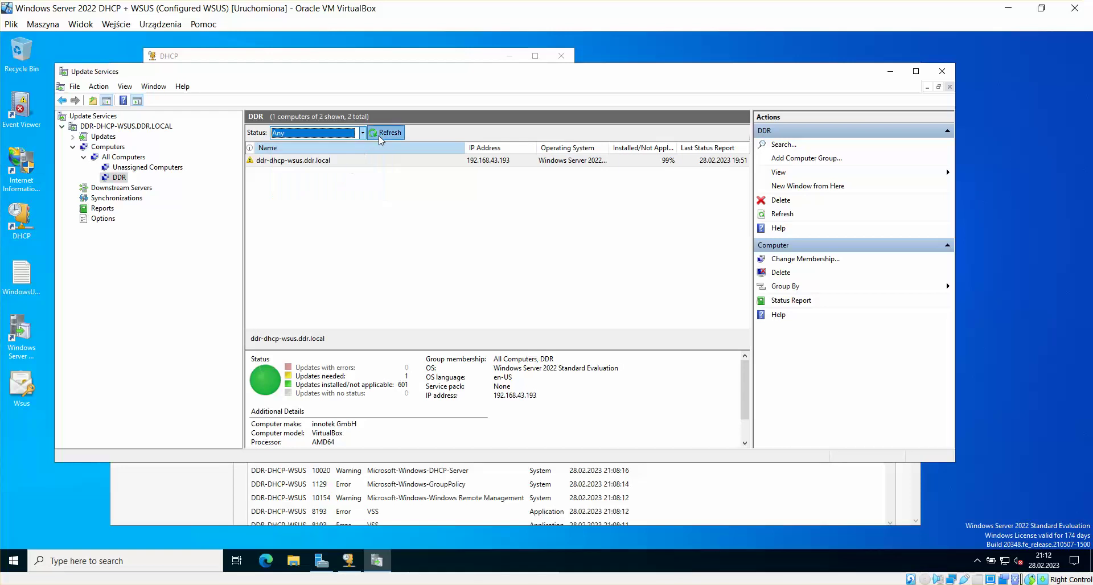
pyautogui.click(323, 174)
pyautogui.click(314, 161)
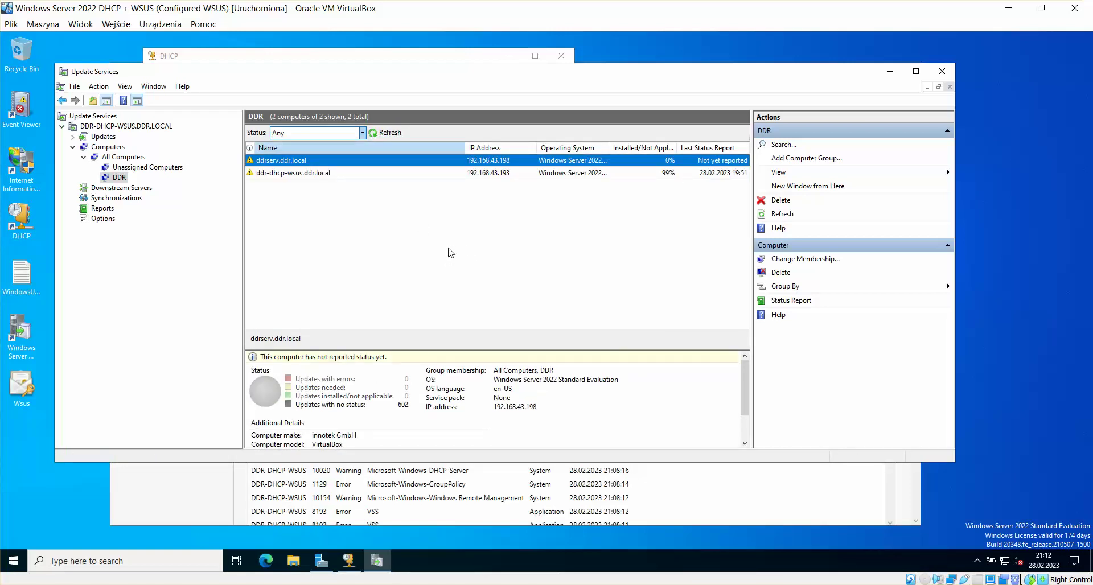
pyautogui.click(319, 174)
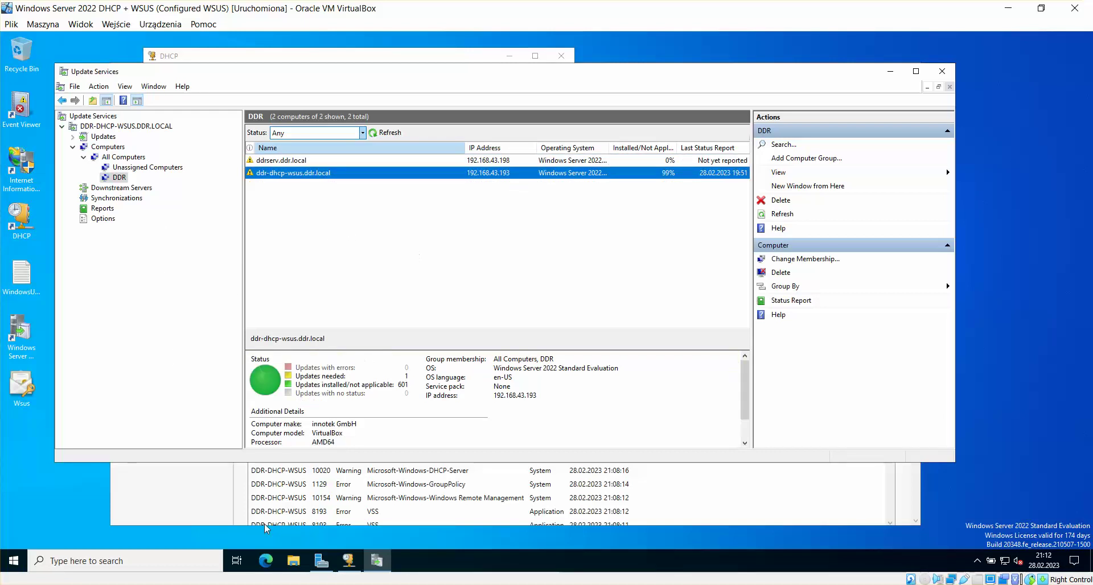
# Step: Switch to the EVO VM, bring the WSUS notes forward in WordPad, scroll down and enlarge it
pyautogui.moveTo(348, 561)
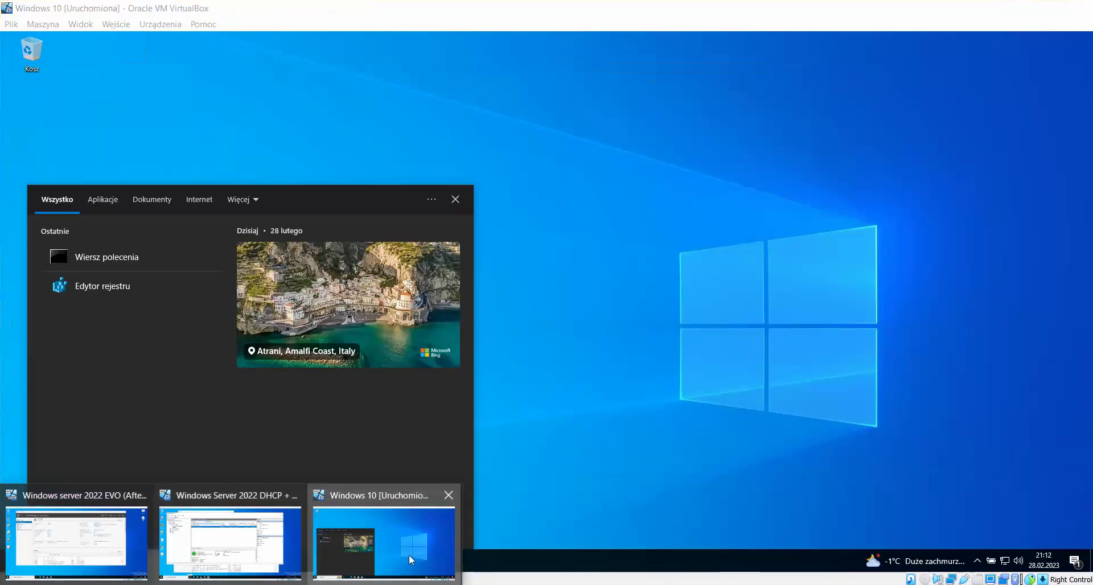
pyautogui.click(409, 555)
pyautogui.click(602, 360)
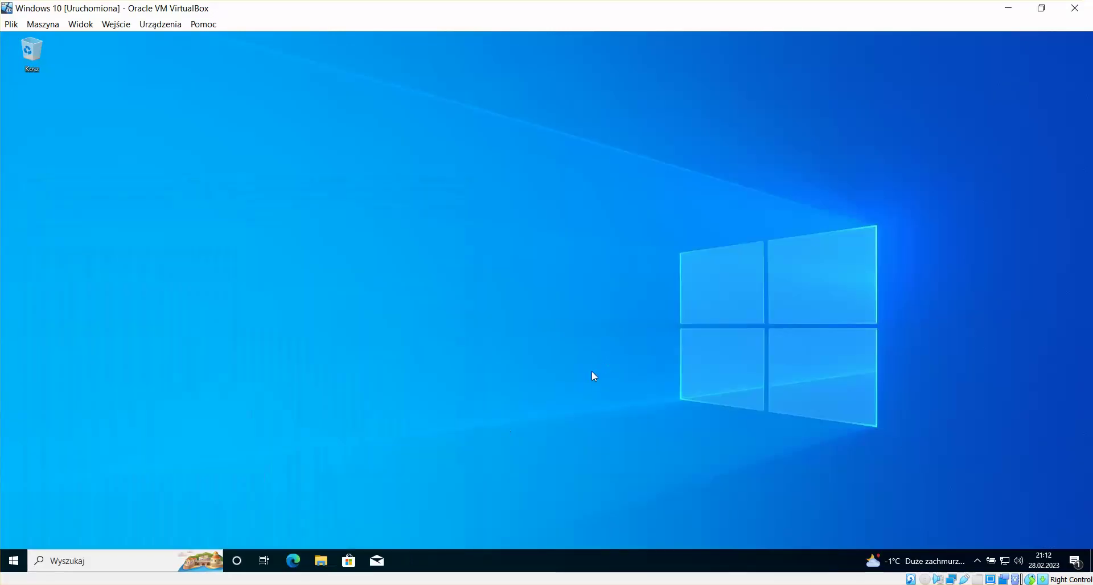
pyautogui.moveTo(159, 452); pyautogui.dragTo(117, 485)
pyautogui.moveTo(232, 576)
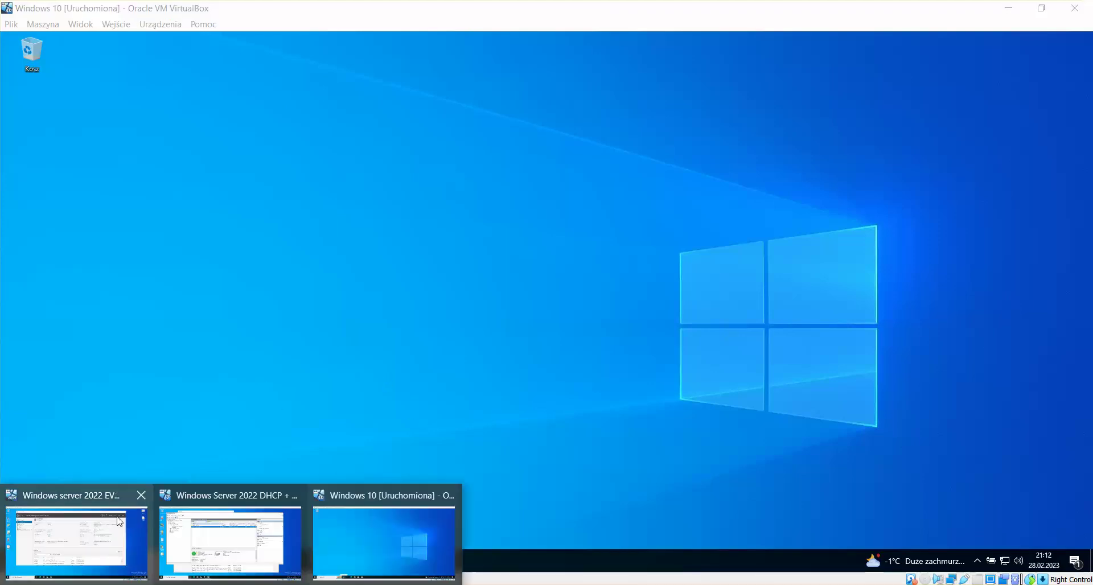
pyautogui.click(80, 521)
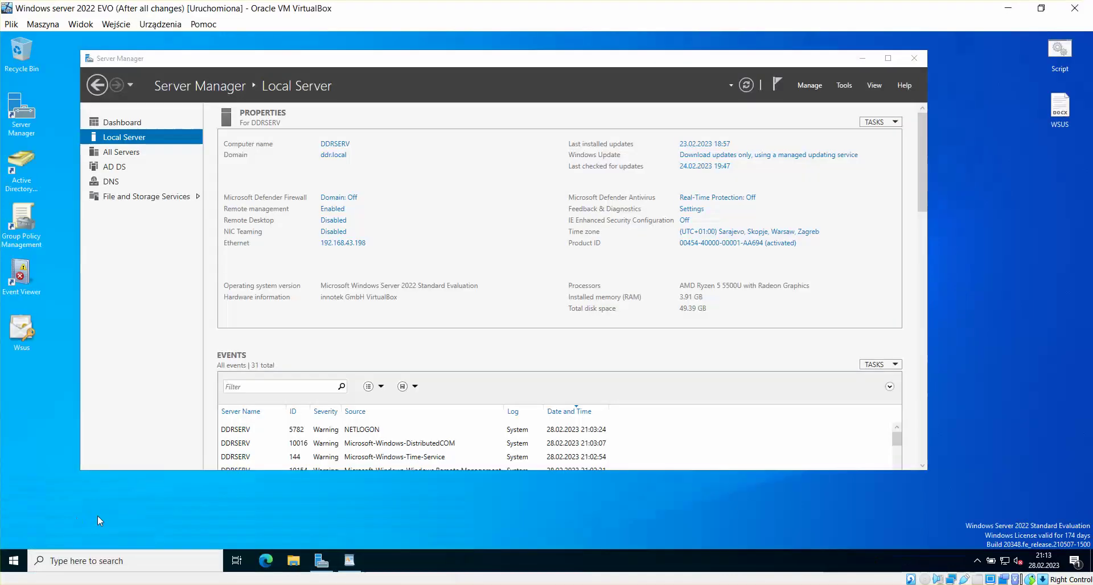
pyautogui.click(353, 565)
pyautogui.click(896, 279)
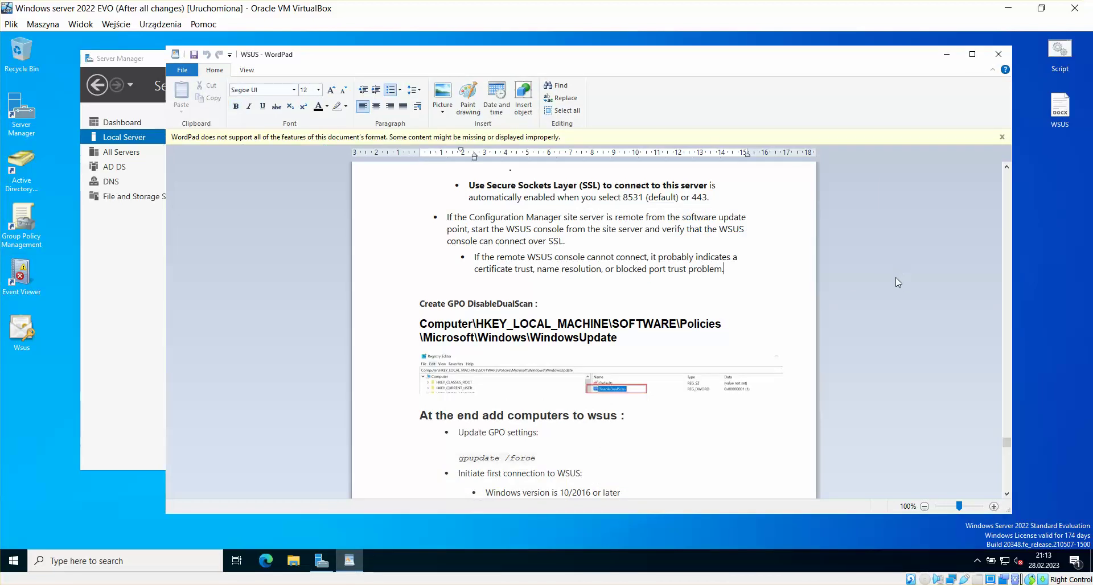
pyautogui.click(770, 283)
pyautogui.scroll(-5, 745, 287)
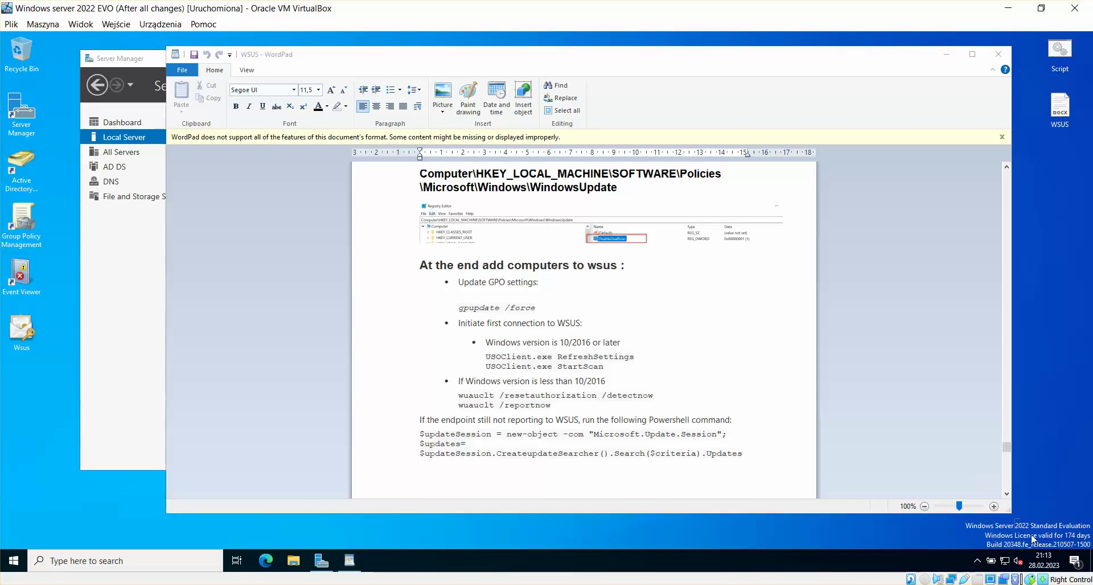
pyautogui.moveTo(1013, 516); pyautogui.dragTo(1061, 545)
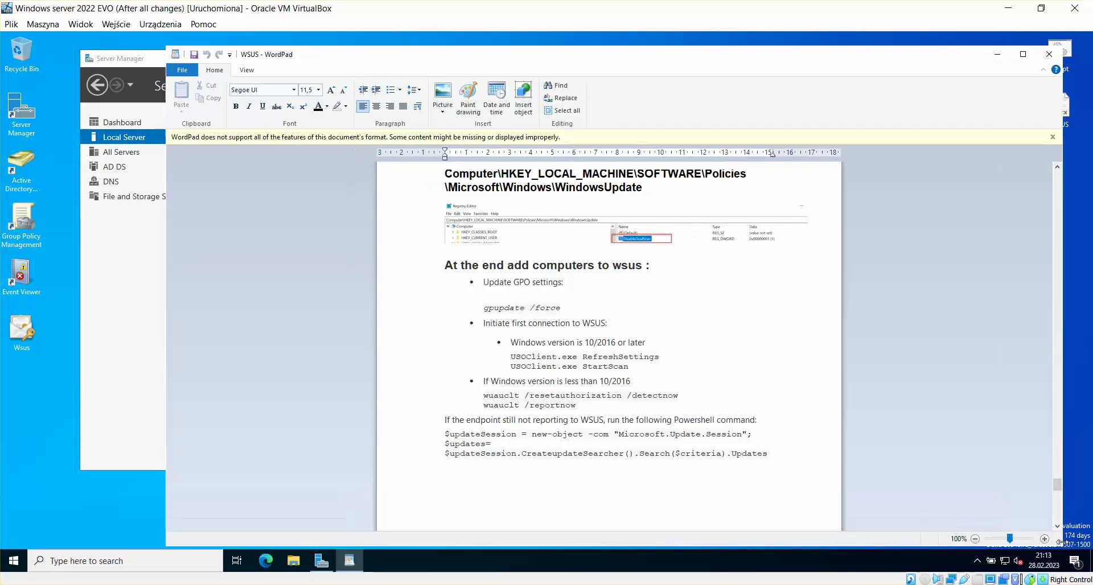
# Step: Highlight the gpupdate /force, USOClient RefreshSettings and StartScan, and Windows 10/2016 version lines
pyautogui.moveTo(562, 307); pyautogui.dragTo(478, 307)
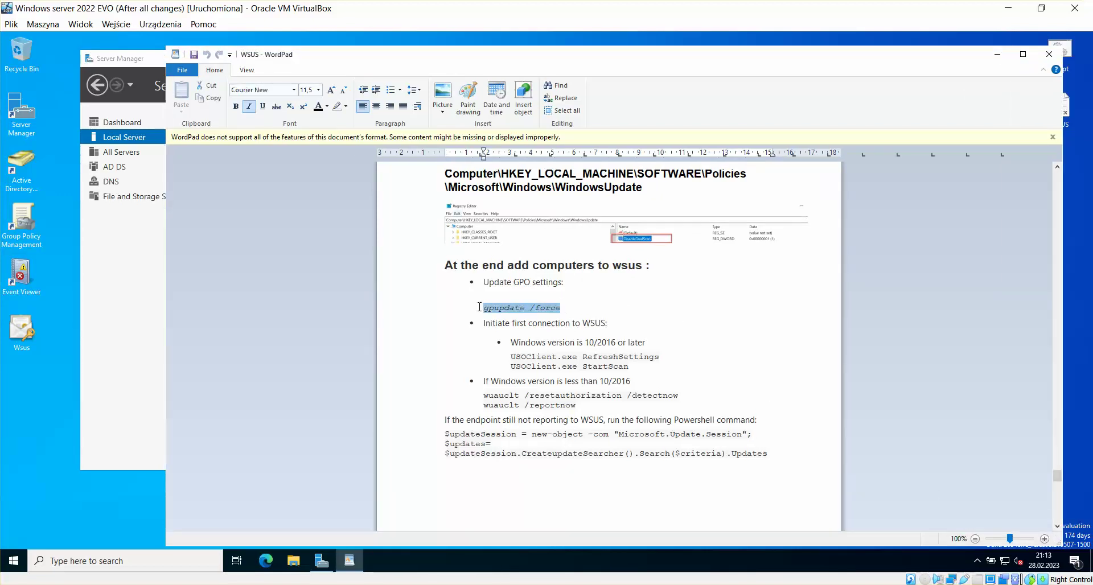
pyautogui.click(621, 292)
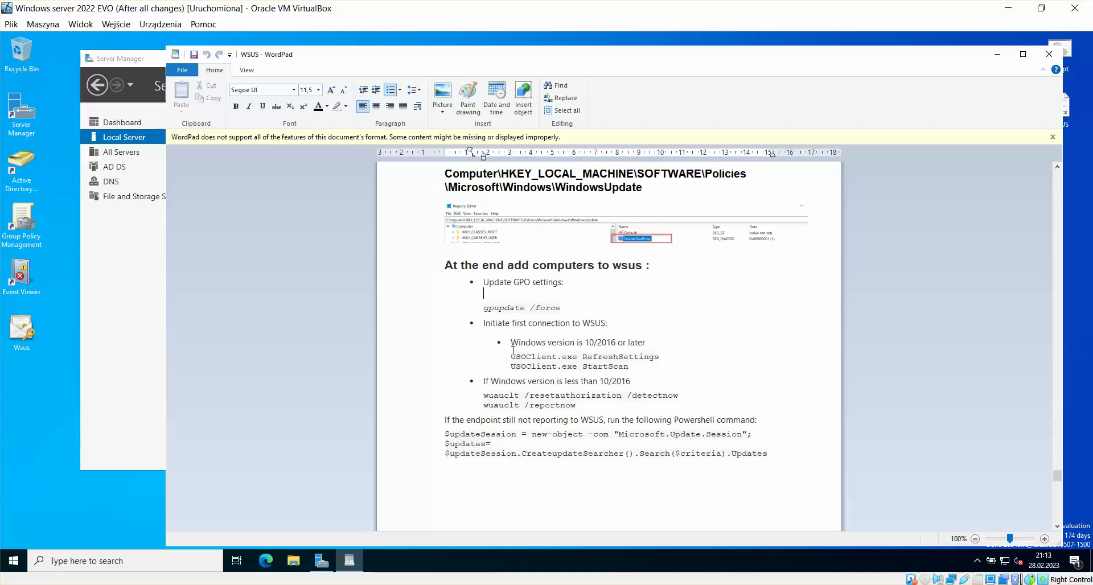
pyautogui.moveTo(660, 357); pyautogui.dragTo(501, 356)
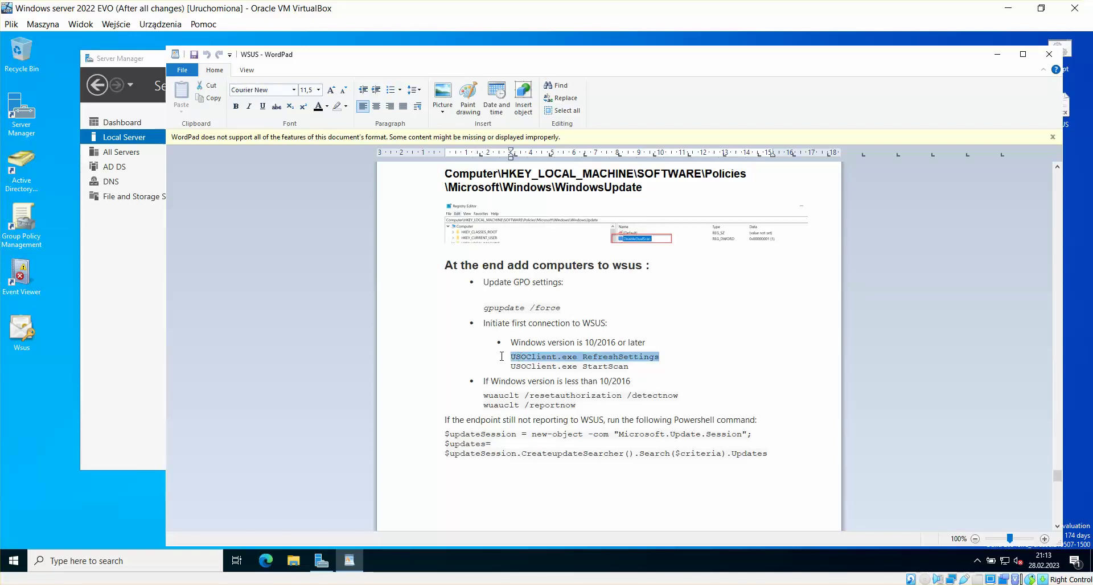
pyautogui.click(658, 359)
pyautogui.moveTo(610, 367); pyautogui.dragTo(539, 369)
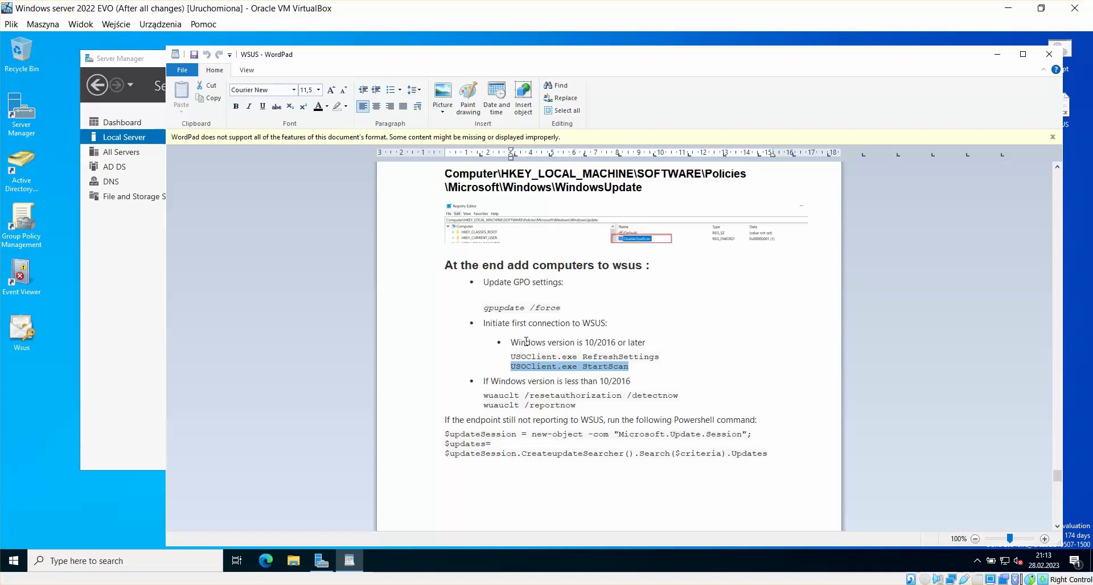
pyautogui.click(525, 342)
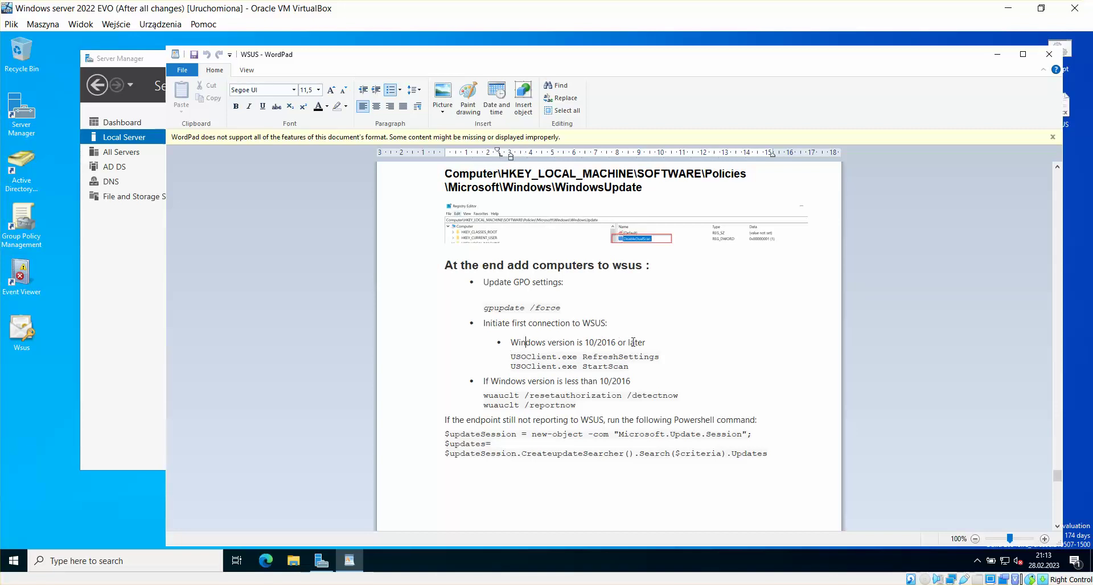
pyautogui.moveTo(649, 344); pyautogui.dragTo(504, 345)
pyautogui.click(618, 357)
pyautogui.moveTo(648, 344); pyautogui.dragTo(514, 345)
pyautogui.click(690, 365)
# Step: Highlight the wuauclt /resetauthorization /detectnow and wuauclt /reportnow commands
pyautogui.moveTo(681, 394); pyautogui.dragTo(505, 393)
pyautogui.click(580, 403)
pyautogui.moveTo(572, 407); pyautogui.dragTo(485, 406)
pyautogui.click(594, 403)
pyautogui.doubleClick(551, 406)
pyautogui.moveTo(529, 406)
pyautogui.mouseDown()
pyautogui.moveTo(490, 405)
pyautogui.moveTo(540, 405)
pyautogui.mouseUp()
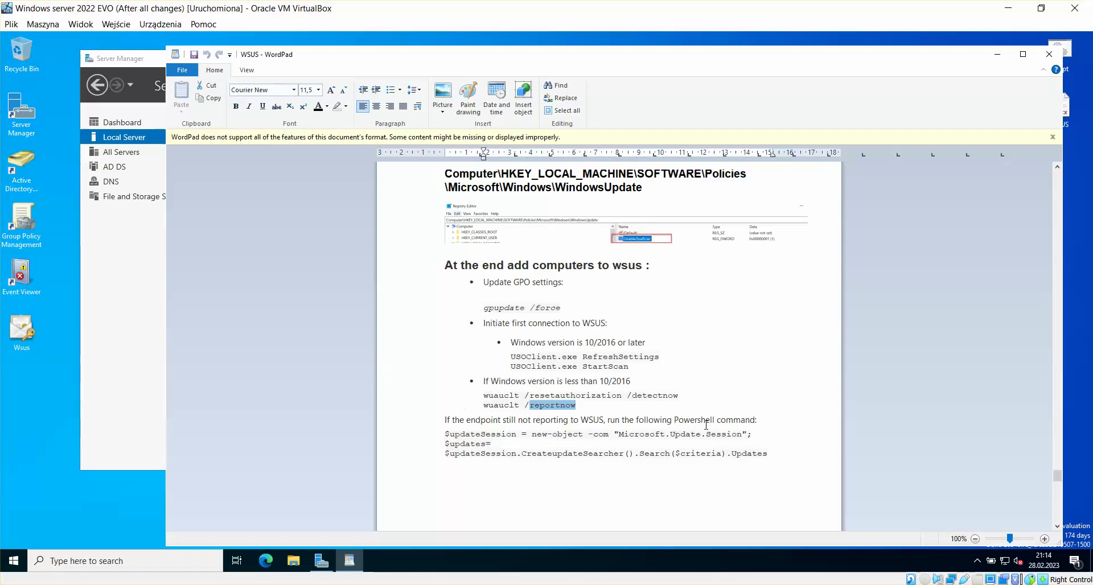
# Step: Highlight the detectnow and reportnow lines in the WordPad notes, then deselect them
pyautogui.moveTo(680, 392); pyautogui.dragTo(636, 395)
pyautogui.click(644, 420)
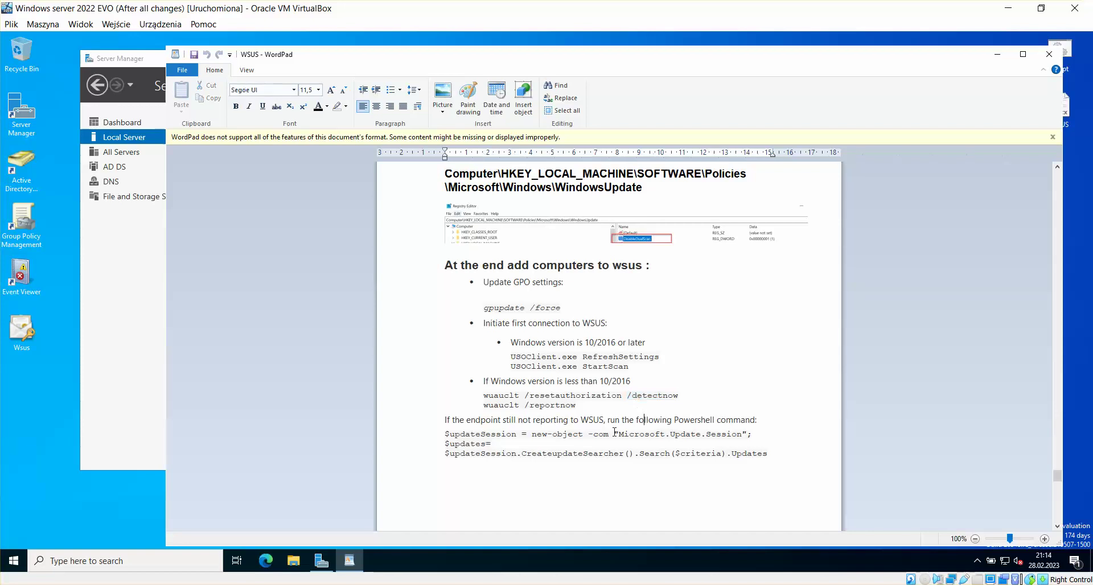
pyautogui.doubleClick(554, 406)
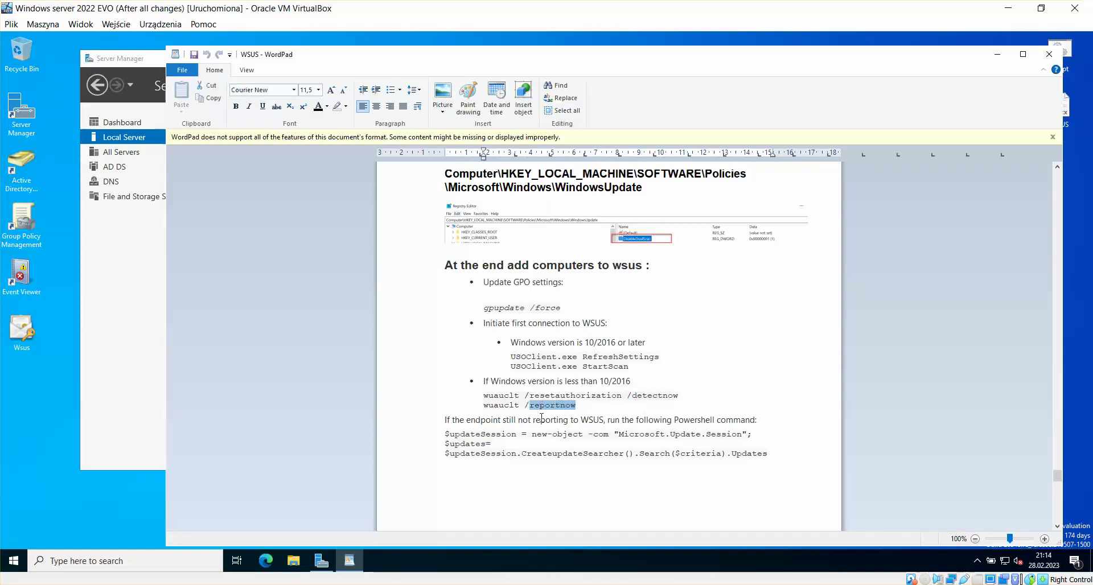
pyautogui.click(554, 437)
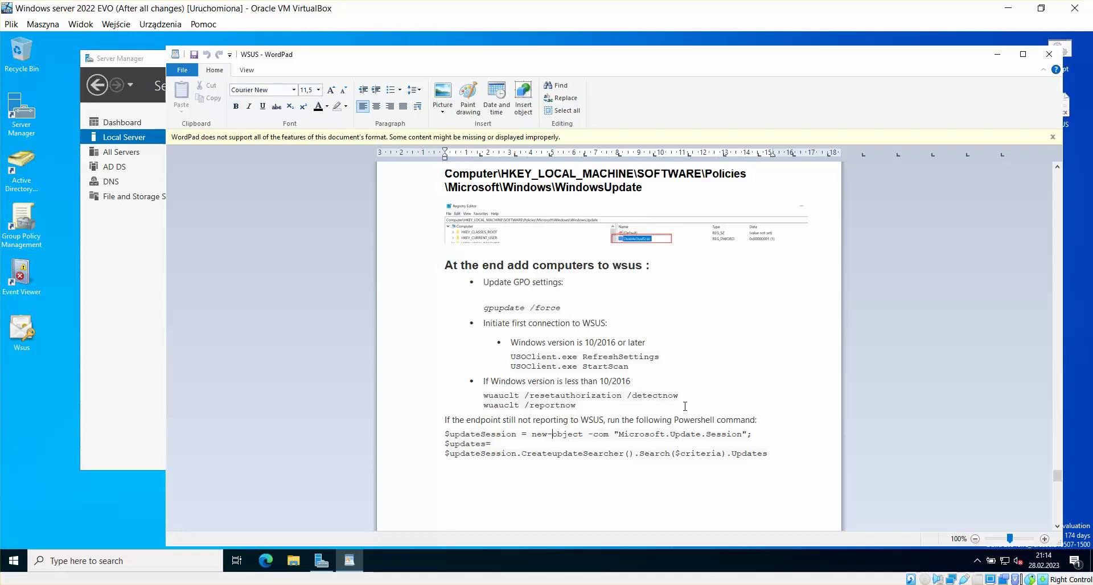
# Step: Copy the three-line $updateSession PowerShell command and switch to the Windows 10 VM
pyautogui.moveTo(771, 452); pyautogui.dragTo(447, 436)
pyautogui.rightClick(448, 437)
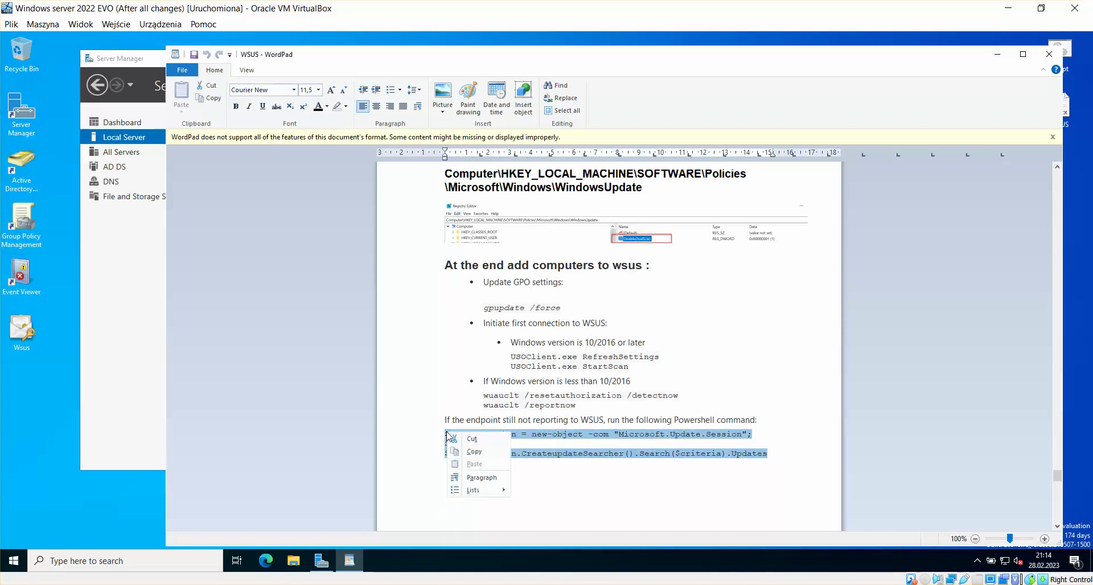
pyautogui.click(483, 453)
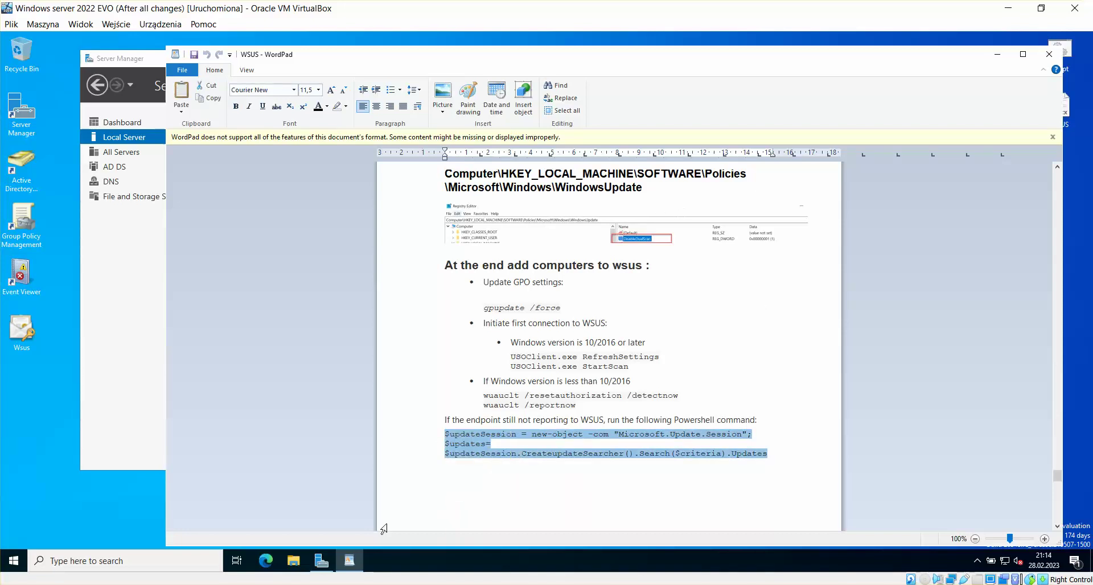
pyautogui.click(357, 525)
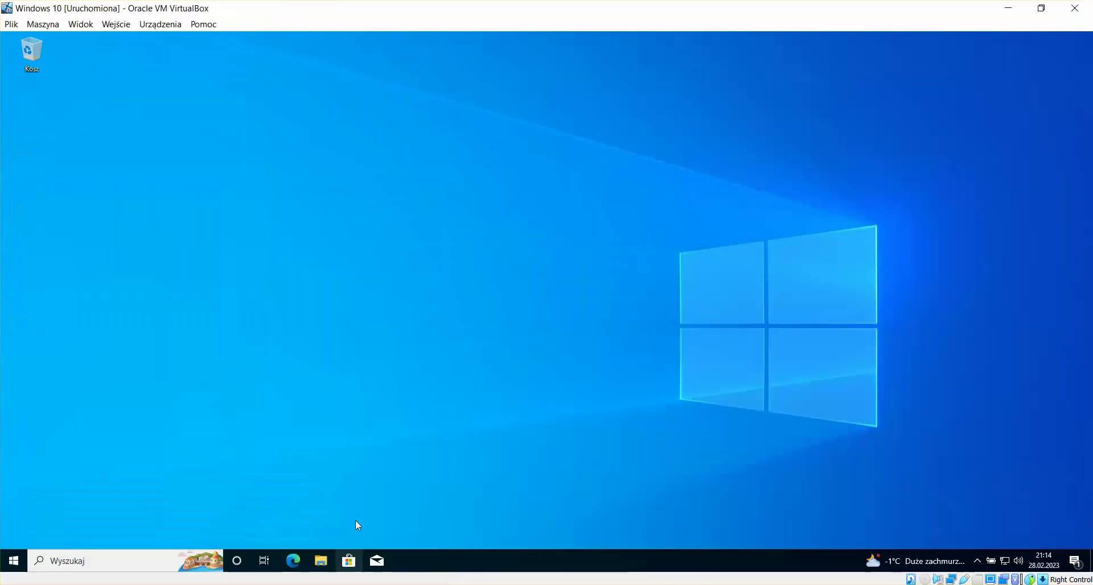
# Step: Launch Windows PowerShell, then close the non-administrator window
pyautogui.click(13, 561)
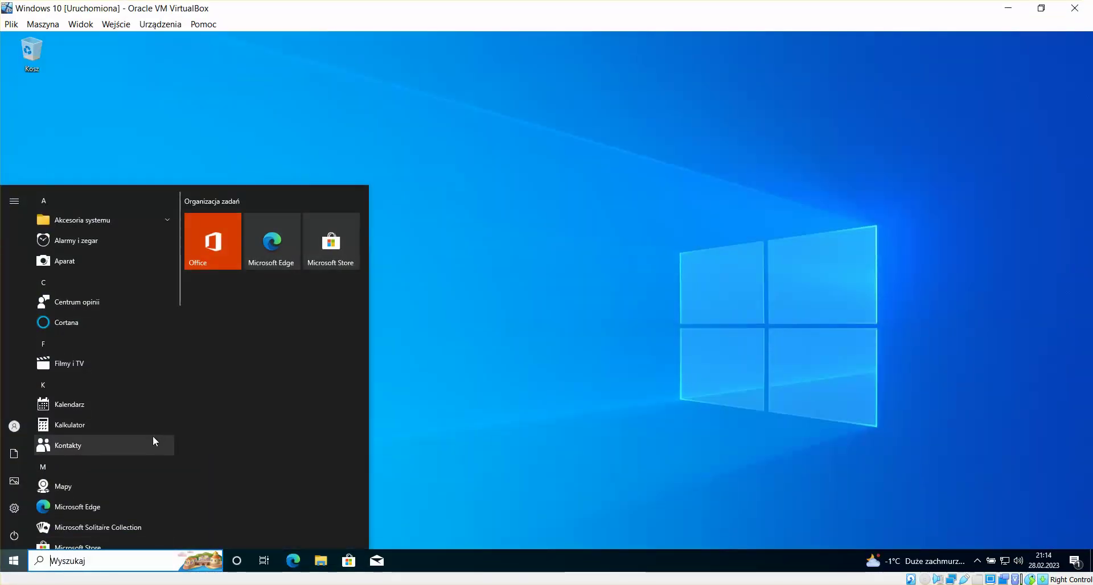
pyautogui.write('power')
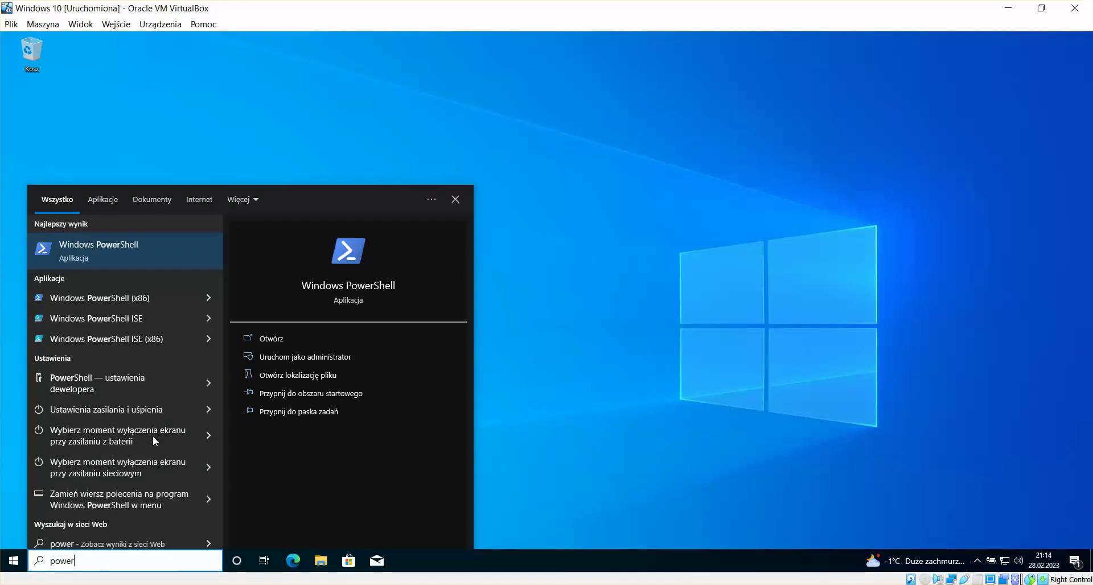
pyautogui.press('Return')
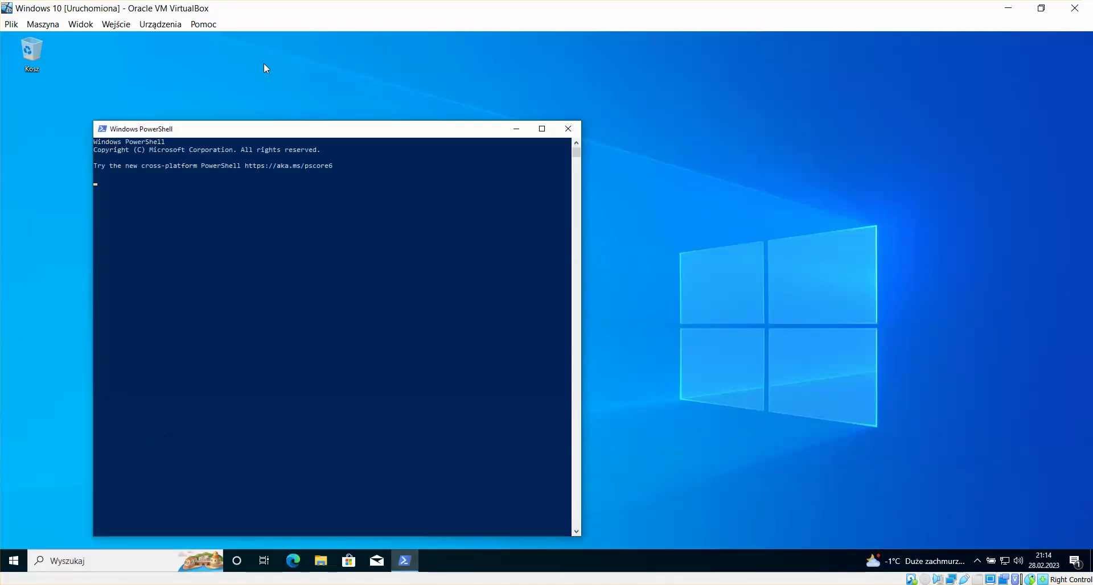
pyautogui.moveTo(279, 138); pyautogui.dragTo(418, 91)
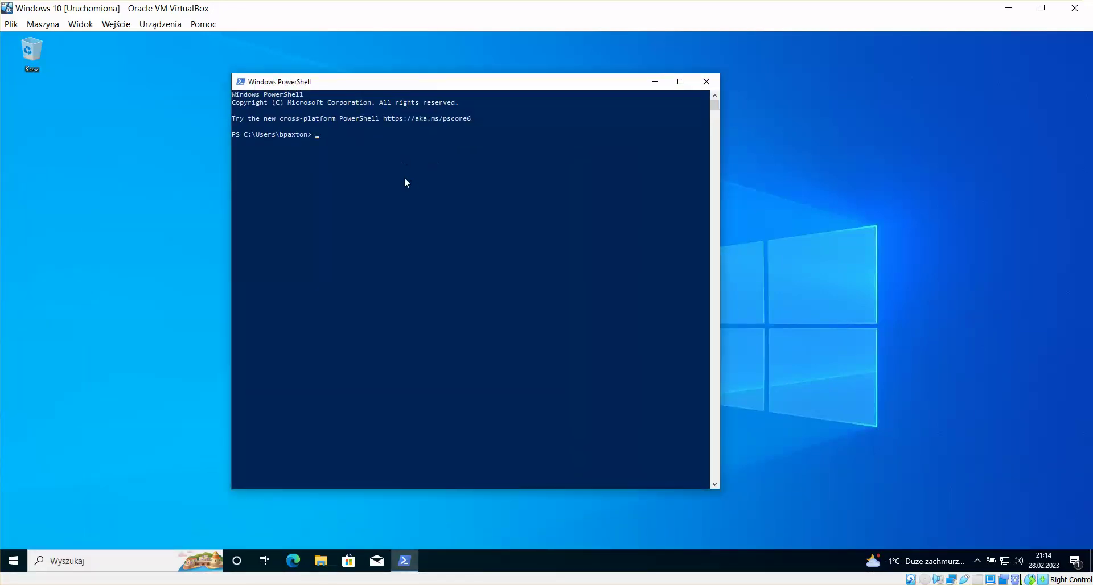
pyautogui.click(706, 81)
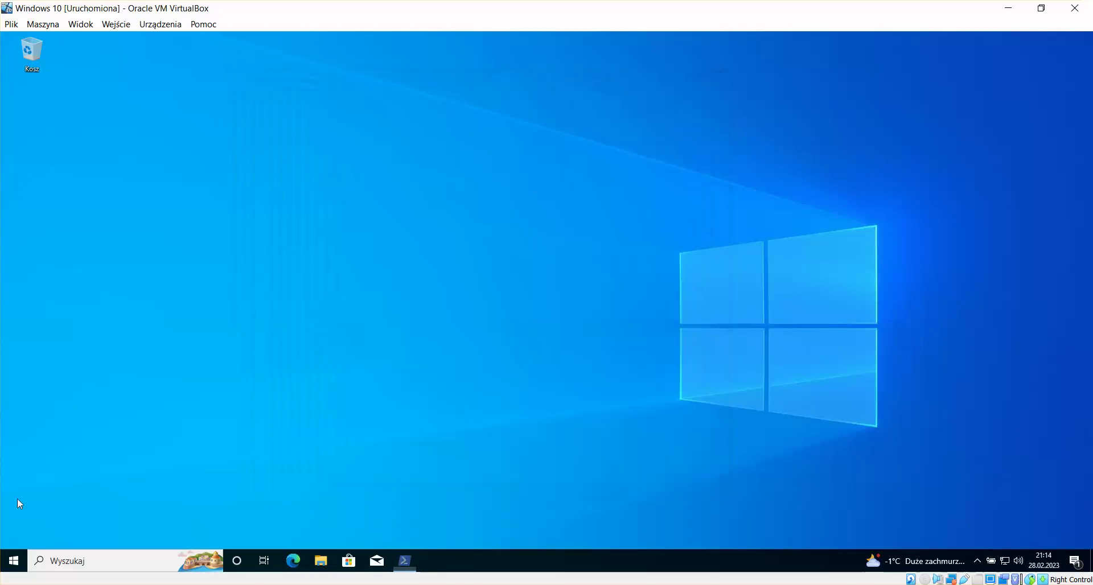
# Step: Run Windows PowerShell as administrator, signing in with the admin account and its password
pyautogui.click(14, 560)
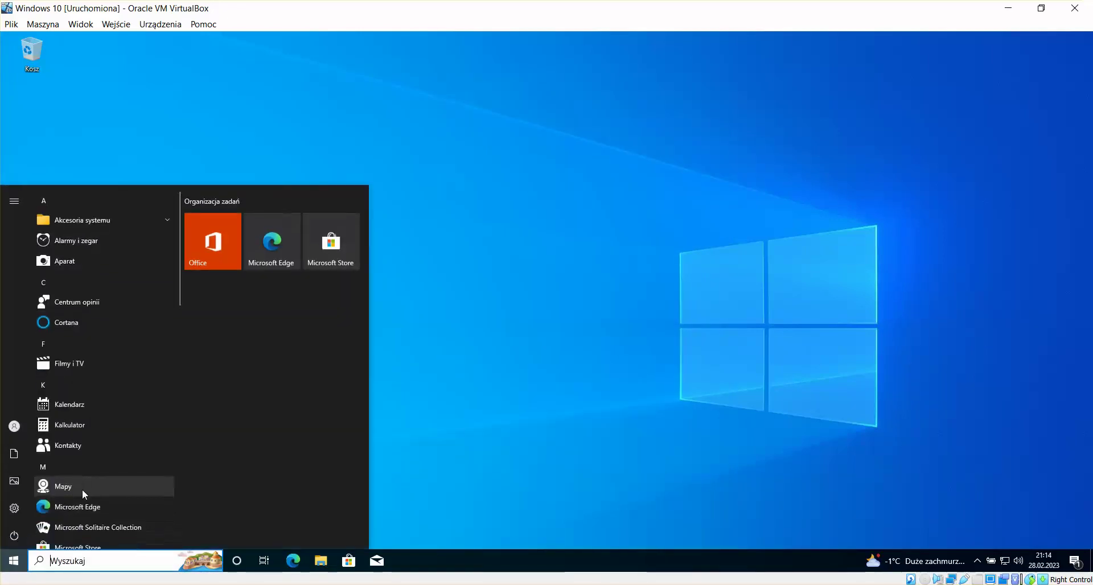
pyautogui.write('power')
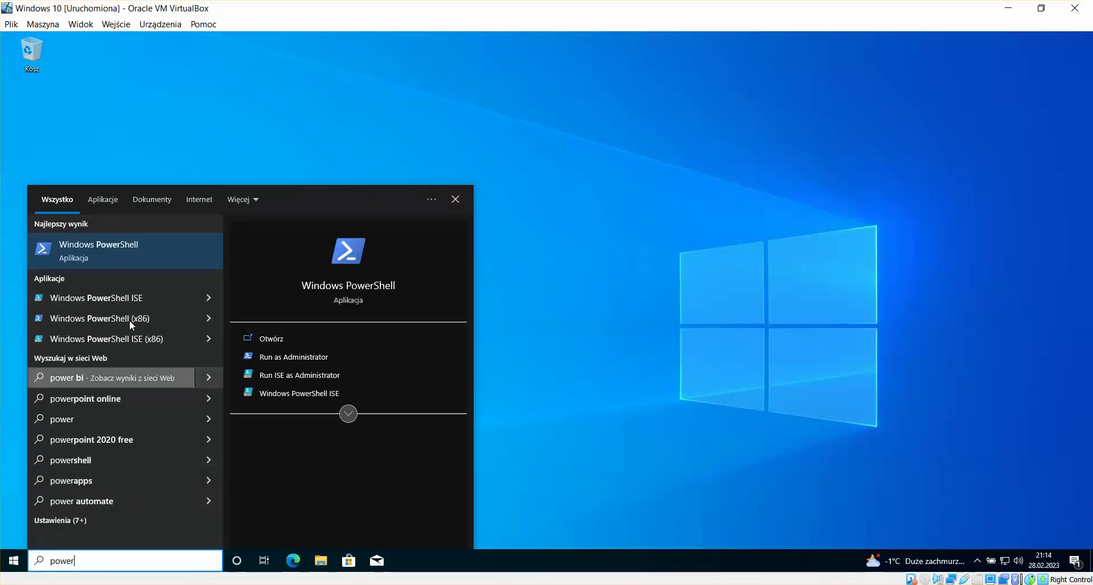
pyautogui.rightClick(155, 240)
pyautogui.click(207, 253)
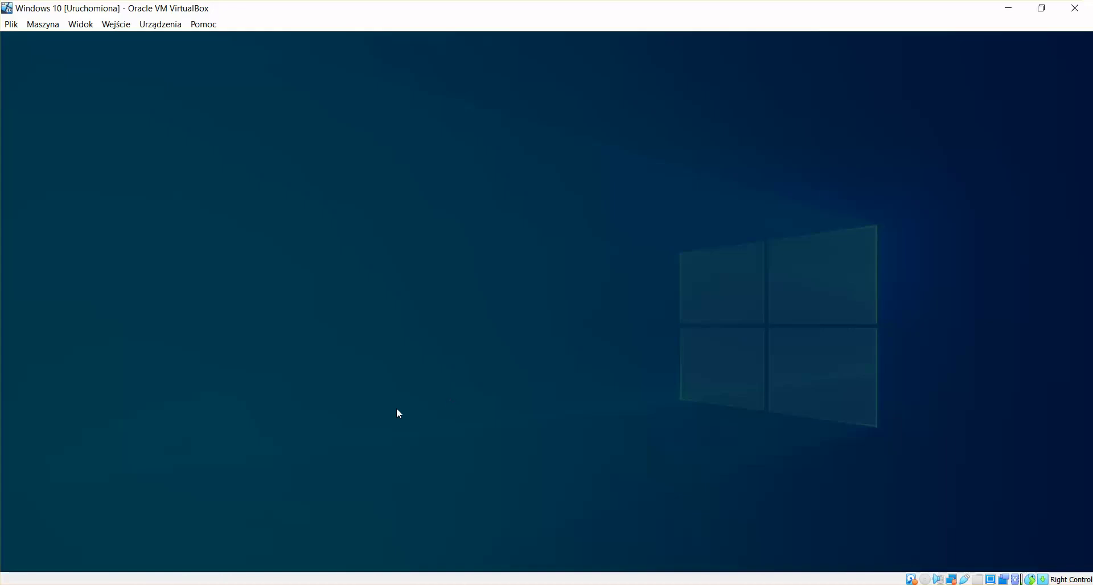
pyautogui.write('admin')
pyautogui.press('Tab')
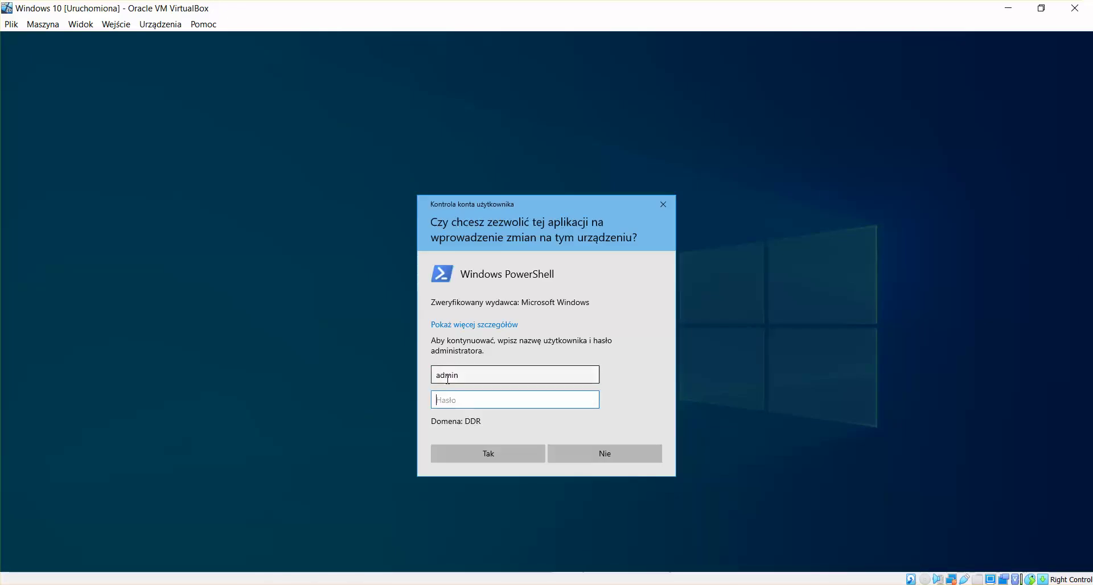
pyautogui.press('capslock')
pyautogui.press('capslock')
pyautogui.write('********')
pyautogui.press('Return')
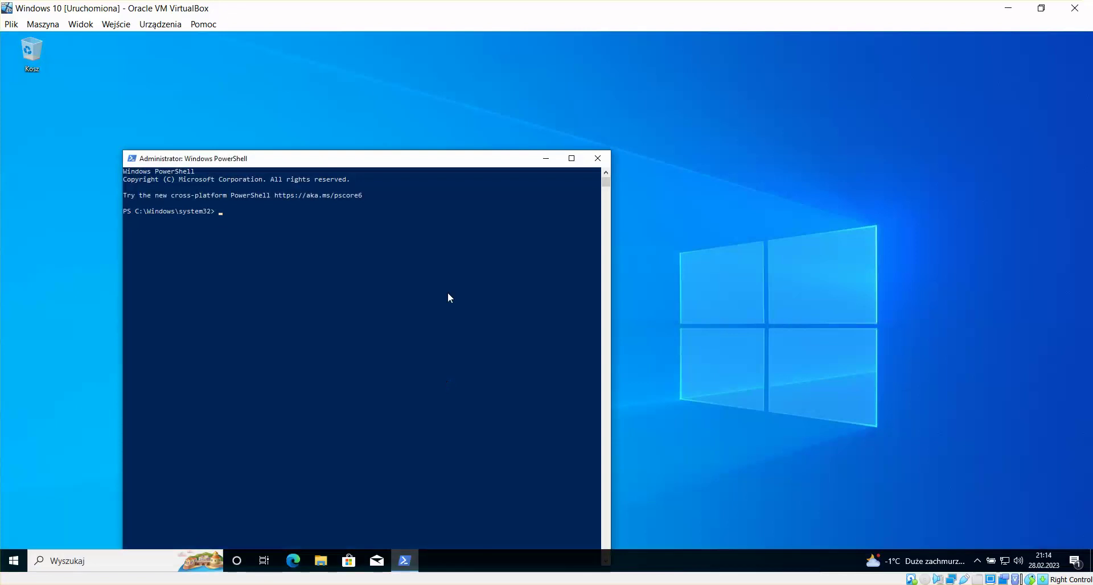
# Step: Paste the update-search command, refresh WSUS Unassigned Computers, then exit console selection mode
pyautogui.write("$updateSession = new-object -com 'Microsoft.Update.Session';$updates=$updateSession.CreateupdateSearcher().Search($criteria).Updates")
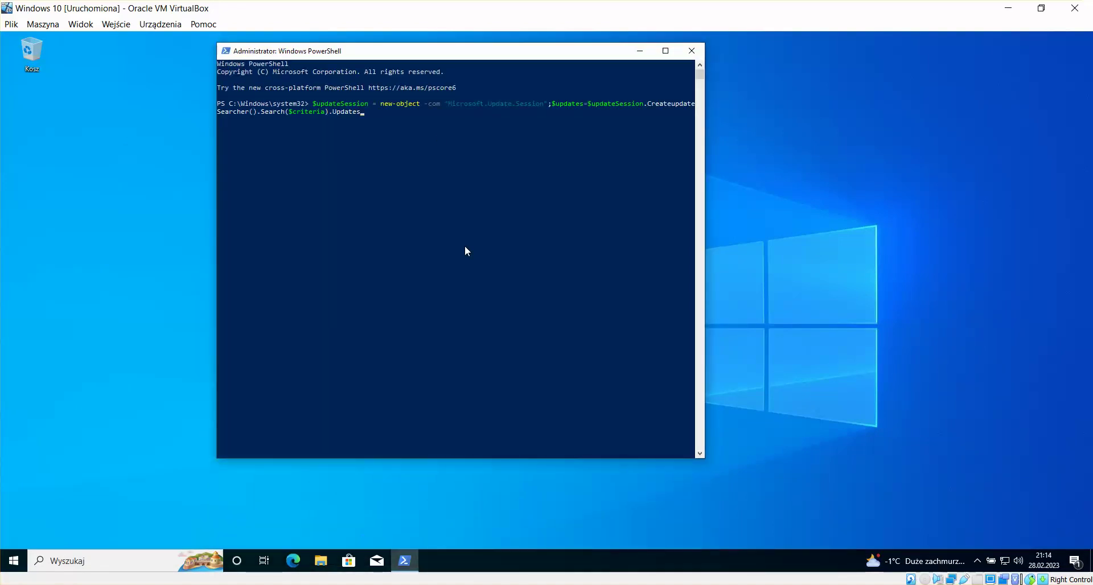
pyautogui.click(231, 541)
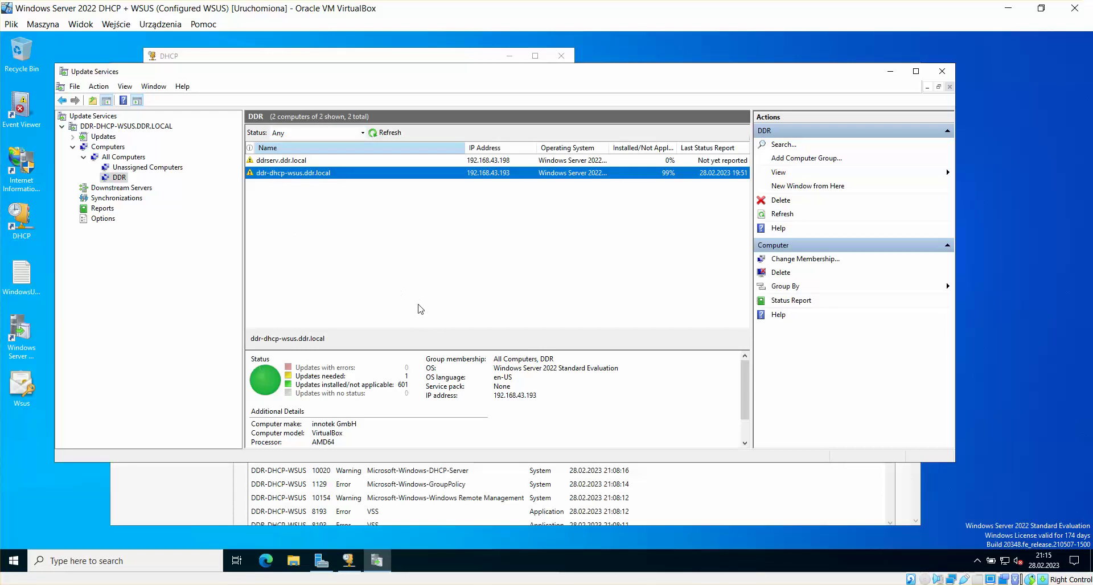
pyautogui.click(171, 167)
pyautogui.click(383, 133)
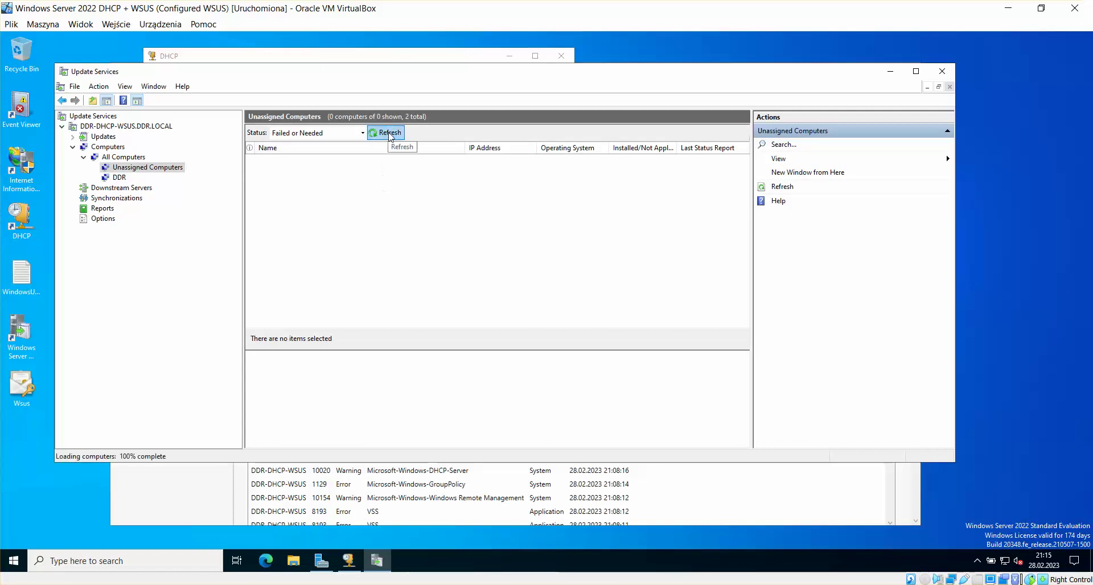
pyautogui.moveTo(240, 578)
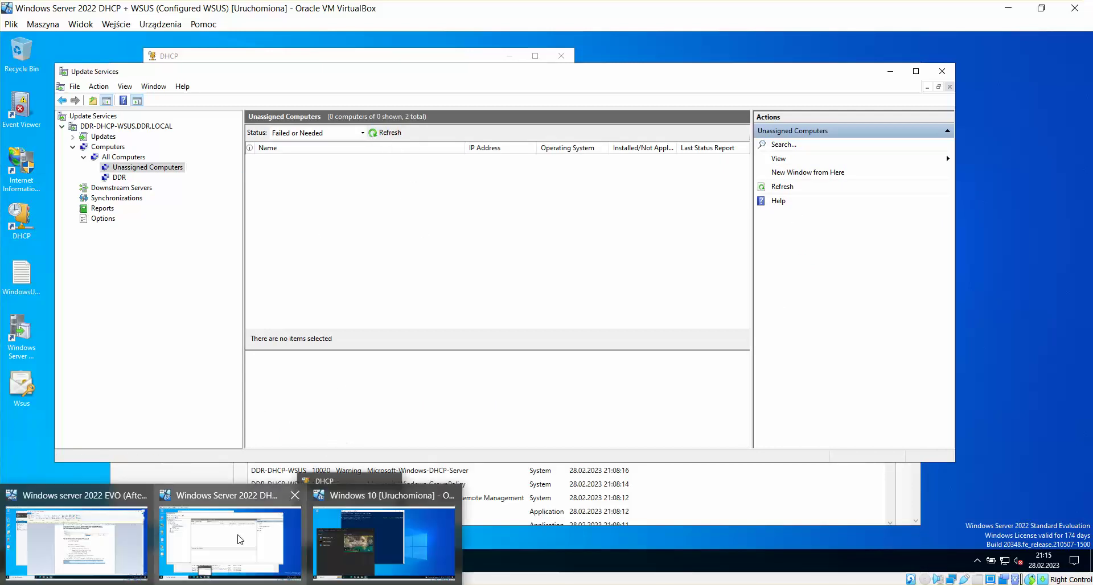
pyautogui.click(428, 533)
pyautogui.click(556, 282)
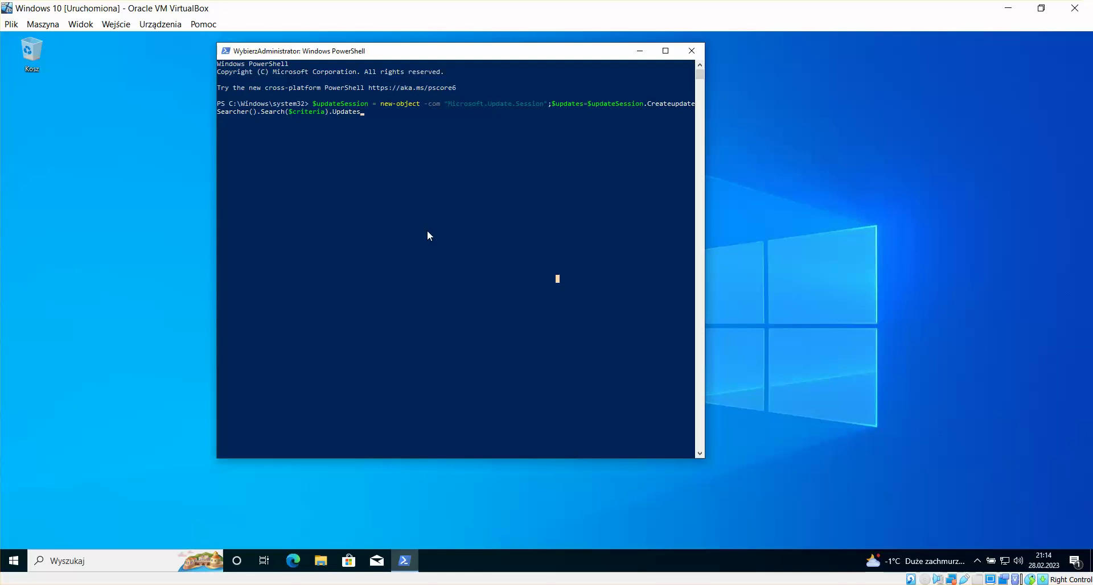
pyautogui.press('Escape')
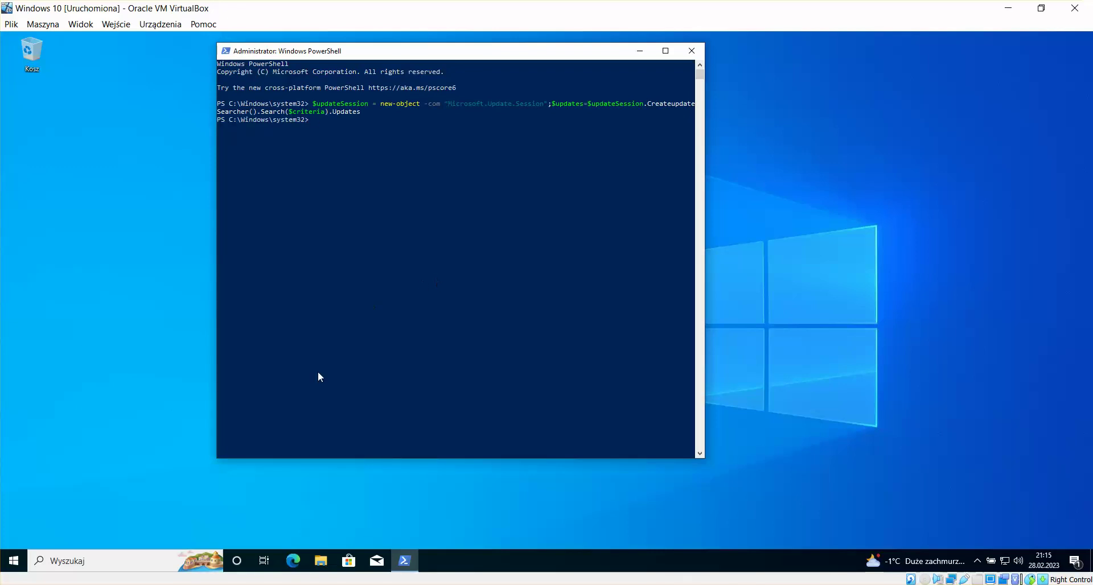
# Step: On the WSUS VM, set Unassigned Computers' Status filter to Any and refresh to reveal test.ddr.local
pyautogui.click(81, 348)
pyautogui.moveTo(200, 584)
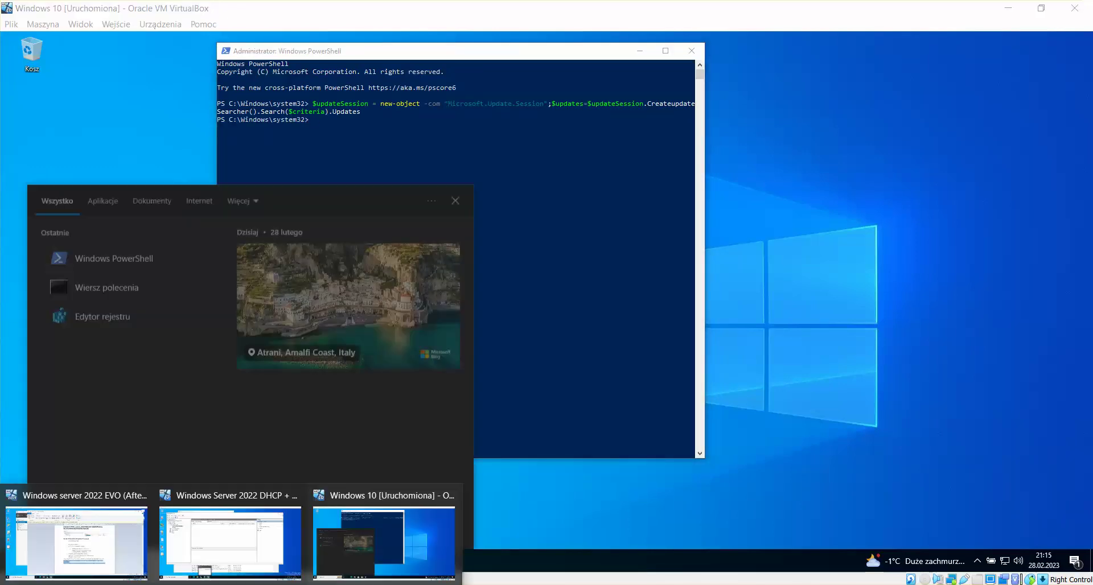
pyautogui.click(201, 546)
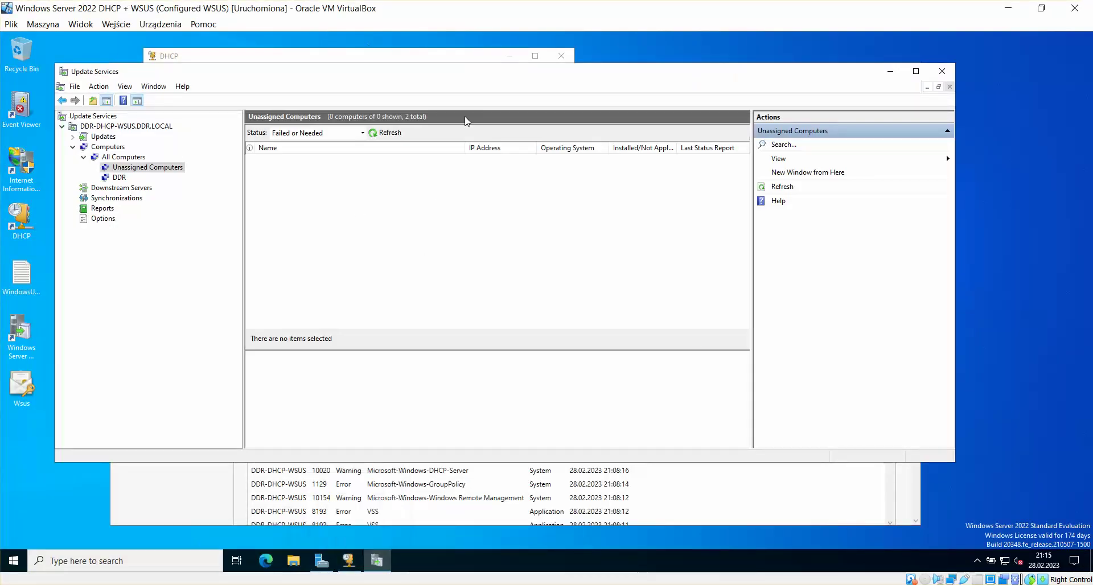
pyautogui.click(362, 132)
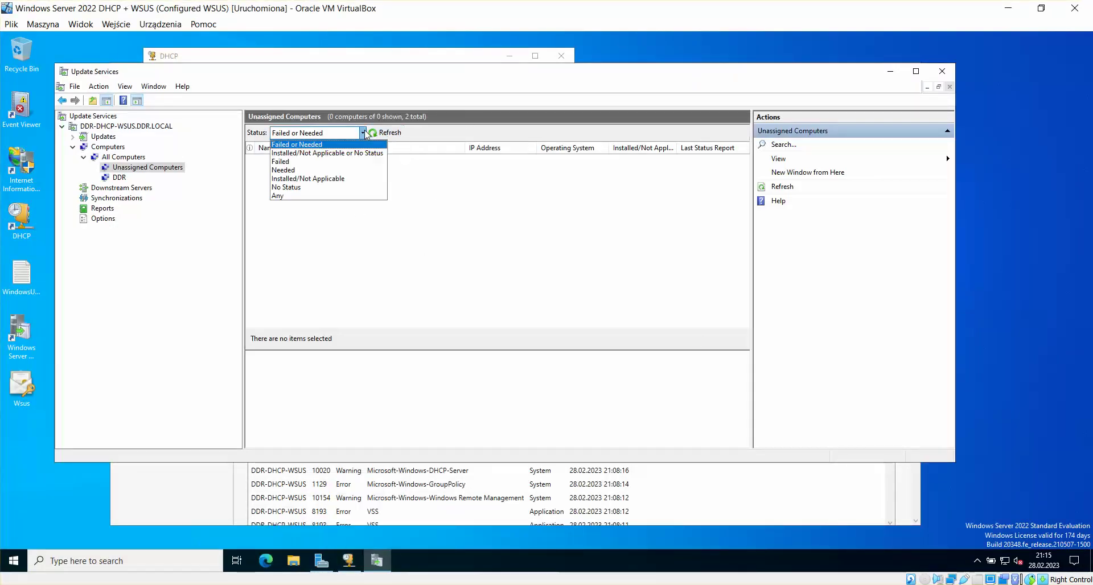
pyautogui.click(346, 198)
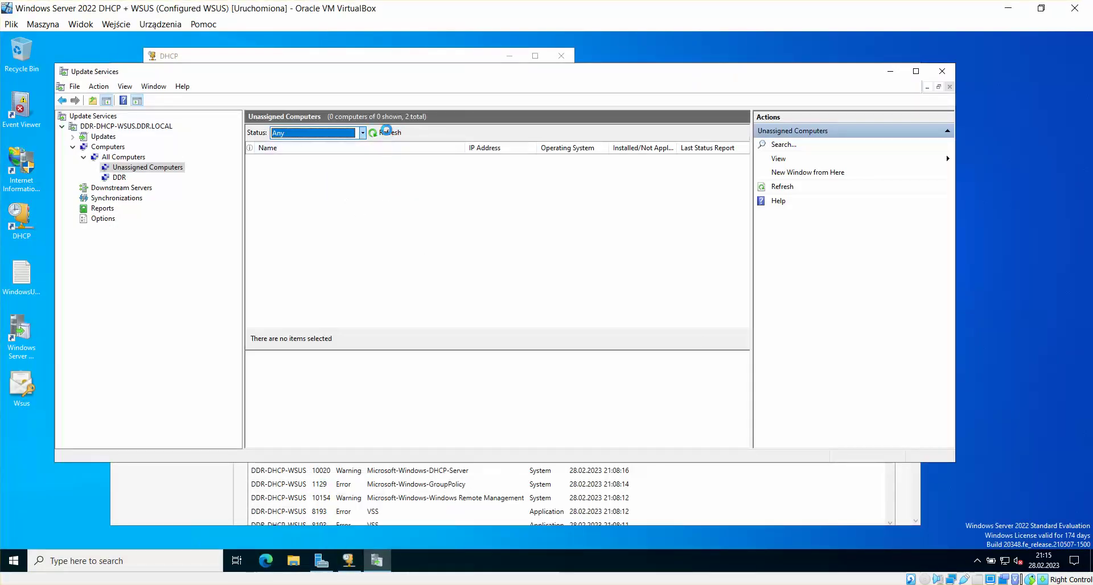
pyautogui.click(322, 160)
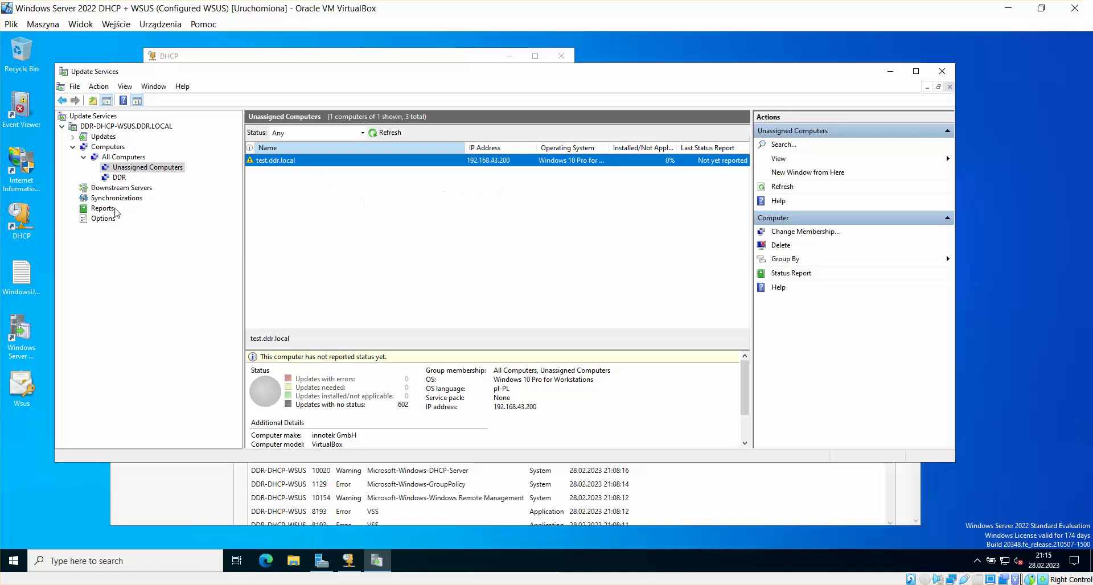
# Step: Add test.ddr.local to the DDR computer group via Change Membership
pyautogui.rightClick(462, 160)
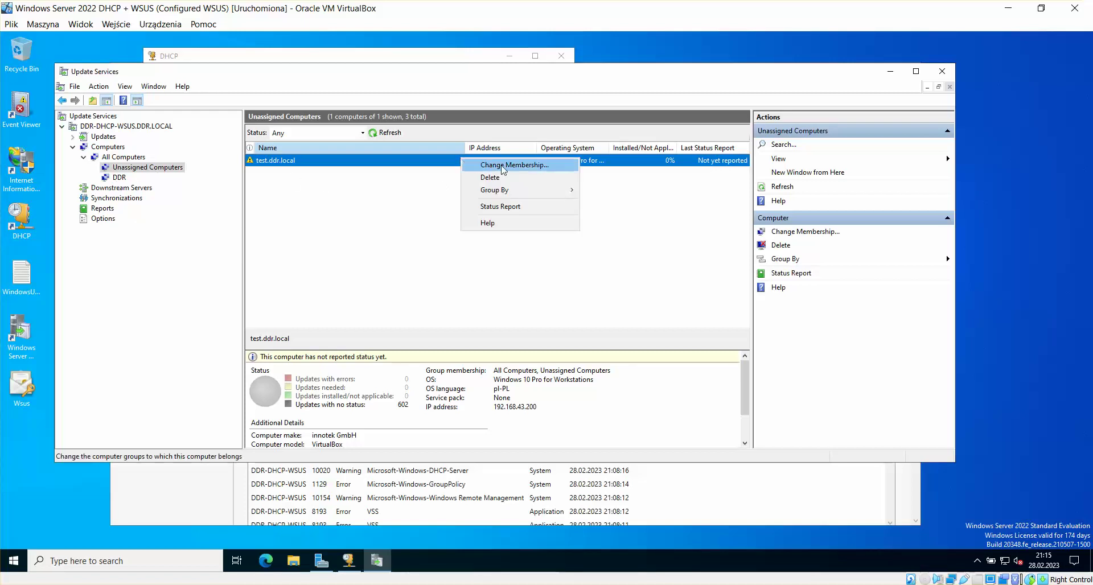
pyautogui.click(503, 166)
pyautogui.click(415, 207)
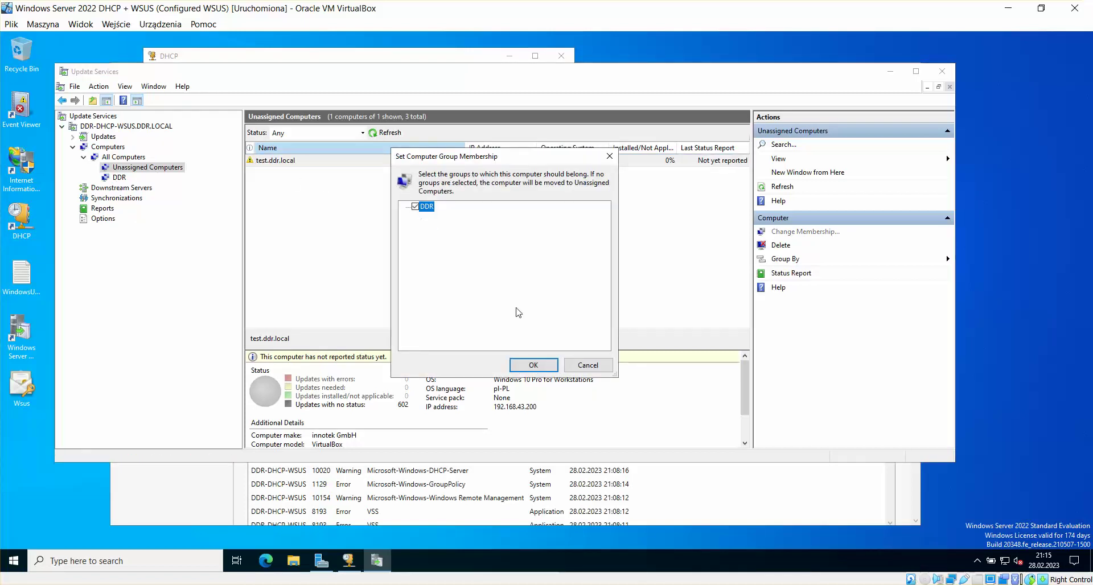
pyautogui.click(534, 365)
# Step: Review the DDR computers and open the needed-updates report for ddr-dhcp-wsus.ddr.local
pyautogui.click(120, 178)
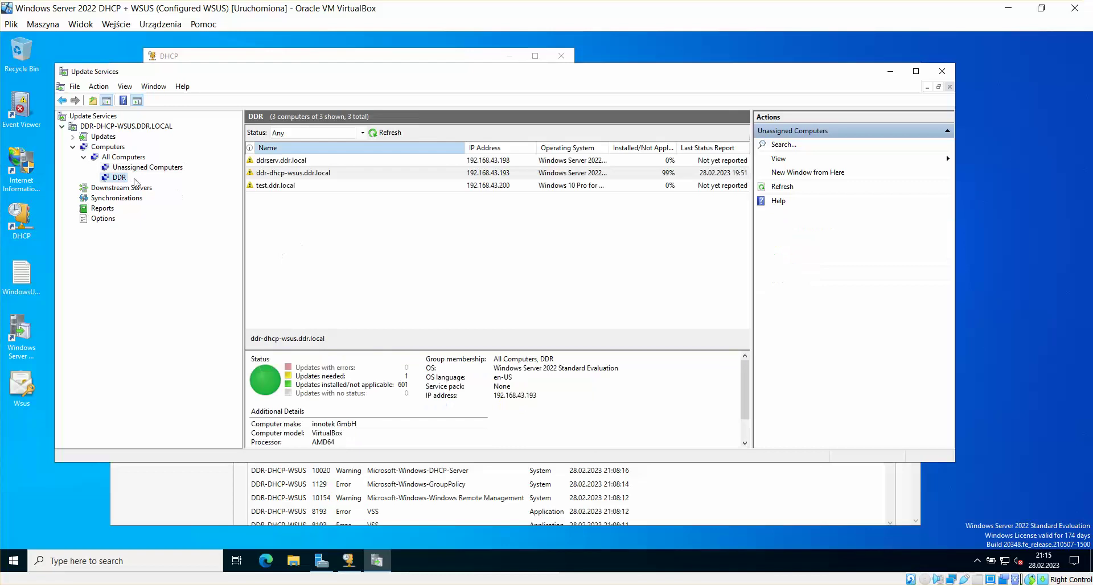
pyautogui.click(276, 186)
pyautogui.click(287, 174)
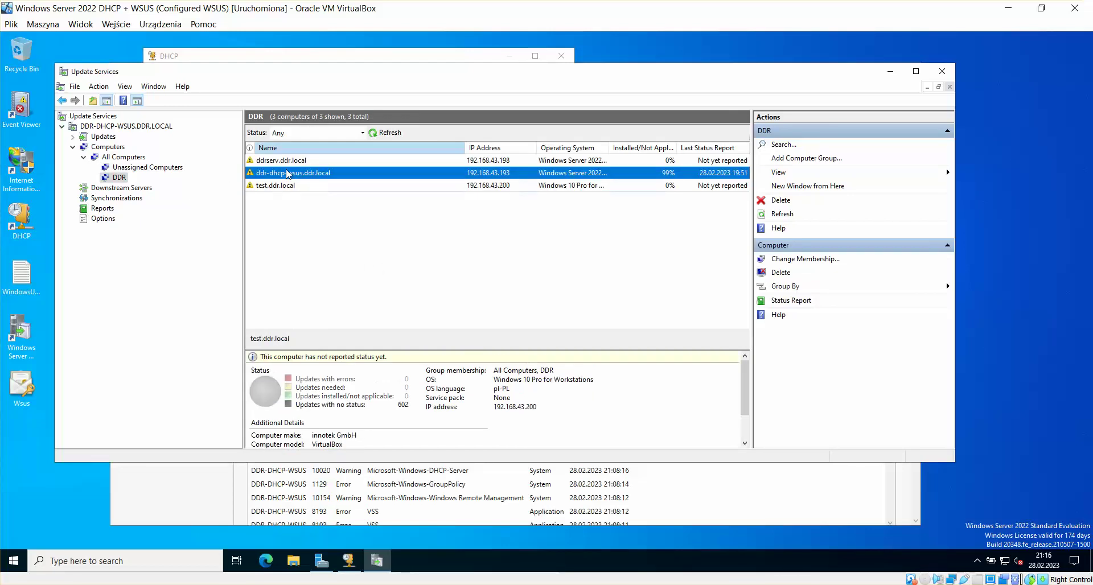
pyautogui.click(289, 161)
pyautogui.click(293, 190)
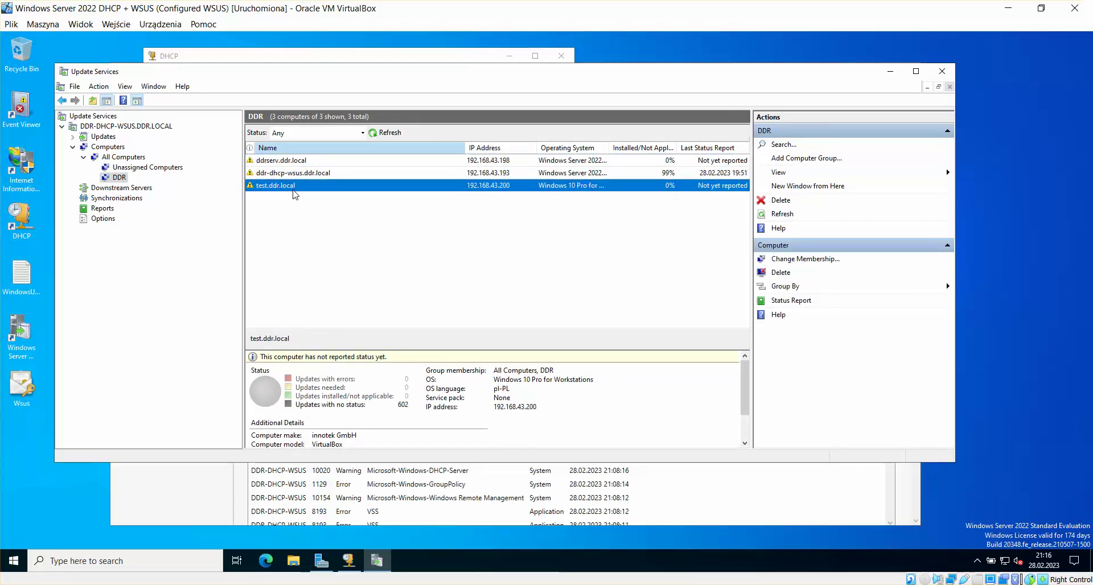
pyautogui.click(300, 172)
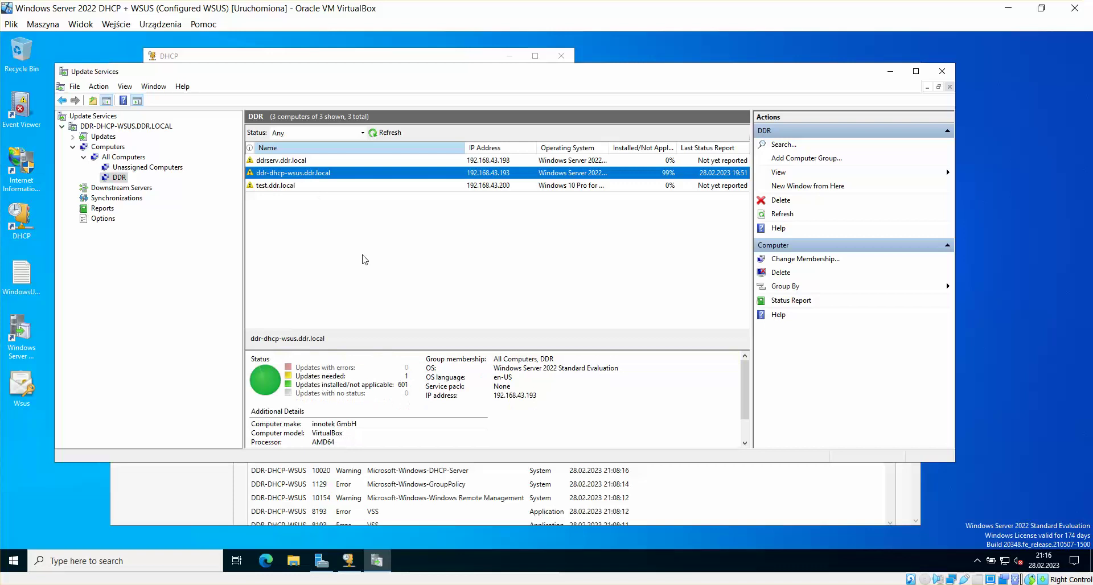
pyautogui.click(326, 376)
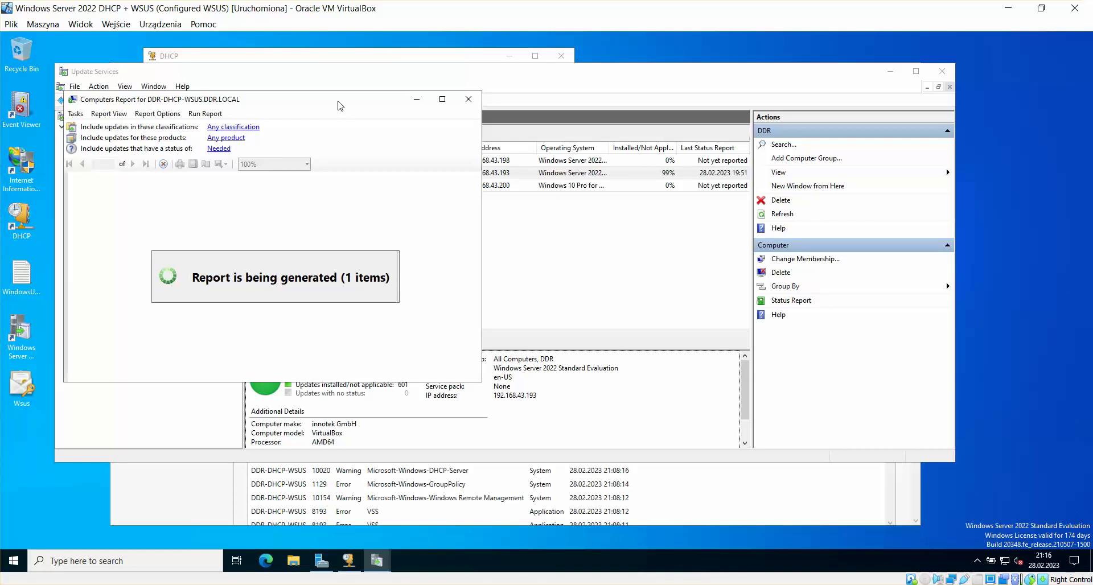
# Step: Approve the 2022-08 Security Update KB5012170 for install on All Computers and close the report
pyautogui.moveTo(340, 106); pyautogui.dragTo(414, 107)
pyautogui.click(222, 163)
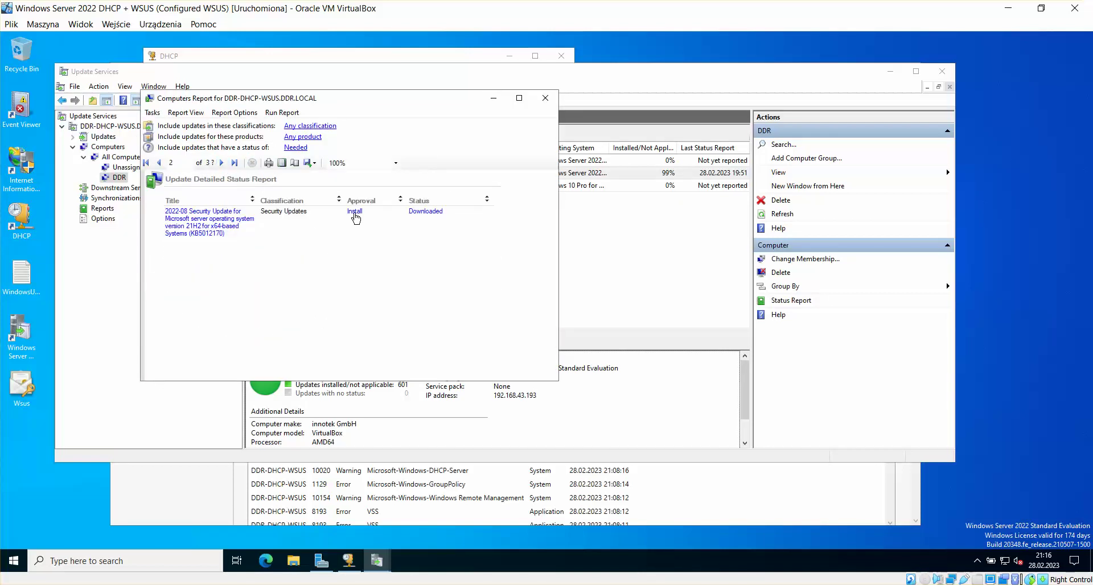
pyautogui.click(354, 212)
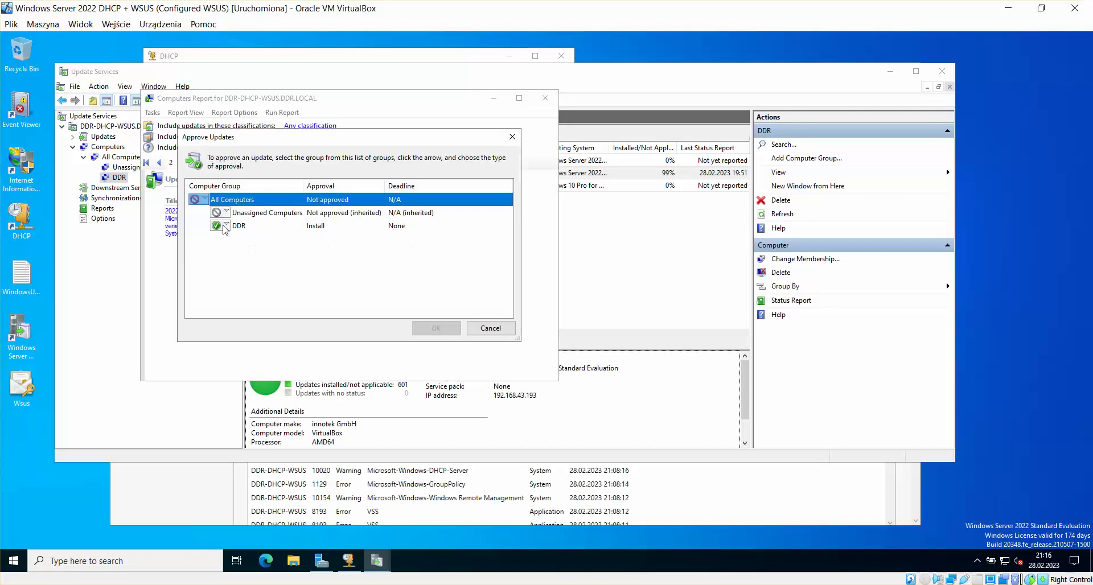
pyautogui.click(205, 199)
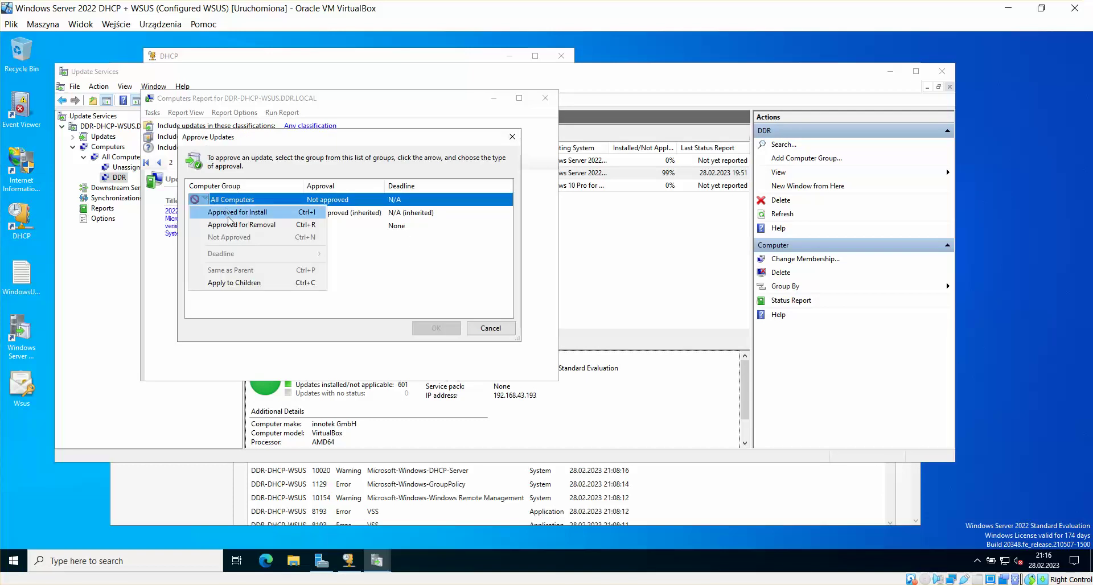
pyautogui.click(228, 217)
pyautogui.click(436, 327)
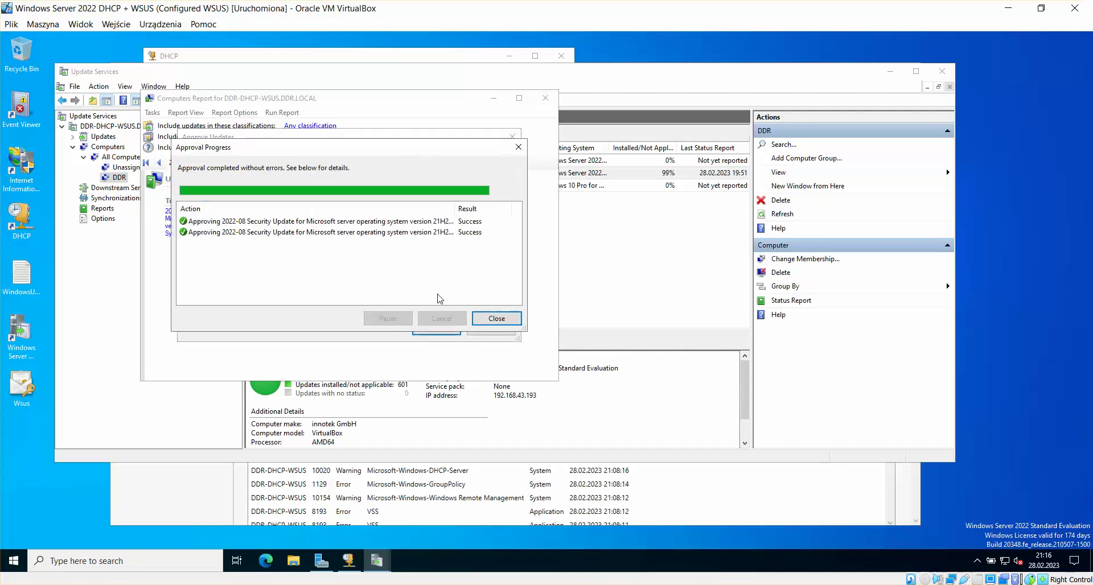
pyautogui.click(498, 320)
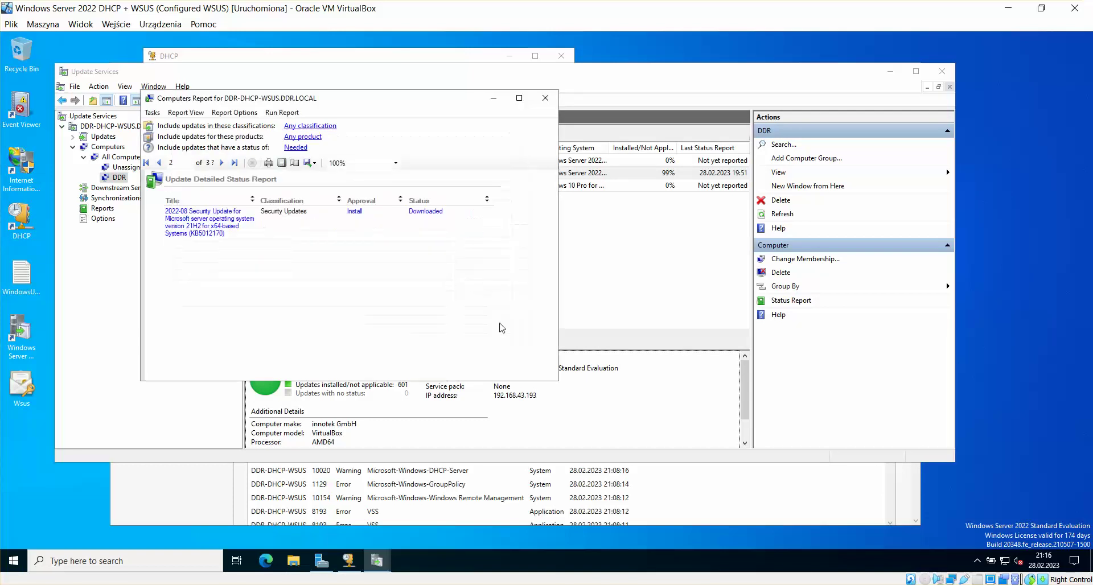
pyautogui.click(545, 98)
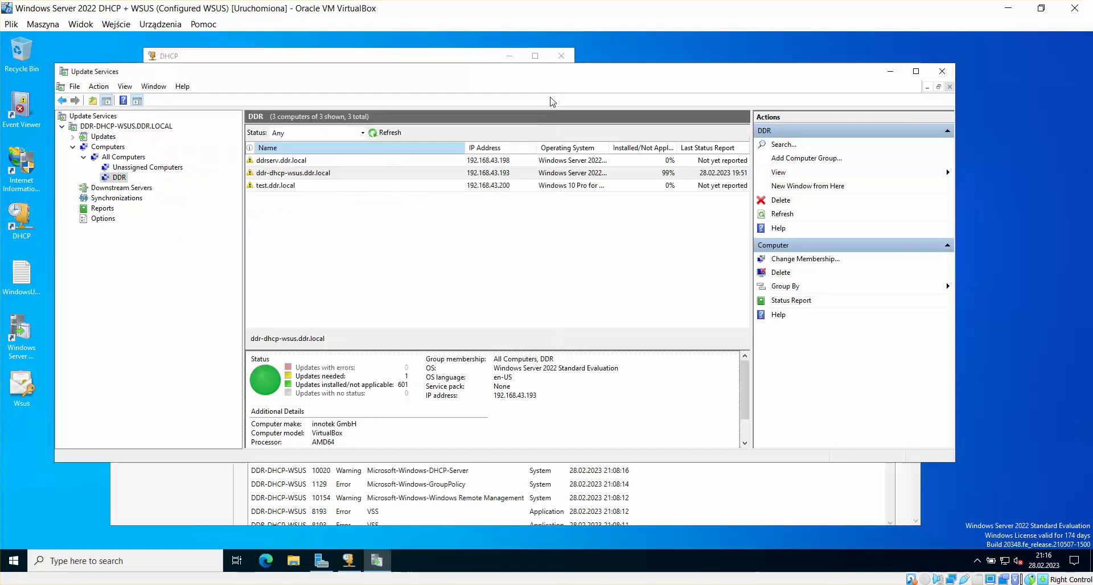
# Step: Start installing KB5012170 from Windows Update in Settings, then minimize Settings
pyautogui.click(14, 560)
pyautogui.click(13, 509)
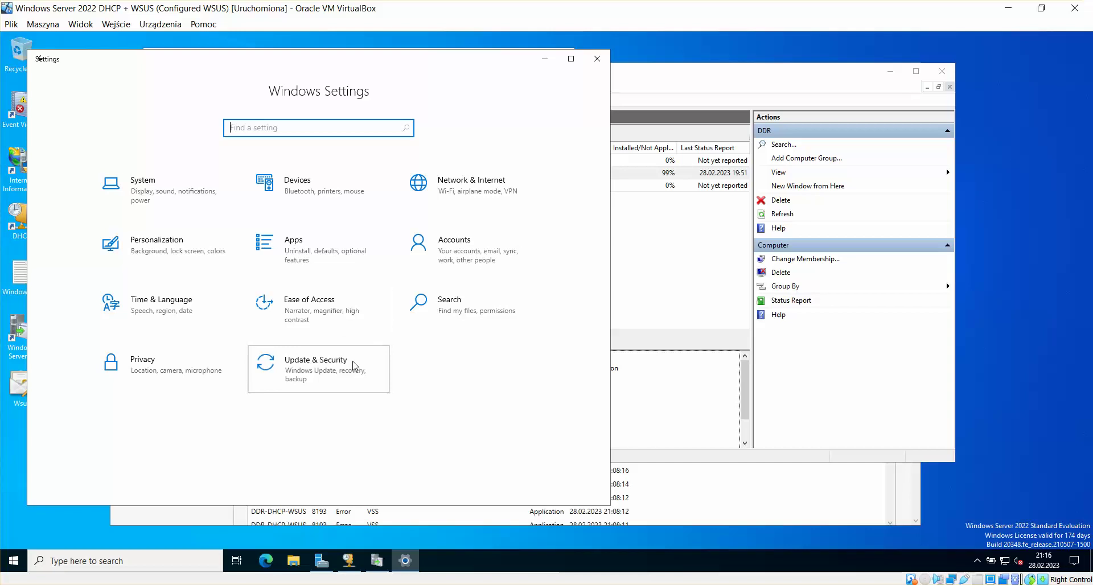
pyautogui.click(351, 364)
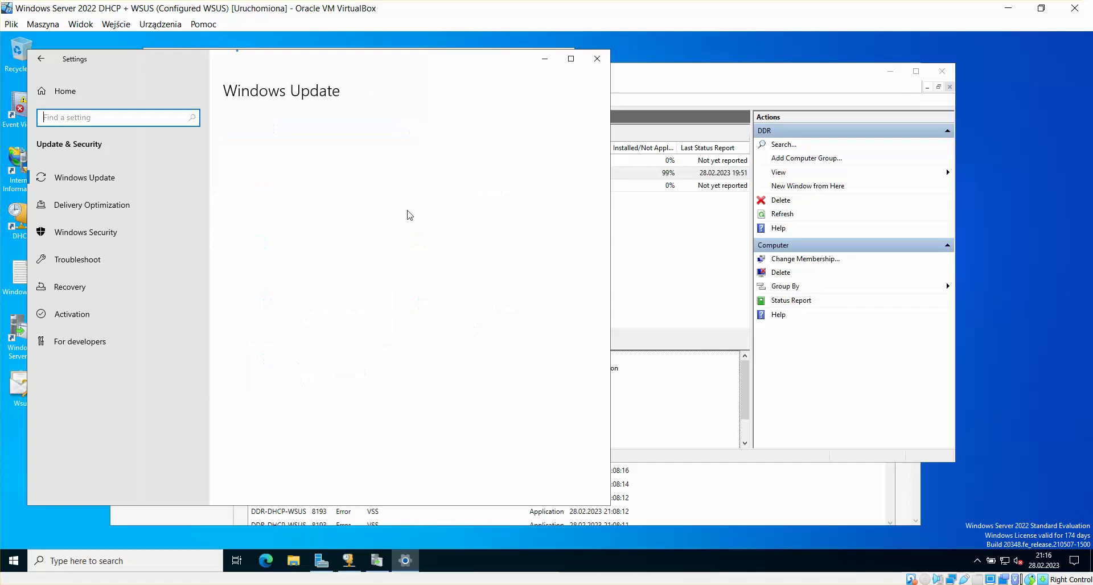
pyautogui.click(251, 232)
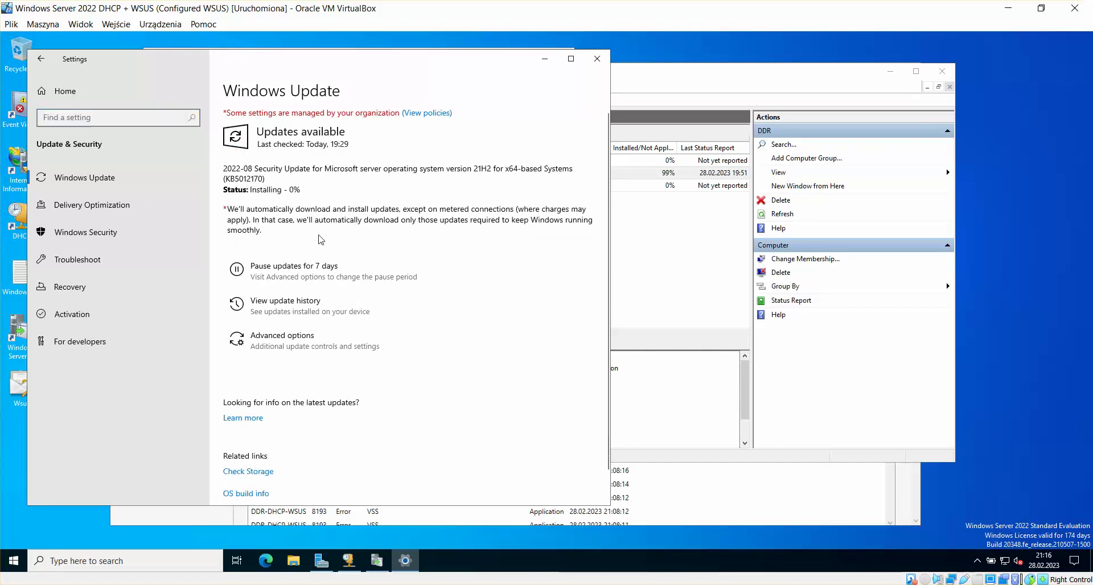
pyautogui.click(545, 63)
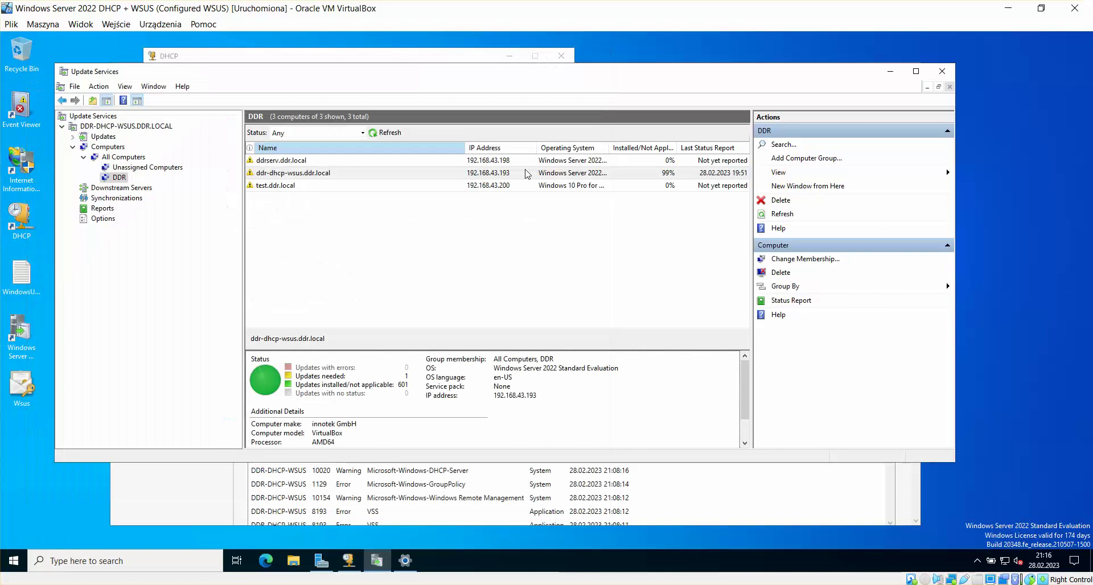
# Step: Enlarge Update Services while checking ddrserv and test.ddr.local, then return to the Windows 10 VM
pyautogui.click(311, 161)
pyautogui.click(281, 186)
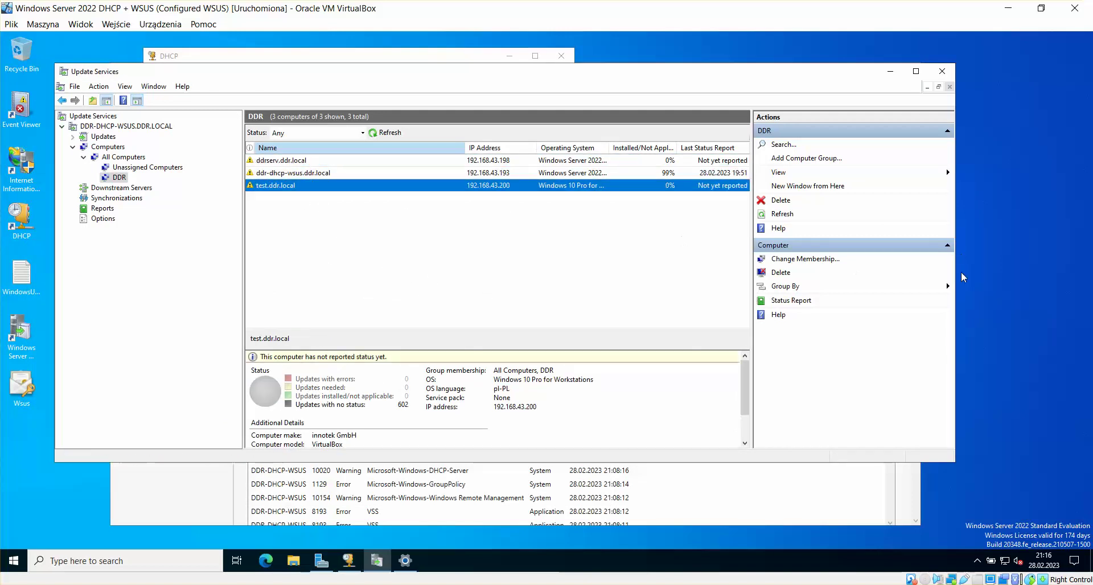
pyautogui.moveTo(958, 462); pyautogui.dragTo(1091, 500)
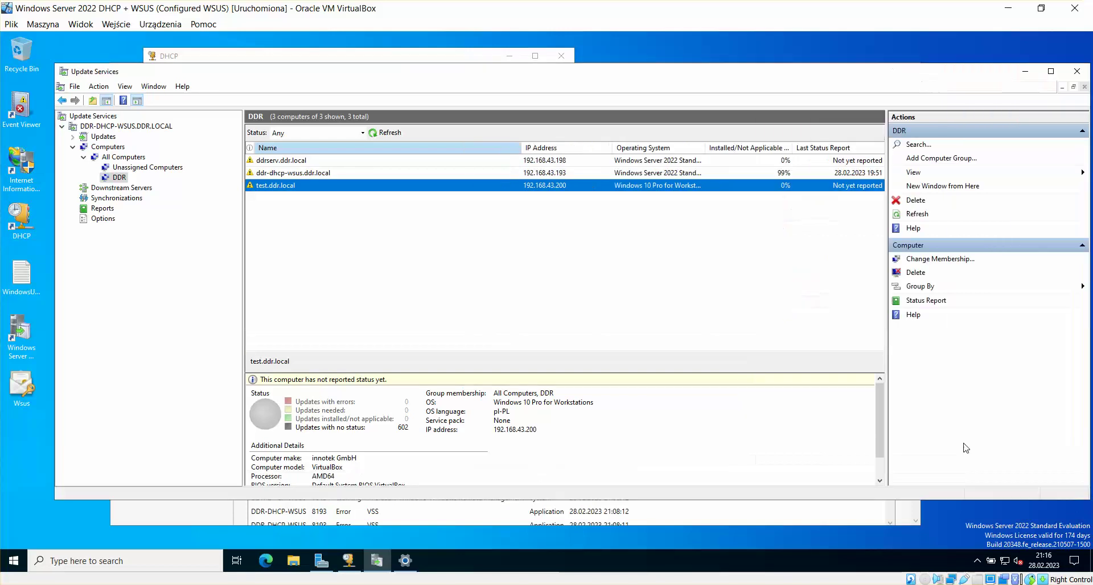
pyautogui.click(860, 162)
pyautogui.click(858, 187)
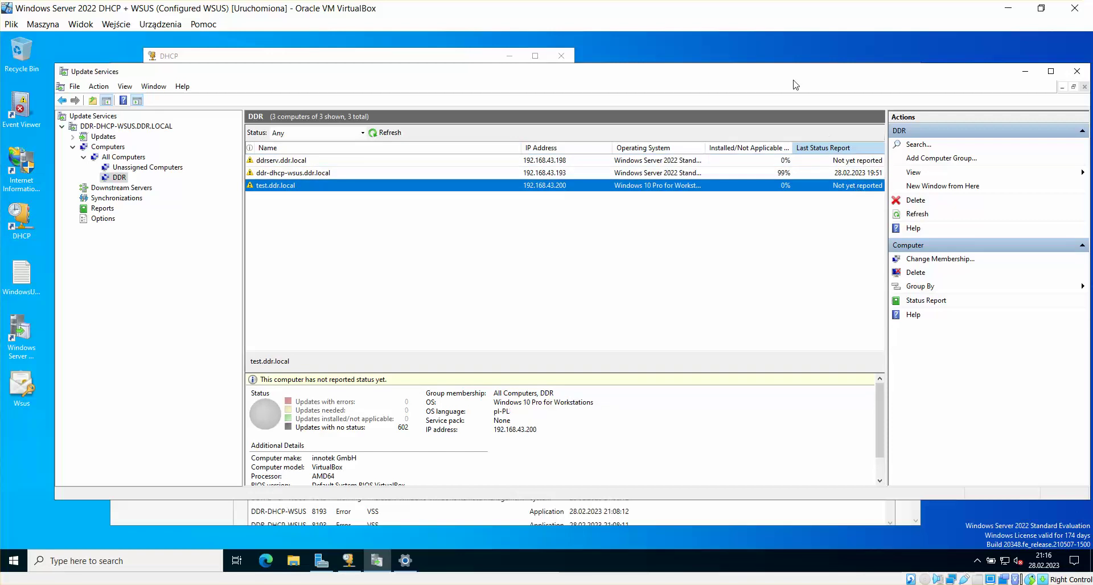
pyautogui.moveTo(795, 77); pyautogui.dragTo(747, 73)
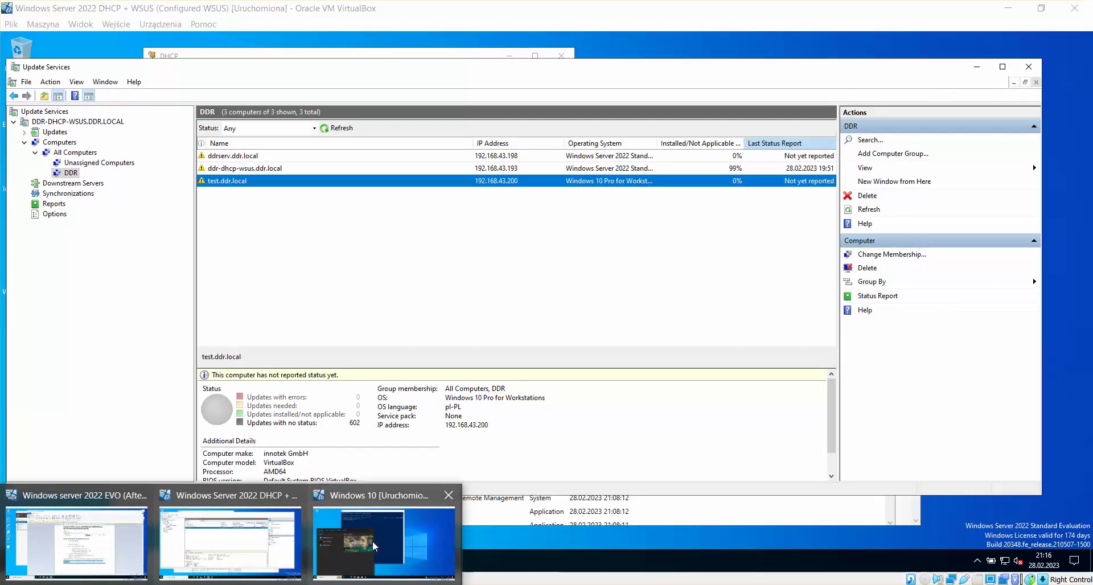
pyautogui.click(409, 548)
pyautogui.click(515, 423)
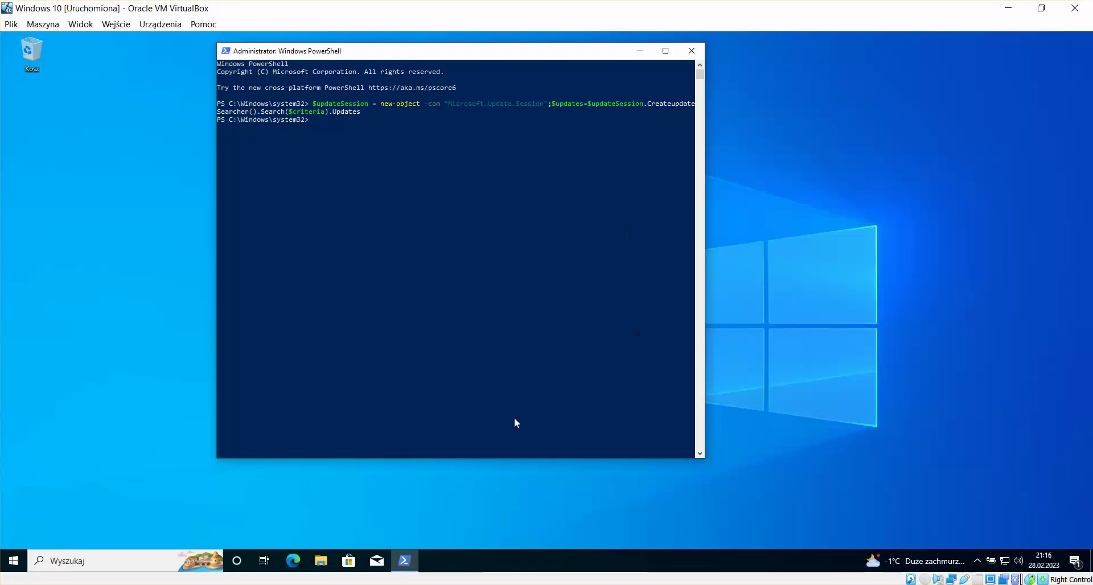
# Step: Close PowerShell, run wuauclt /reportnow in a Command Prompt, then return to the EVO VM
pyautogui.click(700, 51)
pyautogui.click(14, 561)
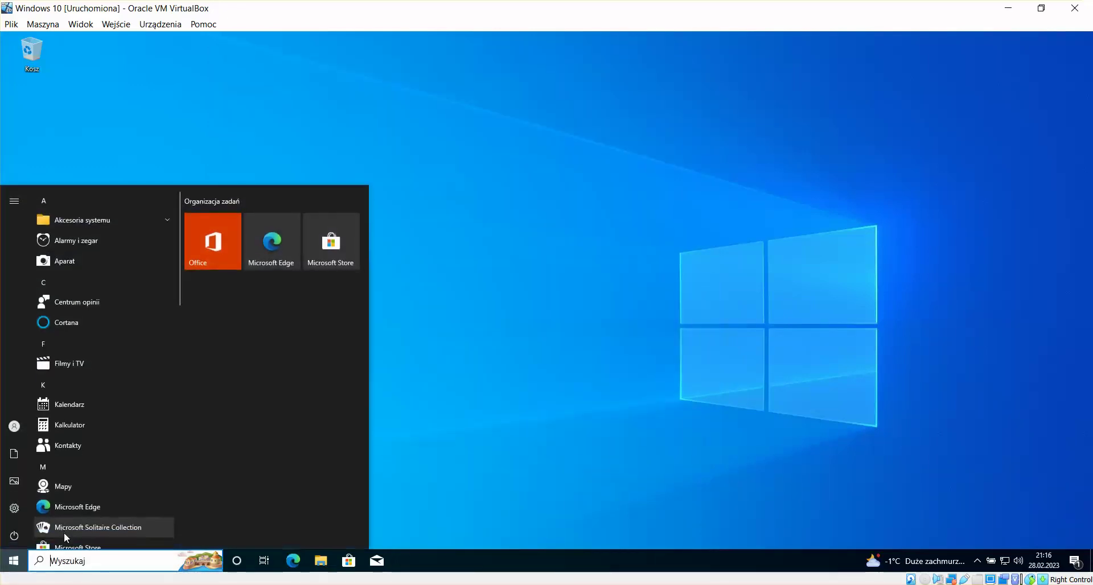
pyautogui.write('cmd')
pyautogui.press('Return')
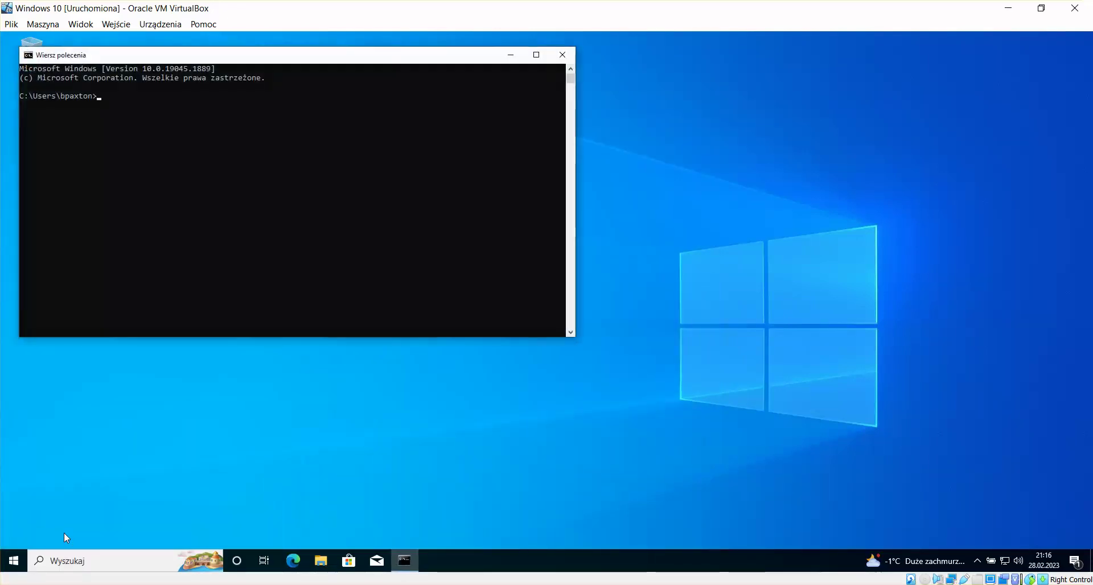
pyautogui.write('wuauclt')
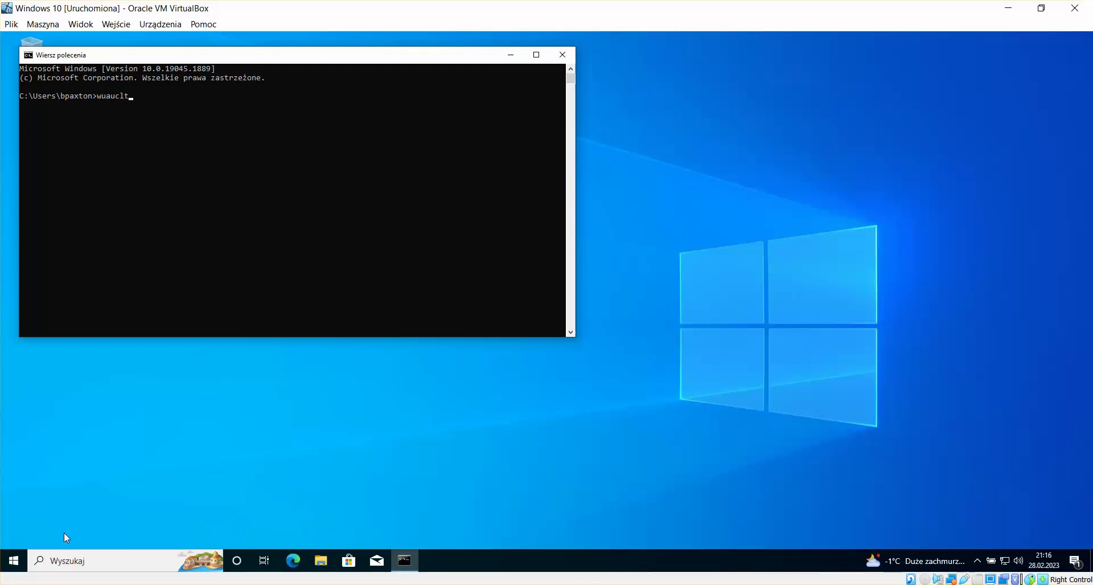
pyautogui.write(' /reportnow')
pyautogui.press('Return')
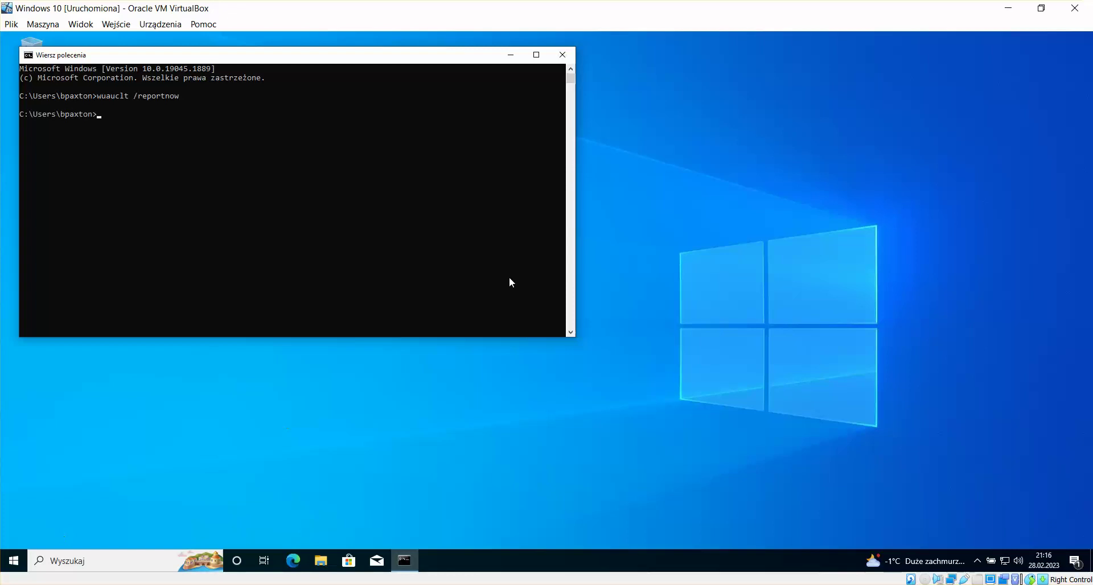
pyautogui.click(563, 54)
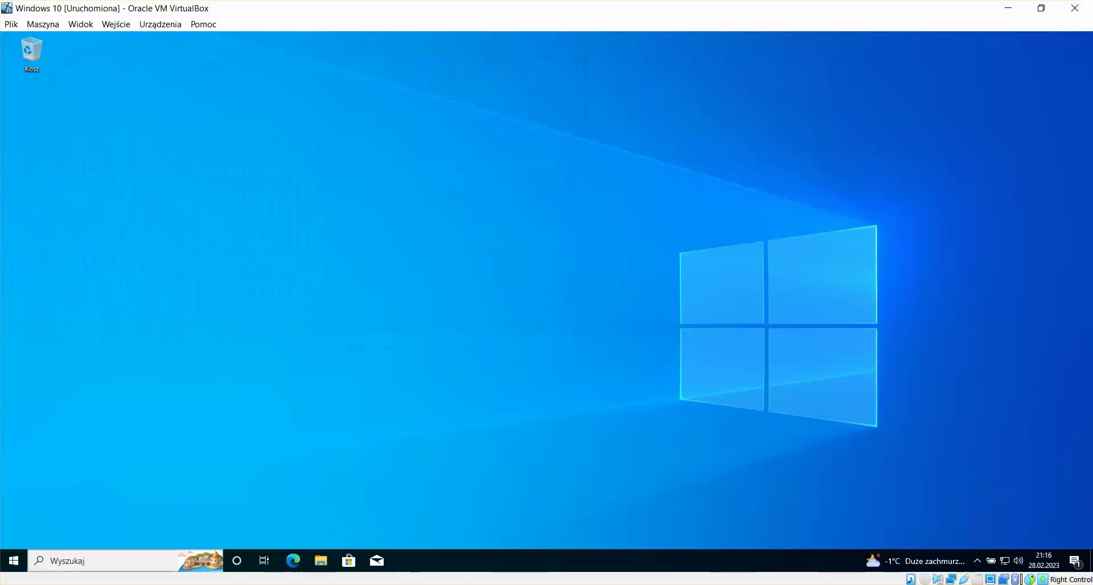
pyautogui.click(12, 501)
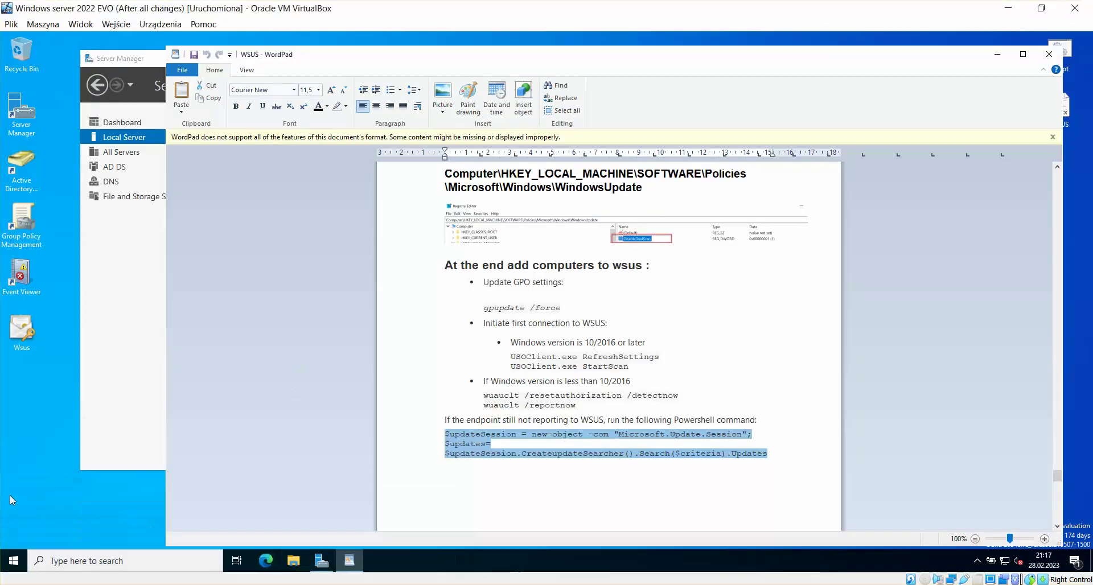
# Step: Run wuauclt /reportnow in a Command Prompt on the EVO VM and close it
pyautogui.click(14, 560)
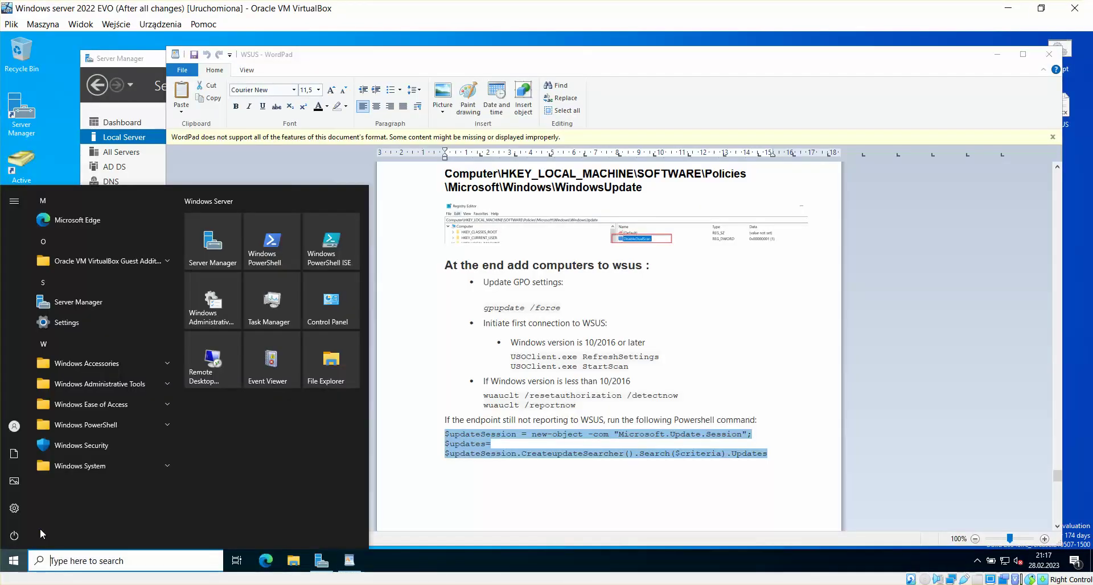
pyautogui.write('cmd')
pyautogui.press('Return')
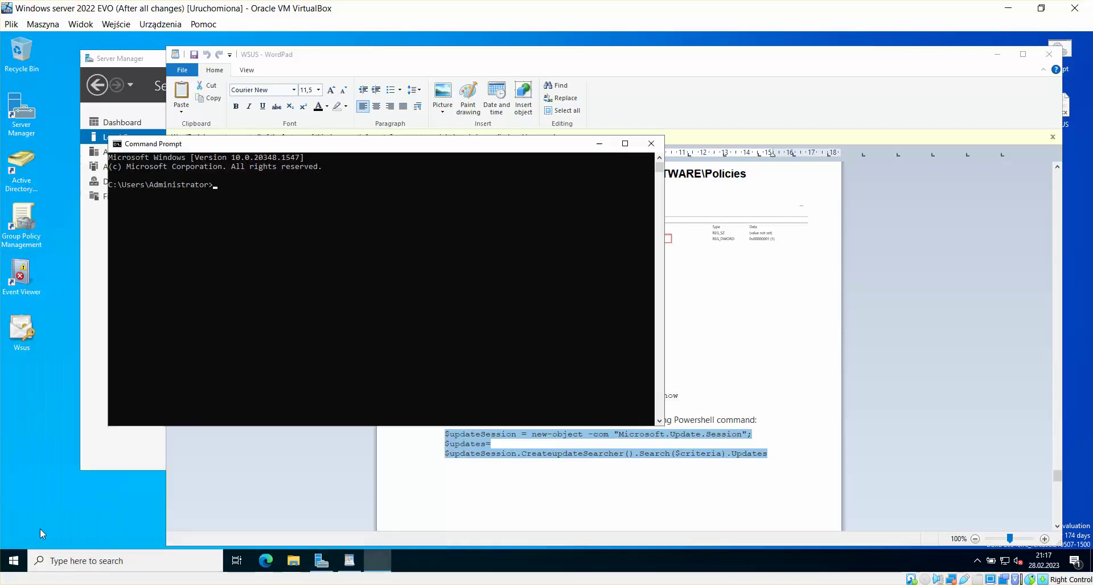
pyautogui.write('wua')
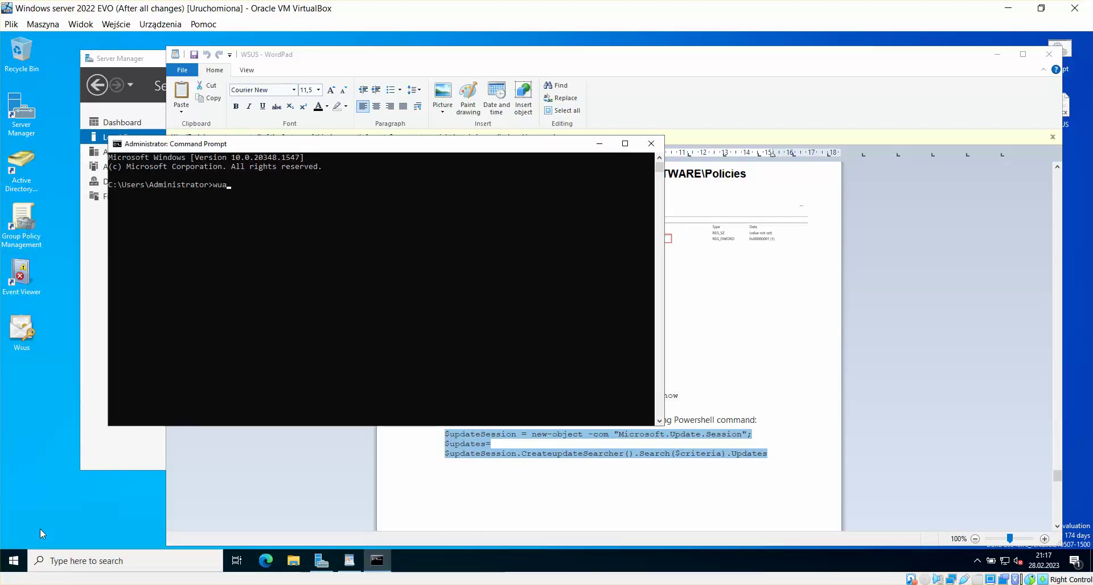
pyautogui.write('uclt /report')
pyautogui.write('now')
pyautogui.press('Return')
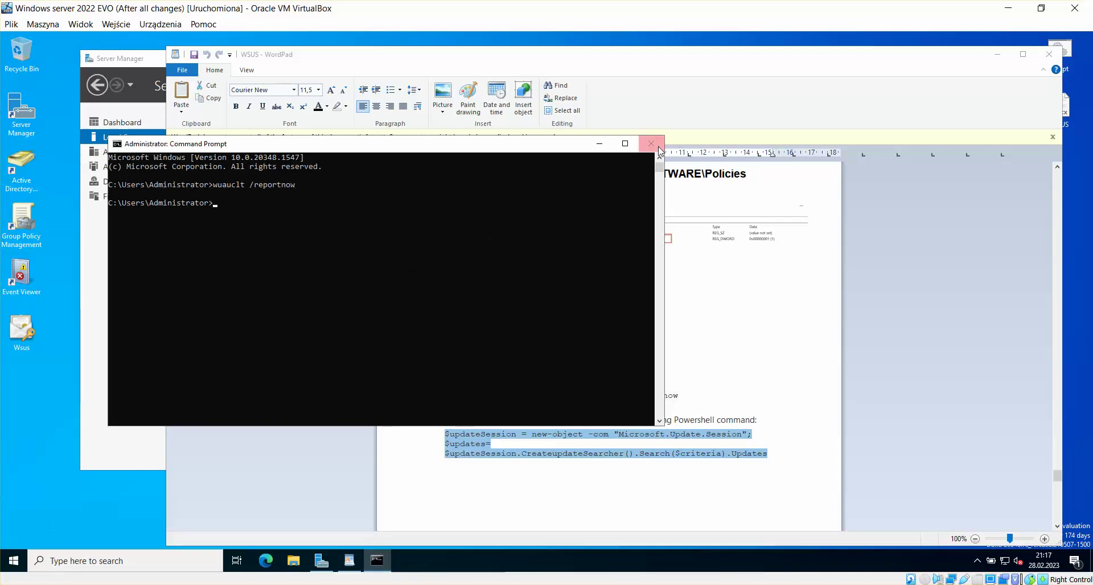
pyautogui.click(651, 144)
# Step: Reposition WordPad and scroll to the resetauthorization and wuauclt /reportnow lines in the notes
pyautogui.moveTo(658, 59); pyautogui.dragTo(601, 46)
pyautogui.click(647, 252)
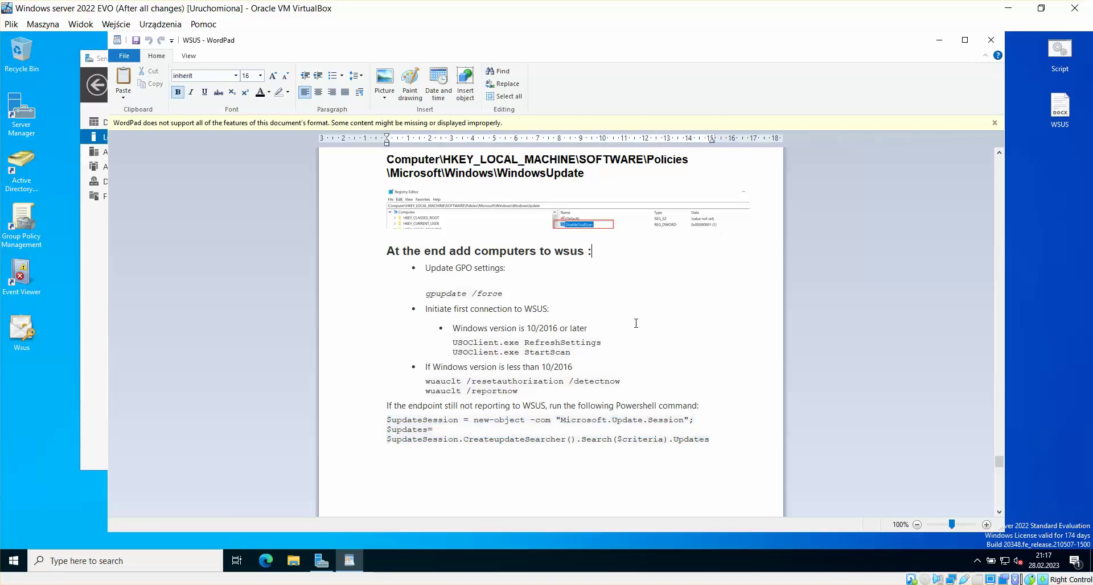
pyautogui.scroll(-3, 642, 306)
pyautogui.moveTo(622, 295); pyautogui.dragTo(425, 295)
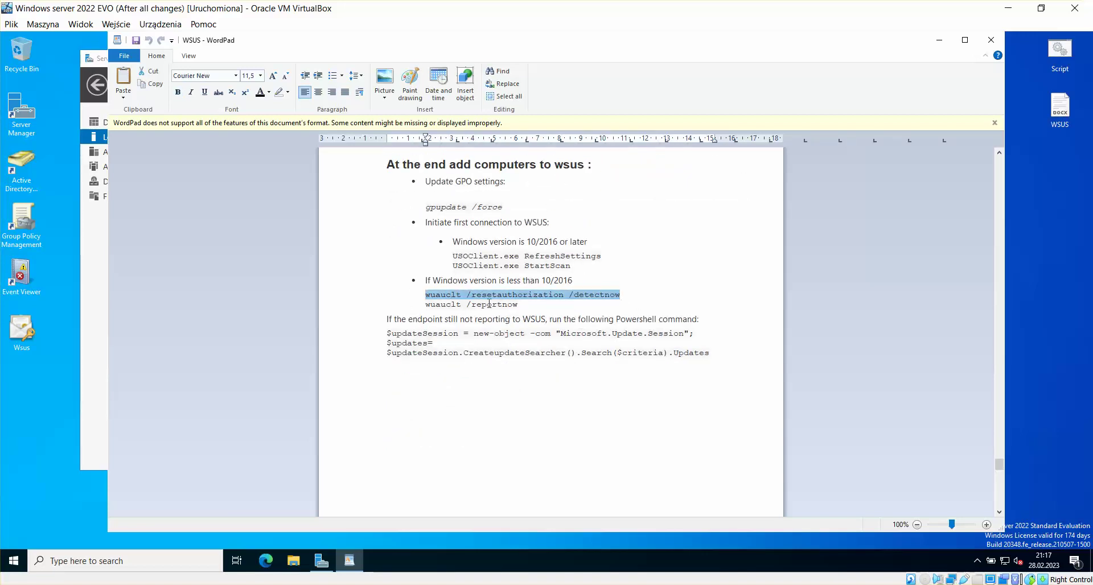
pyautogui.click(605, 295)
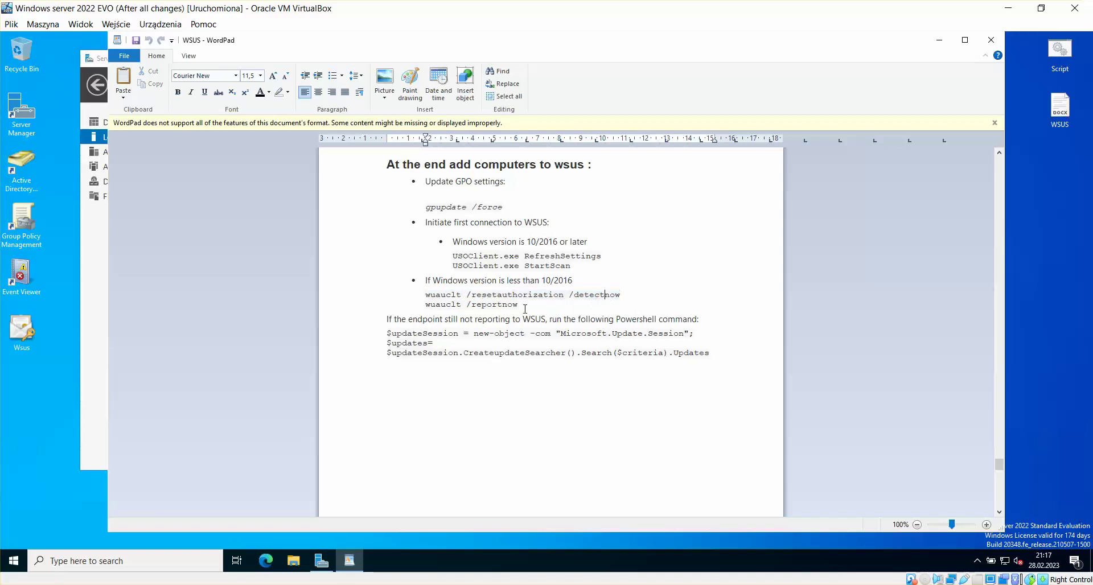
pyautogui.moveTo(516, 306); pyautogui.dragTo(431, 306)
pyautogui.click(549, 306)
pyautogui.click(231, 584)
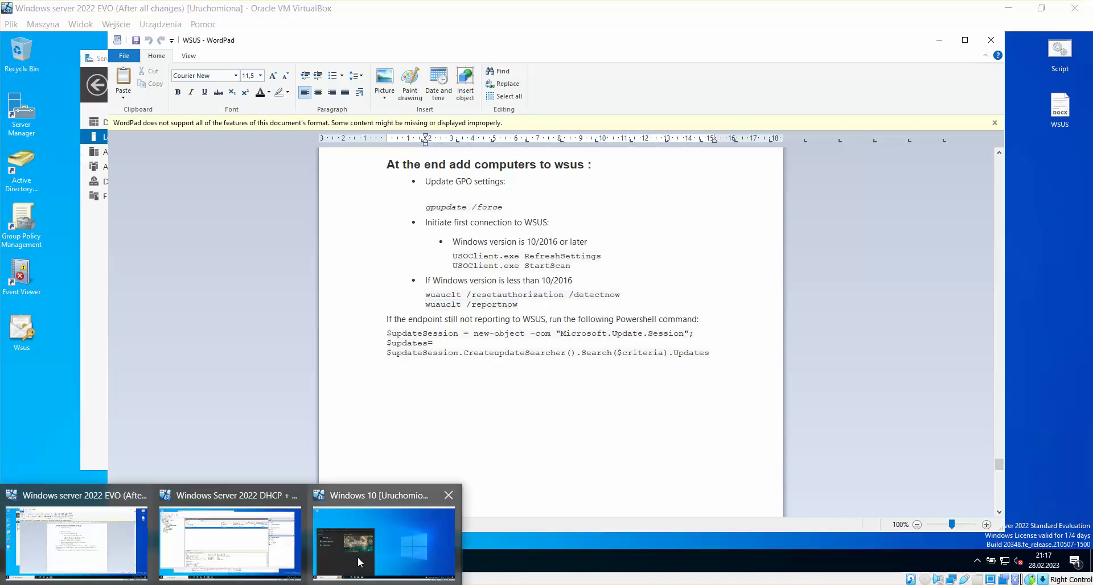
# Step: Refresh the WSUS computer list and check ddrserv, test.ddr.local and ddr-dhcp-wsus statuses
pyautogui.click(227, 541)
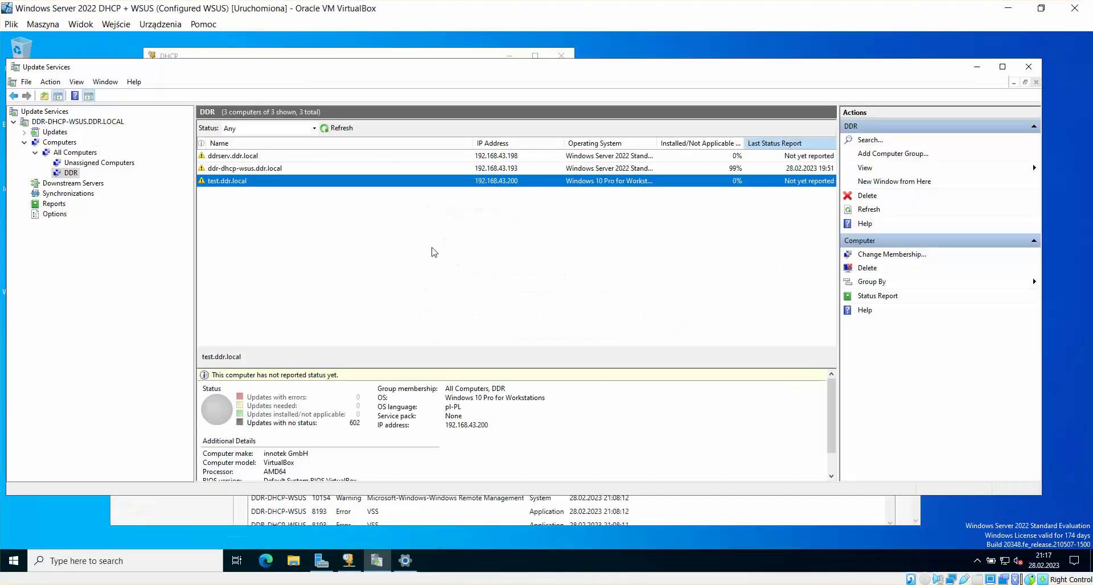
pyautogui.click(257, 156)
pyautogui.click(335, 128)
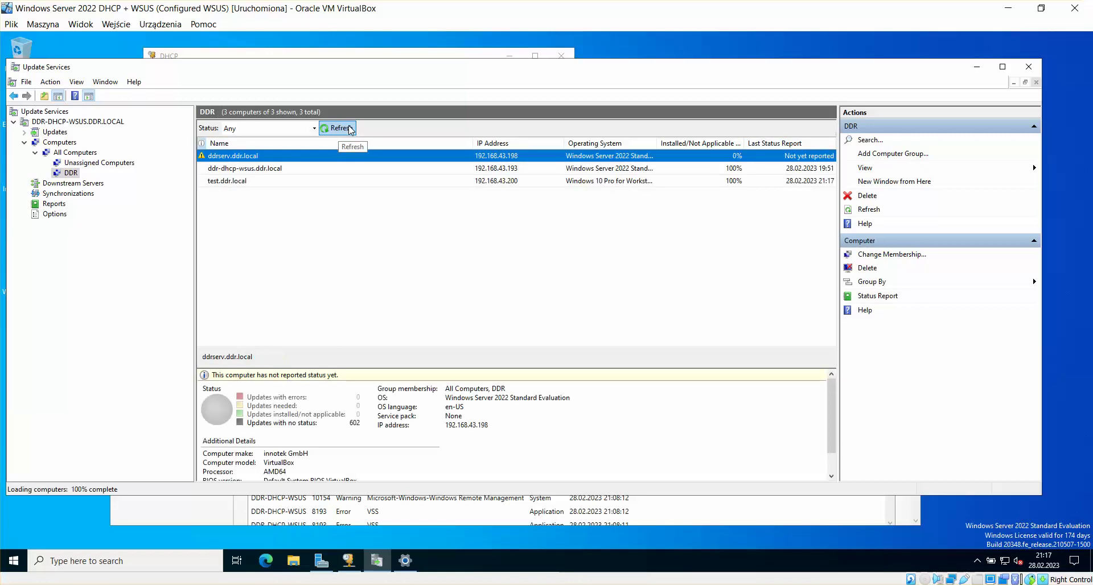
pyautogui.click(256, 182)
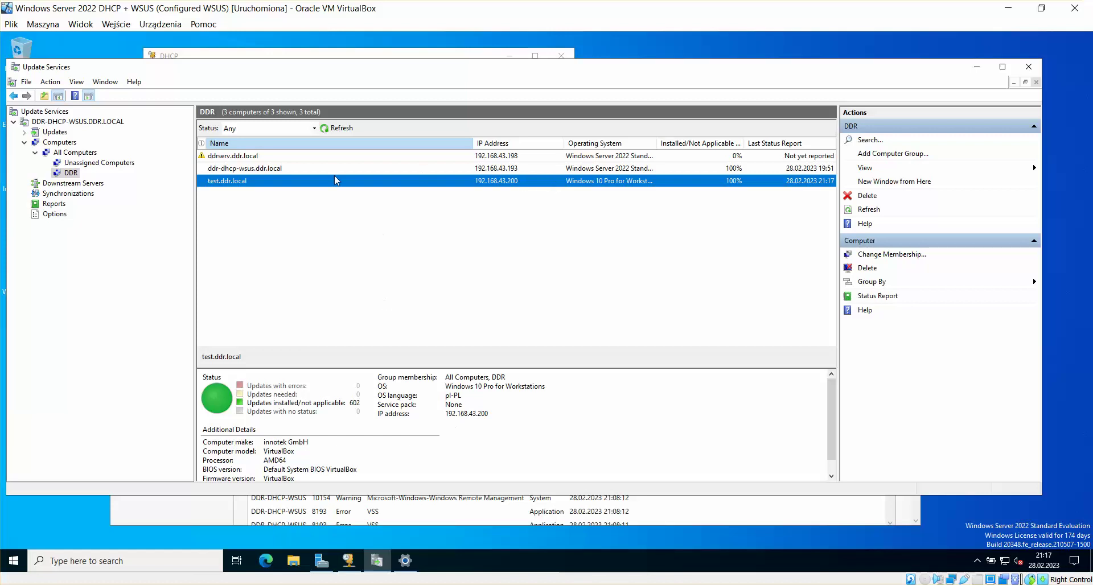
pyautogui.click(251, 169)
pyautogui.click(477, 157)
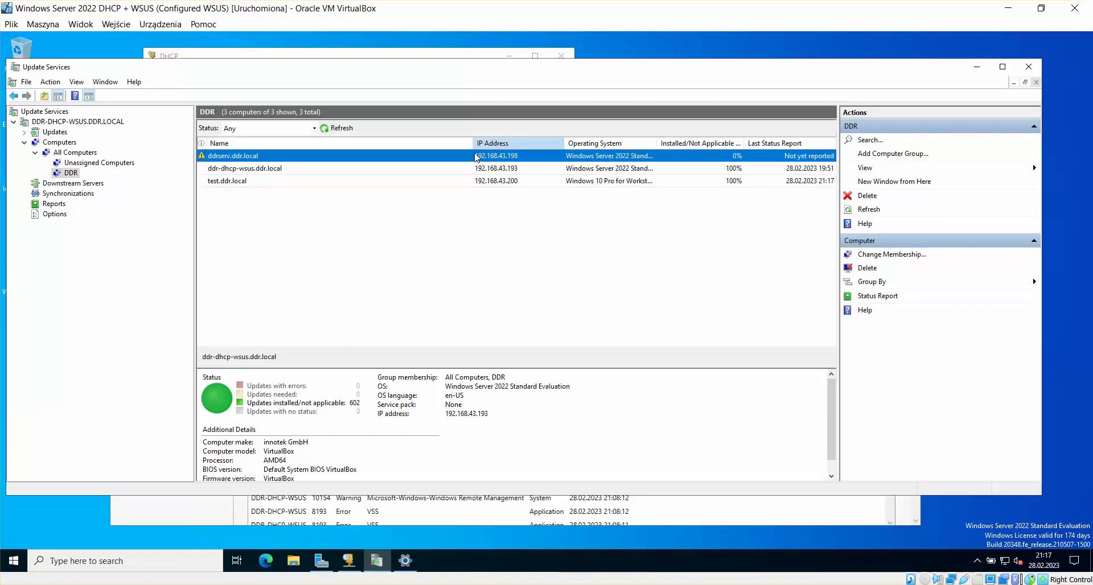
pyautogui.click(335, 128)
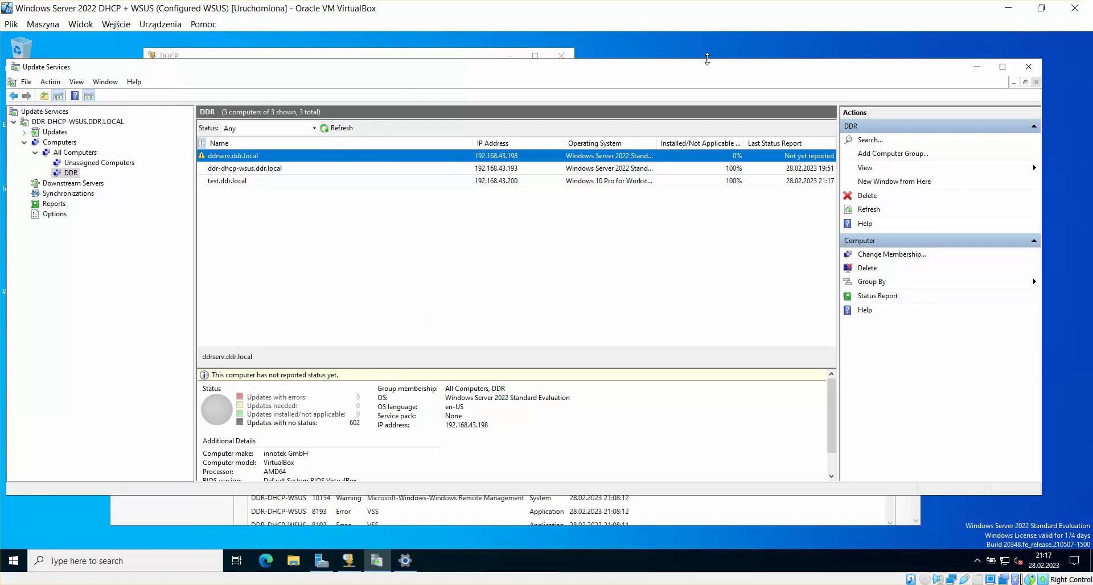
# Step: Minimize Update Services, open and close Windows Update settings, then return to the EVO VM
pyautogui.click(977, 67)
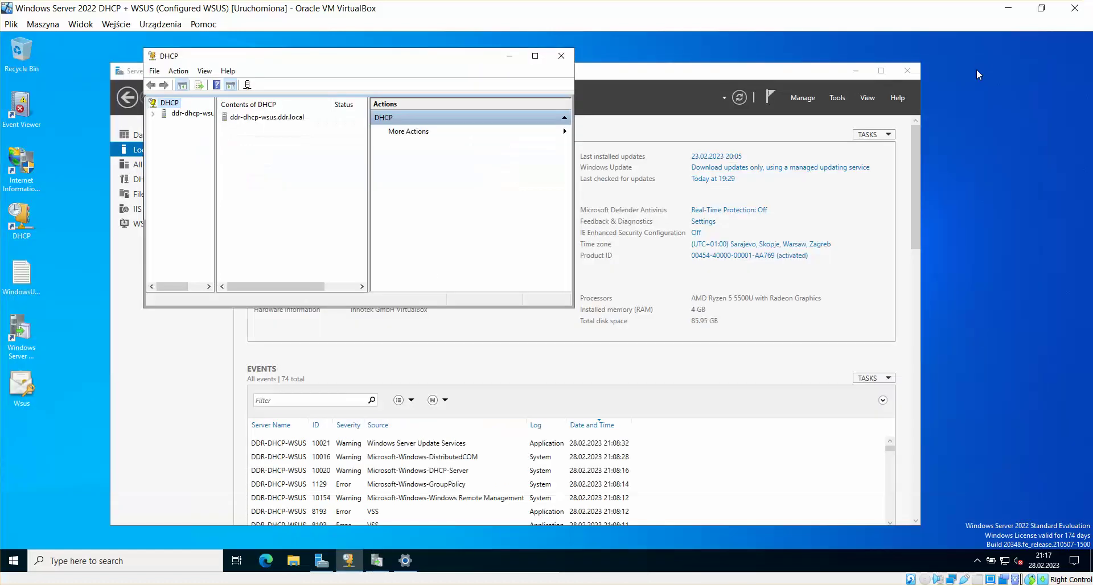
pyautogui.click(405, 561)
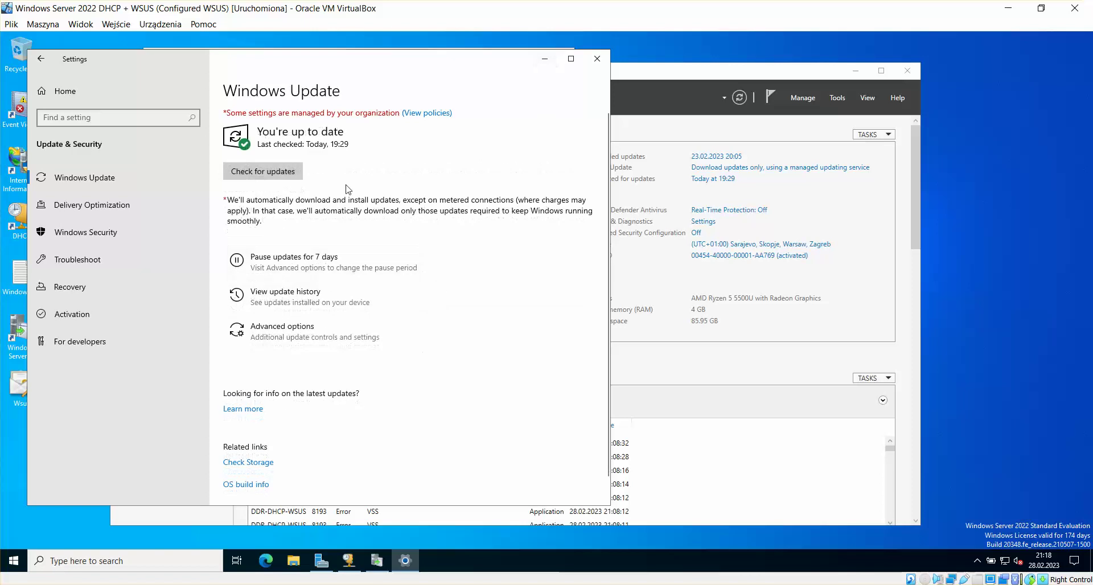
pyautogui.doubleClick(597, 50)
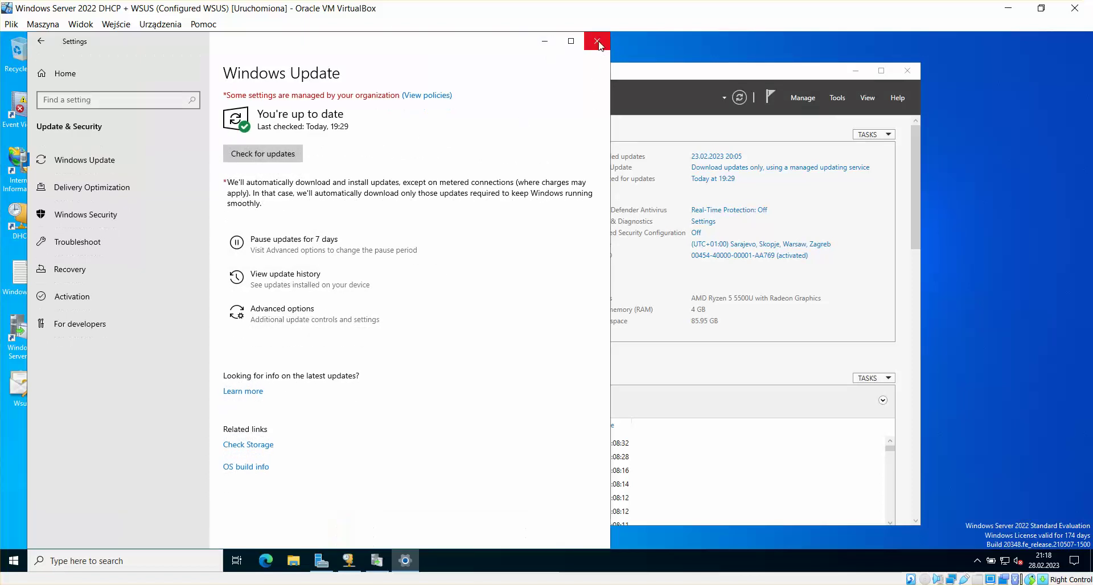
pyautogui.click(597, 40)
pyautogui.moveTo(218, 569)
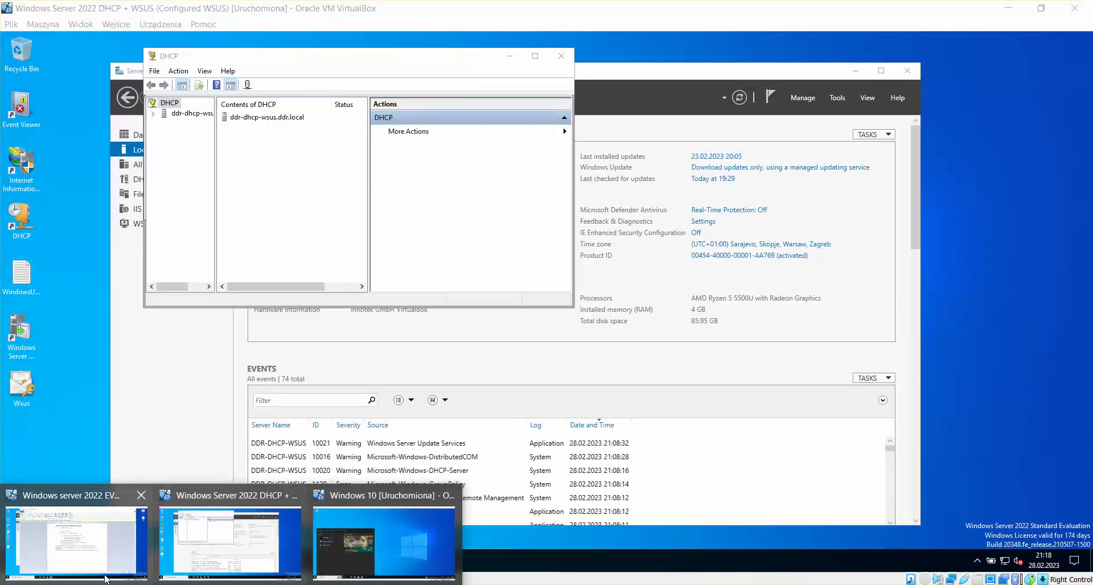
pyautogui.click(105, 570)
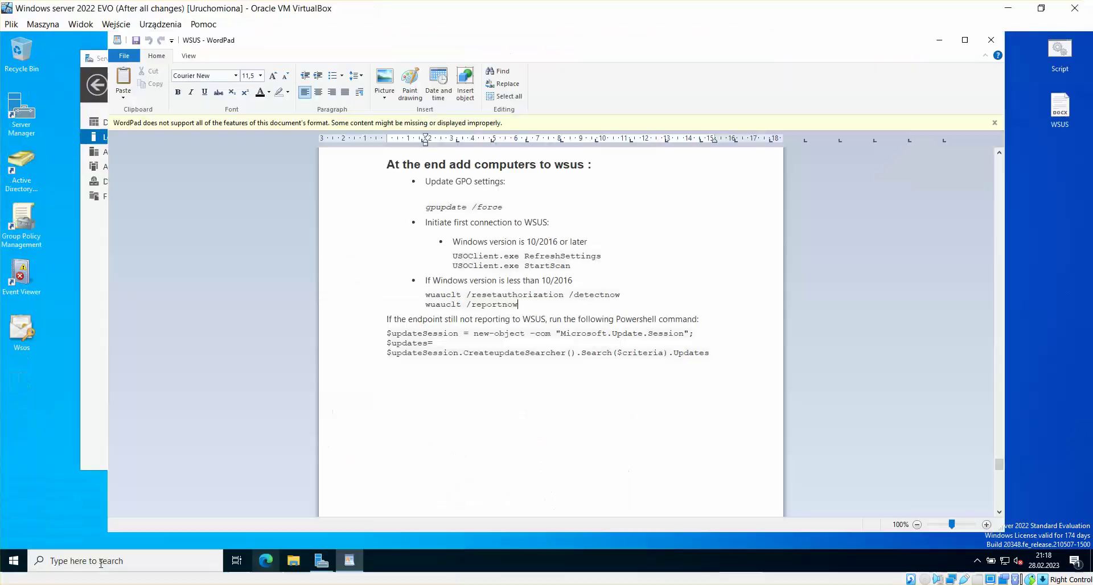
# Step: Open a Command Prompt and run 'wuauclt /resetauthorization /detectnow', copied from the WordPad notes
pyautogui.click(13, 562)
pyautogui.write('cmd')
pyautogui.press('Return')
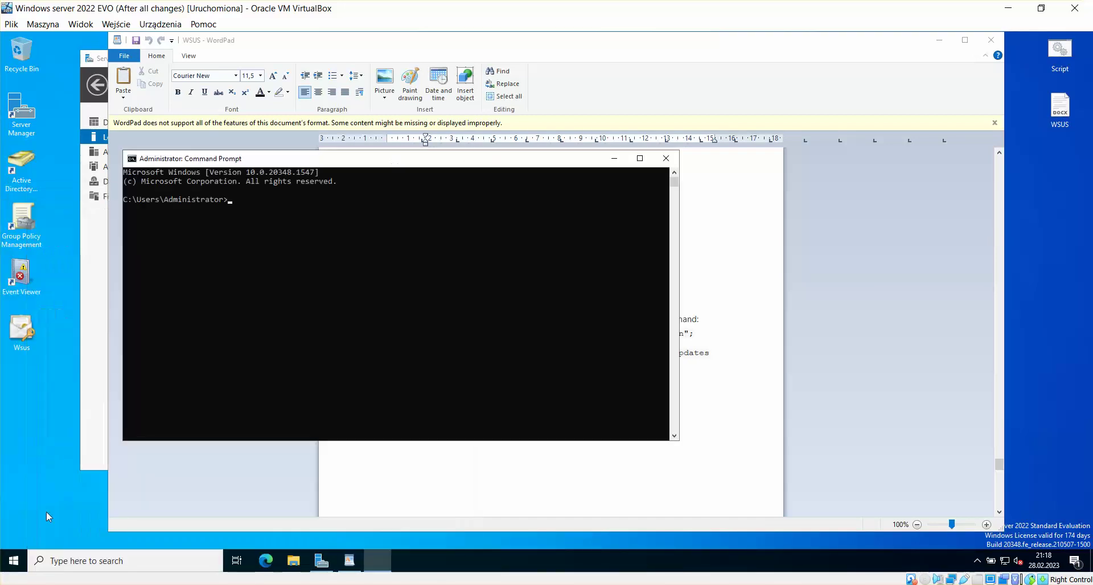
pyautogui.moveTo(389, 168); pyautogui.dragTo(259, 193)
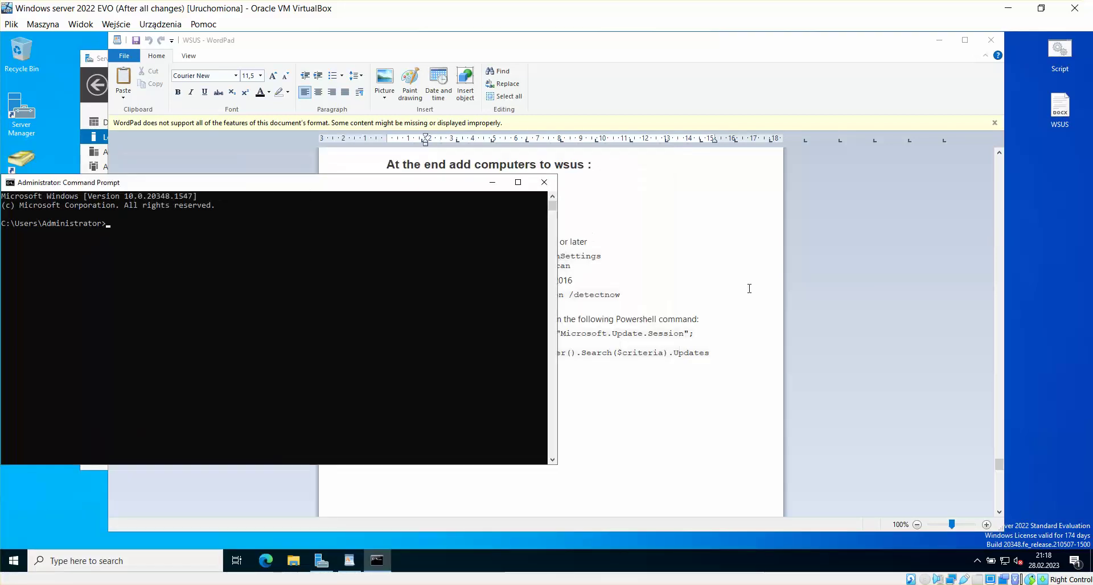
pyautogui.click(684, 323)
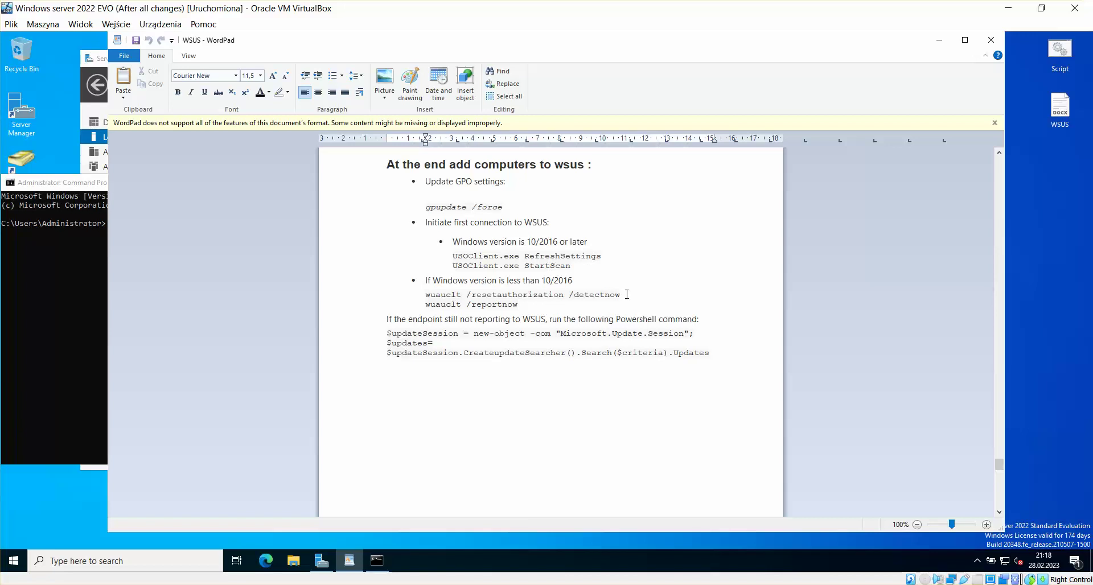
pyautogui.moveTo(627, 295); pyautogui.dragTo(425, 295)
pyautogui.rightClick(427, 298)
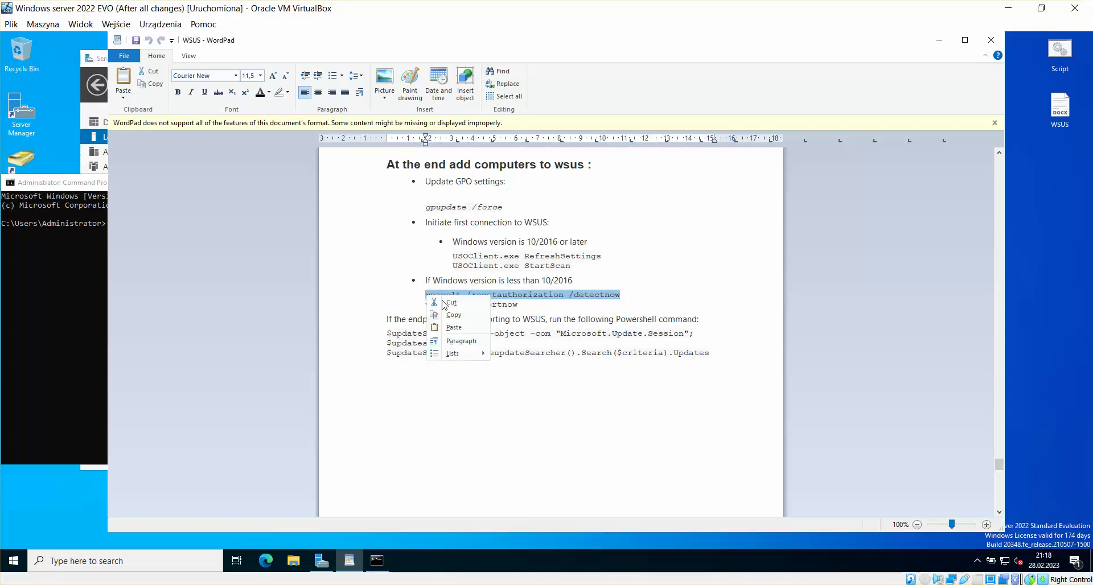
pyautogui.click(453, 311)
pyautogui.click(84, 297)
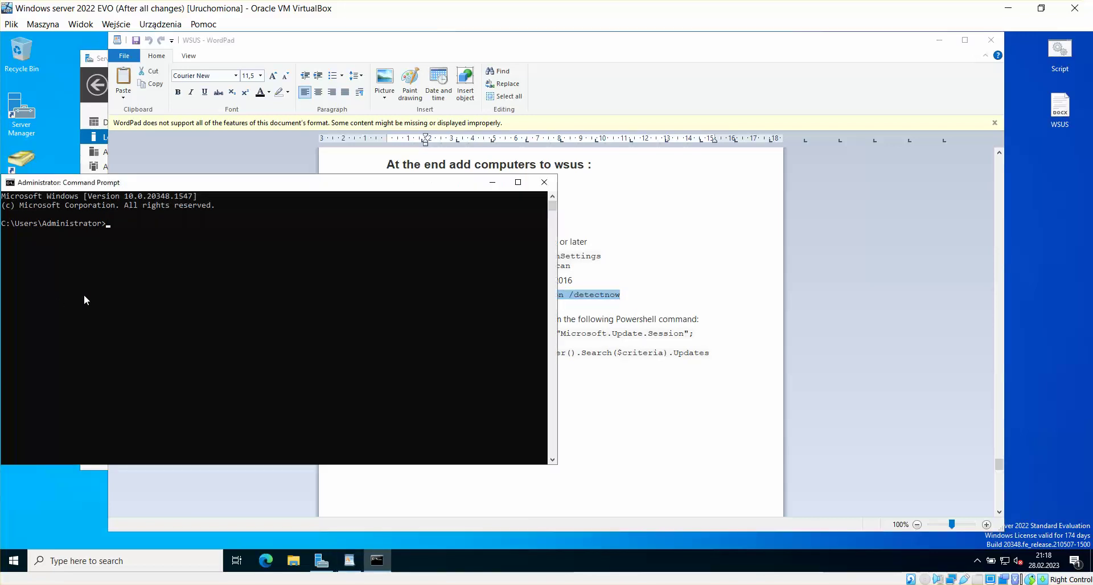
pyautogui.rightClick(83, 293)
pyautogui.press('Return')
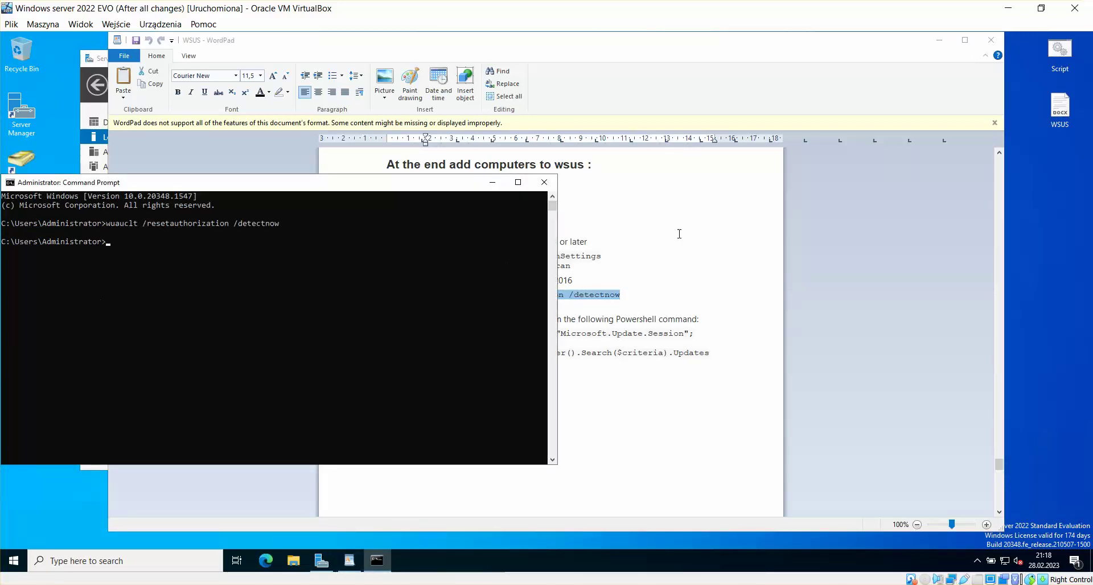
# Step: Copy 'wuauclt /reportnow' from the notes and run it in the Command Prompt
pyautogui.hotkey('alt', 'Tab')
pyautogui.moveTo(515, 305); pyautogui.dragTo(444, 304)
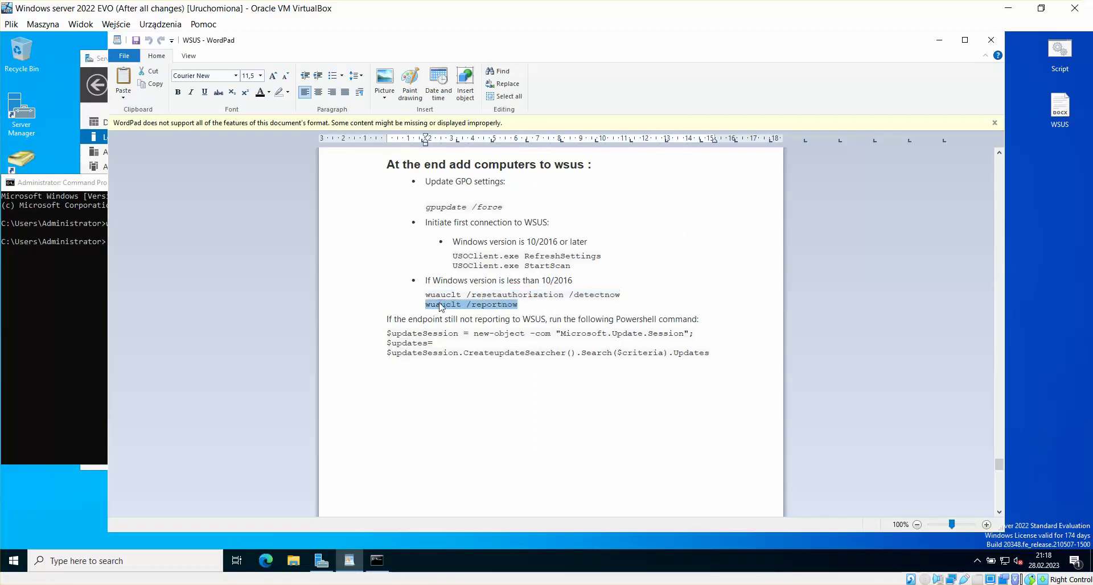
pyautogui.rightClick(442, 308)
pyautogui.click(456, 320)
pyautogui.click(102, 309)
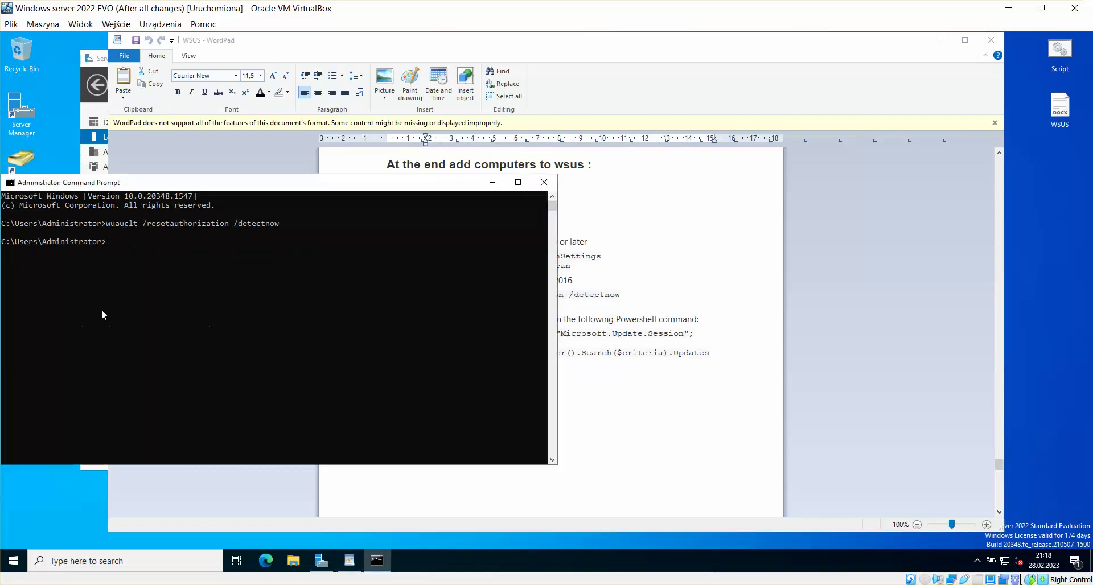
pyautogui.rightClick(117, 313)
pyautogui.press('Return')
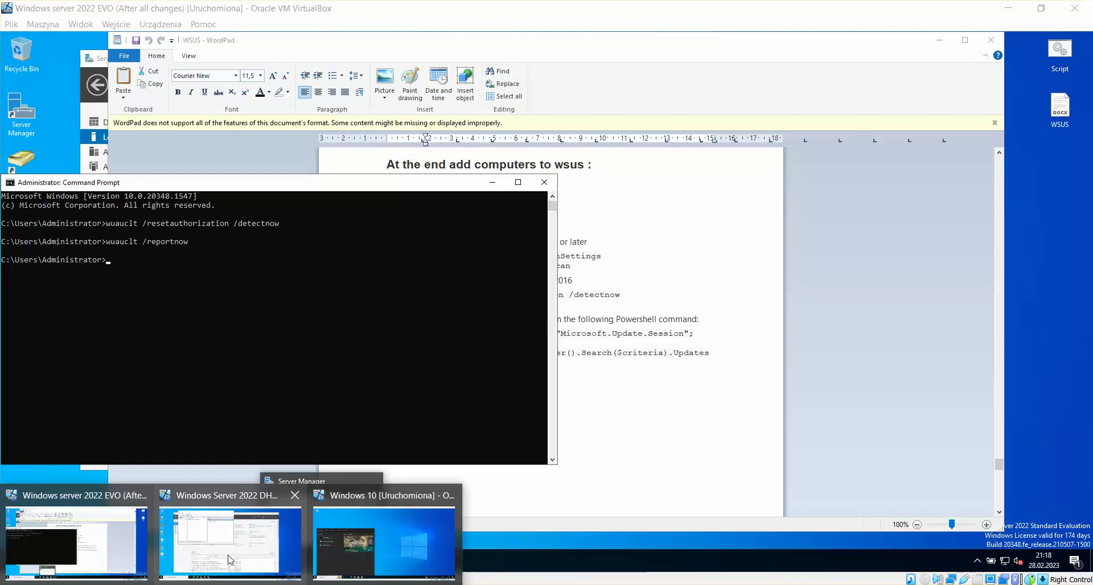
# Step: On the DHCP + WSUS server, refresh the DDR computer list in Update Services twice
pyautogui.click(230, 560)
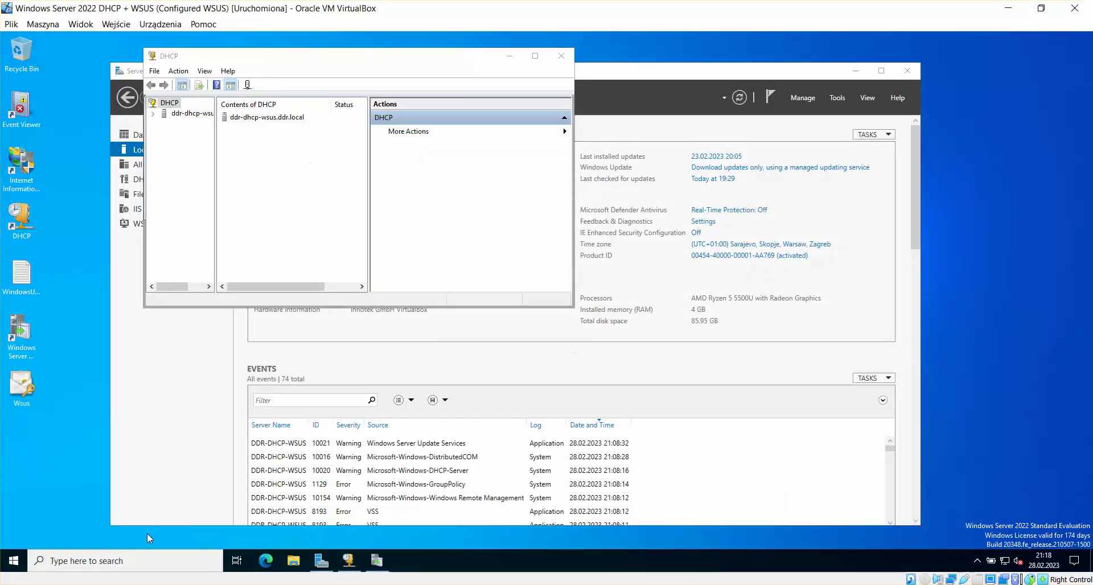
pyautogui.click(376, 561)
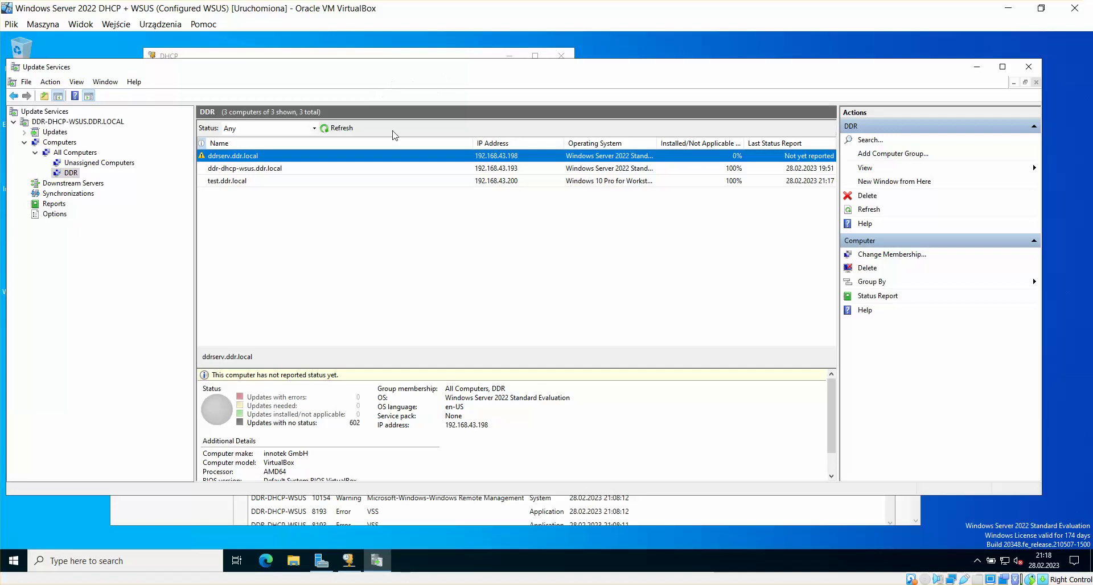
pyautogui.click(355, 127)
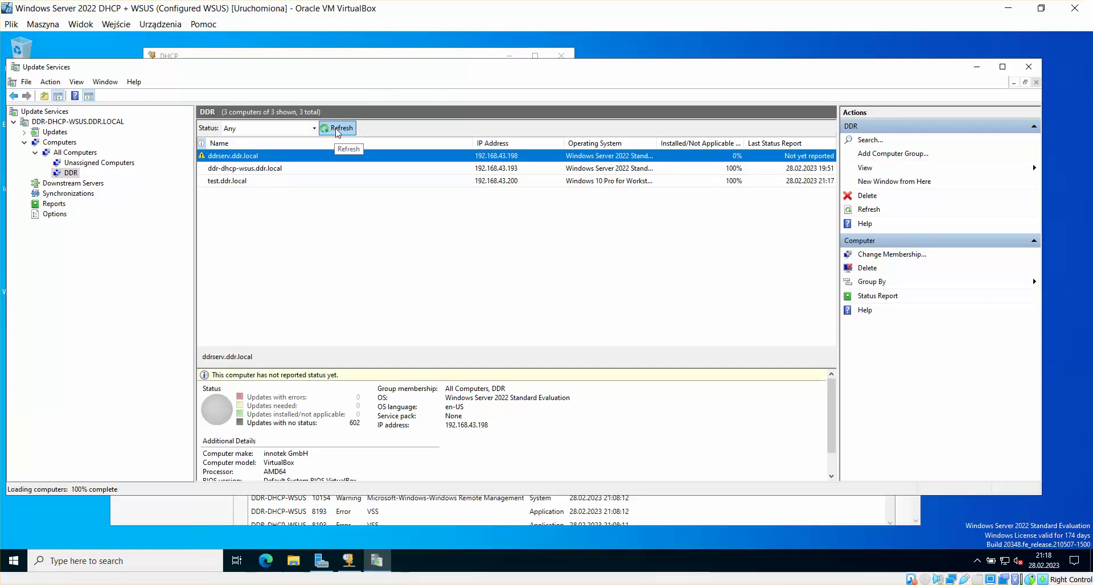
pyautogui.moveTo(410, 66); pyautogui.dragTo(415, 54)
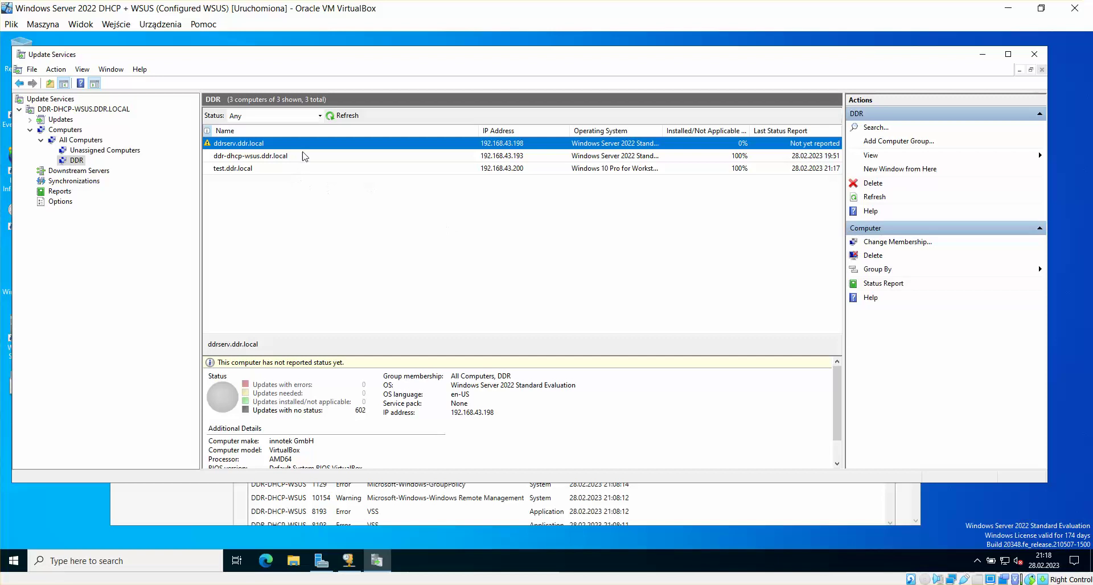
pyautogui.click(345, 114)
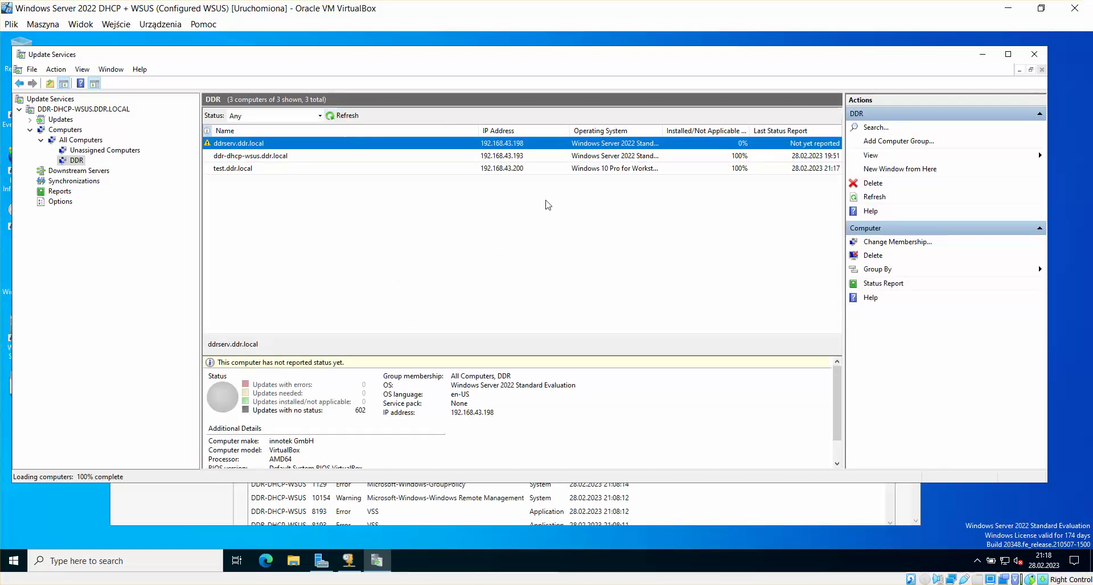
# Step: Inspect test, ddr-dhcp-wsus and ddrserv.ddr.local, refresh again, then return to the EVO VM
pyautogui.click(531, 169)
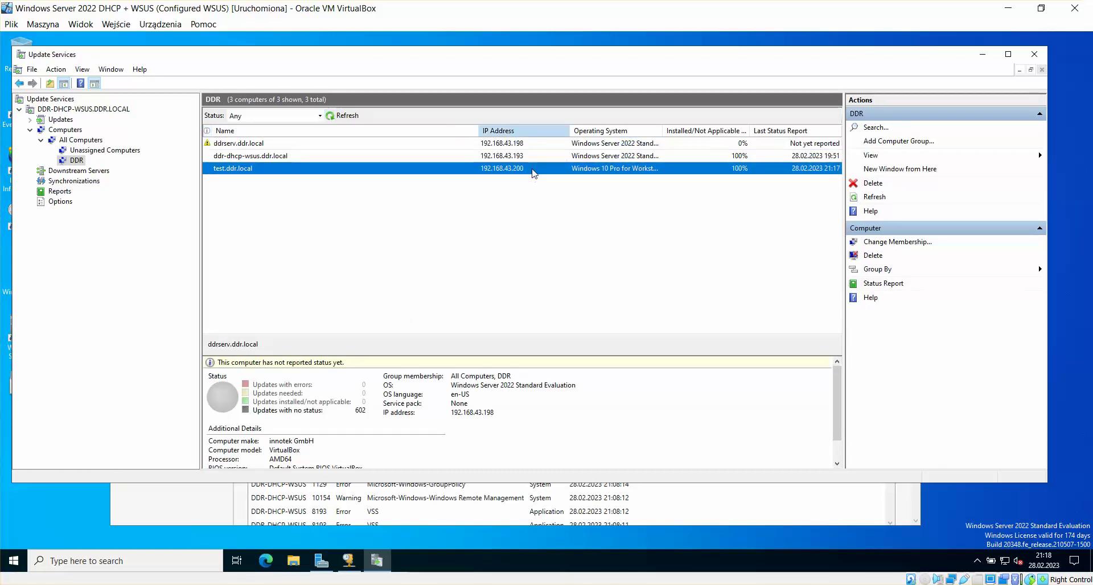
pyautogui.click(483, 159)
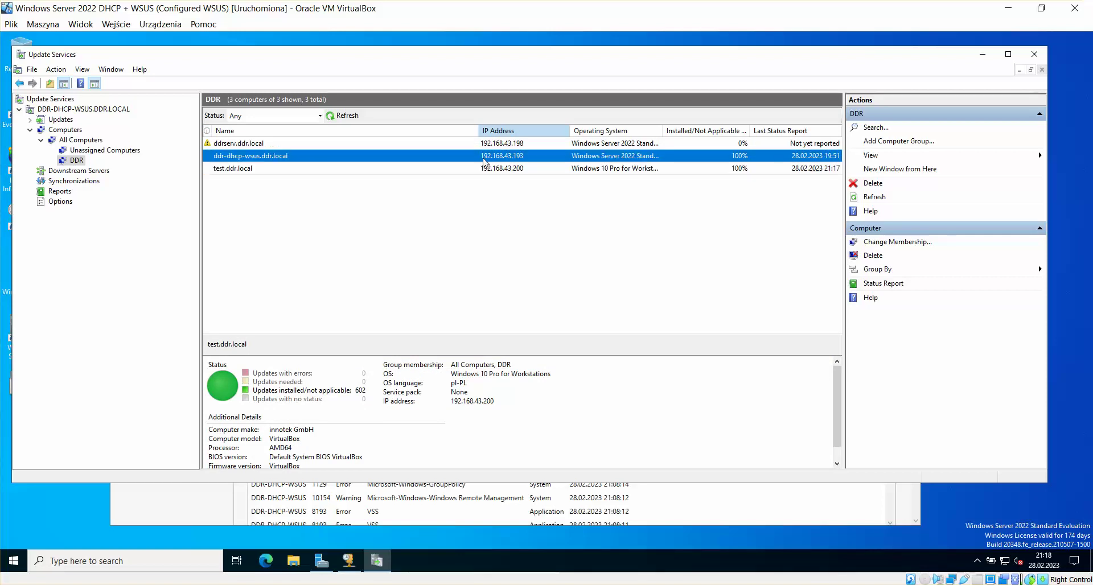
pyautogui.click(307, 144)
pyautogui.click(356, 117)
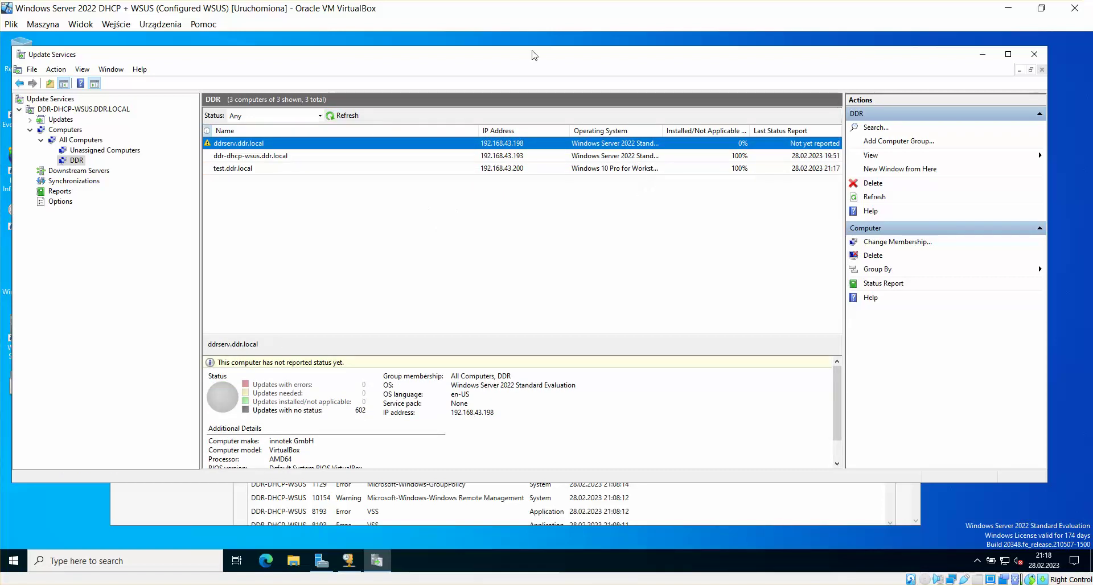
pyautogui.moveTo(523, 63); pyautogui.dragTo(542, 58)
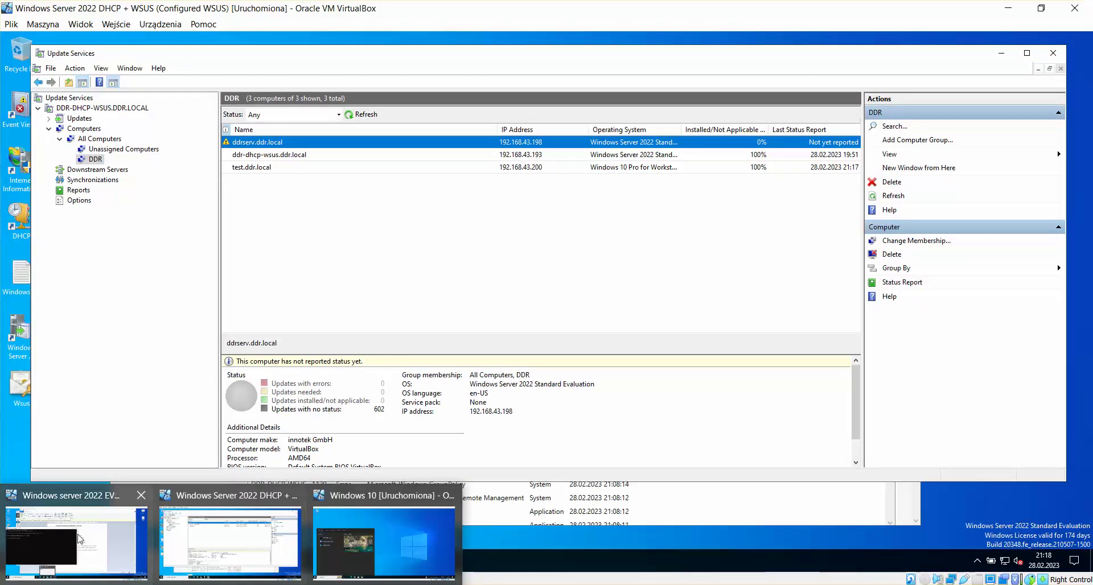
pyautogui.click(232, 524)
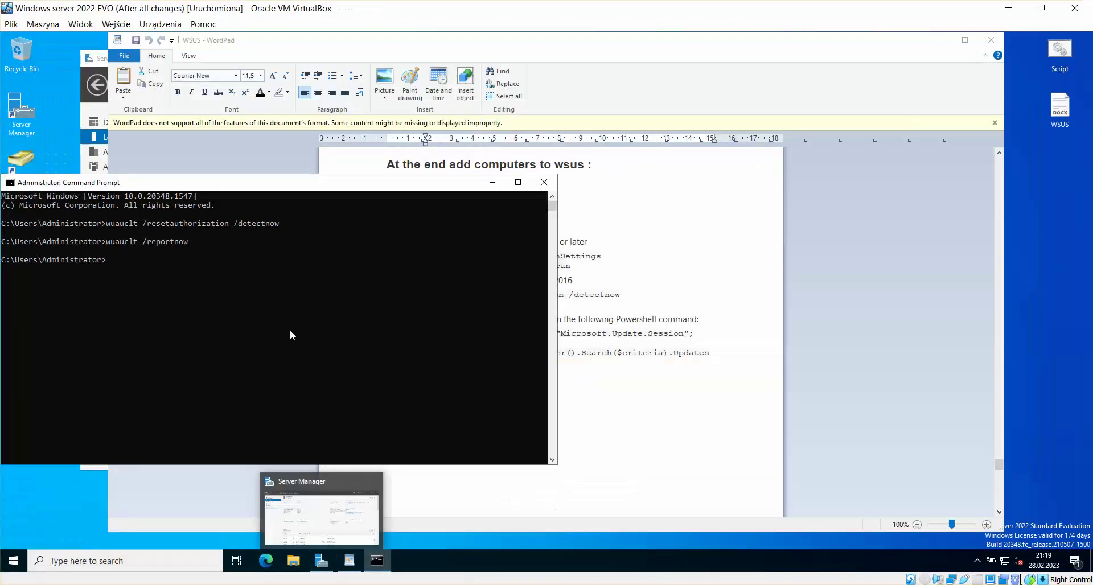
# Step: Close the Command Prompt and scroll the WordPad notes to the Troubleshooting section
pyautogui.click(550, 182)
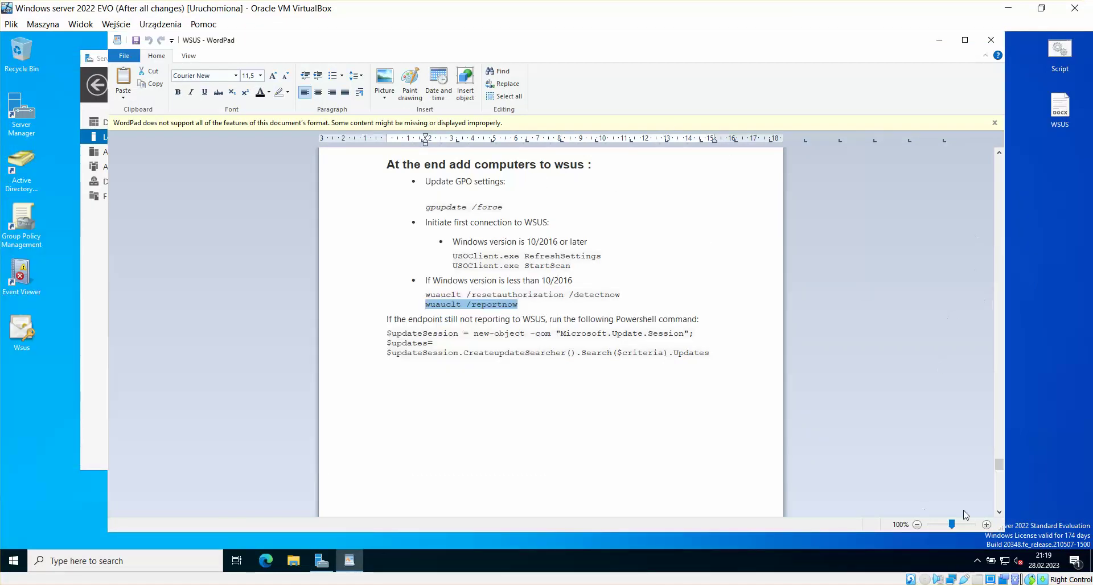
pyautogui.click(999, 512)
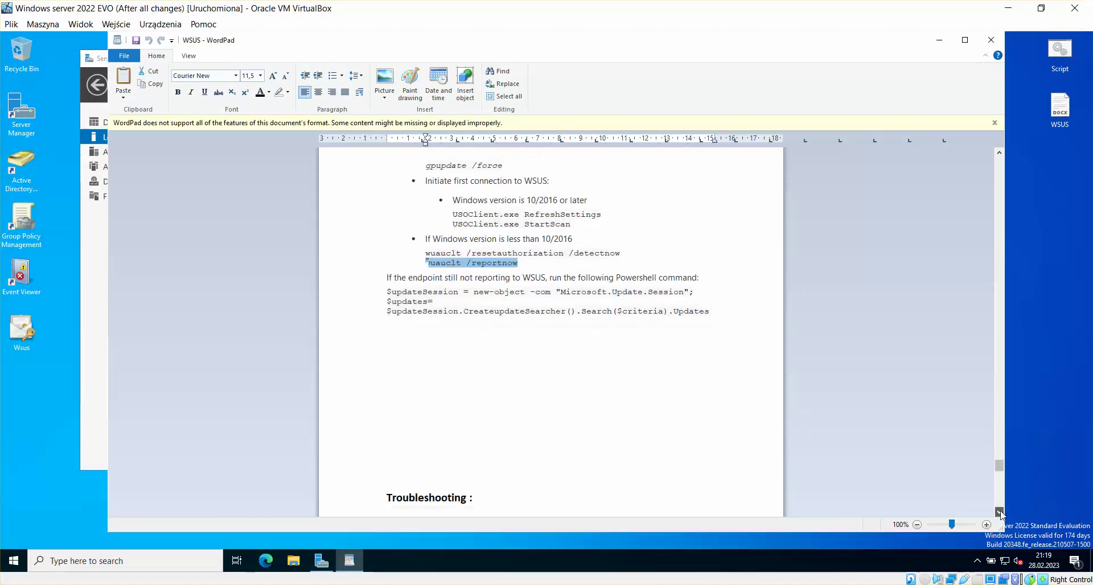
pyautogui.scroll(-6, 999, 512)
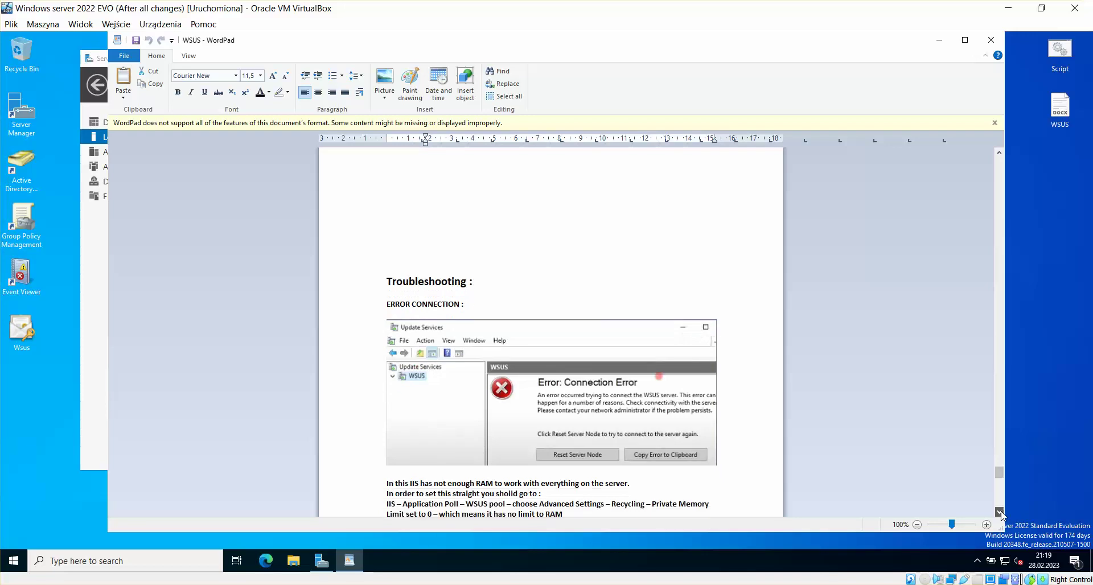
pyautogui.scroll(-2, 1001, 515)
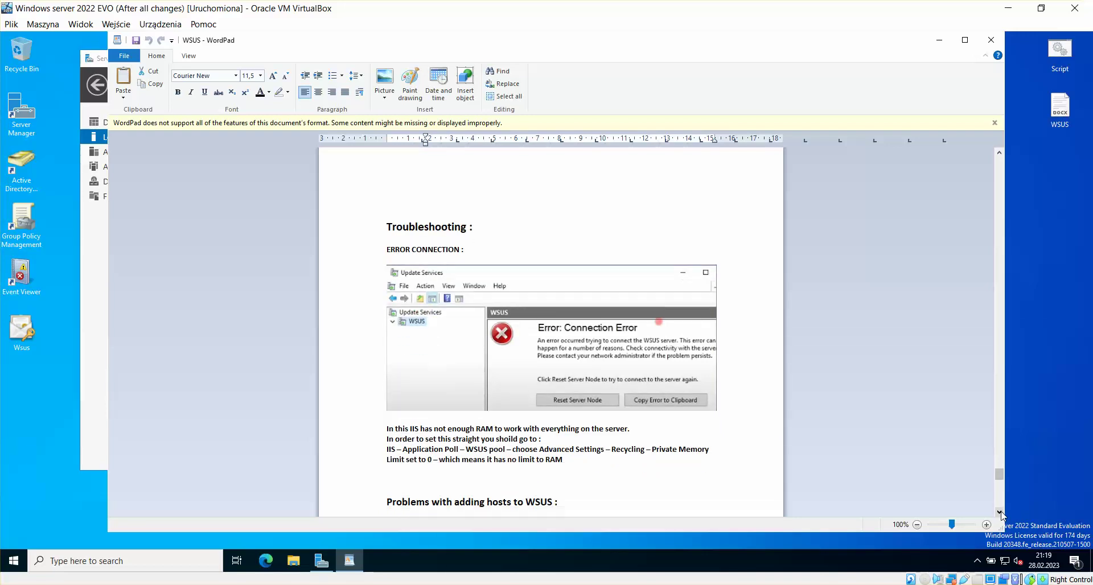
pyautogui.scroll(-2, 1001, 514)
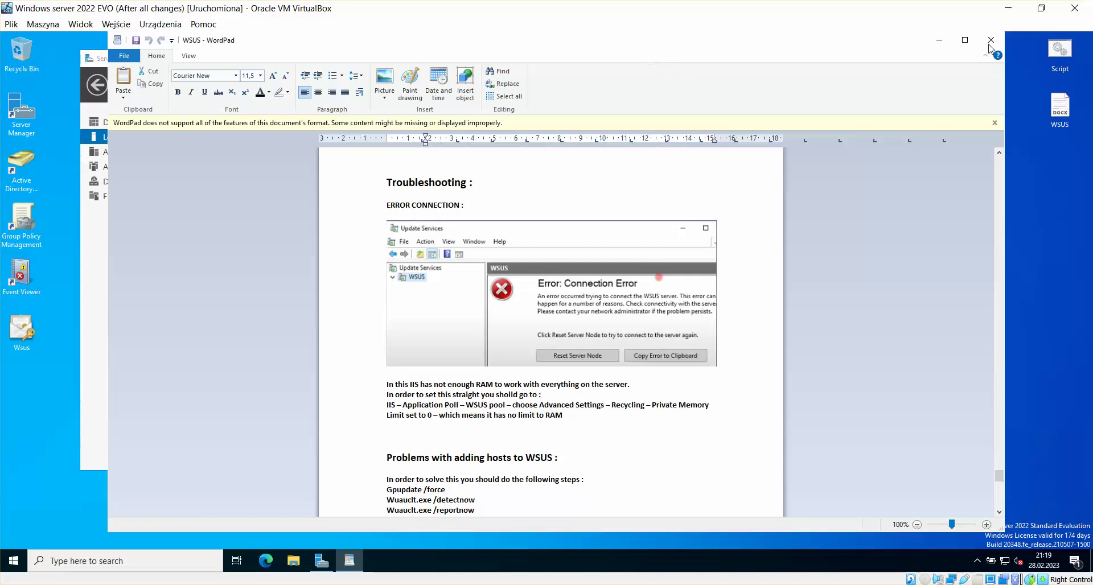
# Step: Maximize WordPad and zoom the notes in to 140%
pyautogui.click(965, 40)
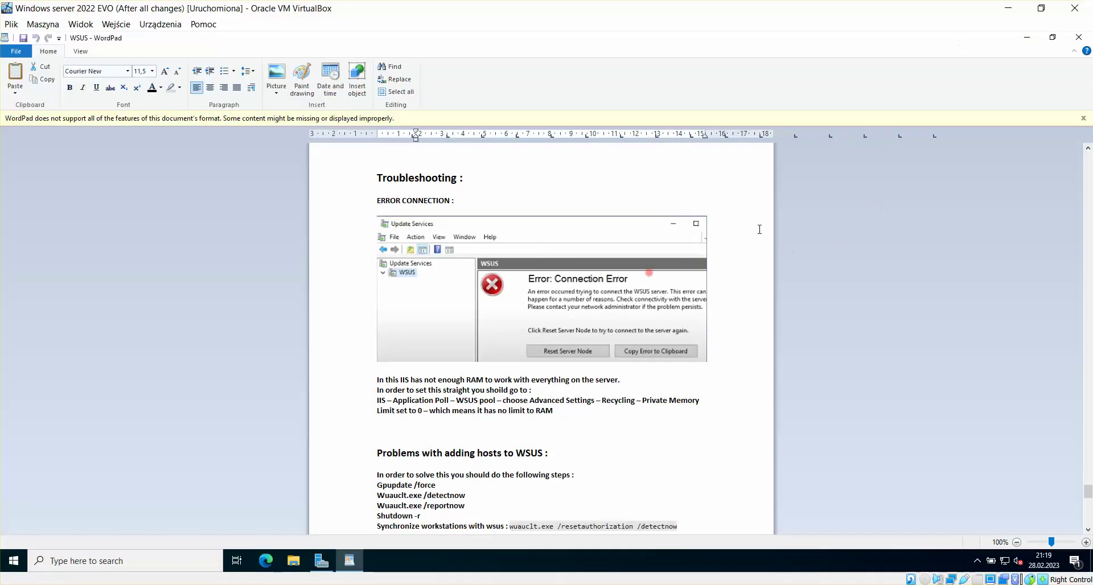
pyautogui.click(1087, 542)
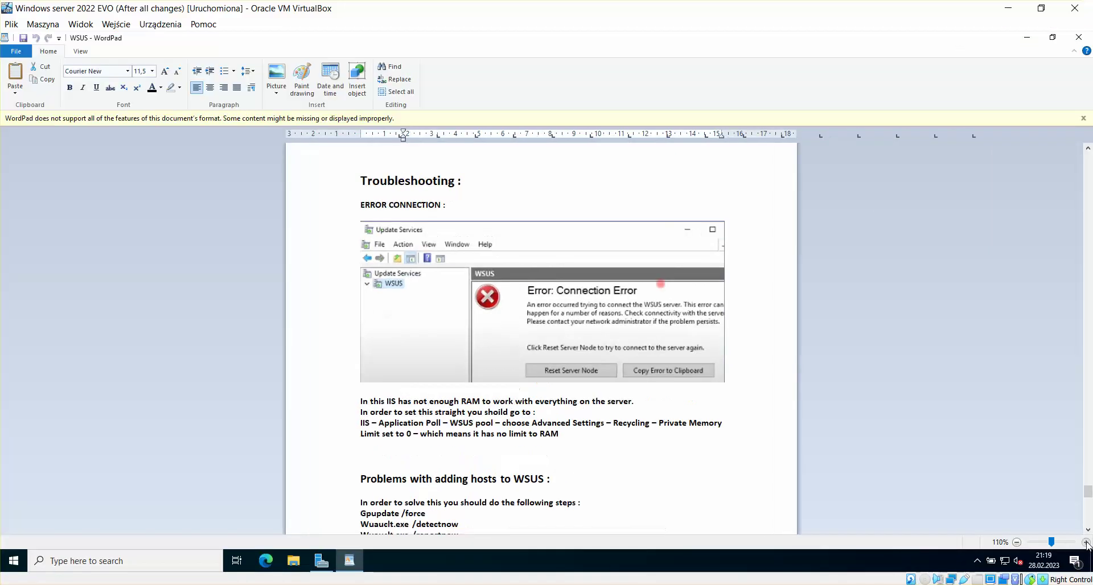
pyautogui.click(1086, 542)
pyautogui.click(1086, 543)
pyautogui.click(1087, 543)
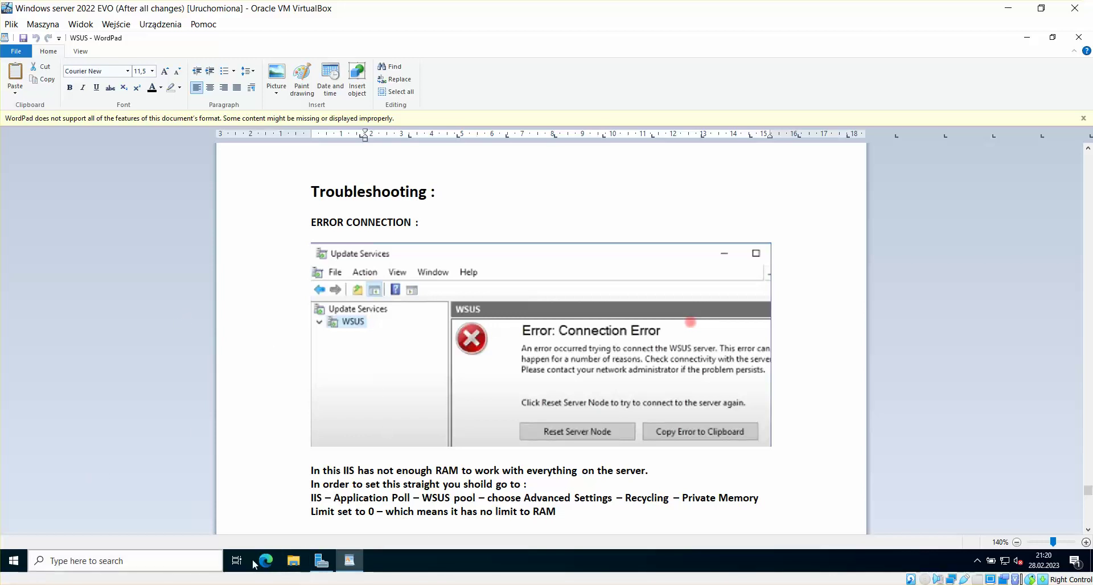
# Step: On the DHCP and WSUS VM, open IIS Manager to the server's Application Pools list
pyautogui.moveTo(321, 561)
pyautogui.click(234, 541)
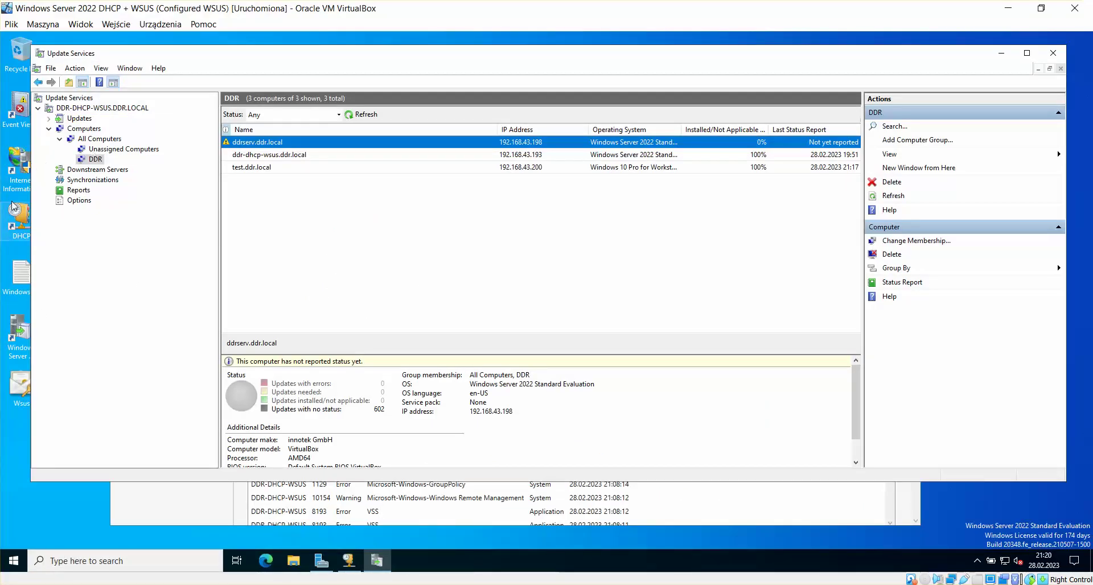
pyautogui.click(12, 173)
pyautogui.doubleClick(11, 172)
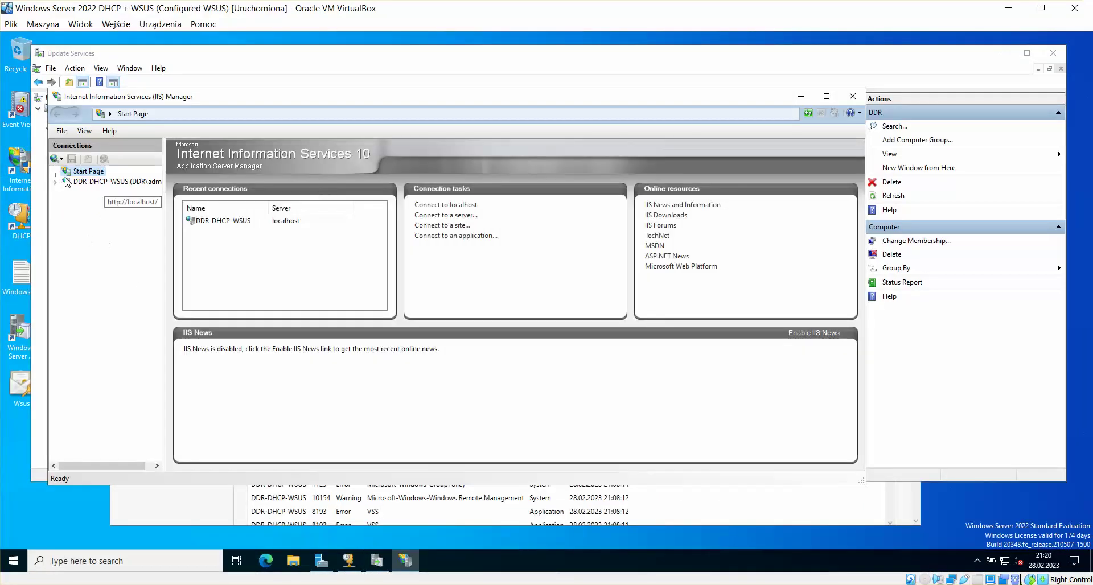
pyautogui.click(58, 182)
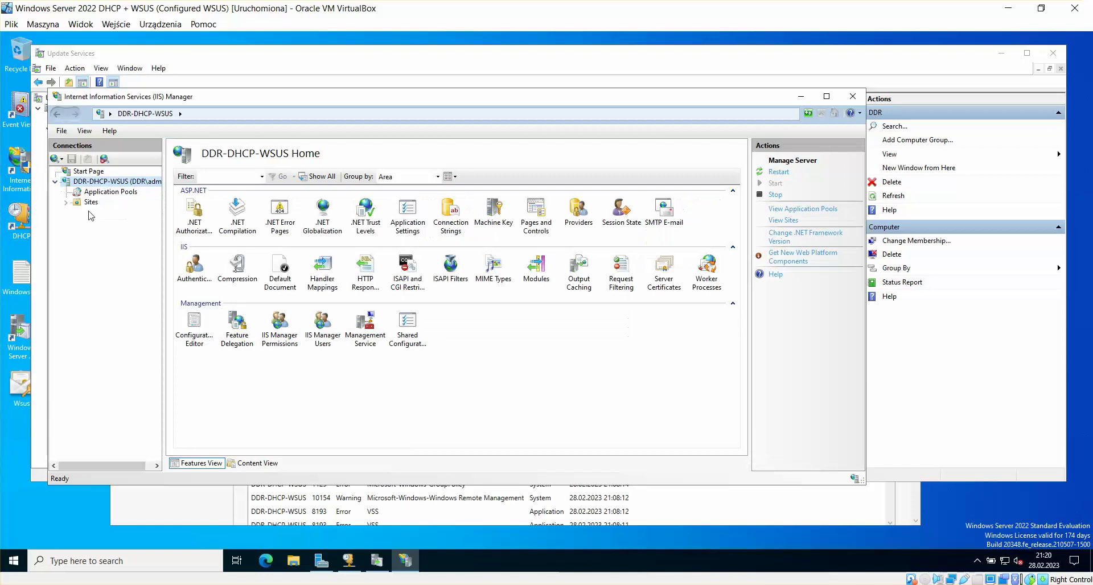
pyautogui.click(116, 192)
# Step: Check that WsusPool's Private Memory Limit in Advanced Settings is 0, closing without changes
pyautogui.click(201, 261)
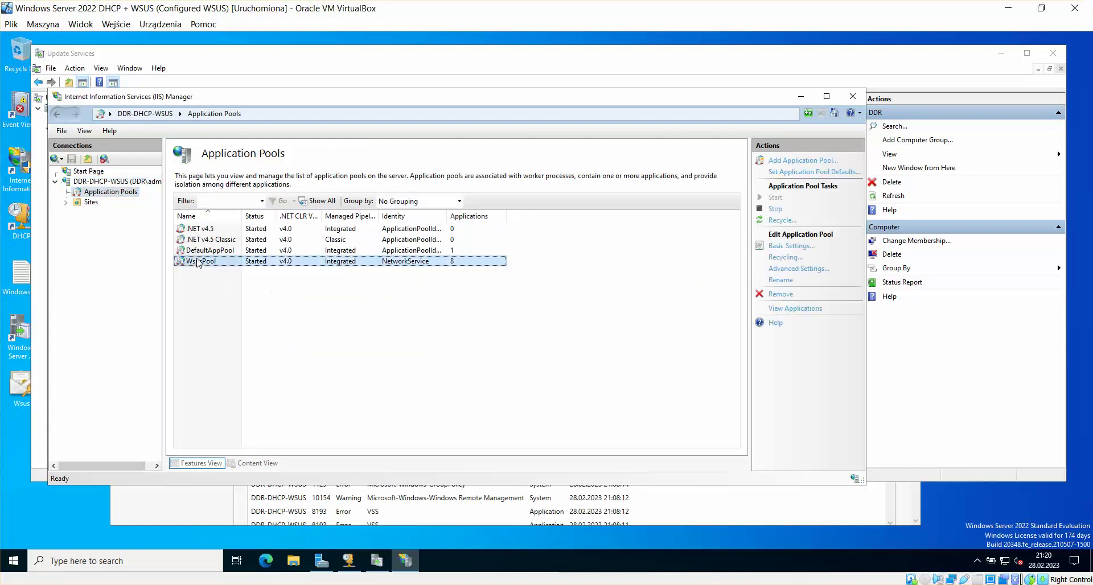
pyautogui.rightClick(210, 263)
pyautogui.click(261, 361)
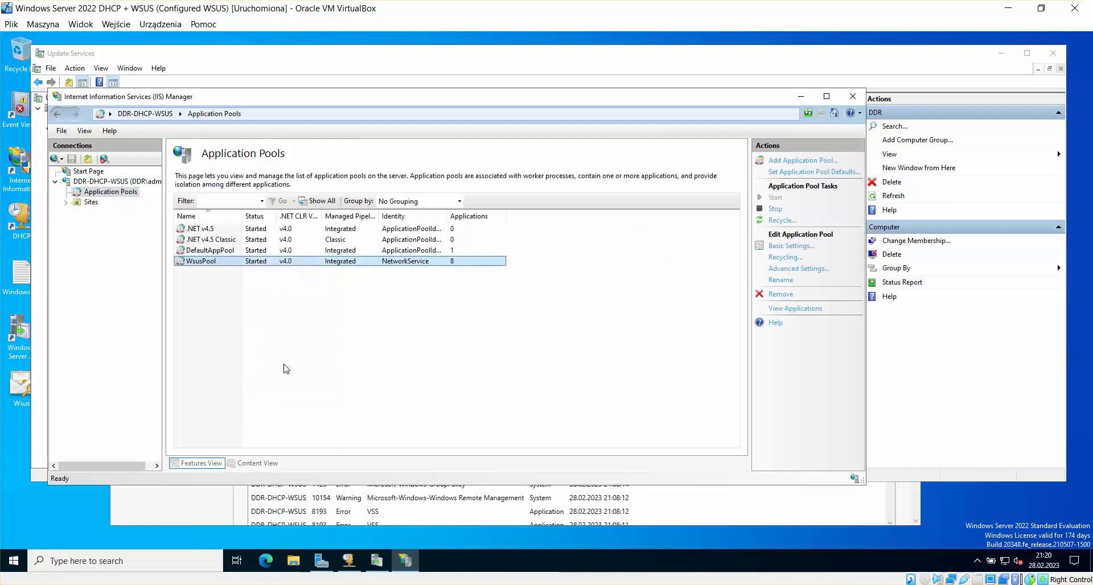
pyautogui.moveTo(571, 219); pyautogui.dragTo(552, 360)
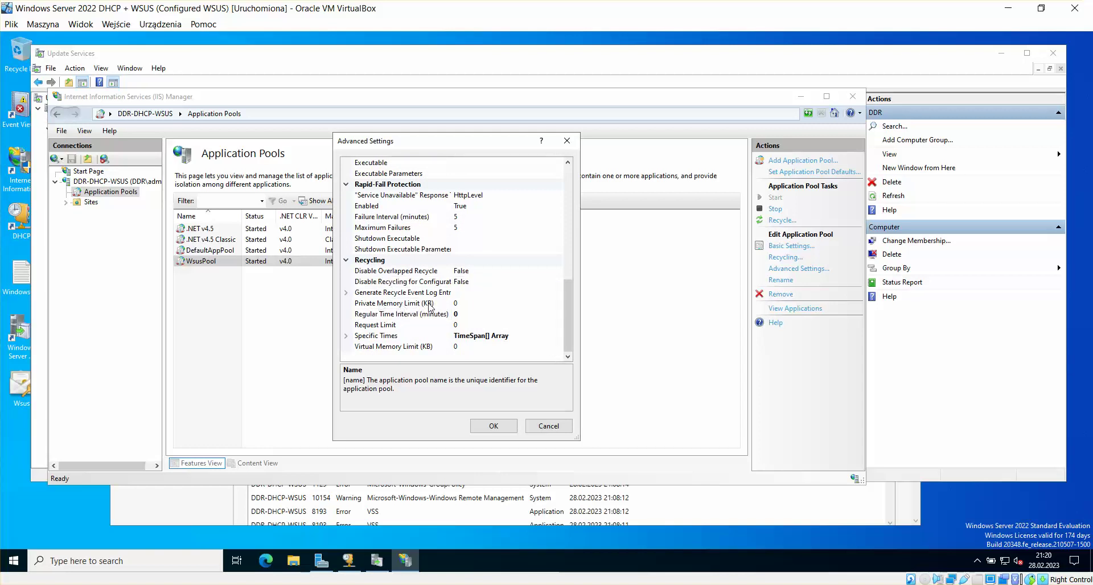
pyautogui.click(461, 305)
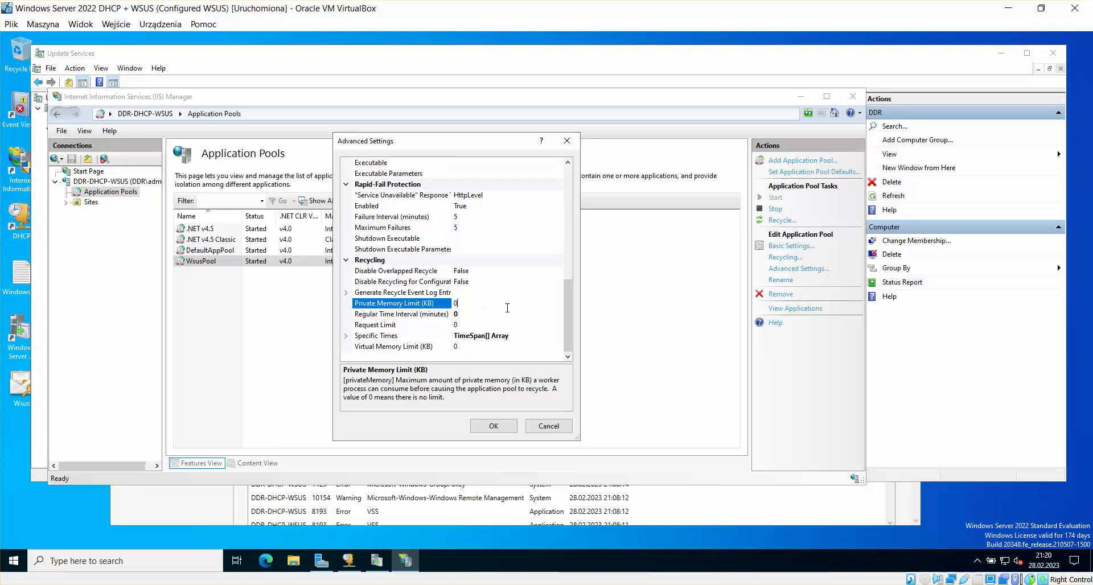
pyautogui.click(568, 141)
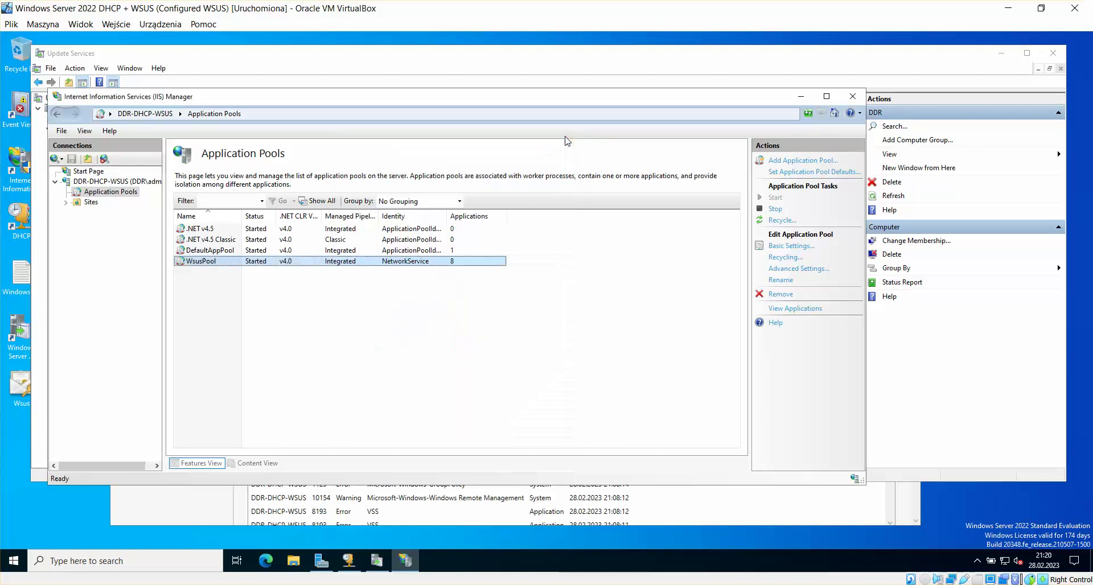
pyautogui.click(503, 317)
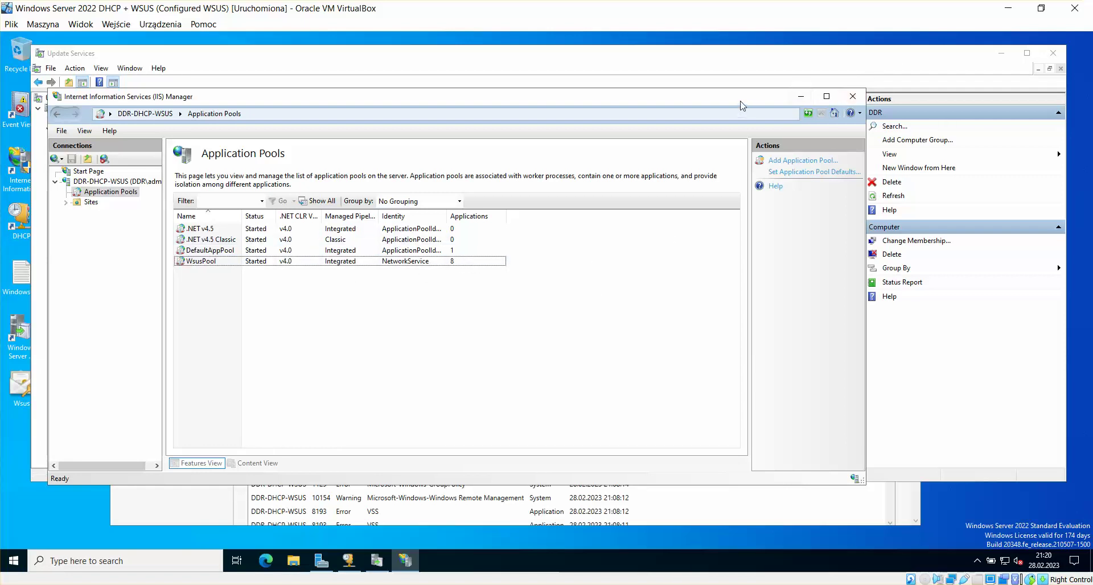
pyautogui.moveTo(742, 105); pyautogui.dragTo(744, 156)
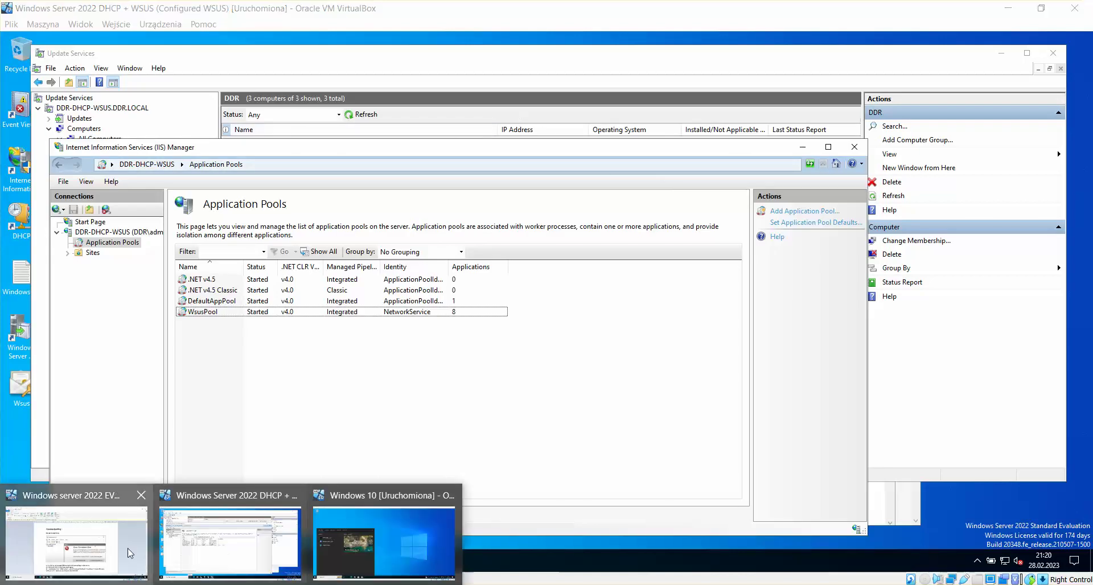
pyautogui.click(229, 552)
pyautogui.scroll(-4, 575, 432)
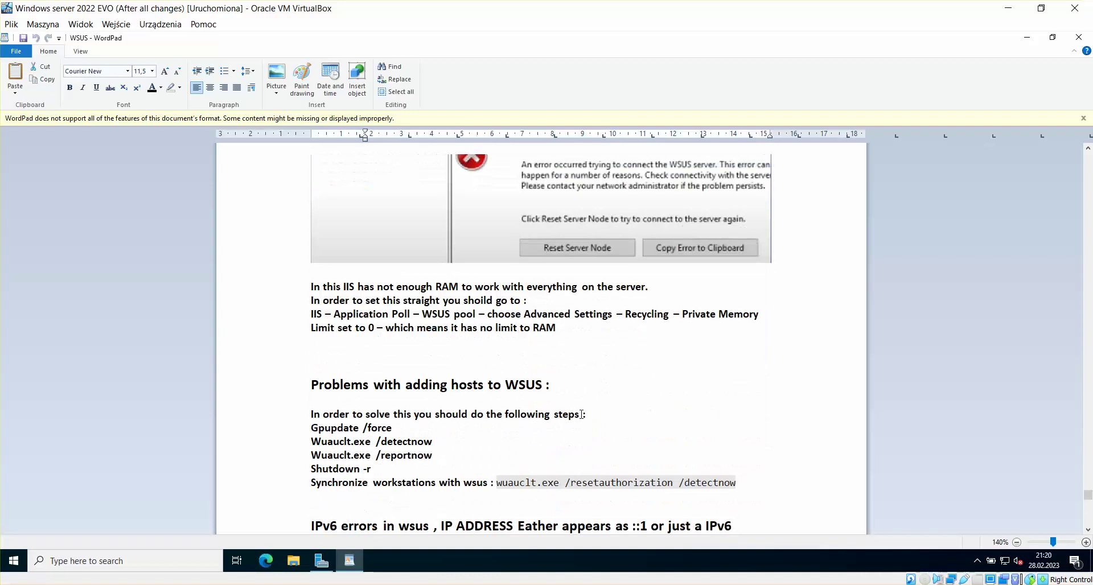
pyautogui.scroll(-5, 581, 413)
pyautogui.scroll(2, 583, 402)
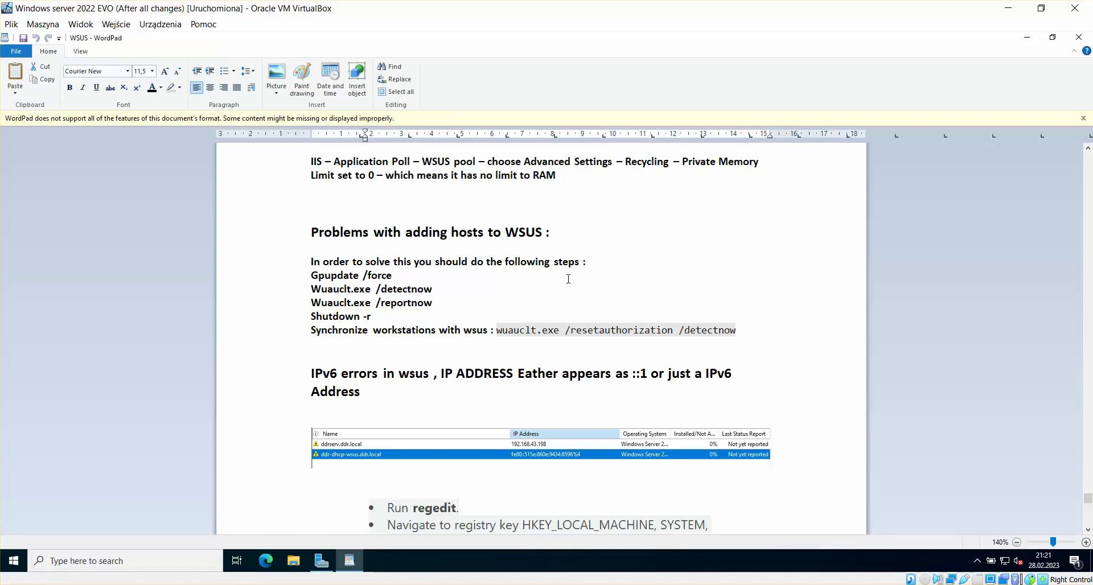
pyautogui.moveTo(396, 274); pyautogui.dragTo(312, 273)
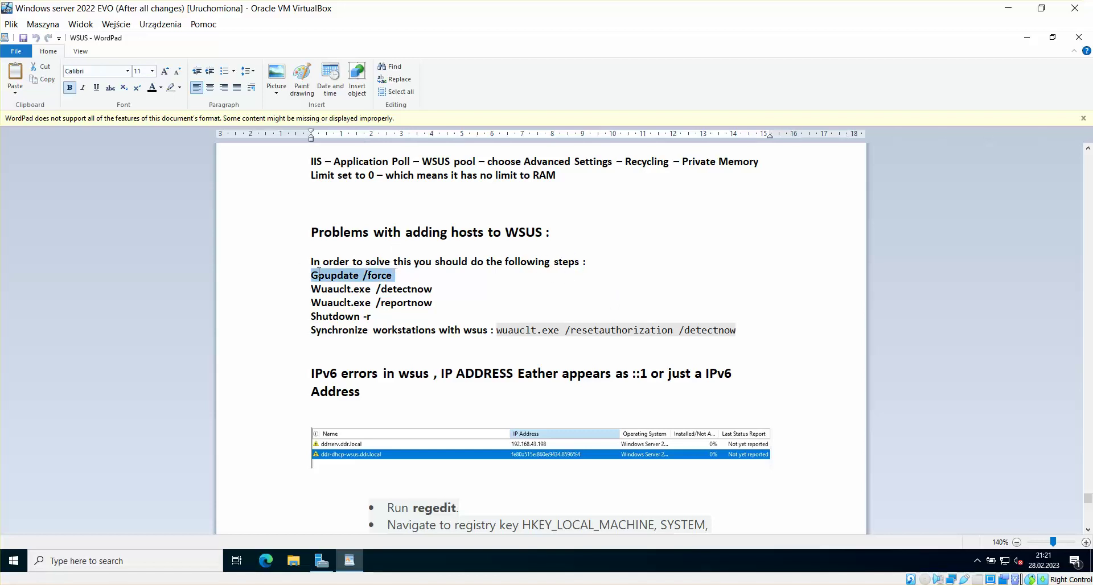
pyautogui.click(463, 272)
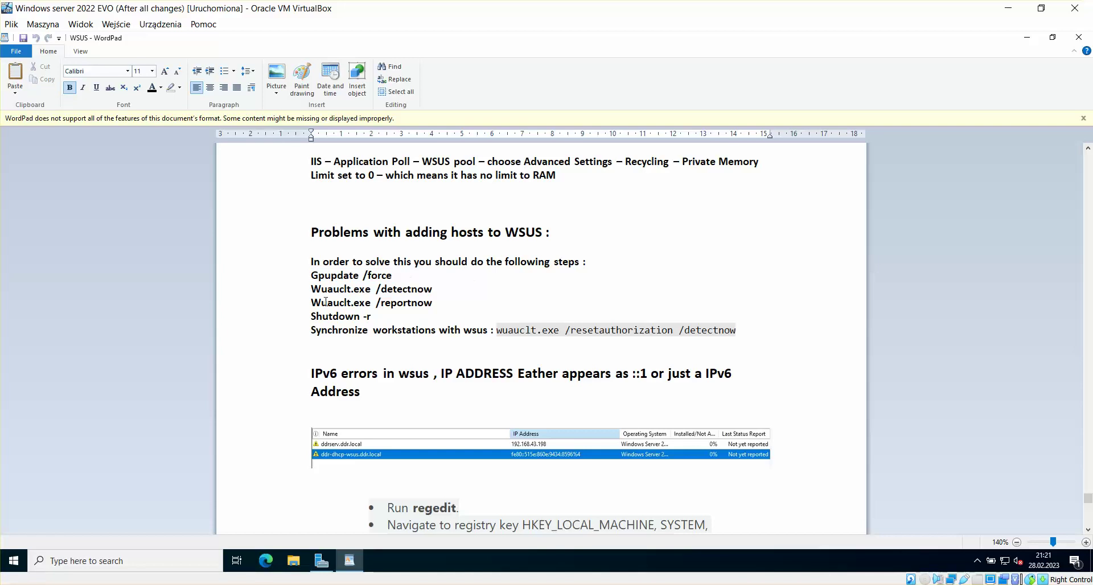
pyautogui.doubleClick(436, 290)
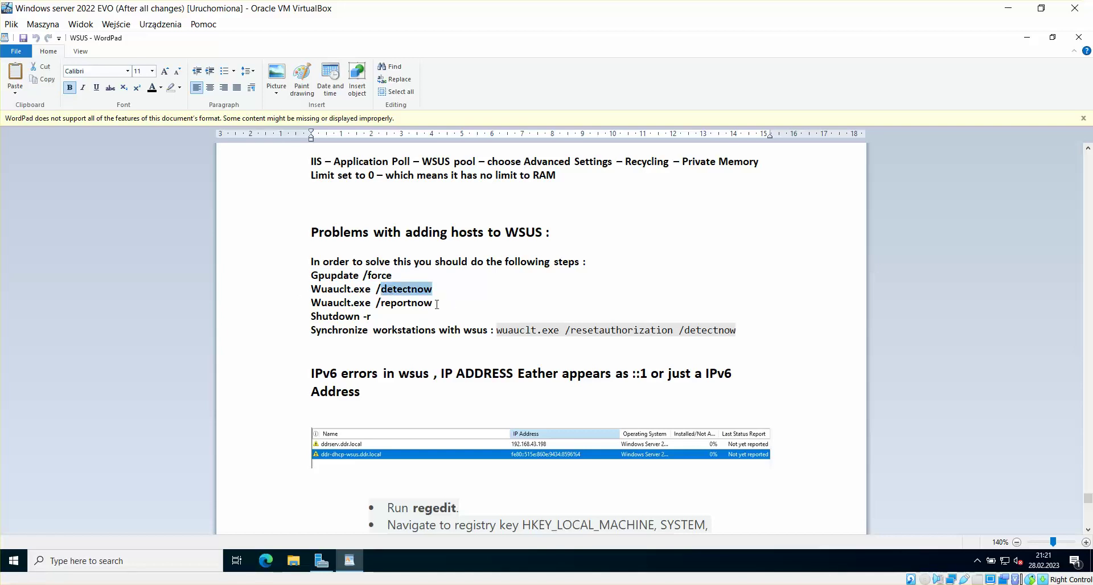
pyautogui.moveTo(436, 304); pyautogui.dragTo(314, 316)
pyautogui.click(504, 303)
pyautogui.click(400, 319)
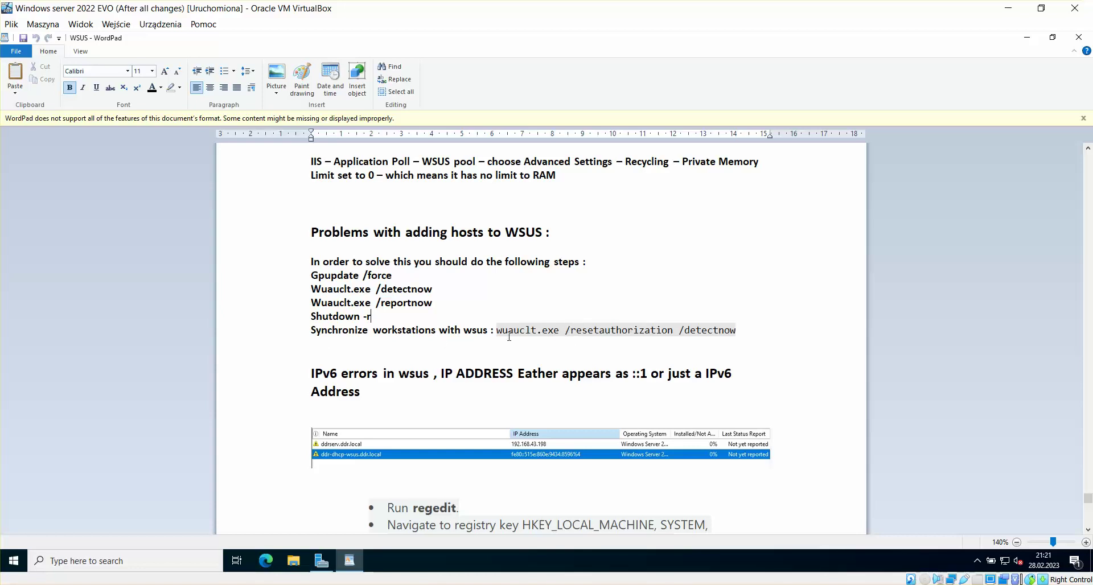
pyautogui.moveTo(734, 329); pyautogui.dragTo(464, 330)
pyautogui.click(625, 291)
pyautogui.scroll(-3, 593, 278)
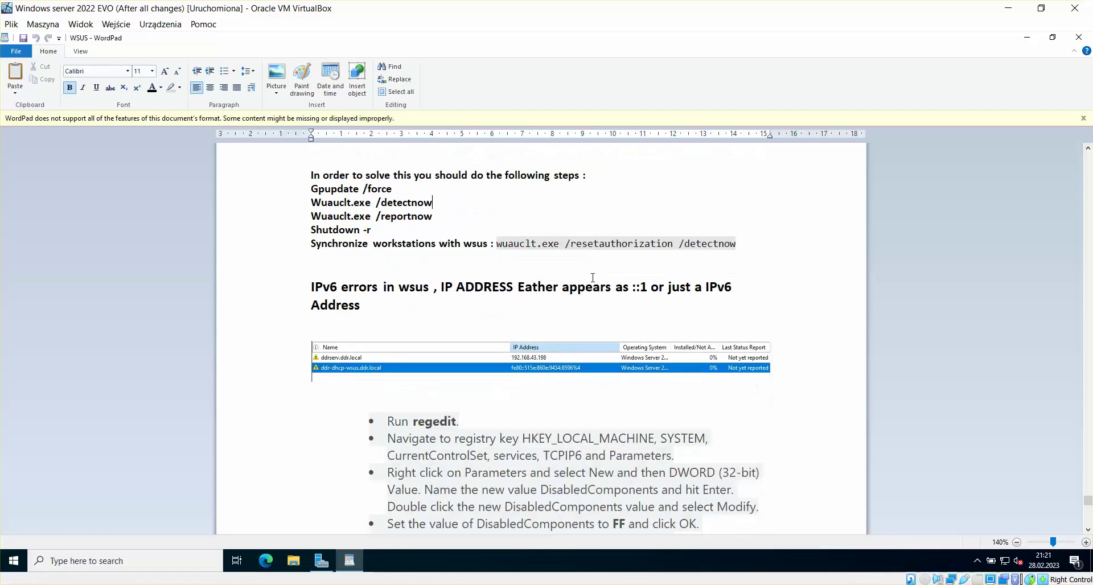
pyautogui.scroll(-1, 594, 277)
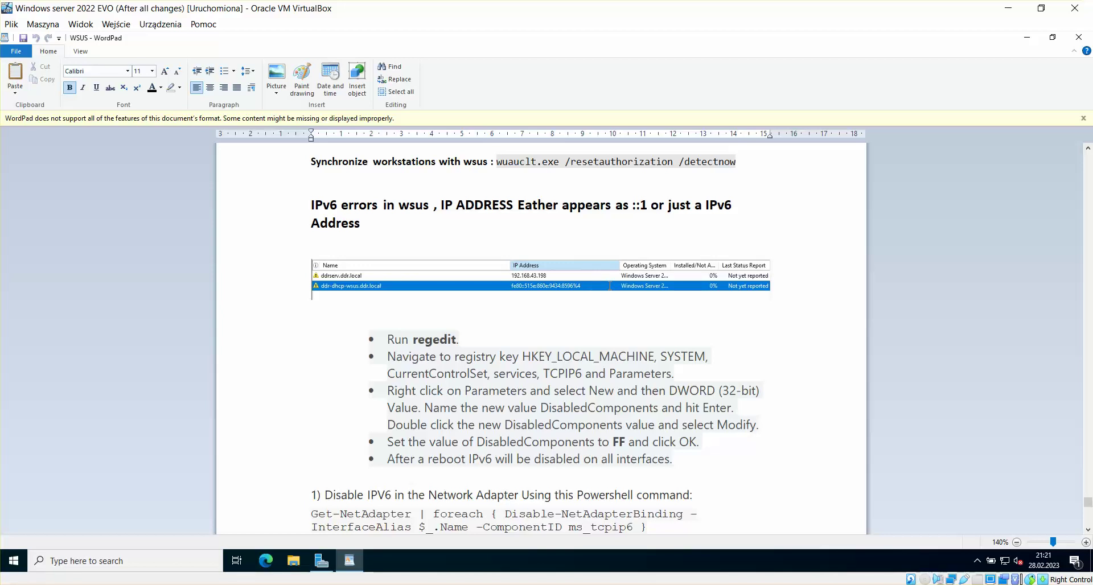
# Step: Zoom the WSUS notes from 140% to 170%
pyautogui.click(1086, 542)
pyautogui.click(1086, 542)
pyautogui.click(1086, 542)
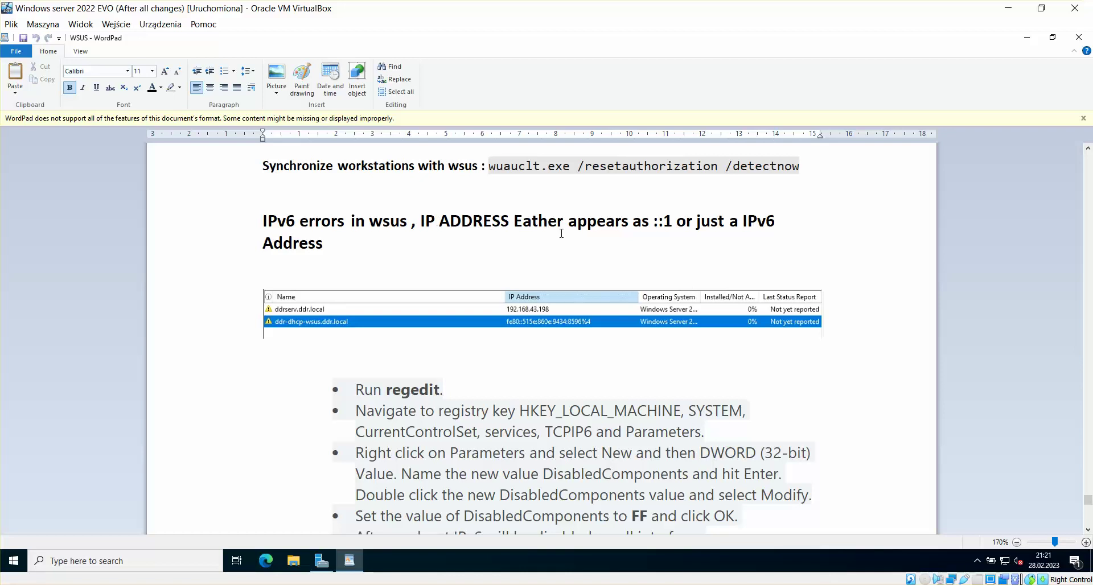
# Step: Highlight the ::1 address in the IPv6 errors heading while reviewing the notes
pyautogui.moveTo(676, 223); pyautogui.dragTo(654, 222)
pyautogui.click(668, 237)
pyautogui.moveTo(675, 225); pyautogui.dragTo(657, 221)
pyautogui.click(660, 242)
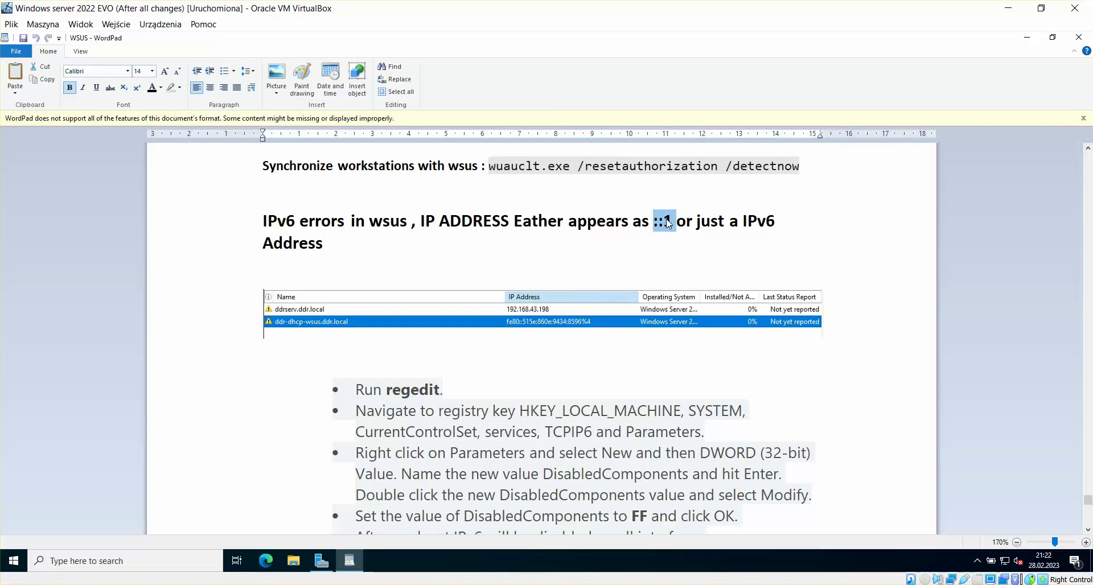
pyautogui.click(631, 237)
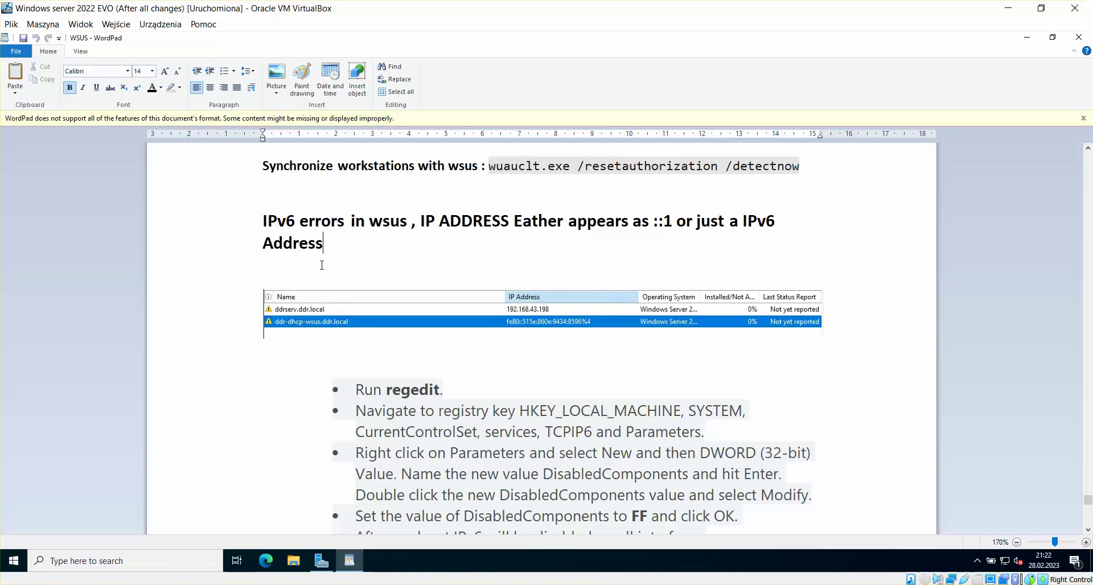
pyautogui.scroll(-3, 758, 291)
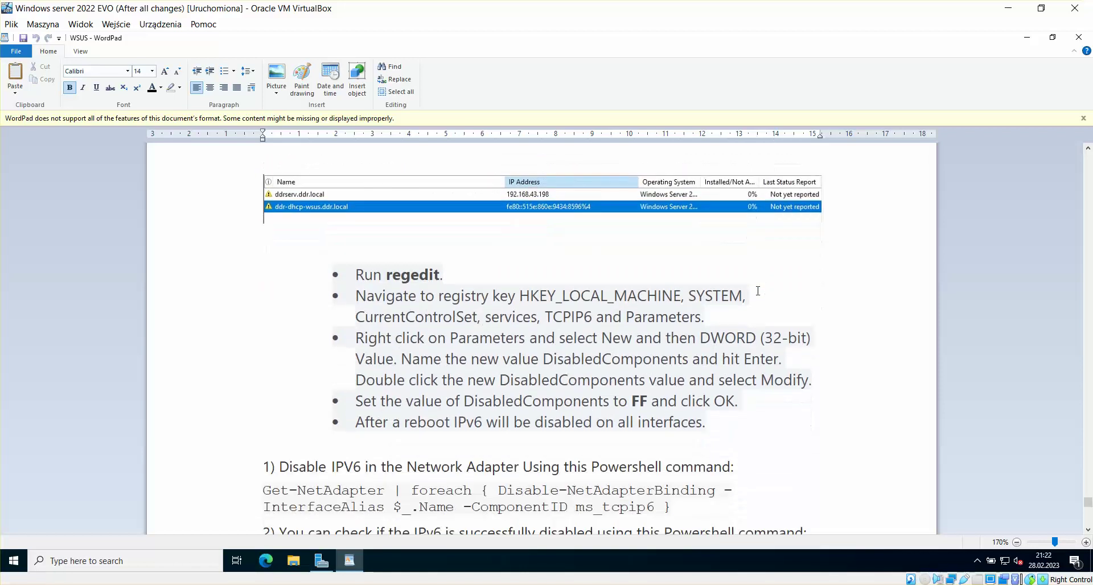
pyautogui.scroll(2, 758, 291)
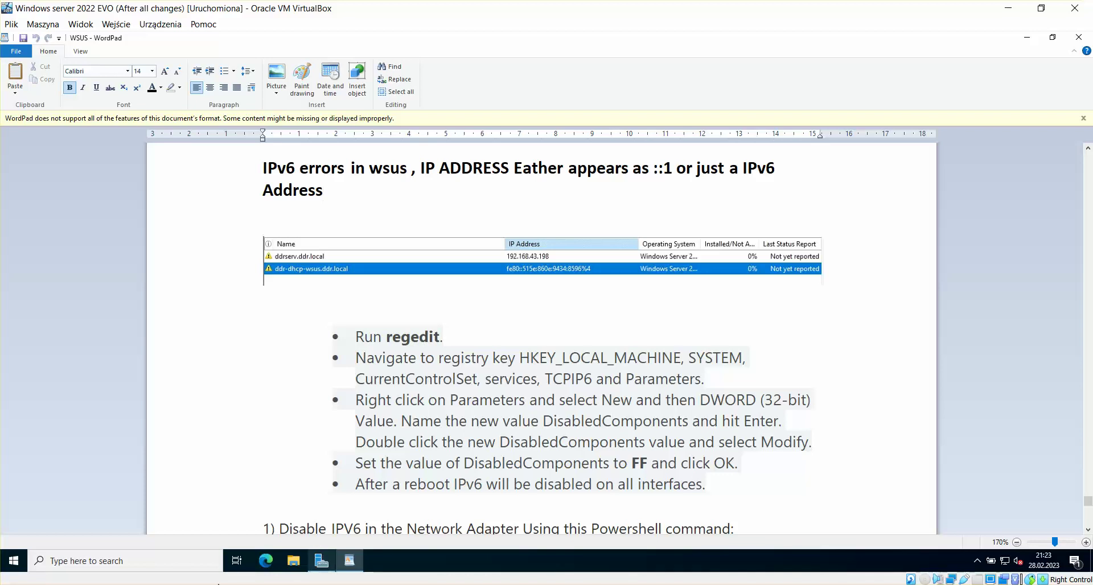
pyautogui.moveTo(256, 515)
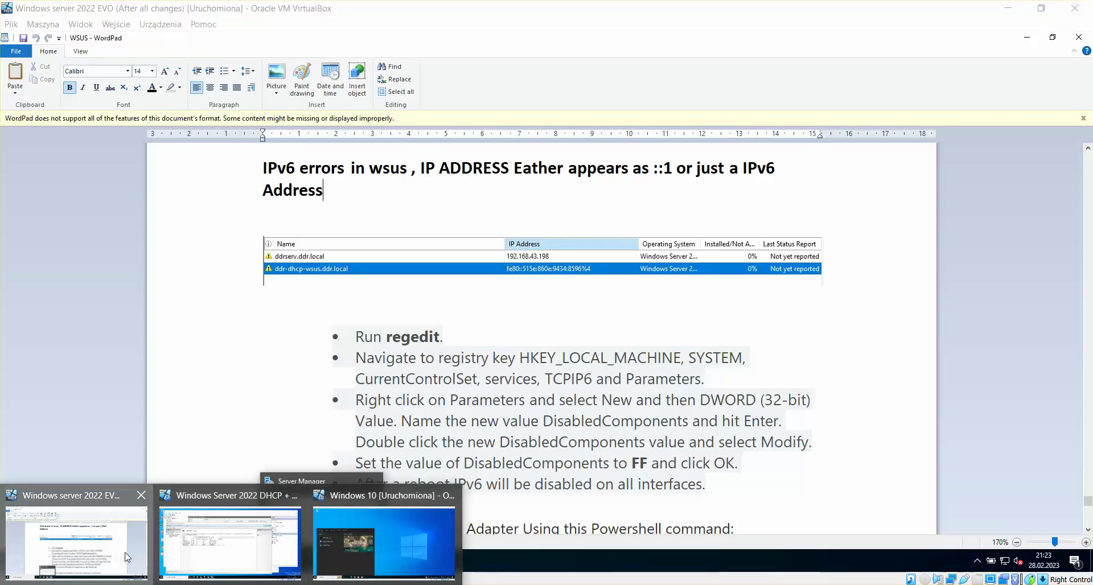
# Step: Launch Group Policy Management and start a New GPO under Group Policy Objects in ddr.local
pyautogui.click(1053, 37)
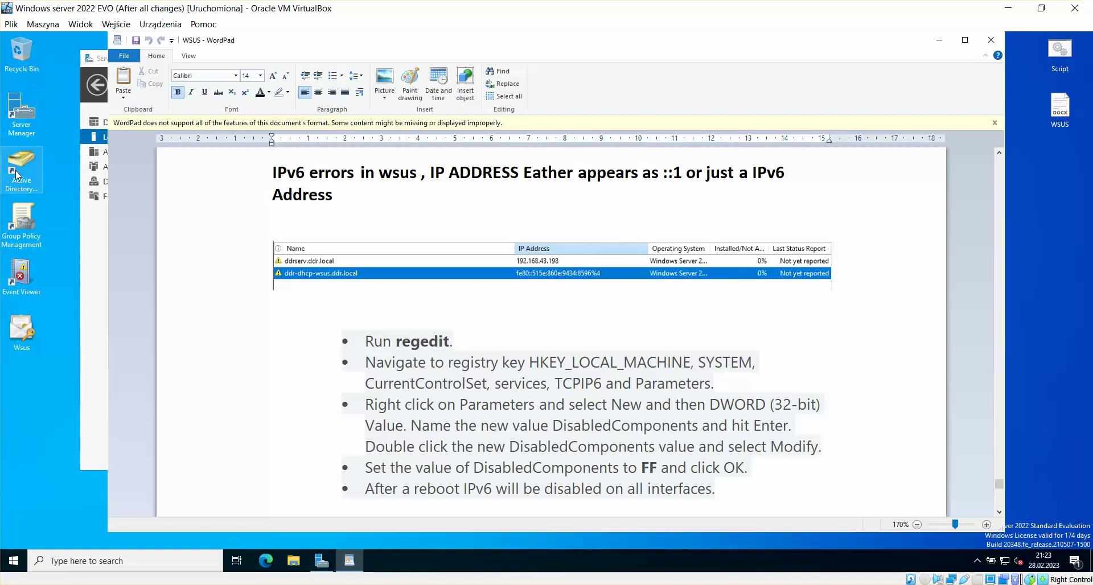
pyautogui.doubleClick(18, 230)
pyautogui.click(424, 199)
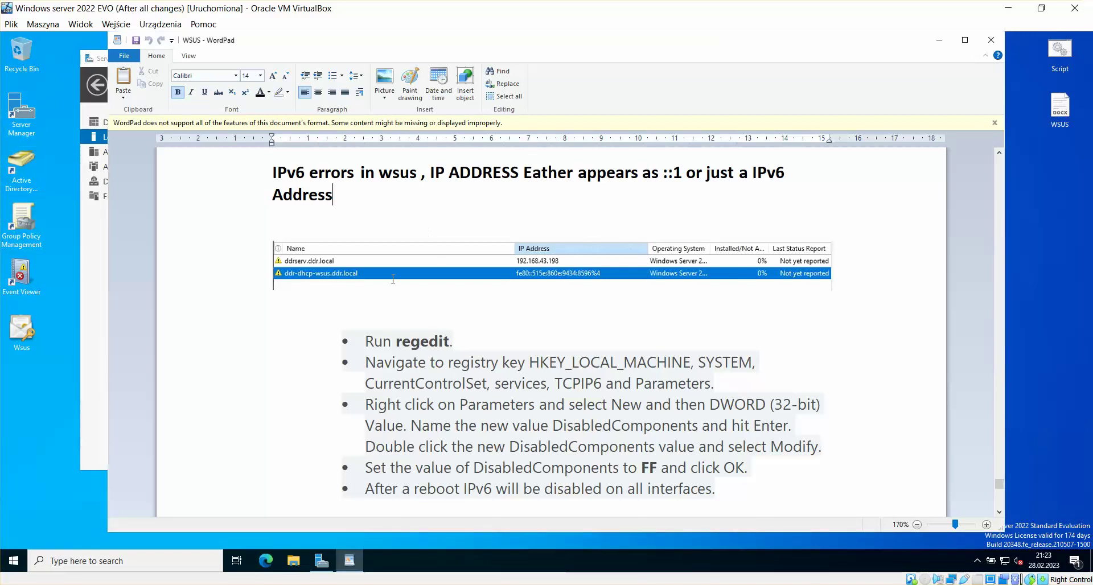
pyautogui.click(381, 559)
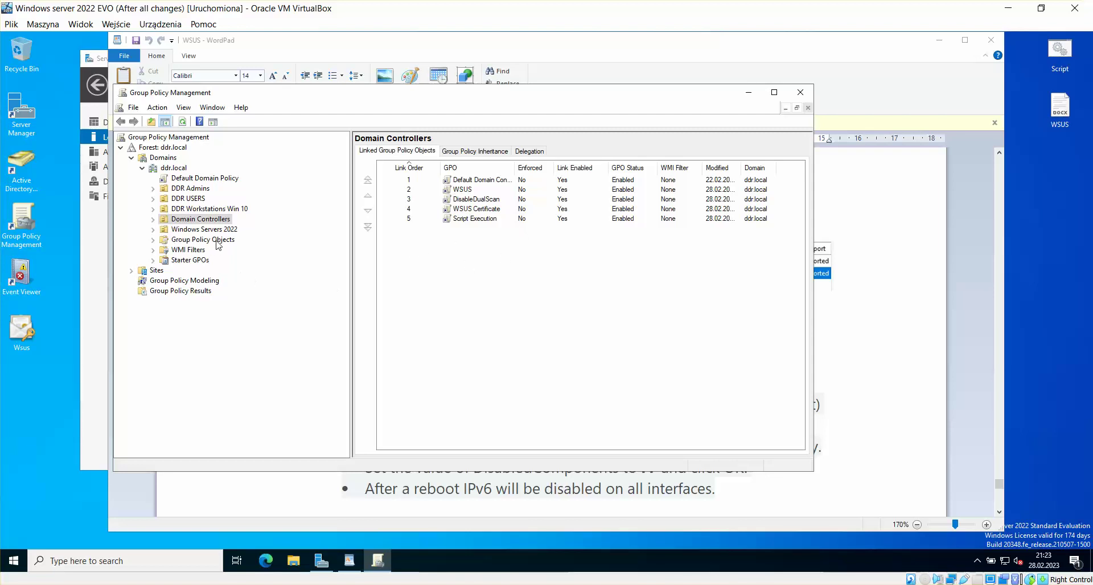
pyautogui.click(206, 240)
pyautogui.rightClick(443, 266)
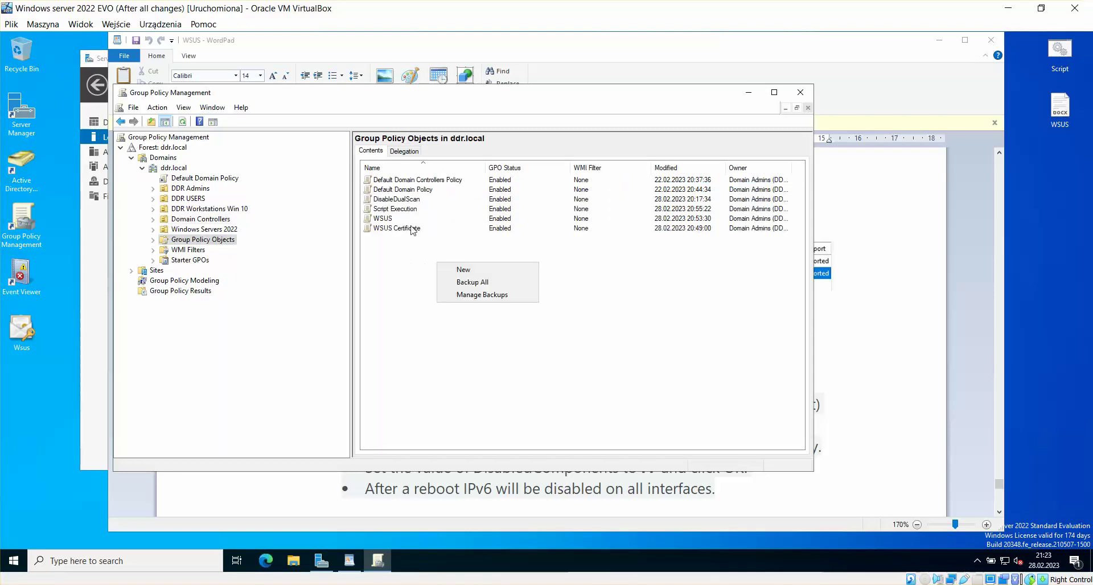
pyautogui.click(486, 271)
pyautogui.hotkey('alt', 'Tab')
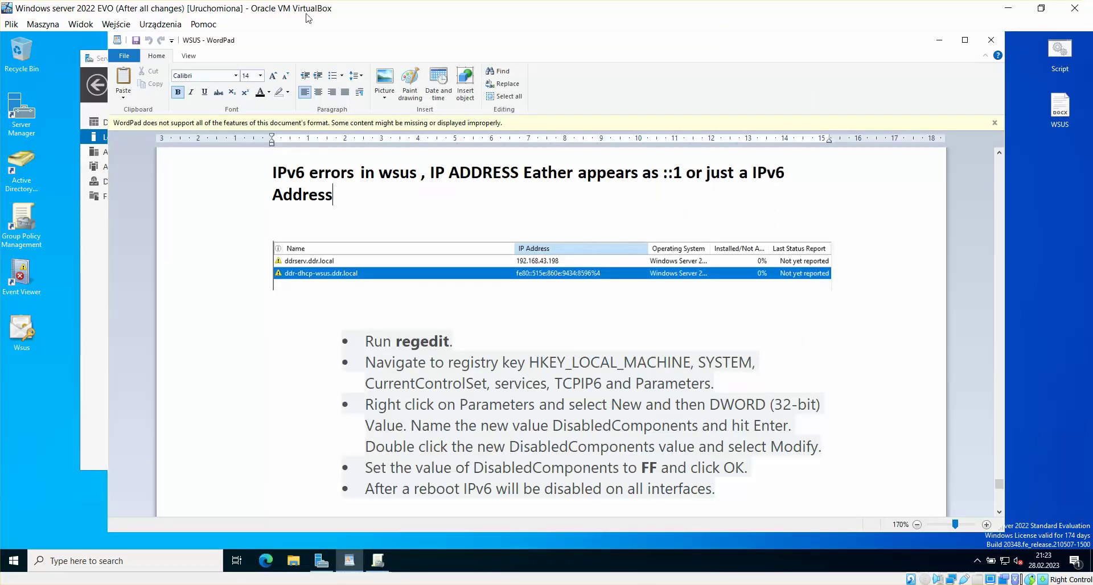
# Step: Create the GPO named 'Disable IPv6' and bring up its right-click menu
pyautogui.click(938, 43)
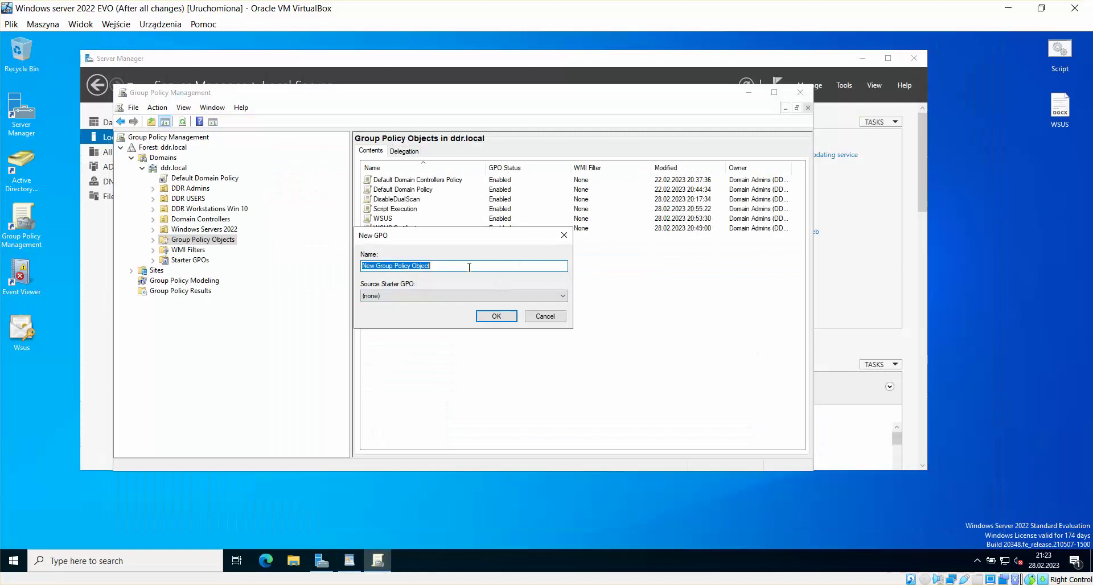
pyautogui.press('BackSpace')
pyautogui.write('Disable')
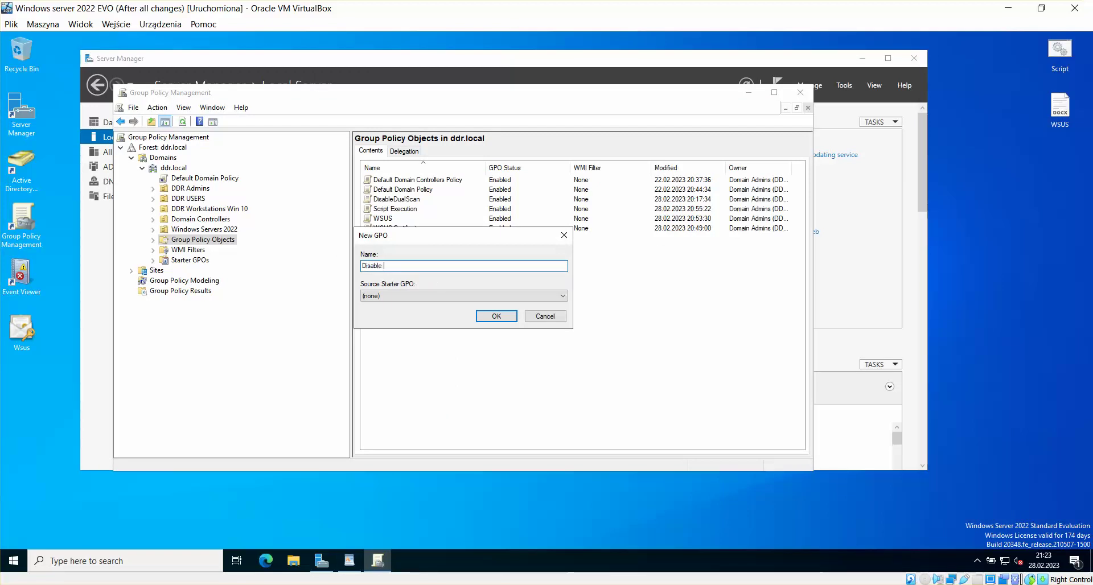
pyautogui.write(' IPv6')
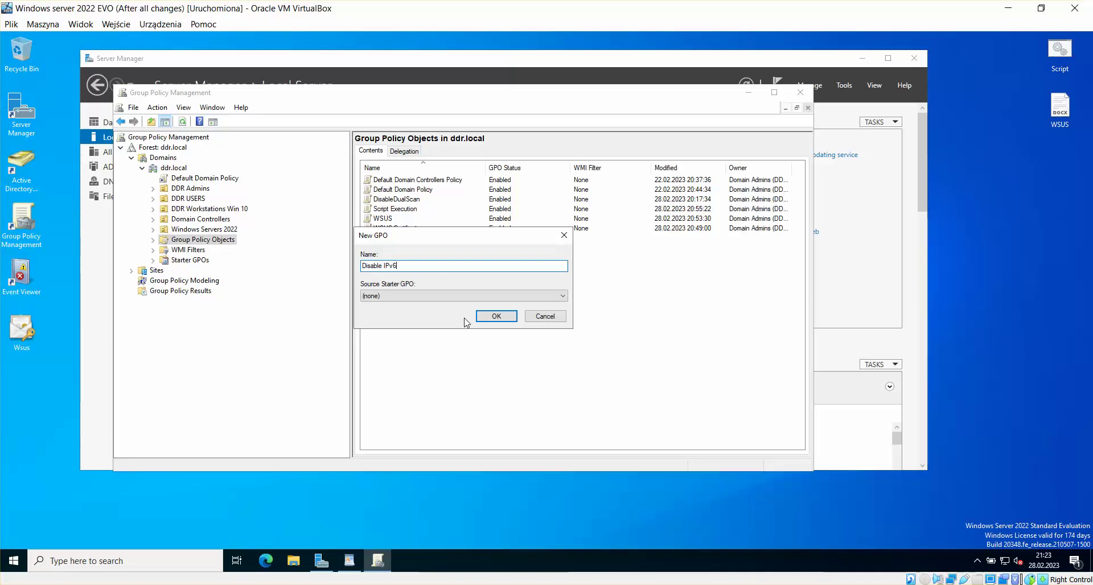
pyautogui.click(489, 317)
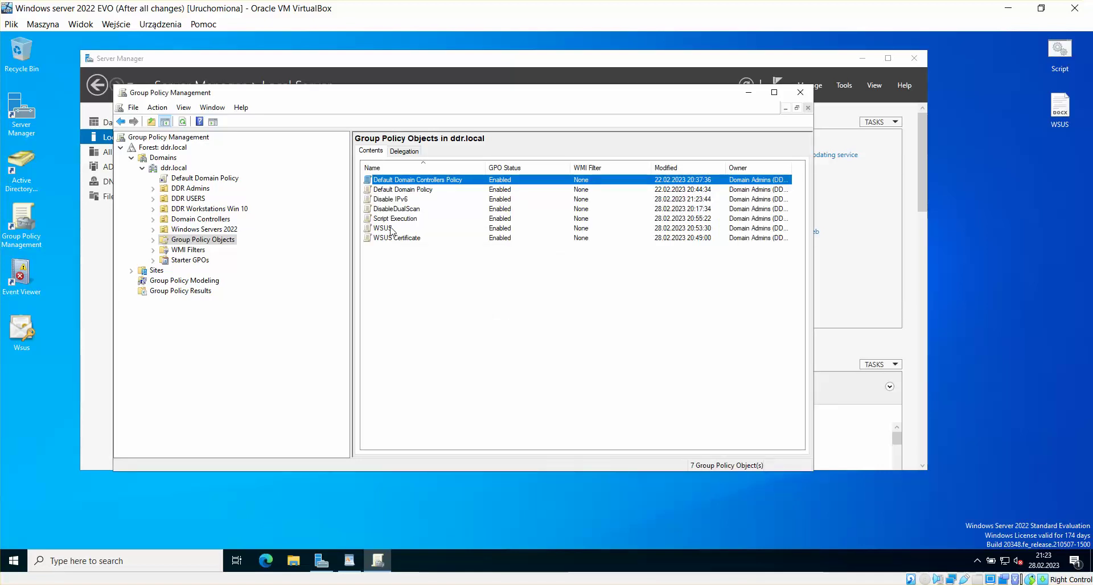
pyautogui.click(406, 201)
pyautogui.rightClick(407, 201)
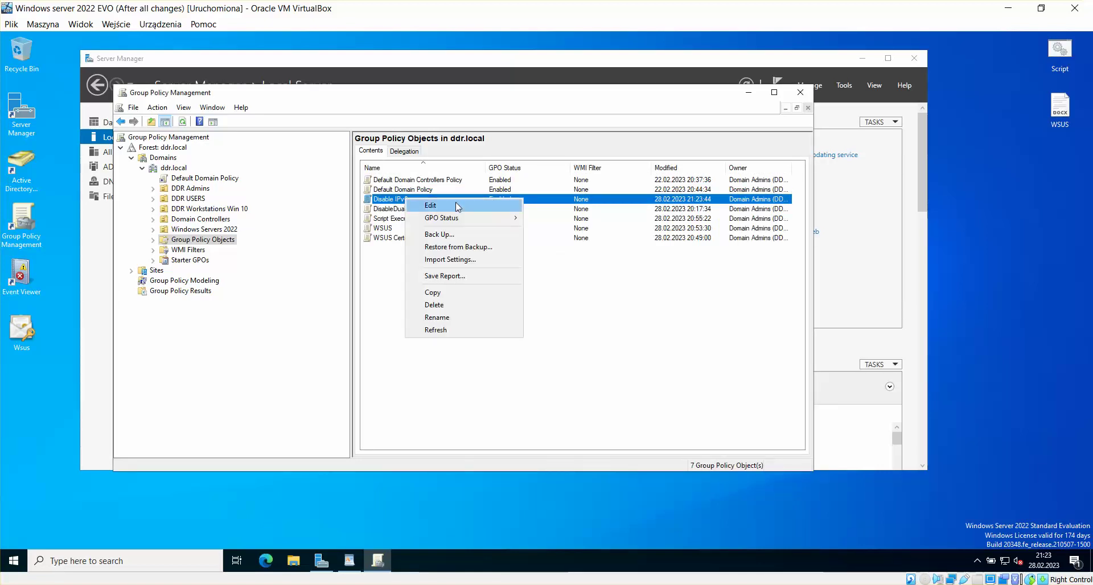
# Step: Open the Disable IPv6 GPO in the policy editor, with the WSUS notes moved right
pyautogui.click(456, 205)
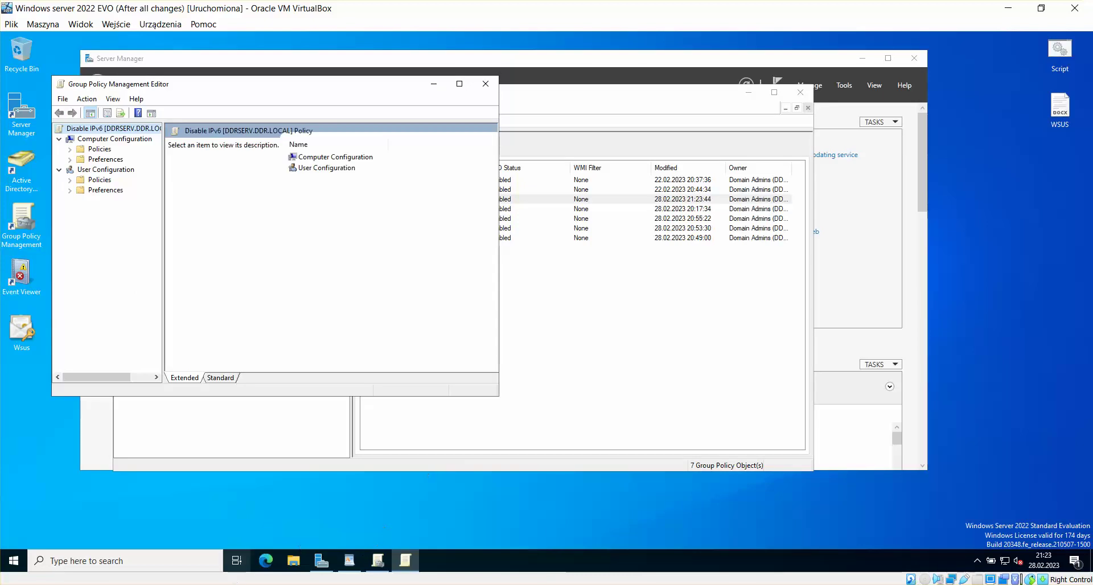
pyautogui.moveTo(228, 578)
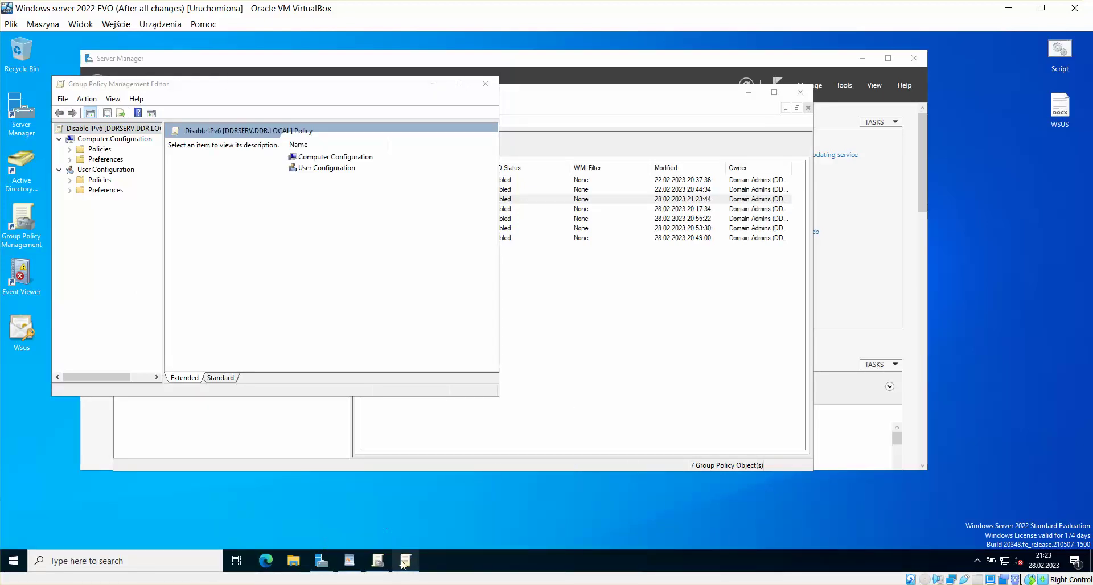
pyautogui.click(349, 560)
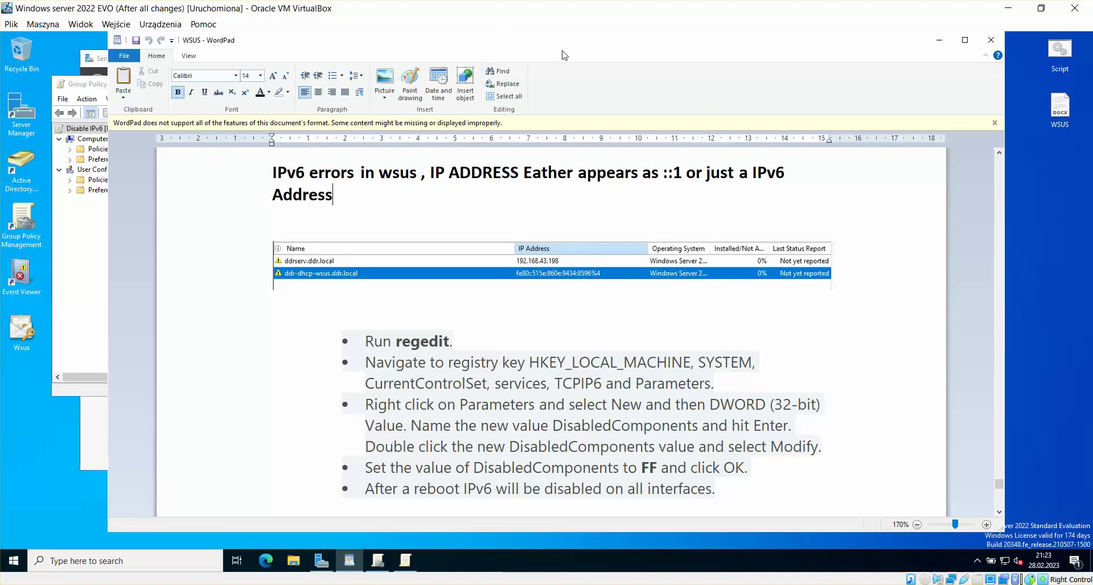
pyautogui.moveTo(563, 53); pyautogui.dragTo(769, 53)
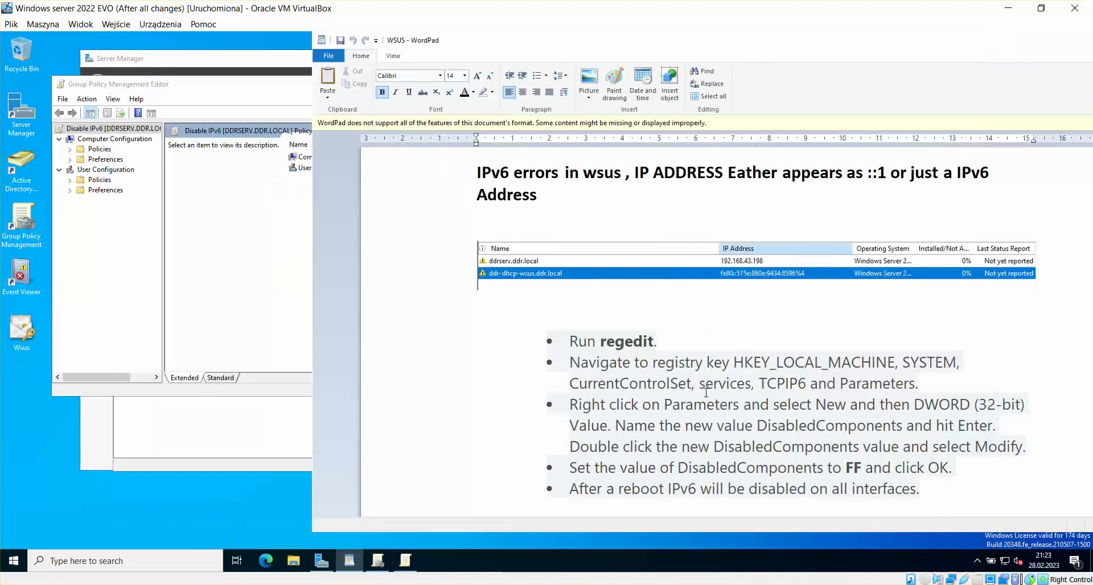
pyautogui.click(248, 213)
# Step: Browse Computer Configuration's Policies and Preferences > Windows Settings, then return to Computer Configuration
pyautogui.doubleClick(336, 158)
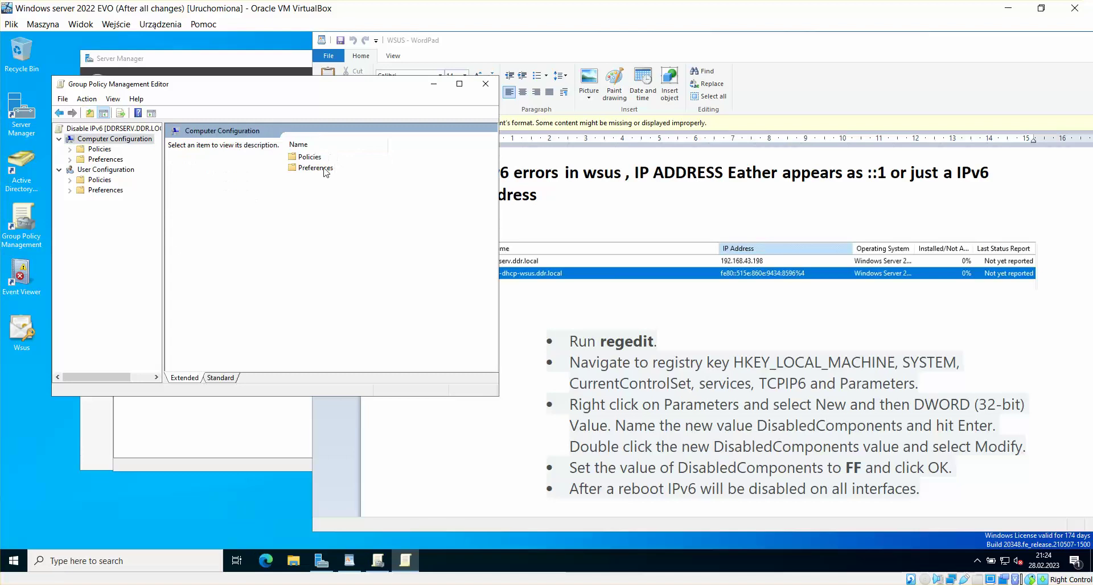
pyautogui.click(314, 170)
pyautogui.click(320, 183)
pyautogui.doubleClick(312, 157)
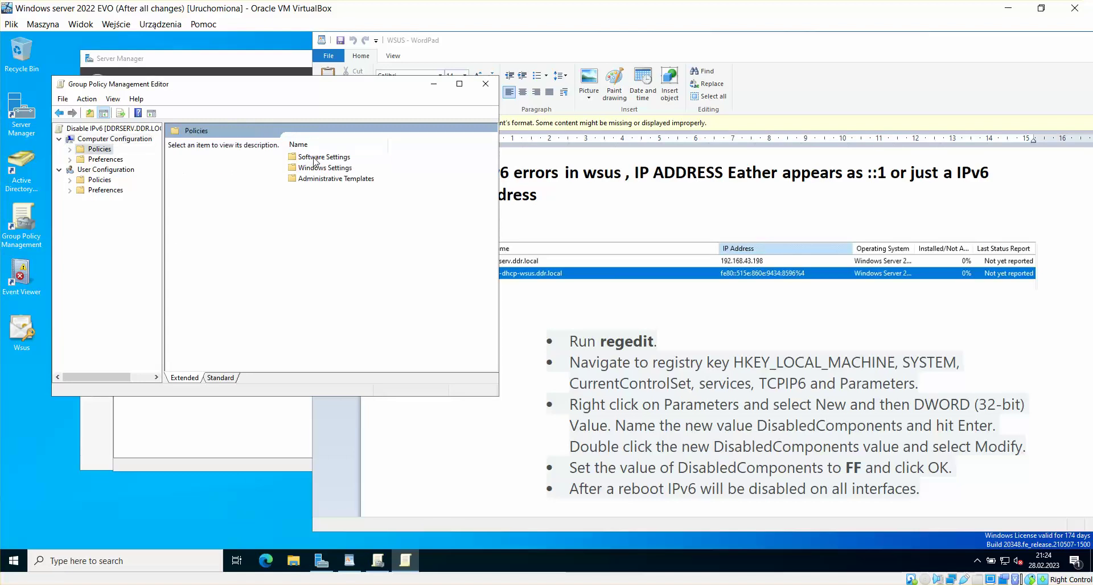
pyautogui.click(61, 113)
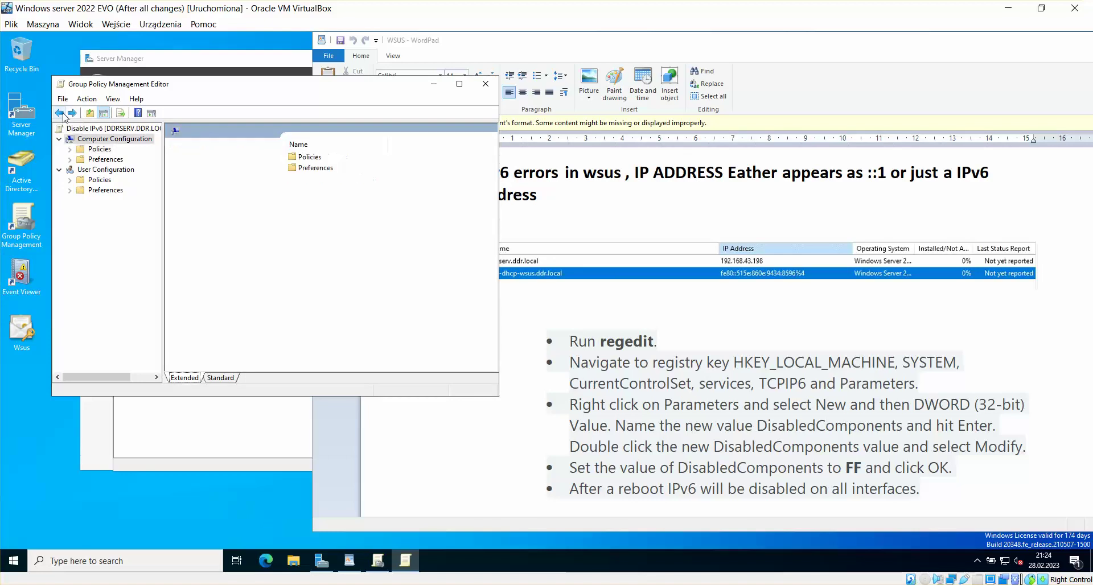
pyautogui.click(316, 169)
pyautogui.click(306, 183)
pyautogui.doubleClick(313, 168)
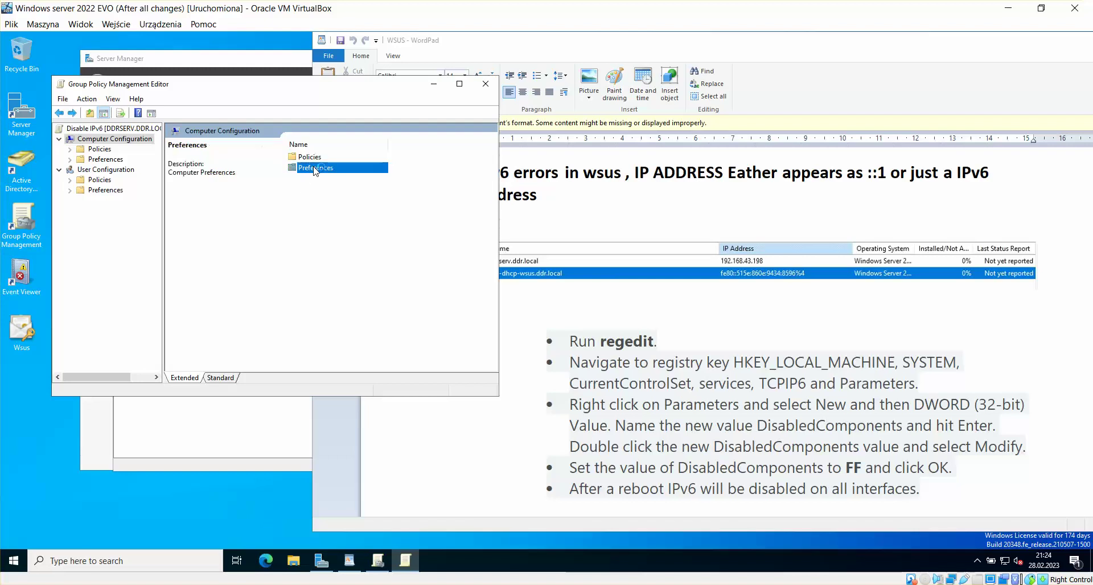
pyautogui.doubleClick(347, 159)
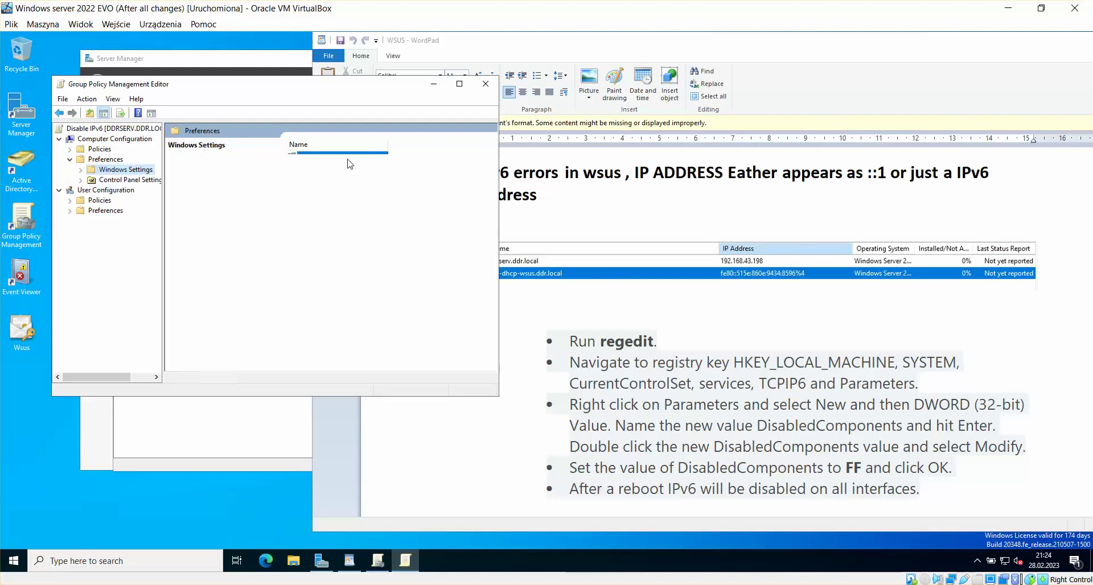
pyautogui.click(59, 113)
pyautogui.click(59, 113)
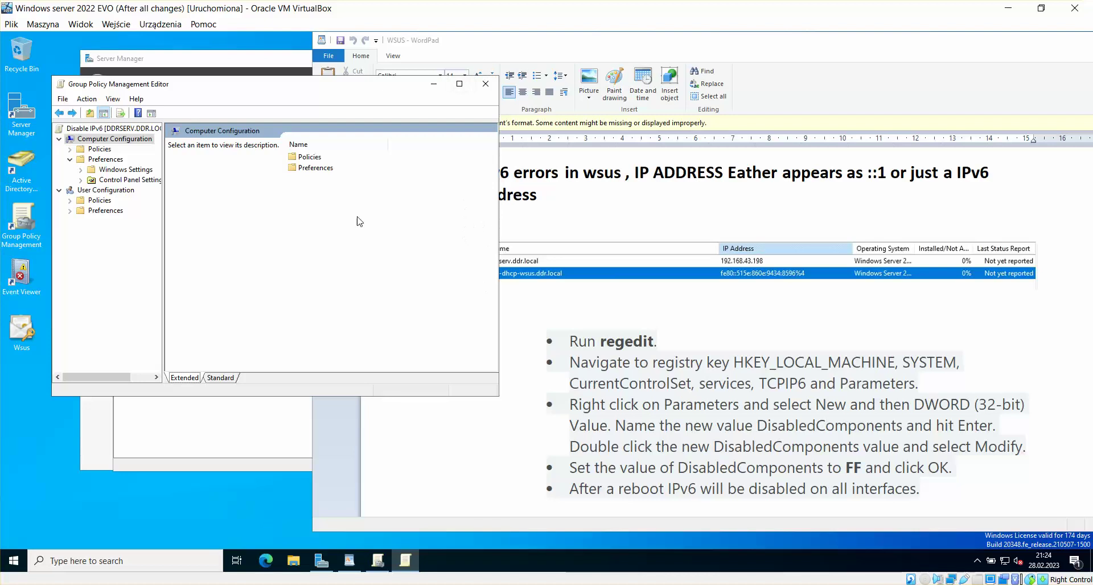
# Step: Expand Preferences > Windows Settings > Registry and start a New Registry Item from the empty list
pyautogui.doubleClick(310, 167)
pyautogui.doubleClick(329, 157)
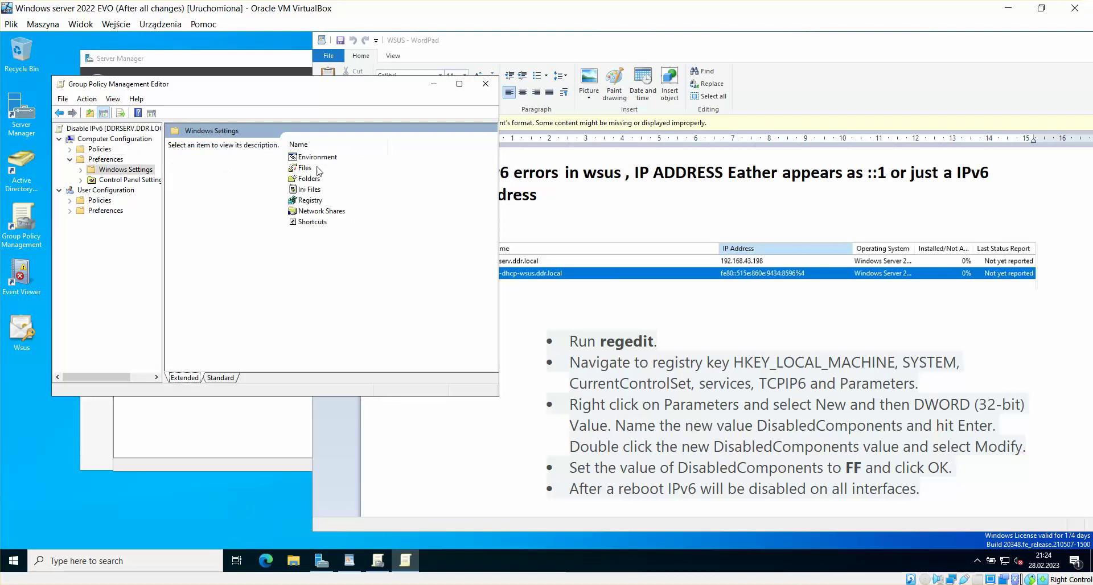
pyautogui.doubleClick(303, 203)
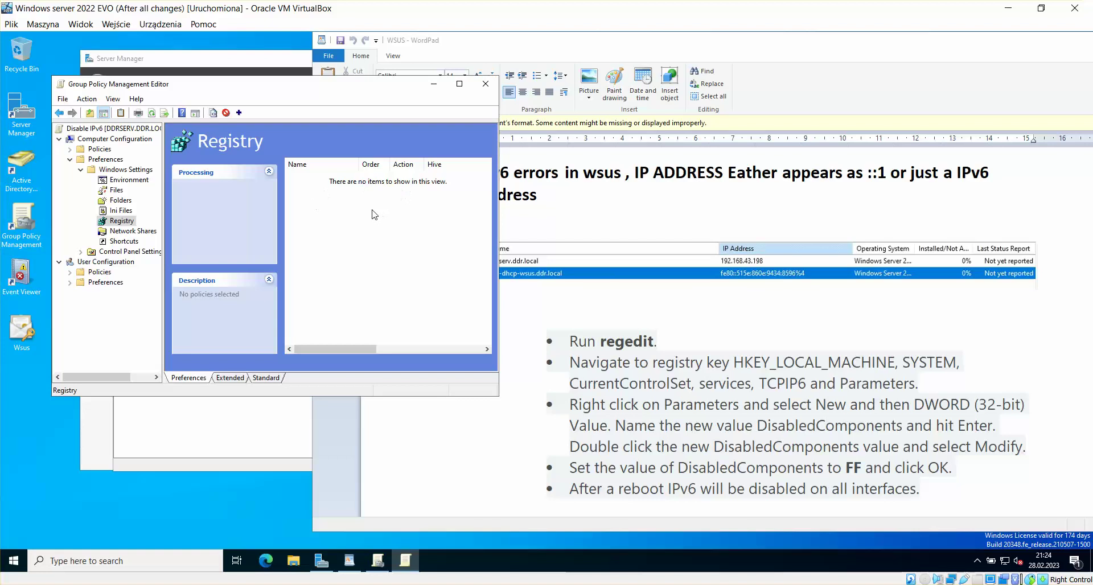
pyautogui.rightClick(360, 214)
pyautogui.moveTo(410, 217)
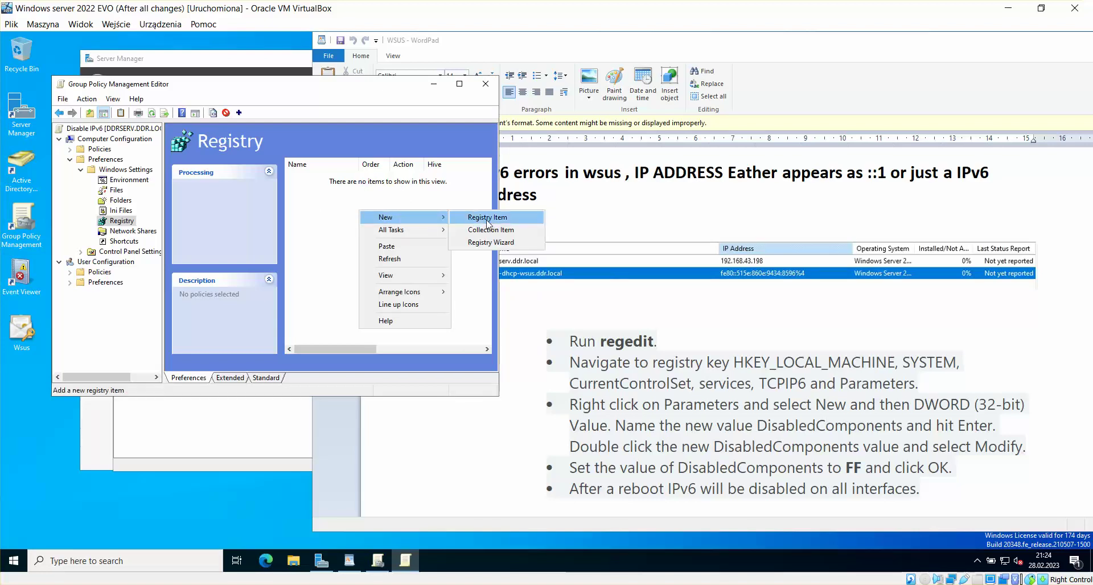
pyautogui.click(486, 219)
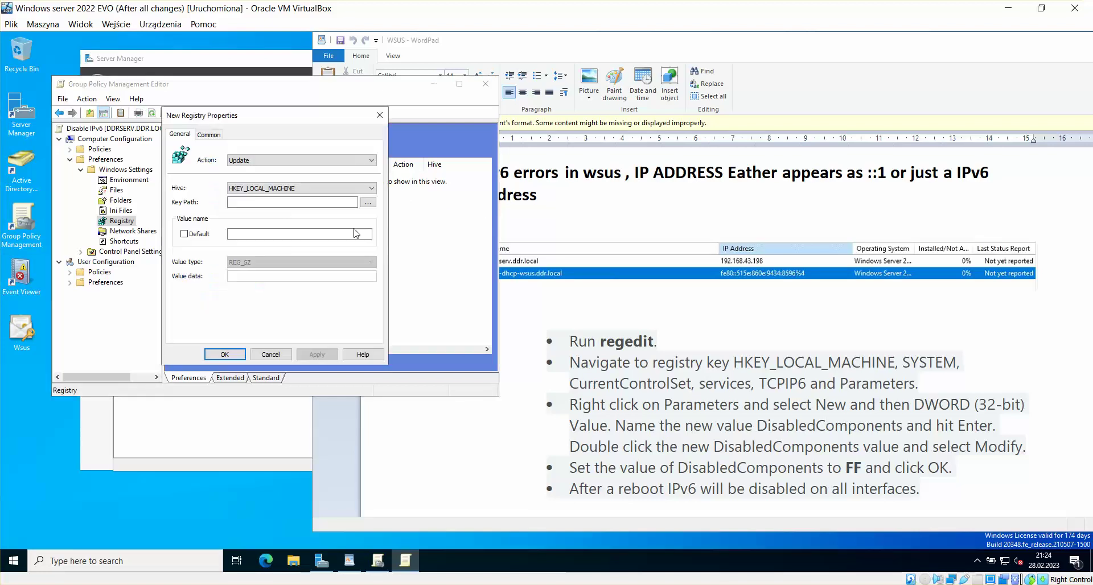
# Step: Set the item's action to Create with key path HKLM\SYSTEM\CurrentControlSet\Services\Tcpip6\Parameters
pyautogui.click(328, 165)
pyautogui.click(313, 171)
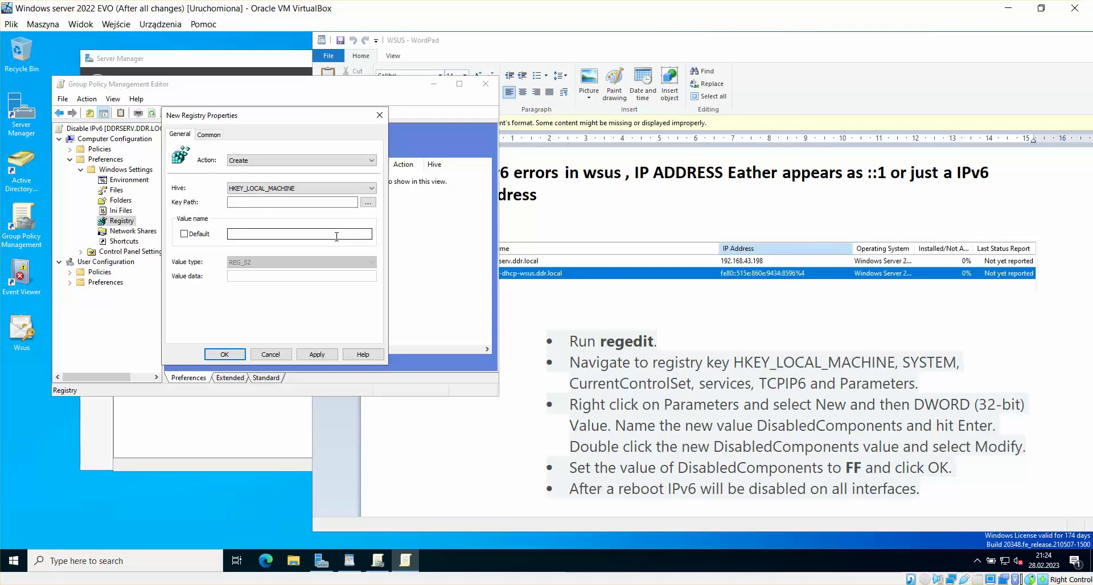
pyautogui.click(368, 202)
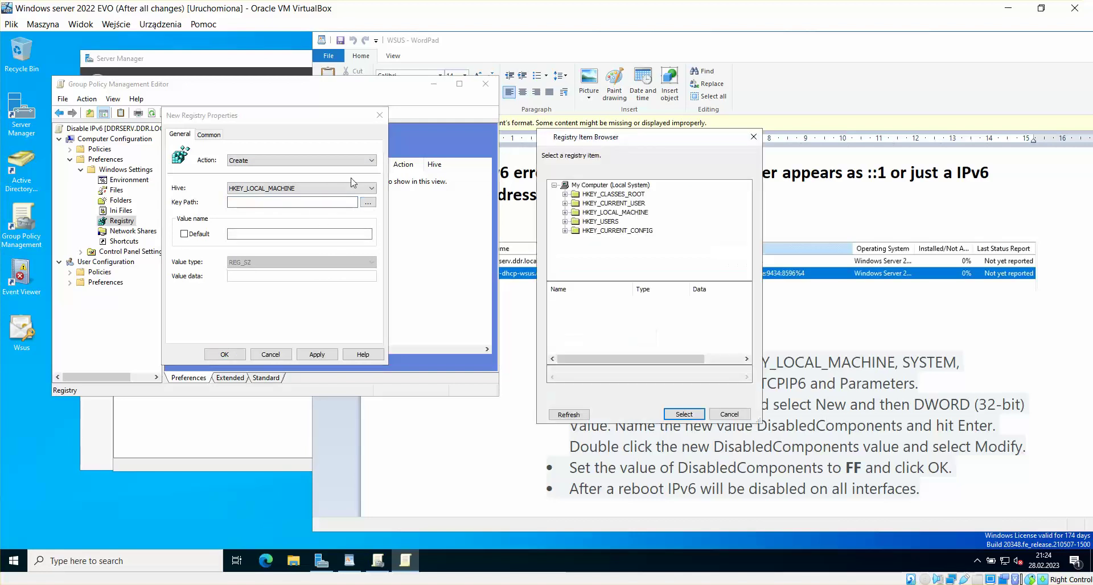
pyautogui.doubleClick(610, 214)
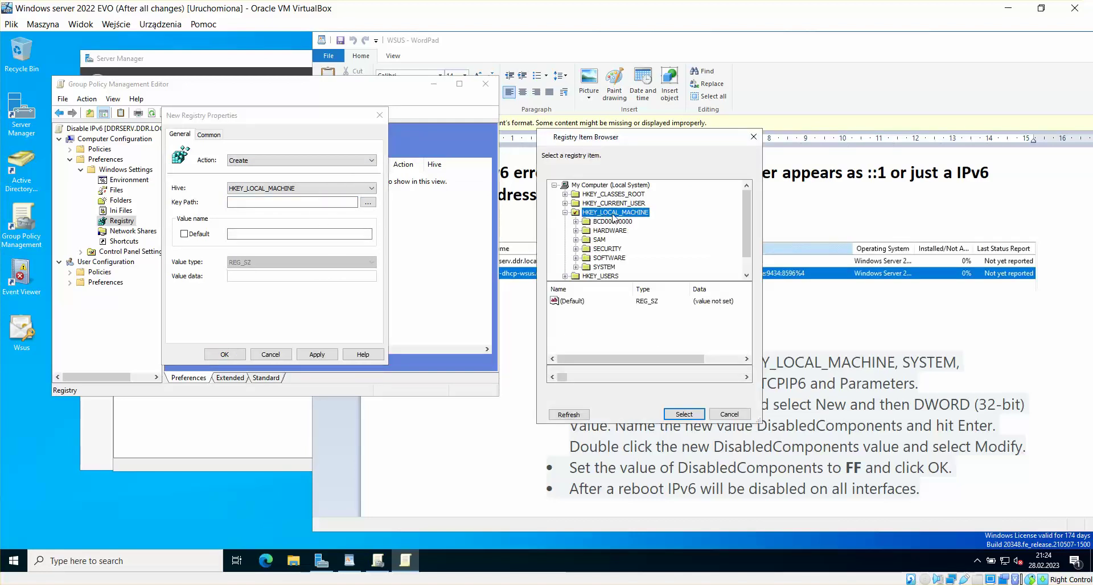
pyautogui.doubleClick(603, 267)
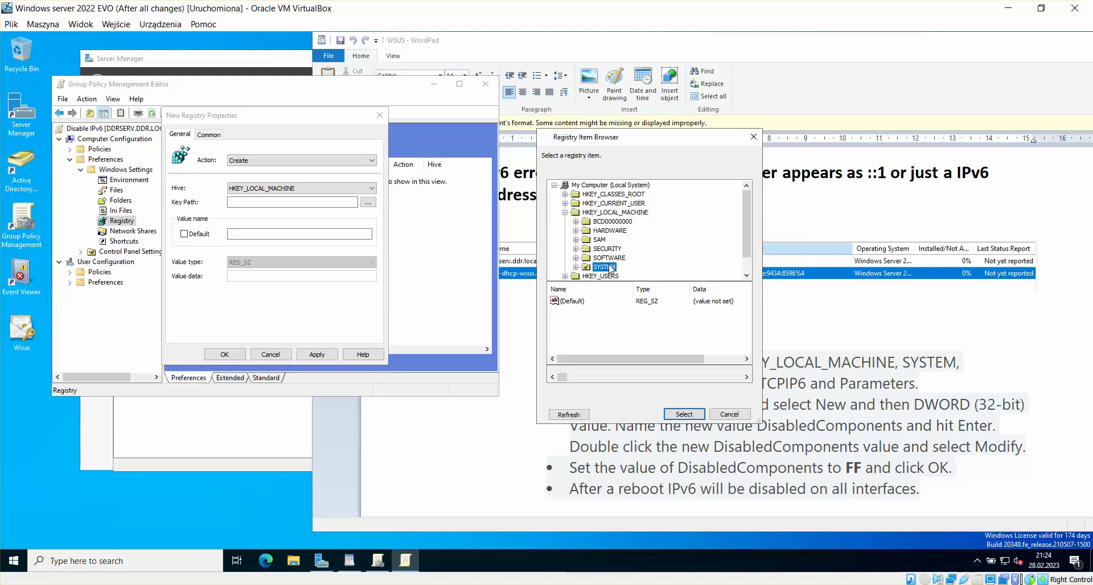
pyautogui.moveTo(640, 141); pyautogui.dragTo(378, 119)
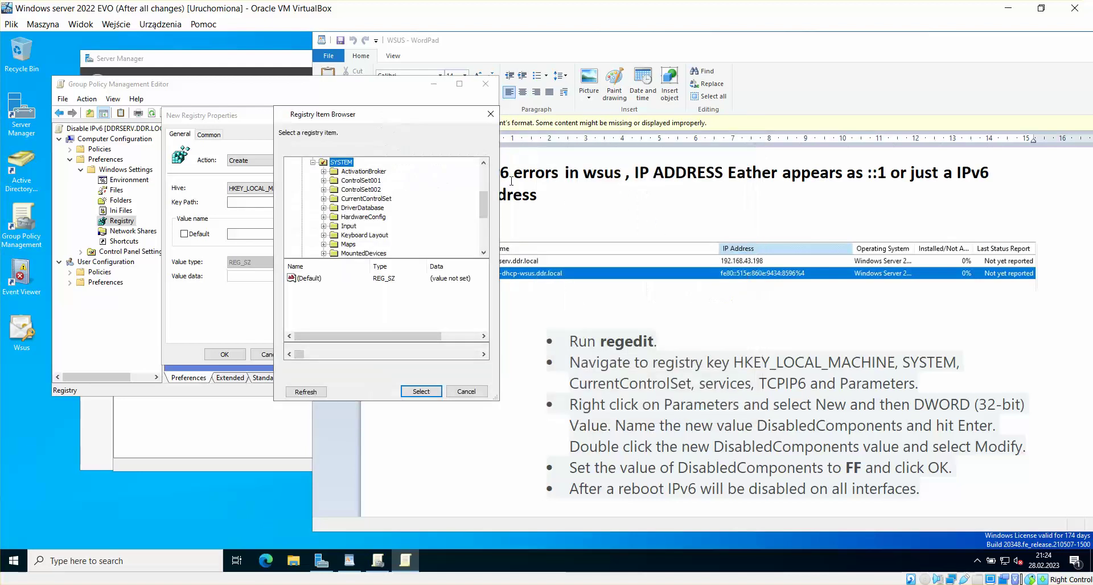
pyautogui.doubleClick(372, 201)
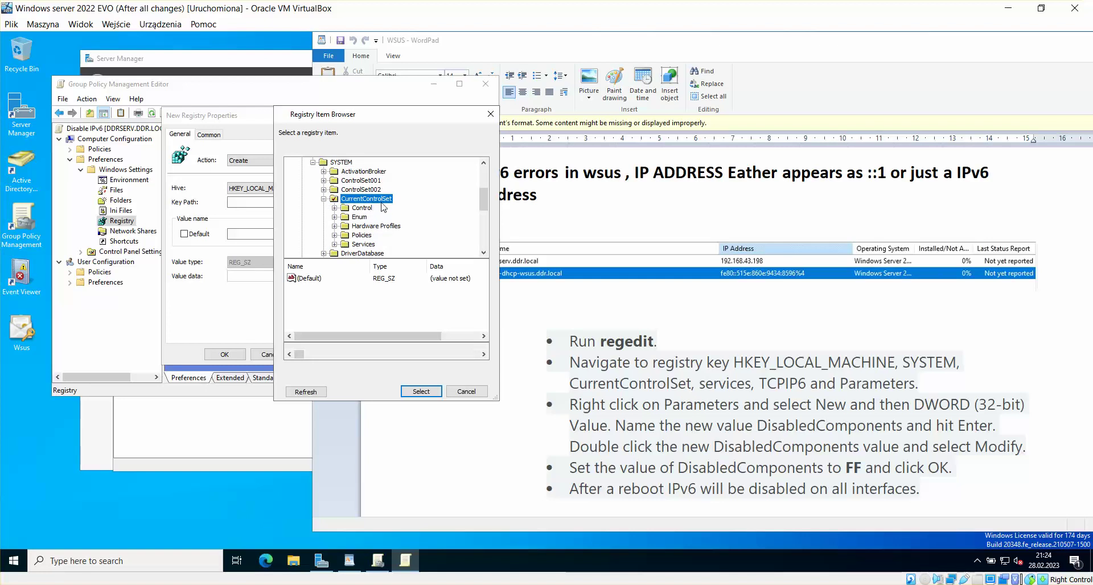
pyautogui.doubleClick(364, 245)
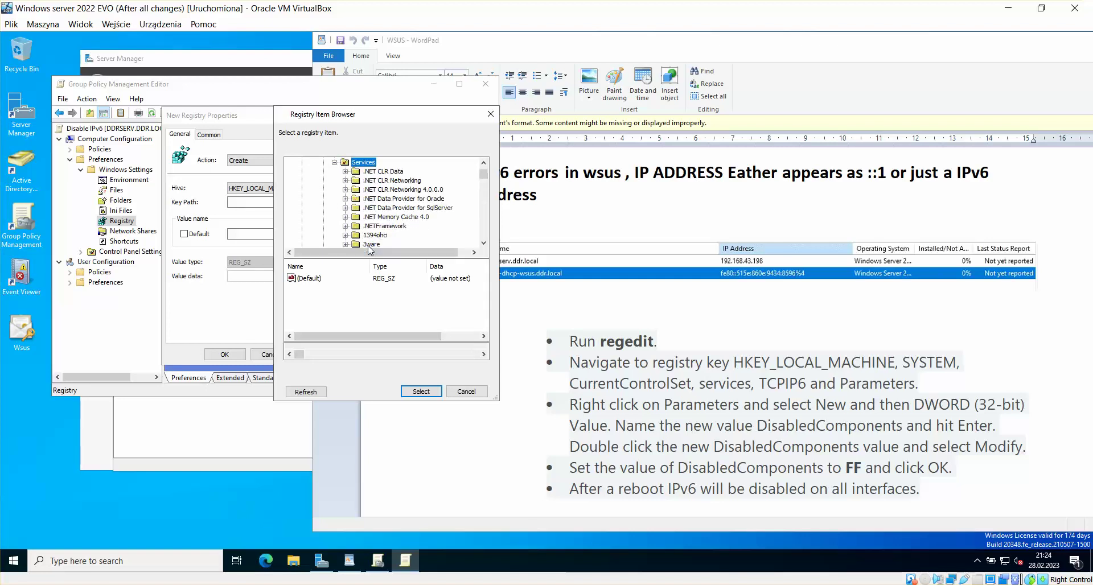
pyautogui.click(382, 227)
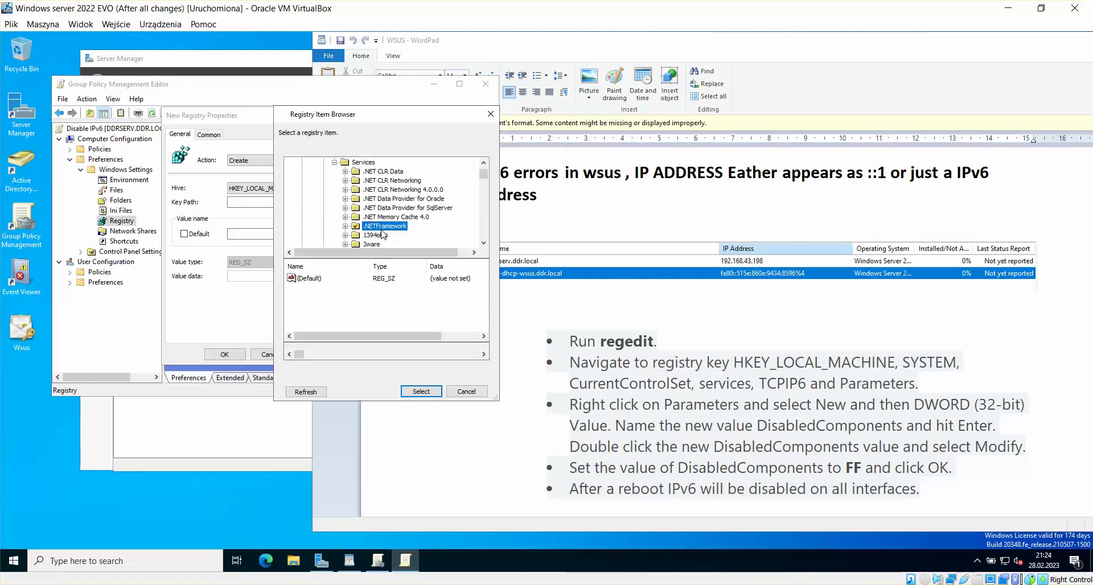
pyautogui.write('tcpip6')
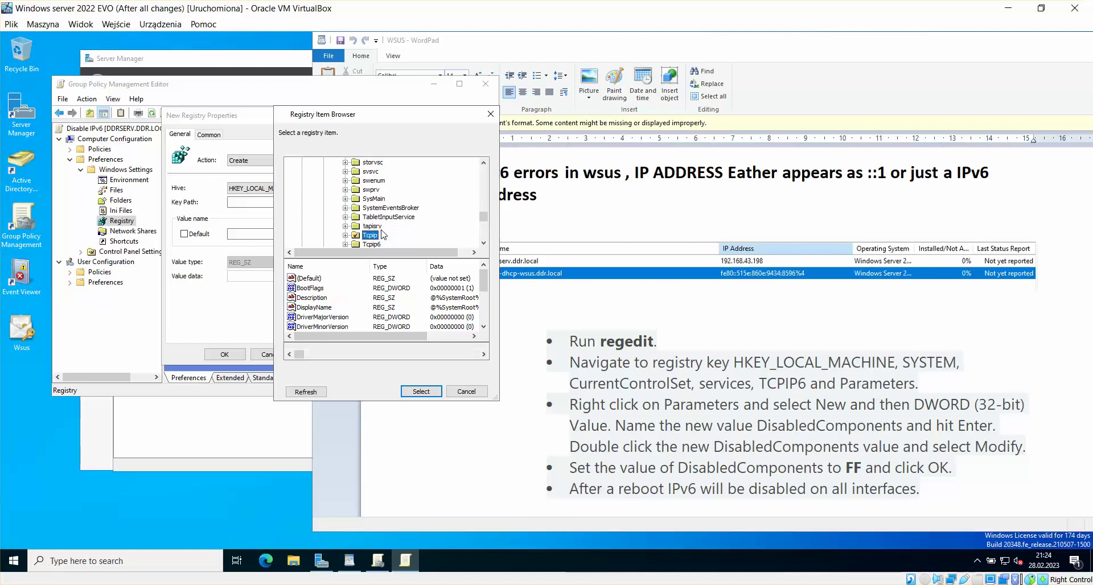
pyautogui.doubleClick(373, 235)
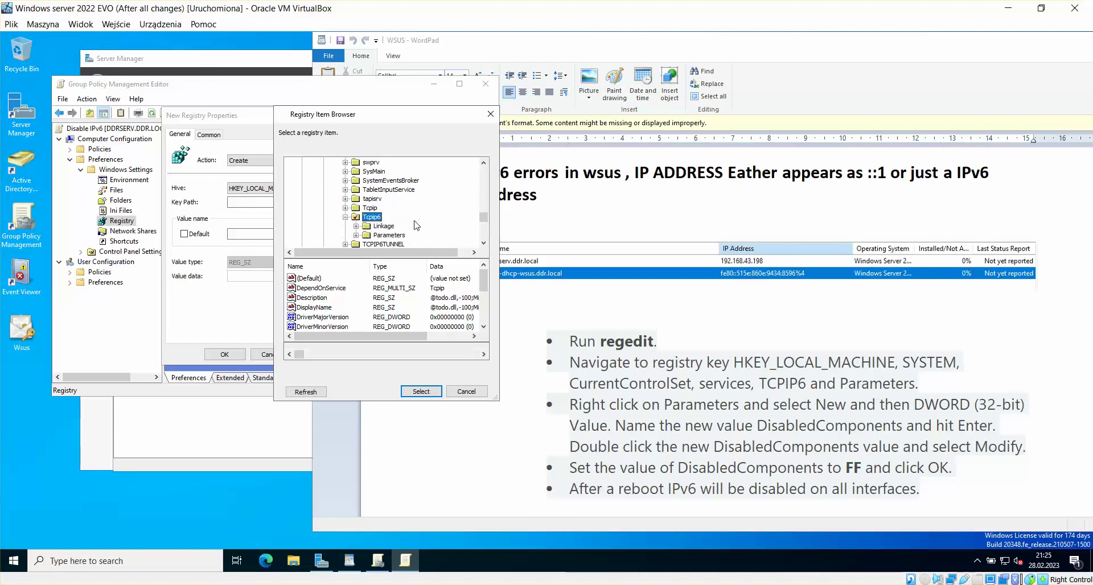
pyautogui.click(392, 235)
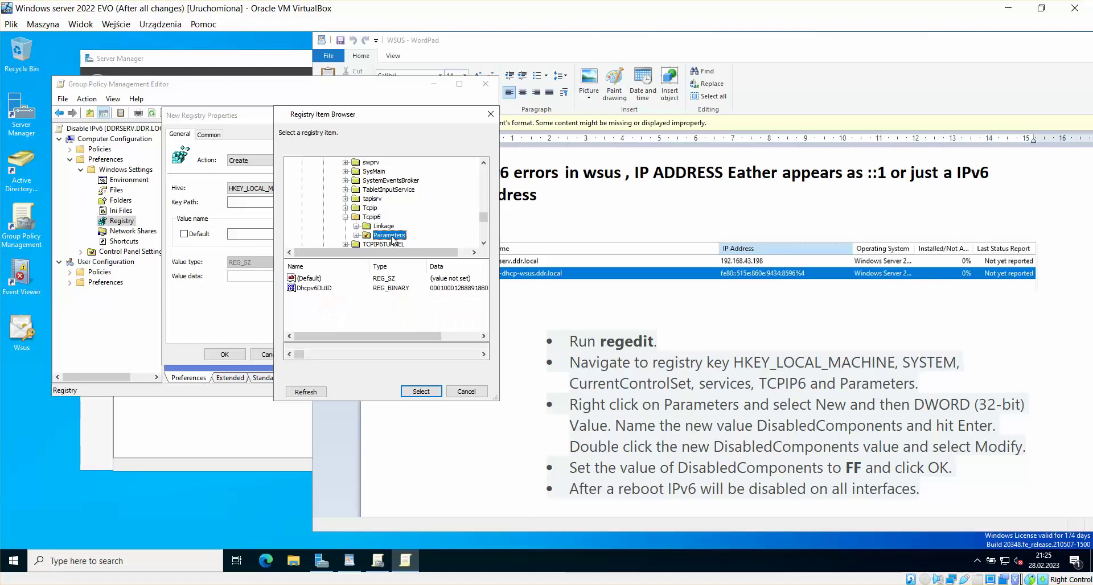
pyautogui.click(421, 391)
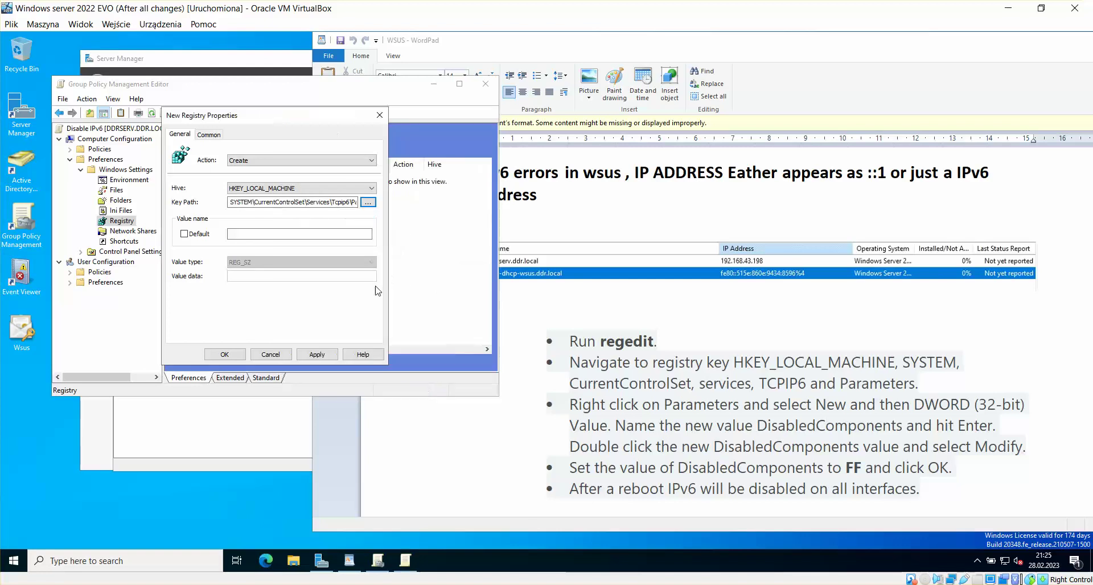
# Step: Name the value DisabledComponents as a hexadecimal REG_DWORD, then apply and save the item
pyautogui.click(760, 427)
pyautogui.moveTo(904, 429); pyautogui.dragTo(758, 428)
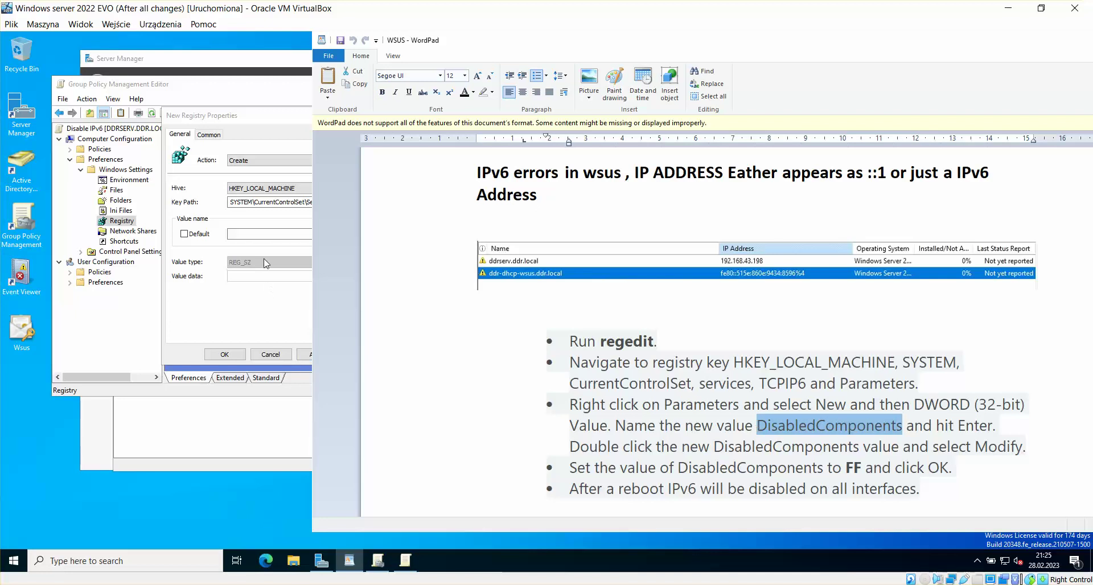
pyautogui.click(277, 235)
pyautogui.write('DisabledComponents')
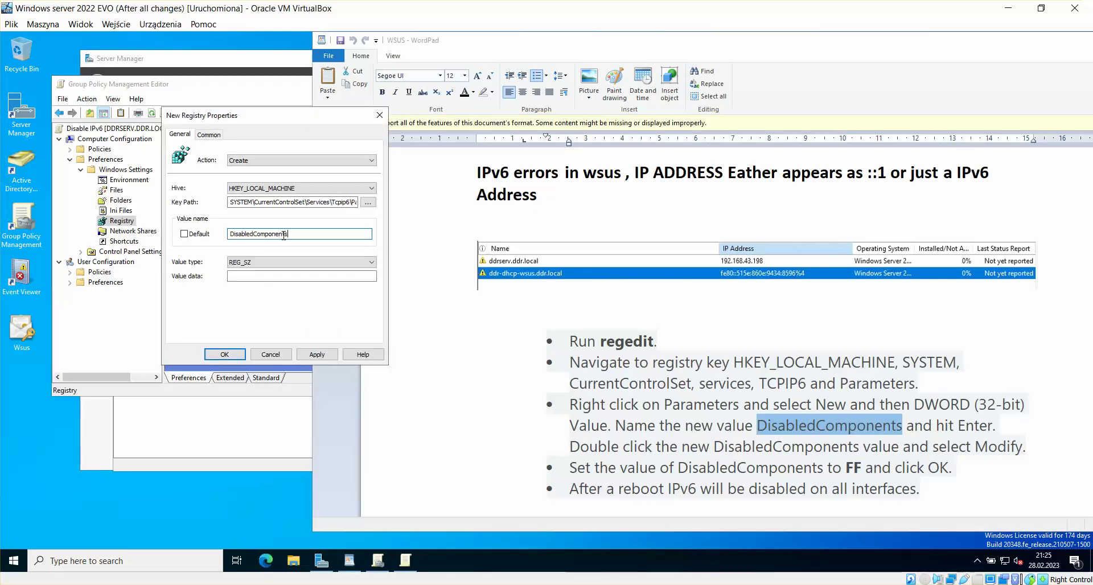
pyautogui.click(326, 262)
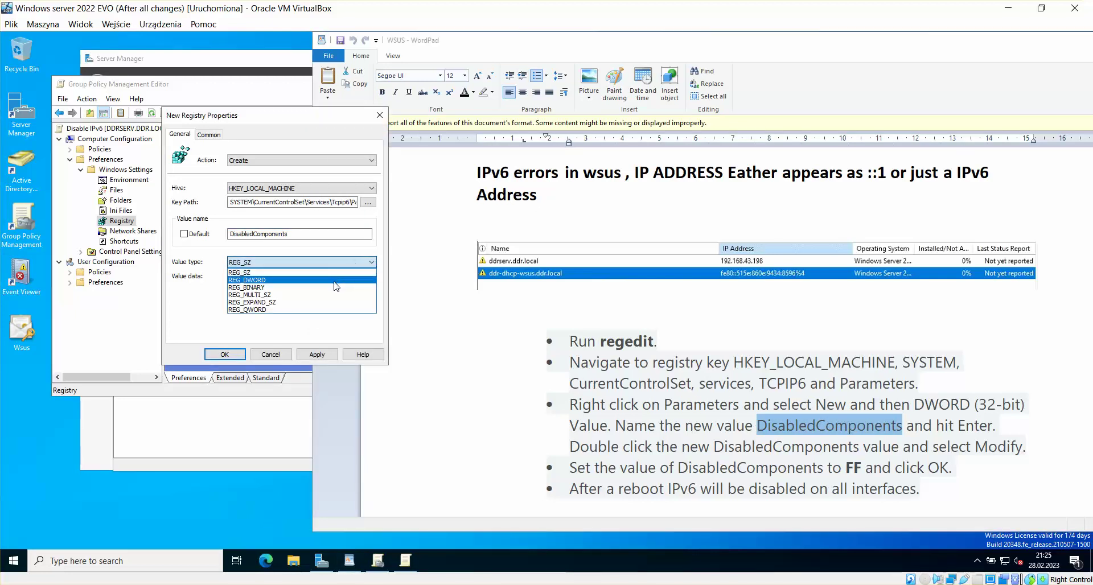
pyautogui.click(334, 283)
pyautogui.click(319, 278)
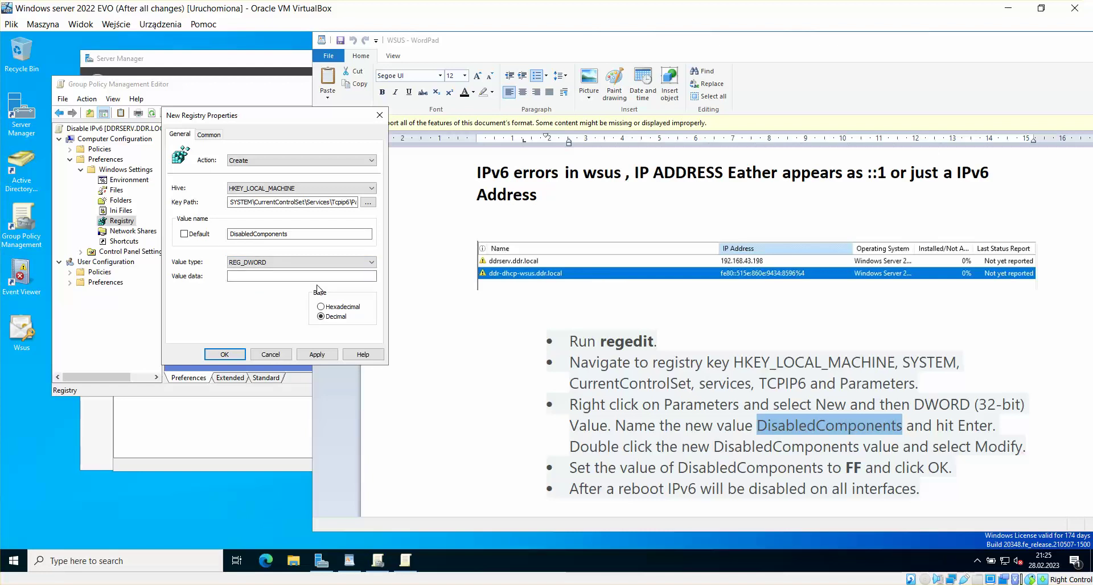
pyautogui.click(280, 280)
pyautogui.click(330, 307)
pyautogui.click(323, 356)
pyautogui.click(225, 355)
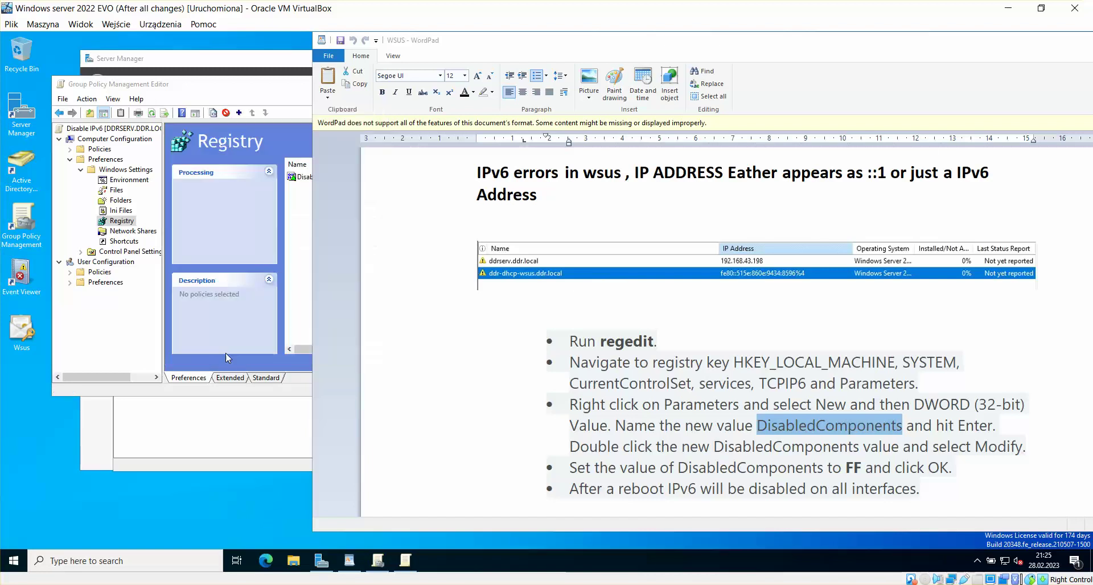
# Step: Minimize the WordPad notes and close the Group Policy Management Editor
pyautogui.click(757, 47)
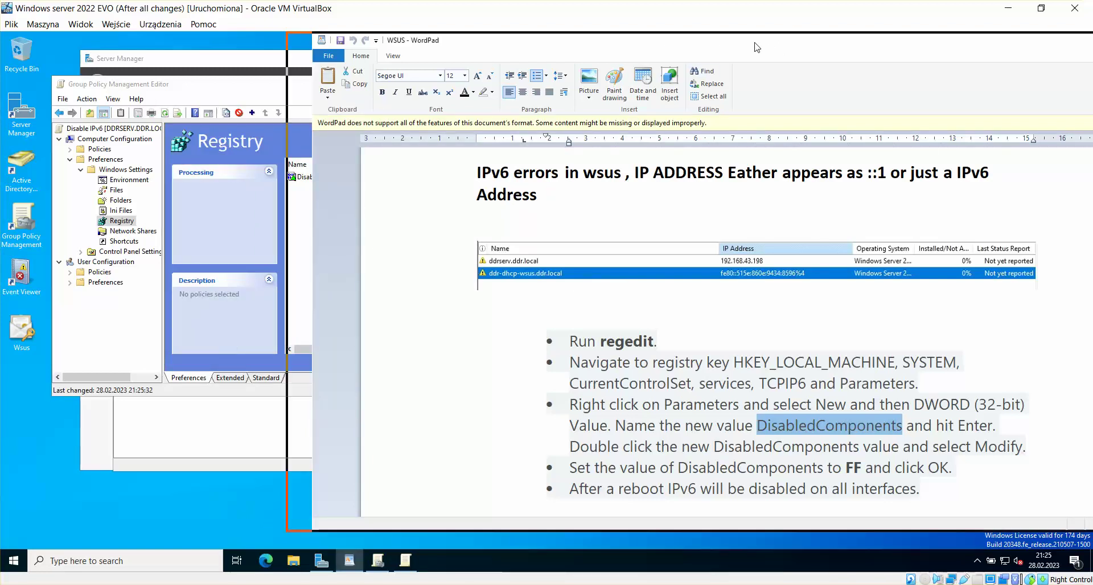
pyautogui.moveTo(755, 43); pyautogui.dragTo(620, 43)
pyautogui.click(981, 40)
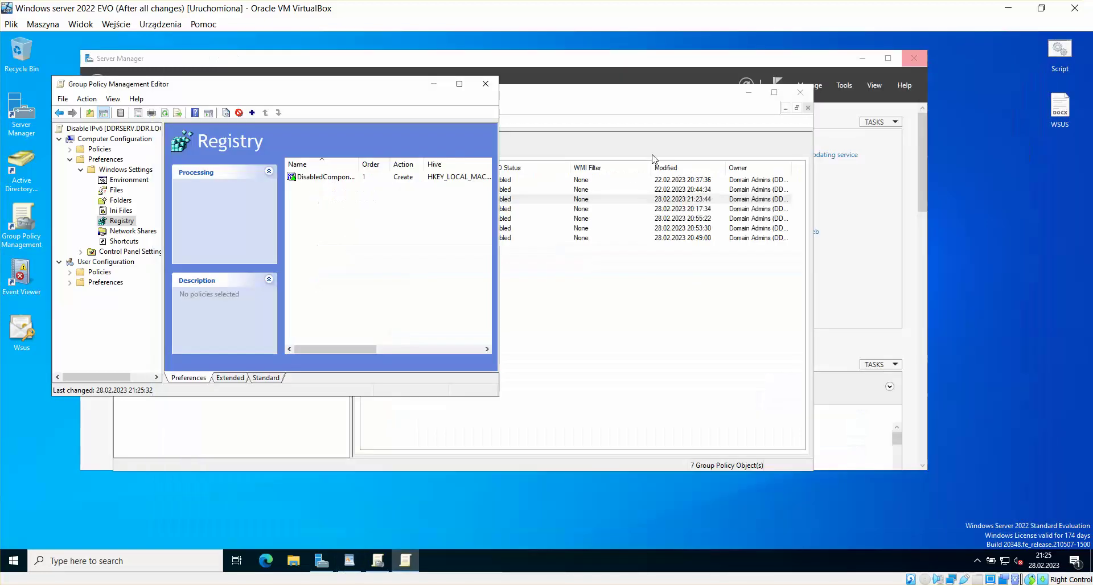
pyautogui.click(485, 84)
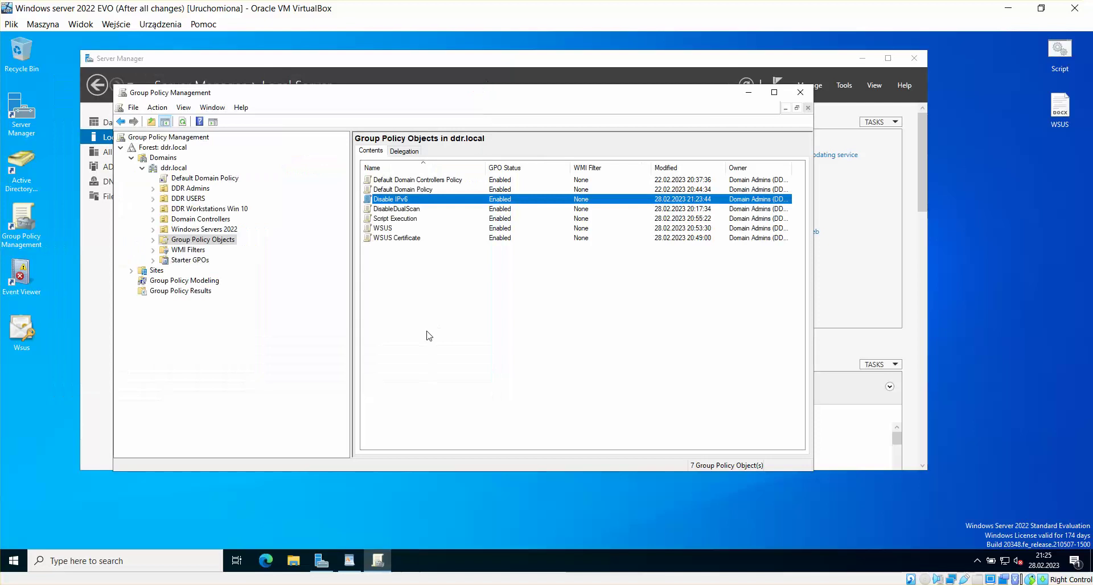
# Step: Link the Disable IPv6 GPO to the DDR Workstations Win 10 and Windows Servers 2022 units
pyautogui.click(224, 209)
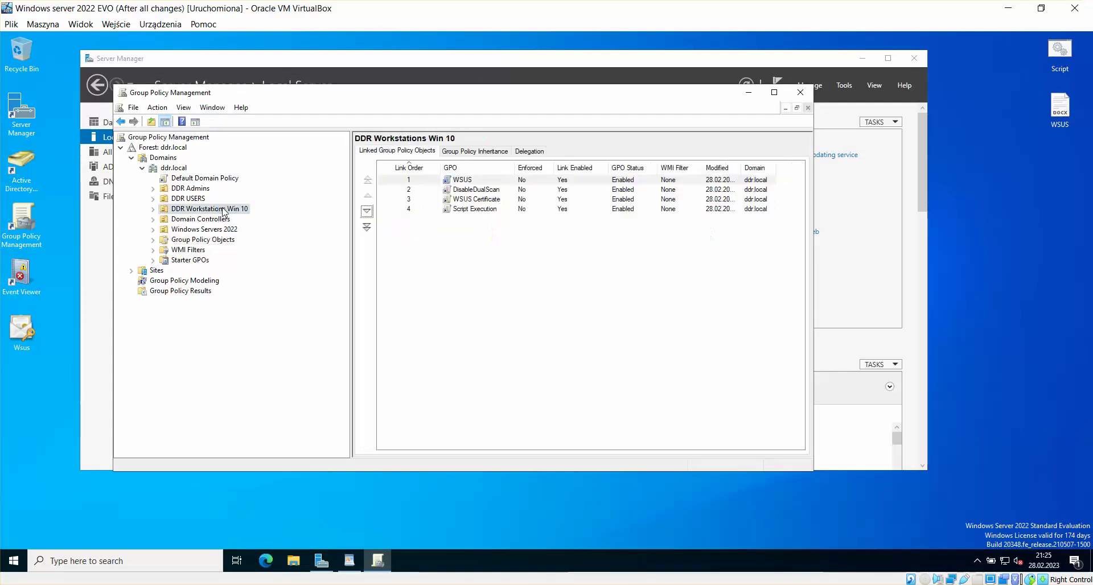
pyautogui.rightClick(224, 211)
pyautogui.click(257, 224)
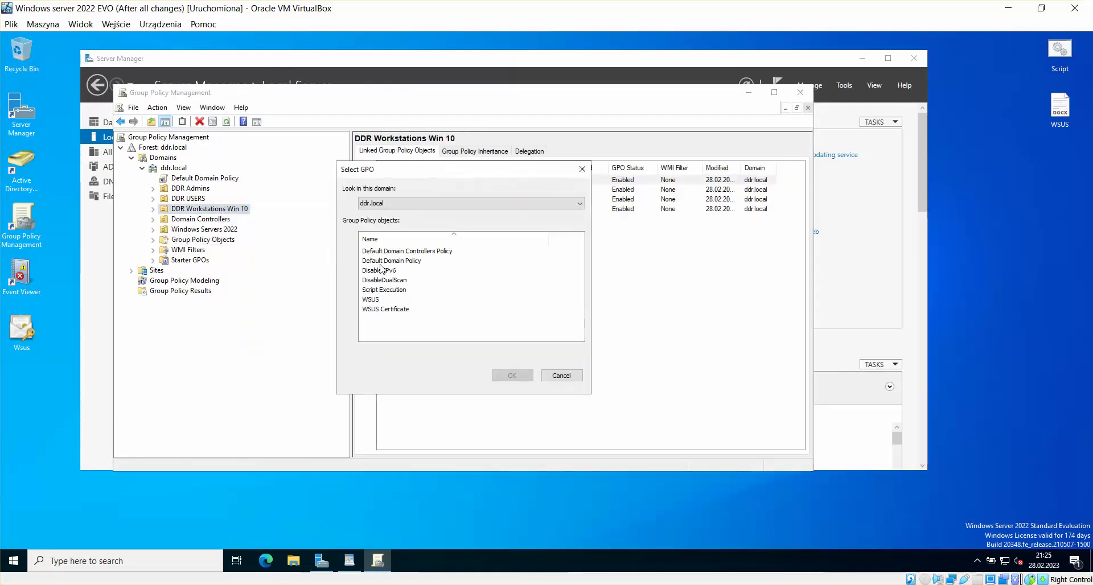
pyautogui.click(397, 271)
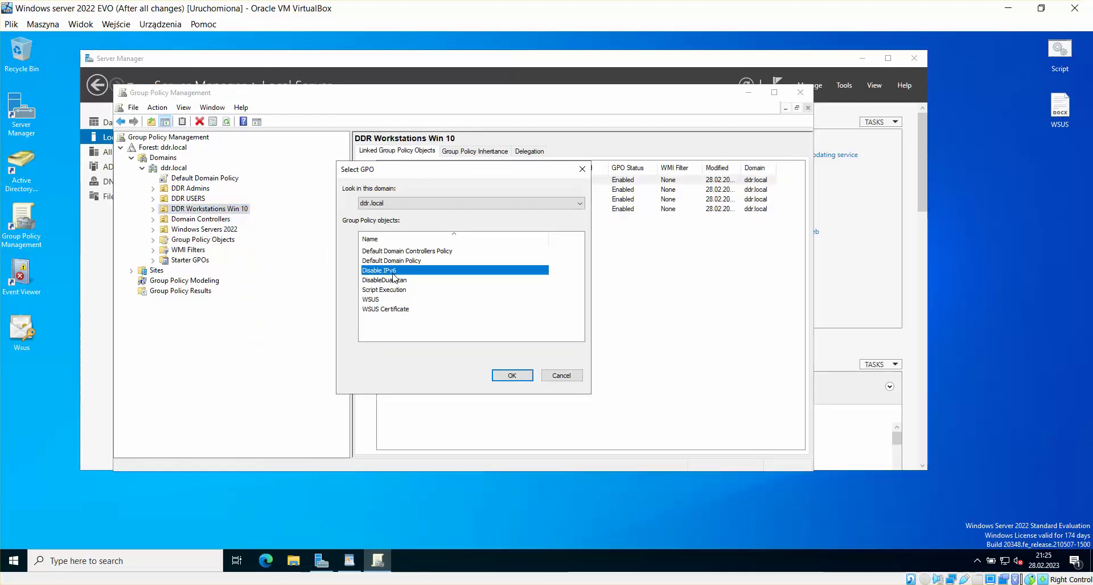
pyautogui.click(512, 377)
pyautogui.click(222, 230)
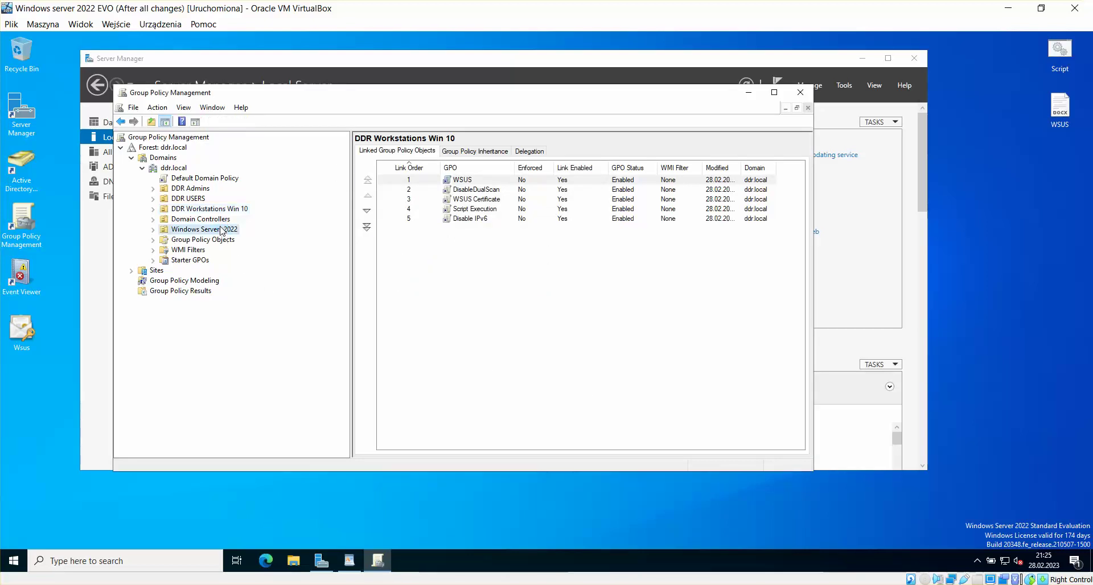
pyautogui.rightClick(222, 230)
pyautogui.click(275, 246)
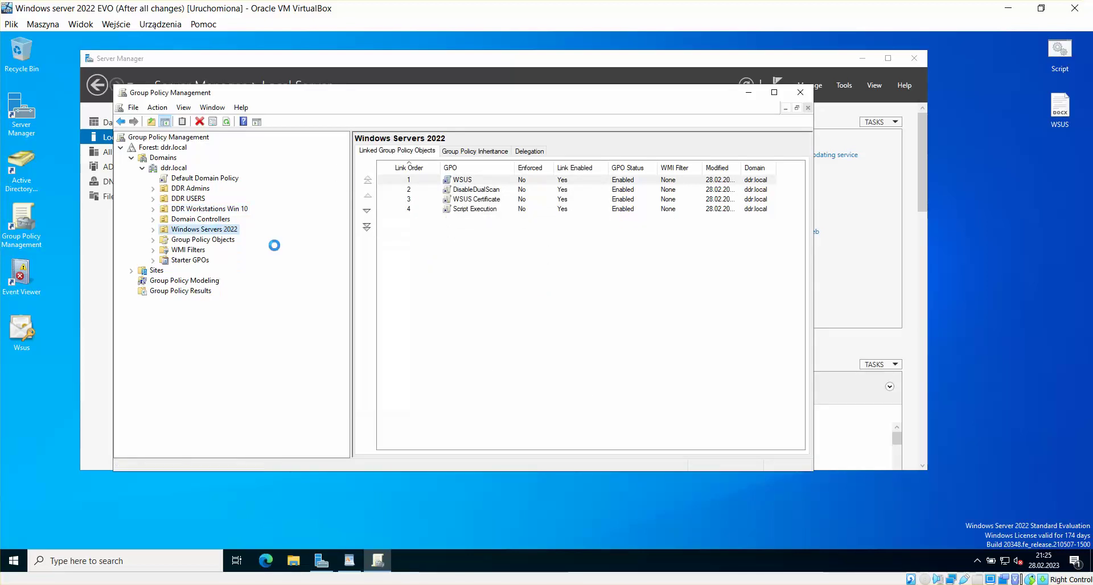
pyautogui.click(397, 271)
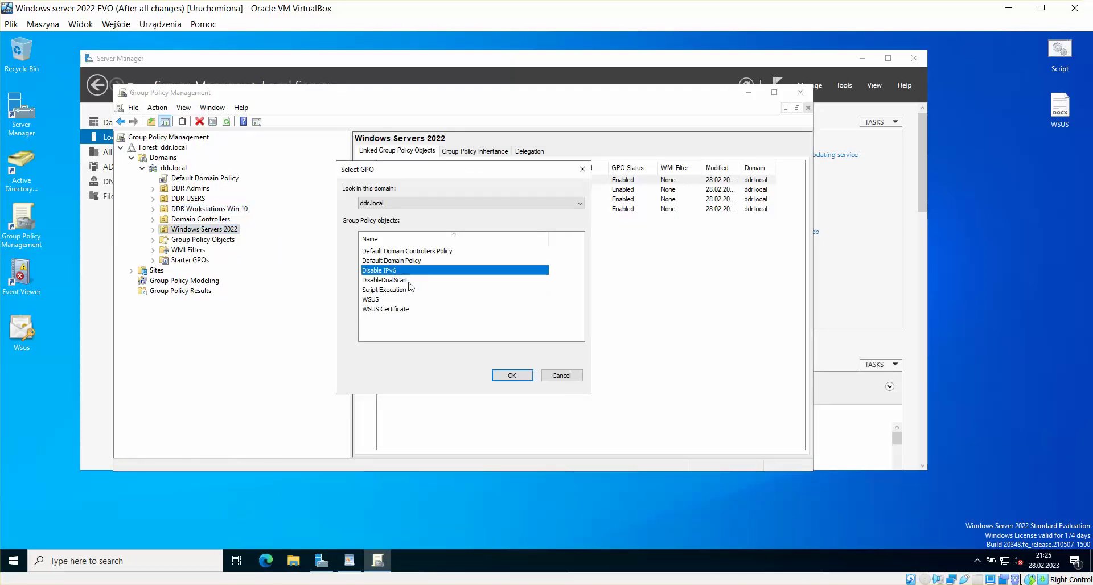
pyautogui.click(511, 376)
# Step: Link Disable IPv6 to Domain Controllers, then close Group Policy Management
pyautogui.click(218, 221)
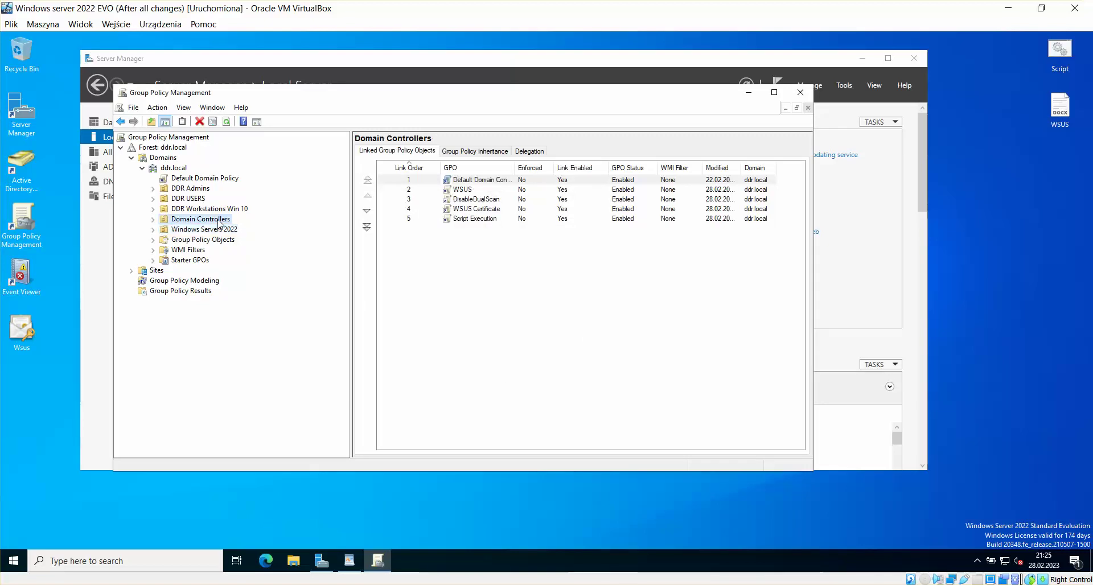
pyautogui.rightClick(218, 223)
pyautogui.click(270, 244)
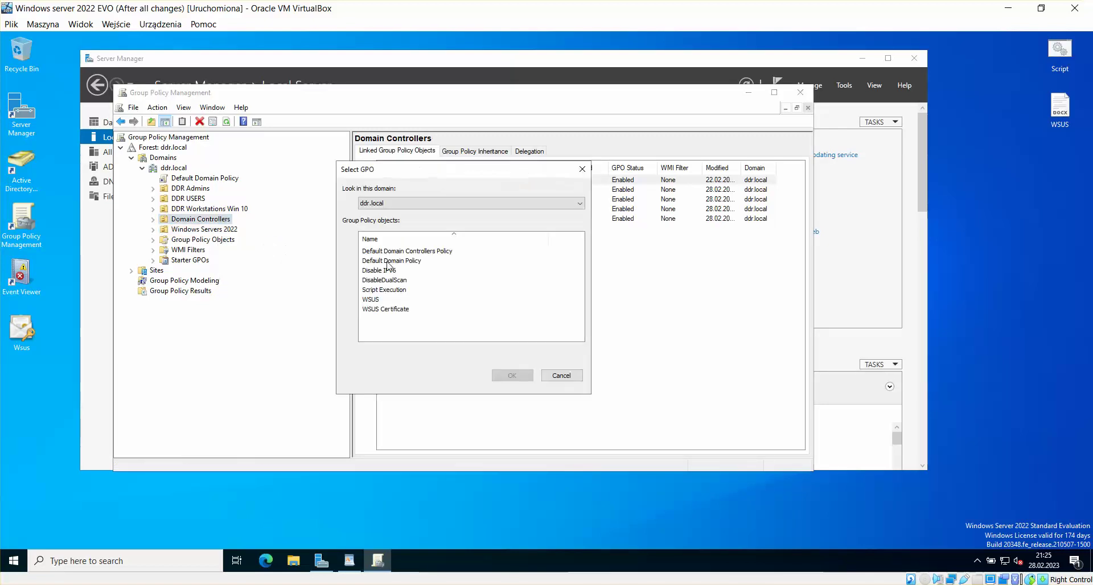
pyautogui.click(387, 270)
pyautogui.click(511, 375)
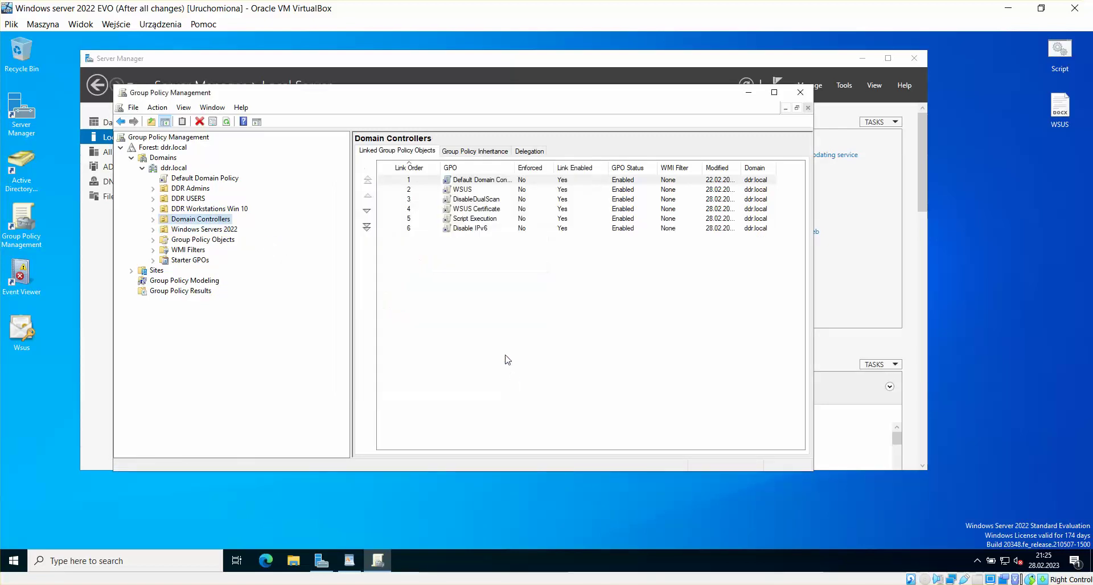
pyautogui.click(520, 344)
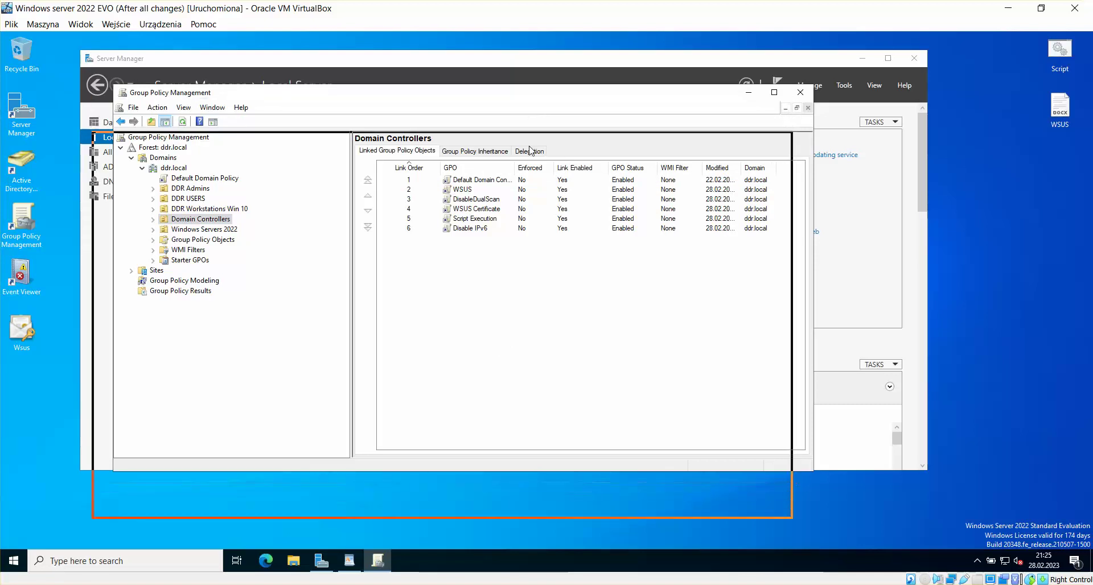
pyautogui.moveTo(529, 149); pyautogui.dragTo(505, 142)
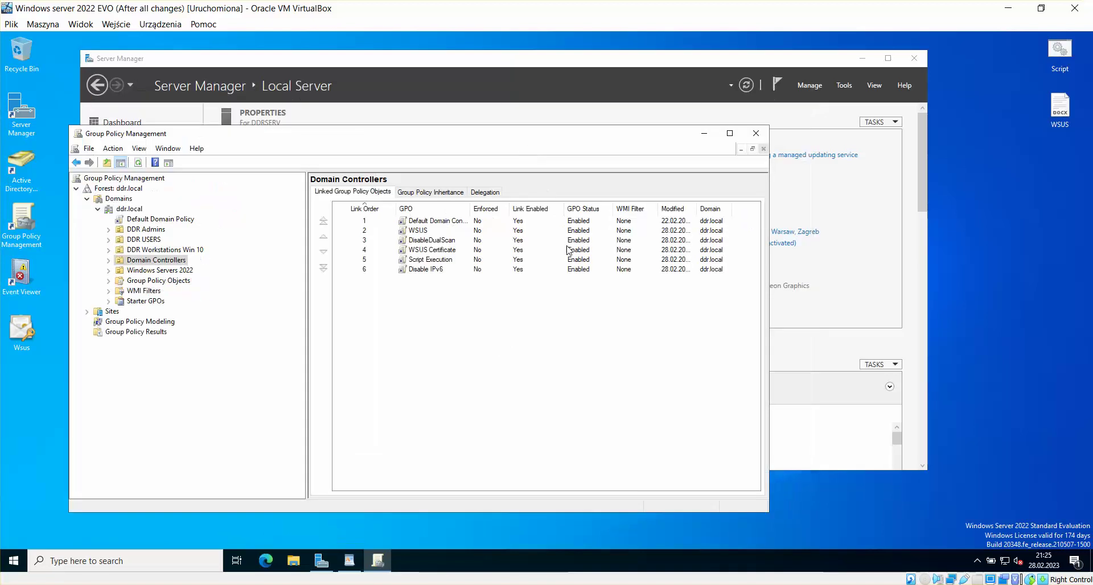
pyautogui.click(755, 134)
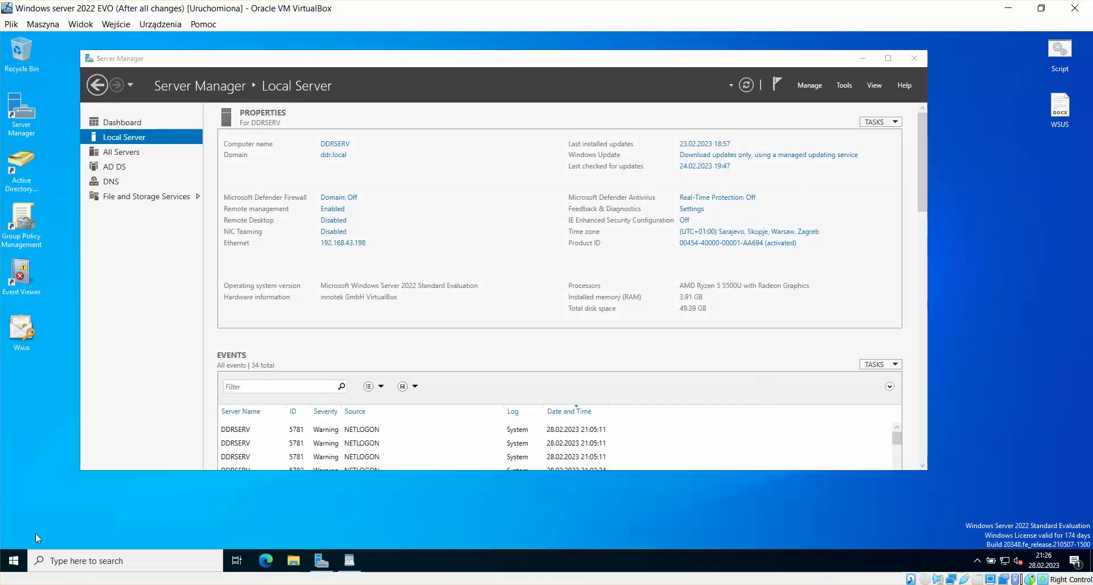
# Step: Run gpupdate /force in Command Prompt, then switch to the DHCP + WSUS VM
pyautogui.click(13, 560)
pyautogui.write('cmd')
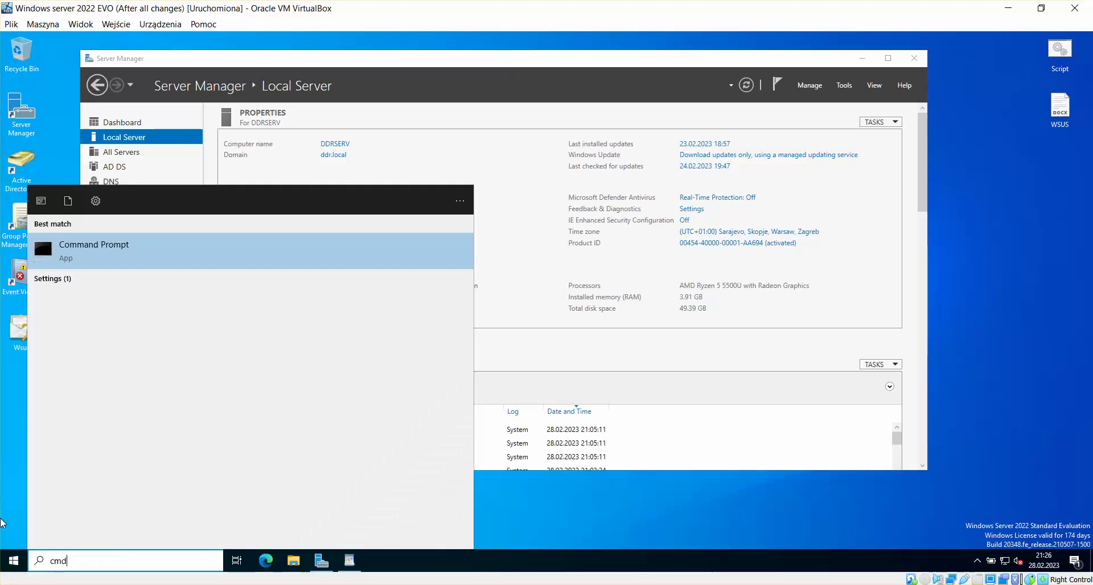
pyautogui.press('Return')
pyautogui.write('gpup')
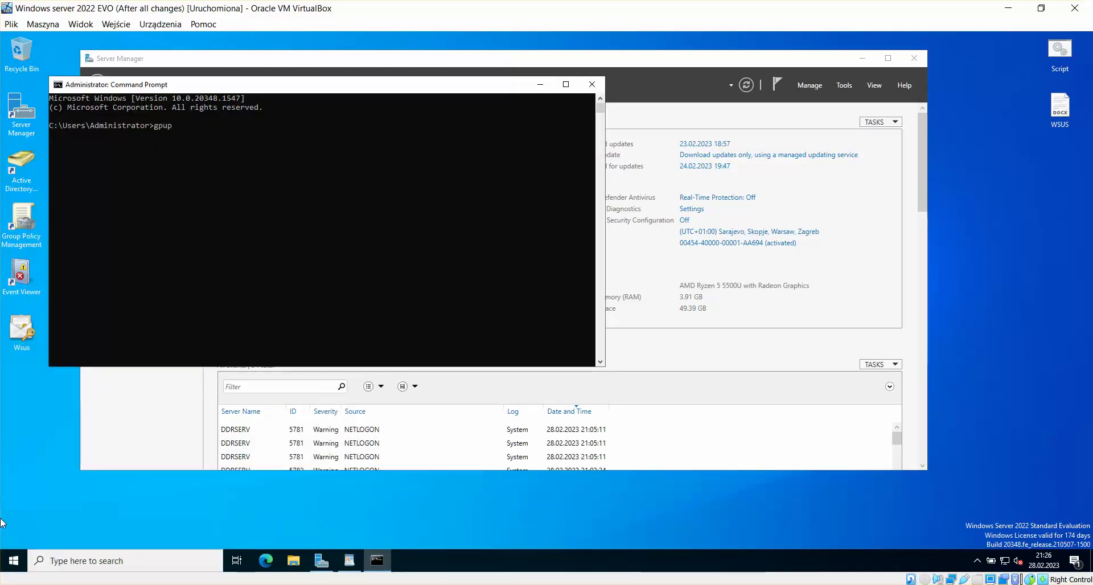
pyautogui.write('date /force')
pyautogui.press('Return')
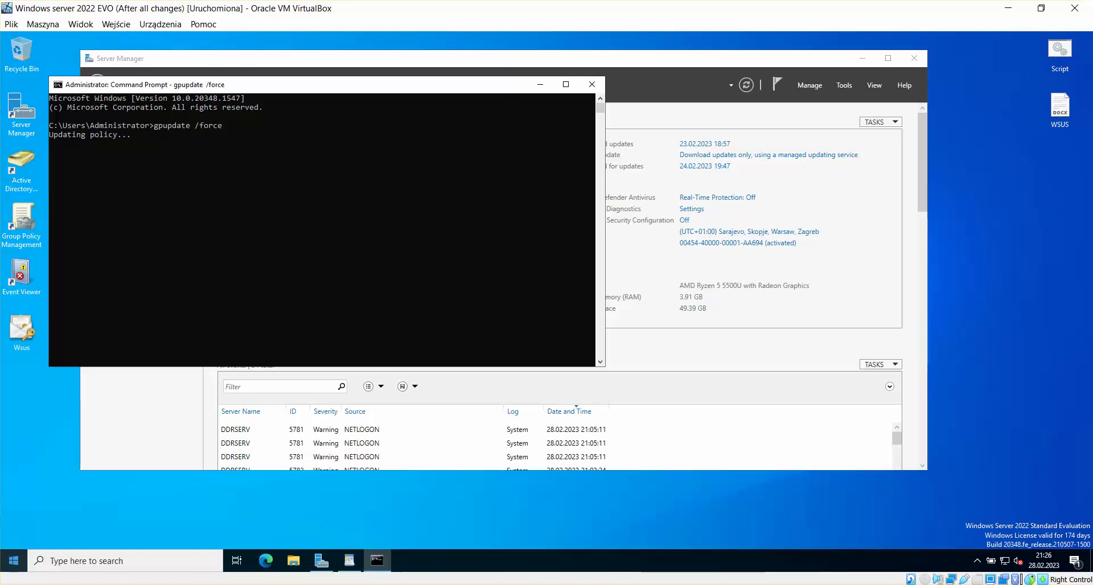
pyautogui.click(233, 541)
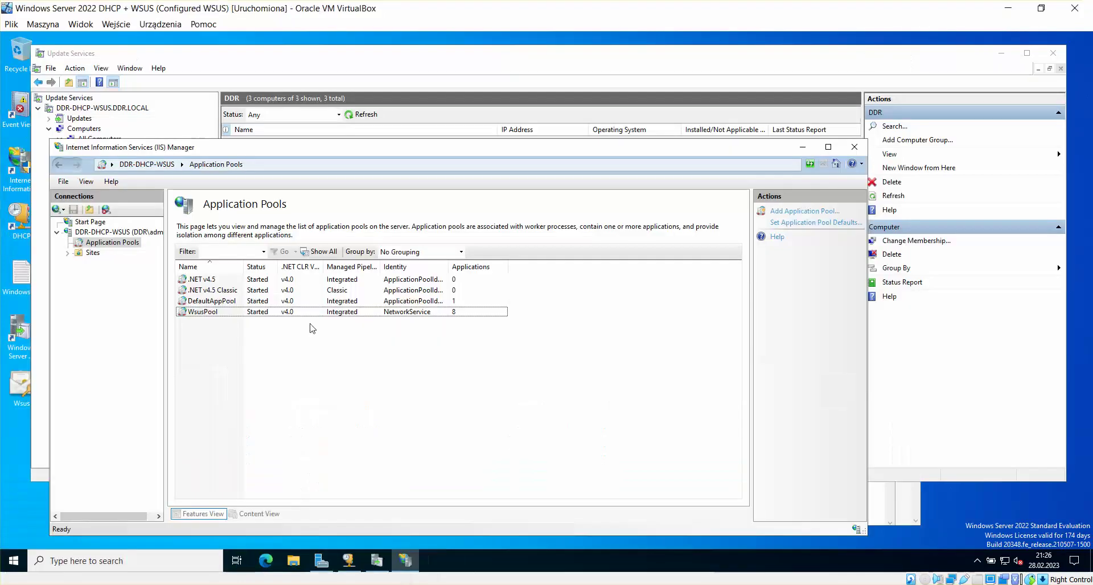
# Step: Close the IIS Manager, Update Services and DHCP consoles on the WSUS server
pyautogui.press('super')
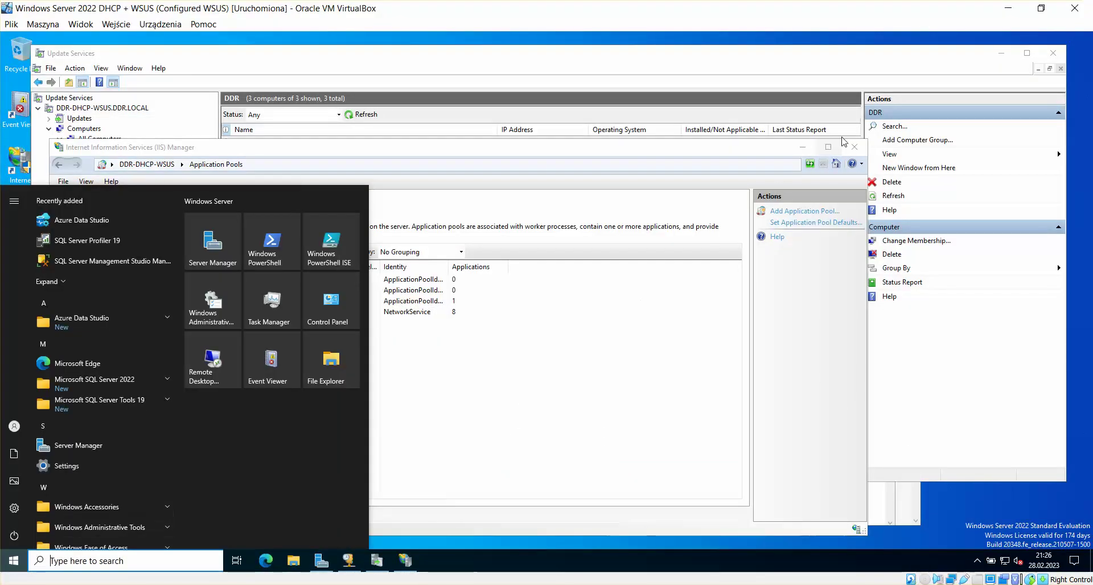
pyautogui.click(854, 147)
pyautogui.click(855, 146)
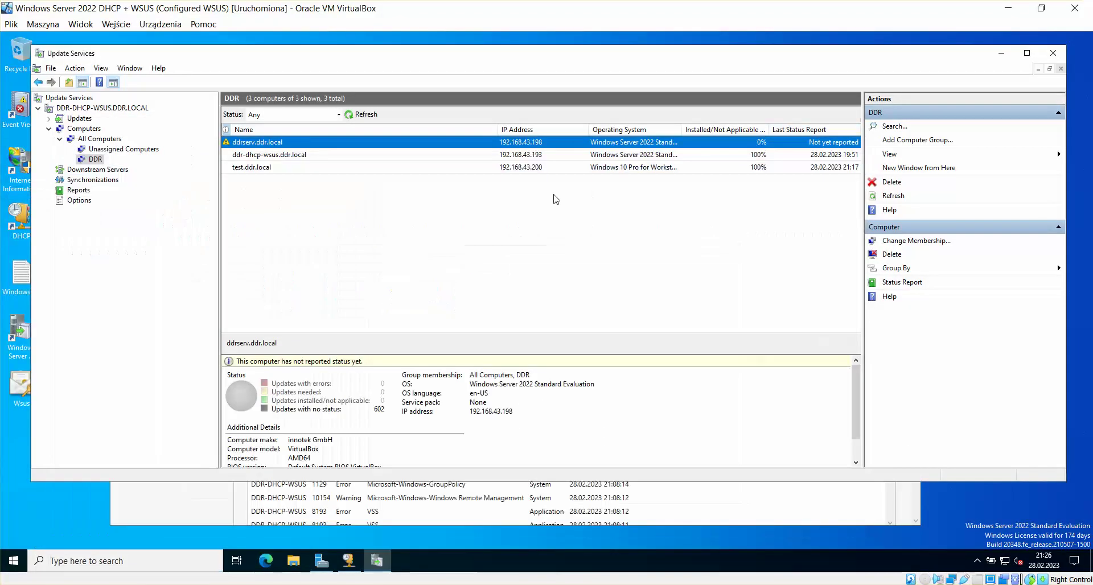
pyautogui.click(1050, 54)
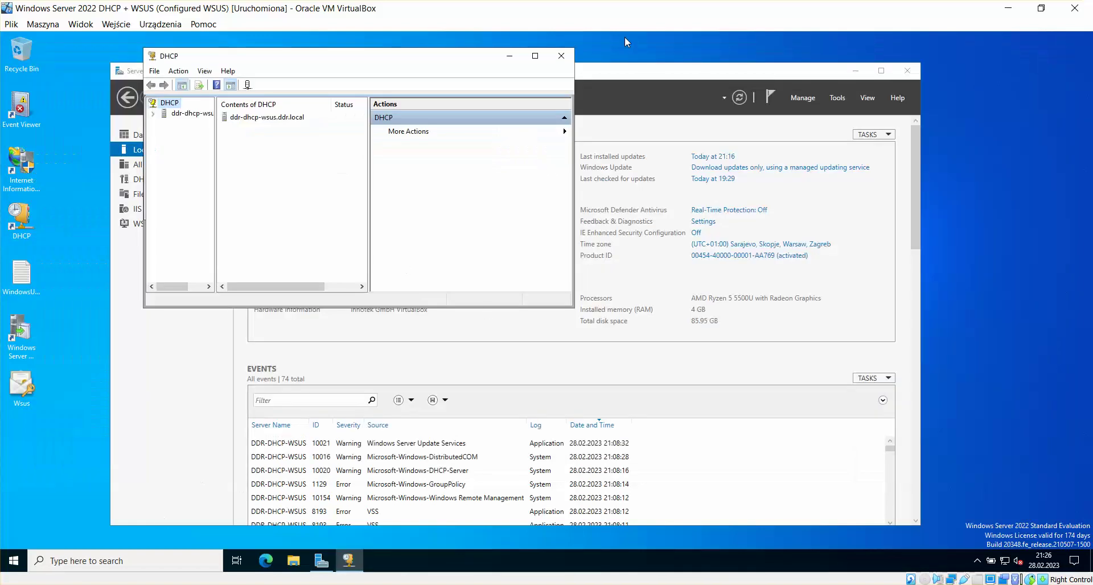
pyautogui.click(560, 55)
# Step: Open Command Prompt via cmd and run gpupdate /force
pyautogui.click(14, 560)
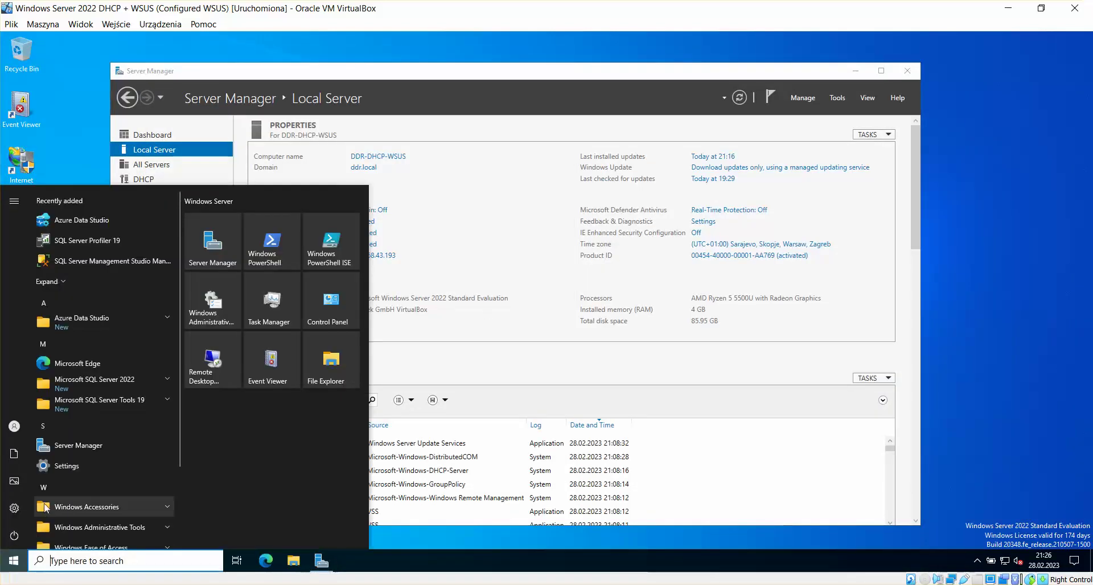
pyautogui.write('cmd')
pyautogui.press('Return')
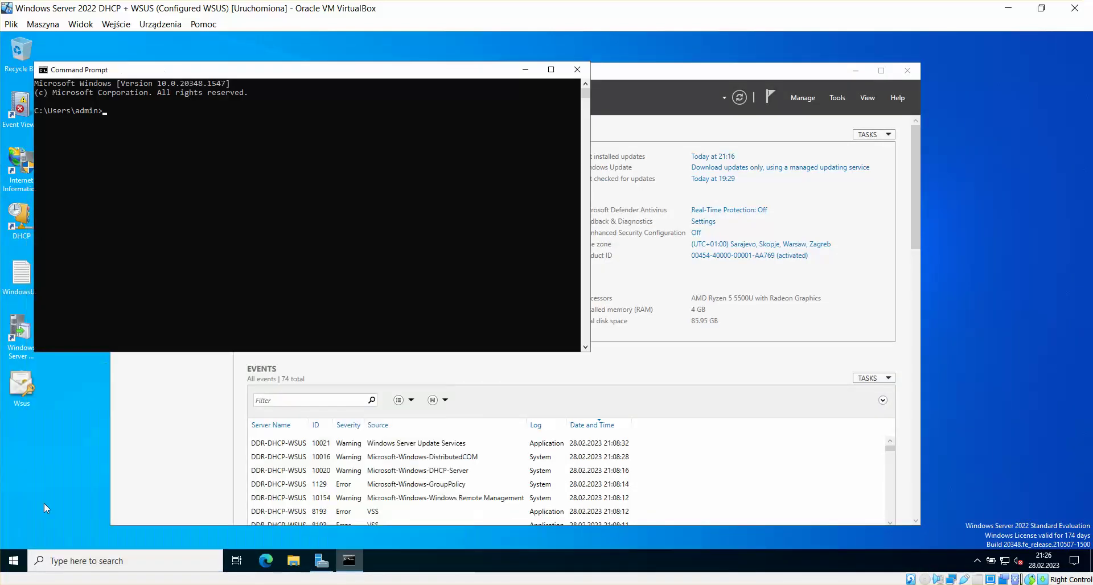
pyautogui.write('gpupdate /force')
pyautogui.press('Return')
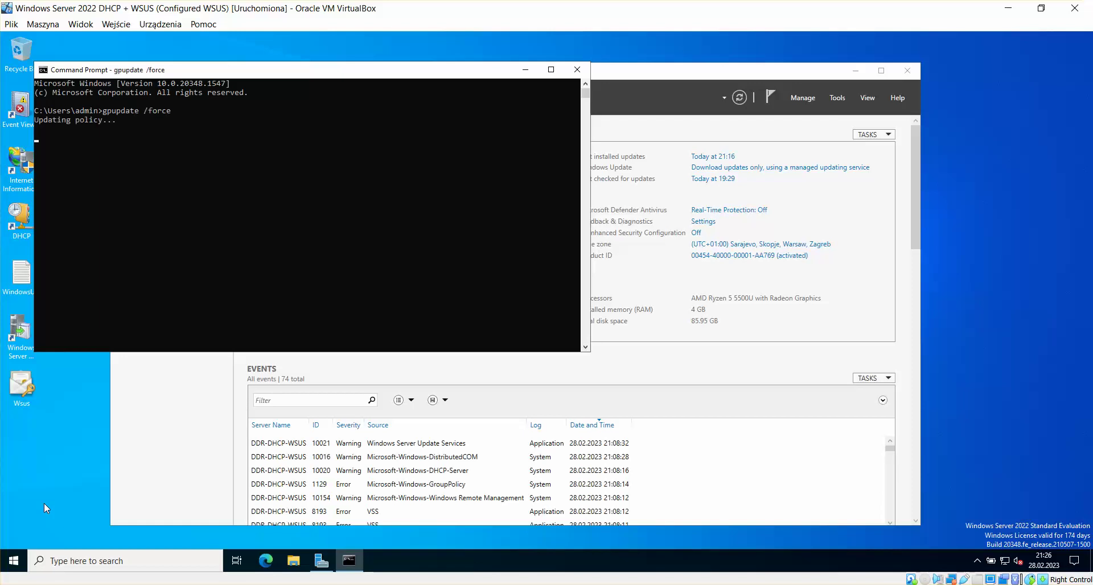
# Step: On the Windows 10 VM, run gpupdate /force in Command Prompt, then return to the Server 2022 EVO machine
pyautogui.click(239, 584)
pyautogui.click(390, 529)
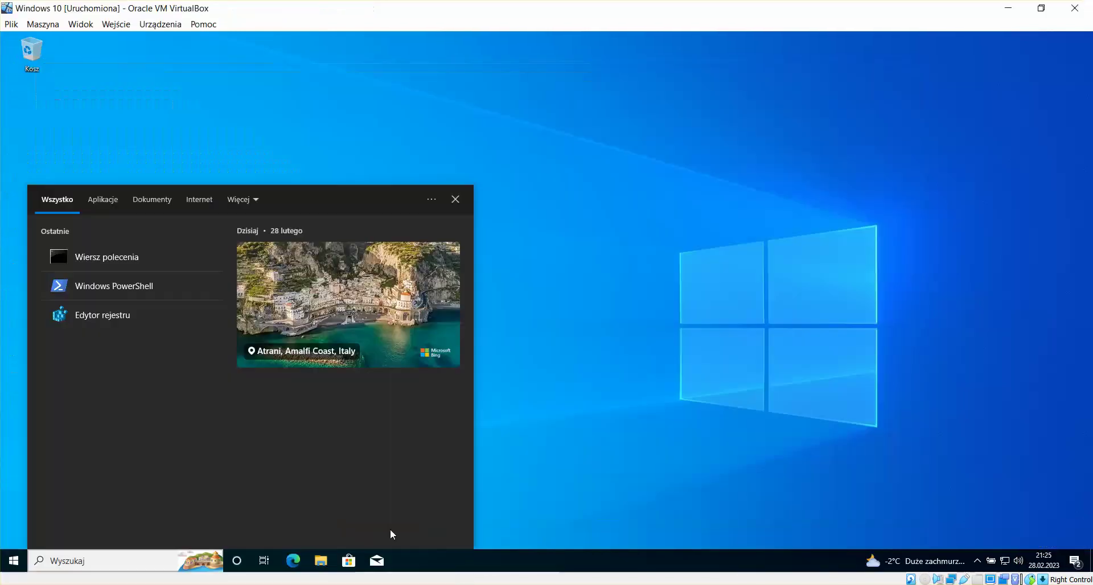
pyautogui.click(12, 562)
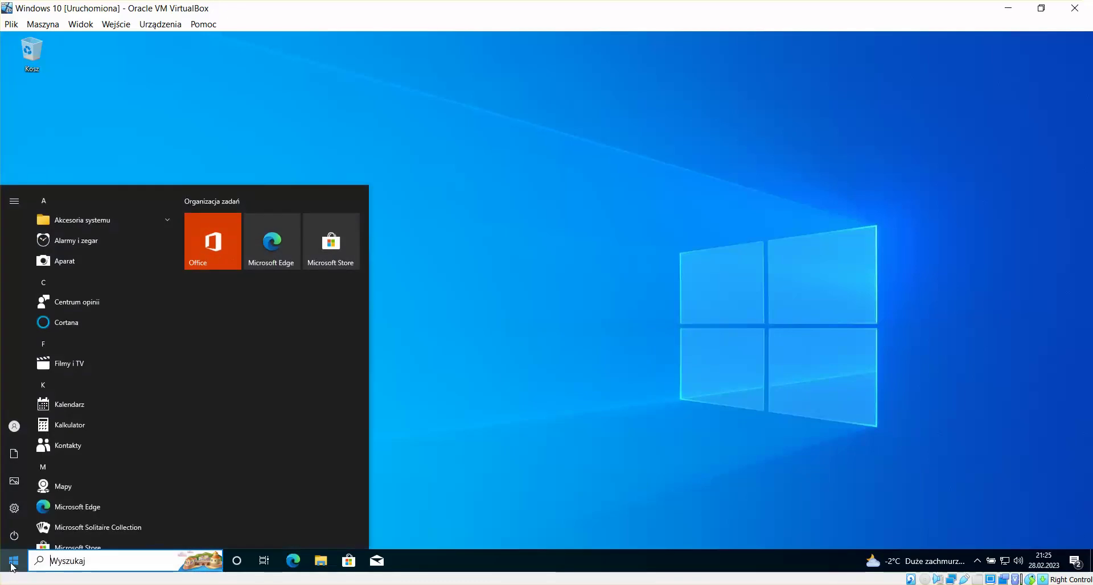
pyautogui.write('cmd')
pyautogui.press('Return')
pyautogui.write('gpup')
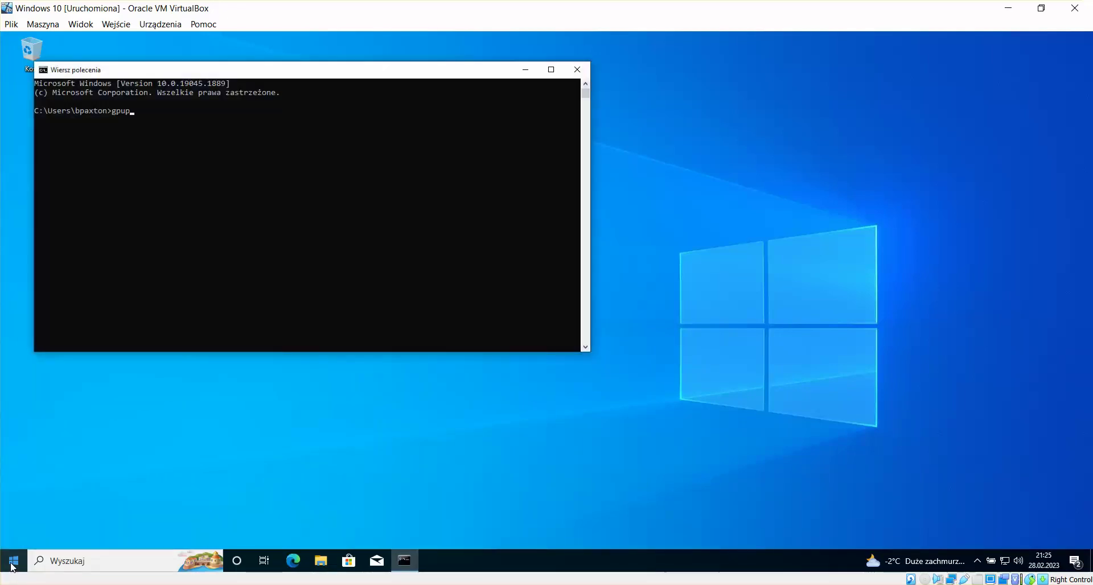
pyautogui.write('date /force')
pyautogui.press('Return')
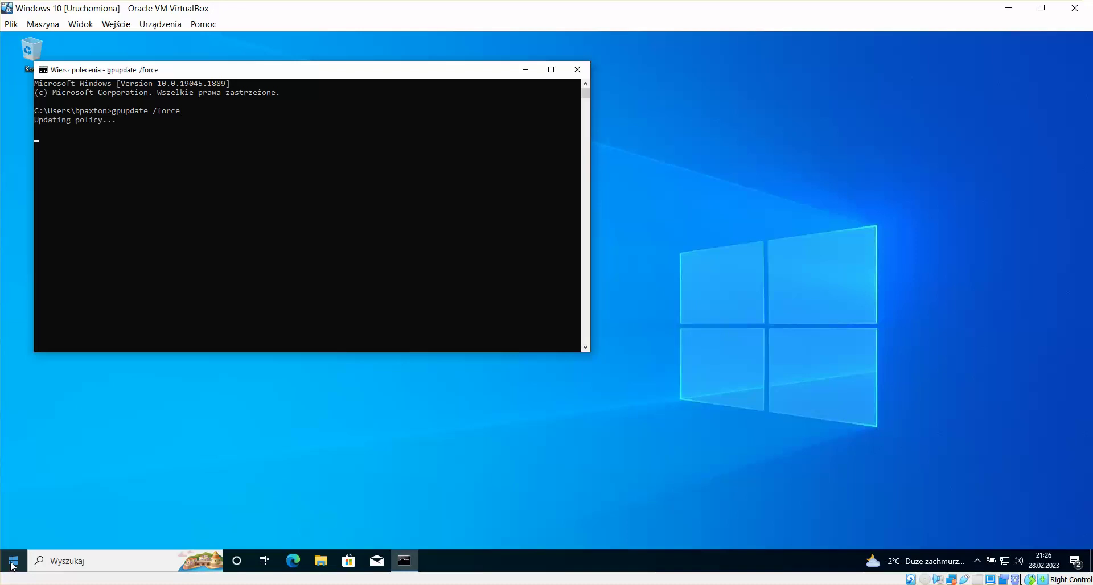
pyautogui.moveTo(245, 570)
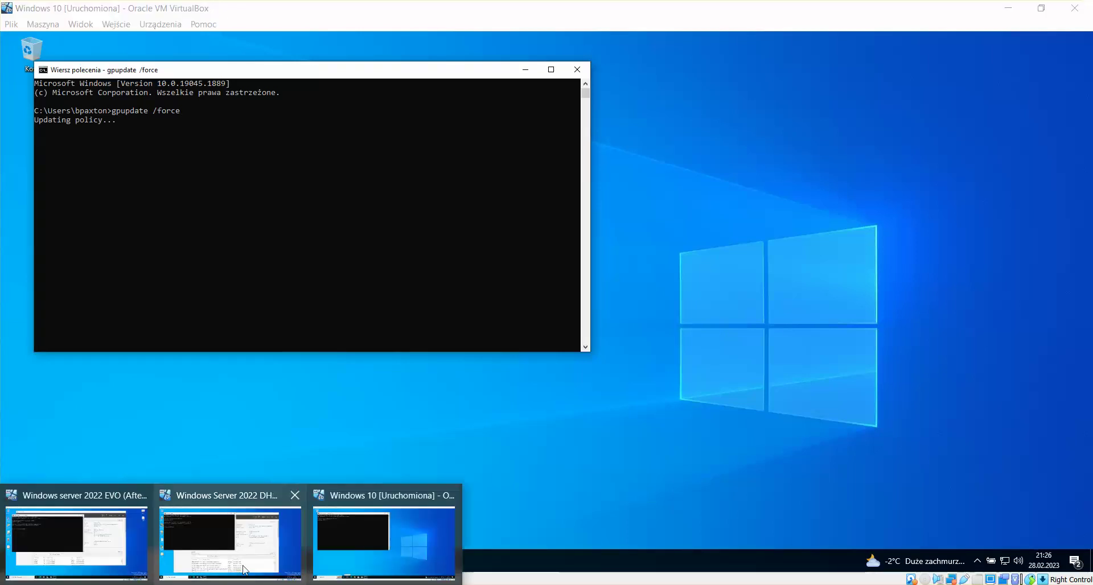
pyautogui.click(94, 563)
# Step: Close the command prompt and bring the WSUS WordPad notes to the front
pyautogui.click(592, 84)
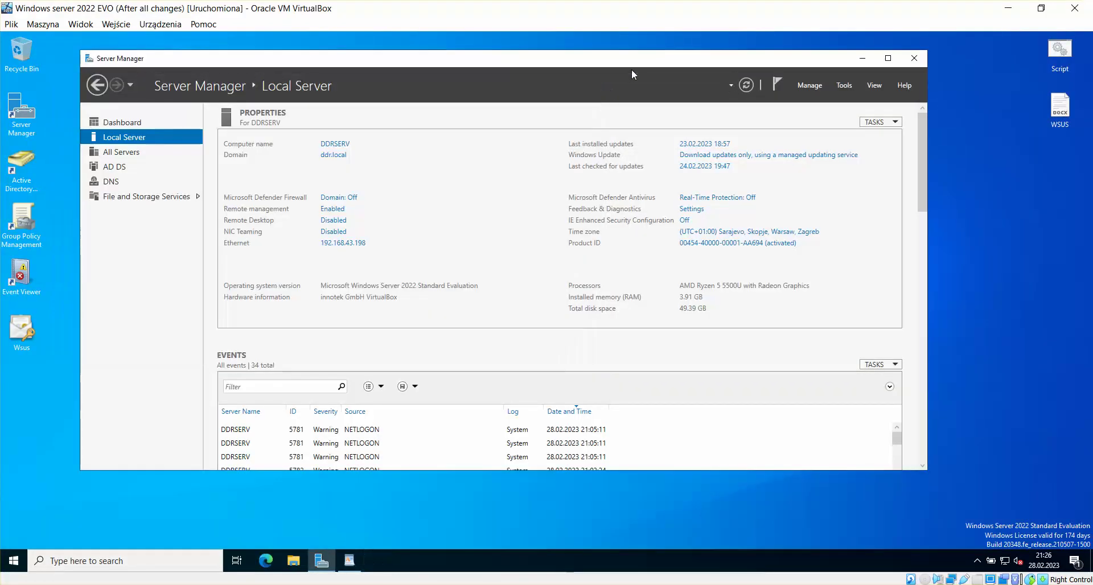
pyautogui.moveTo(645, 62); pyautogui.dragTo(663, 64)
pyautogui.click(349, 561)
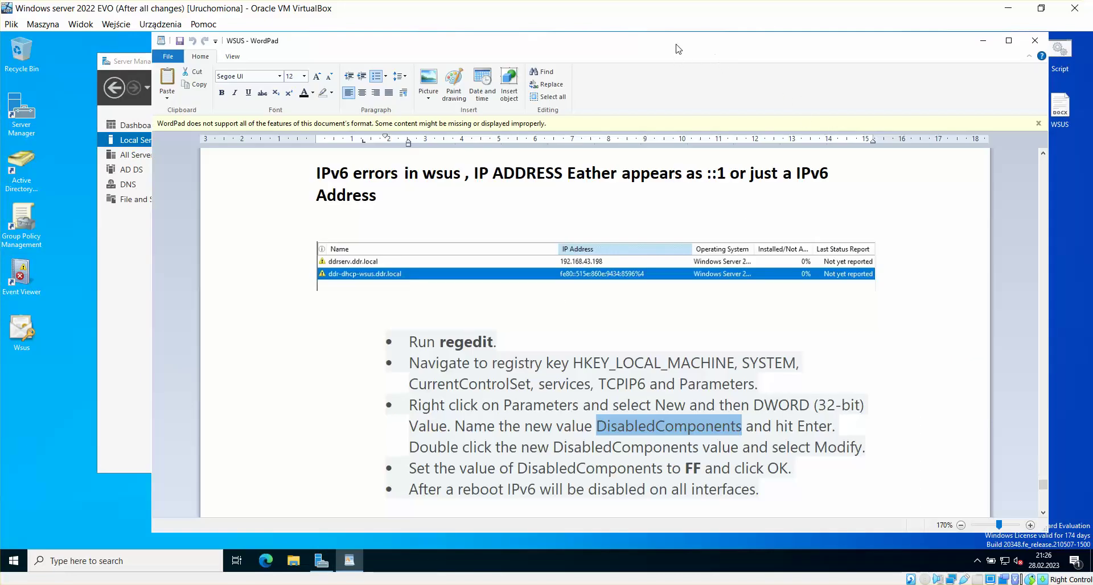
pyautogui.moveTo(677, 48); pyautogui.dragTo(649, 46)
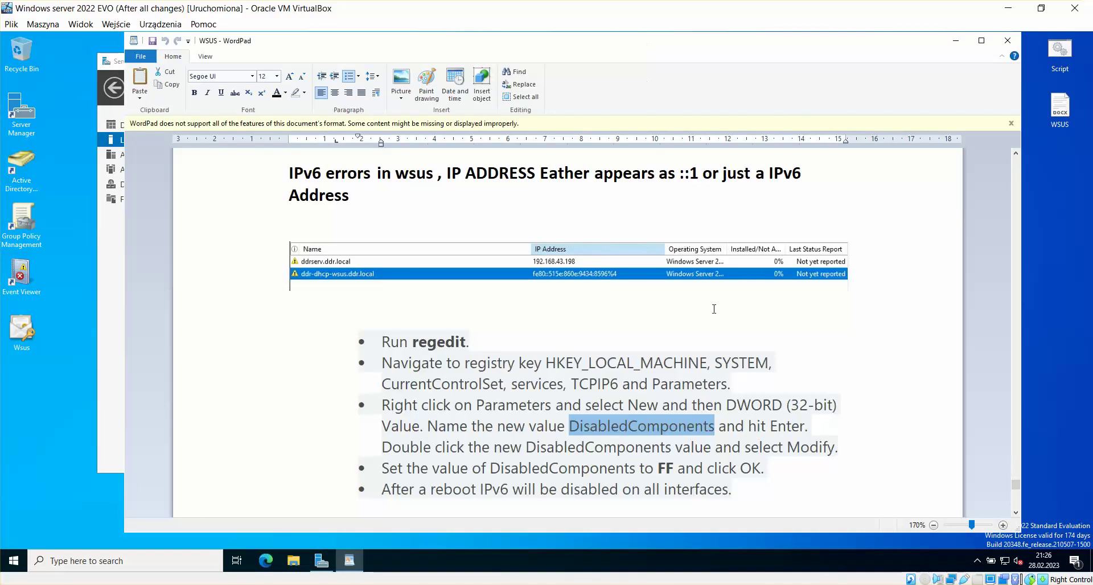
pyautogui.click(820, 430)
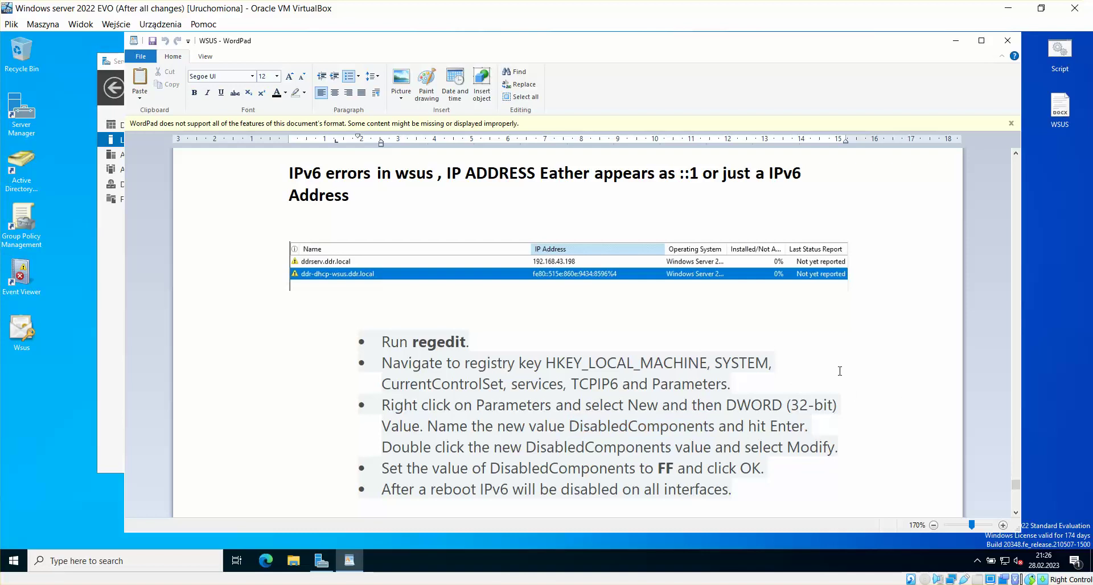
pyautogui.scroll(-4, 840, 371)
pyautogui.scroll(3, 845, 369)
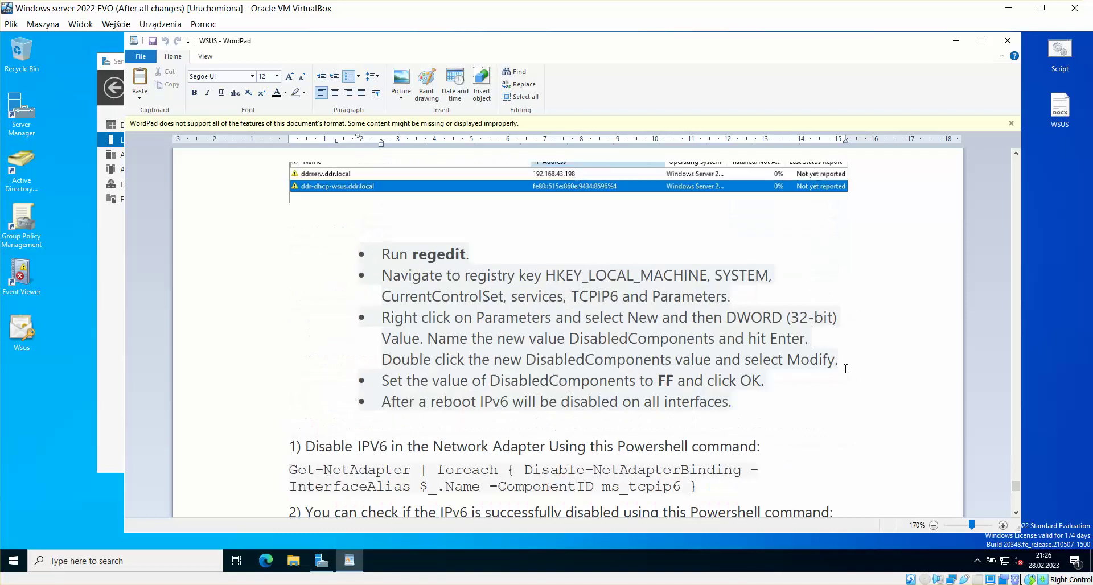
pyautogui.scroll(-2, 846, 369)
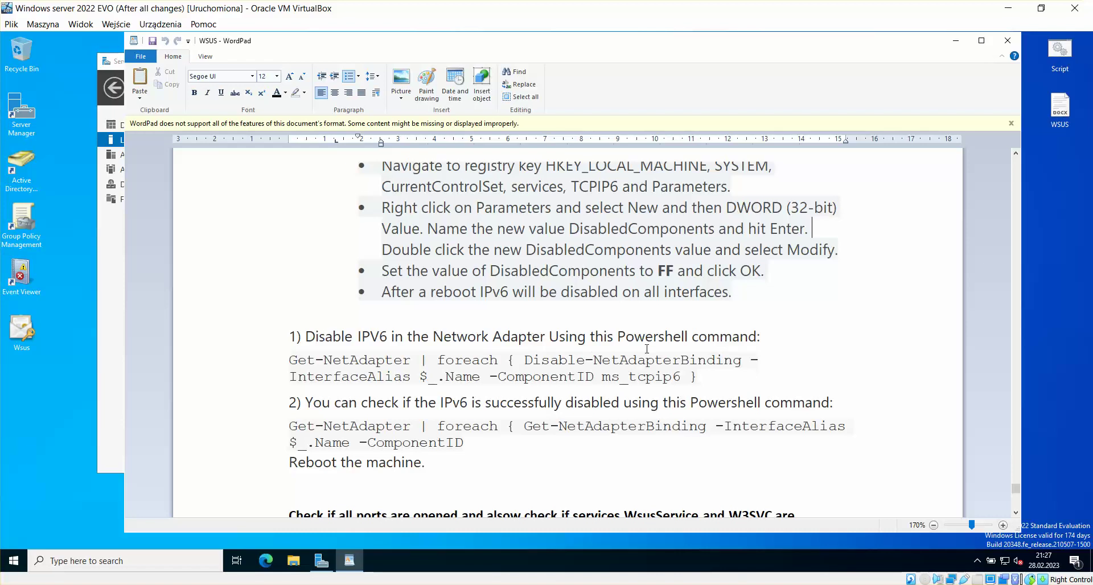
# Step: Review the two Disable-NetAdapterBinding command lines in the notes
pyautogui.moveTo(704, 377); pyautogui.dragTo(298, 361)
pyautogui.click(726, 371)
pyautogui.moveTo(705, 377); pyautogui.dragTo(270, 364)
pyautogui.click(548, 374)
pyautogui.scroll(-3, 698, 308)
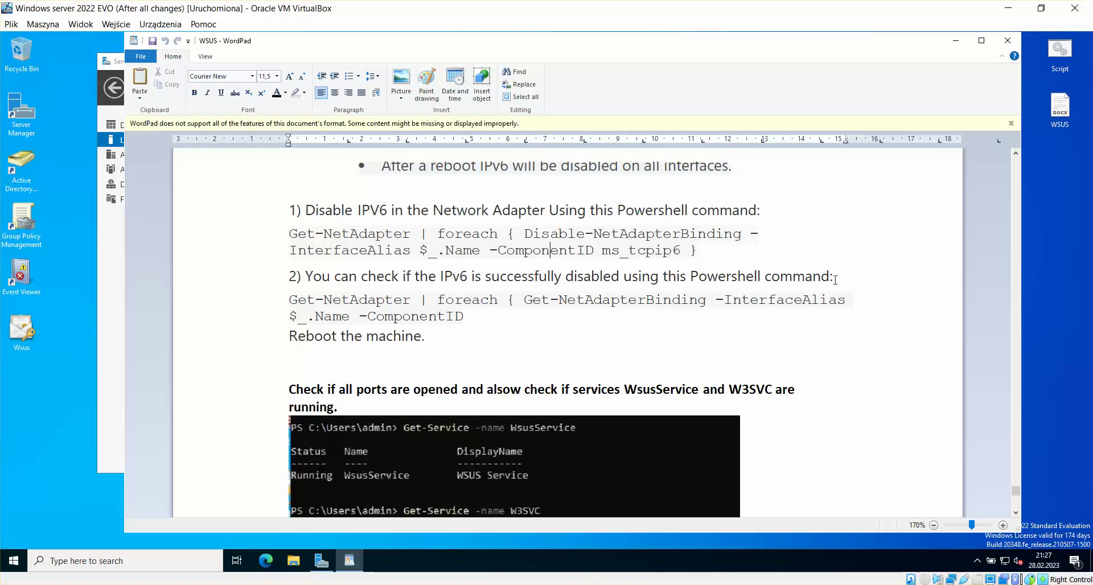
# Step: Copy the Get-NetAdapterBinding check command and scroll on to the port-check section
pyautogui.moveTo(484, 317); pyautogui.dragTo(277, 302)
pyautogui.rightClick(307, 302)
pyautogui.click(335, 321)
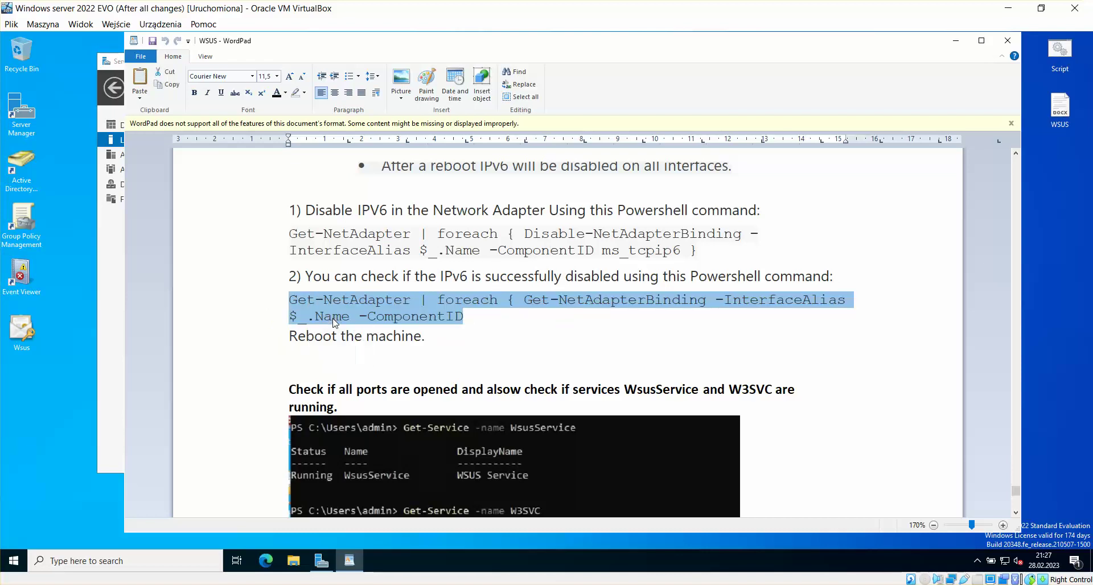
pyautogui.click(44, 408)
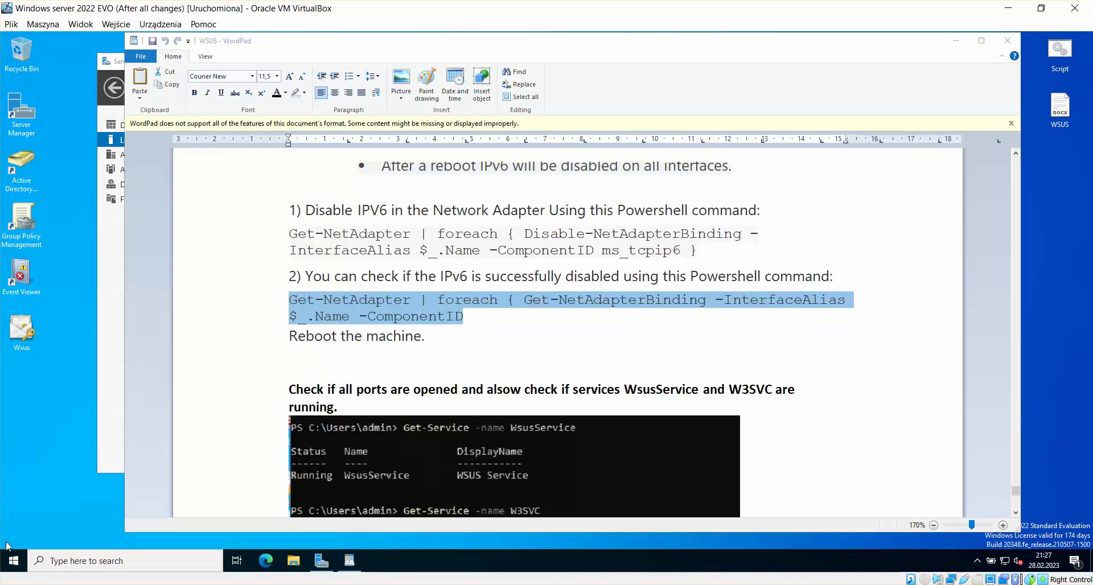
pyautogui.click(435, 340)
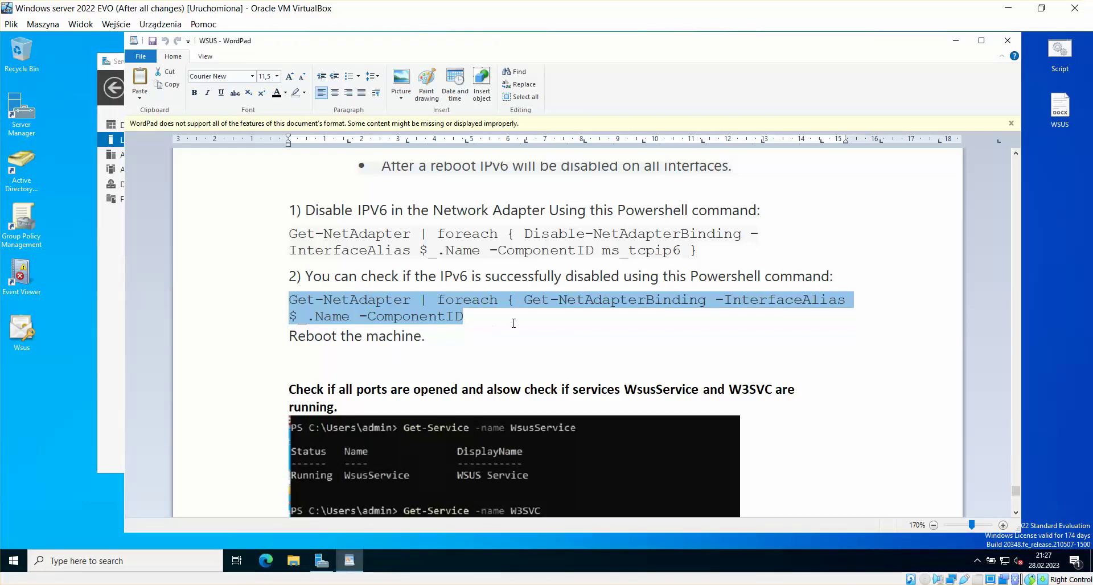
pyautogui.scroll(-2, 515, 321)
pyautogui.scroll(-3, 515, 321)
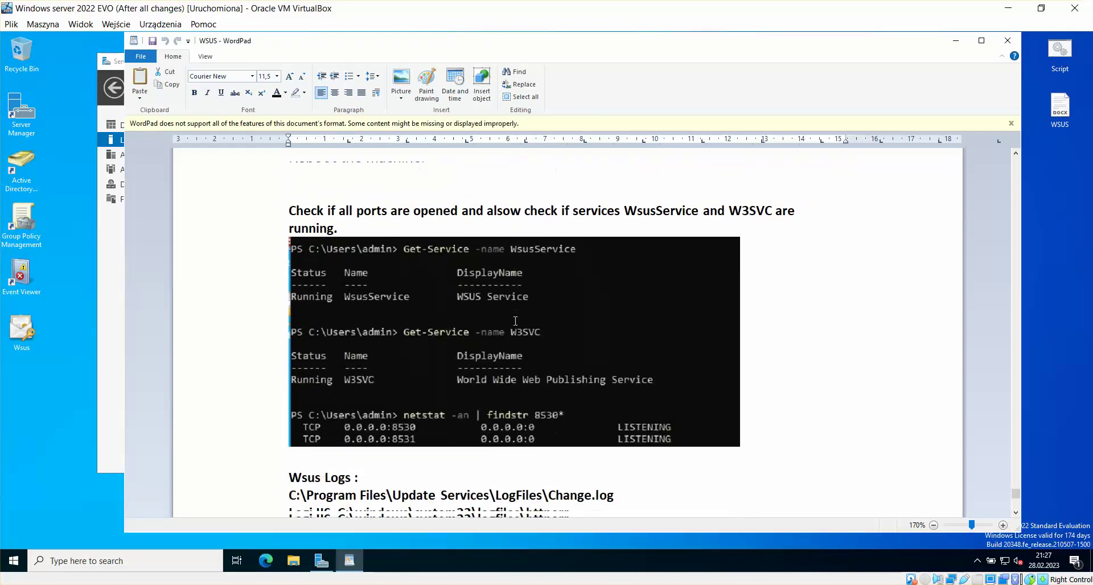
# Step: Start PowerShell from Command Prompt, paste the Get-NetAdapterBinding command, then close the console
pyautogui.click(14, 566)
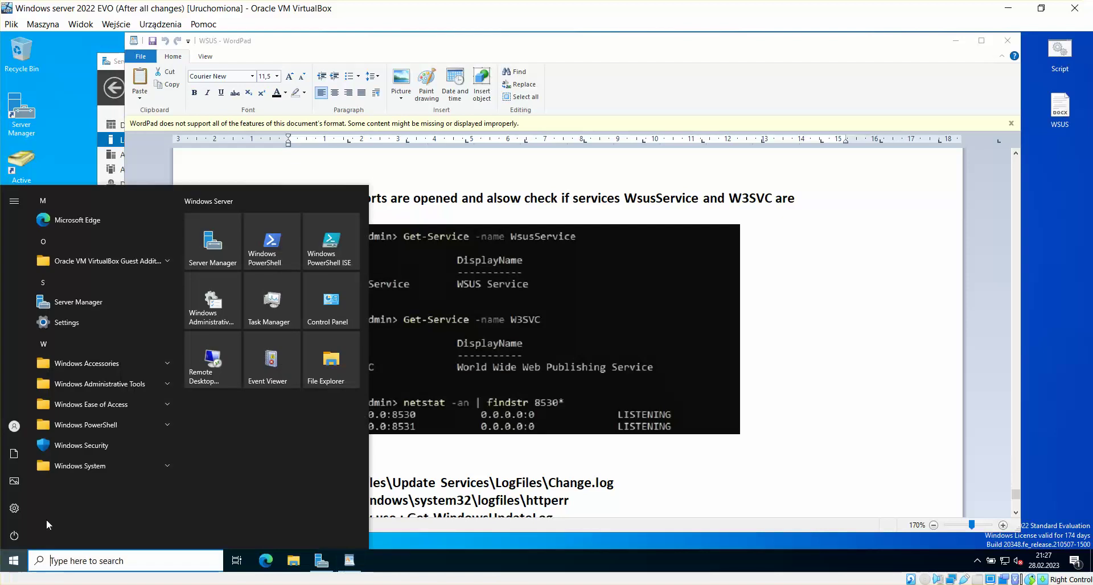
pyautogui.write('cmd')
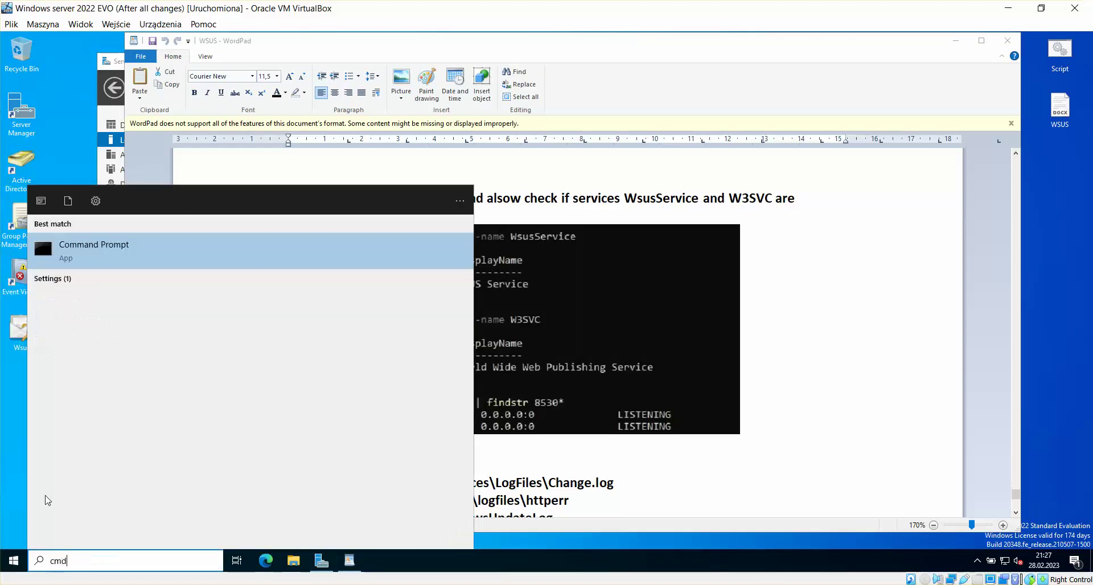
pyautogui.press('Return')
pyautogui.write('powershell')
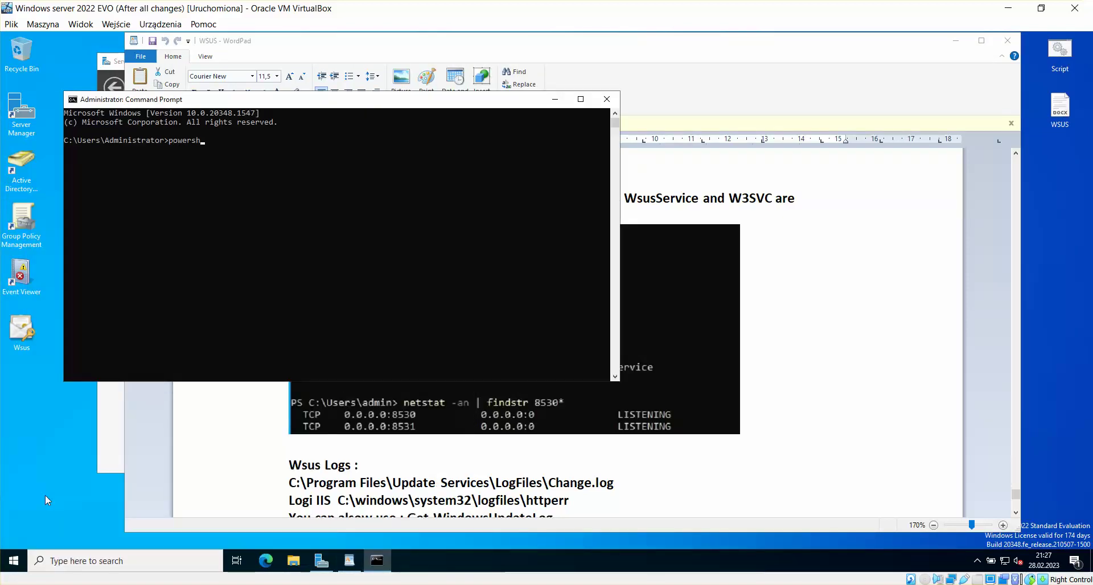
pyautogui.press('Return')
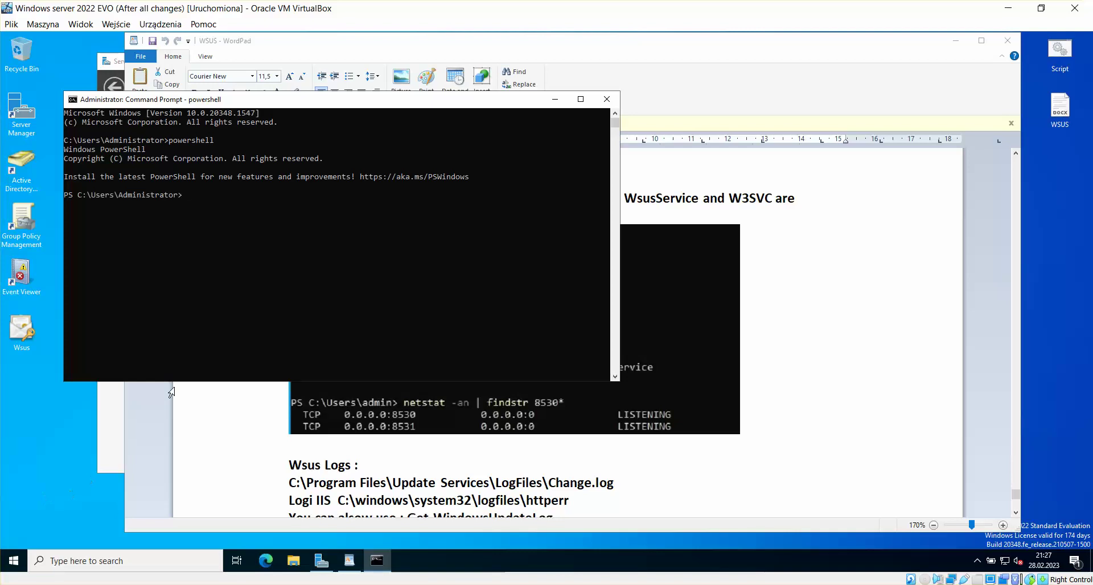
pyautogui.rightClick(305, 290)
pyautogui.press('Return')
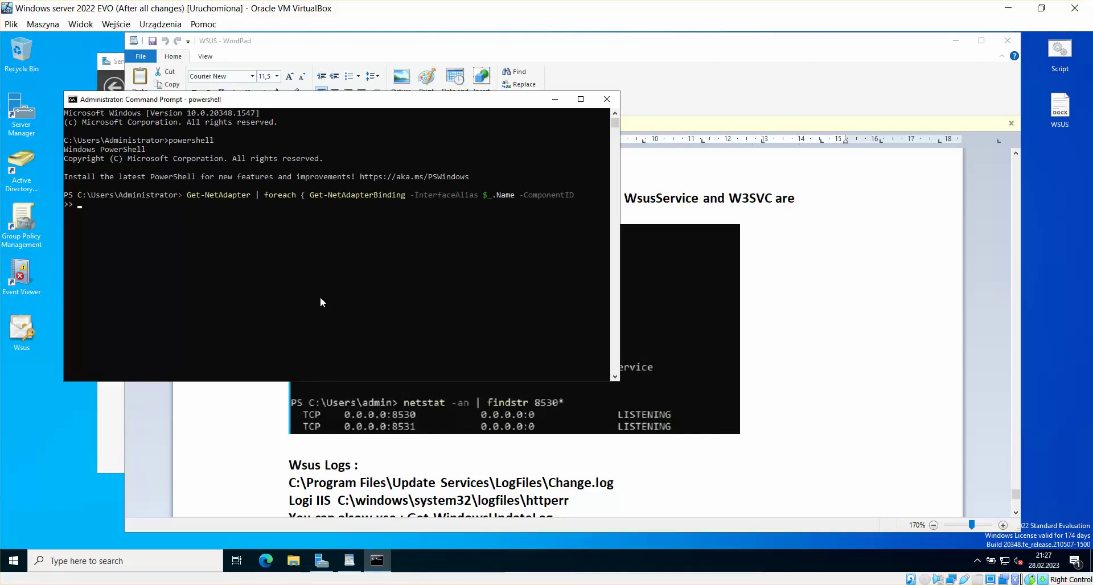
pyautogui.moveTo(333, 98); pyautogui.dragTo(321, 84)
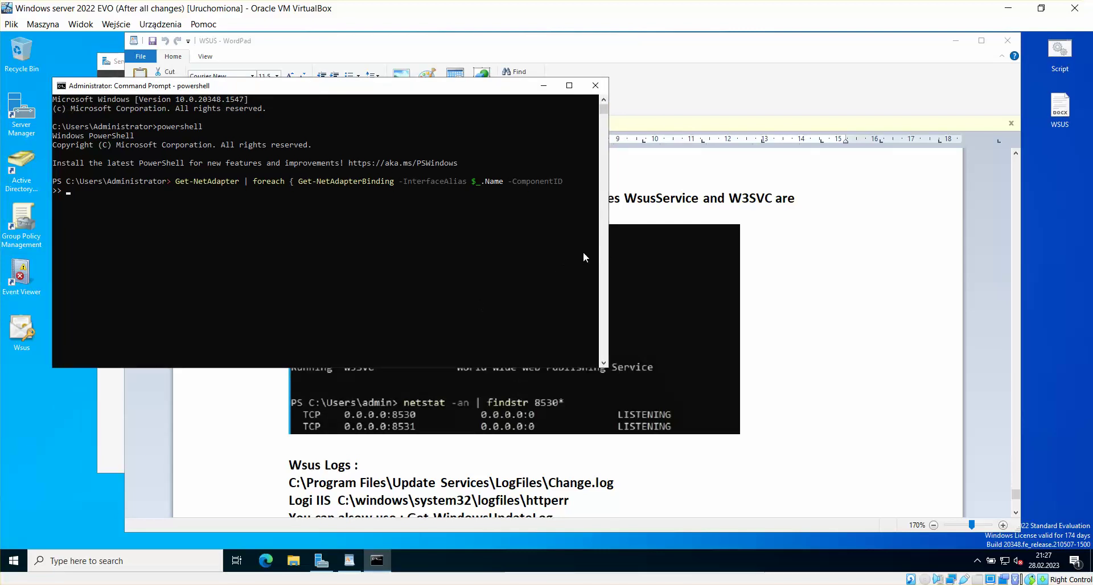
pyautogui.click(595, 85)
pyautogui.click(14, 561)
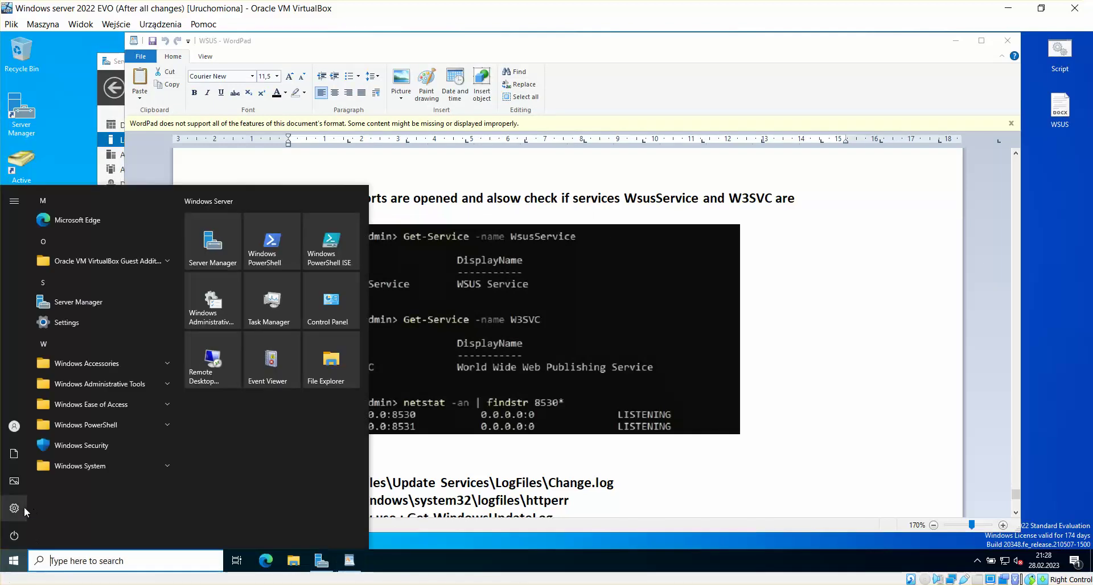
# Step: Switch to the DHCP + WSUS VM and sign out of it
pyautogui.moveTo(15, 427)
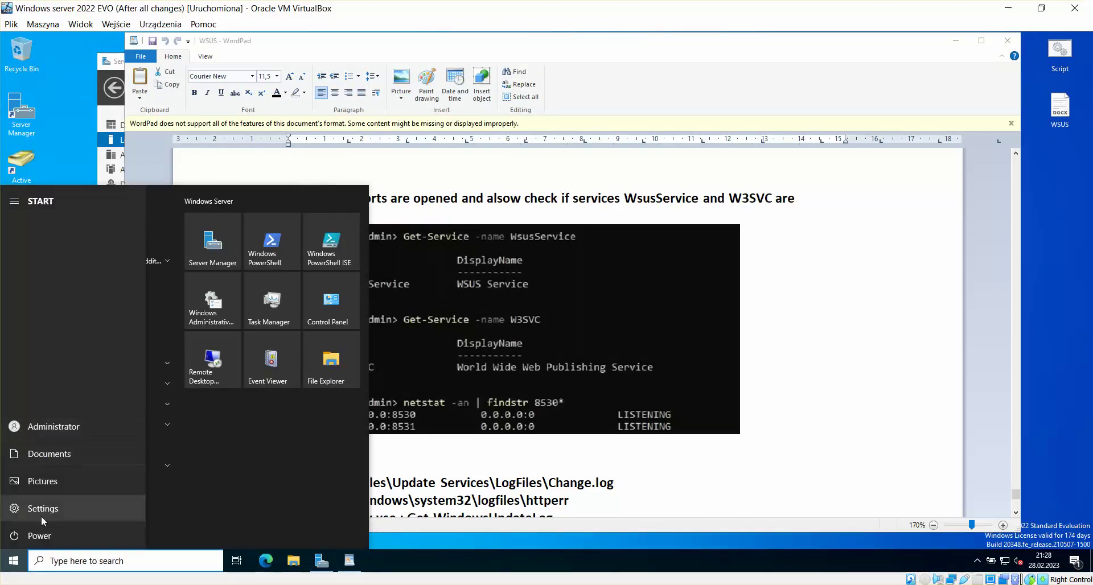
pyautogui.click(57, 424)
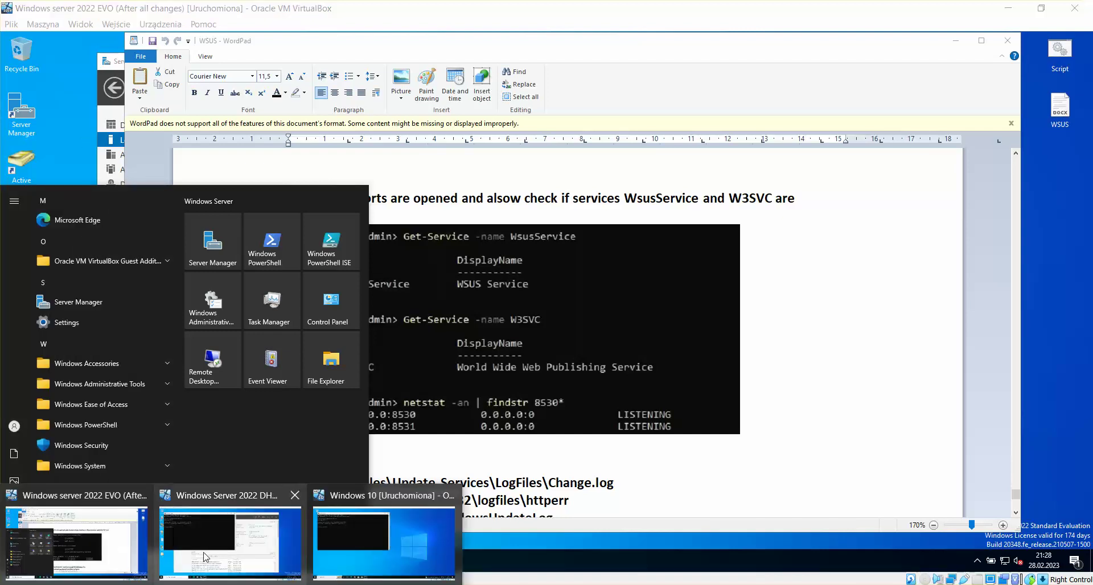
pyautogui.click(227, 530)
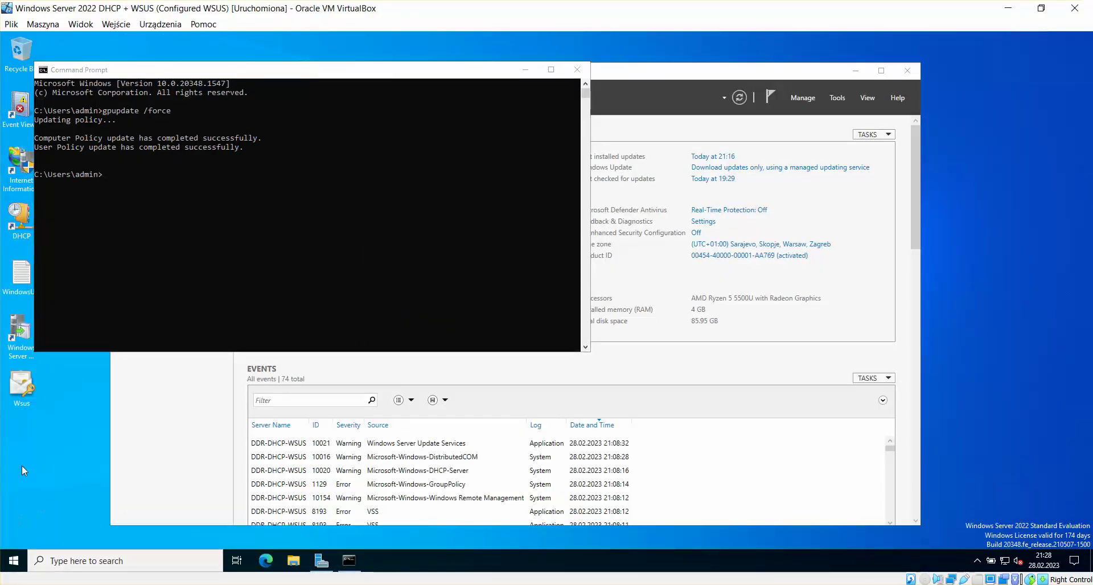
pyautogui.click(14, 561)
pyautogui.click(14, 426)
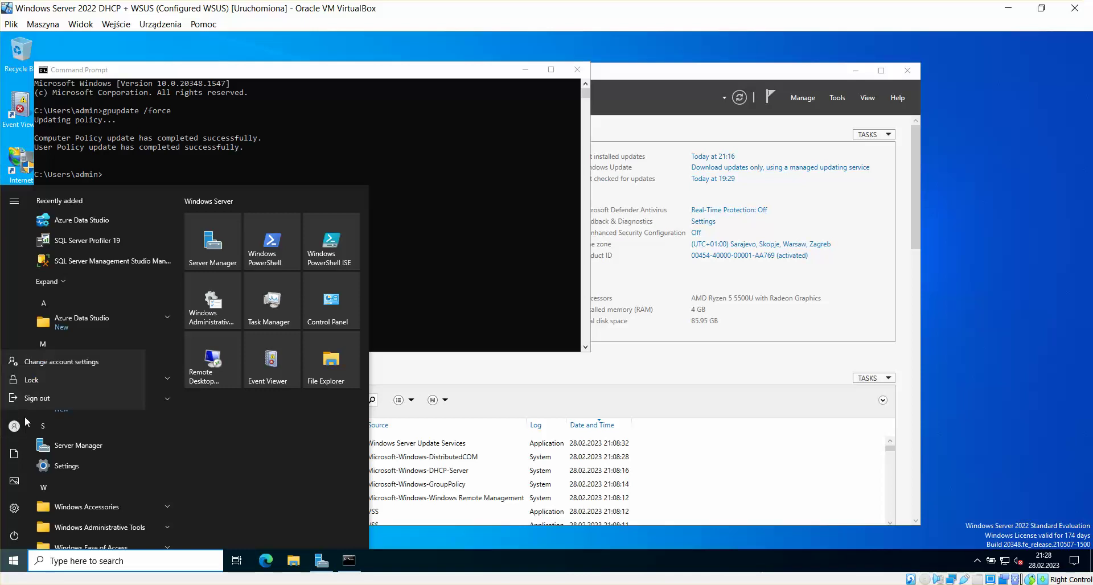
pyautogui.click(39, 399)
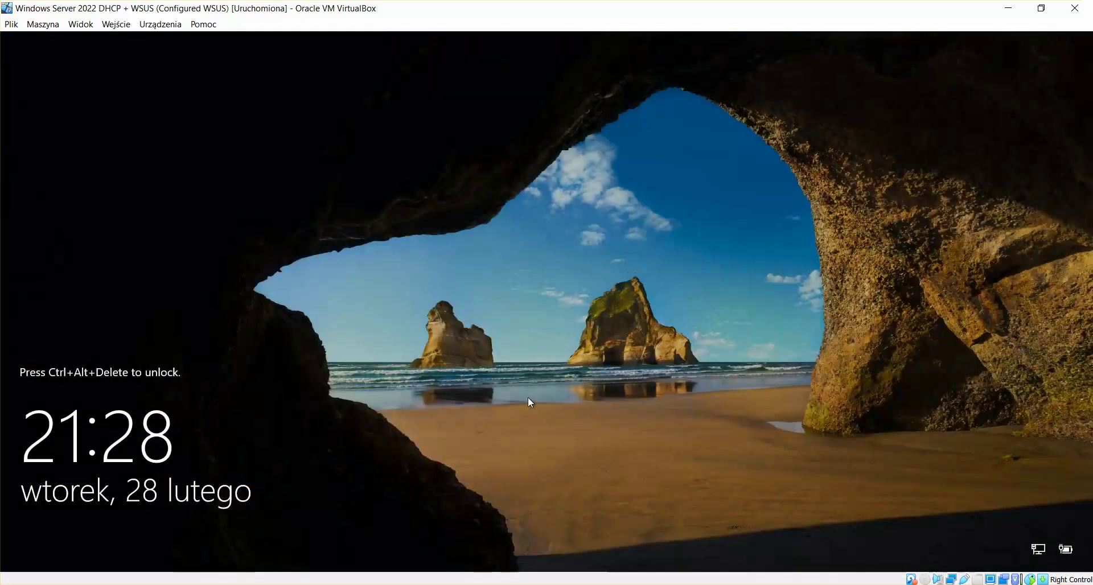
# Step: Sign back in with Ctrl+Alt+Delete and the administrator password
pyautogui.hotkey('ctrl', 'alt', 'Delete')
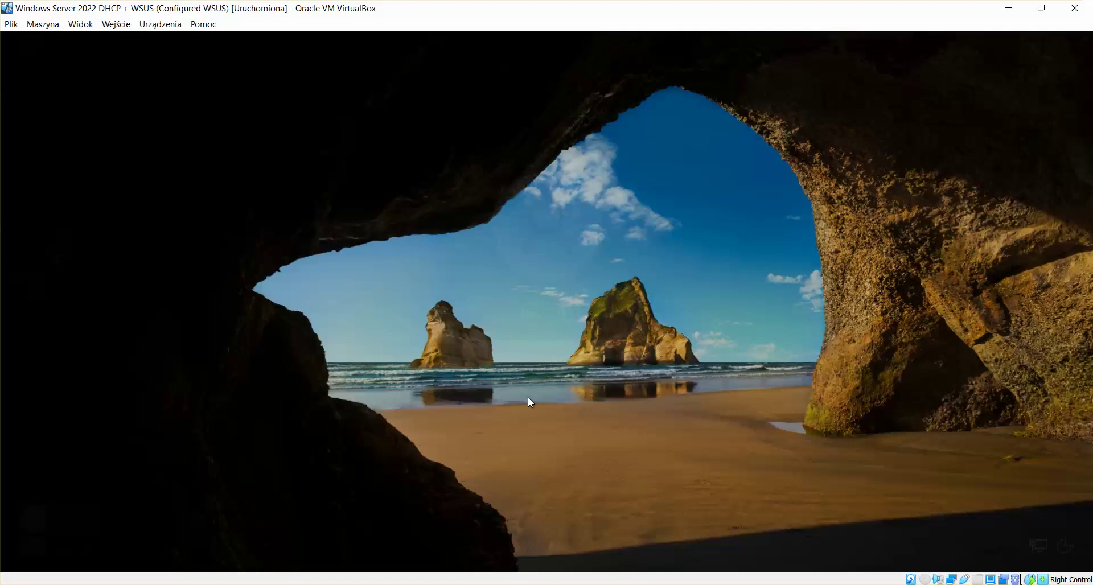
pyautogui.write('P')
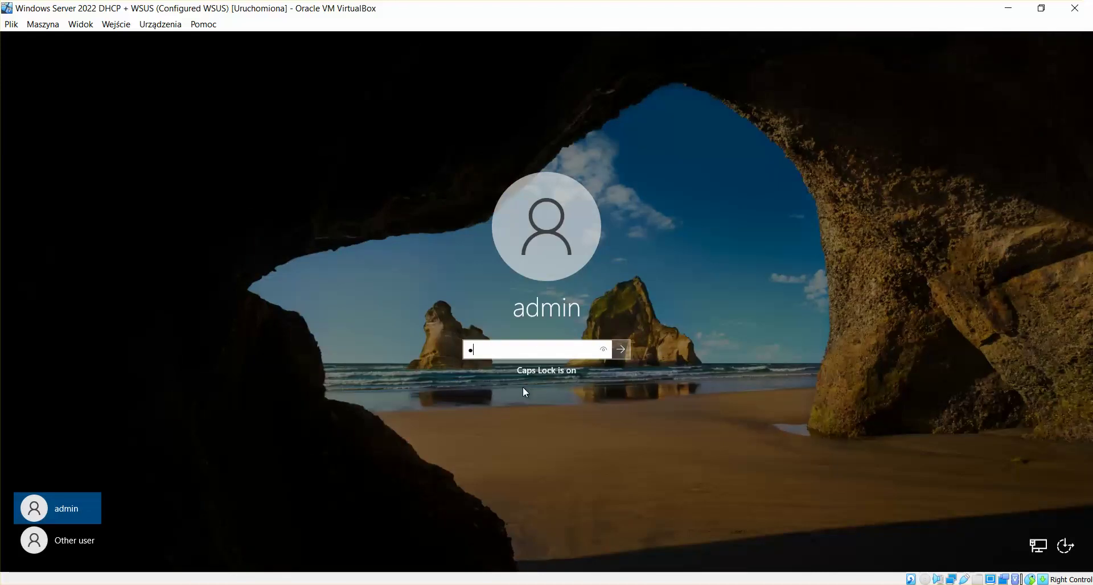
pyautogui.press('capslock')
pyautogui.write('assword1!')
pyautogui.press('Return')
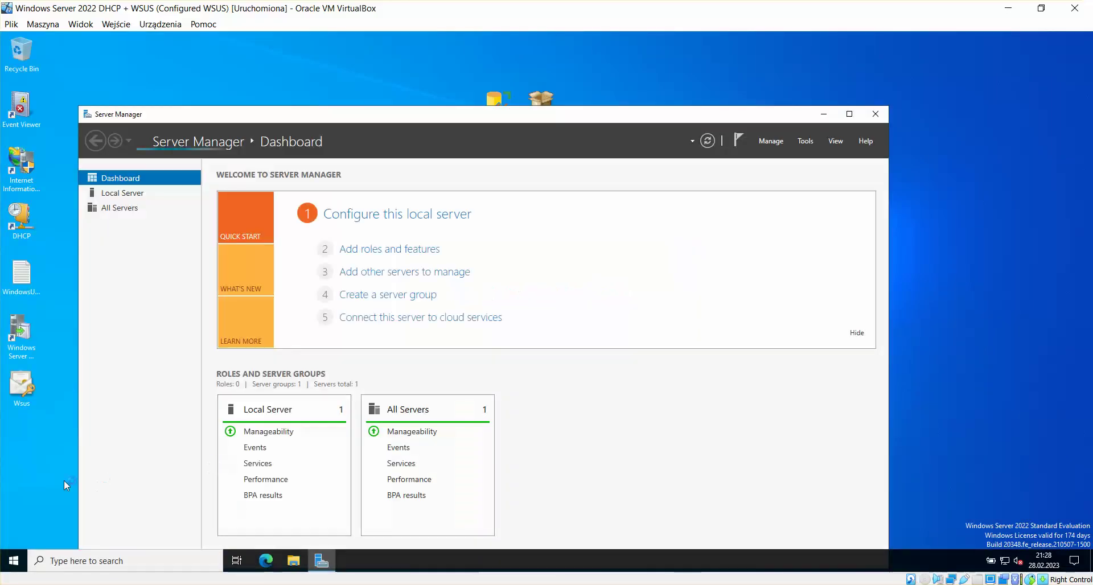
# Step: On the WSUS server, paste the Get-NetAdapterBinding command into PowerShell, close it, and reposition Server Manager
pyautogui.click(13, 561)
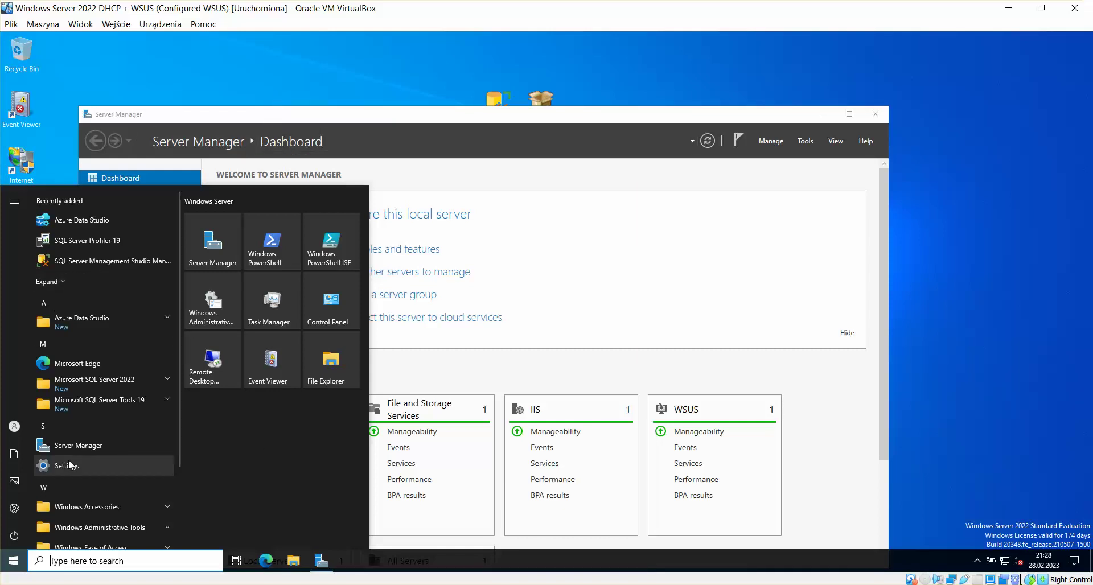
pyautogui.write('cmd')
pyautogui.press('Return')
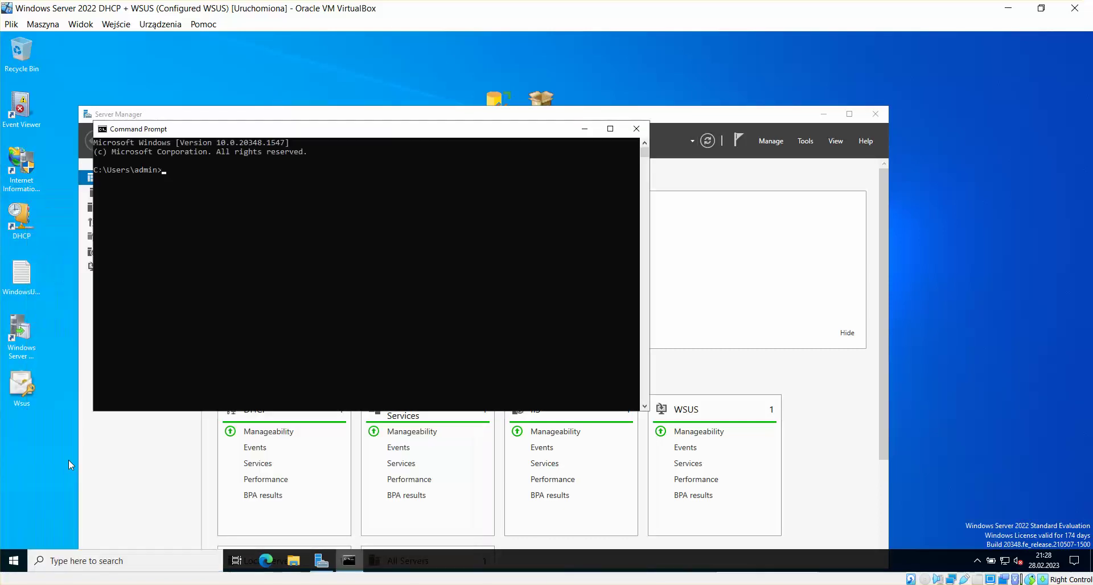
pyautogui.write('powr')
pyautogui.write('ers')
pyautogui.write('hell')
pyautogui.press('Return')
pyautogui.write('Get-NetAdapter | foreach { Get-NetAdapterBinding -InterfaceAlias $_.Name -ComponentID')
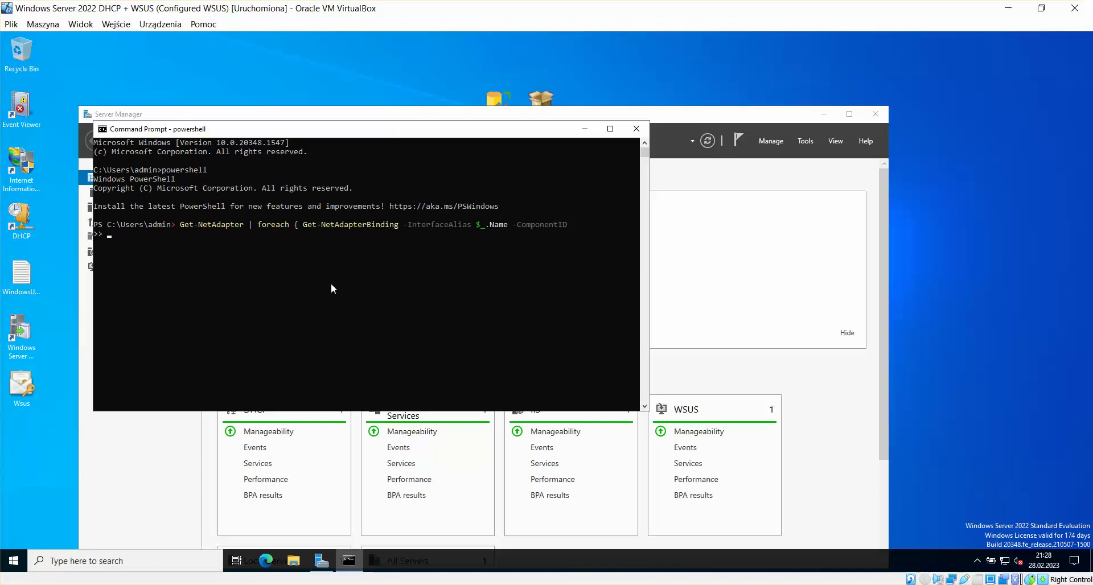
pyautogui.click(637, 128)
pyautogui.moveTo(634, 116); pyautogui.dragTo(647, 64)
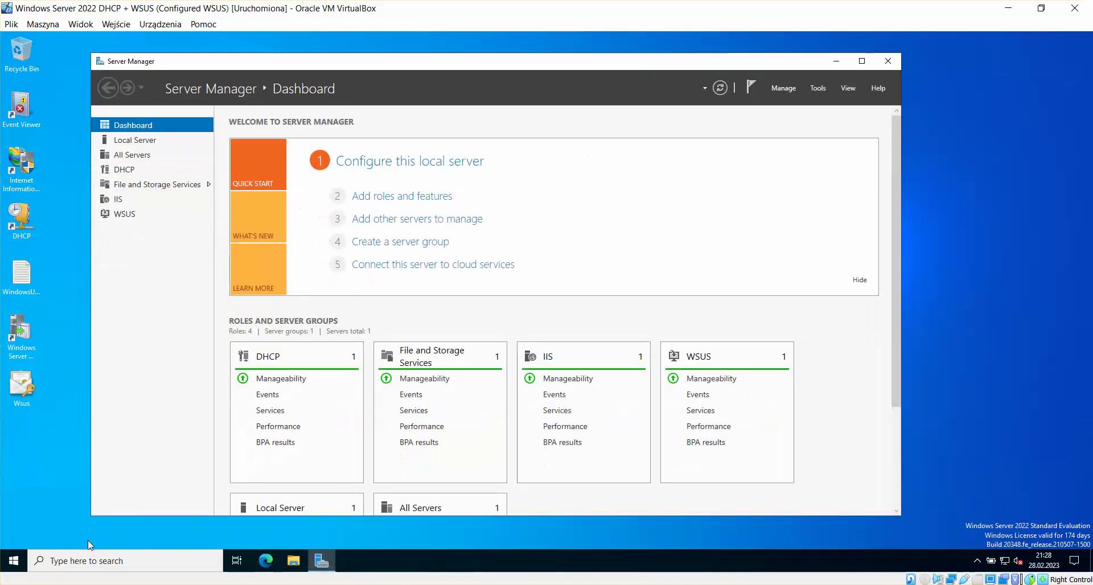
# Step: Switch to the EVO VM and review the WordPad notes on the WsusService and W3SVC services
pyautogui.moveTo(235, 584)
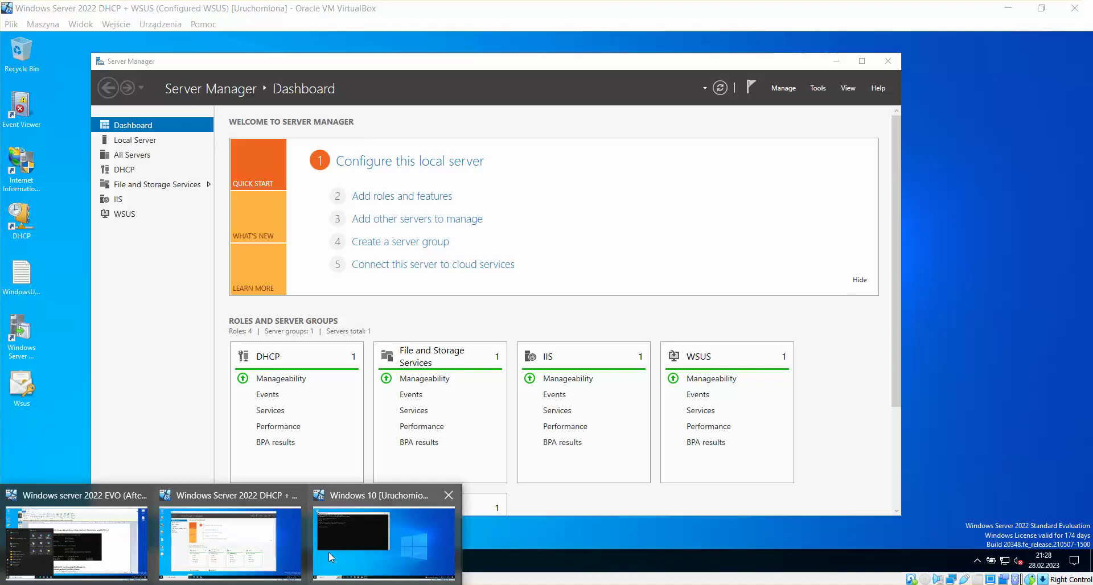
pyautogui.click(79, 497)
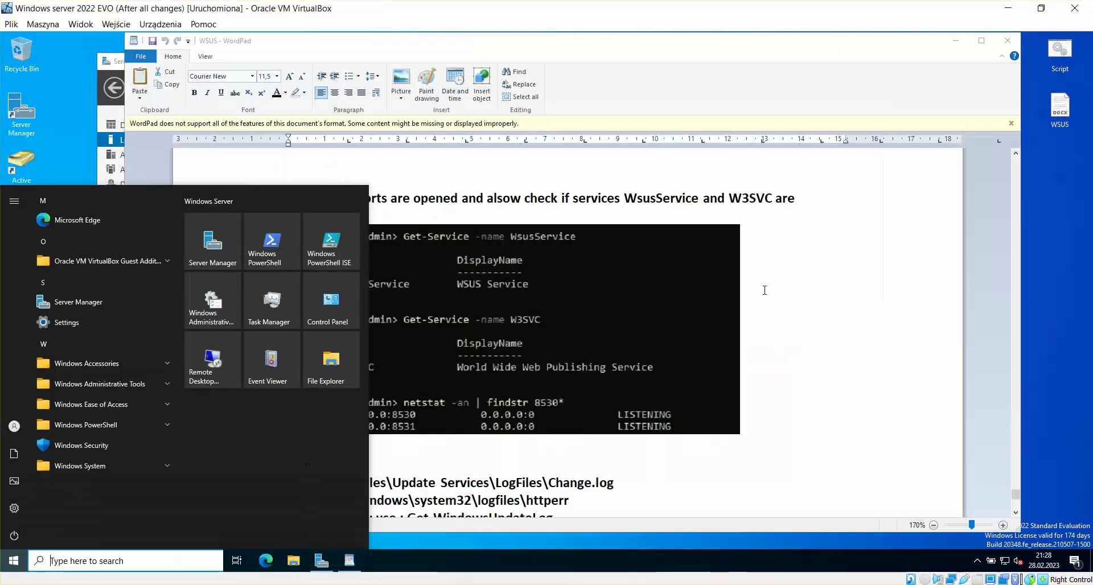
pyautogui.click(758, 264)
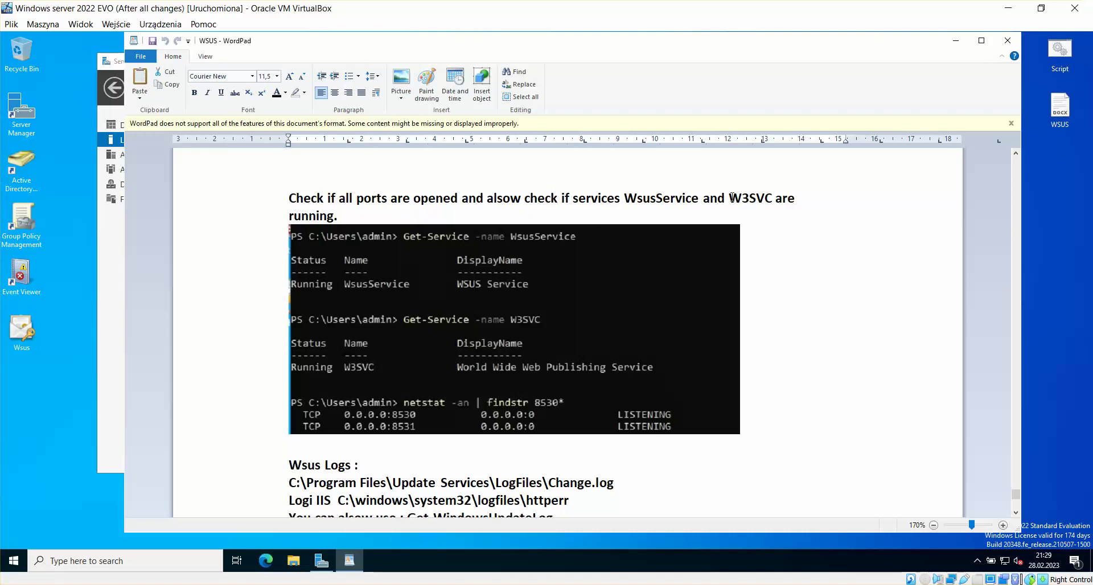
pyautogui.scroll(1, 738, 200)
pyautogui.scroll(-1, 735, 205)
pyautogui.moveTo(623, 199); pyautogui.dragTo(792, 195)
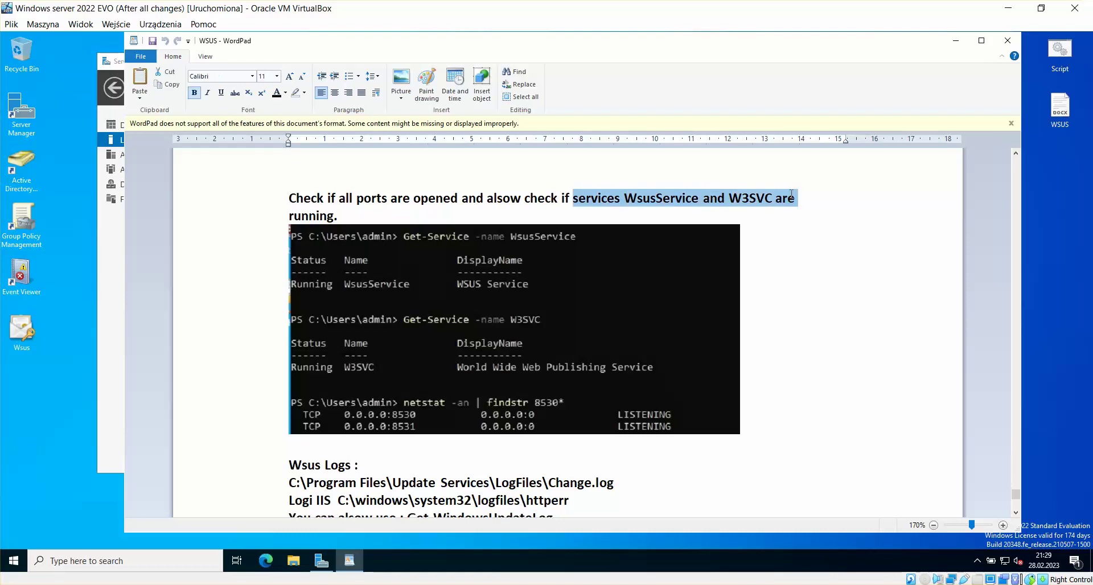
pyautogui.click(797, 218)
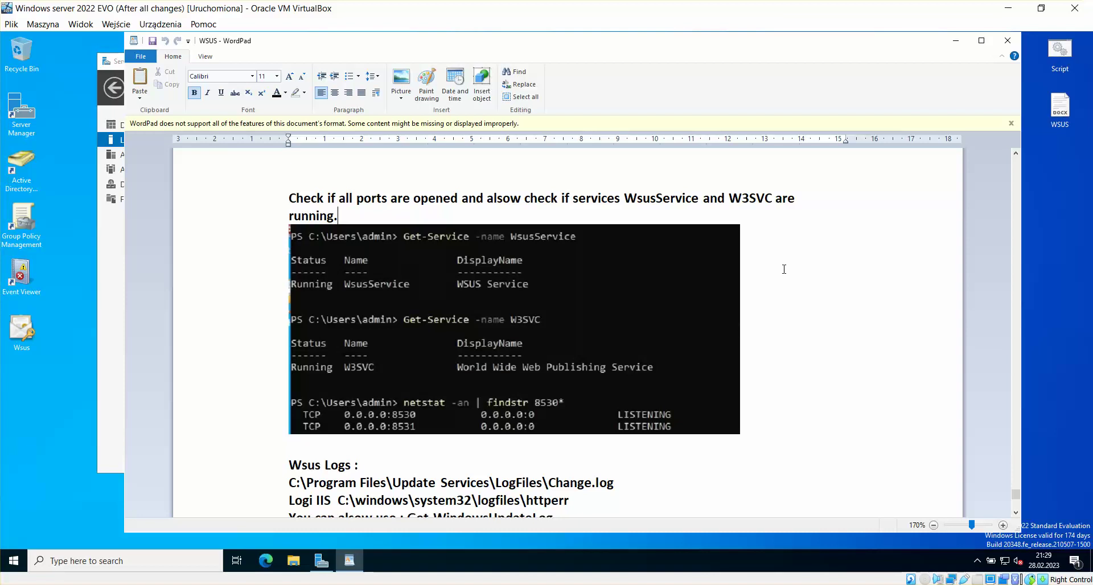
# Step: Scroll the notes and highlight the full Change.log path
pyautogui.scroll(-1, 784, 269)
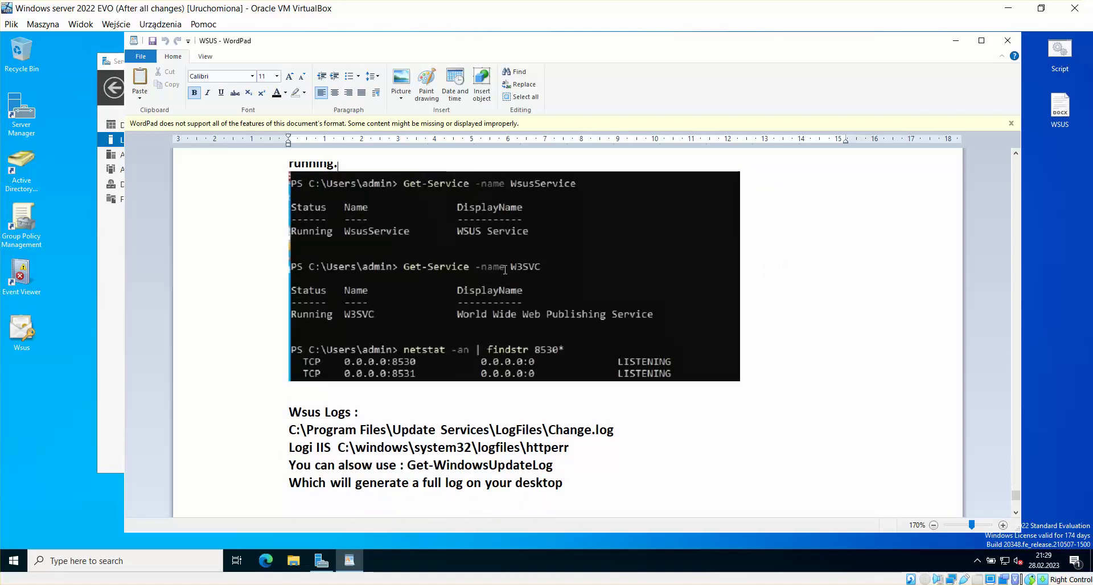
pyautogui.scroll(-5, 789, 277)
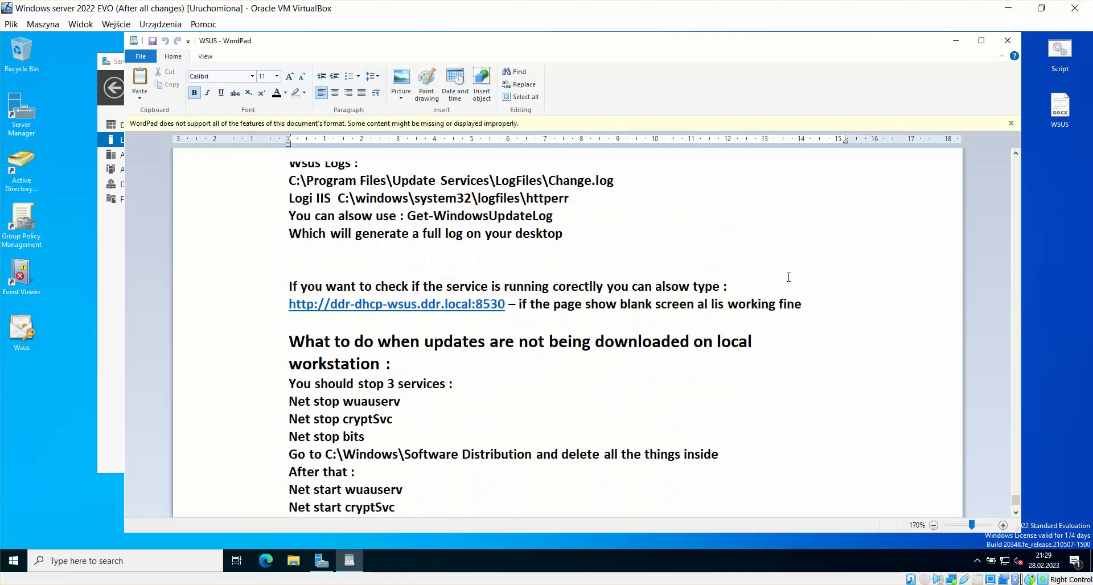
pyautogui.scroll(5, 788, 278)
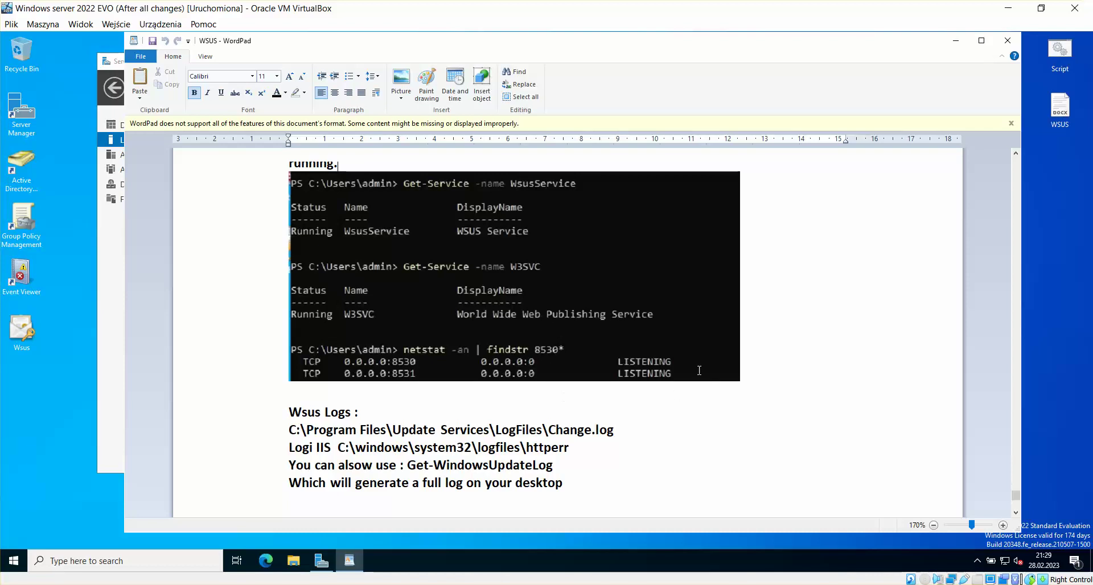
pyautogui.scroll(-3, 699, 370)
pyautogui.scroll(3, 699, 370)
pyautogui.moveTo(616, 431); pyautogui.dragTo(291, 432)
pyautogui.hotkey('ctrl', 'c')
pyautogui.click(307, 430)
pyautogui.click(545, 430)
pyautogui.rightClick(290, 431)
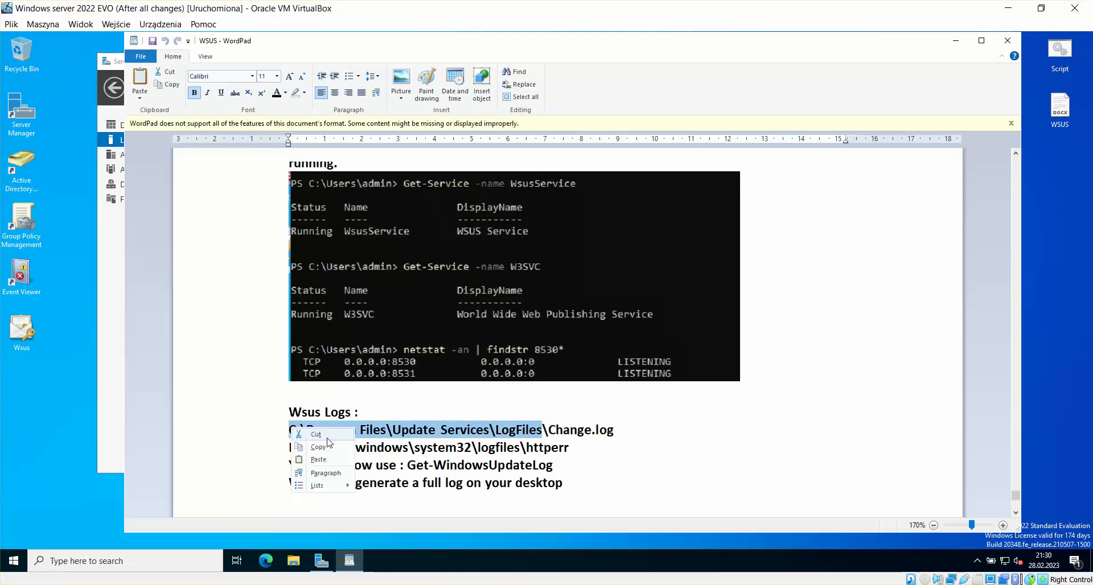
pyautogui.click(325, 448)
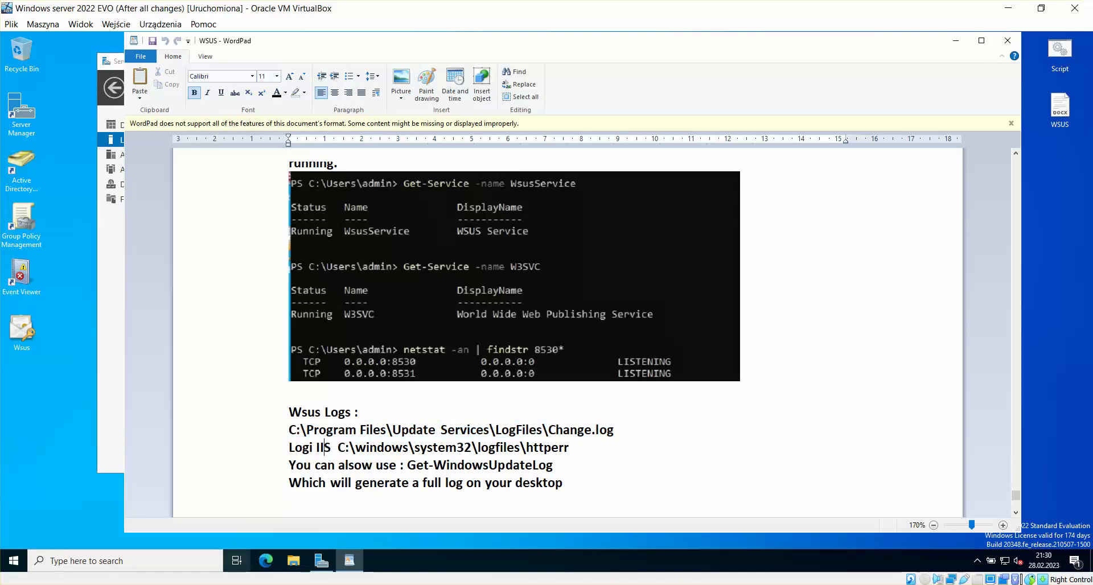
# Step: Switch to the DHCP + WSUS server's Server Manager and open a new File Explorer window
pyautogui.moveTo(236, 578)
pyautogui.click(235, 540)
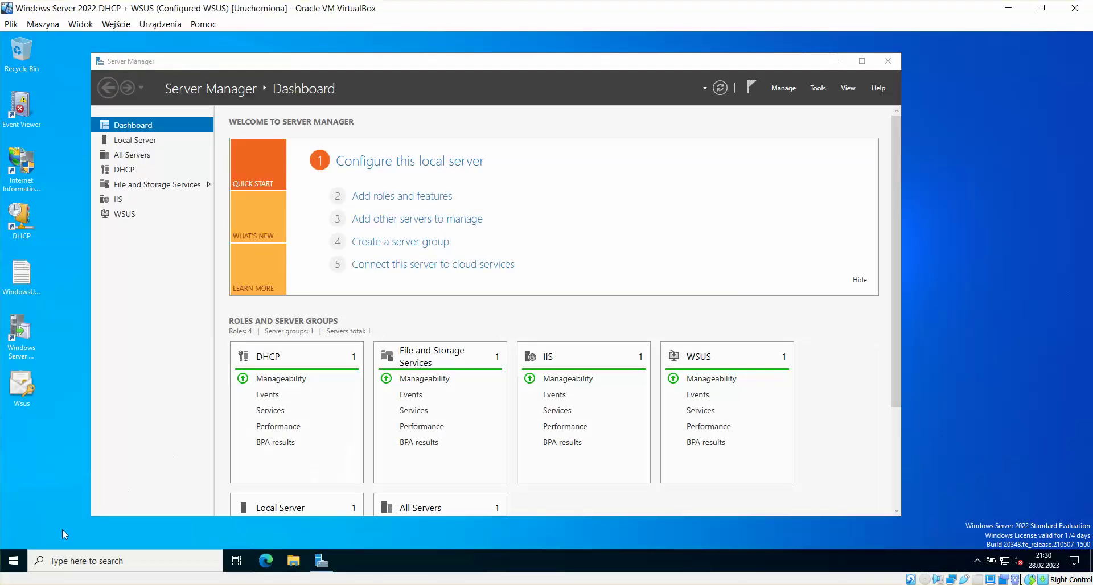
pyautogui.click(14, 560)
pyautogui.click(438, 535)
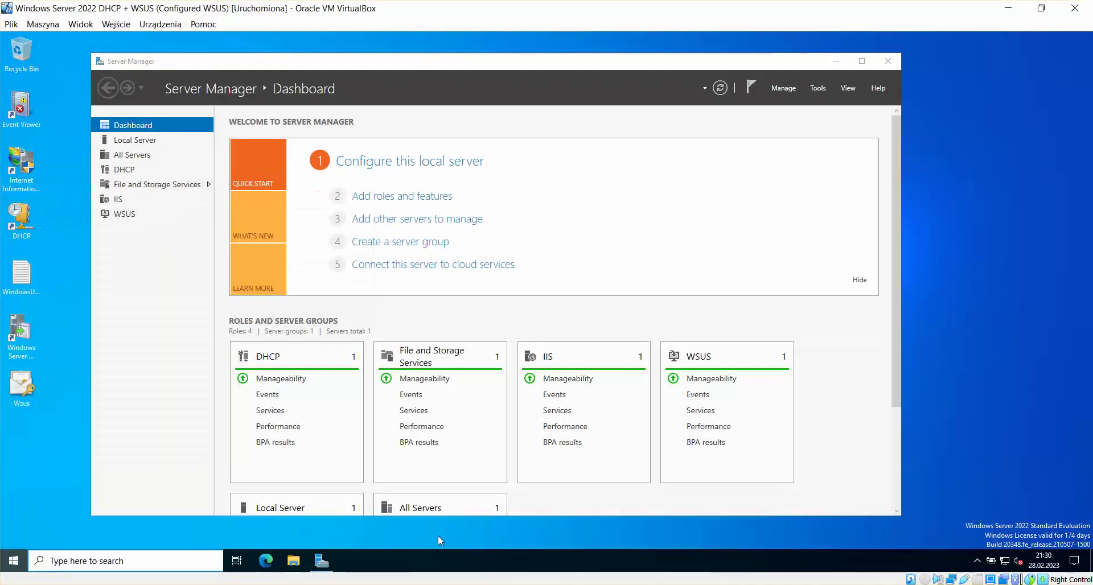
pyautogui.click(293, 560)
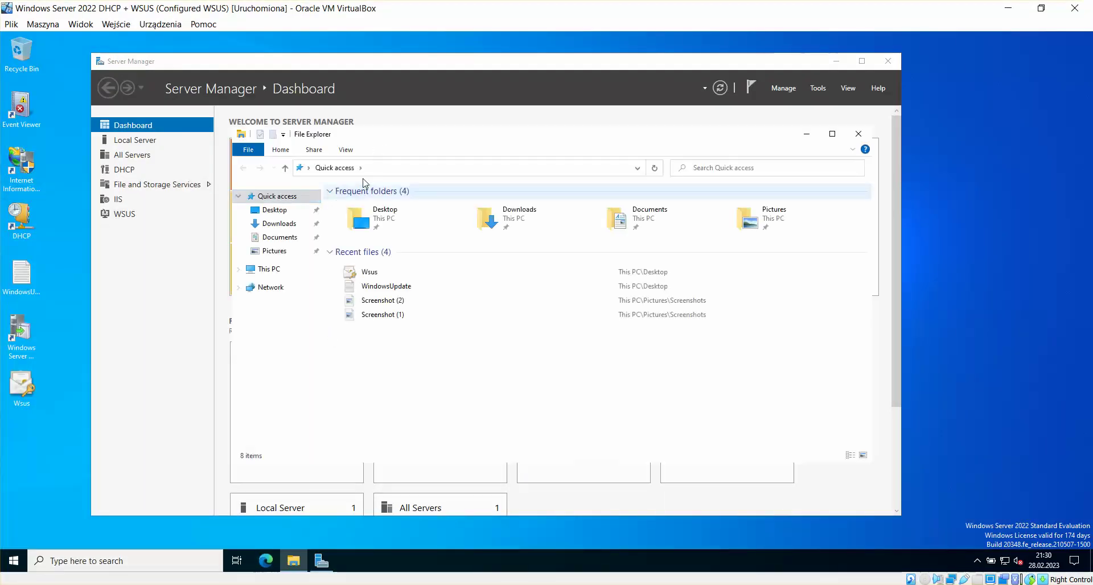
# Step: Navigate Explorer to C:\Program Files\Update Services\LogFiles by pasting the path
pyautogui.click(427, 169)
pyautogui.press('BackSpace')
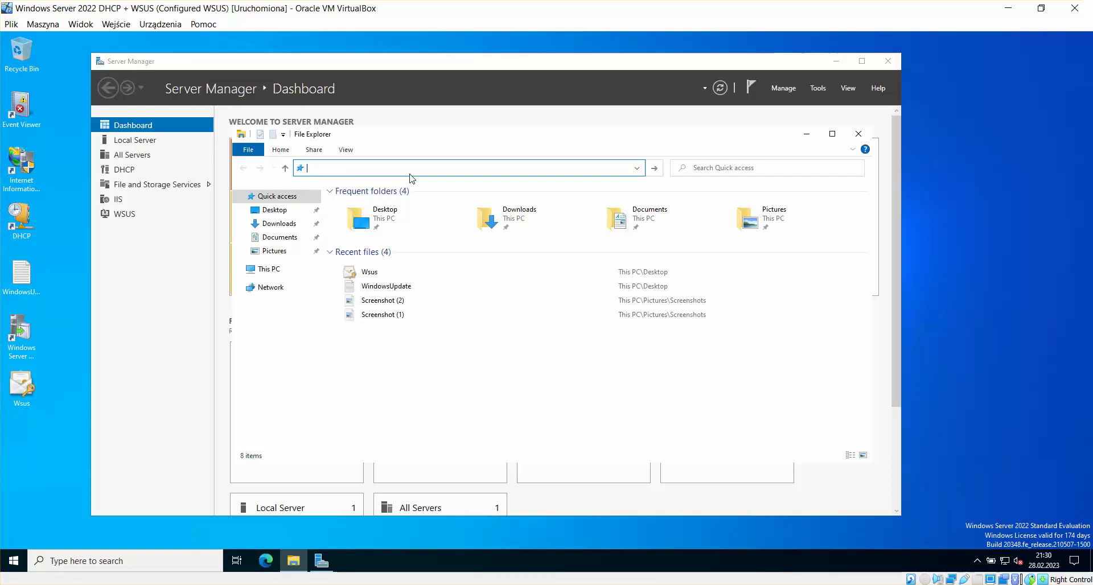
pyautogui.hotkey('ctrl', 'v')
pyautogui.press('Return')
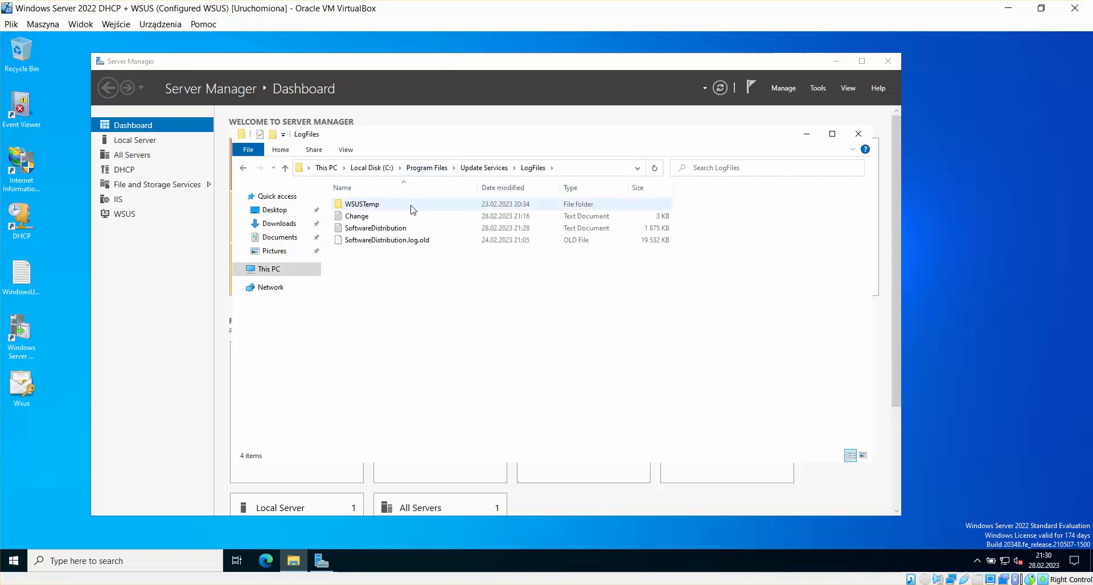
# Step: Review the Change log in Notepad, close it, and return to the EVO VM
pyautogui.doubleClick(359, 216)
pyautogui.hscroll(2, 519, 220)
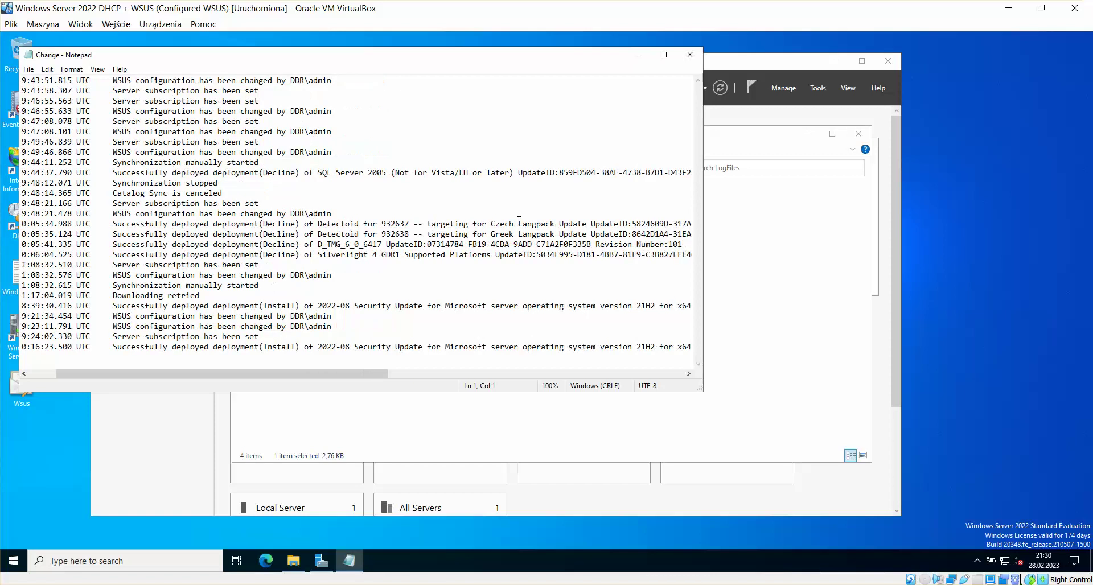
pyautogui.hscroll(-2, 521, 220)
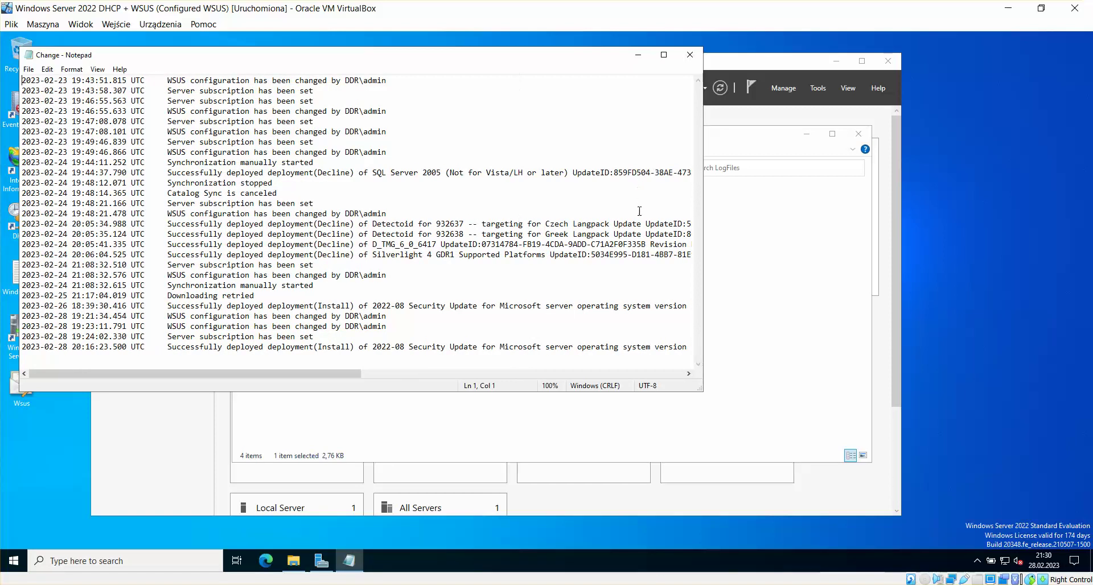
pyautogui.click(690, 55)
pyautogui.moveTo(239, 572)
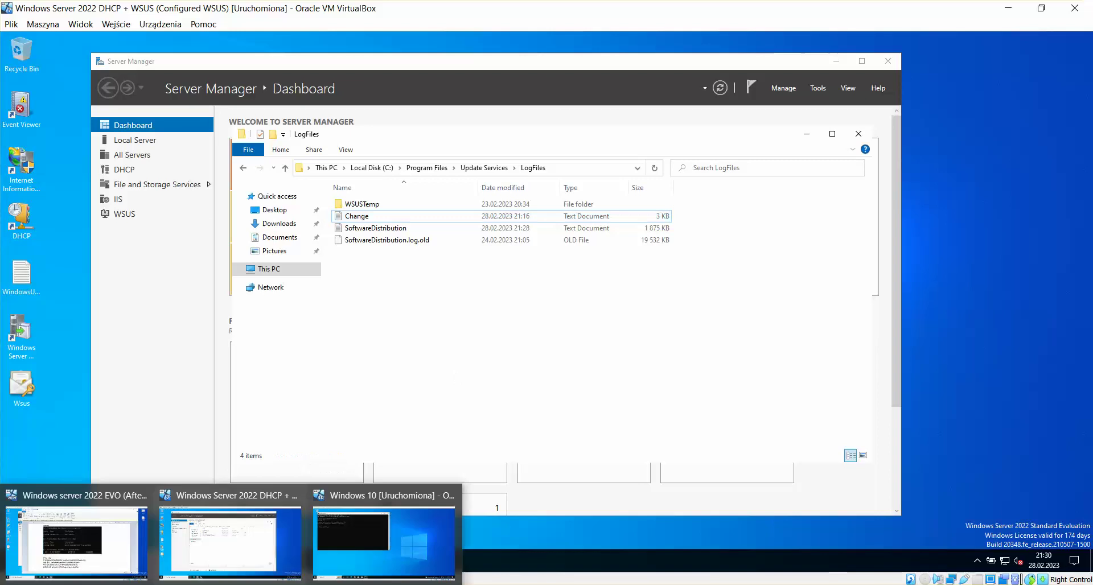
pyautogui.click(125, 557)
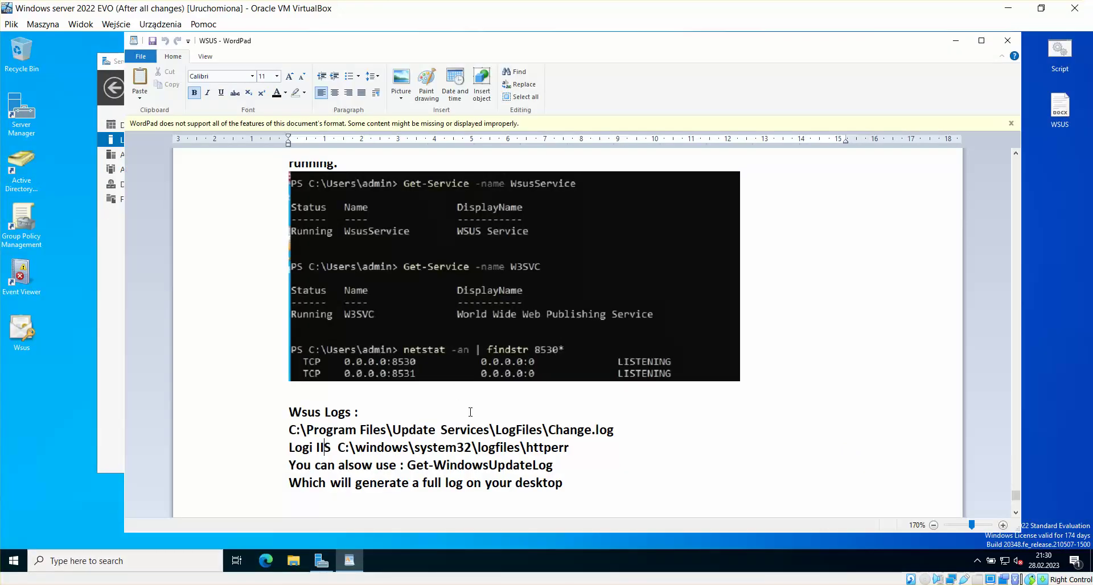
# Step: Copy the IIS httperr log path from the WordPad notes
pyautogui.click(334, 447)
pyautogui.moveTo(571, 447)
pyautogui.mouseDown()
pyautogui.moveTo(340, 452)
pyautogui.moveTo(575, 446)
pyautogui.mouseUp()
pyautogui.click(348, 448)
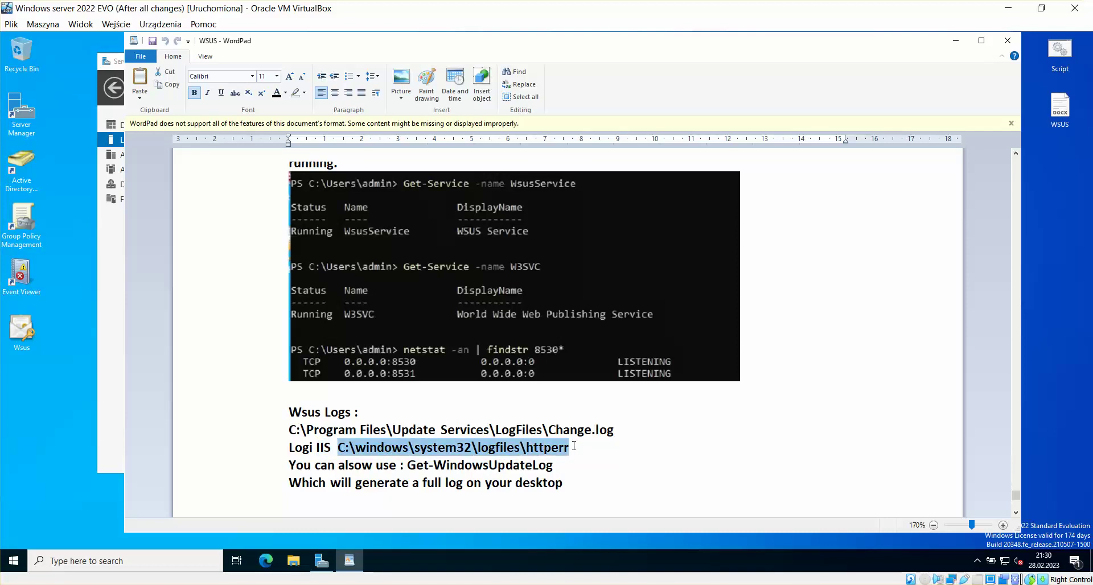
pyautogui.rightClick(571, 449)
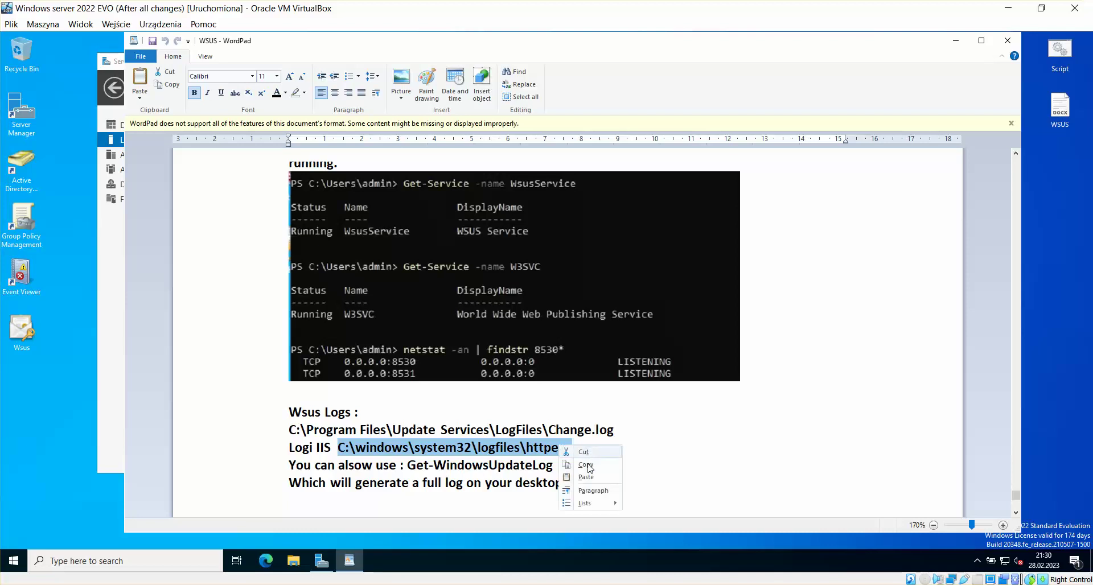
pyautogui.click(587, 467)
# Step: On the DHCP + WSUS VM, navigate the LogFiles Explorer window to the HTTPERR folder
pyautogui.click(259, 584)
pyautogui.click(232, 584)
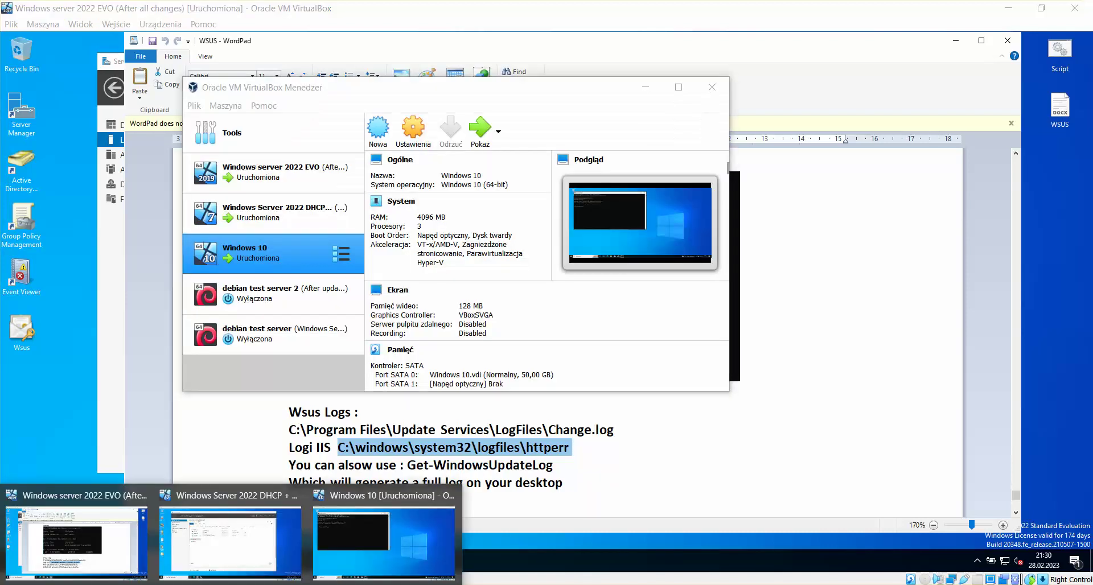
pyautogui.click(231, 566)
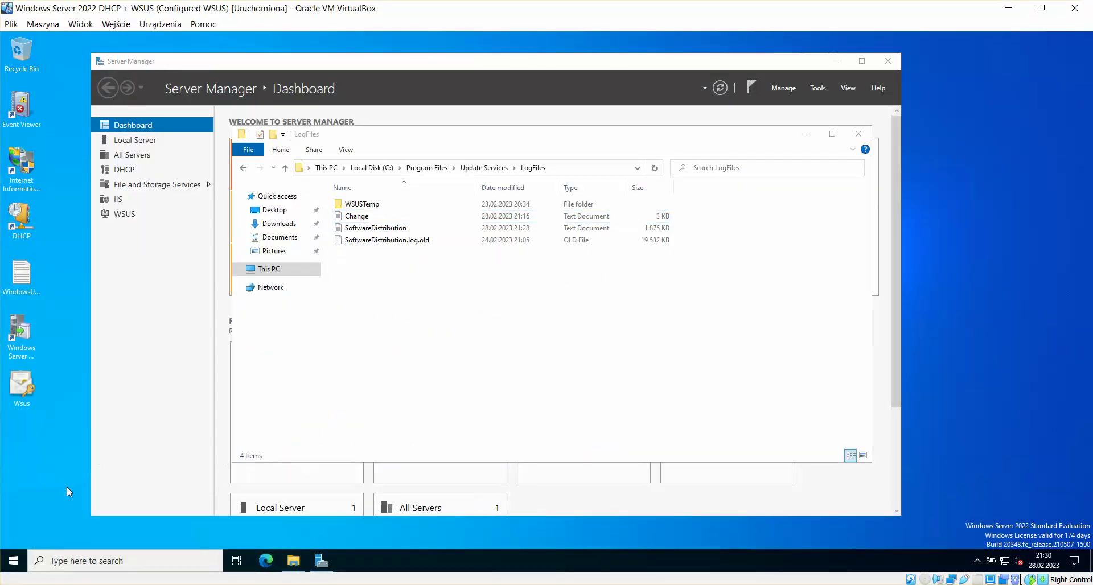
pyautogui.click(294, 563)
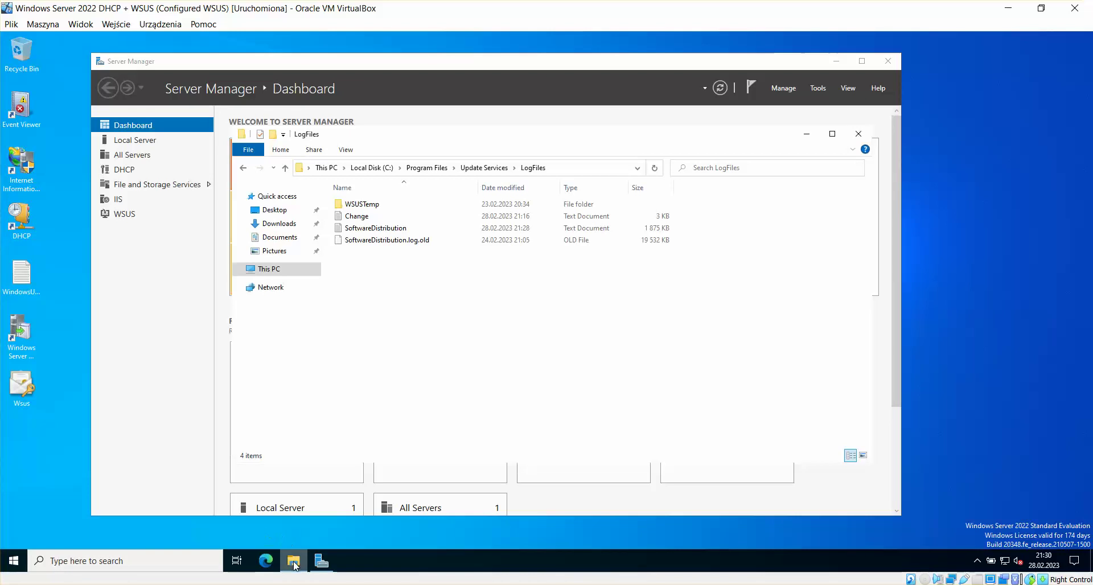
pyautogui.click(575, 170)
pyautogui.press('BackSpace')
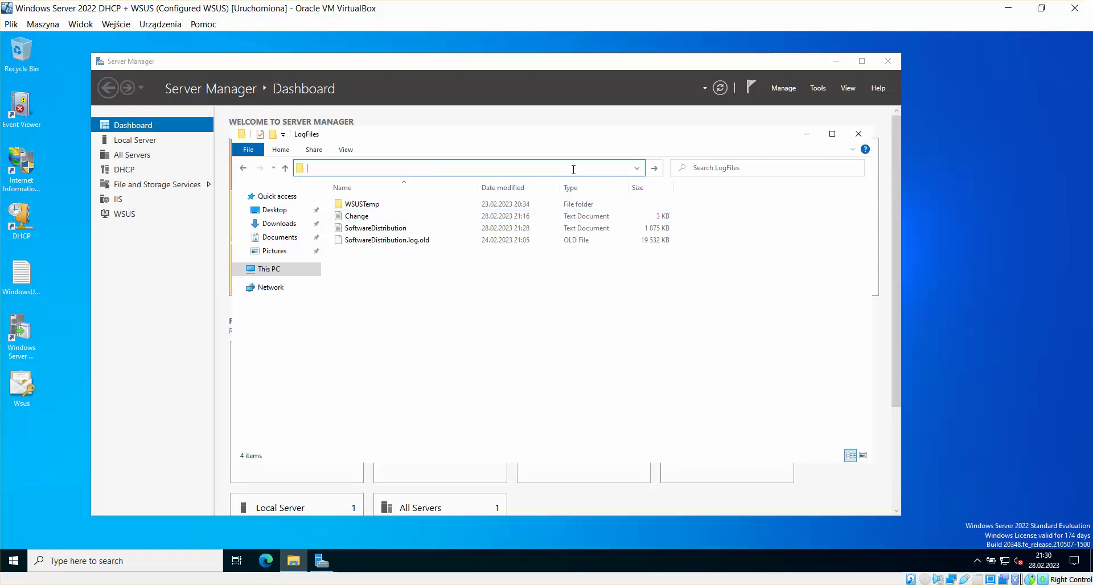
pyautogui.hotkey('ctrl', 'v')
pyautogui.press('Return')
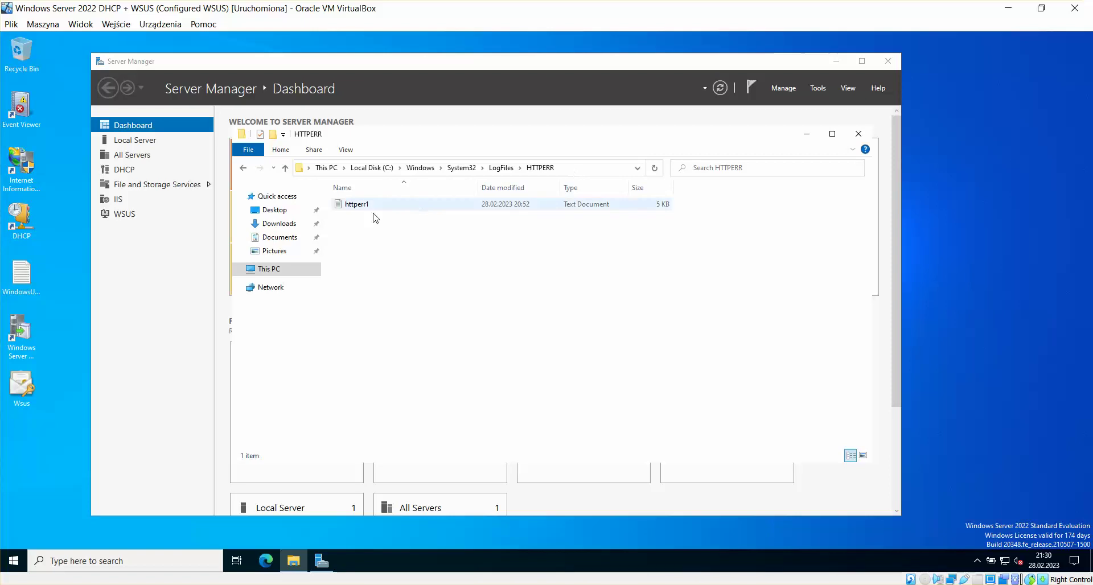
# Step: Review httperr1 in Notepad, close it, and return to the EVO VM's notes
pyautogui.doubleClick(353, 205)
pyautogui.scroll(-6, 388, 229)
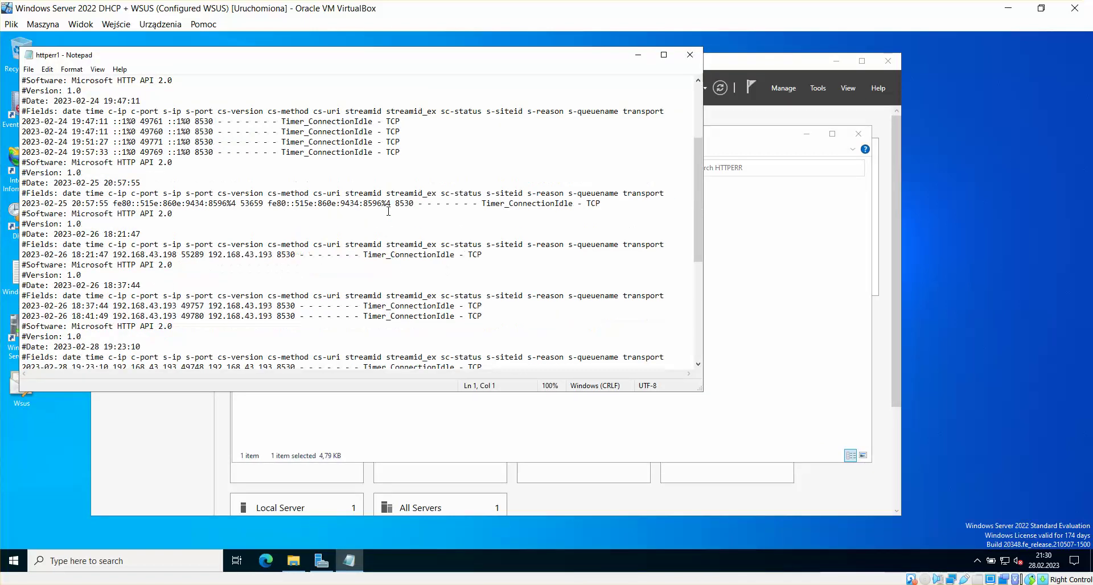
pyautogui.scroll(6, 388, 228)
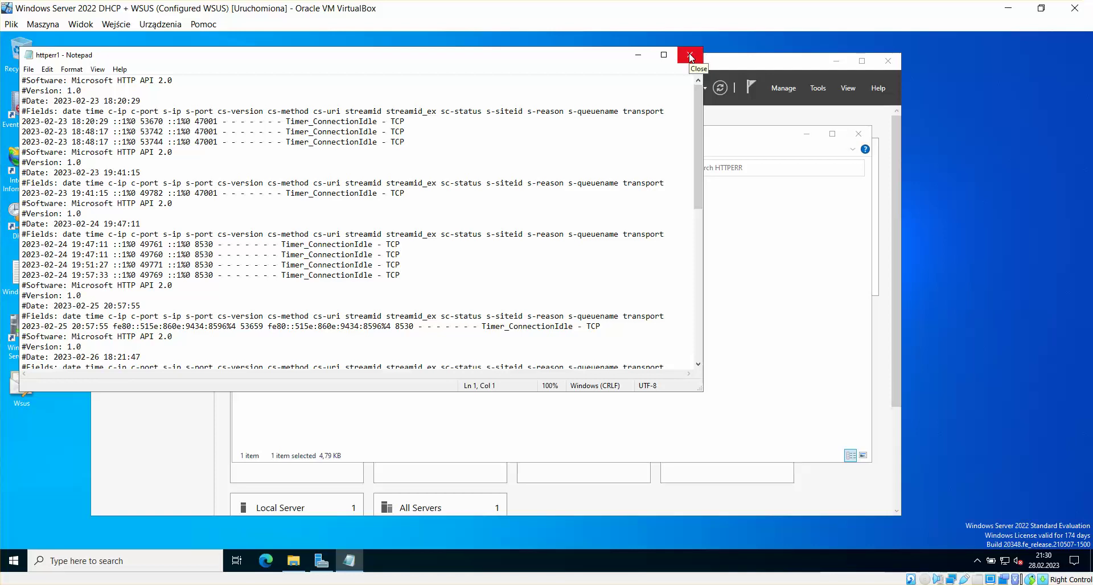
pyautogui.click(690, 57)
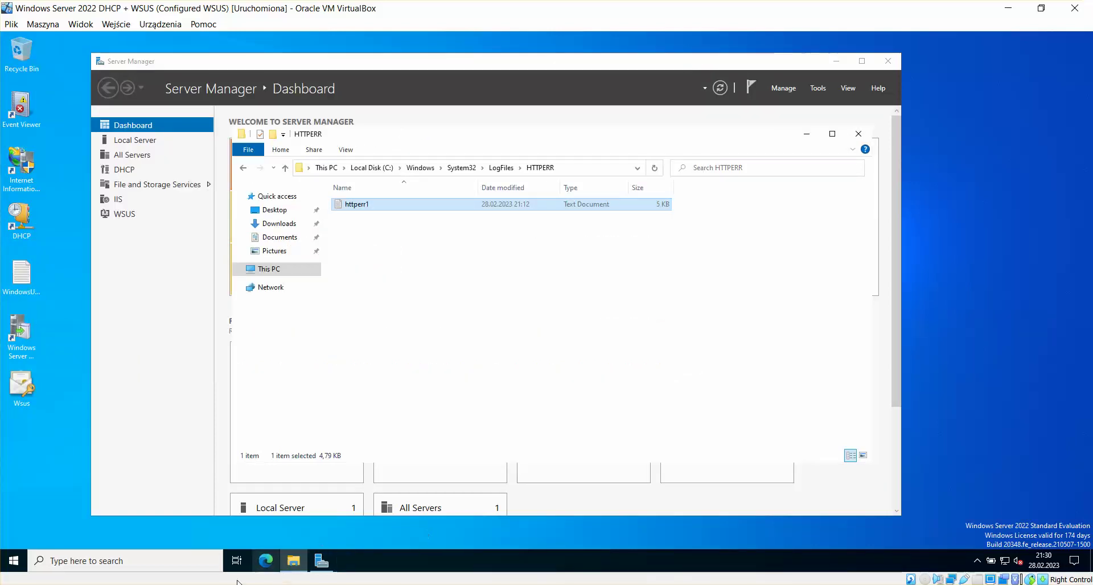
pyautogui.moveTo(230, 558)
pyautogui.click(136, 549)
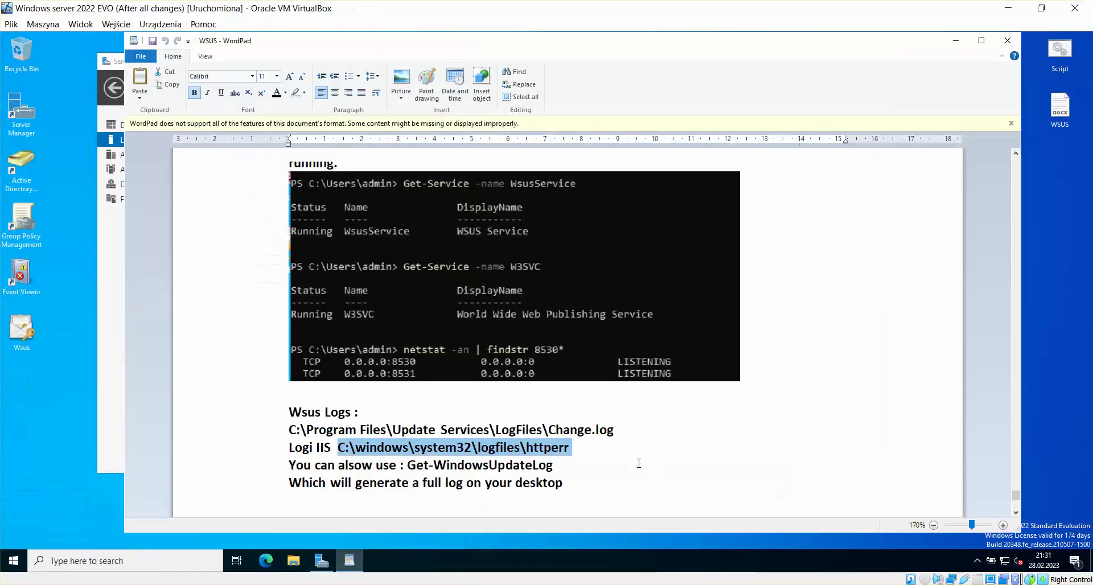
# Step: Copy the Get-WindowsUpdateLog command from the WordPad notes
pyautogui.click(588, 459)
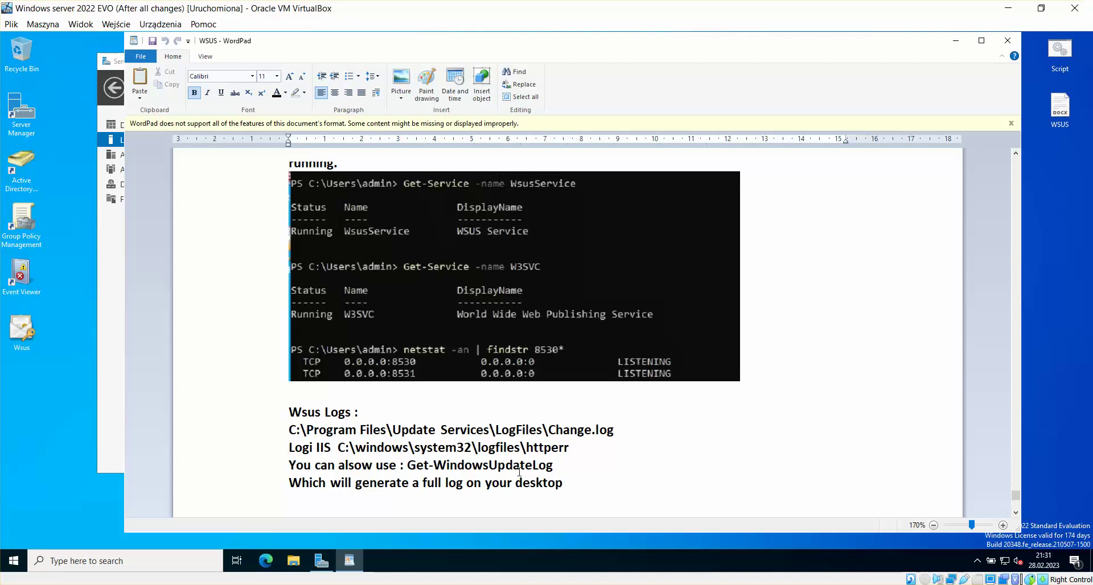
pyautogui.moveTo(553, 465); pyautogui.dragTo(418, 473)
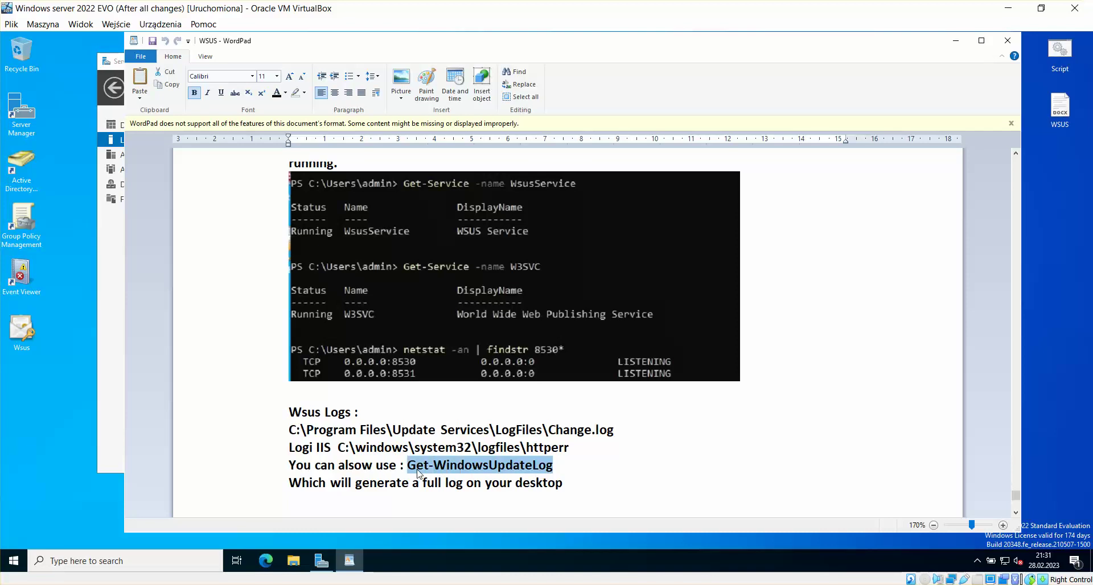
pyautogui.rightClick(418, 472)
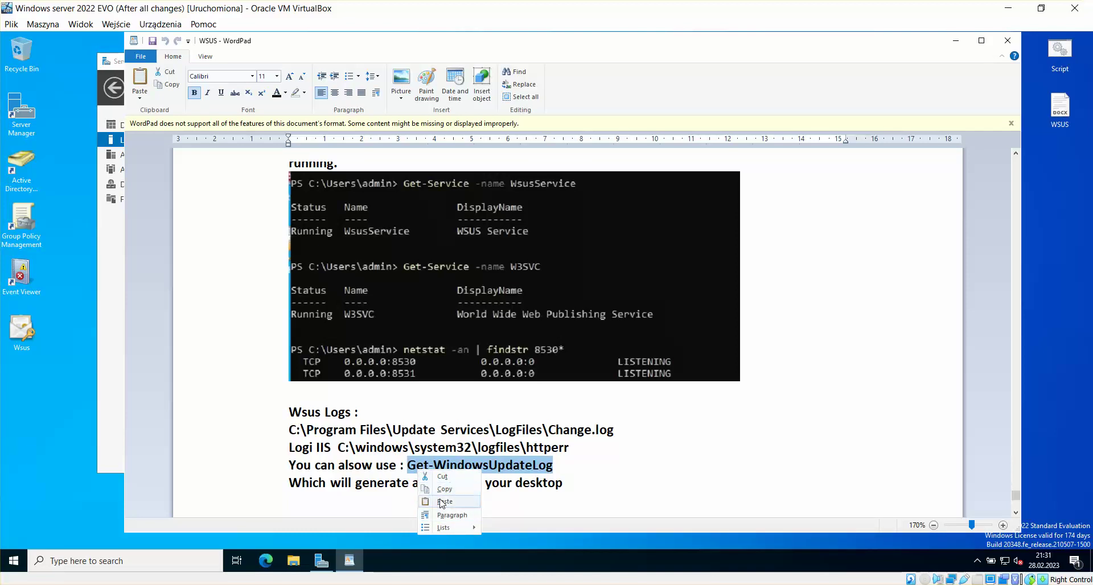
pyautogui.click(446, 489)
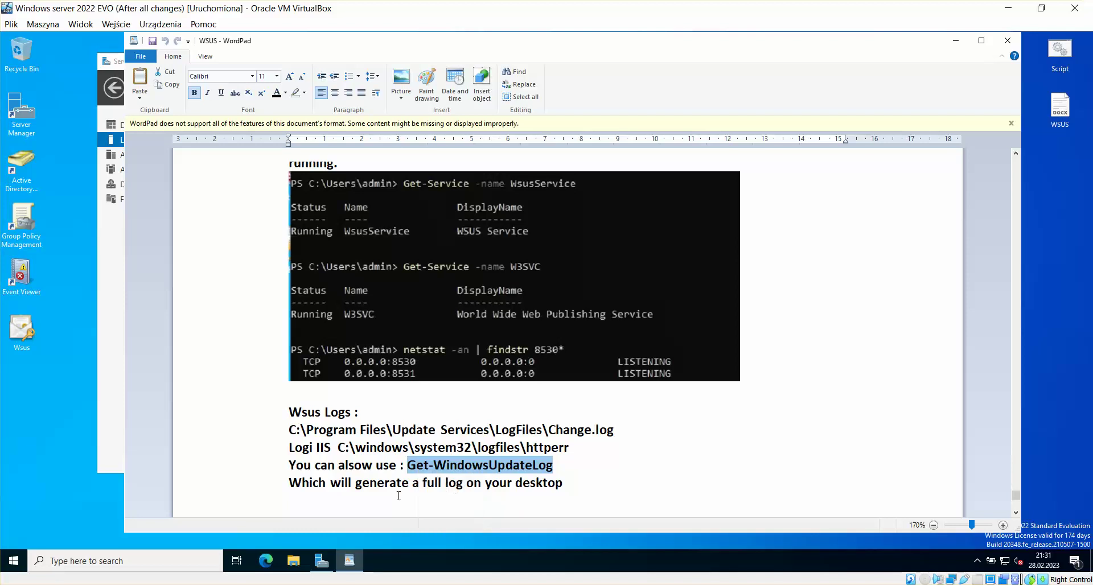
pyautogui.click(418, 508)
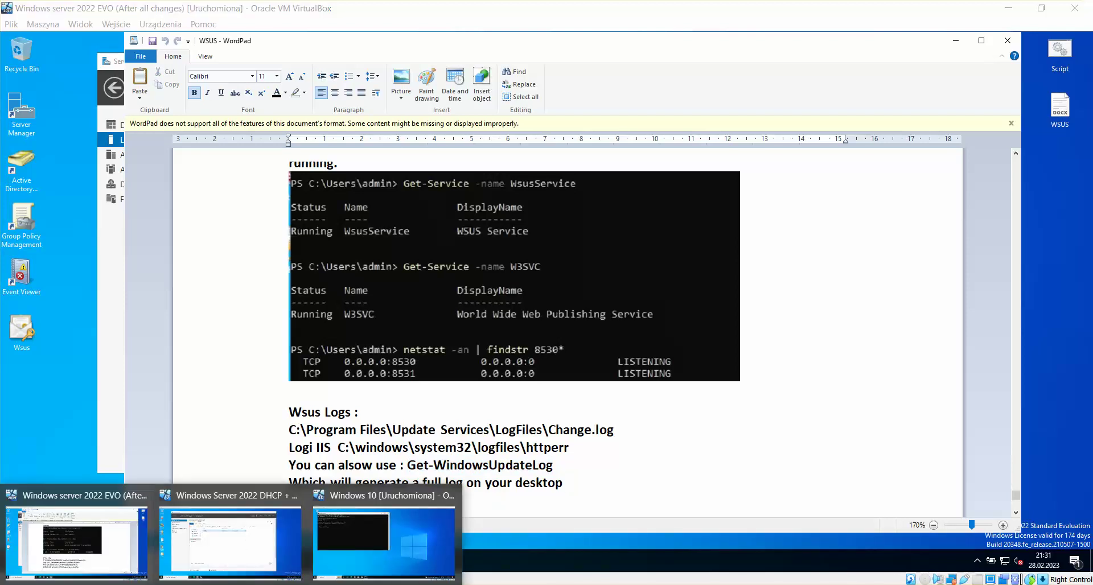
# Step: On the WSUS VM, run Get-WindowsUpdateLog in PowerShell launched from cmd
pyautogui.click(247, 539)
pyautogui.press('super')
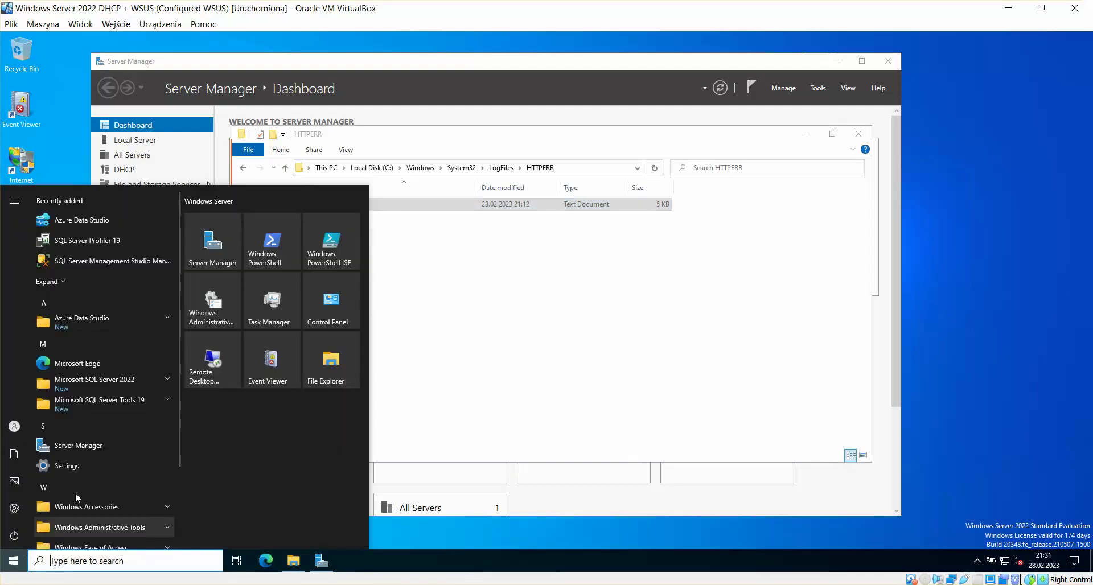
pyautogui.write('cmd')
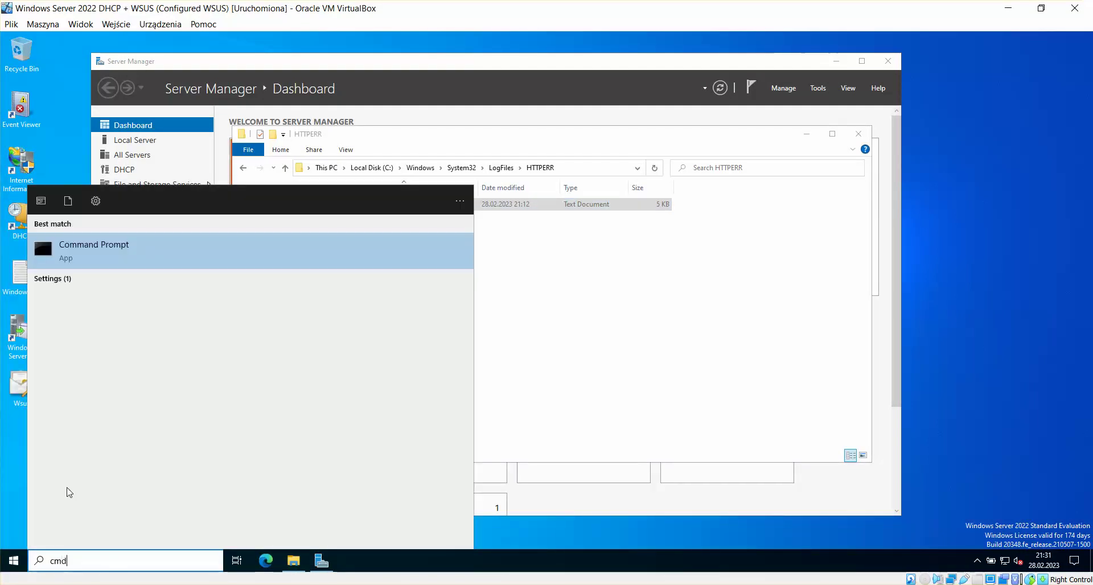
pyautogui.press('Return')
pyautogui.write('pow')
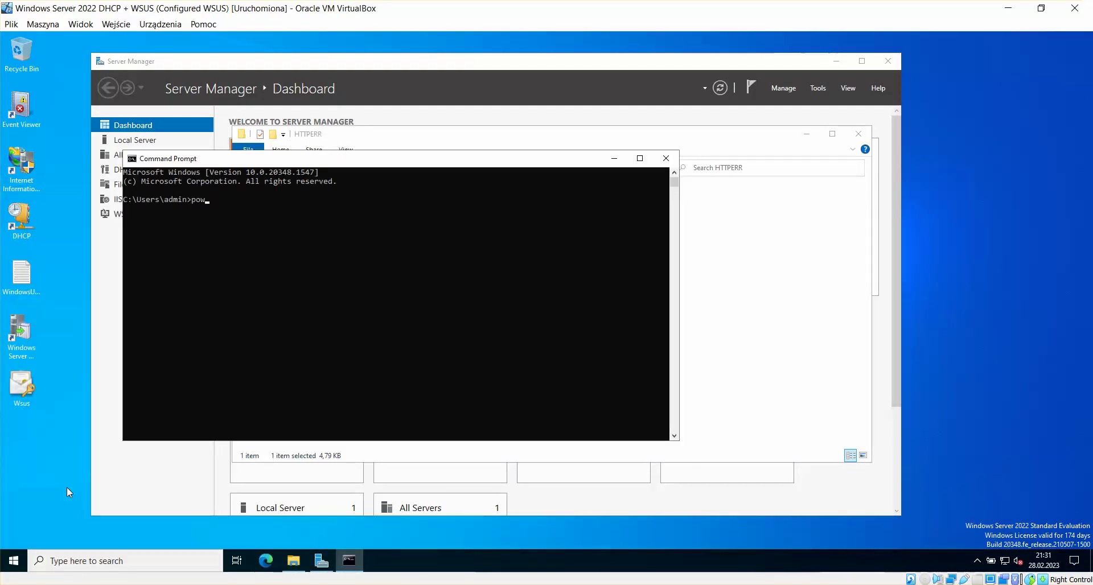
pyautogui.write('ershell')
pyautogui.press('Return')
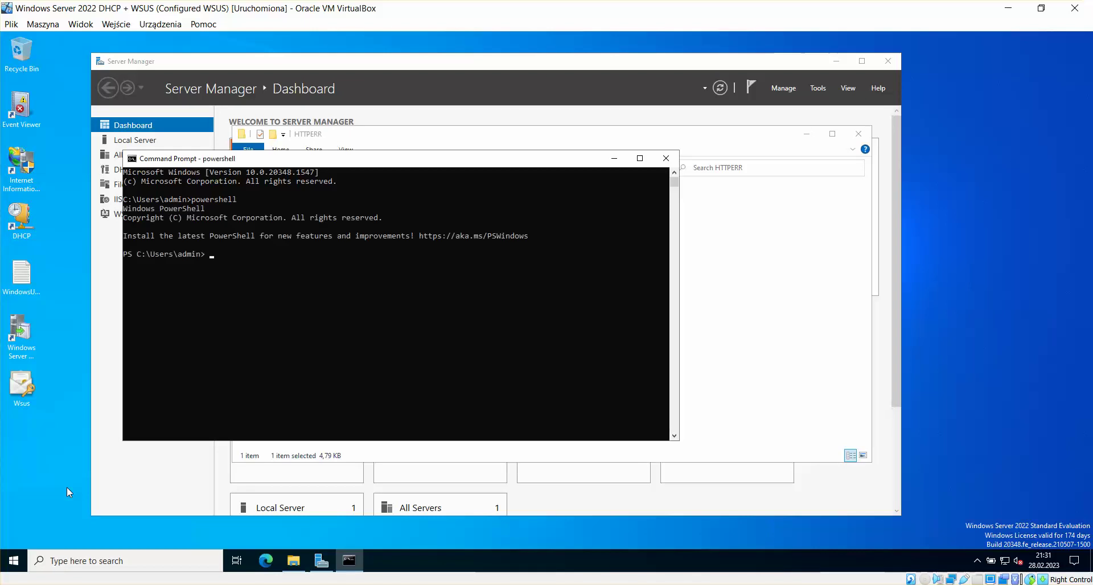
pyautogui.hotkey('ctrl', 'v')
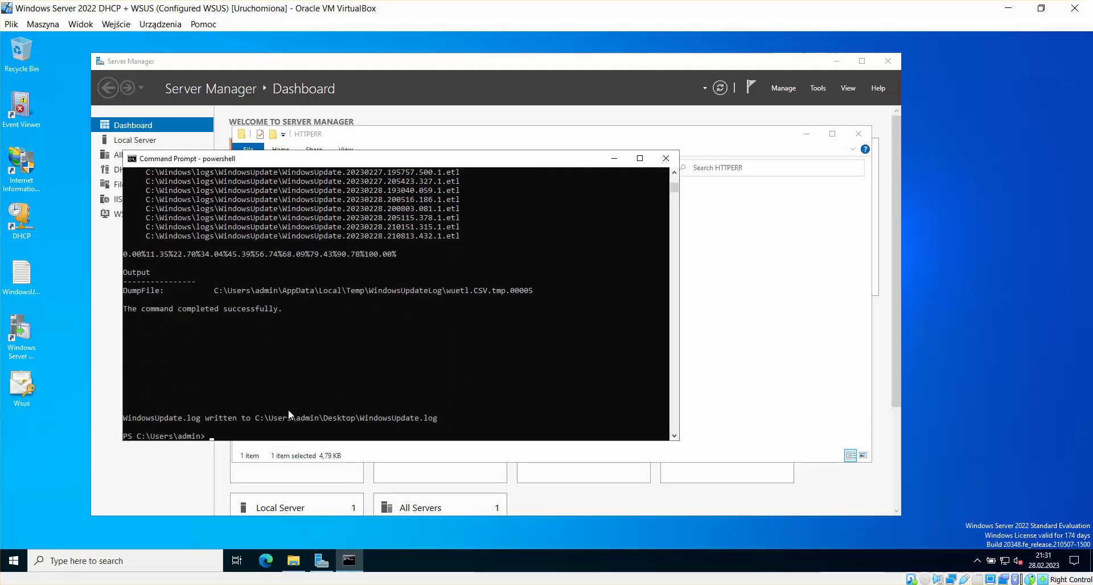
# Step: Review the generated WindowsUpdate.log maximized in Notepad, then close it
pyautogui.doubleClick(22, 275)
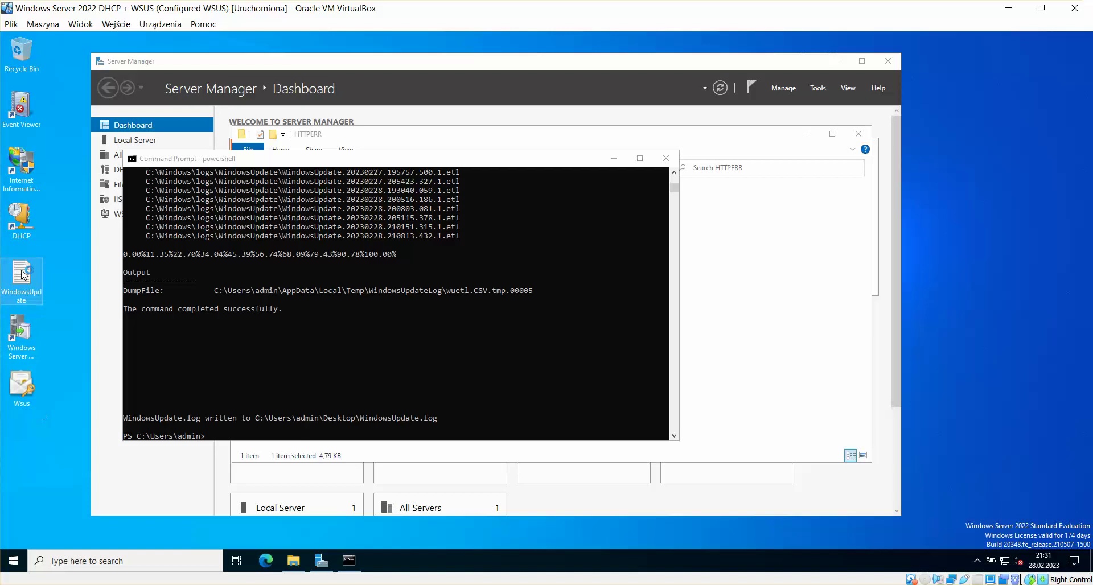
pyautogui.click(664, 55)
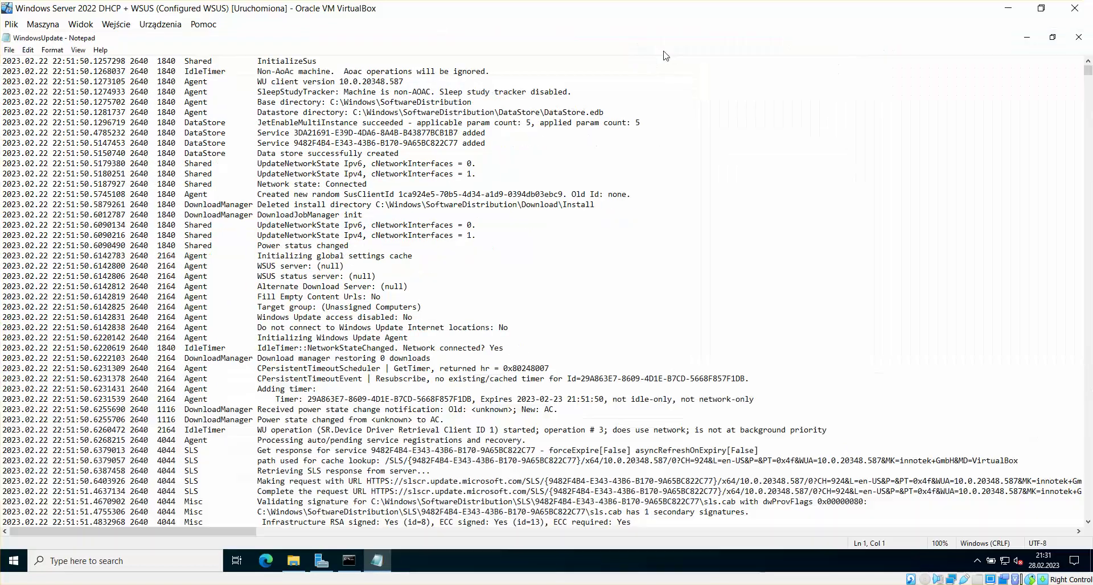
pyautogui.scroll(-6, 809, 207)
pyautogui.scroll(-10, 808, 207)
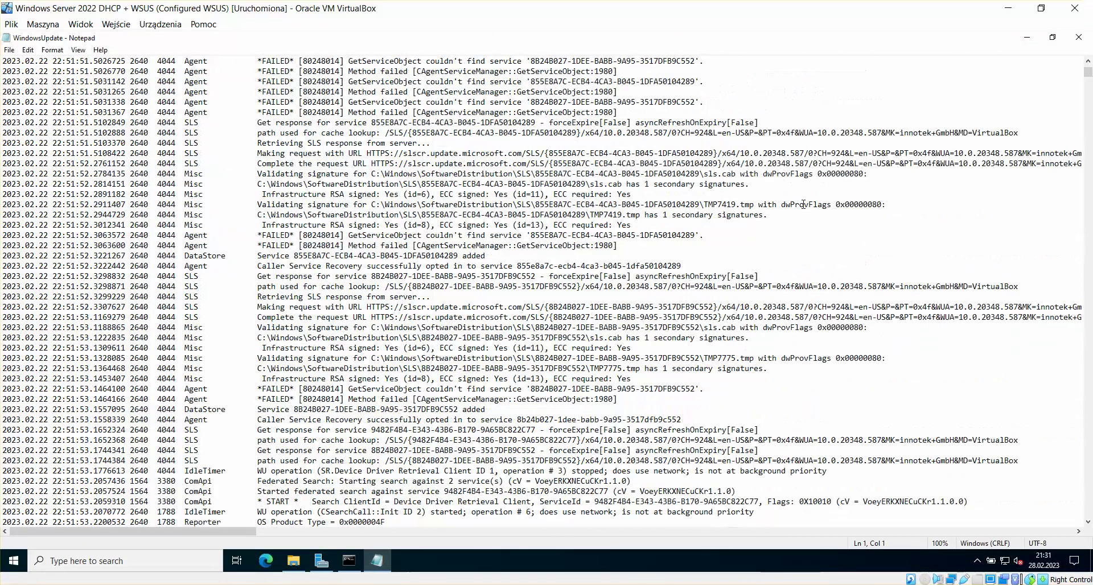
pyautogui.scroll(4, 801, 203)
pyautogui.scroll(7, 801, 203)
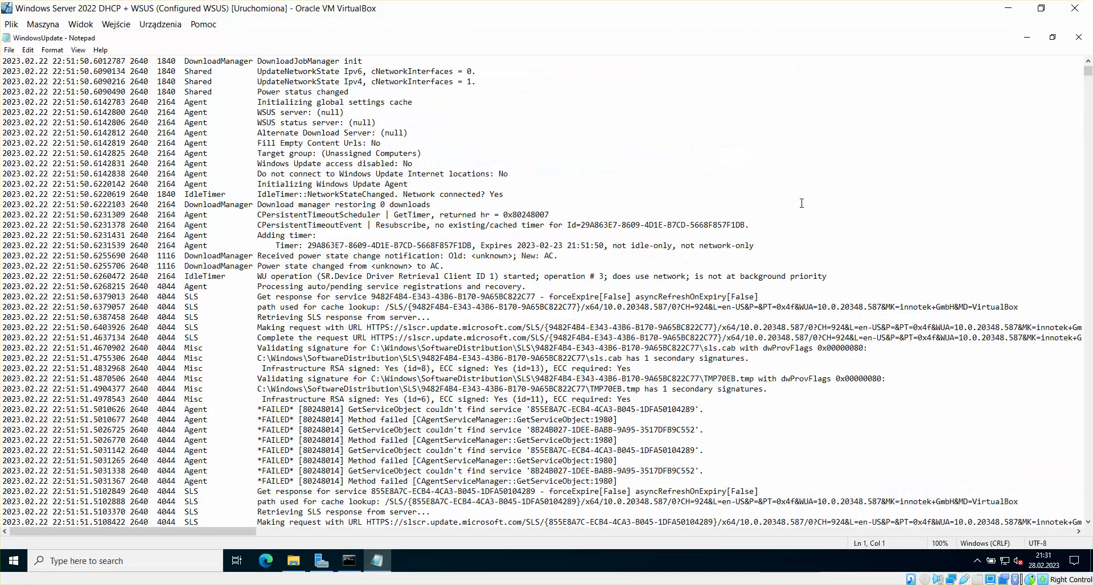
pyautogui.scroll(5, 802, 203)
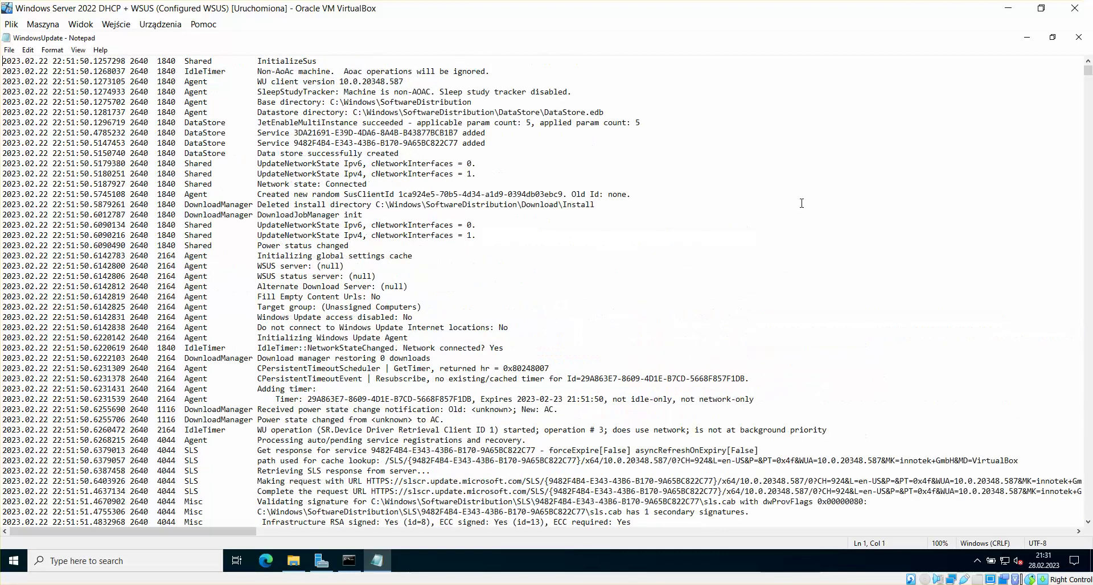
pyautogui.click(1074, 8)
pyautogui.click(570, 341)
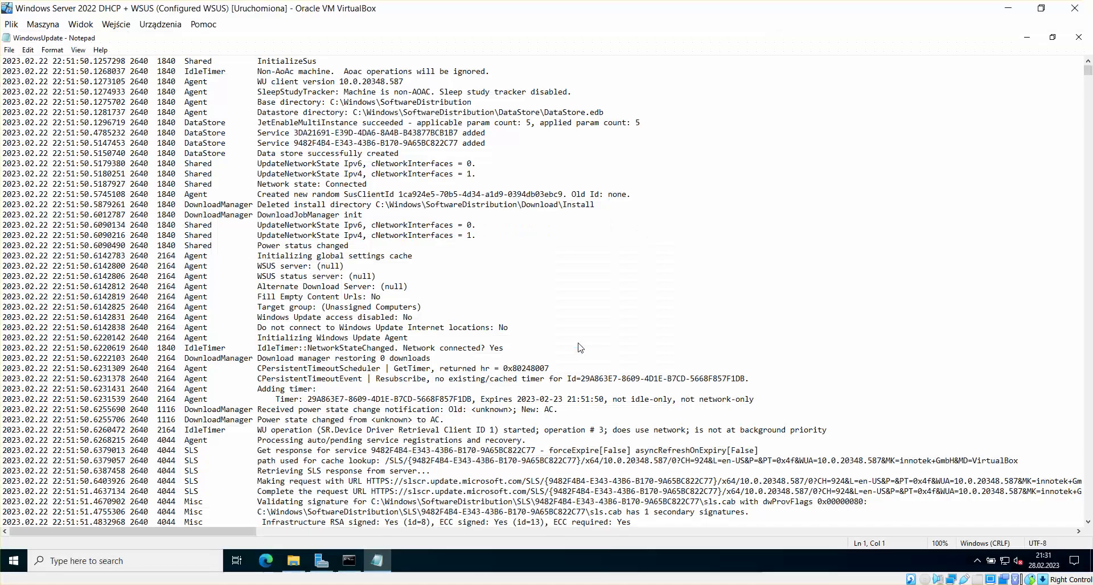
pyautogui.click(1078, 38)
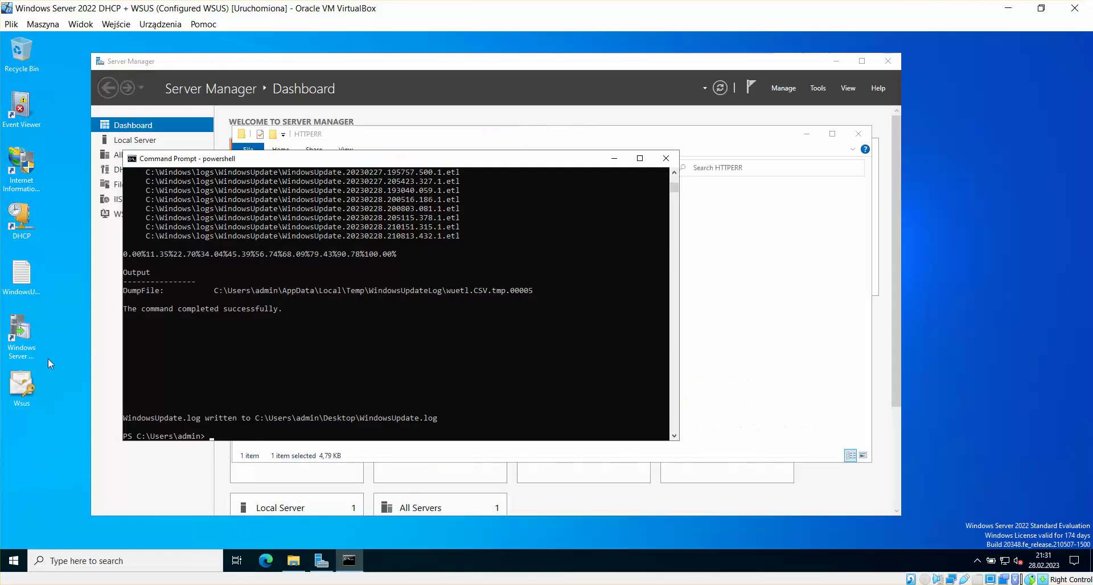
# Step: Check WindowsUpdate.log's 2.03 MB size in Properties, then close PowerShell and the HTTPERR window
pyautogui.rightClick(32, 269)
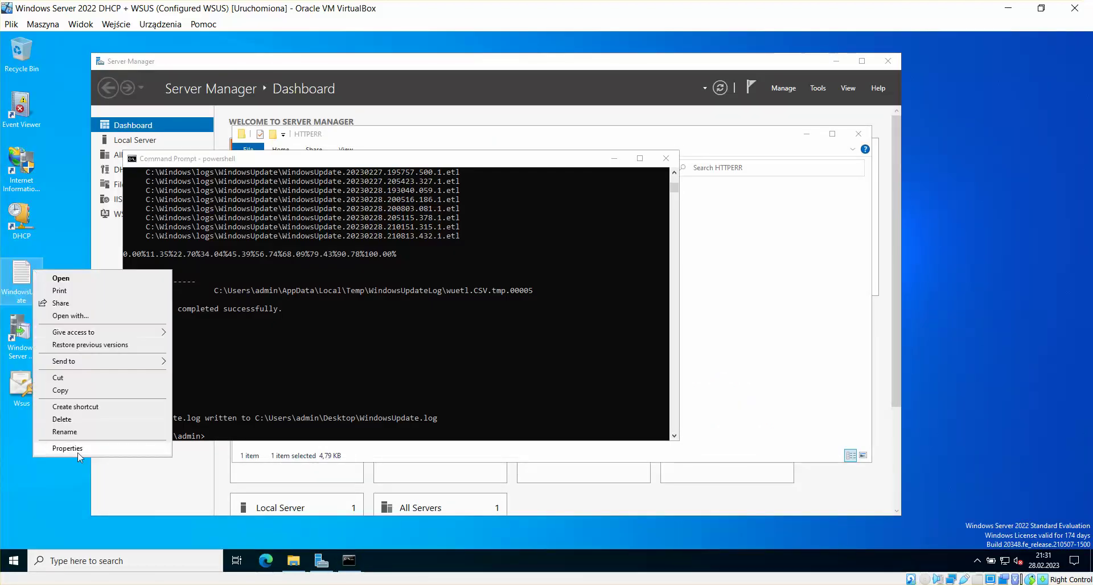
pyautogui.click(67, 449)
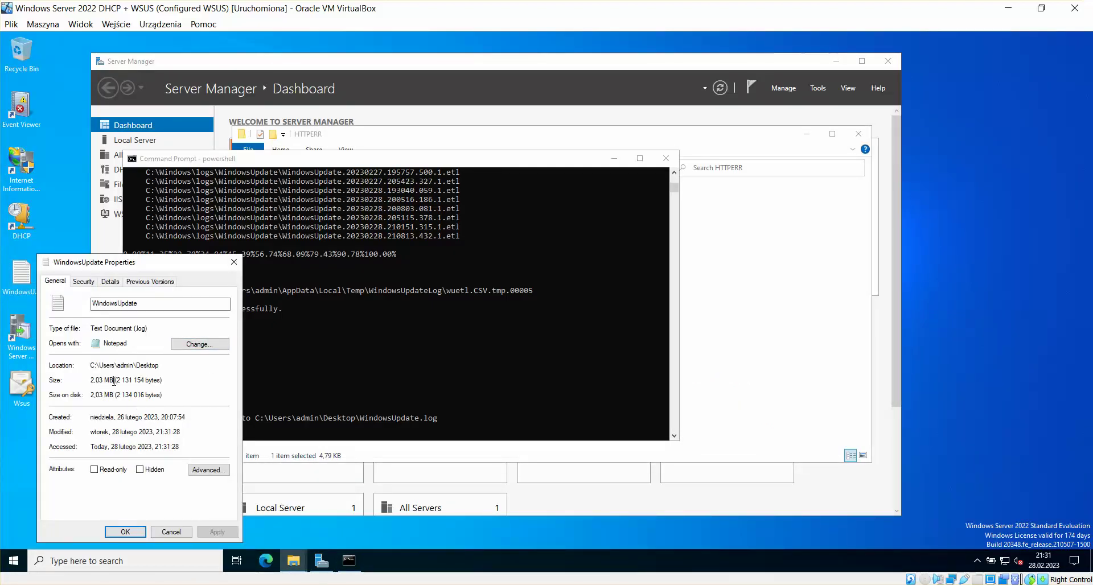
pyautogui.click(233, 262)
pyautogui.click(572, 231)
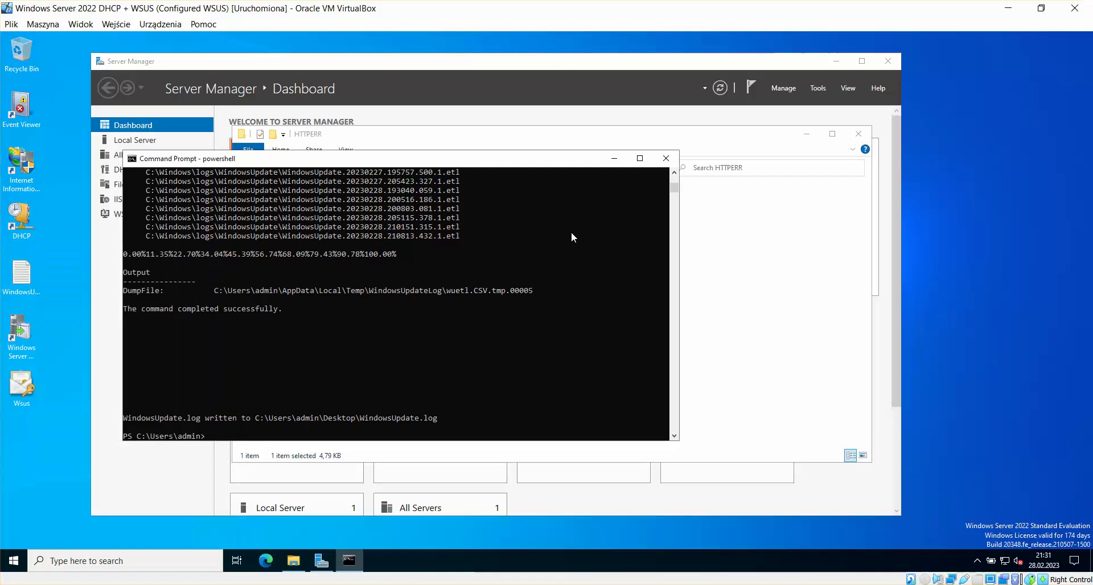
pyautogui.click(665, 159)
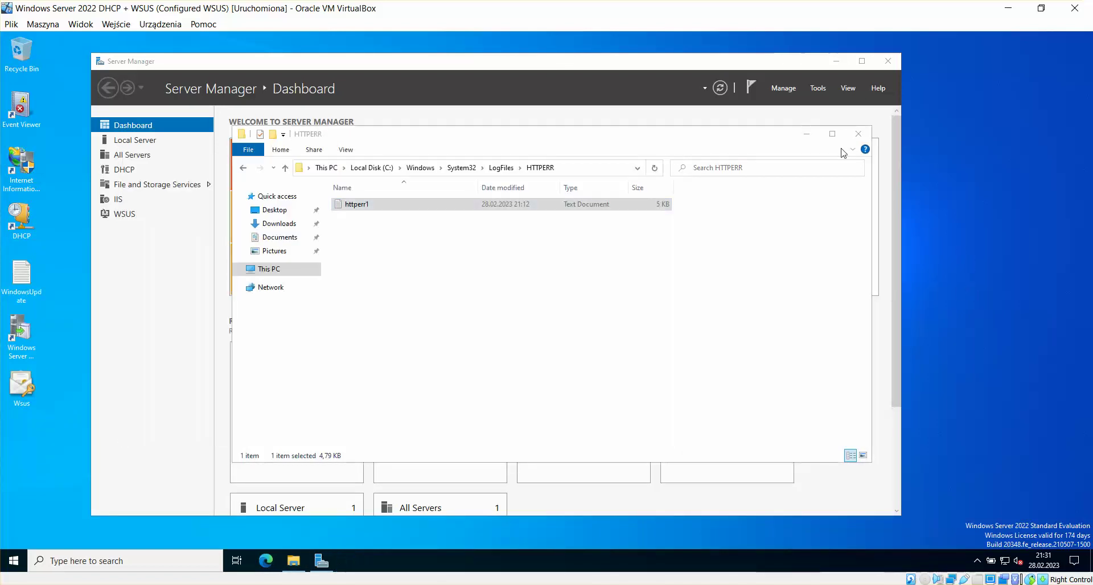
pyautogui.click(858, 134)
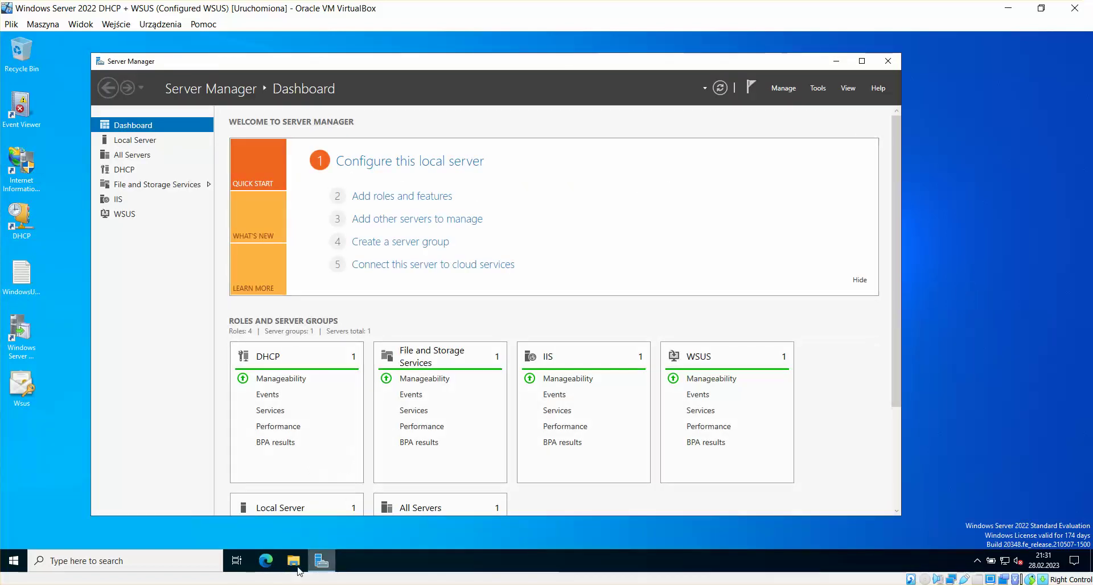
# Step: Switch to the EVO VM and scroll through the WordPad WSUS notes
pyautogui.click(139, 561)
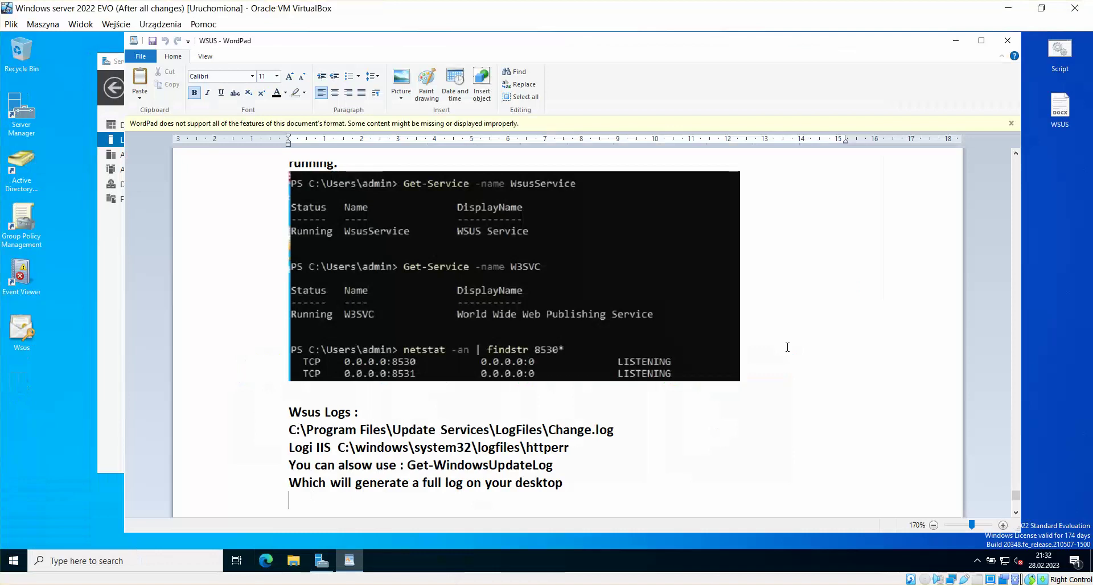
pyautogui.scroll(-5, 846, 349)
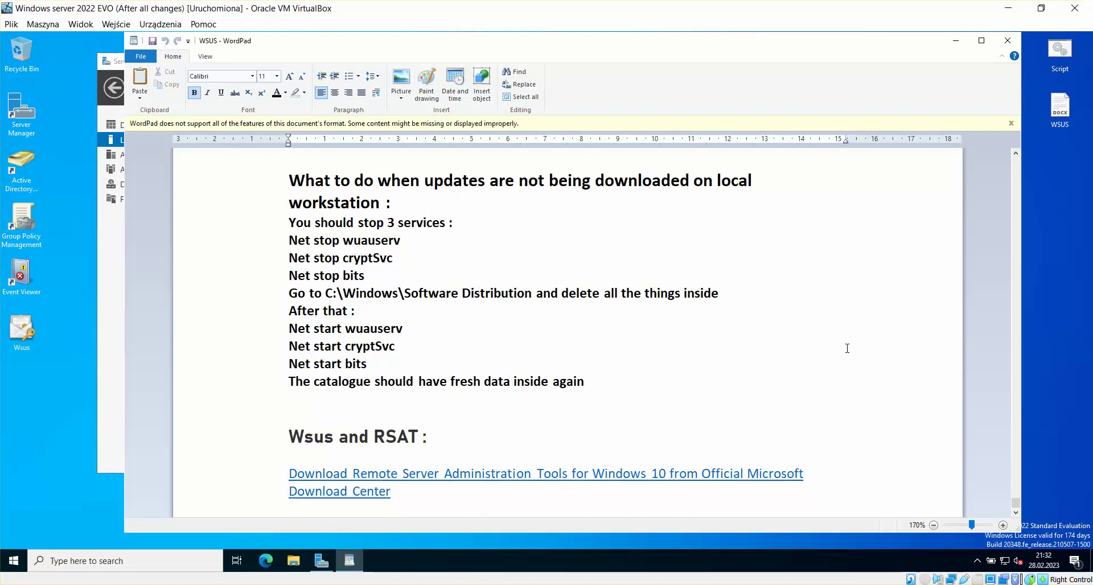
pyautogui.scroll(3, 847, 348)
pyautogui.scroll(5, 850, 348)
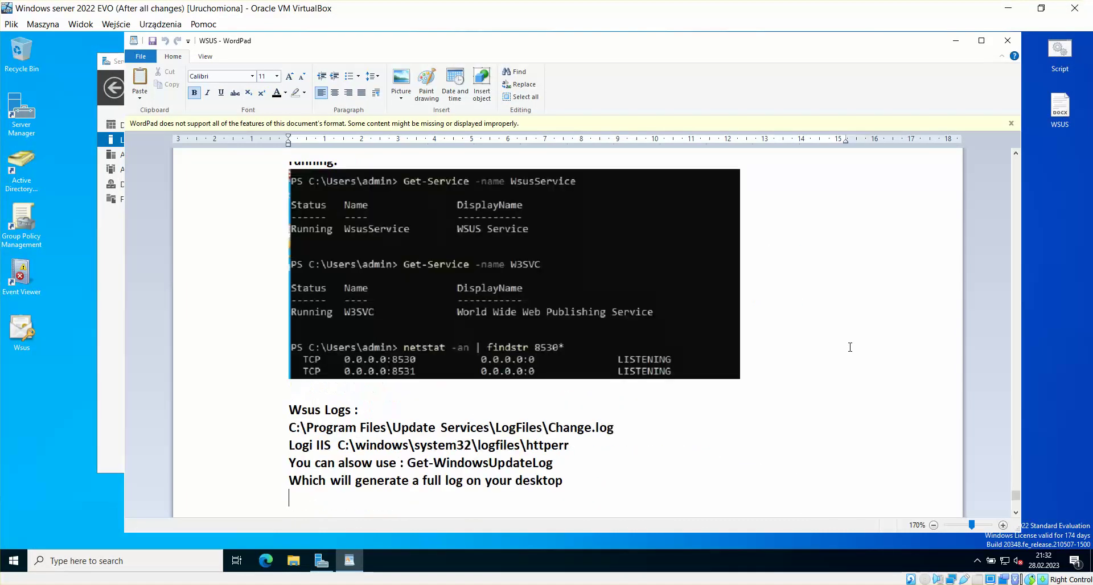
pyautogui.scroll(-5, 1017, 512)
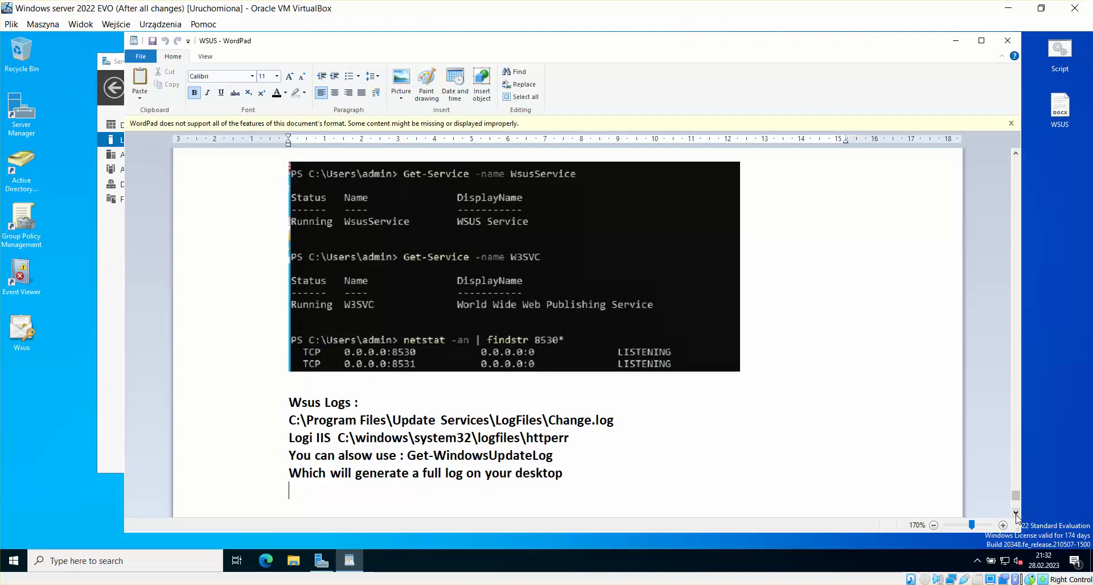
pyautogui.click(1017, 514)
pyautogui.click(1016, 513)
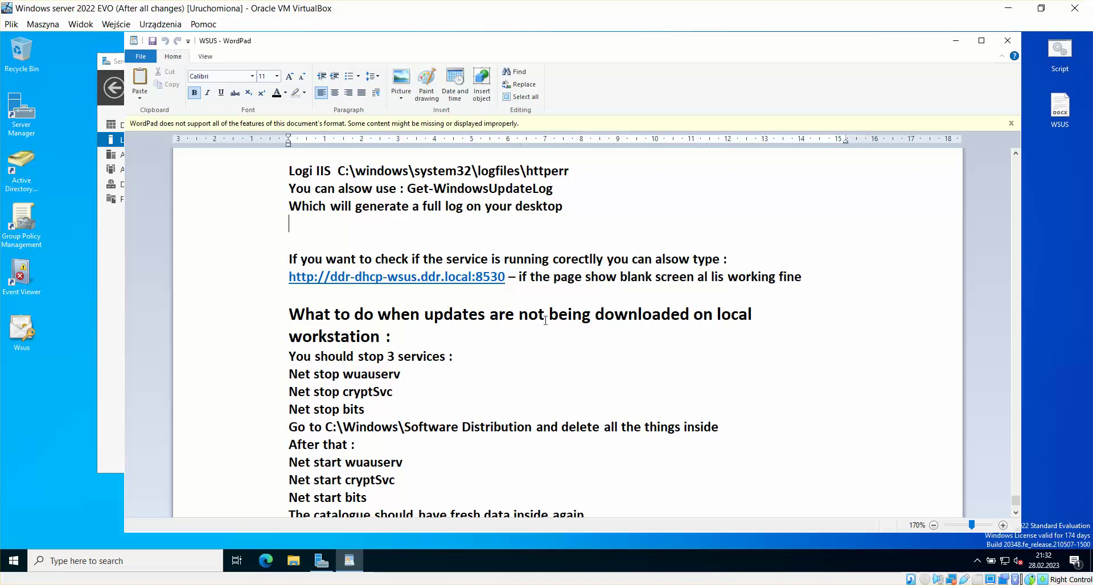
pyautogui.doubleClick(503, 281)
pyautogui.hotkey('ctrl', 'c')
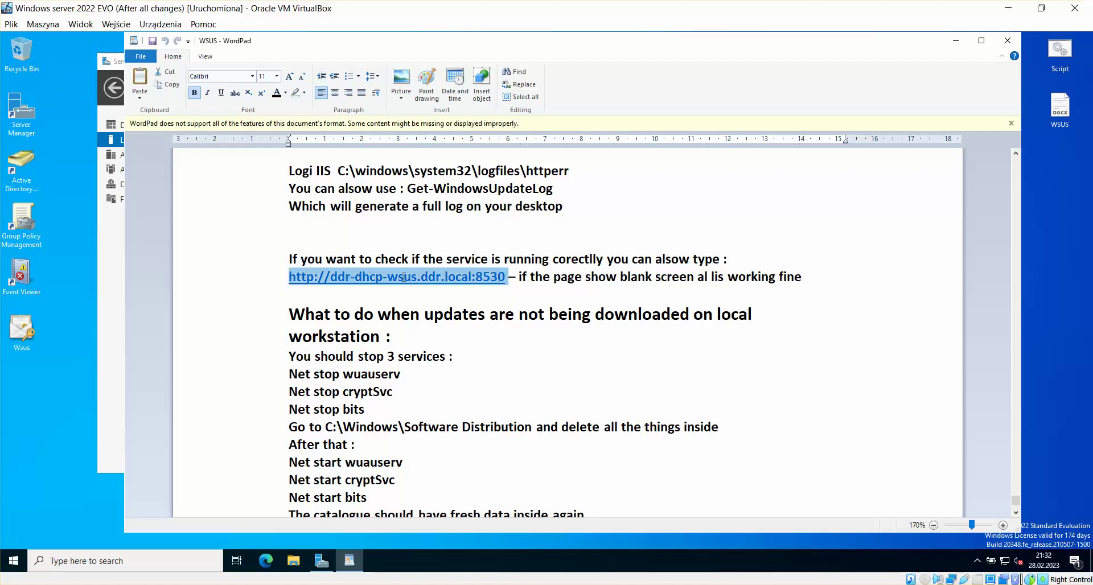
pyautogui.rightClick(357, 279)
pyautogui.click(385, 297)
pyautogui.click(58, 412)
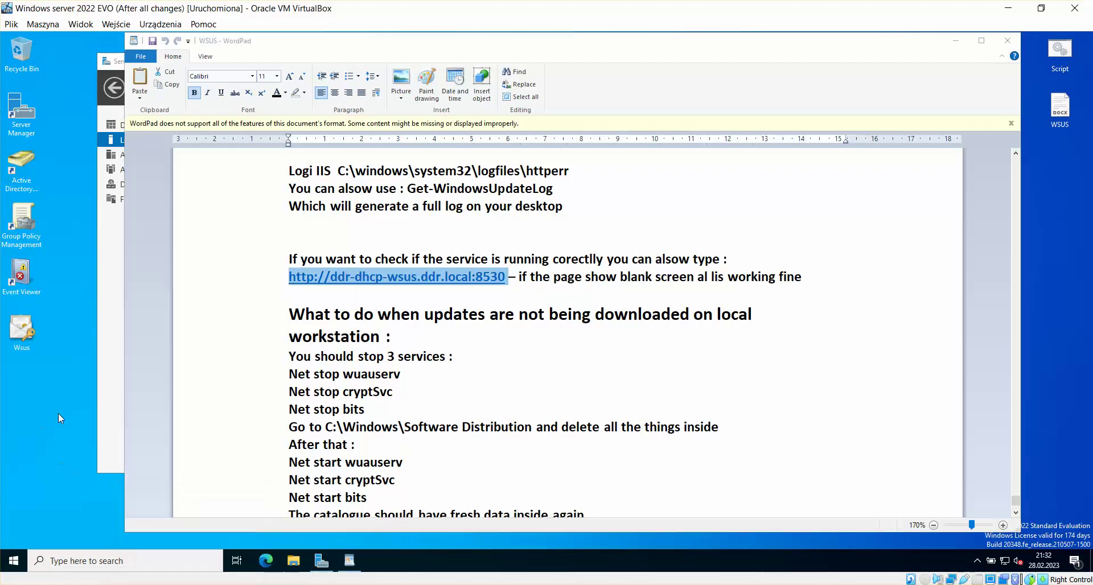
pyautogui.click(259, 559)
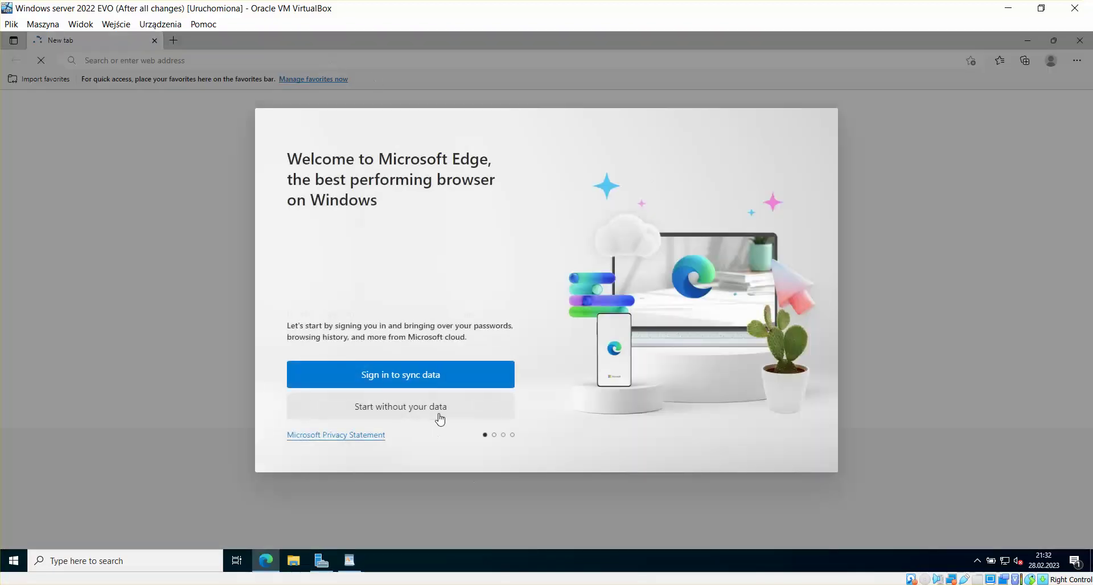
# Step: Finish Edge's first-run setup without signing in or importing data, and close the extra tab
pyautogui.click(436, 413)
pyautogui.click(456, 421)
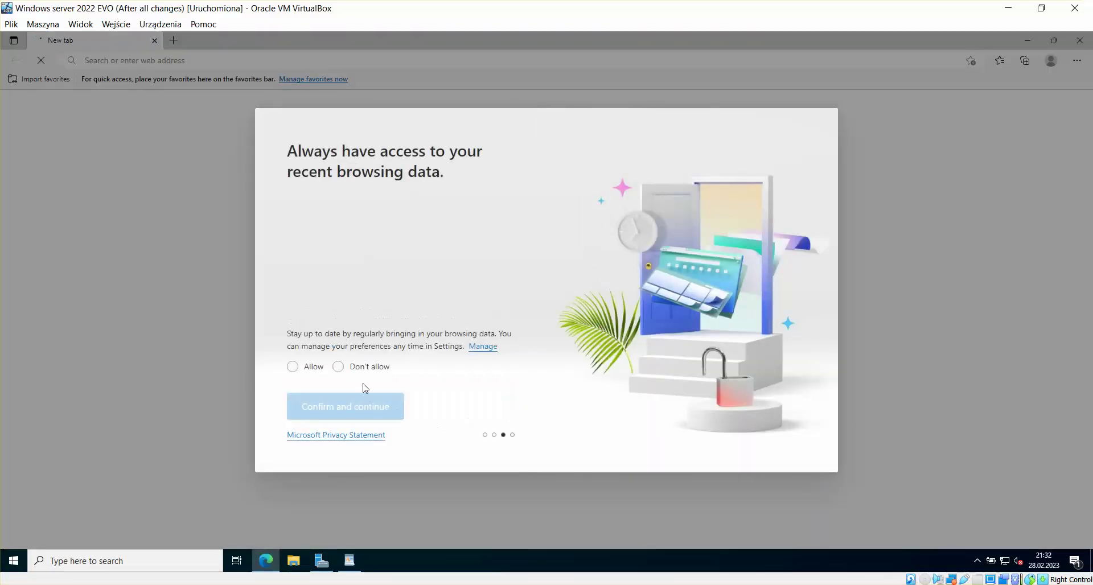
pyautogui.click(377, 400)
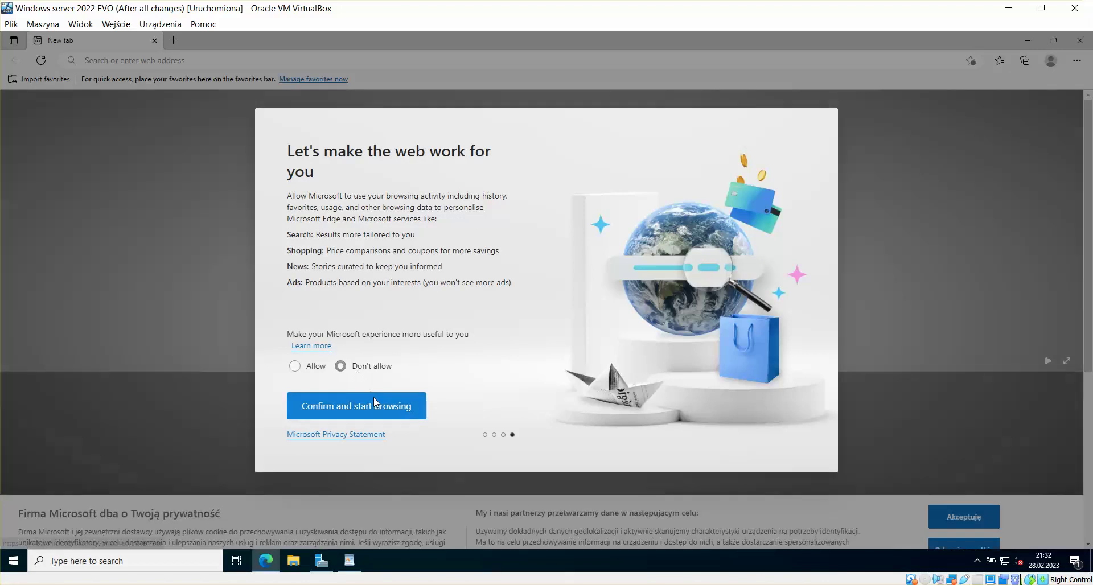
pyautogui.click(374, 401)
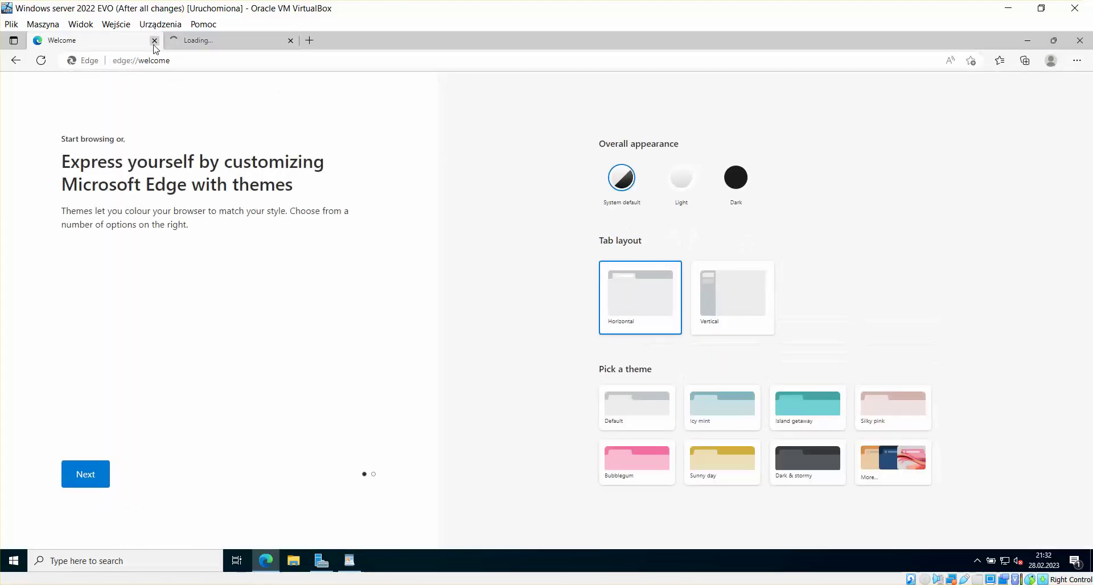
pyautogui.click(288, 45)
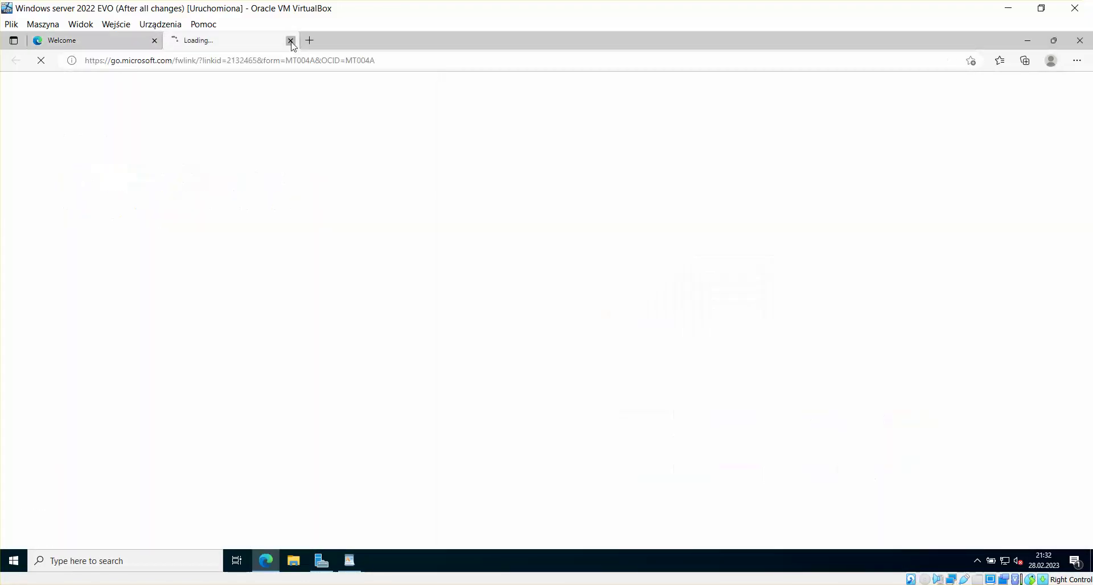
pyautogui.click(290, 40)
pyautogui.click(278, 61)
pyautogui.press('BackSpace')
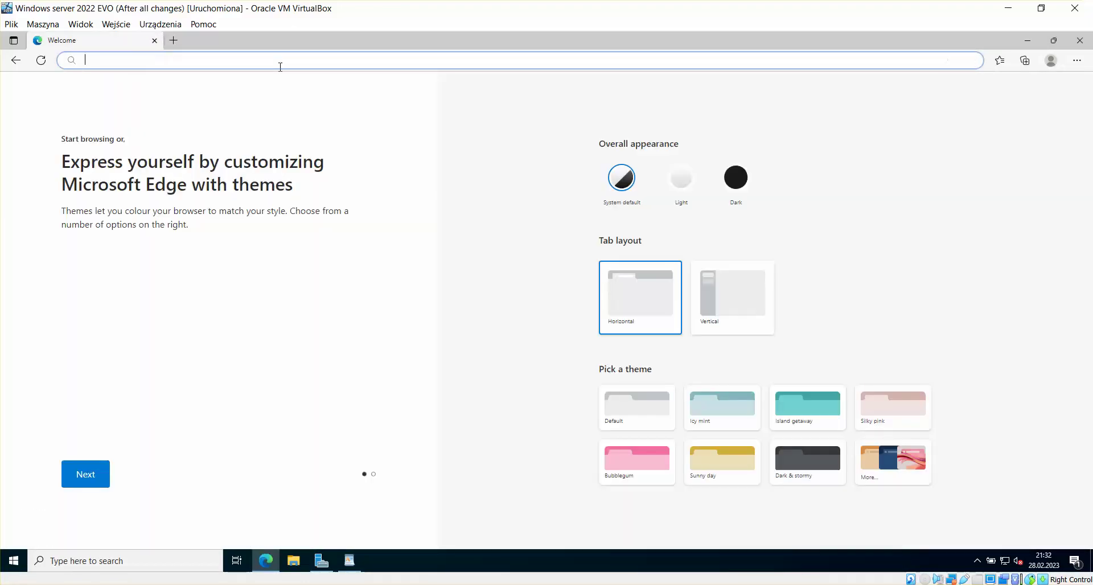
pyautogui.hotkey('ctrl', 'v')
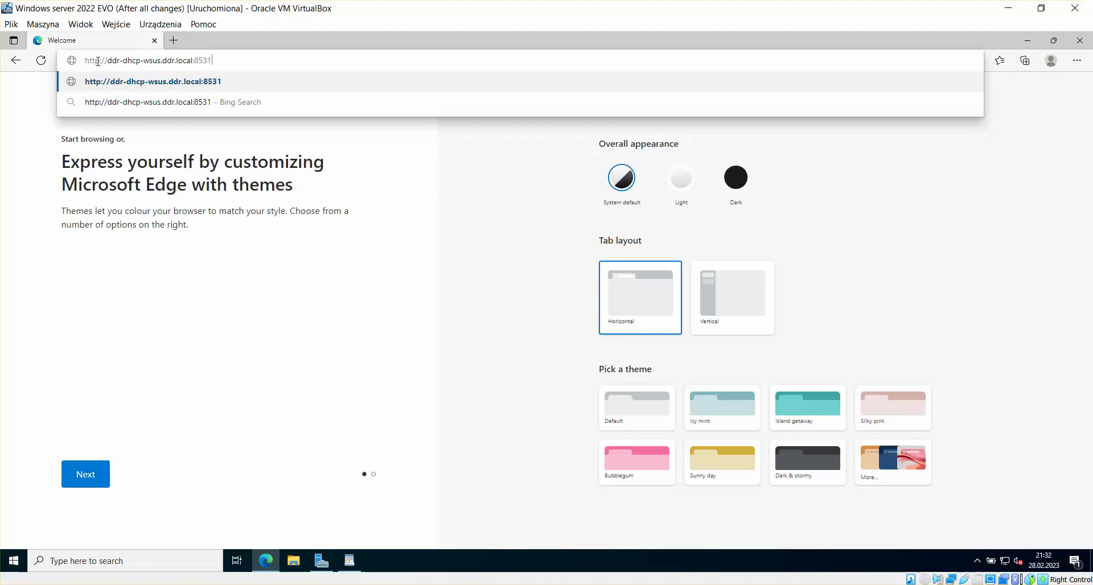
pyautogui.write('s')
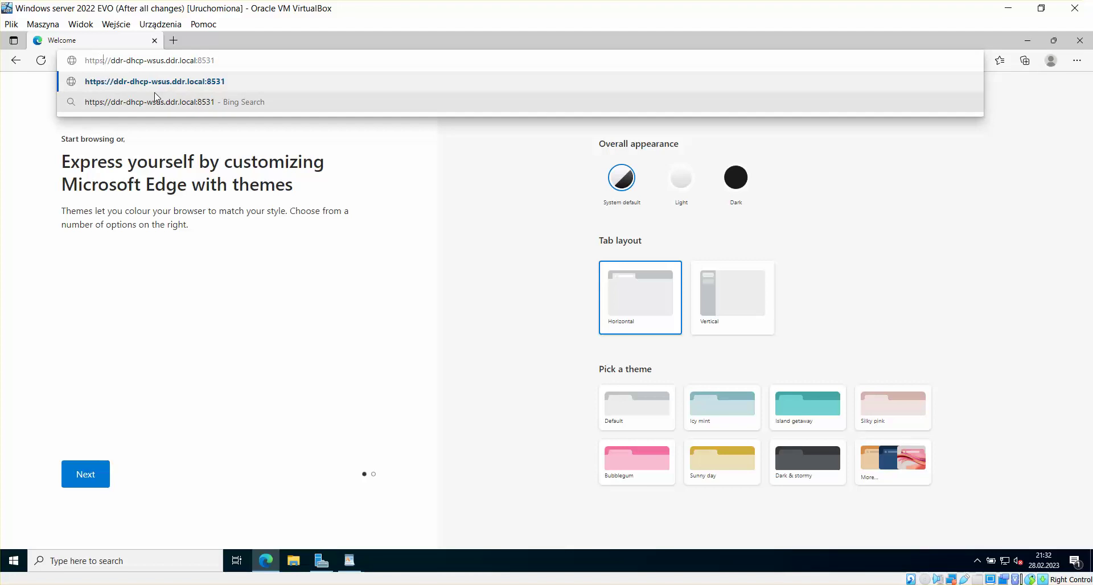
pyautogui.press('Return')
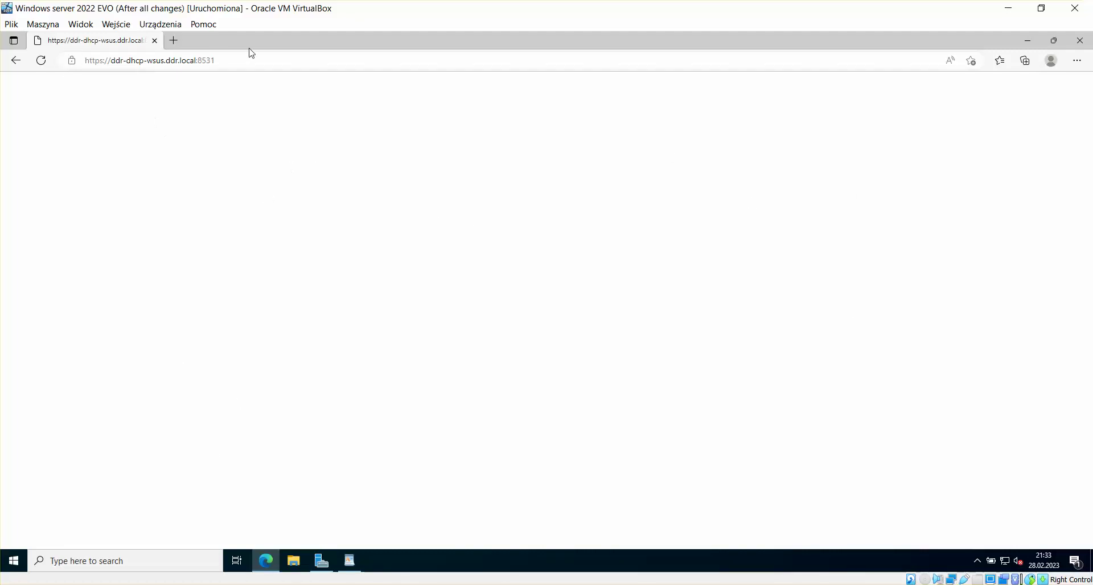
pyautogui.click(1089, 43)
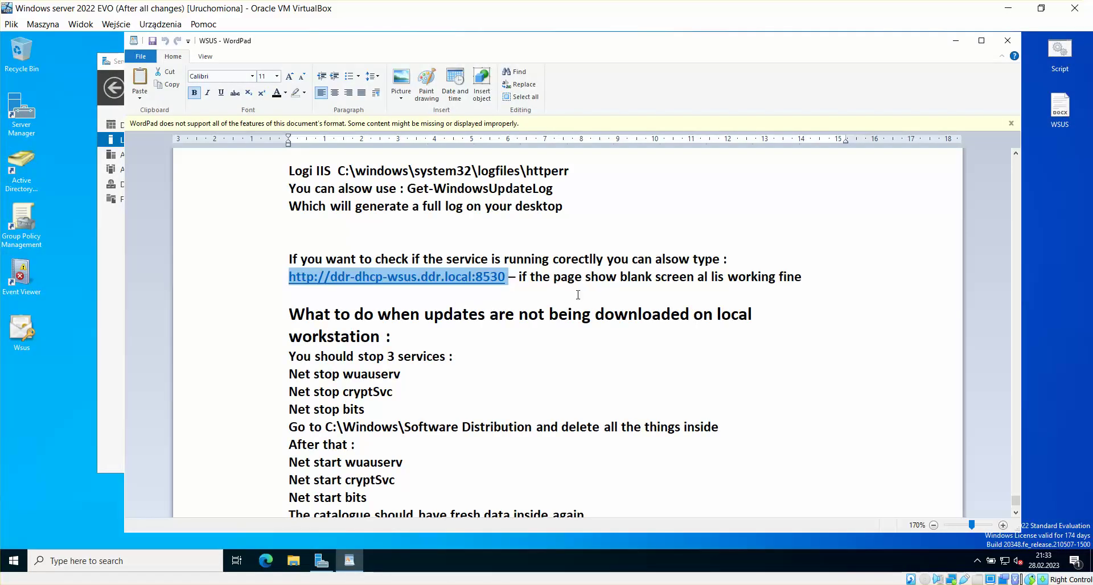
pyautogui.click(610, 296)
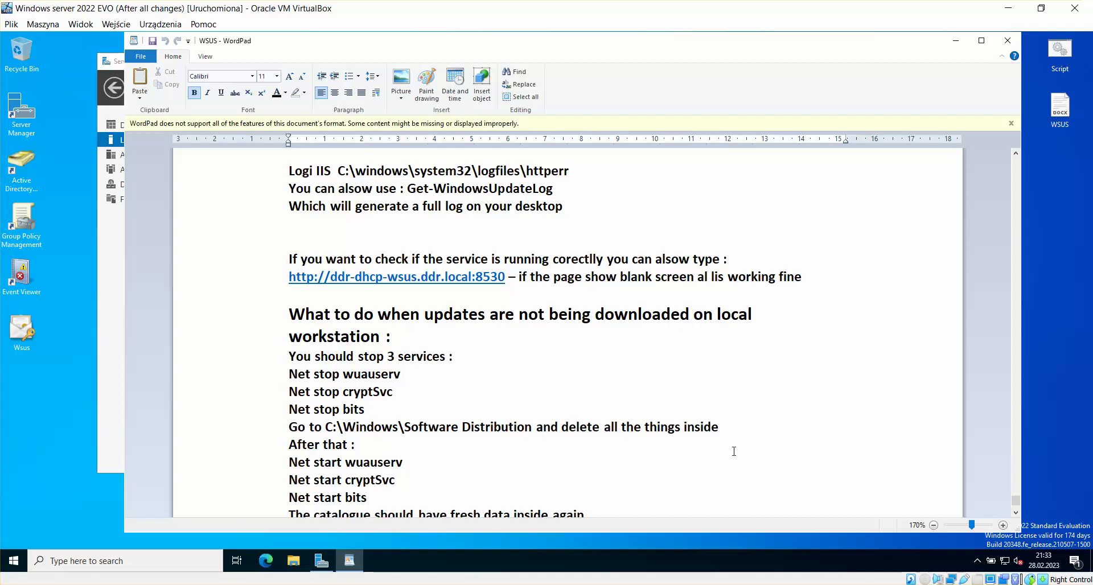
# Step: Review the notes on stopping three services, highlighting wuauserv and cryptSvc
pyautogui.click(1016, 513)
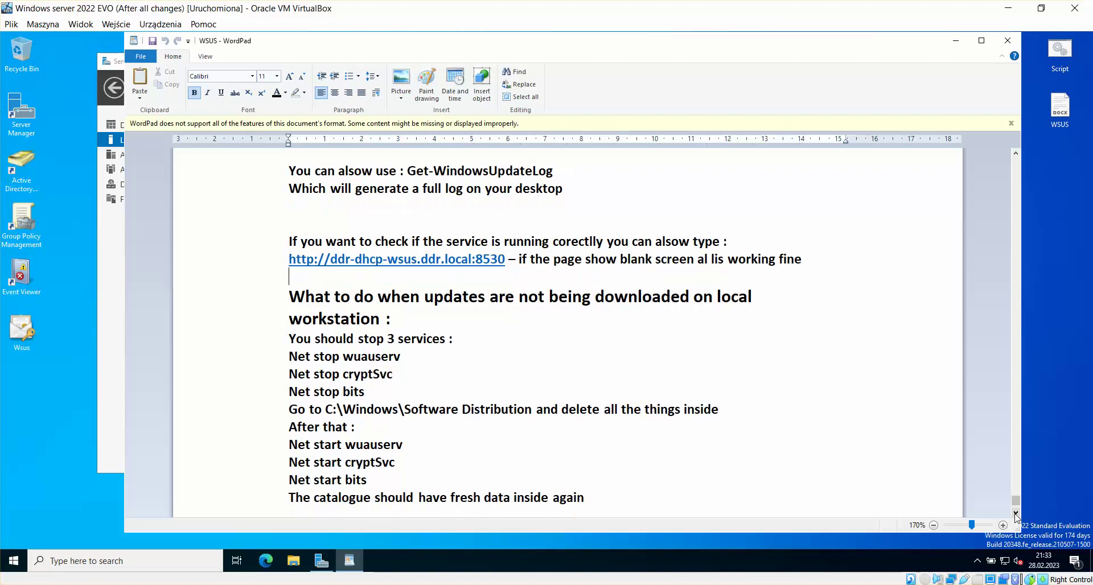
pyautogui.click(1016, 513)
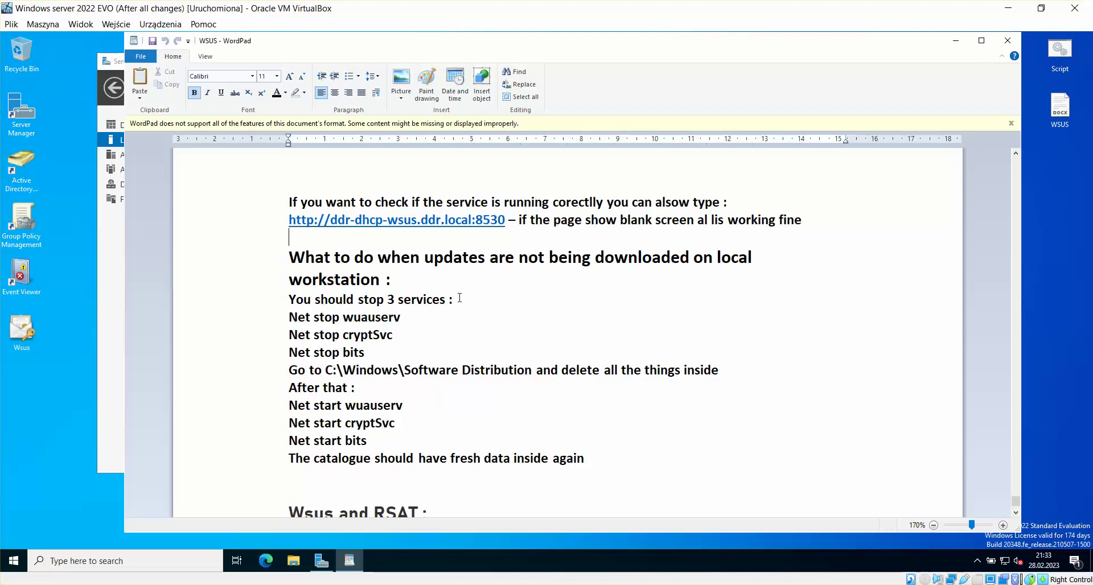
pyautogui.moveTo(460, 298); pyautogui.dragTo(282, 297)
pyautogui.click(429, 313)
pyautogui.moveTo(413, 318); pyautogui.dragTo(357, 370)
pyautogui.click(437, 370)
pyautogui.click(411, 347)
pyautogui.click(338, 388)
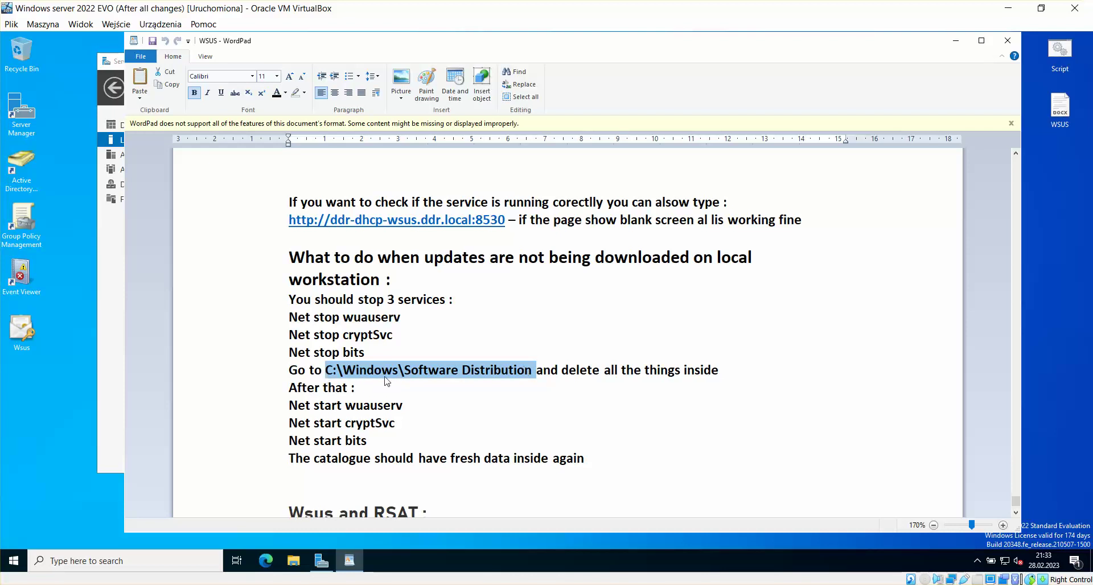
# Step: Copy the C:\Windows\Software Distribution path and open File Explorer
pyautogui.rightClick(476, 375)
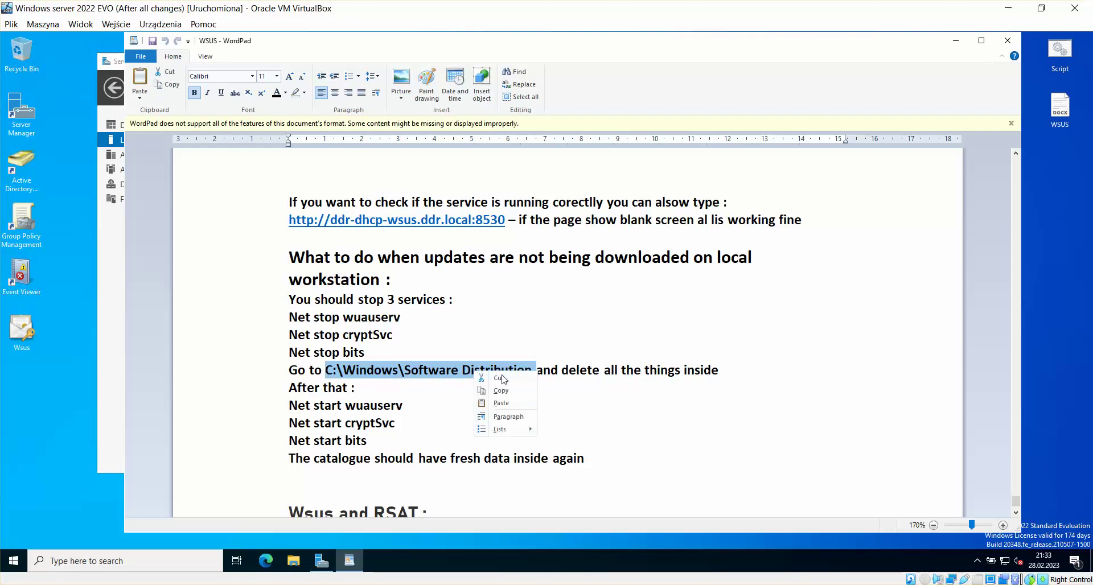
pyautogui.click(505, 391)
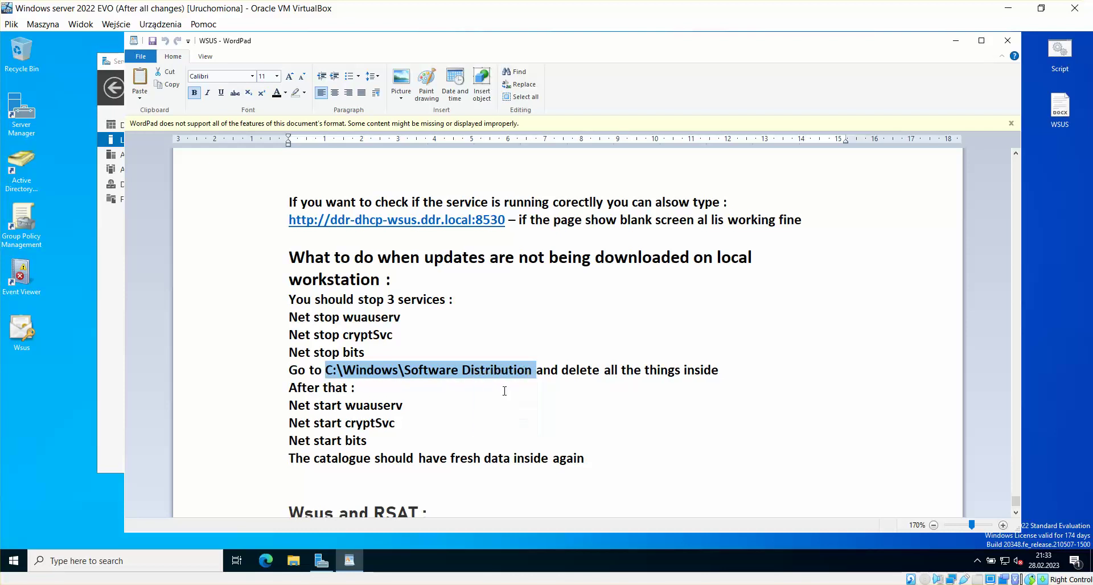
pyautogui.click(293, 561)
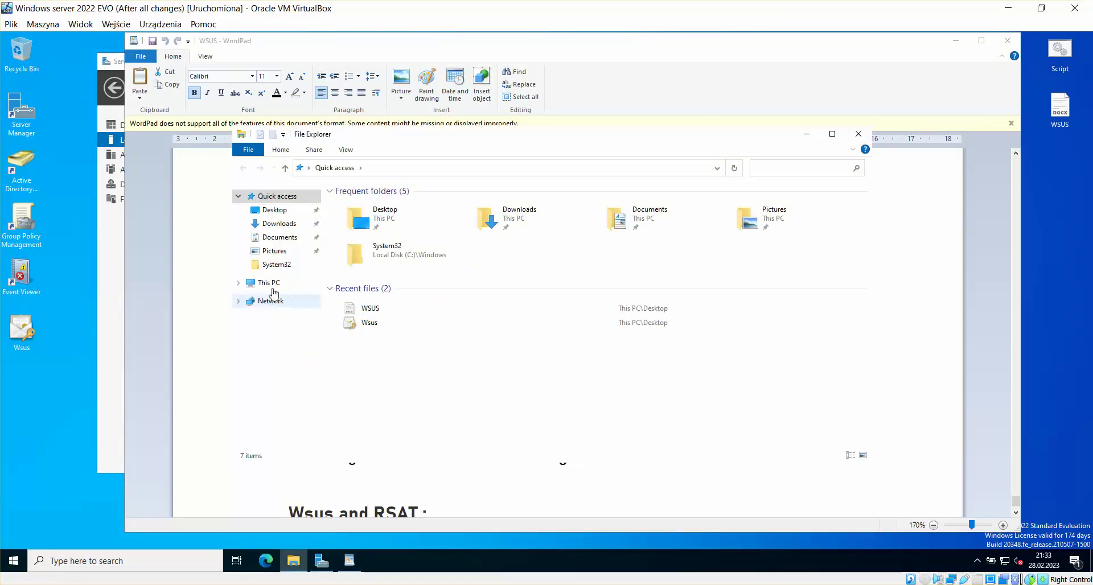
# Step: Try C:\Windows\Software Distribution from This PC, dismiss the not-found error, then switch to Windows 10
pyautogui.click(273, 283)
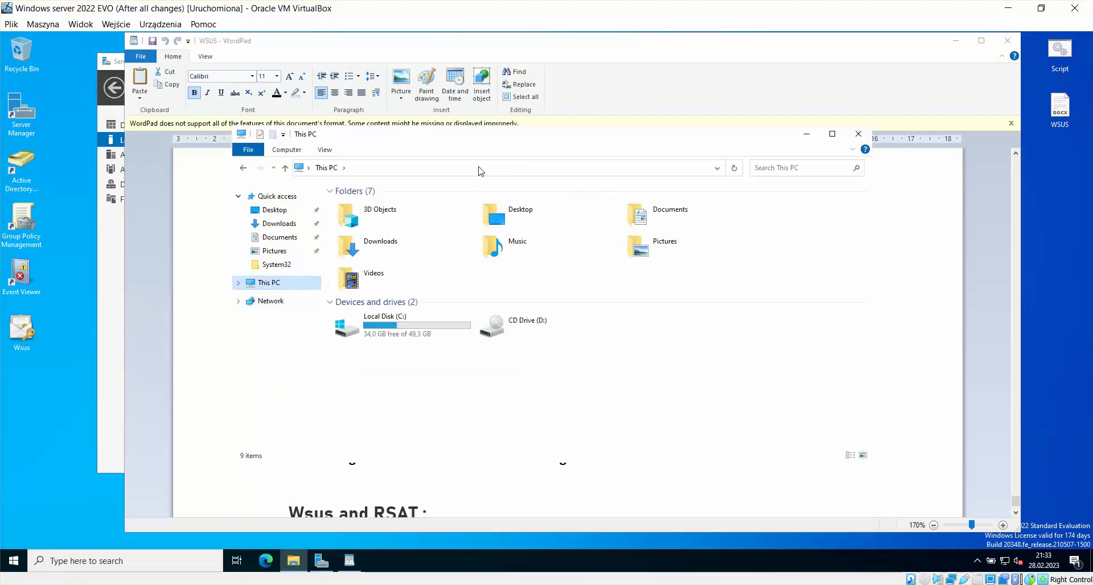
pyautogui.click(520, 172)
pyautogui.write('C:\\Windows\\Software Distribution')
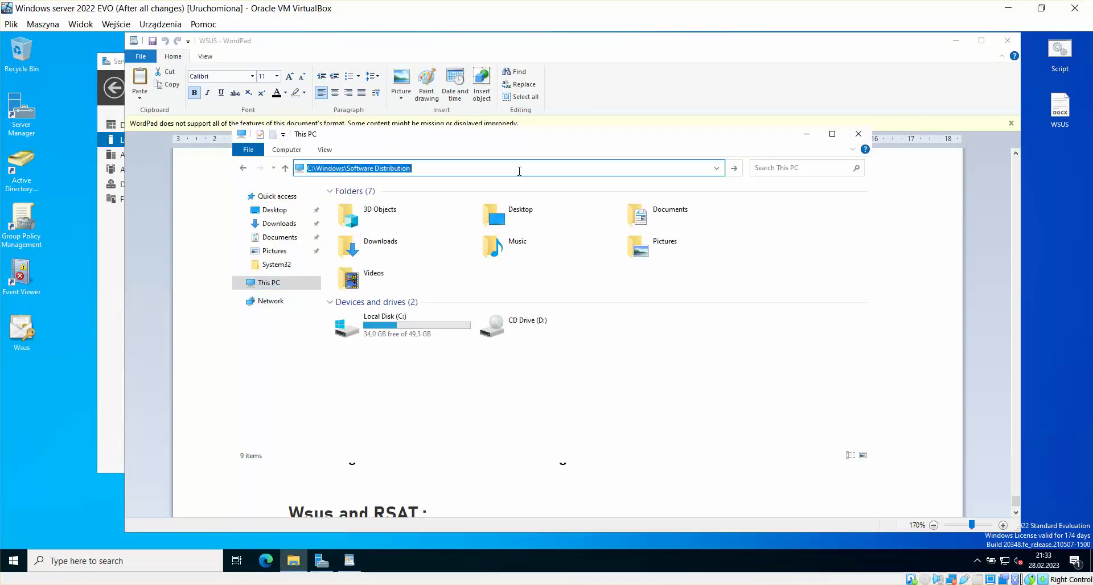
pyautogui.press('Return')
pyautogui.click(671, 294)
pyautogui.click(551, 393)
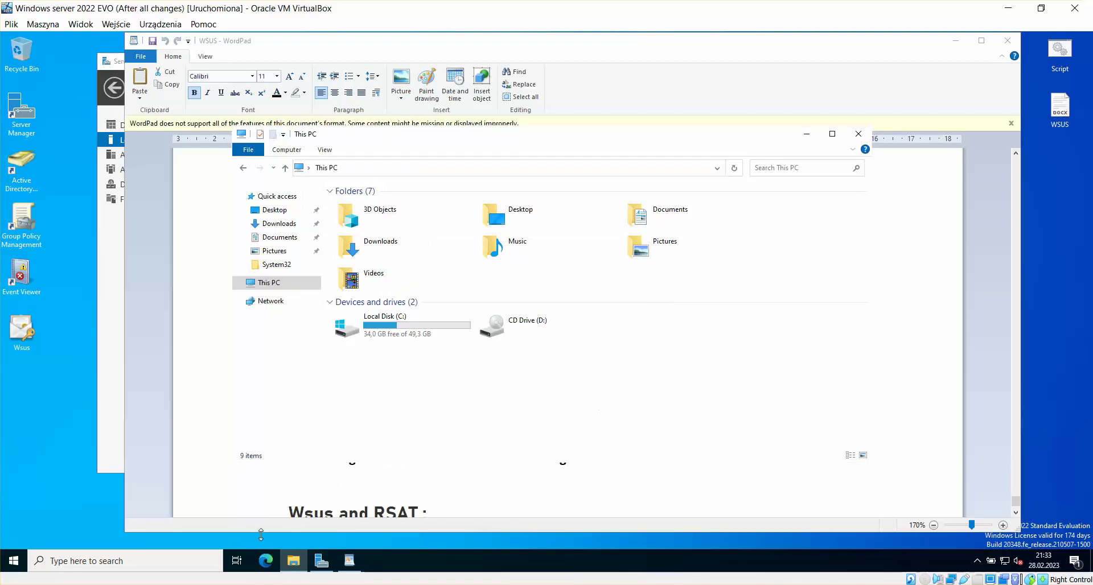
pyautogui.click(362, 516)
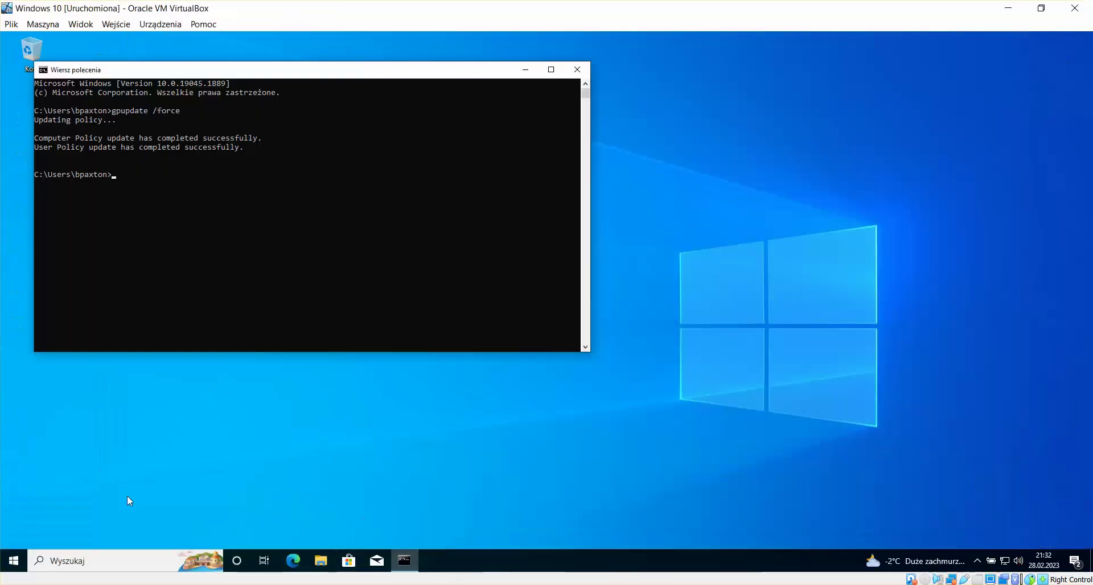
# Step: In the client's File Explorer, try the path C:\Windows\Software Distribution and dismiss the not-found error
pyautogui.click(320, 561)
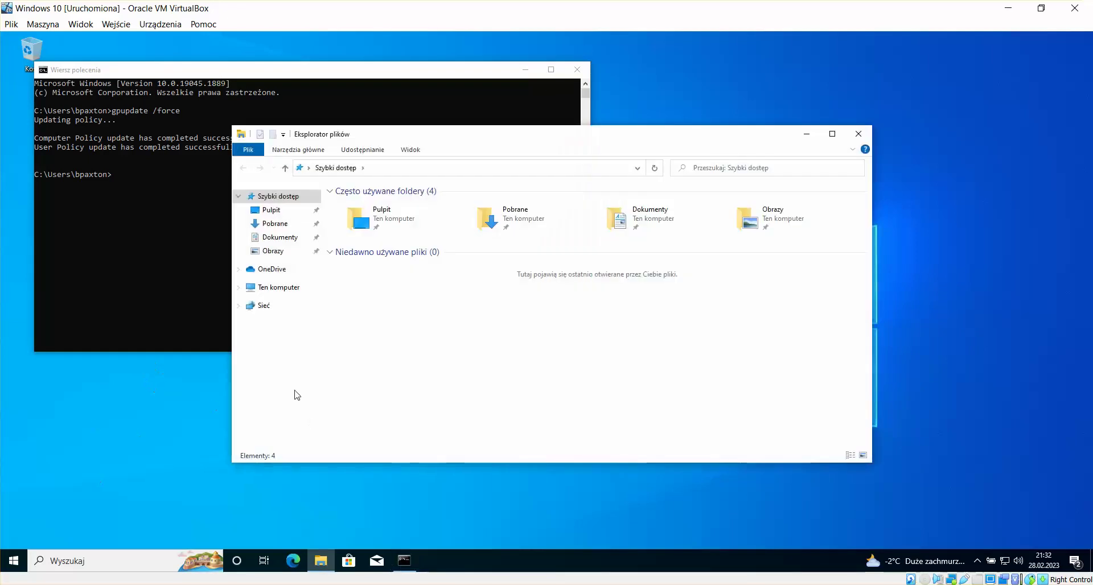
pyautogui.click(296, 289)
pyautogui.click(441, 169)
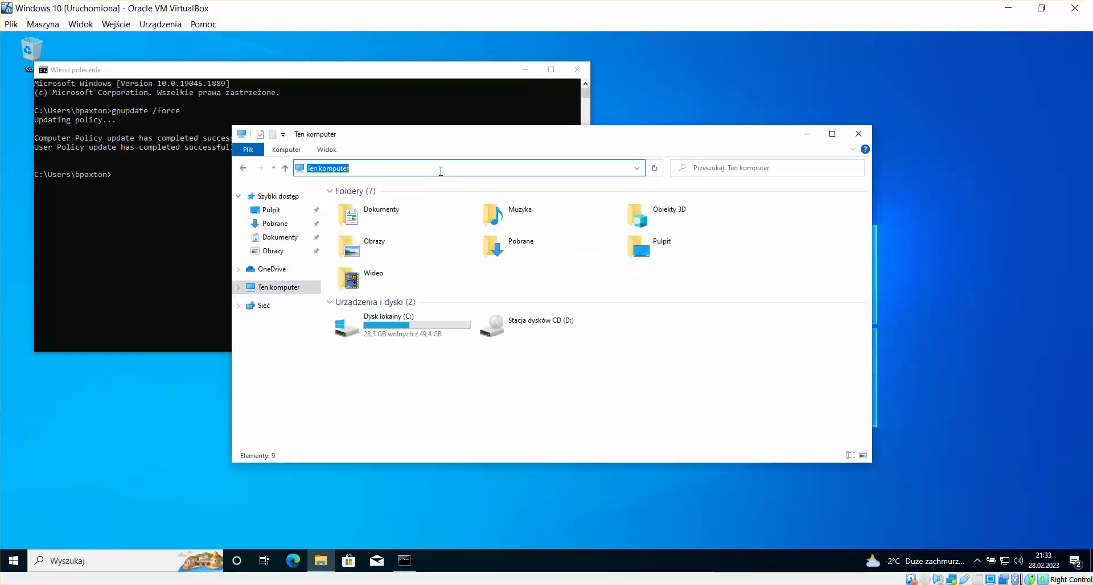
pyautogui.write('C:\\Windows\\Software Distribution')
pyautogui.press('Return')
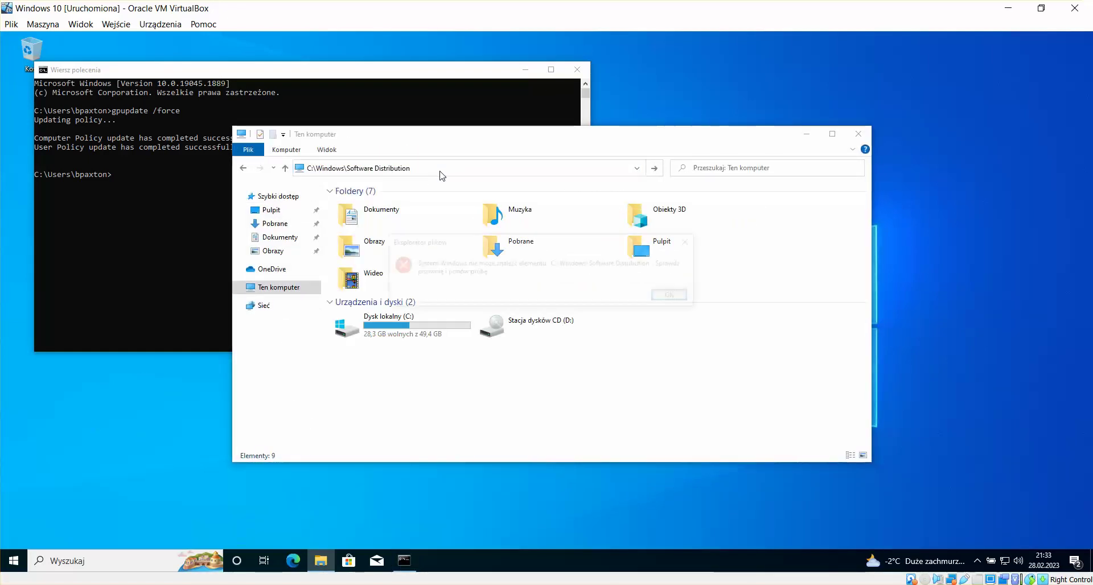
pyautogui.click(671, 295)
pyautogui.hotkey('ctrl', 'c')
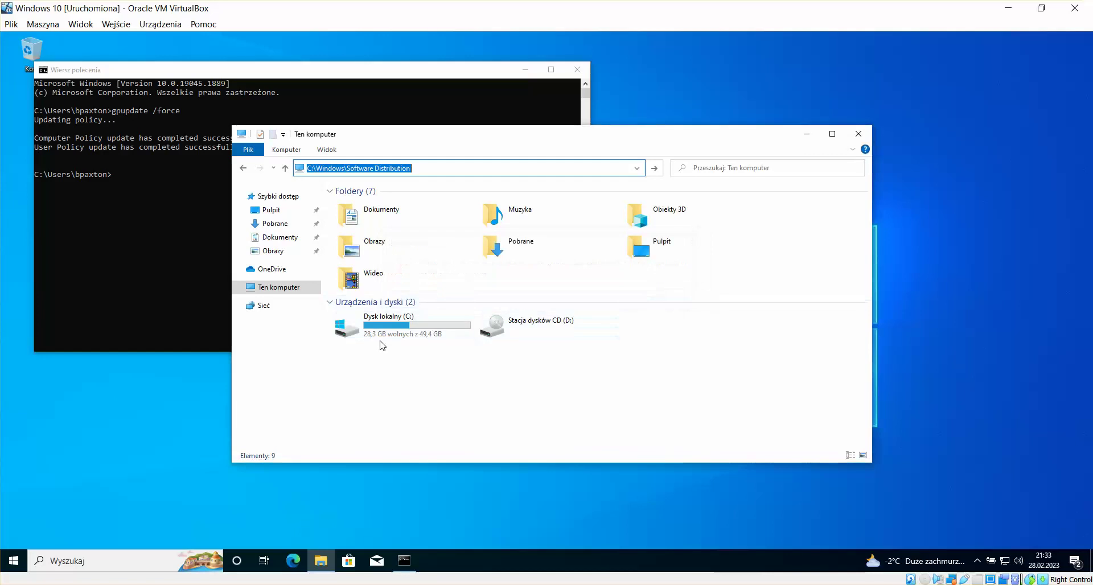
# Step: Open Local Disk (C:), retry the pasted Software Distribution path, and dismiss the error again
pyautogui.doubleClick(381, 341)
pyautogui.click(455, 165)
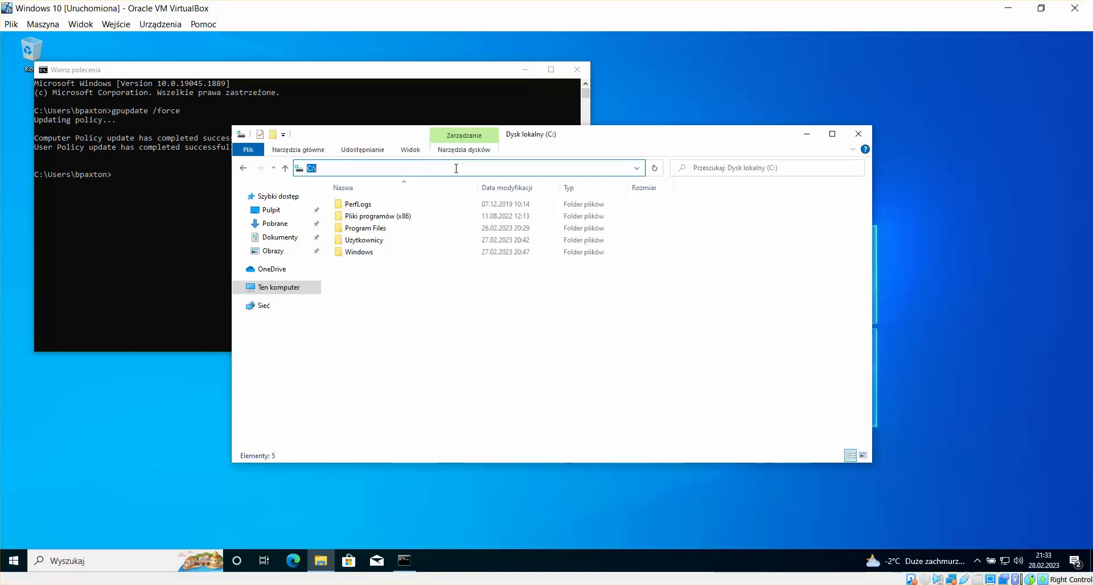
pyautogui.press('BackSpace')
pyautogui.hotkey('ctrl', 'v')
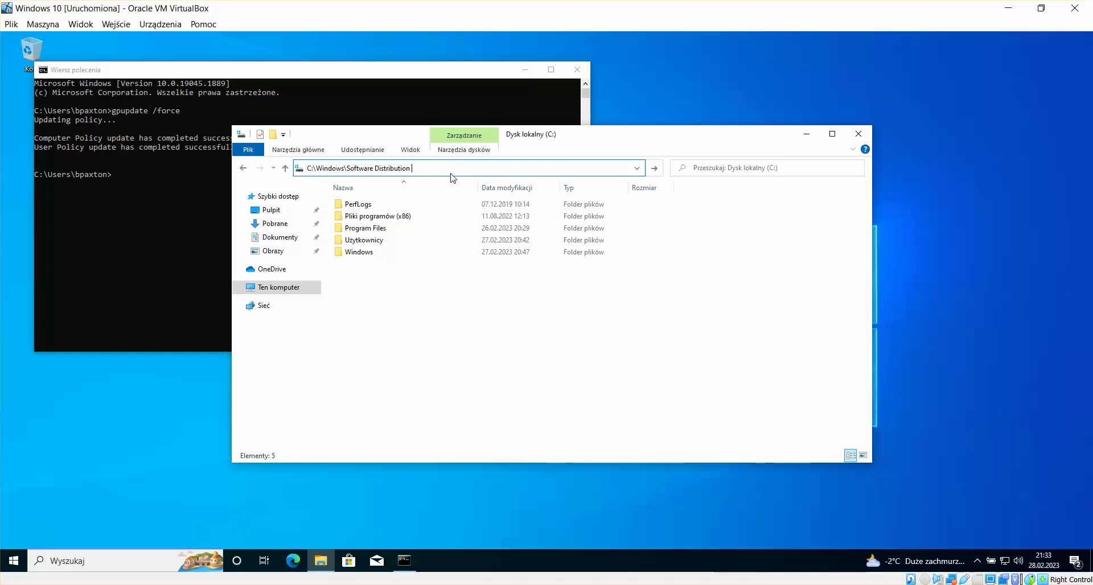
pyautogui.press('Return')
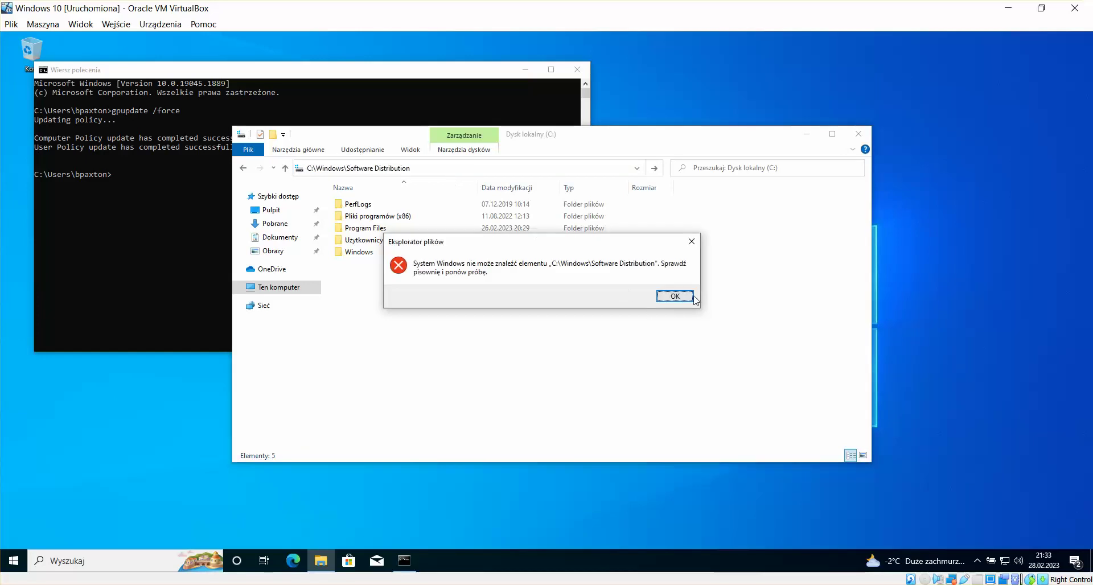
pyautogui.click(677, 296)
# Step: Open Windows > SoftwareDistribution, select all six items, and switch back to the Server VM
pyautogui.click(363, 254)
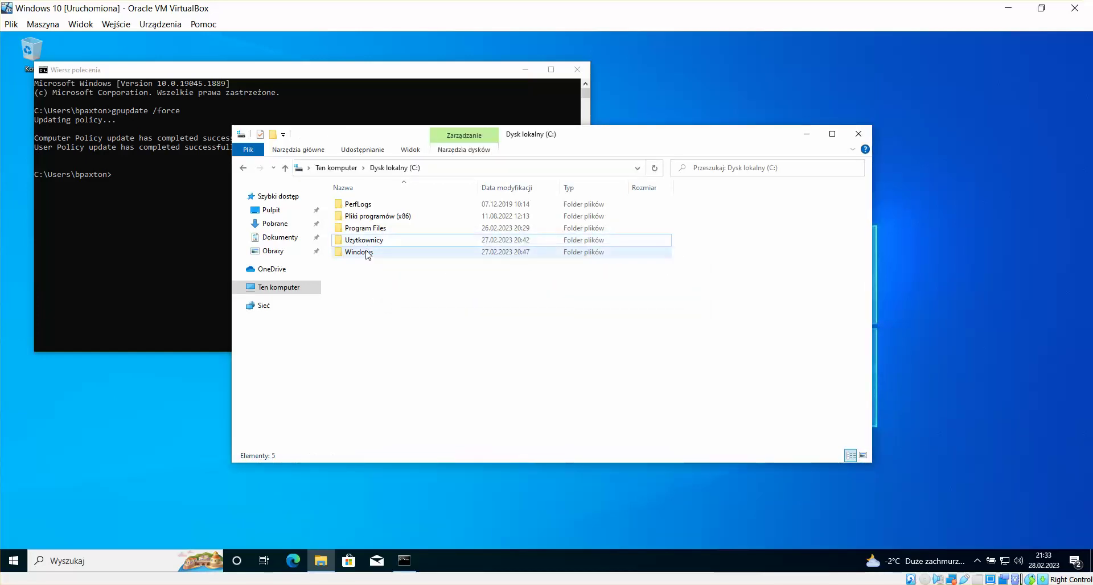
pyautogui.doubleClick(366, 252)
pyautogui.press('s')
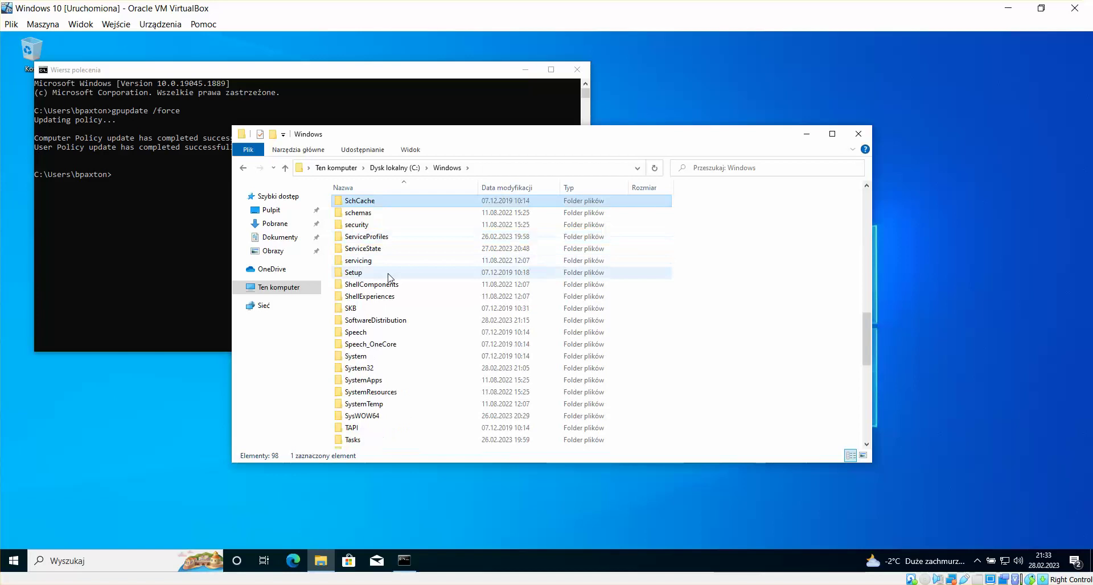
pyautogui.doubleClick(392, 320)
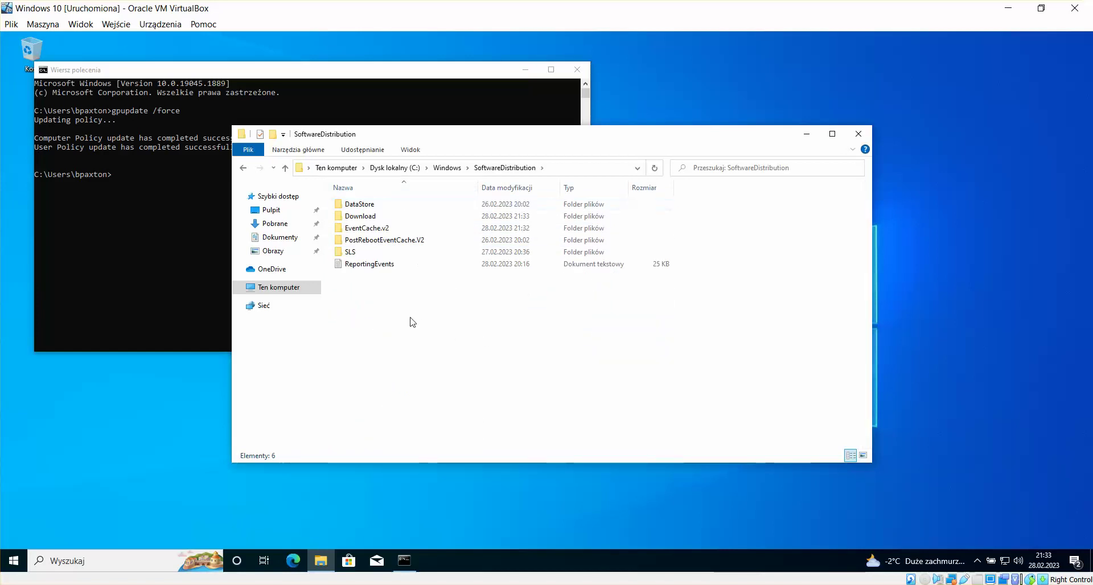
pyautogui.moveTo(539, 320); pyautogui.dragTo(317, 200)
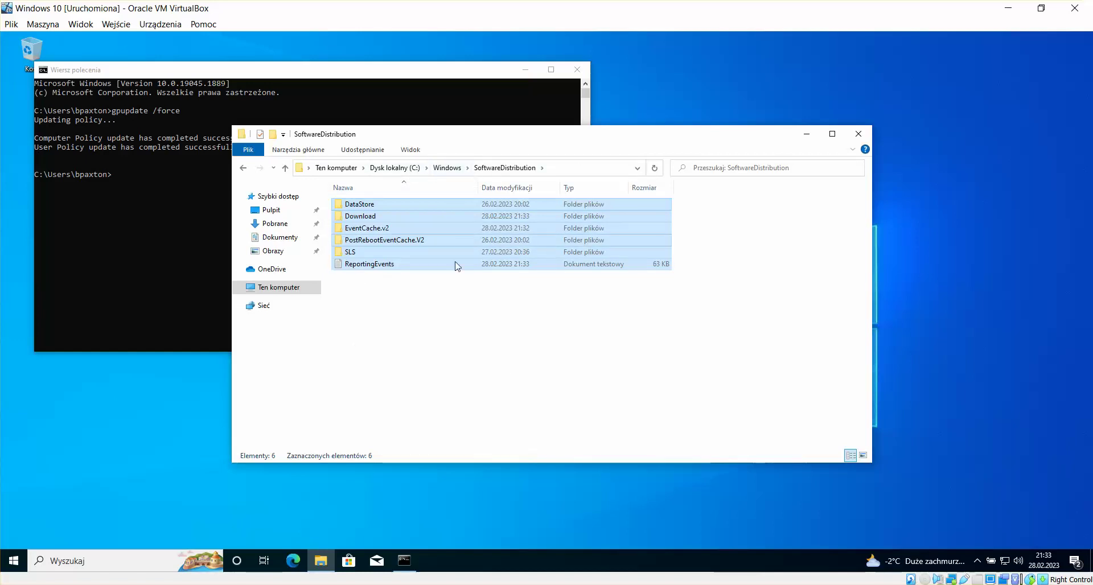
pyautogui.moveTo(233, 584)
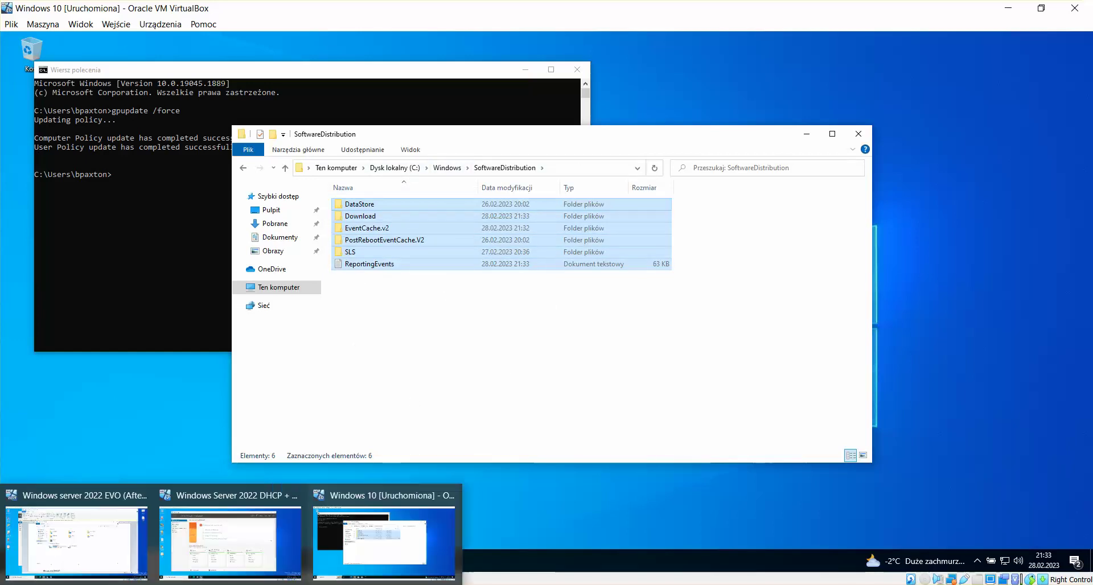
pyautogui.click(115, 551)
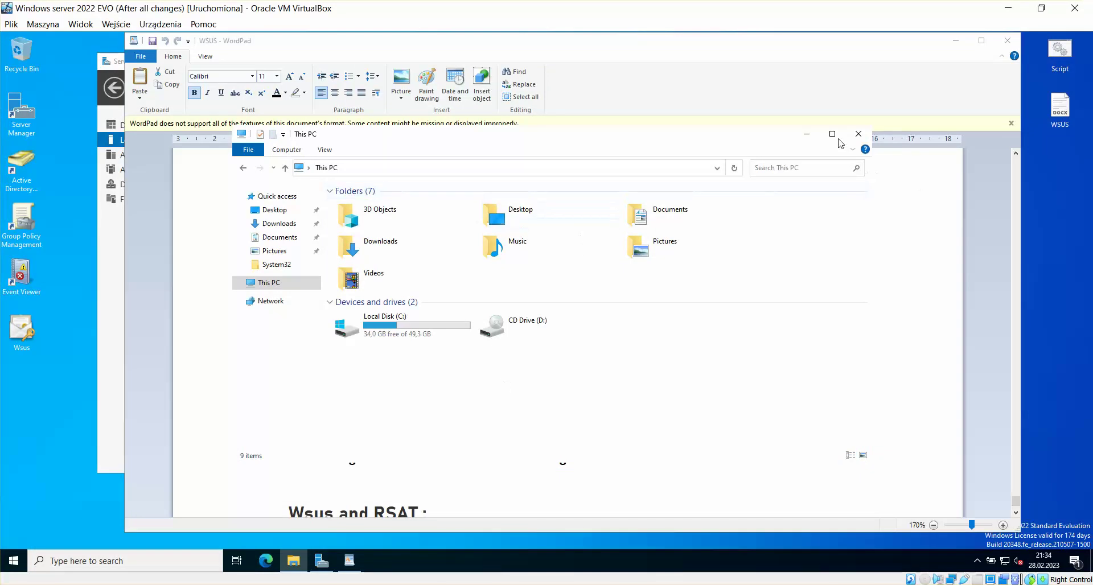
# Step: Close the server's File Explorer window and highlight the three Net start lines in the notes
pyautogui.click(857, 134)
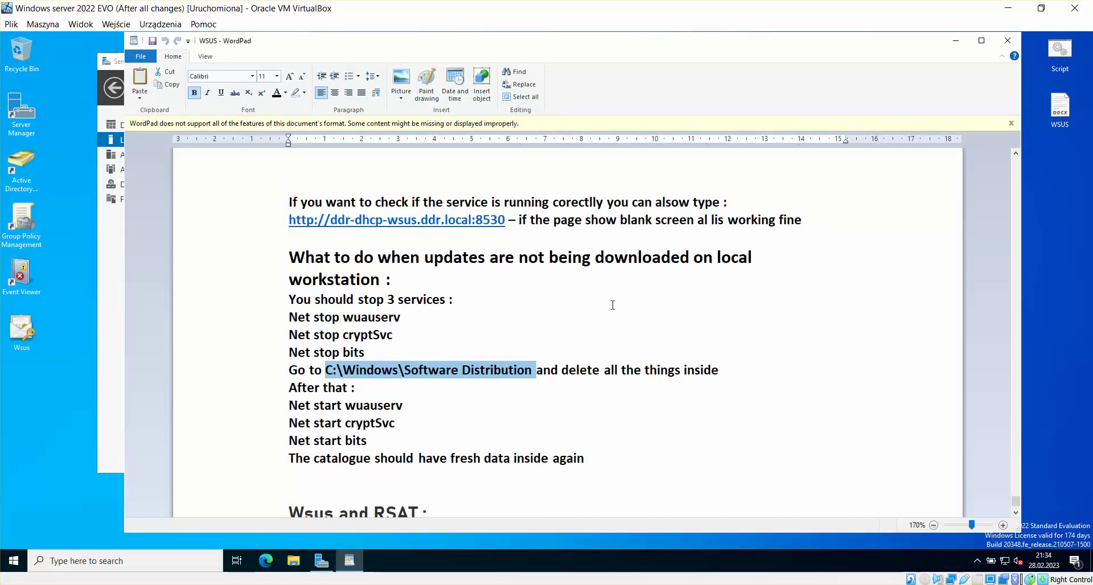
pyautogui.moveTo(292, 406); pyautogui.dragTo(386, 440)
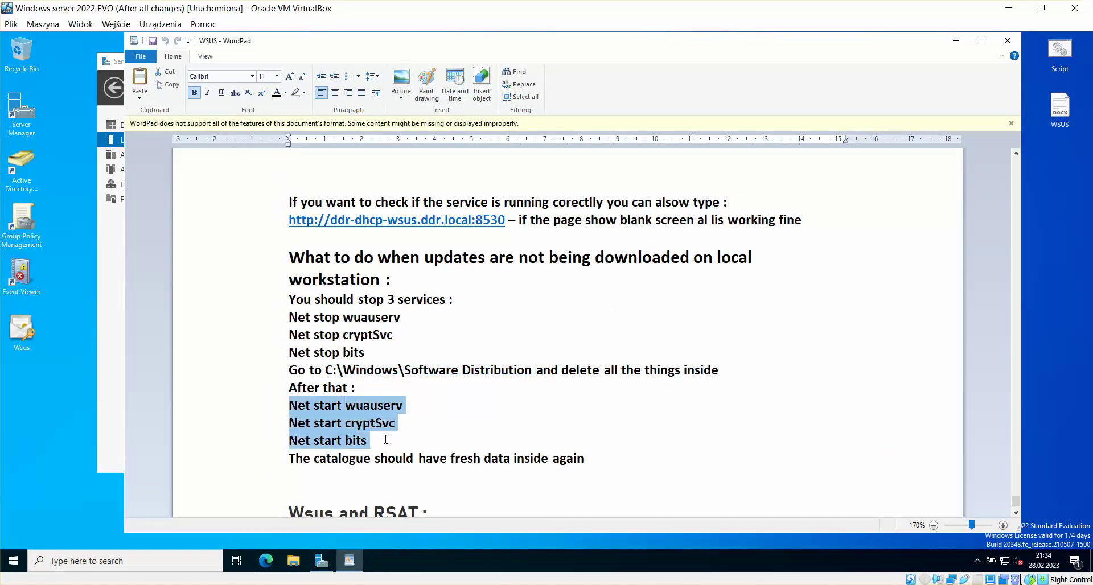
pyautogui.click(568, 426)
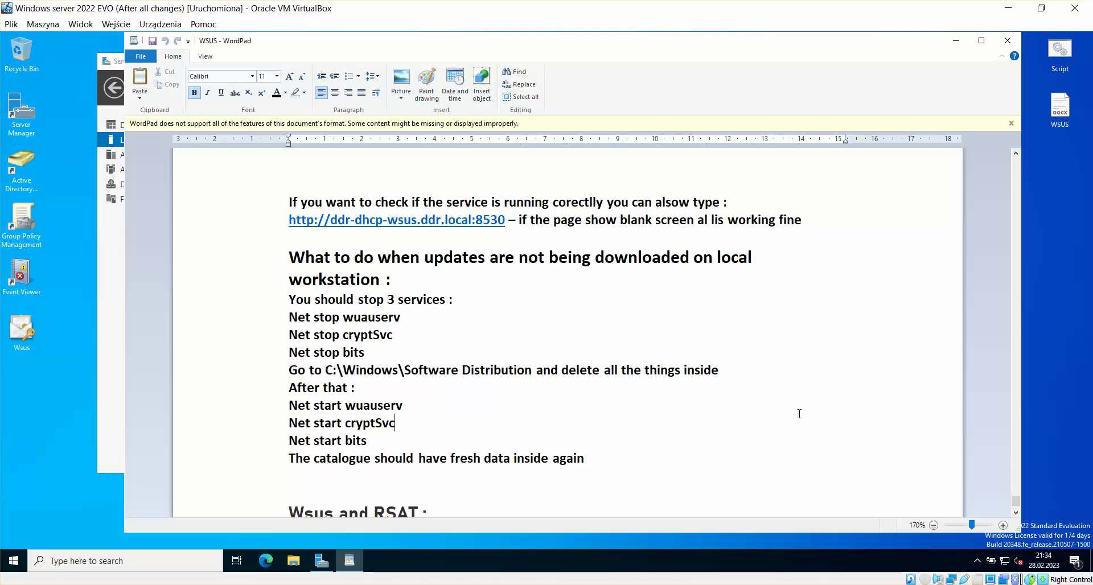
# Step: Scroll up to the Wsus Logs section and close the WordPad WSUS notes
pyautogui.scroll(2, 801, 346)
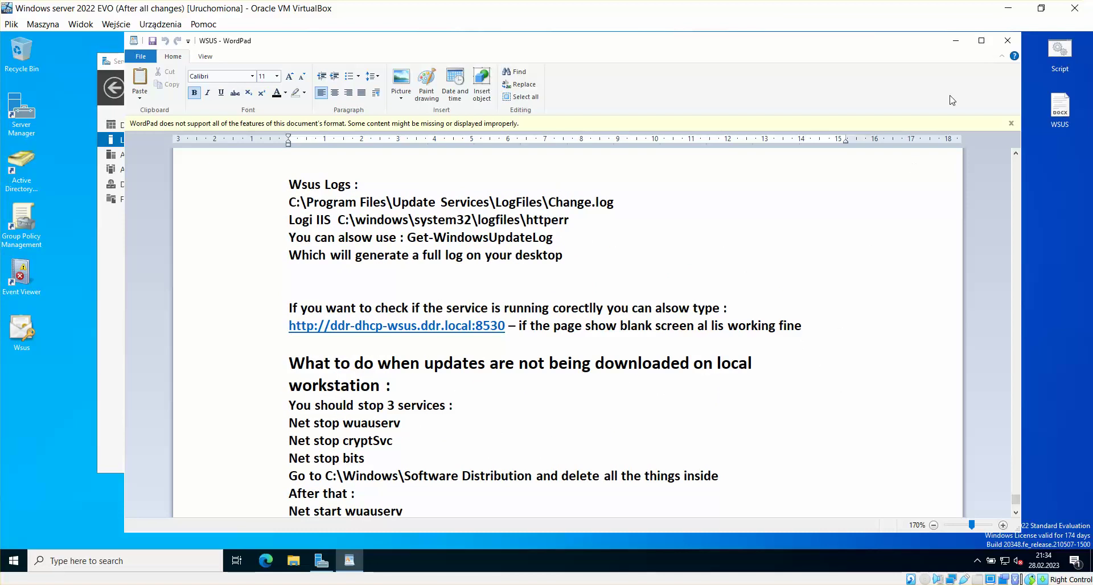
pyautogui.moveTo(902, 45); pyautogui.dragTo(882, 50)
pyautogui.click(987, 49)
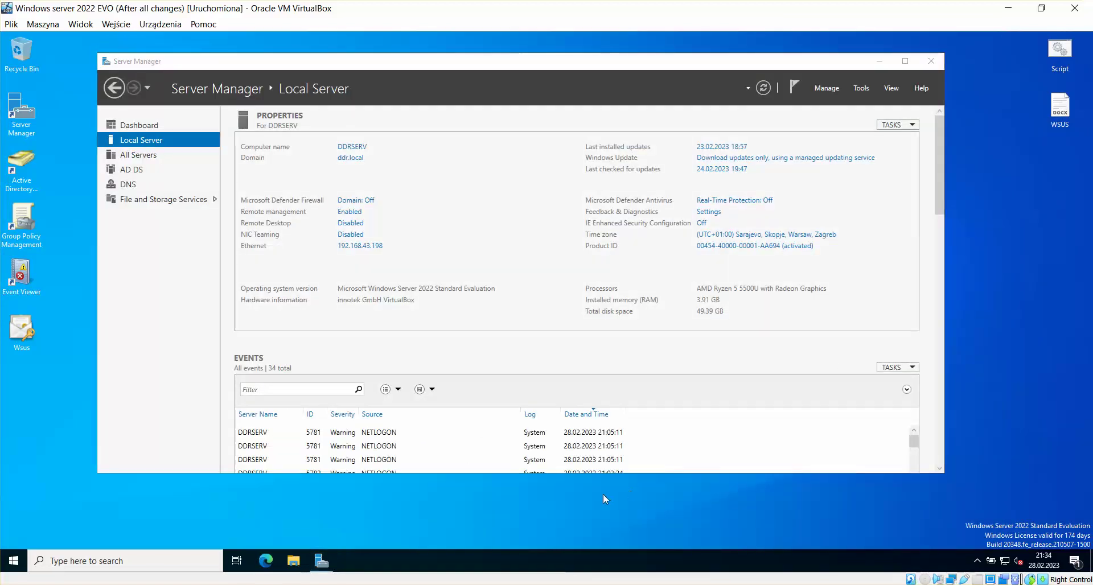
# Step: Enlarge the Server Manager window and view details of the first NETLOGON warning
pyautogui.moveTo(471, 62); pyautogui.dragTo(457, 57)
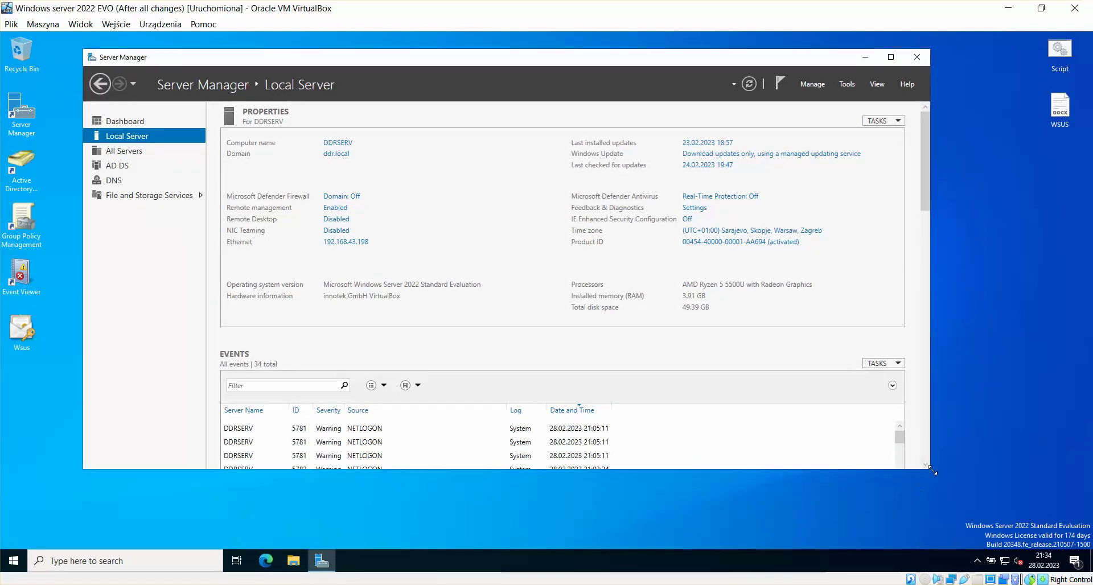
pyautogui.moveTo(932, 470); pyautogui.dragTo(962, 504)
pyautogui.click(1012, 436)
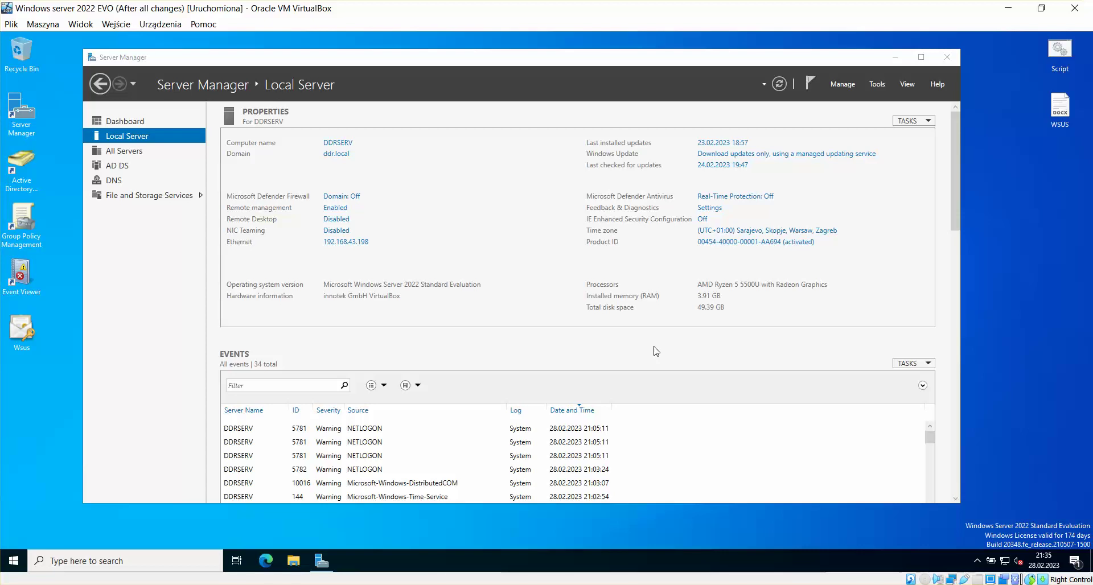
pyautogui.click(374, 429)
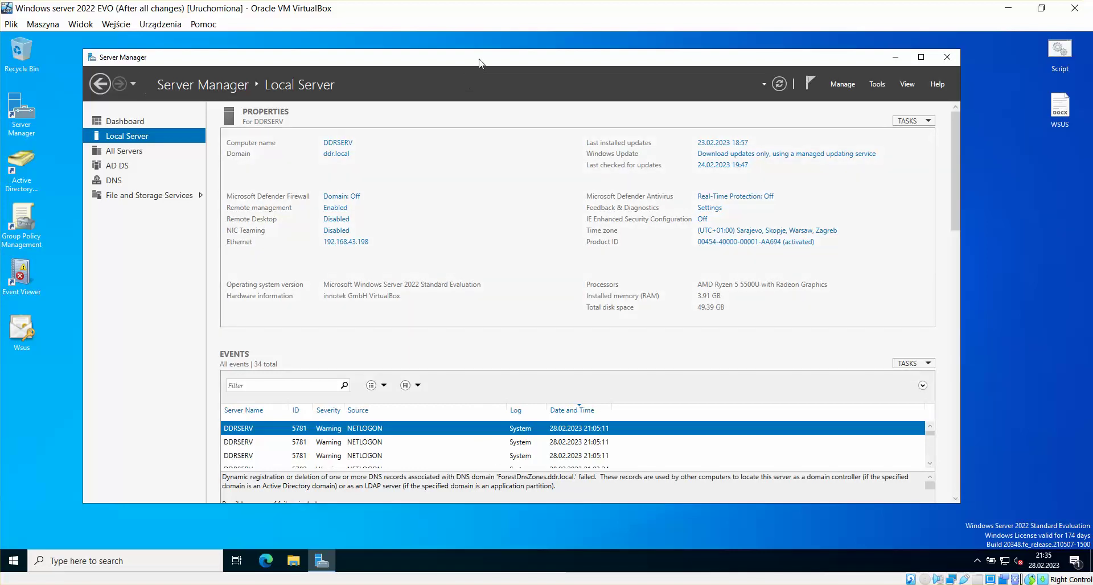
# Step: Switch to the Server Manager Dashboard and reveal the host's hidden tray icons
pyautogui.click(122, 121)
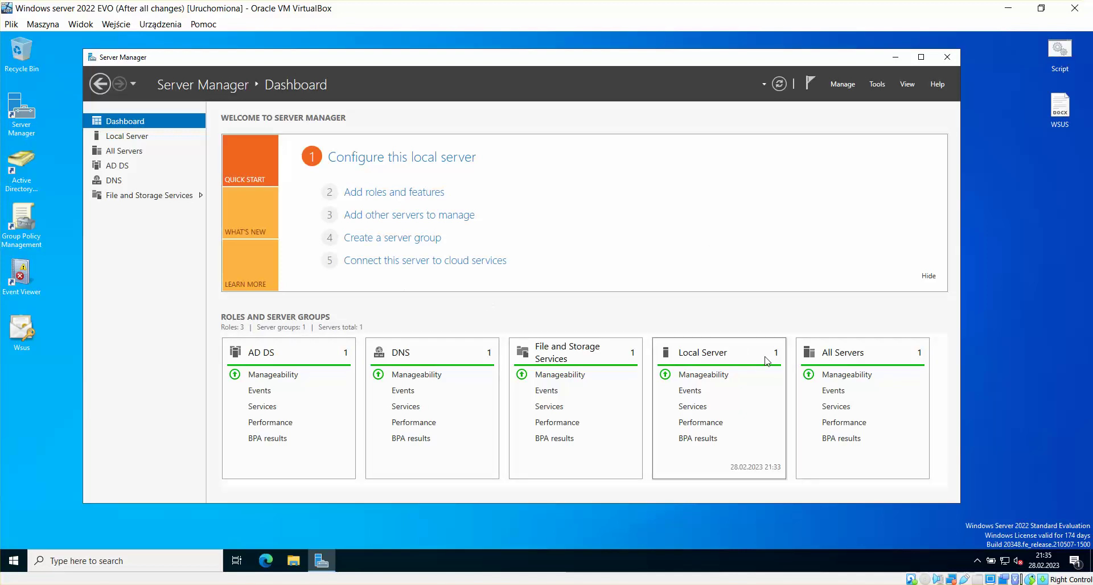
pyautogui.click(310, 529)
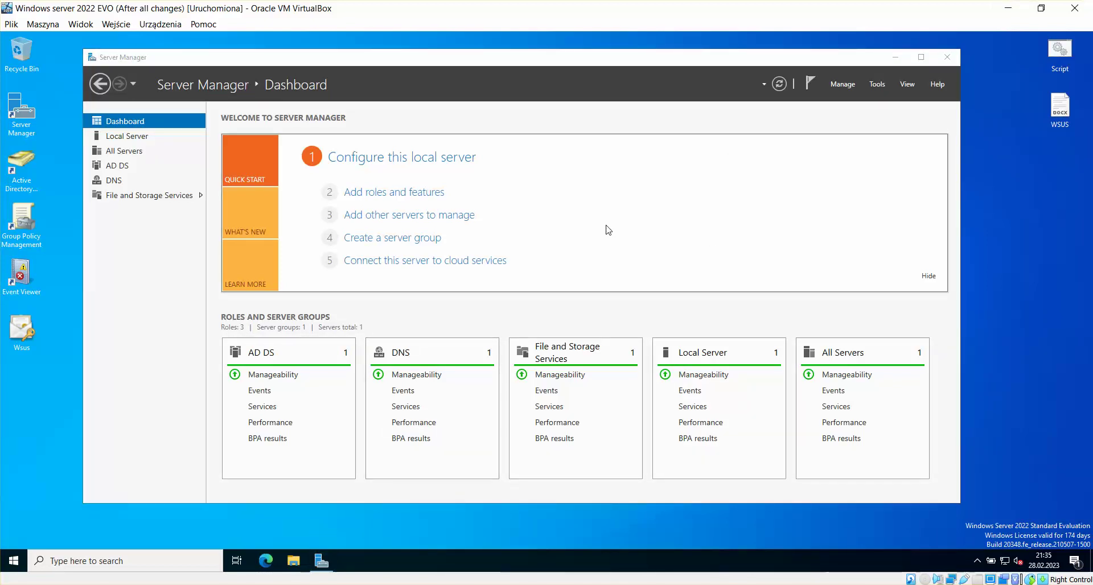
pyautogui.moveTo(315, 573)
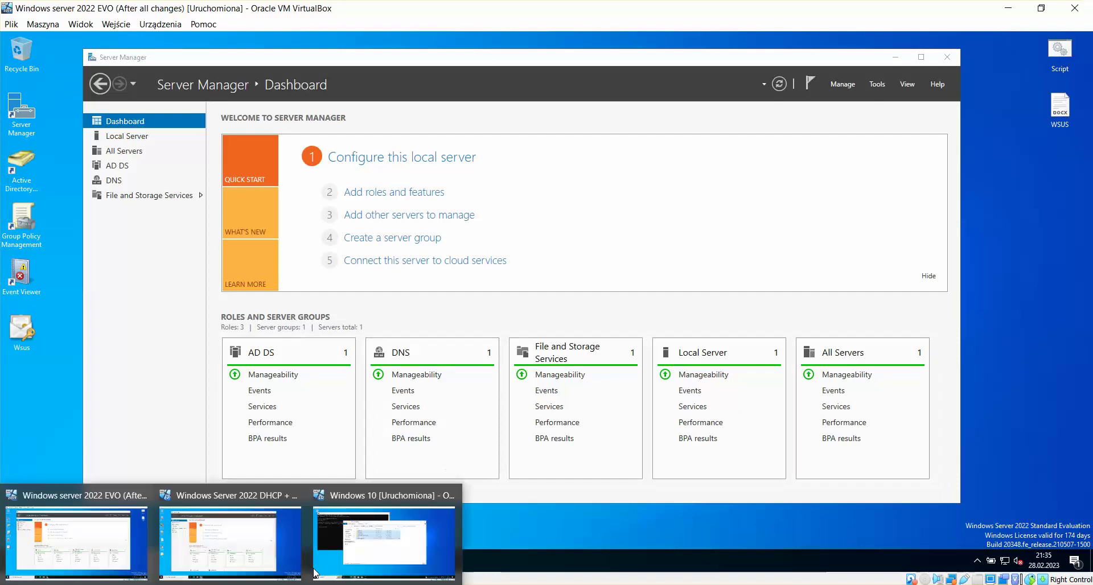
pyautogui.click(913, 584)
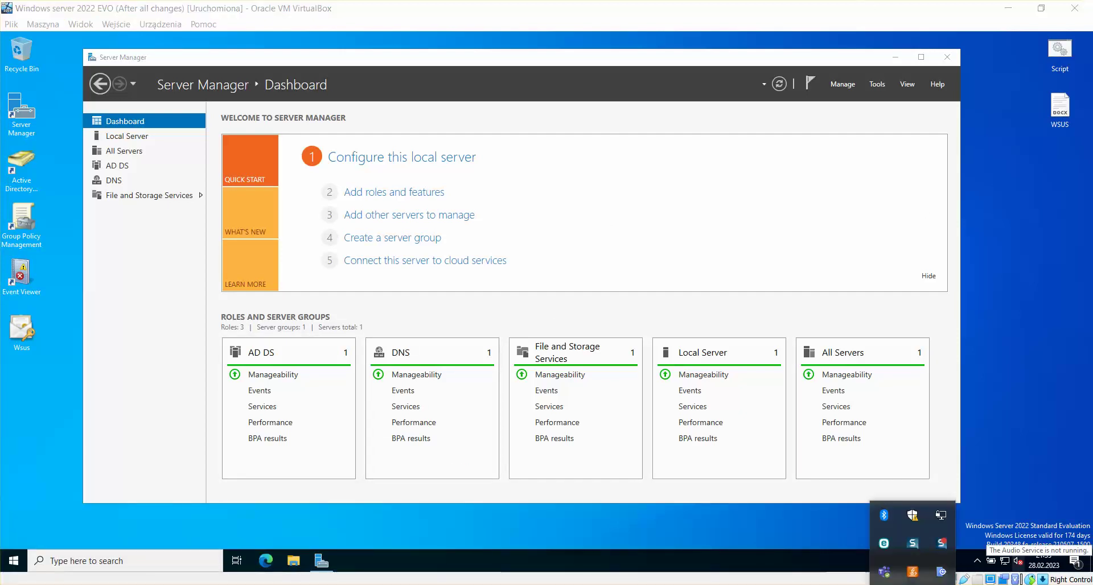